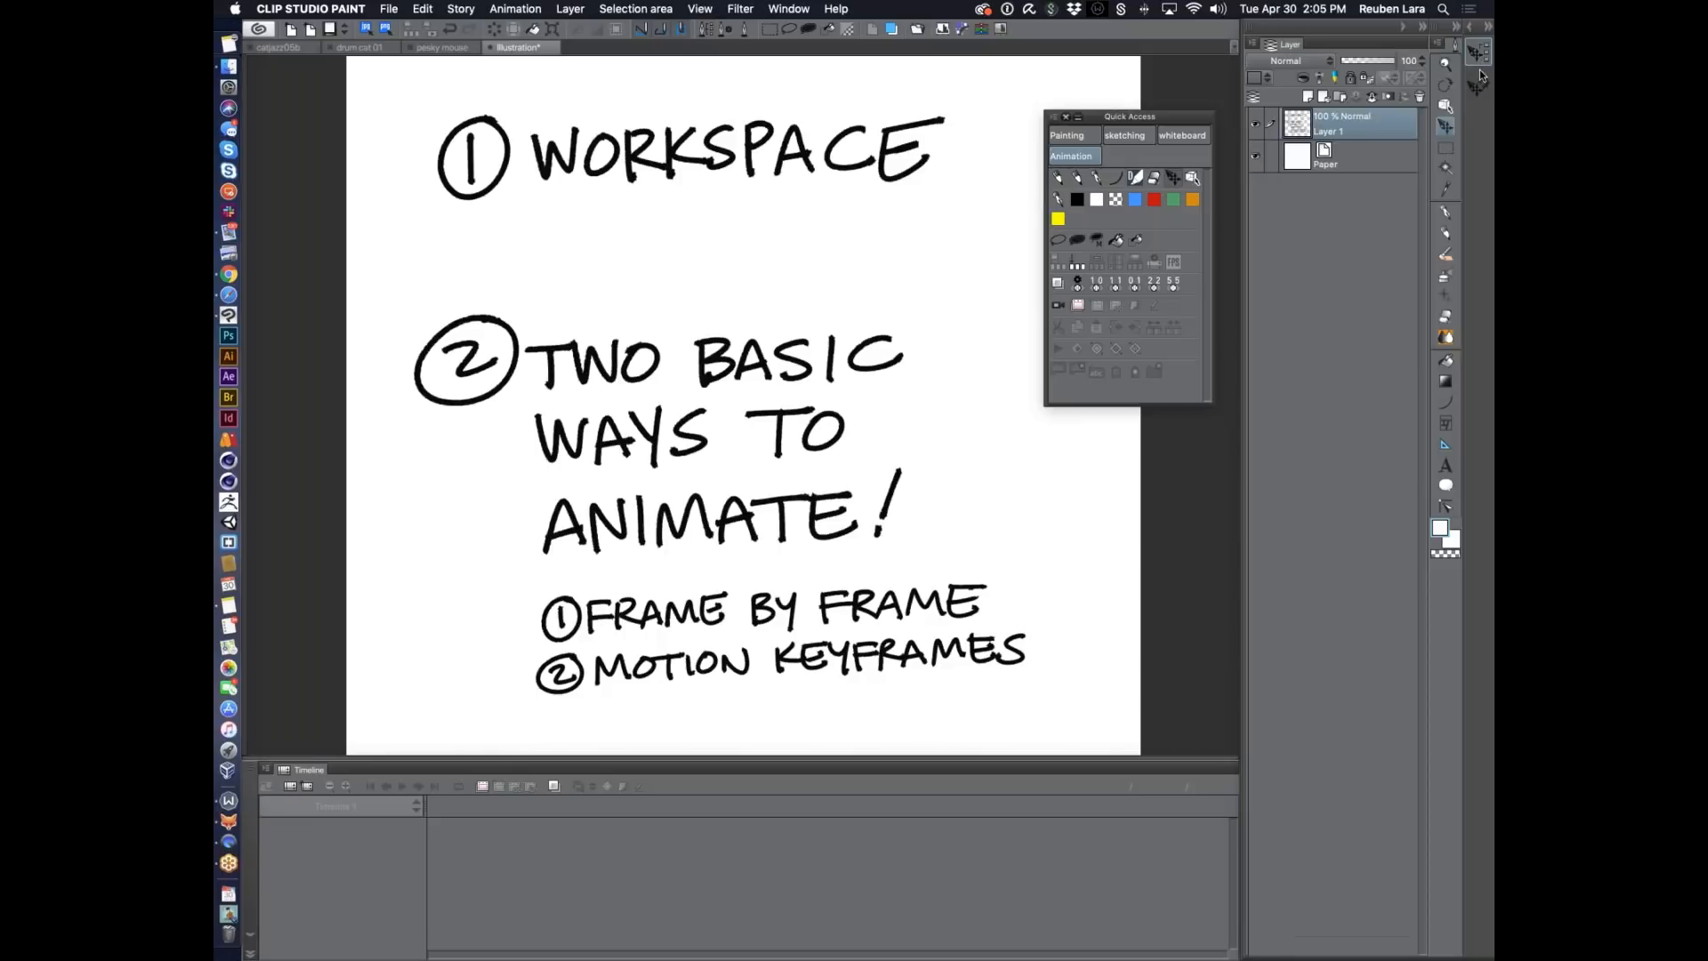
Collapse the tool palette dock beside the layers and move the floating Quick Access palette slightly toward the canvas edge.
click(1478, 88)
click(1475, 89)
click(1456, 28)
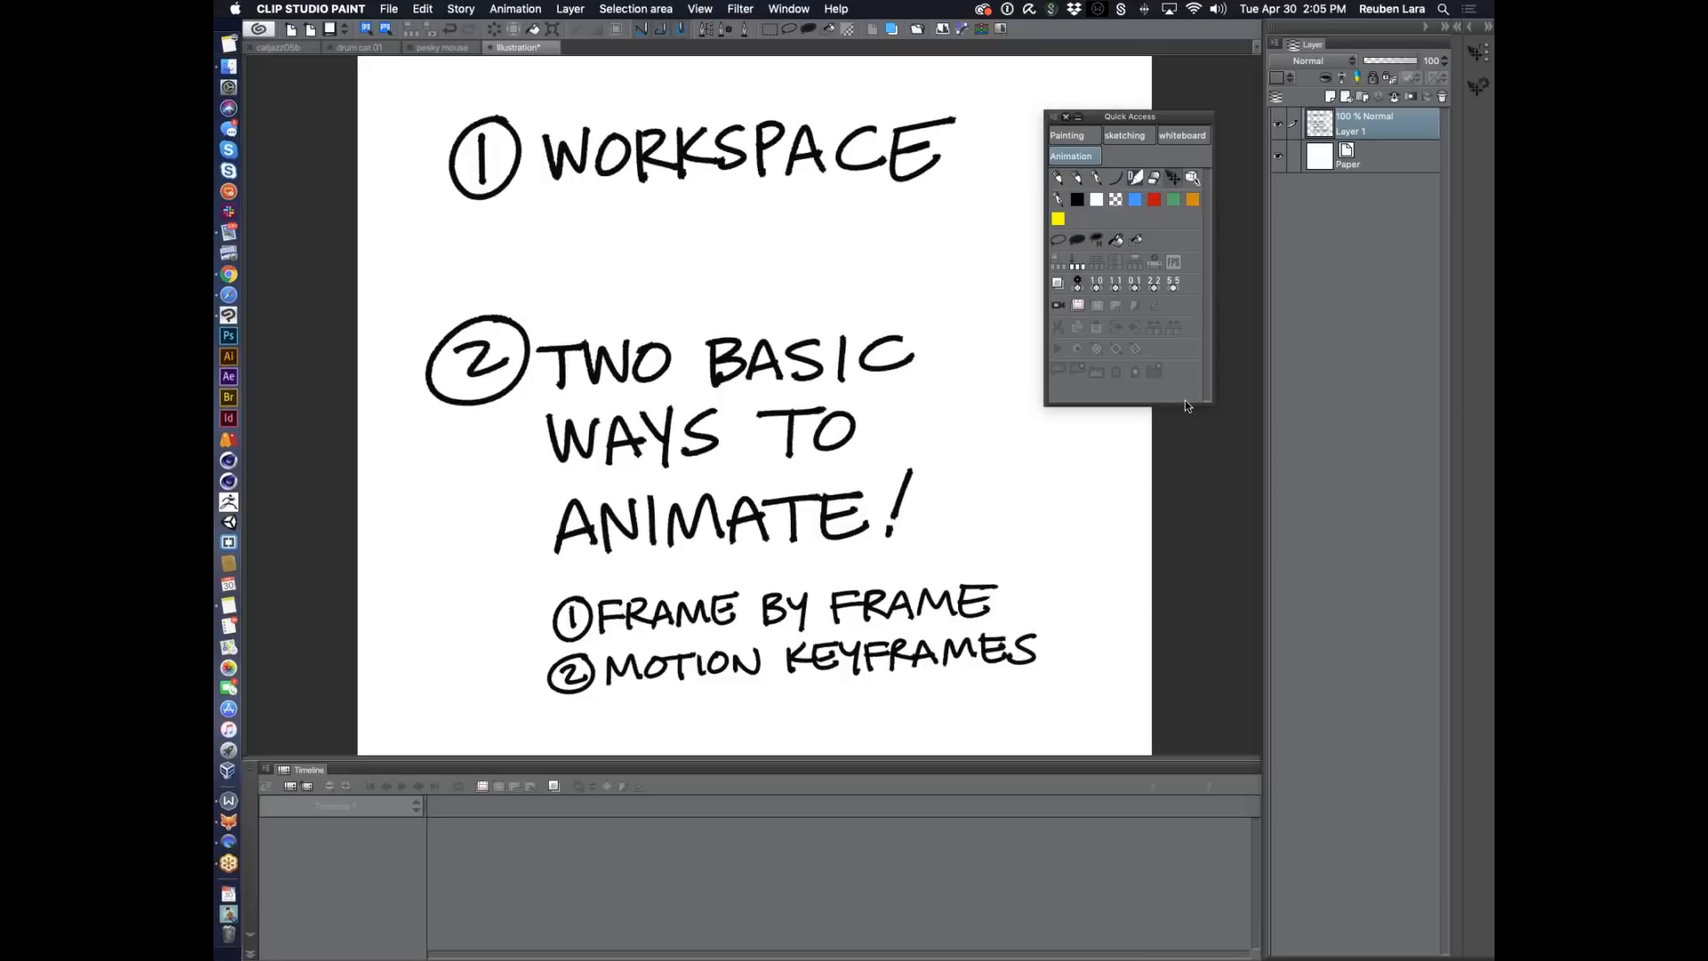
drag(1168, 116, 1179, 98)
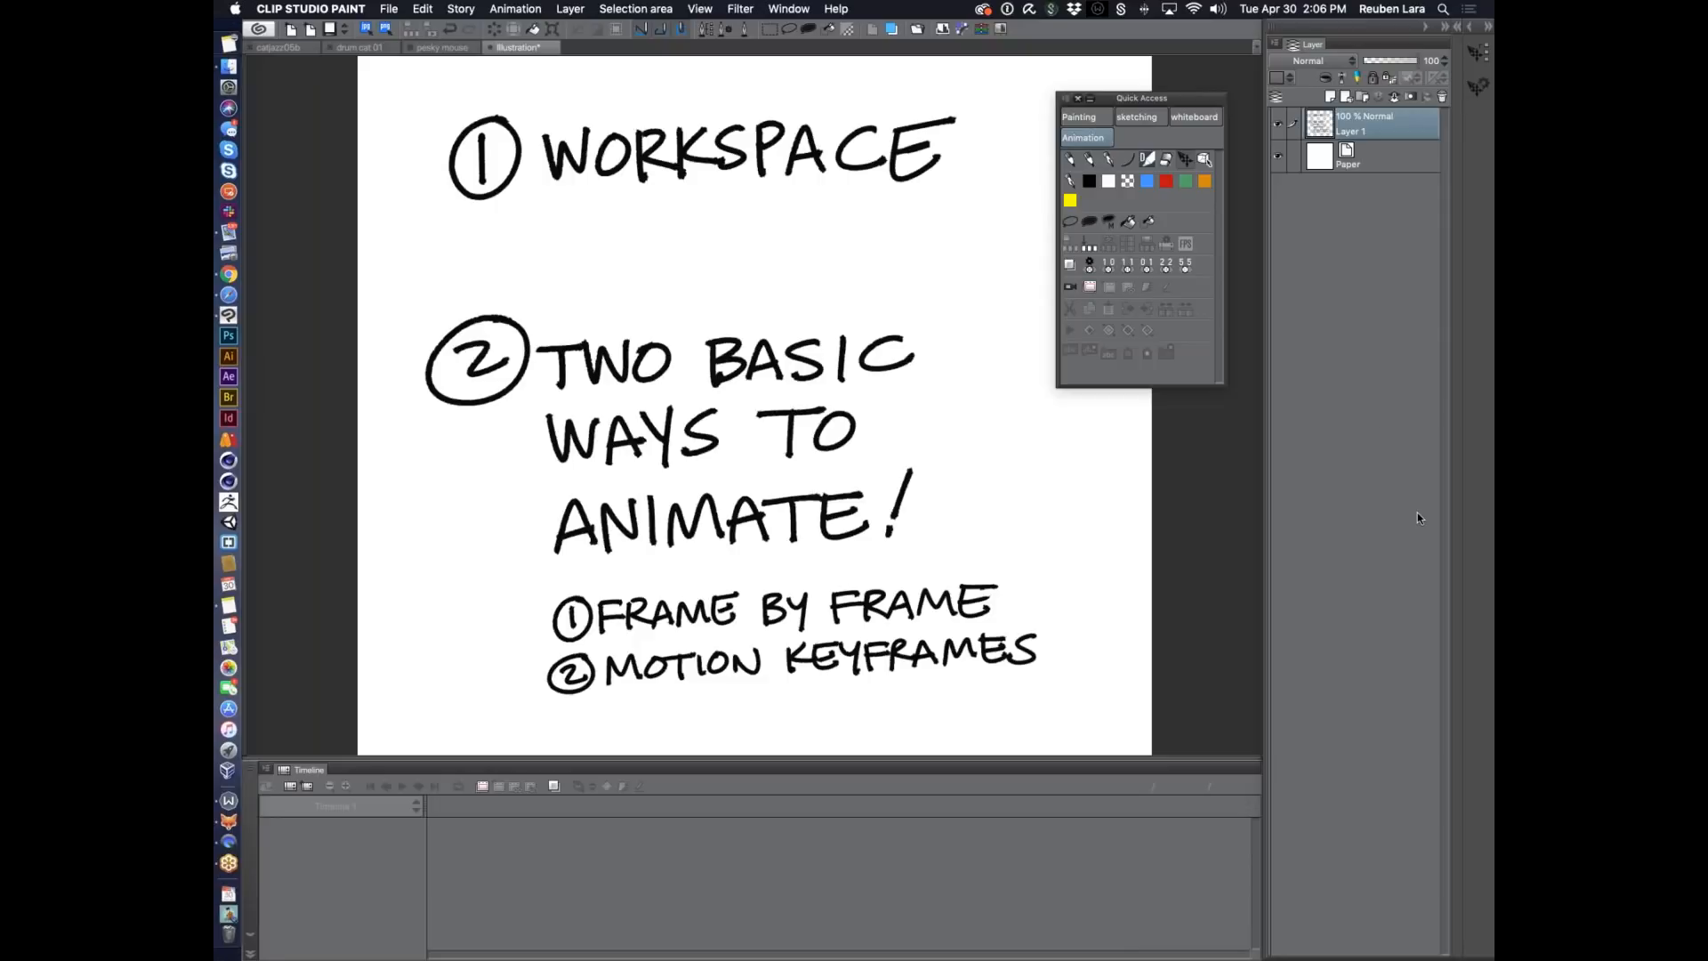
Switch to Safari to view the YouTube channel page, return to Clip Studio Paint and select the Object tool from Quick Access.
click(228, 294)
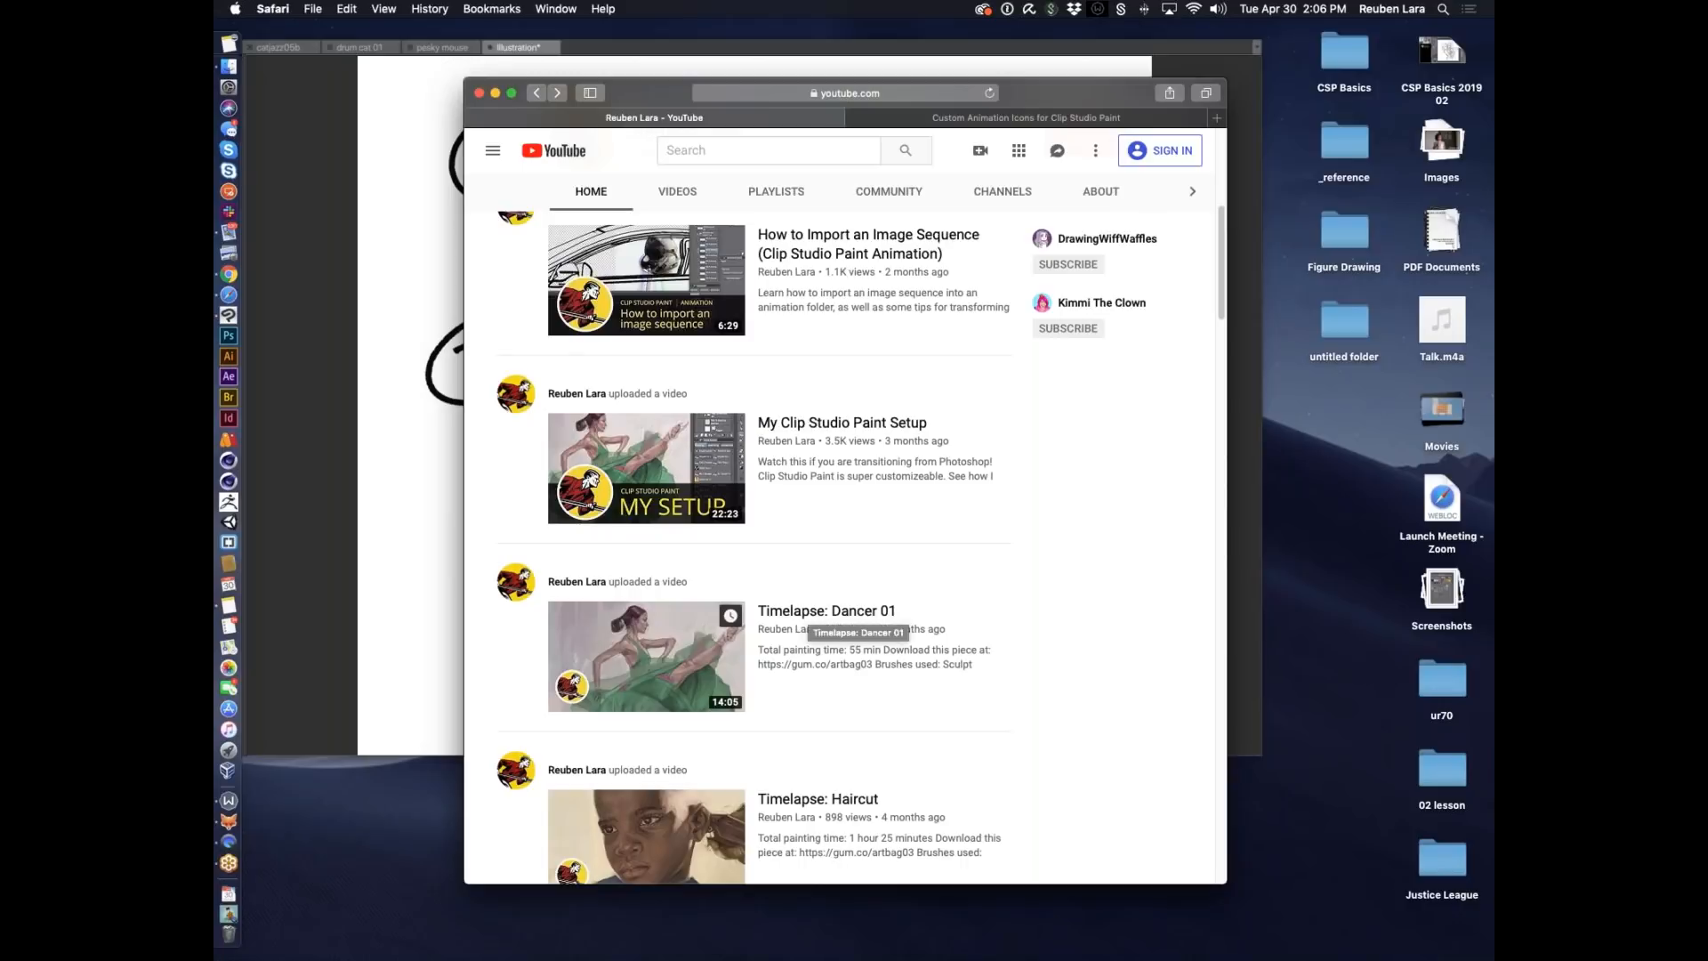
click(348, 608)
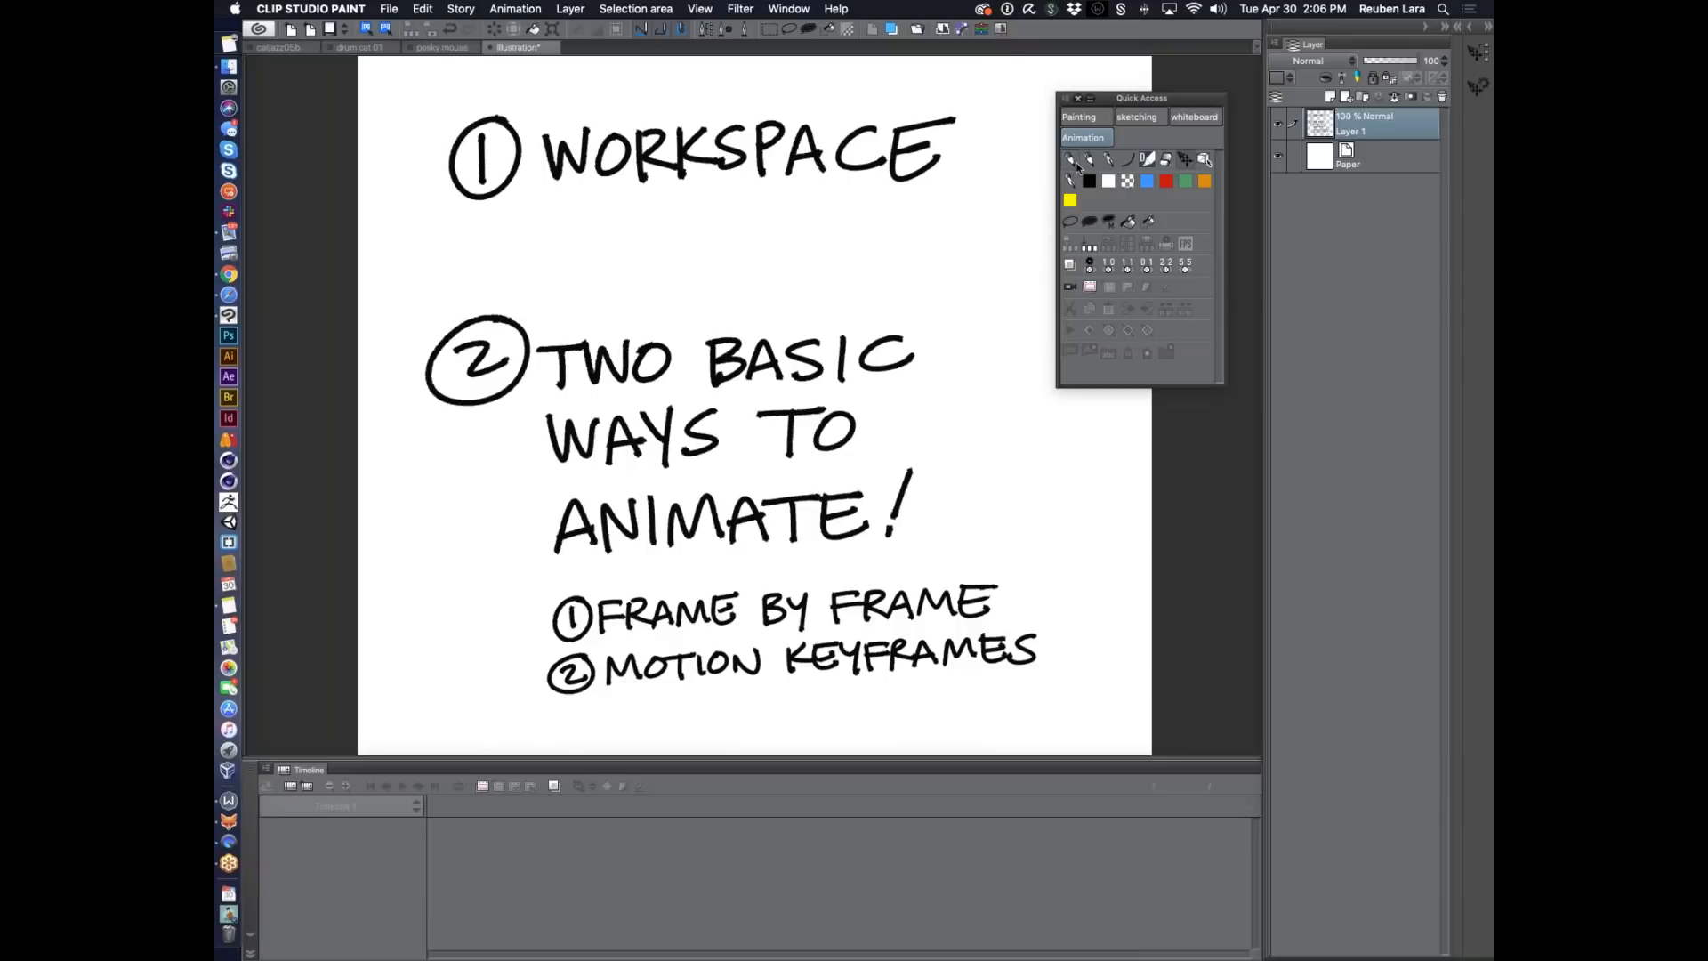
click(1205, 162)
click(1188, 166)
click(1206, 160)
Show the Color Wheel palette and pick a medium green as the drawing color.
click(789, 9)
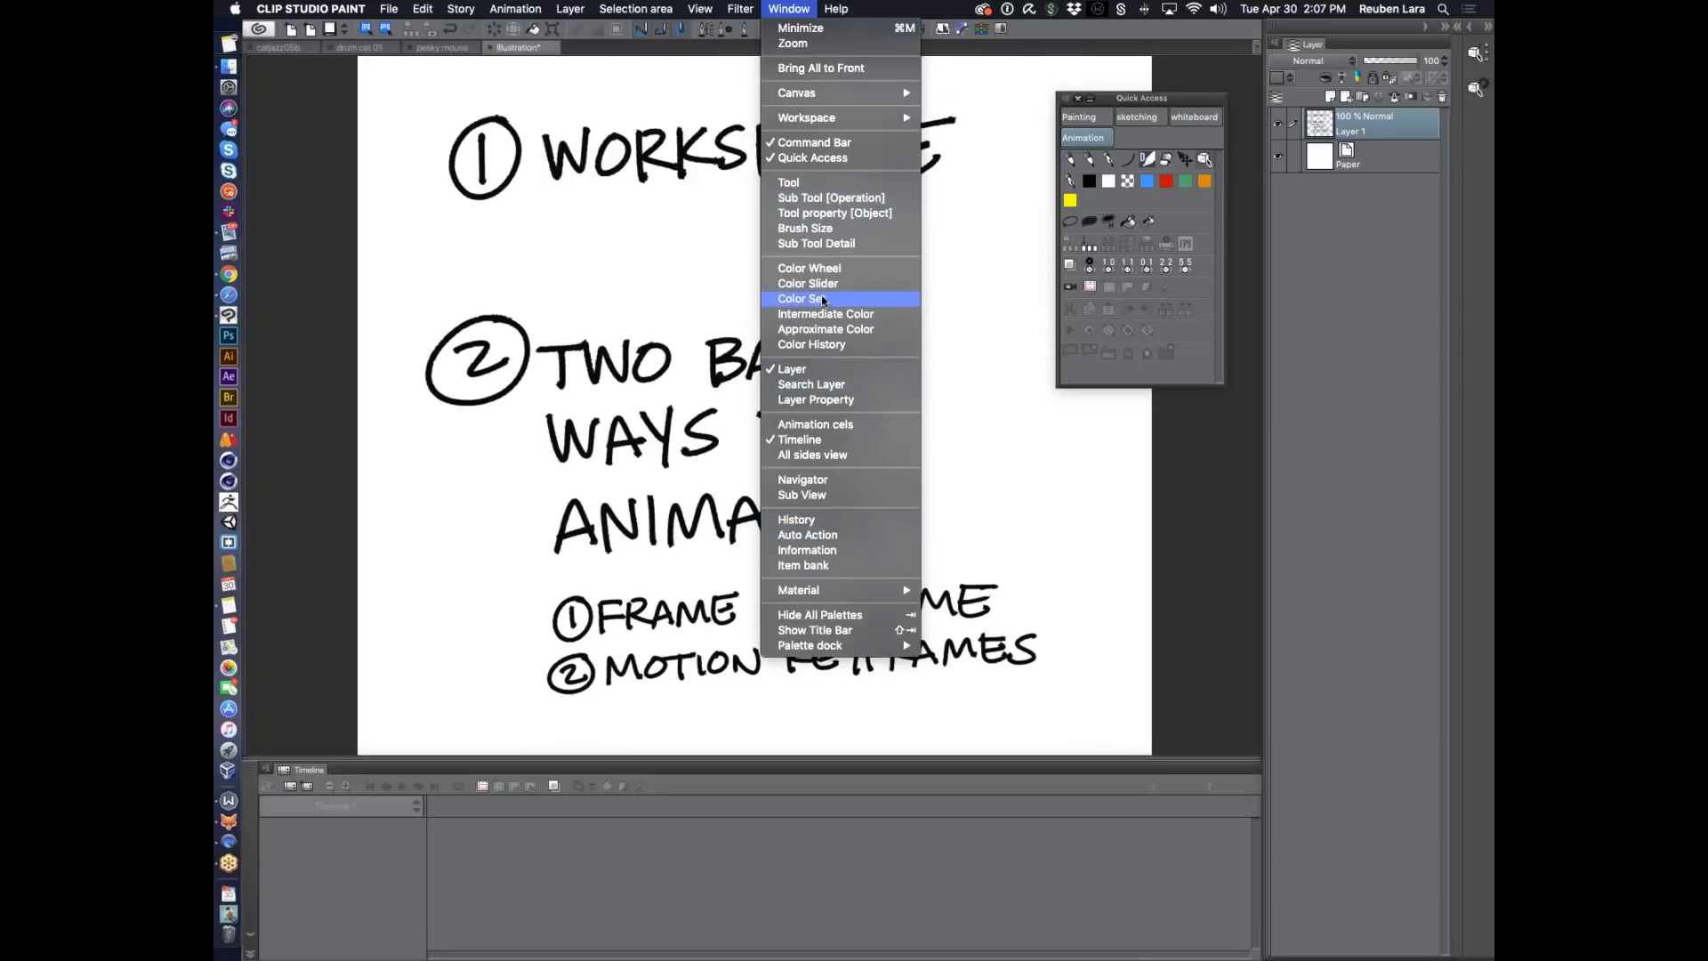
click(811, 268)
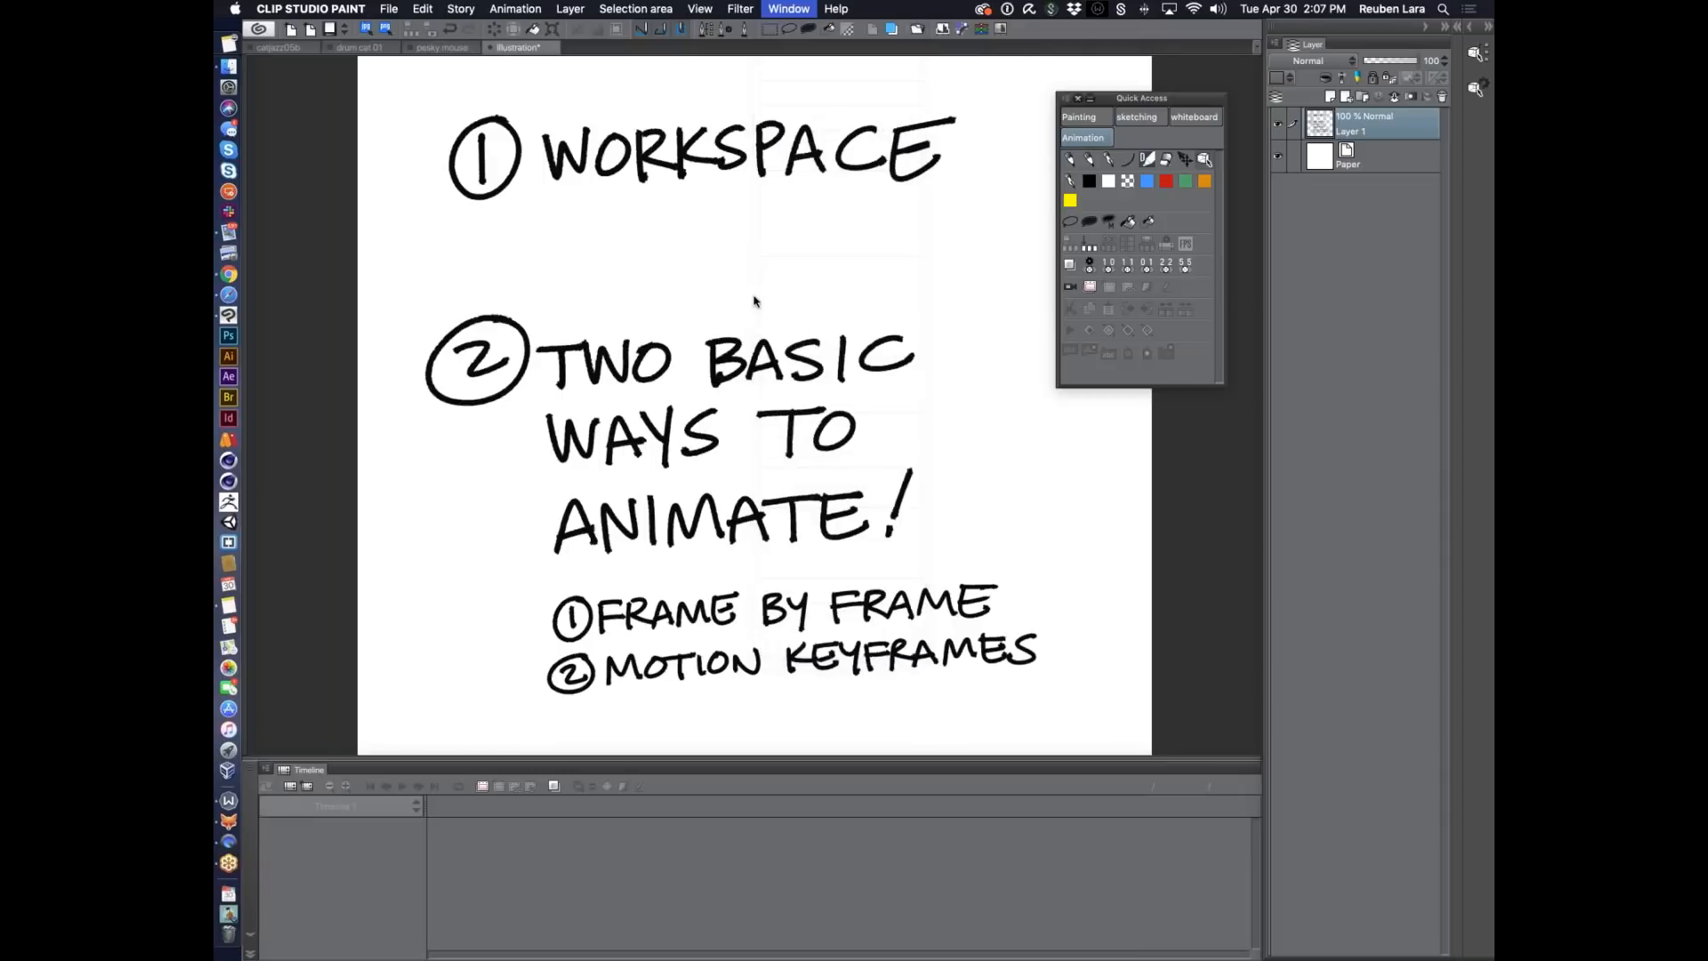
click(435, 211)
drag(419, 279, 411, 303)
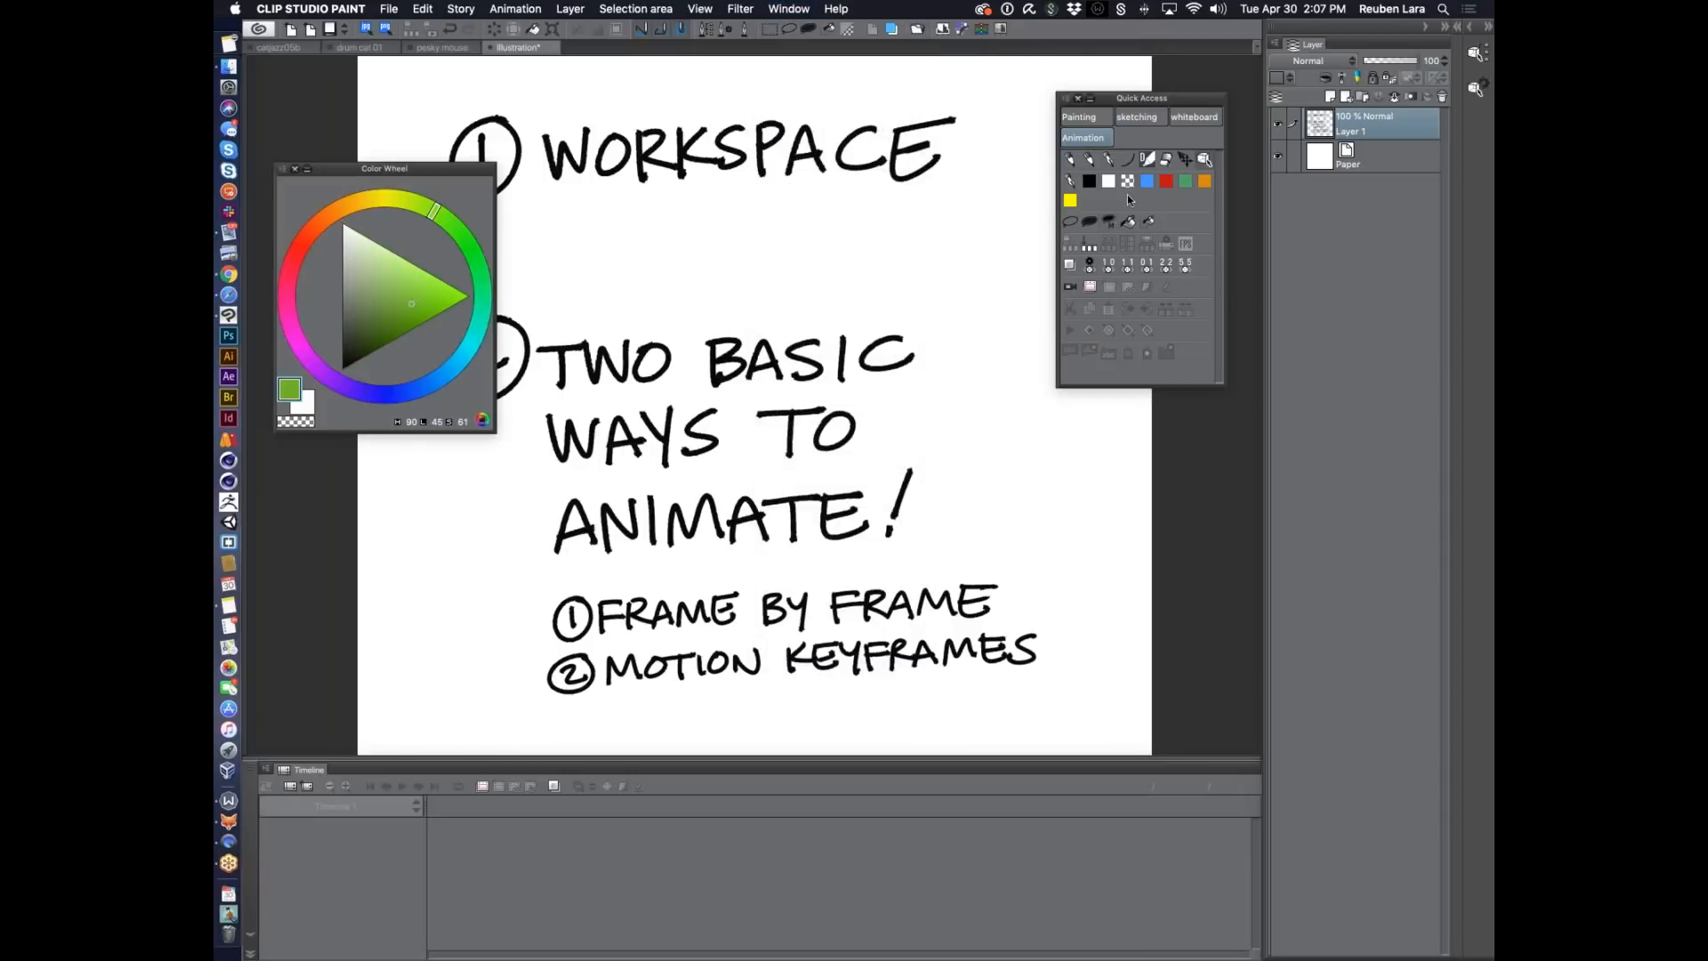
click(1067, 99)
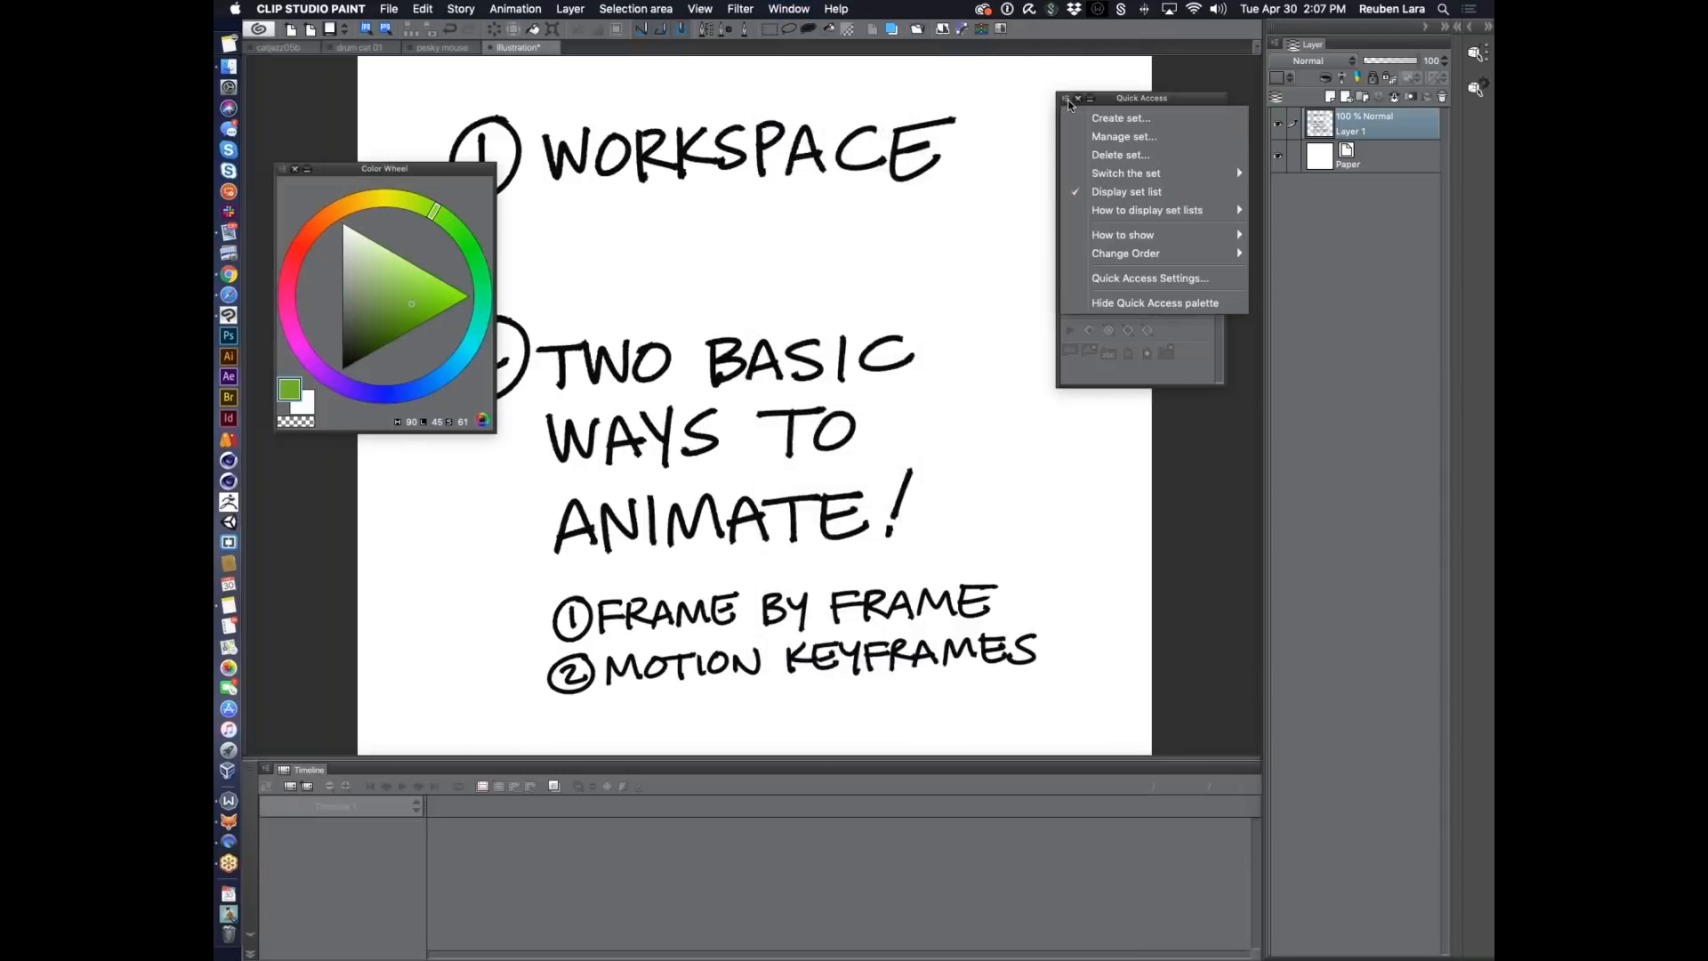
click(1132, 277)
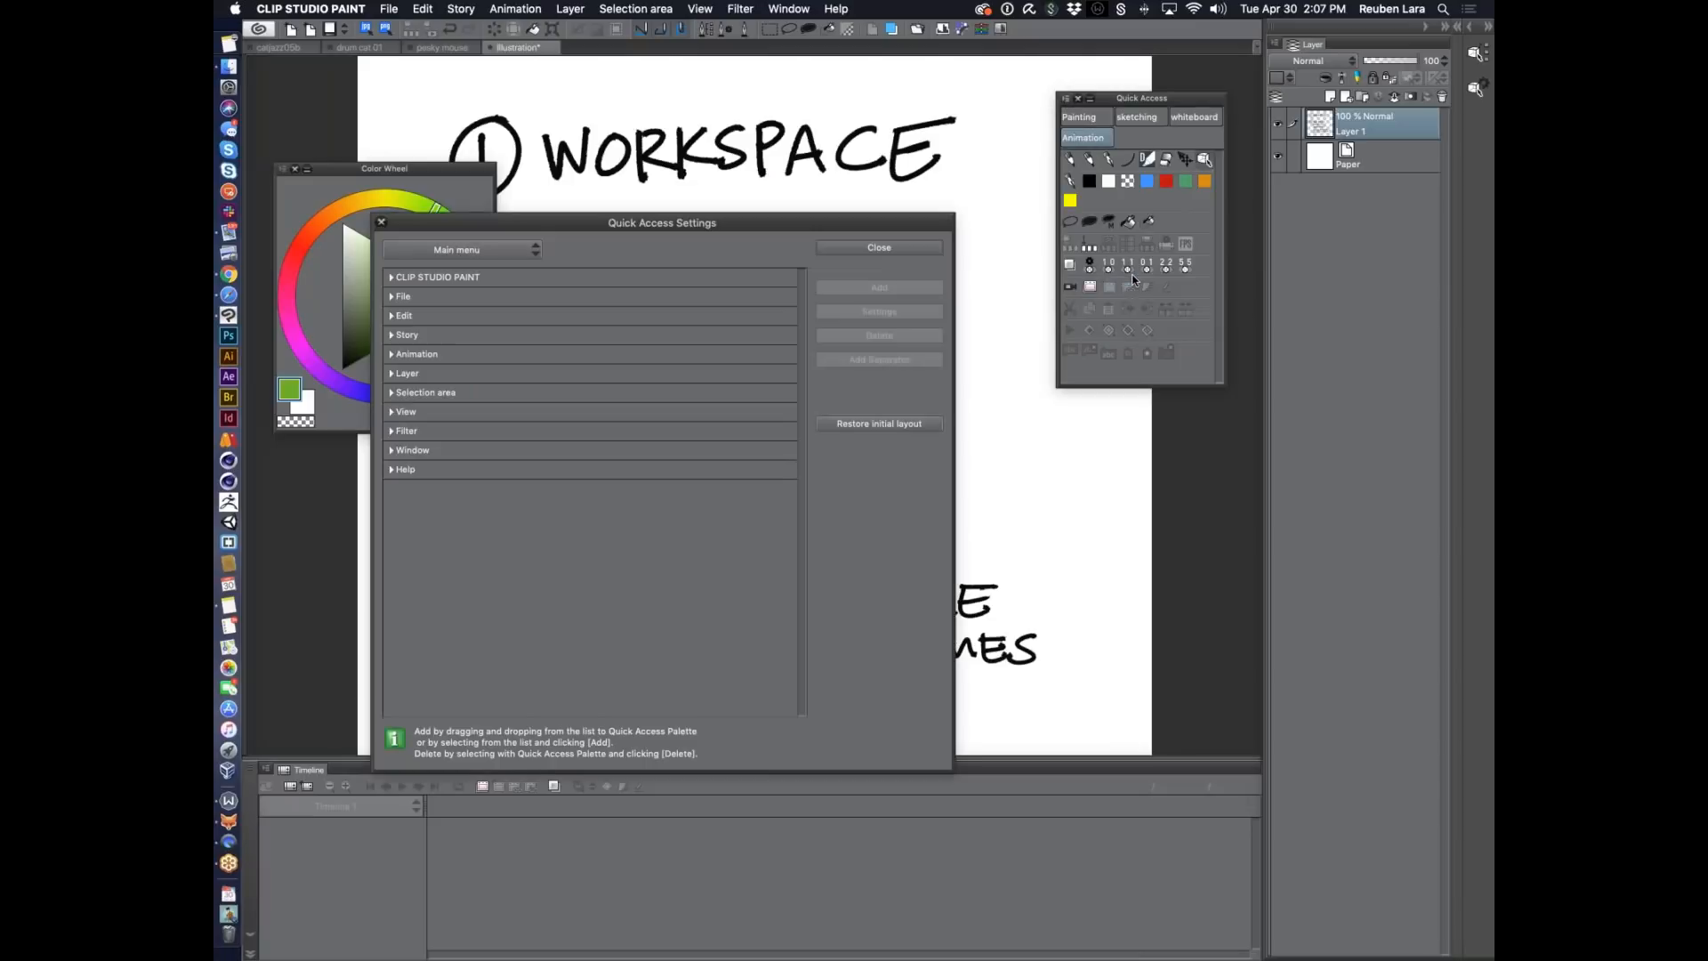
click(381, 223)
click(1068, 101)
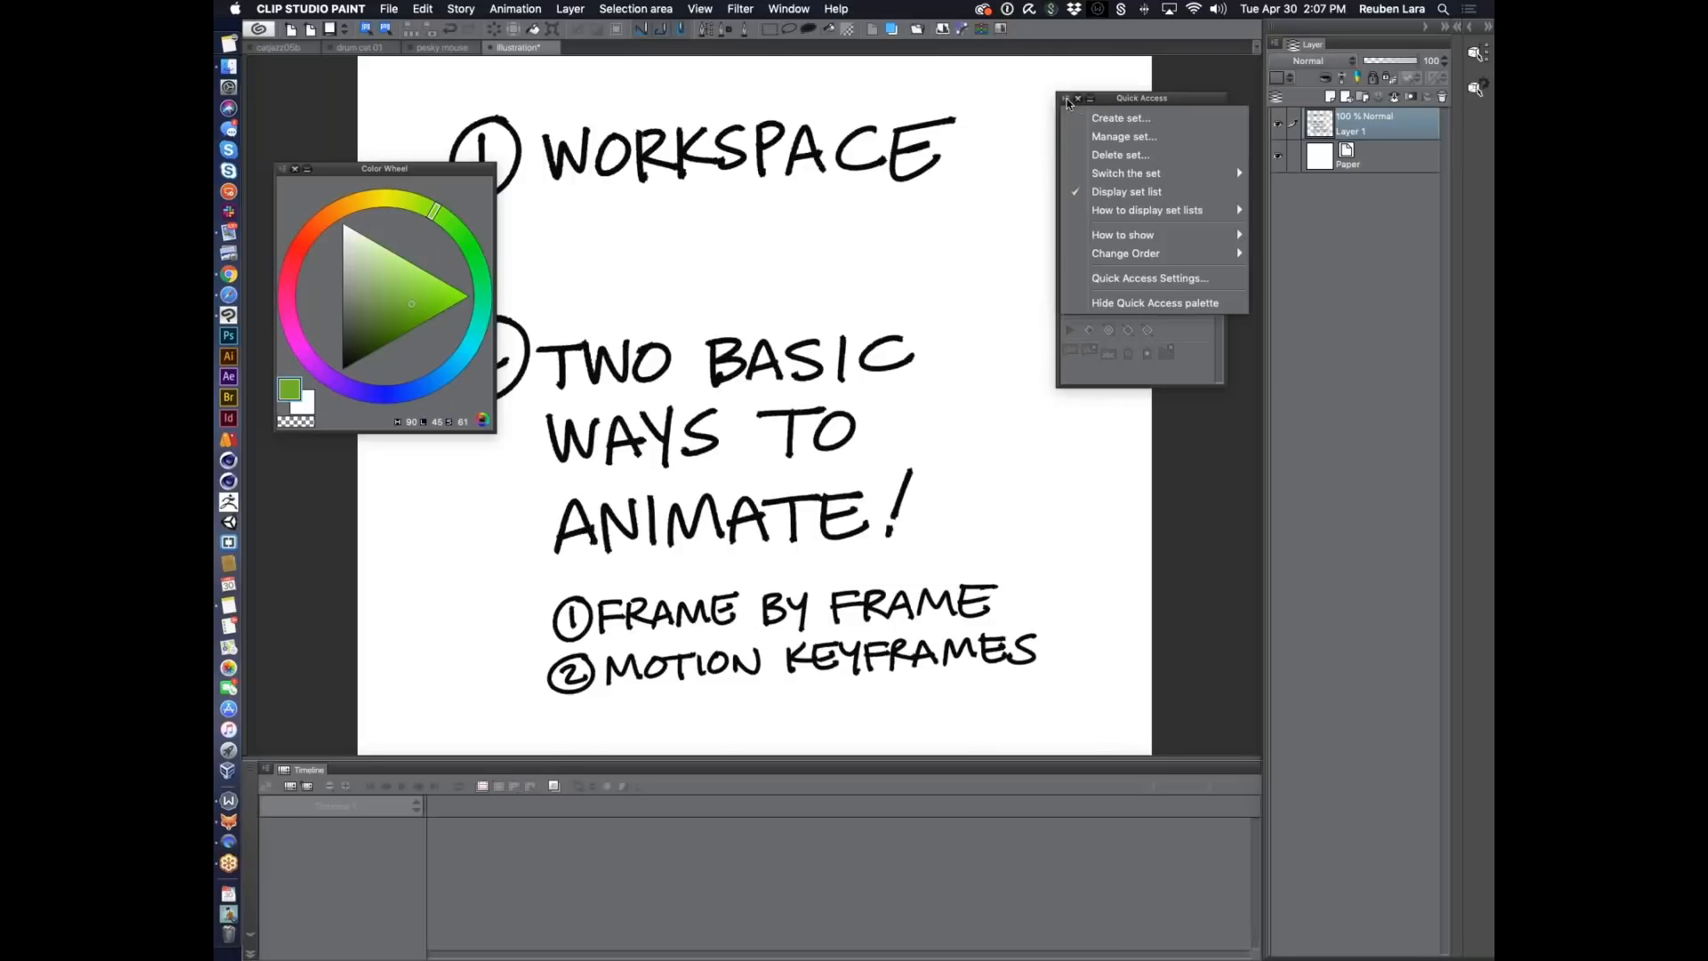
click(1068, 101)
Add the green drawing color to the Animation set of Quick Access and close the Color Wheel.
right_click(1107, 200)
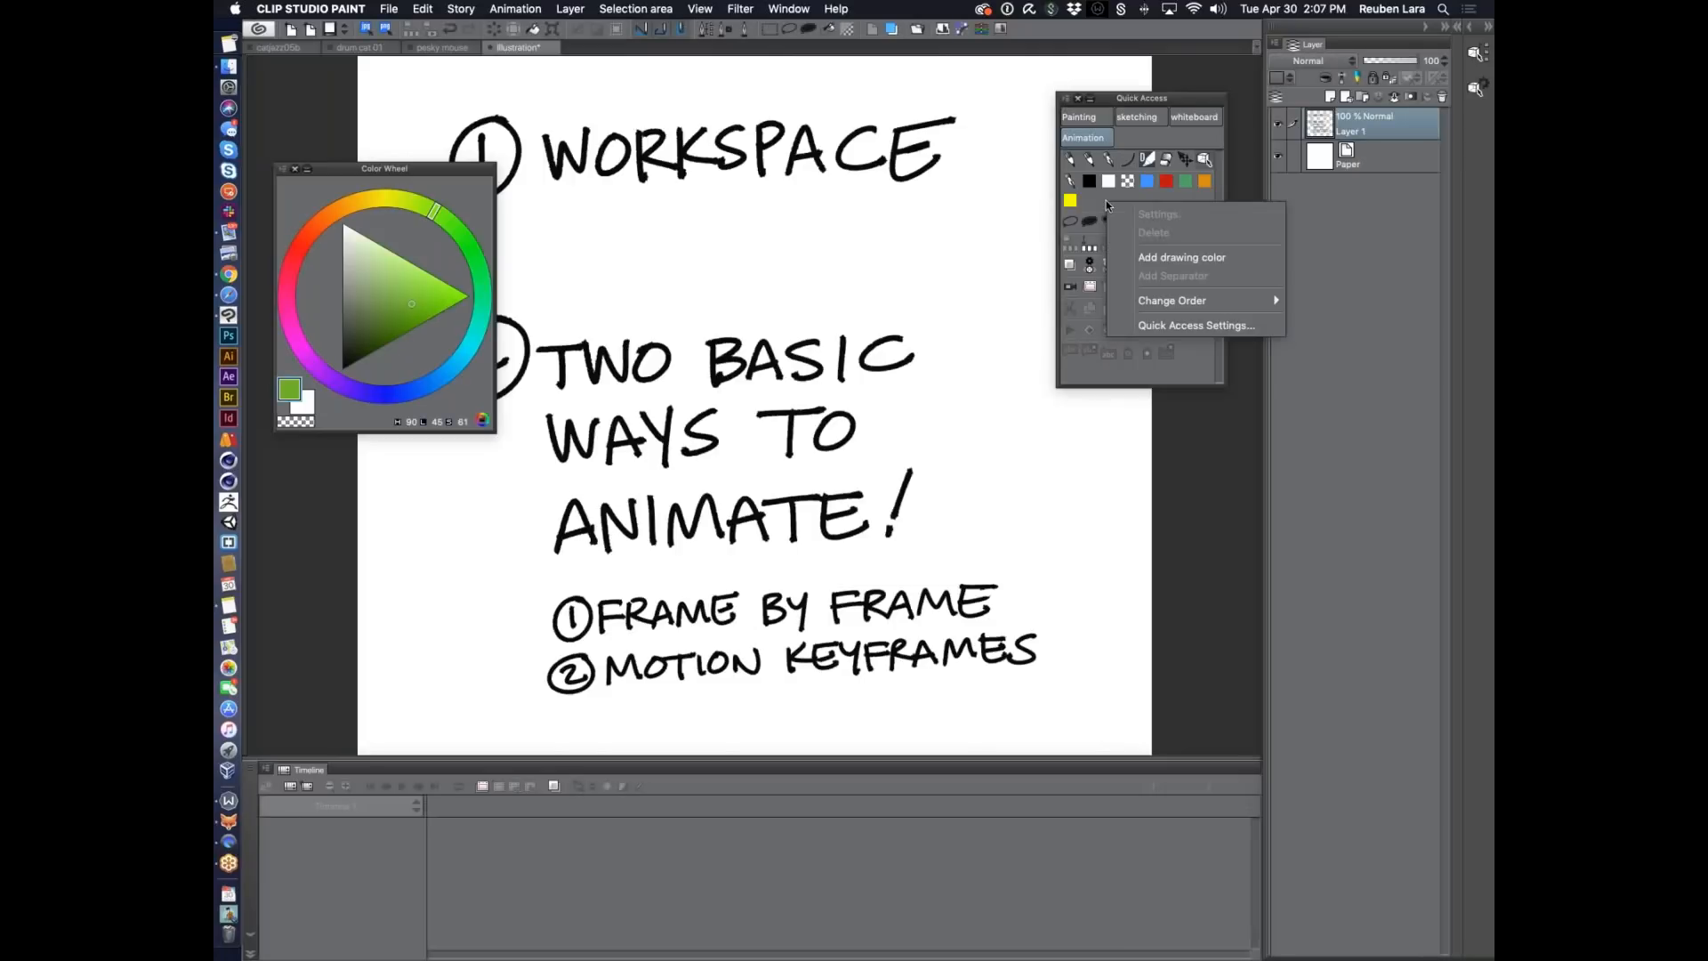
click(1159, 259)
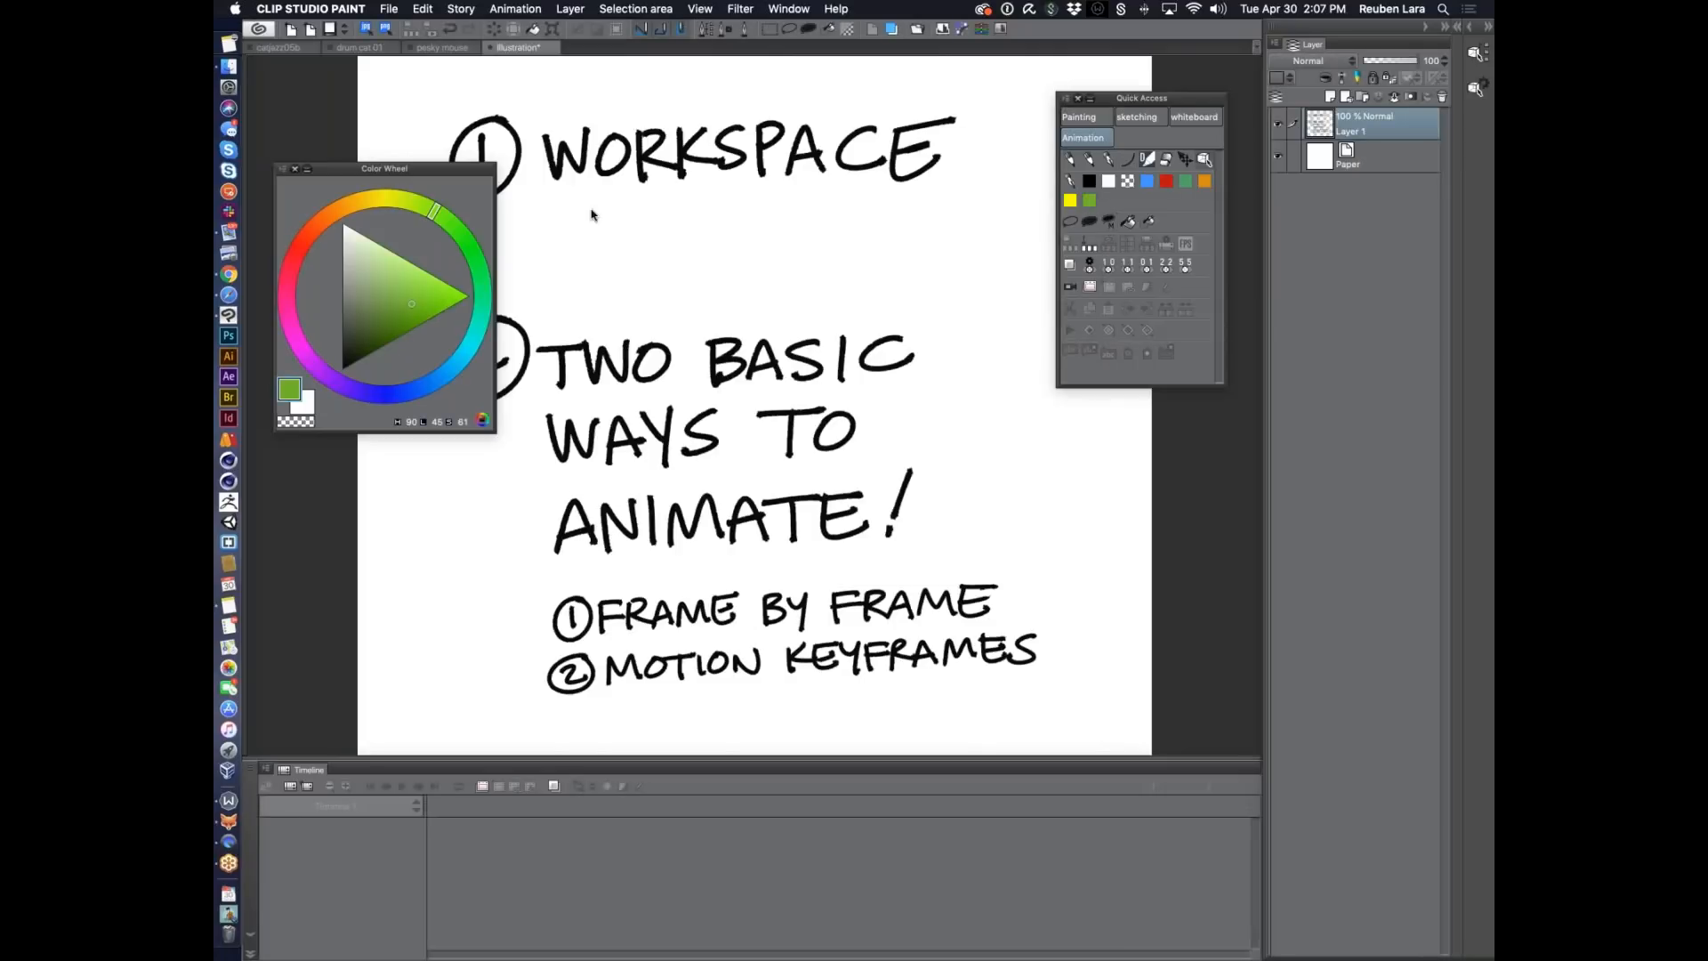
click(297, 170)
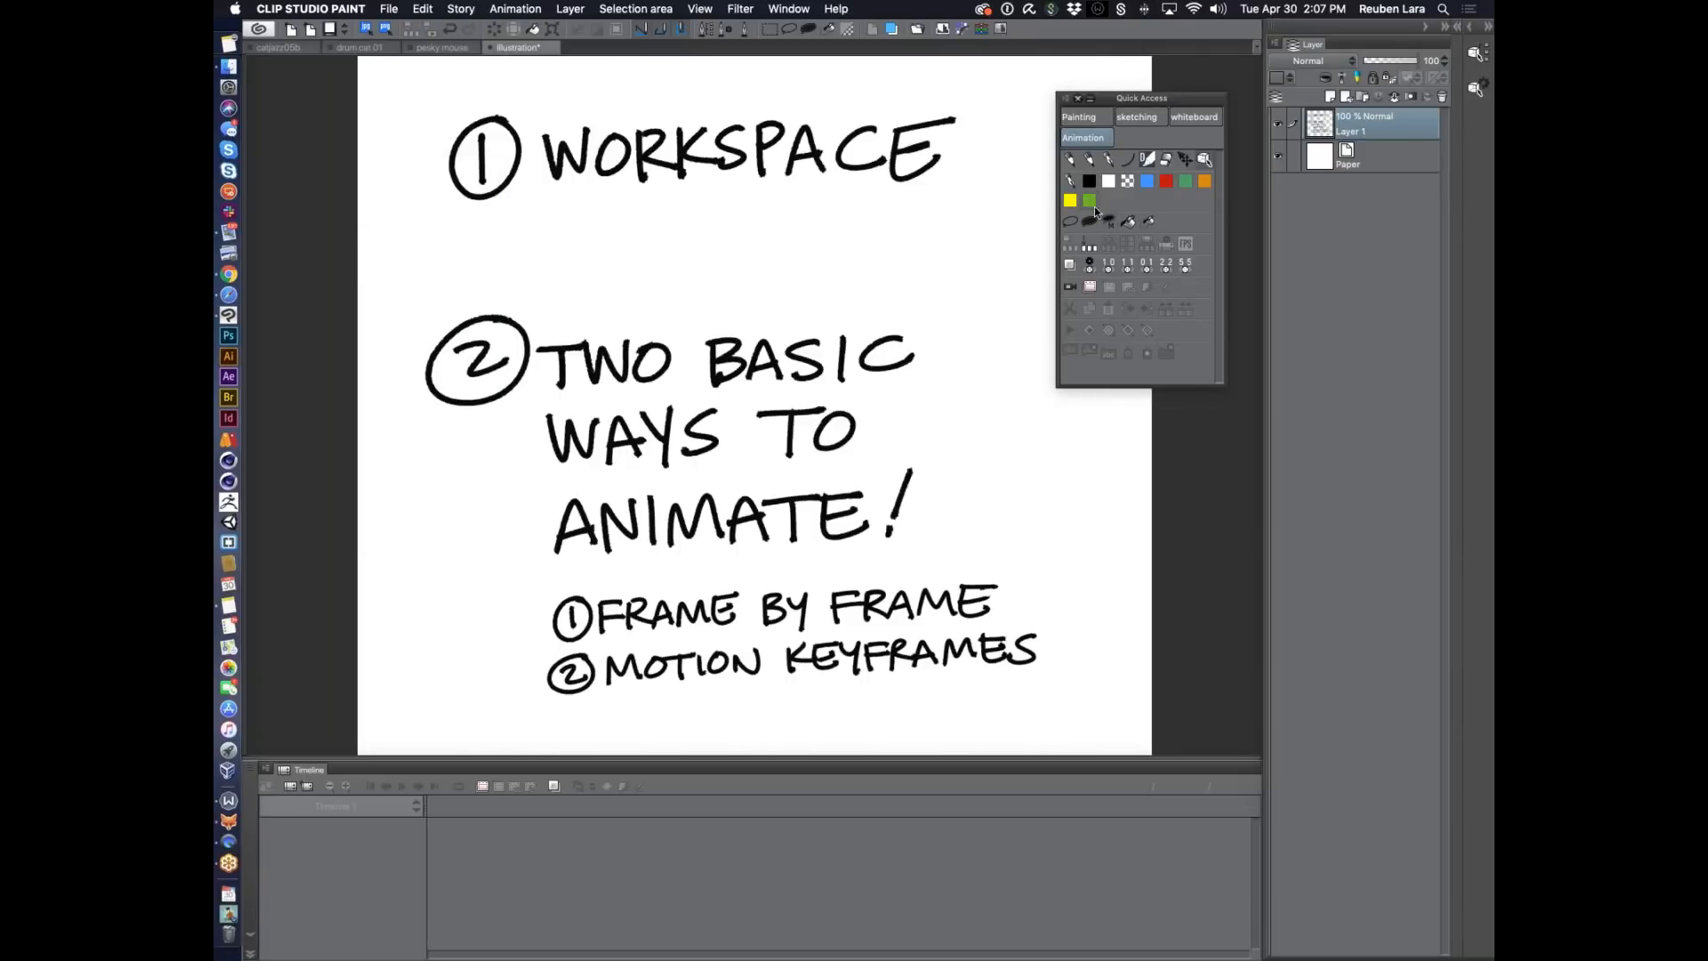
Delete the green swatch from the Quick Access palette and move the palette slightly over the canvas.
right_click(1090, 201)
click(1147, 126)
drag(1164, 103, 1141, 90)
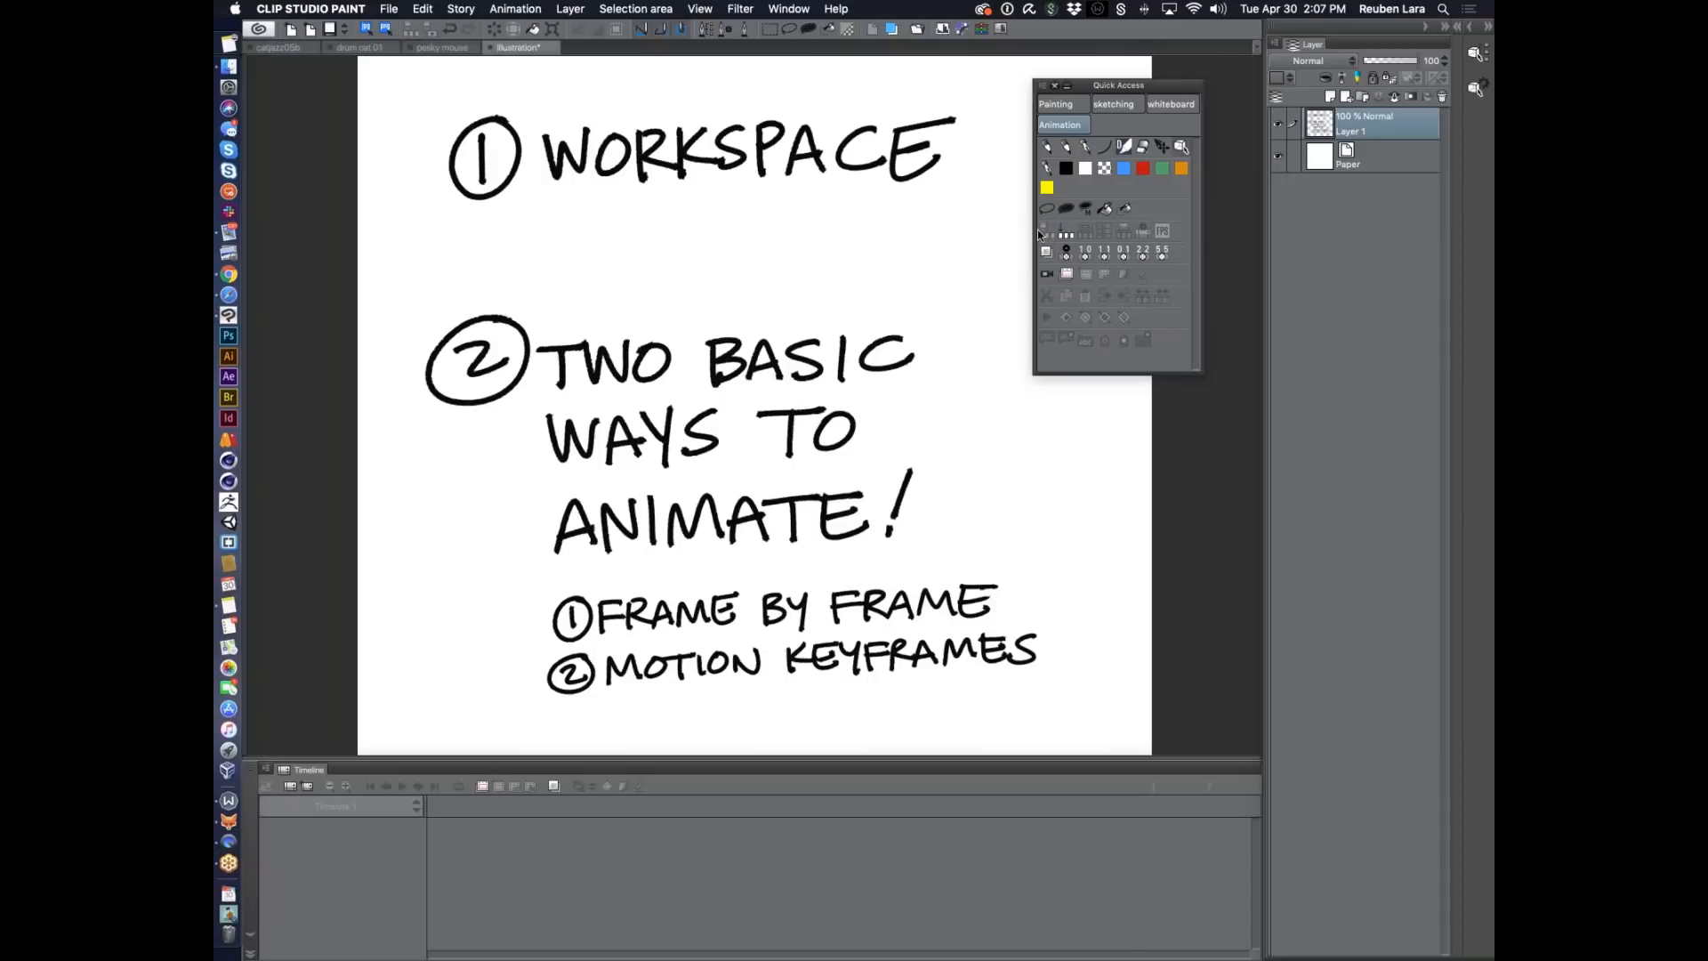
Examine the available animation commands, including those for new animation layers and track editing.
click(510, 9)
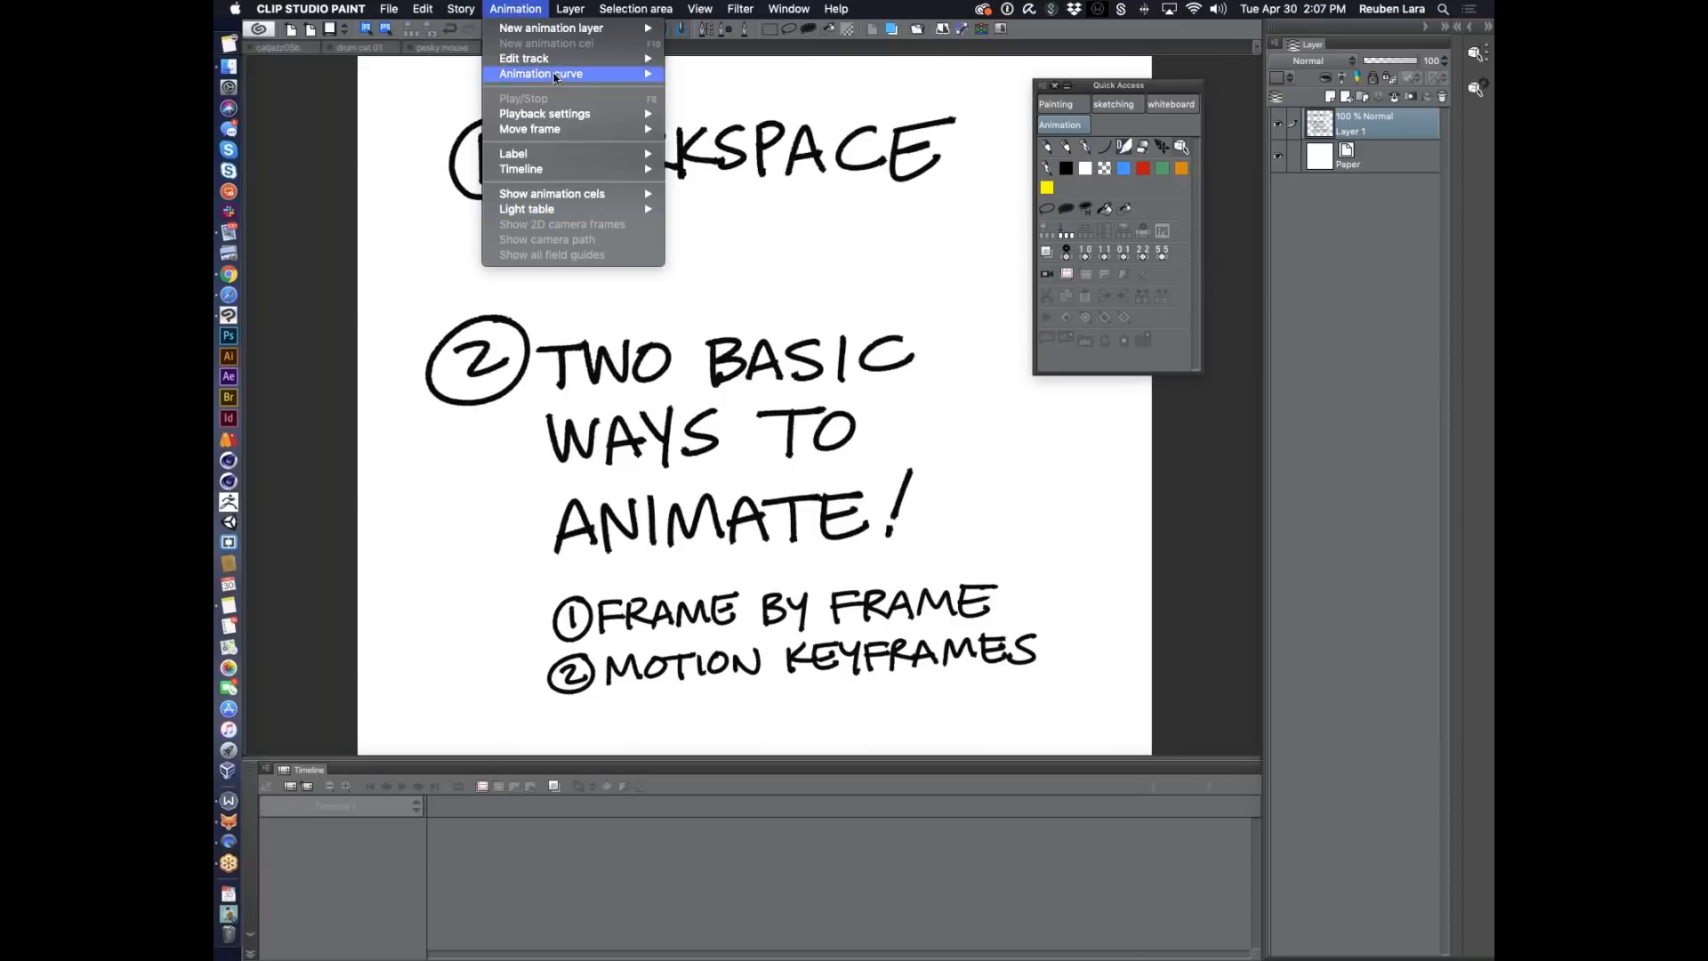
mouse_move(552, 35)
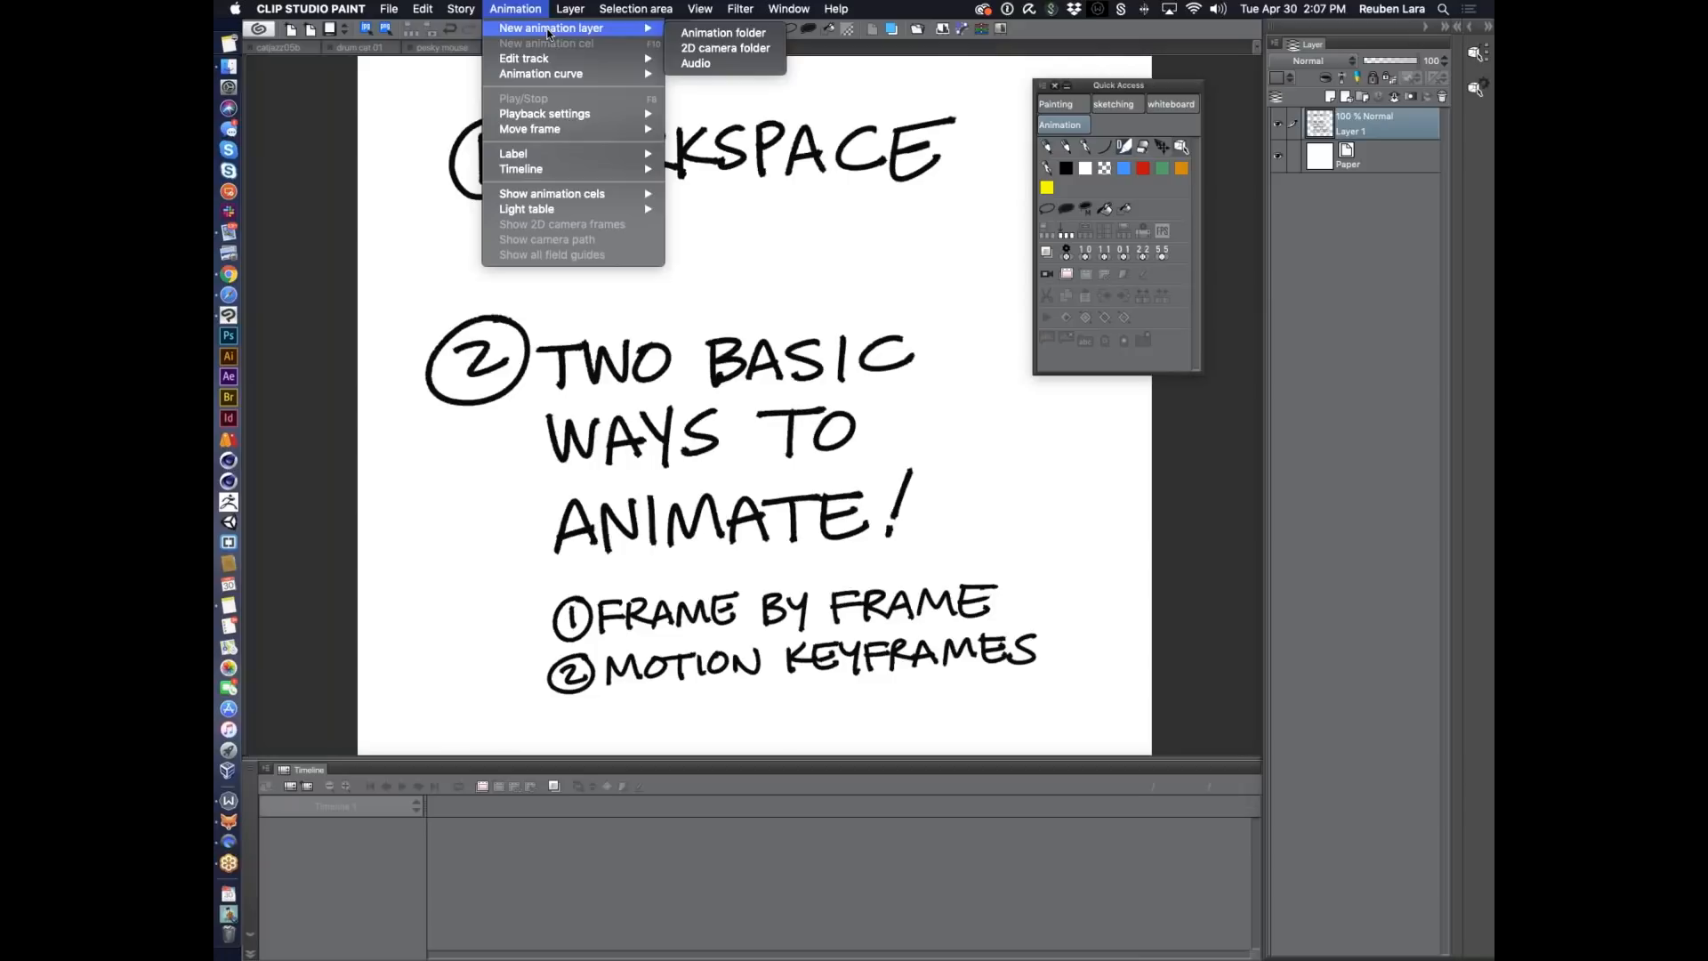
mouse_move(526, 69)
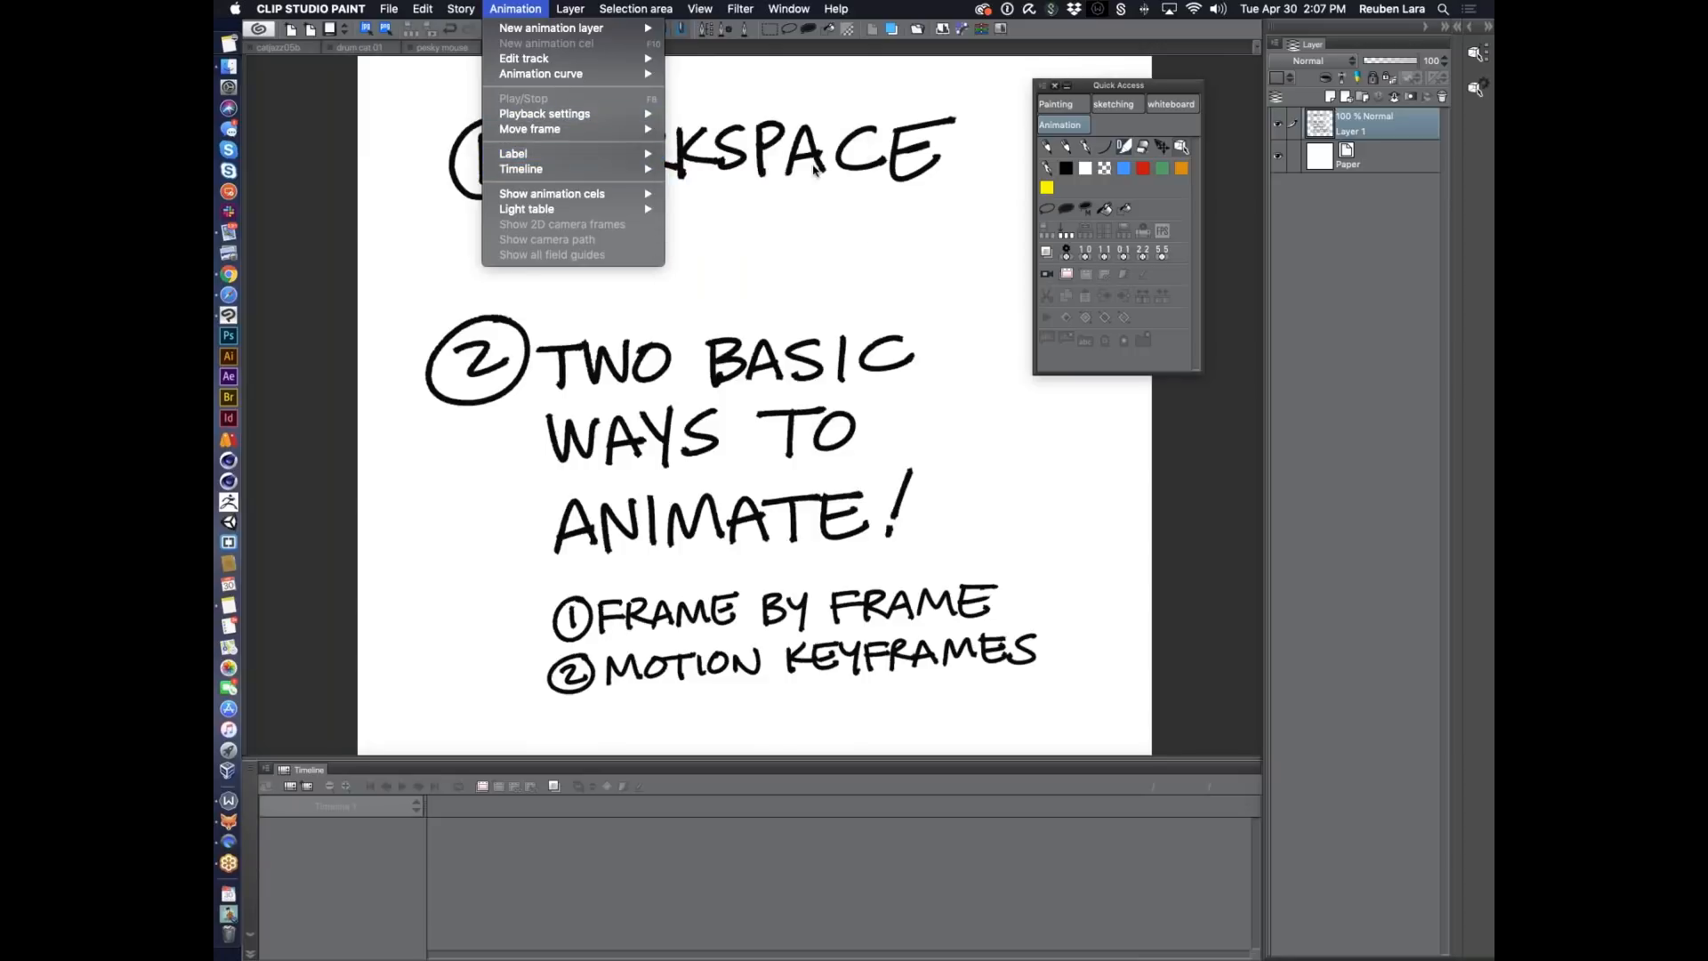
click(1128, 87)
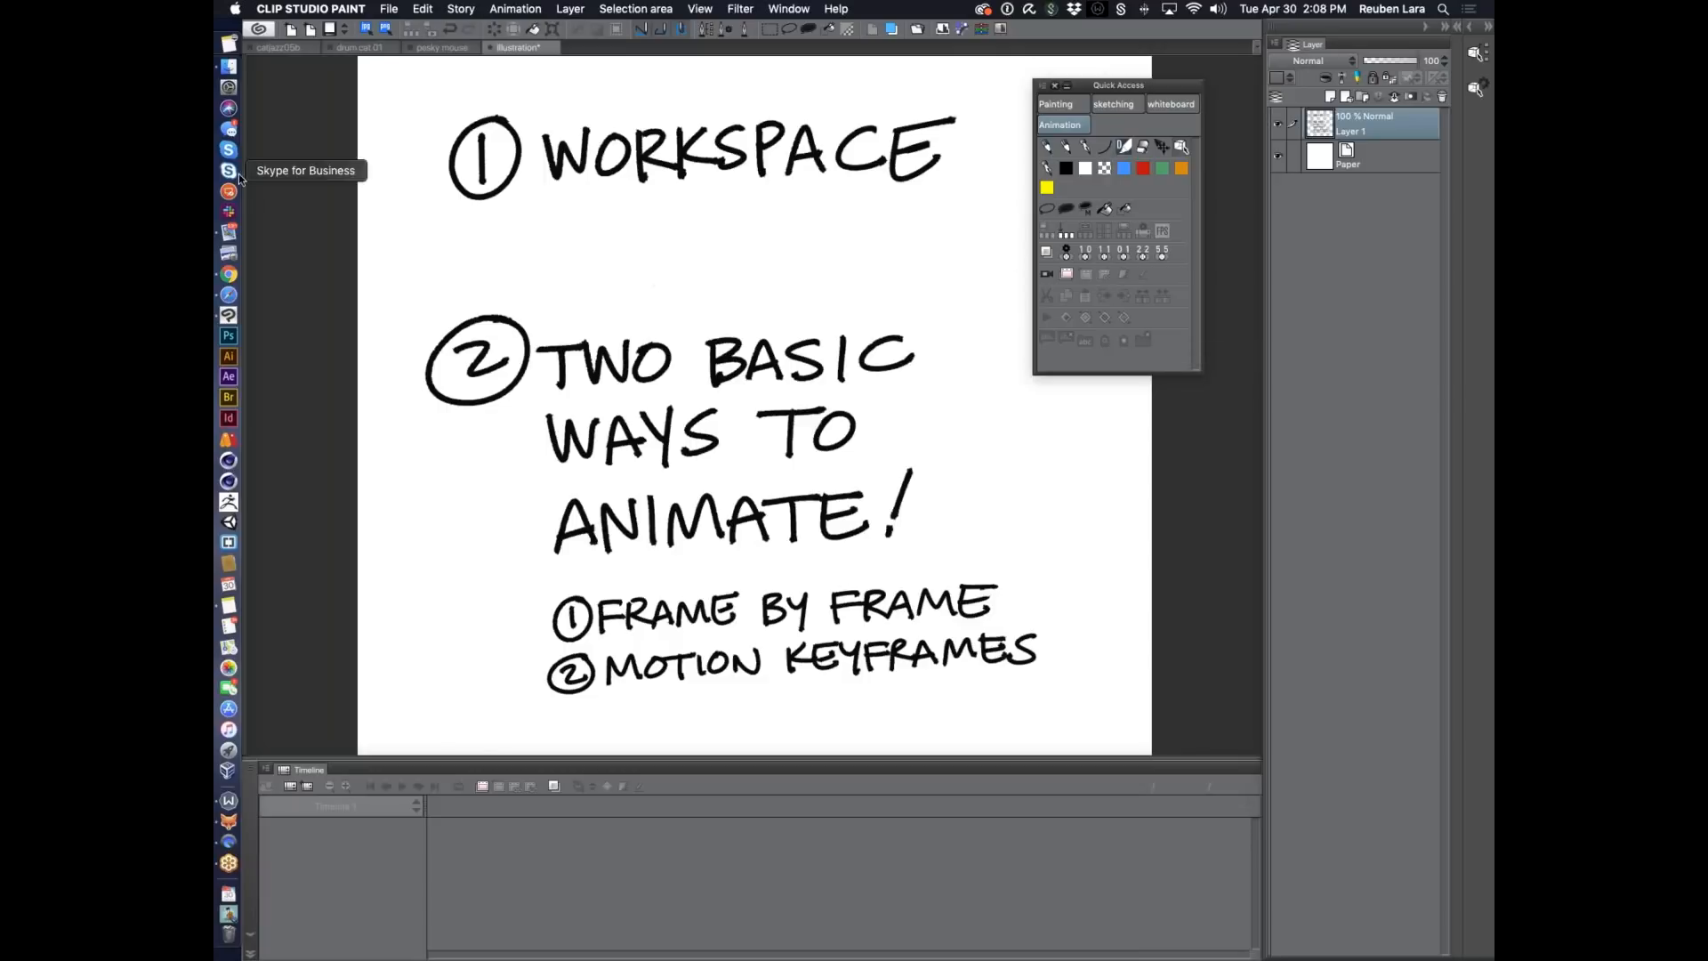
Switch to Safari, review the Custom Animation Icons for Clip Studio Paint page with its icon comparison and file list, and return to Clip Studio Paint.
click(229, 296)
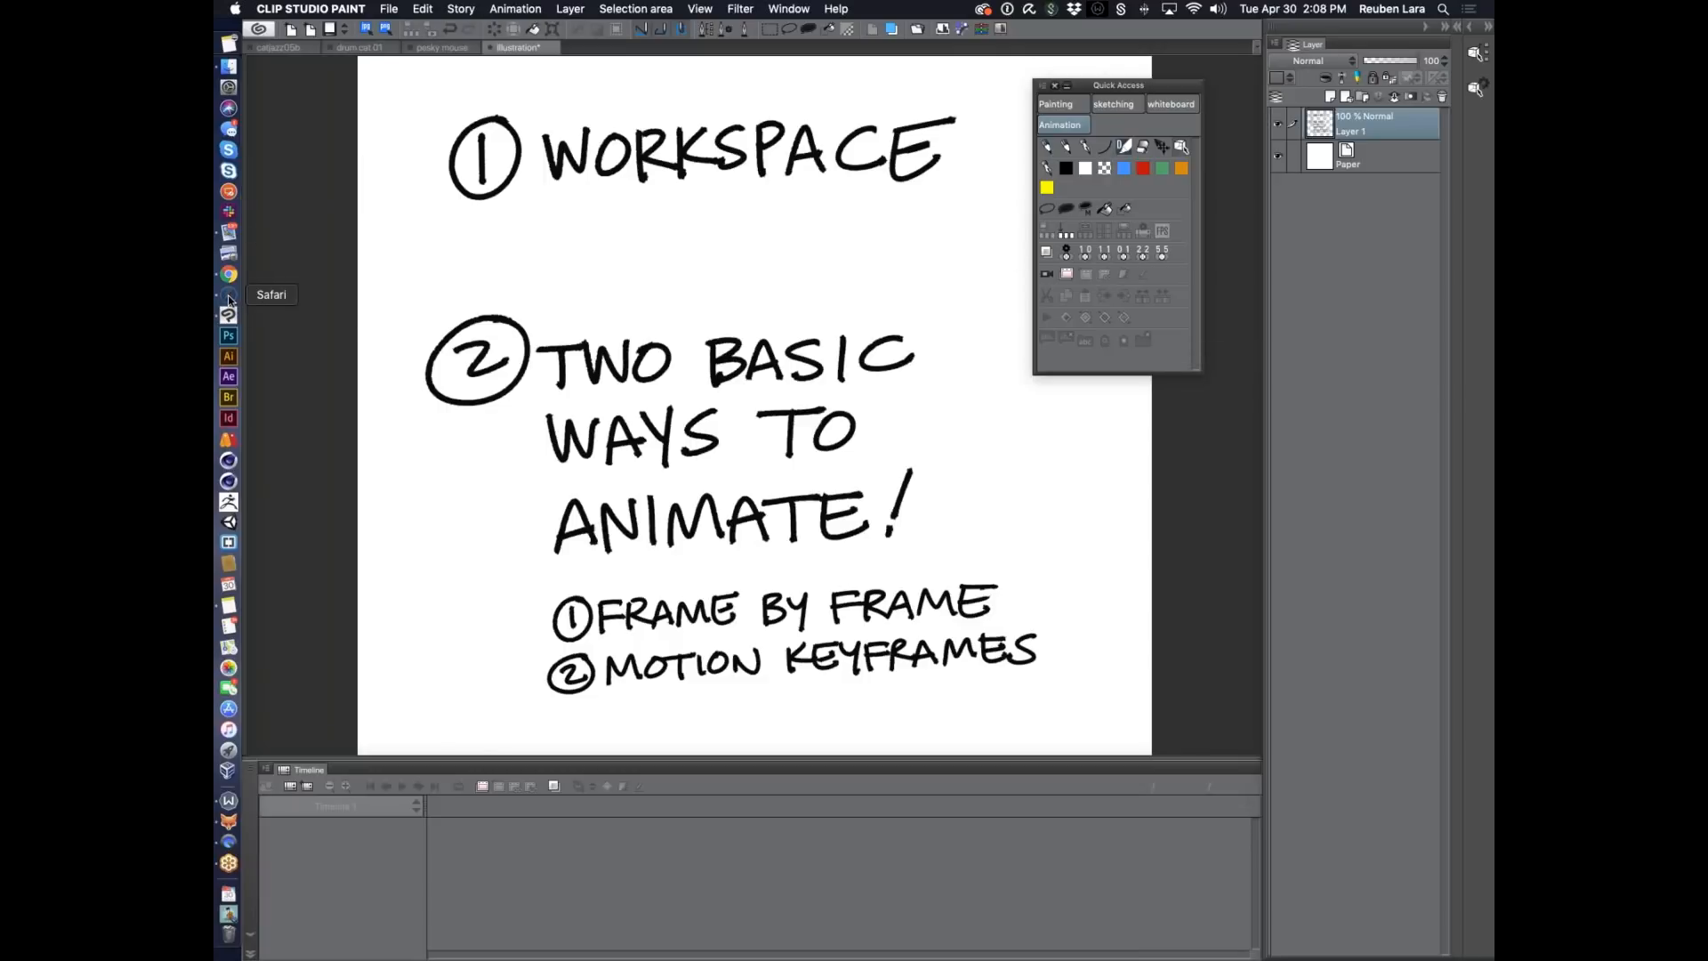
click(953, 119)
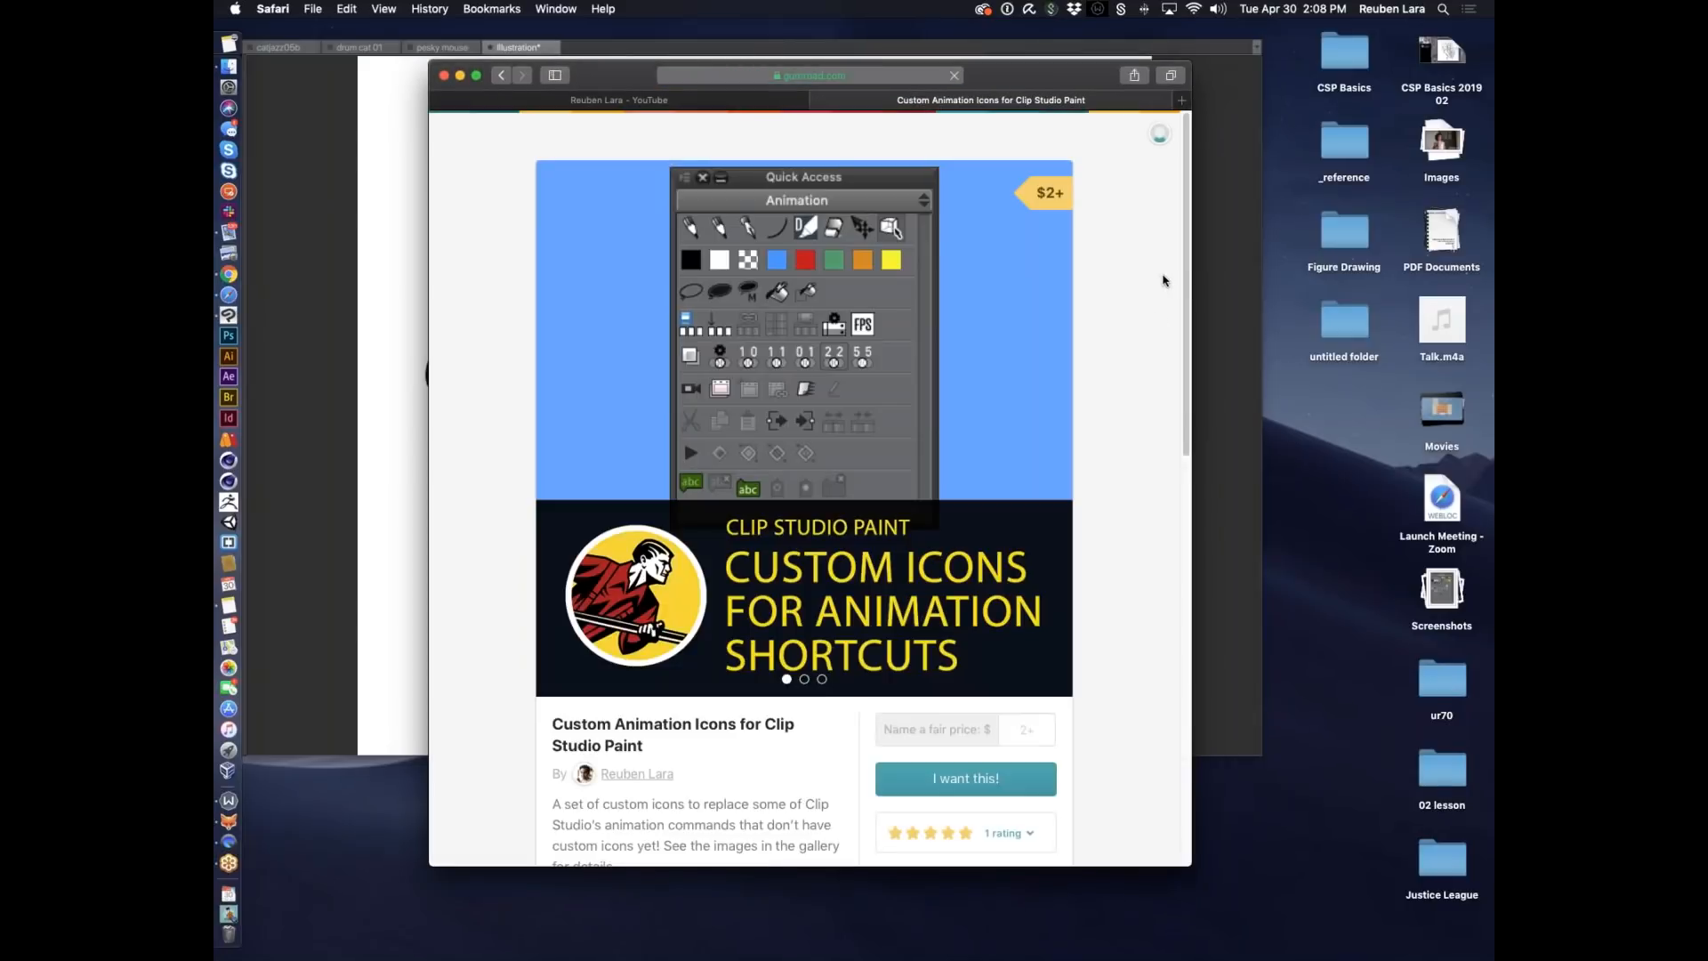
click(1050, 436)
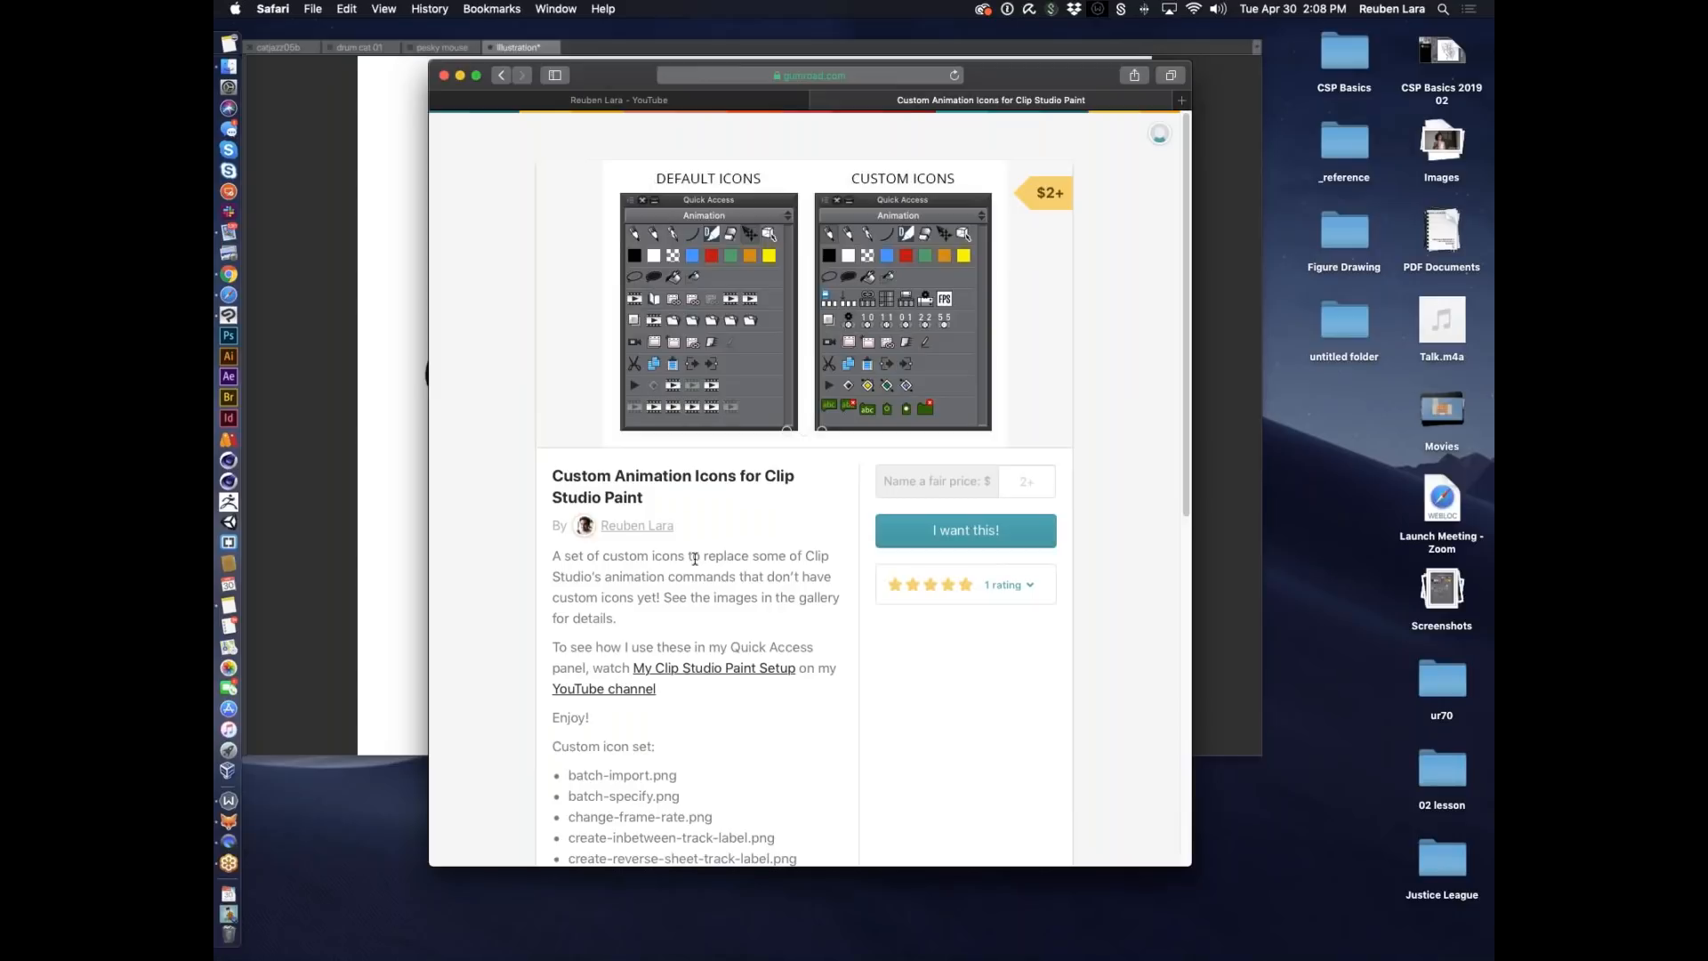
scroll(695, 558, down, 10)
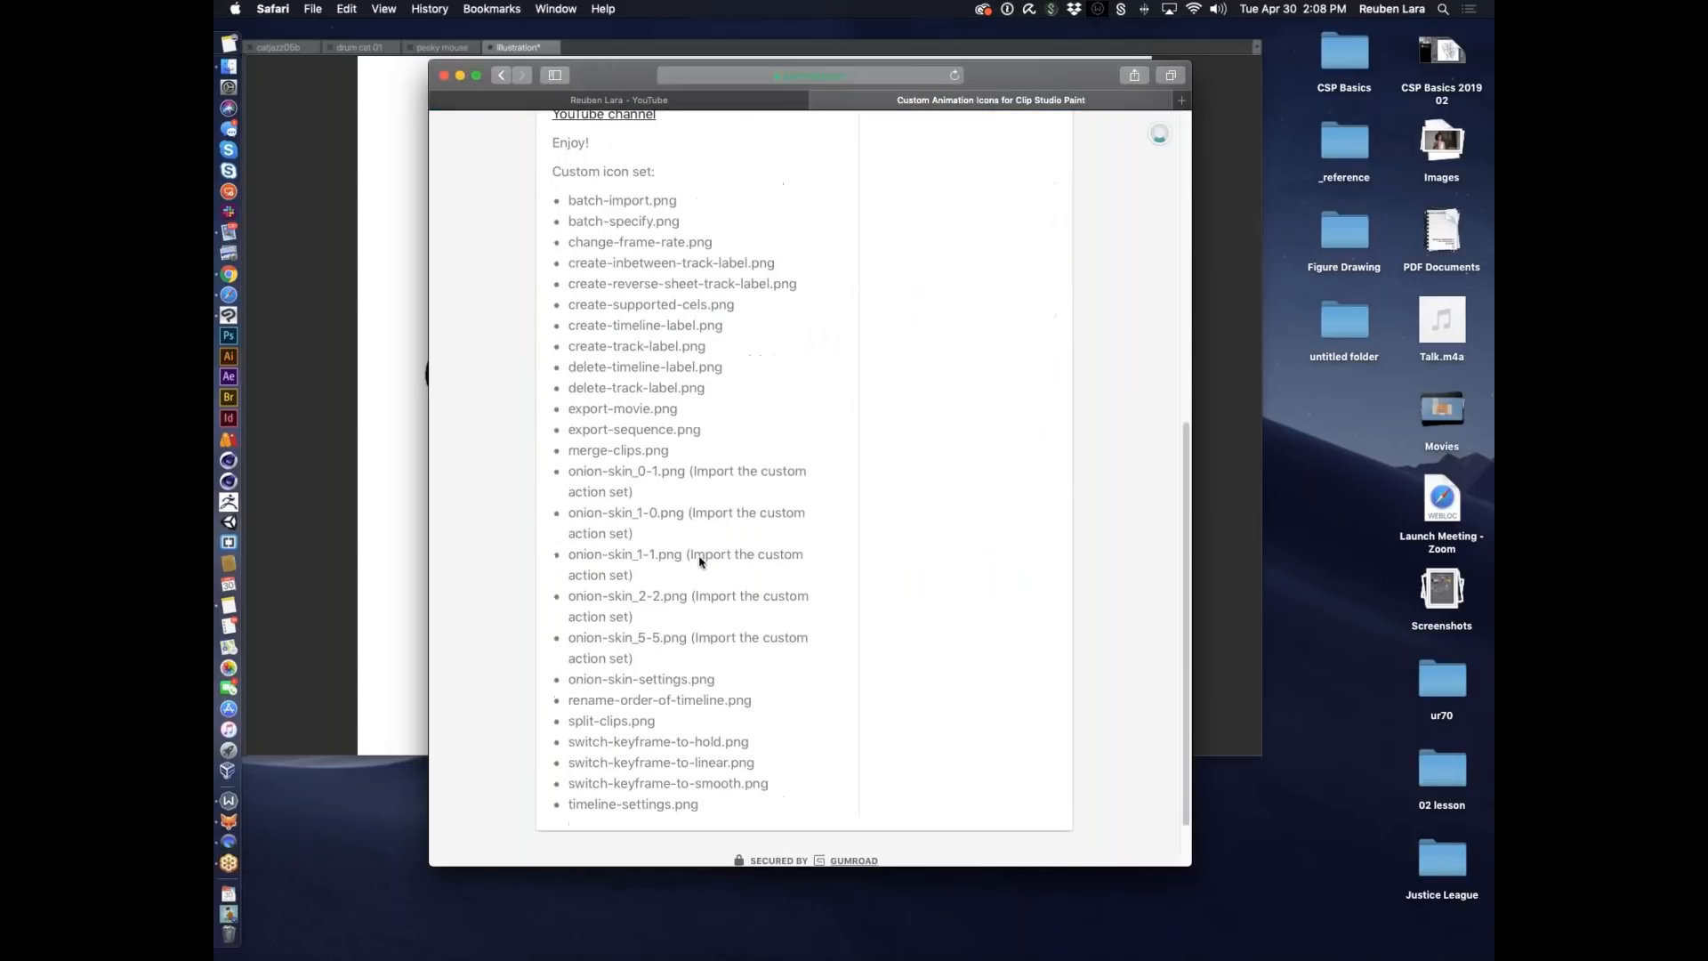
scroll(700, 560, up, 10)
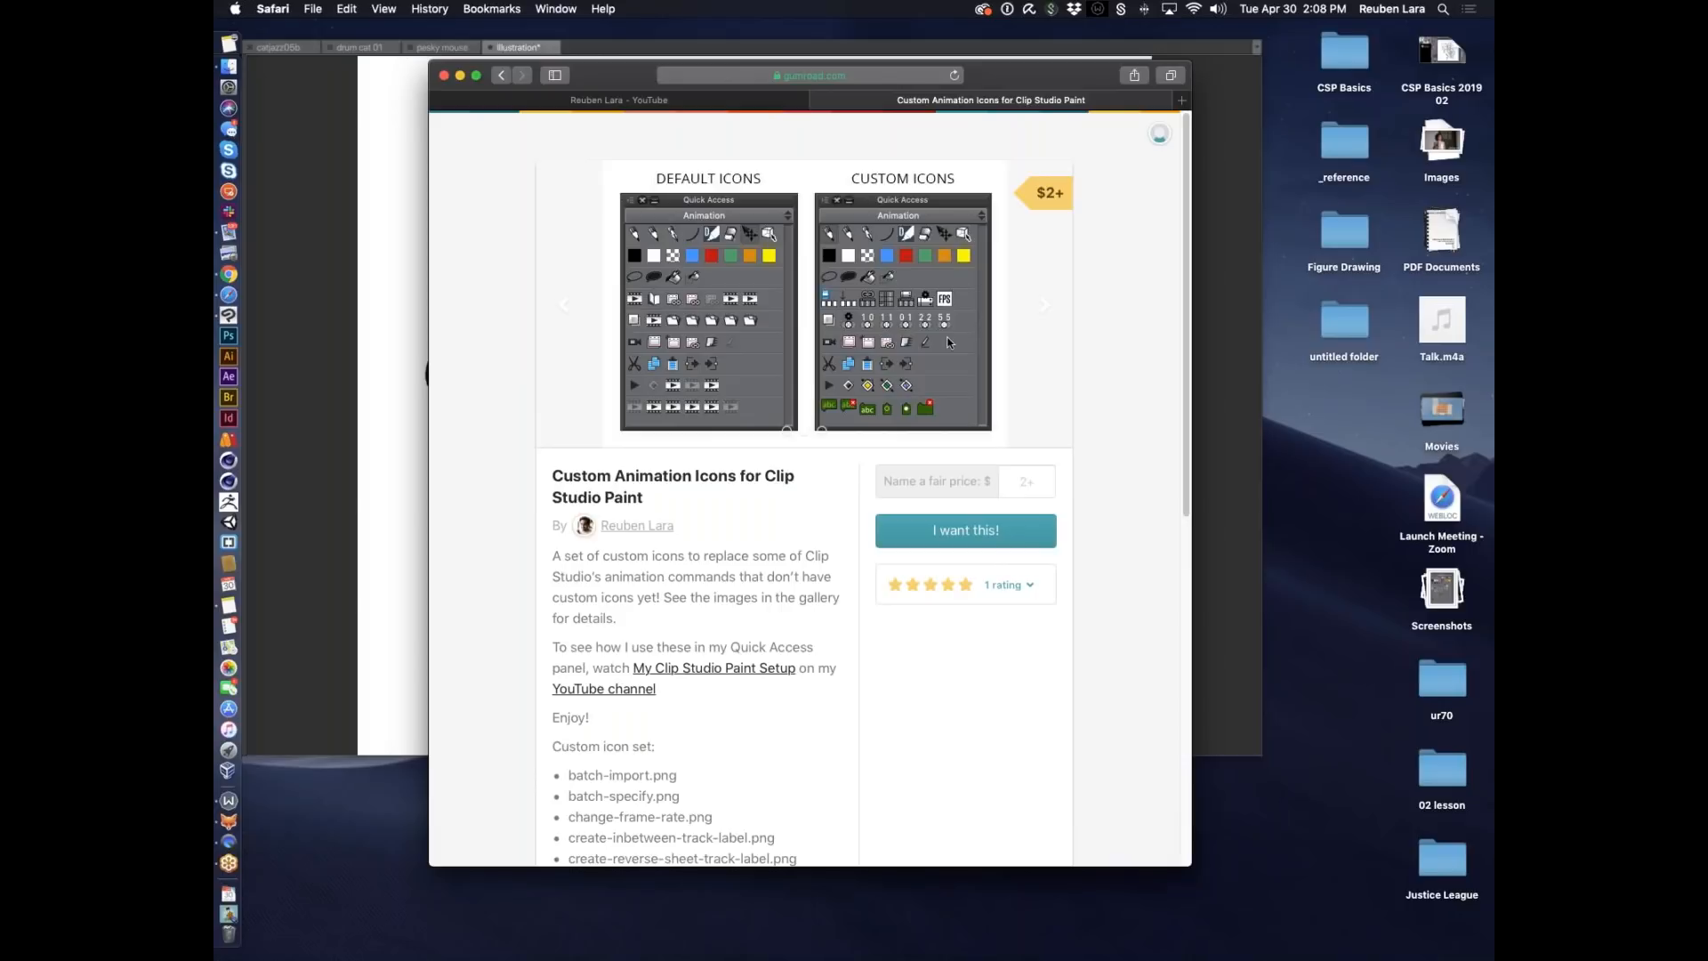
click(368, 311)
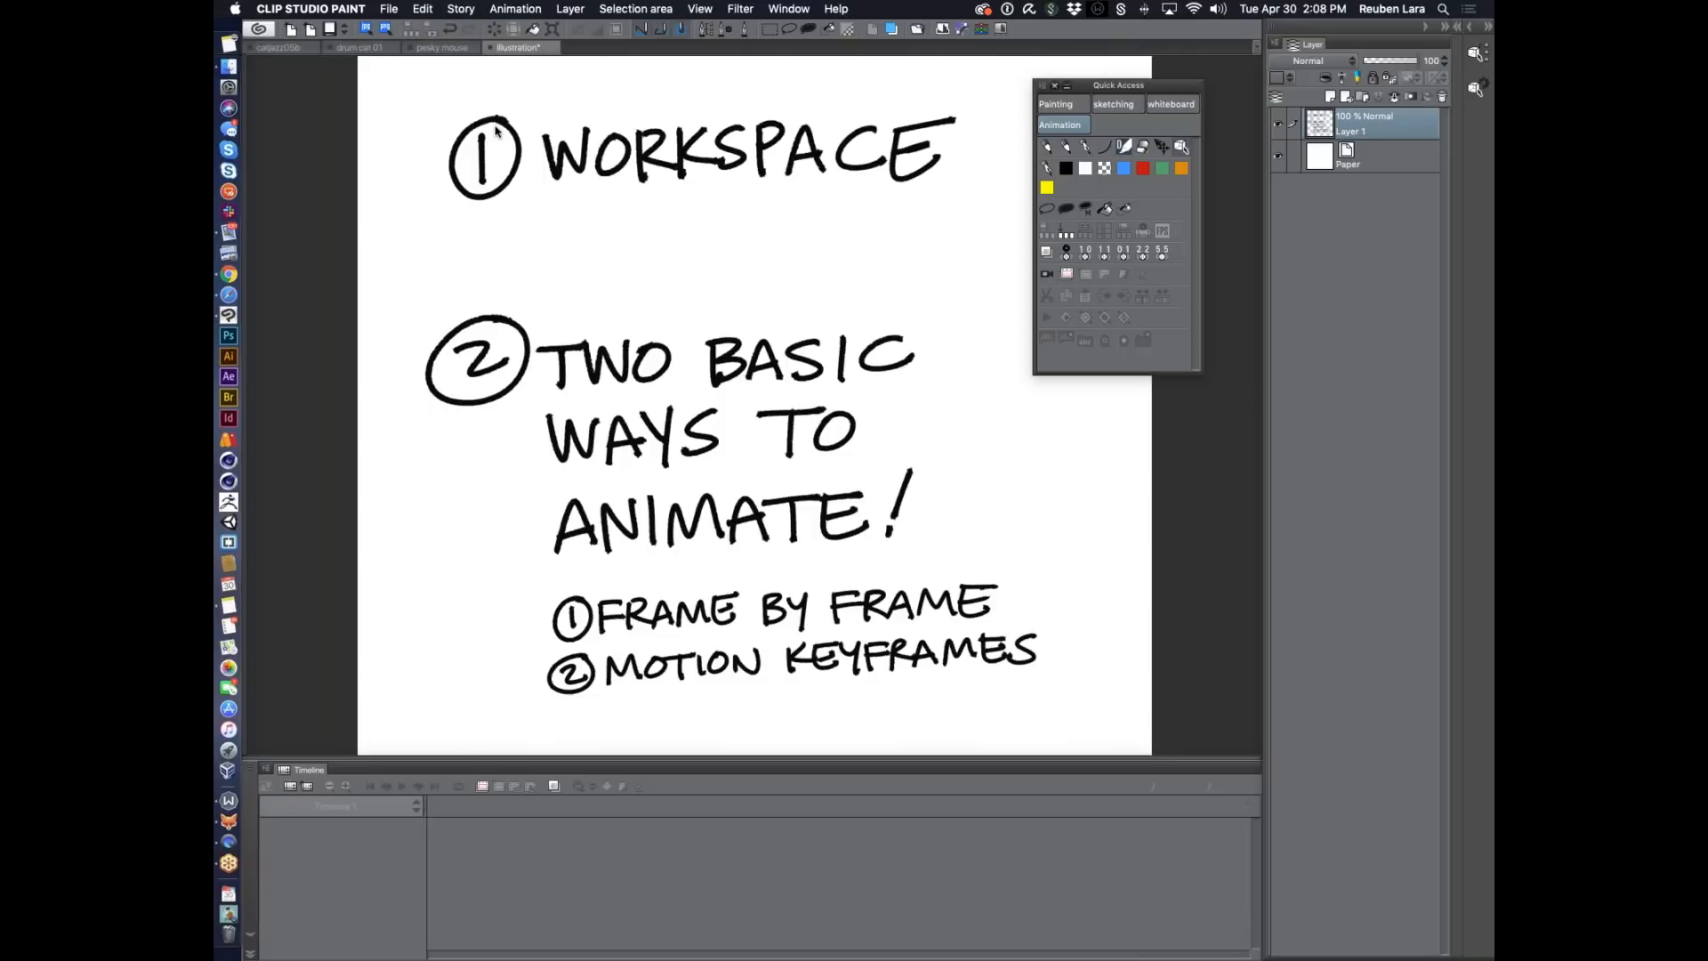
Switch to the catjazz bass player document and enlarge the Timeline palette to show more tracks.
click(296, 46)
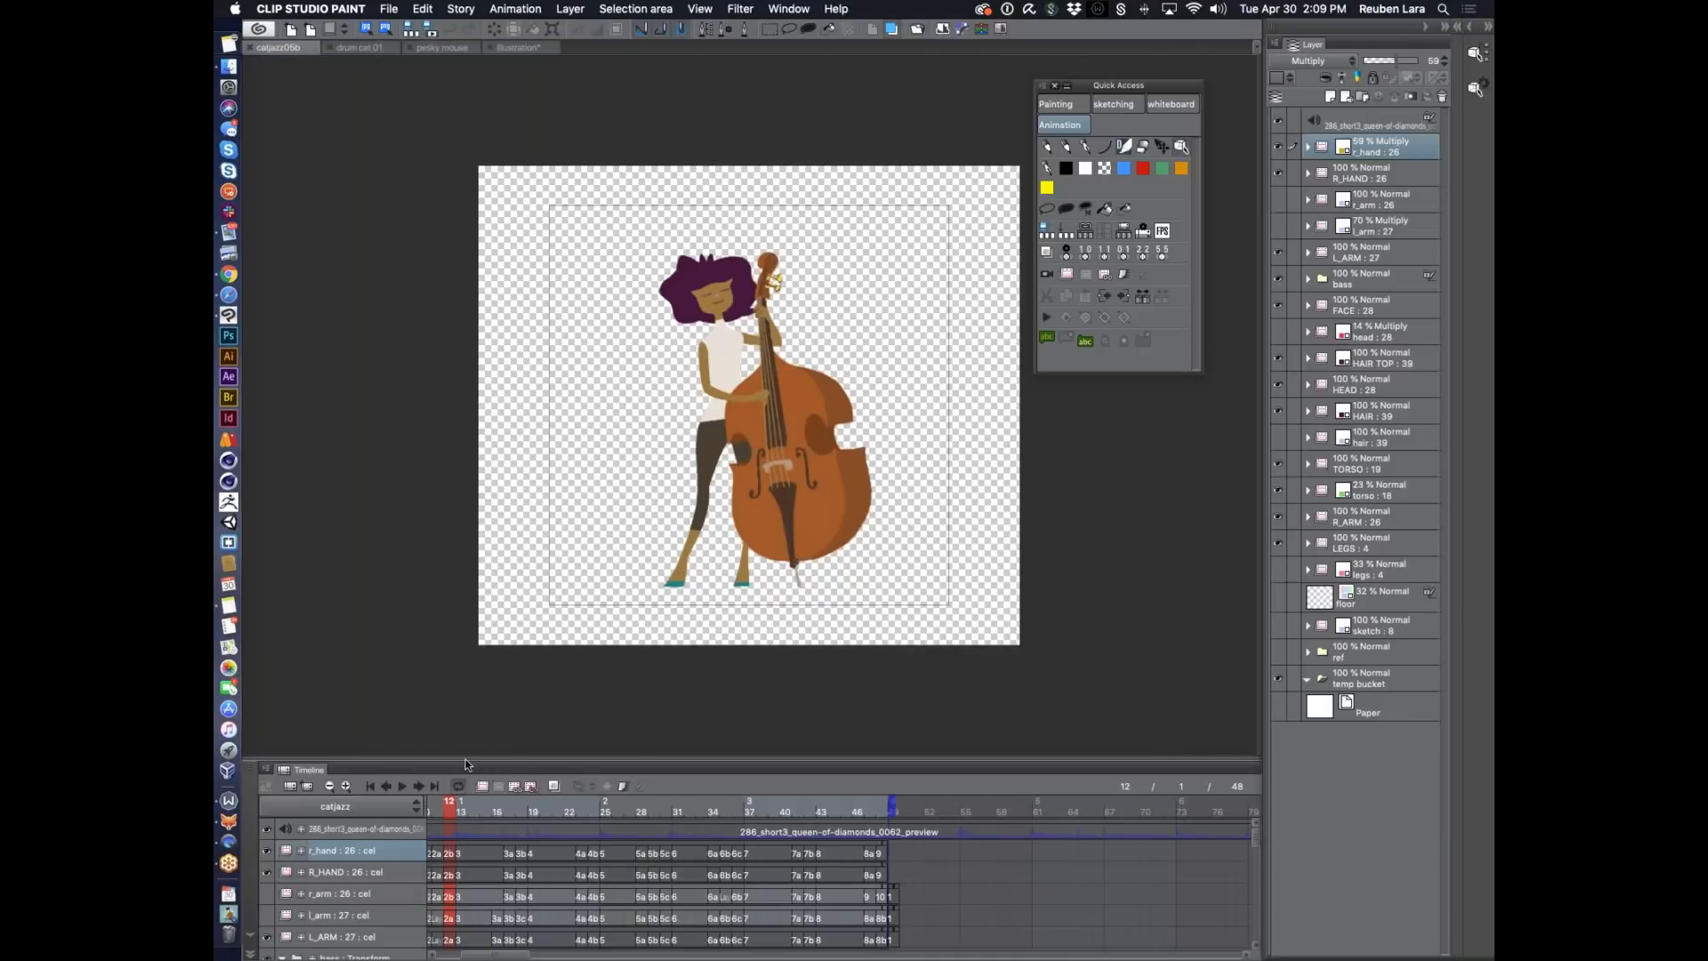
drag(466, 760, 466, 565)
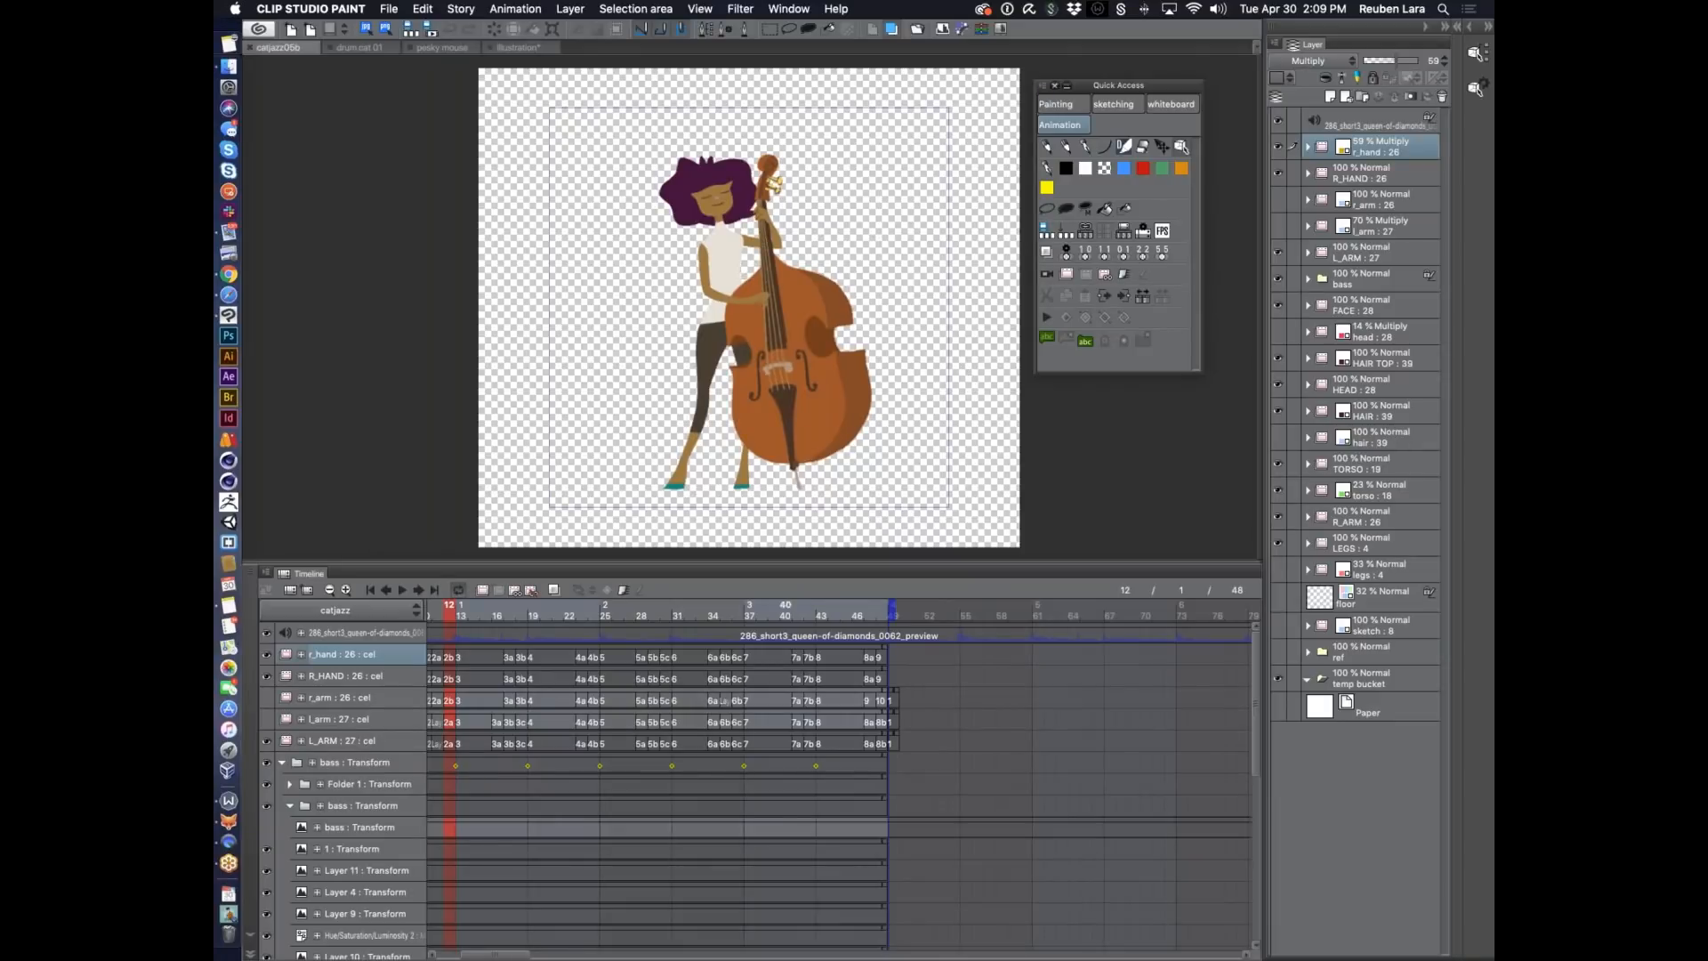
Watch International Jazz Day.m4v in QuickTime Player with the volume raised and return to Clip Studio Paint.
click(234, 916)
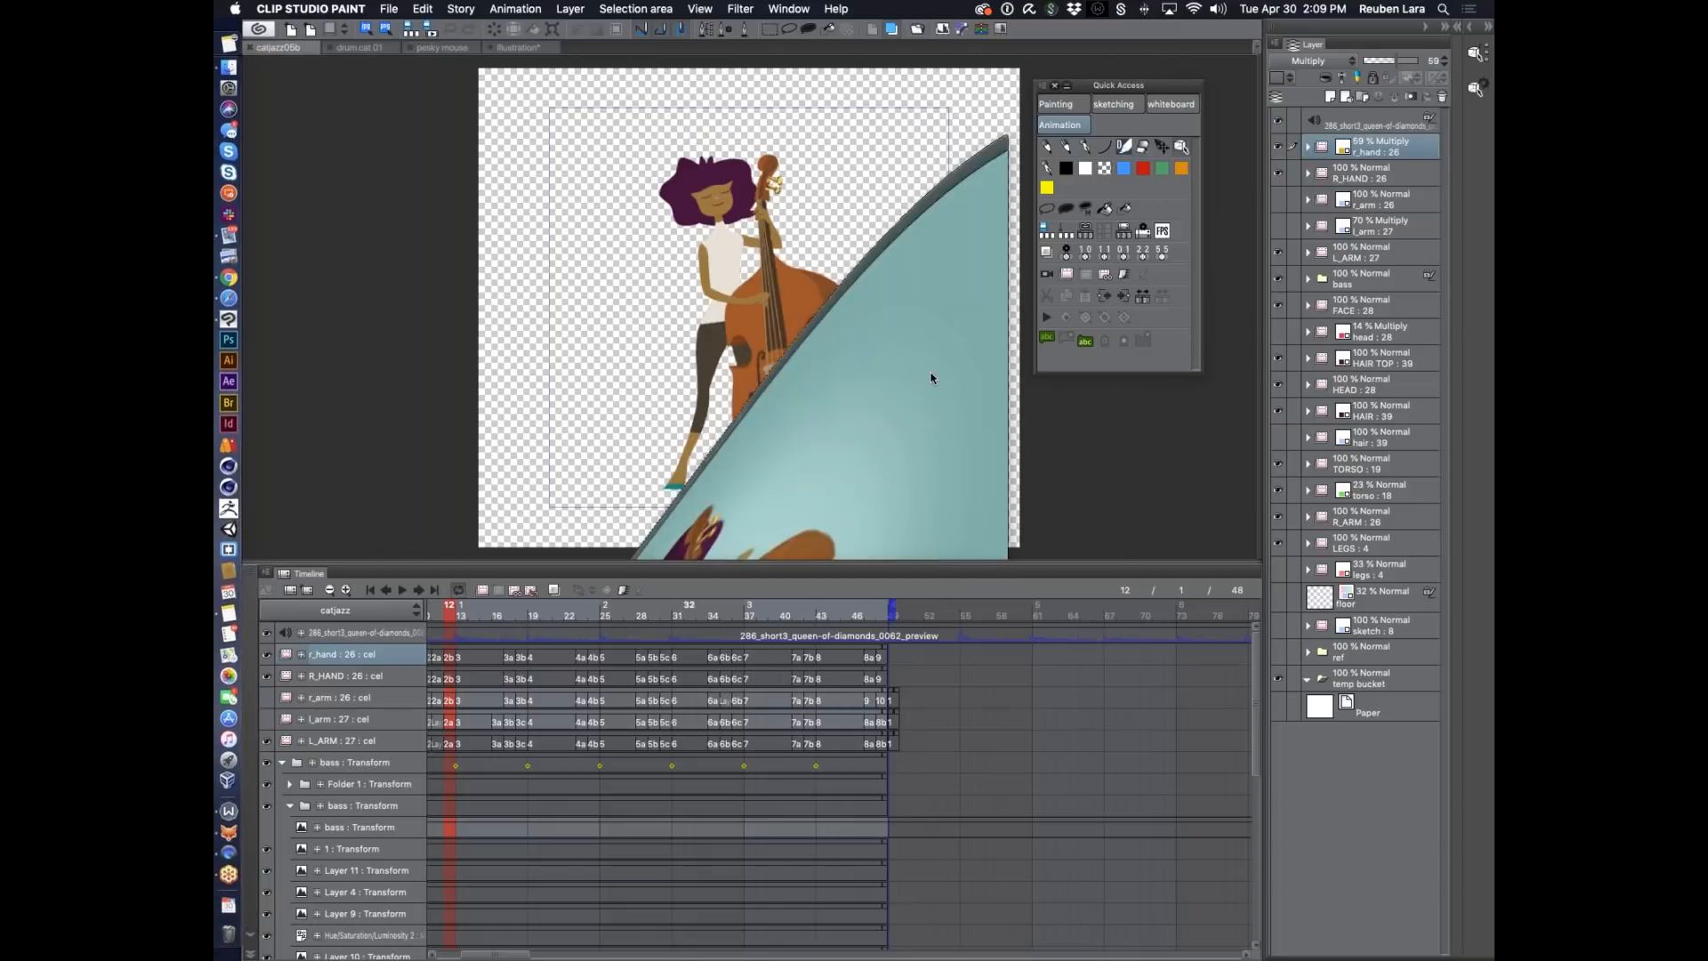
drag(696, 633, 667, 636)
key(XF86AudioRaiseVolume)
key(space)
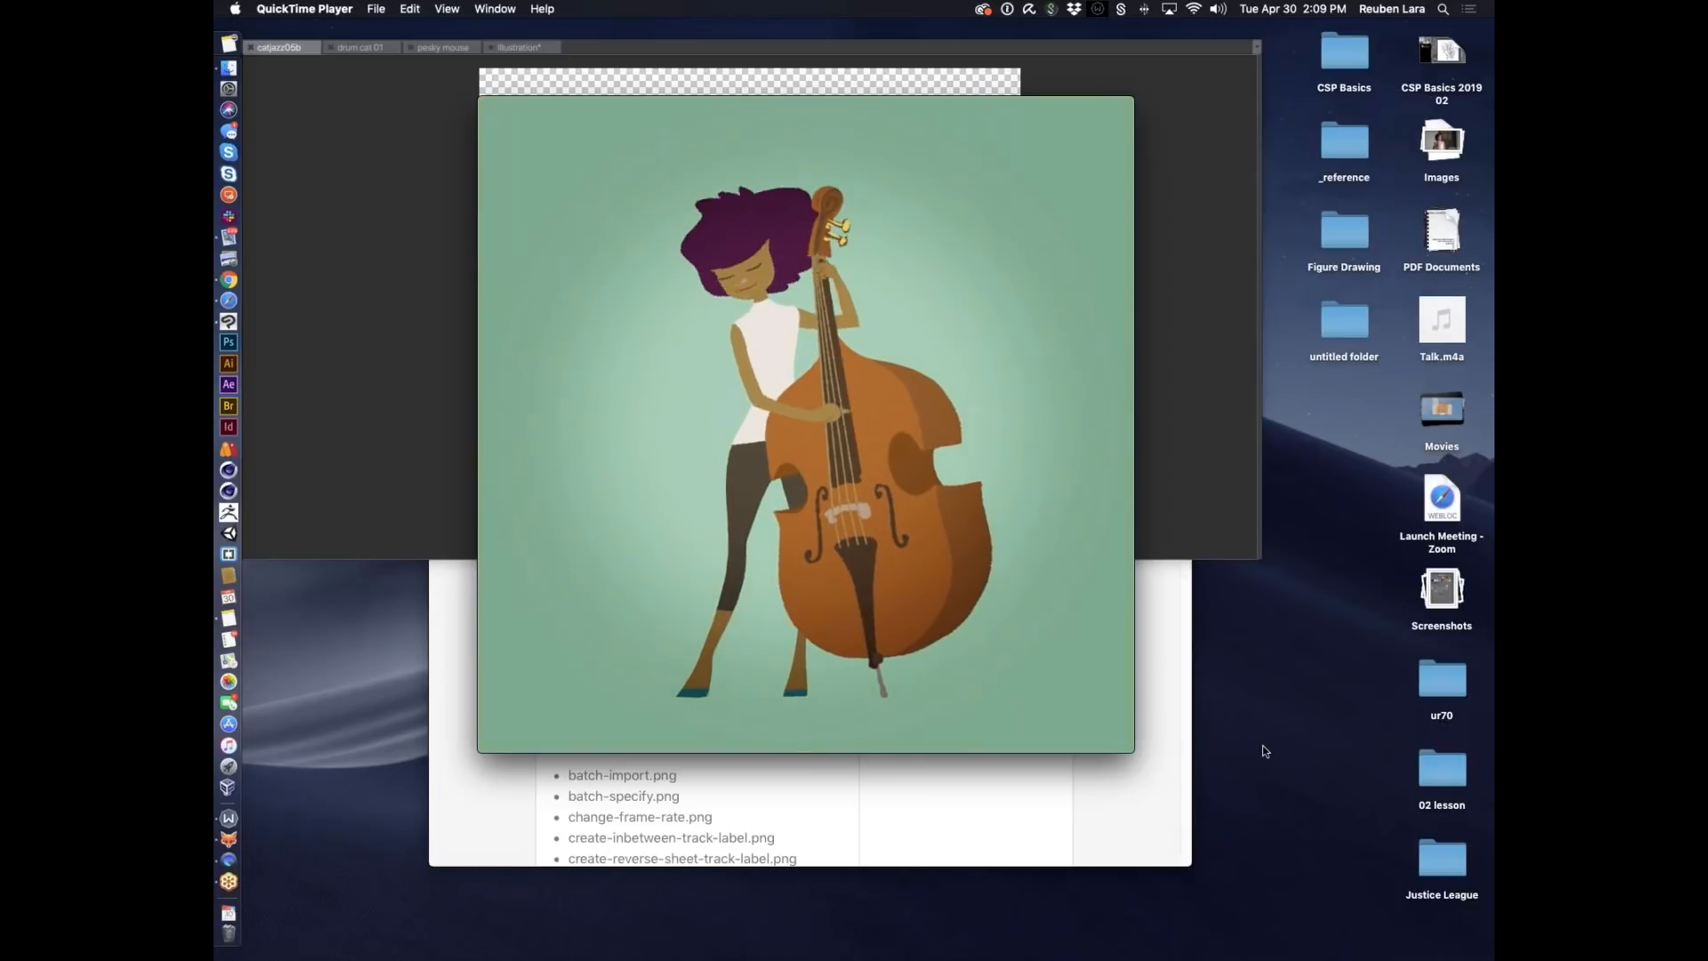
key(XF86AudioRaiseVolume)
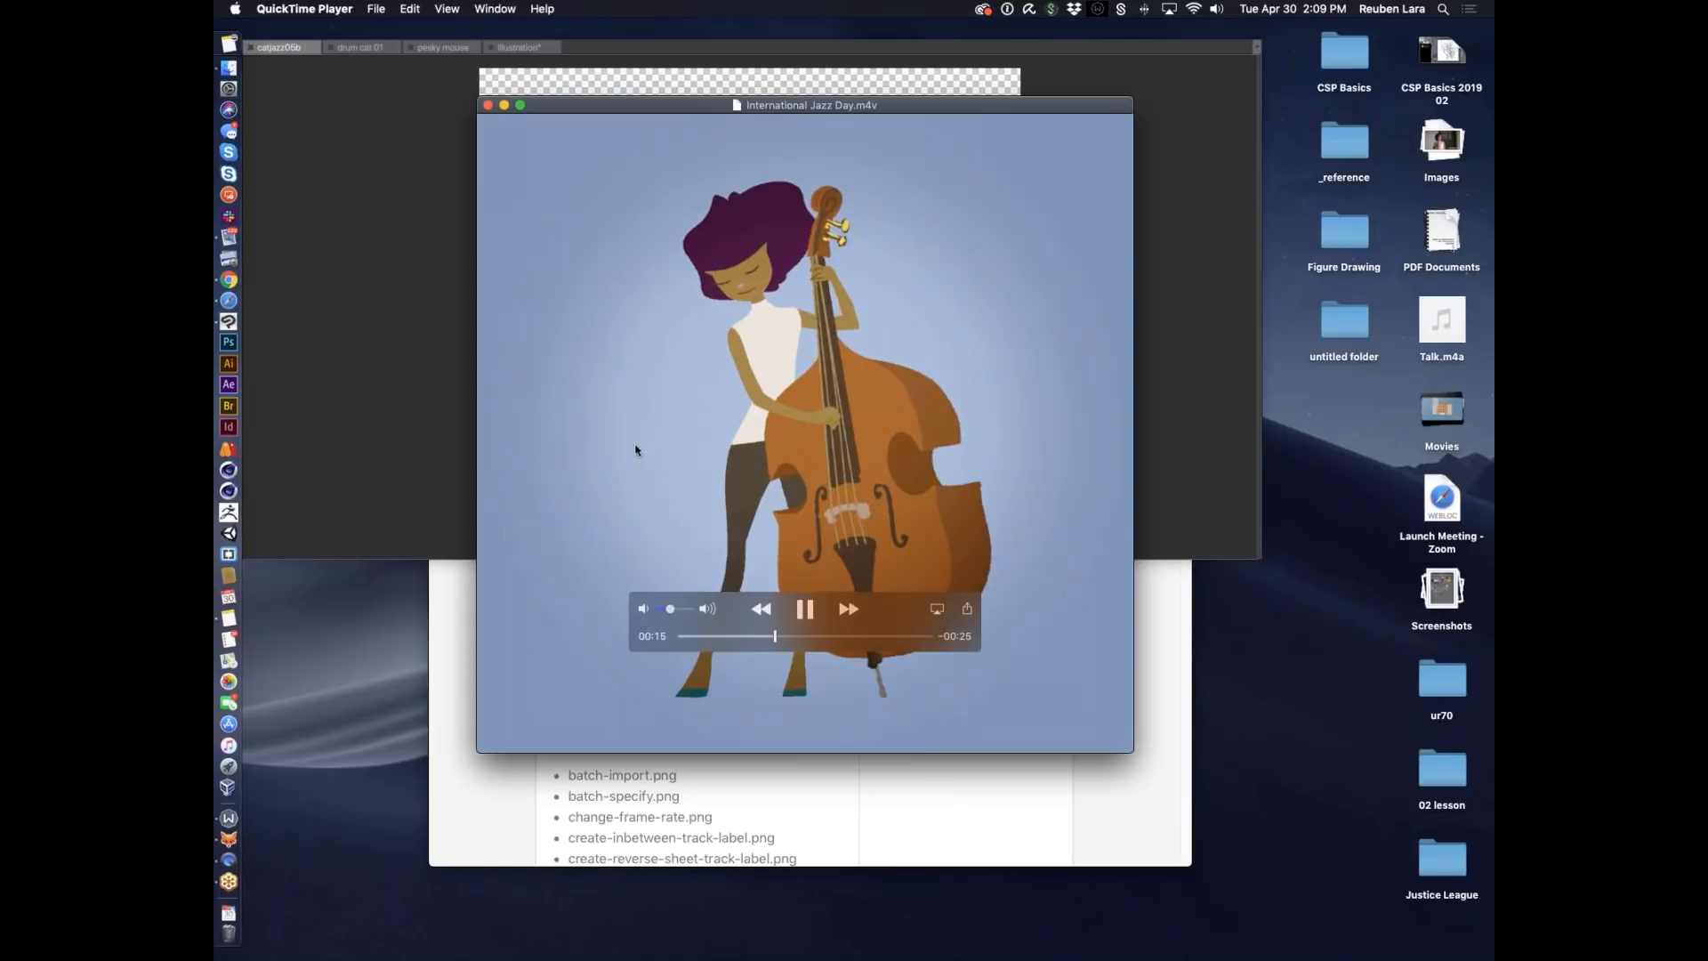
click(381, 214)
Switch to the drum cat 01 document, reduce the Timeline palette's height and fit the canvas to the window.
click(361, 47)
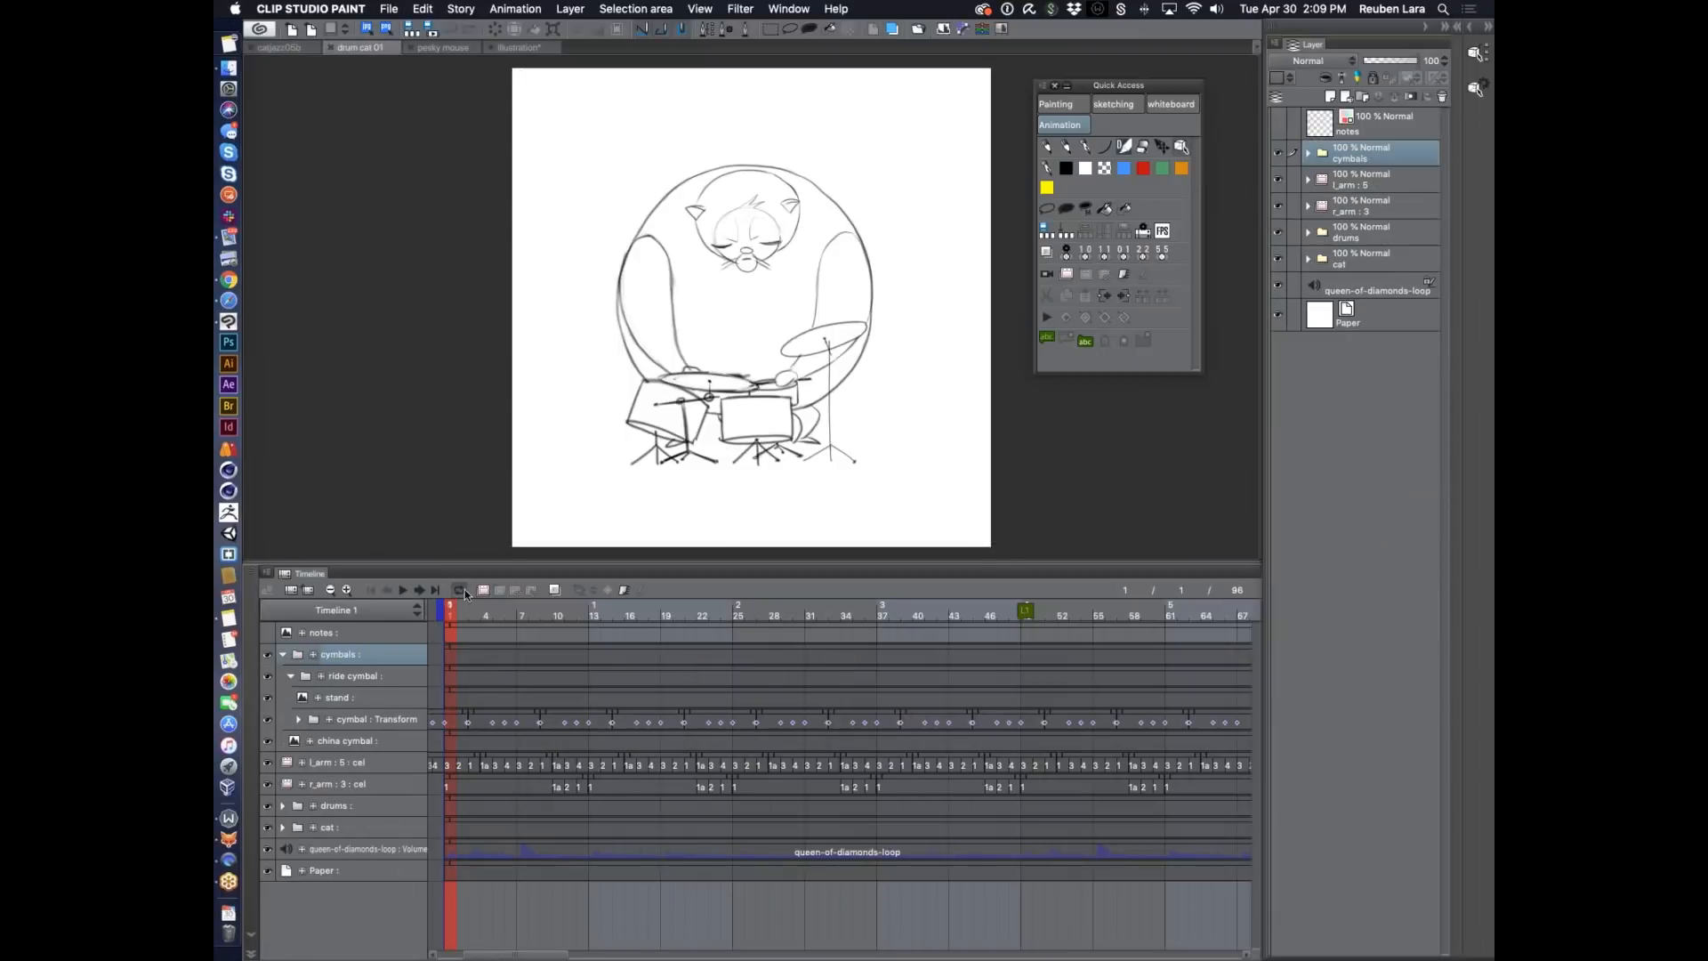
drag(418, 580, 416, 621)
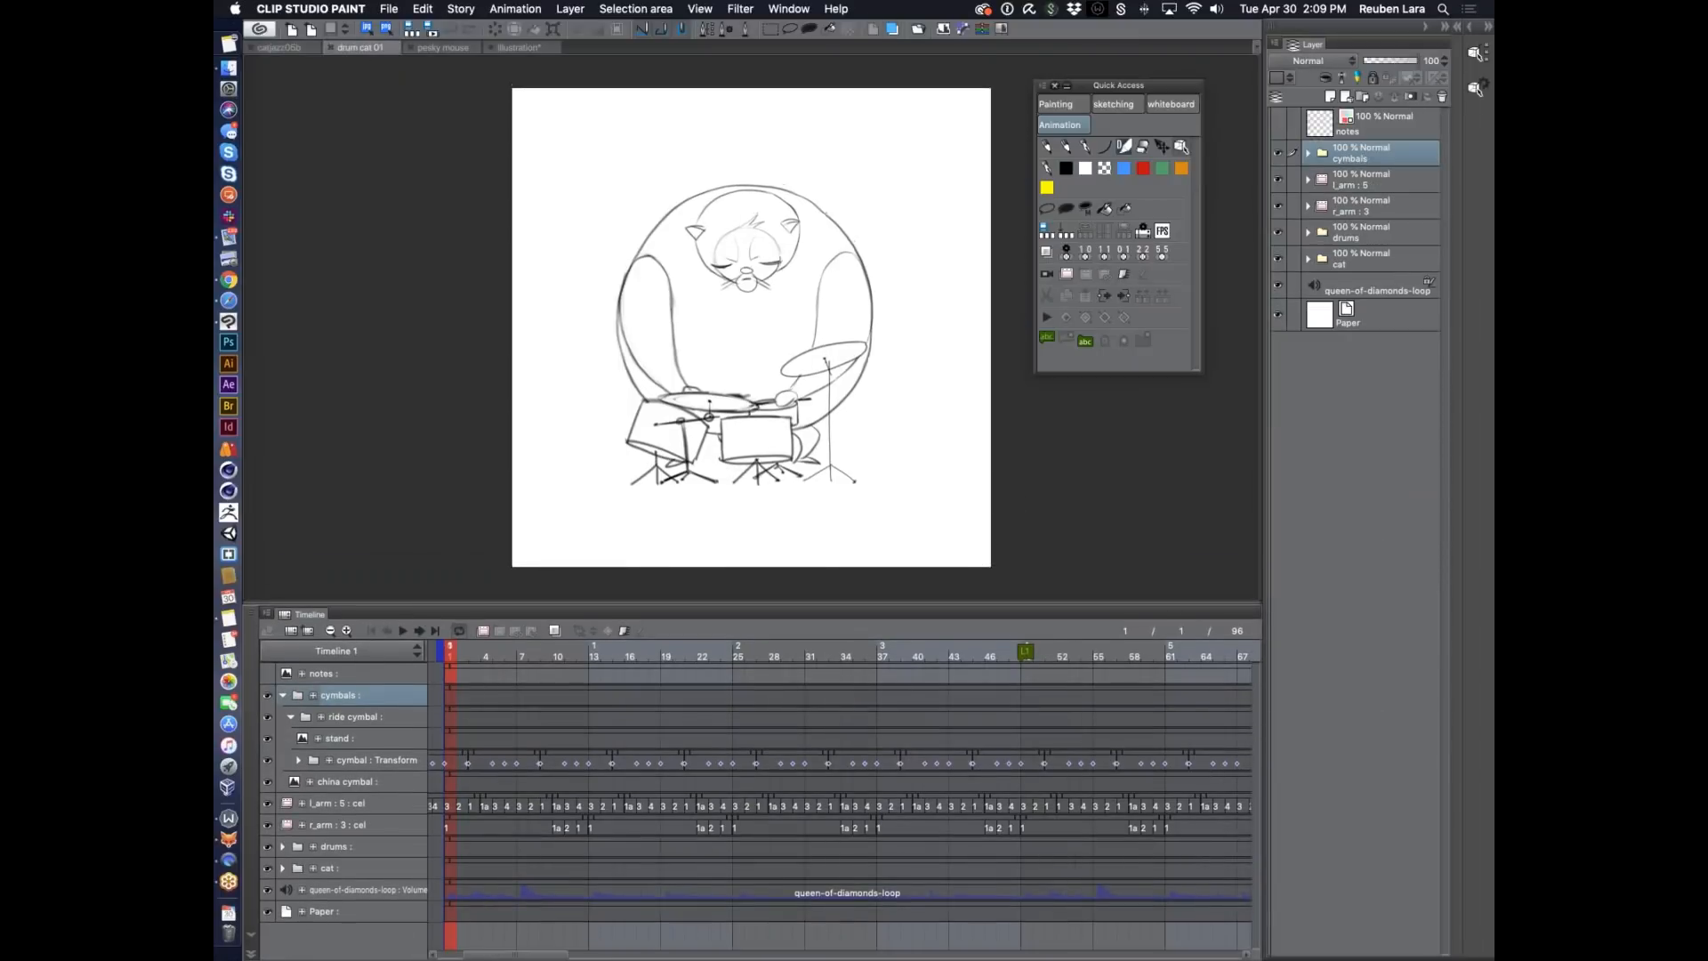
key(super+0)
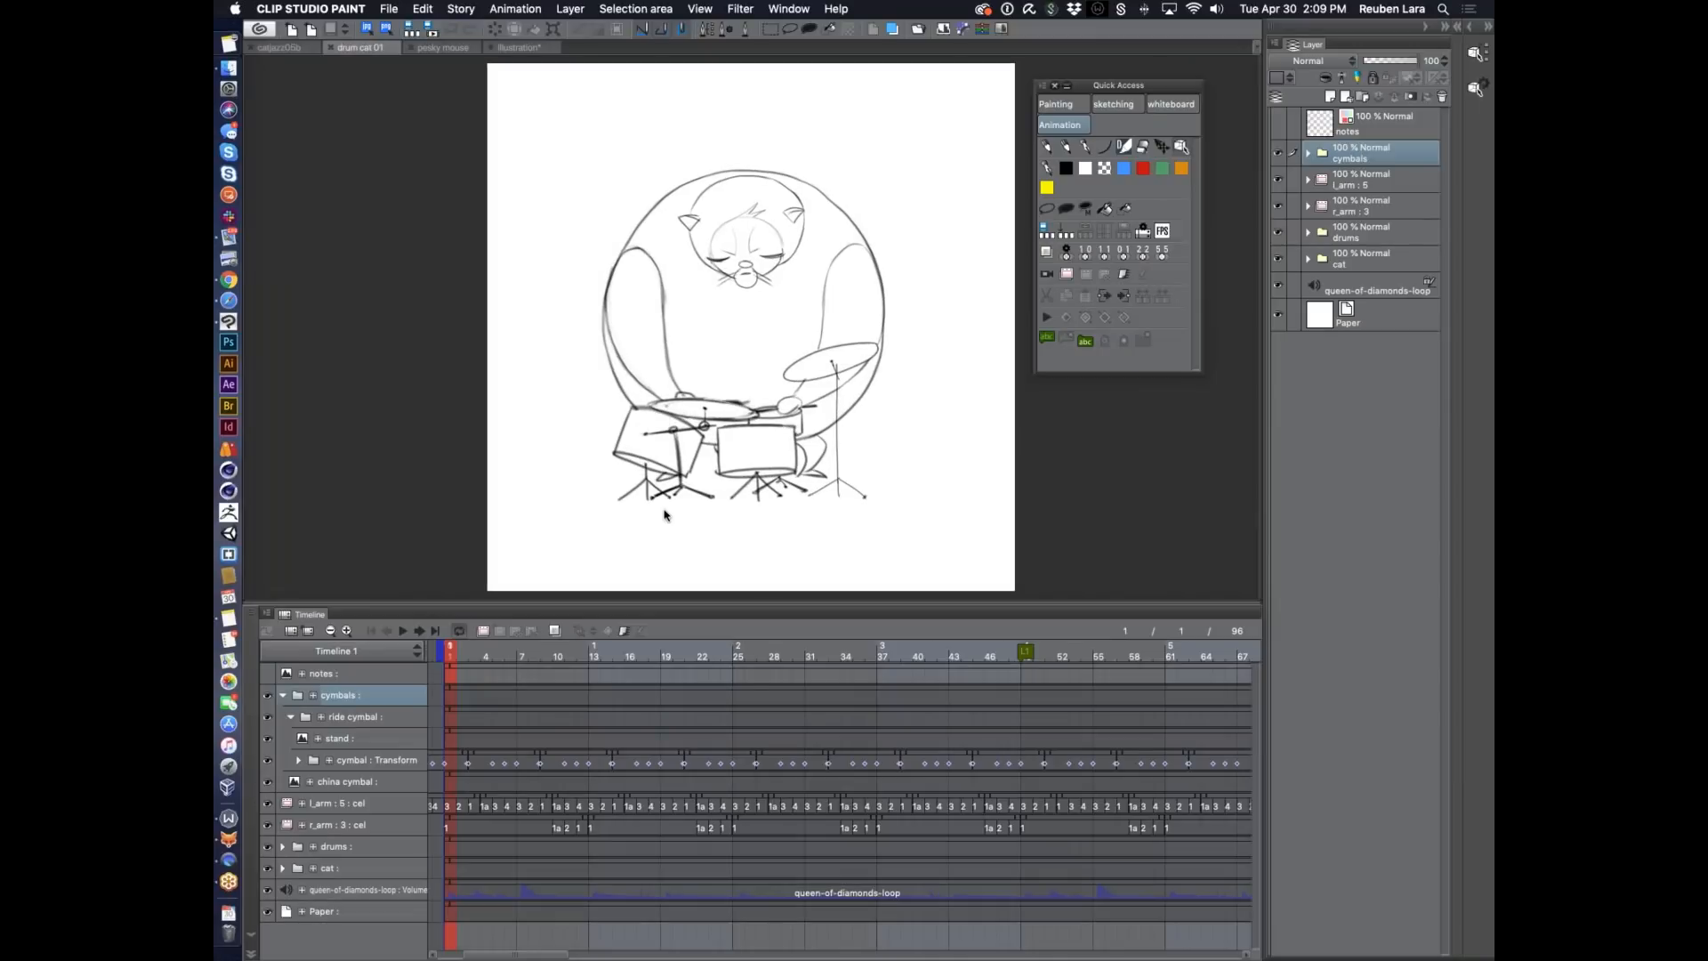
Play and stop the drum cat animation, and look inside the cymbals layer folder.
click(404, 631)
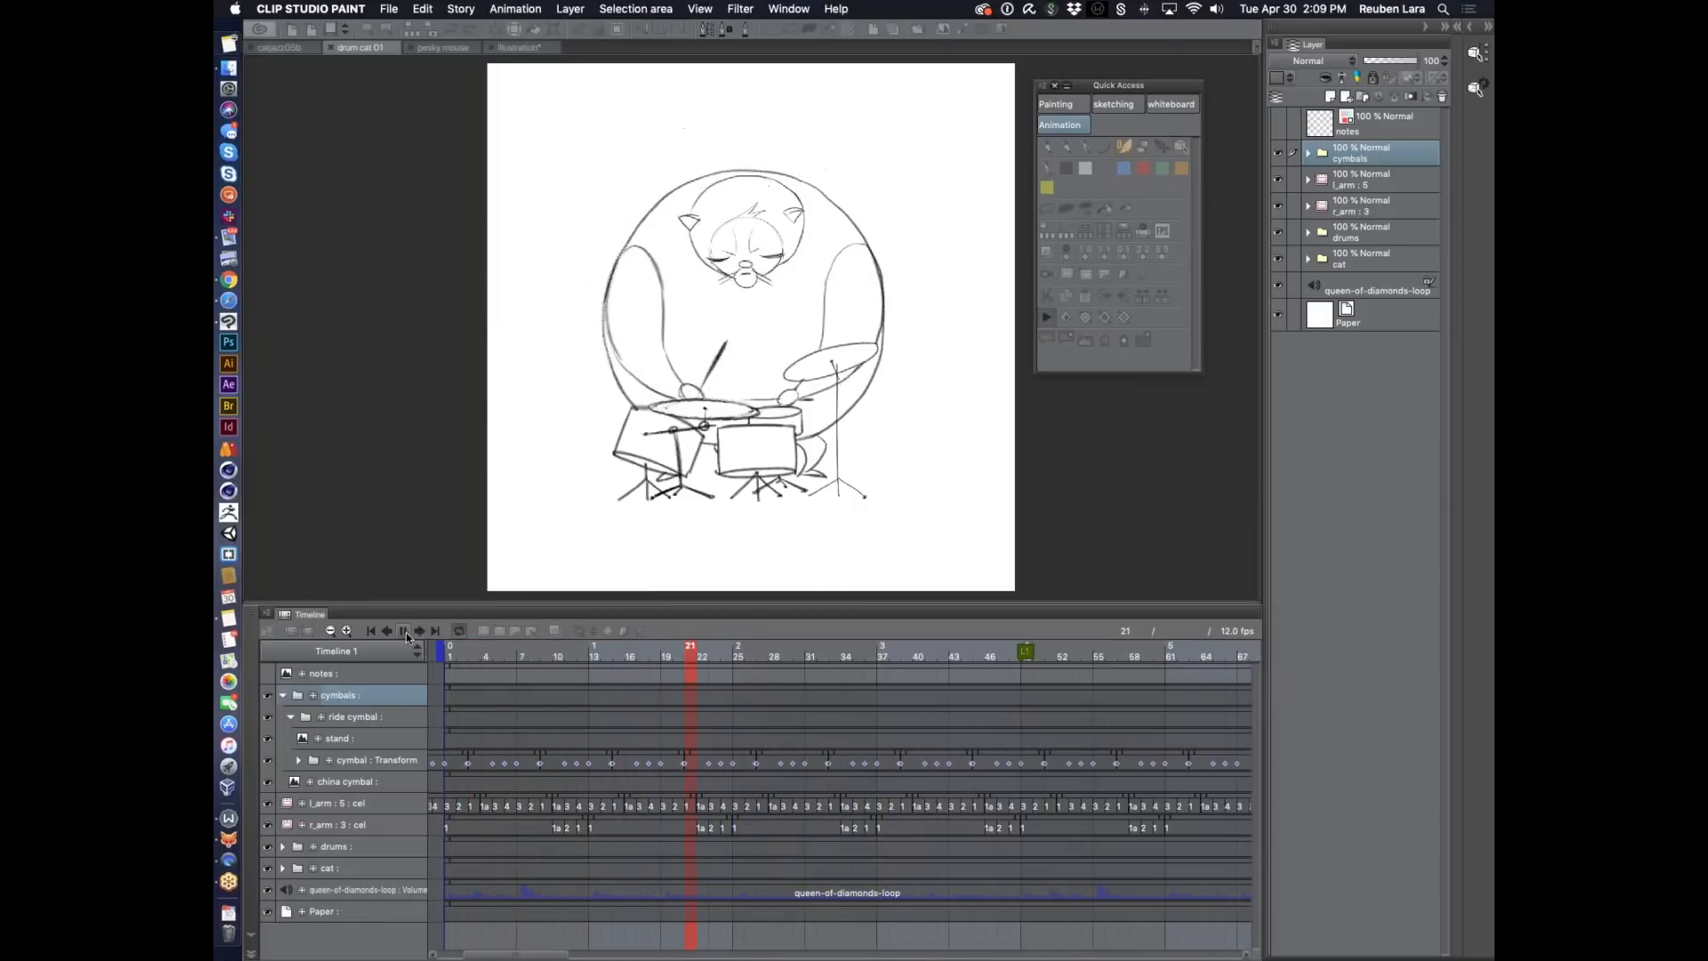
key(space)
click(1308, 154)
click(1308, 154)
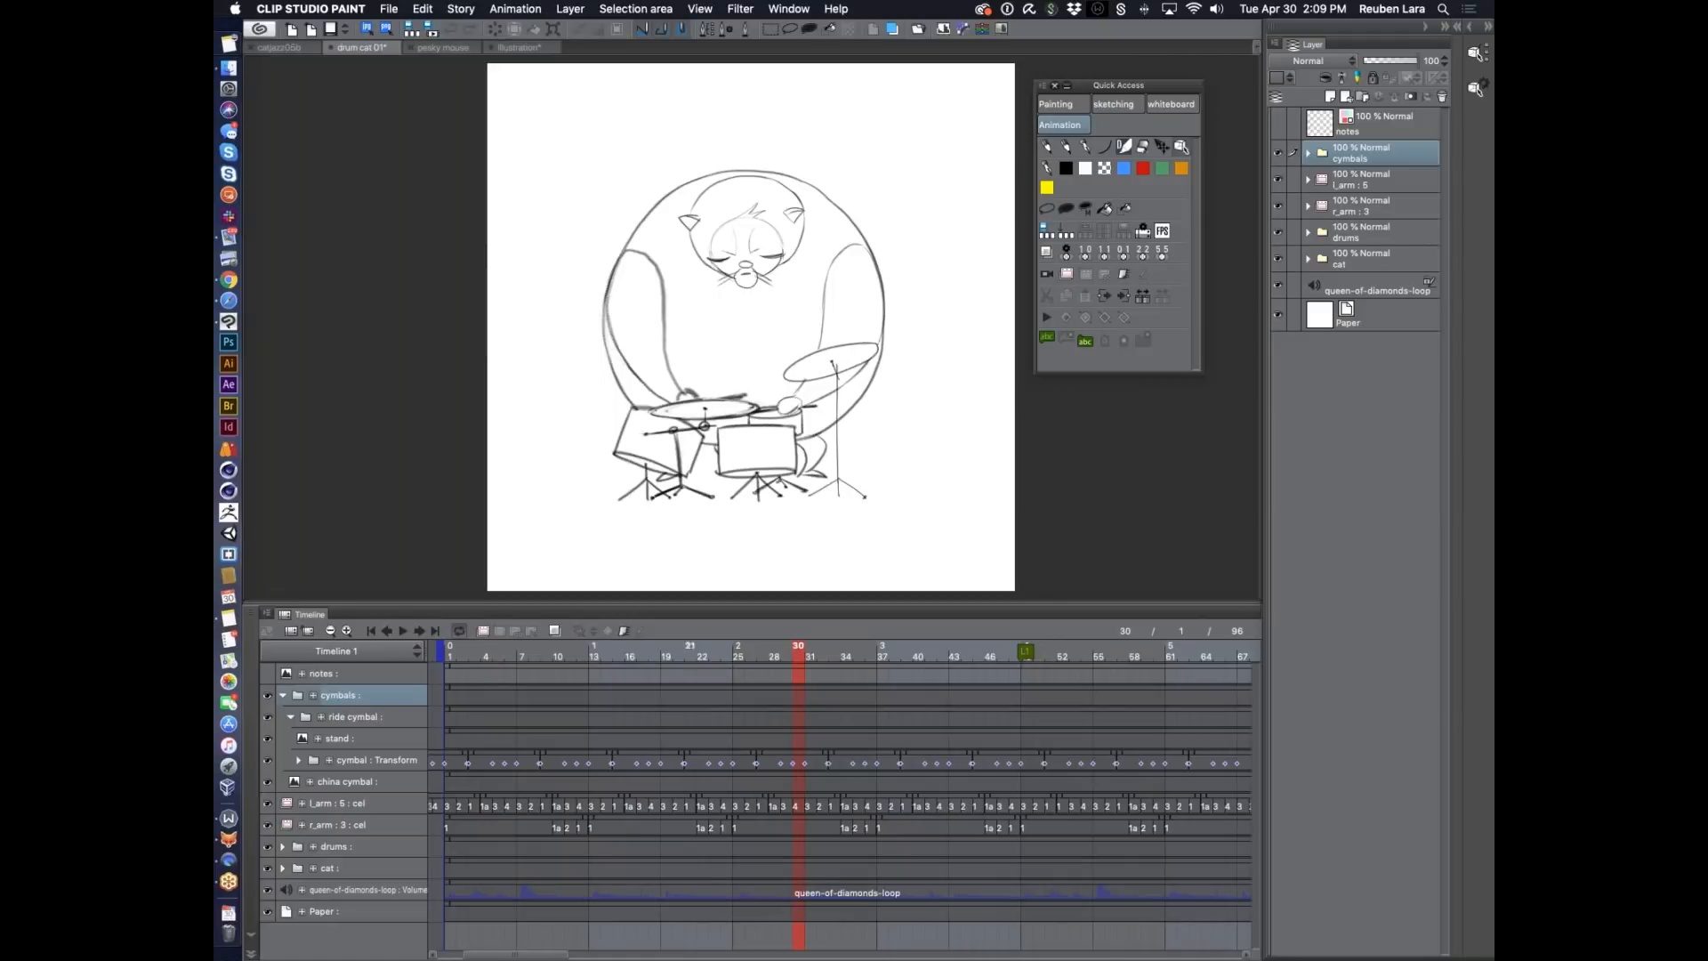
Zoom out the timeline to show the full length of the drum cat animation.
click(330, 630)
click(330, 630)
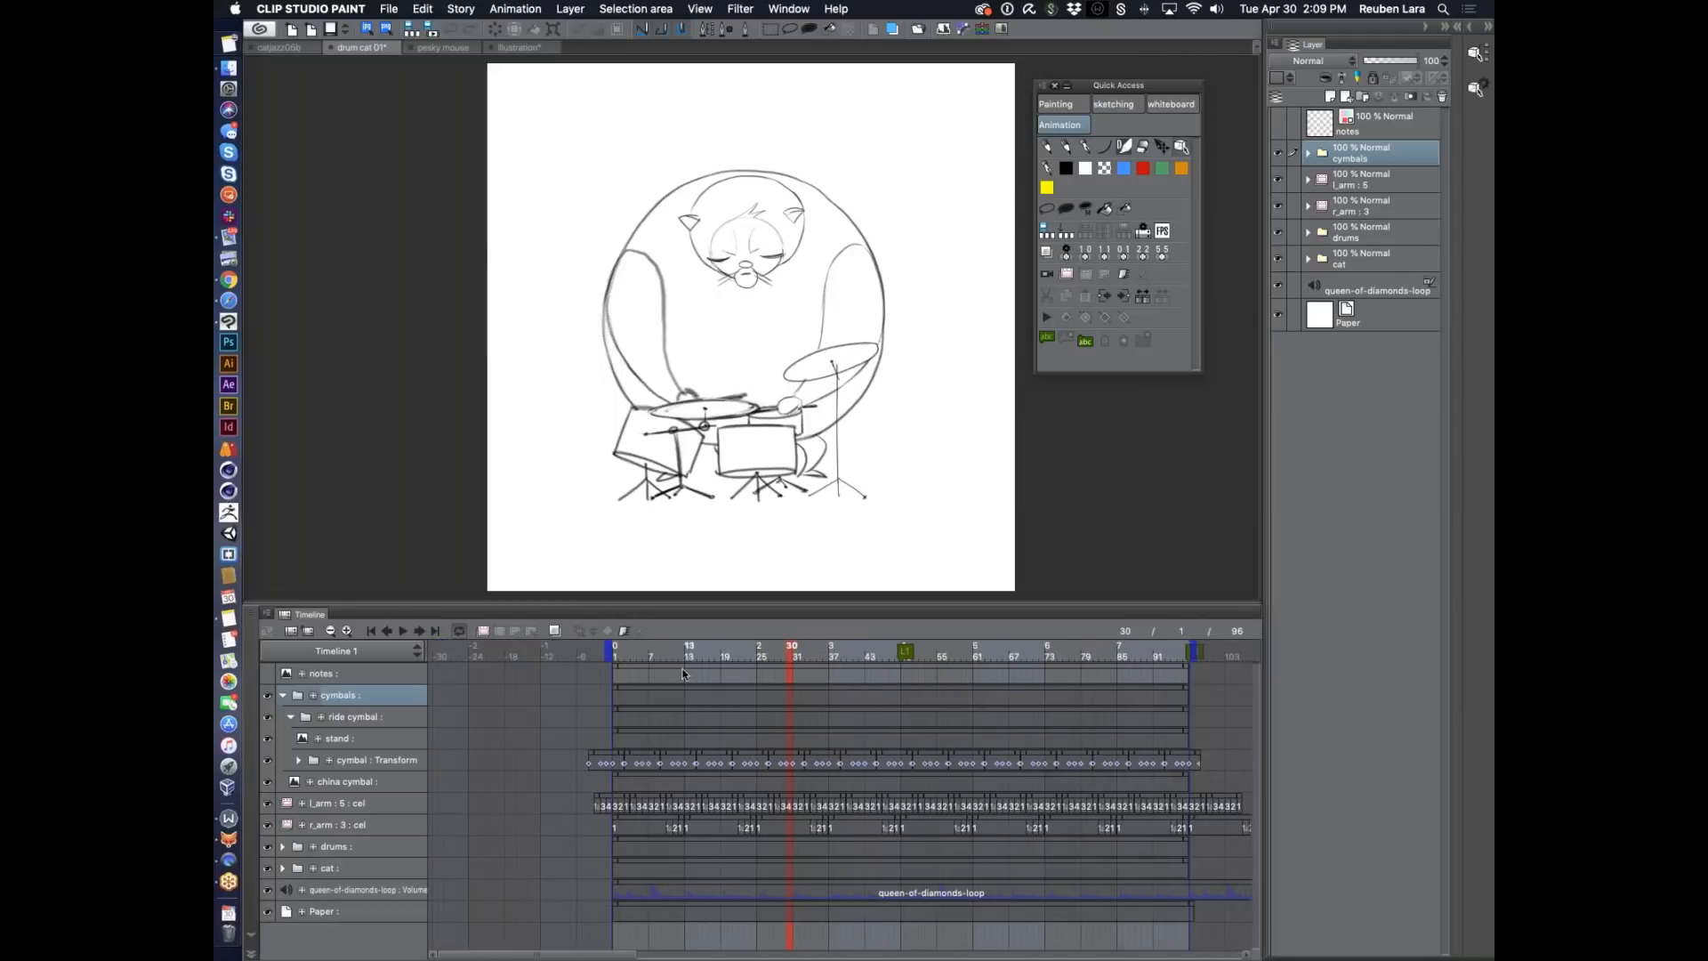
Move the playhead to frame 13 and show the notes layer to read the annotations on the drum cat drawing.
scroll(679, 669, right, 1)
drag(726, 651, 649, 653)
click(1280, 125)
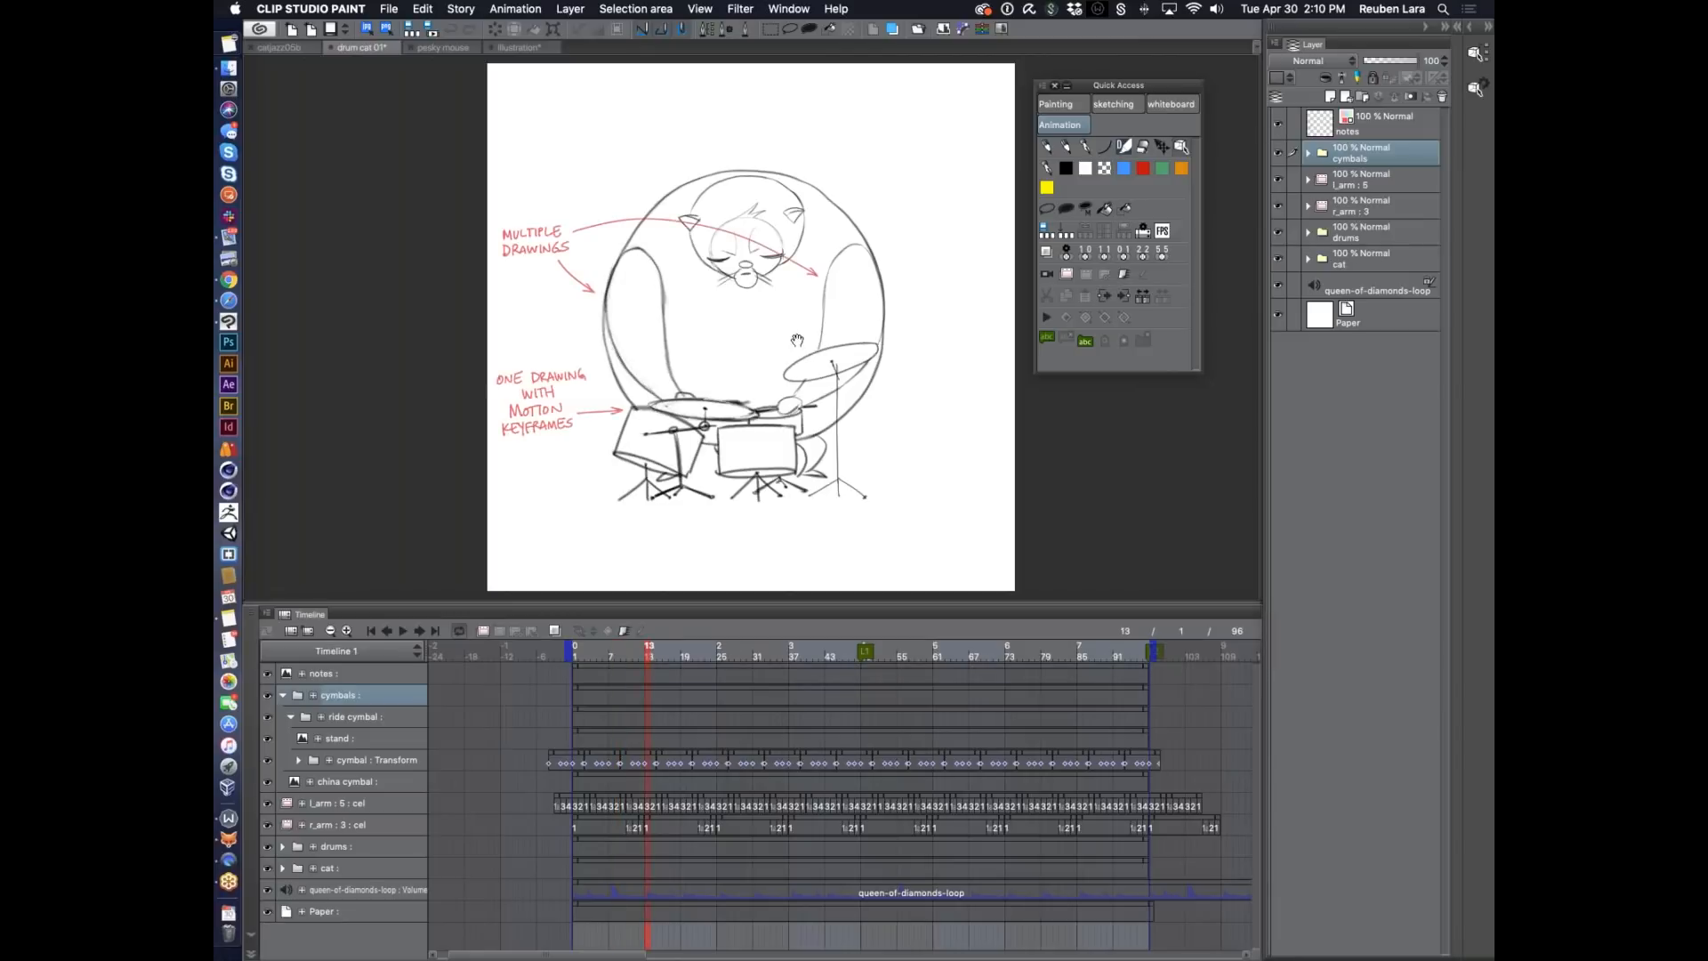
scroll(880, 350, up, 2)
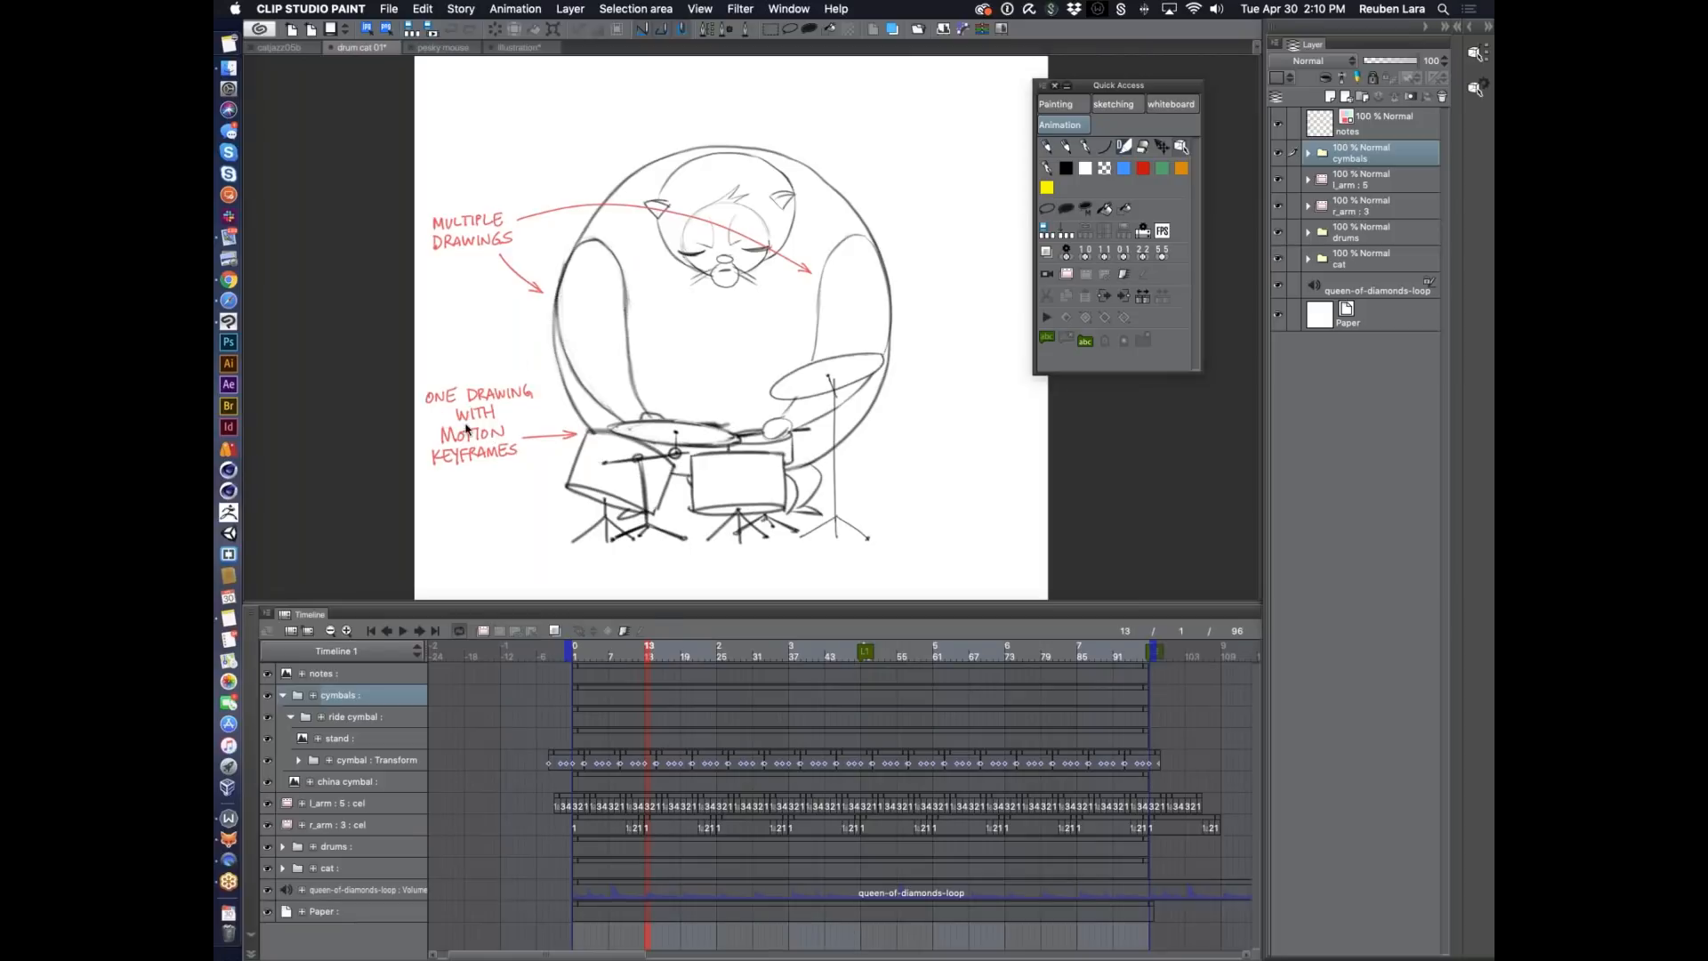
Play the drum cat animation with the volume raised and stop the playback.
click(404, 631)
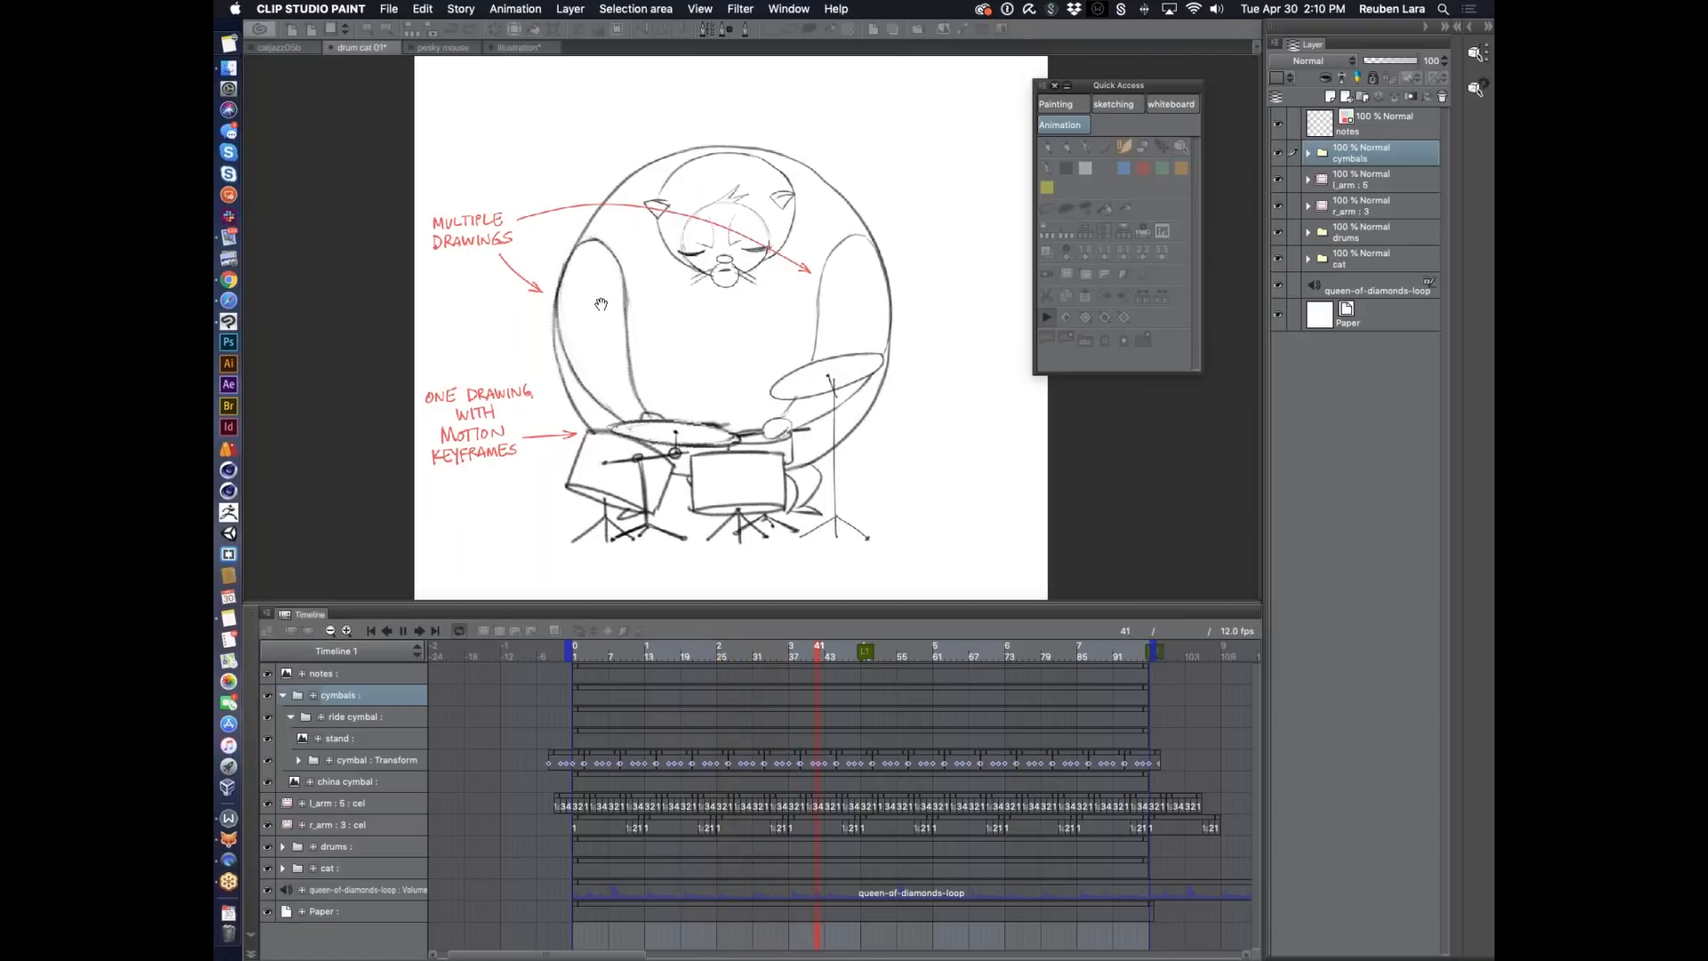
key(XF86AudioRaiseVolume)
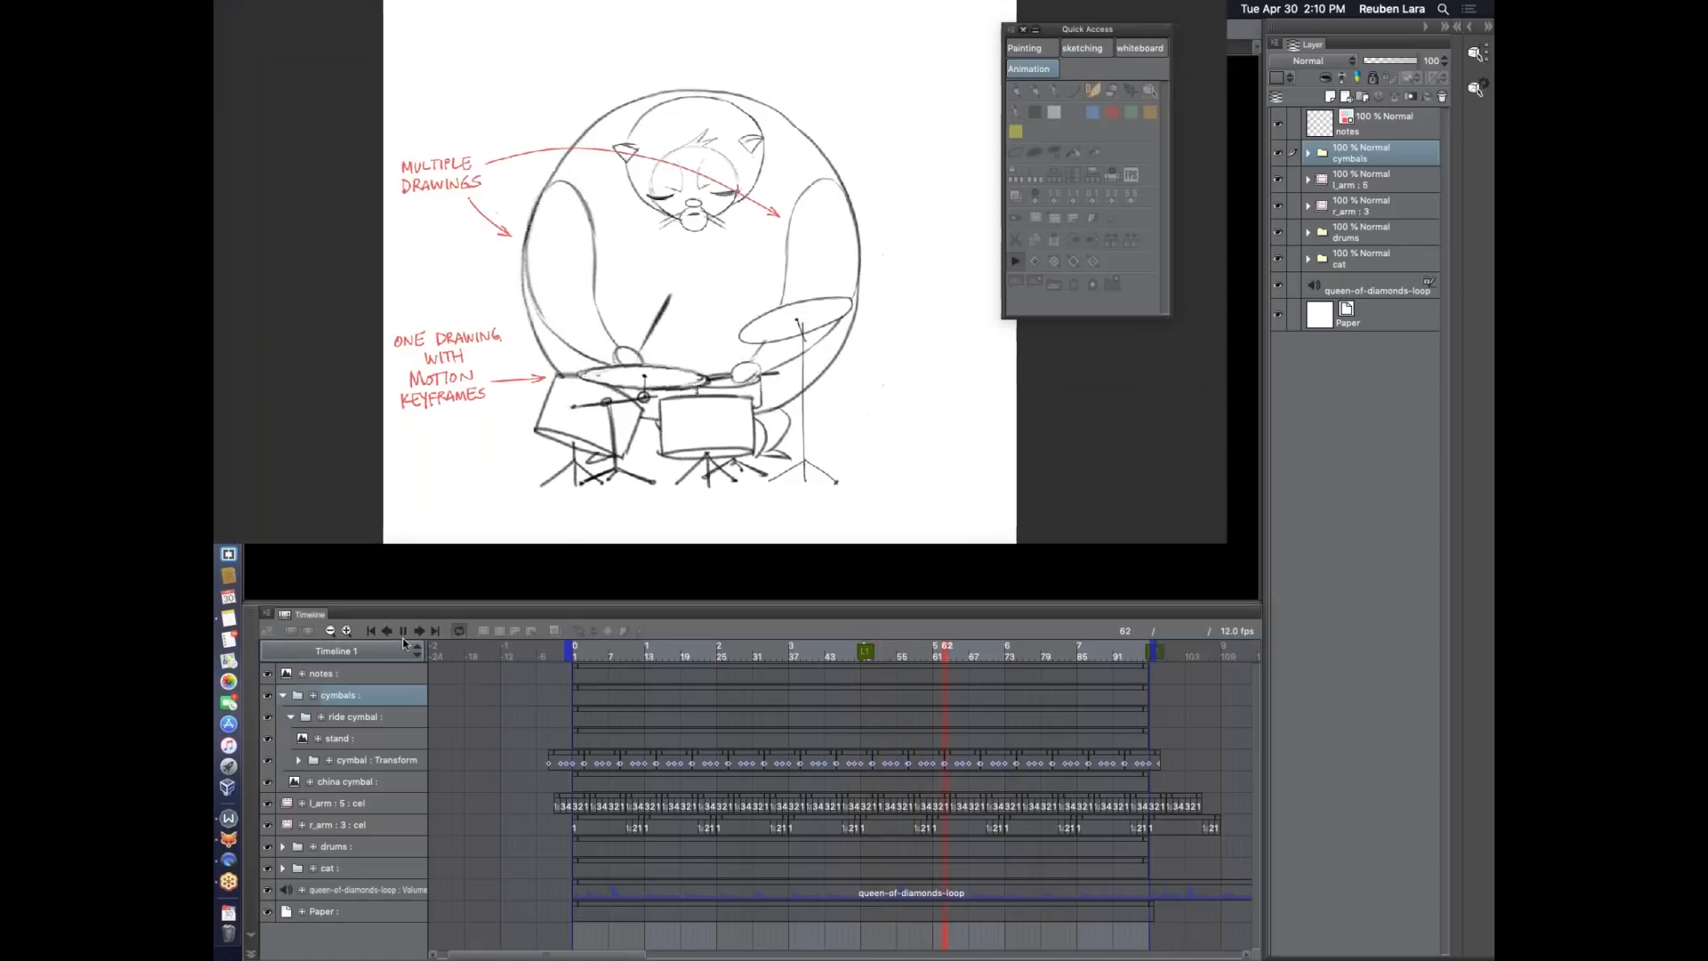
key(space)
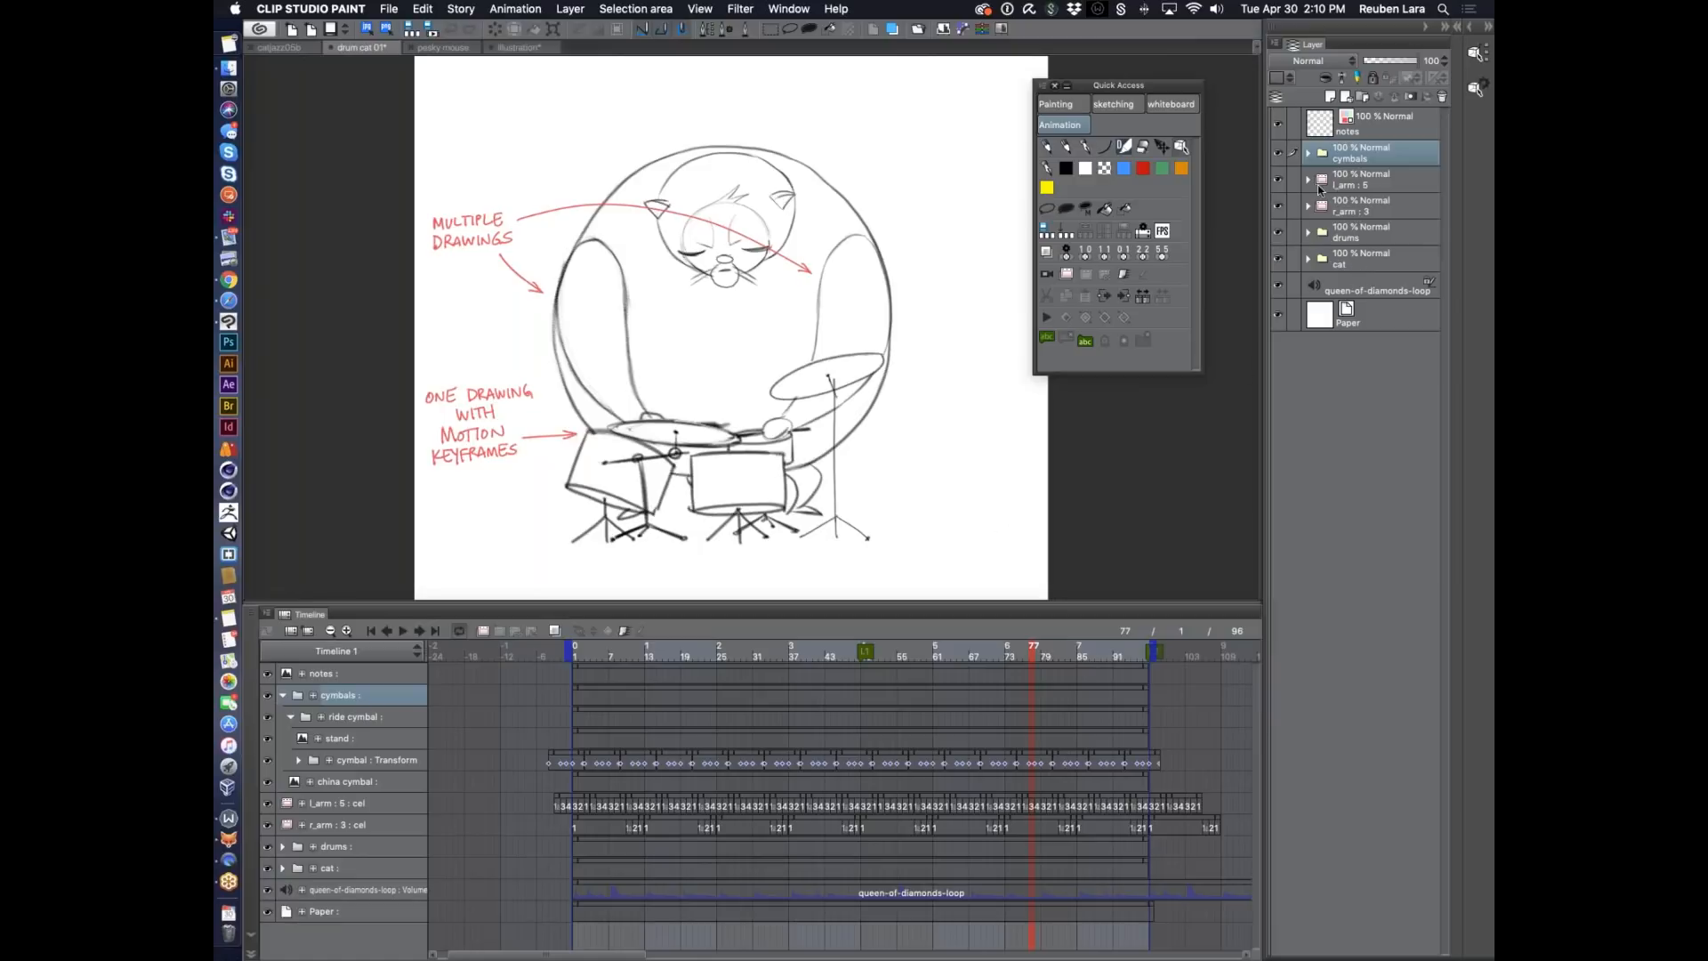
Hide the notes and all drawing layers except the cat folder, and collapse the cymbals track in the timeline.
drag(1281, 155, 1282, 260)
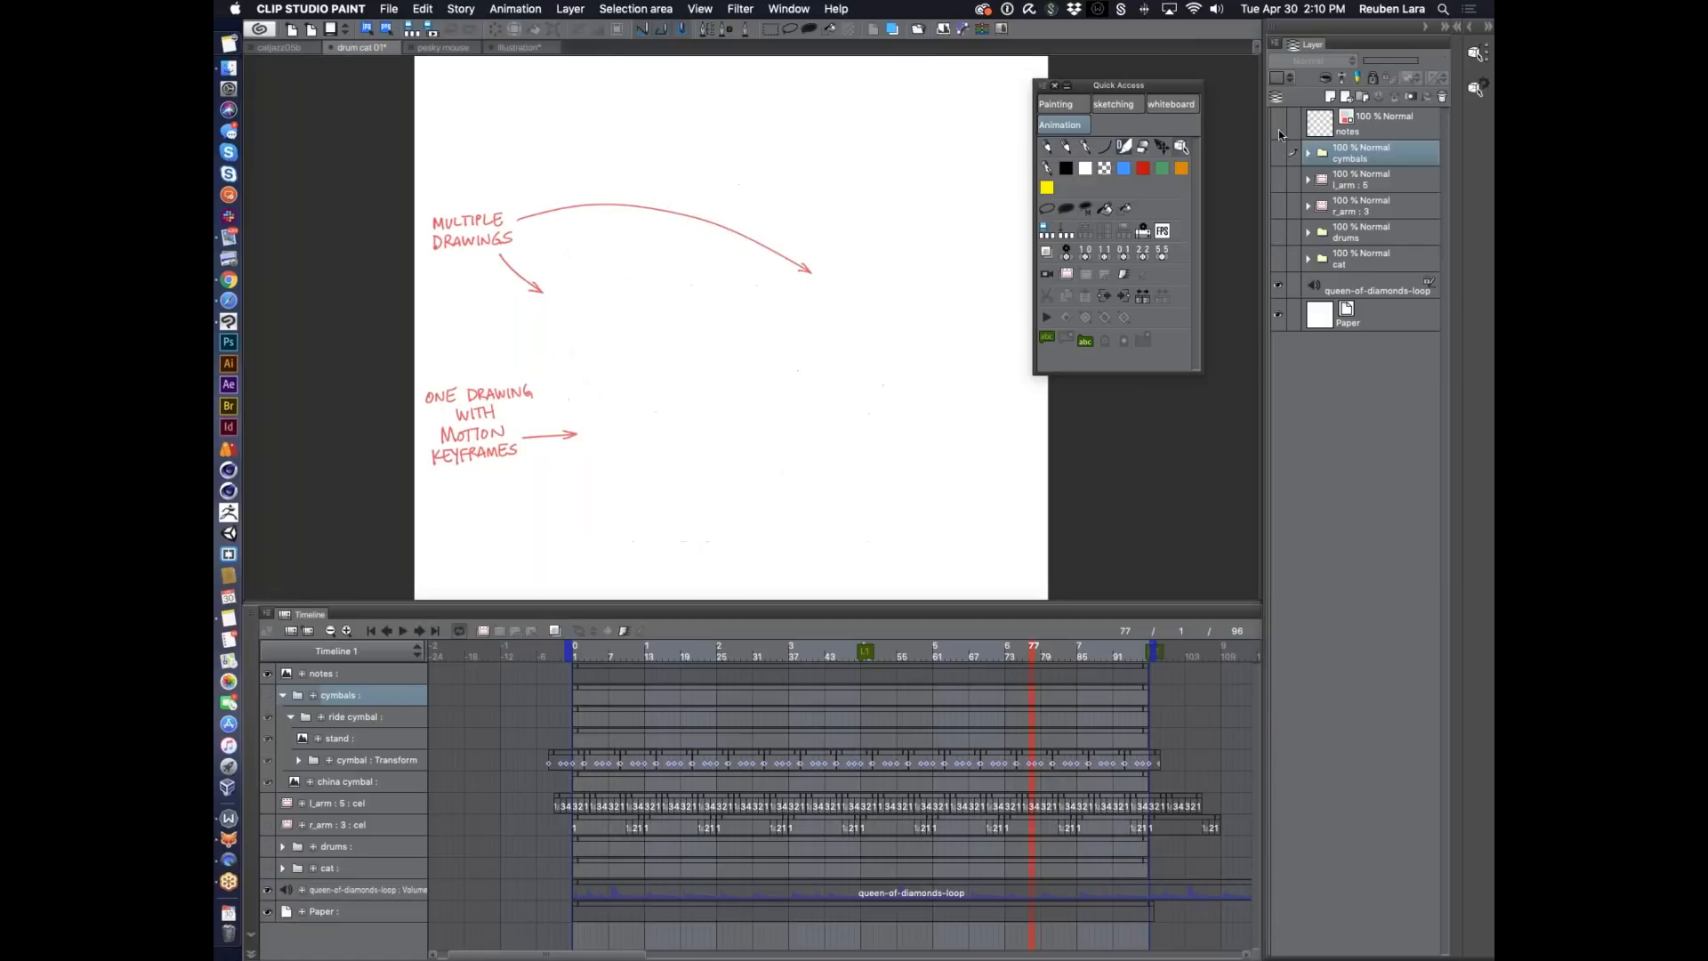
click(1279, 126)
click(1280, 258)
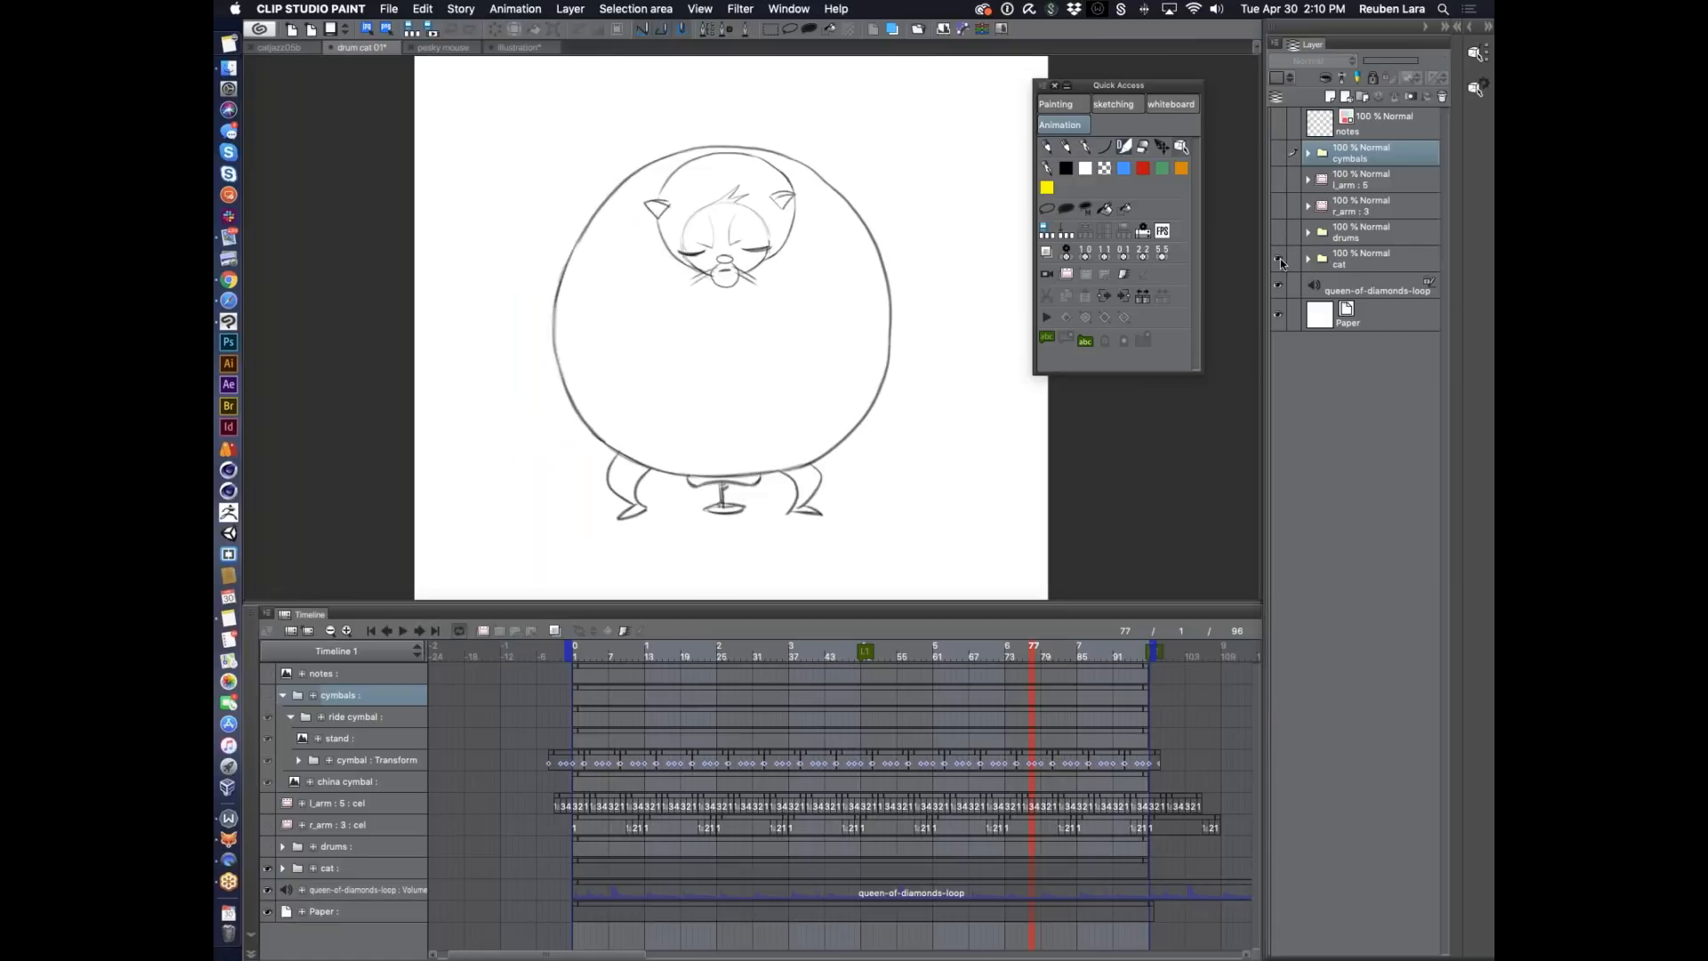
click(1308, 260)
click(1308, 261)
click(283, 695)
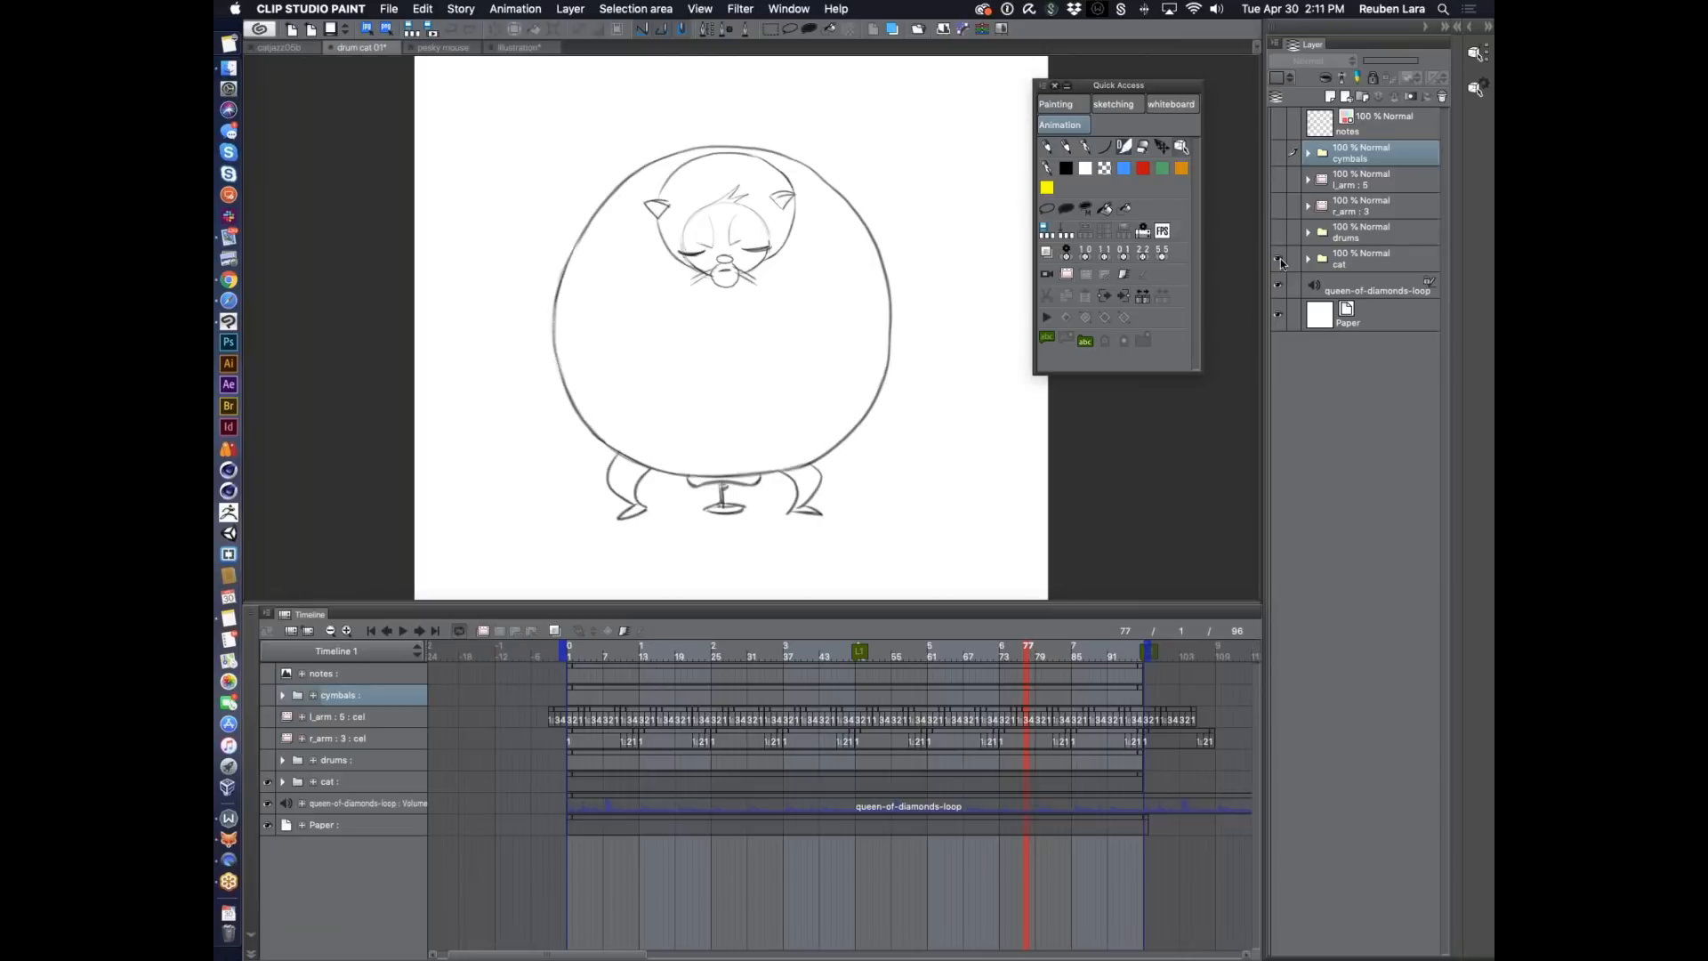
Add a new raster layer above the cat folder and delete it again.
click(1337, 260)
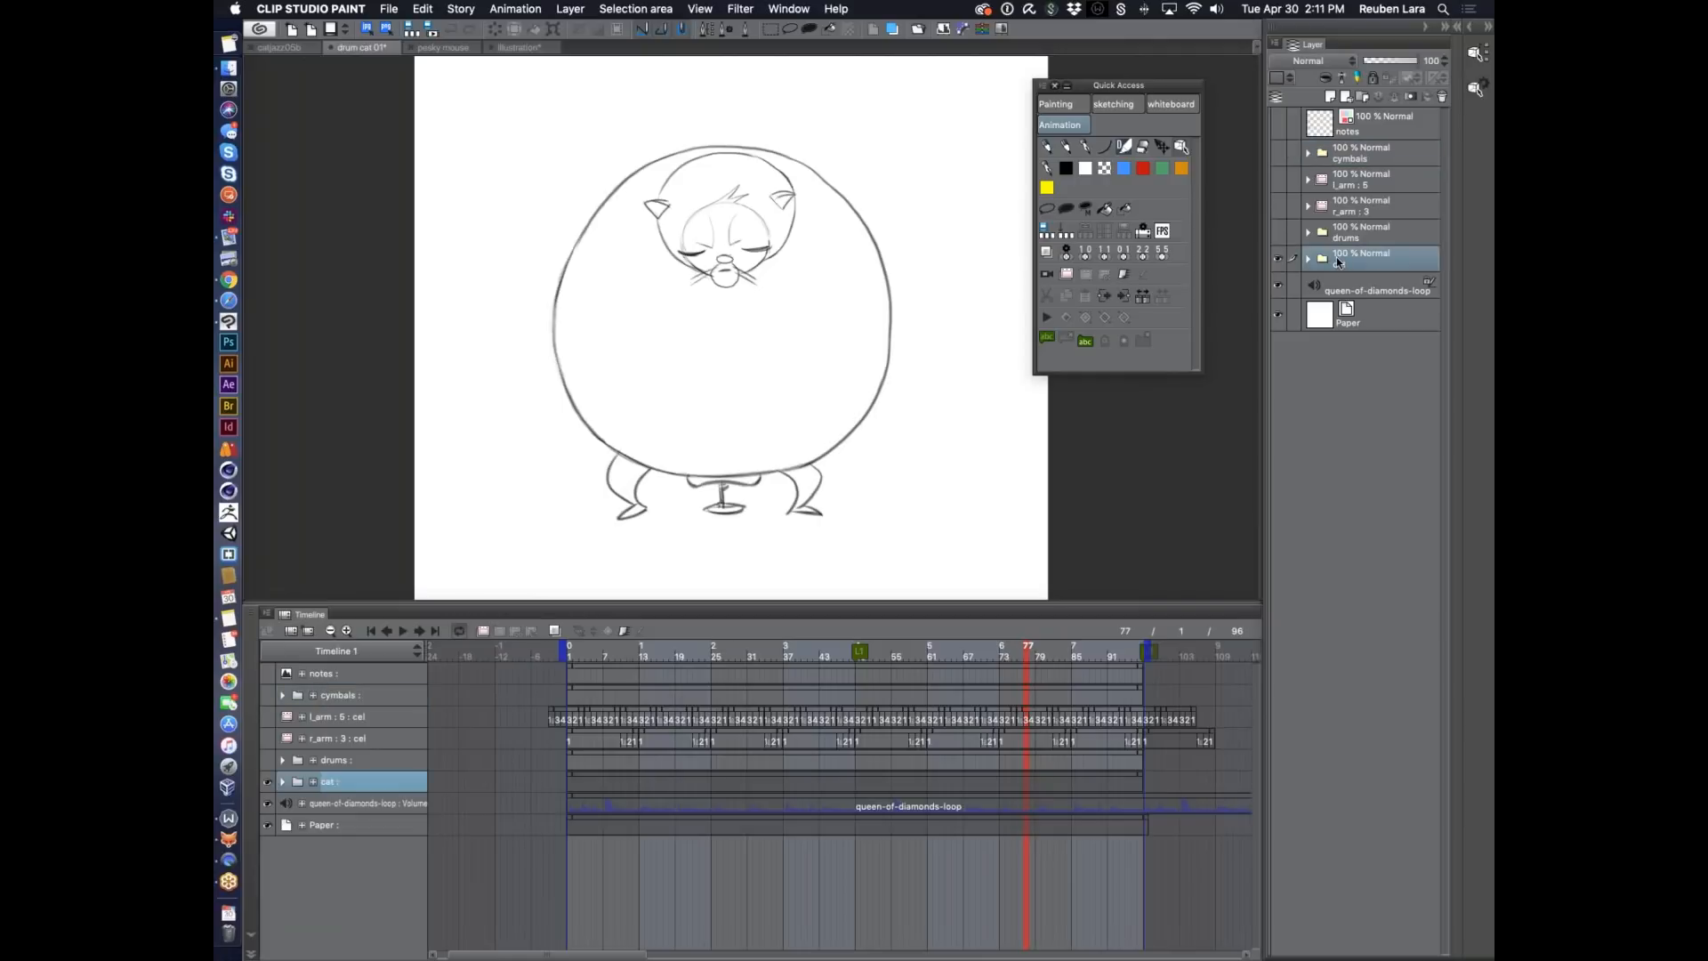
click(1332, 97)
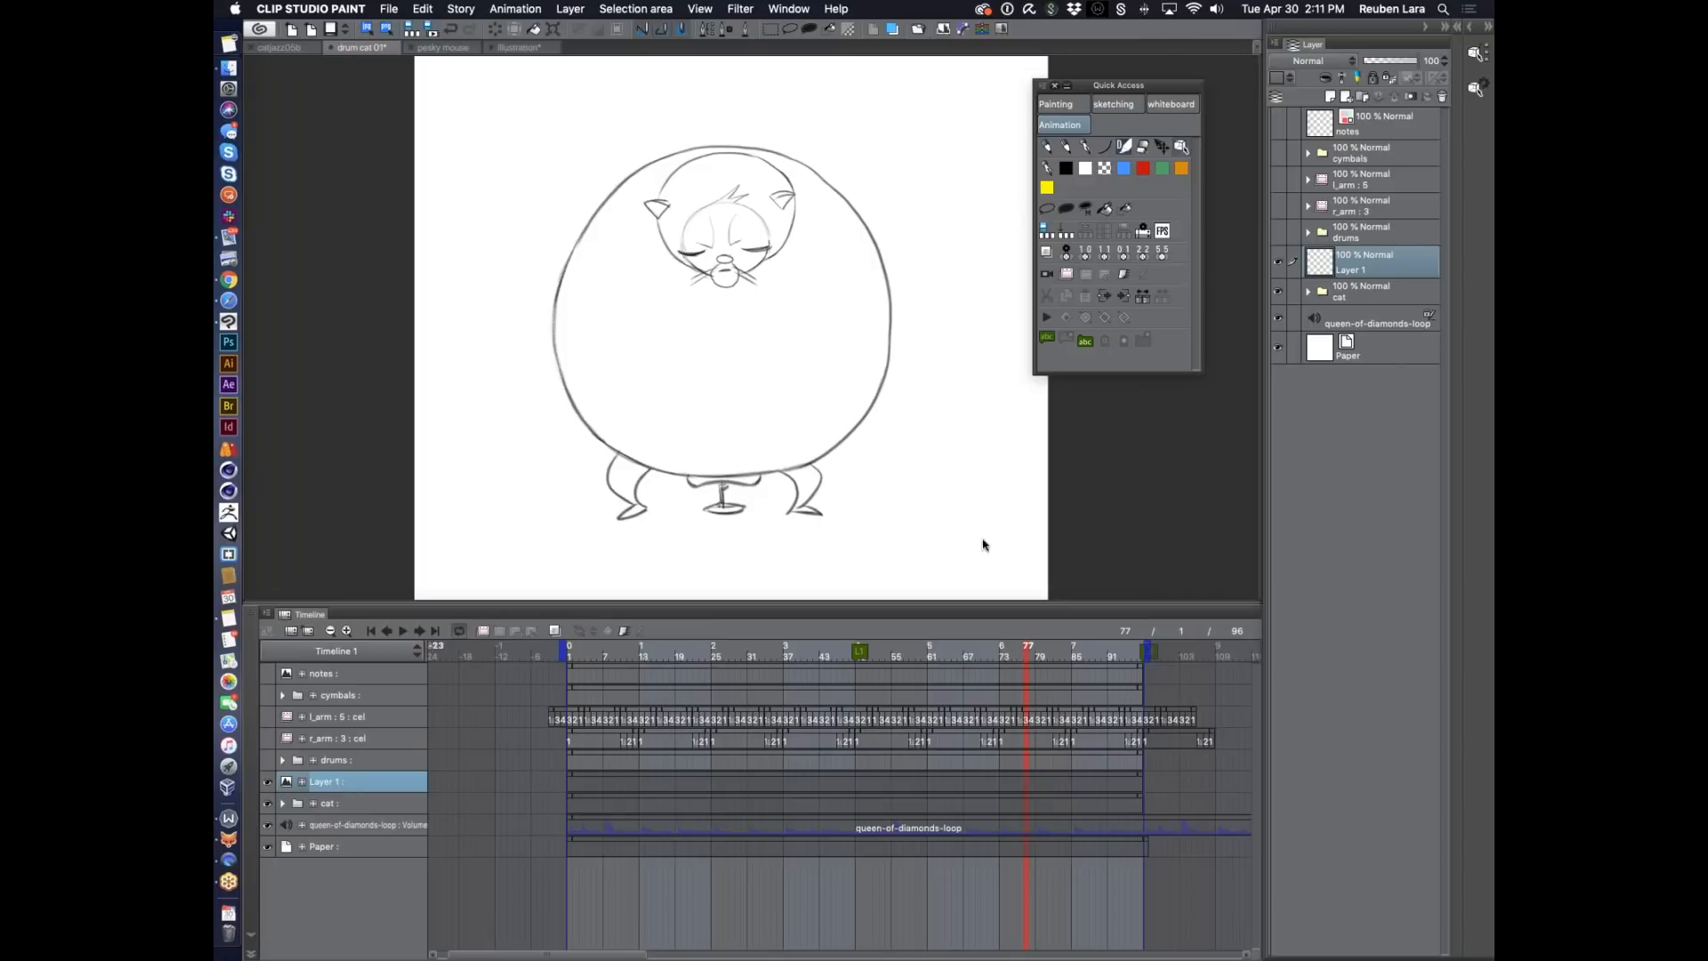
click(1441, 96)
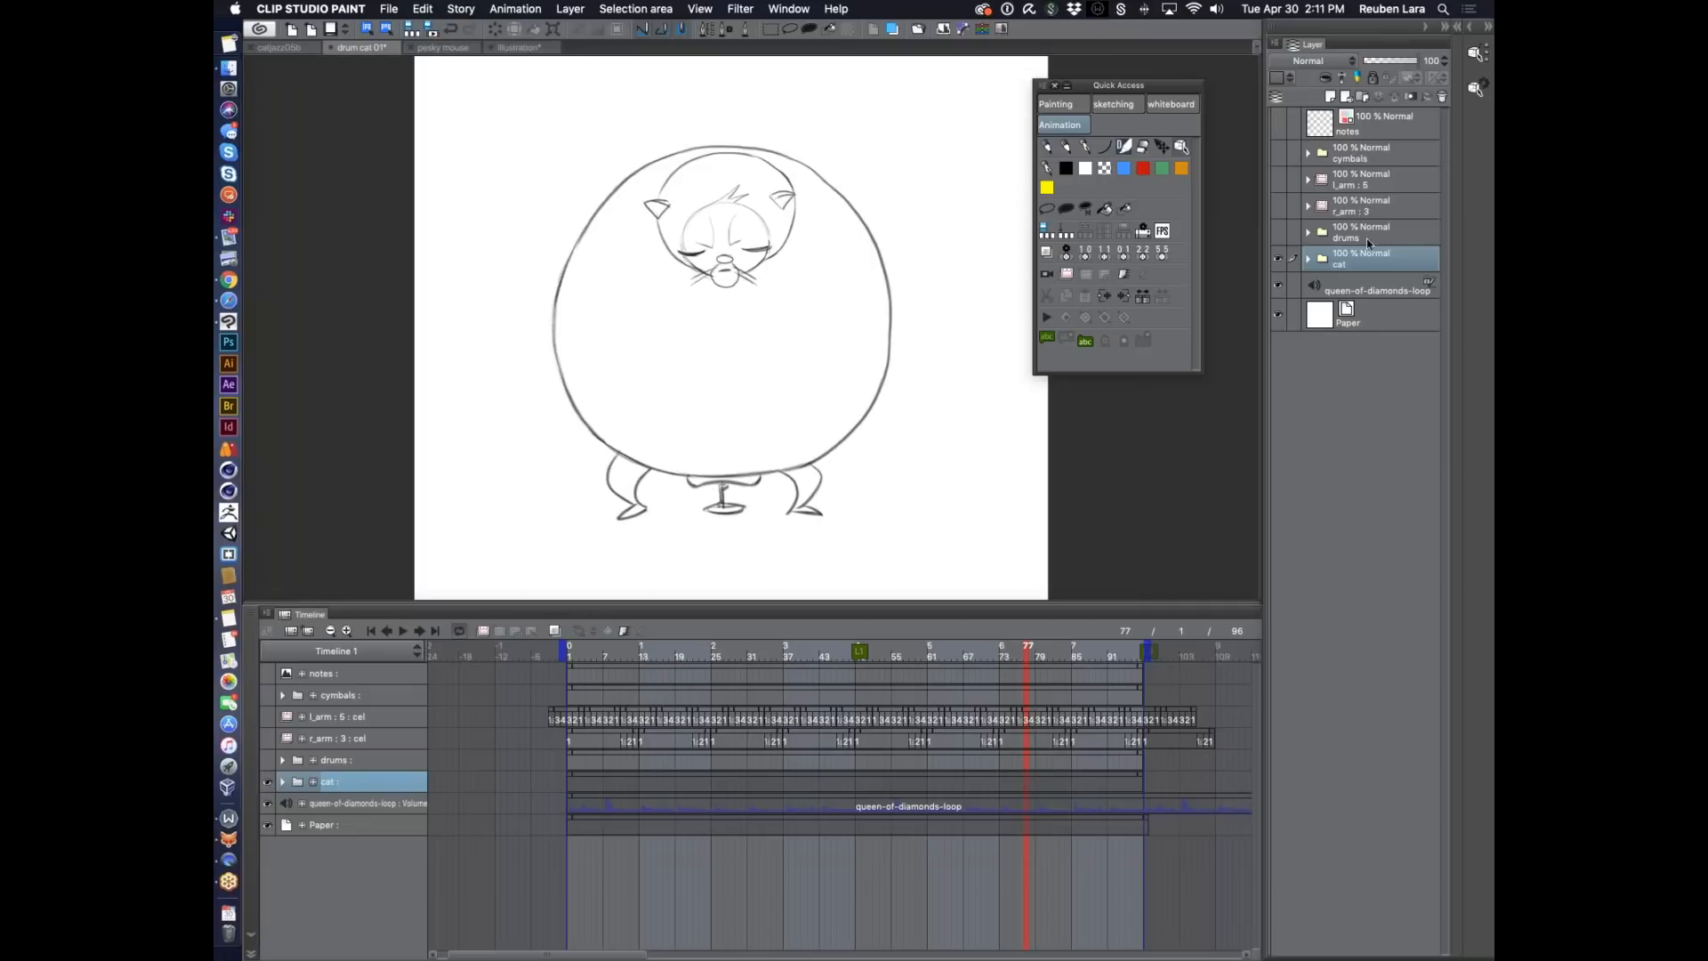
Split the cat track's clip at frame 22.
click(612, 656)
click(630, 775)
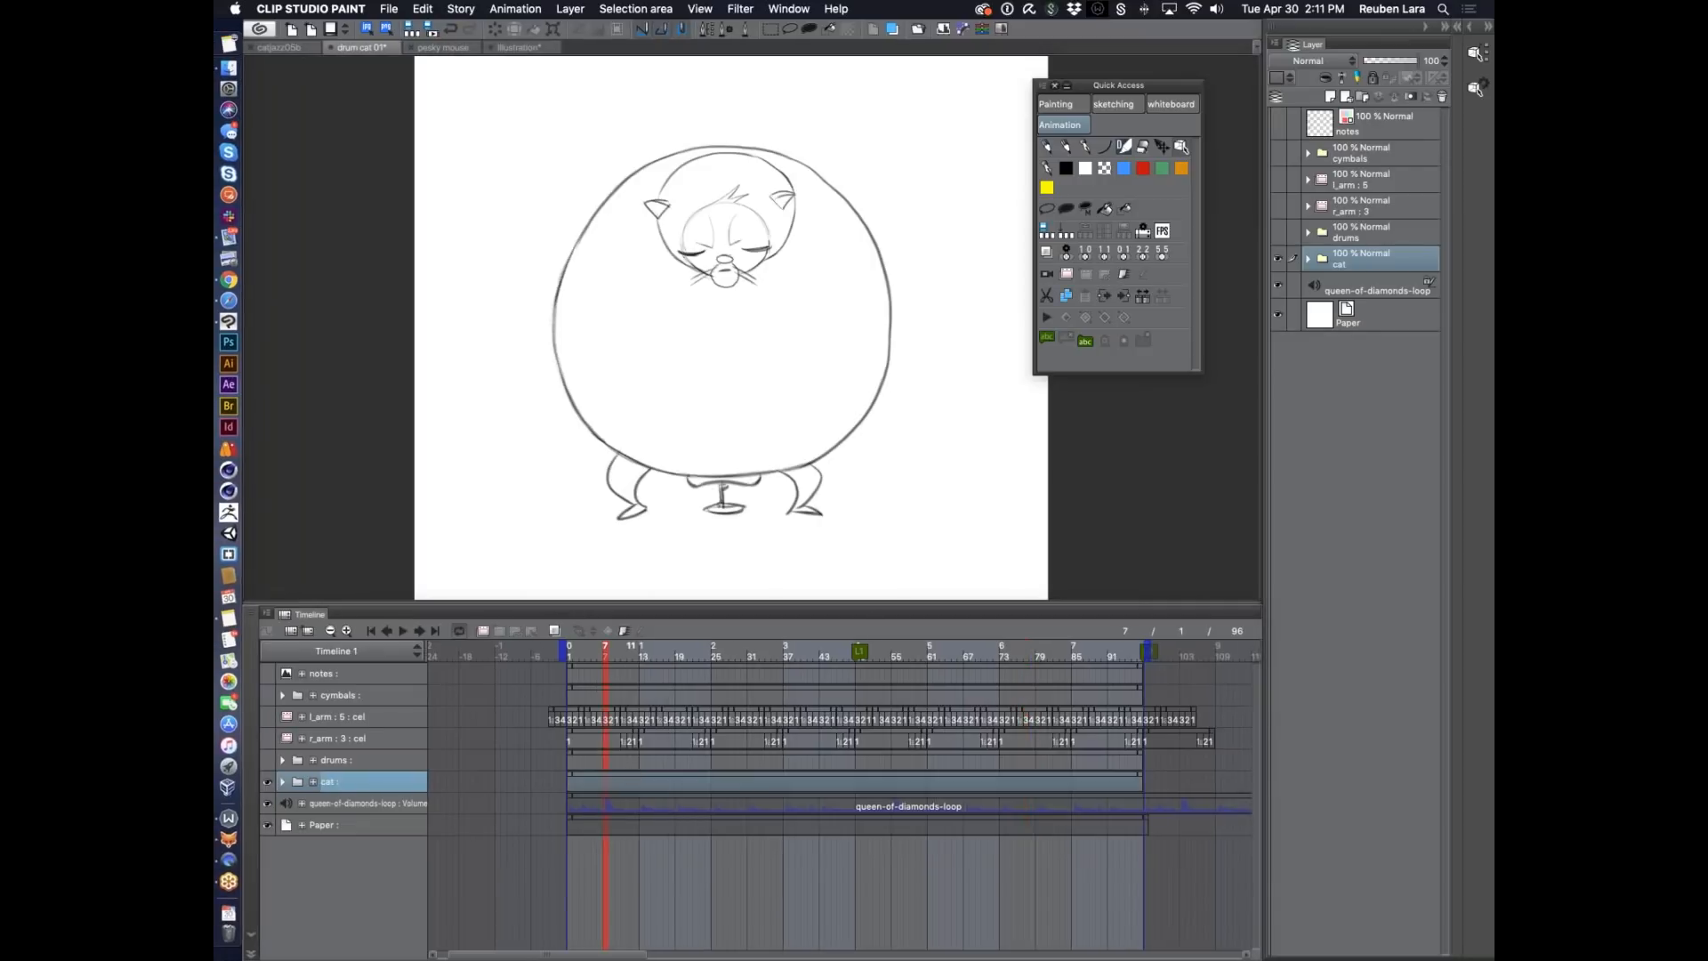
click(685, 656)
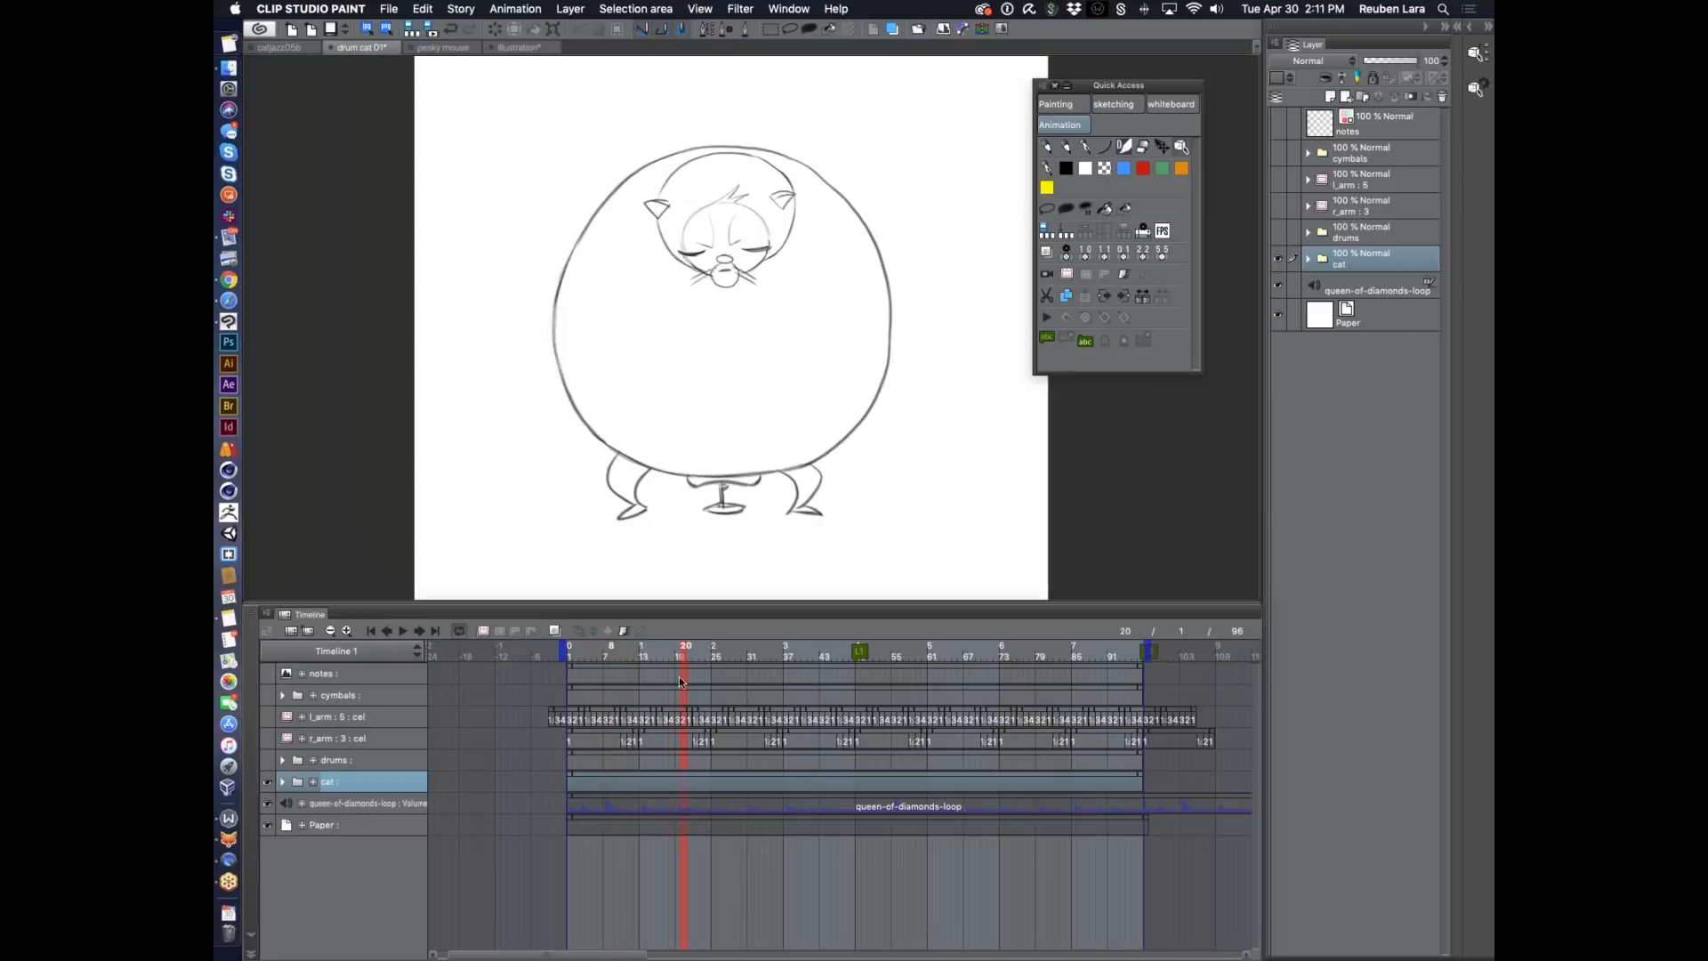
right_click(682, 774)
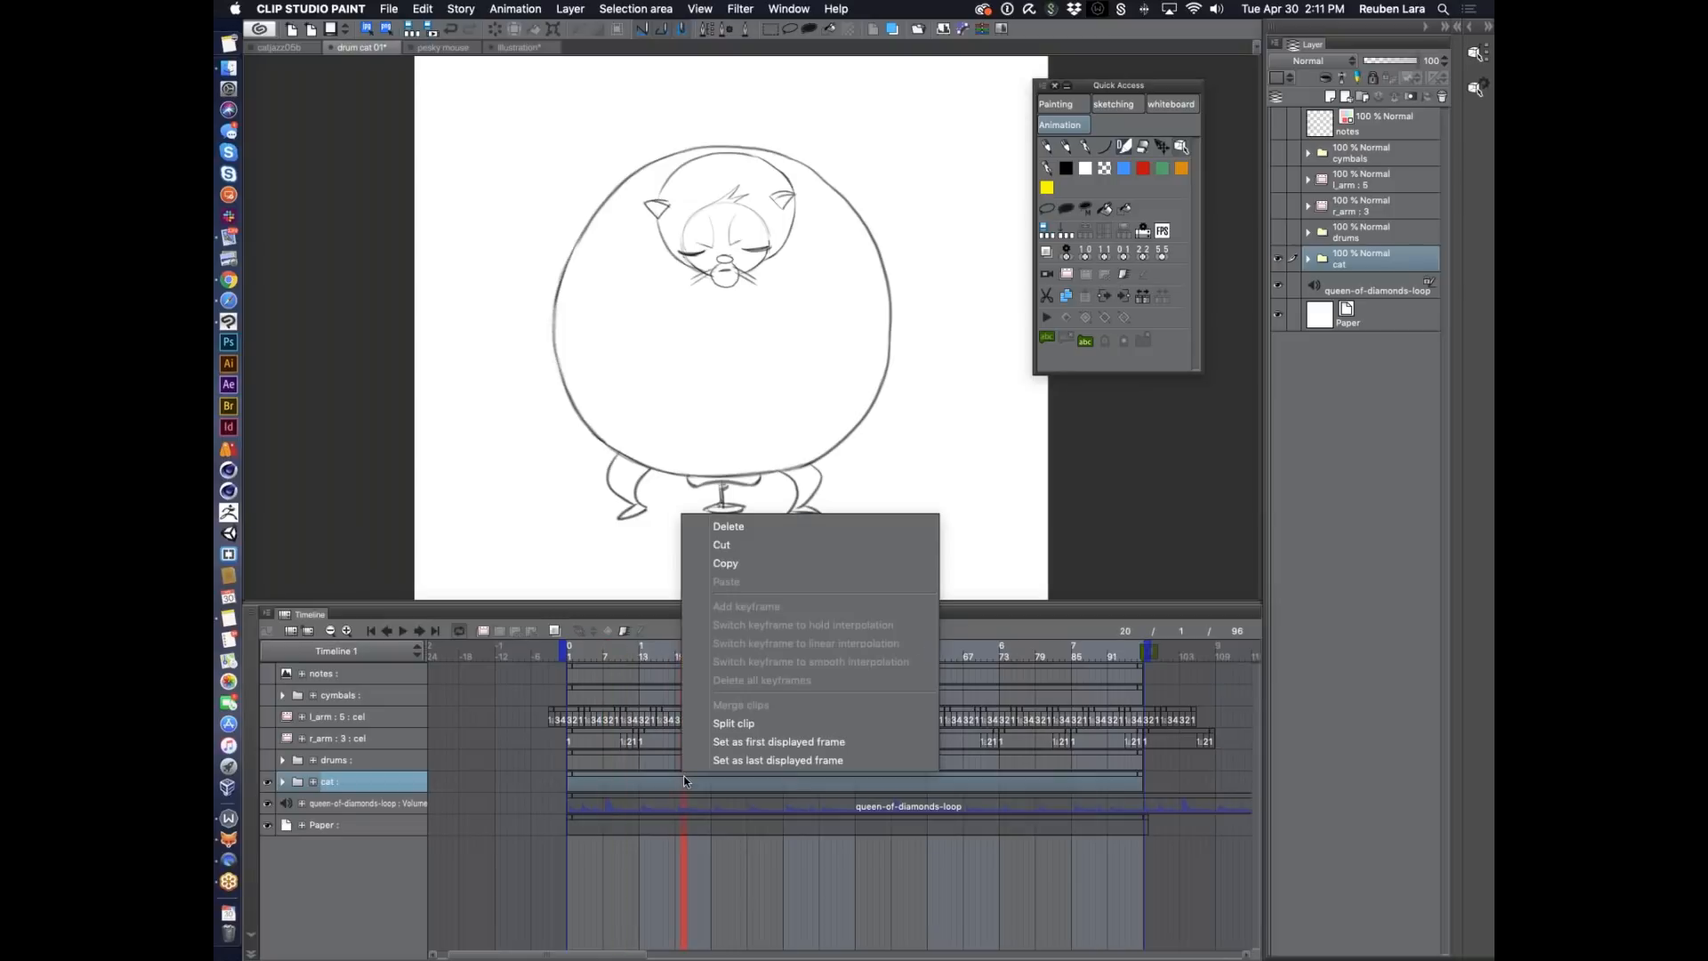
click(682, 776)
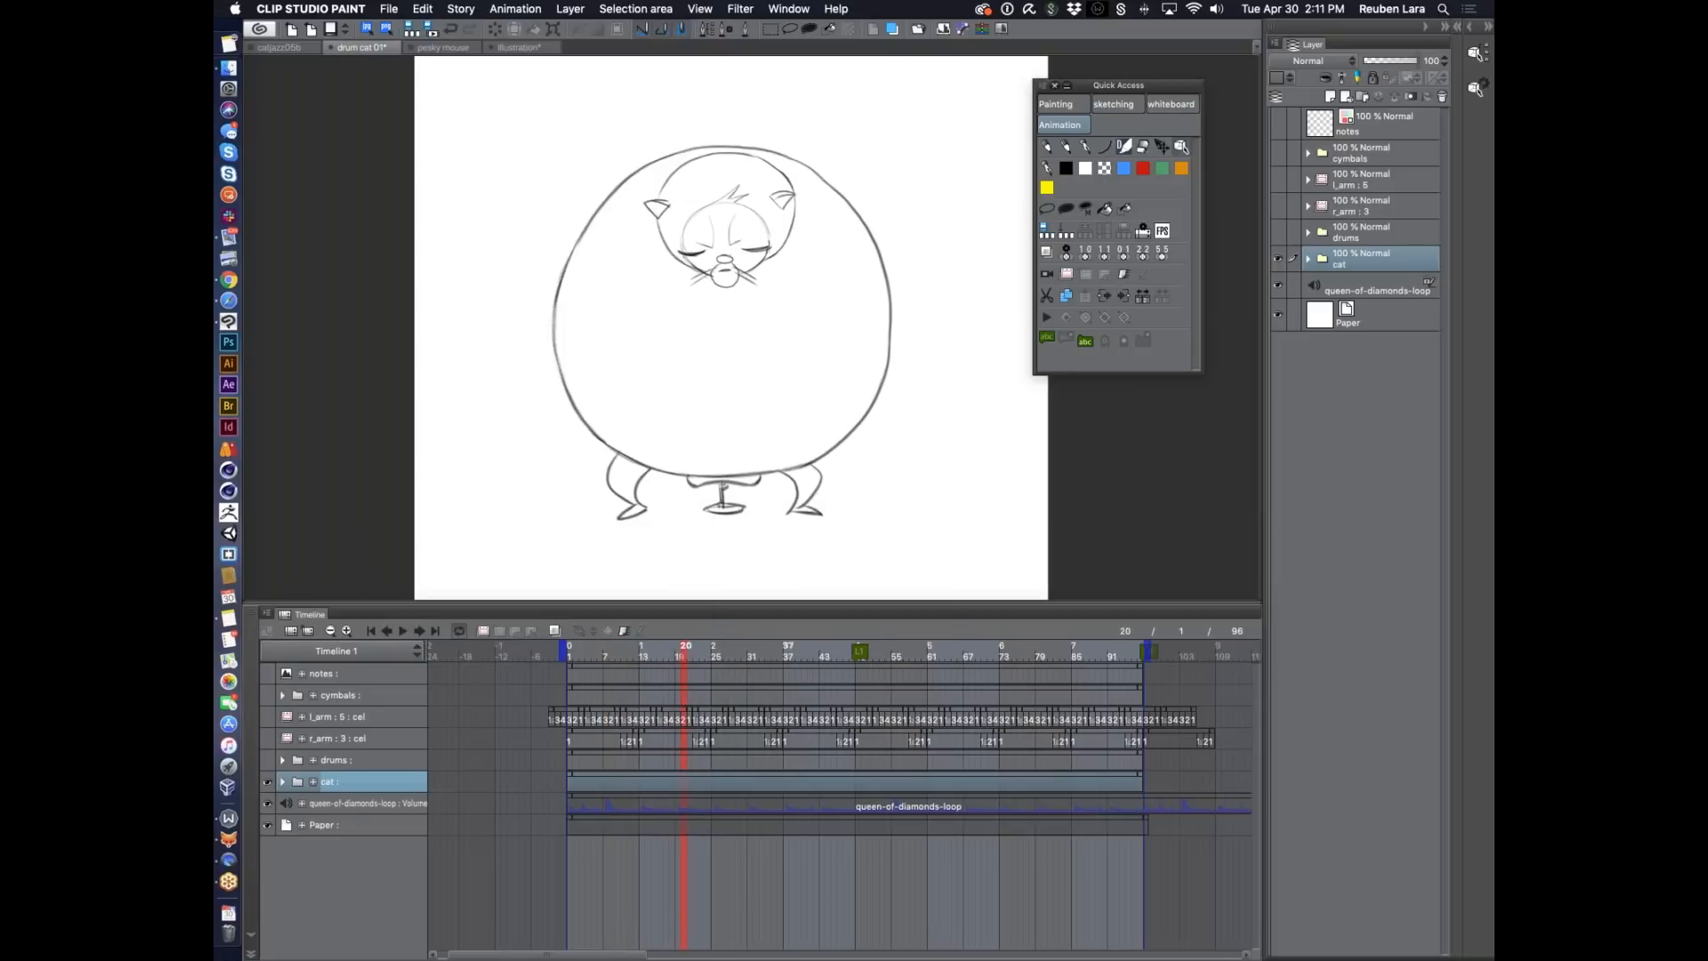
click(701, 652)
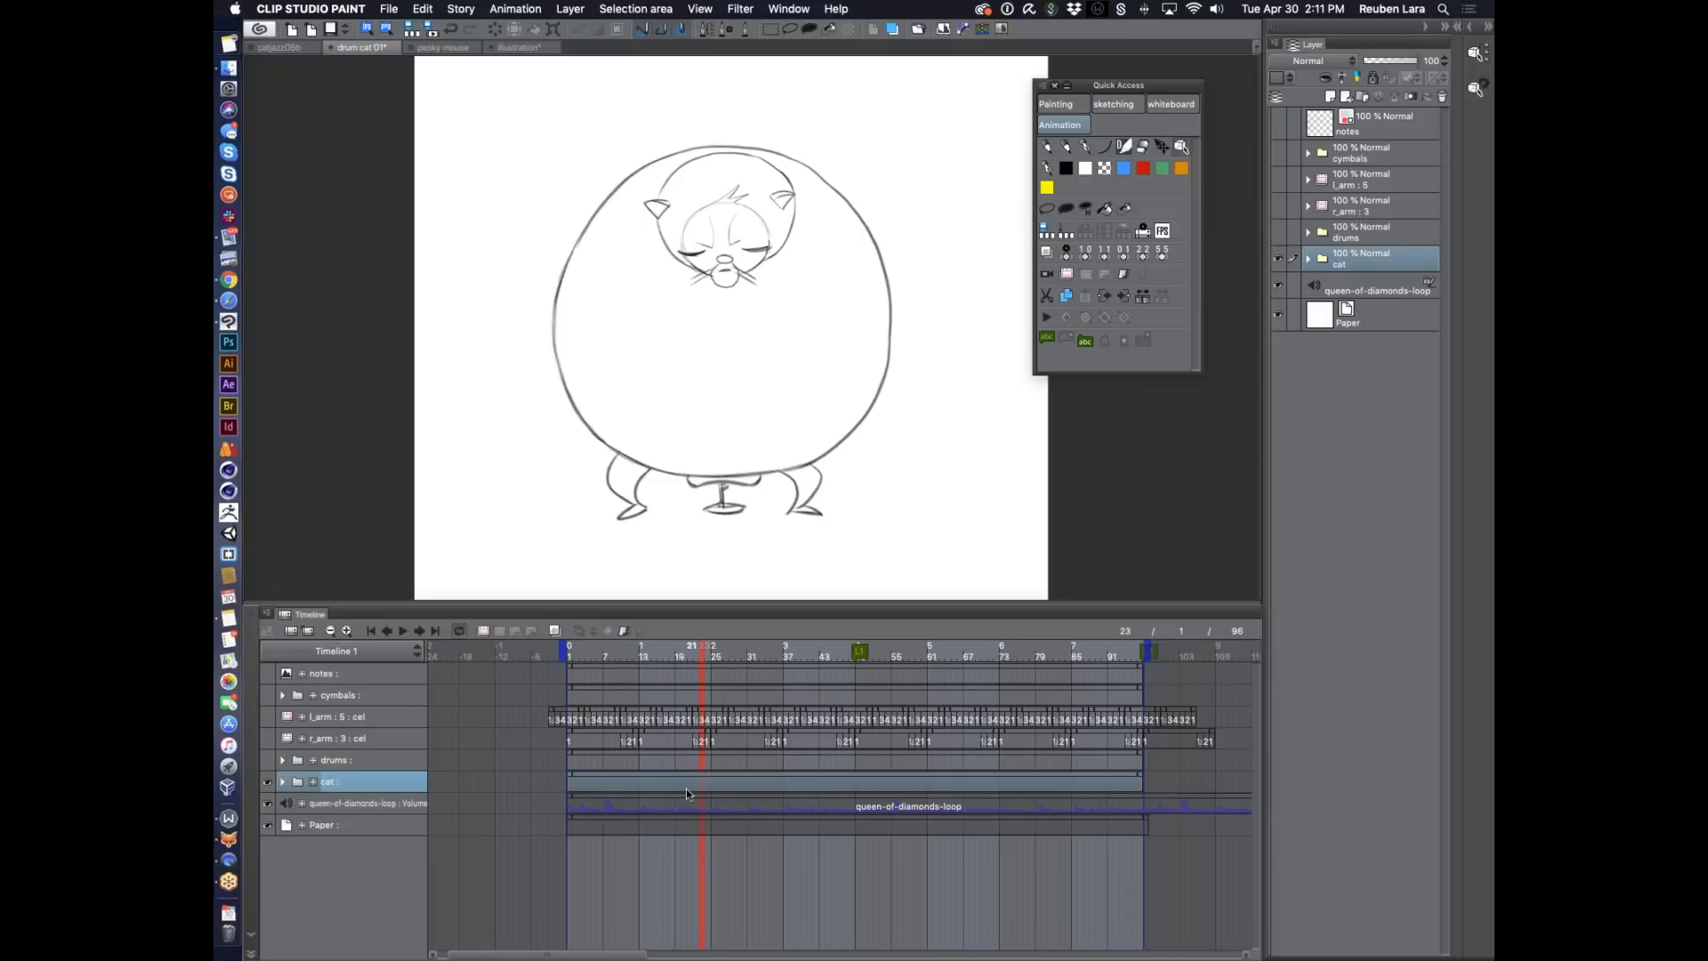
click(696, 657)
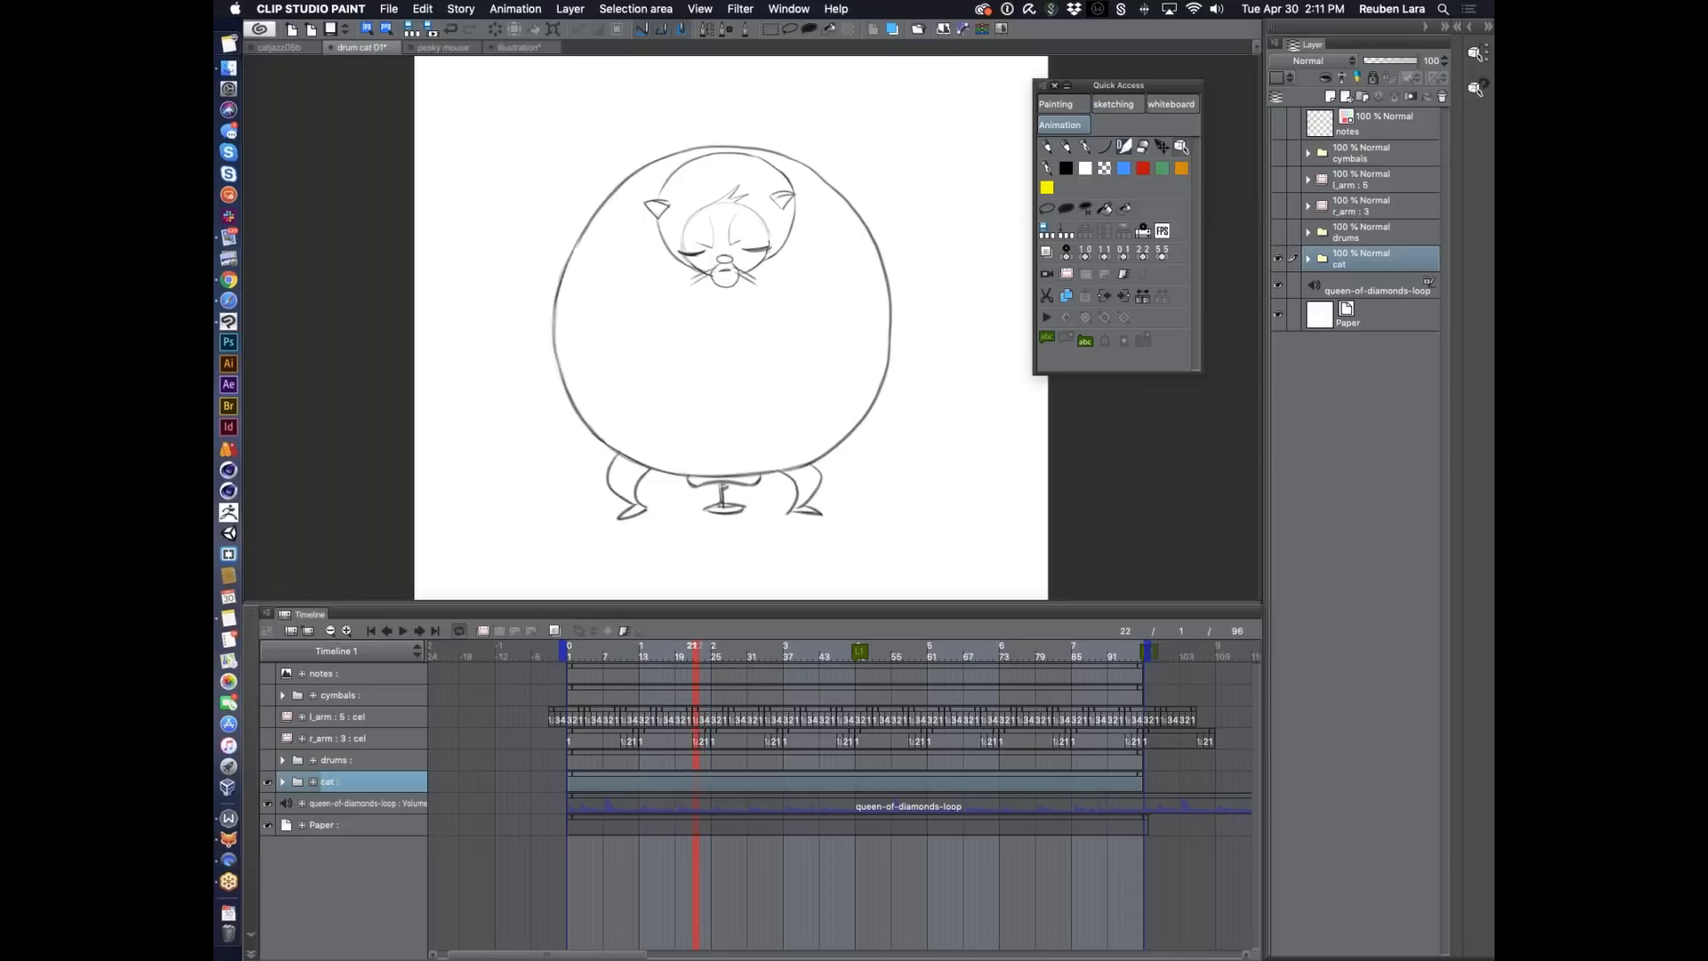
right_click(694, 779)
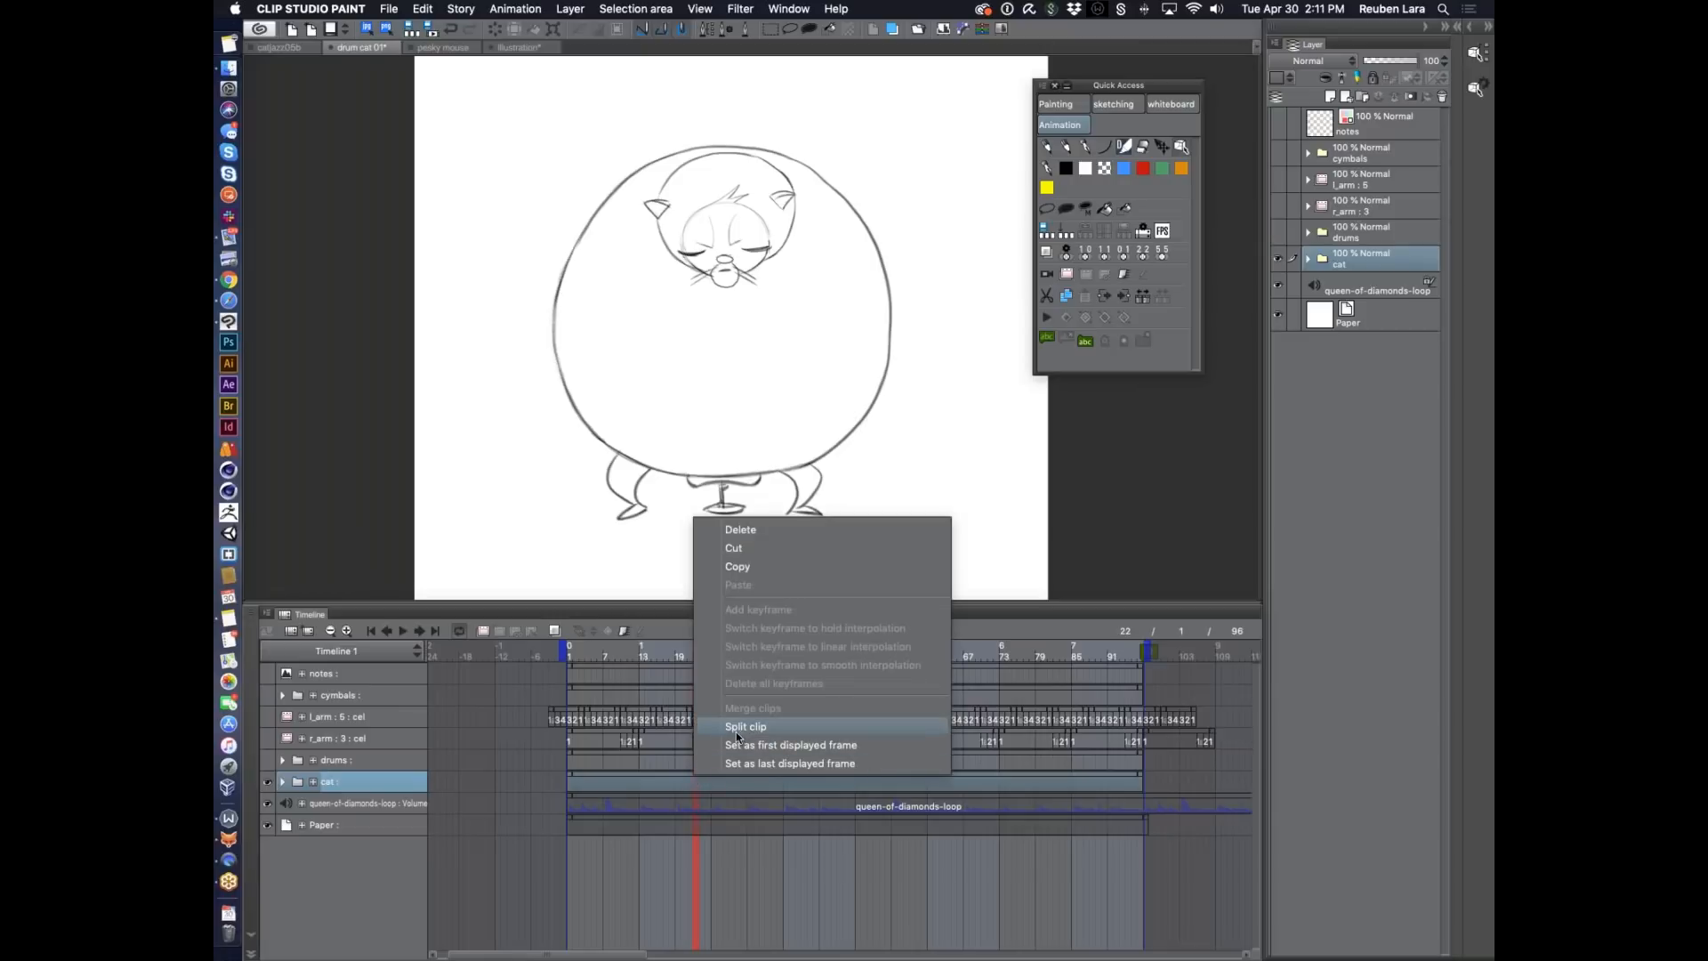
click(1142, 321)
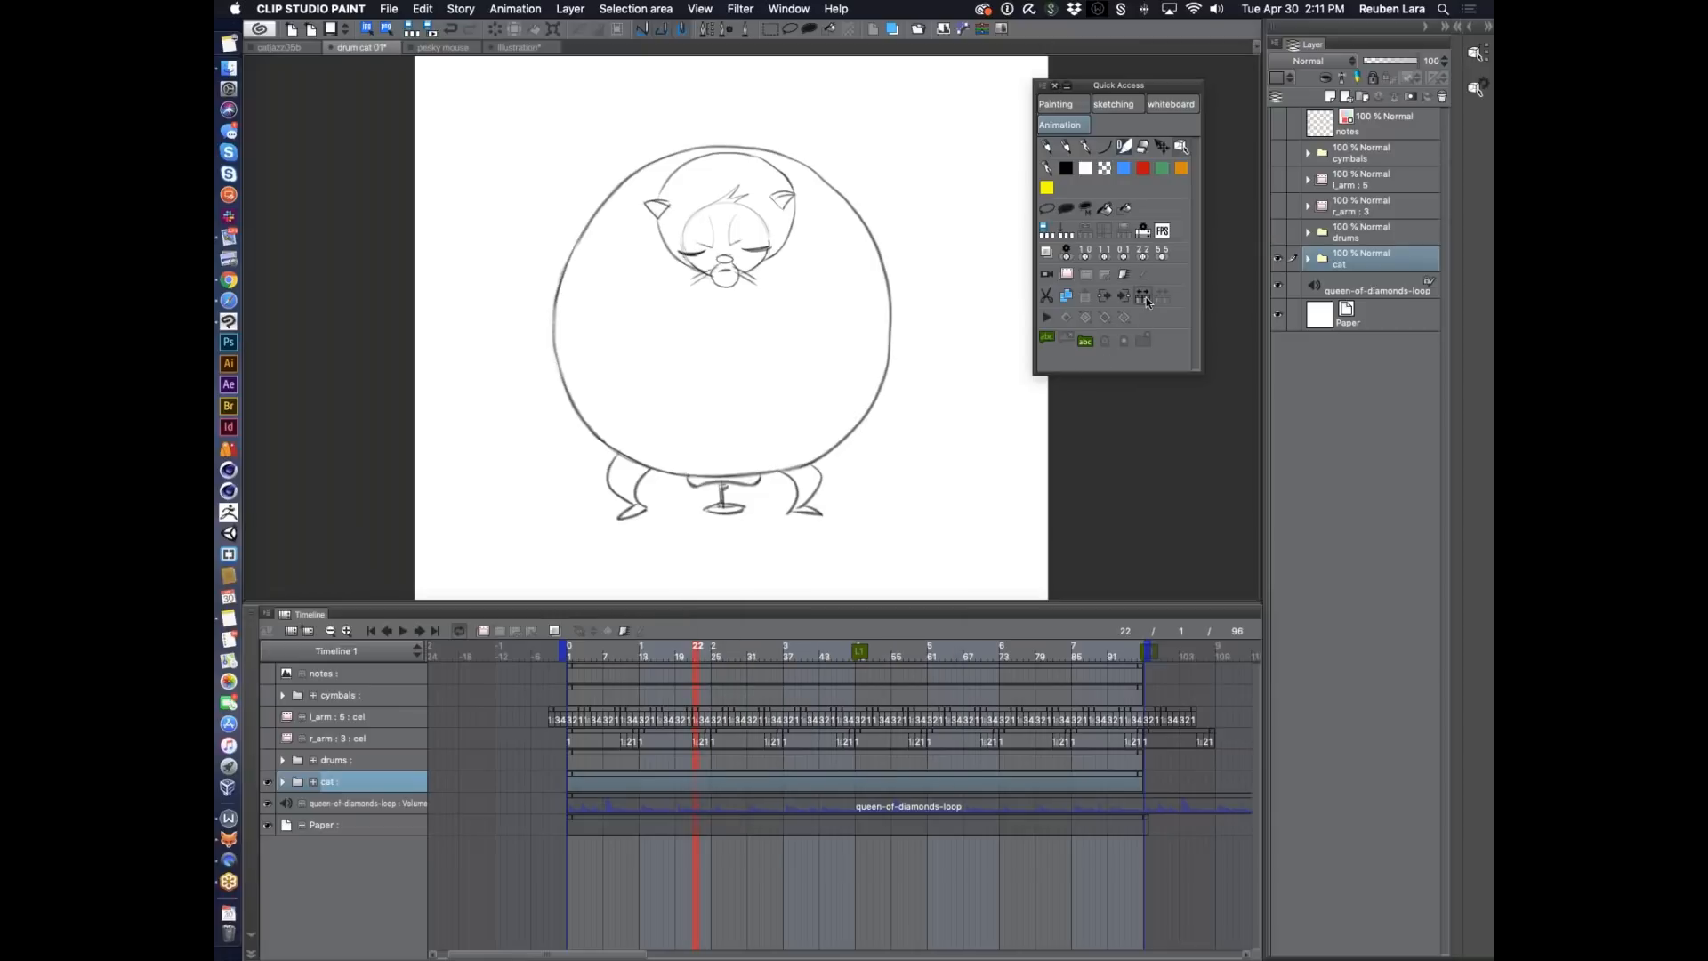
click(1145, 296)
click(703, 772)
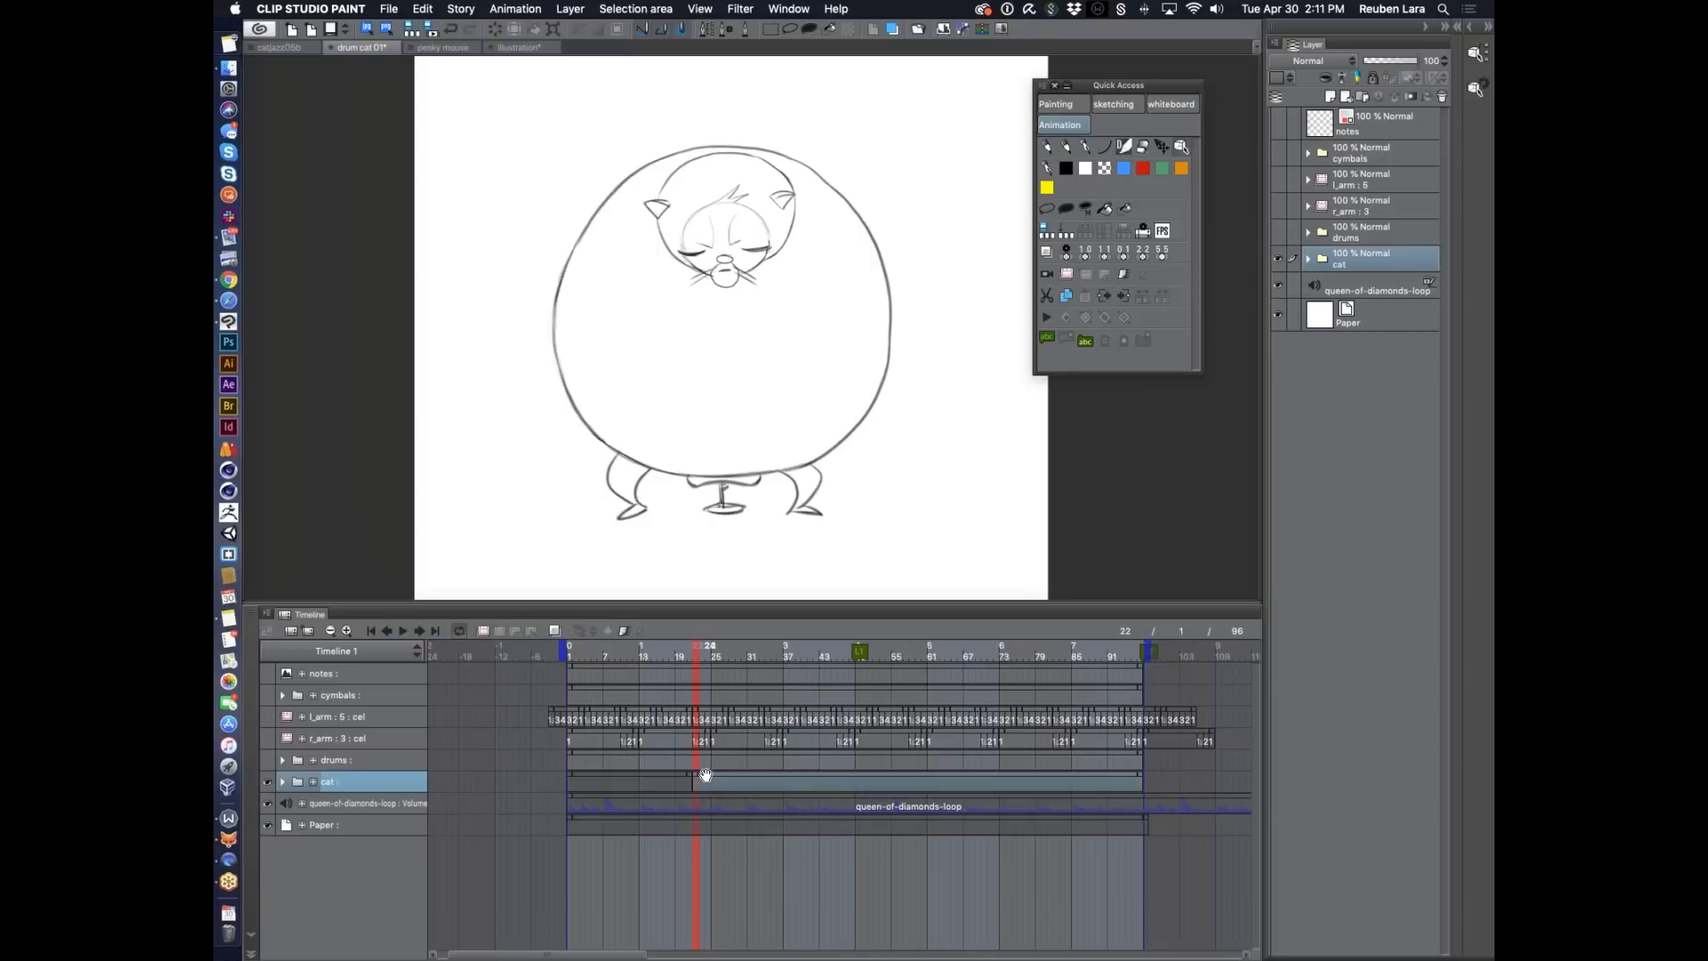
Trim the start of the second cat clip to leave a gap, scrub across it, and extend the clip back to the split.
drag(695, 774, 798, 775)
mouse_move(699, 653)
mouse_down()
mouse_move(649, 658)
mouse_move(697, 657)
mouse_up()
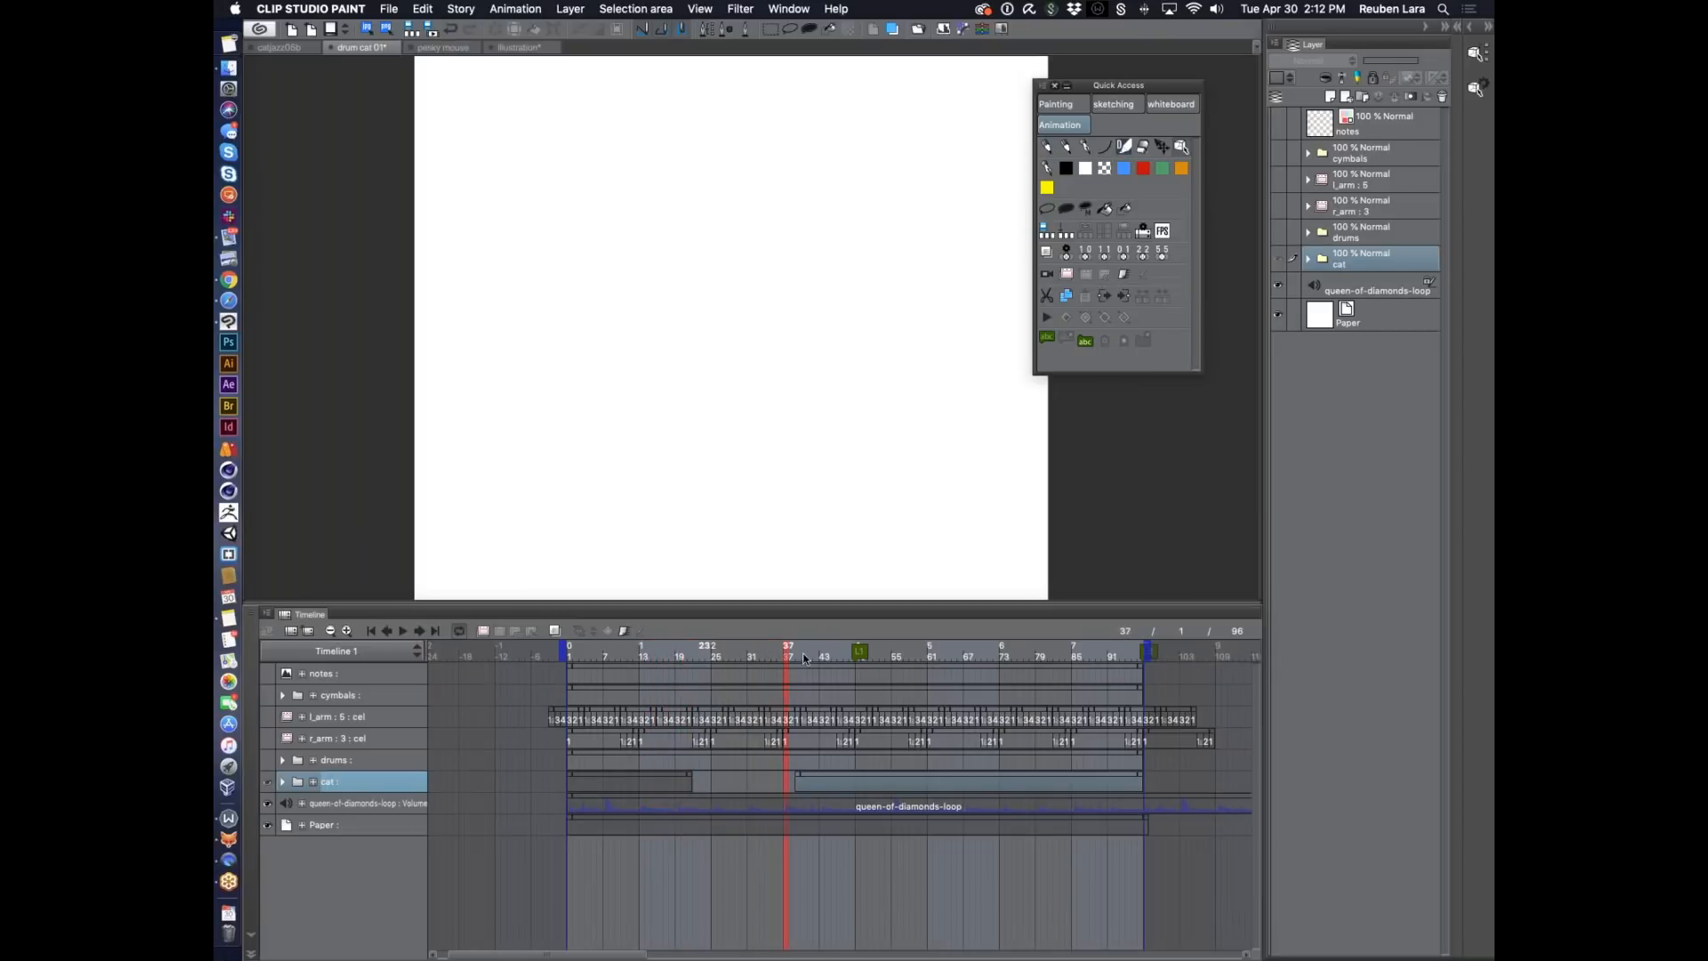
drag(916, 659, 682, 660)
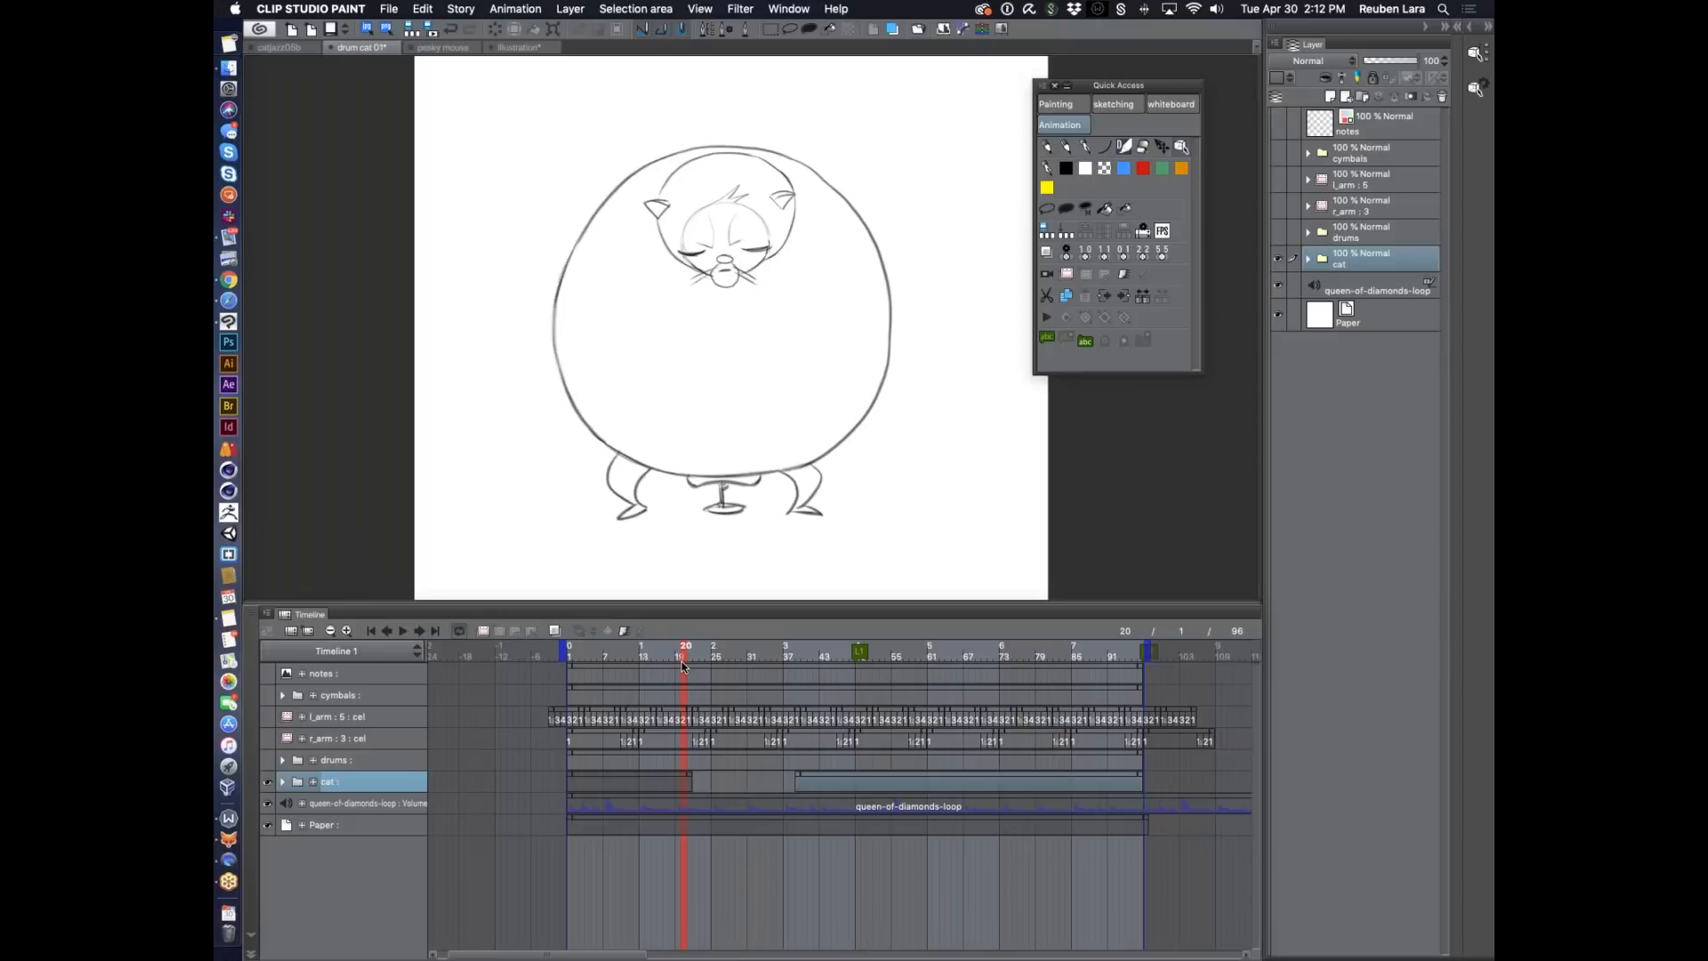
drag(798, 775, 695, 775)
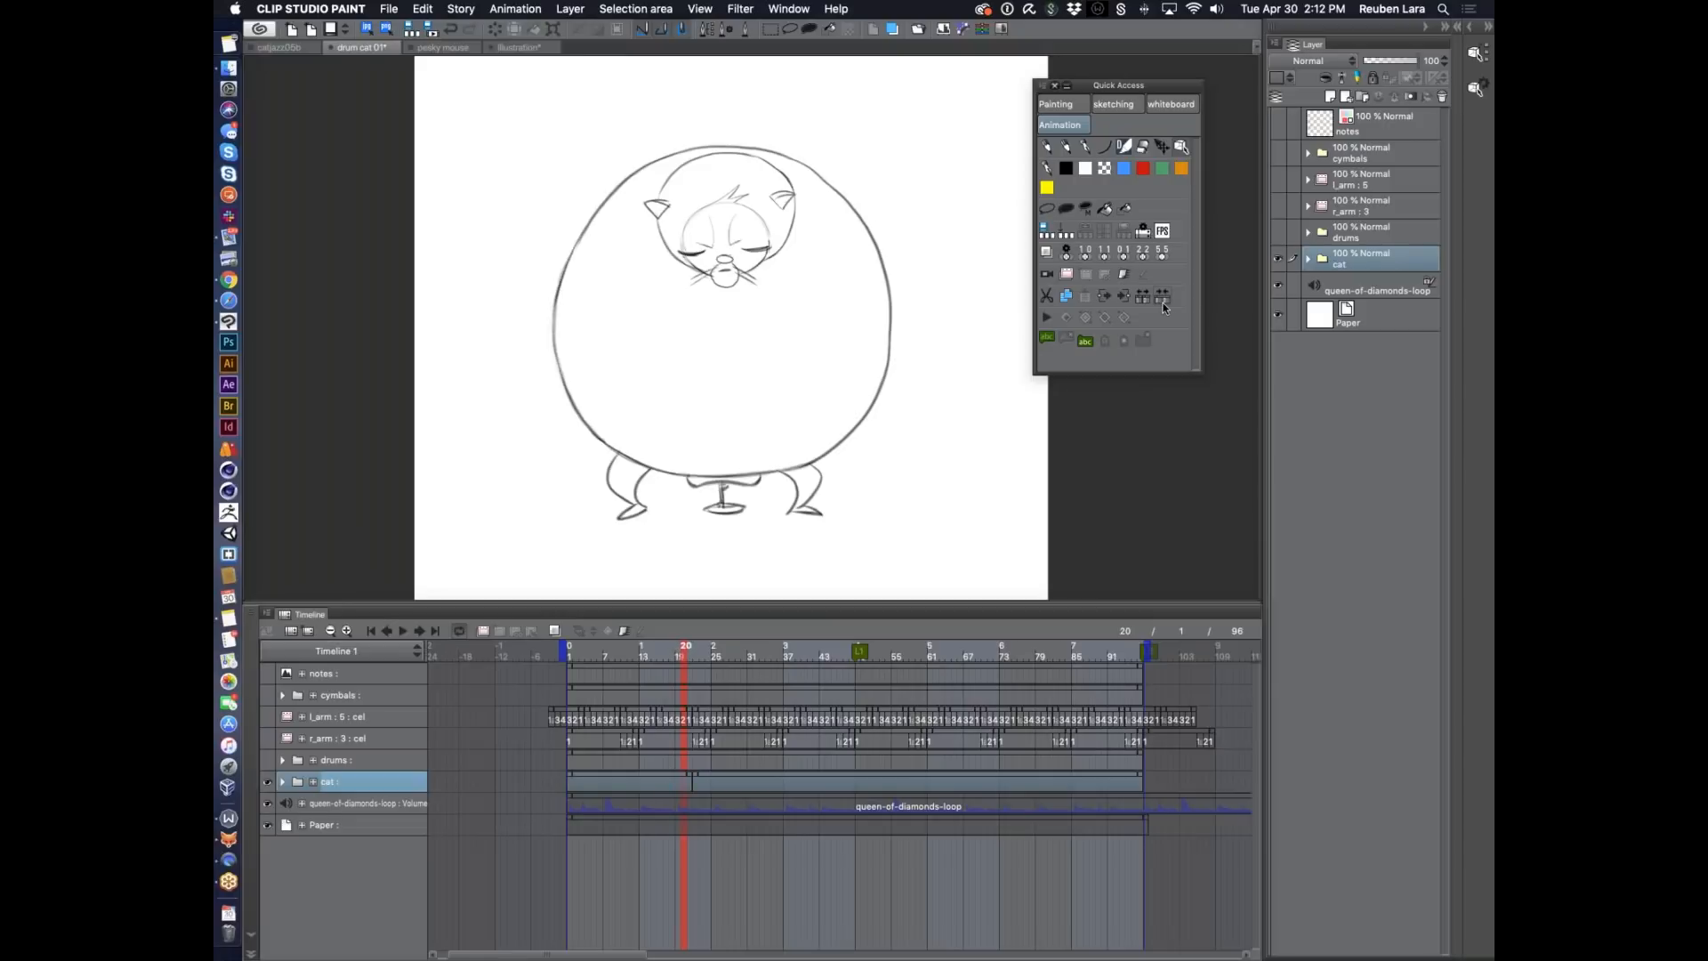
Merge the two cat clips into one and scrub across the former split to frame 21.
right_click(708, 773)
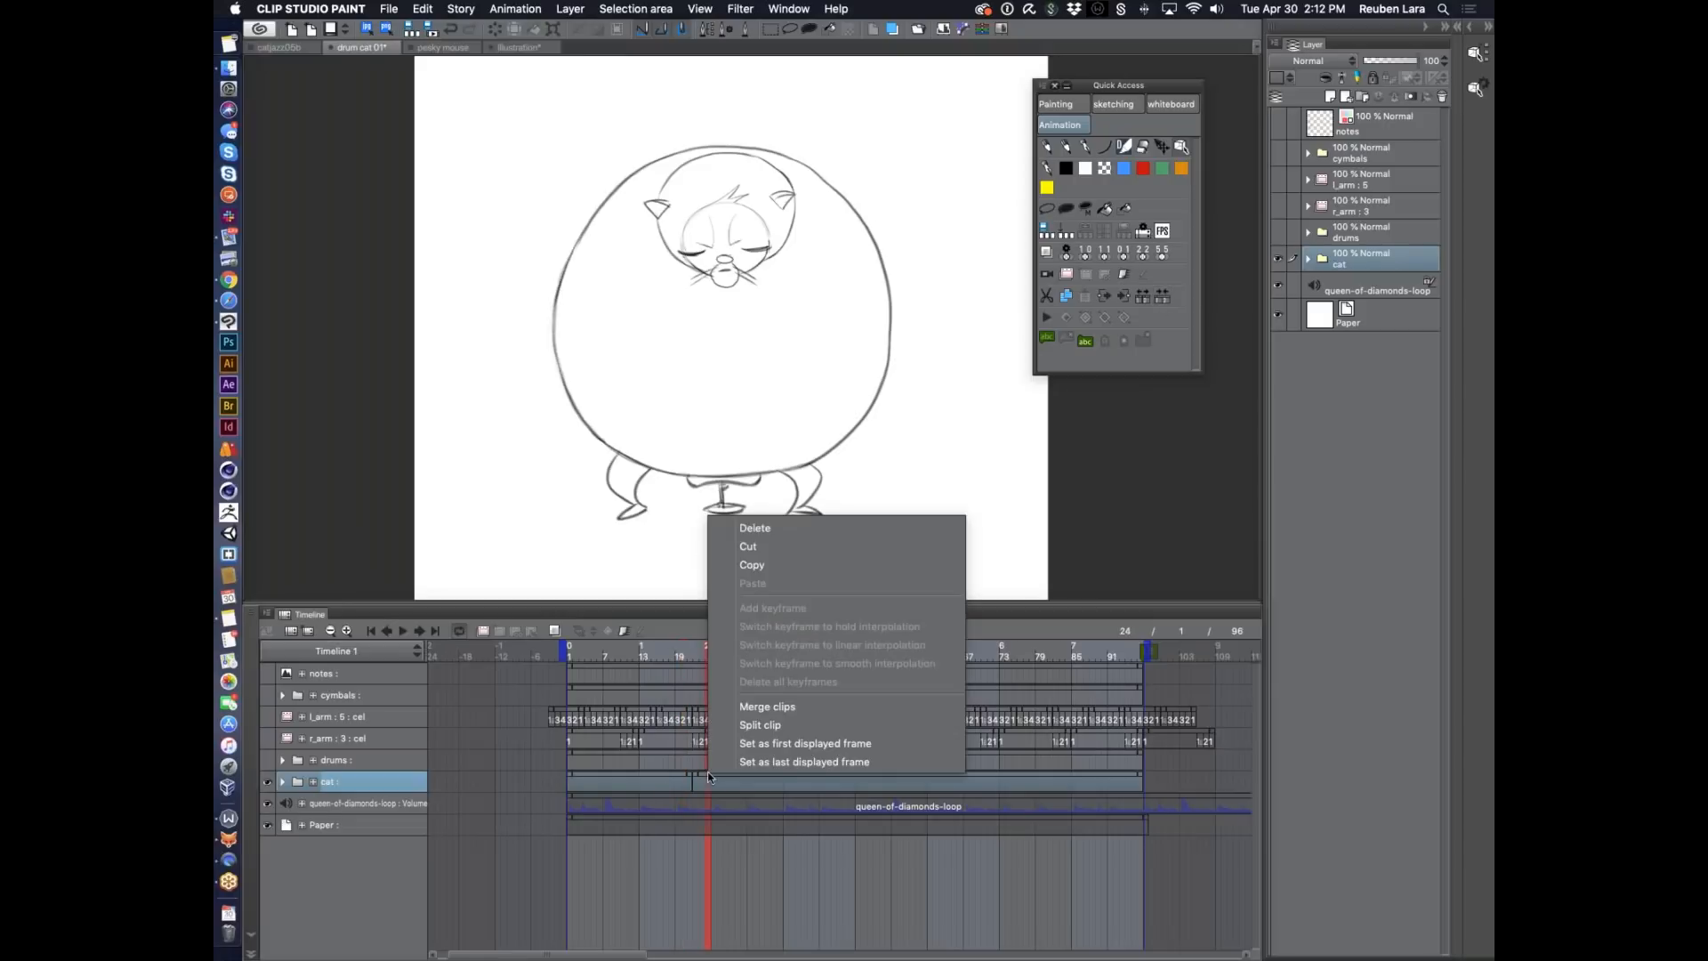
click(1164, 316)
click(1164, 297)
click(669, 656)
drag(670, 657, 692, 658)
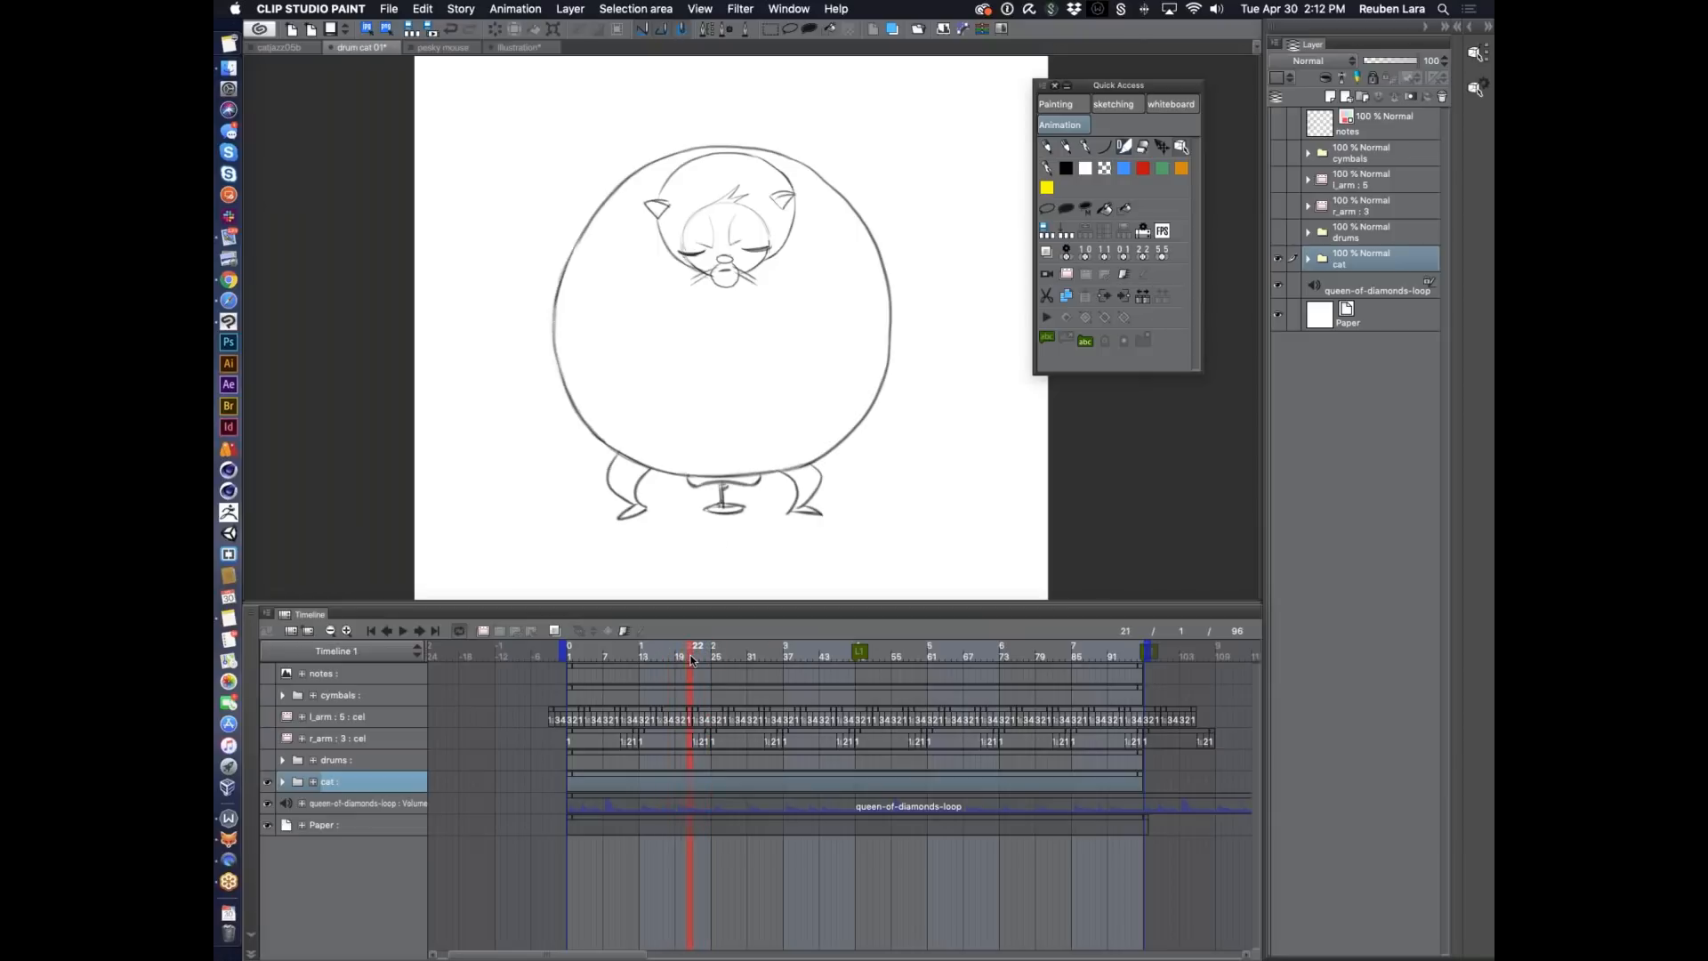
Show the drums folder and look at the toms and snare layers inside it.
click(1281, 232)
click(1309, 233)
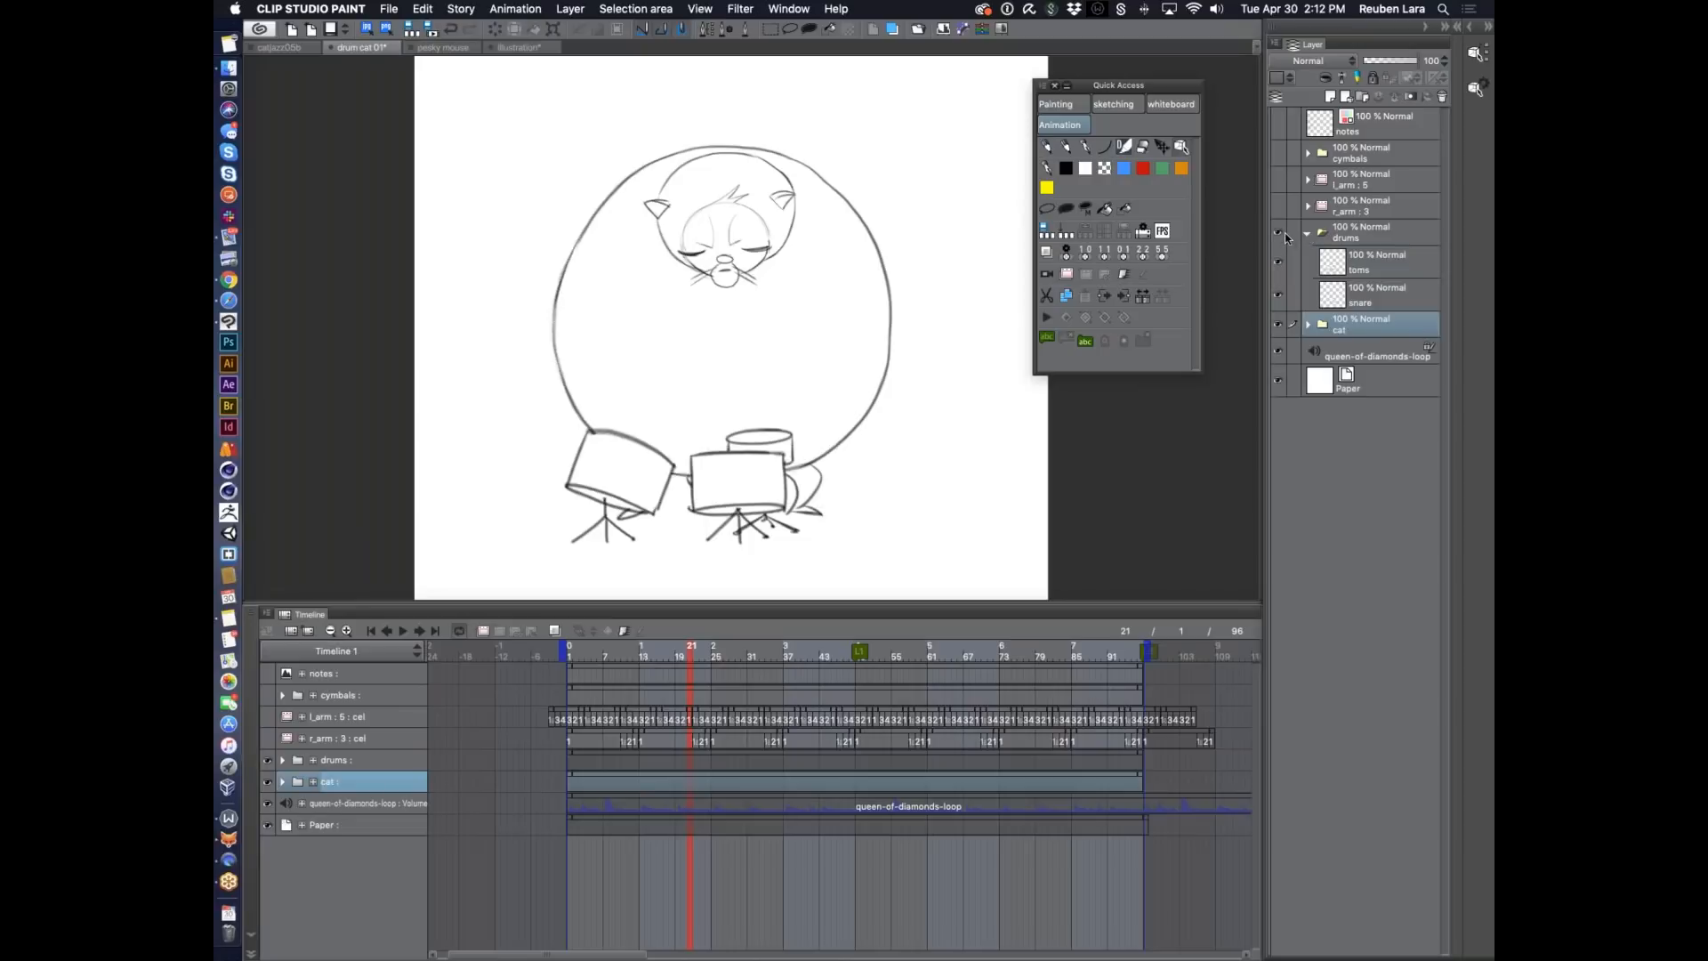
click(1307, 233)
click(1279, 231)
click(1278, 231)
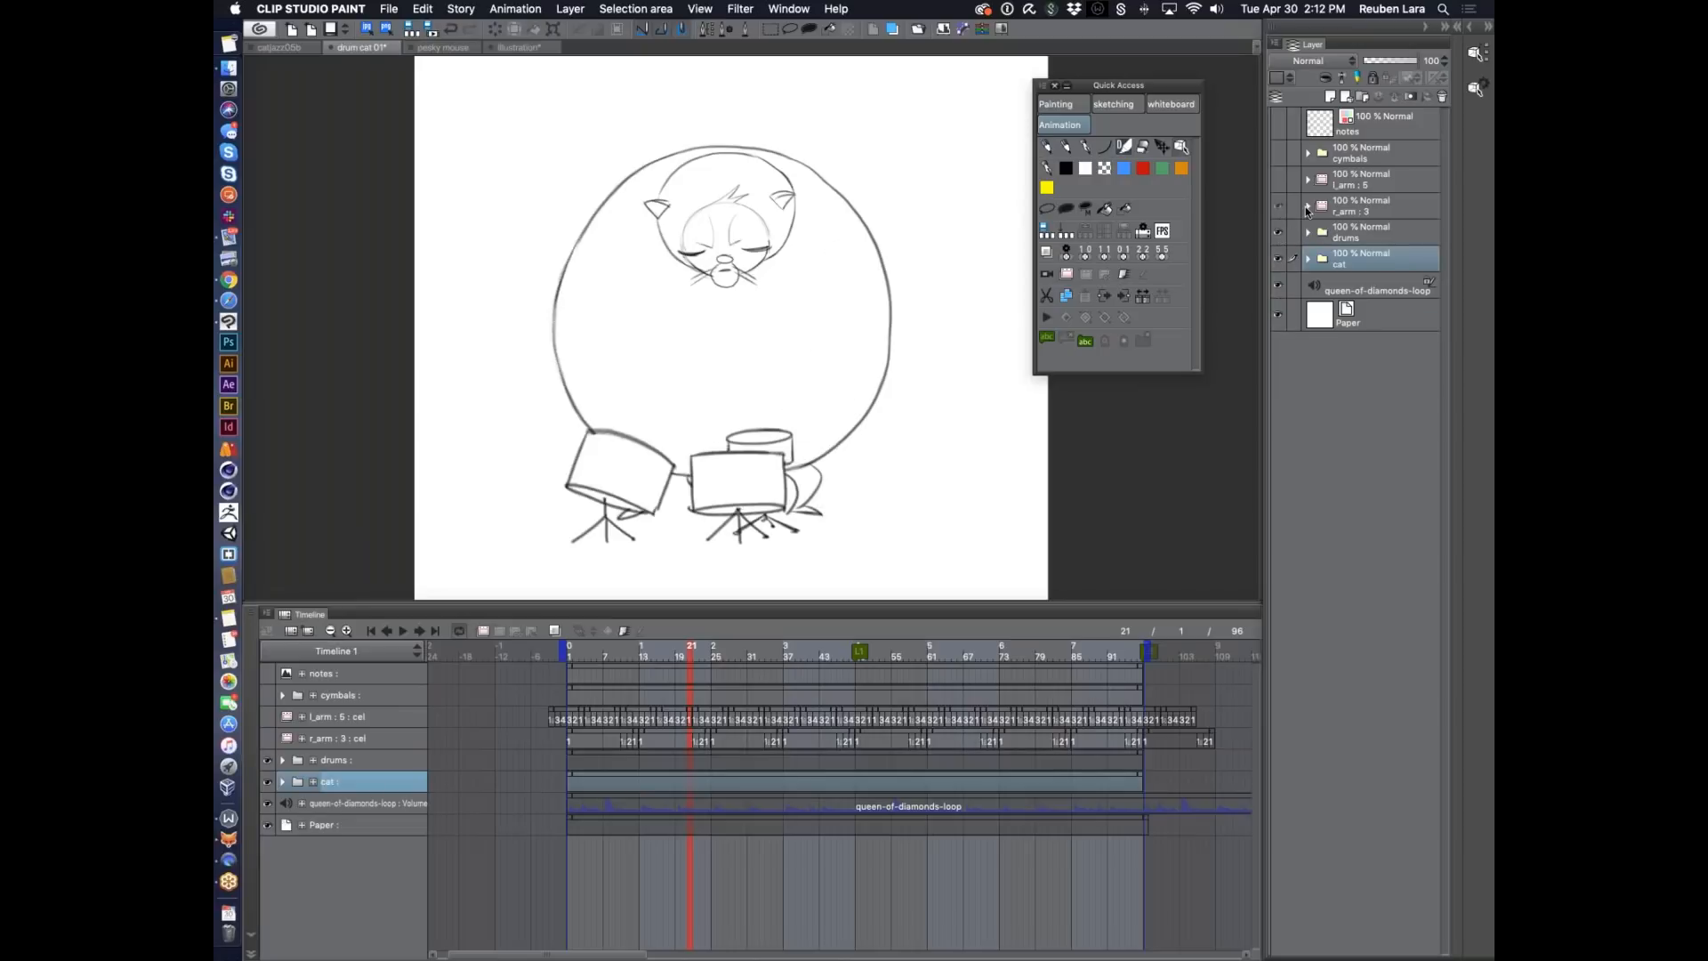
Show and expand the r_arm animation folder, and step through its cels 1, 1a and 2.
click(1279, 206)
click(1307, 206)
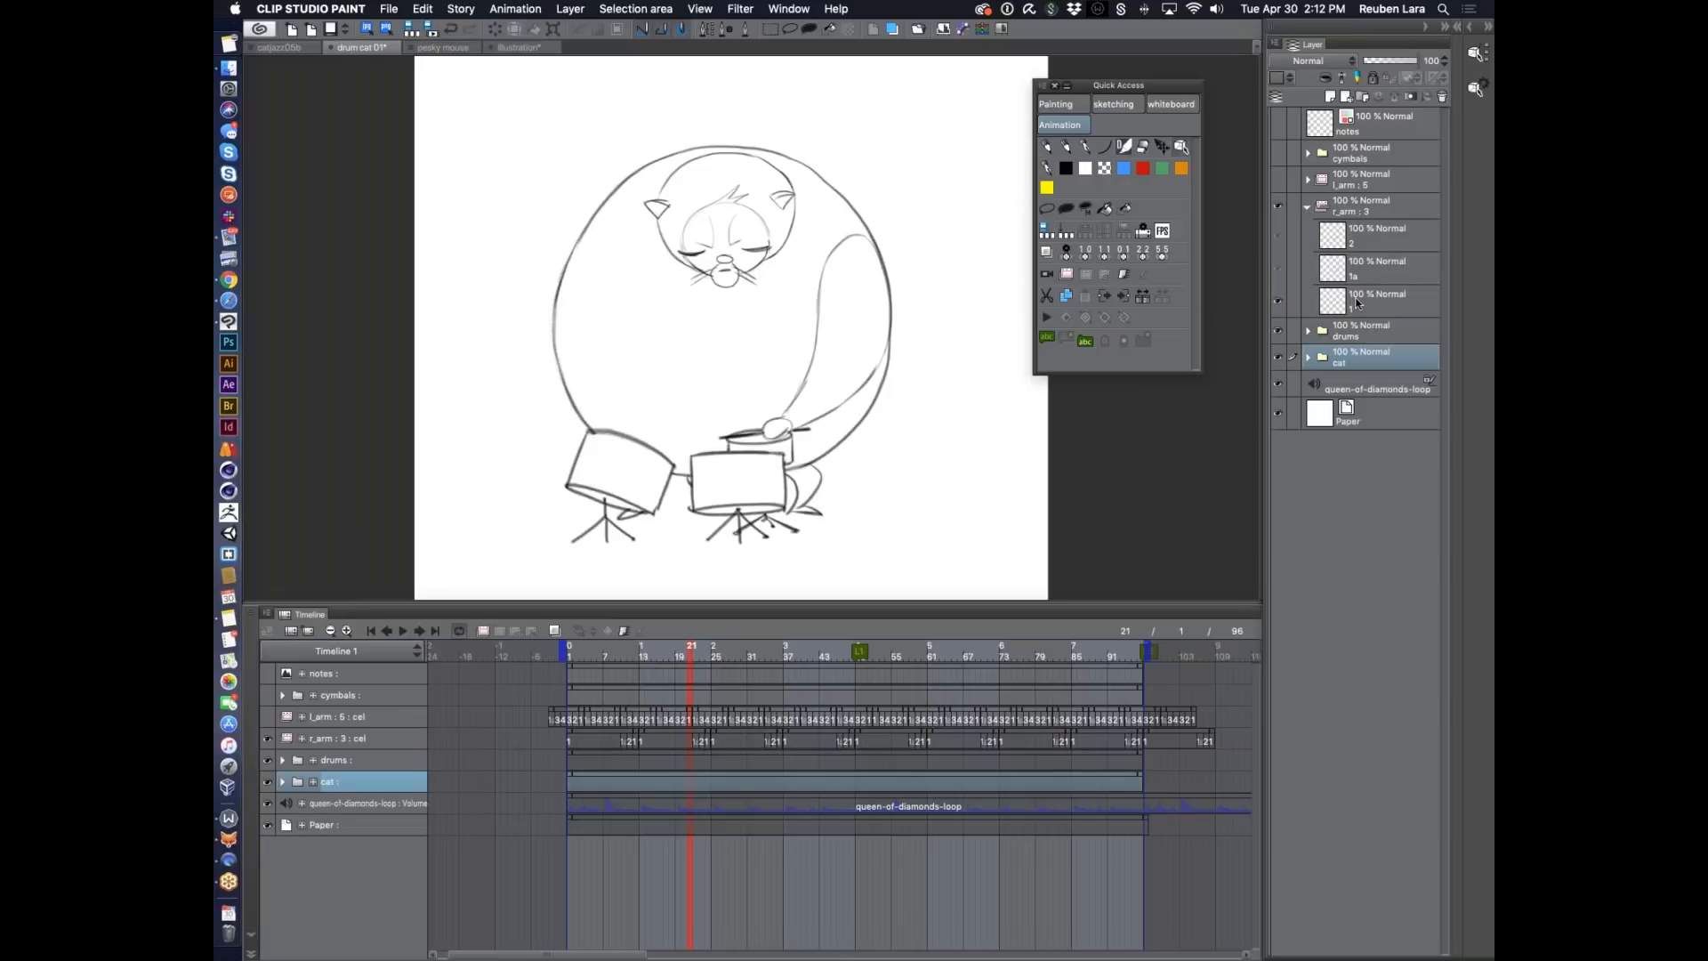
click(1361, 269)
key(Right)
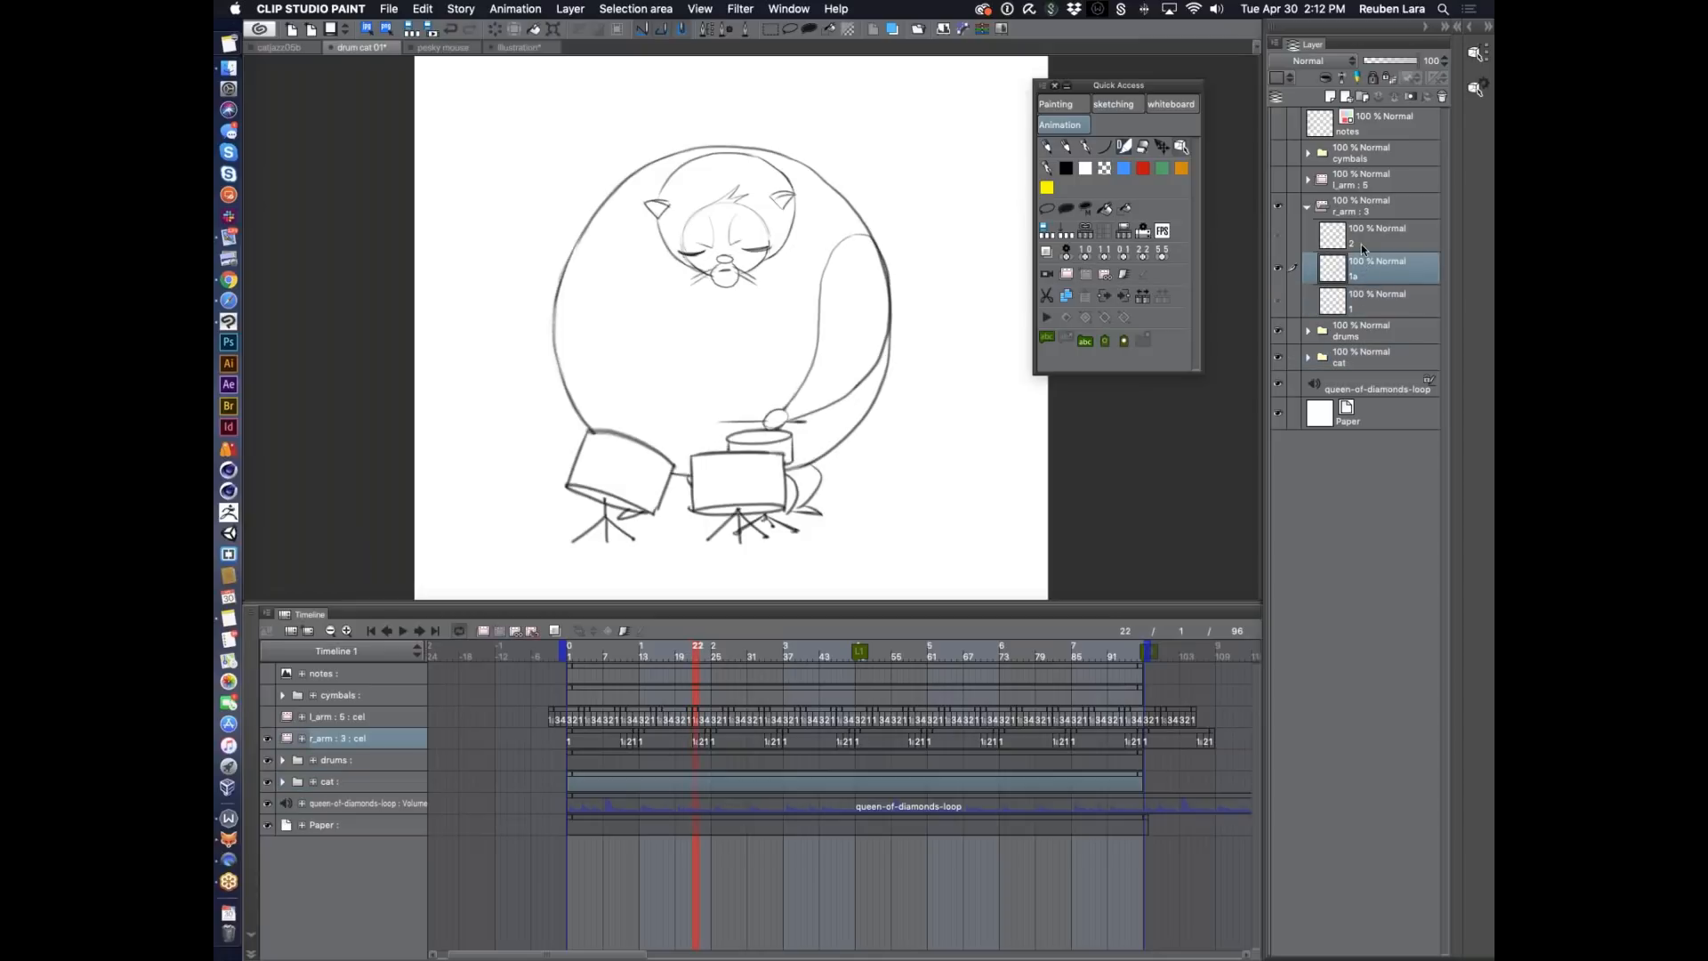
click(1361, 244)
click(1367, 297)
click(1366, 264)
click(1364, 238)
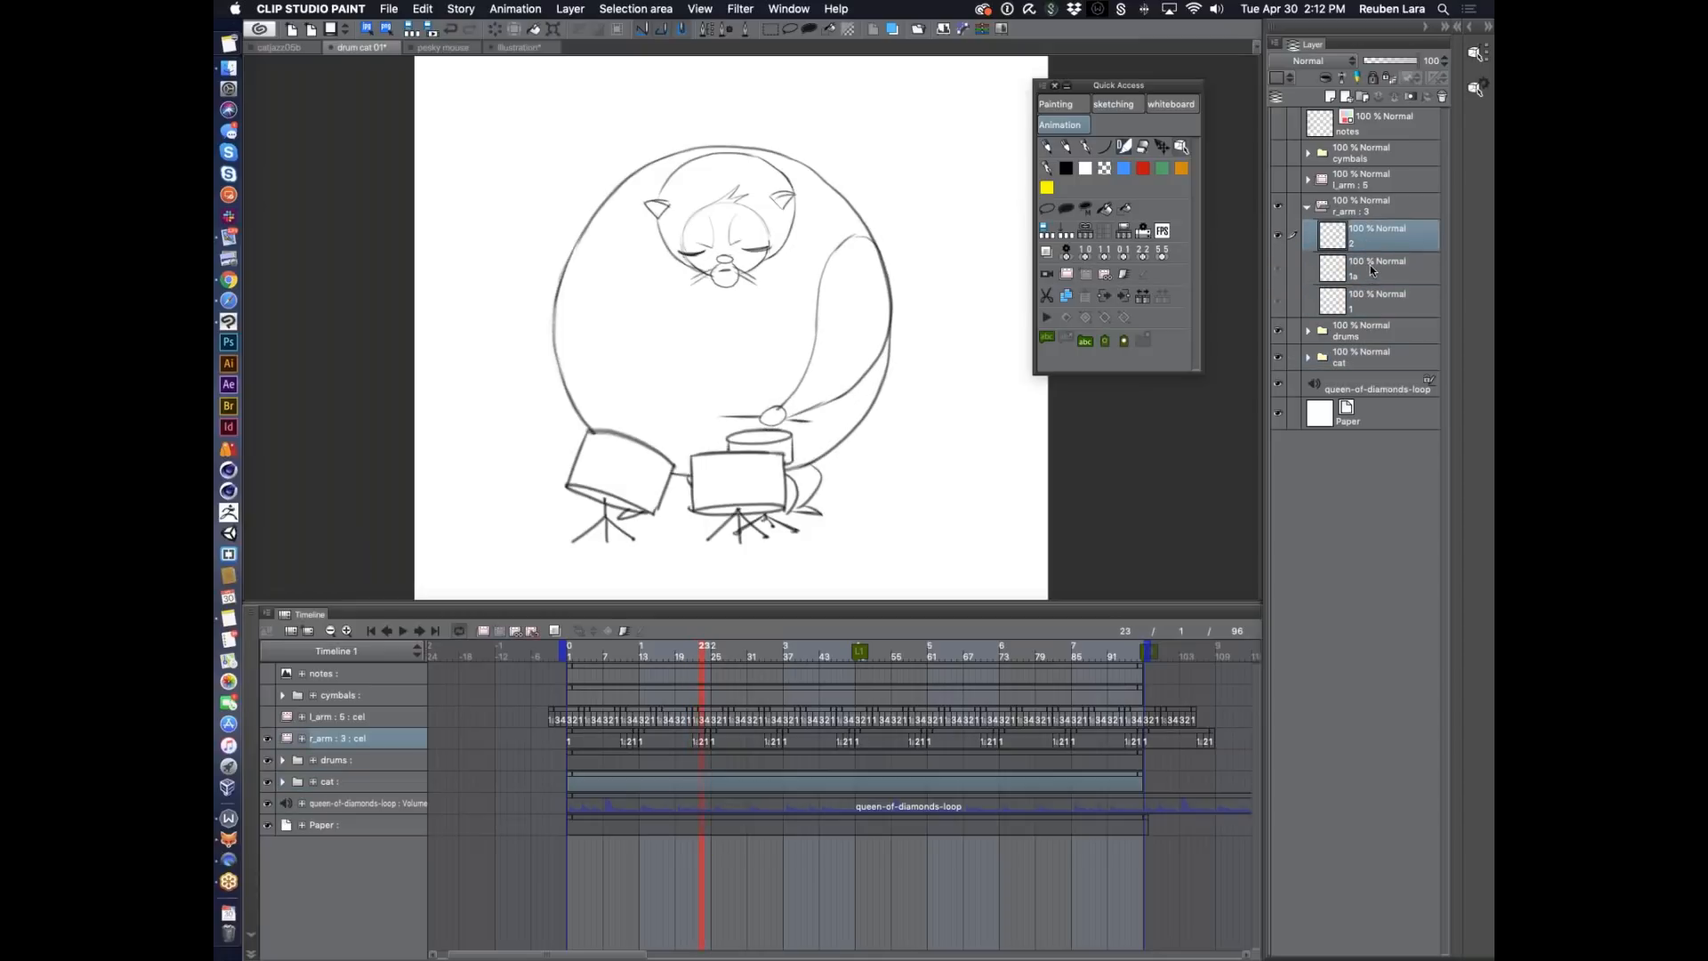
click(1370, 265)
click(1368, 292)
click(1370, 246)
click(1373, 267)
click(1374, 293)
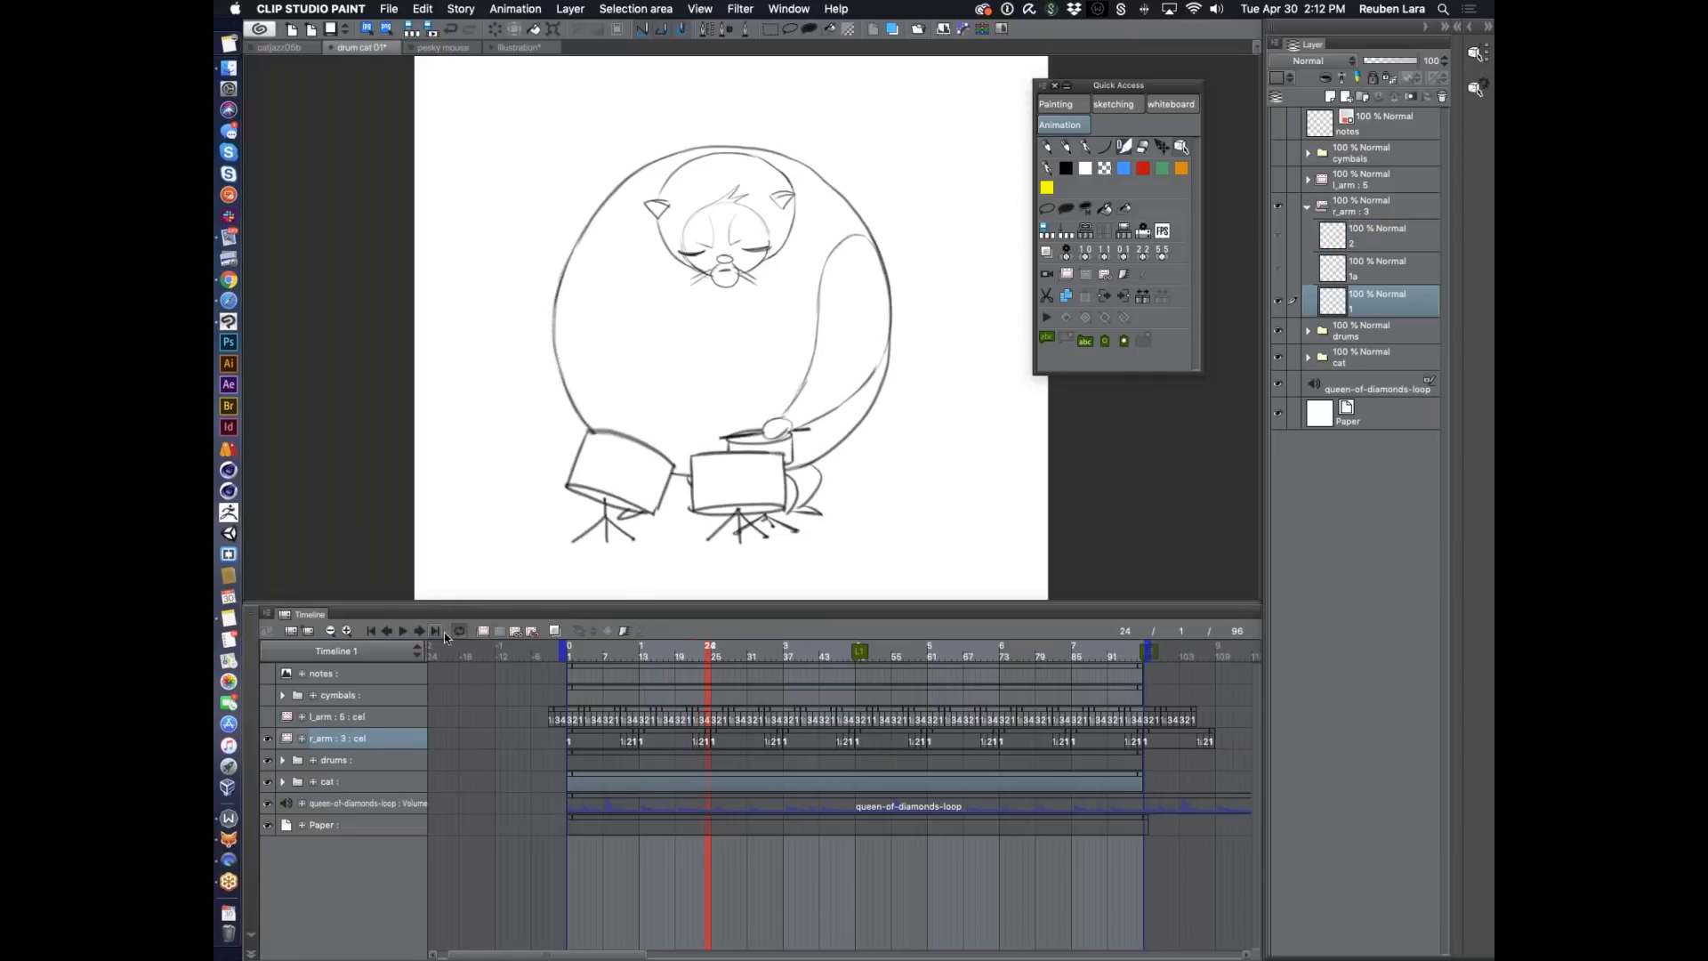
Zoom in the timeline to compare the r_arm cels at frames 23 and 22, and toggle the arm track's visibility.
click(347, 630)
click(347, 631)
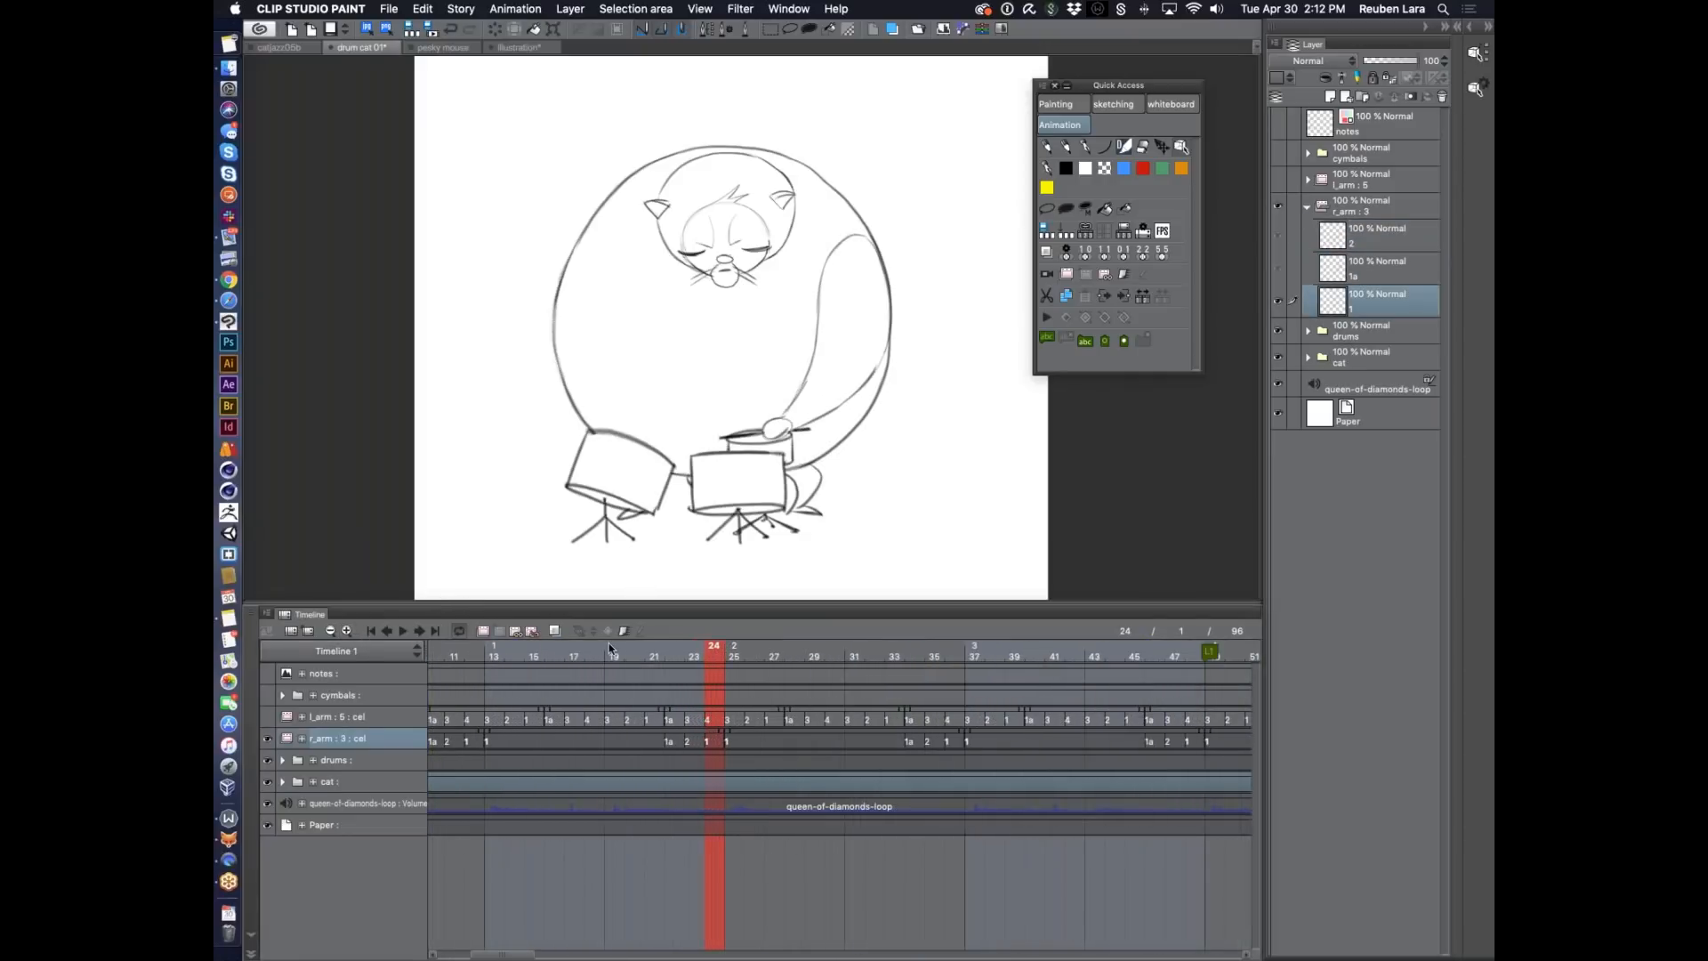
click(1376, 238)
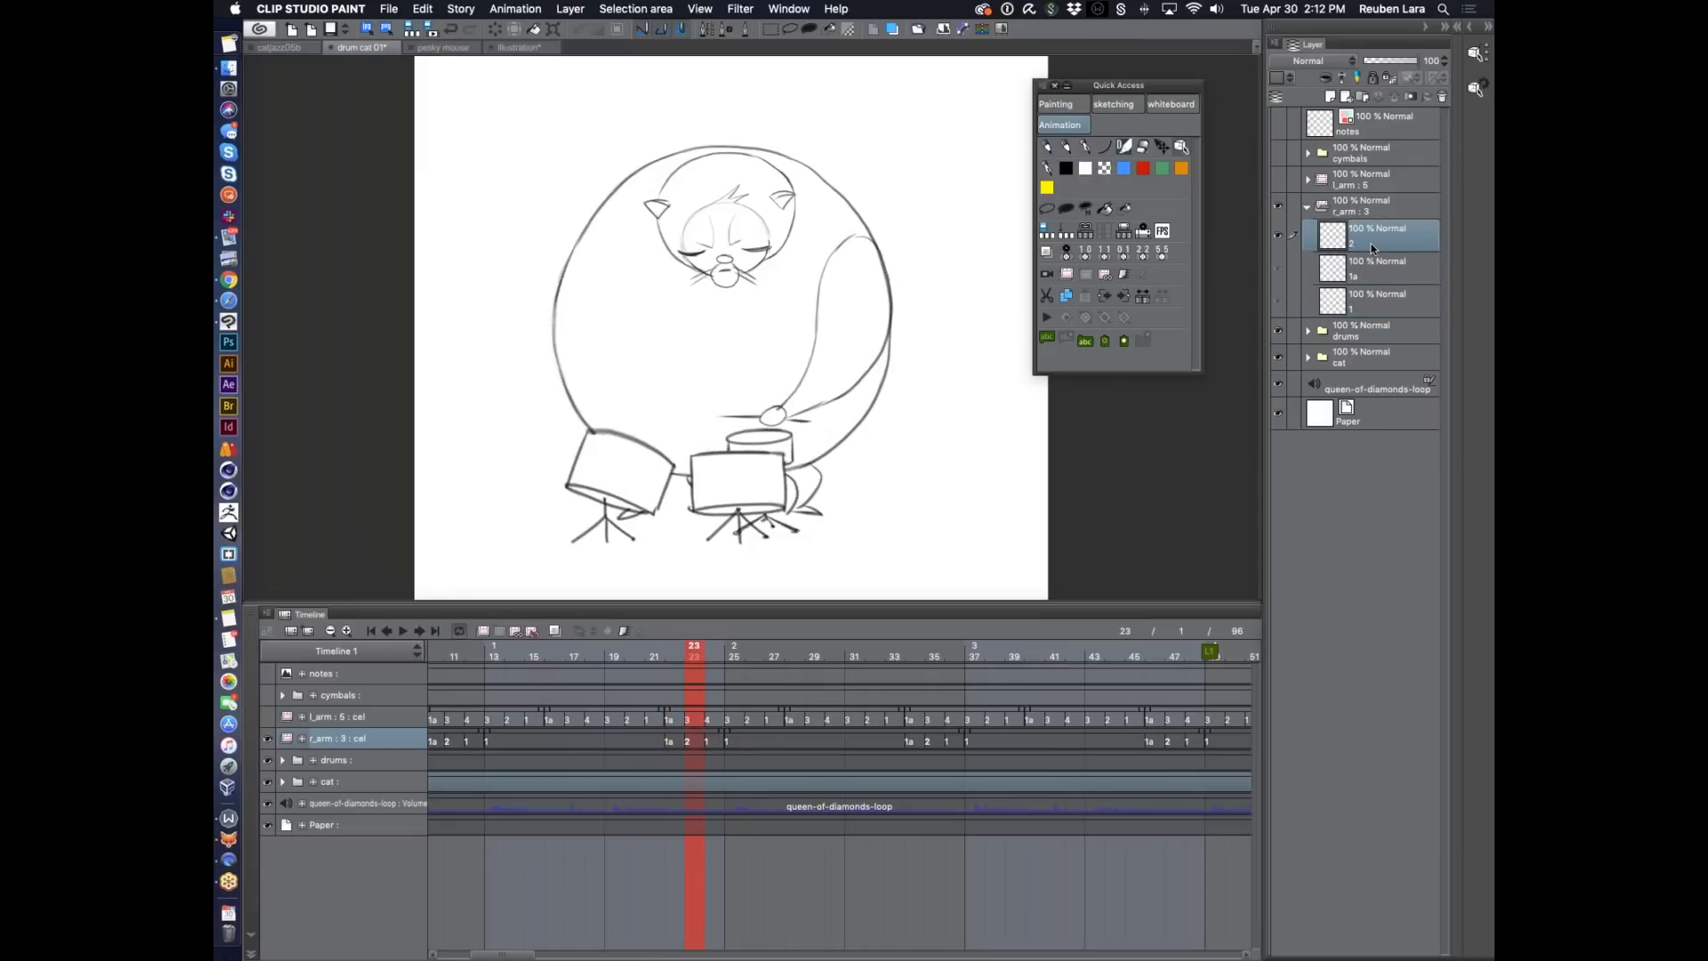
click(674, 657)
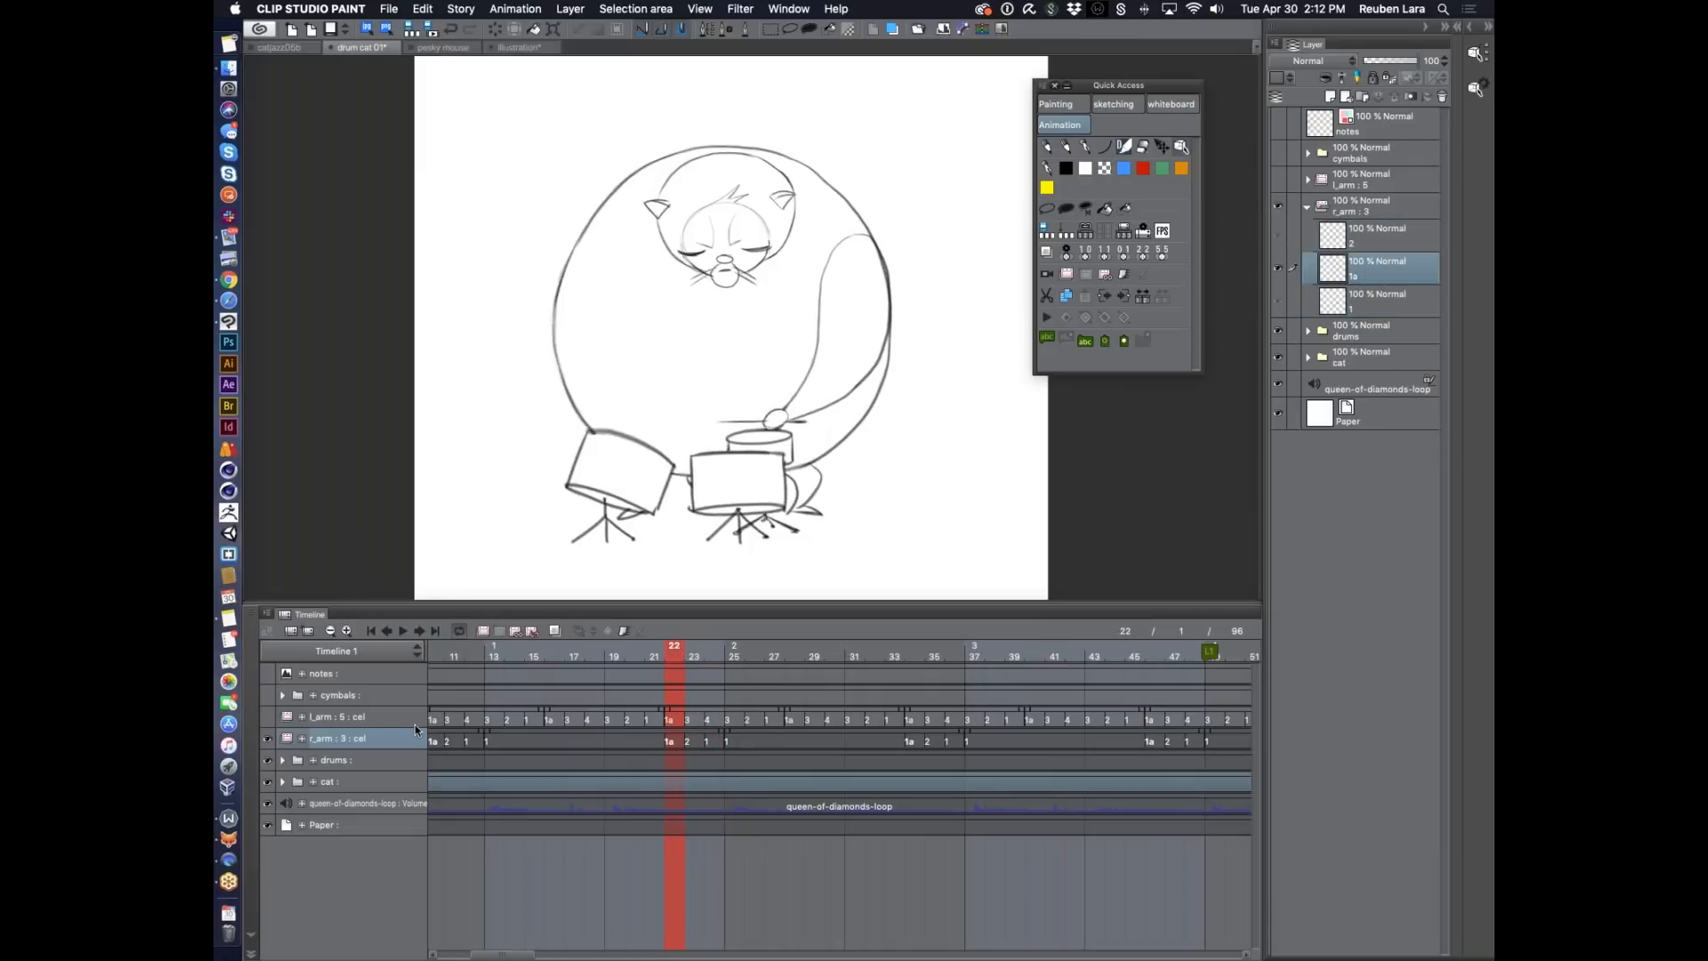
click(267, 739)
click(267, 740)
Return to the start of the zoomed-out timeline and check the r_arm cel at frame 4.
scroll(749, 760, left, 2)
scroll(758, 761, left, 2)
click(331, 631)
scroll(724, 764, left, 2)
click(580, 652)
click(495, 653)
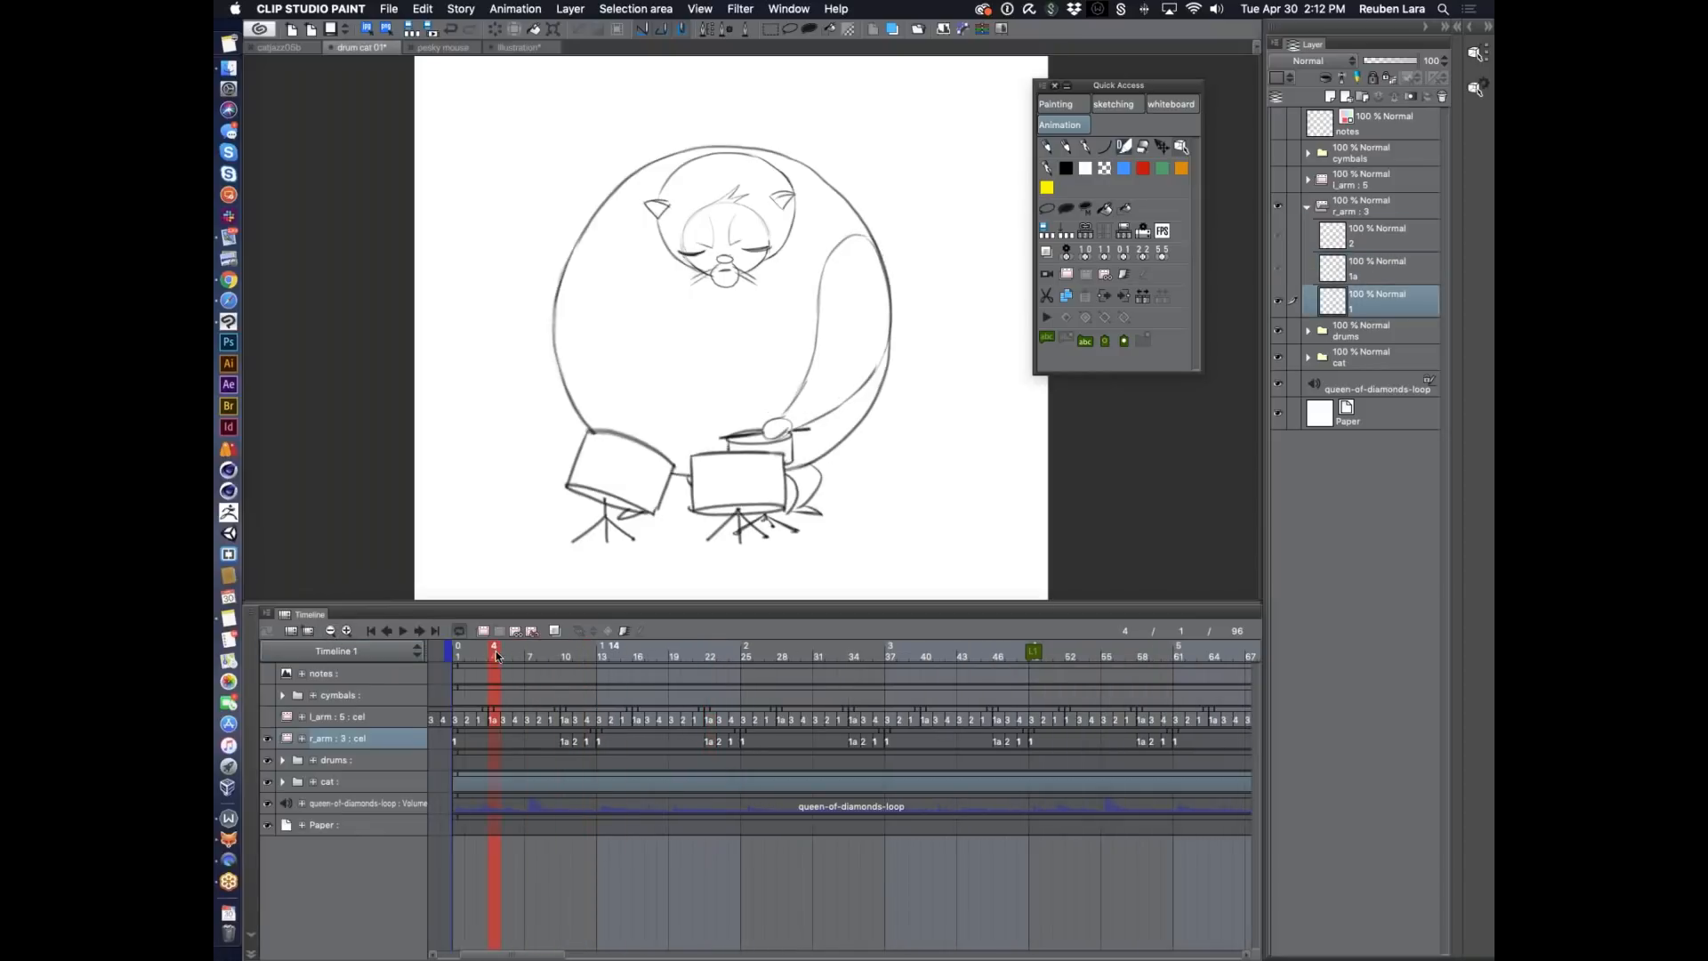
Select the repeated r_arm clips along the timeline one after another, and play the animation through them.
click(512, 730)
click(626, 731)
click(767, 732)
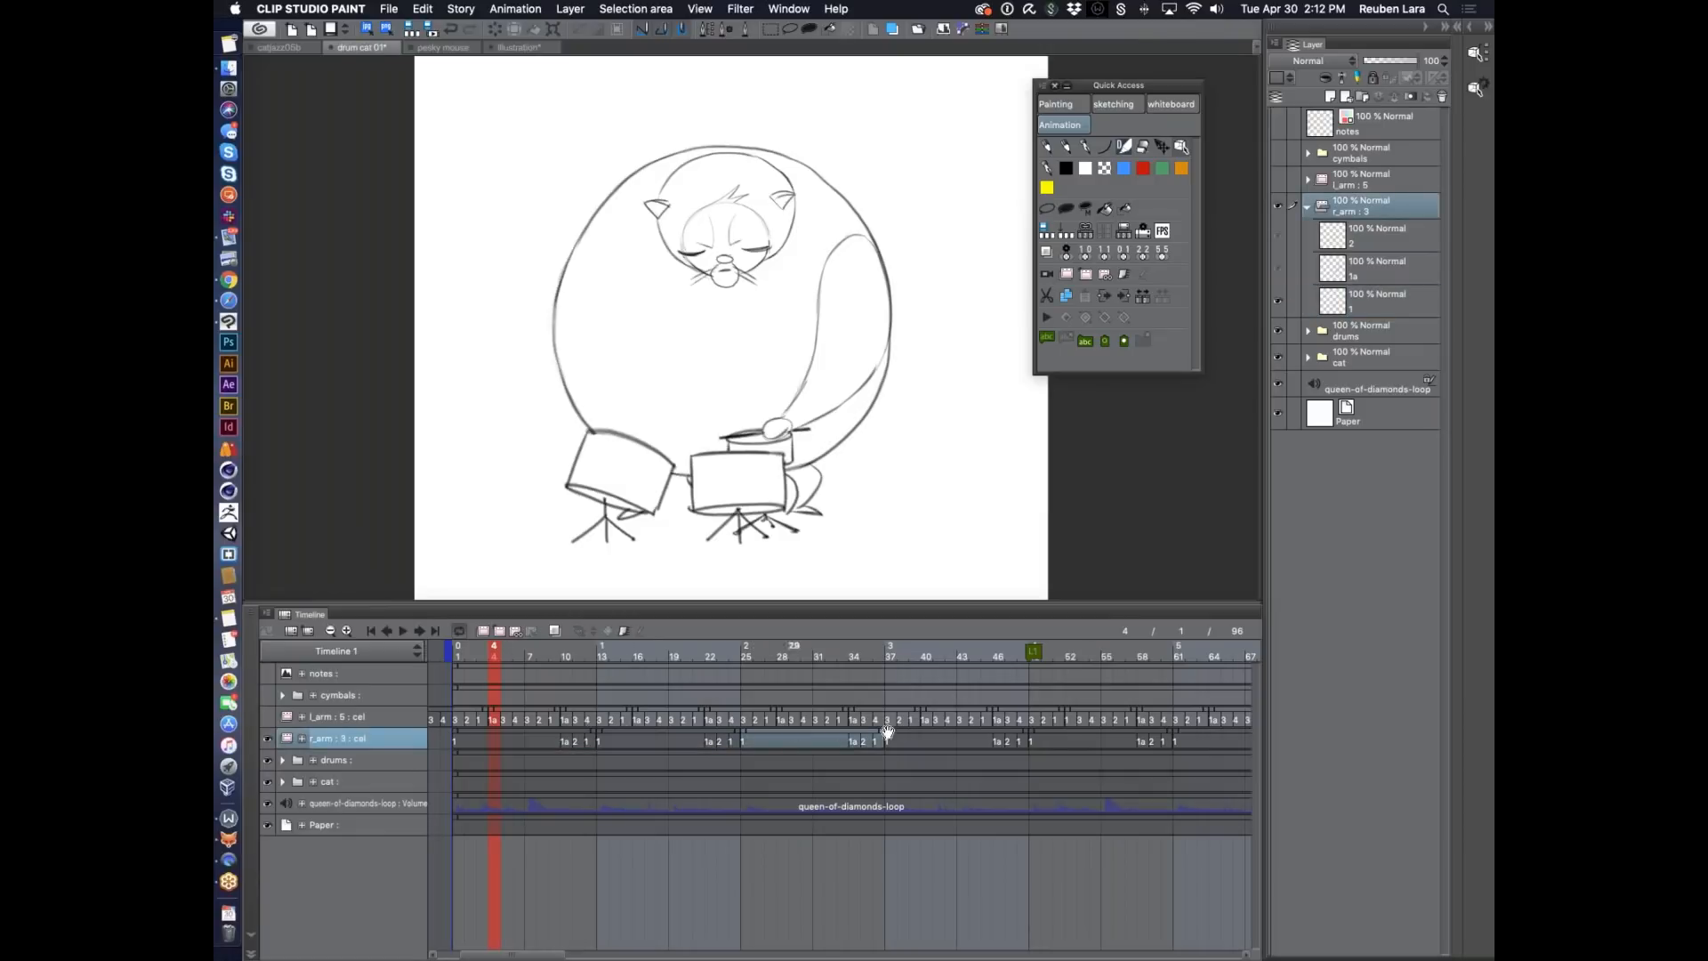
click(932, 733)
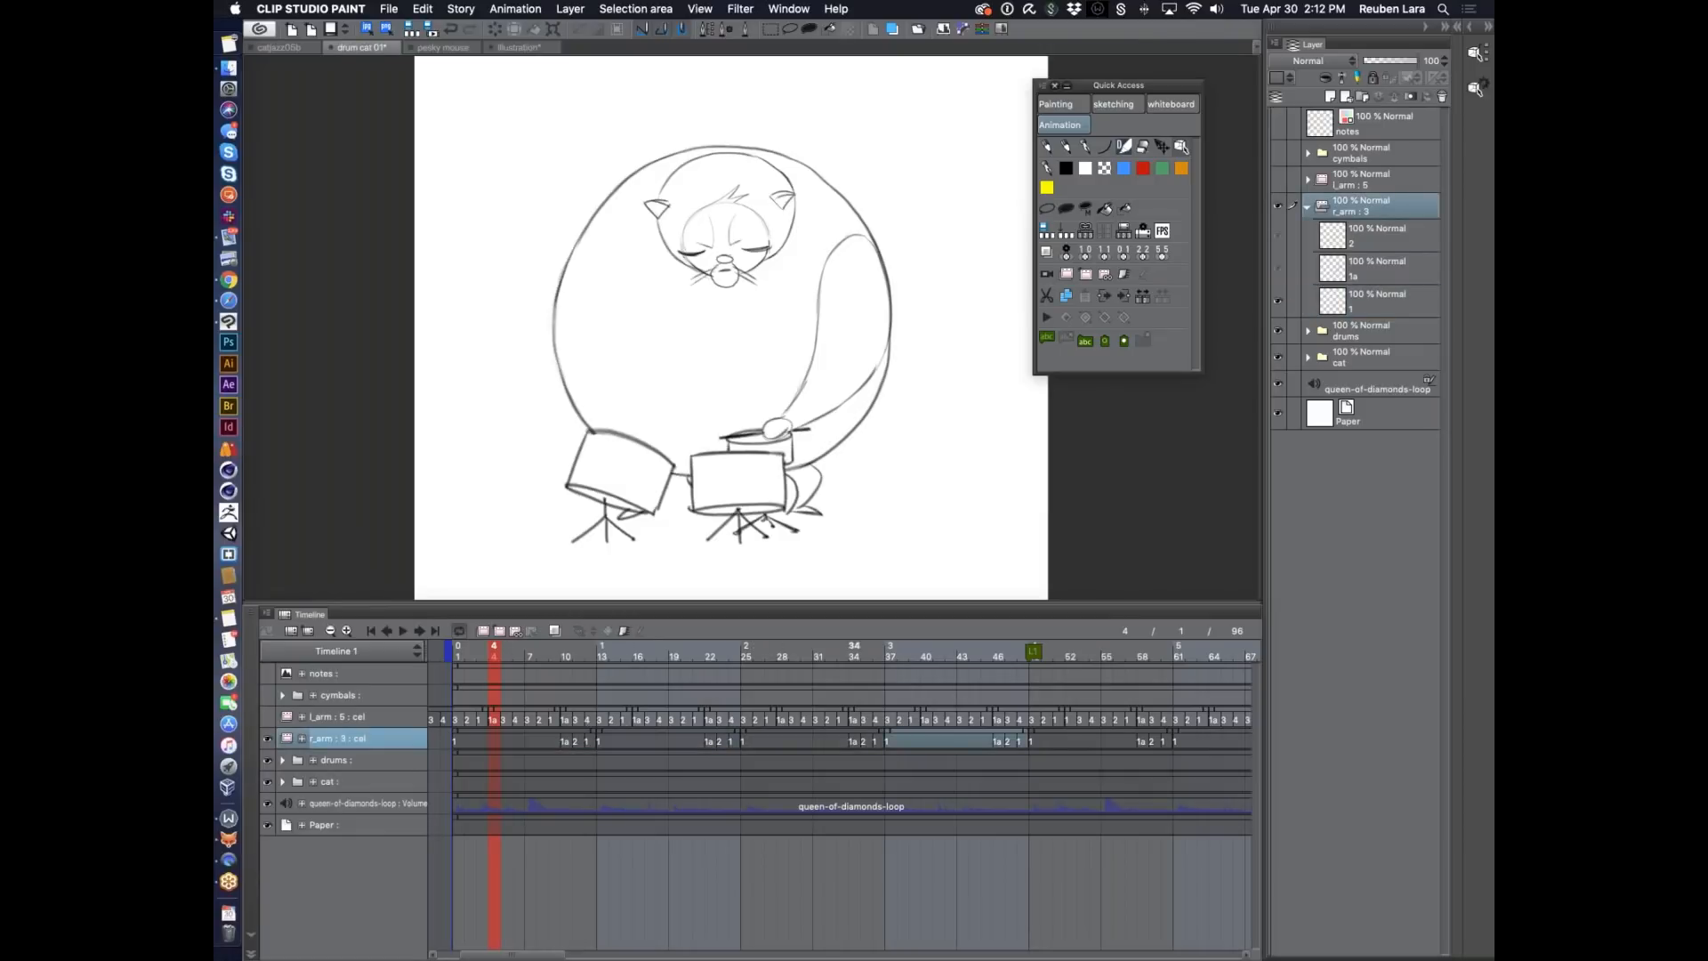
click(398, 630)
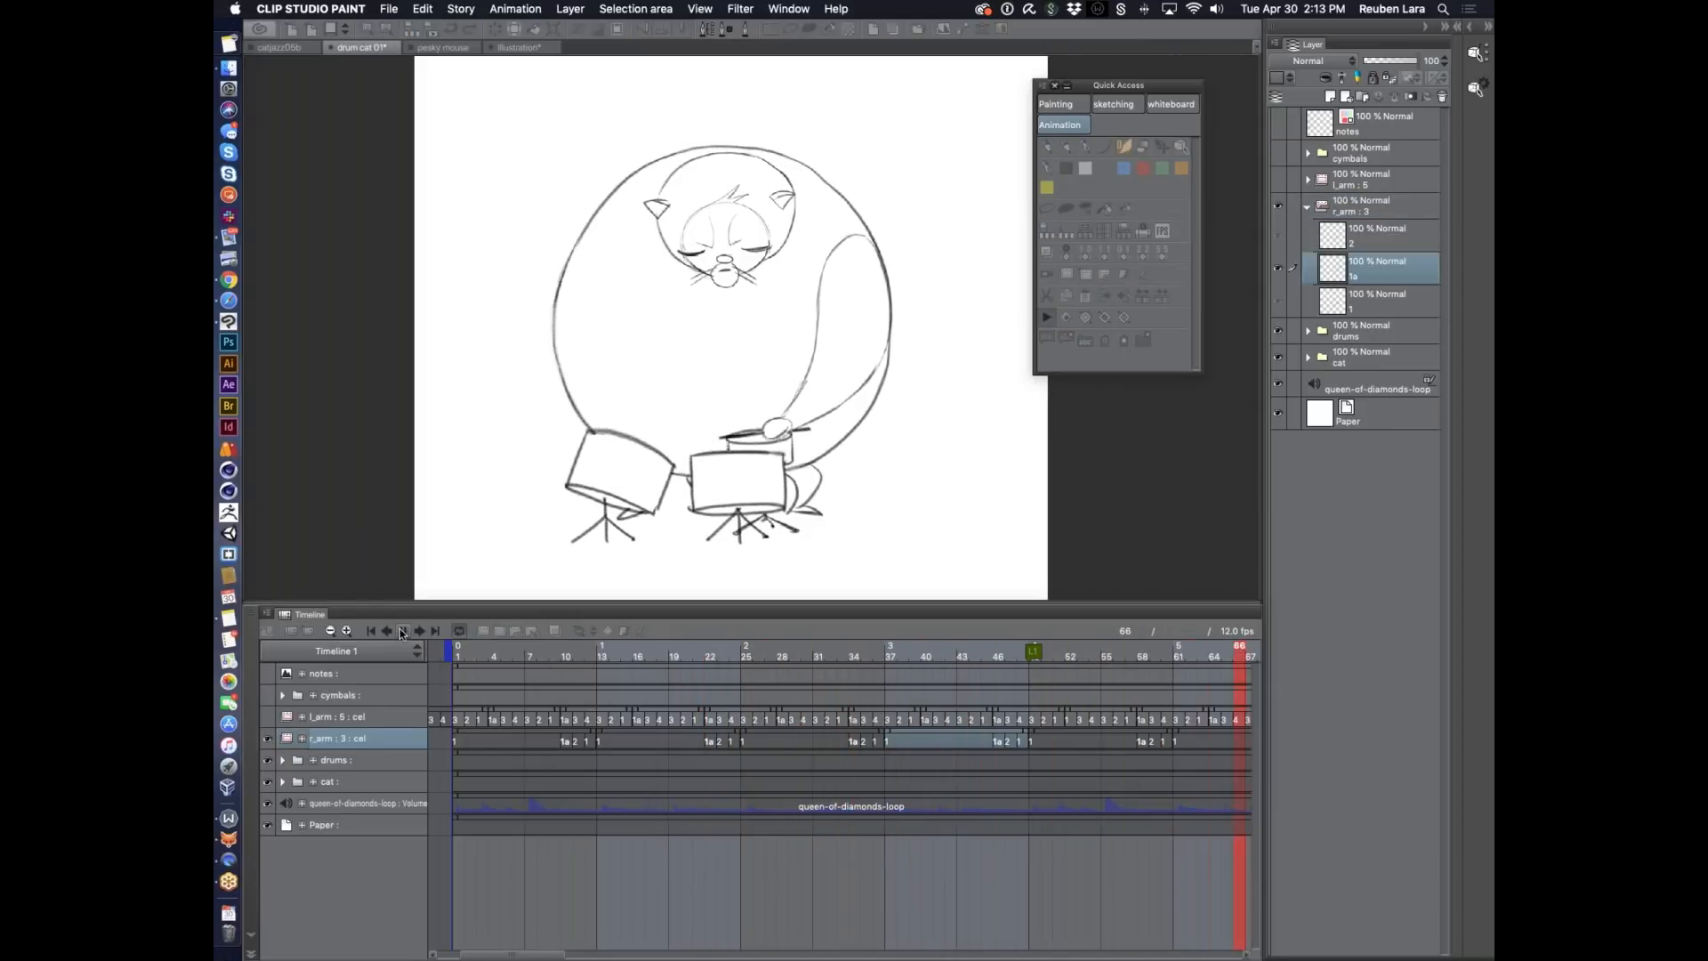
click(400, 631)
Delete all the repeated r_arm clips after the first one on the timeline.
scroll(589, 715, left, 3)
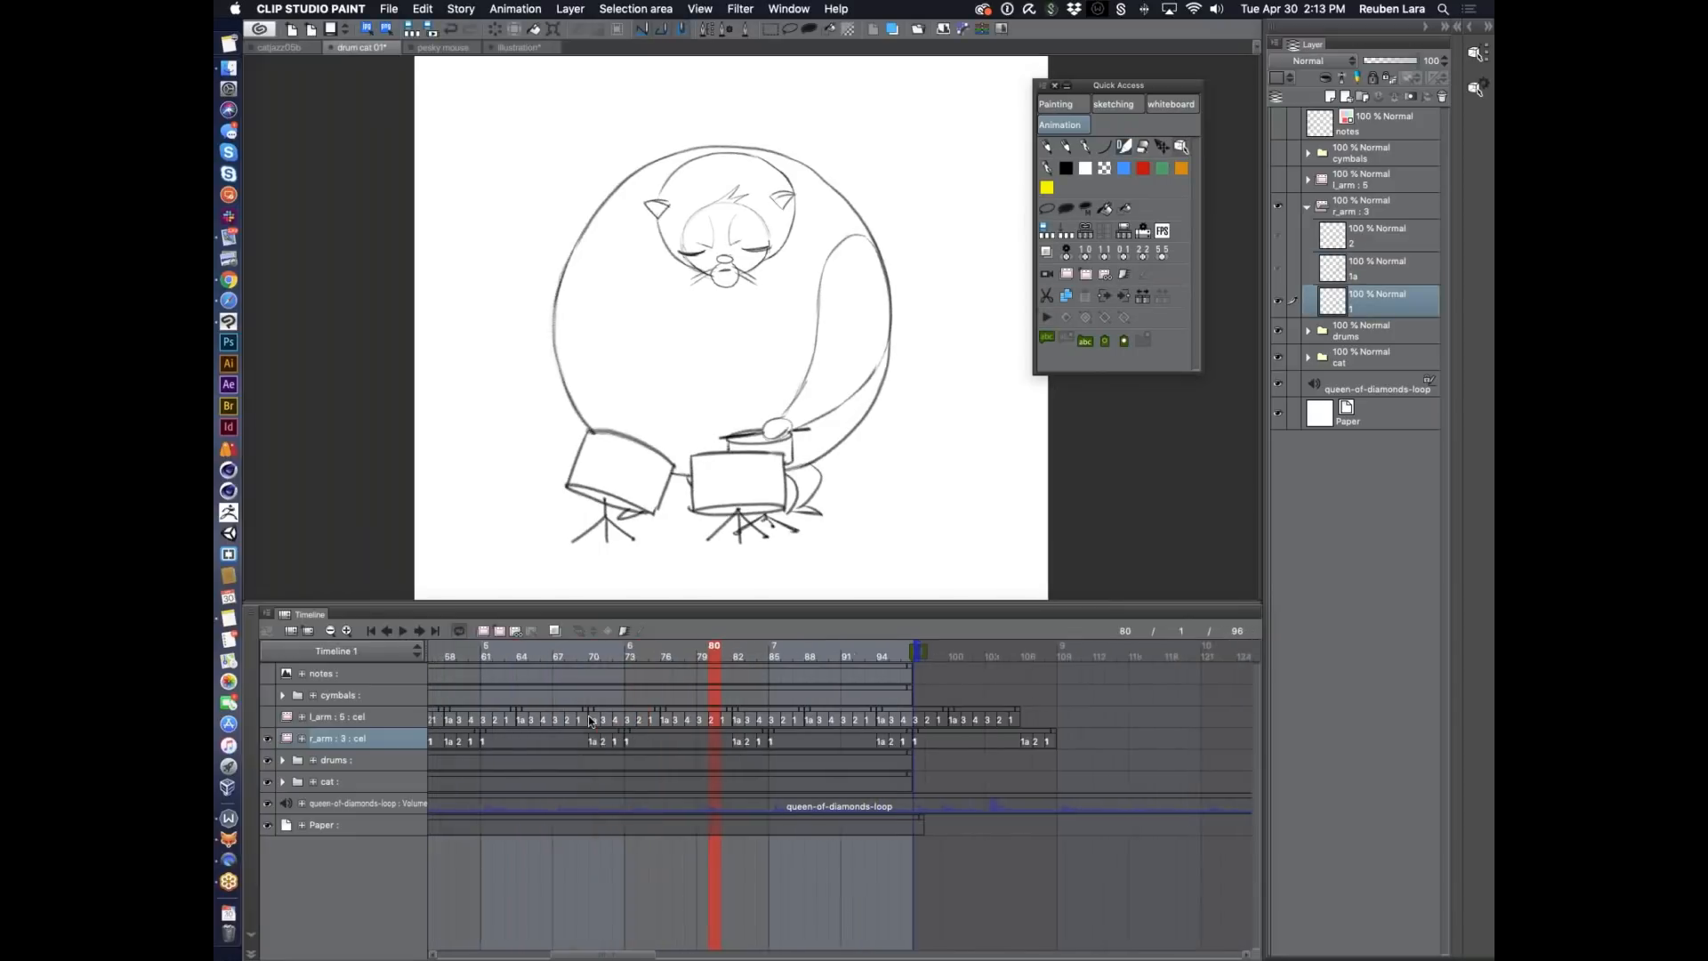
scroll(589, 715, left, 10)
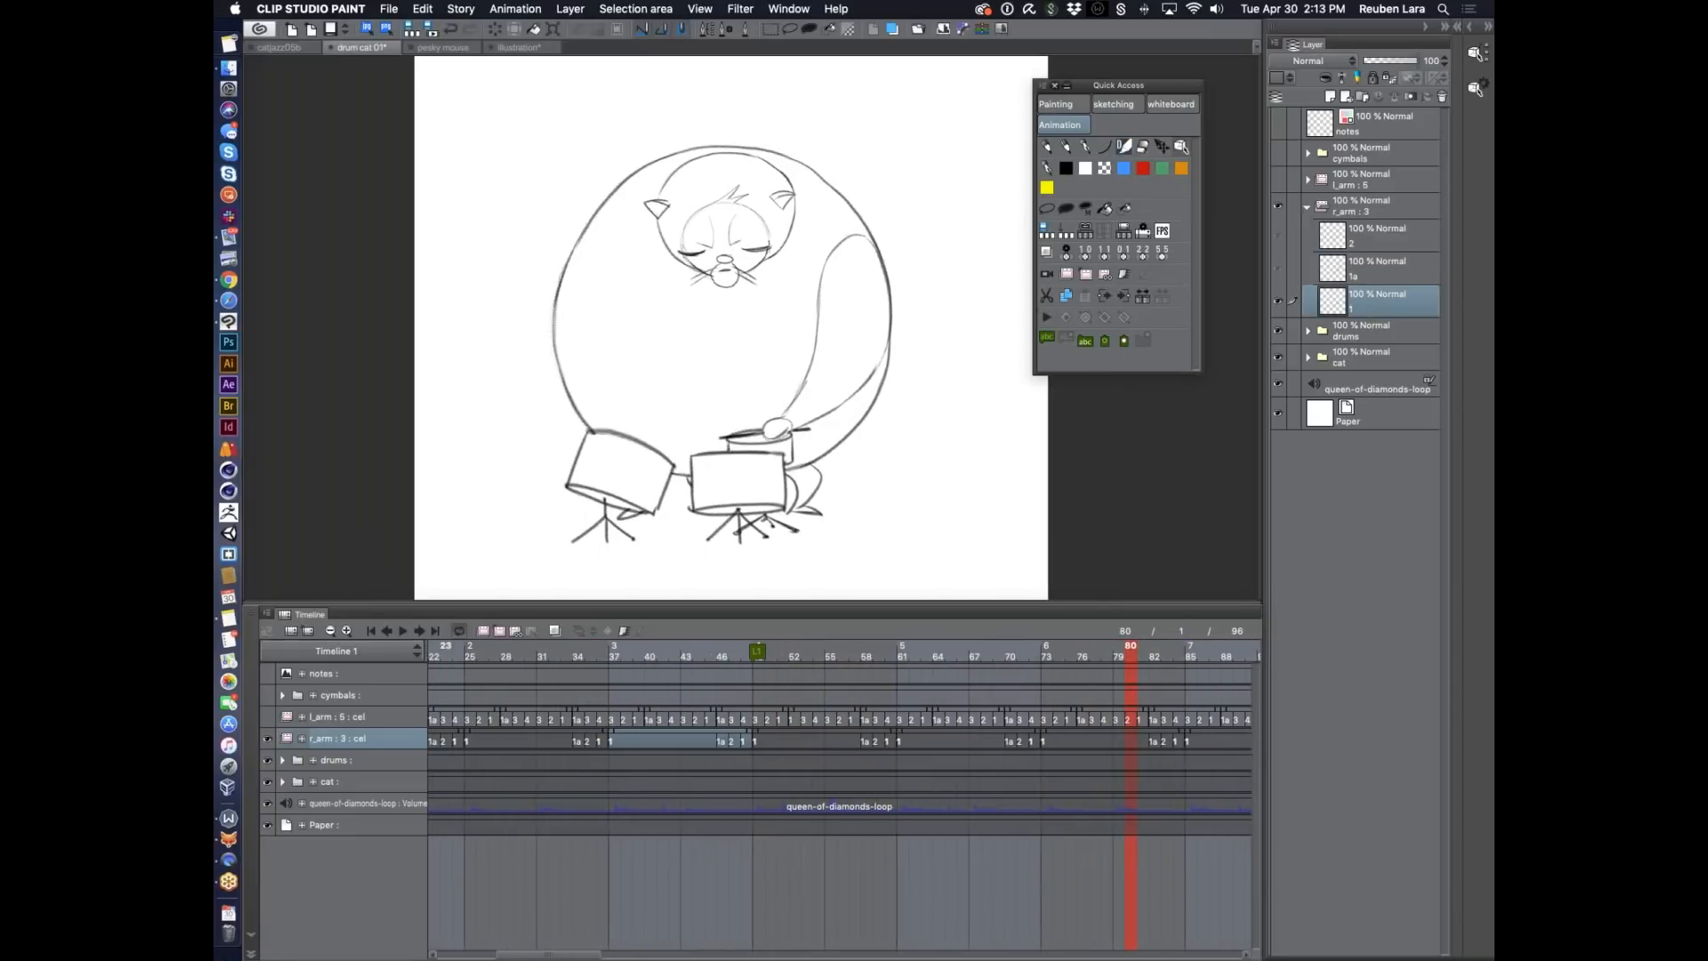
scroll(638, 740, left, 5)
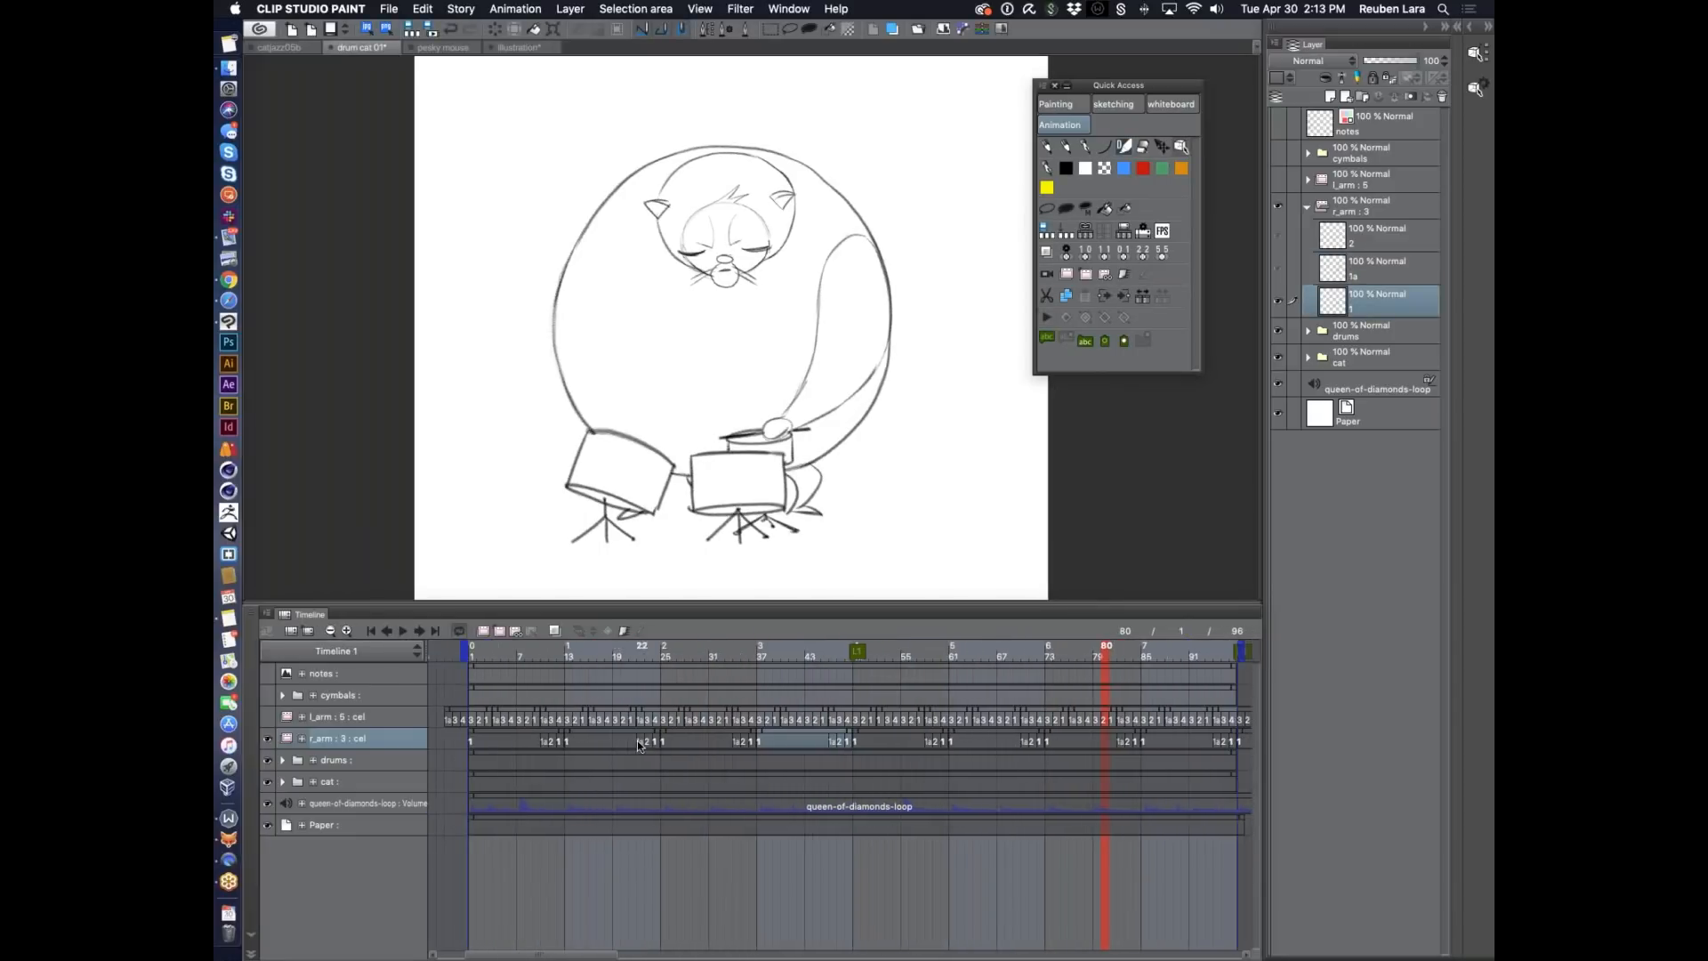
scroll(638, 740, right, 1)
click(330, 631)
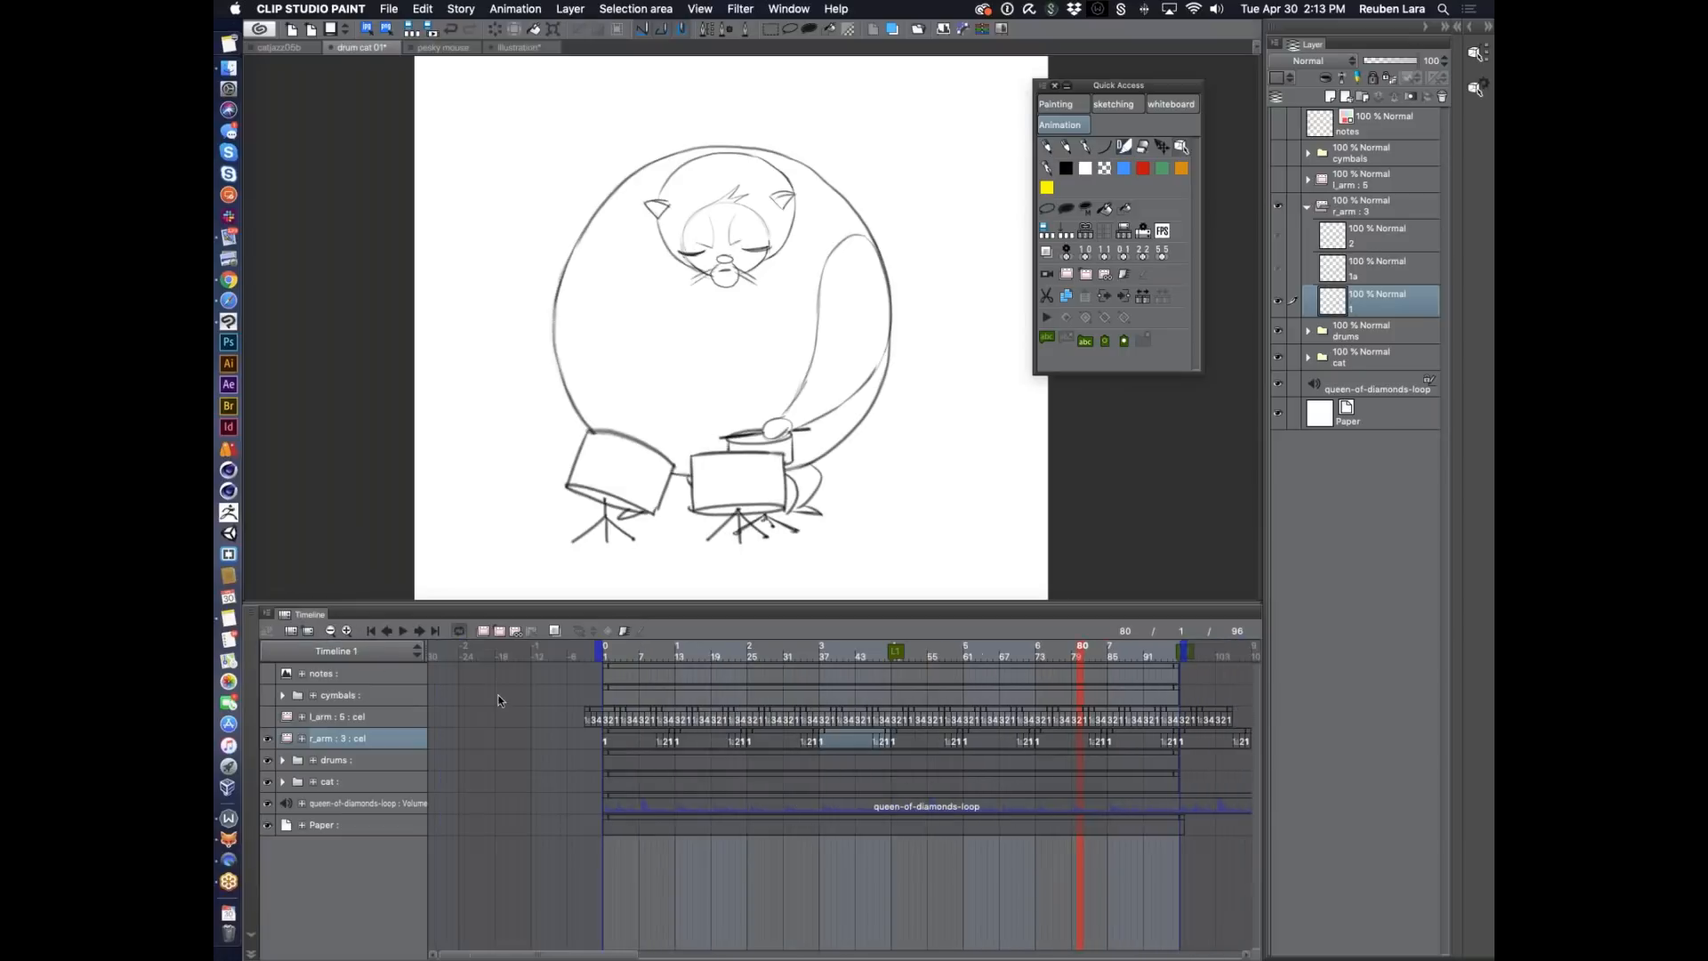
scroll(575, 706, right, 2)
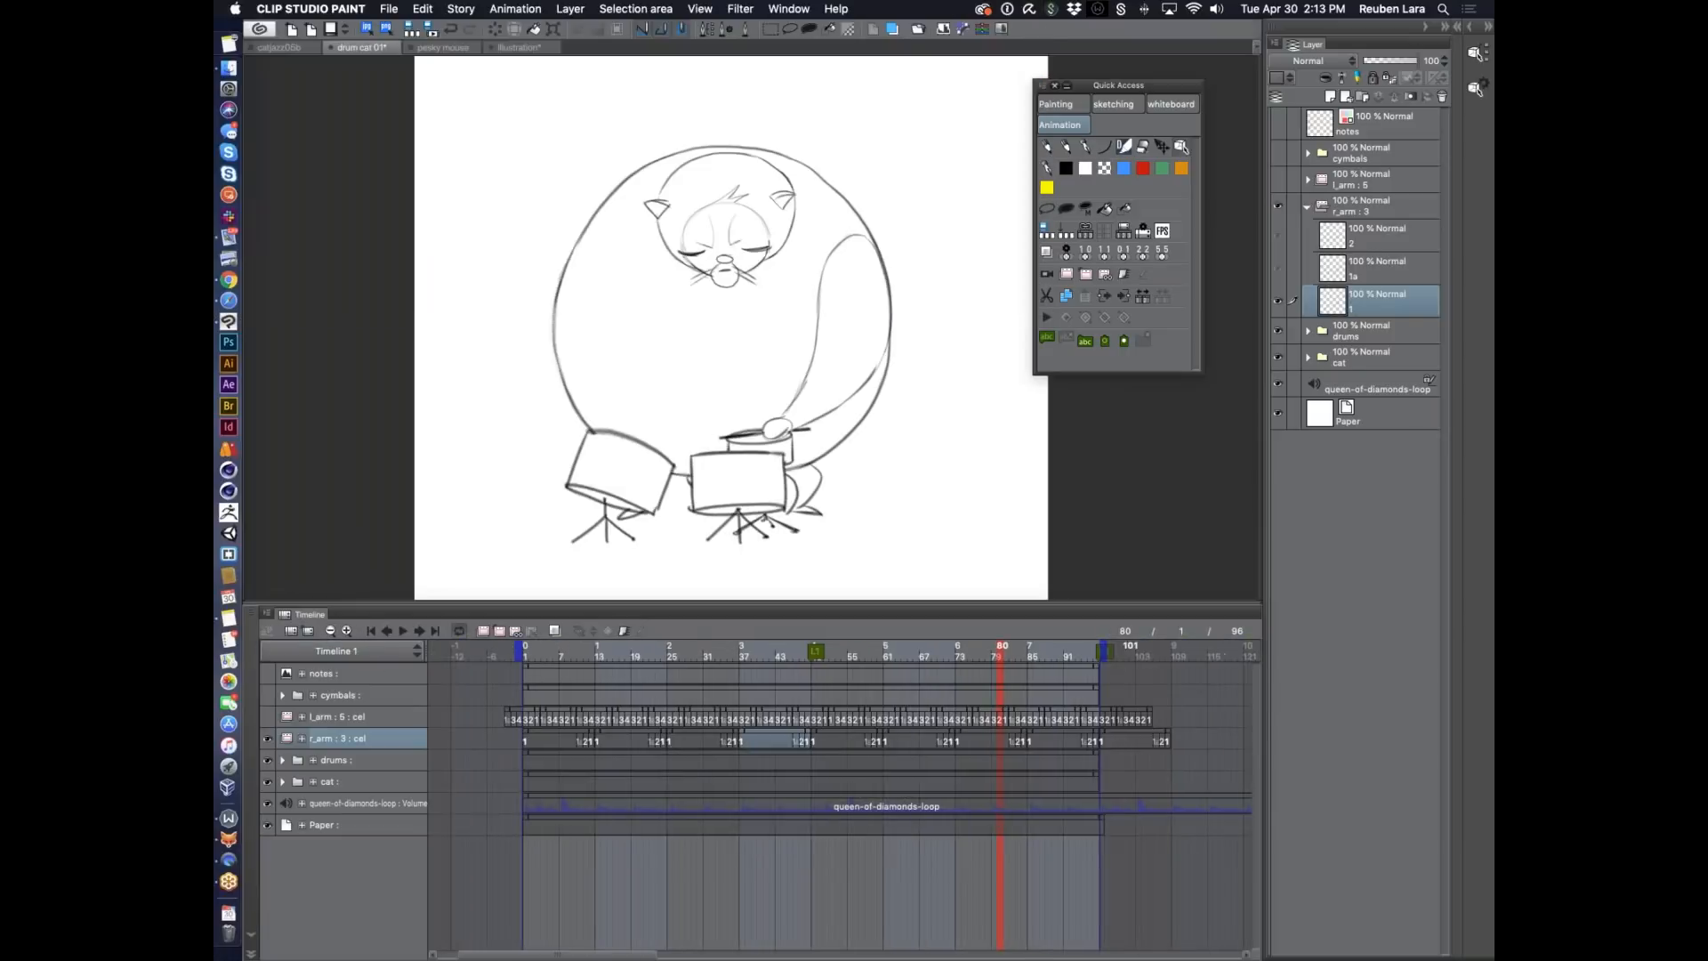
click(1123, 739)
drag(1061, 738, 630, 731)
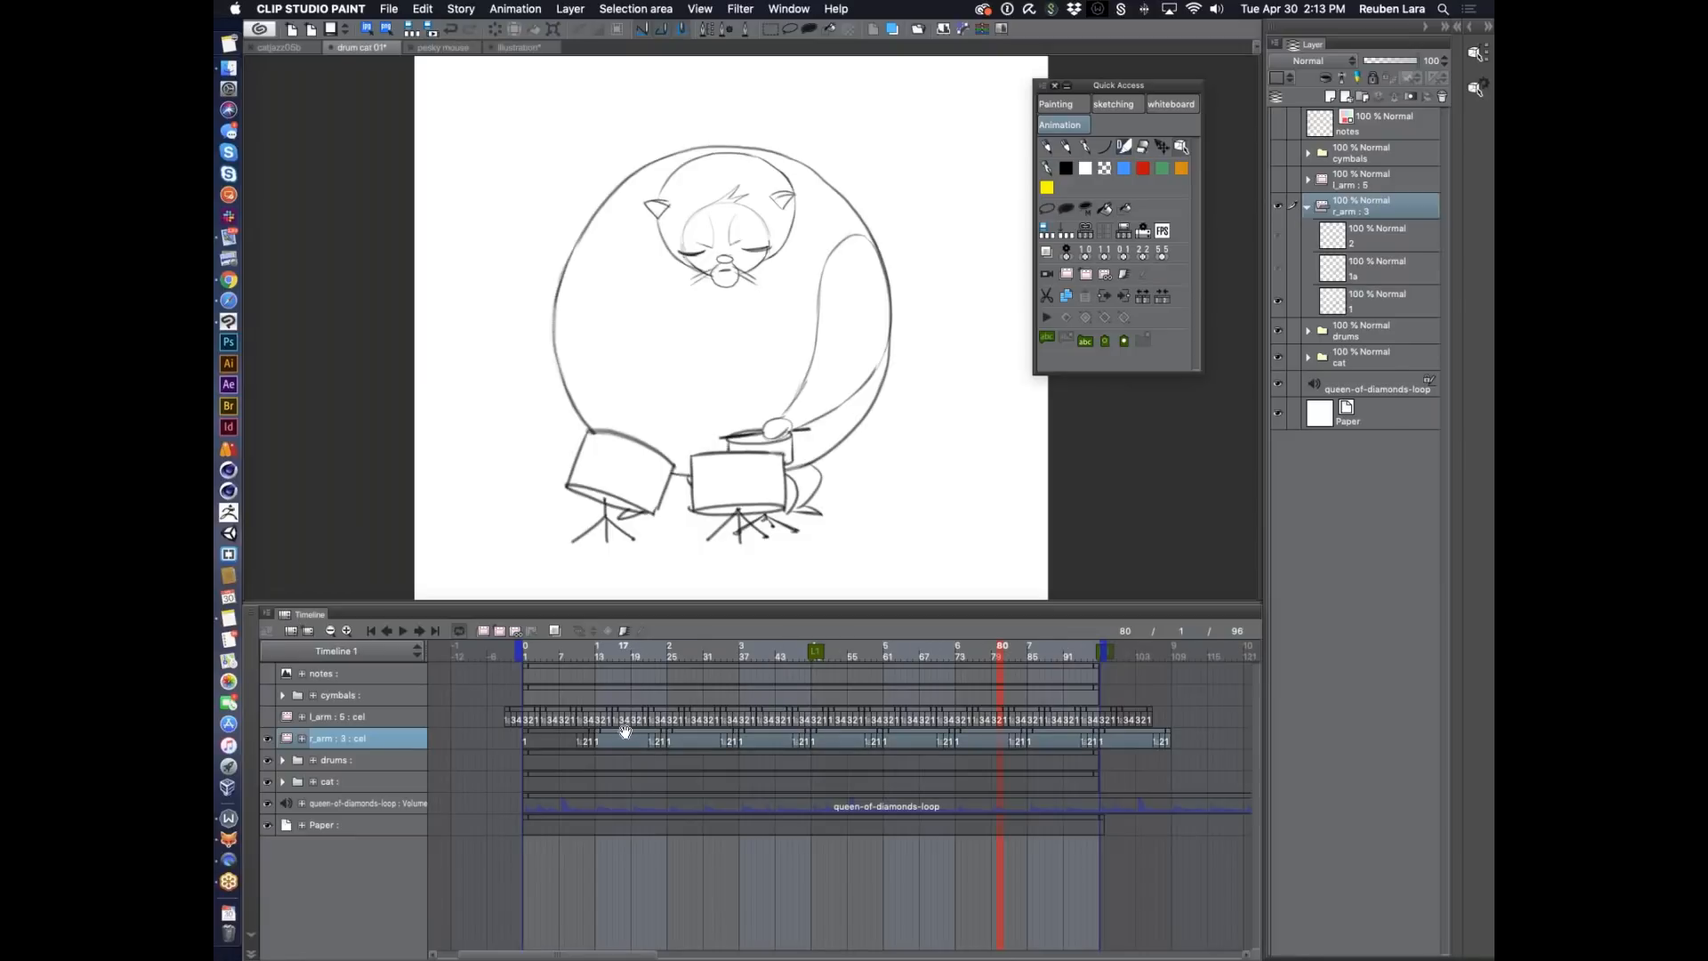
right_click(630, 737)
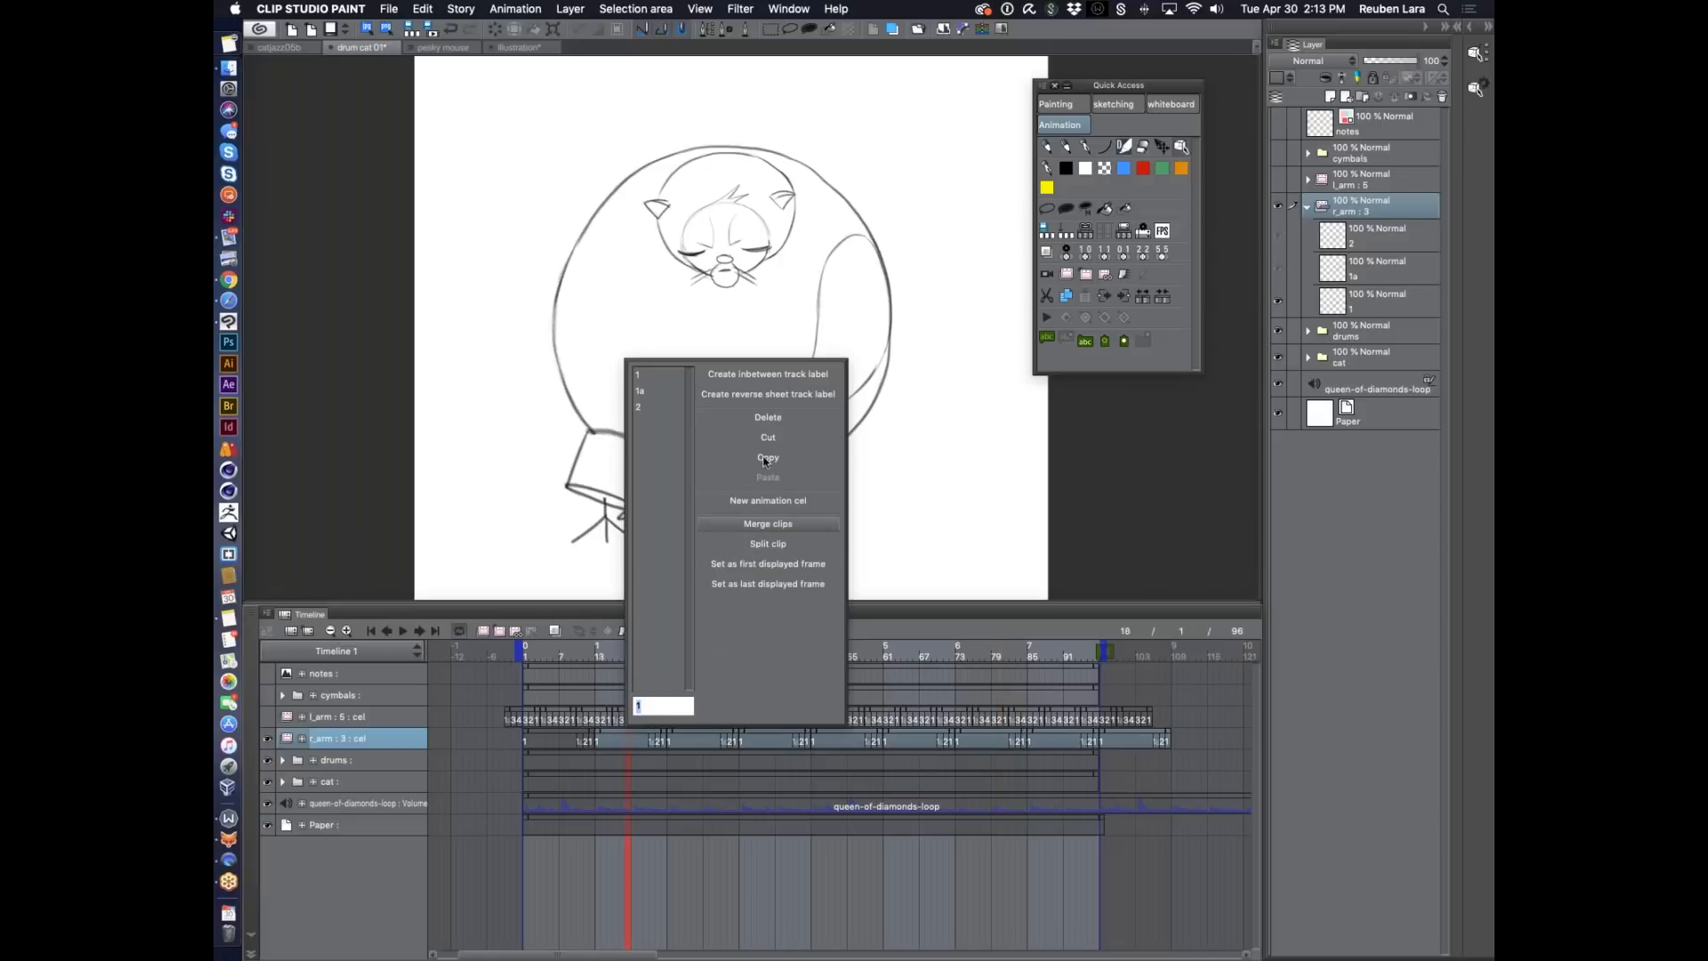
click(768, 417)
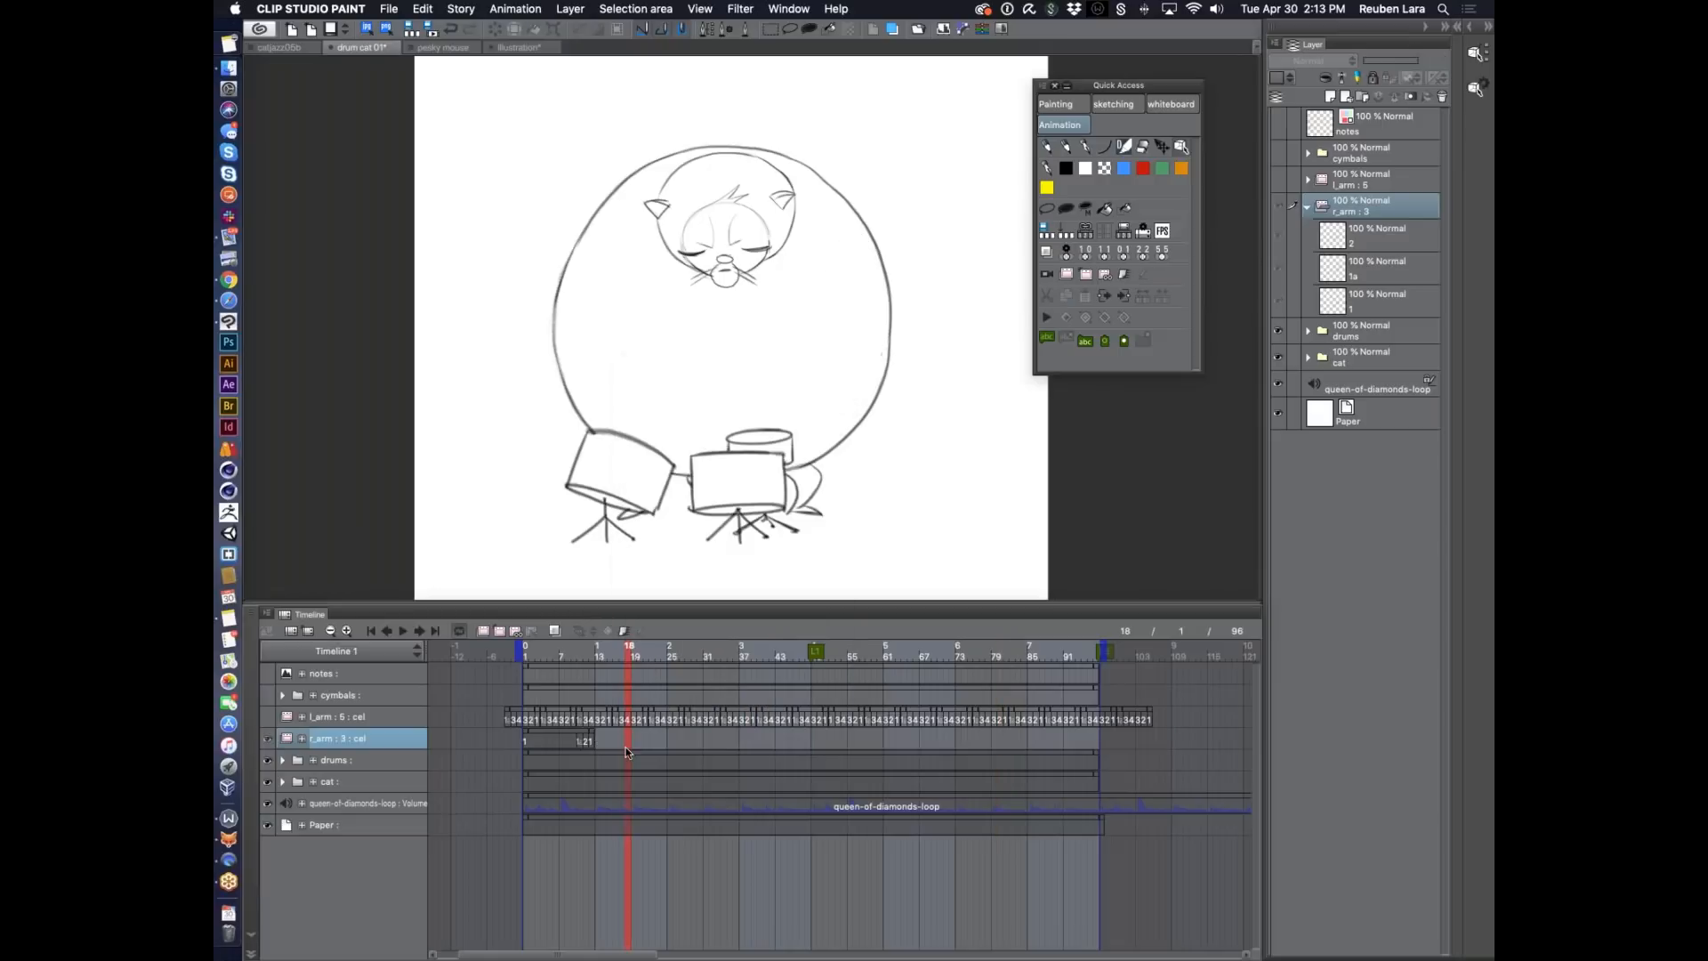
Copy the remaining r_arm clip and paste it directly after itself at frame 13.
drag(649, 658, 573, 649)
right_click(555, 733)
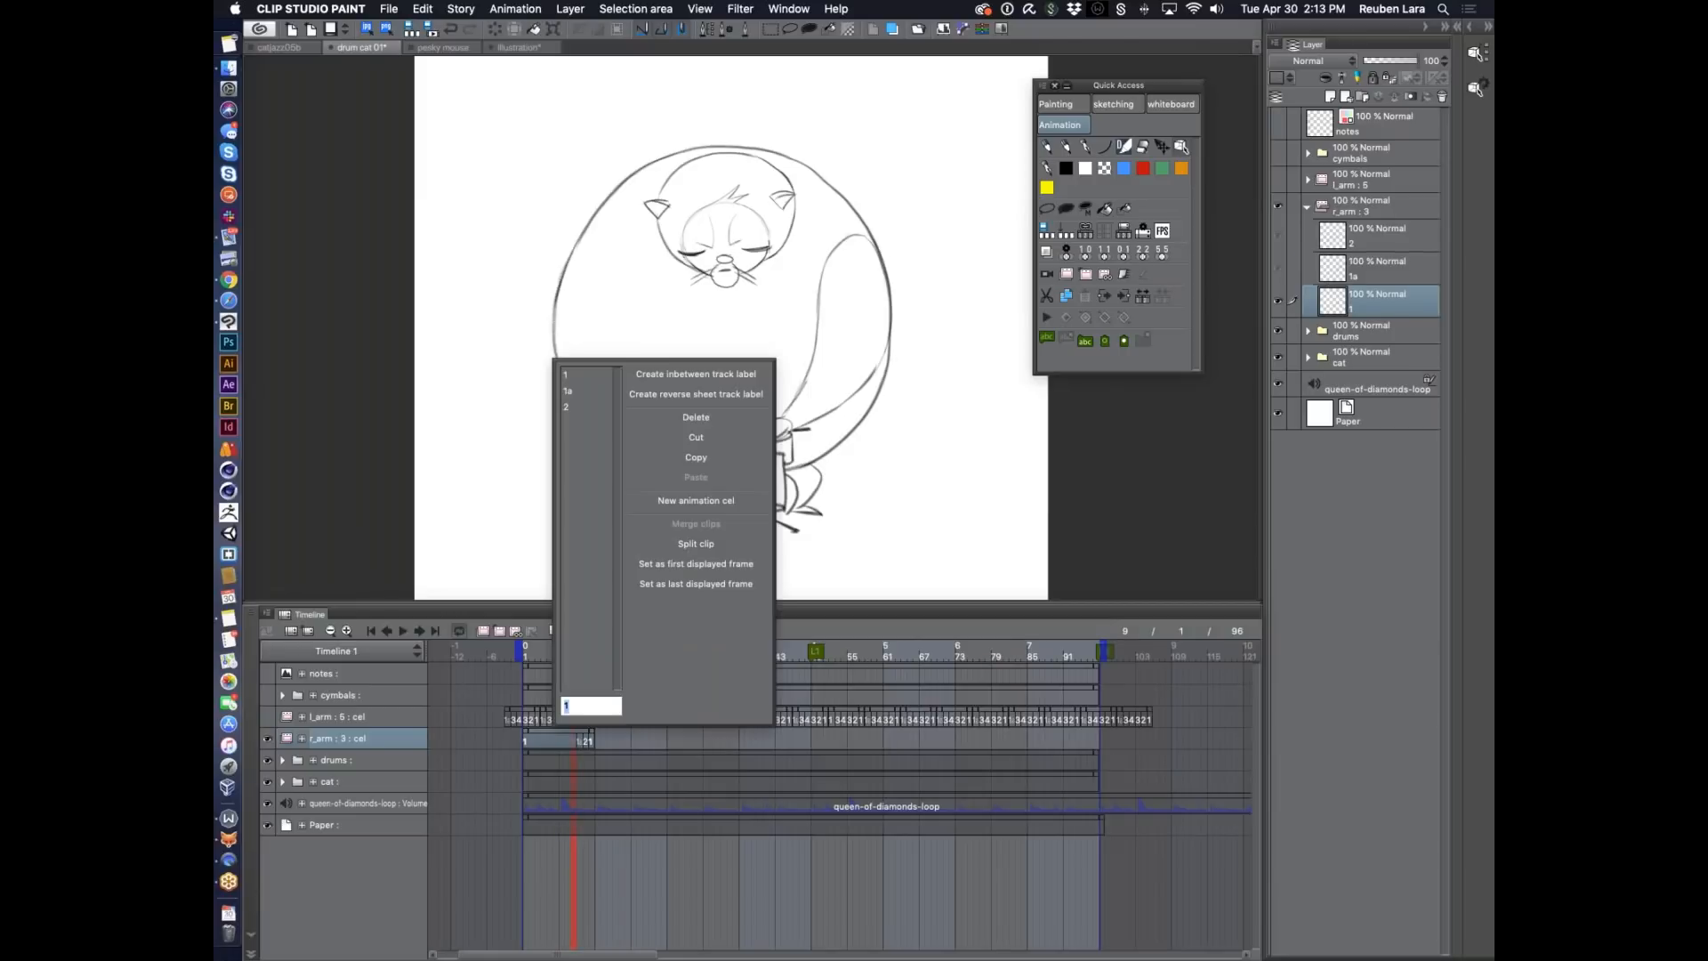
click(728, 456)
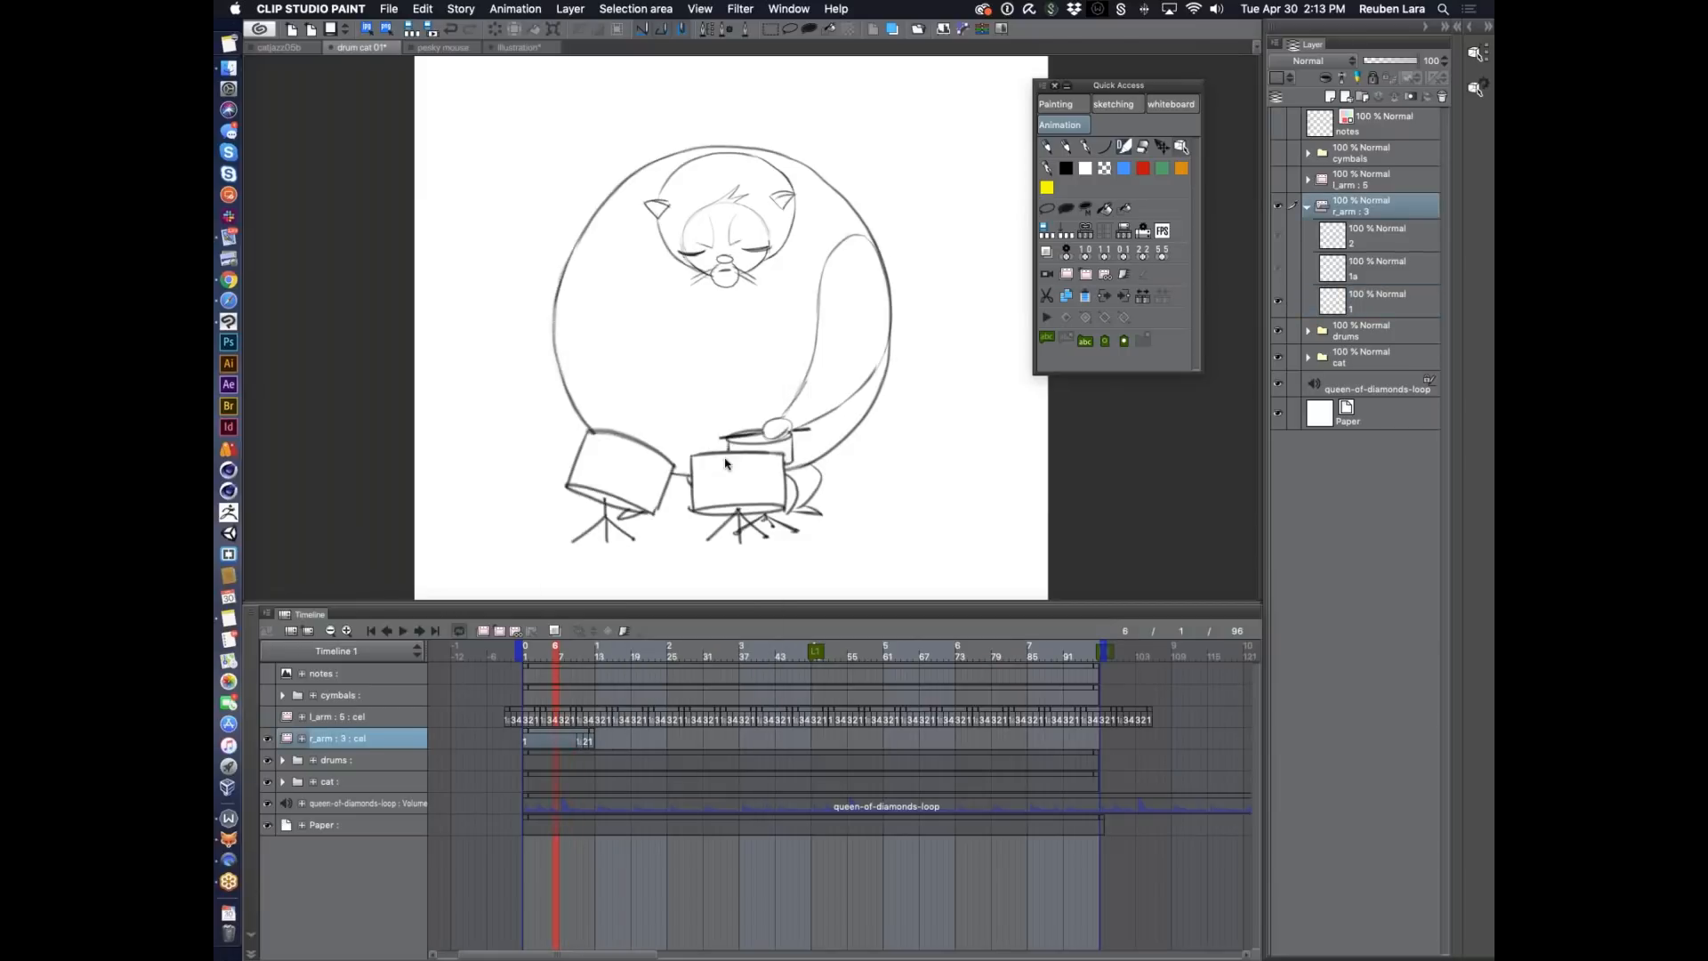
right_click(596, 733)
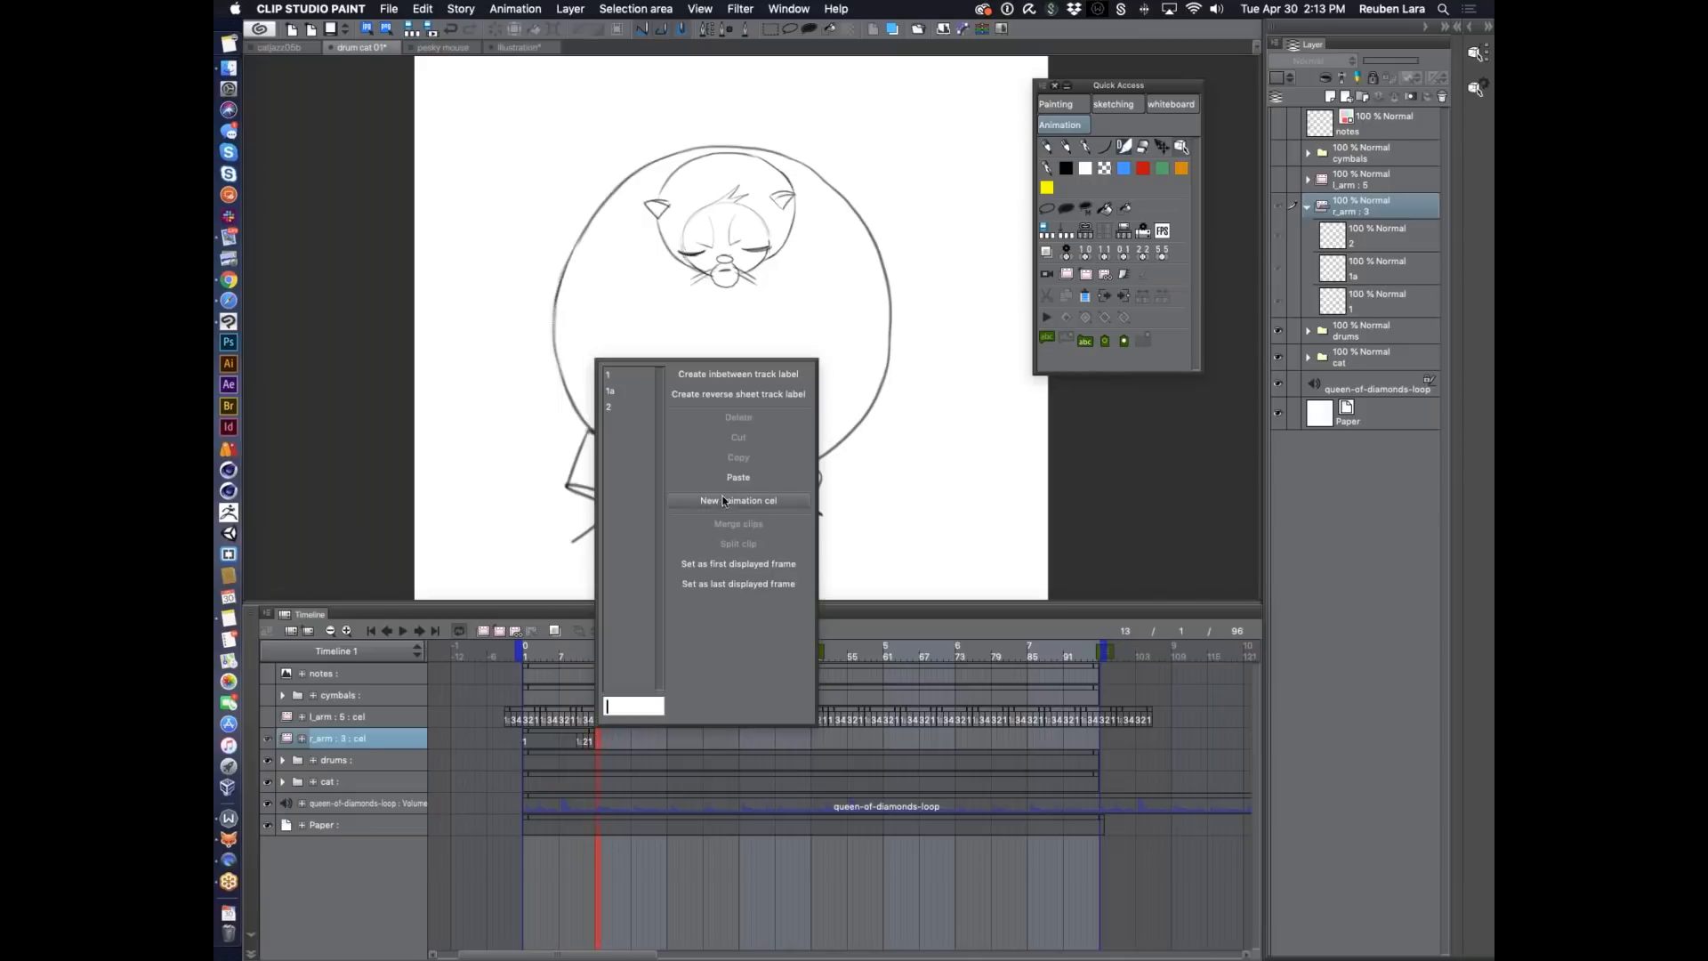
click(738, 502)
Copy the two r_arm clips and paste them at frame 25, and paste the resulting four clips directly after the last one.
click(579, 739)
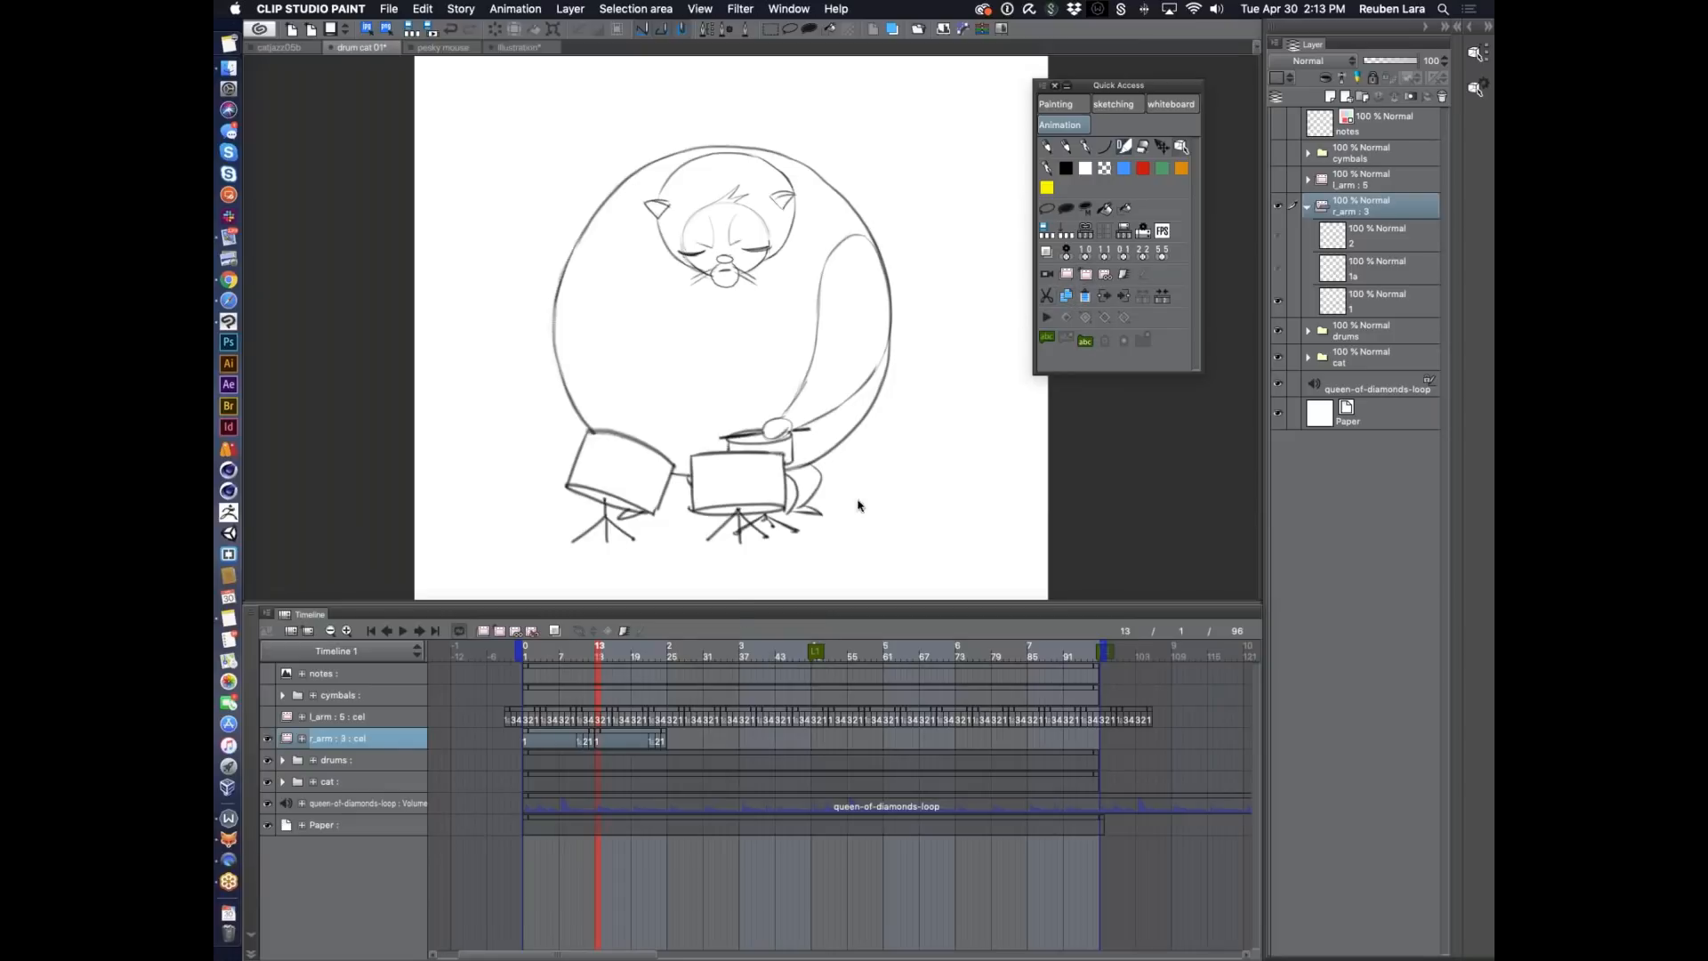
click(671, 740)
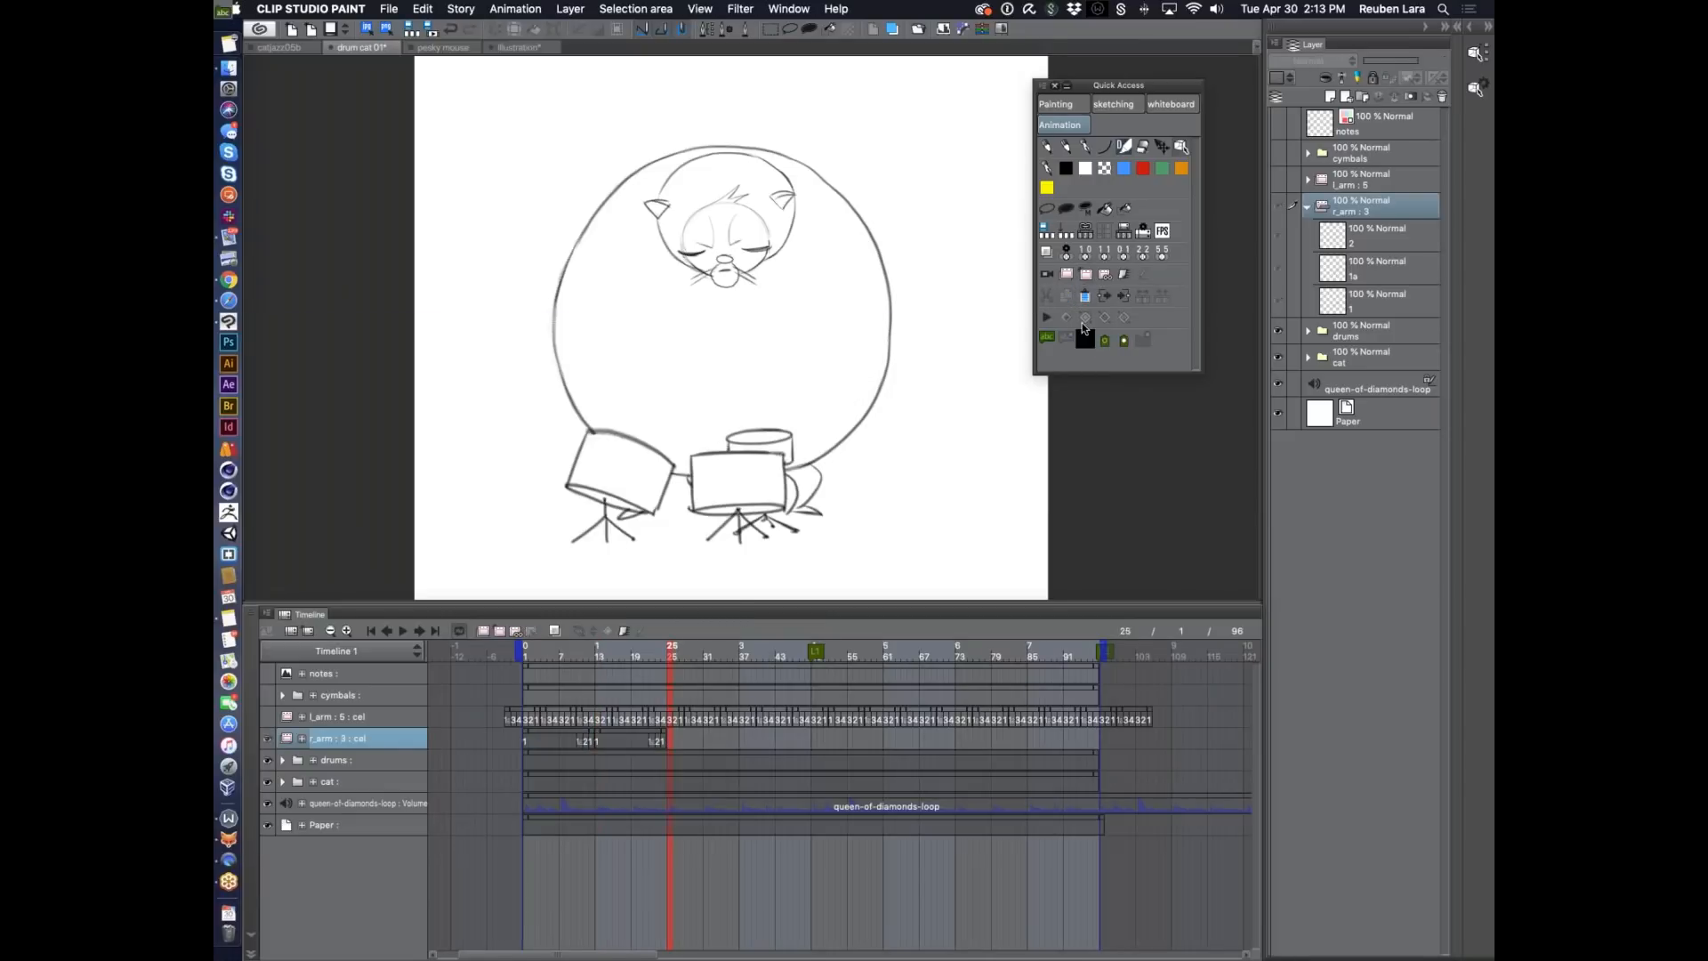
click(1085, 296)
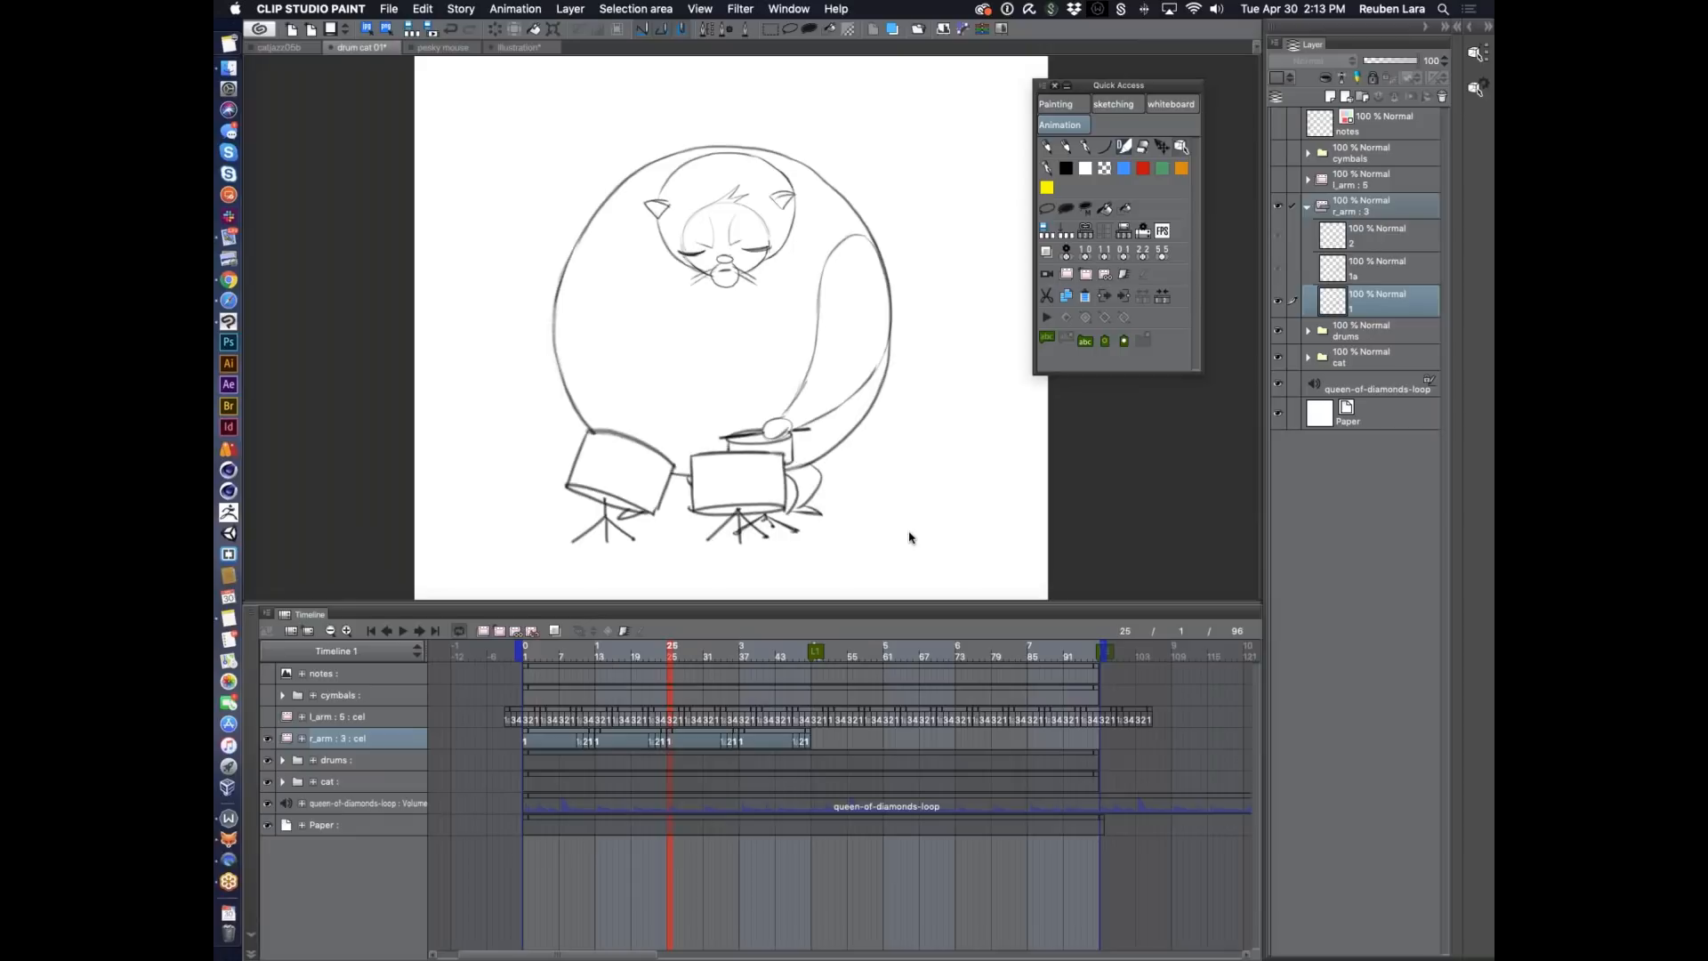
click(815, 733)
key(super+v)
Return to the start of the timeline and play the animation to check the pasted r_arm clips.
drag(629, 653, 530, 653)
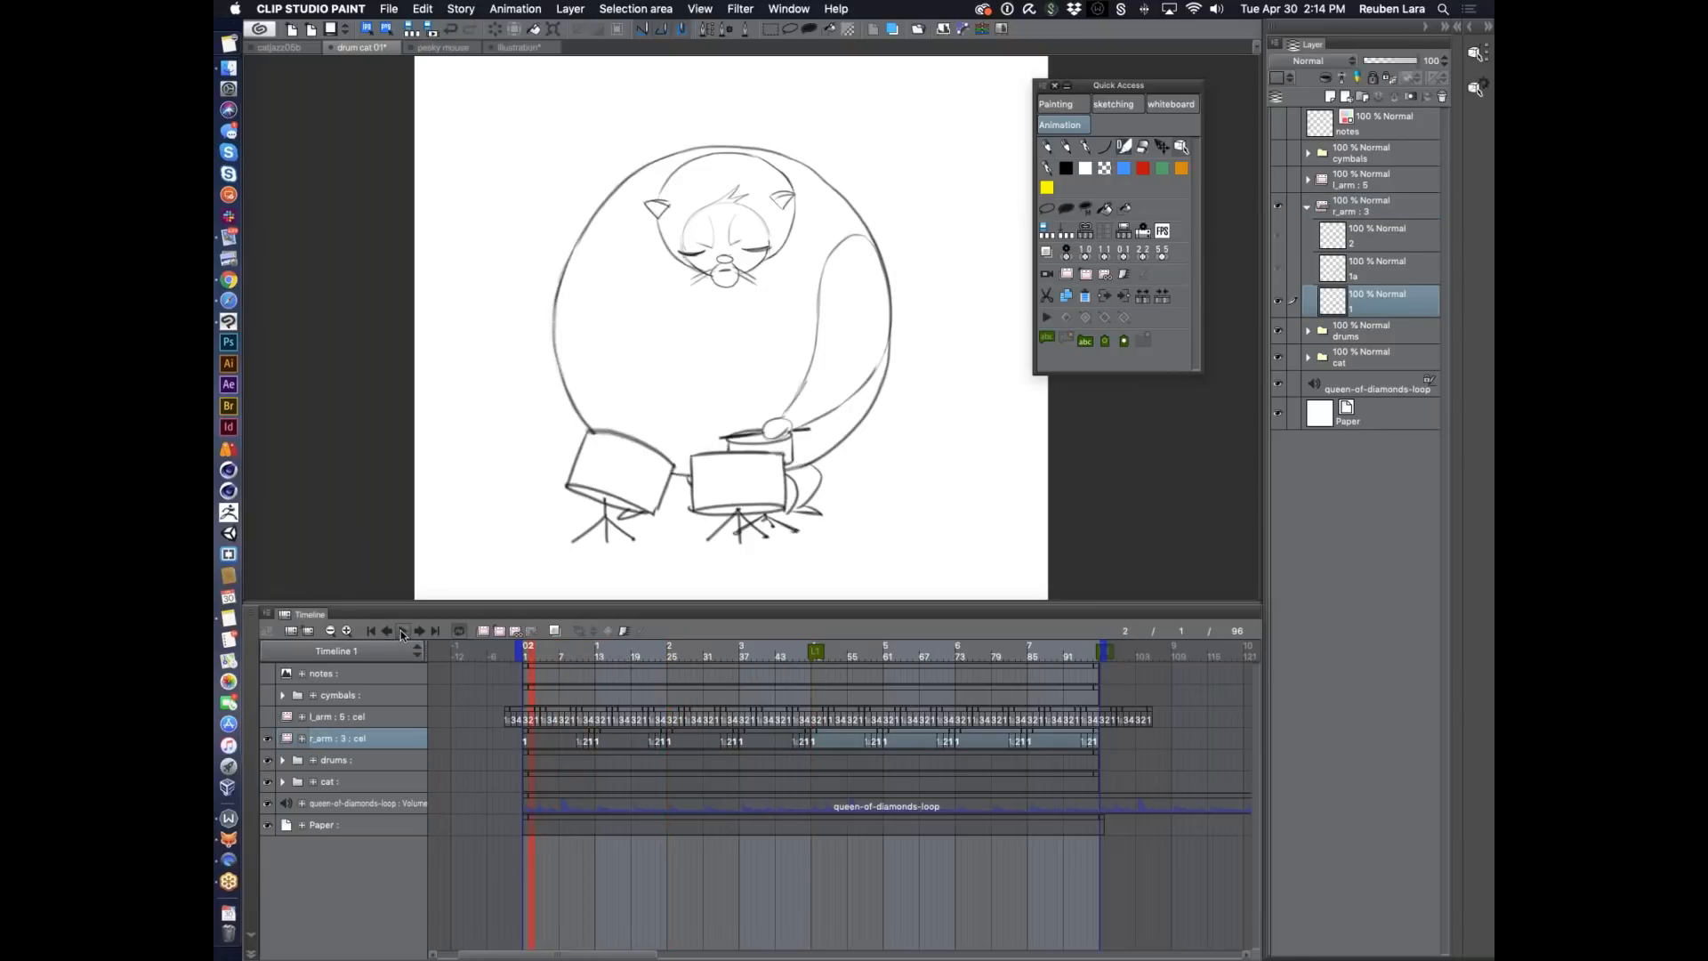
click(402, 632)
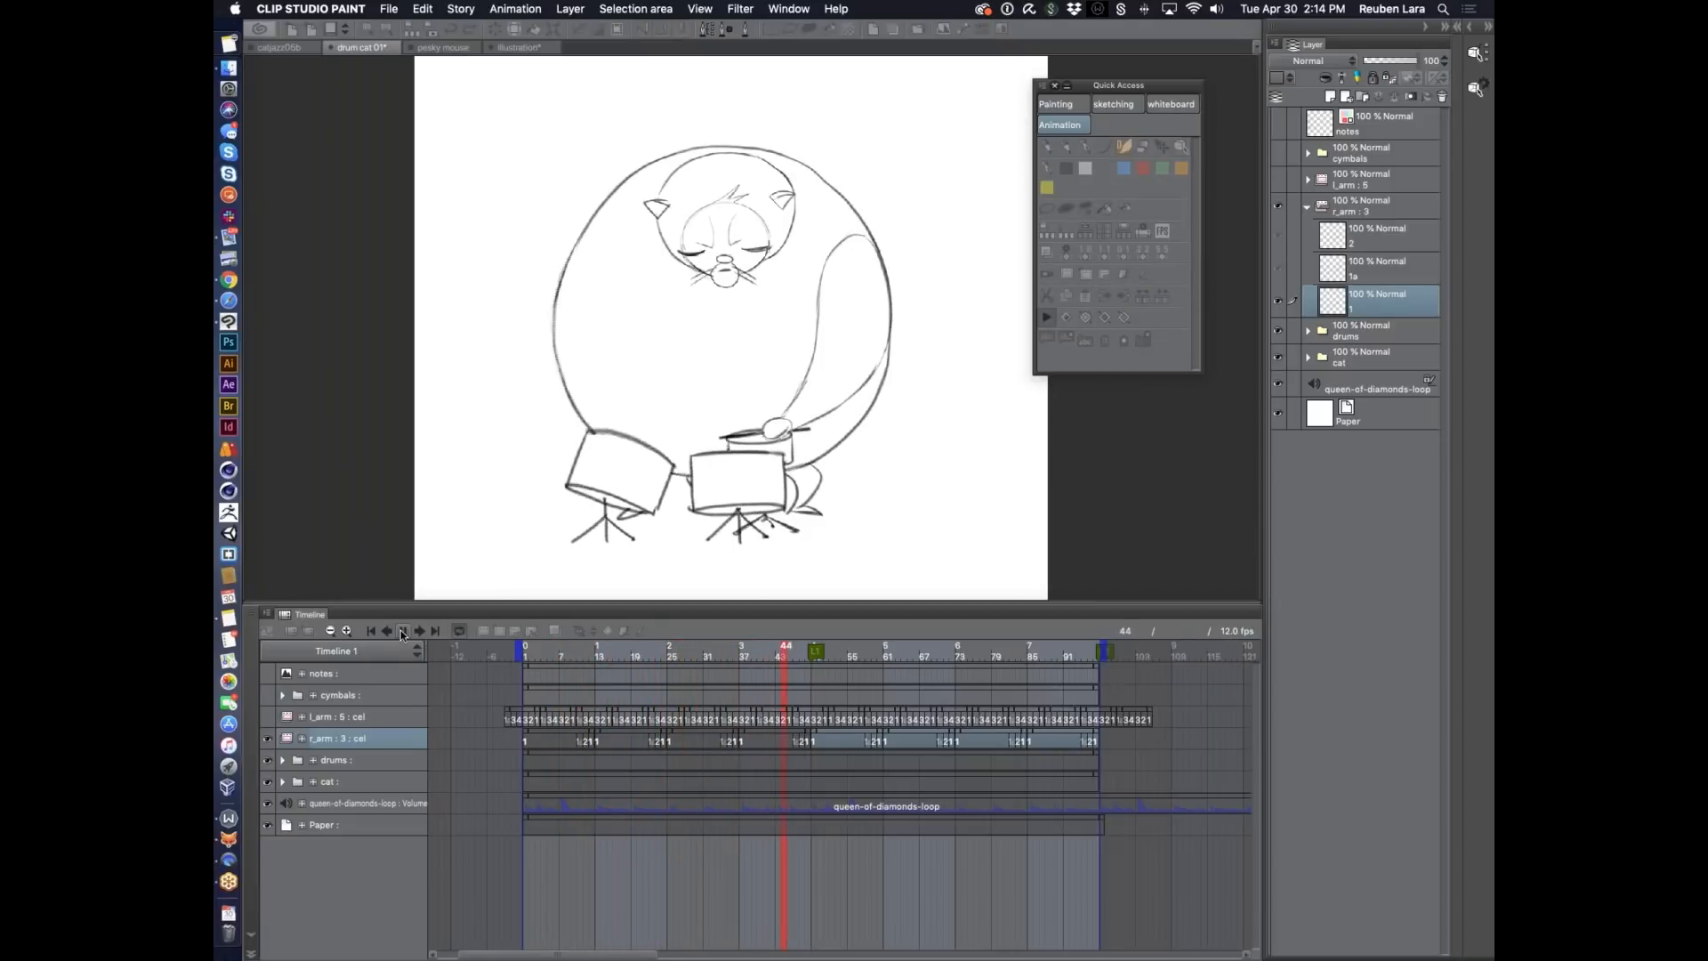
click(402, 632)
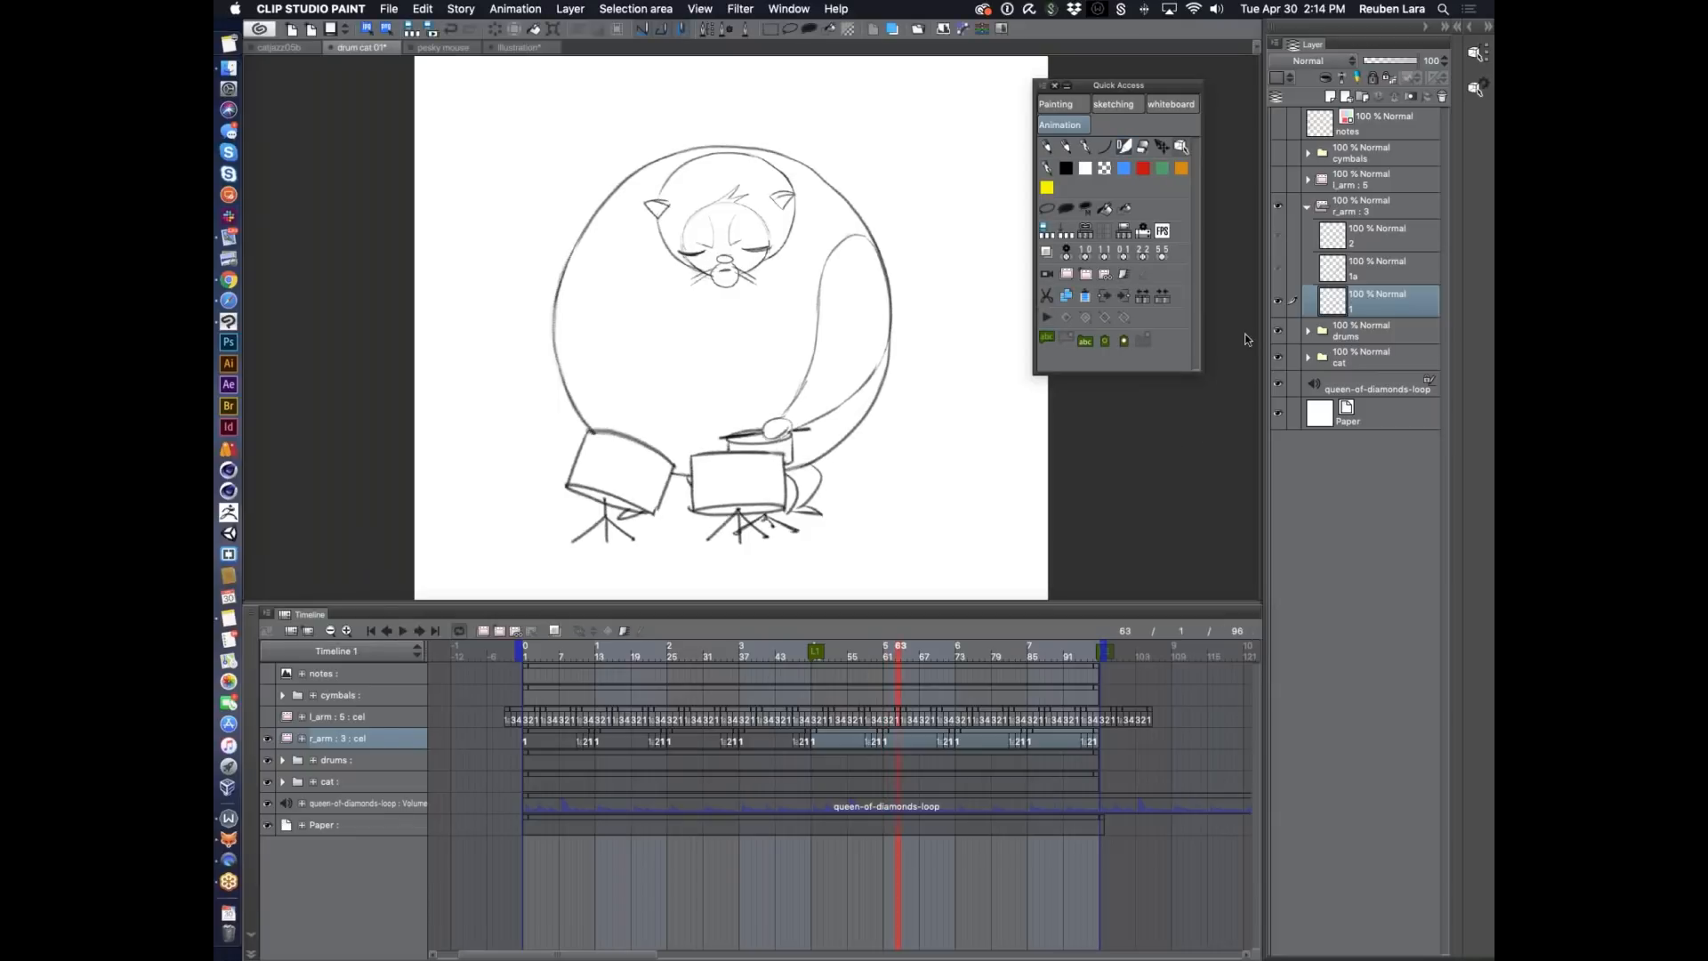
Collapse r_arm, show and expand the l_arm animation folder, and scrub through its cels up to frame 33.
click(1307, 207)
click(1277, 179)
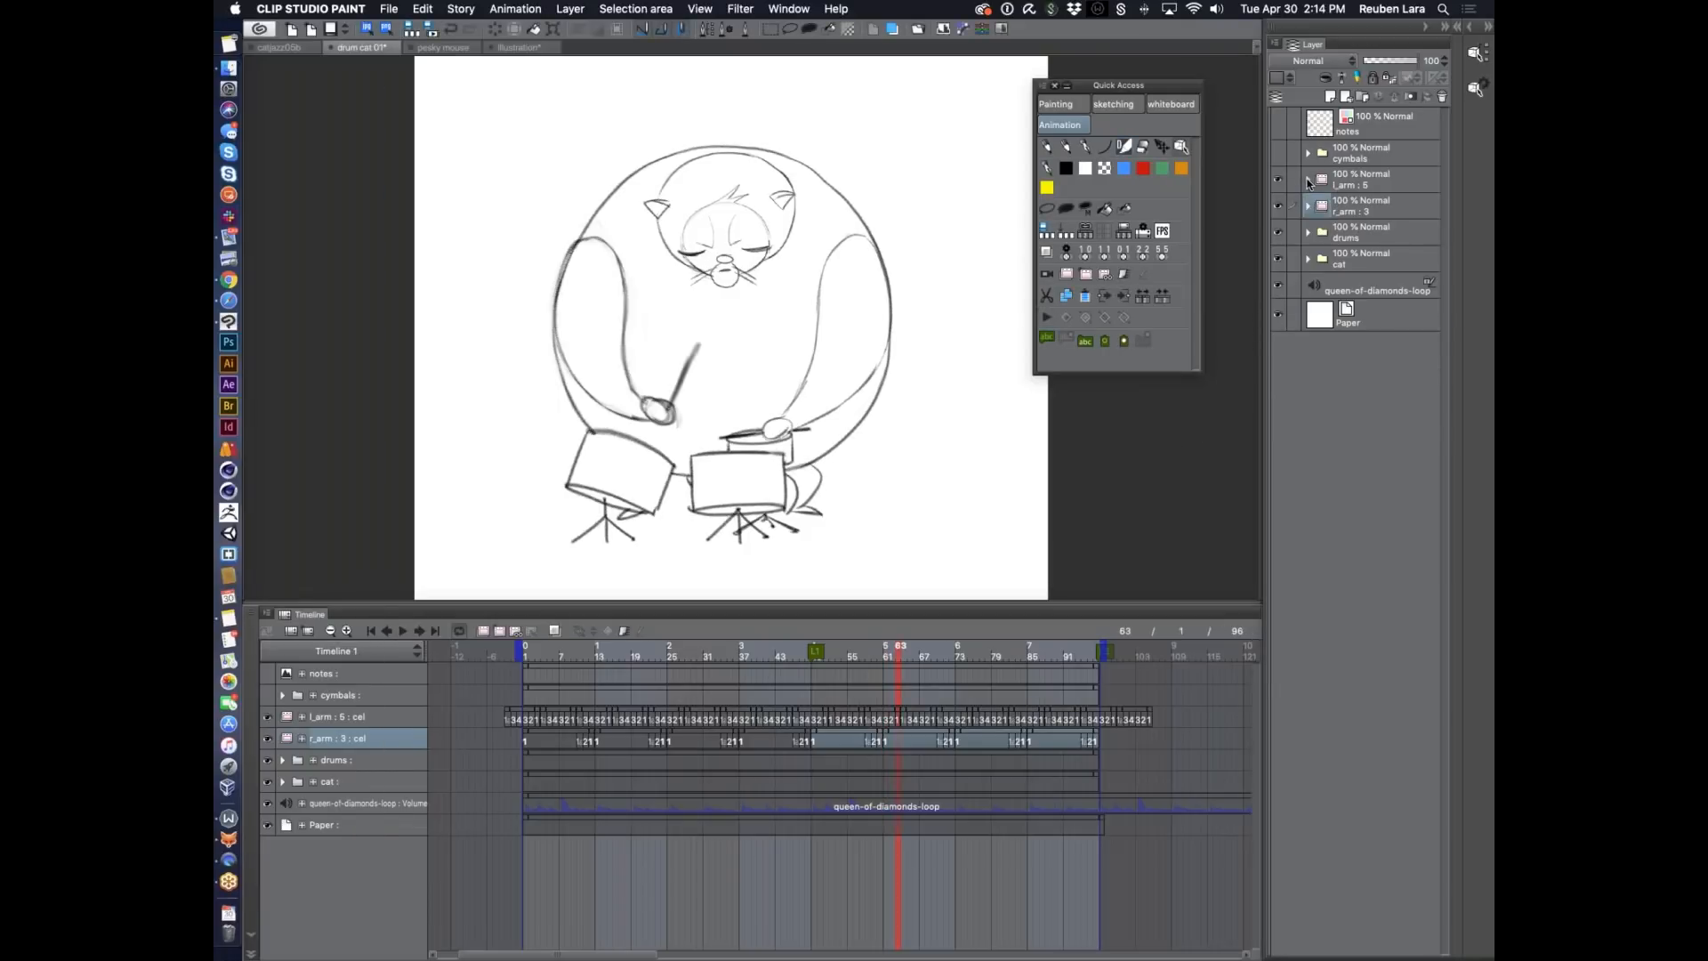
click(1308, 181)
click(1356, 186)
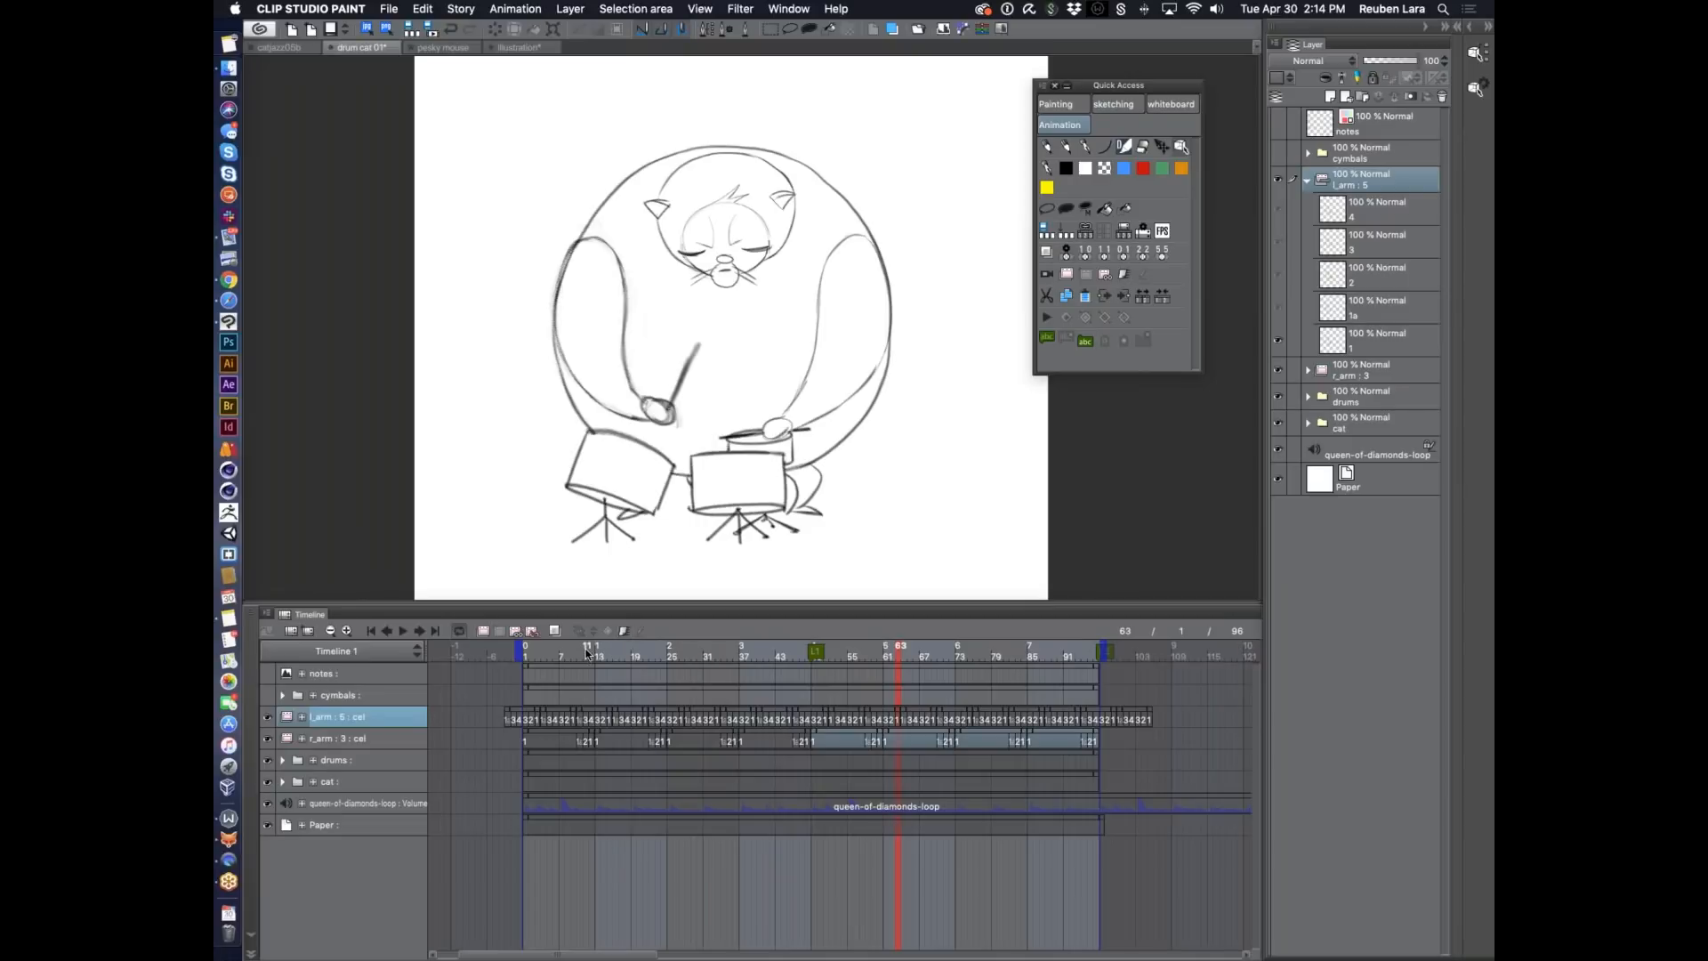
click(549, 654)
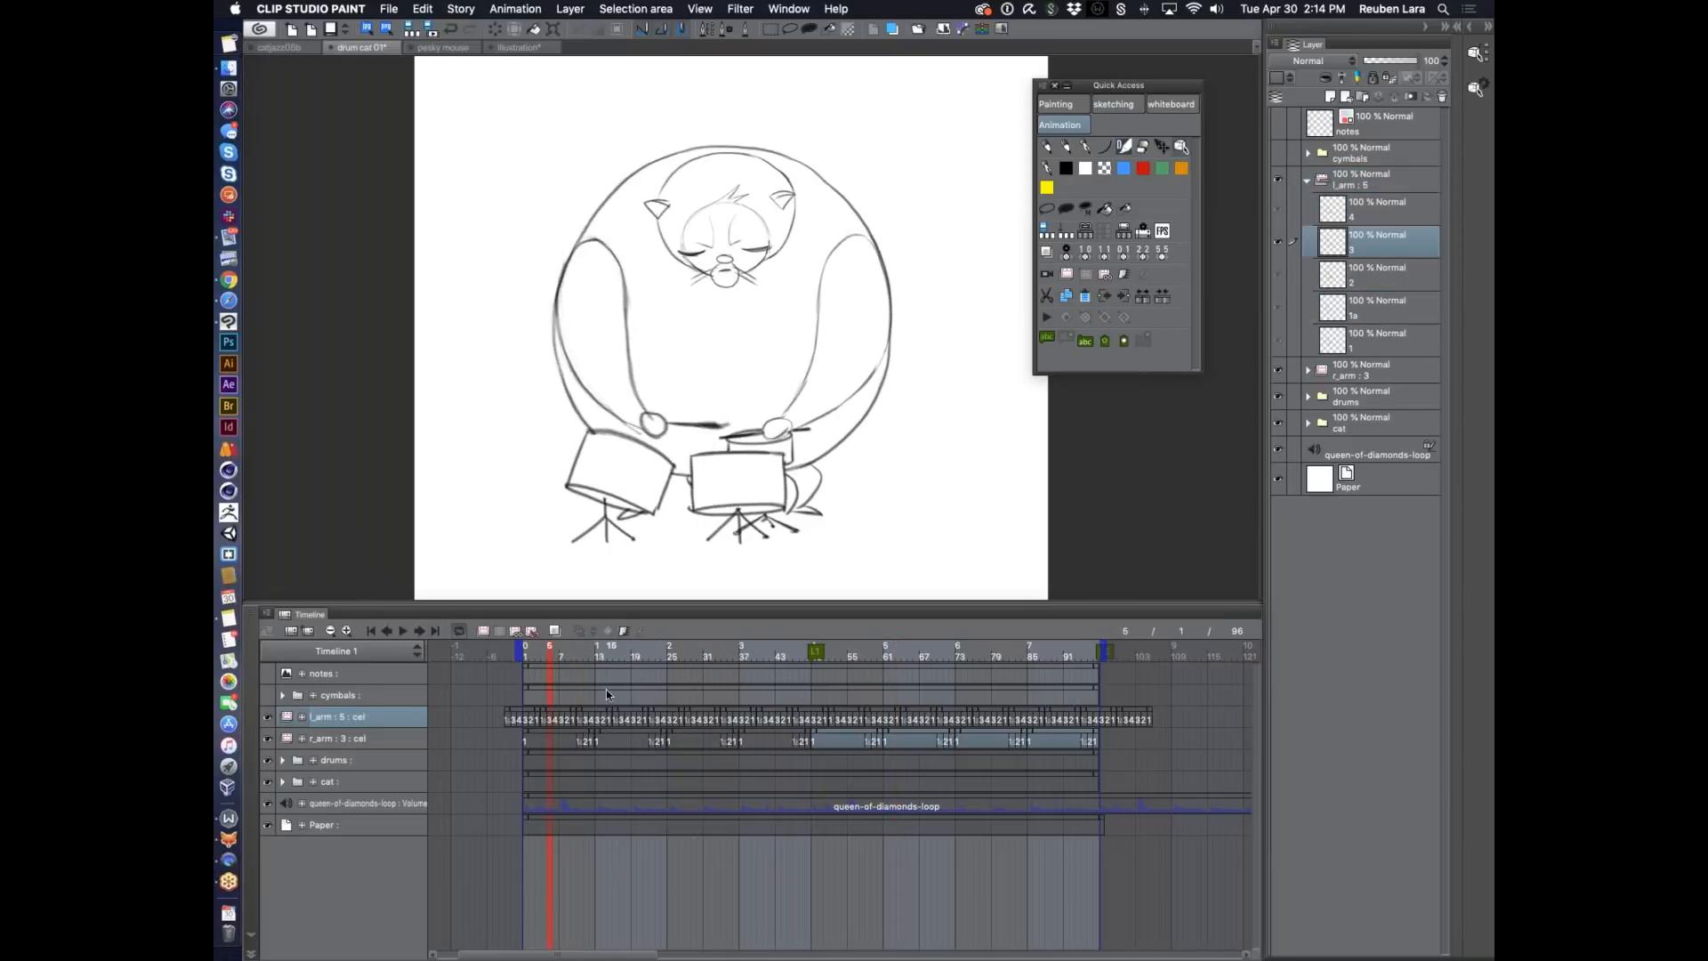
scroll(604, 652, up, 1)
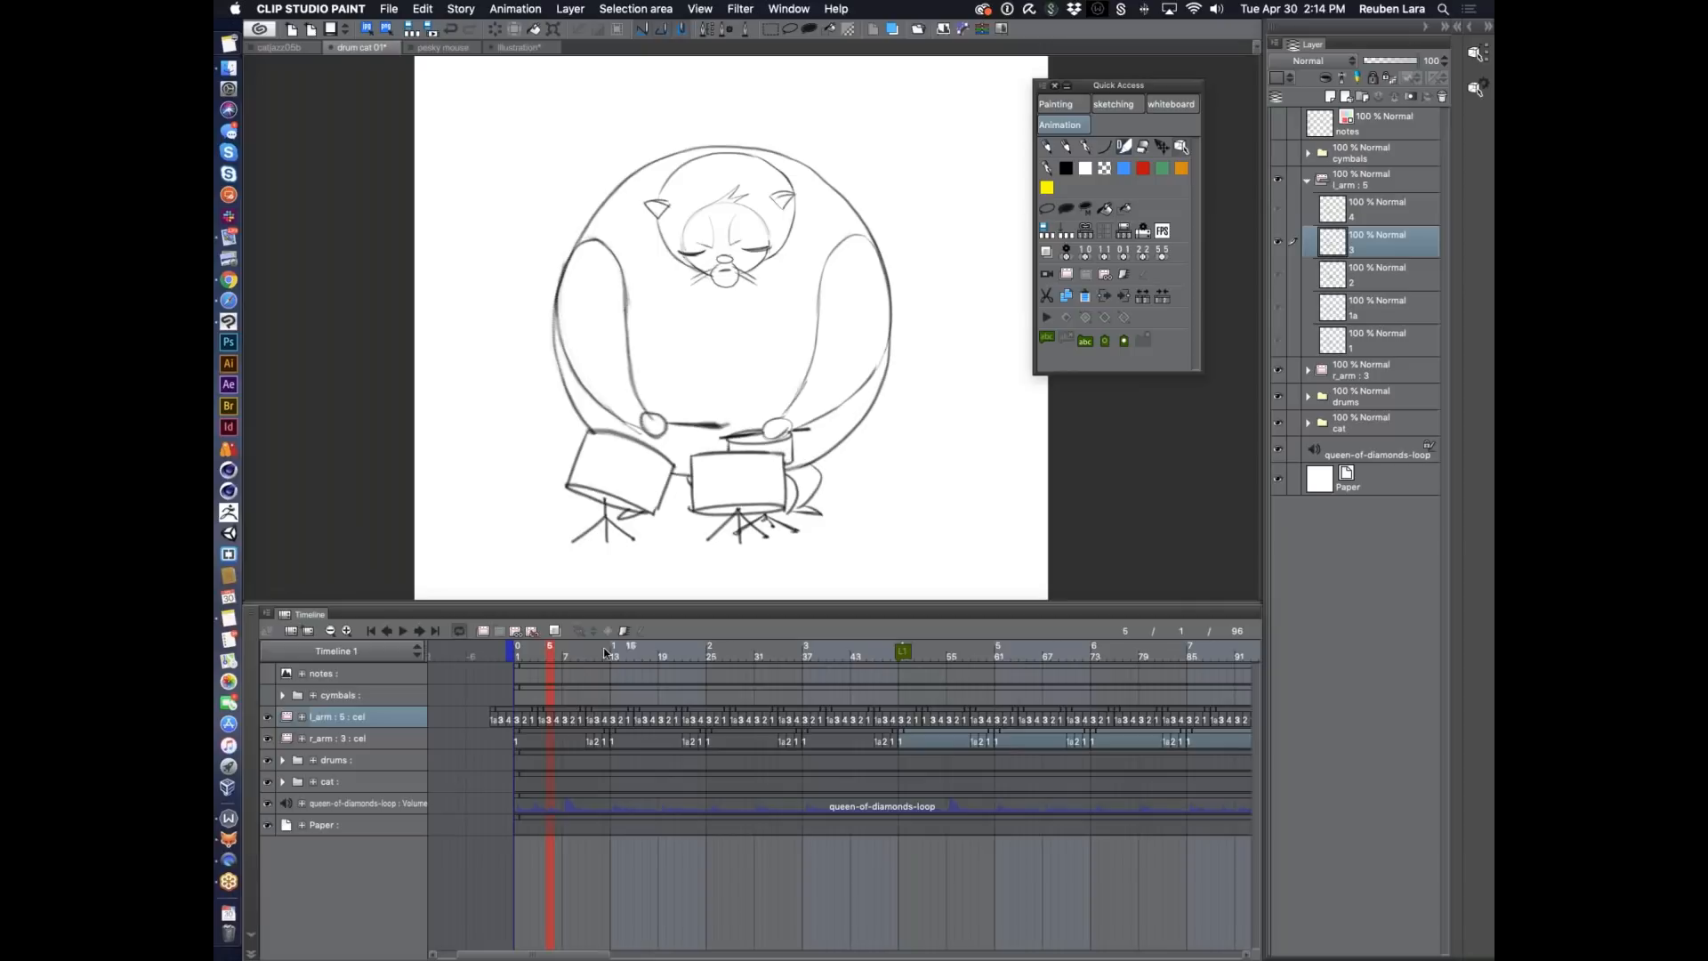
drag(560, 650, 774, 650)
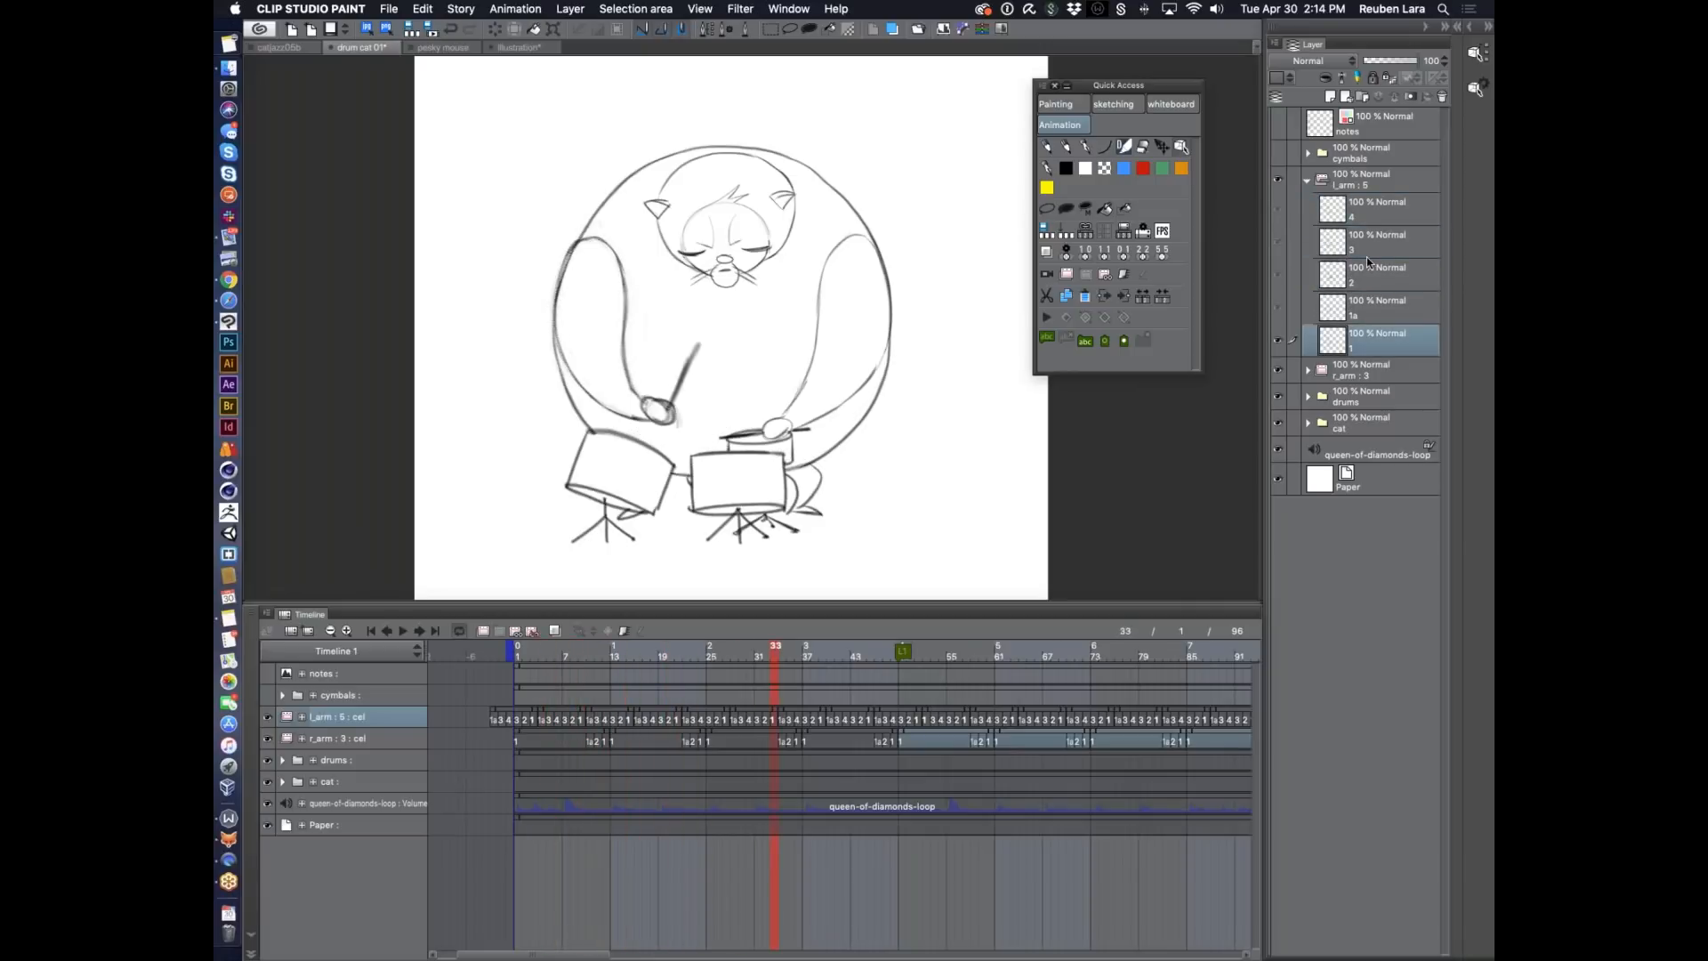
Collapse l_arm, show and expand the cymbals folder, and toggle the china cymbal and ride cymbal to identify each.
click(1308, 182)
click(1279, 153)
click(1308, 153)
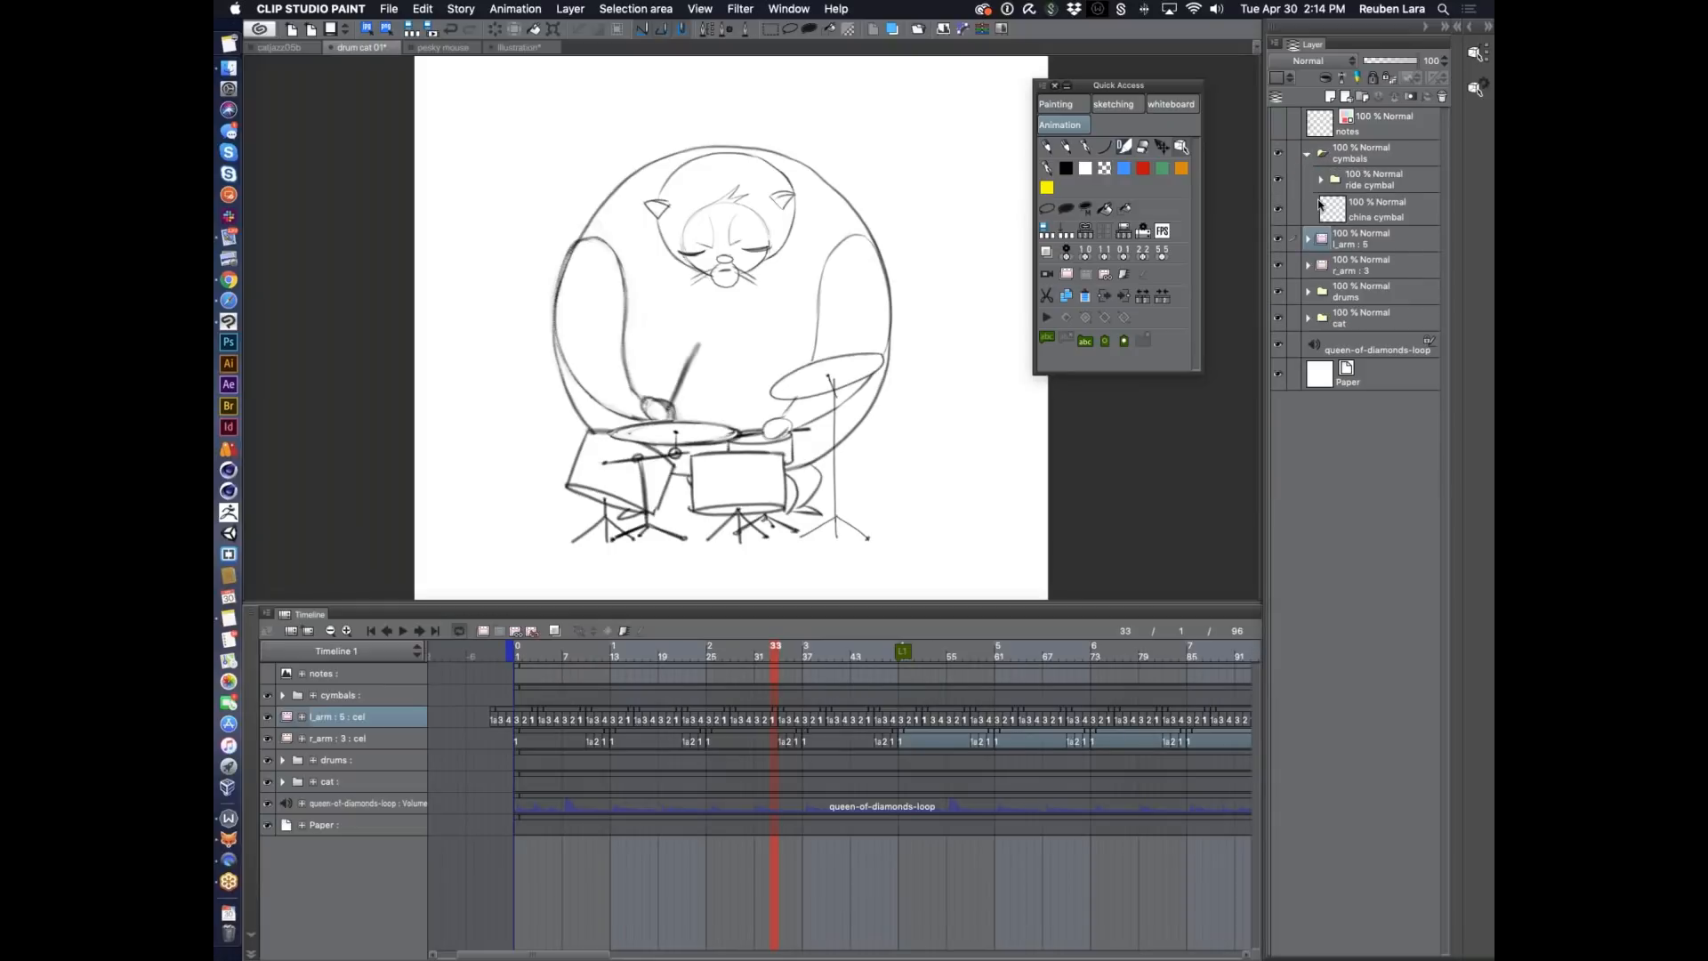
click(1324, 218)
click(1278, 209)
click(1278, 208)
click(1278, 182)
click(1278, 181)
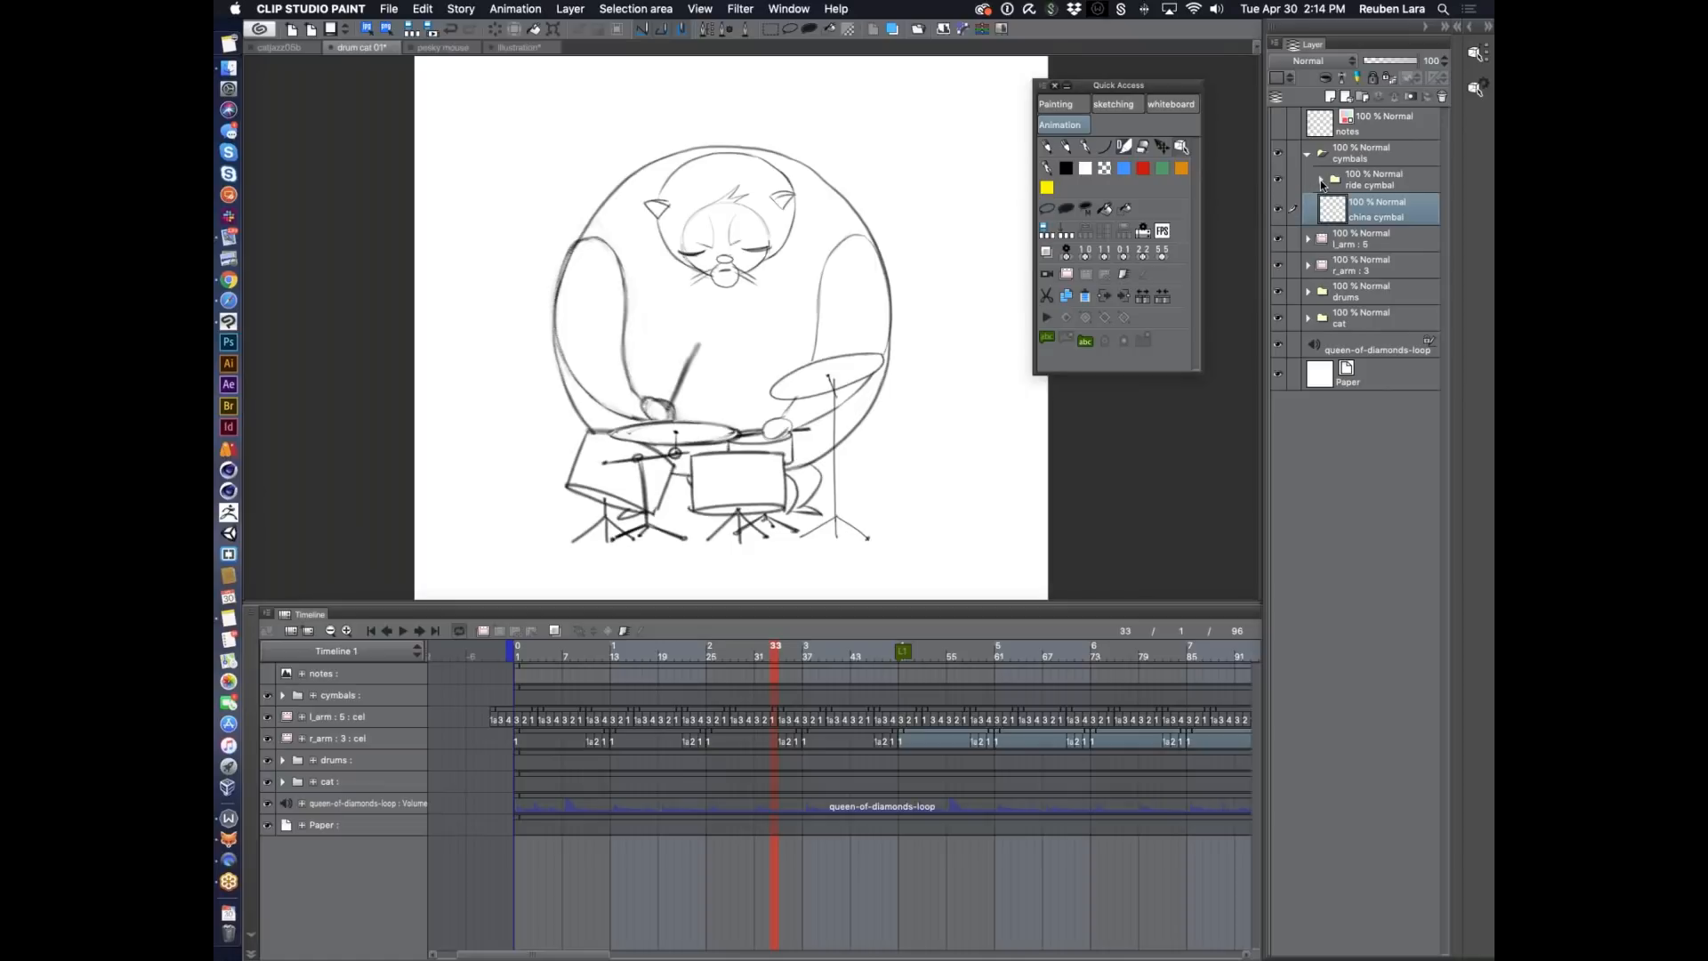
Look inside the ride cymbal folder at the stand layer and the cymbal subfolder with its dish layer, viewing the whole canvas.
click(1321, 181)
click(1312, 211)
click(1279, 211)
click(1279, 211)
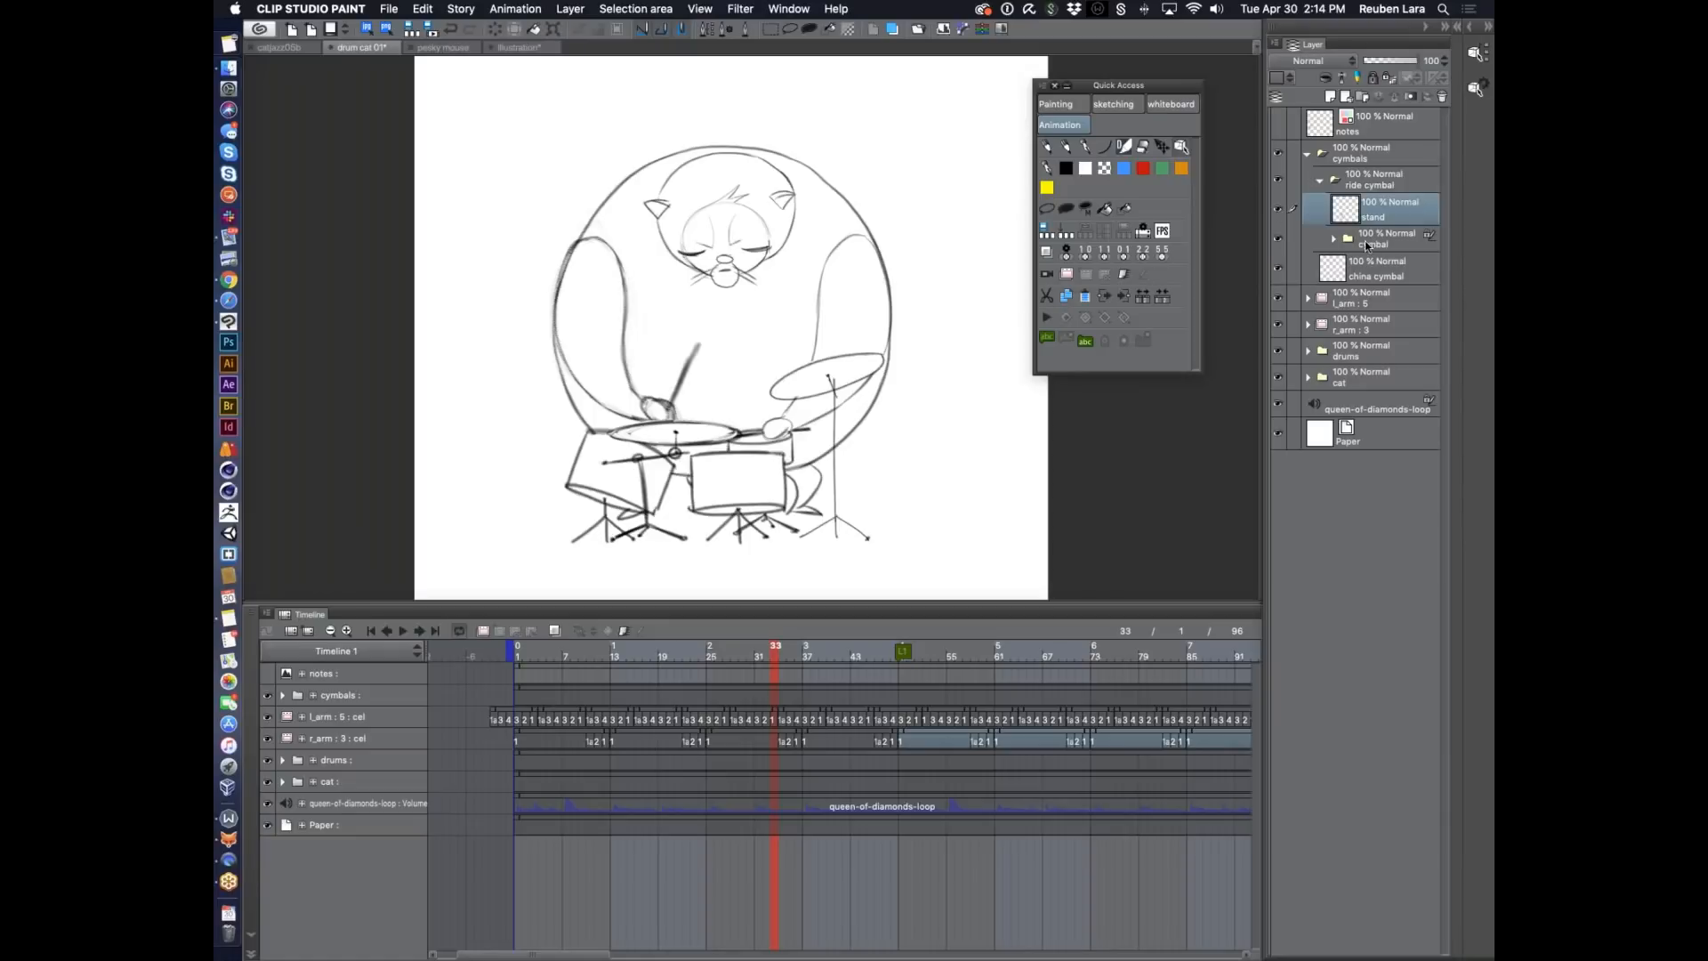
click(1374, 245)
click(1333, 240)
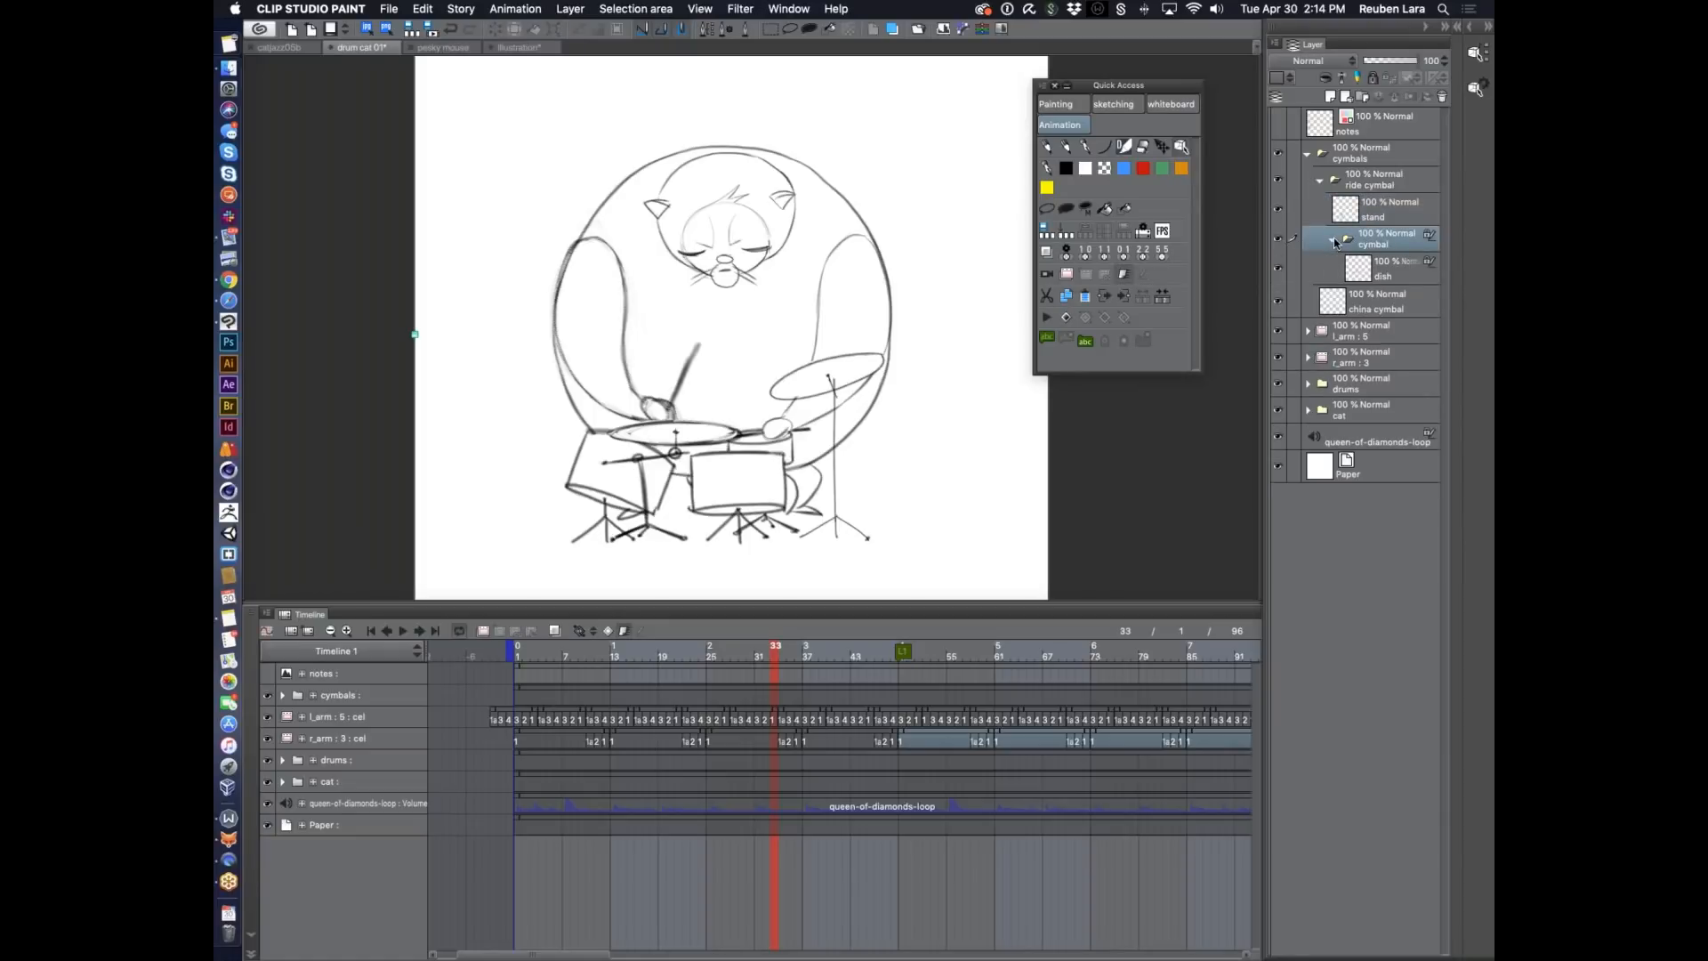
click(1333, 240)
mouse_move(732, 353)
mouse_down()
mouse_move(713, 355)
mouse_move(753, 360)
mouse_up()
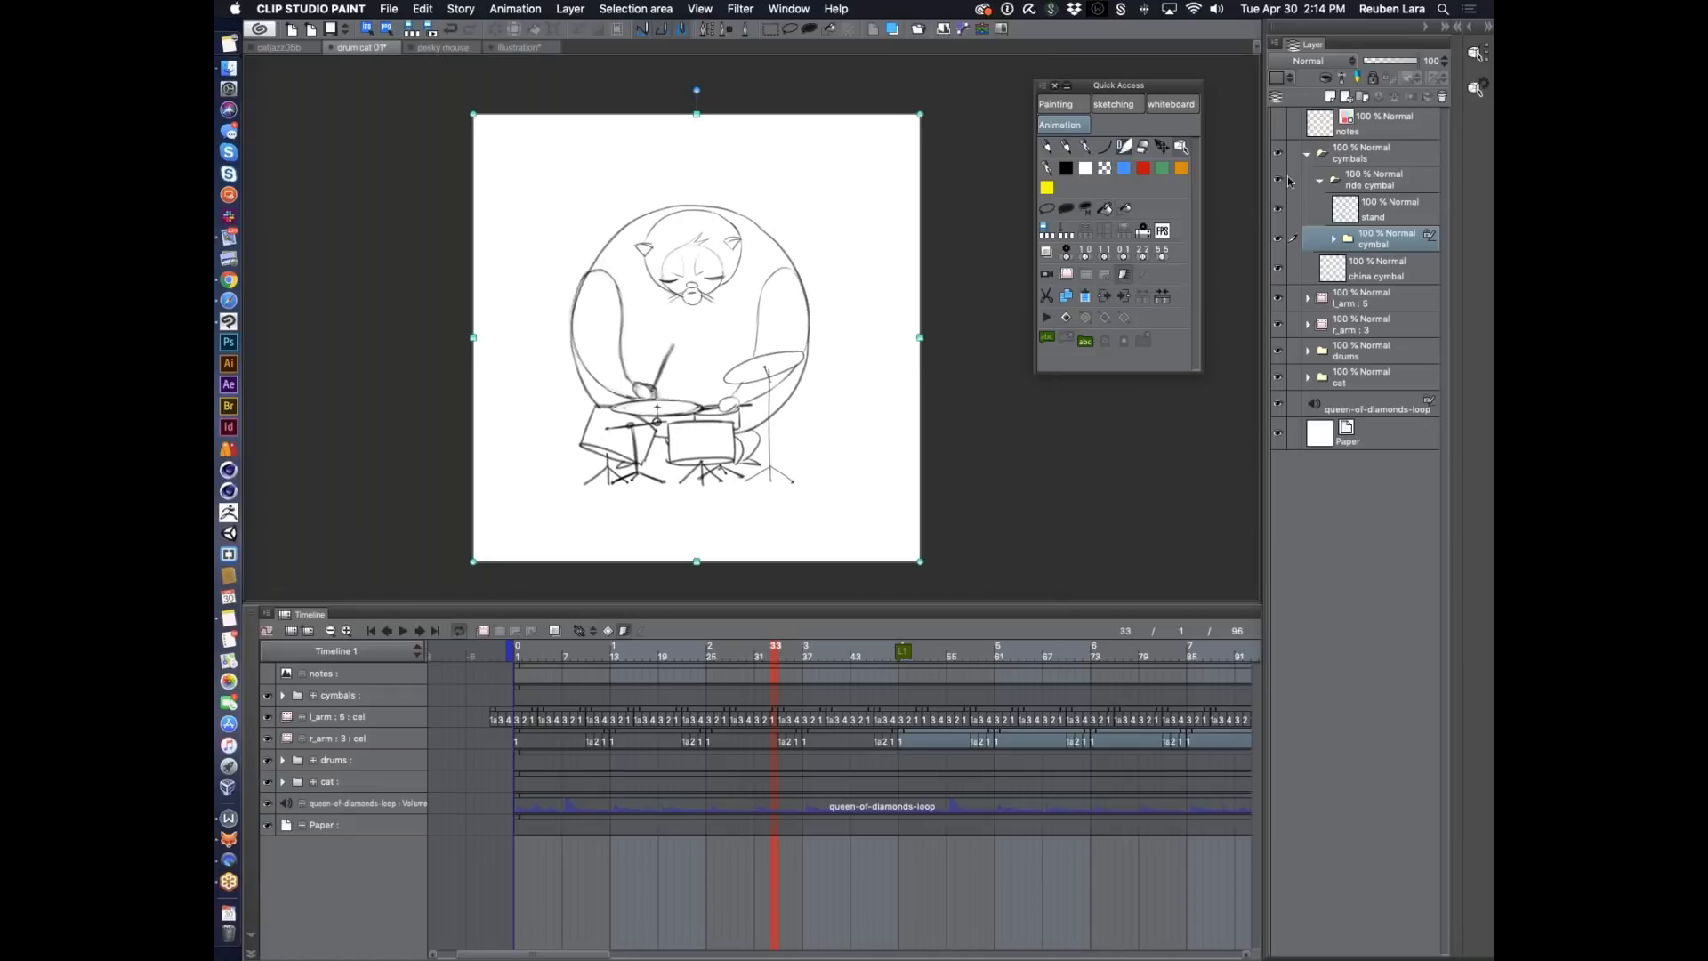
Expand the cymbals tracks in the timeline down to the ride cymbal's Transform properties and keyframes.
click(282, 695)
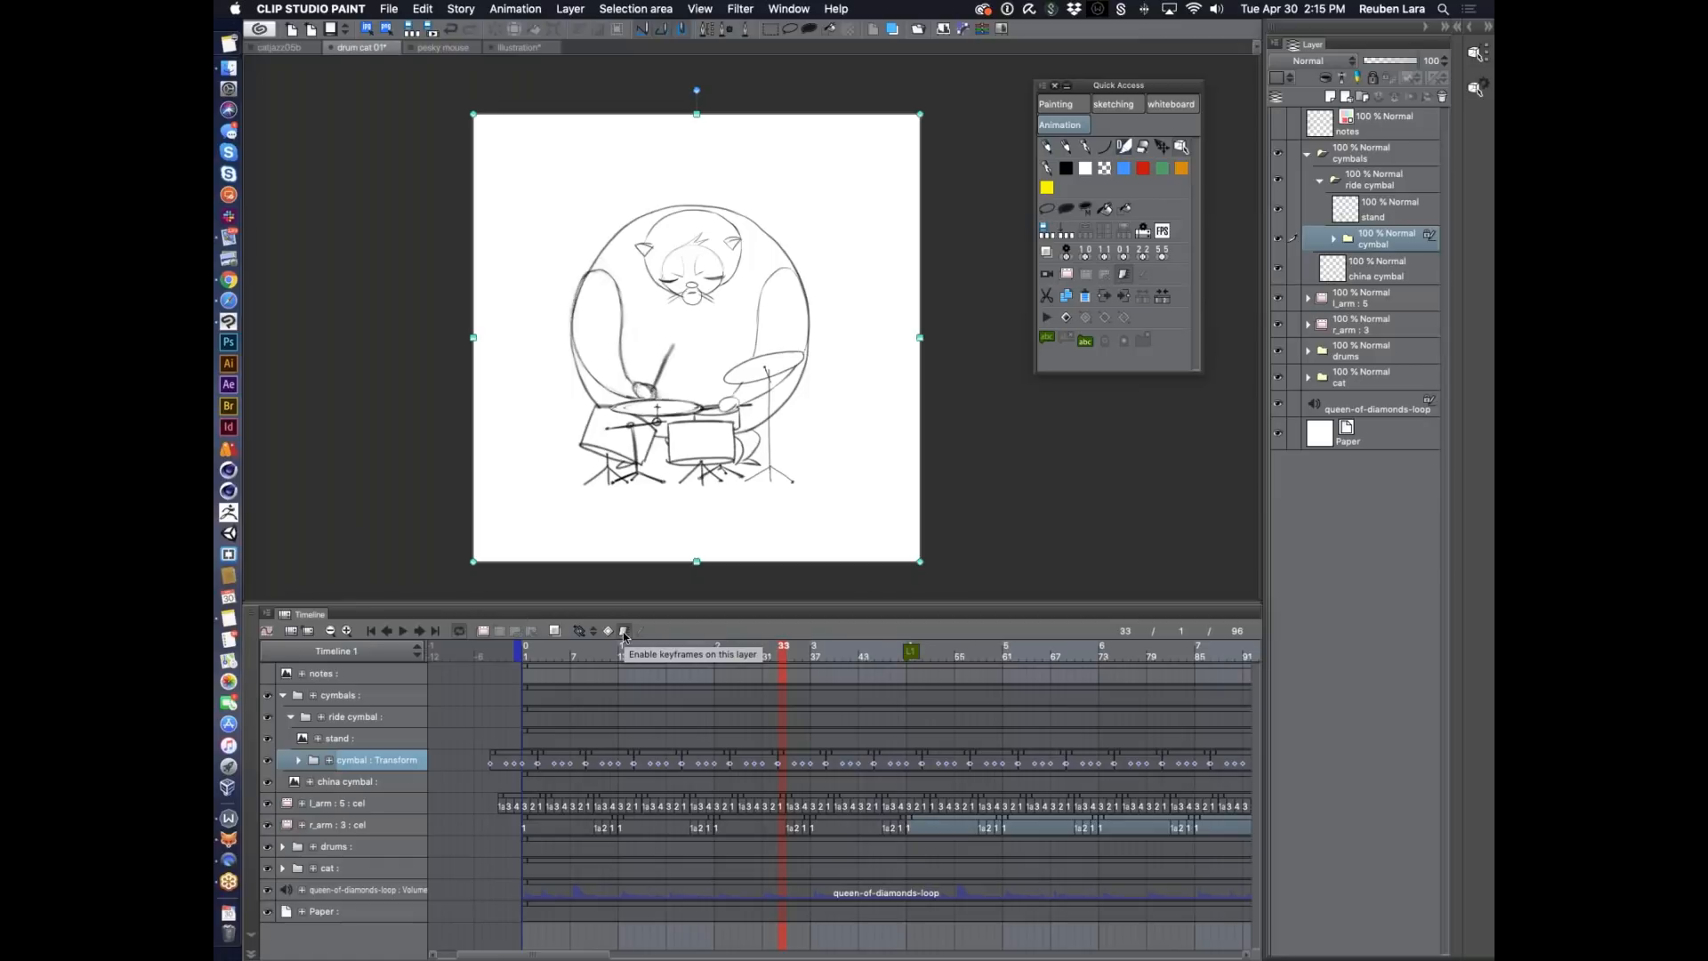
click(330, 762)
click(330, 762)
click(330, 763)
click(341, 762)
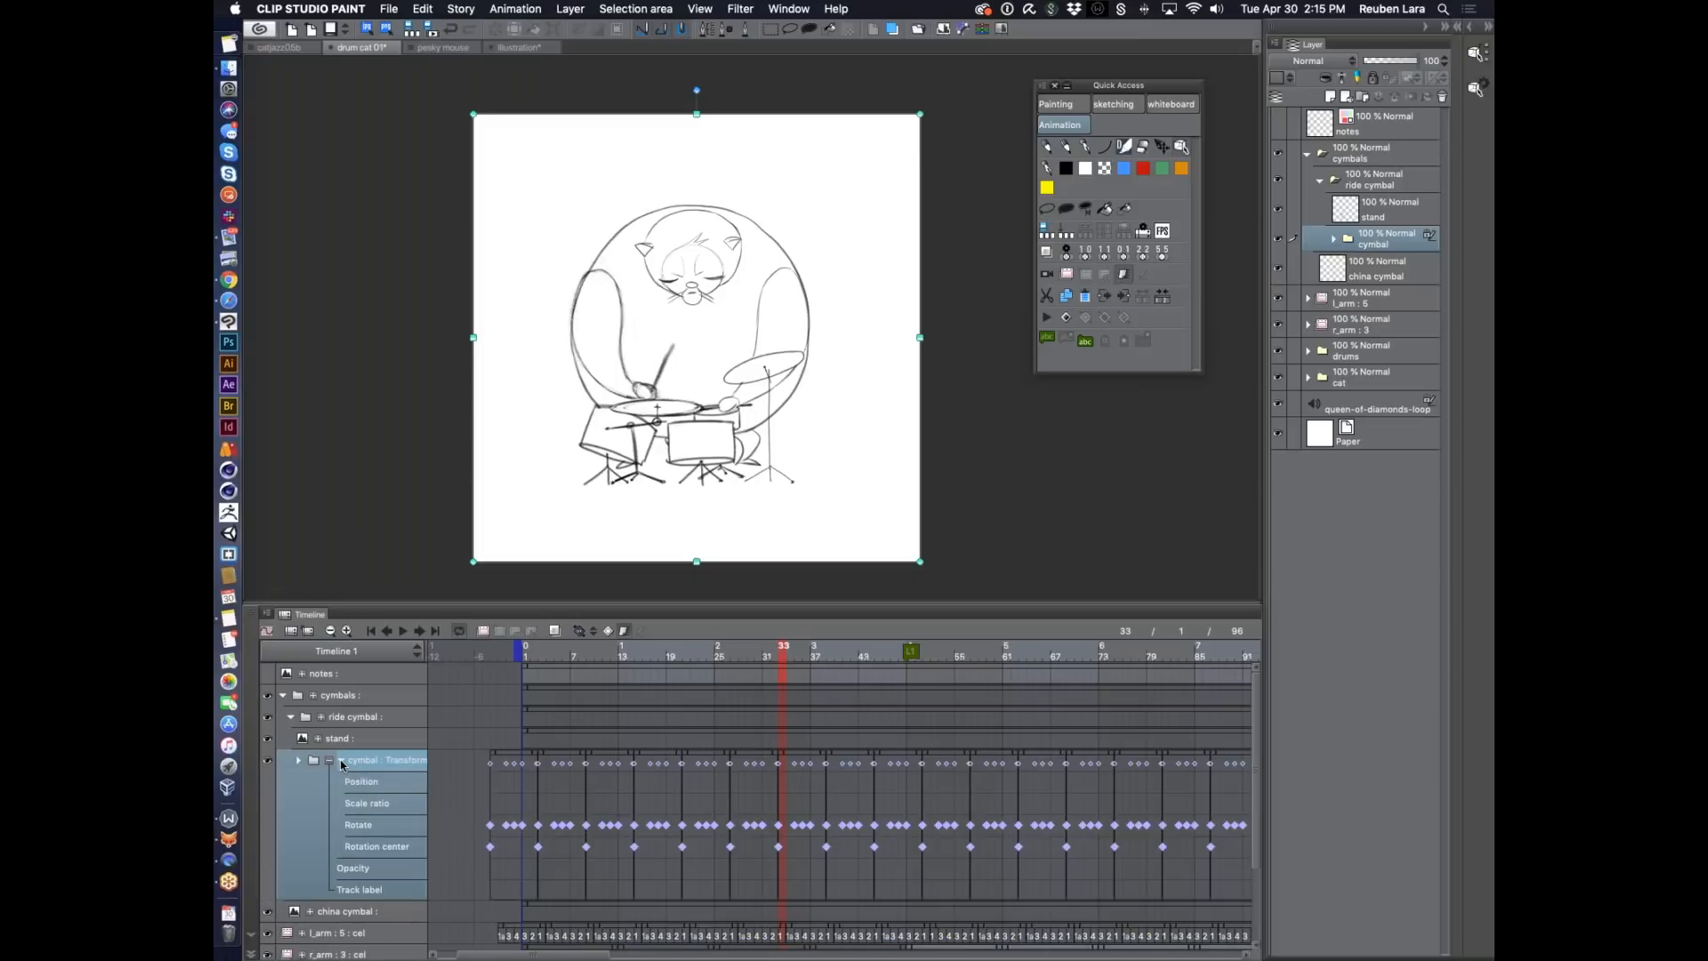
Scrub from frame 4 to frame 31 to examine how the Rotate keyframes tilt the ride cymbal.
drag(562, 649, 534, 651)
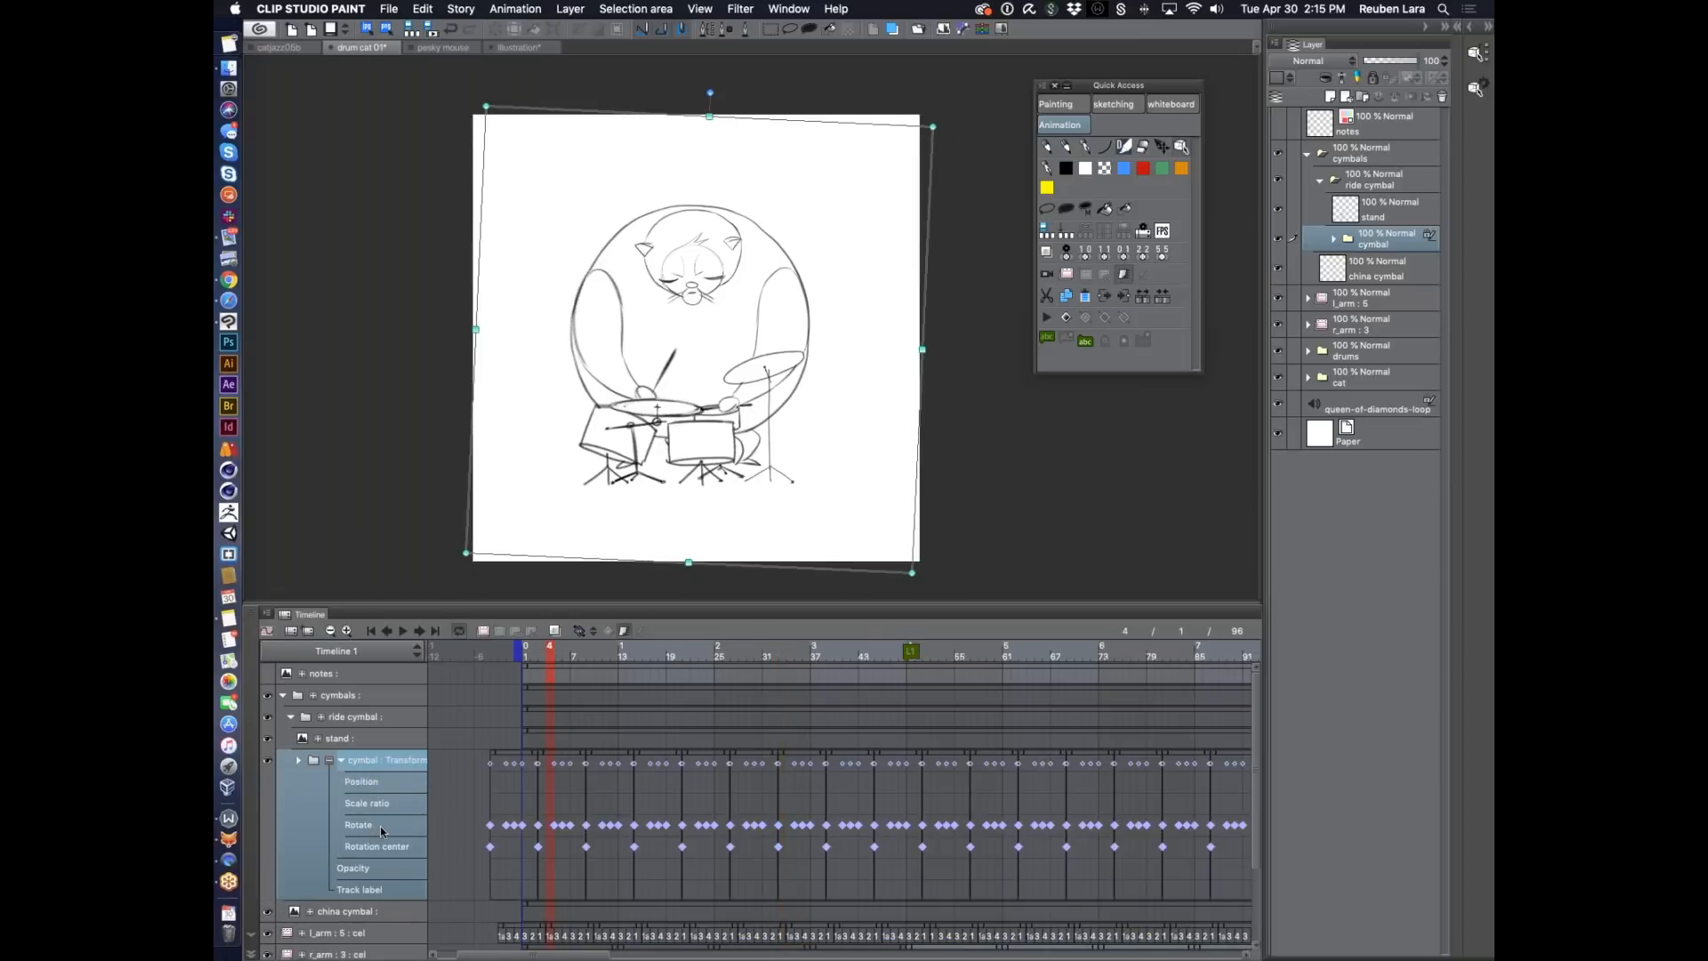
mouse_move(551, 655)
mouse_down()
mouse_move(846, 653)
mouse_move(565, 651)
mouse_up()
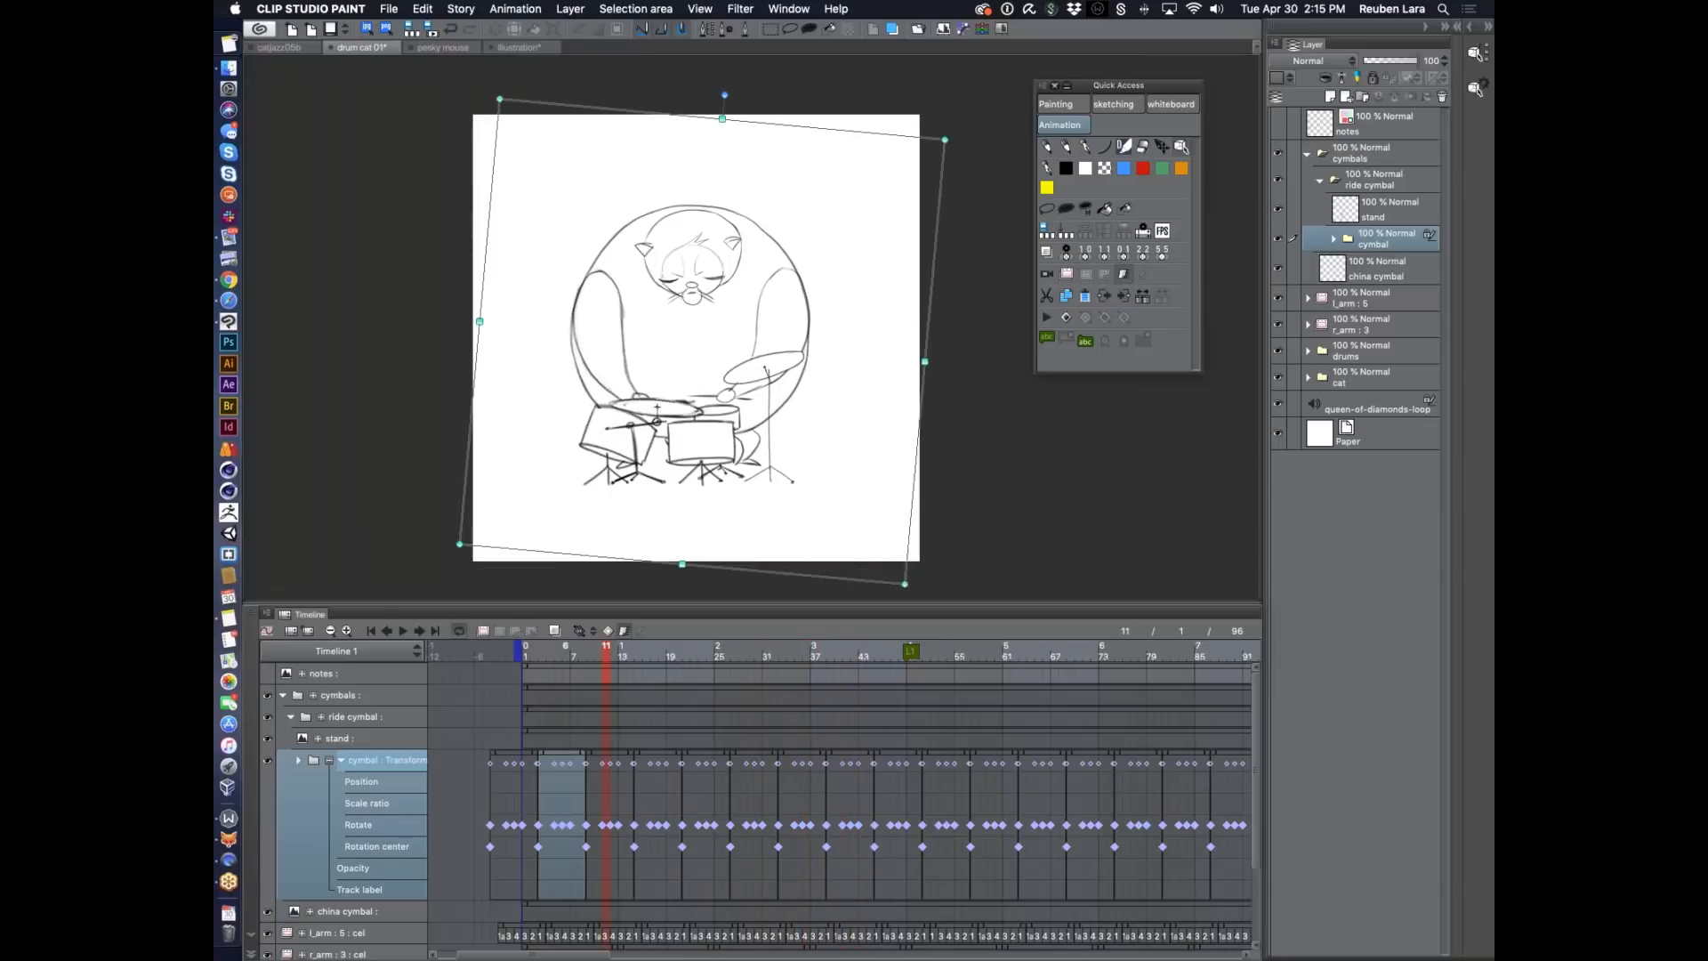
drag(610, 653, 765, 659)
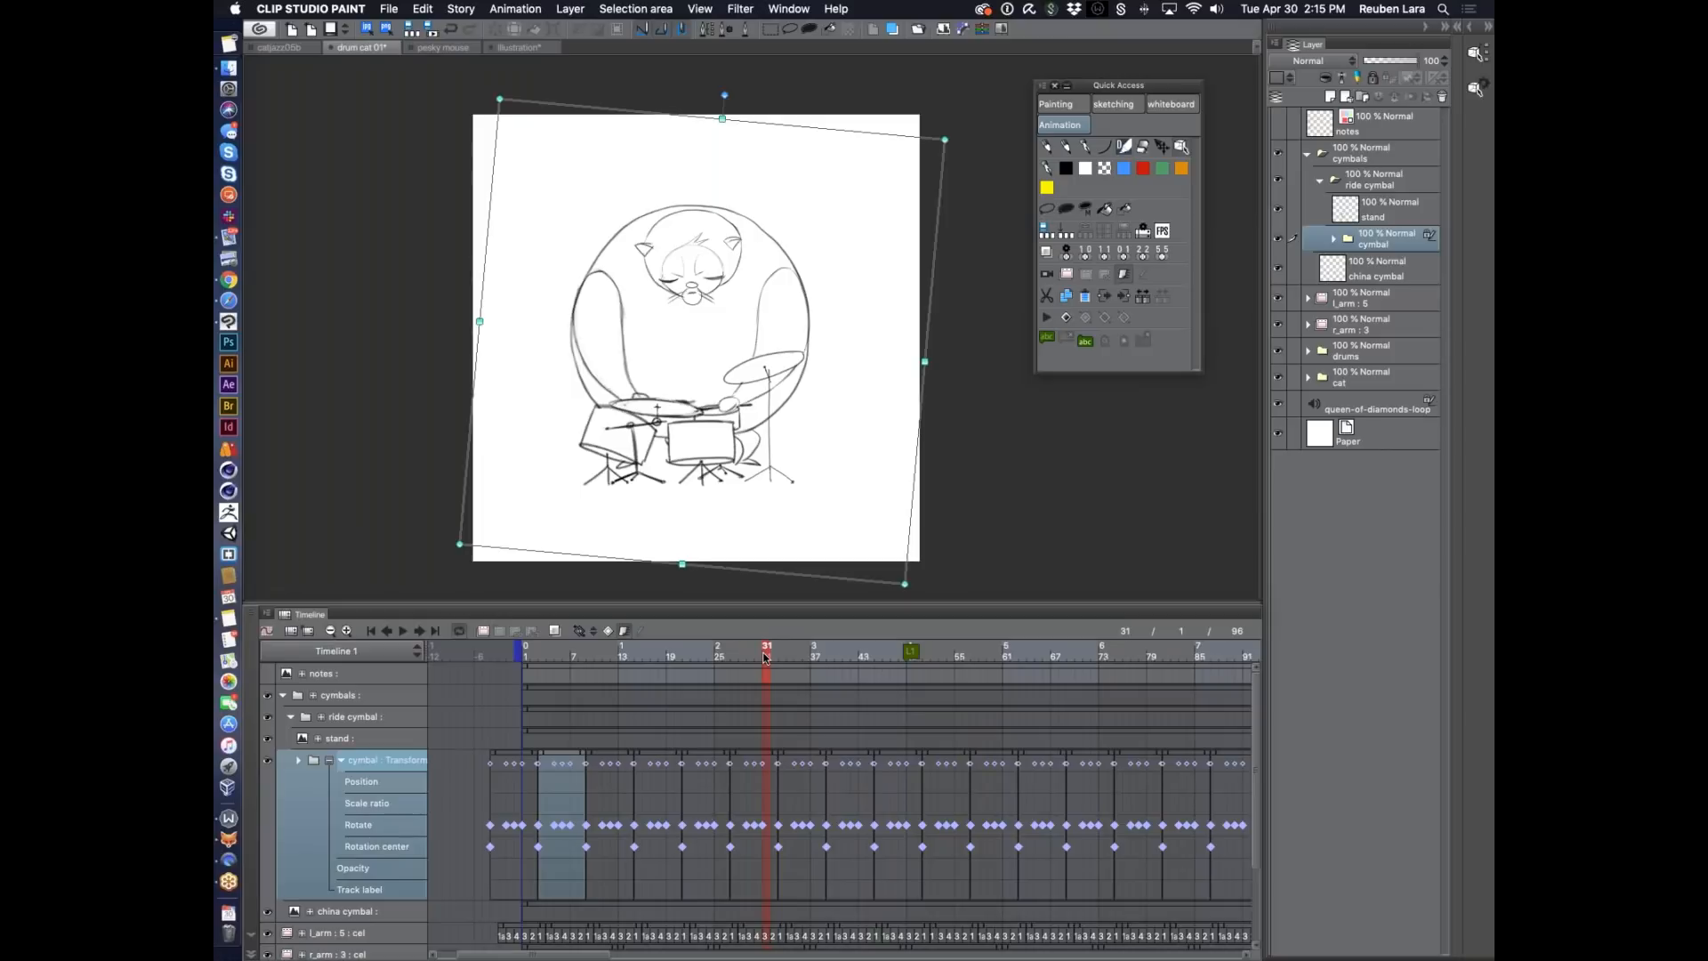
Go back to frame 1, collapse the cymbal Transform and ride cymbal tracks, and scrub through the drumming frames to review them.
drag(765, 659, 525, 657)
click(339, 762)
click(290, 716)
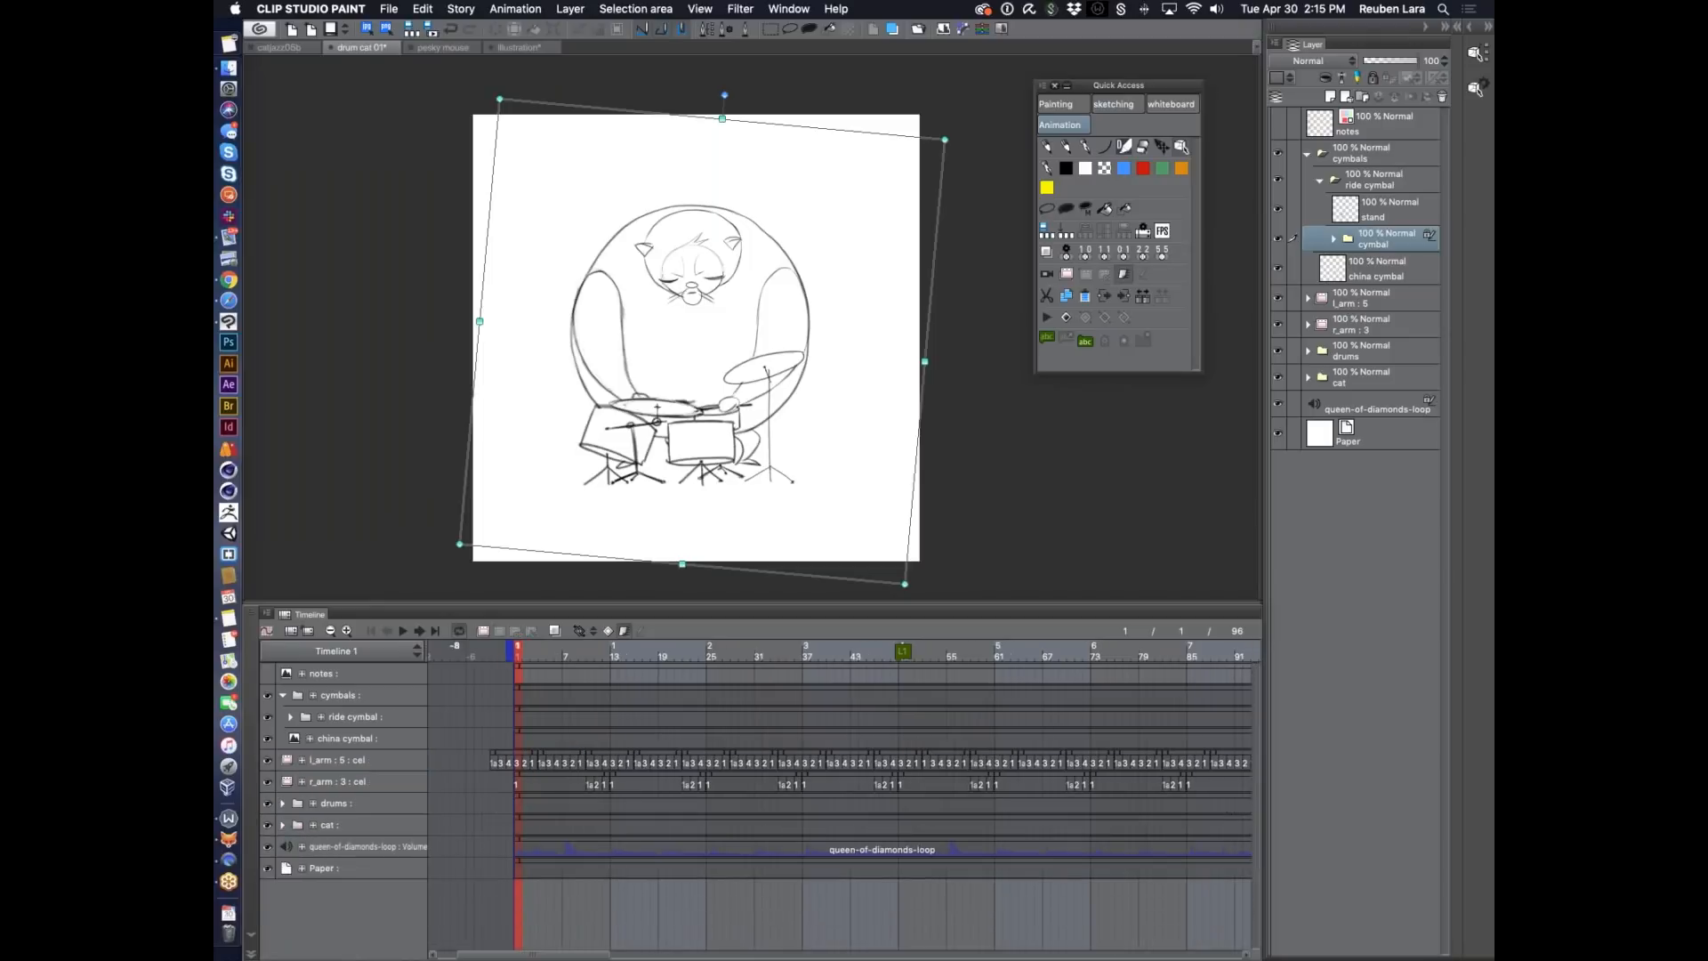
click(784, 656)
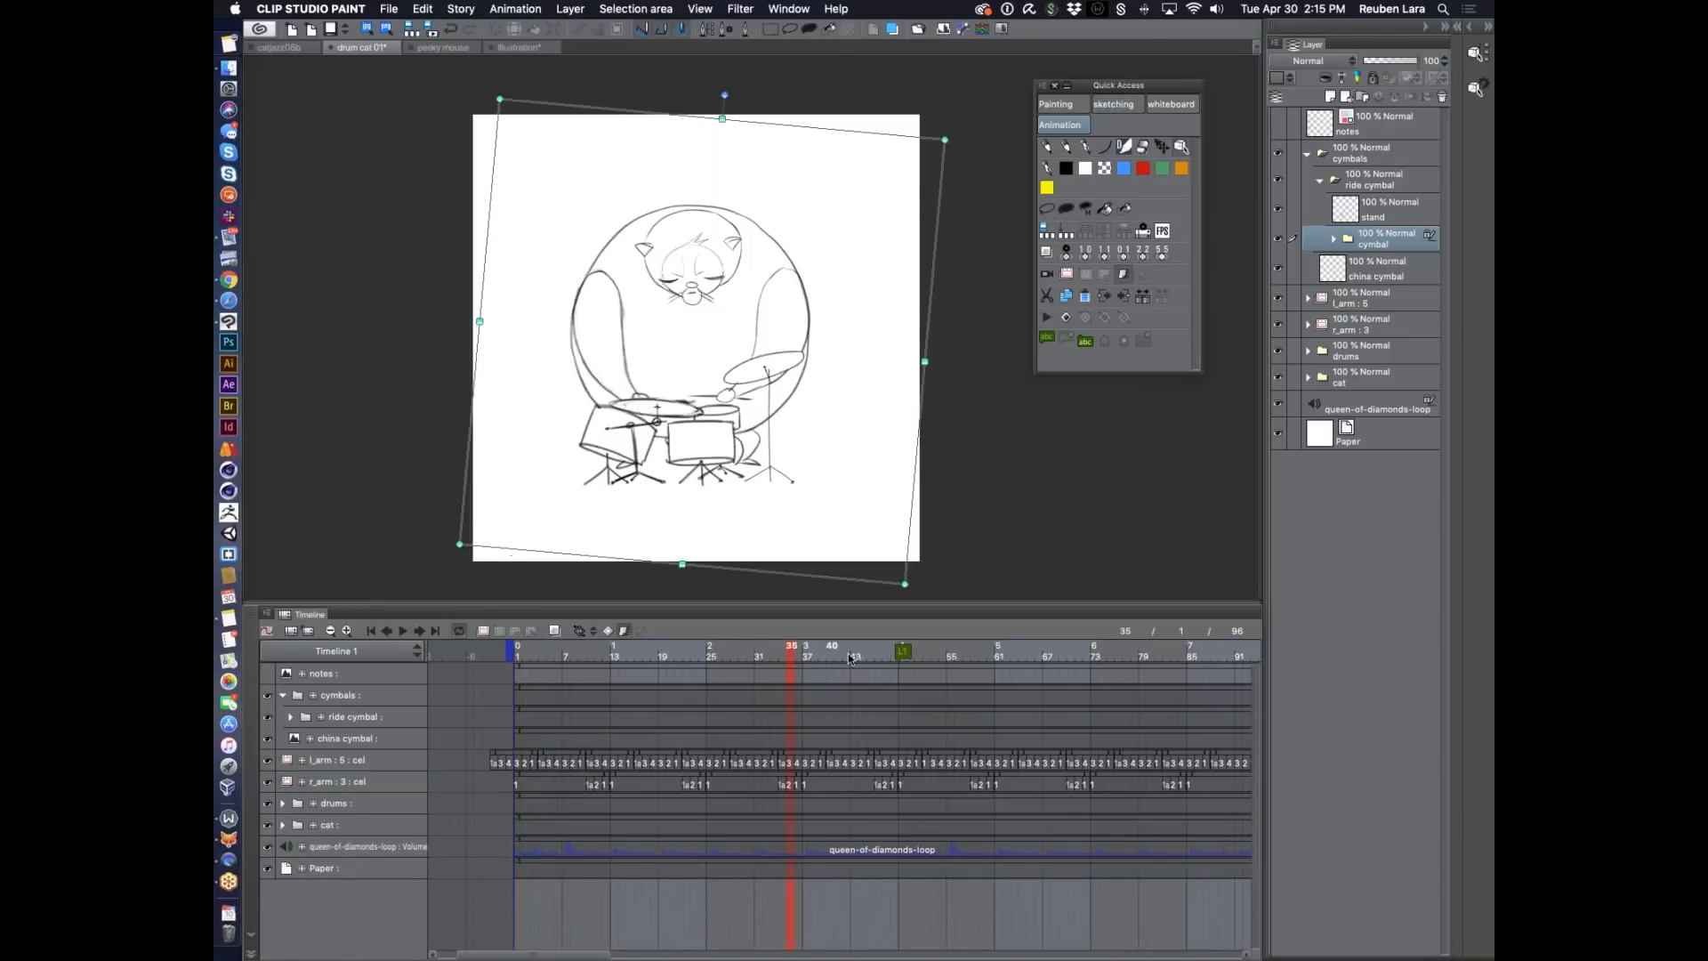
scroll(730, 801, right, 3)
drag(709, 657, 633, 657)
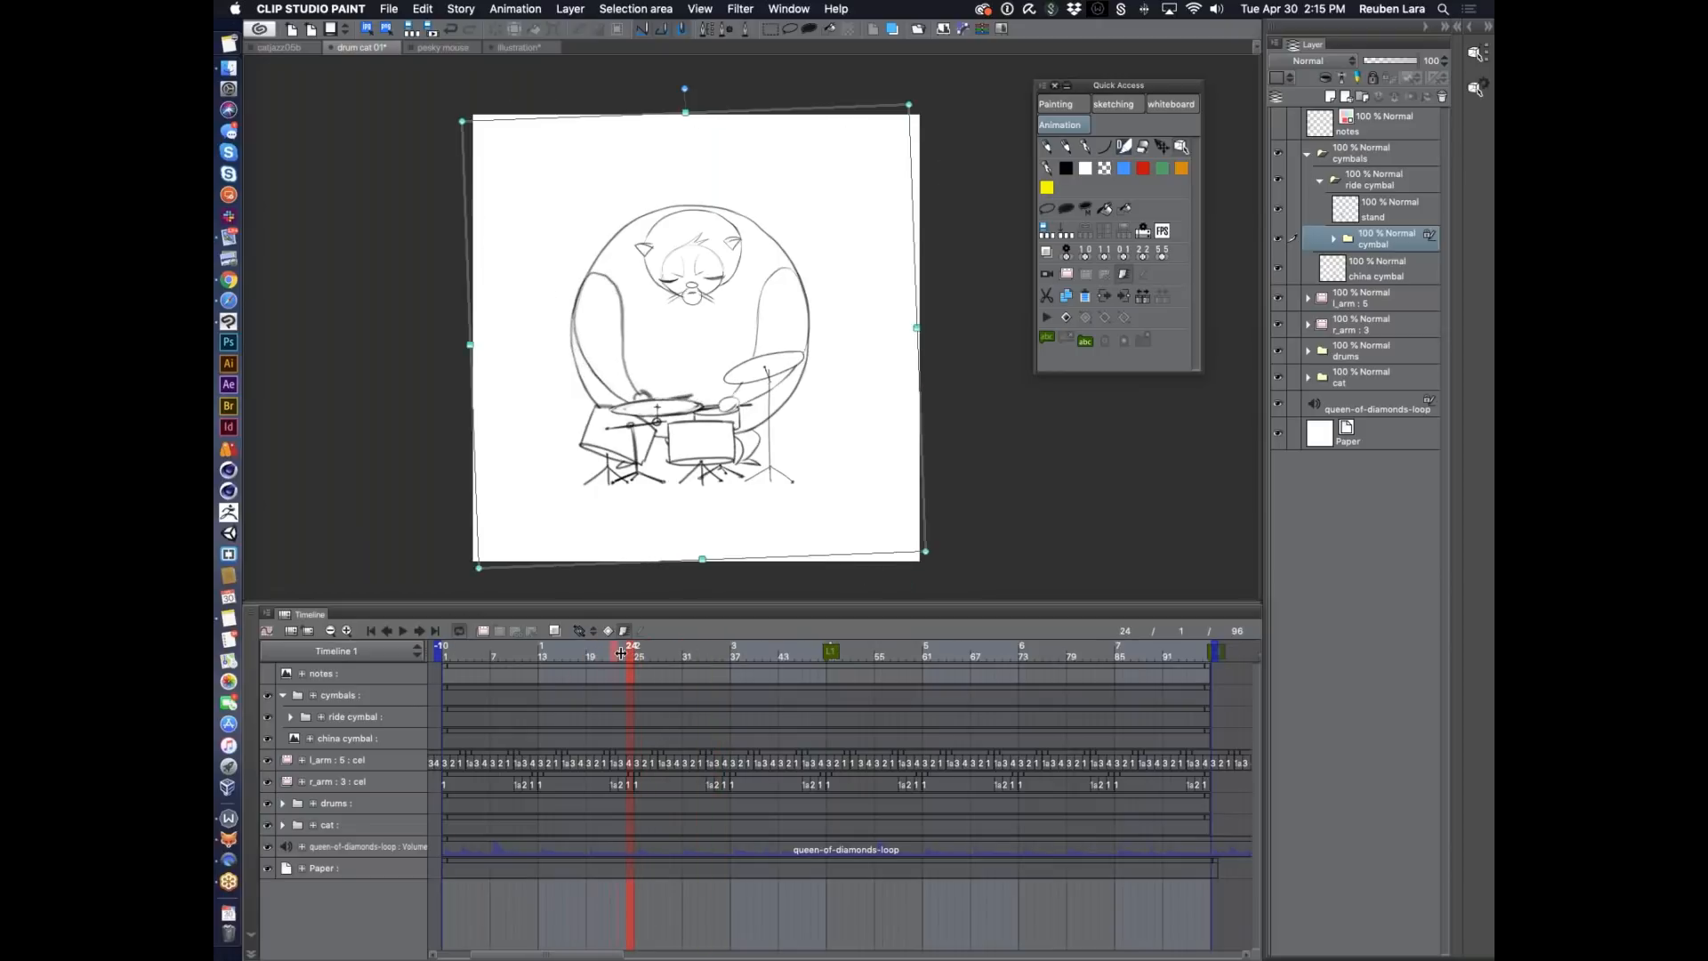
Limit the playback range to frames 25 through 72 and play the drumming loop twice with the sound raised.
click(635, 657)
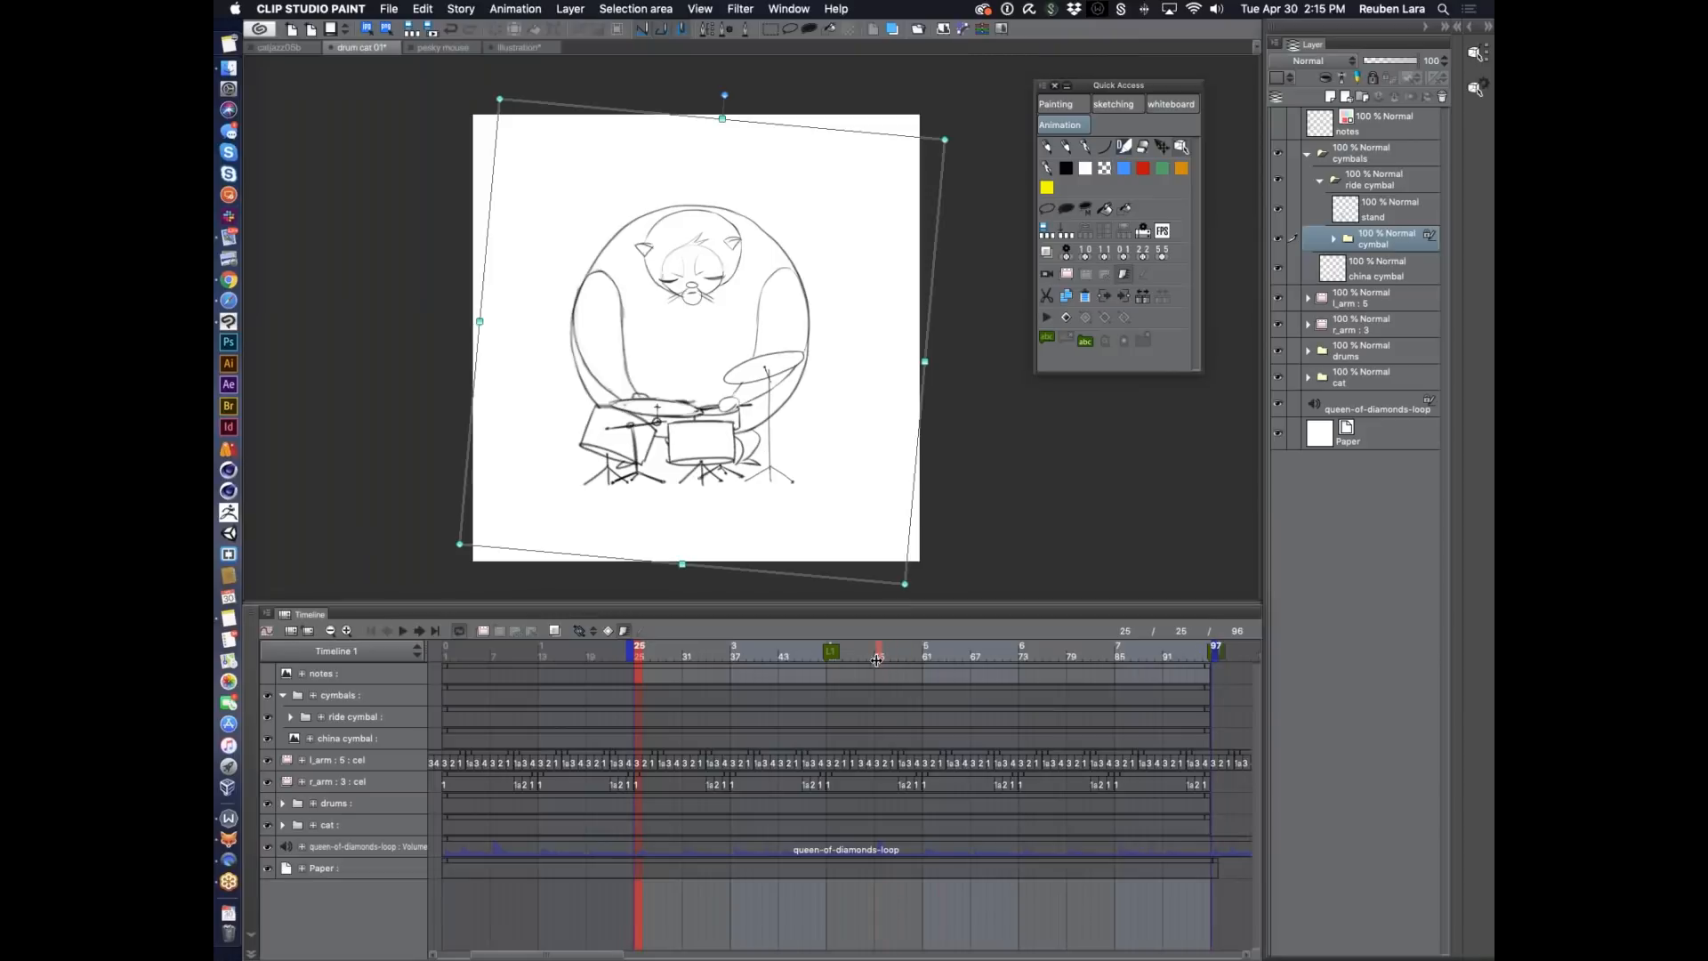
drag(1029, 659, 1023, 655)
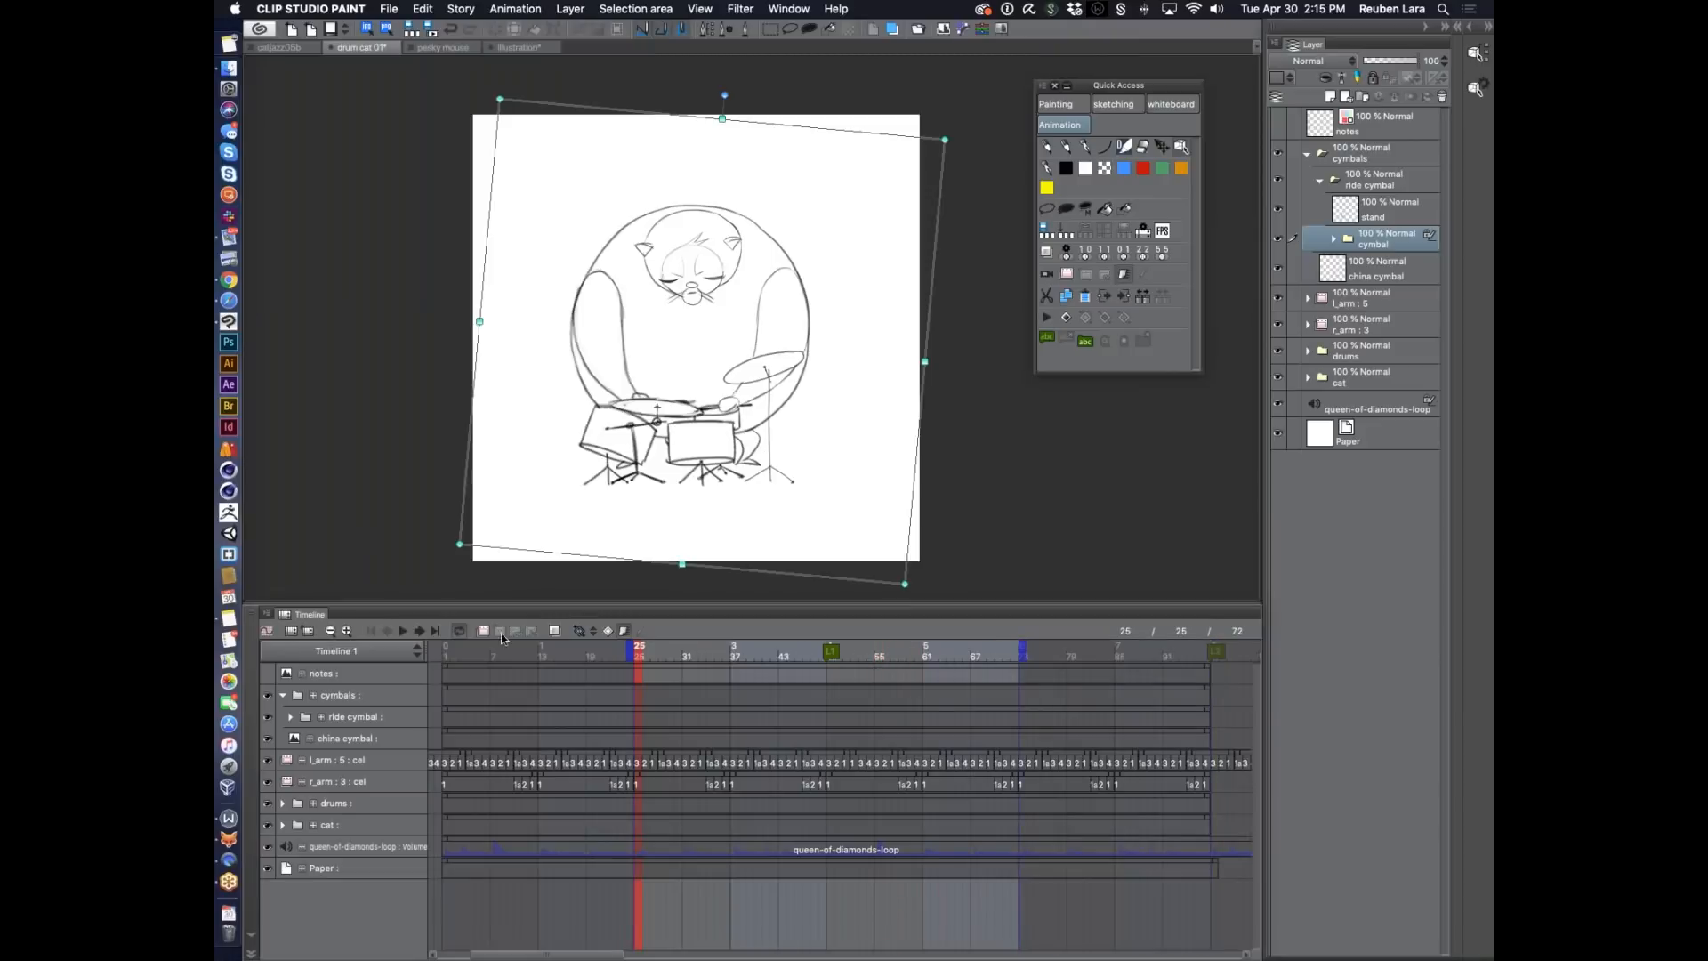
click(407, 631)
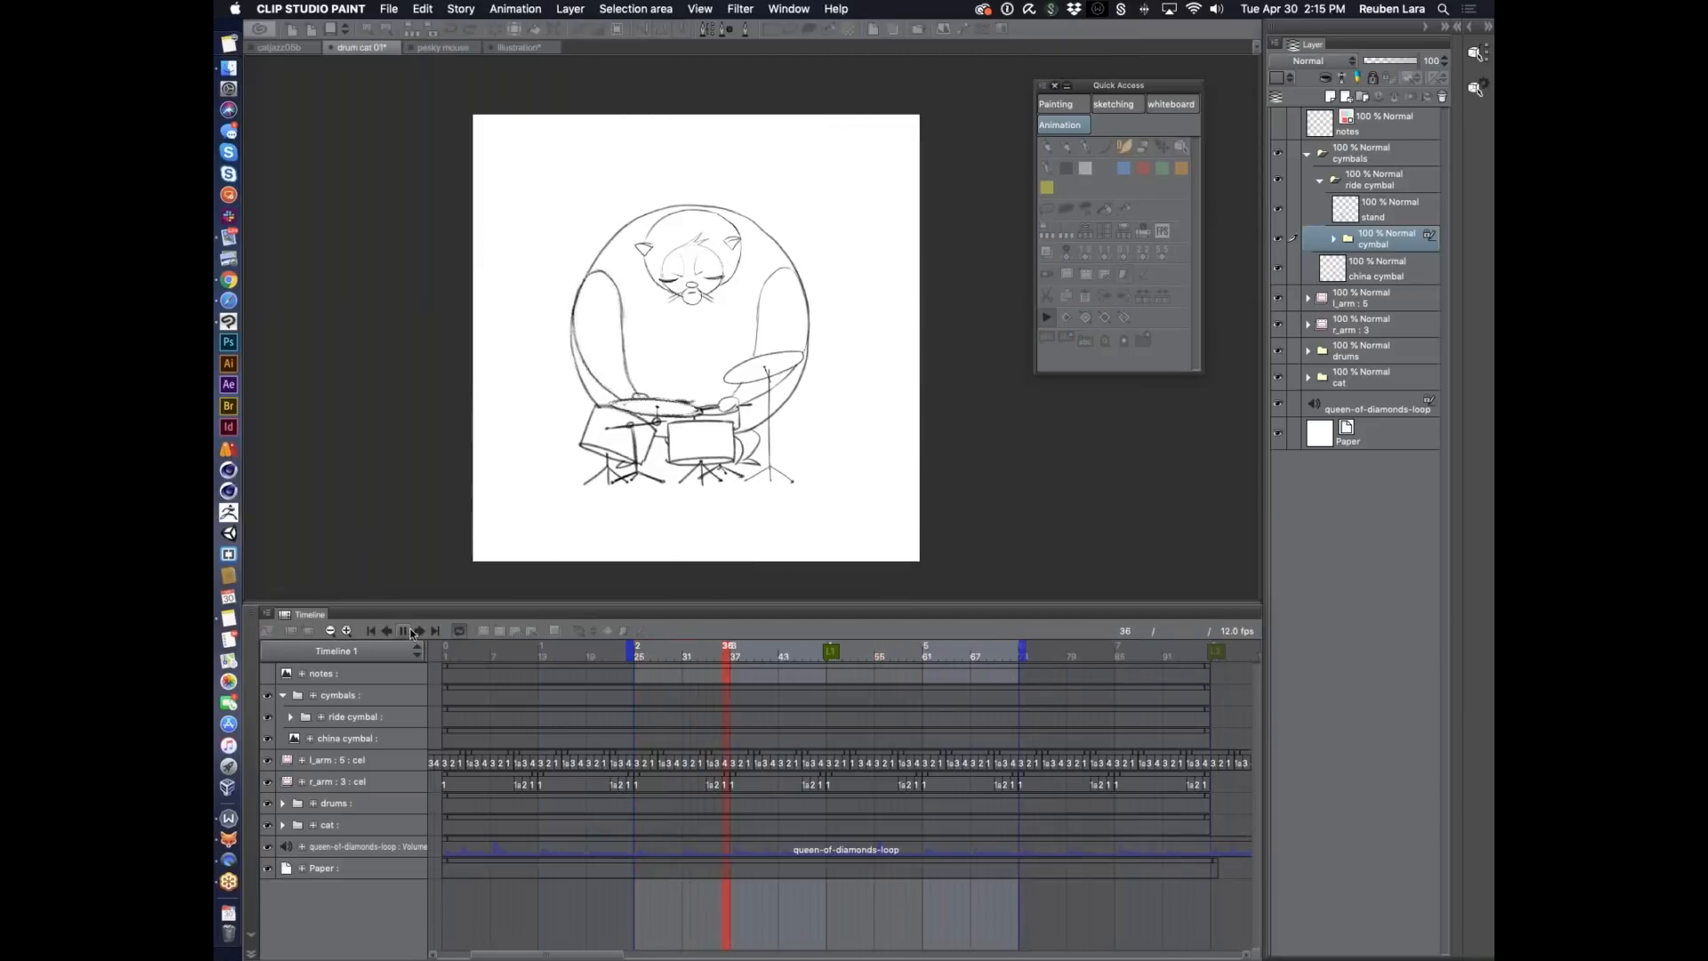
key(XF86AudioRaiseVolume)
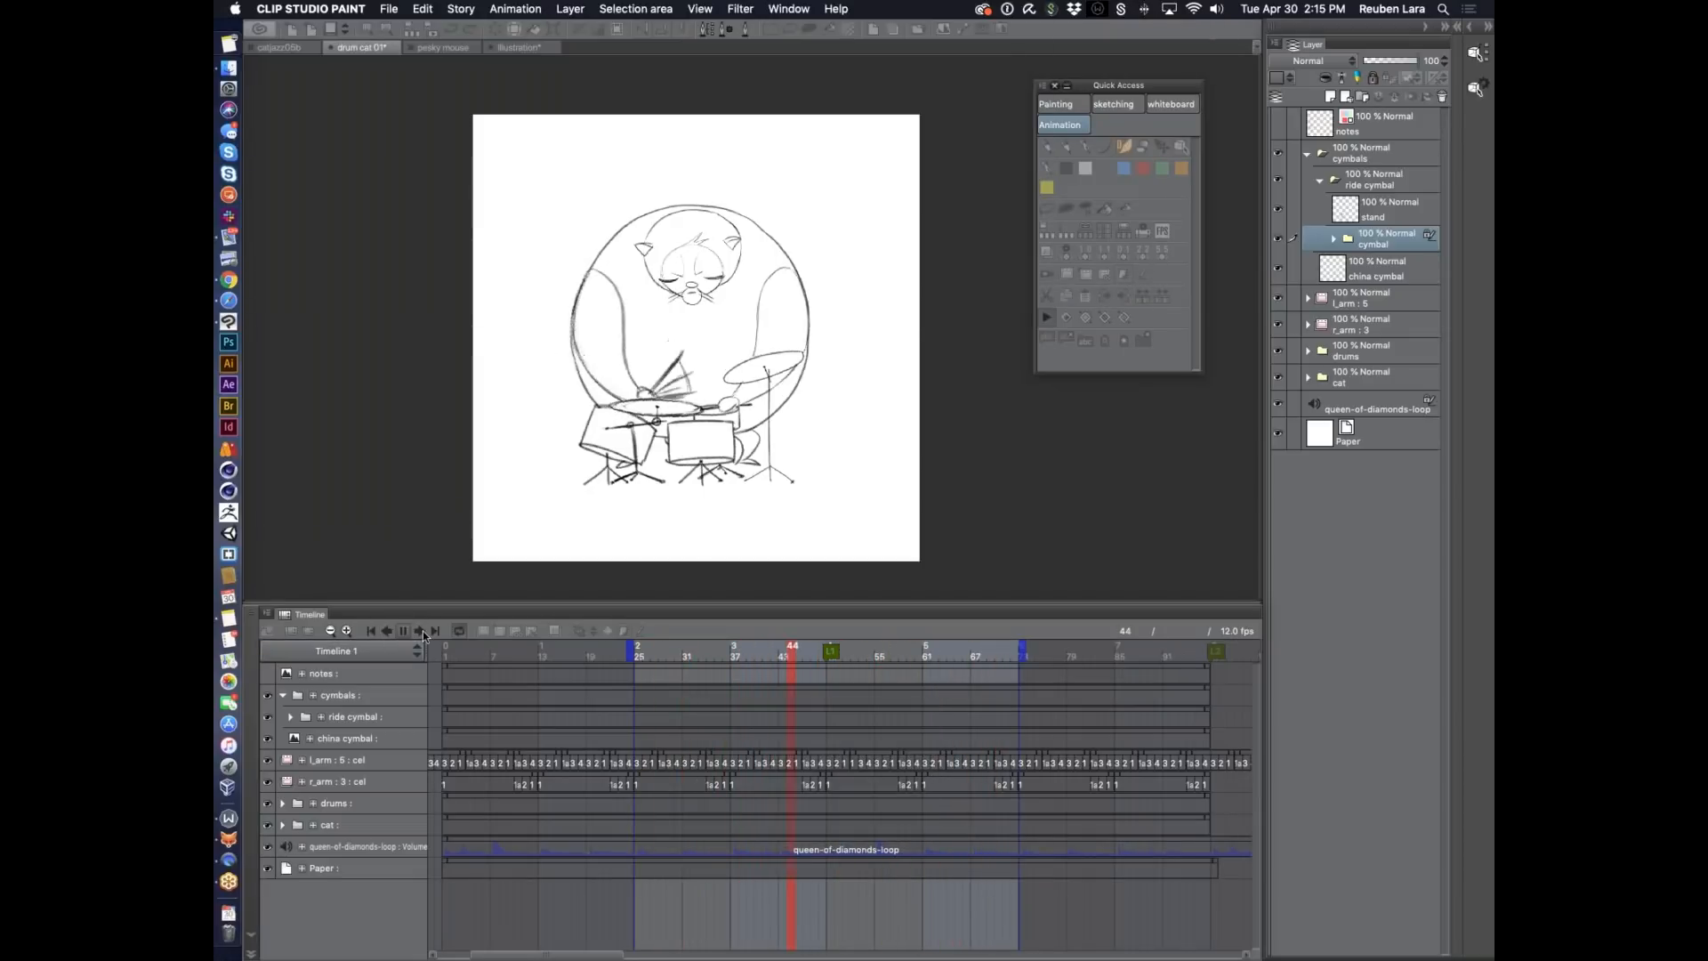
click(424, 632)
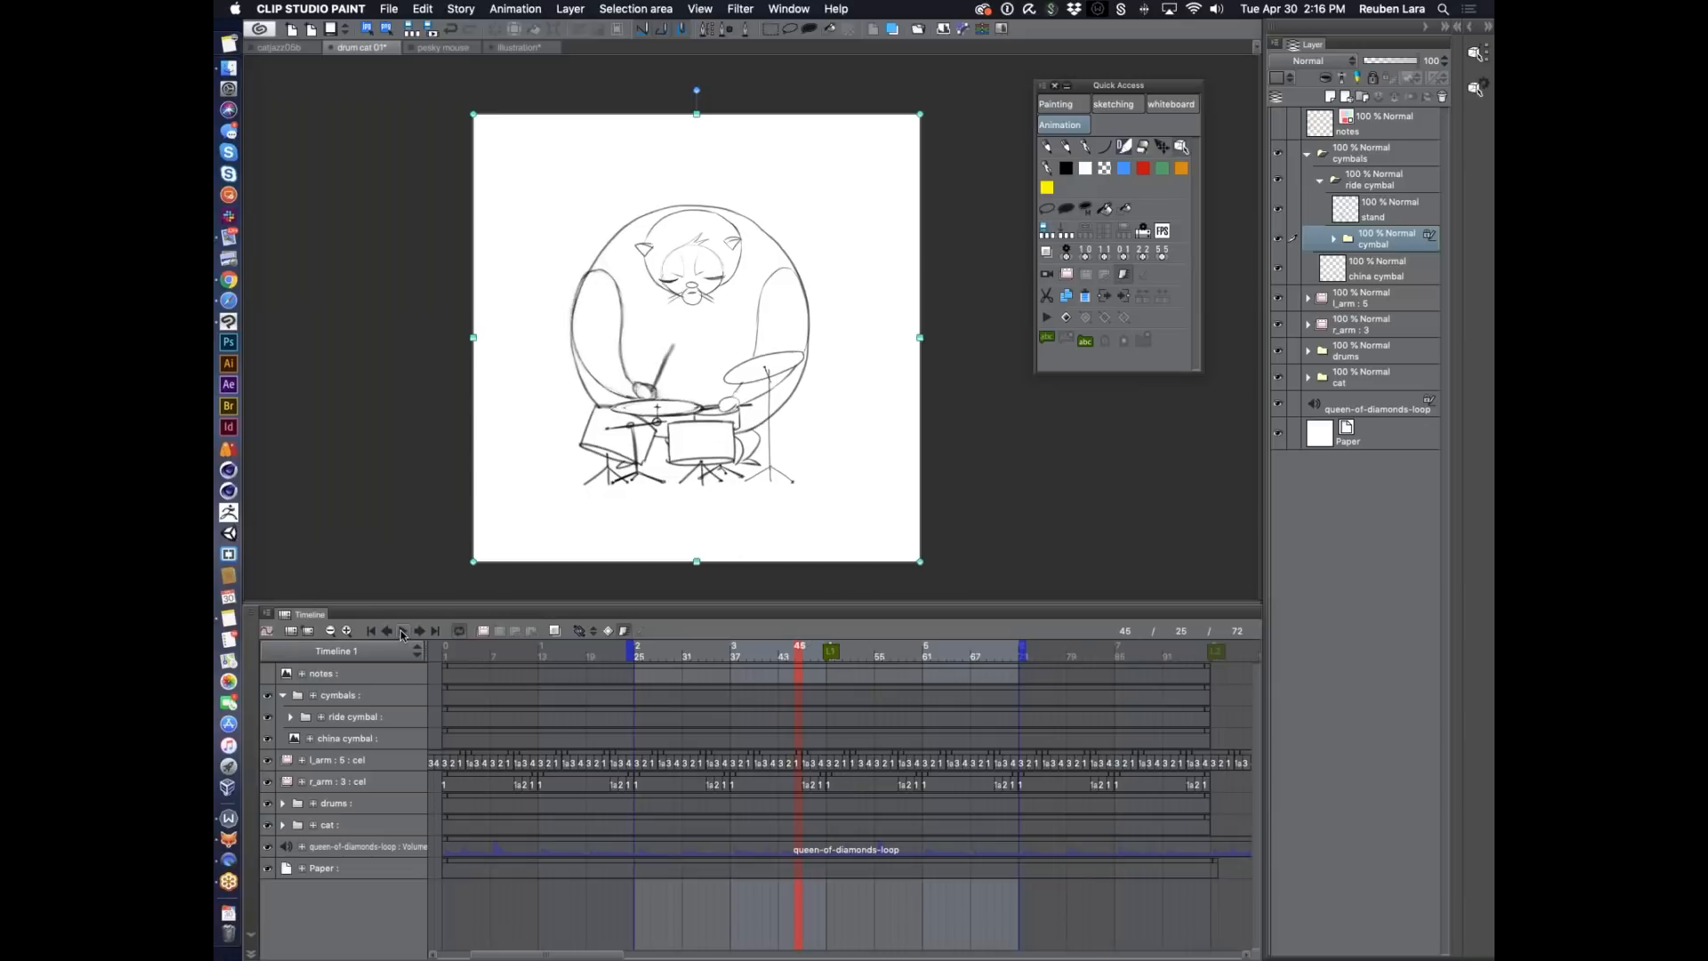
click(639, 655)
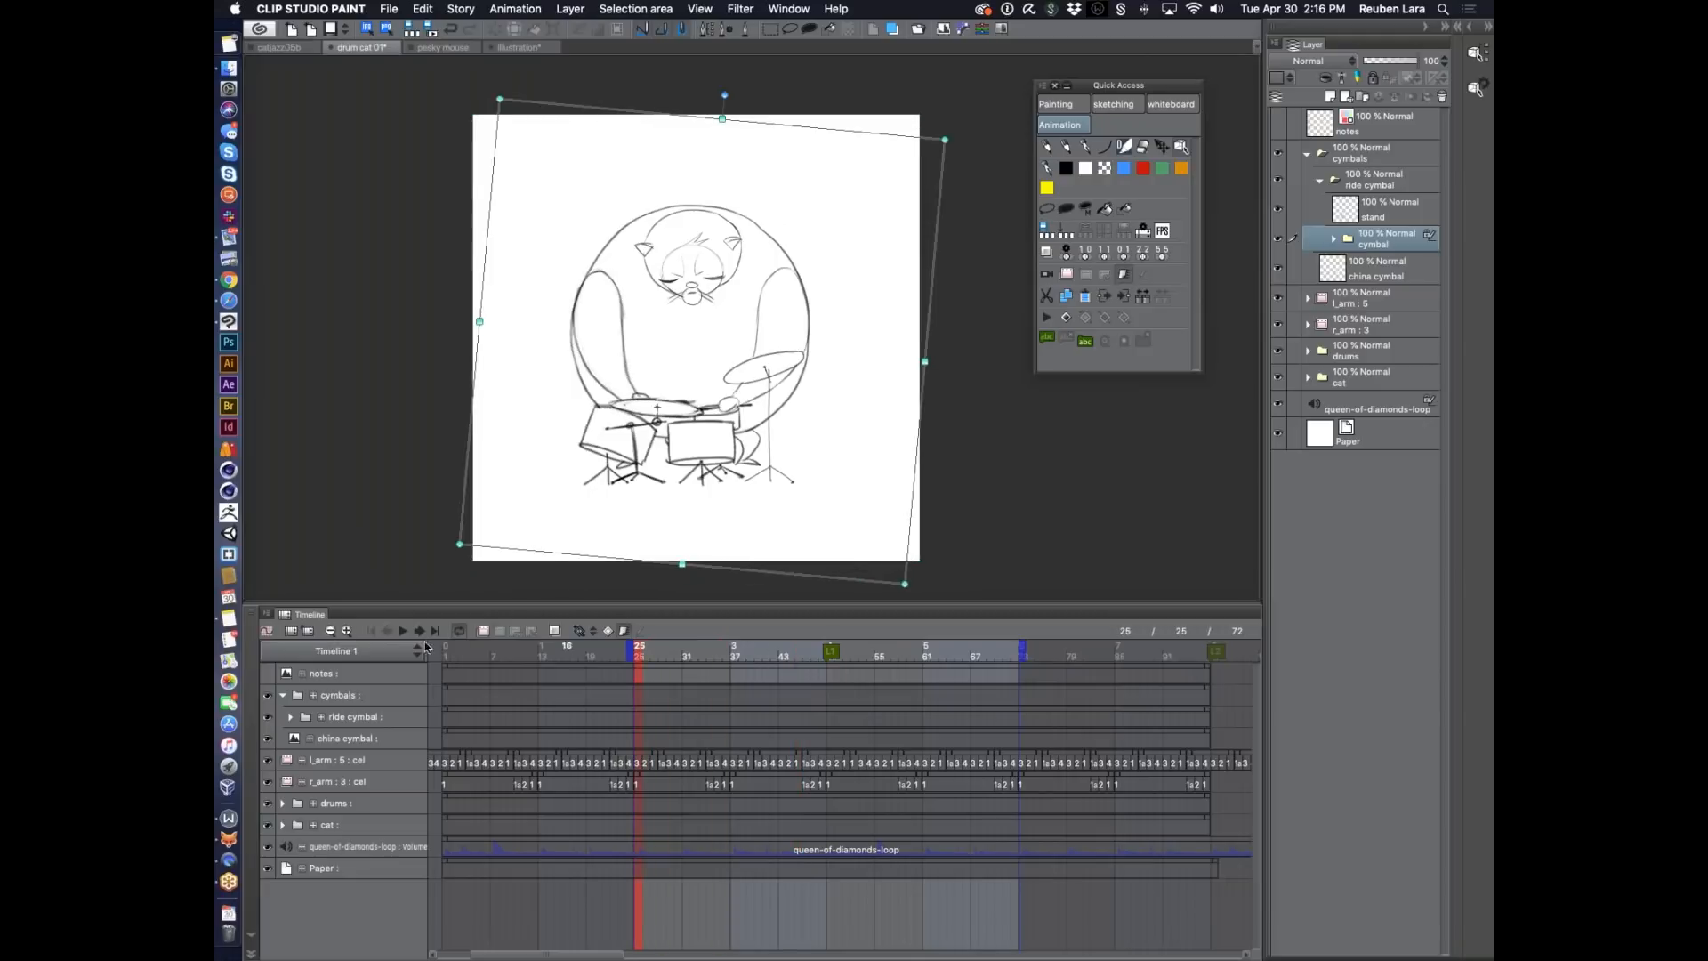
click(403, 632)
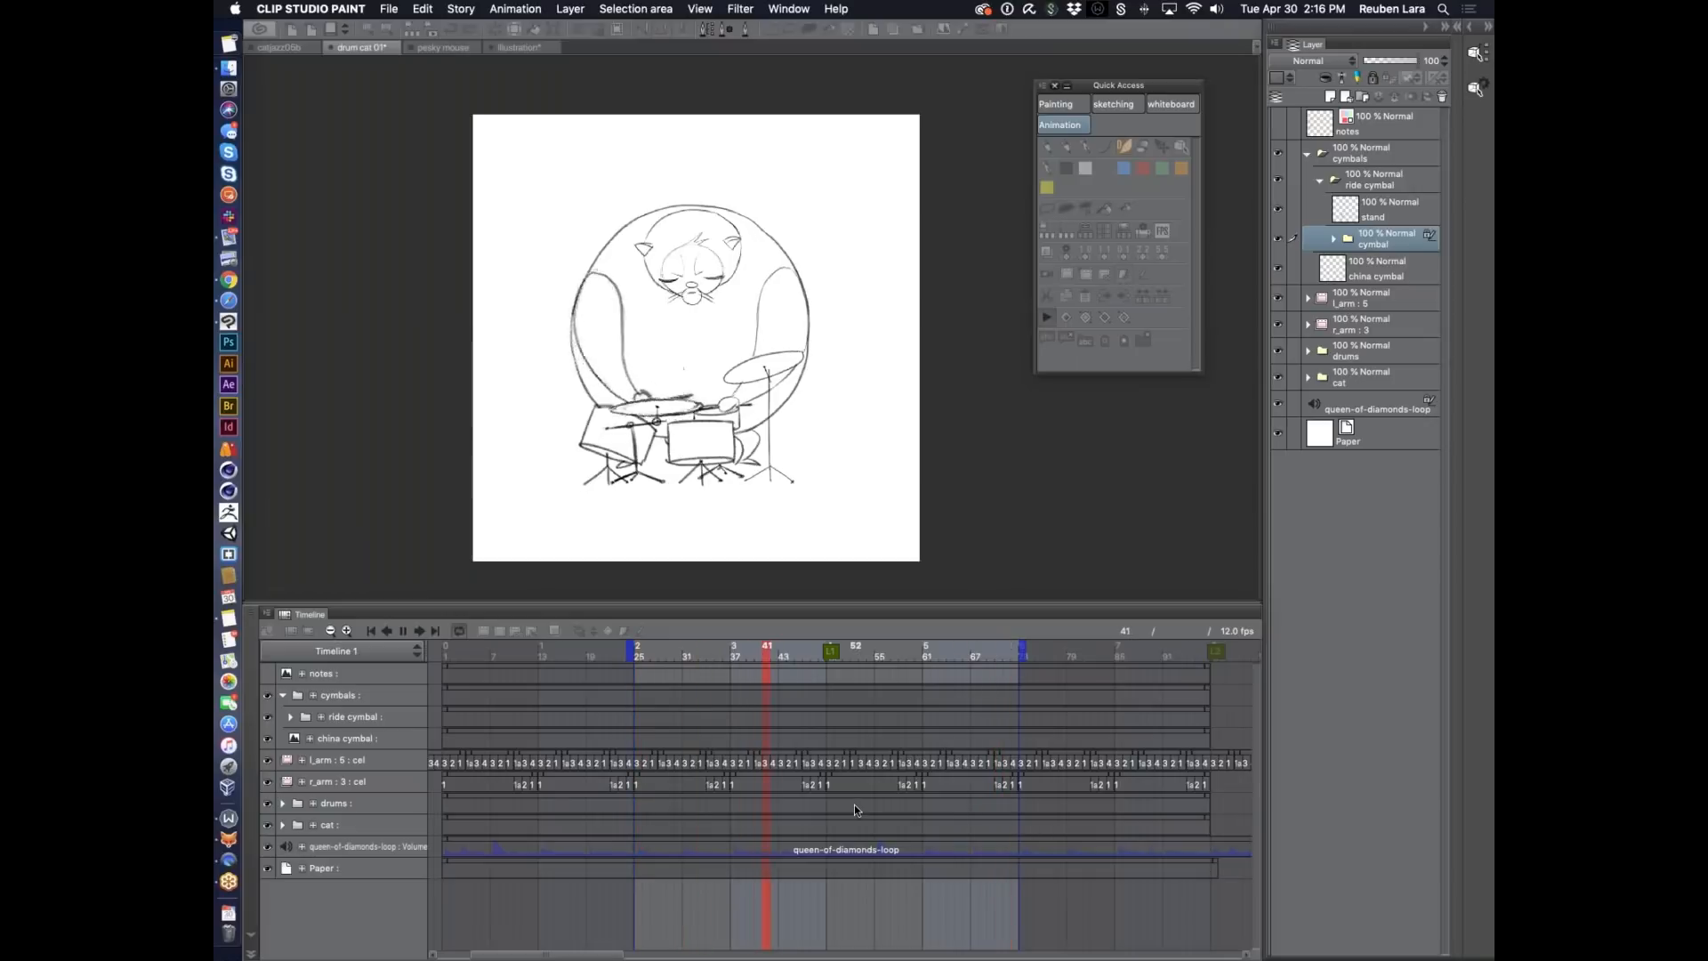
click(403, 630)
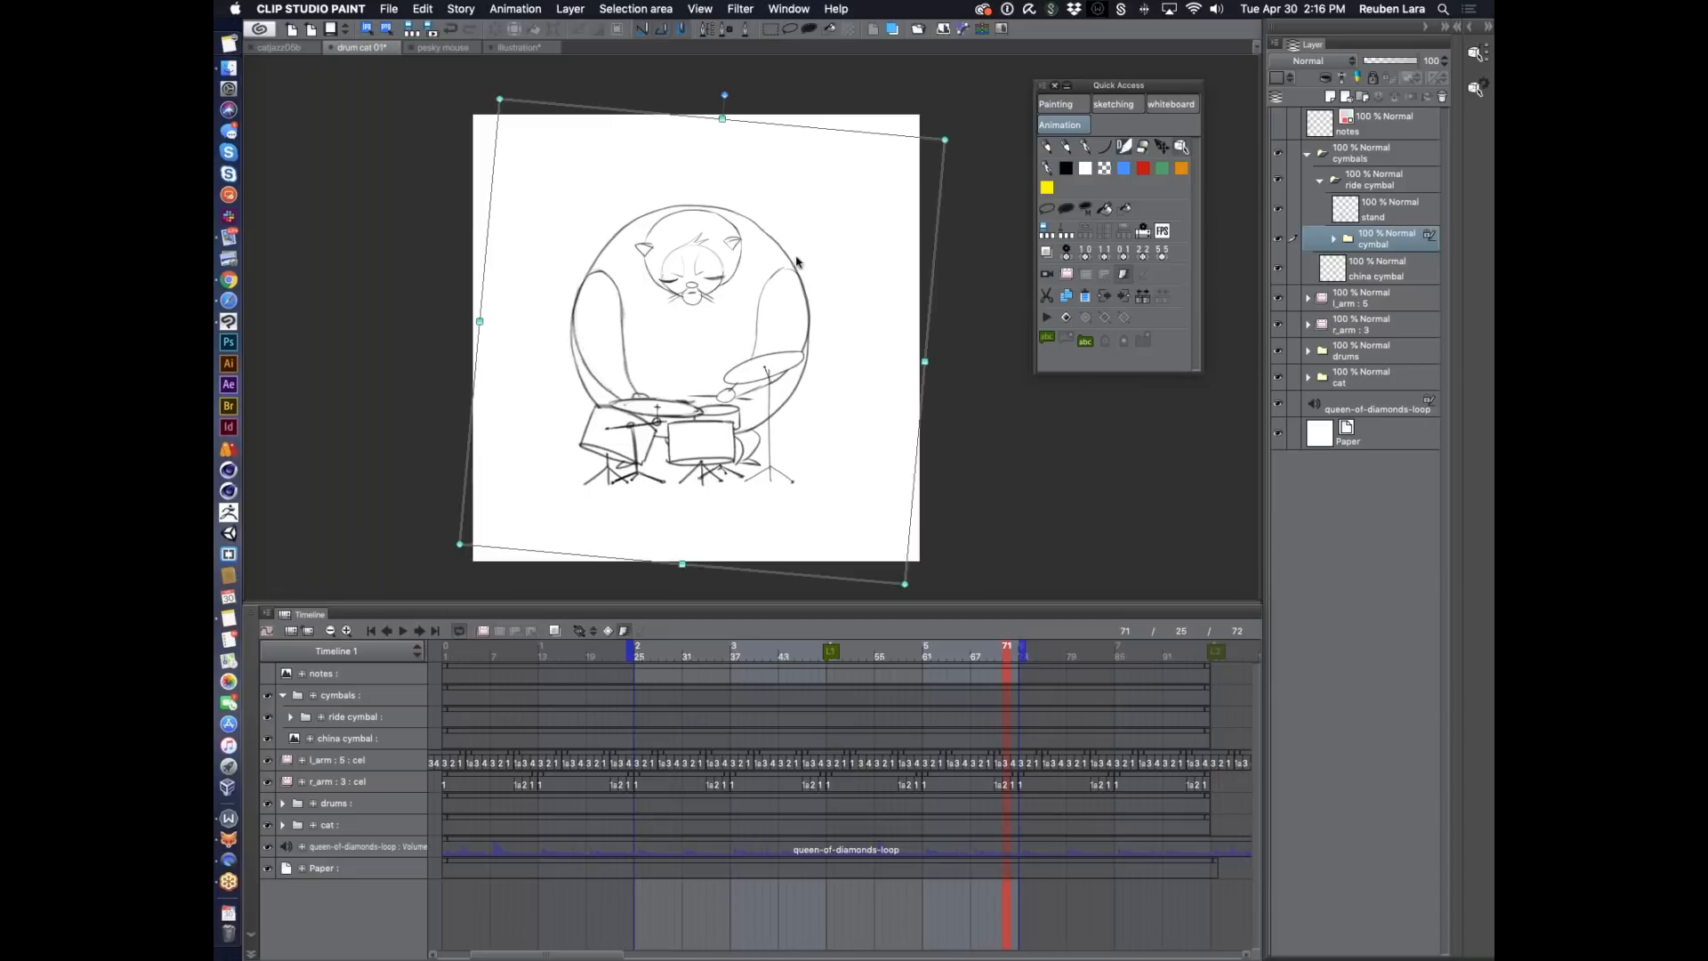
Switch to the pesky mouse document, view the mouse sketches around the drum kit up close, and return to frame 1.
scroll(717, 432, up, 1)
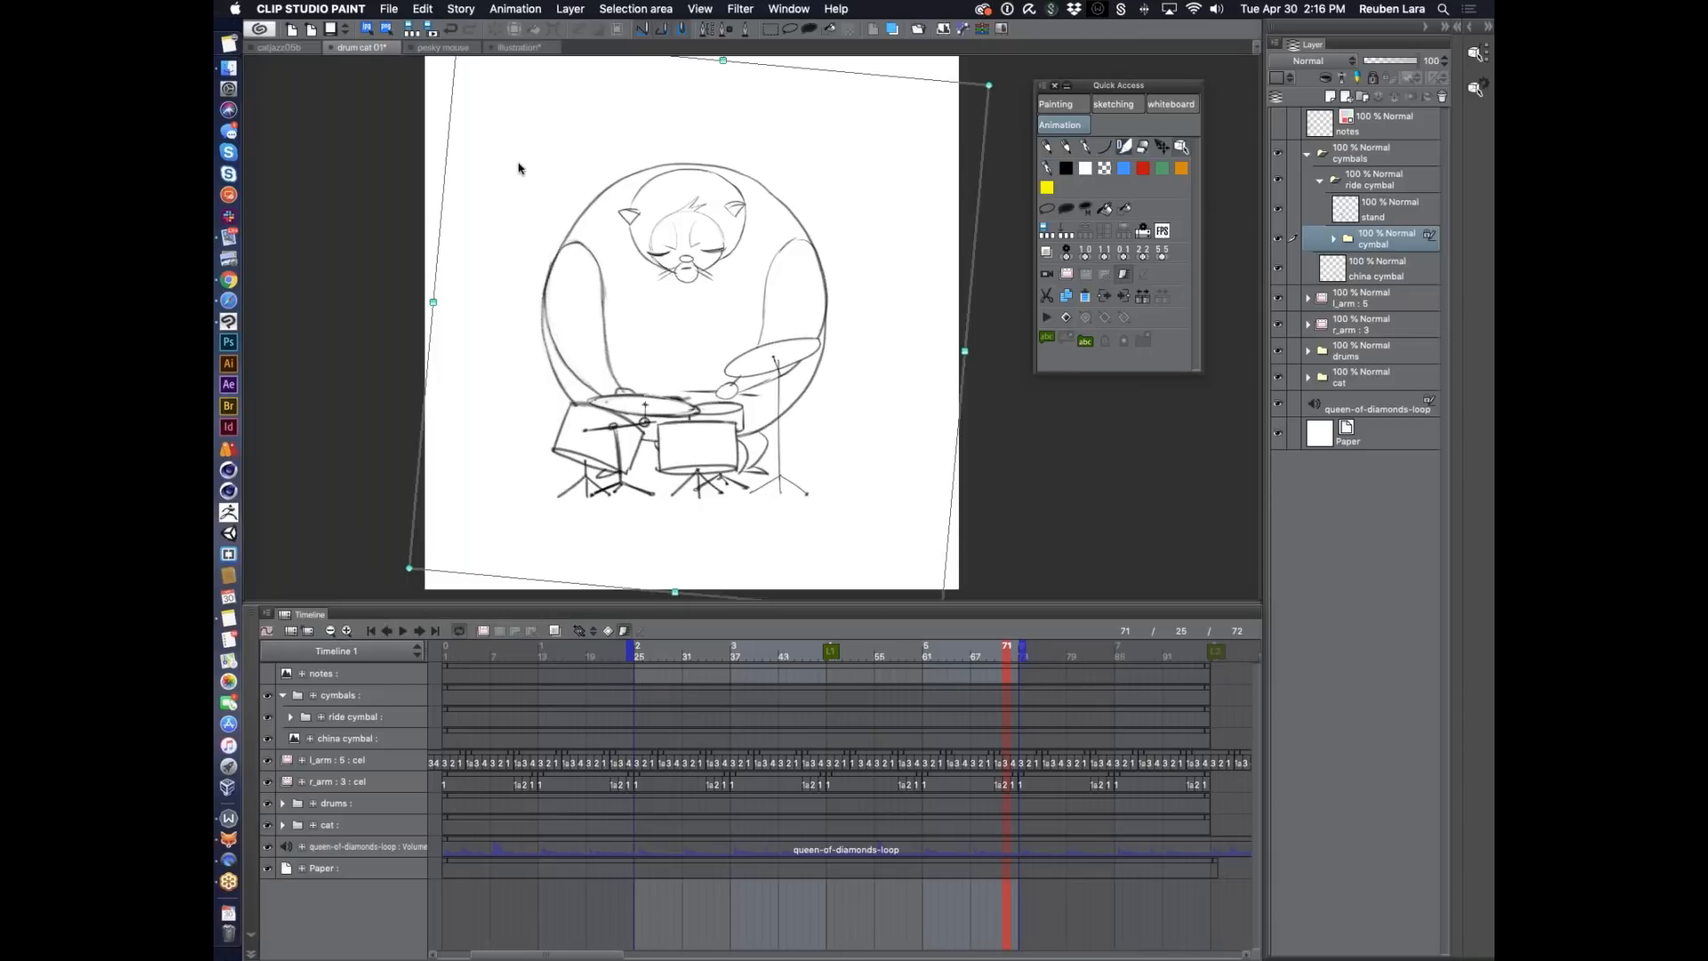
click(445, 48)
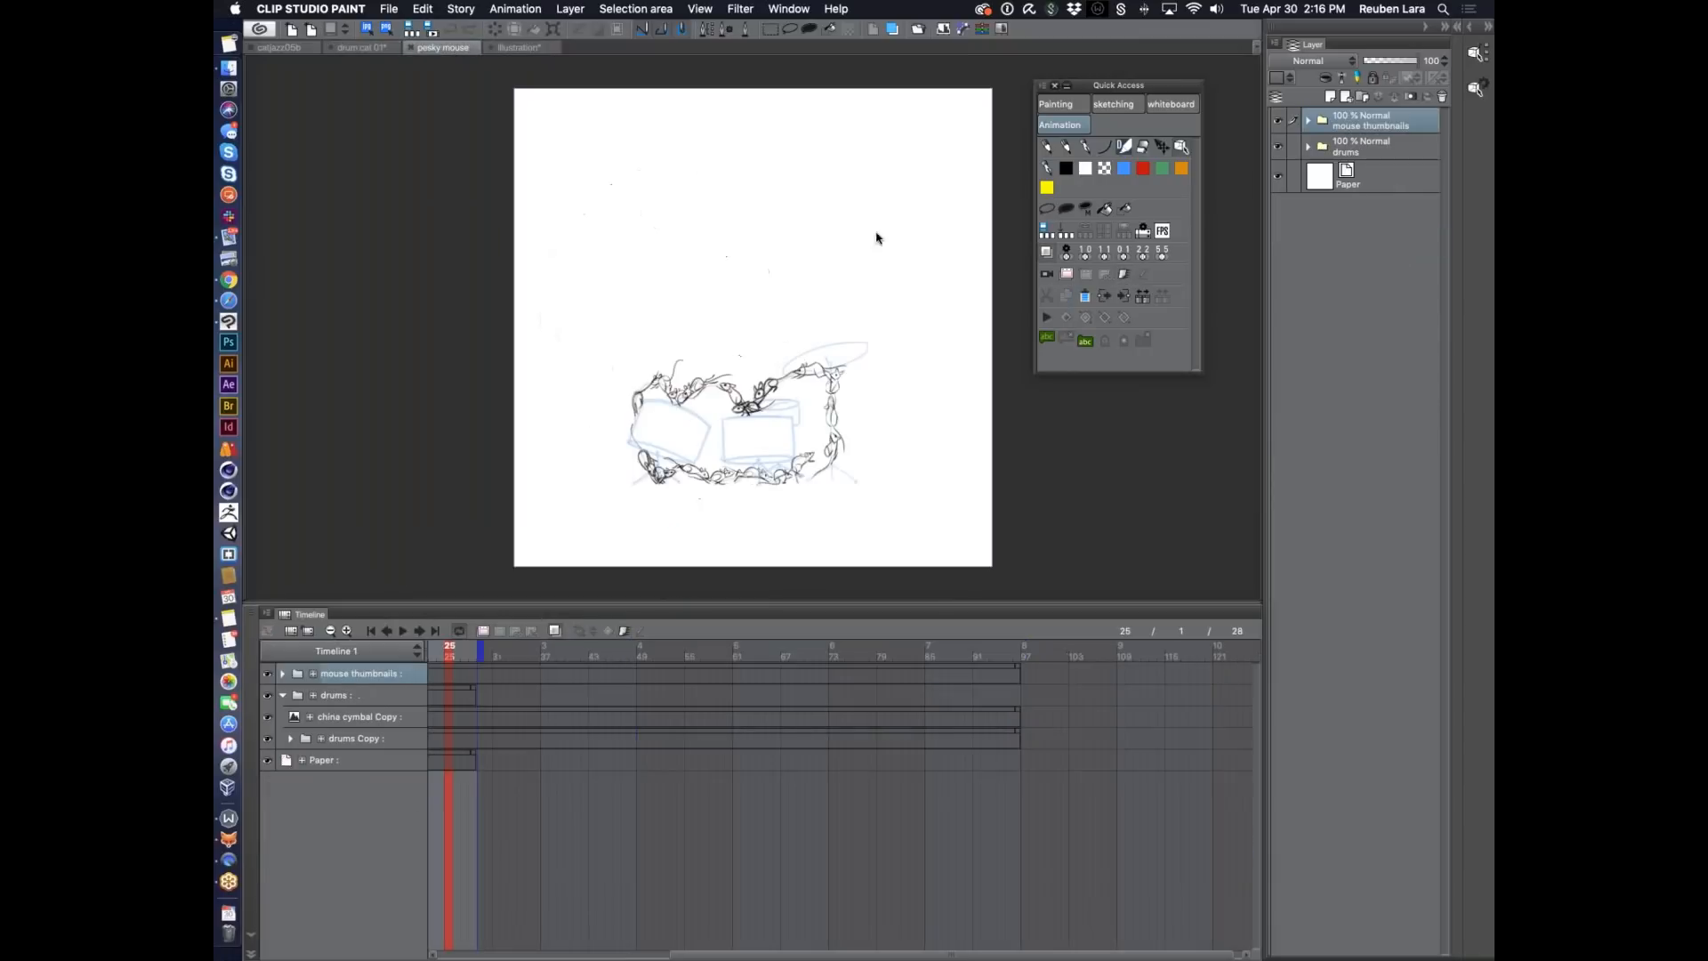
mouse_move(825, 400)
mouse_down()
mouse_move(888, 408)
mouse_move(867, 378)
mouse_move(797, 416)
mouse_move(880, 361)
mouse_up()
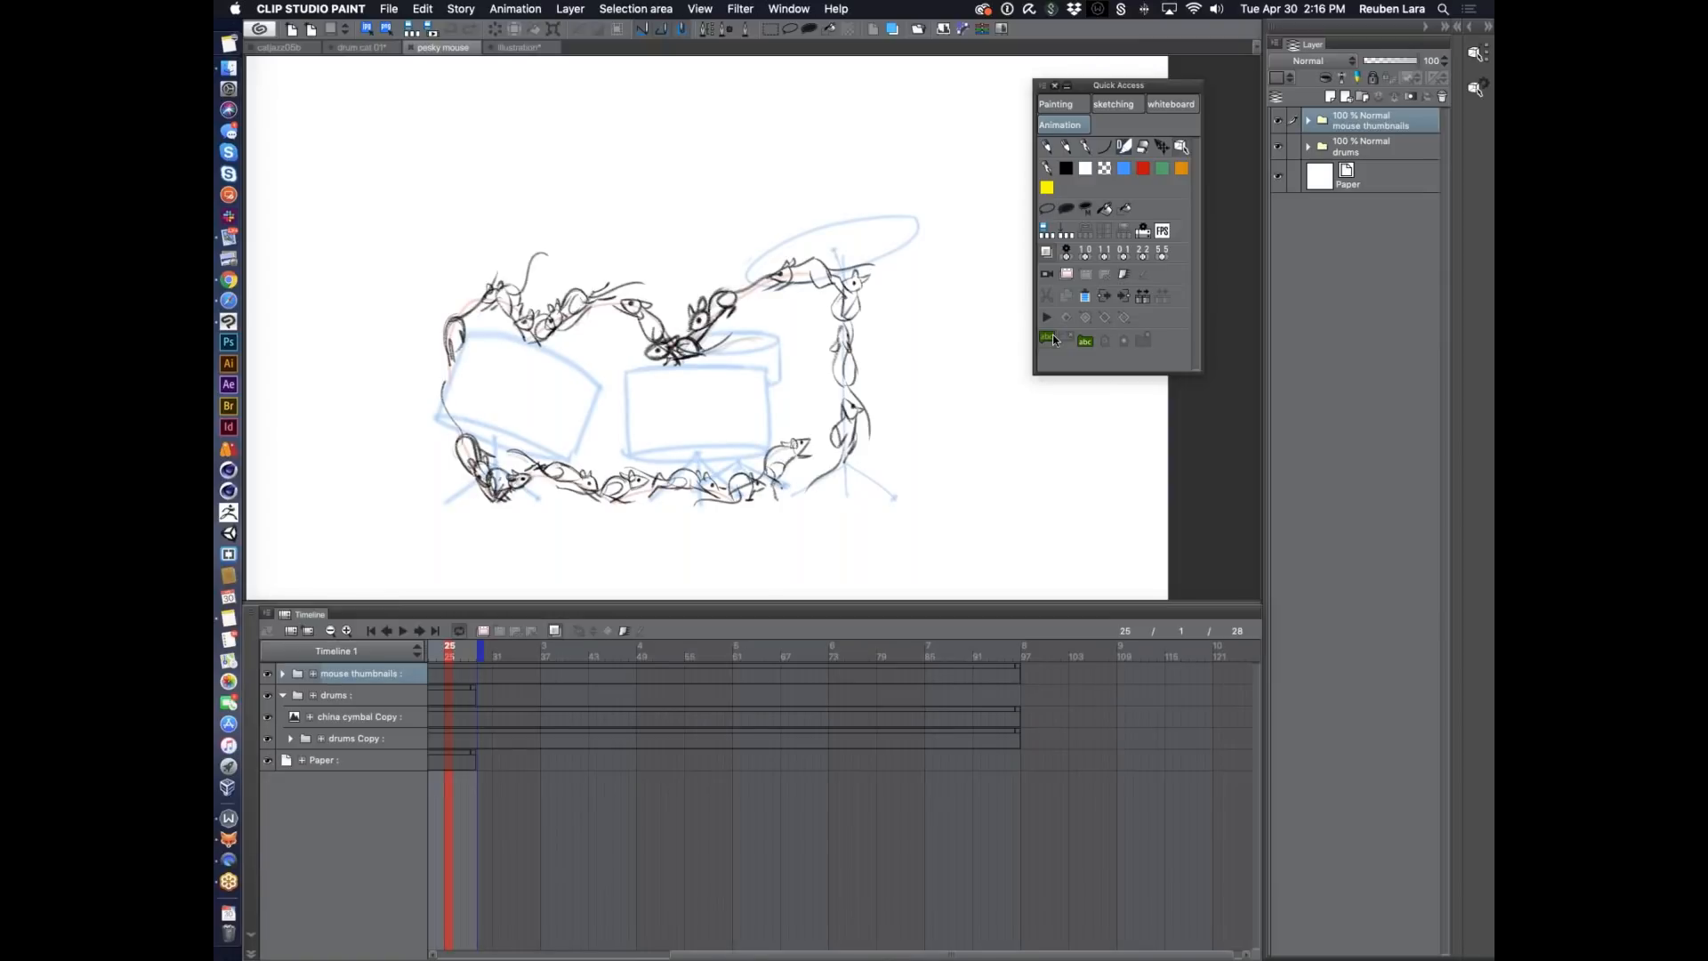
scroll(647, 724, left, 3)
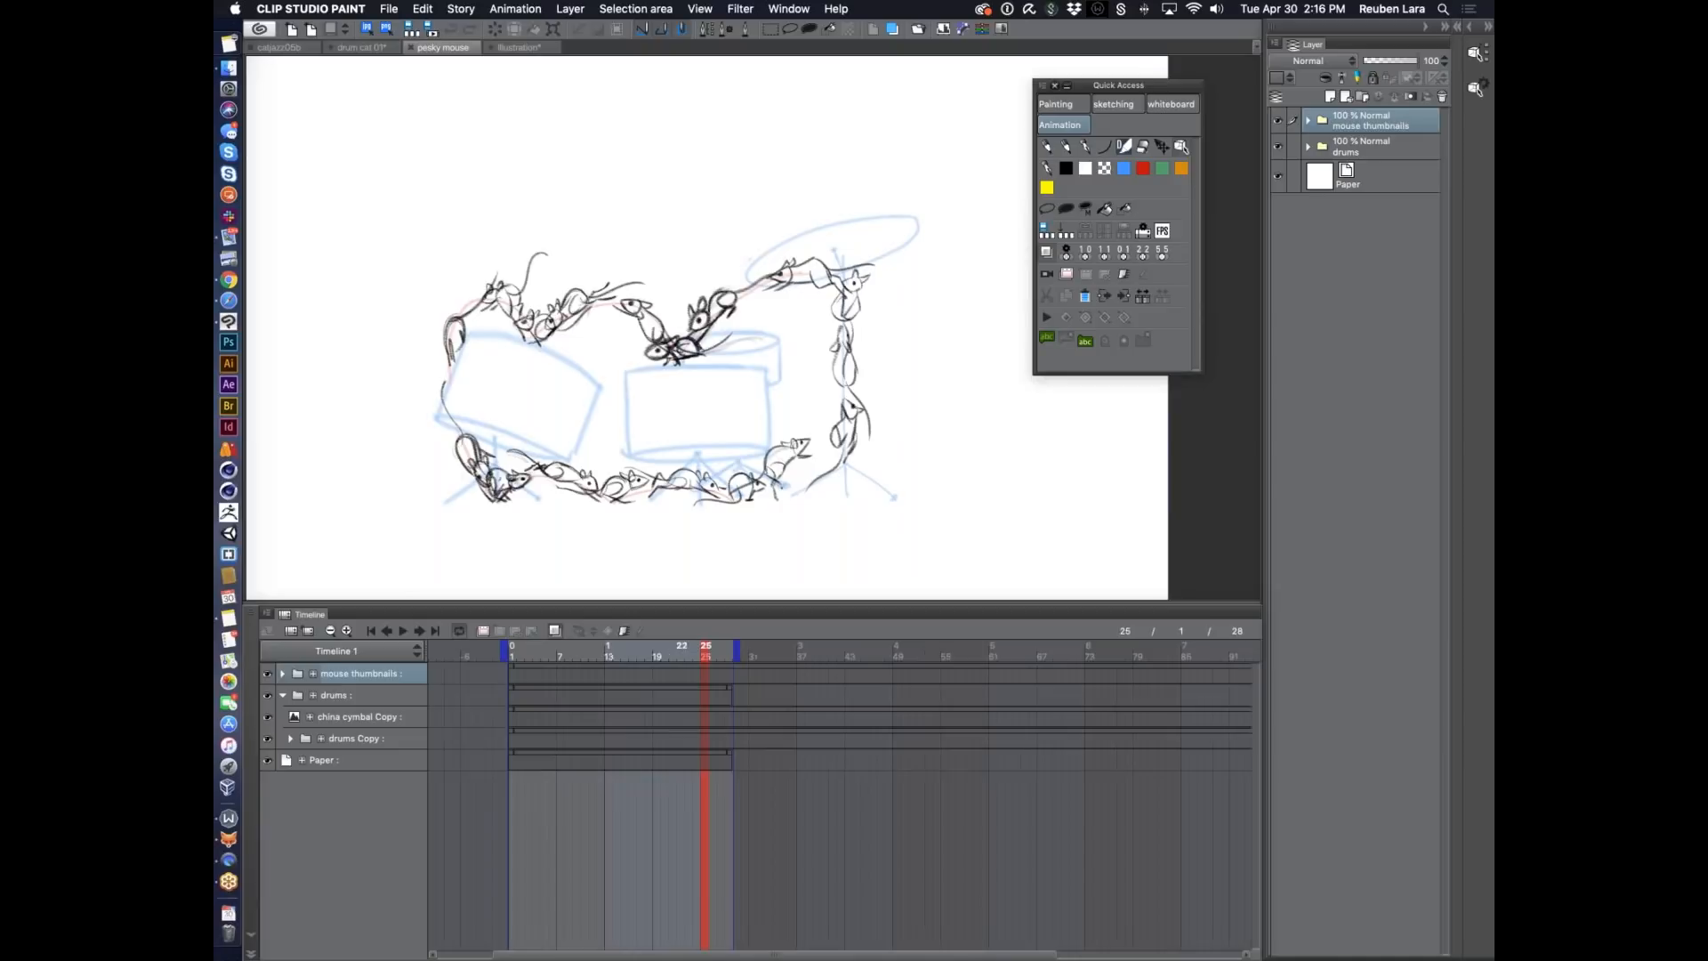
drag(704, 655, 513, 655)
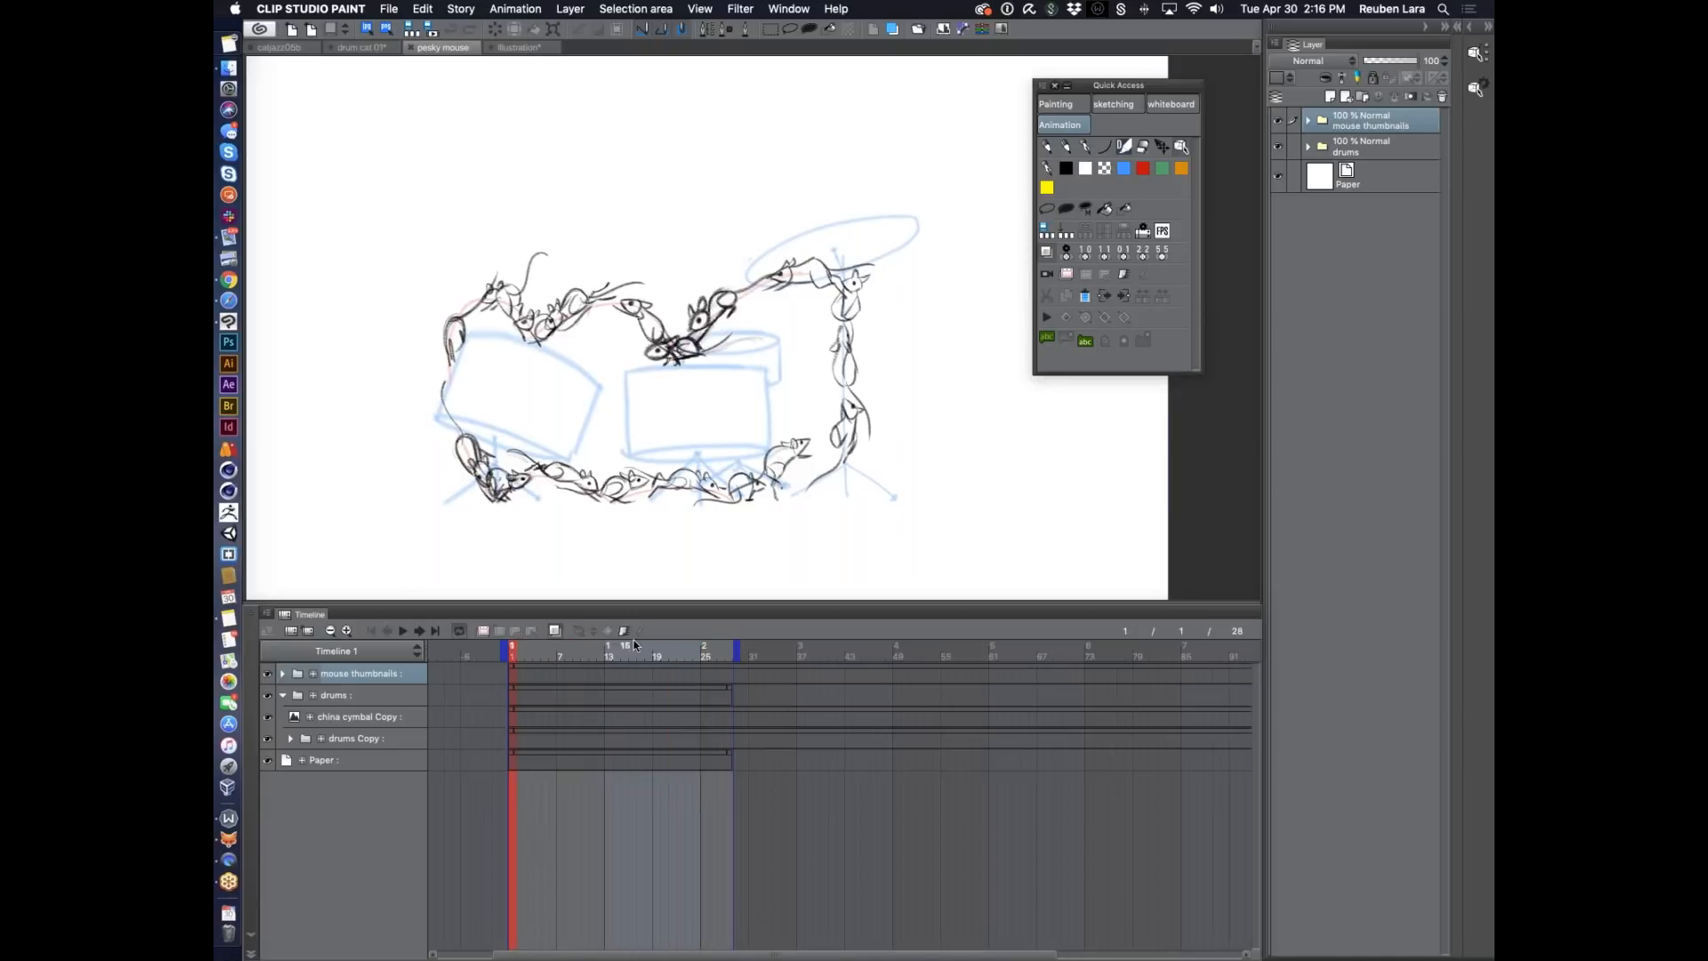
Expand the mouse thumbnails folder, hide all its mouse sketch layers, and select the line of action Copy layer to examine the motion path.
click(1309, 119)
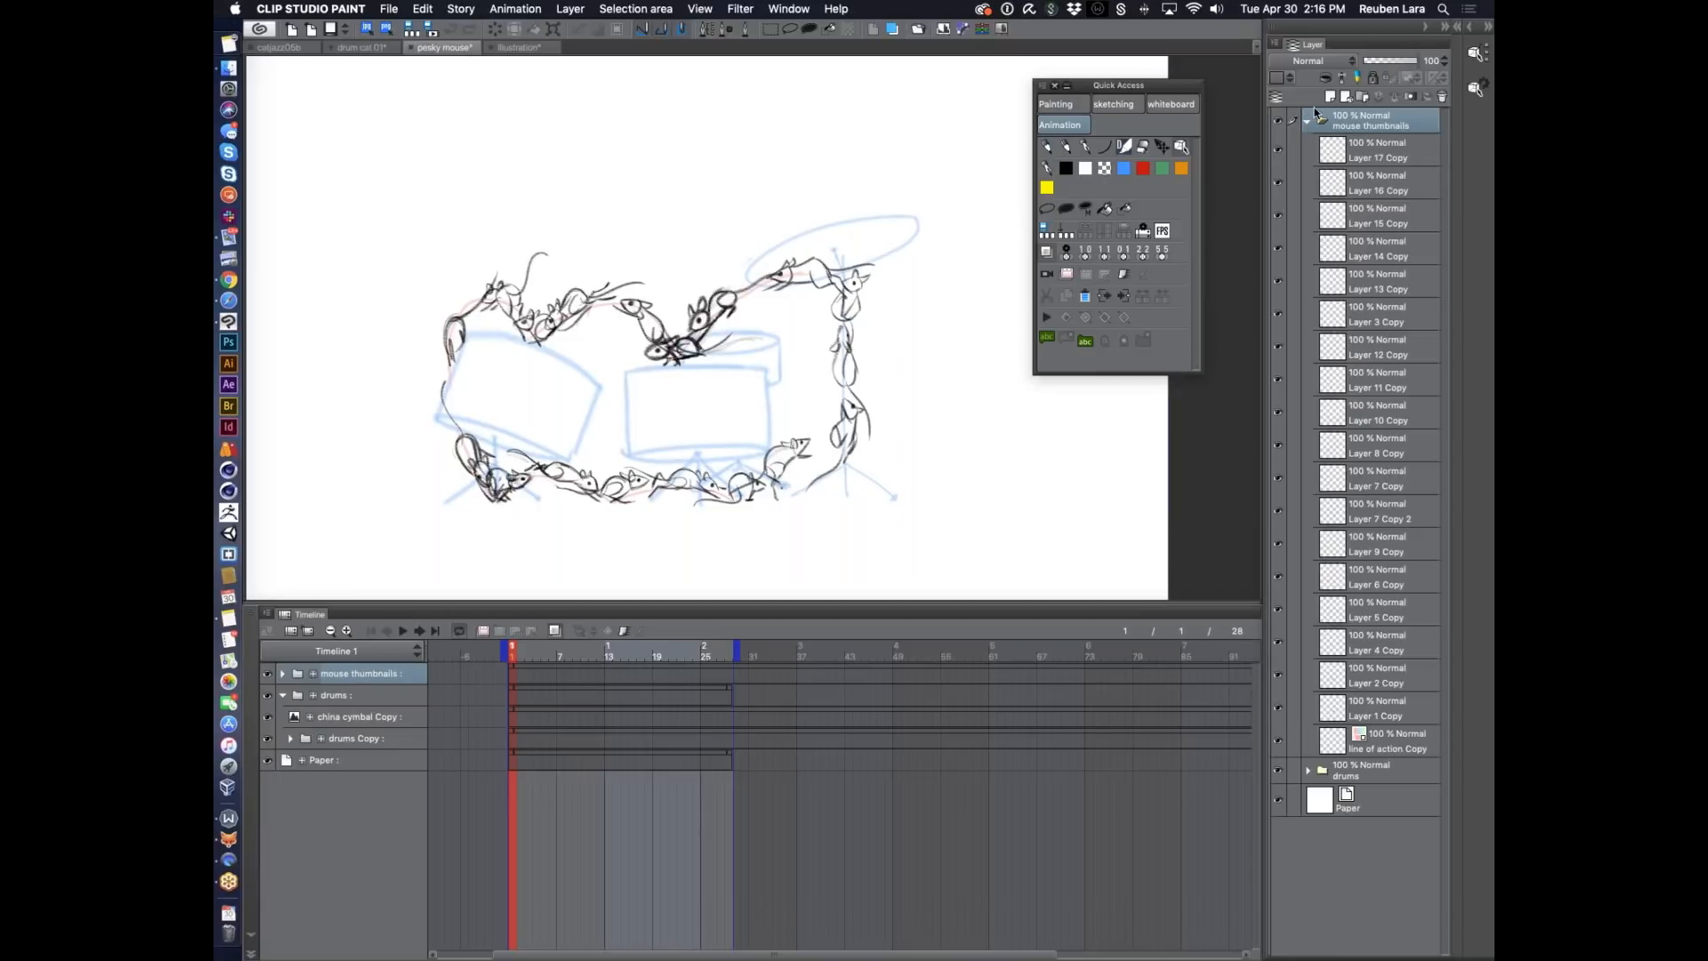
drag(1279, 150, 1279, 538)
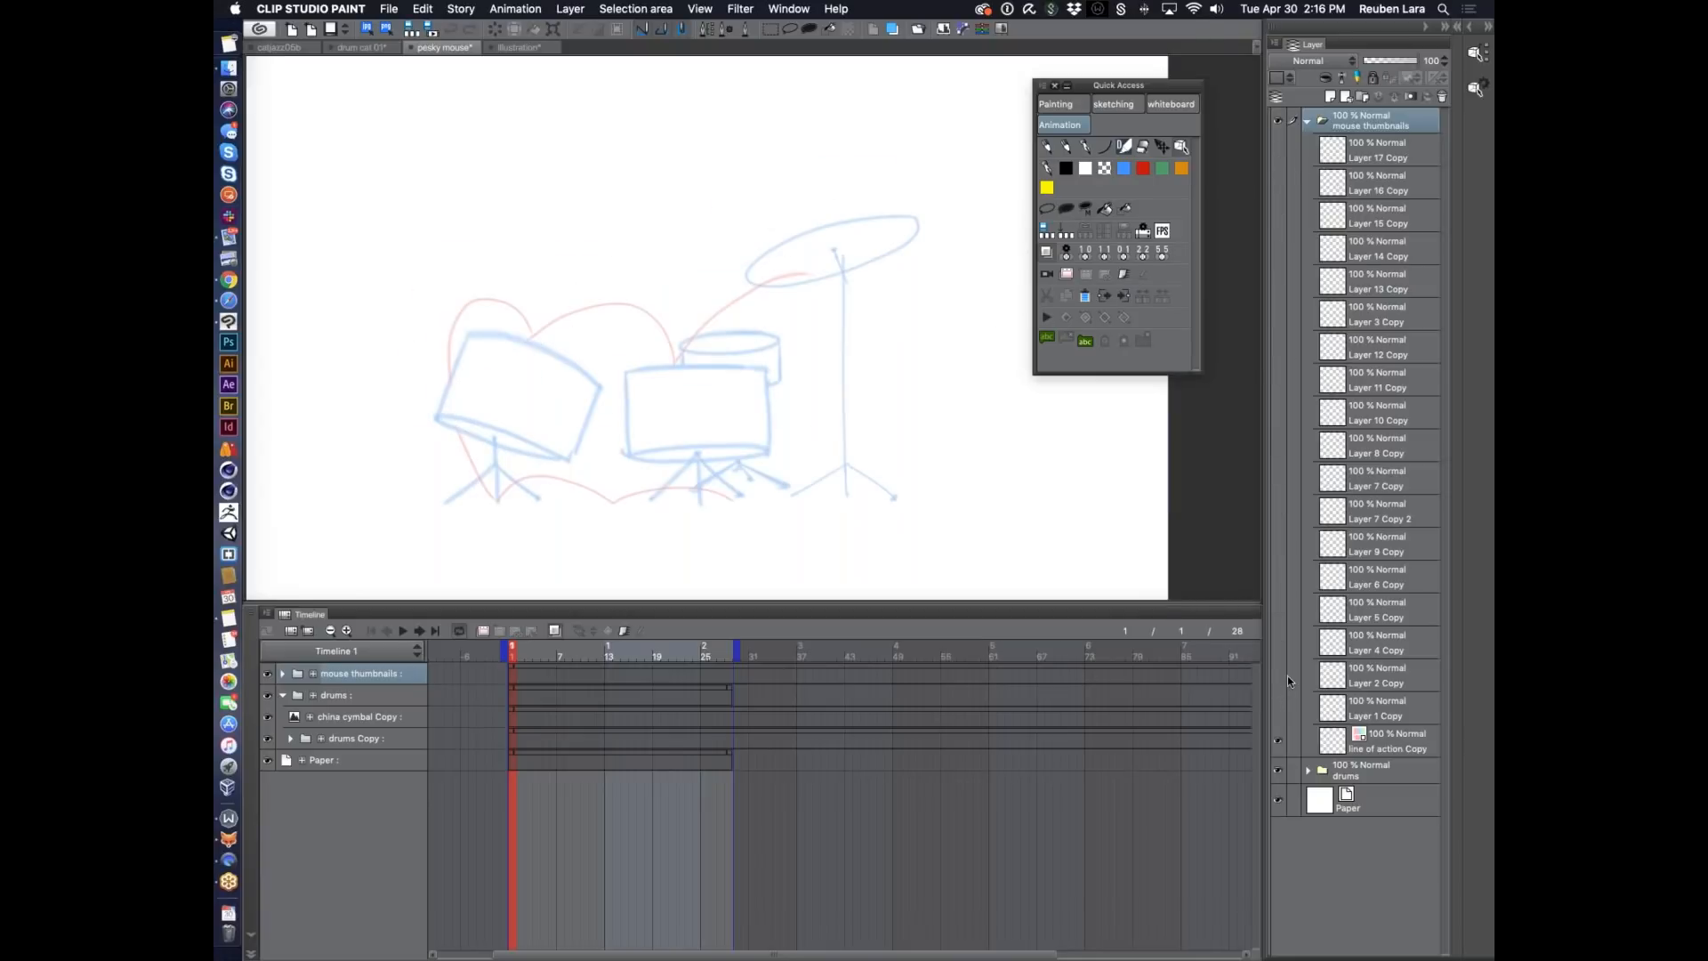
mouse_move(864, 418)
mouse_down()
mouse_move(833, 427)
mouse_move(848, 428)
mouse_up()
click(1279, 740)
click(1344, 741)
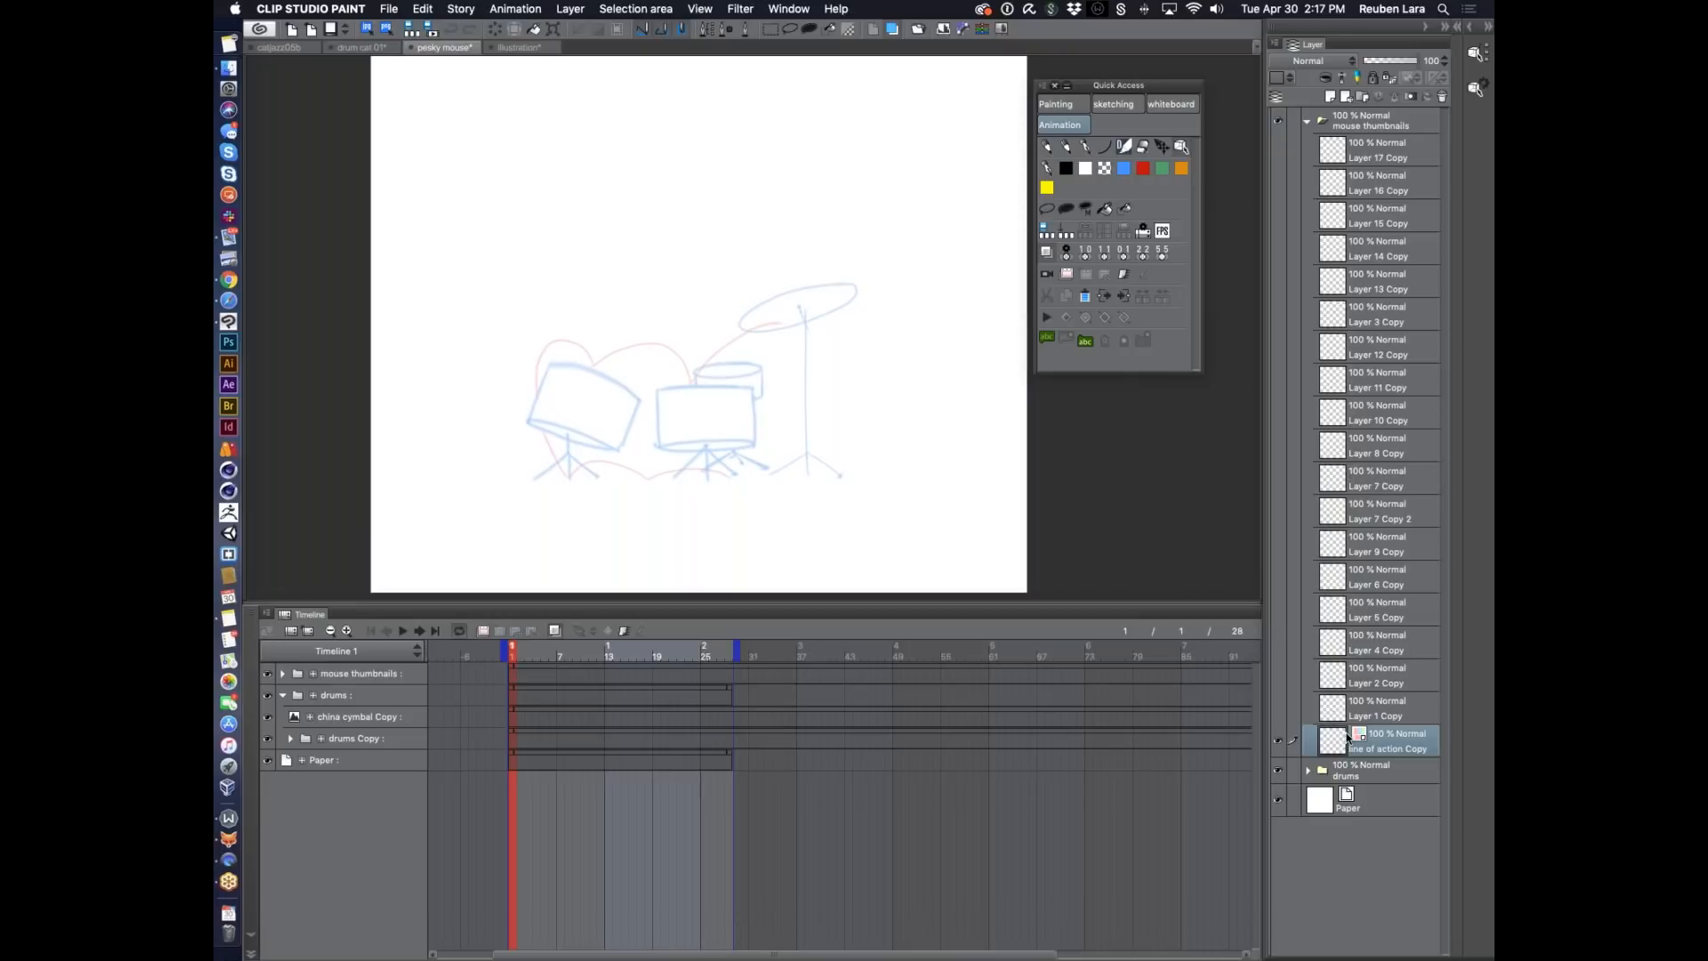
Show the mouse poses one by one along the path, from Layer 1 Copy through Layers 2, 4, 5, 6 and 9 Copy.
click(1279, 707)
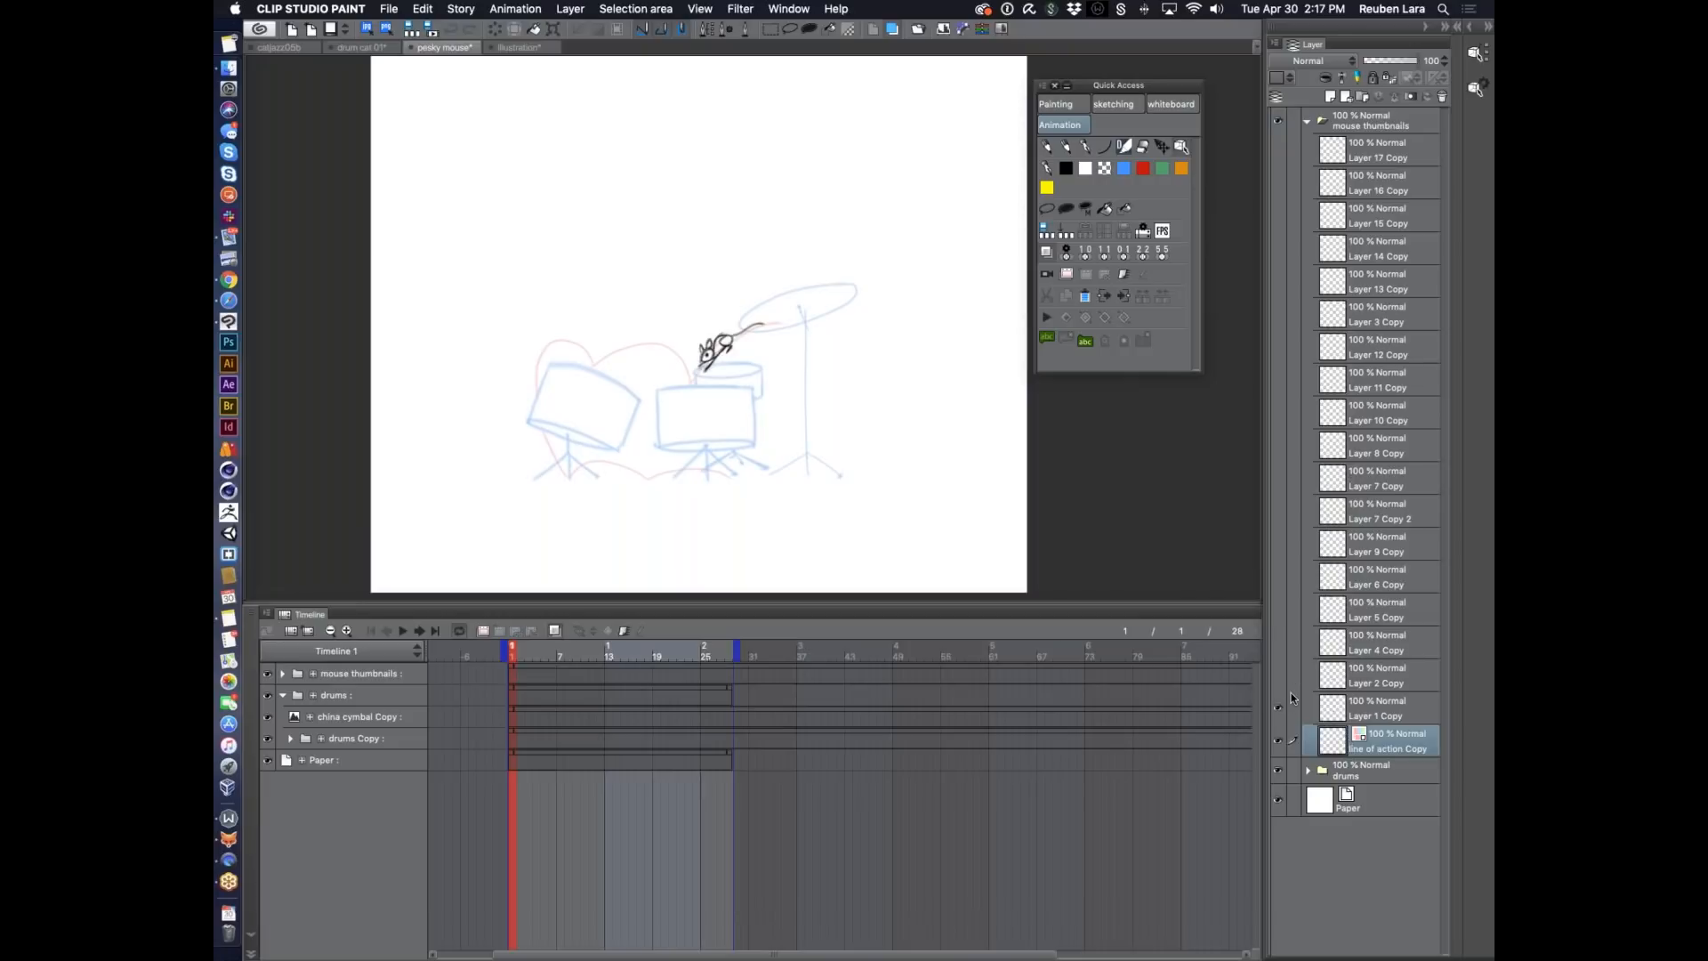
click(776, 404)
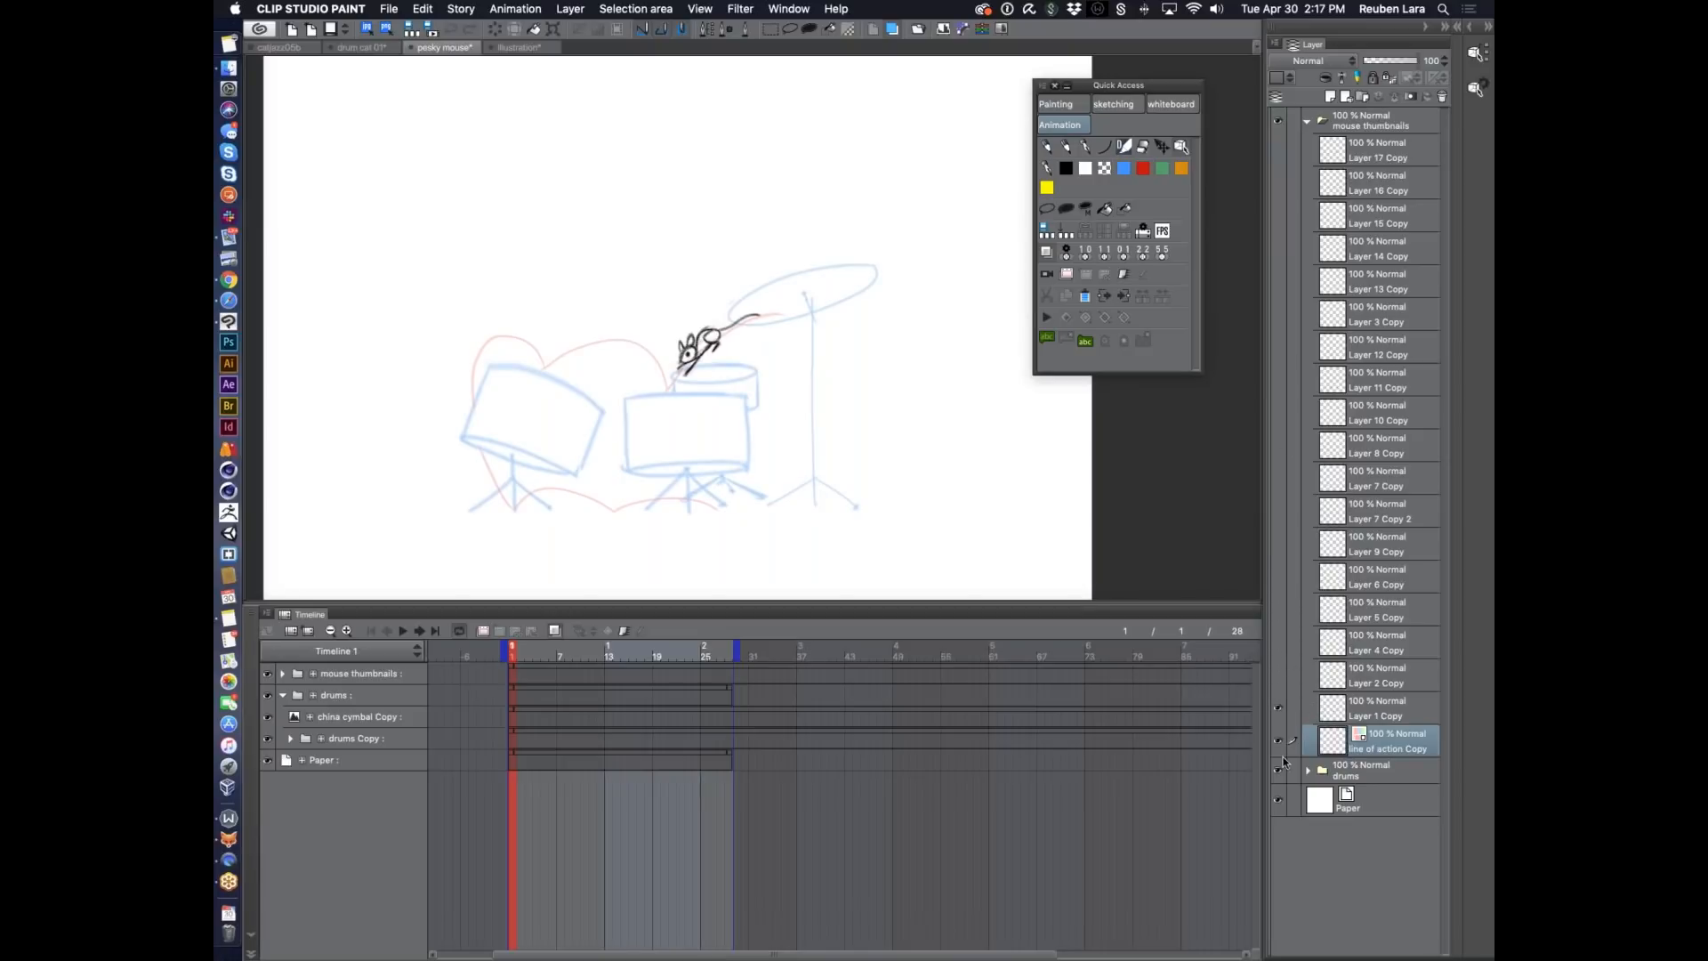
click(1277, 677)
click(1278, 645)
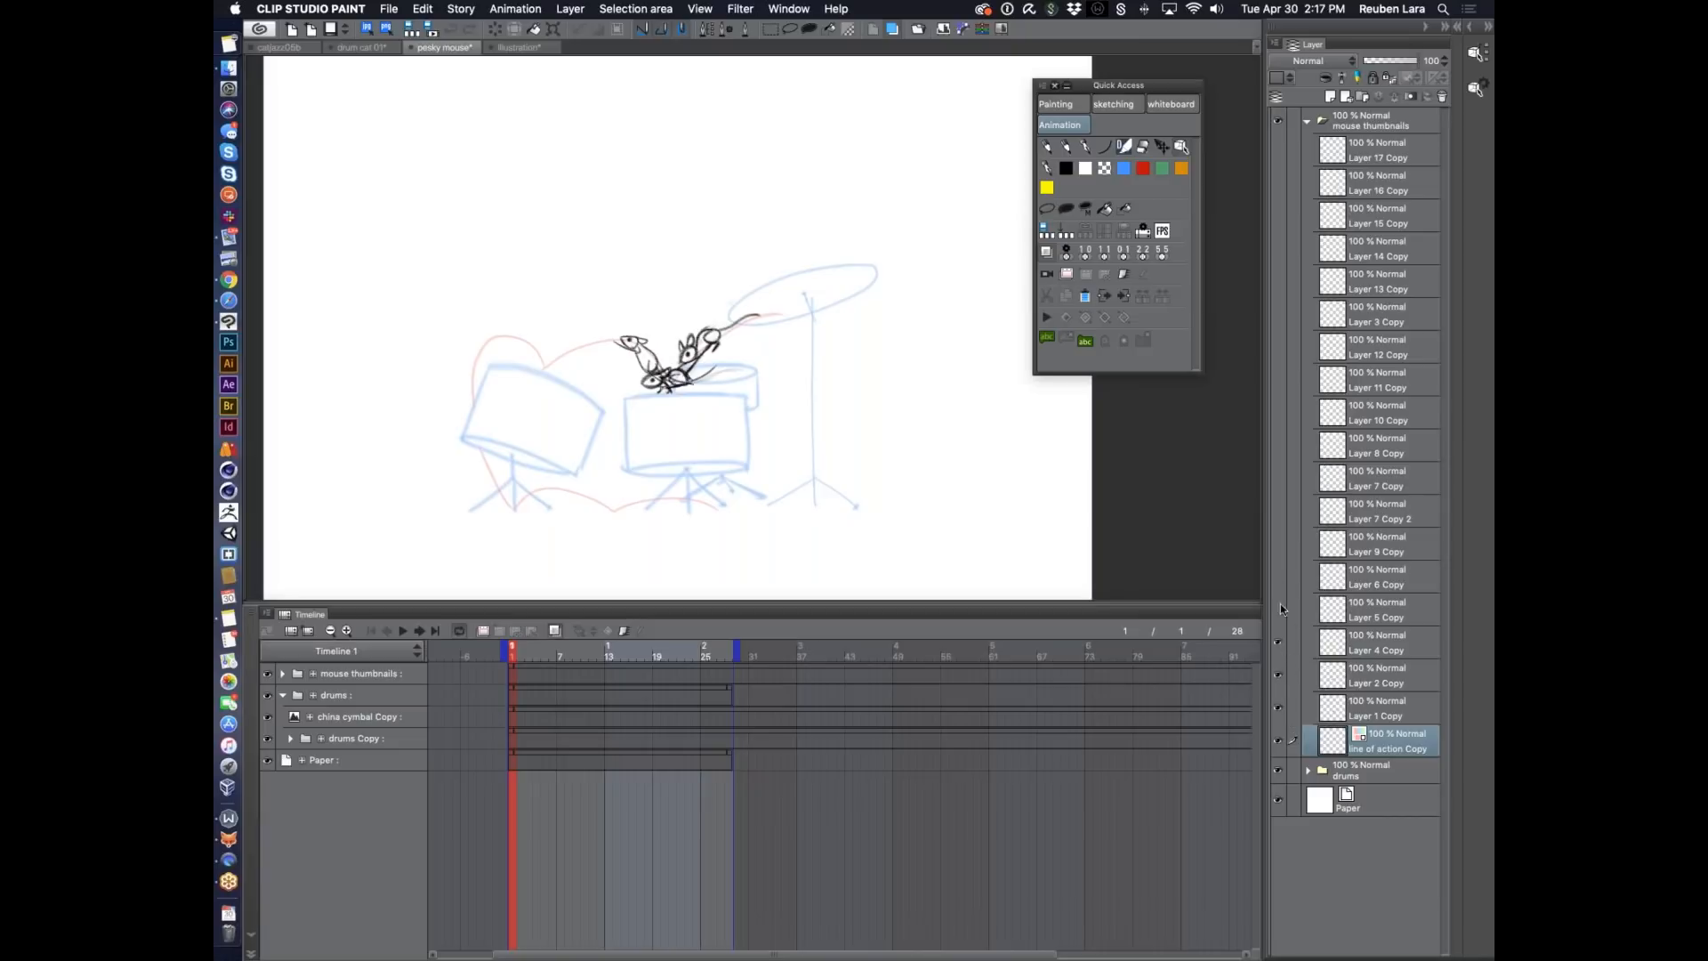
click(1278, 610)
click(1278, 575)
click(1278, 543)
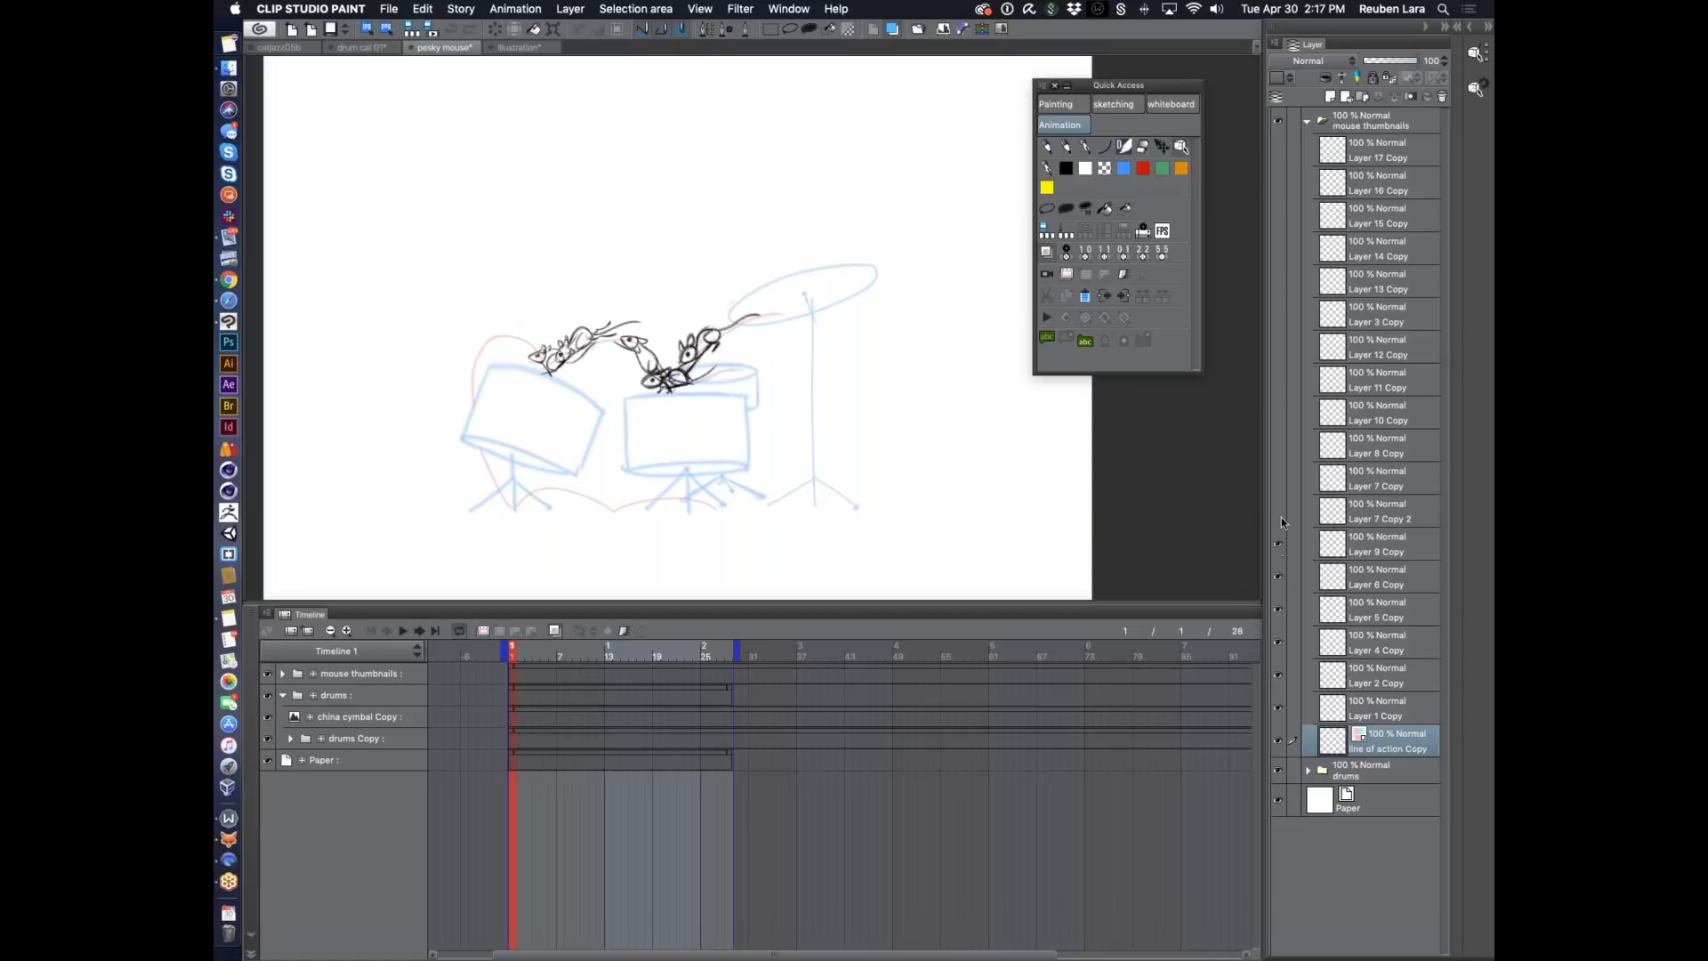
Show the remaining mouse pose layers from Layer 7 Copy 2 up to Layer 17 Copy and collapse the mouse thumbnails folder.
click(1278, 510)
click(1279, 478)
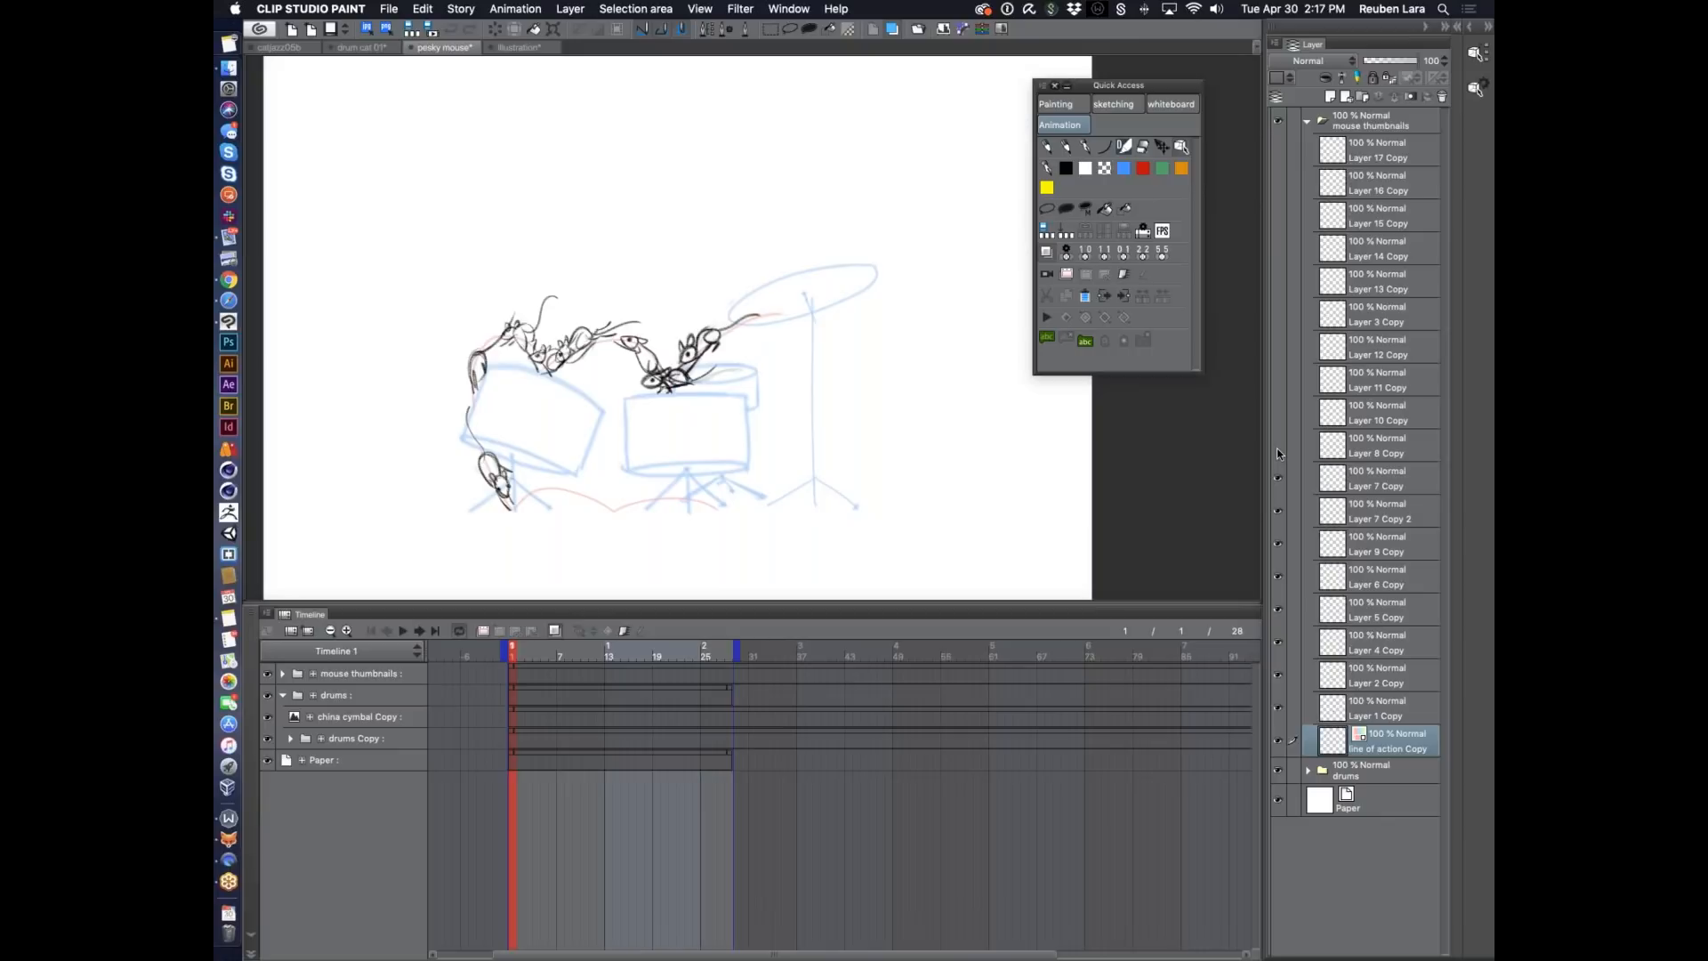
click(1278, 413)
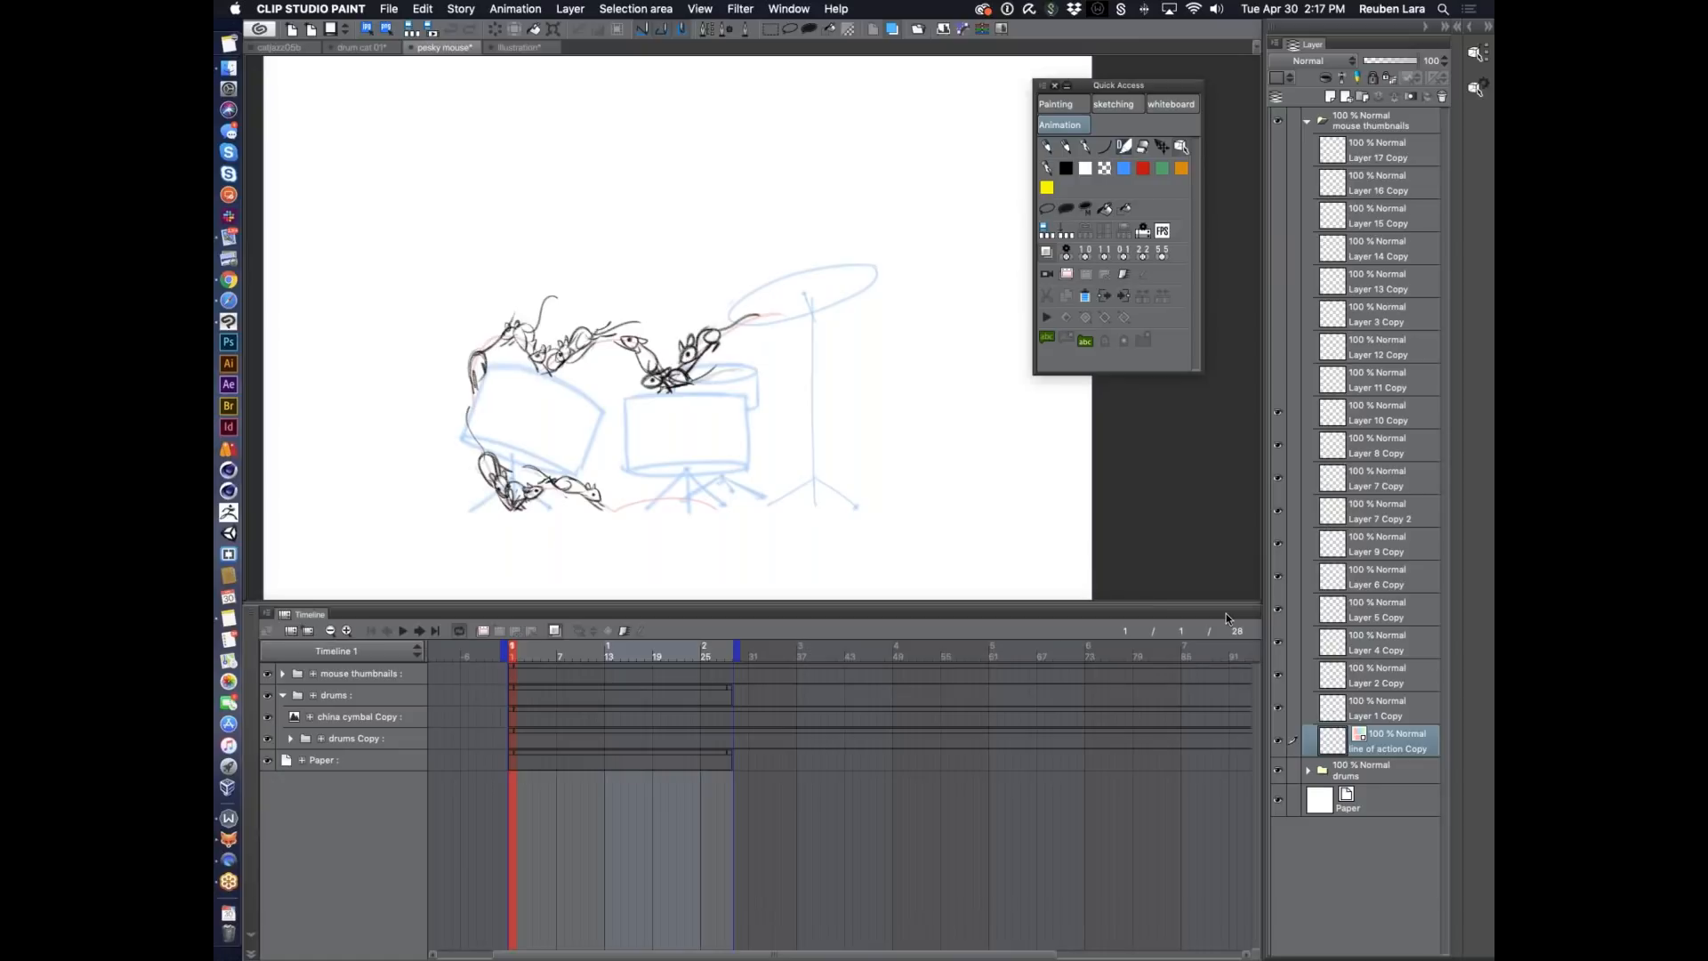
drag(1279, 381, 1284, 151)
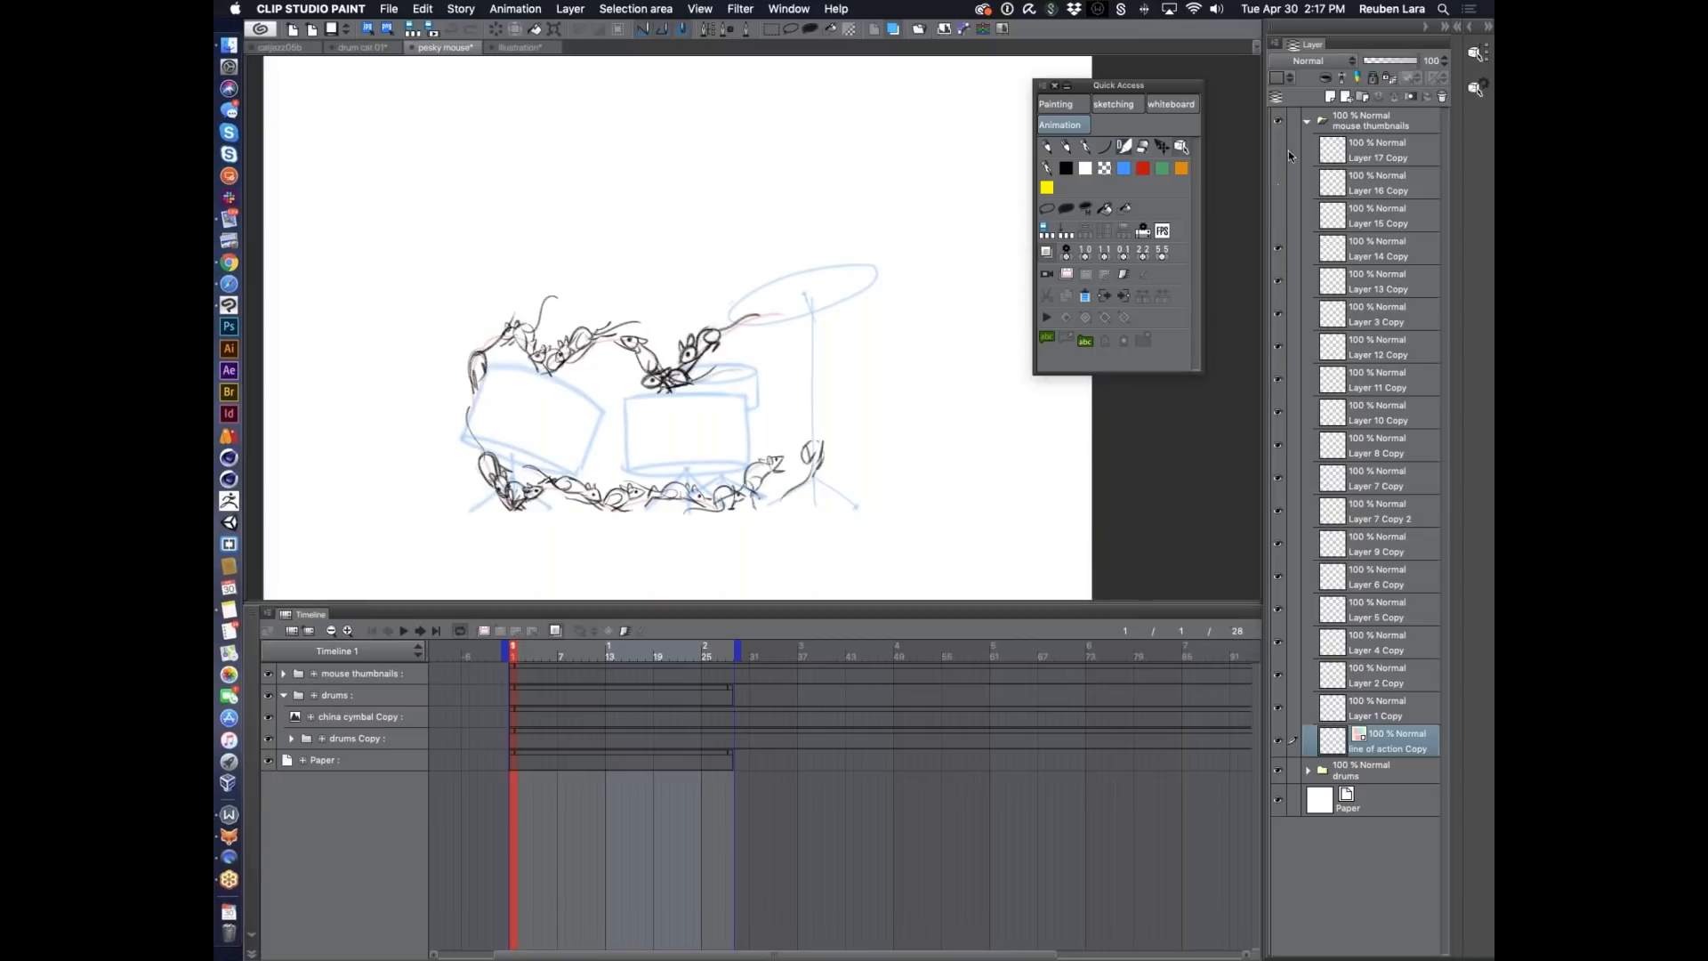
mouse_move(1278, 213)
mouse_down()
mouse_move(1292, 133)
mouse_move(1282, 153)
mouse_up()
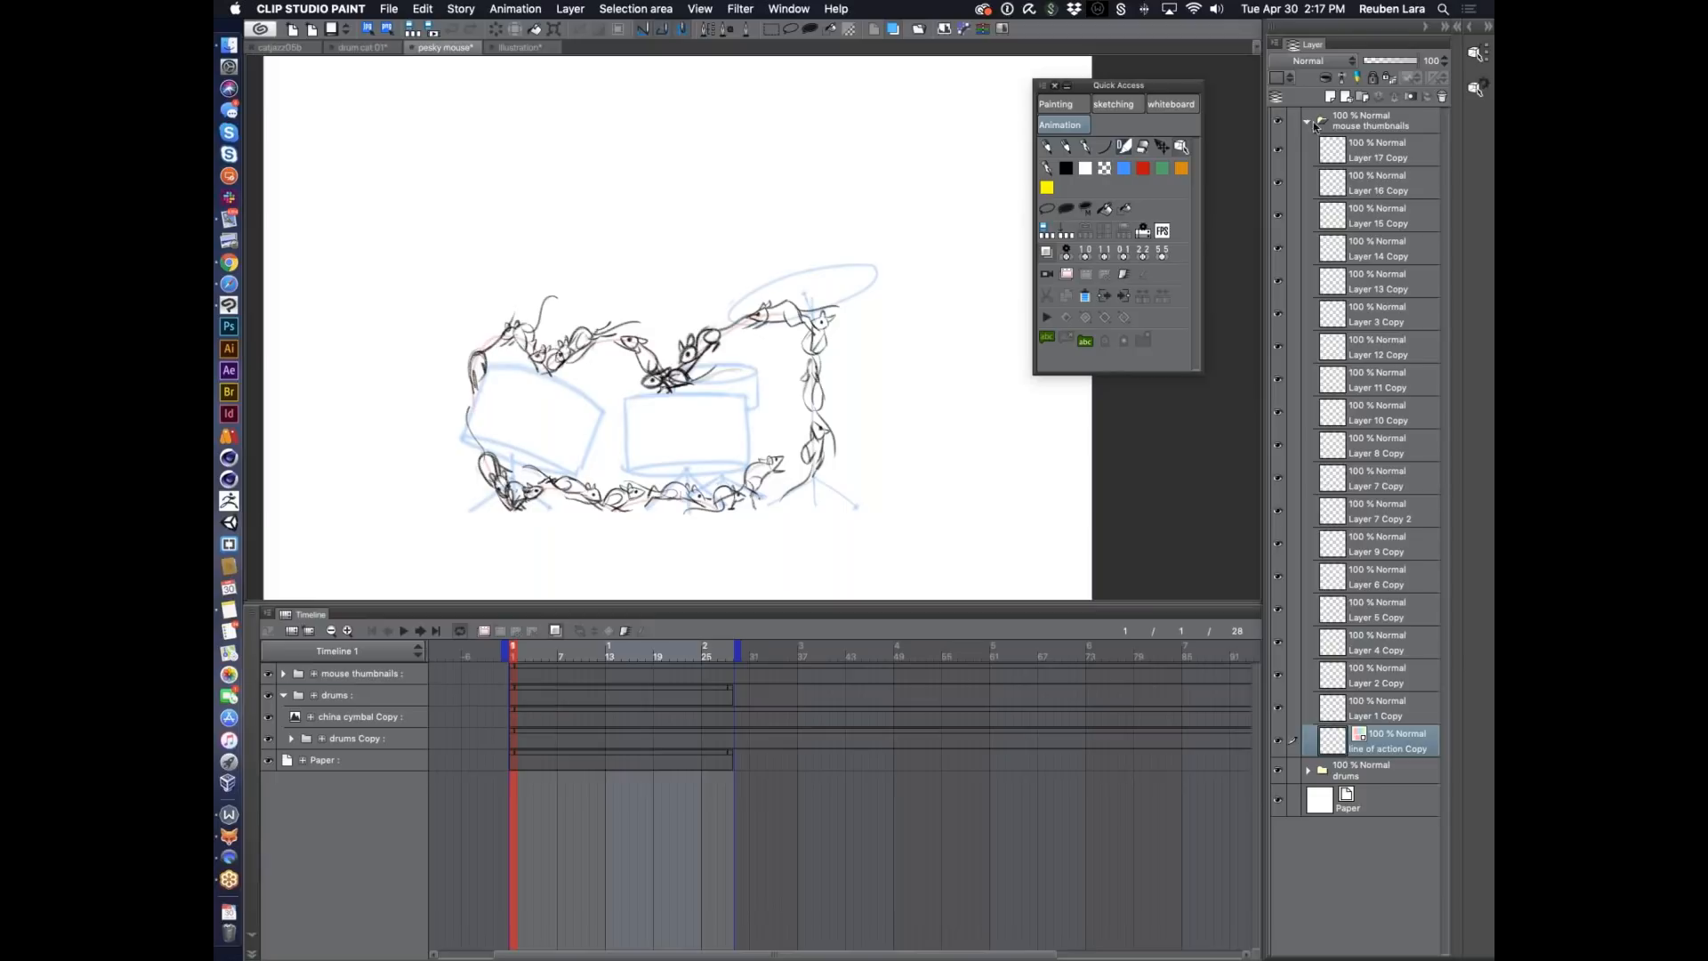
click(1307, 121)
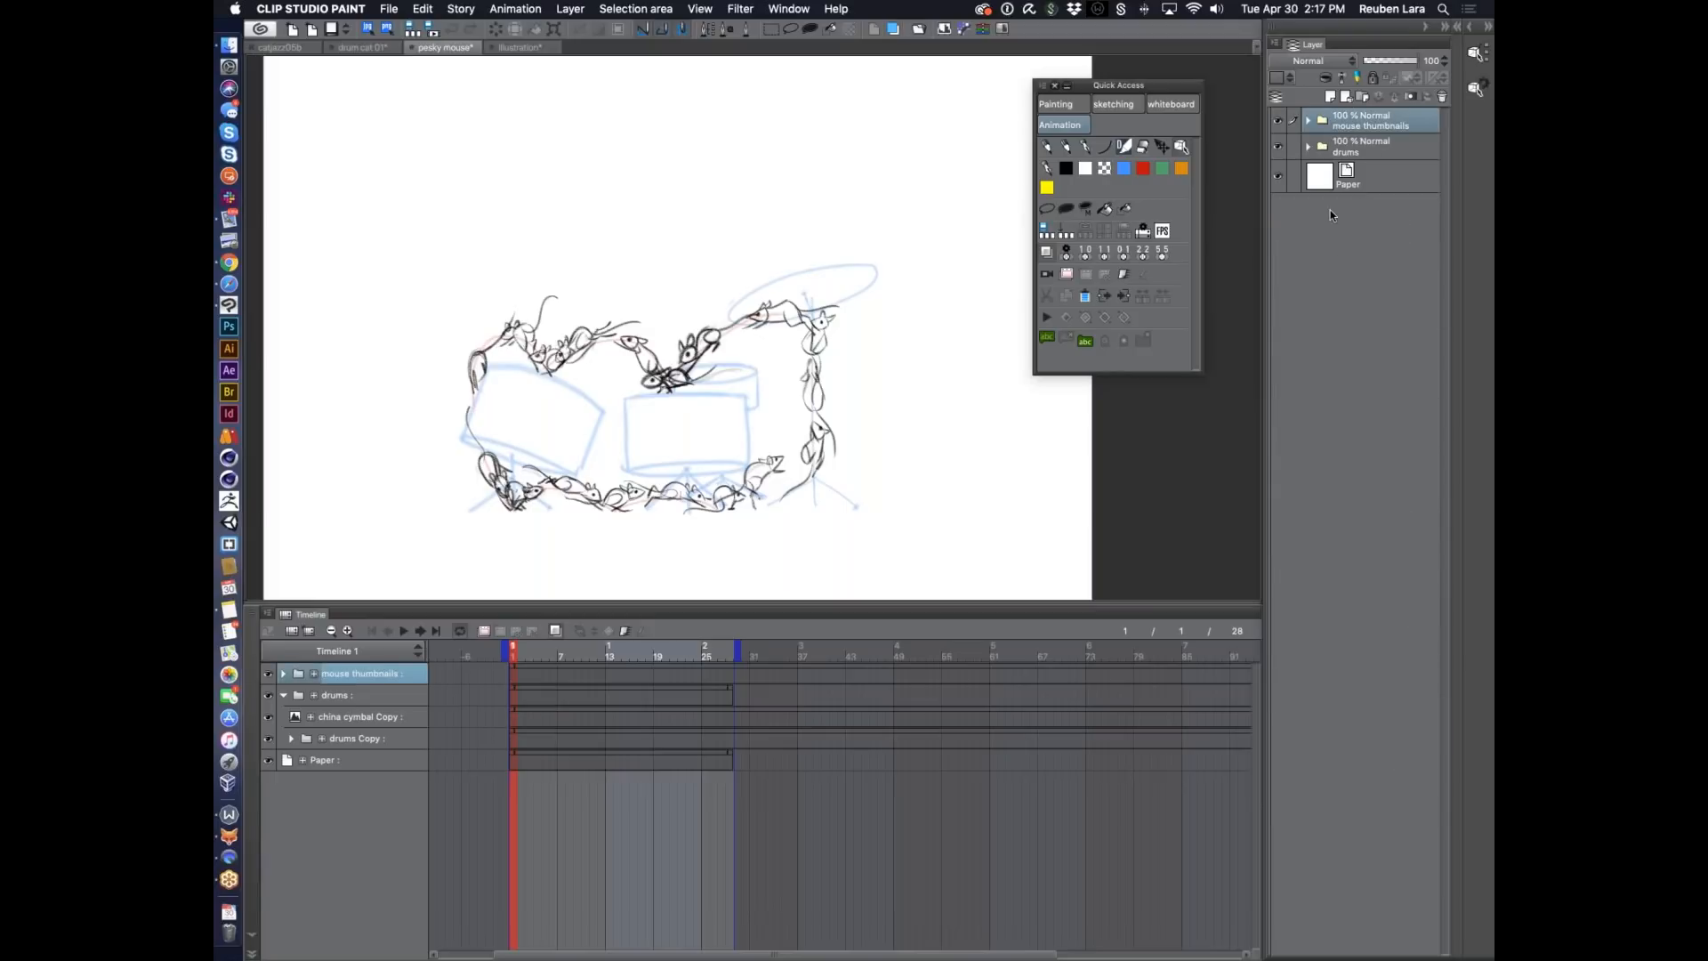
Hide the timeline temporarily, look inside the drums folder, and toggle the drums and mouse thumbnails folders off and on to identify each.
click(253, 953)
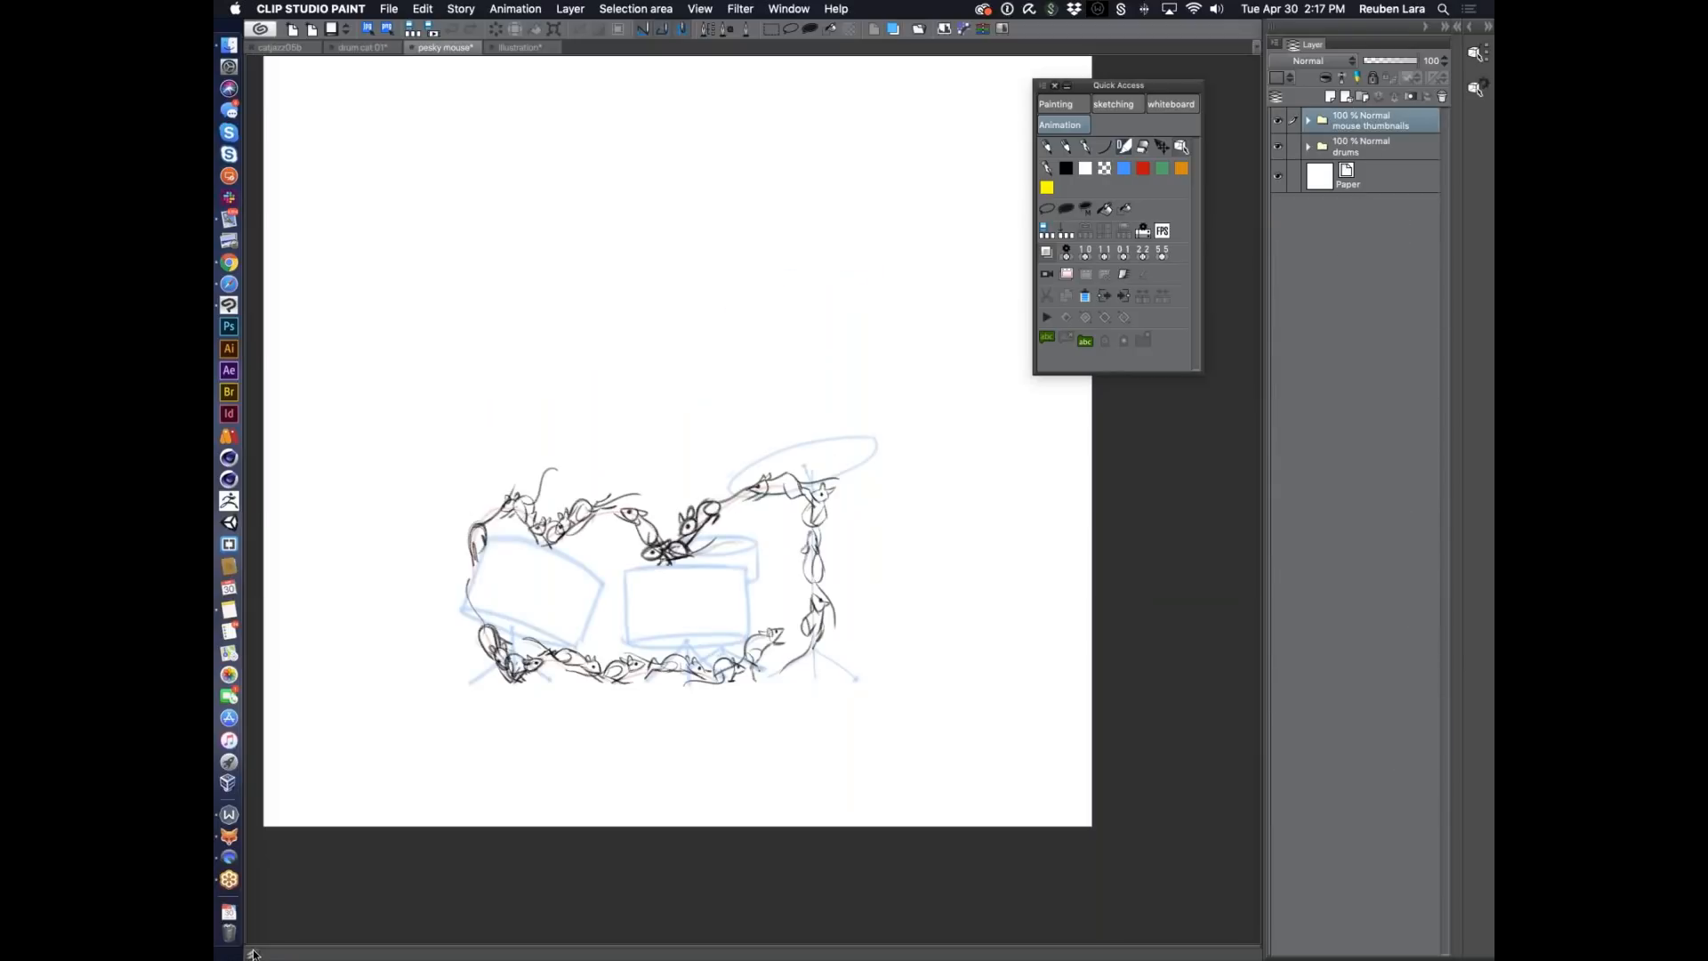
click(1307, 147)
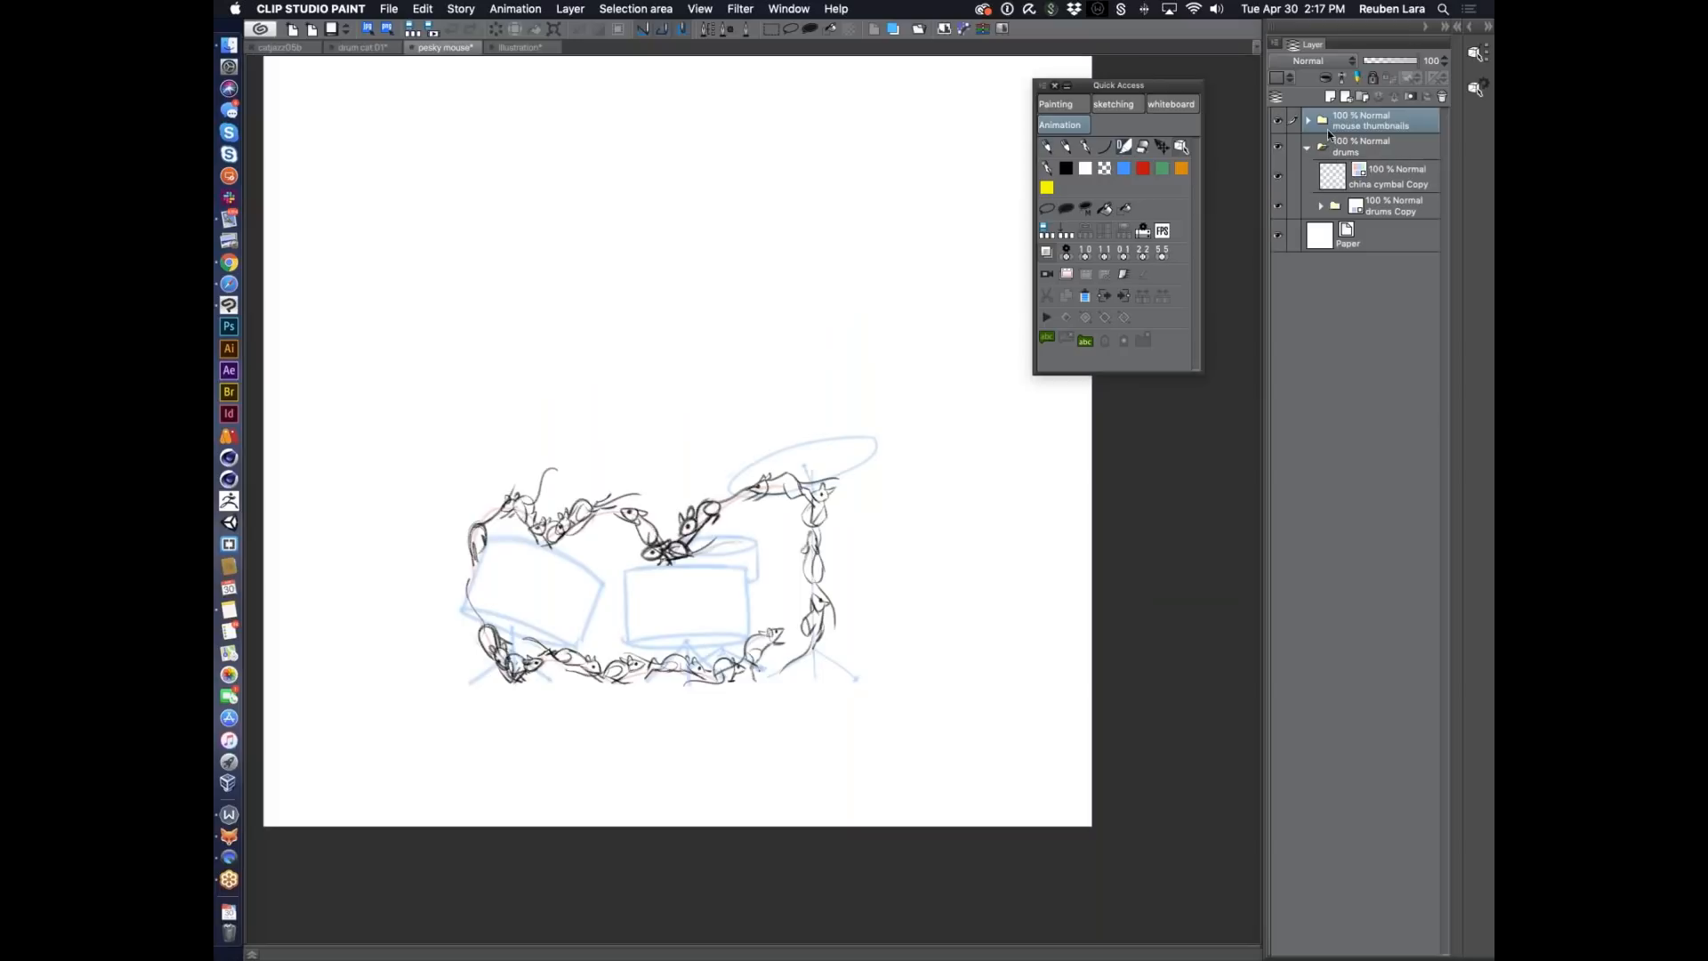
click(1308, 148)
click(1279, 148)
click(1279, 148)
click(1281, 121)
click(1283, 121)
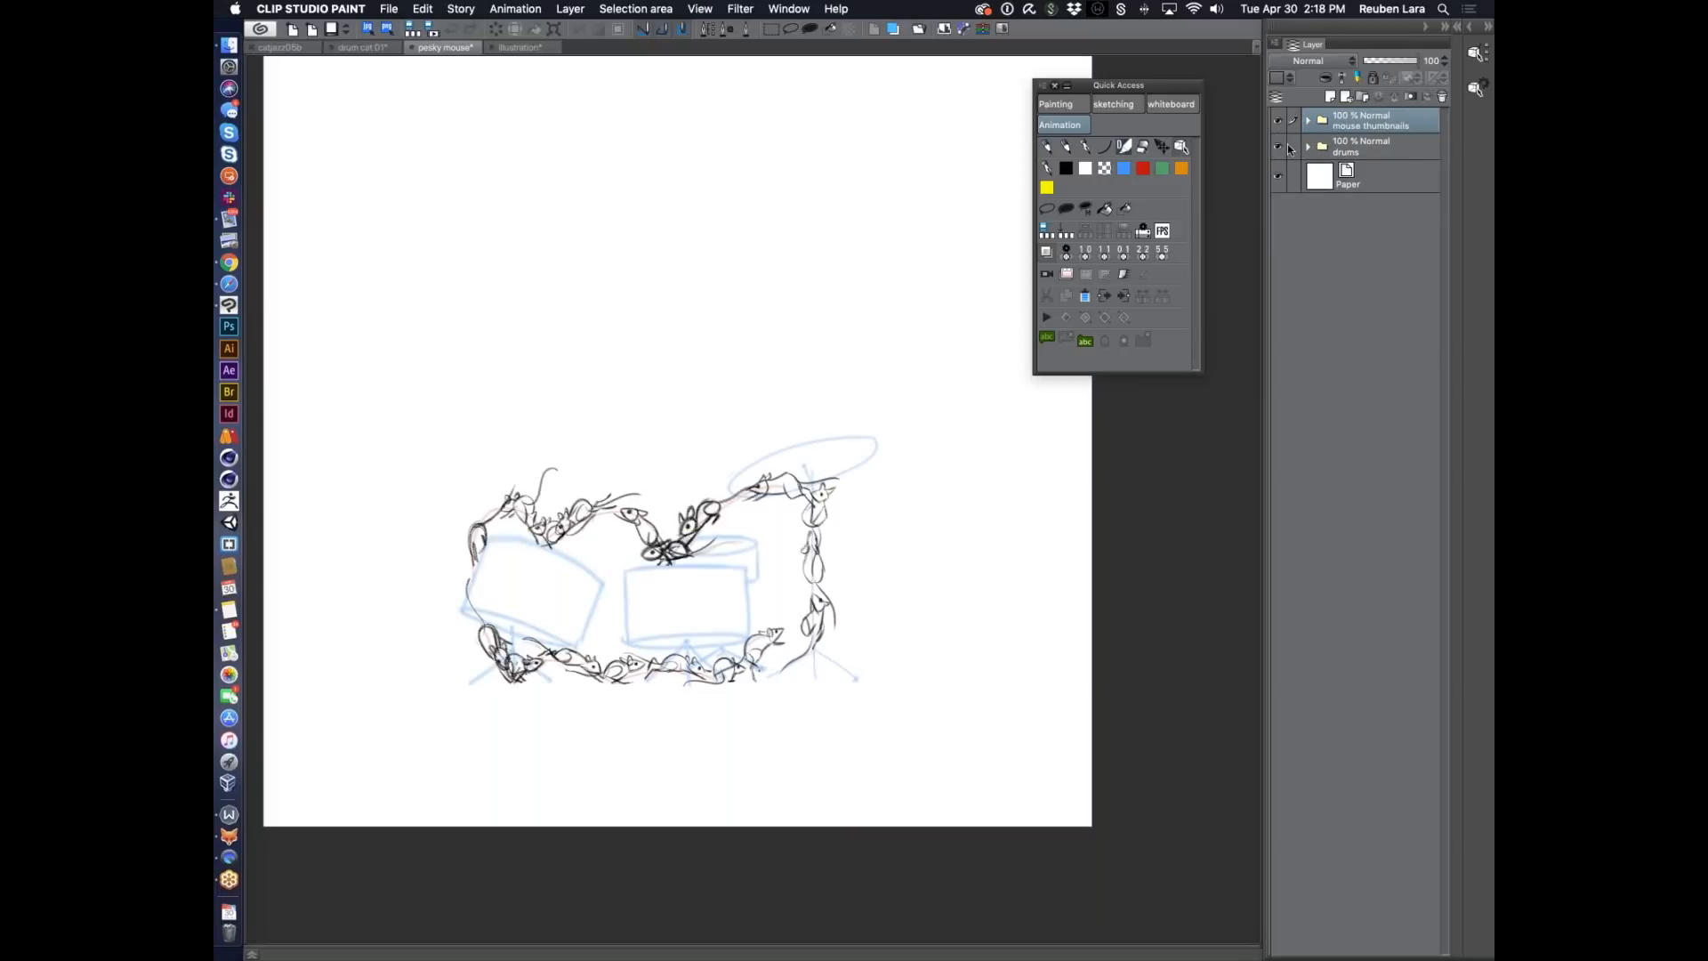
click(252, 954)
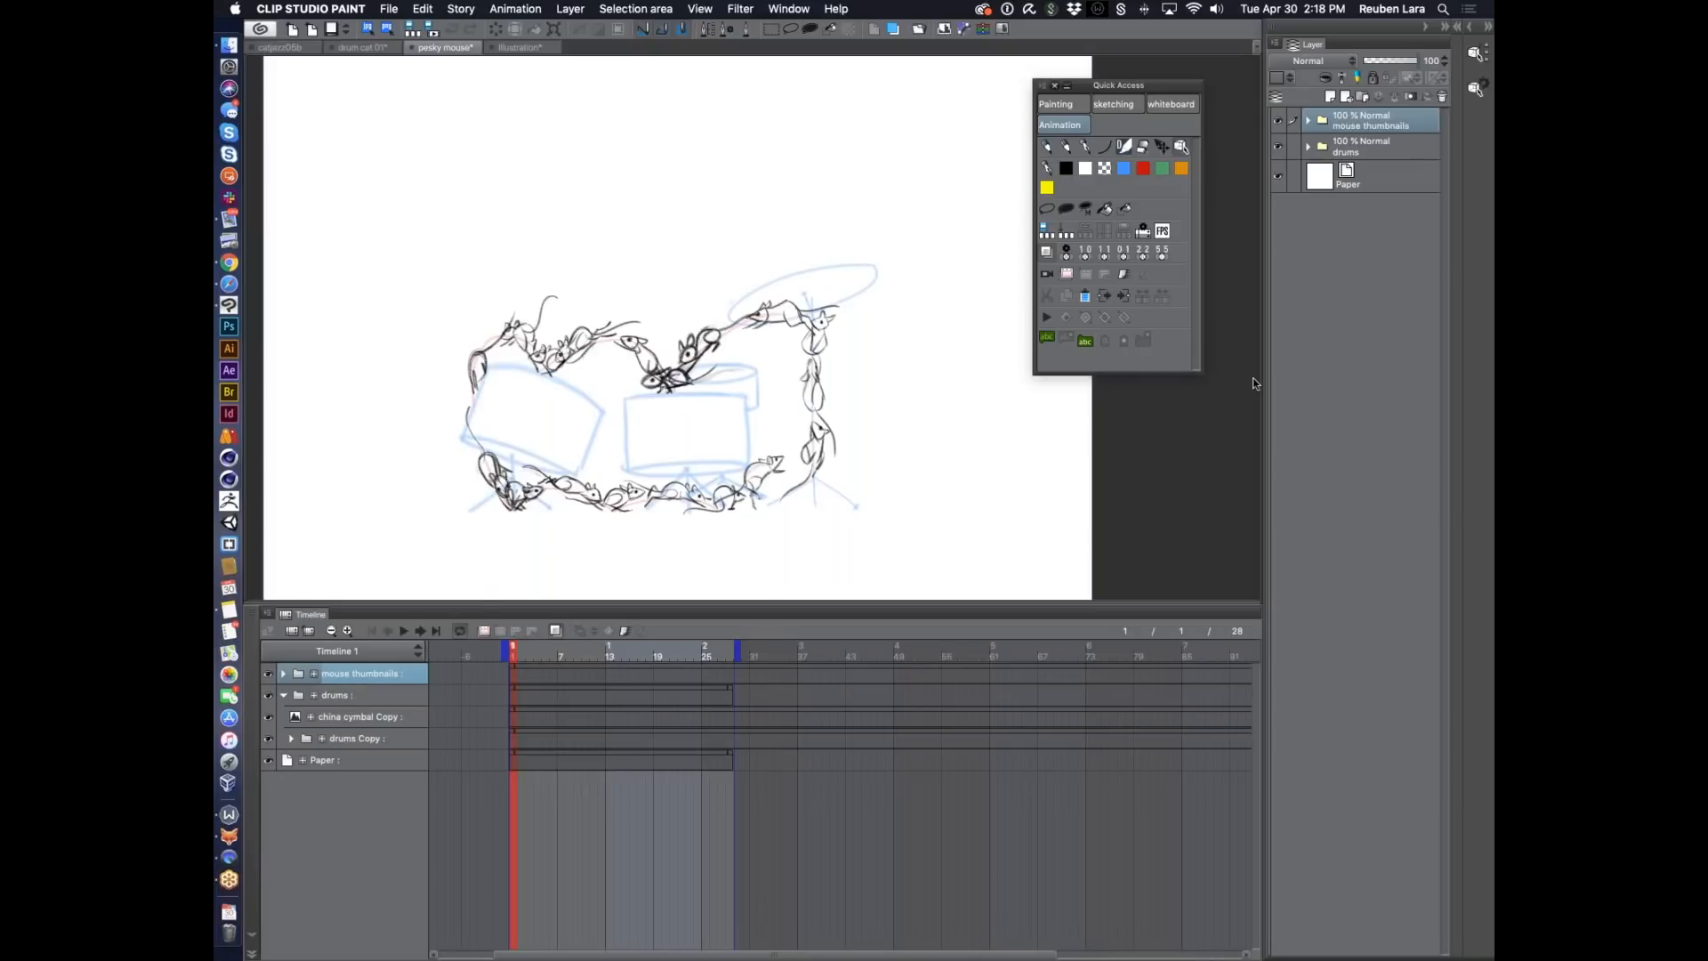
Add a new animation folder above the mouse thumbnails folder and look at the New animation layer options.
click(485, 633)
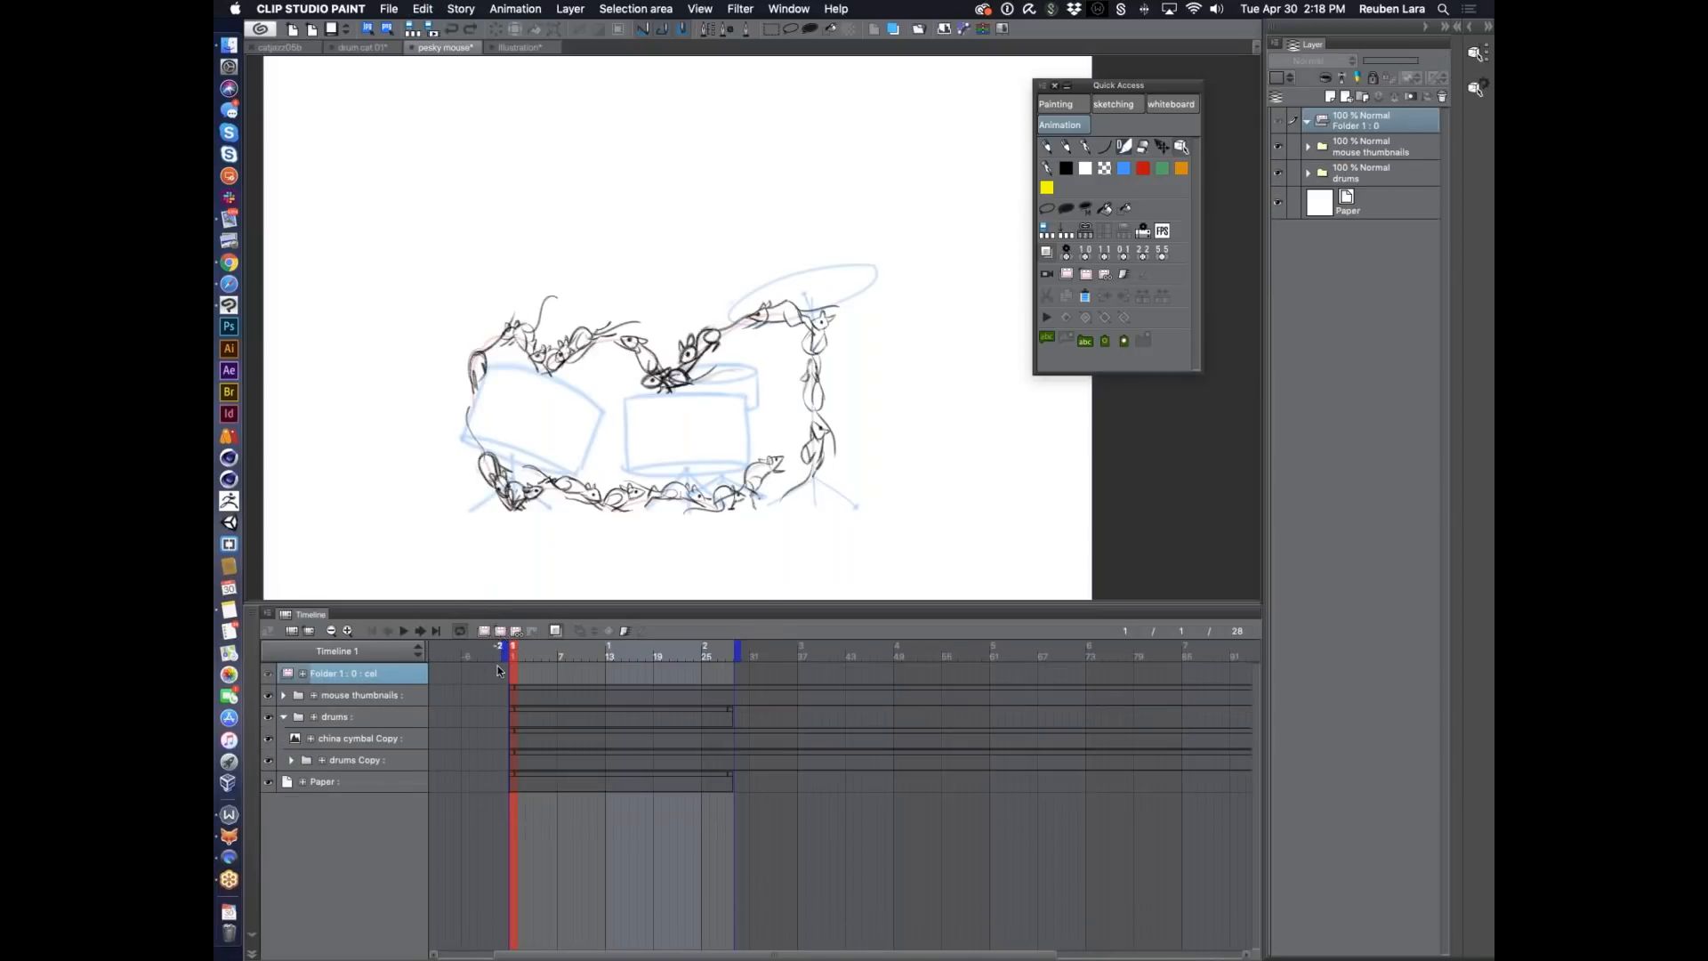
click(515, 9)
mouse_move(545, 32)
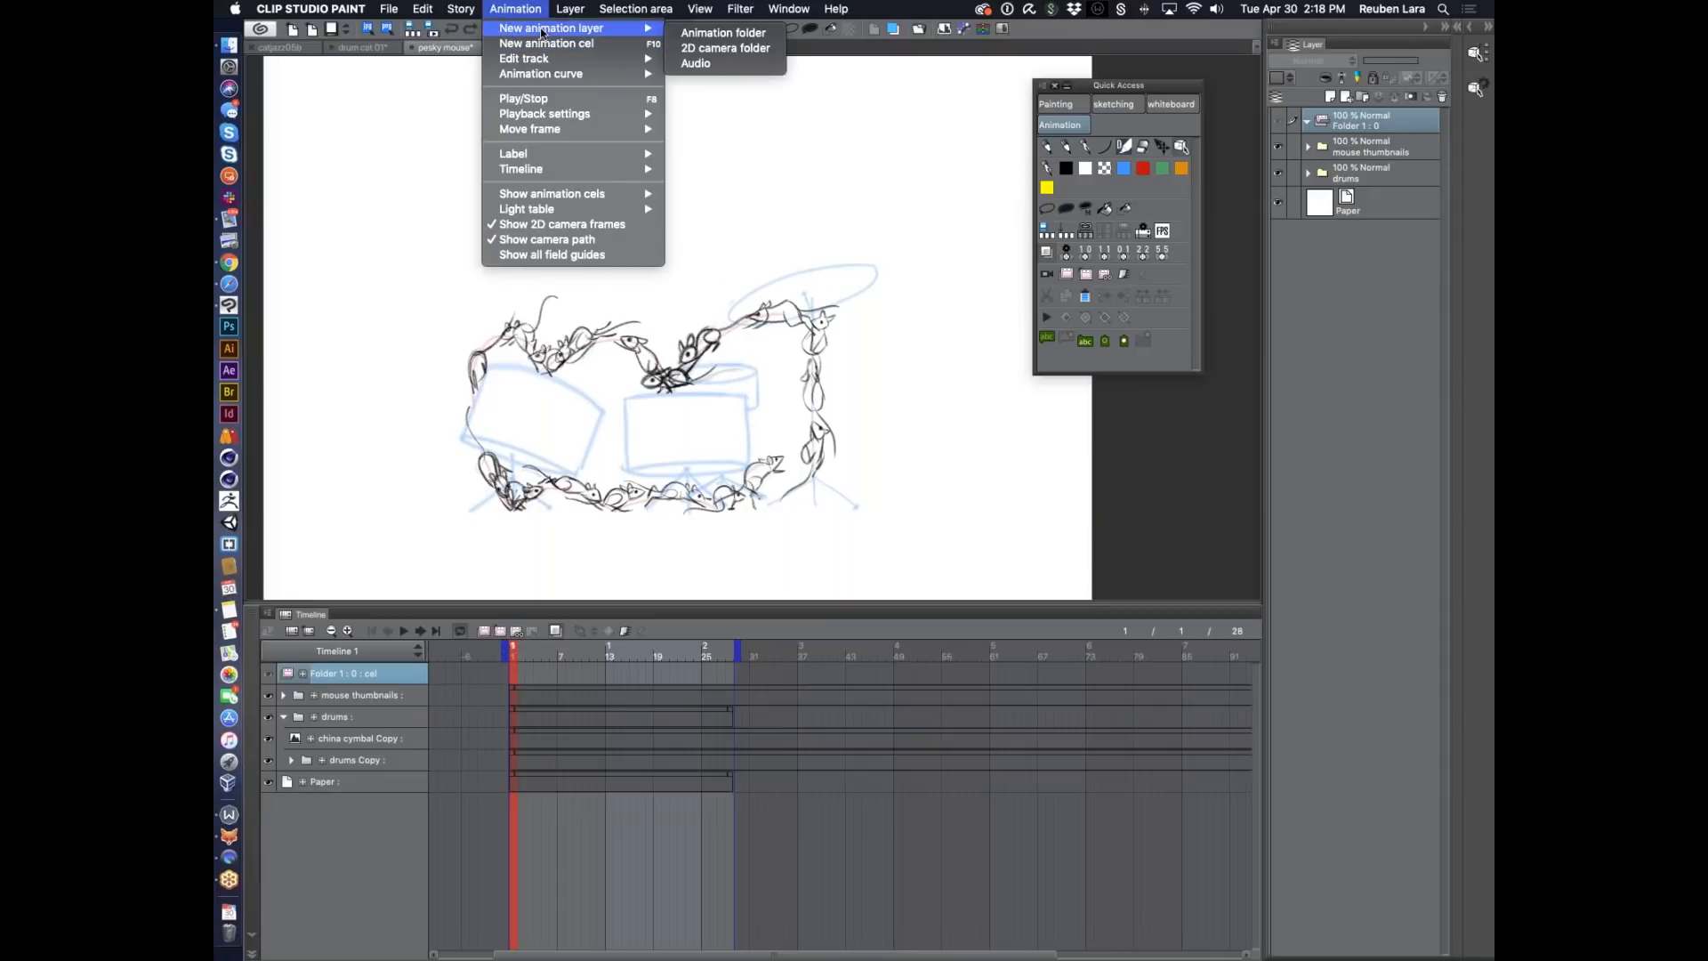
click(712, 33)
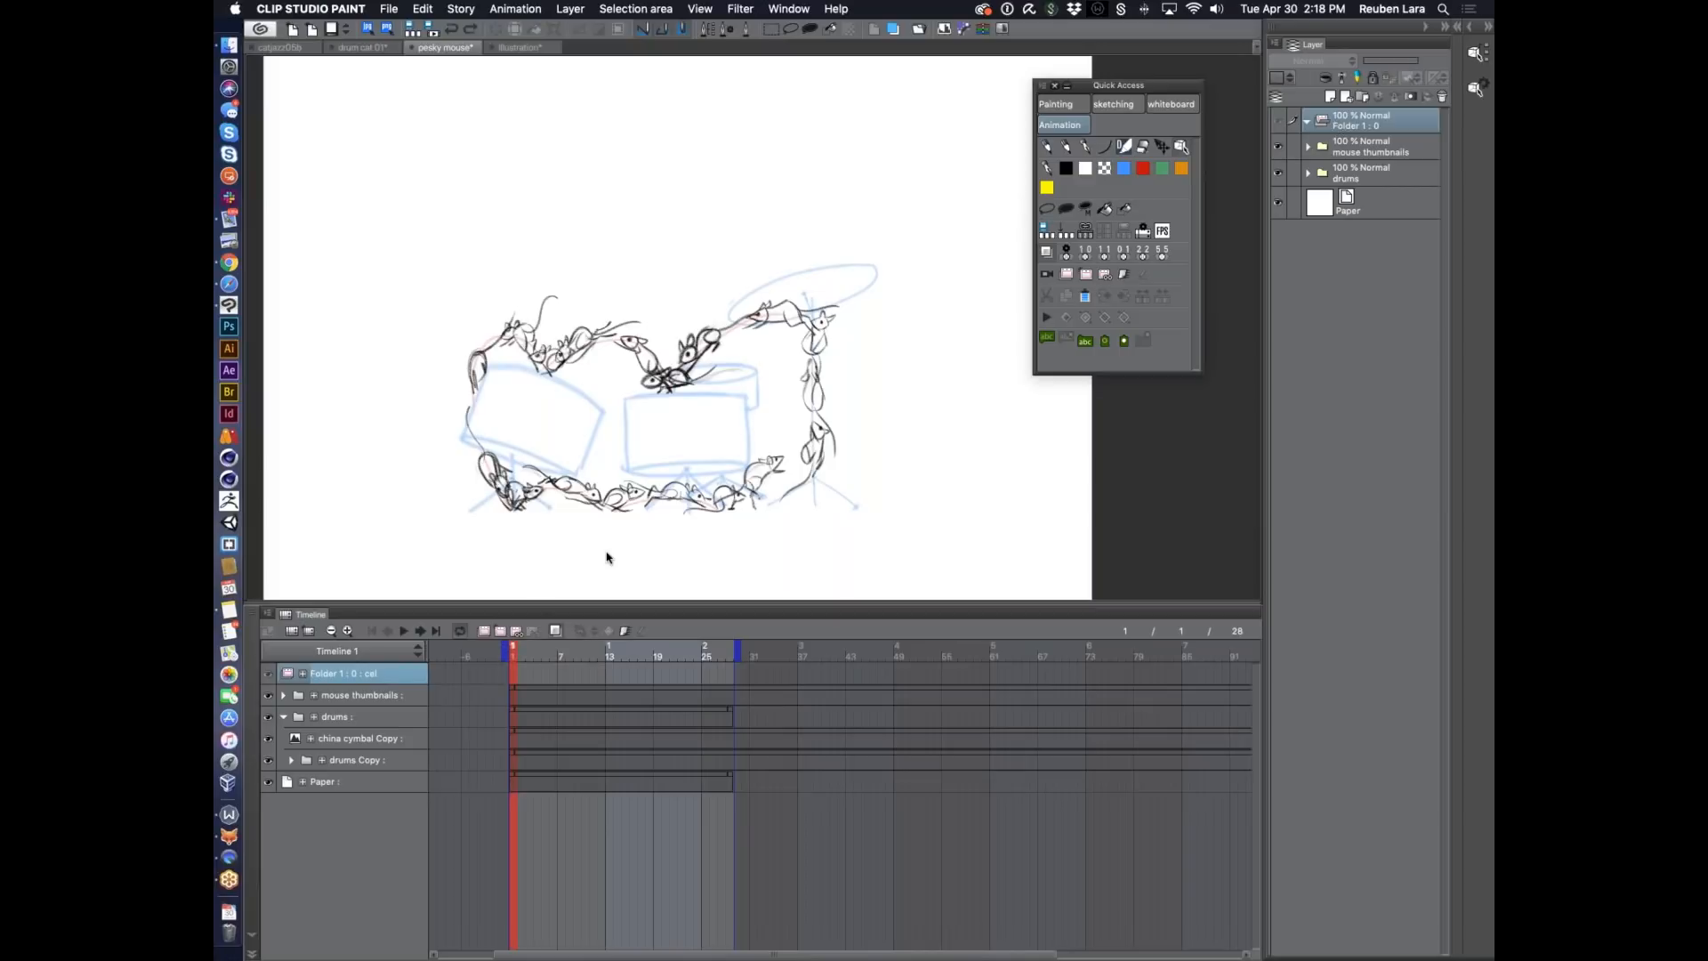
Add a blank animation cel to Folder 1, and delete it together with its frame 1 entry on the timeline.
click(499, 632)
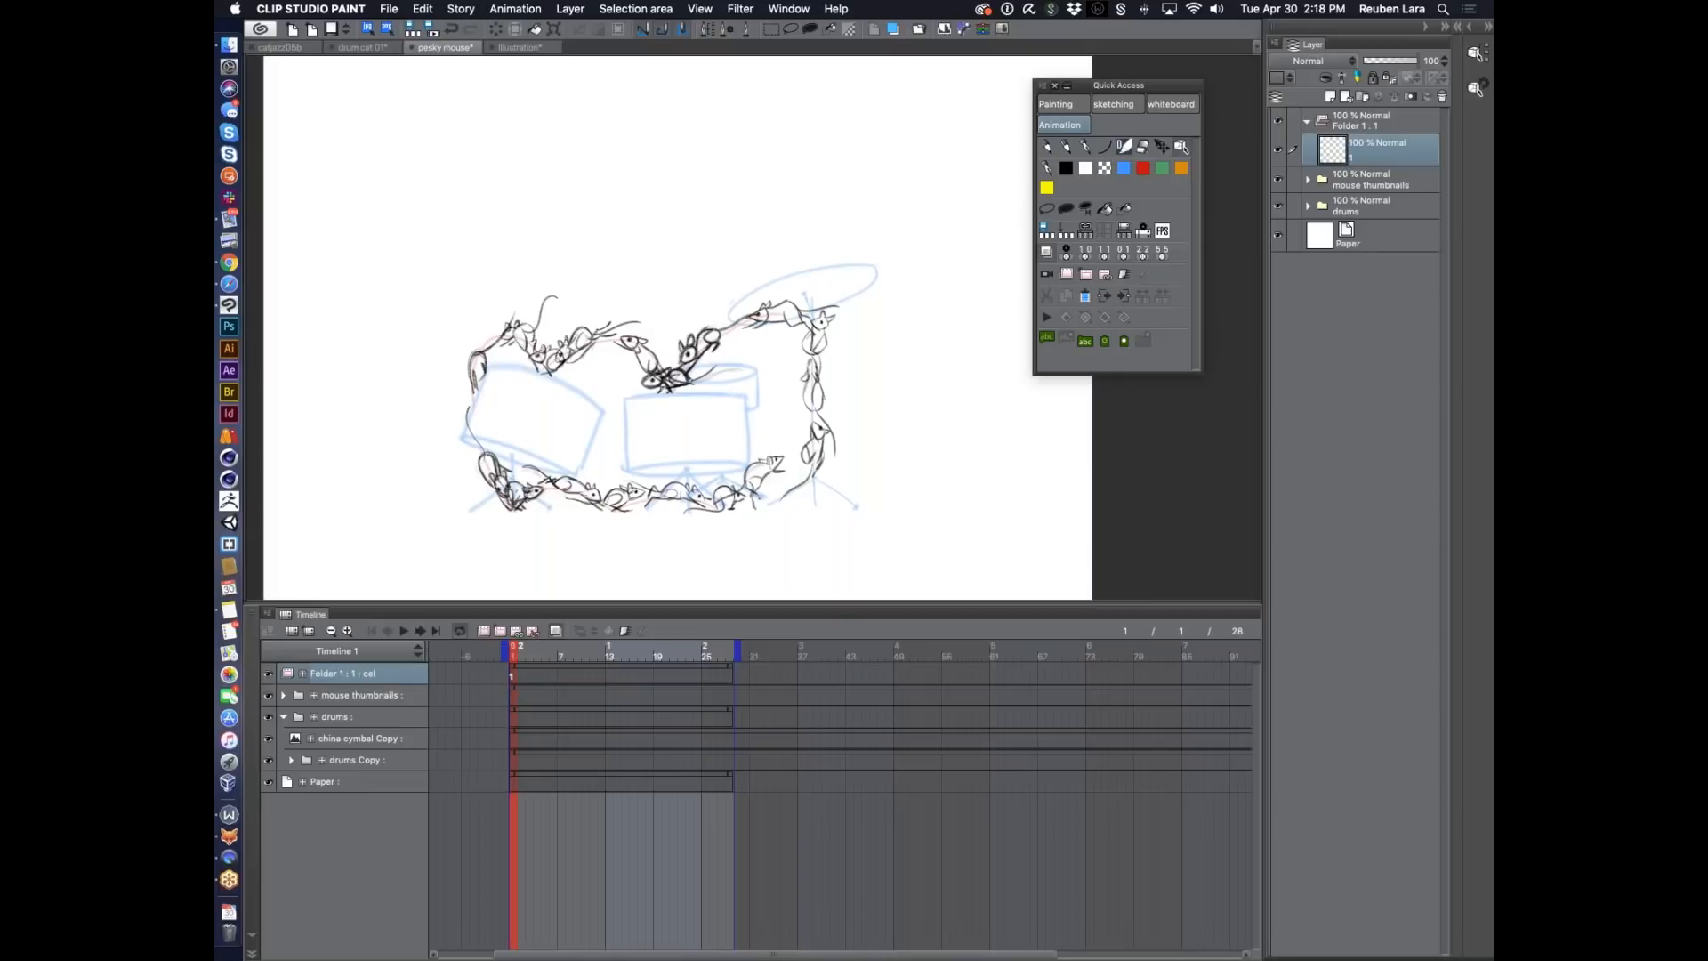
click(1443, 98)
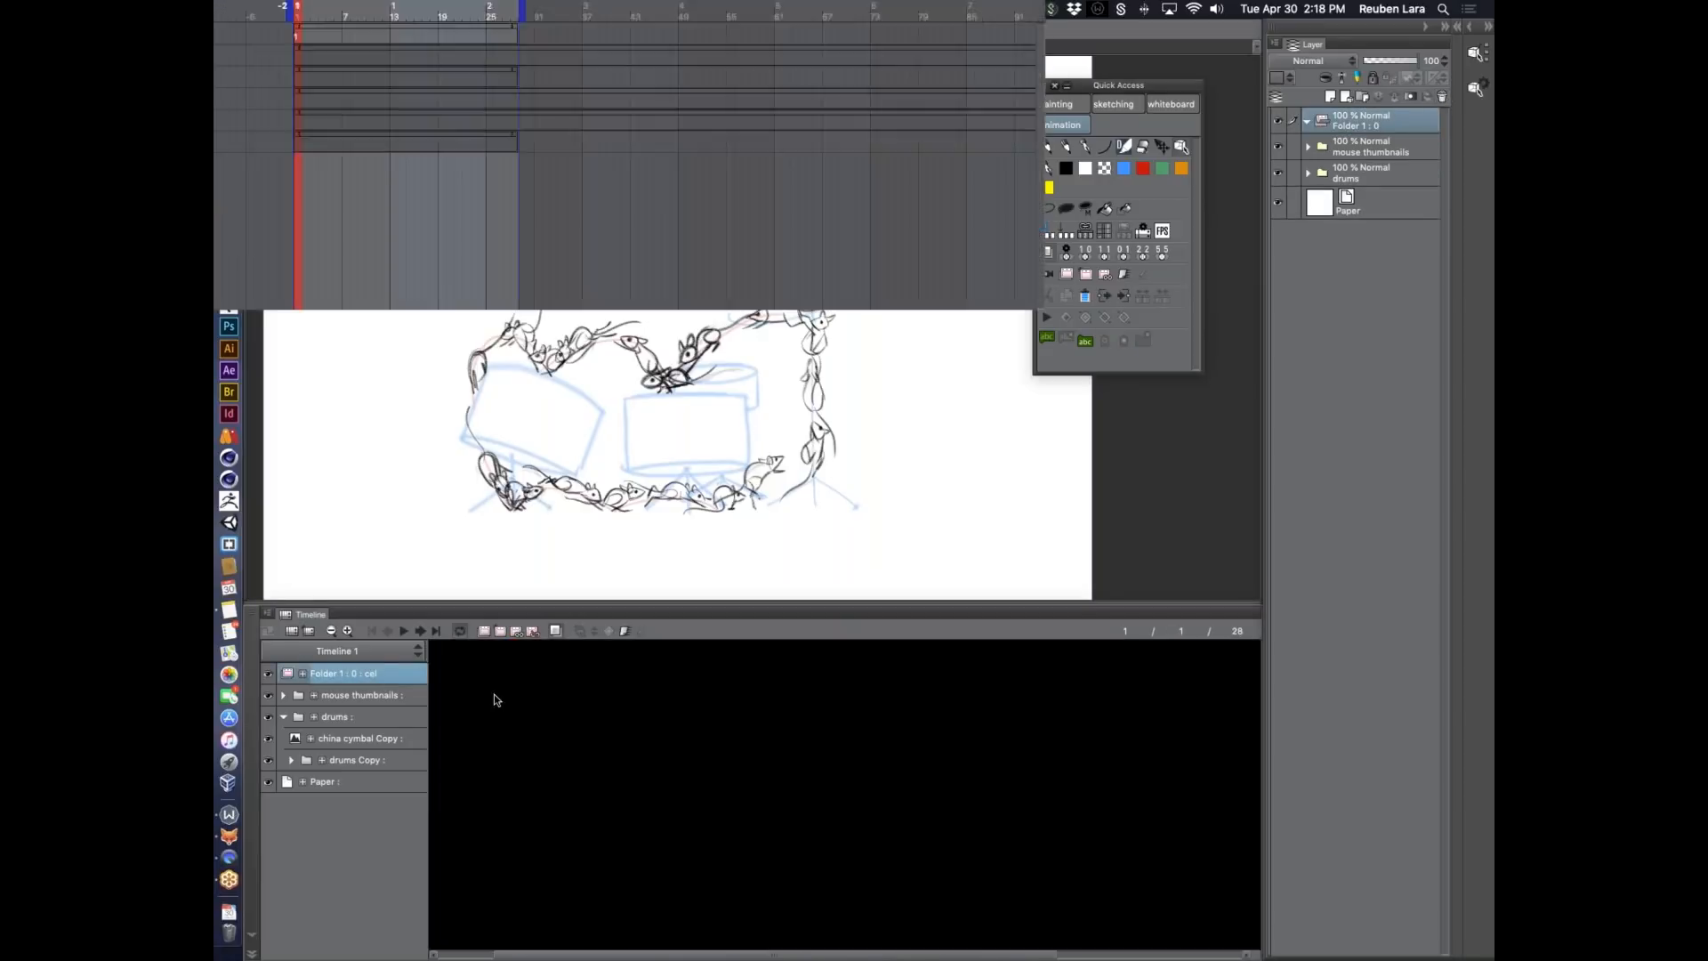
click(513, 679)
click(538, 634)
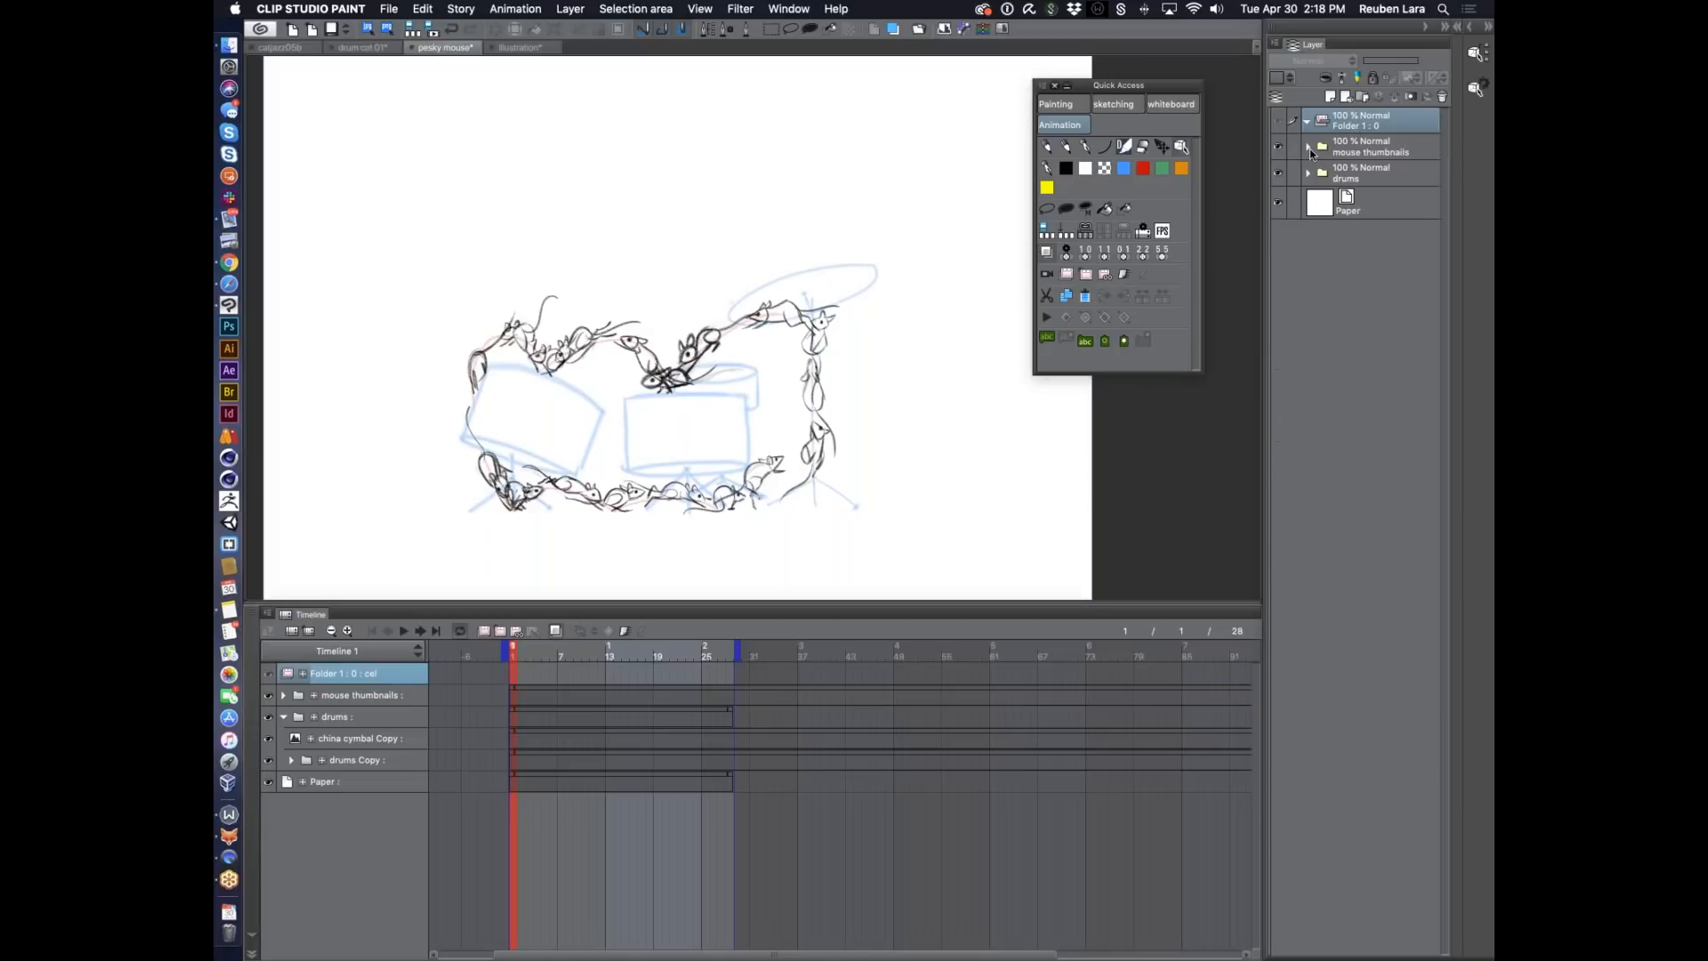
Move all mouse pose layers from Layer 17 Copy down to Layer 1 Copy out of mouse thumbnails into animation Folder 1.
click(1308, 148)
click(1376, 178)
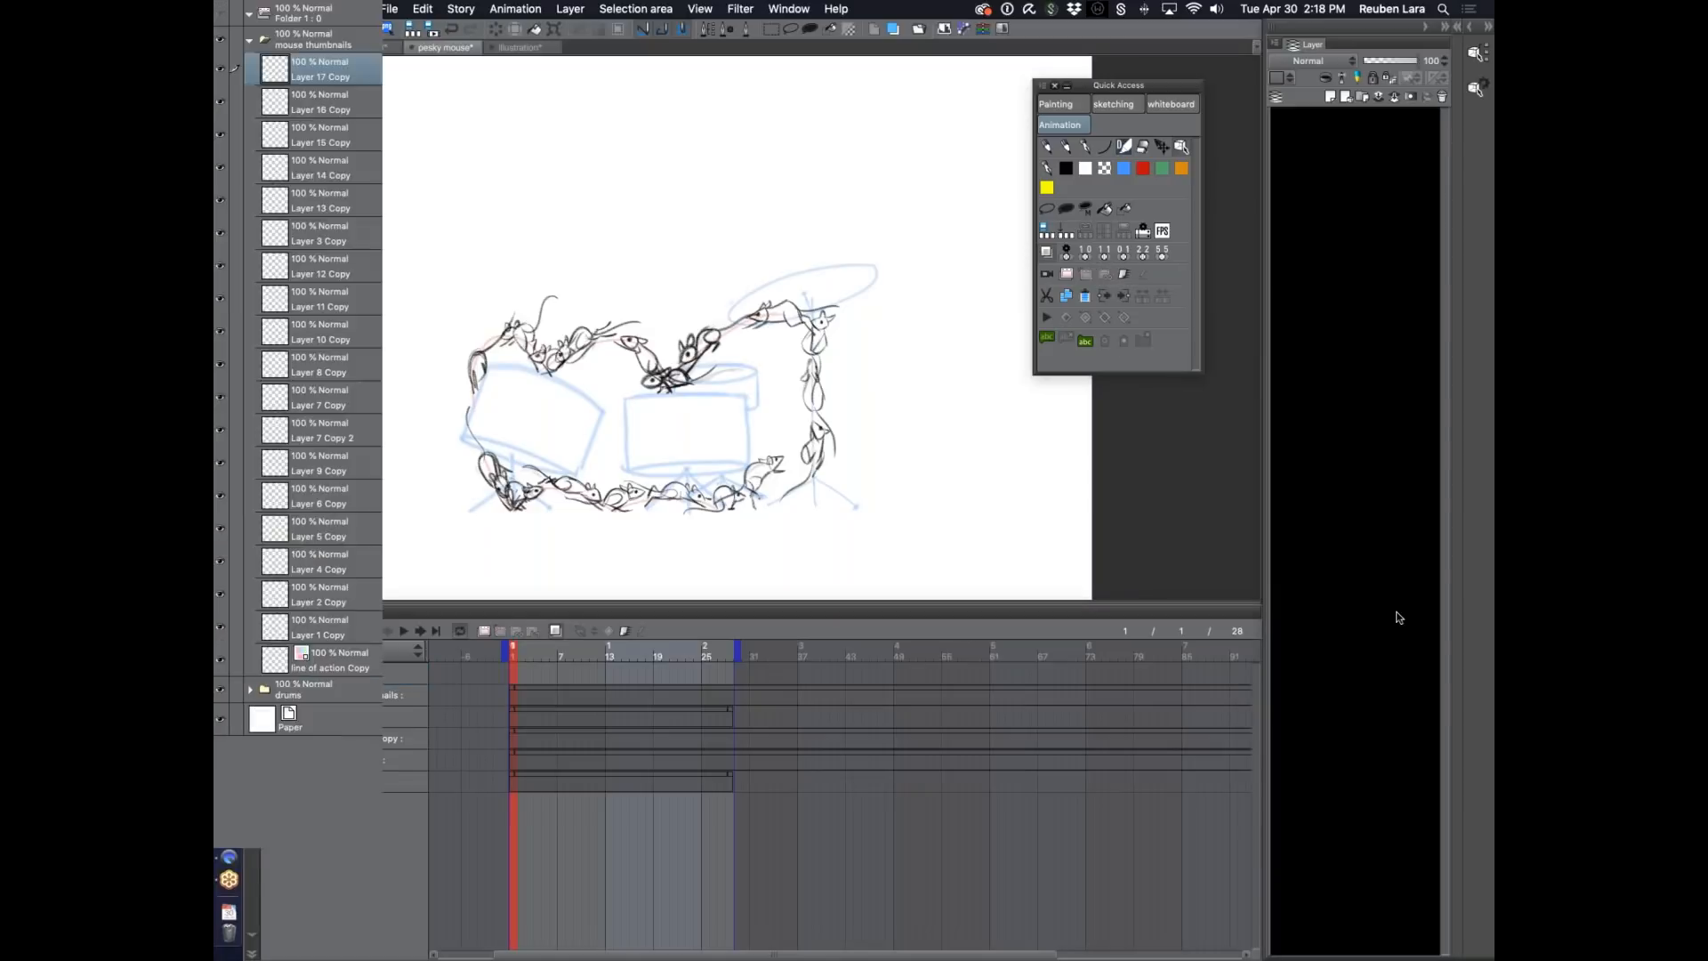
shift+click(1375, 737)
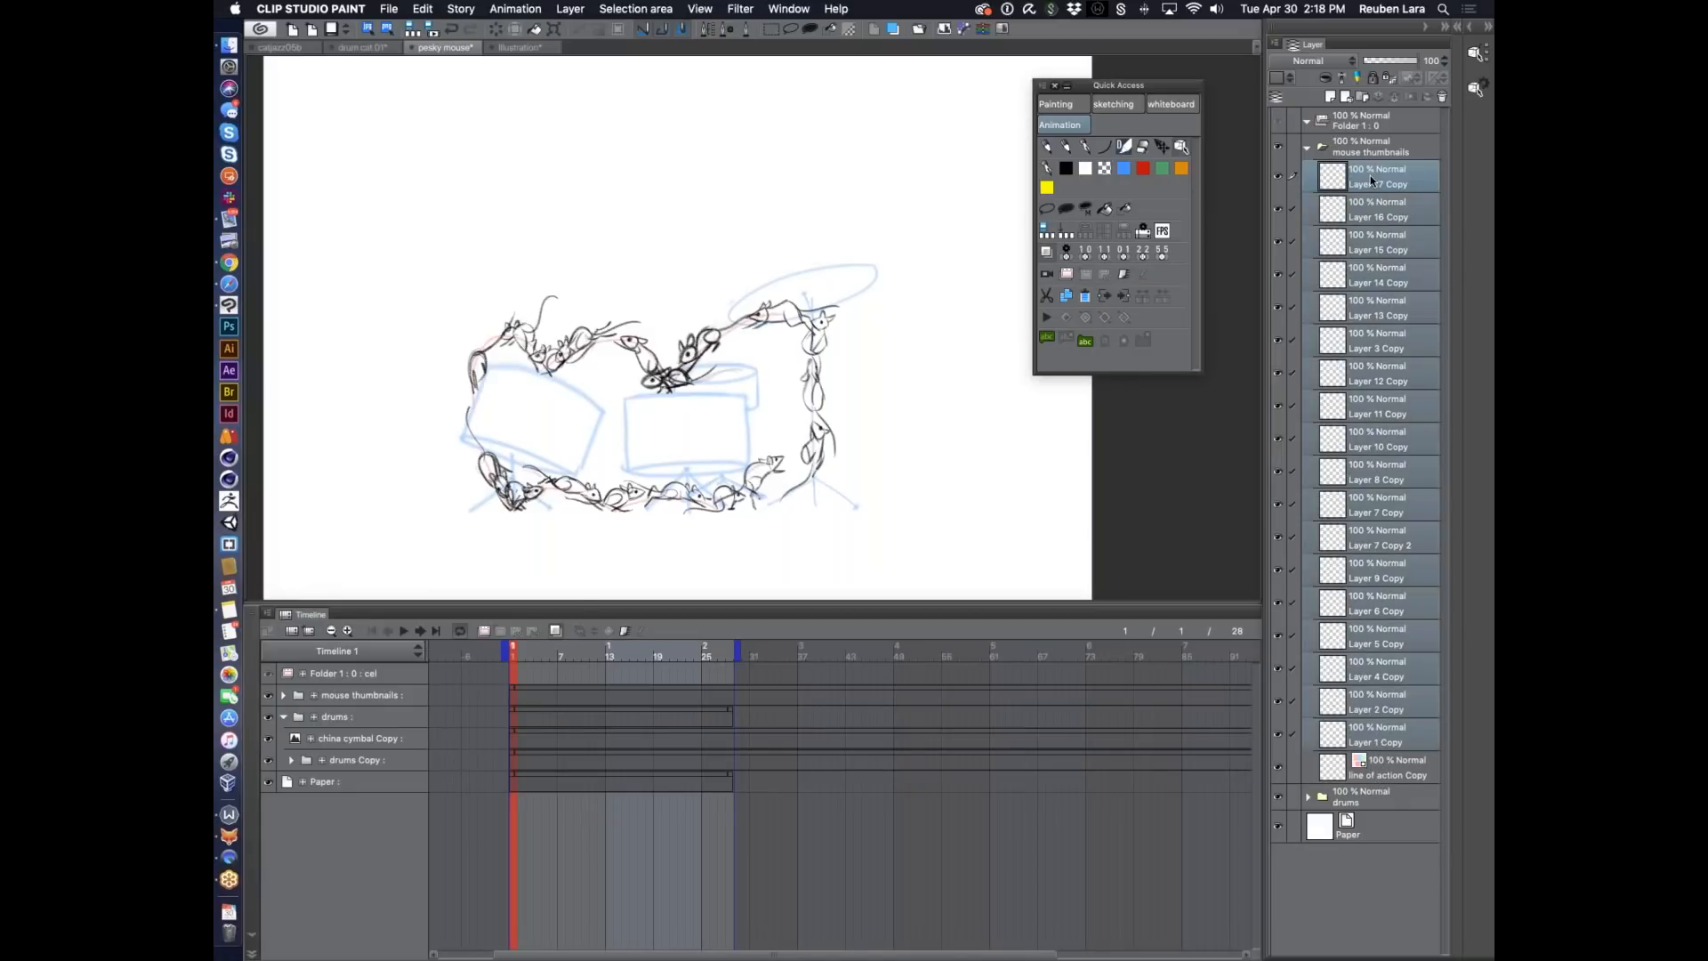
drag(1368, 163, 1359, 124)
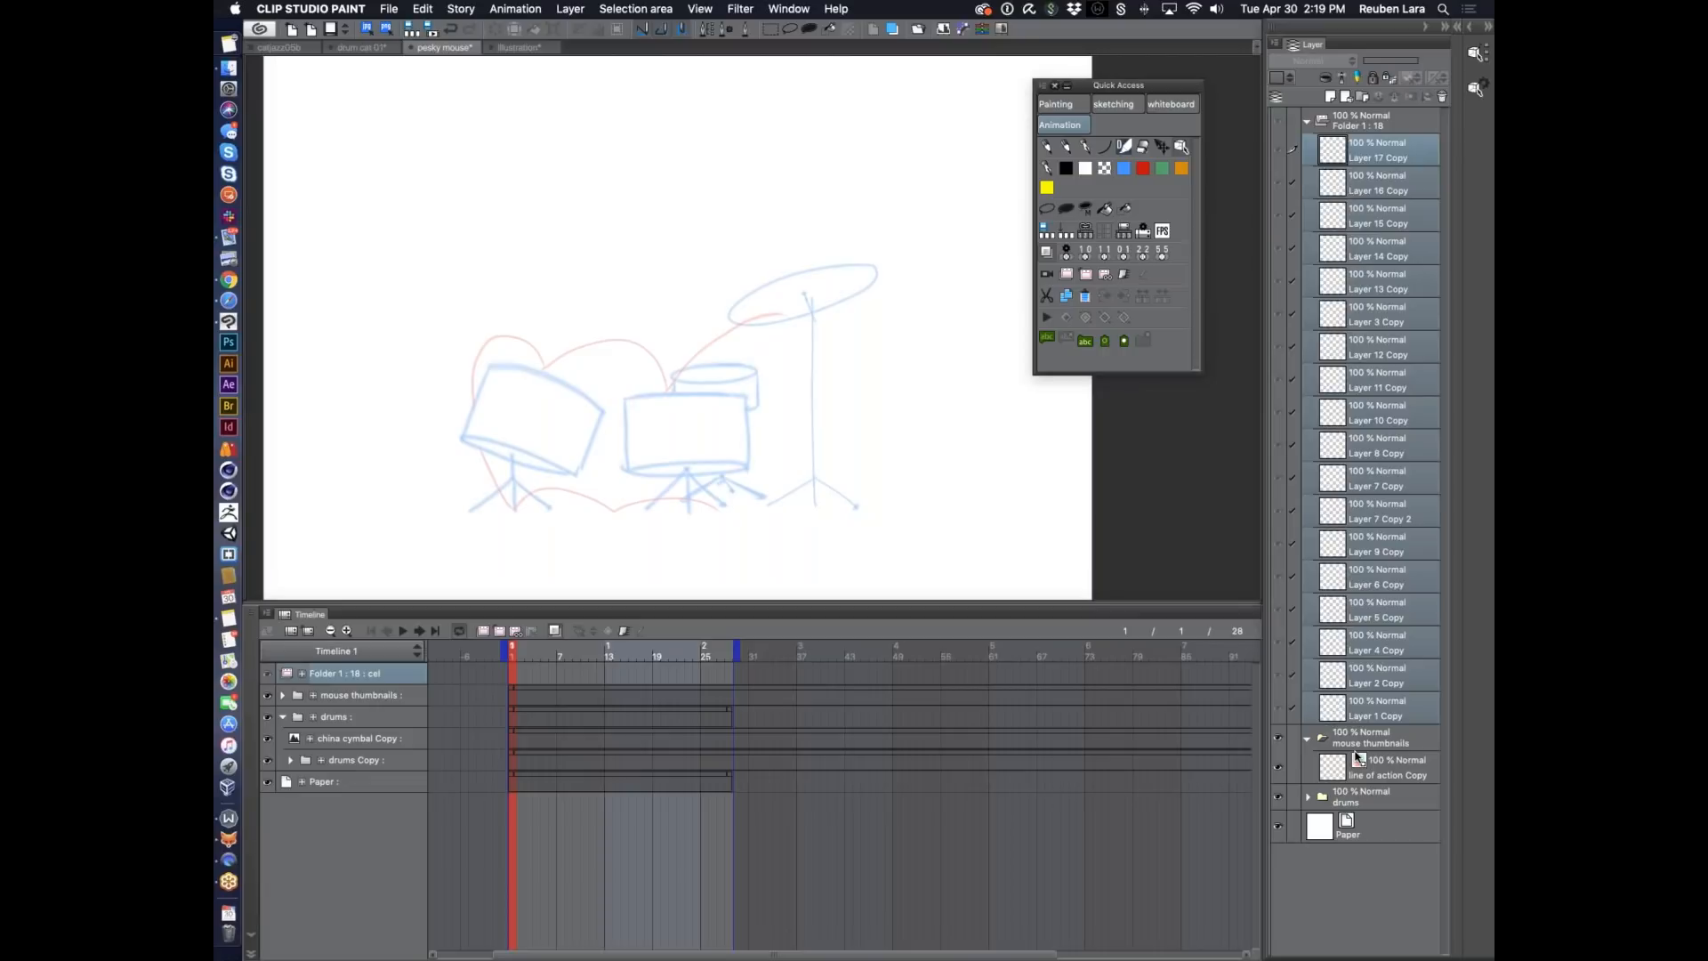
Specify Layer 17 Copy as the cel for frame 1 of Folder 1.
click(1352, 120)
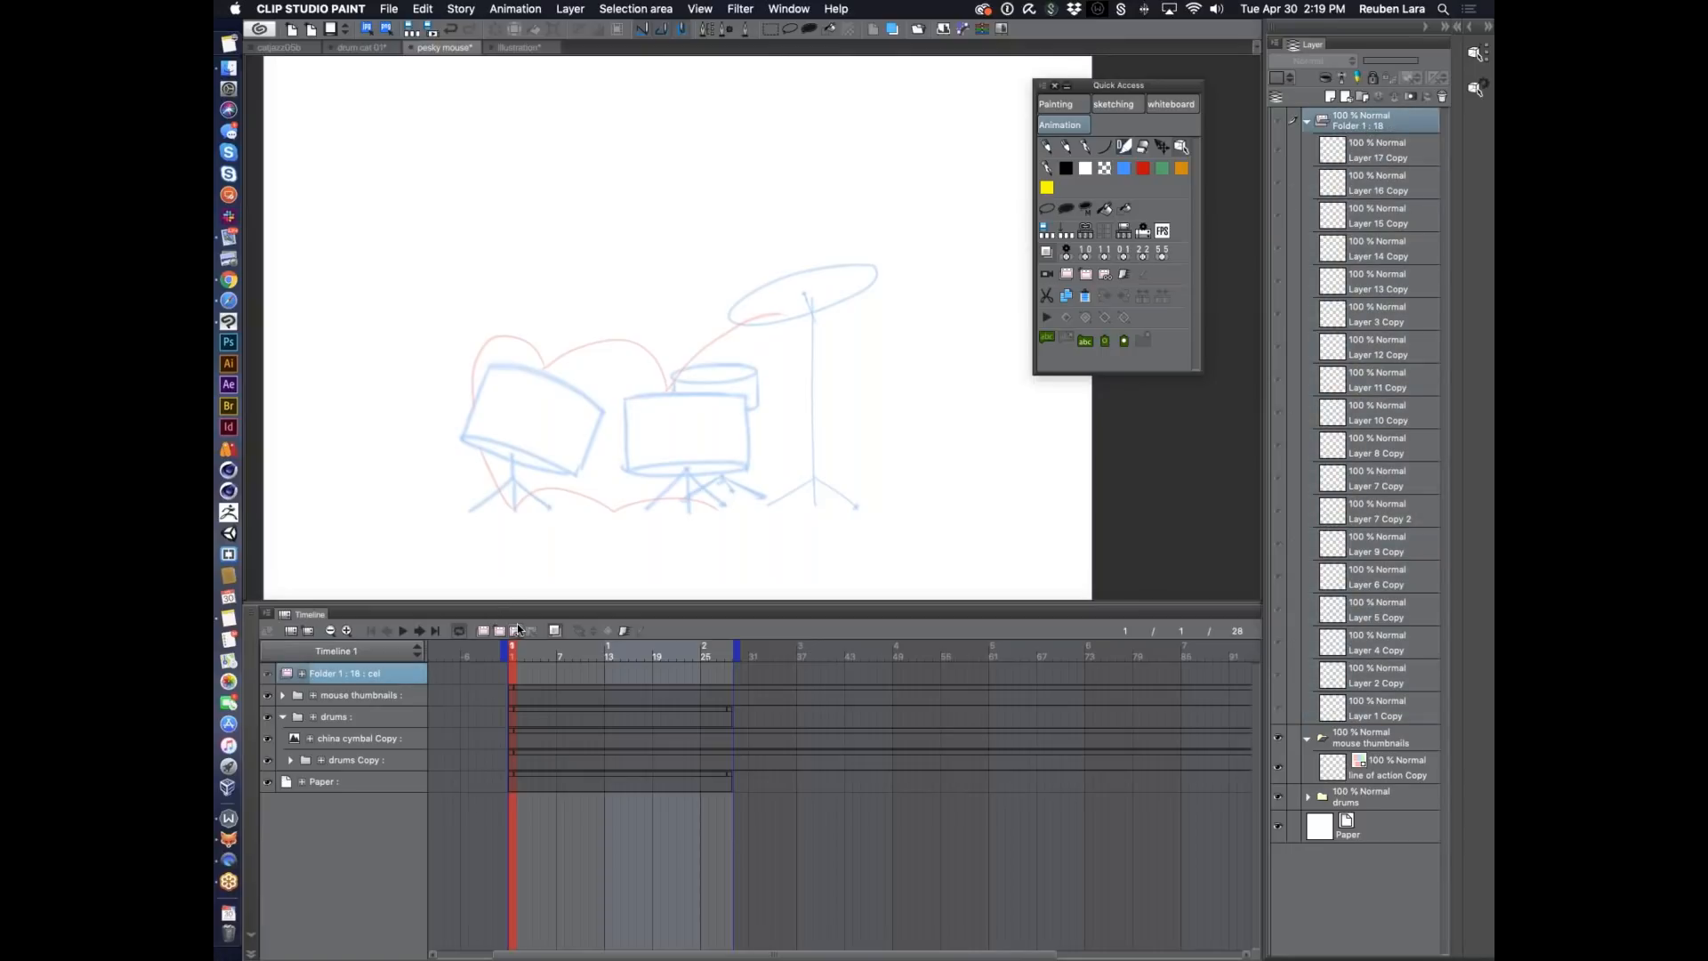
key(Right)
key(Right)
click(513, 679)
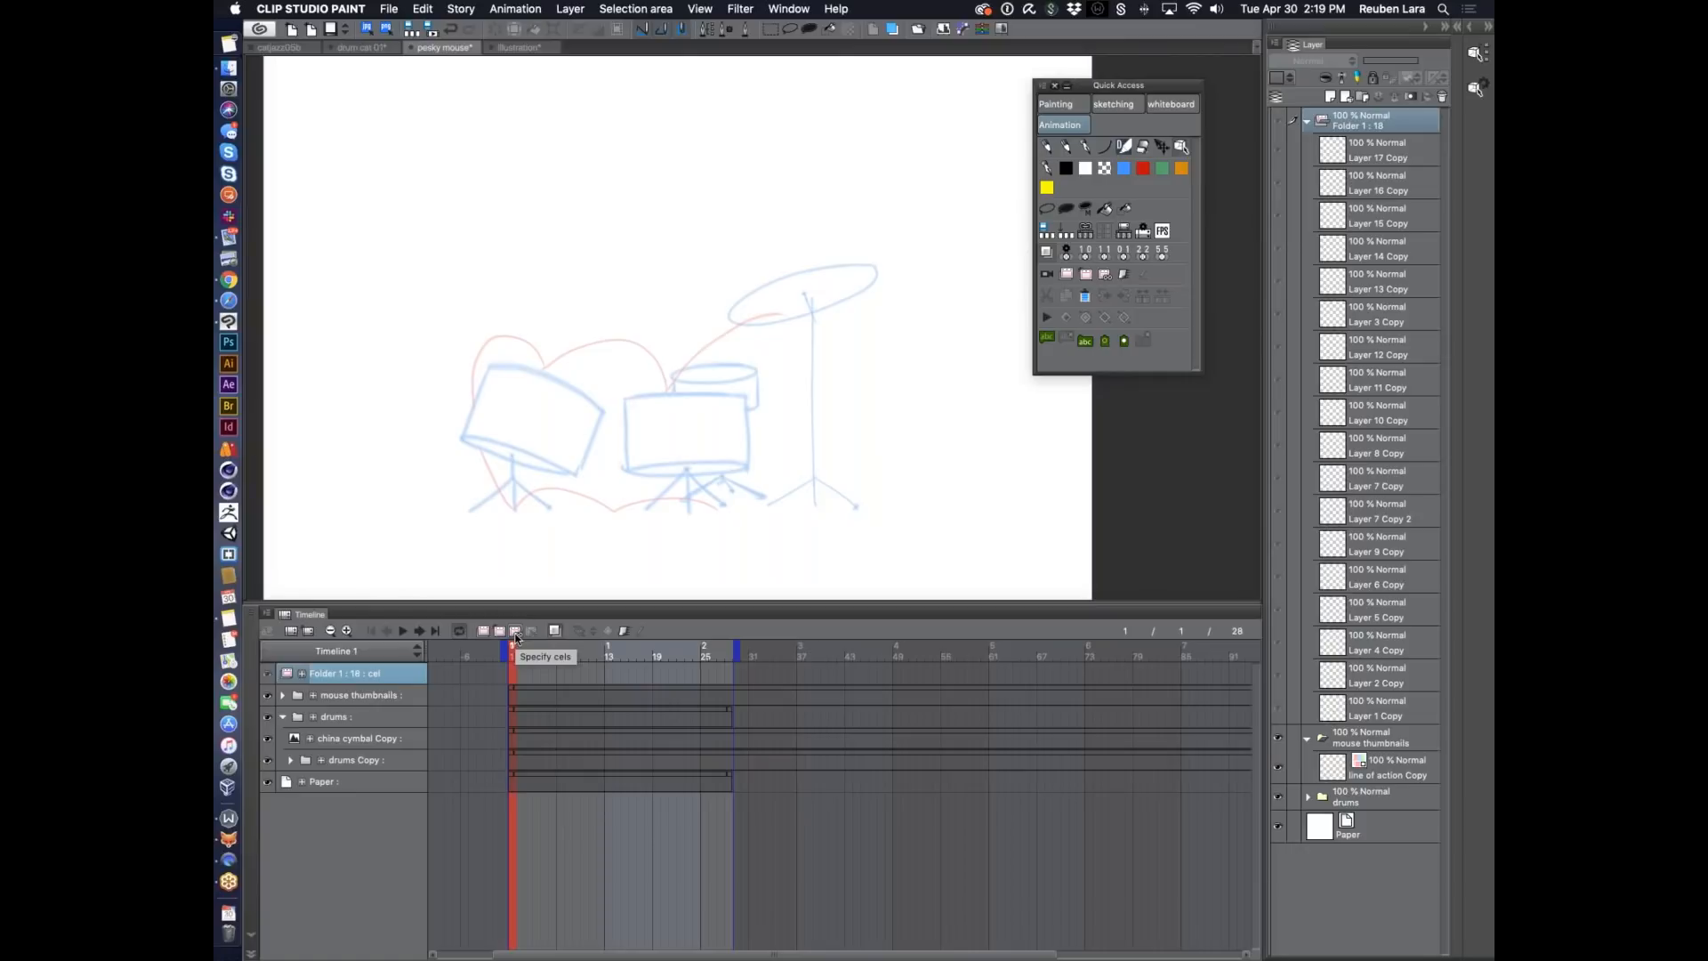
click(347, 630)
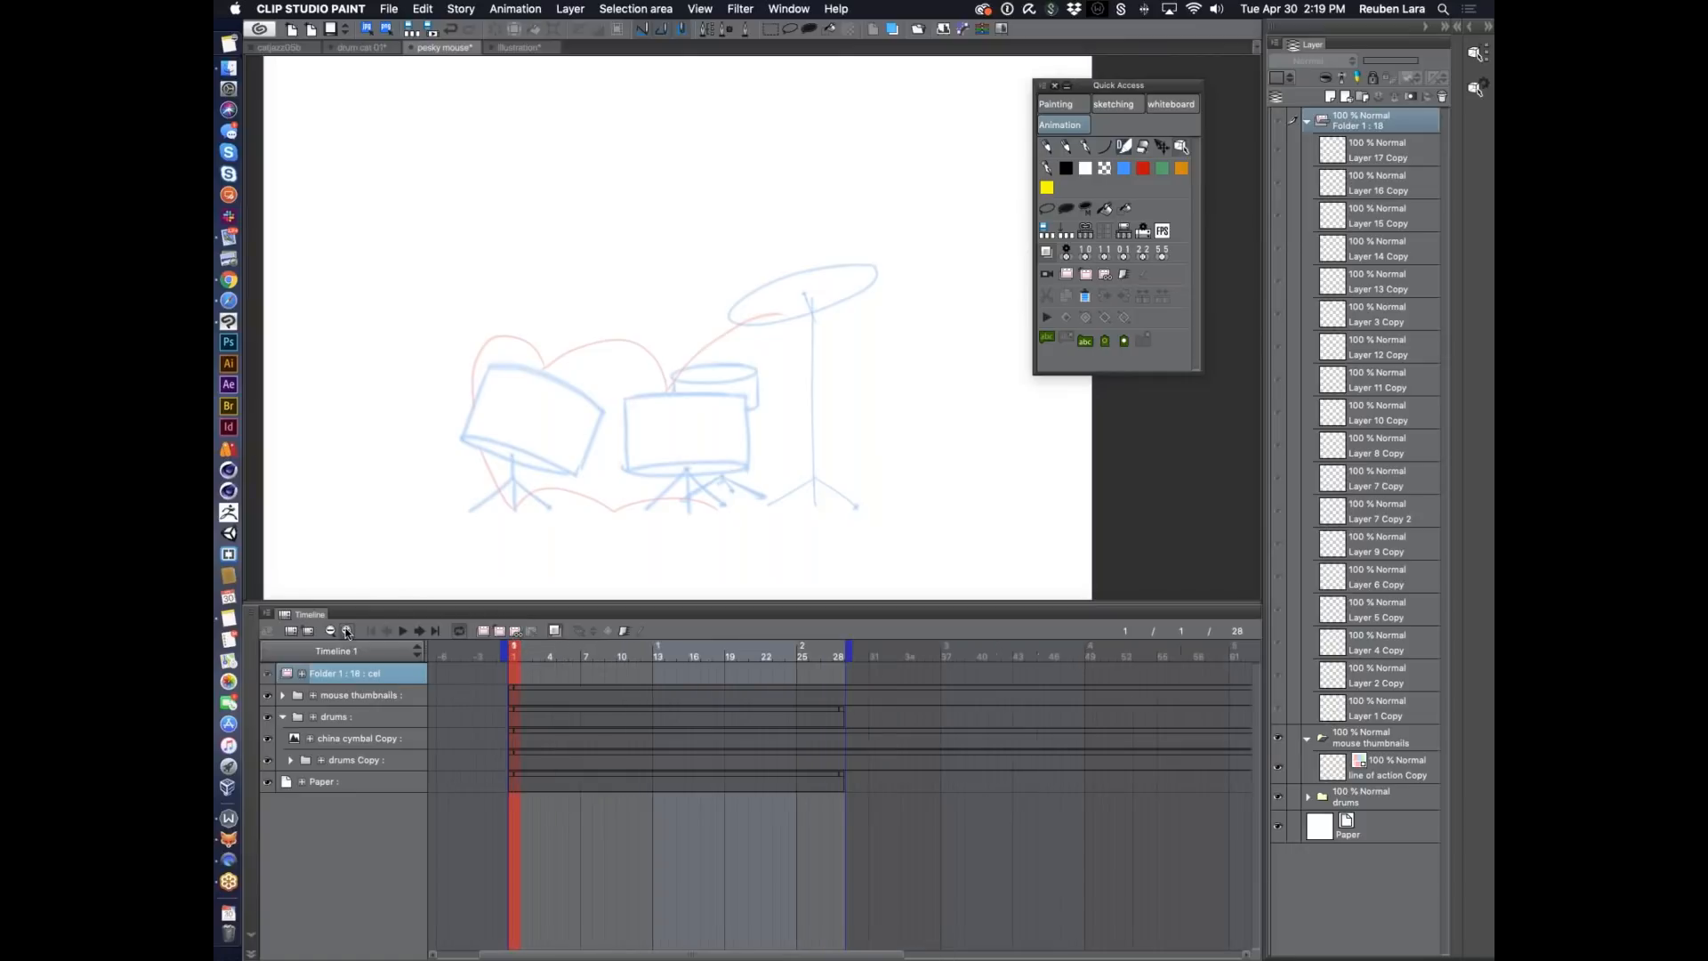
click(346, 630)
click(516, 631)
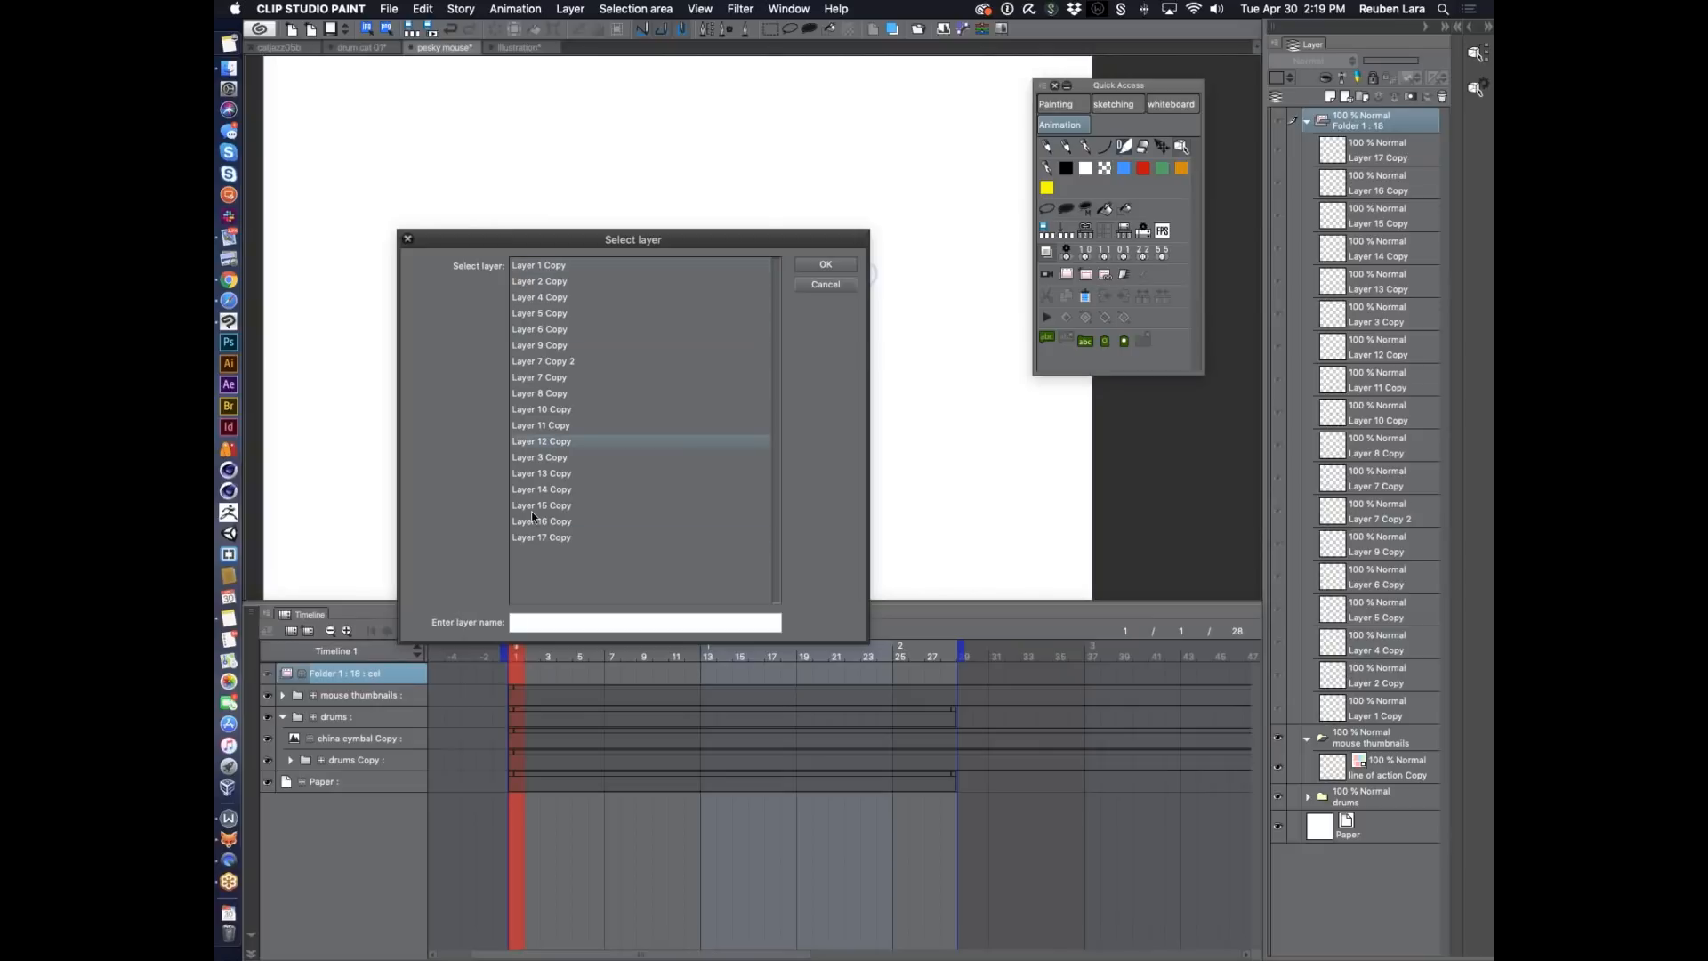
click(537, 537)
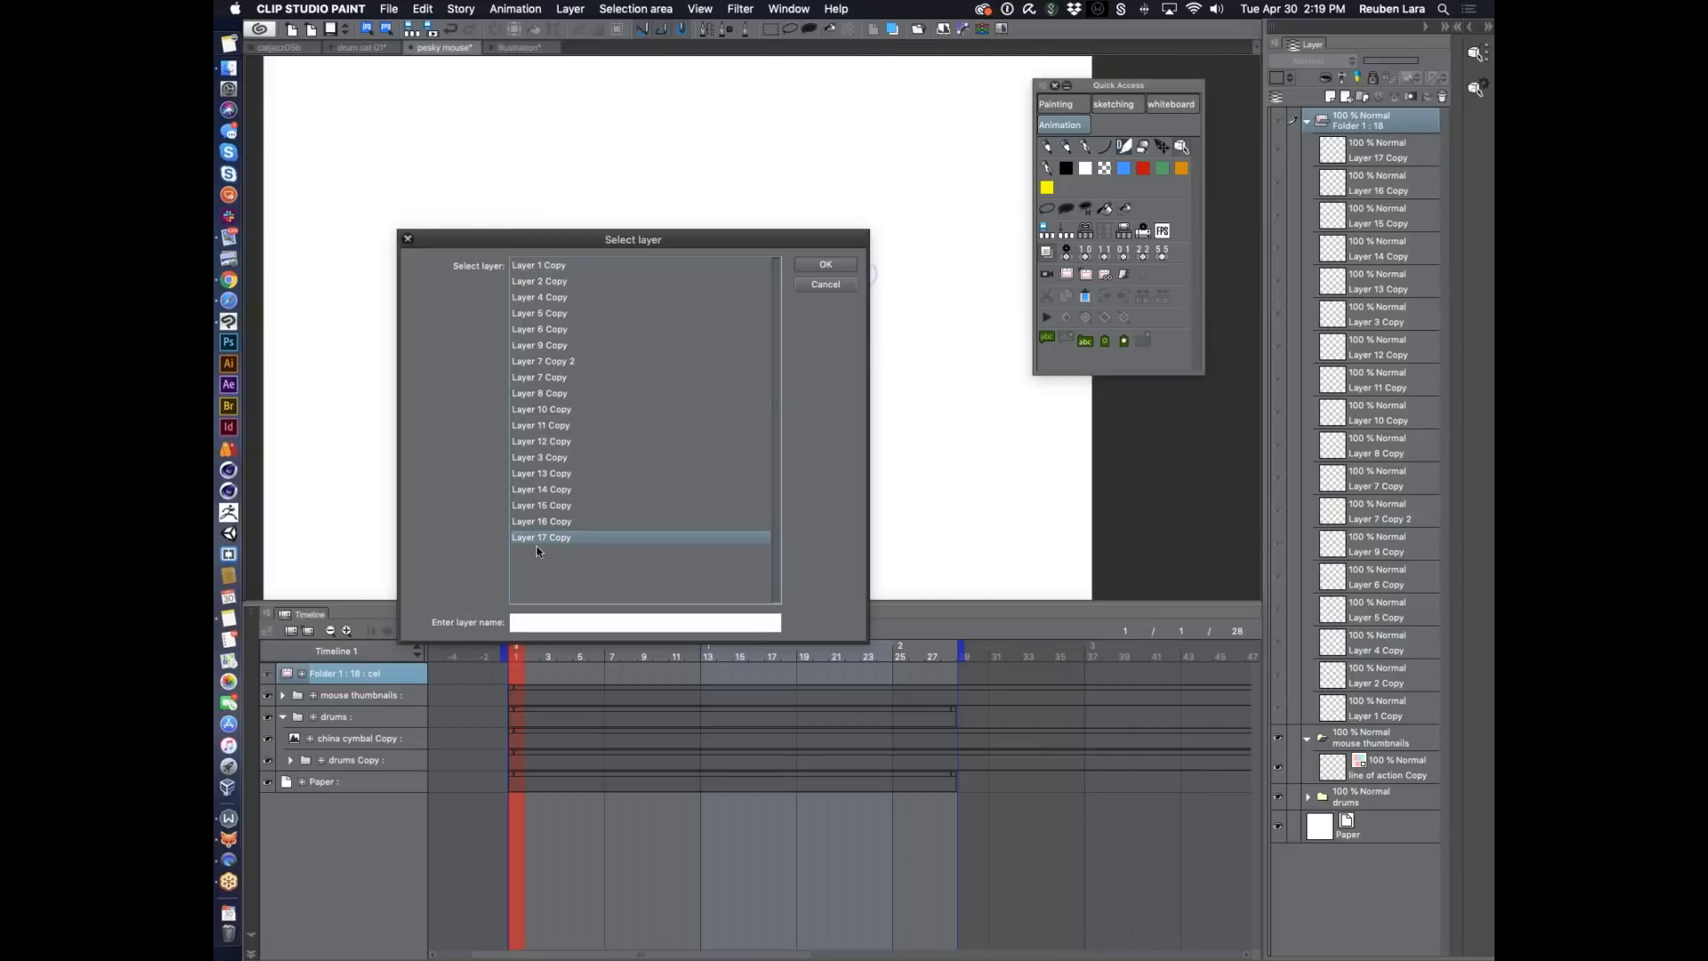
click(826, 265)
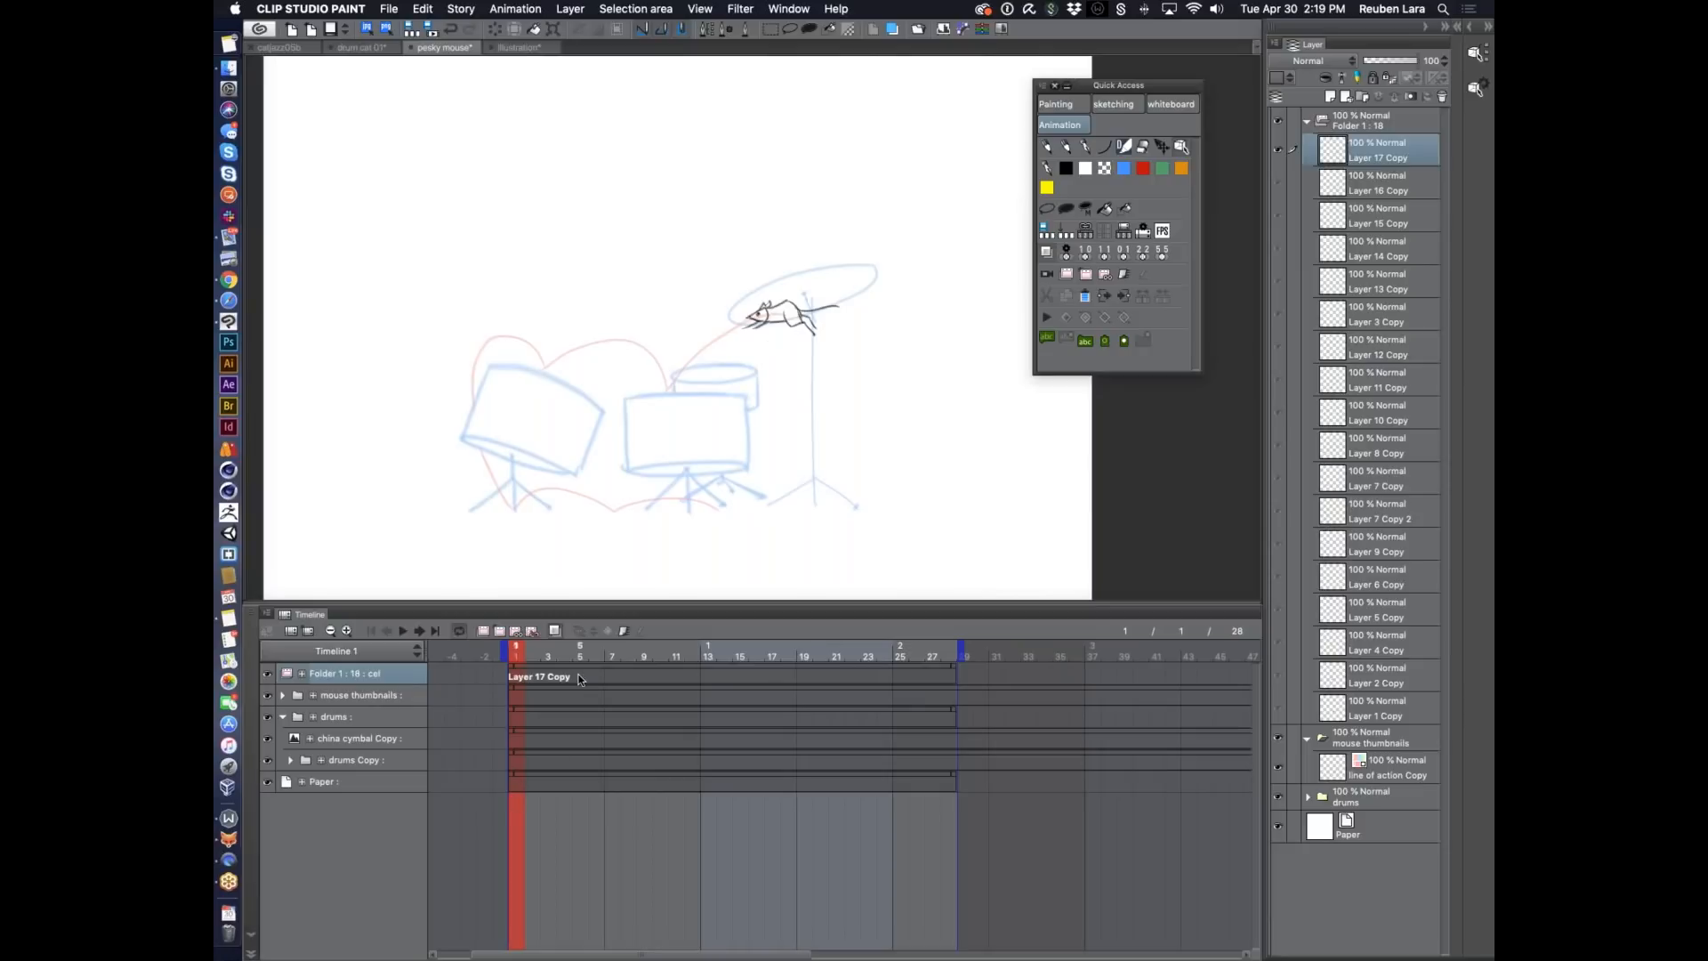
Specify Layer 6 Copy as the cel for frame 2 of Folder 1.
click(526, 651)
click(516, 631)
click(585, 329)
click(840, 264)
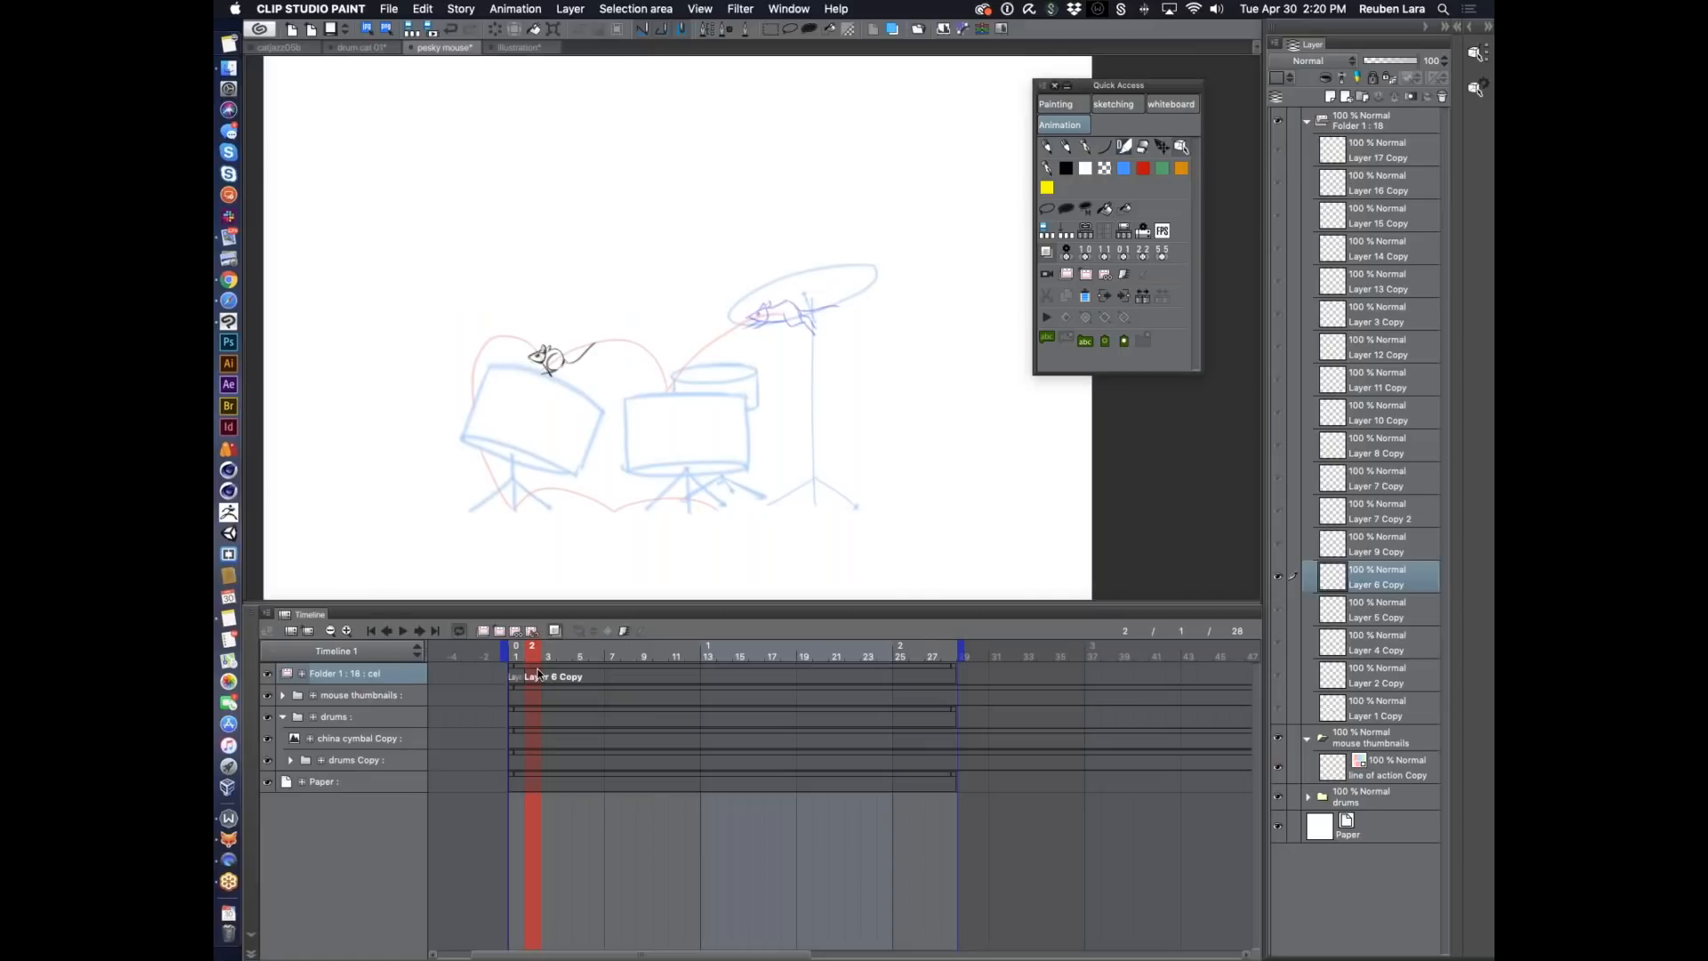
Rename the cels in animation Folder 1 in order of timeline.
click(1375, 130)
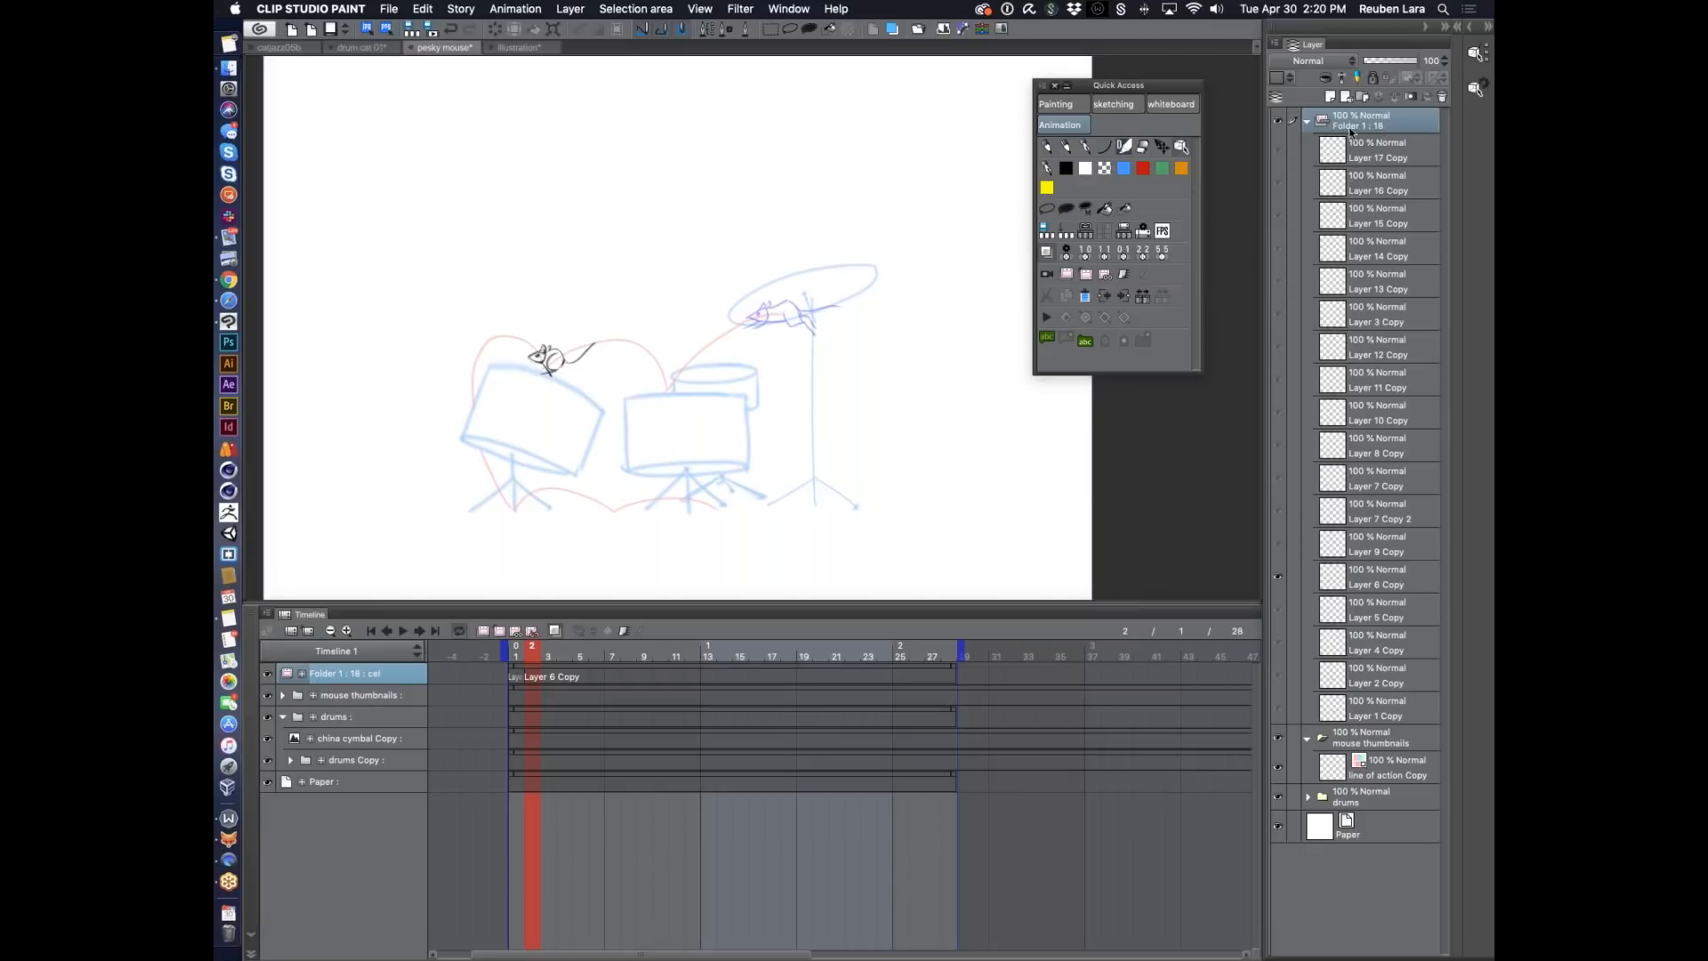
click(513, 9)
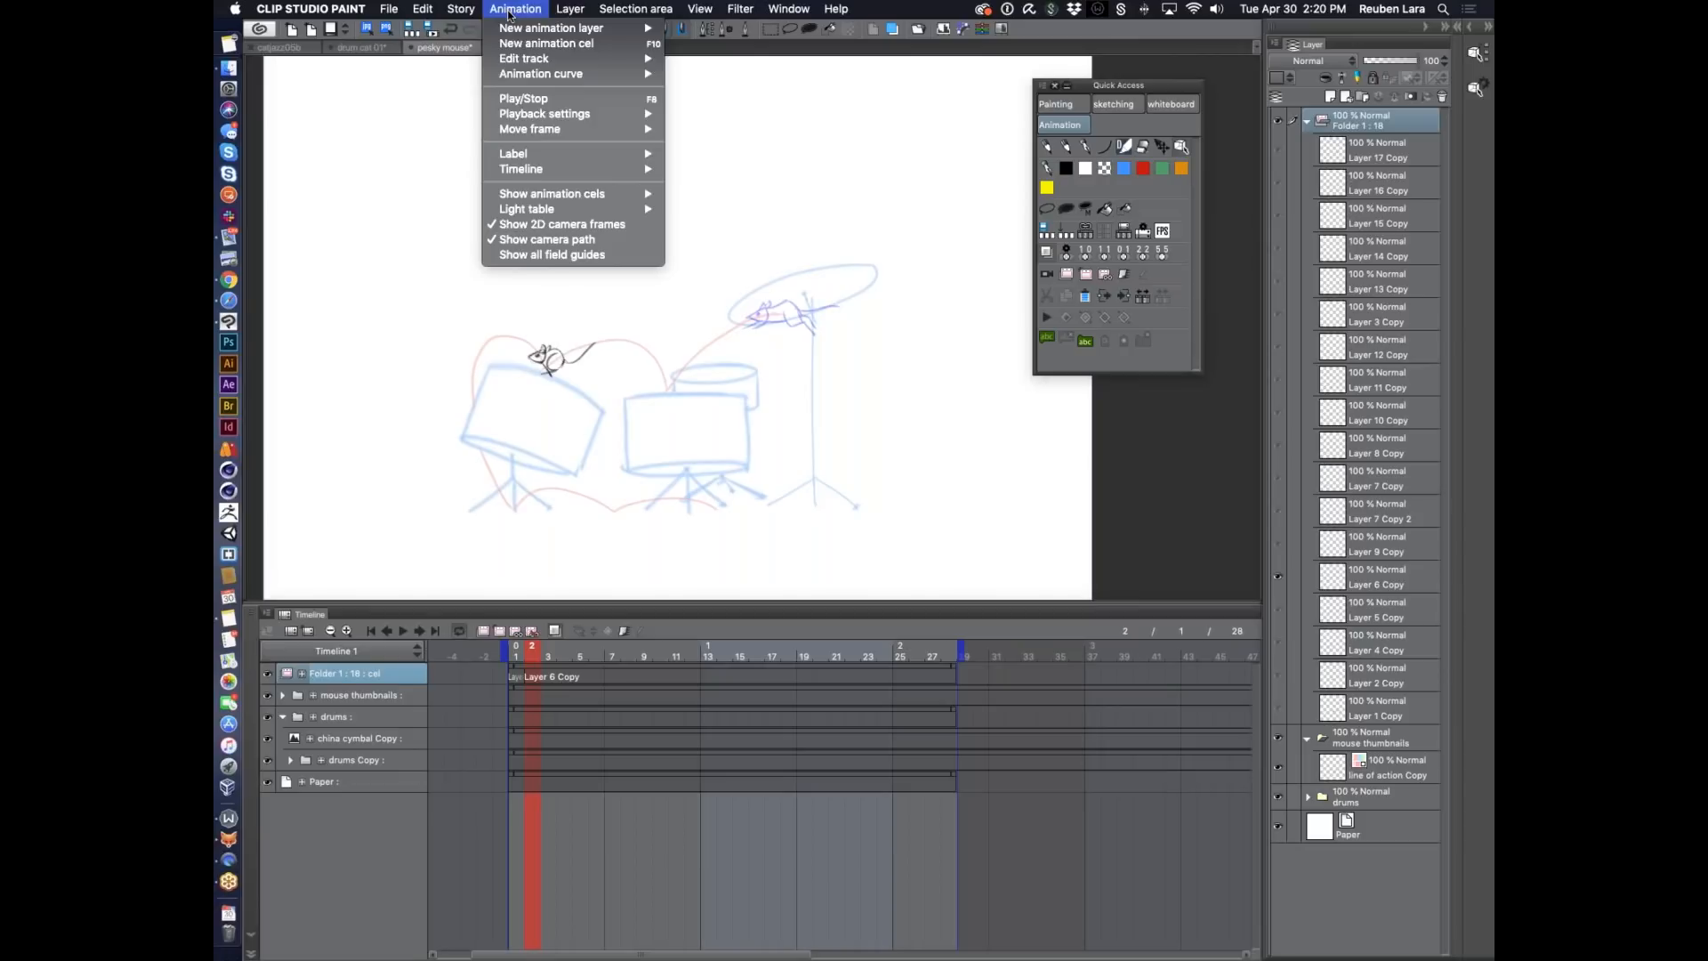
mouse_move(523, 169)
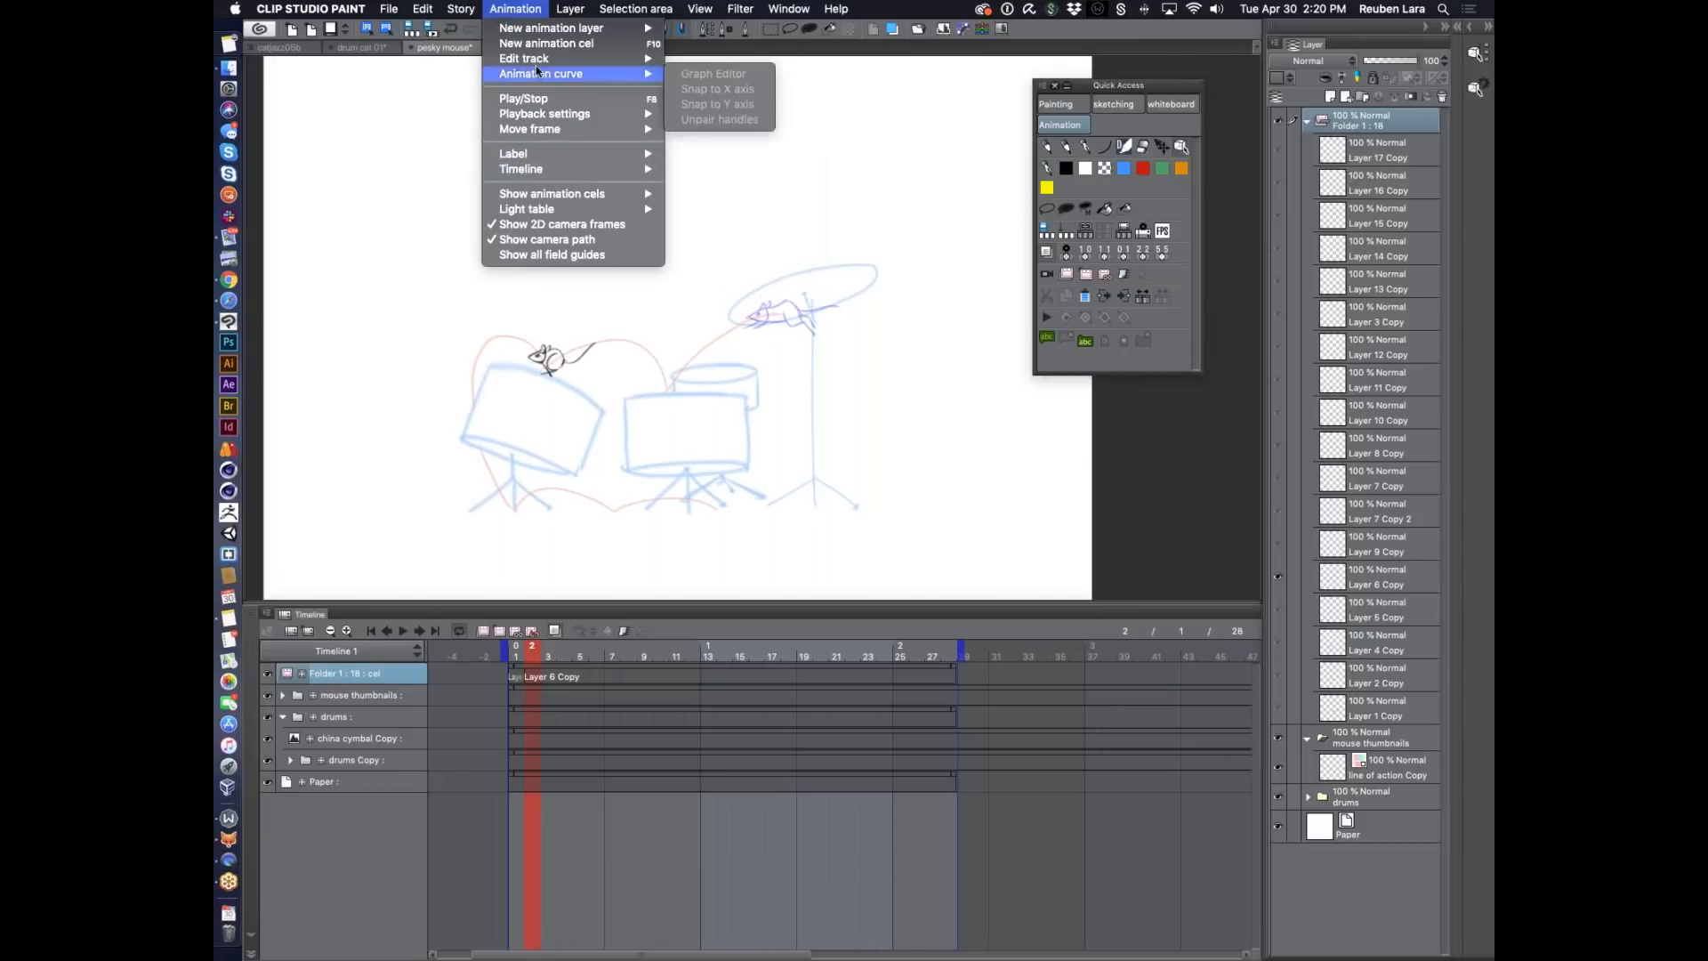
mouse_move(540, 61)
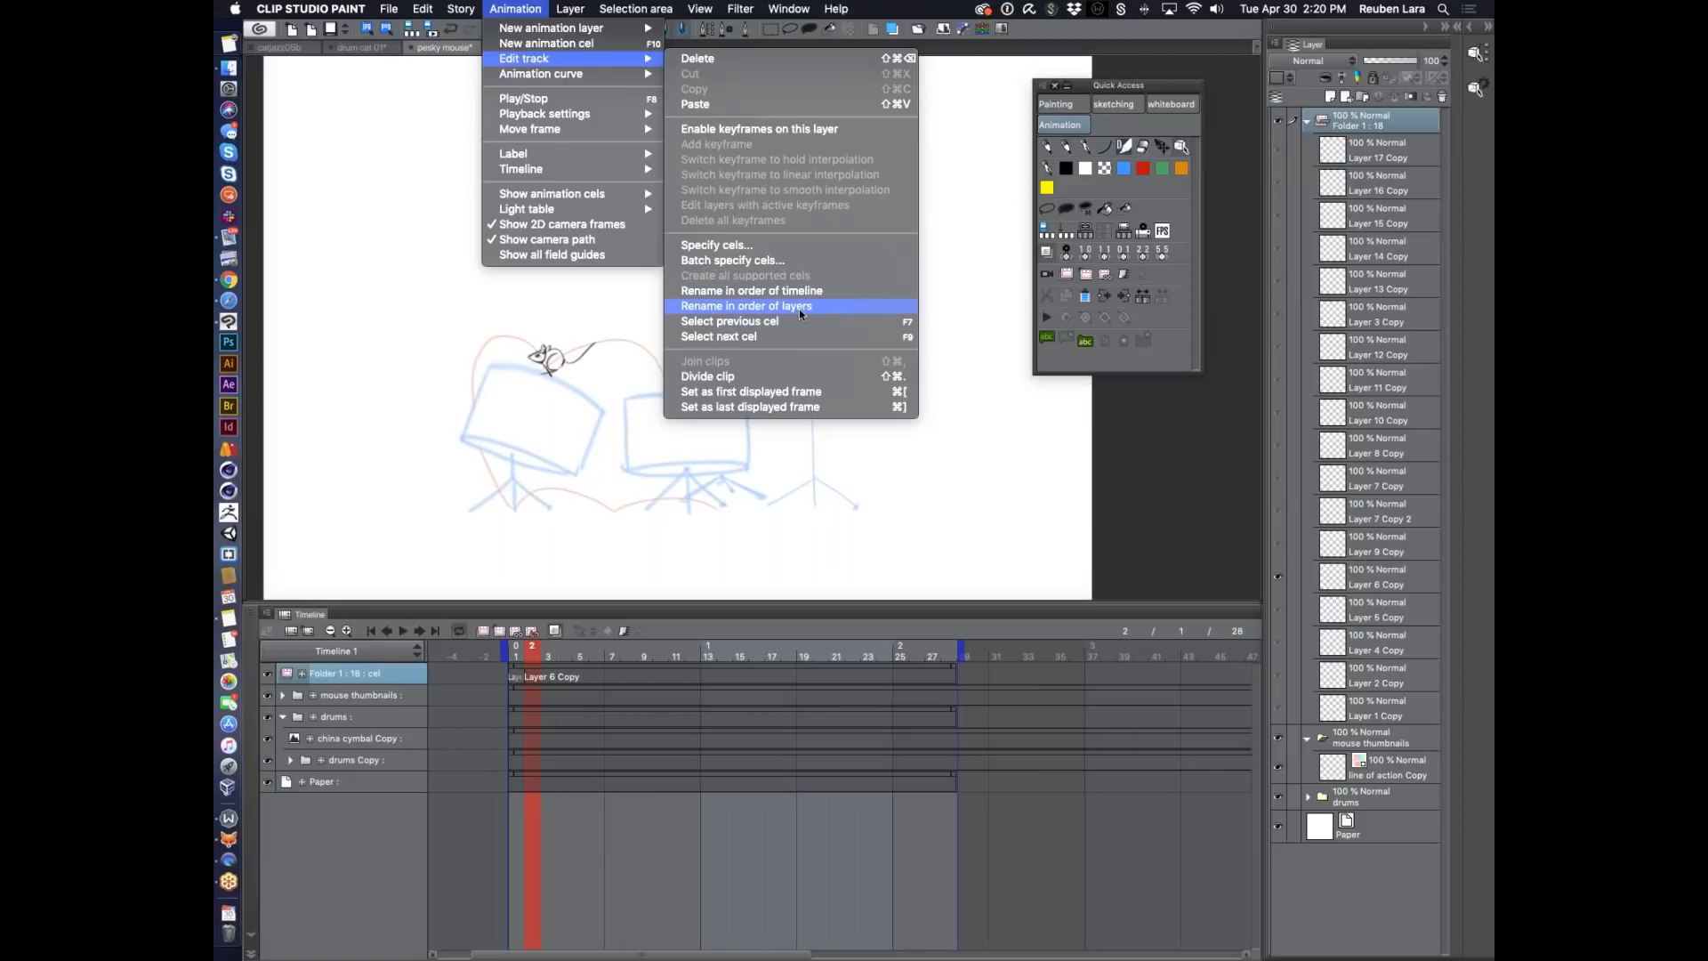
click(1146, 228)
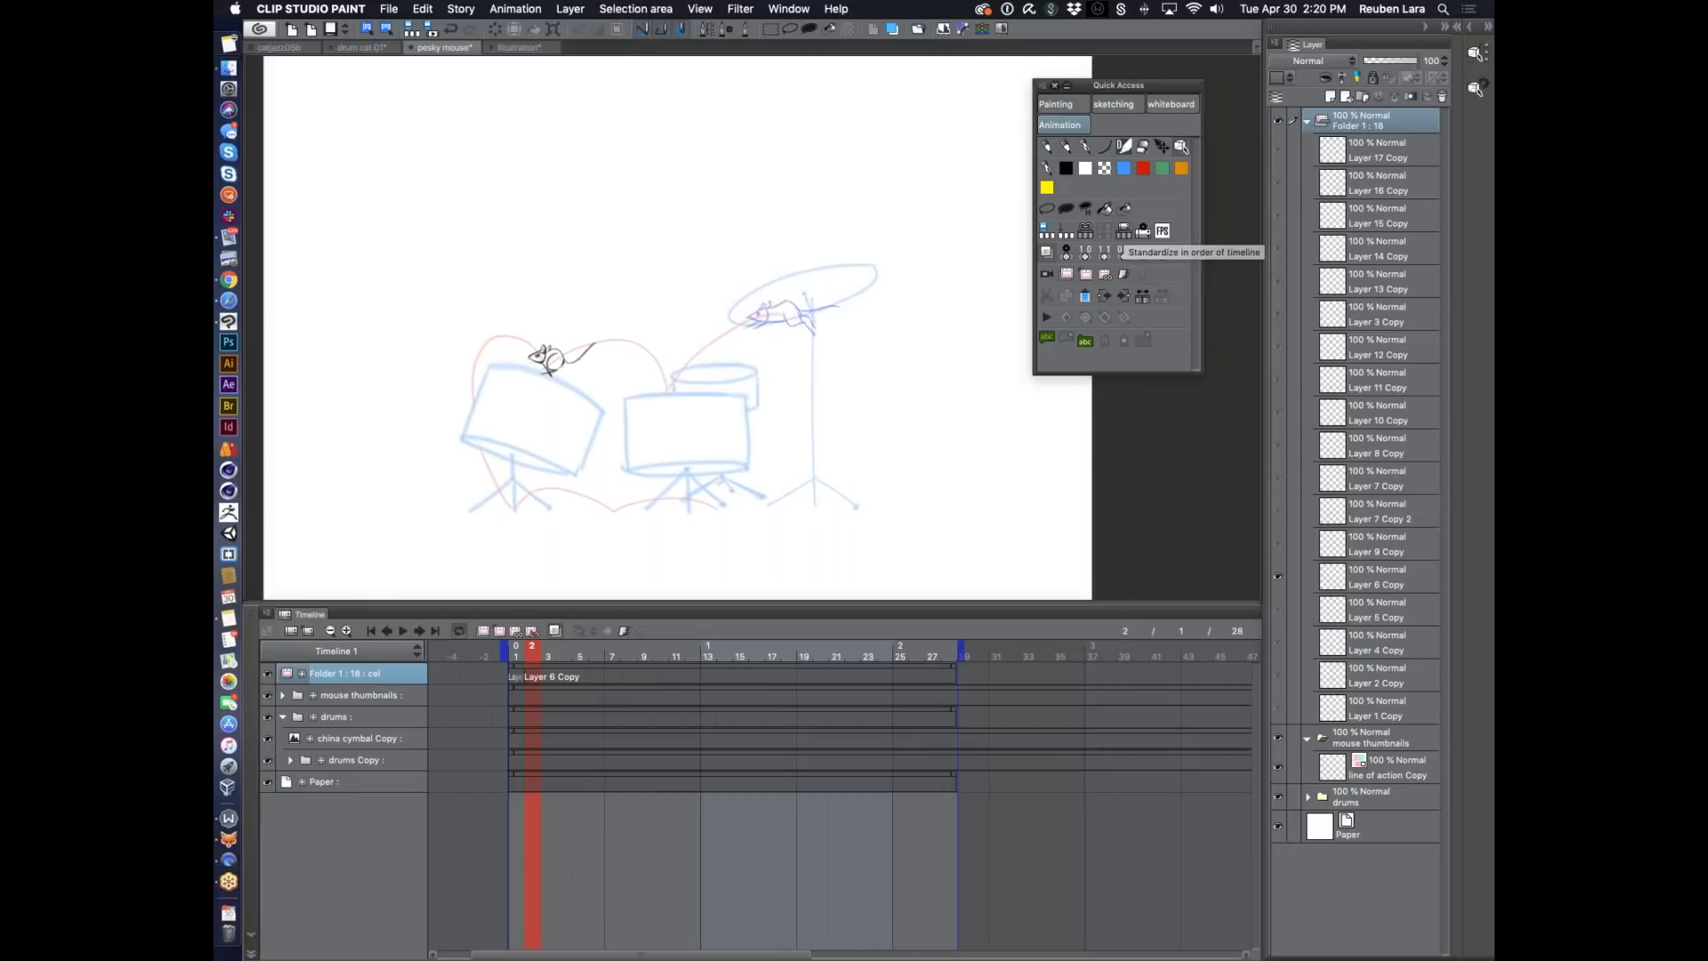
click(1127, 236)
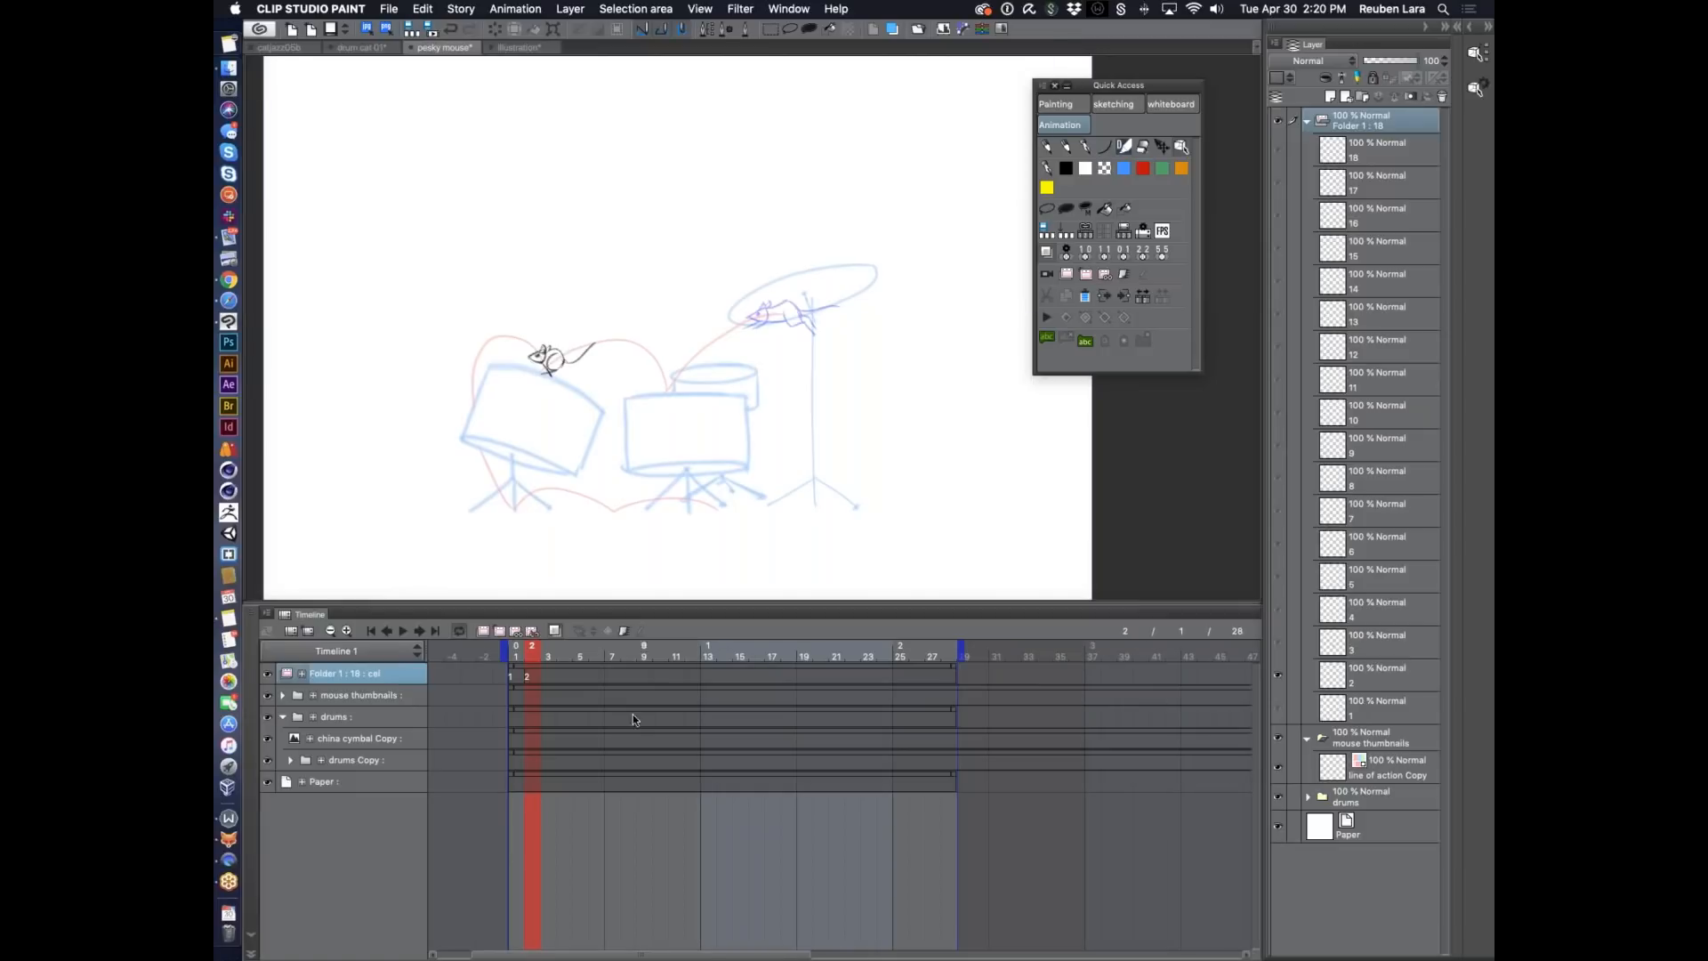
Delete the cel specifications from frames 2 and 1 of the Folder 1 track.
click(534, 675)
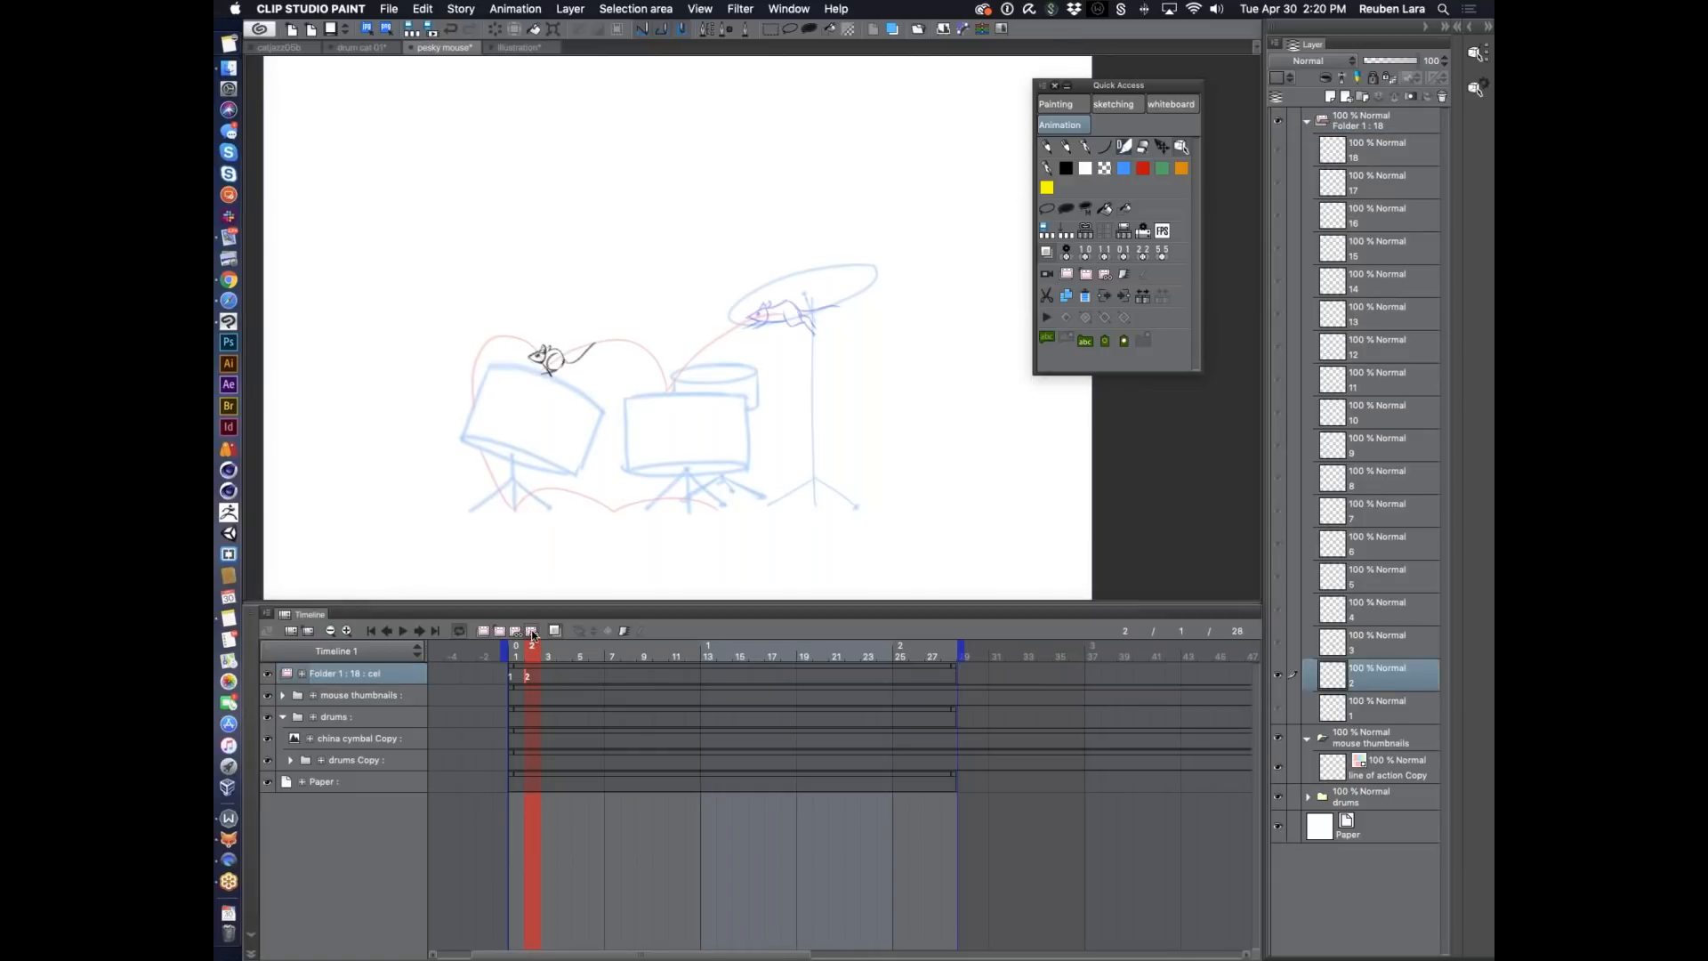
click(532, 631)
click(511, 676)
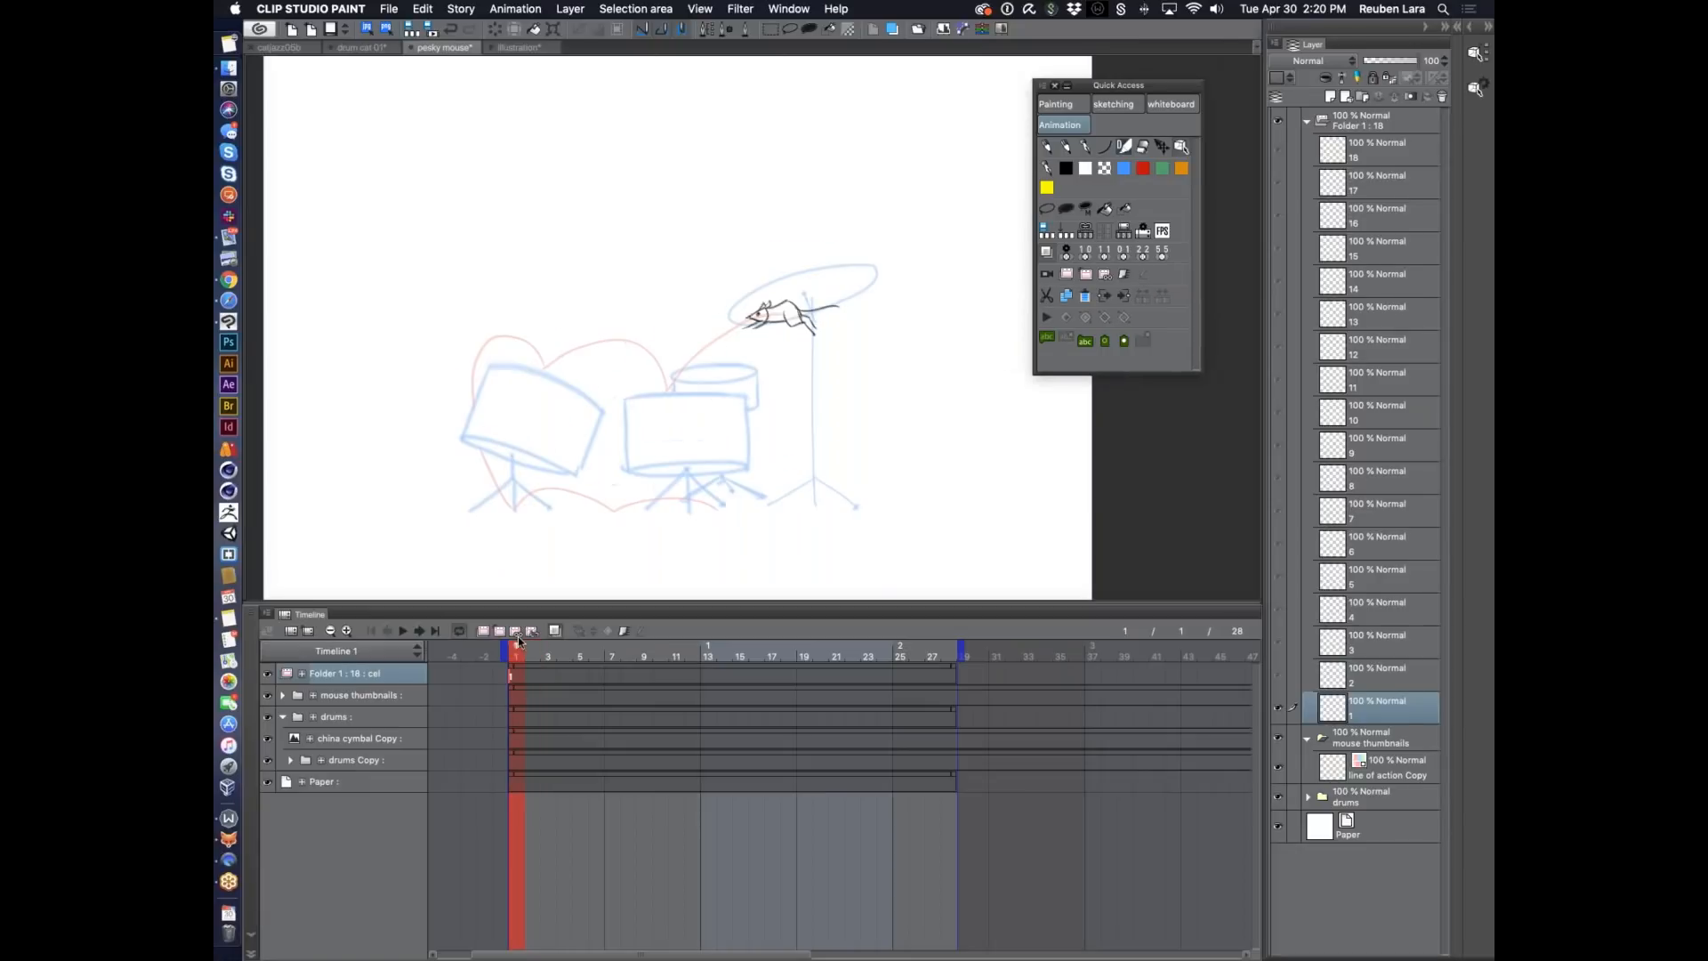
click(517, 632)
key(Return)
click(532, 632)
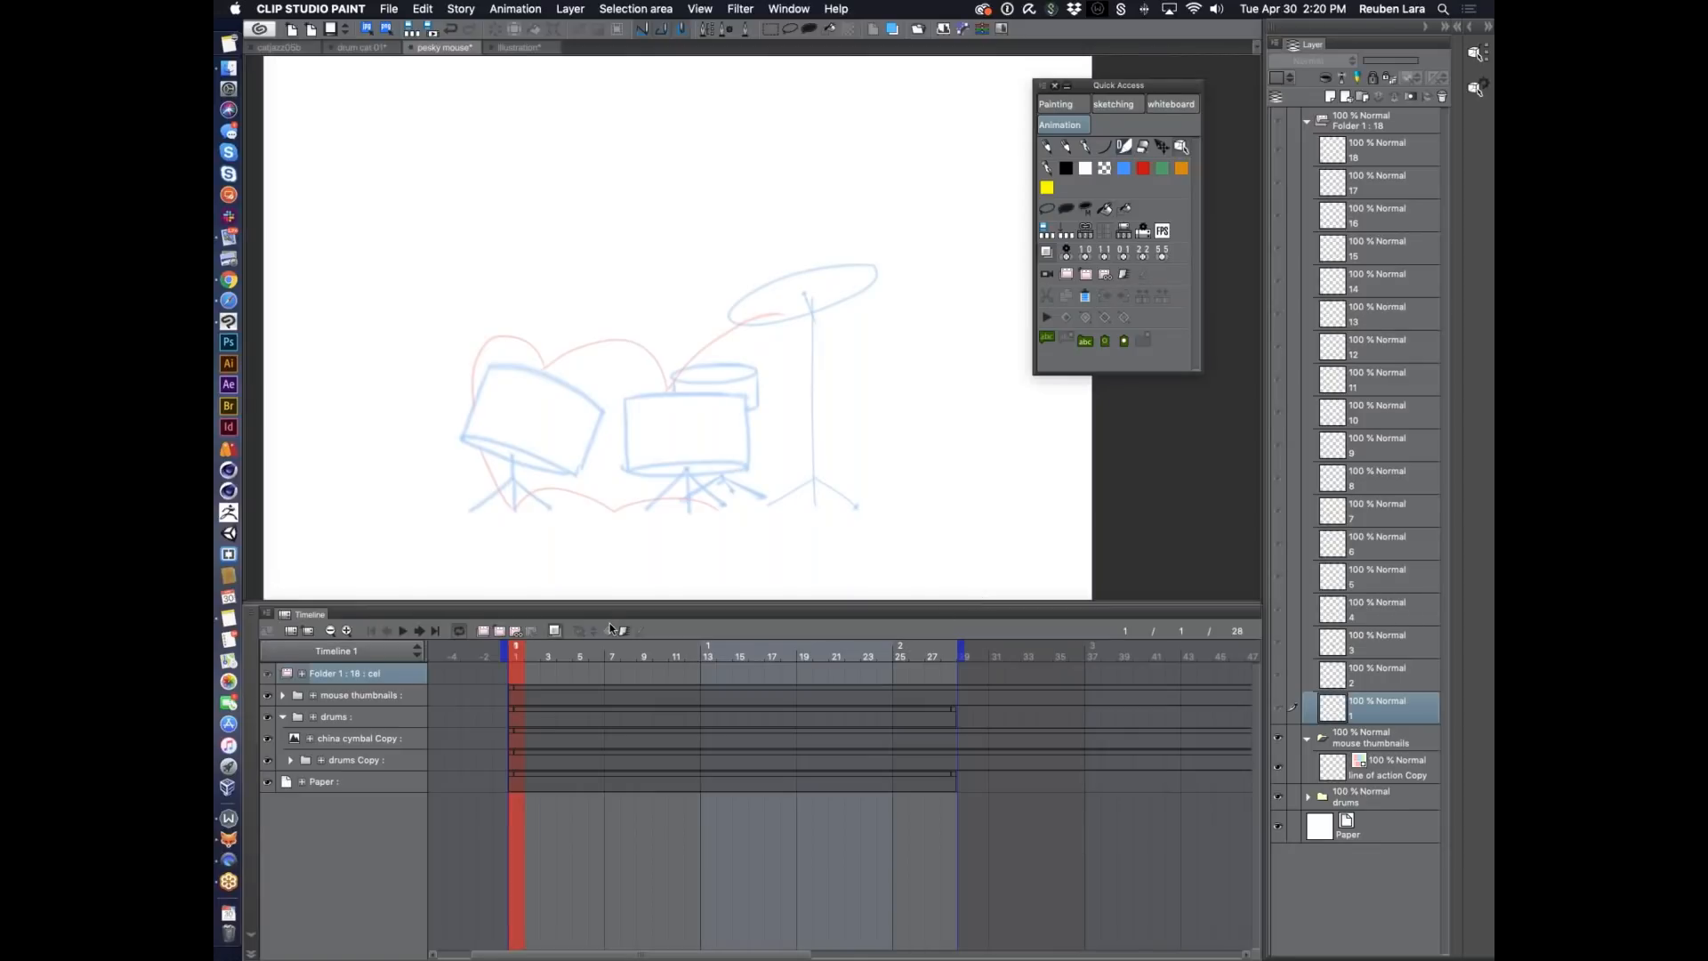
Batch specify the existing animation cels 1 to 18 on the Folder 1 track, one frame each with one repeat.
click(515, 10)
mouse_move(525, 59)
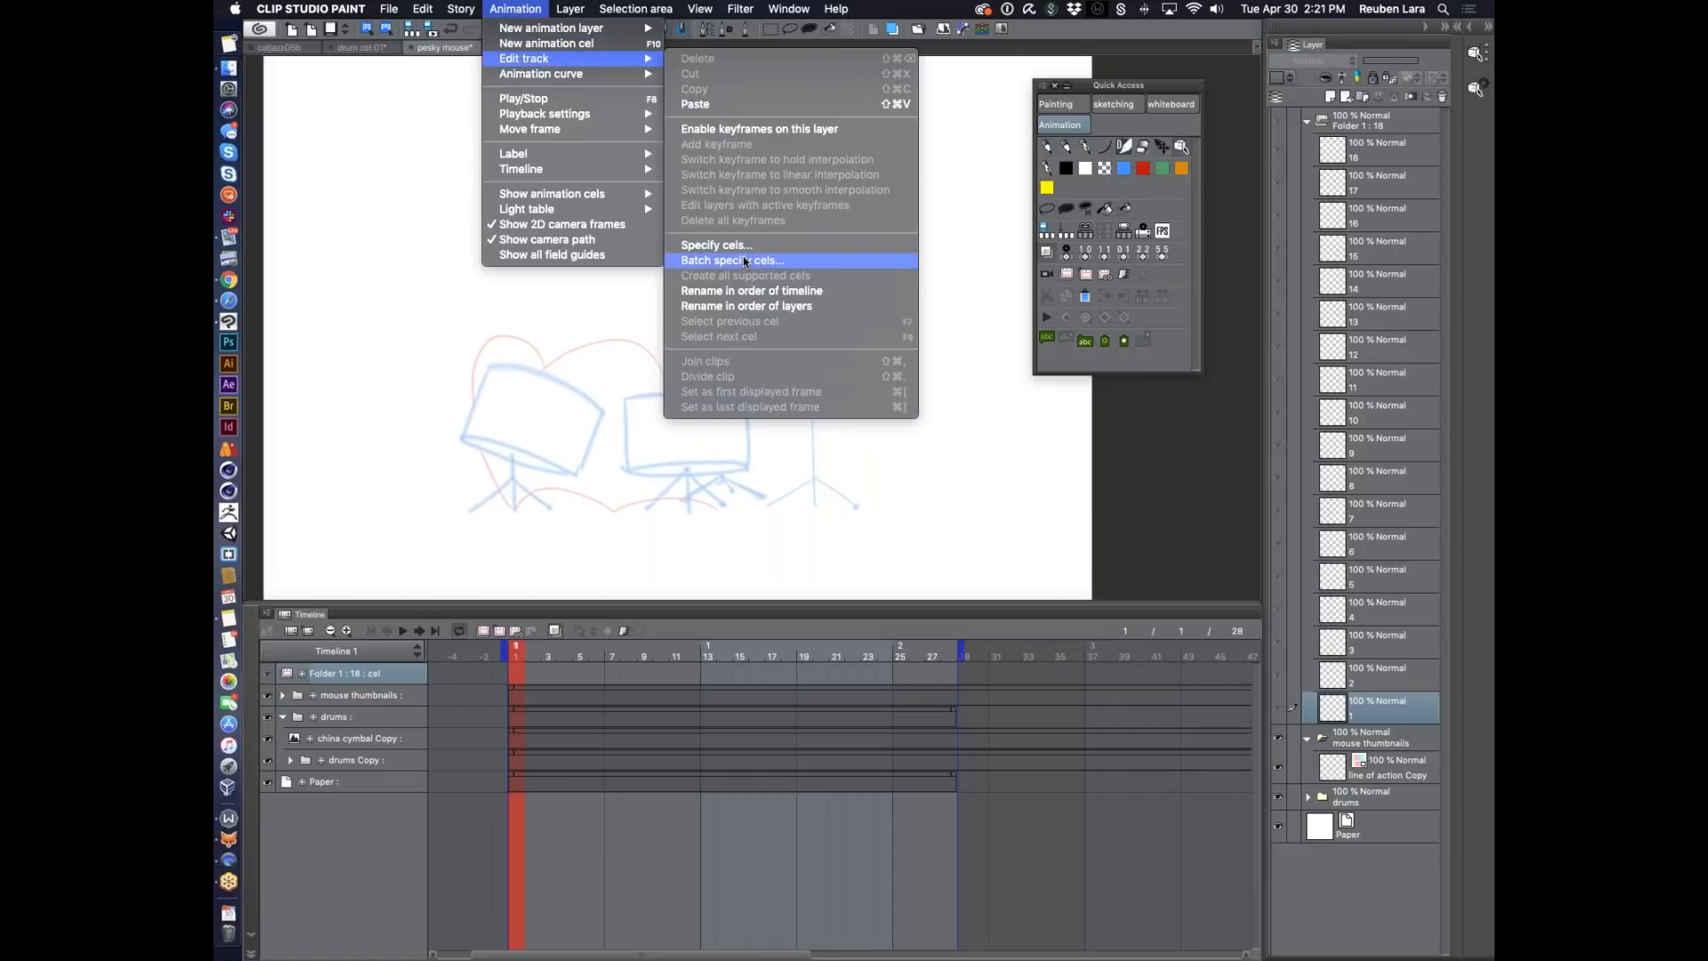
click(1153, 207)
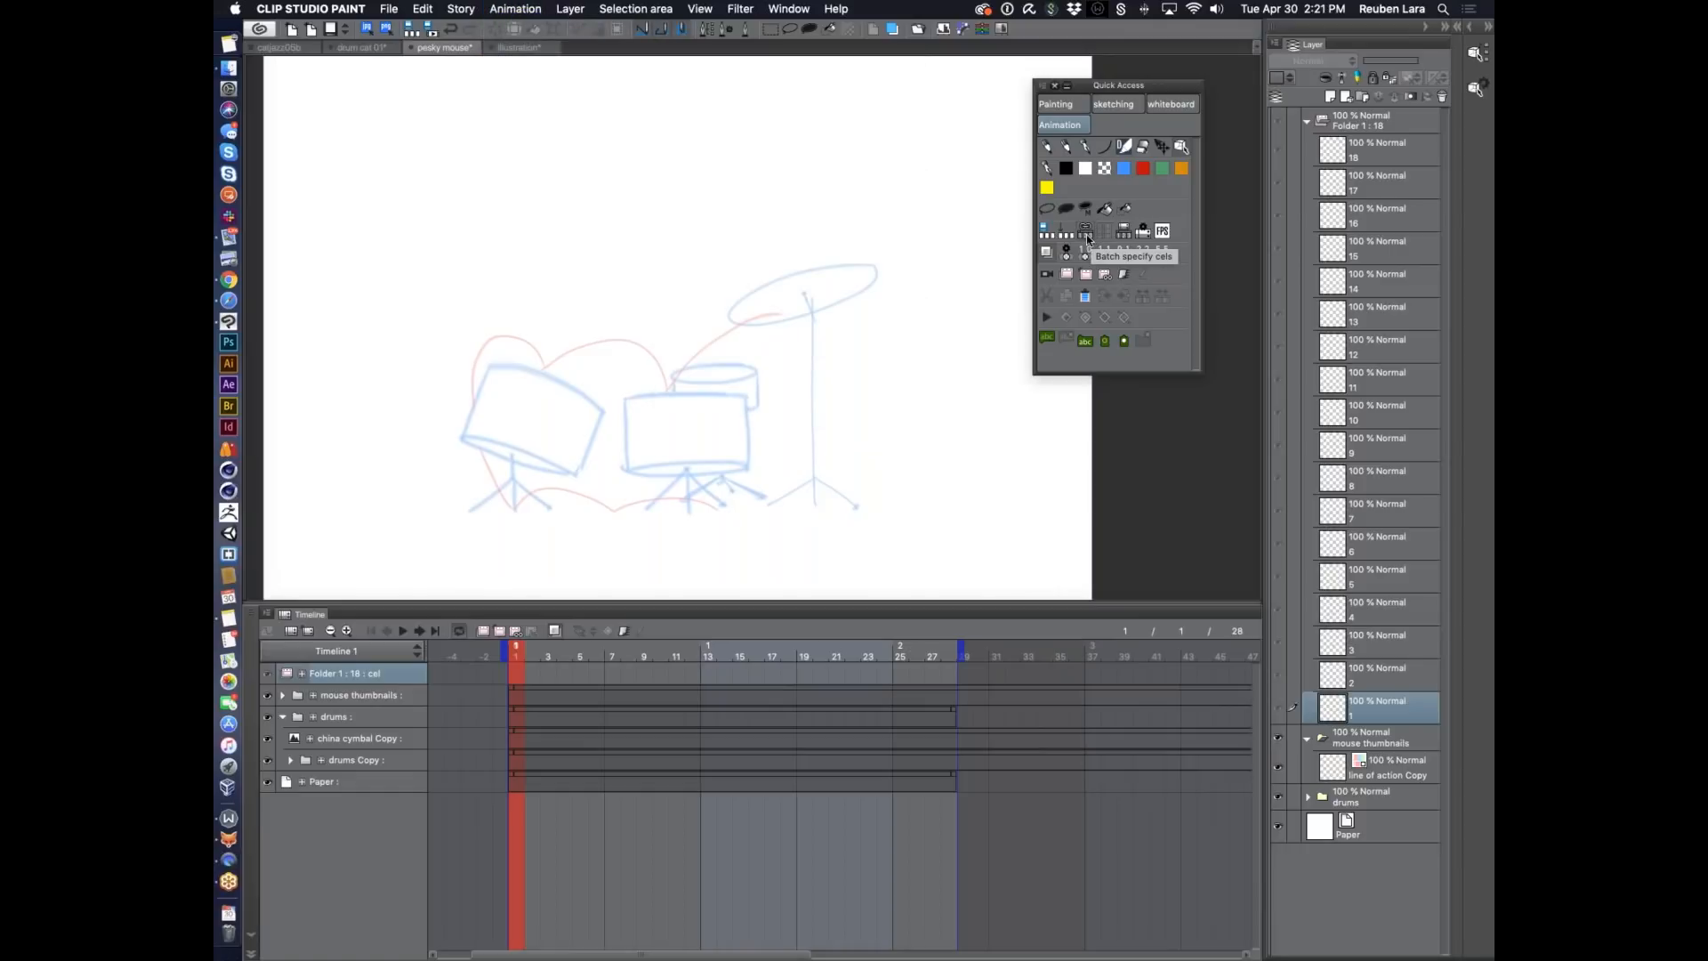
click(1352, 121)
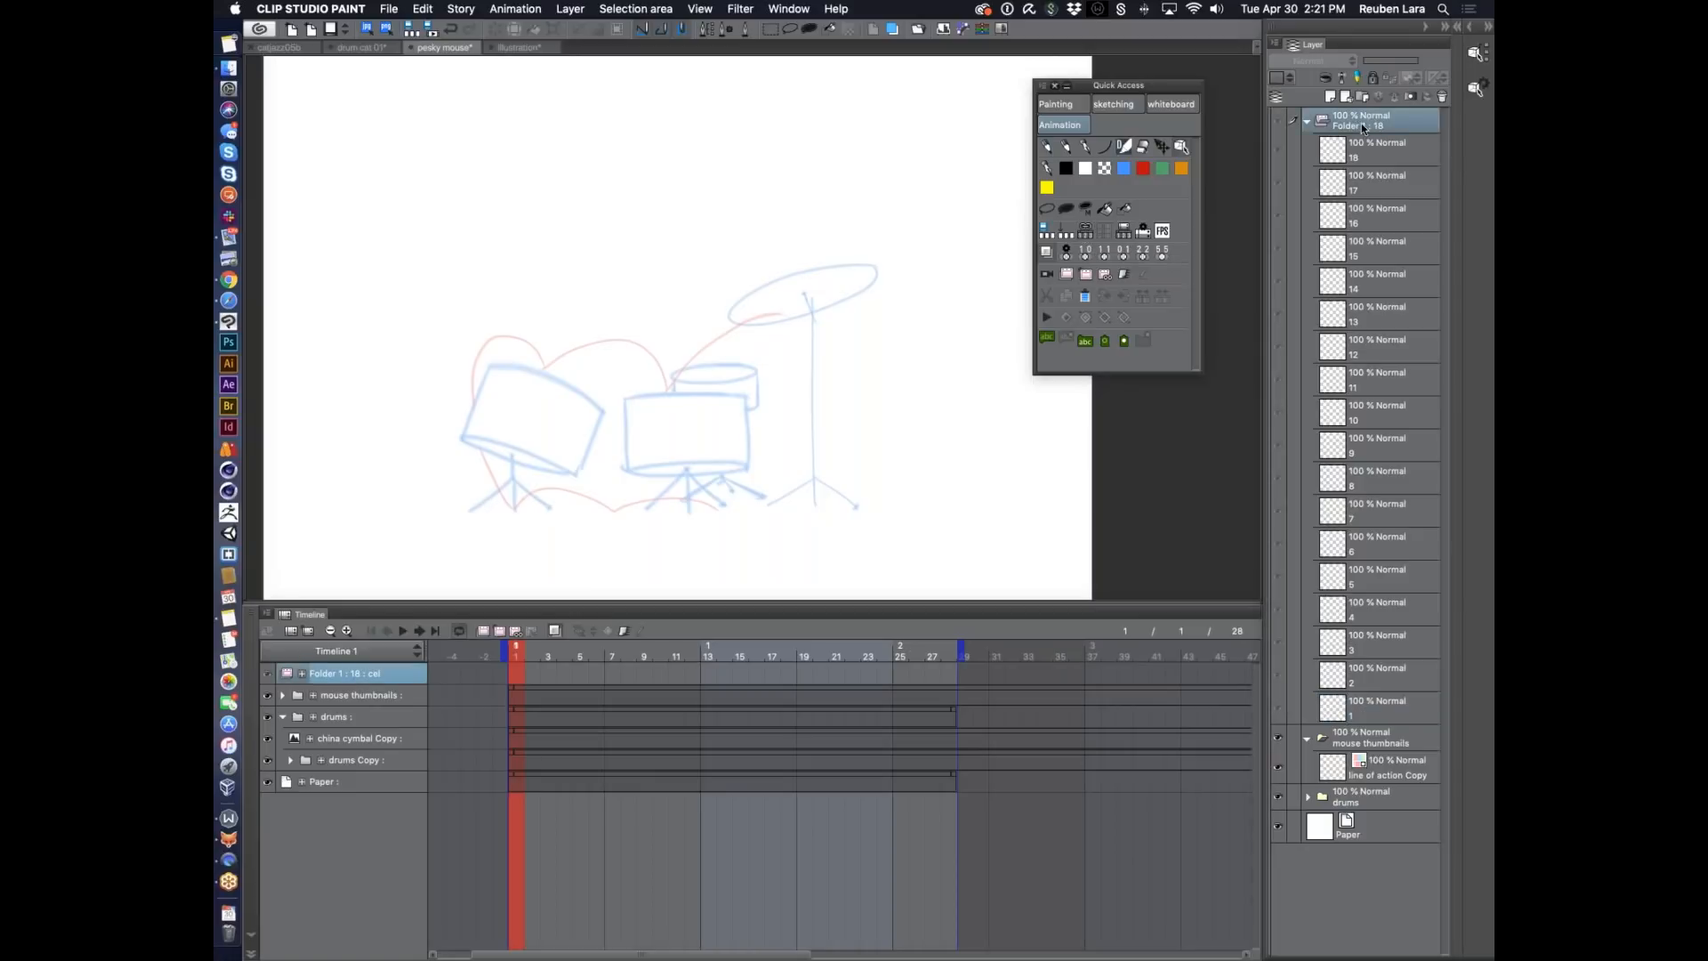
click(1087, 231)
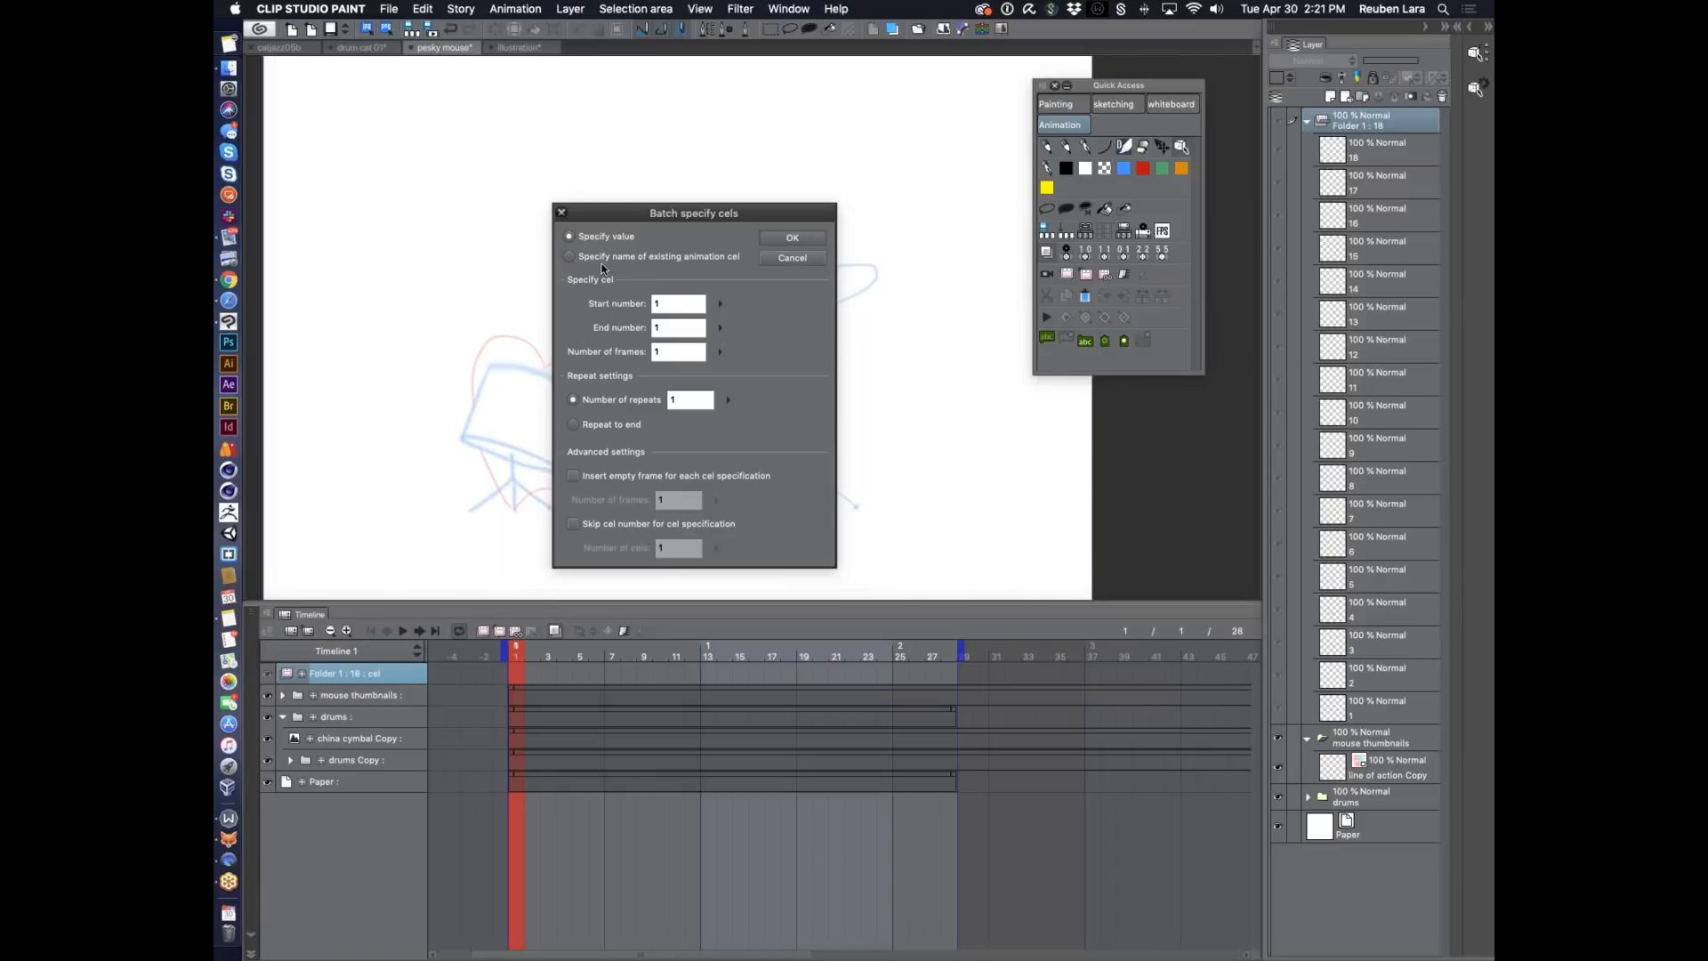
click(570, 257)
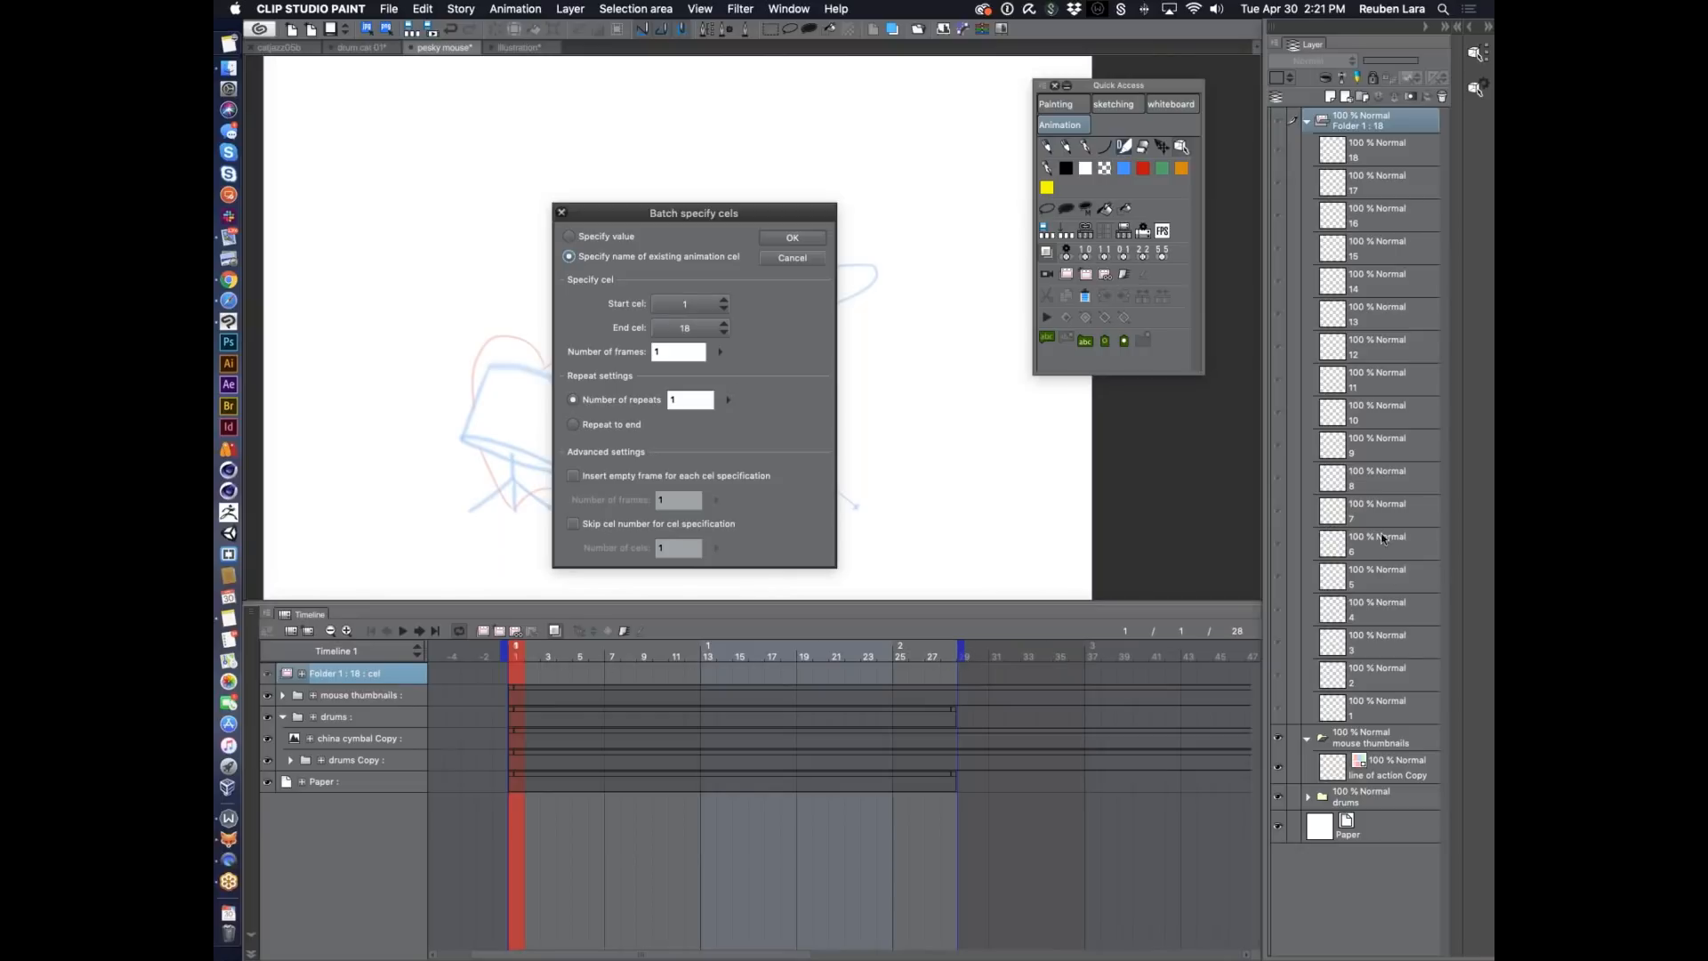
click(792, 239)
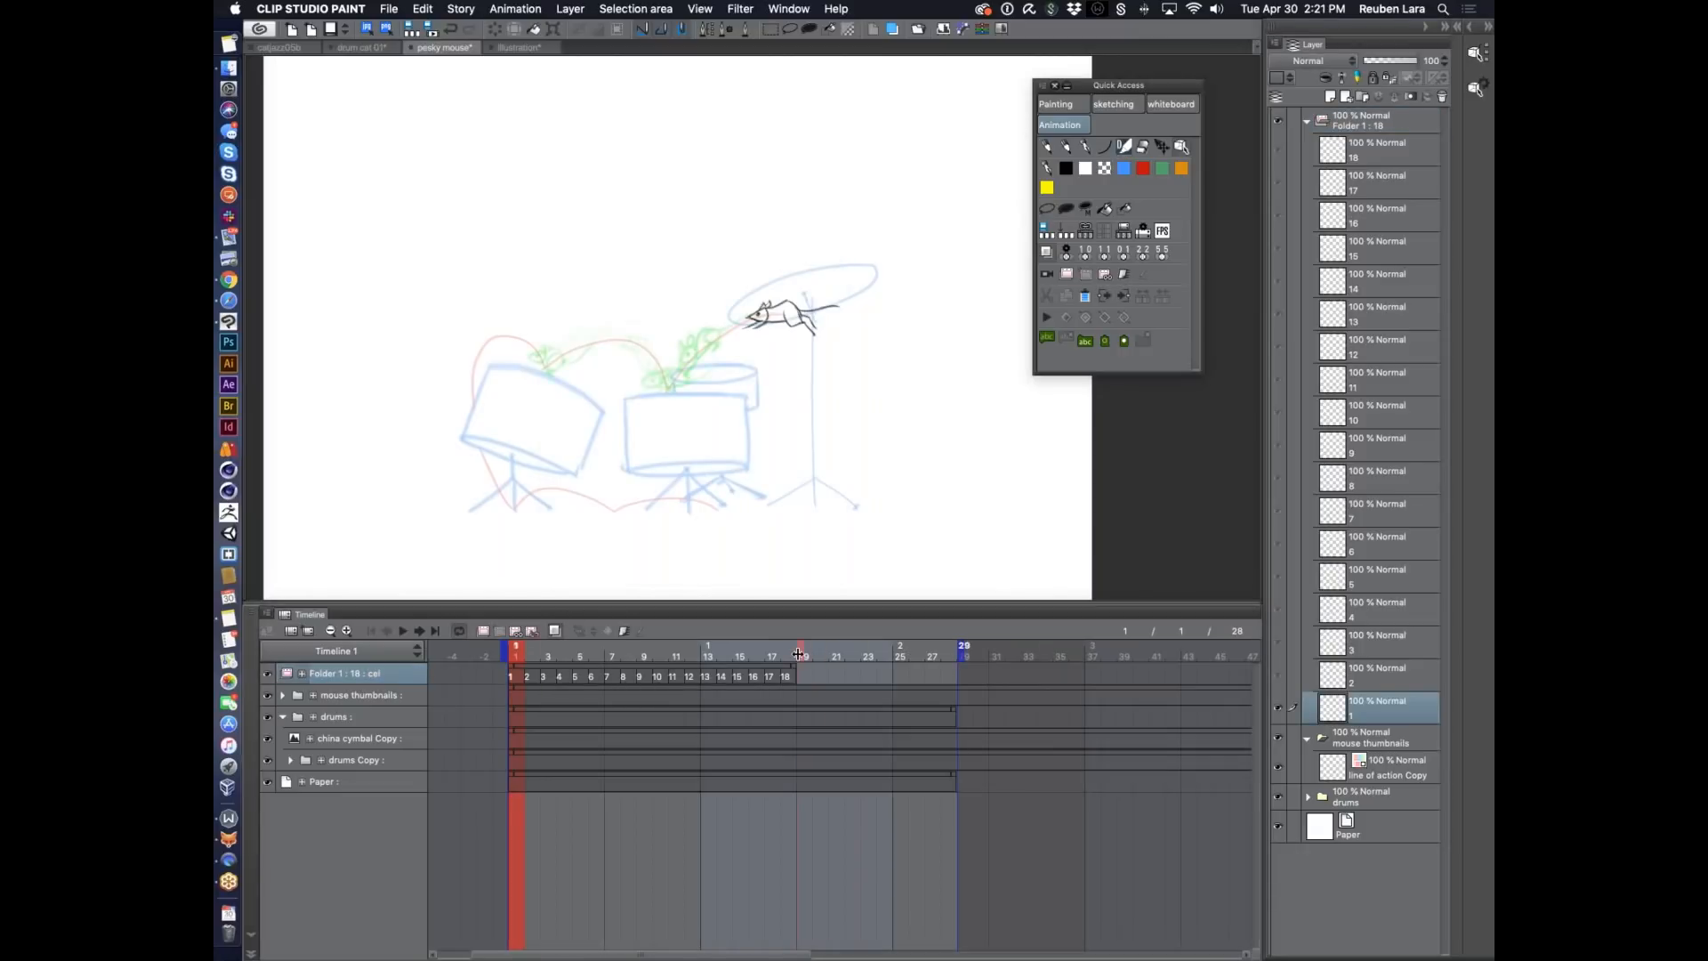
End the playback range right after cel 18 and play the mouse animation.
click(811, 654)
click(404, 632)
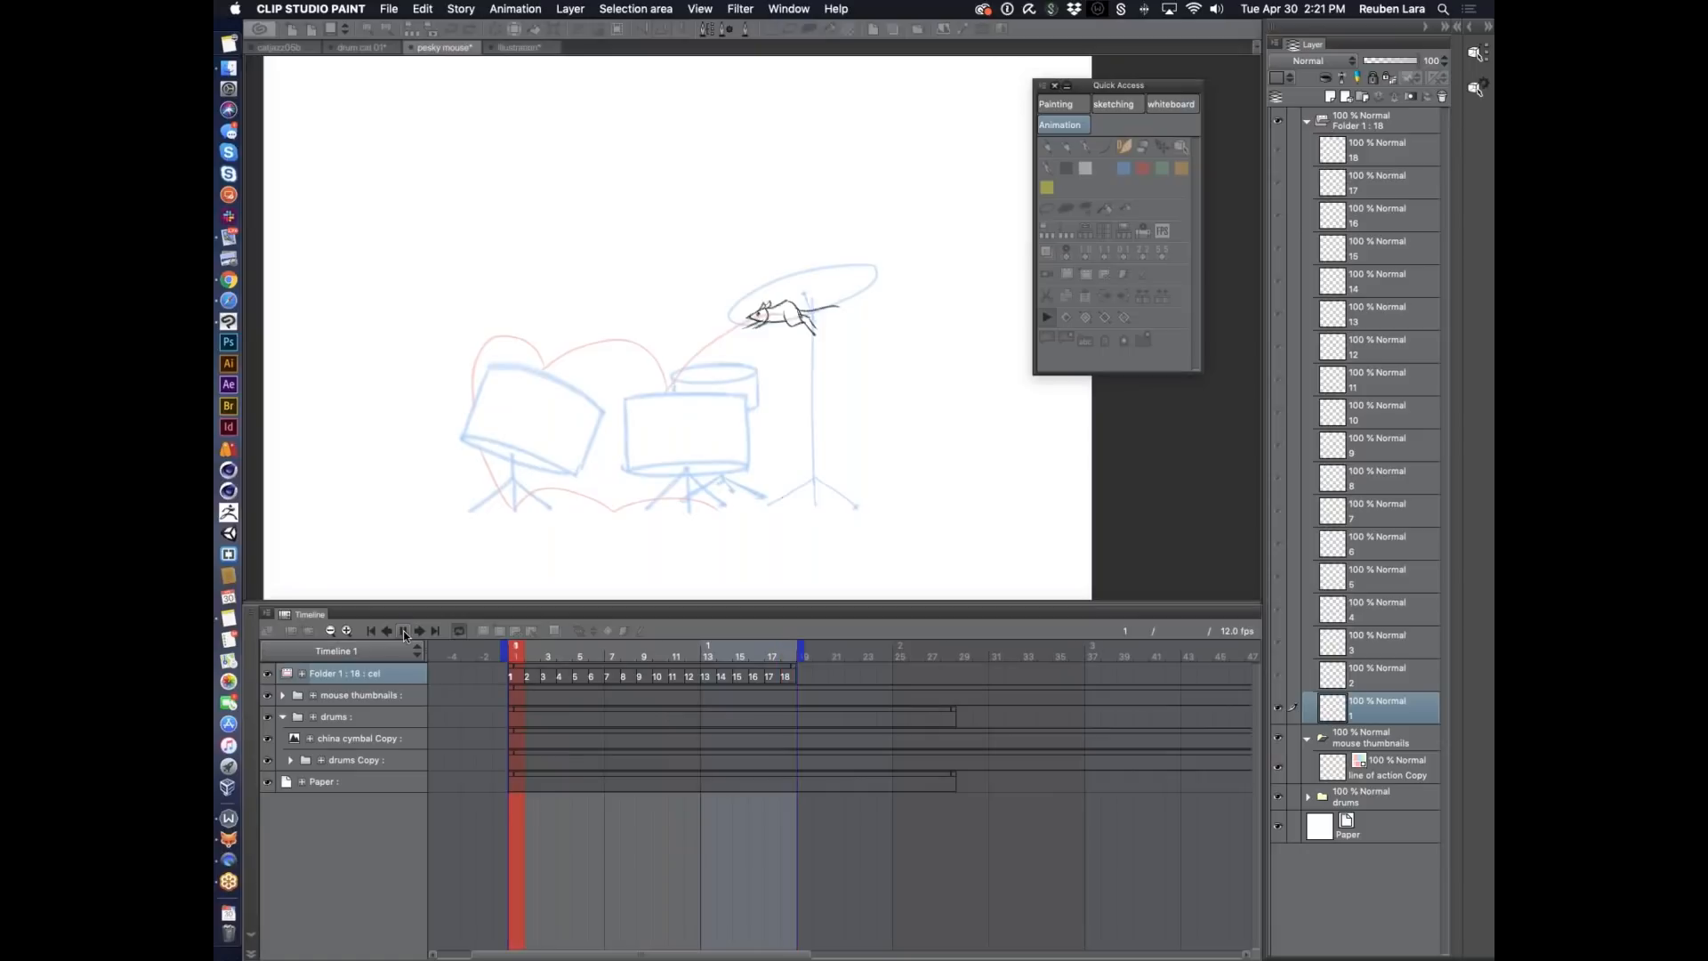
click(403, 631)
Extend the playback range and the Folder 1 clip to the end of frame 28, and play the animation.
mouse_move(801, 651)
mouse_down()
mouse_move(977, 651)
mouse_move(960, 651)
mouse_up()
drag(796, 667, 953, 668)
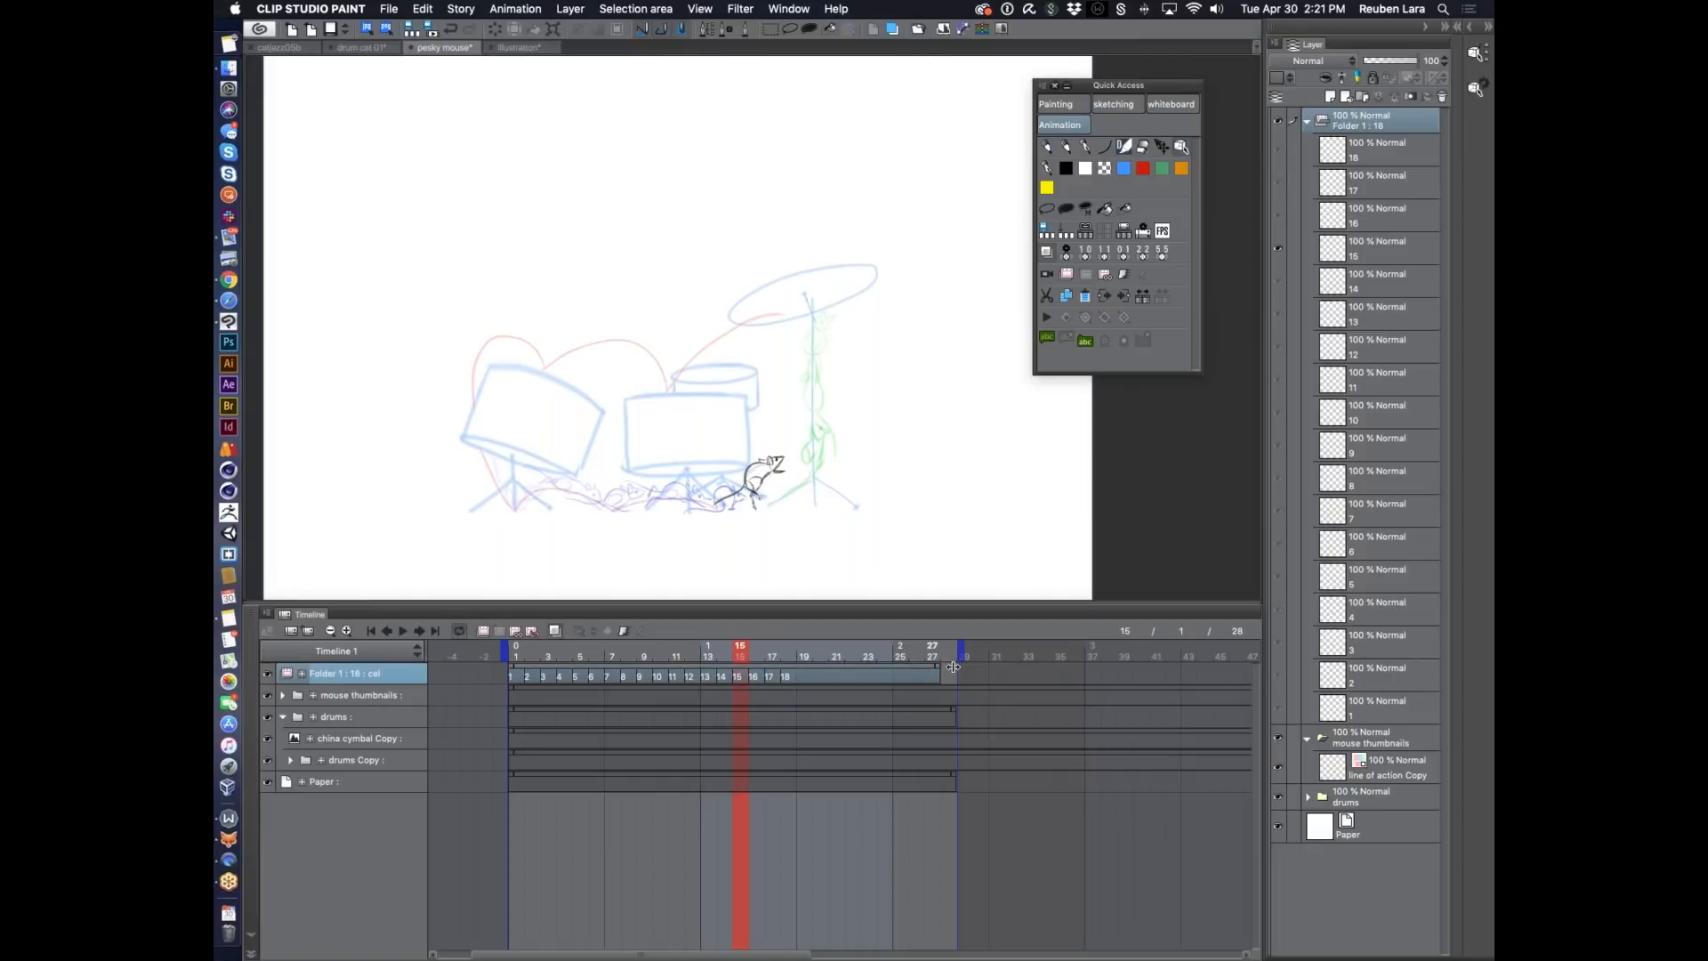
drag(807, 651, 380, 633)
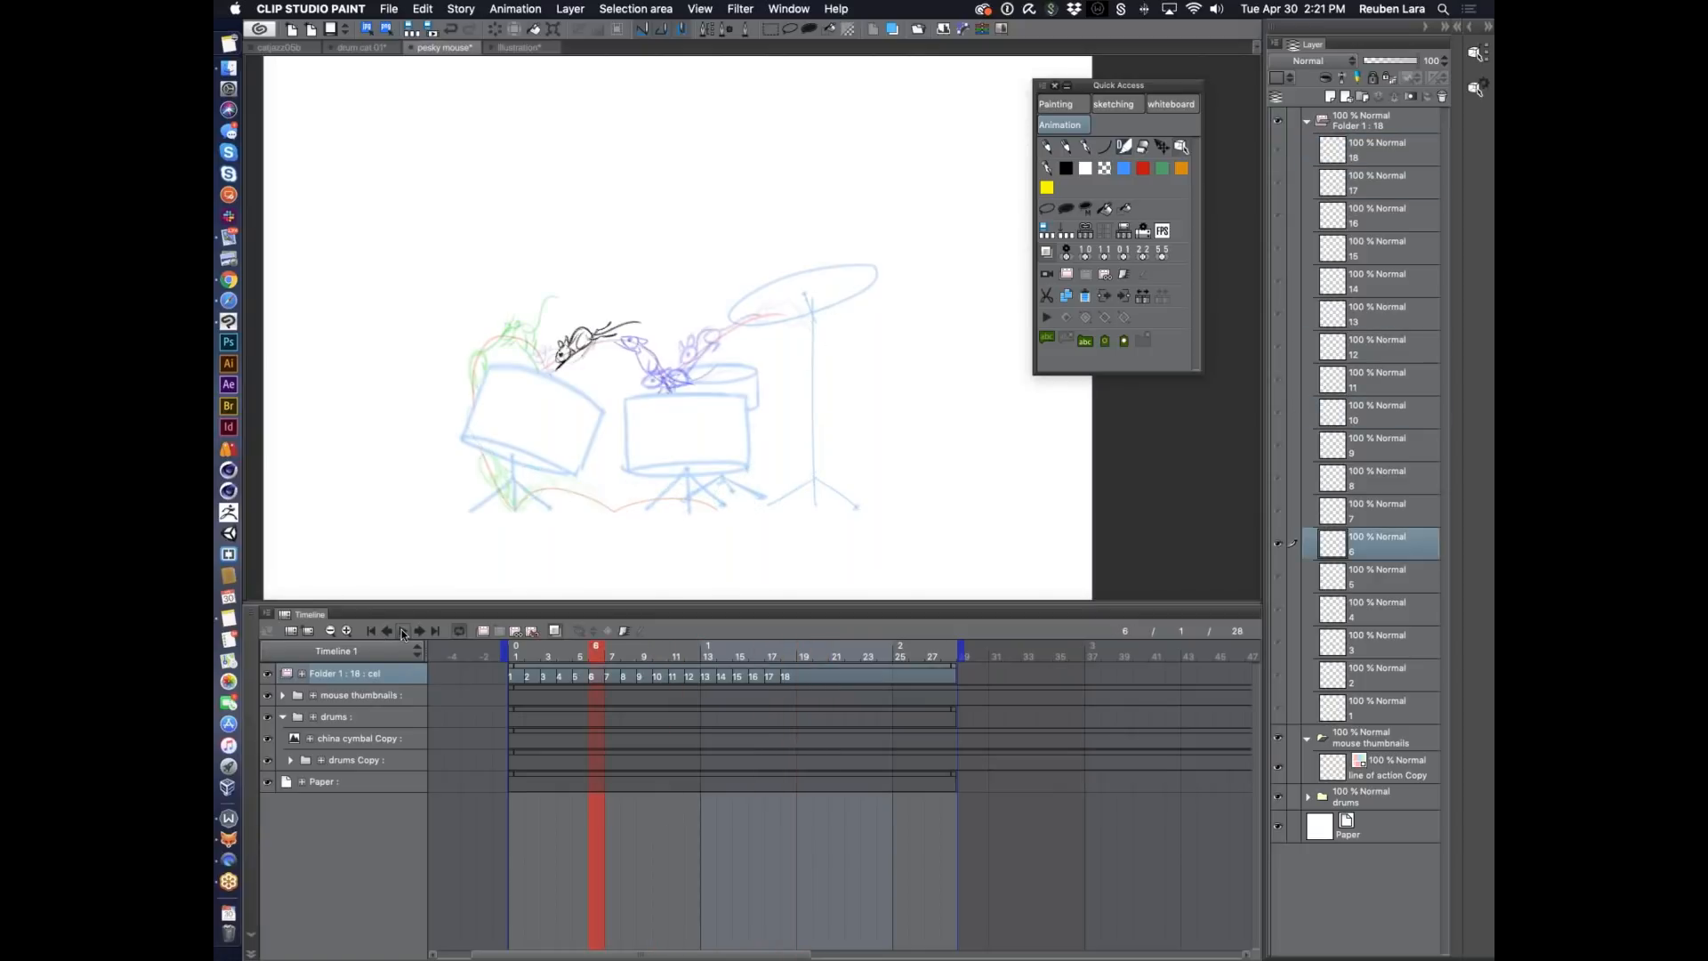
click(402, 628)
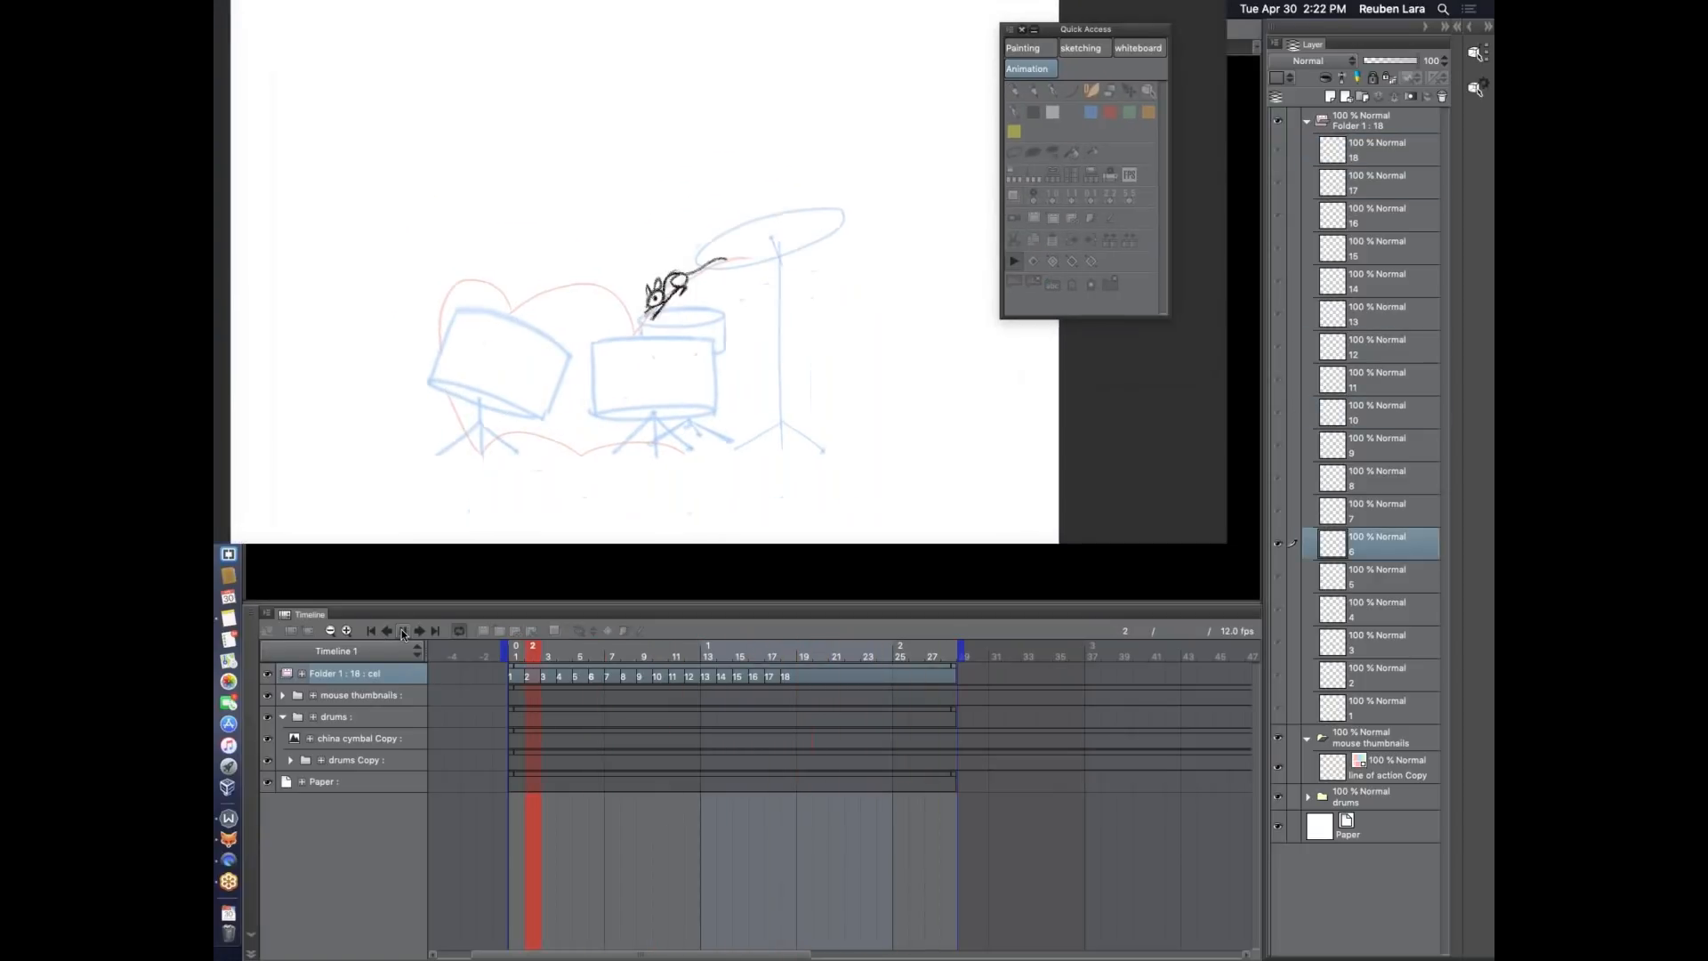
Turn off onion skin, go to frame 14, and cut cels 15 to 18 from the Folder 1 track.
click(555, 631)
mouse_move(735, 644)
mouse_down()
mouse_move(706, 653)
mouse_move(726, 658)
mouse_up()
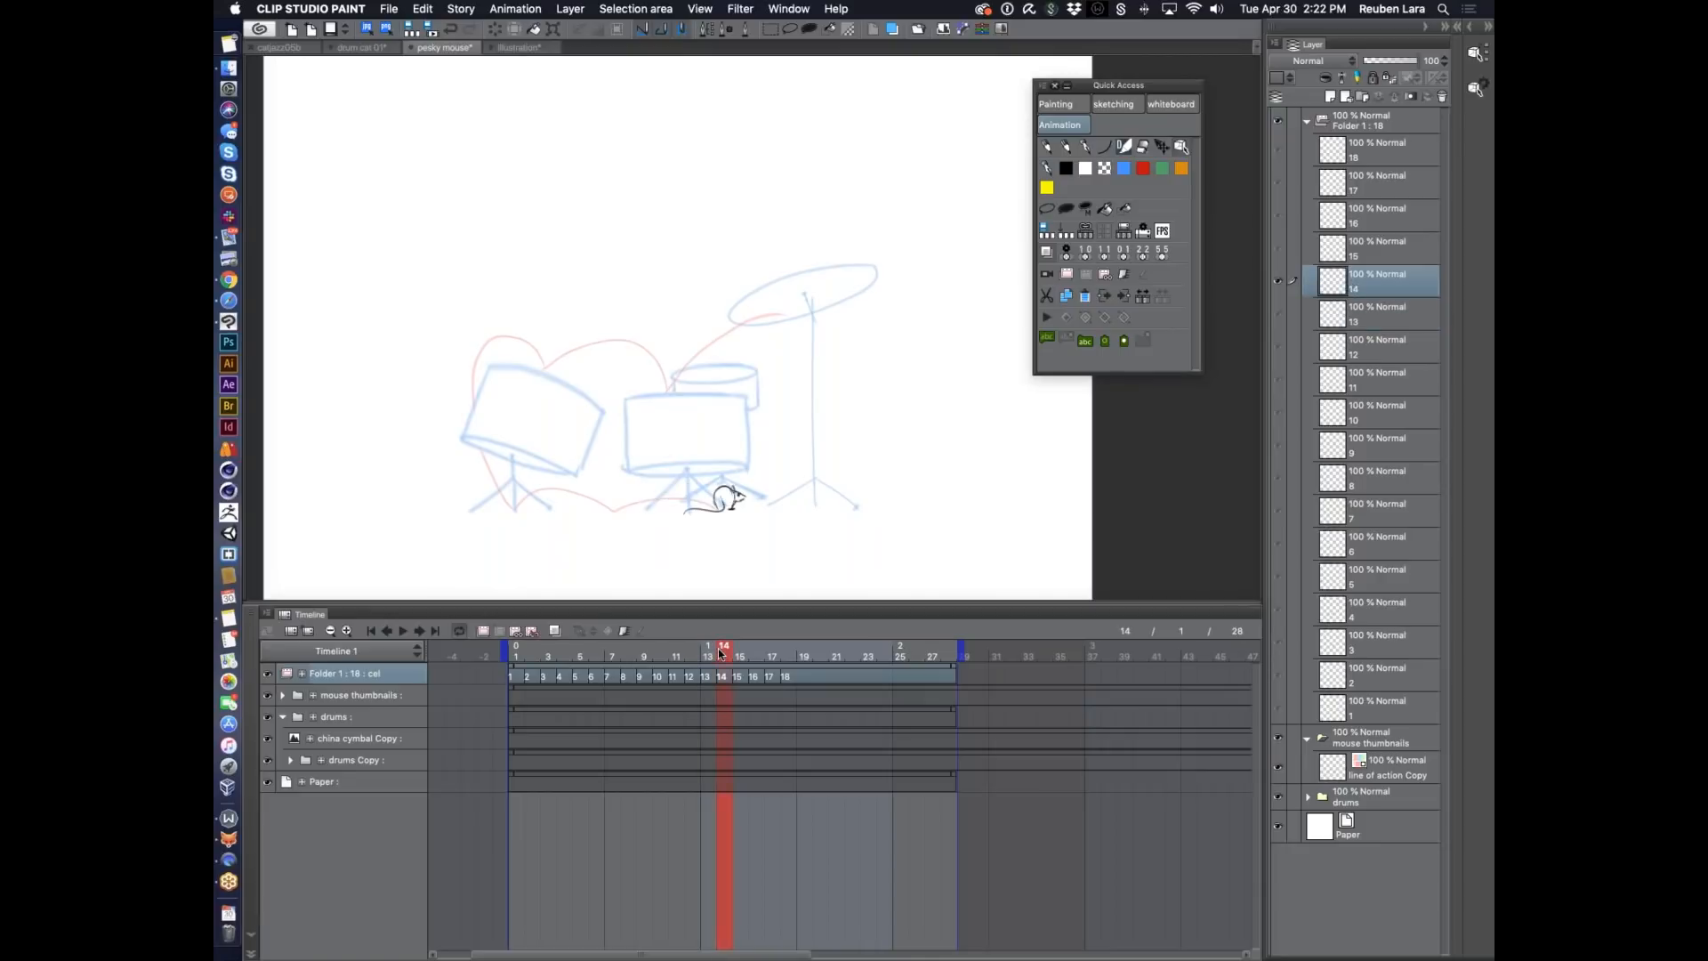
drag(721, 654, 722, 653)
drag(742, 674, 733, 678)
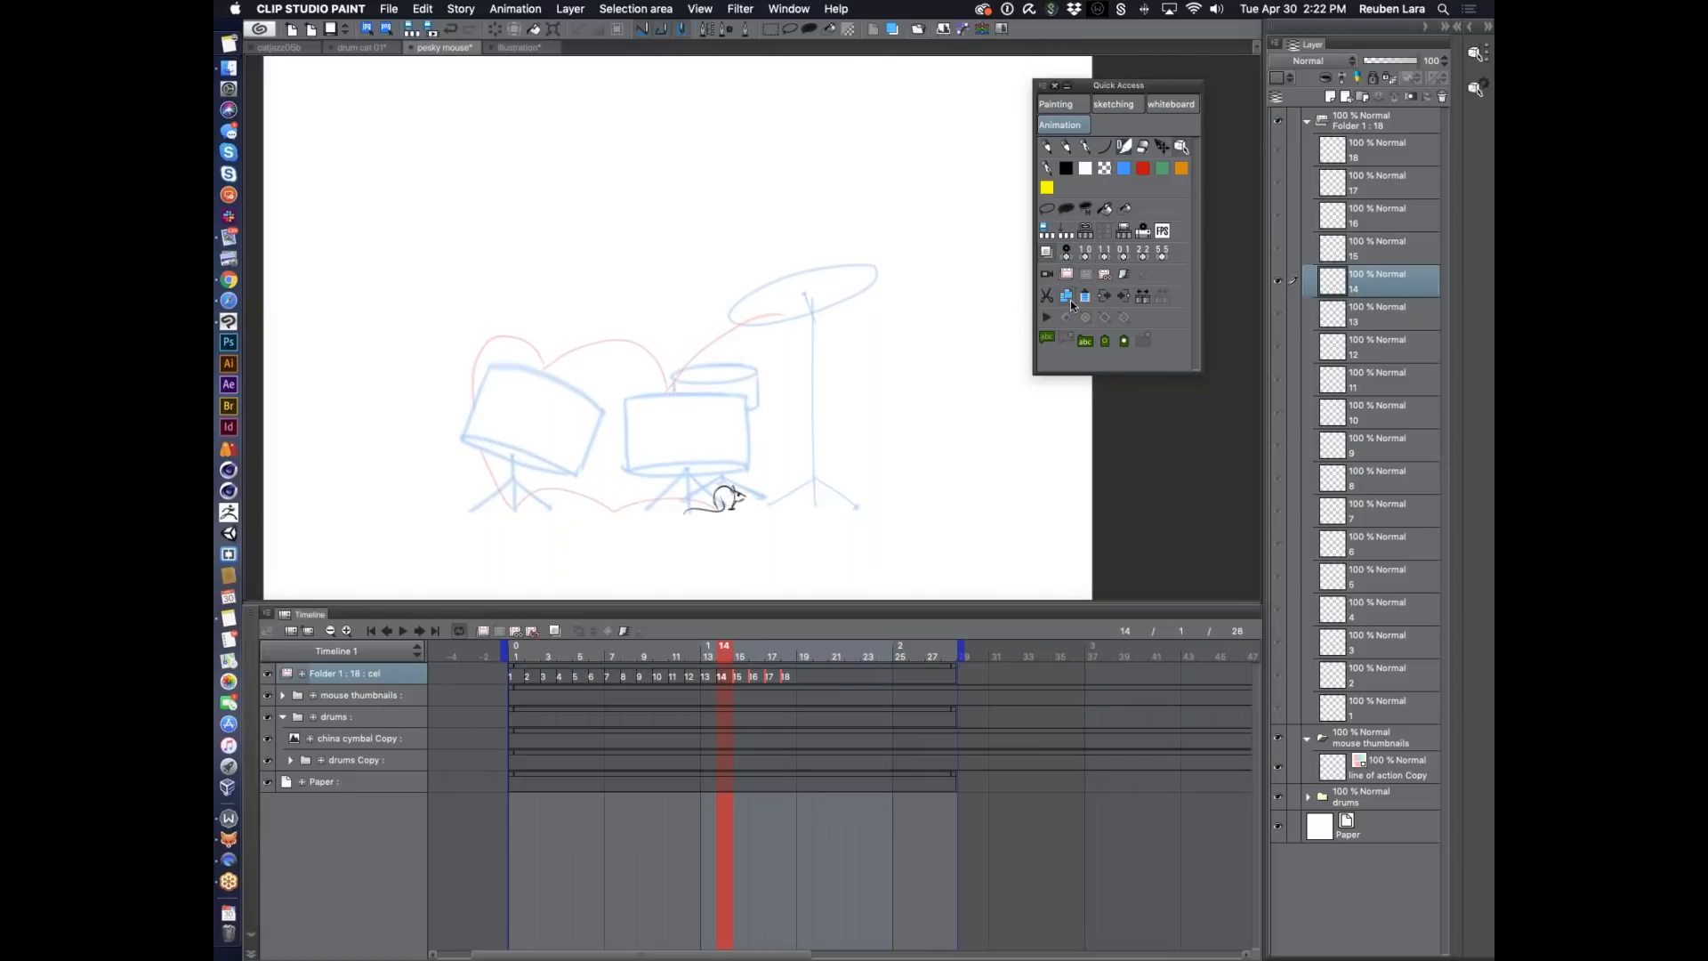
click(1047, 295)
Shift cels 1 to 14 along the Folder 1 track so that cel 1 starts at frame 10.
drag(738, 677, 512, 681)
drag(652, 678, 673, 676)
drag(510, 675, 658, 681)
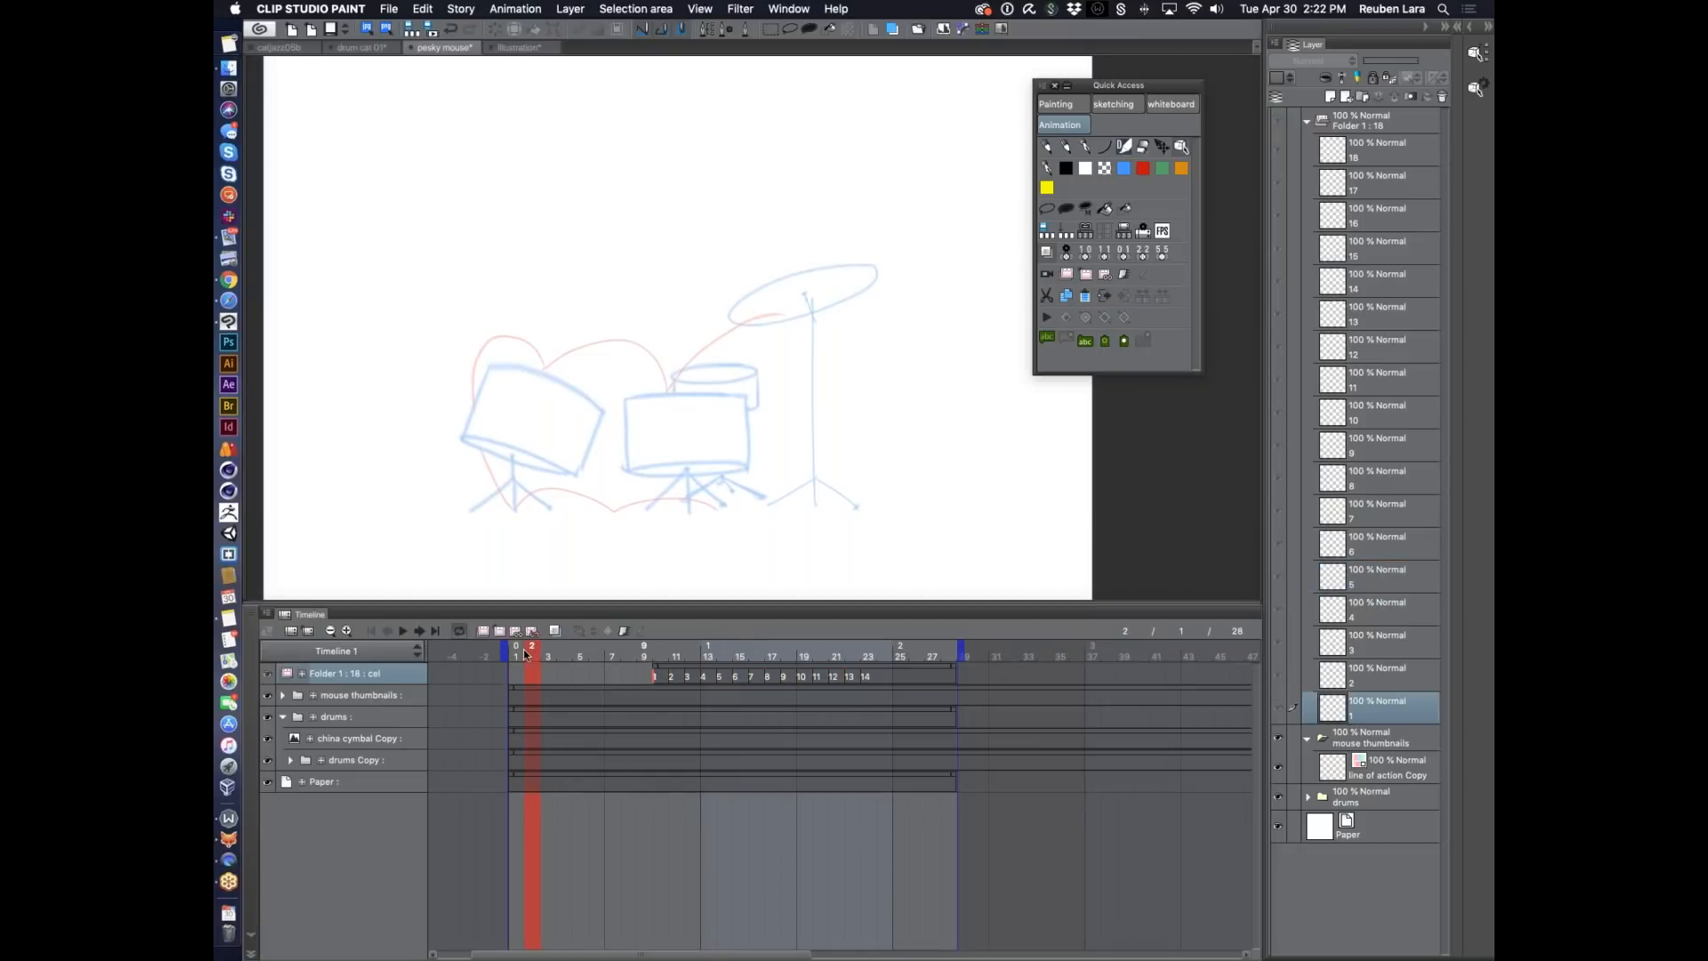
Paste cels 15 to 18 so they start at frame 2, and move cel 14 from frame 23 to frame 1.
click(1085, 296)
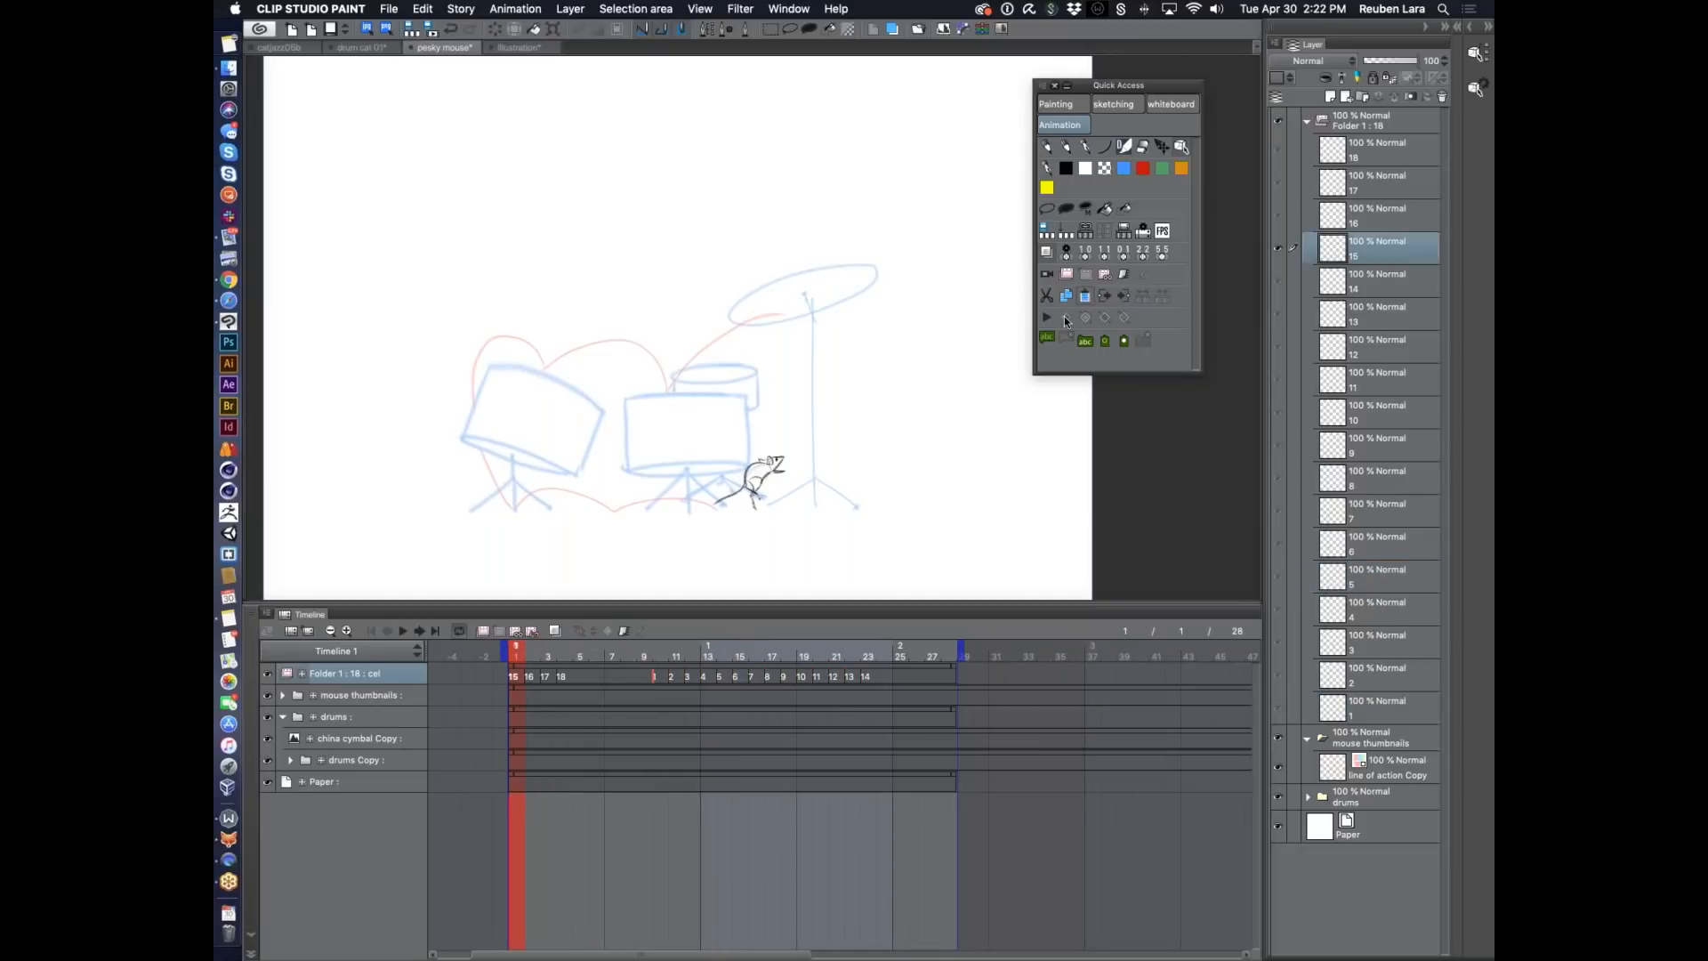
drag(583, 681, 510, 680)
click(866, 676)
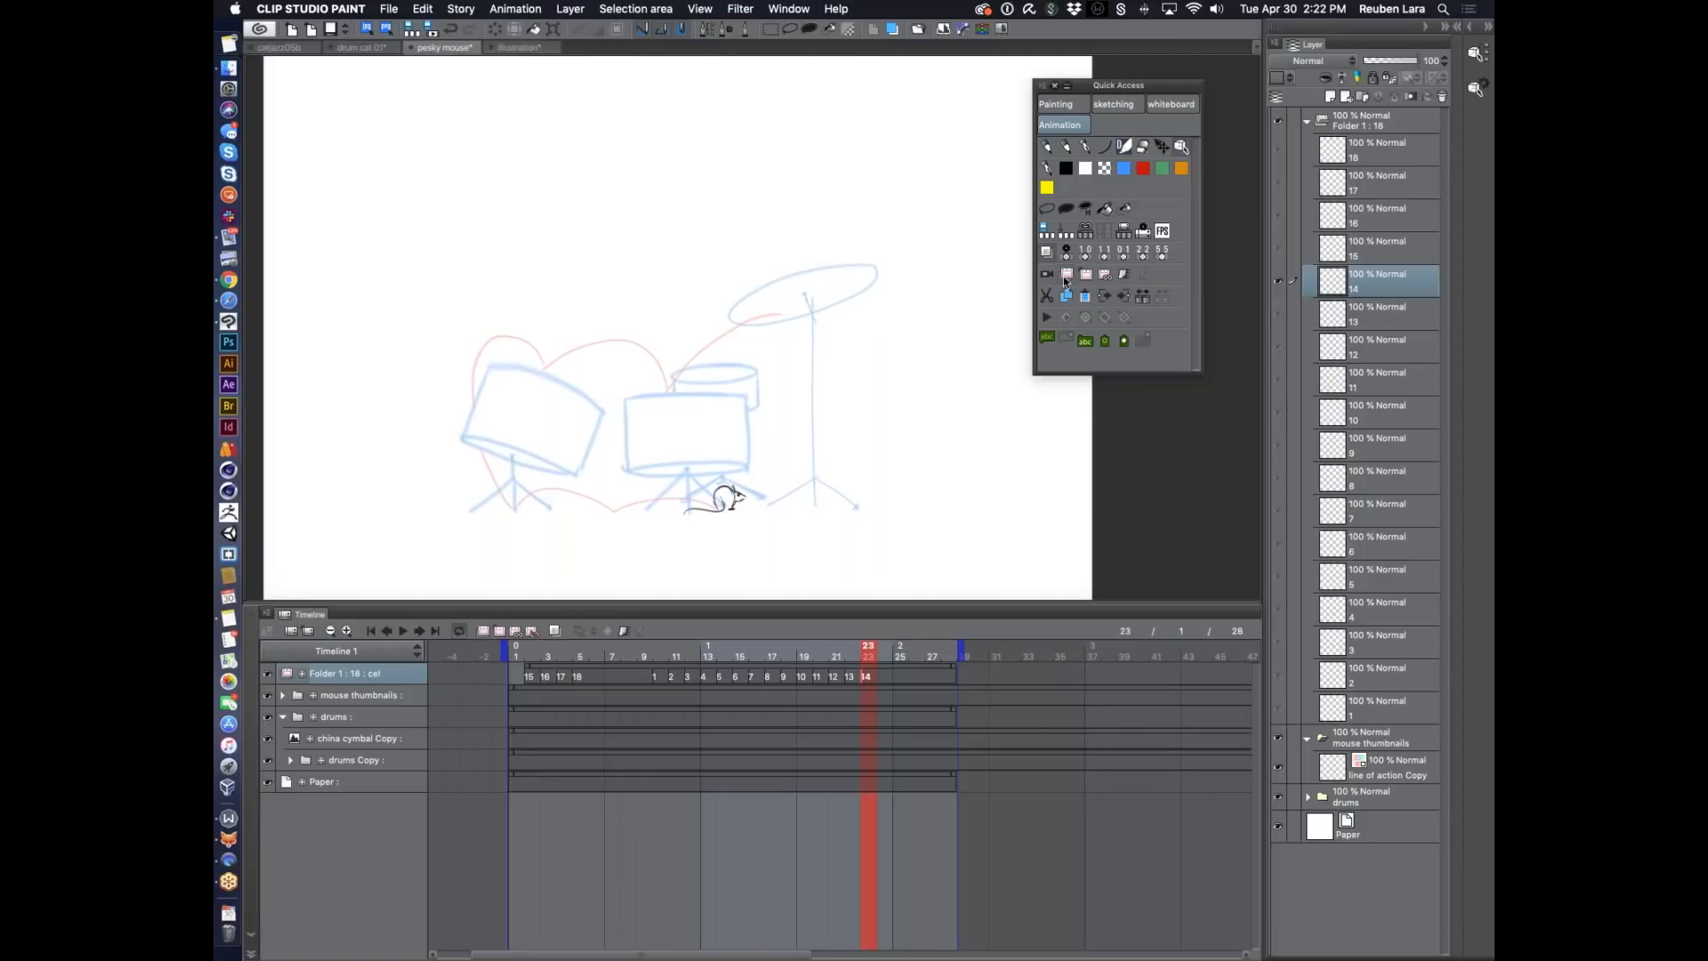
click(1048, 300)
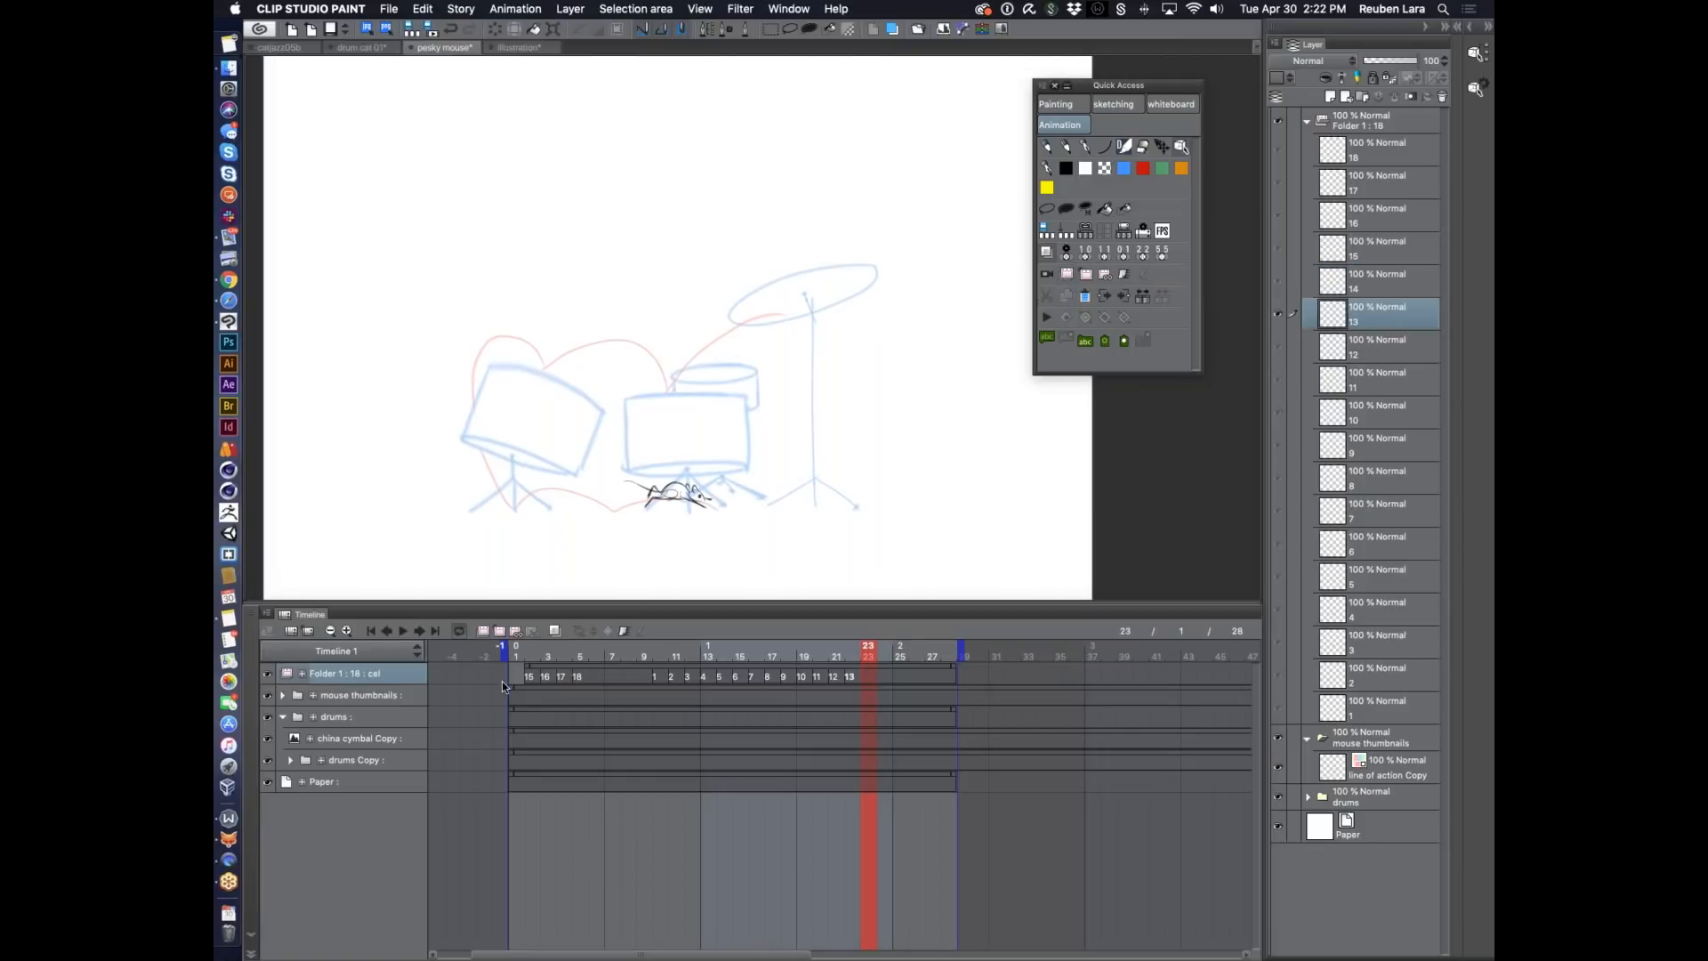
click(517, 680)
key(super+v)
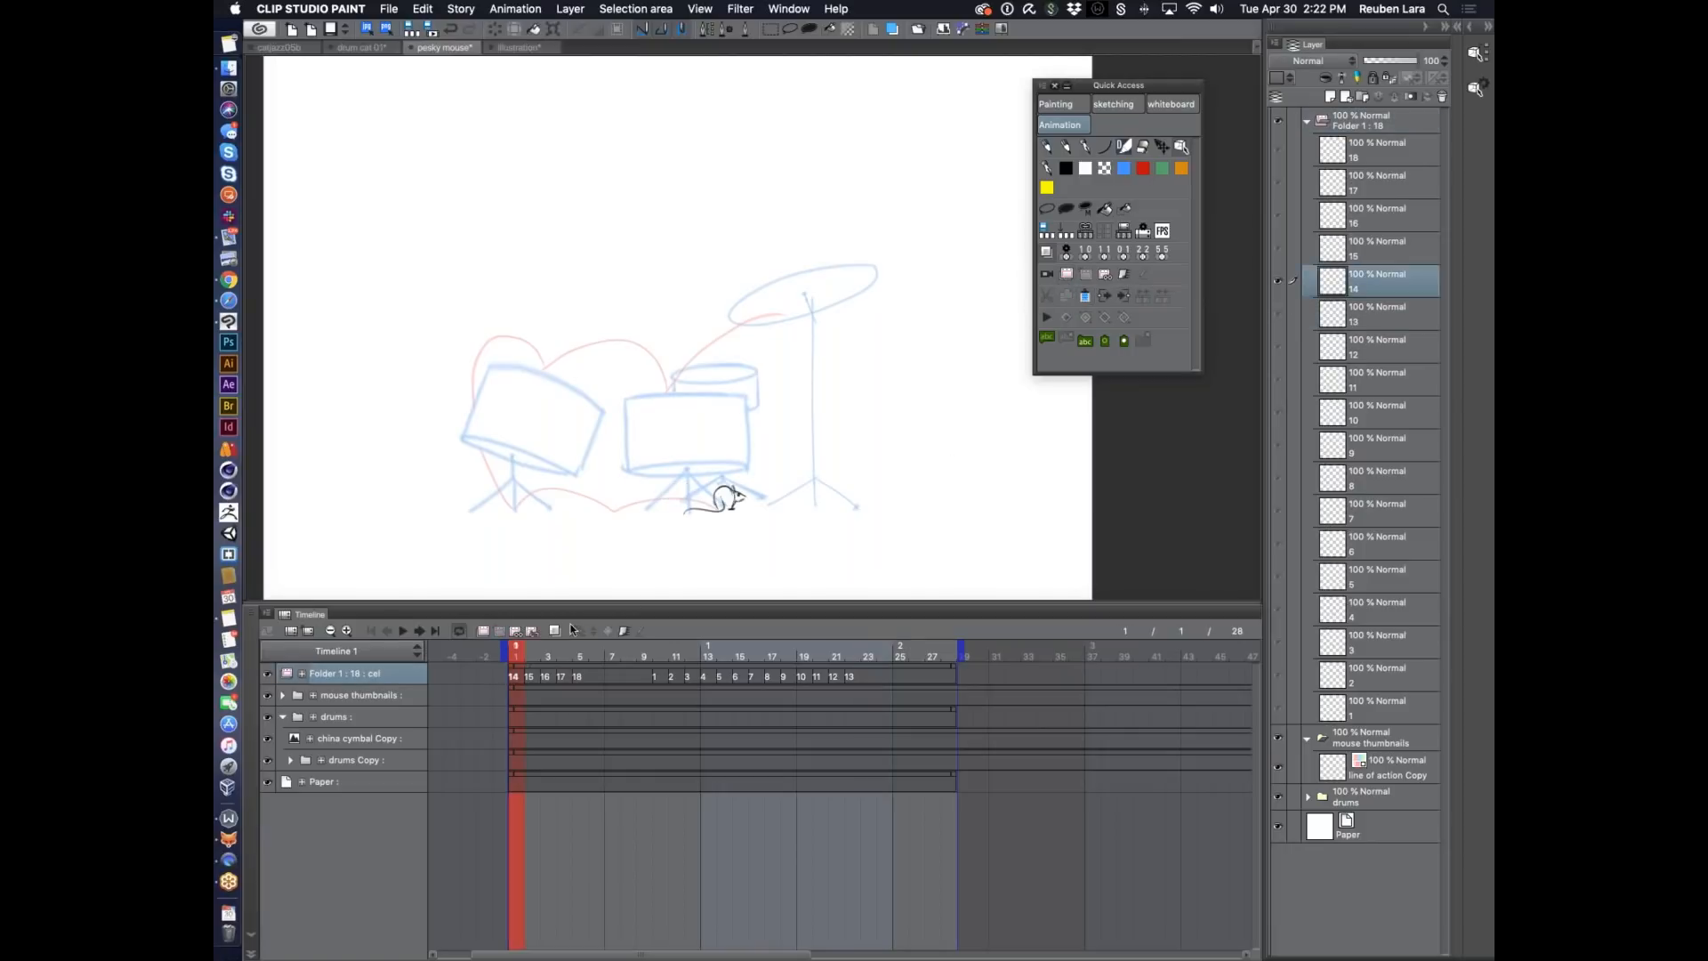
Shift cels 1 to 13 along the Folder 1 track so that cel 1 starts at frame 6, directly after cel 18.
drag(516, 653, 580, 654)
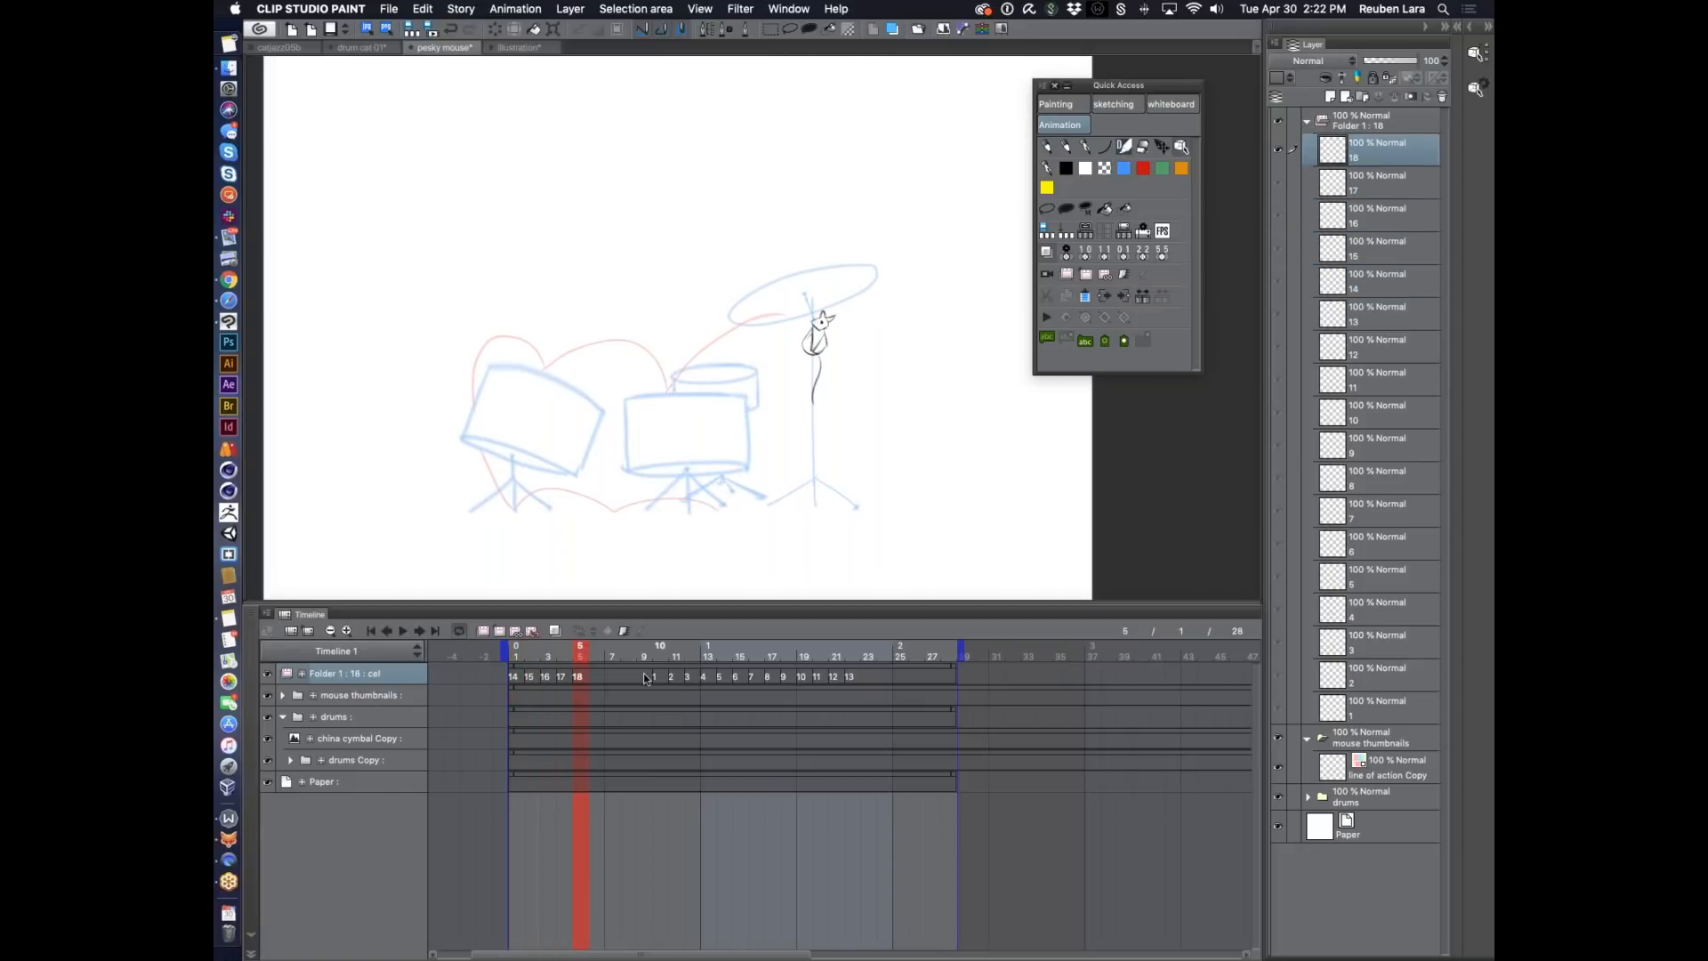
drag(862, 678, 862, 678)
mouse_move(659, 678)
mouse_down()
mouse_move(597, 671)
mouse_move(789, 657)
mouse_up()
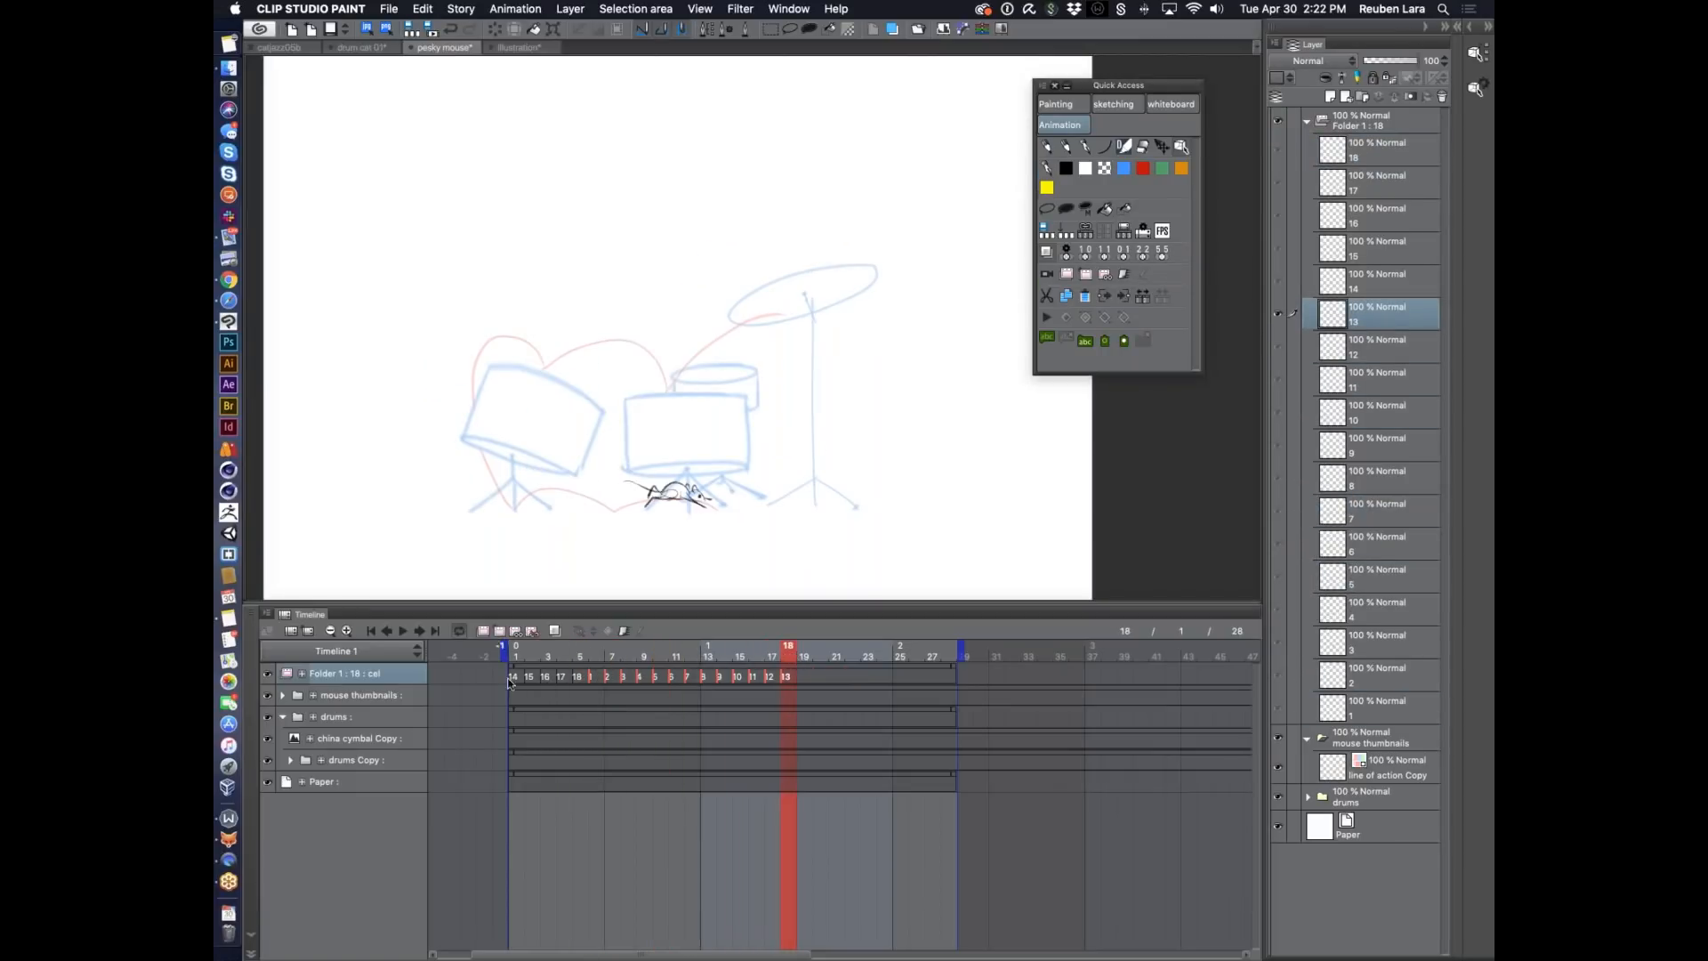
Assign cel 14 to frame 19 of the Folder 1 track and play the animation.
click(805, 675)
mouse_move(803, 656)
mouse_down()
mouse_move(755, 655)
mouse_move(823, 658)
mouse_up()
click(803, 656)
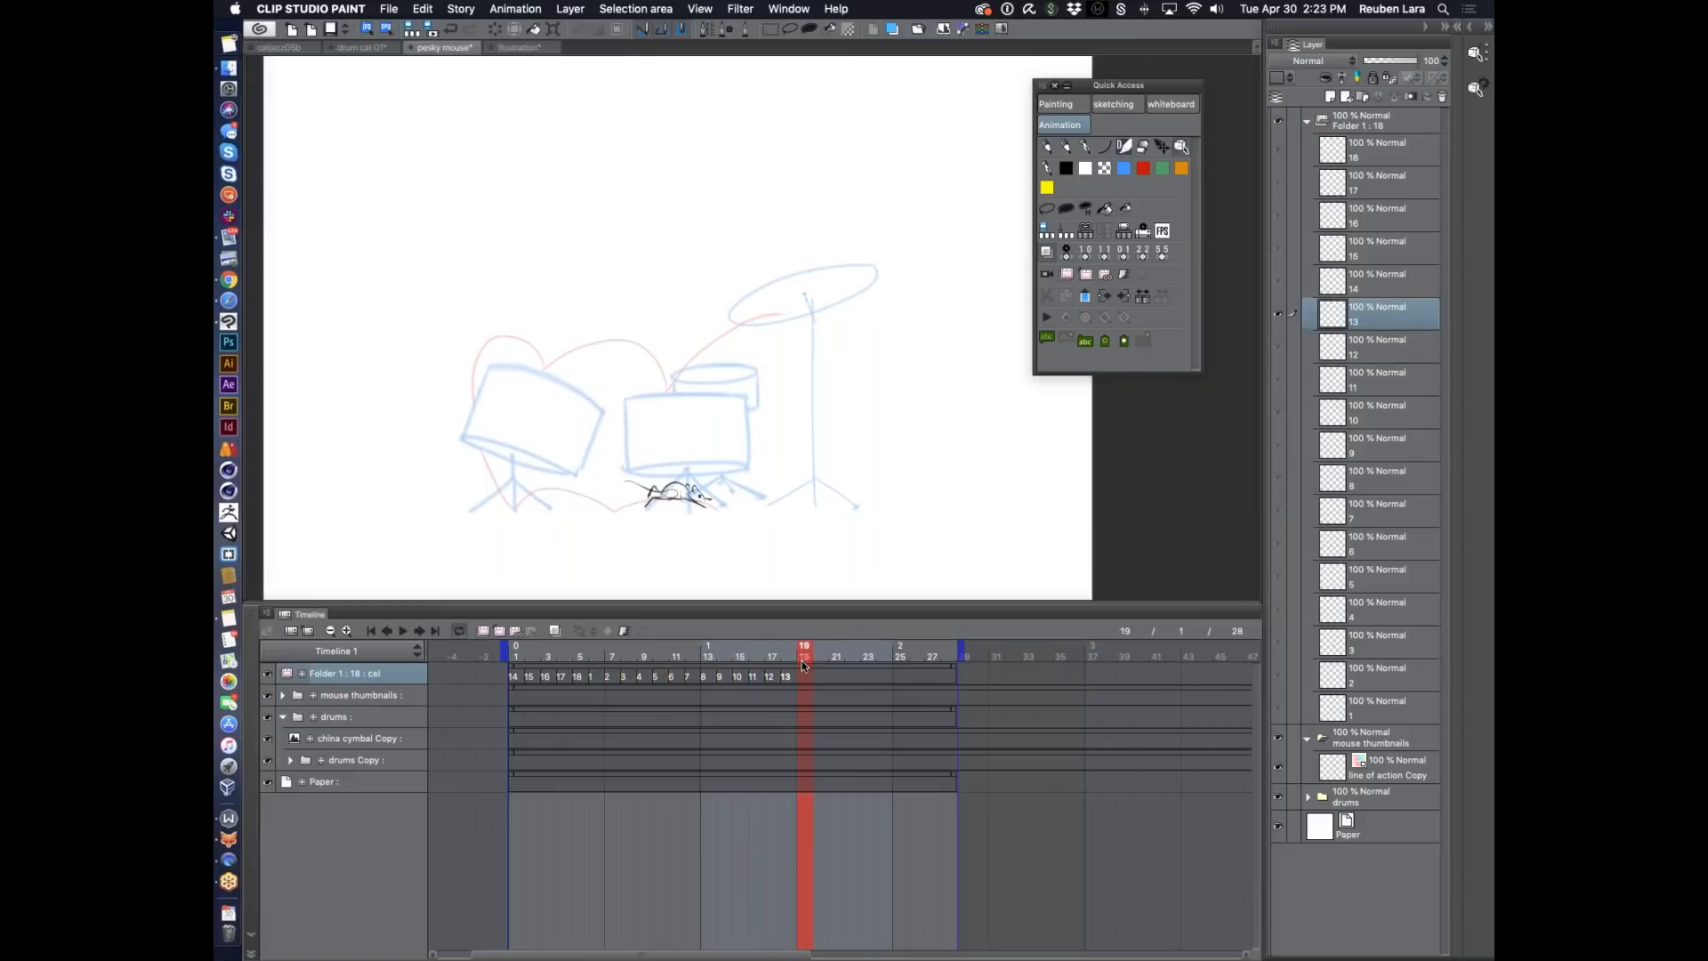
click(514, 633)
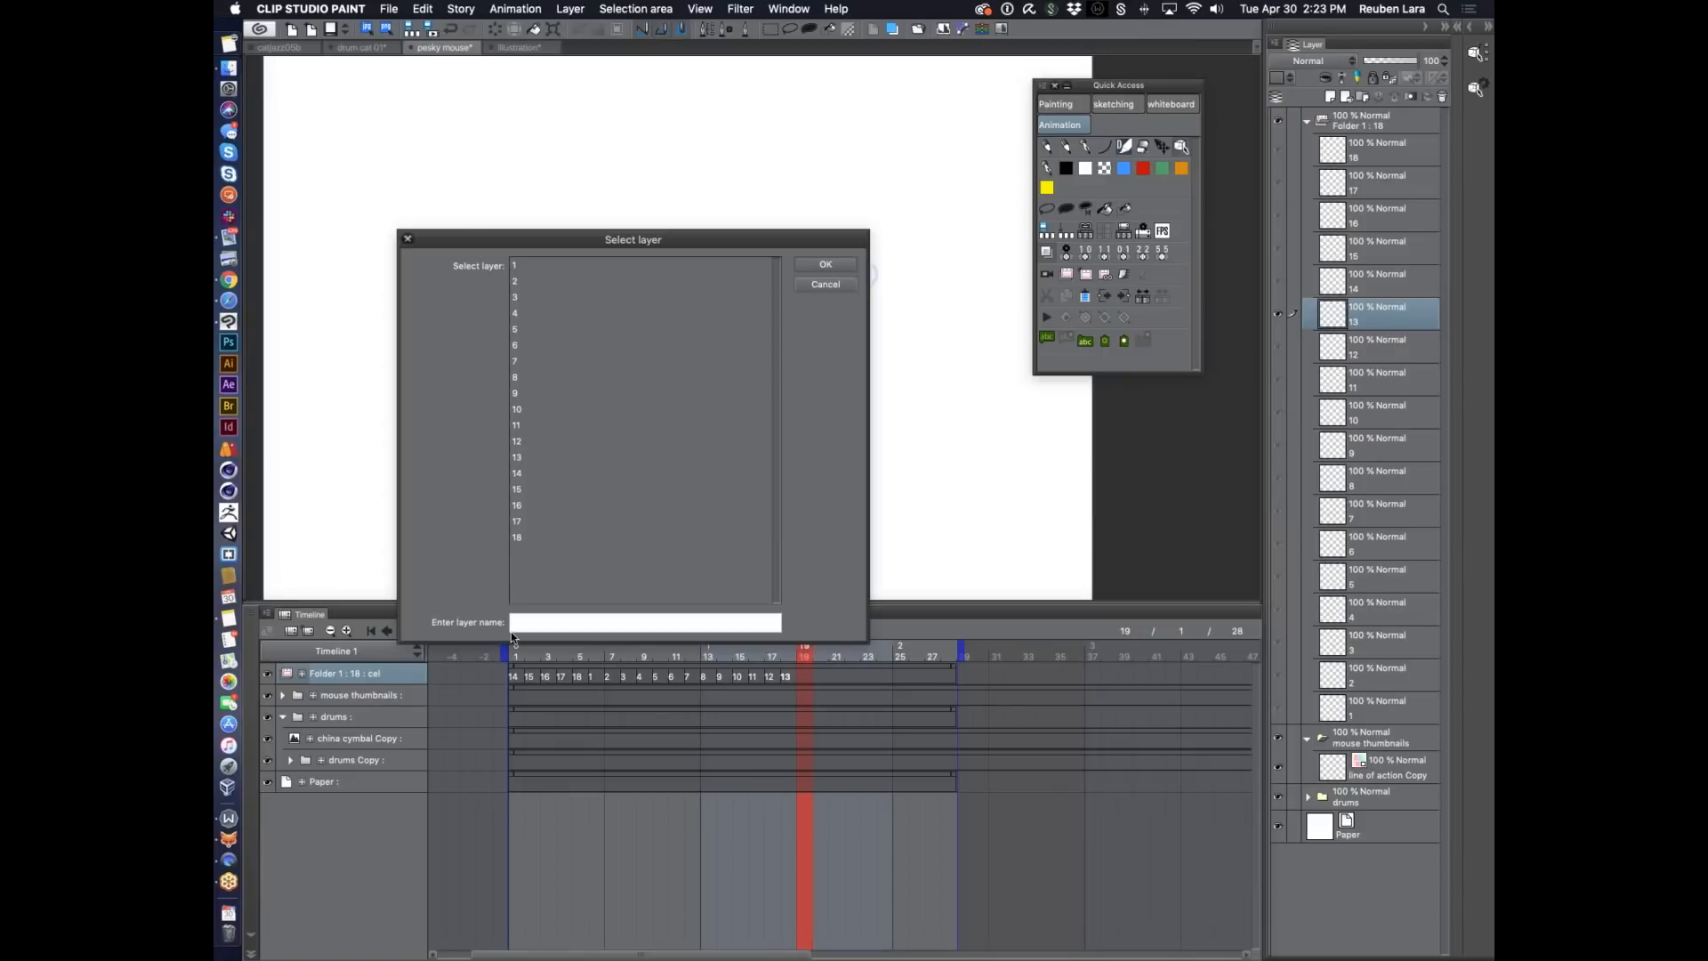
click(552, 478)
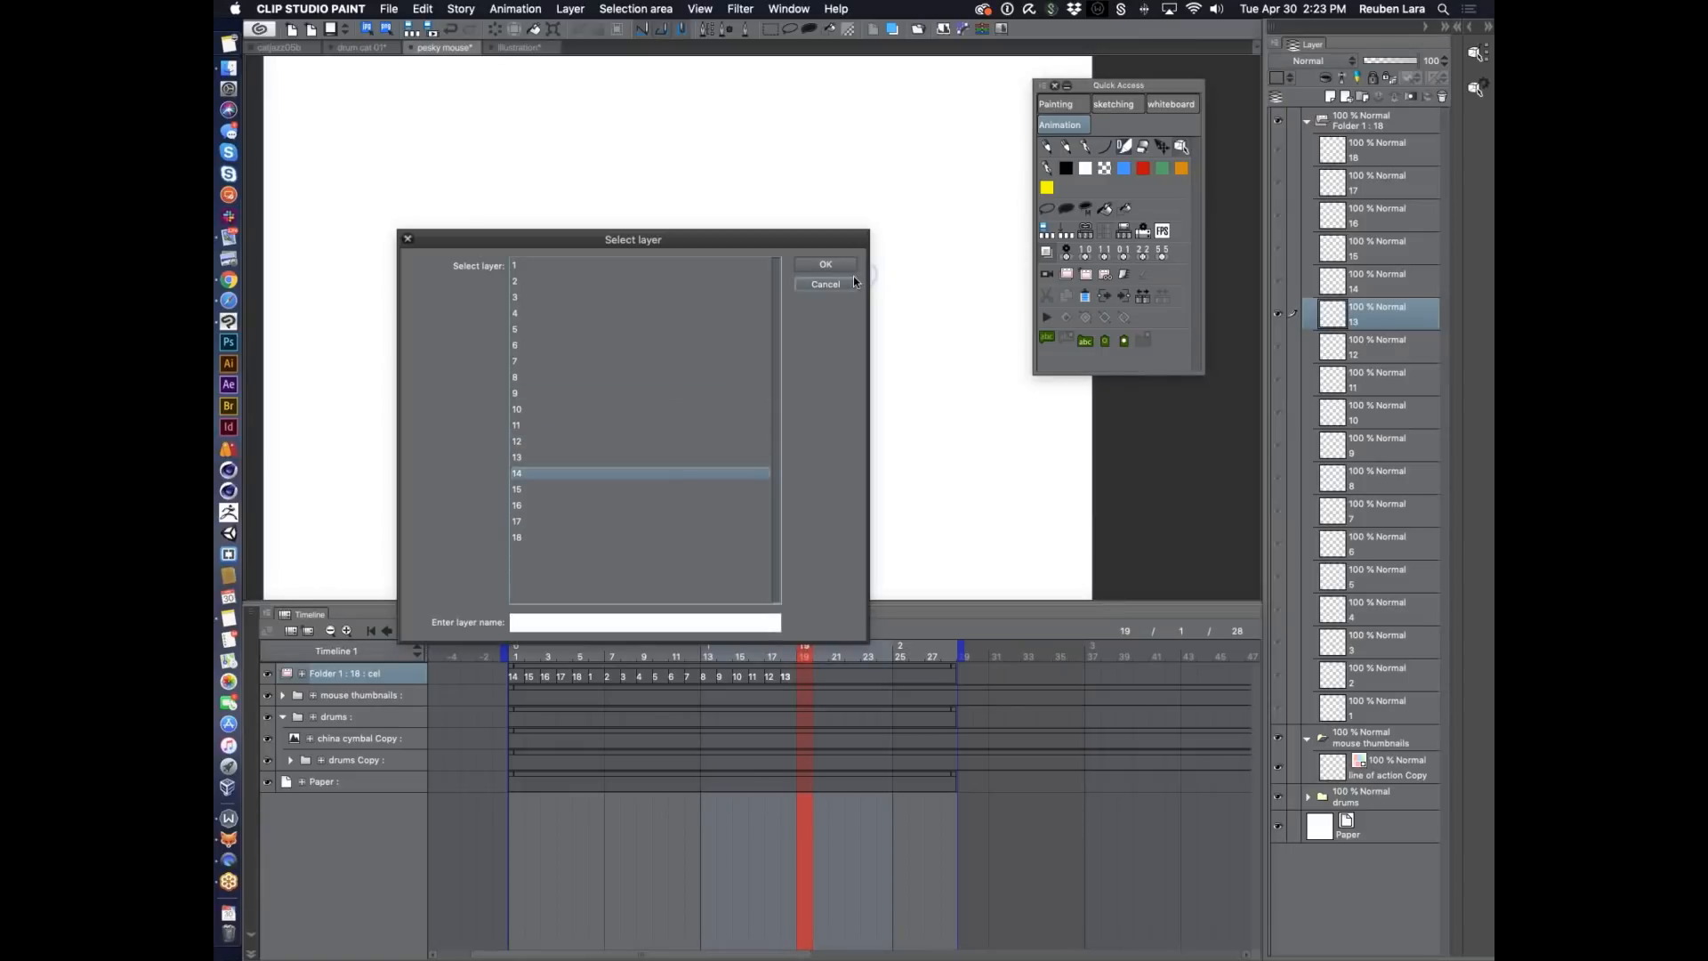
click(845, 267)
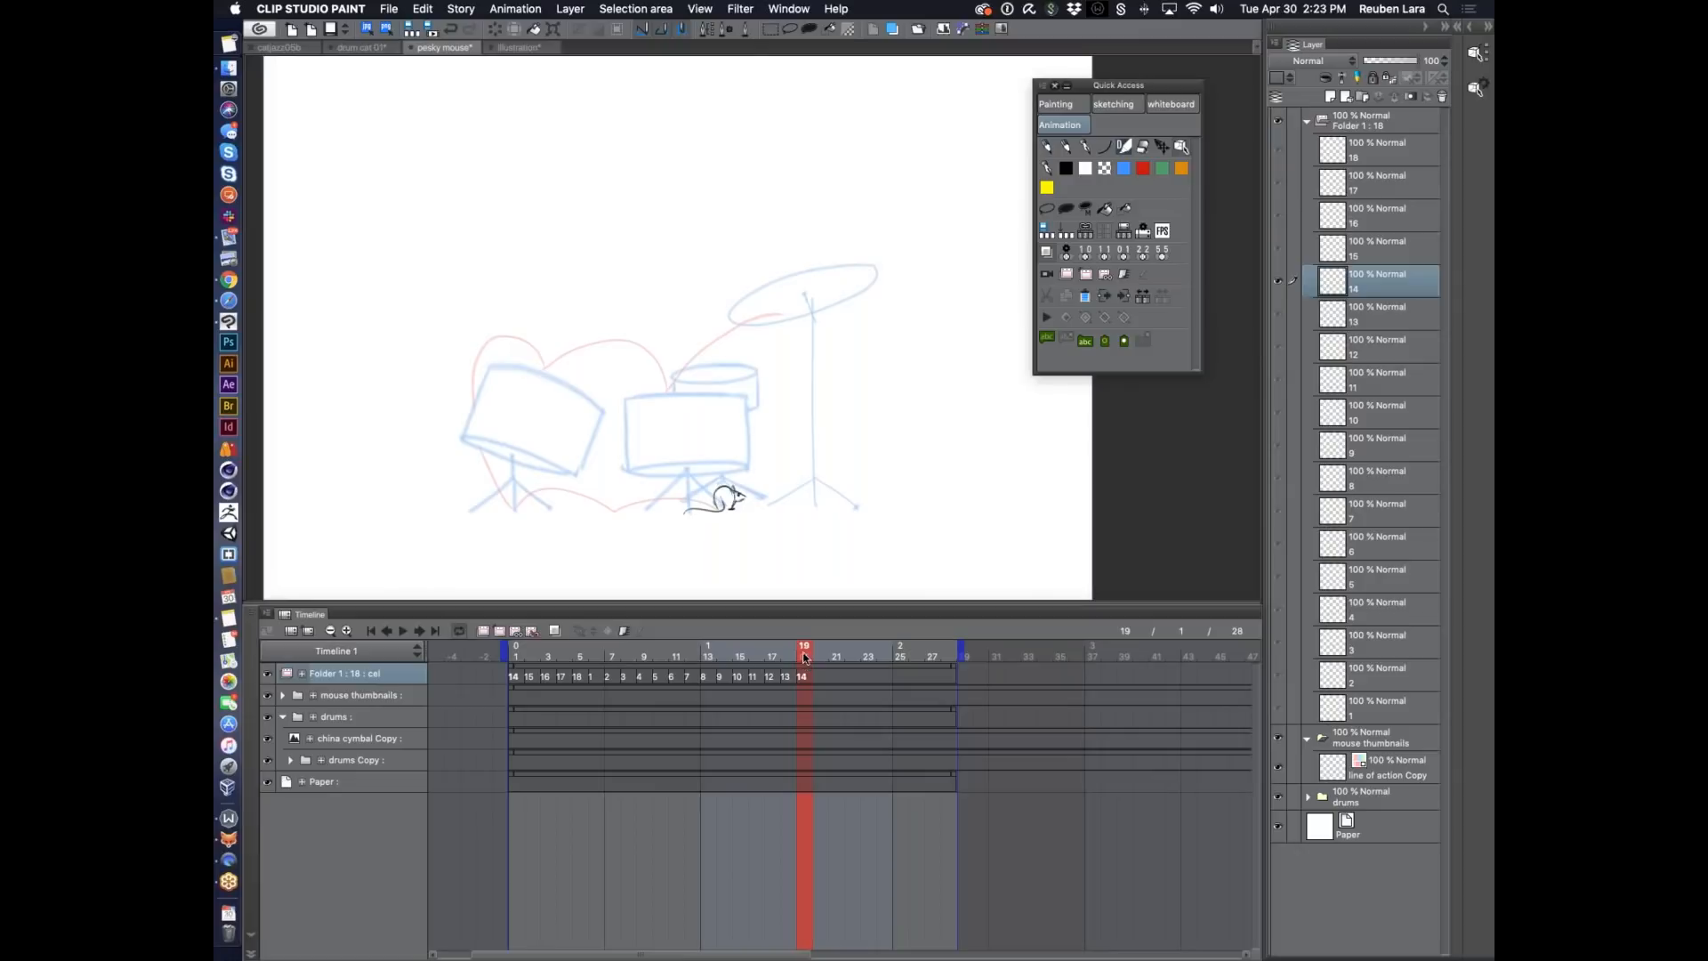
click(405, 633)
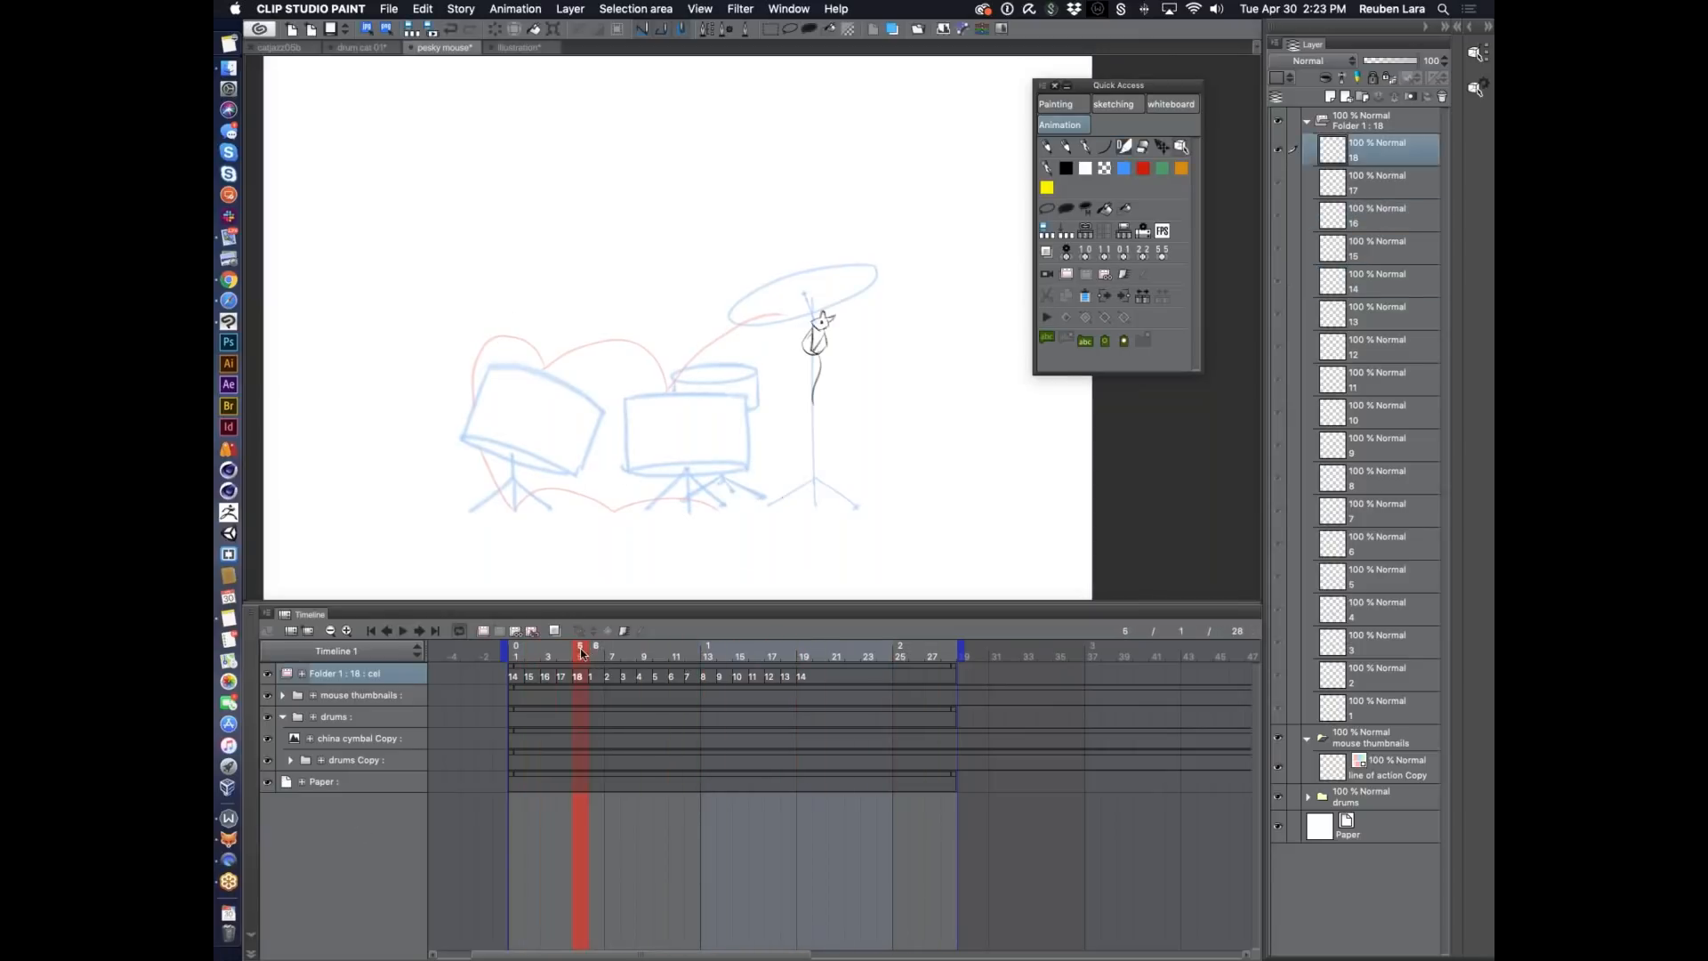
Examine the mouse poses at frames 7, 11 and 12 to compare cels 2, 6 and 7.
mouse_move(614, 649)
mouse_down()
mouse_move(676, 649)
mouse_move(564, 656)
mouse_move(738, 657)
mouse_move(691, 660)
mouse_up()
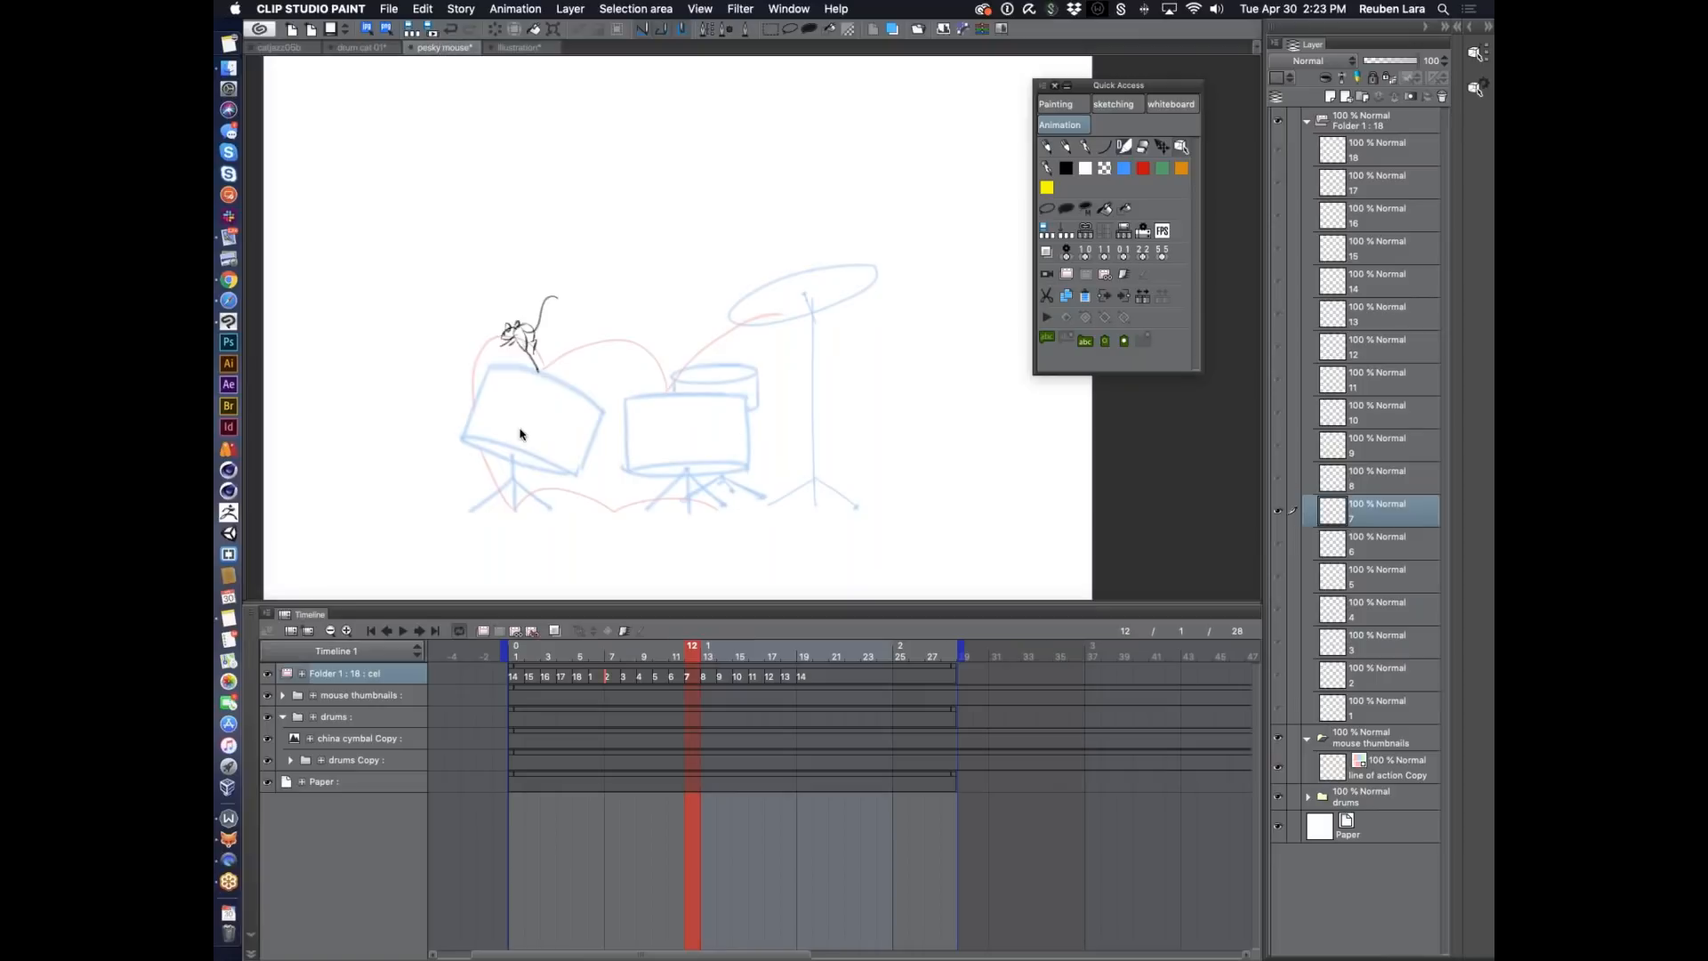
mouse_move(650, 656)
mouse_down()
mouse_move(574, 661)
mouse_move(693, 656)
mouse_move(677, 657)
mouse_up()
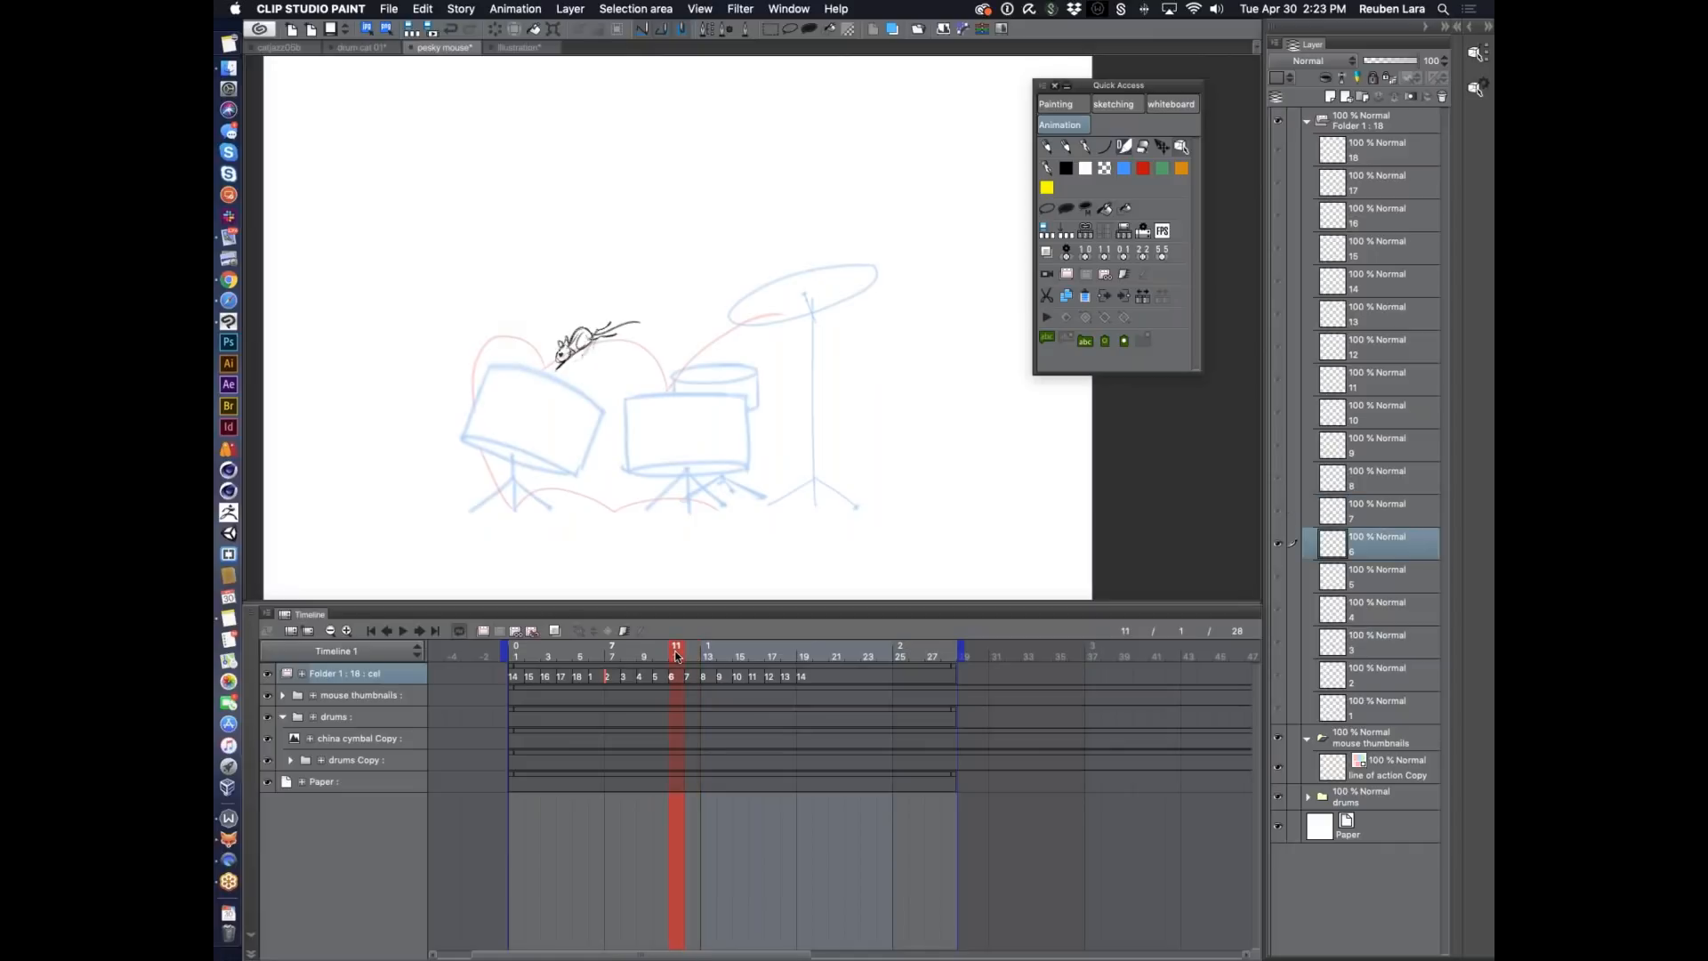
click(595, 678)
click(616, 676)
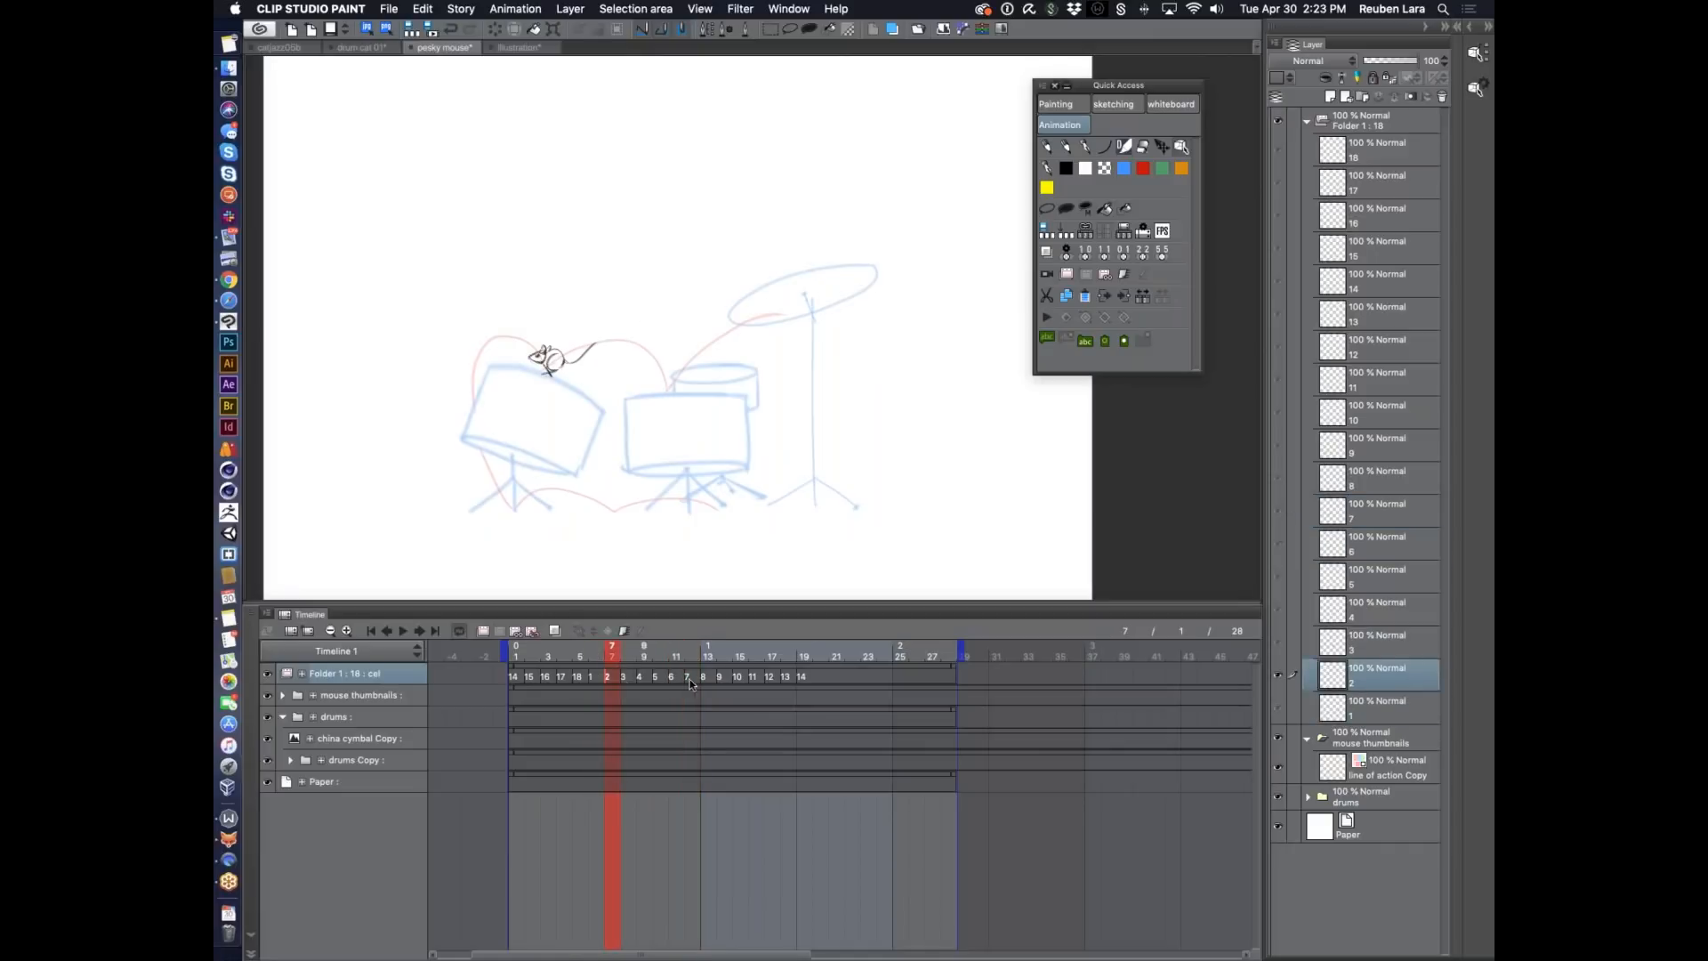
click(690, 678)
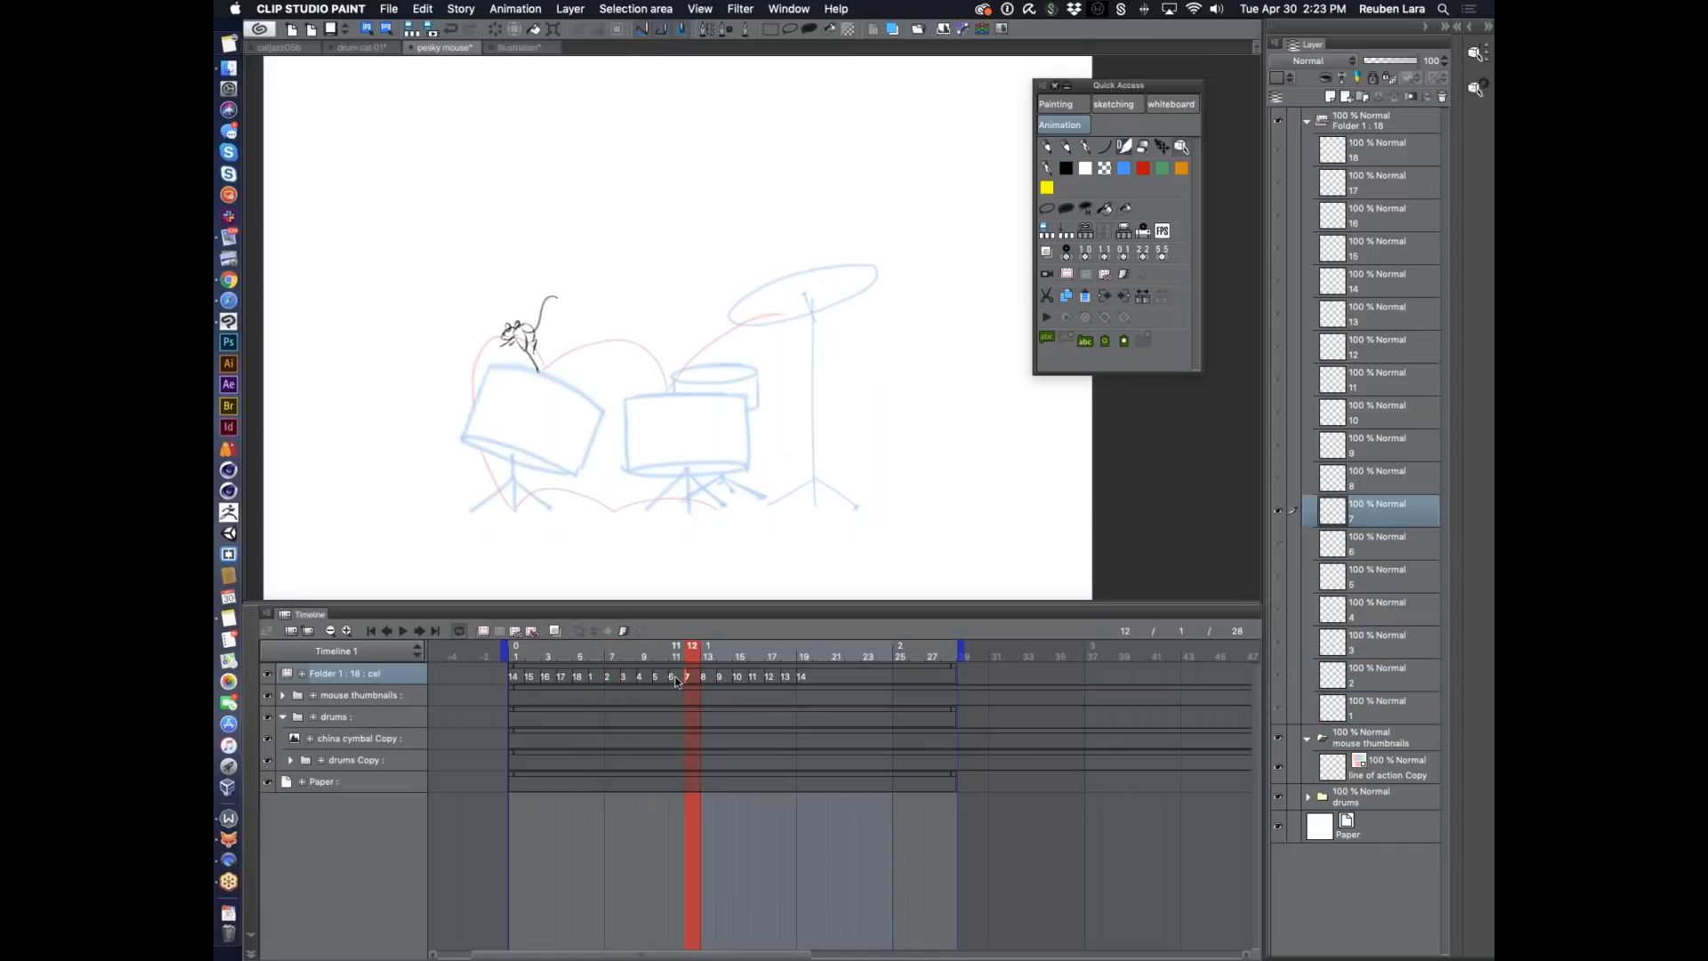
click(676, 678)
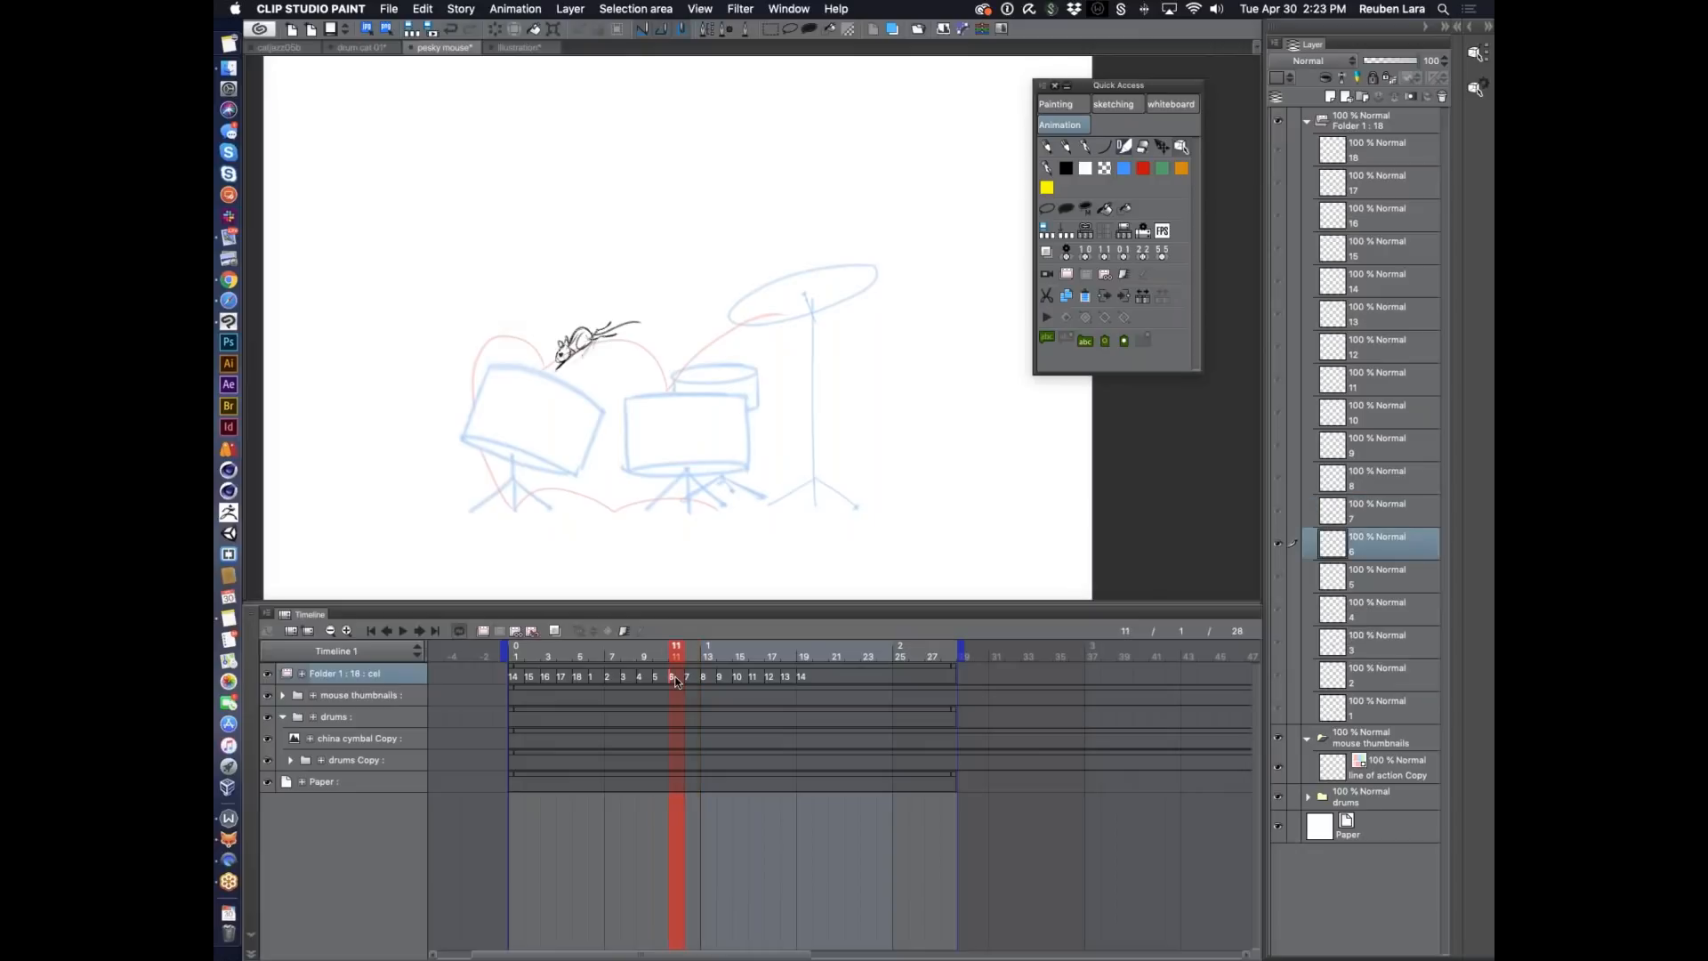
click(607, 675)
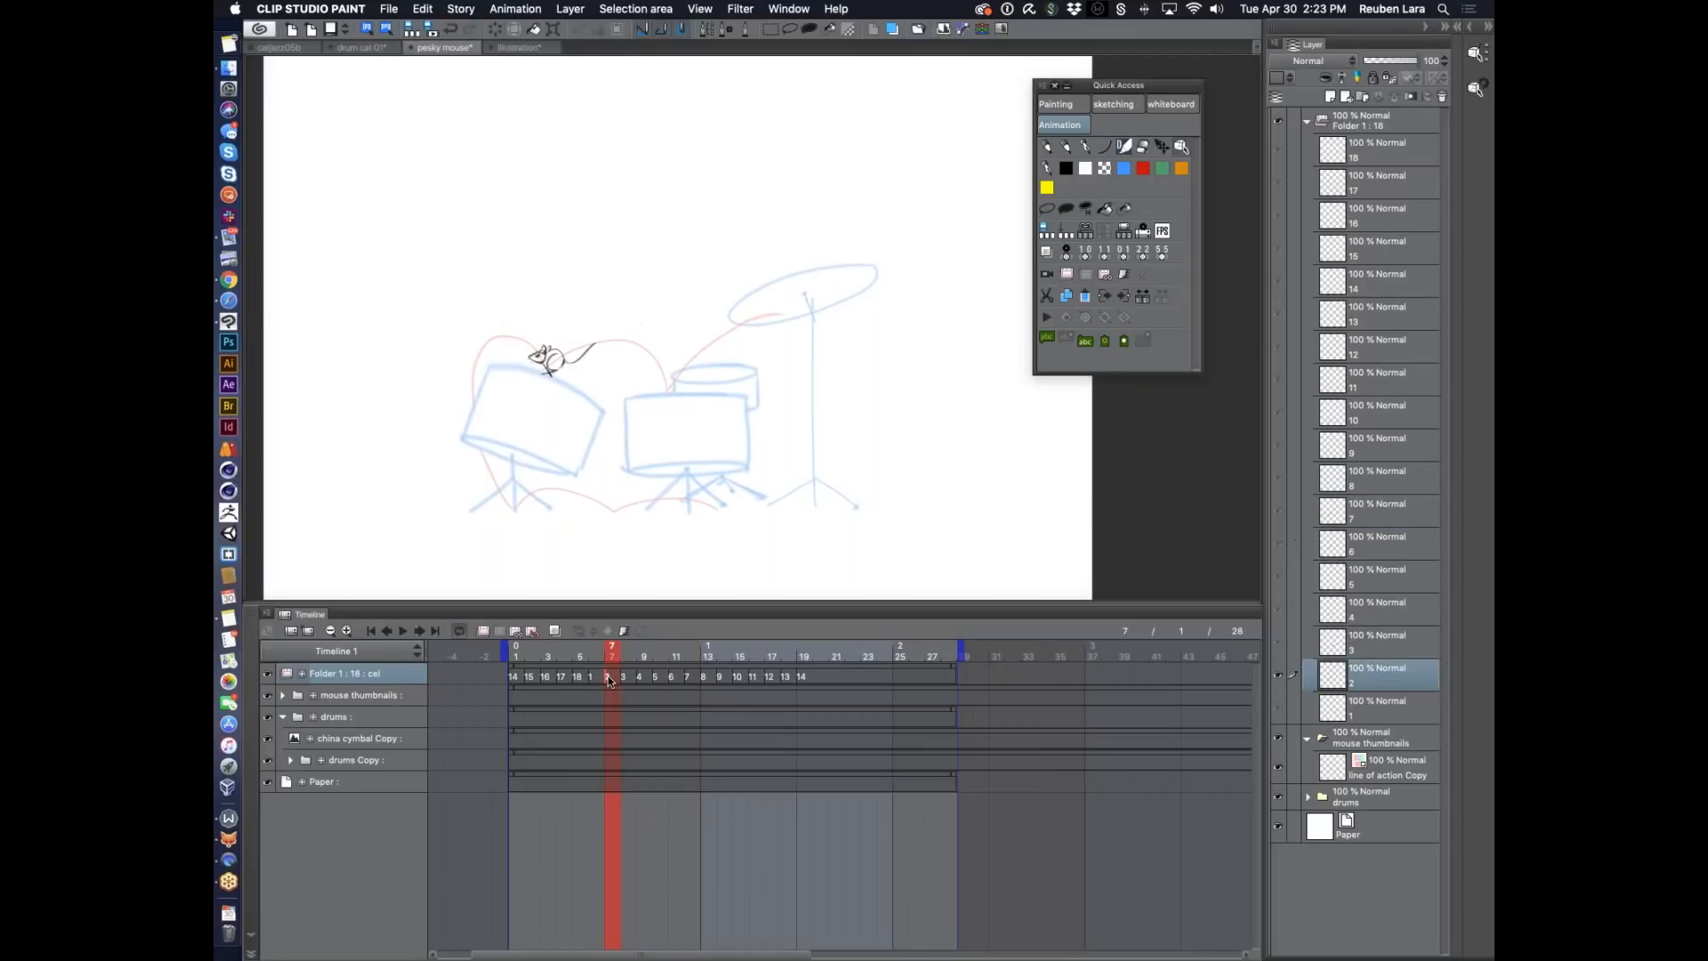
click(690, 678)
Move cel 2 between cels 7 and 8 on the Folder 1 track and close the gap it leaves.
drag(815, 675, 716, 676)
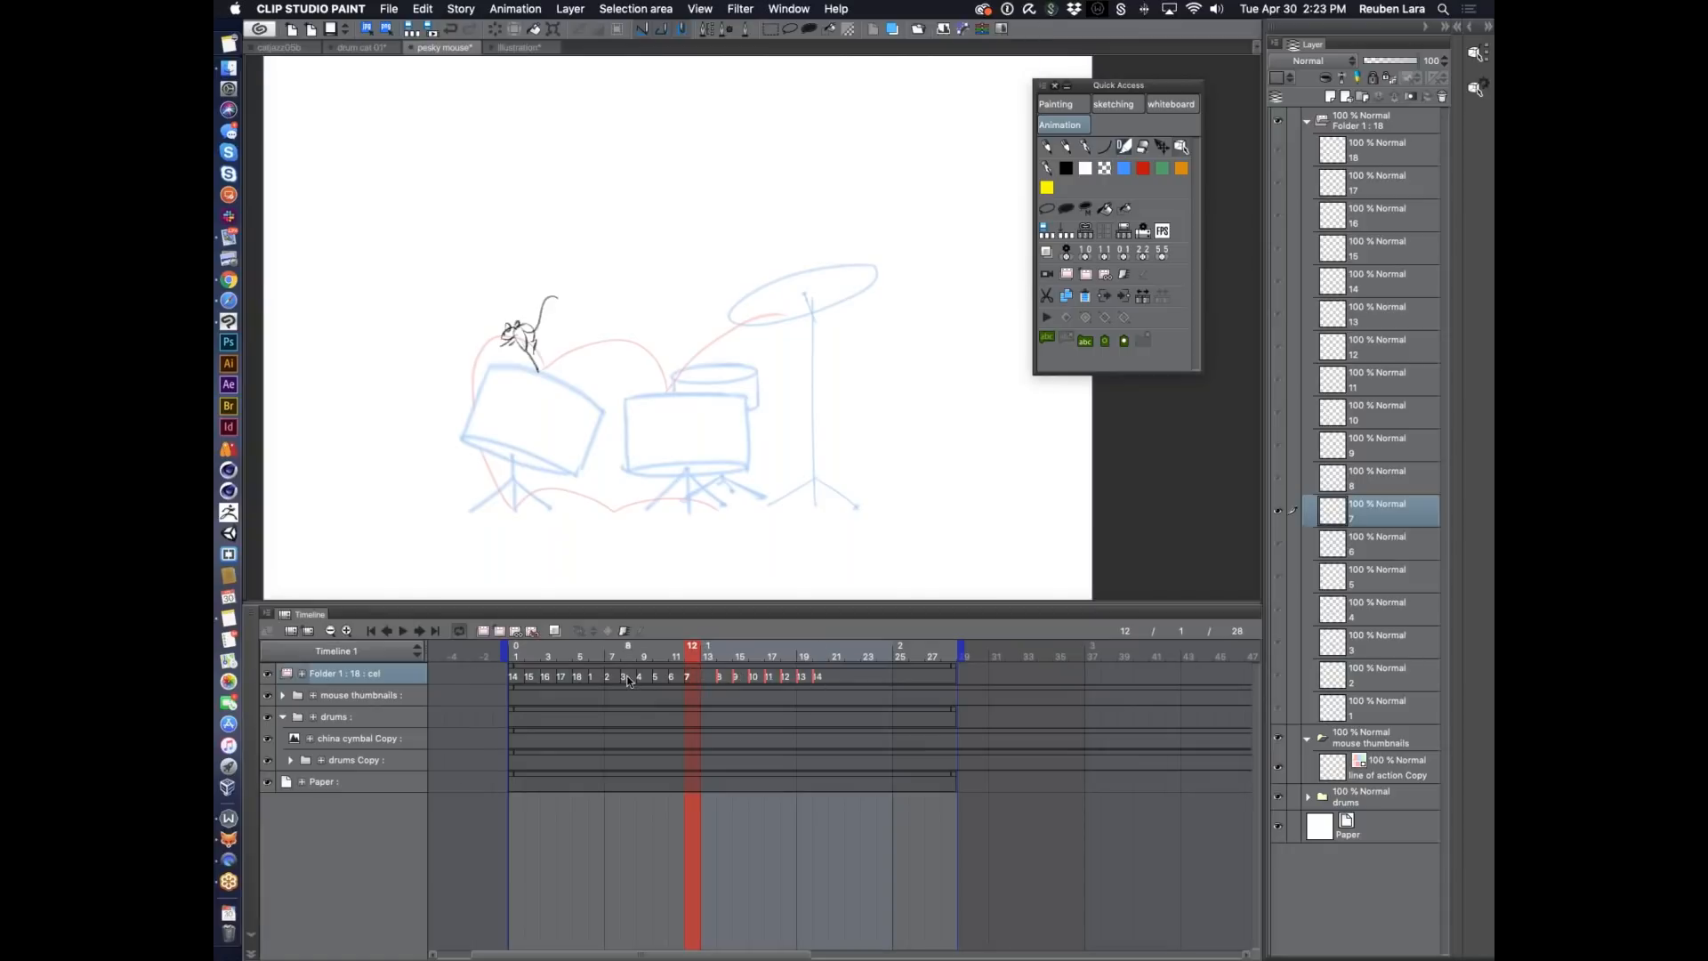
mouse_move(607, 675)
mouse_down()
mouse_move(705, 675)
mouse_move(607, 675)
mouse_move(579, 654)
mouse_move(854, 678)
mouse_up()
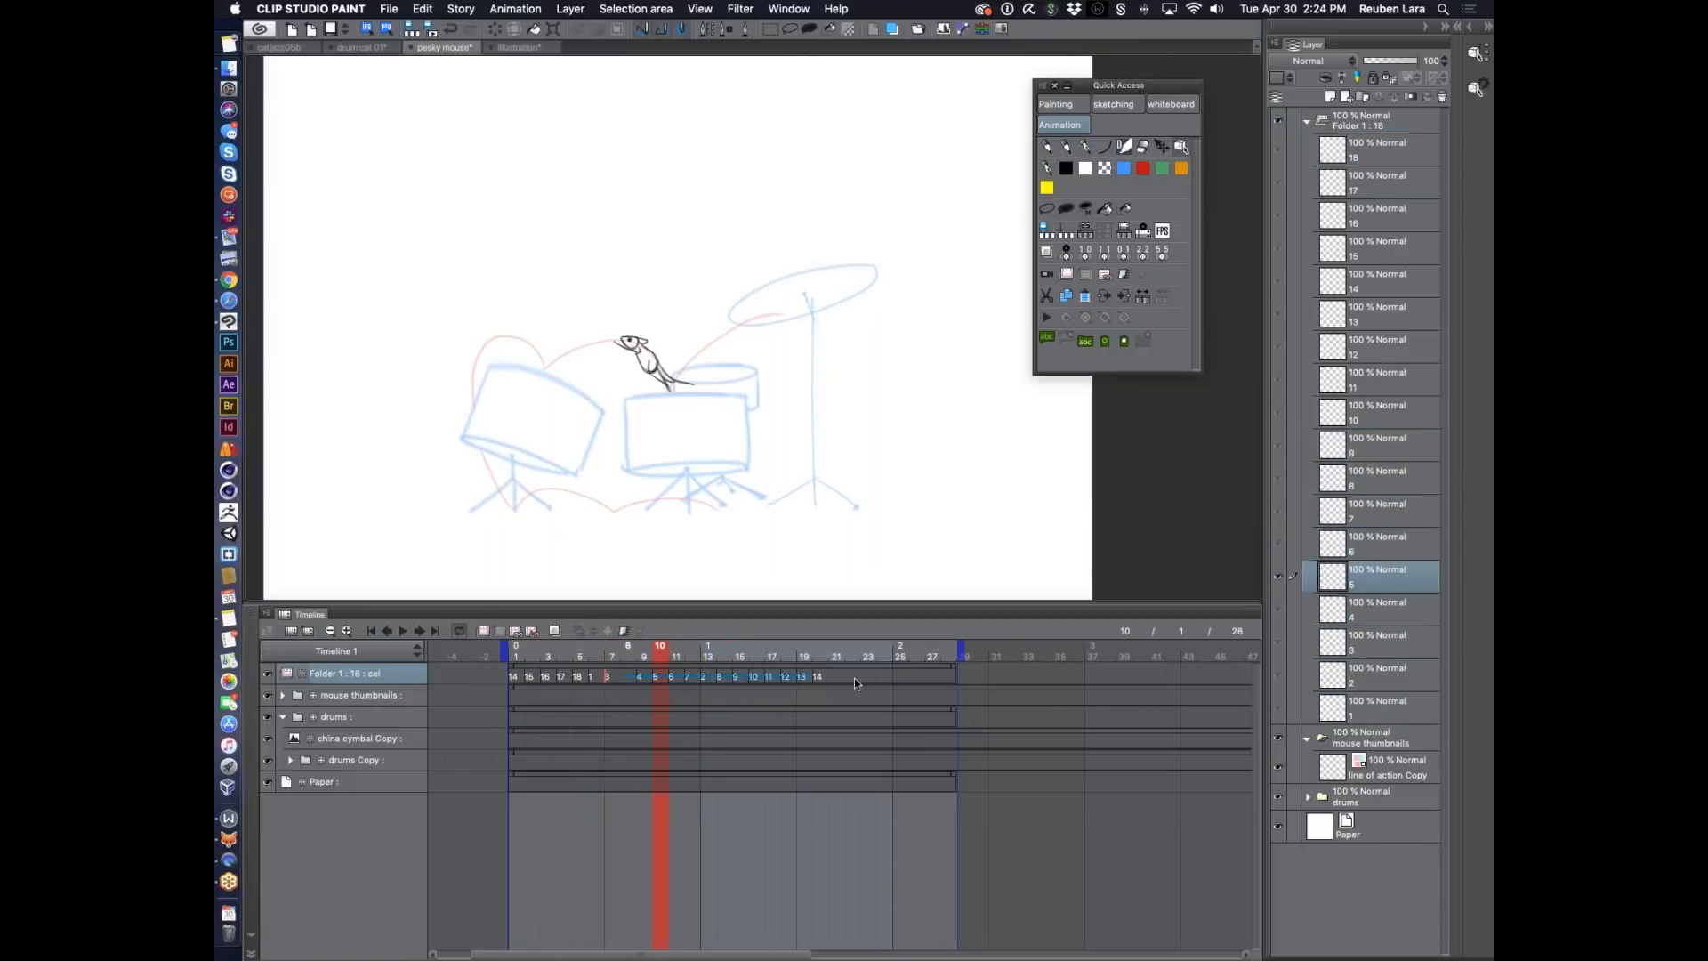
mouse_move(639, 676)
mouse_down()
mouse_move(621, 676)
mouse_move(643, 651)
mouse_move(720, 654)
mouse_move(660, 656)
mouse_move(677, 660)
mouse_up()
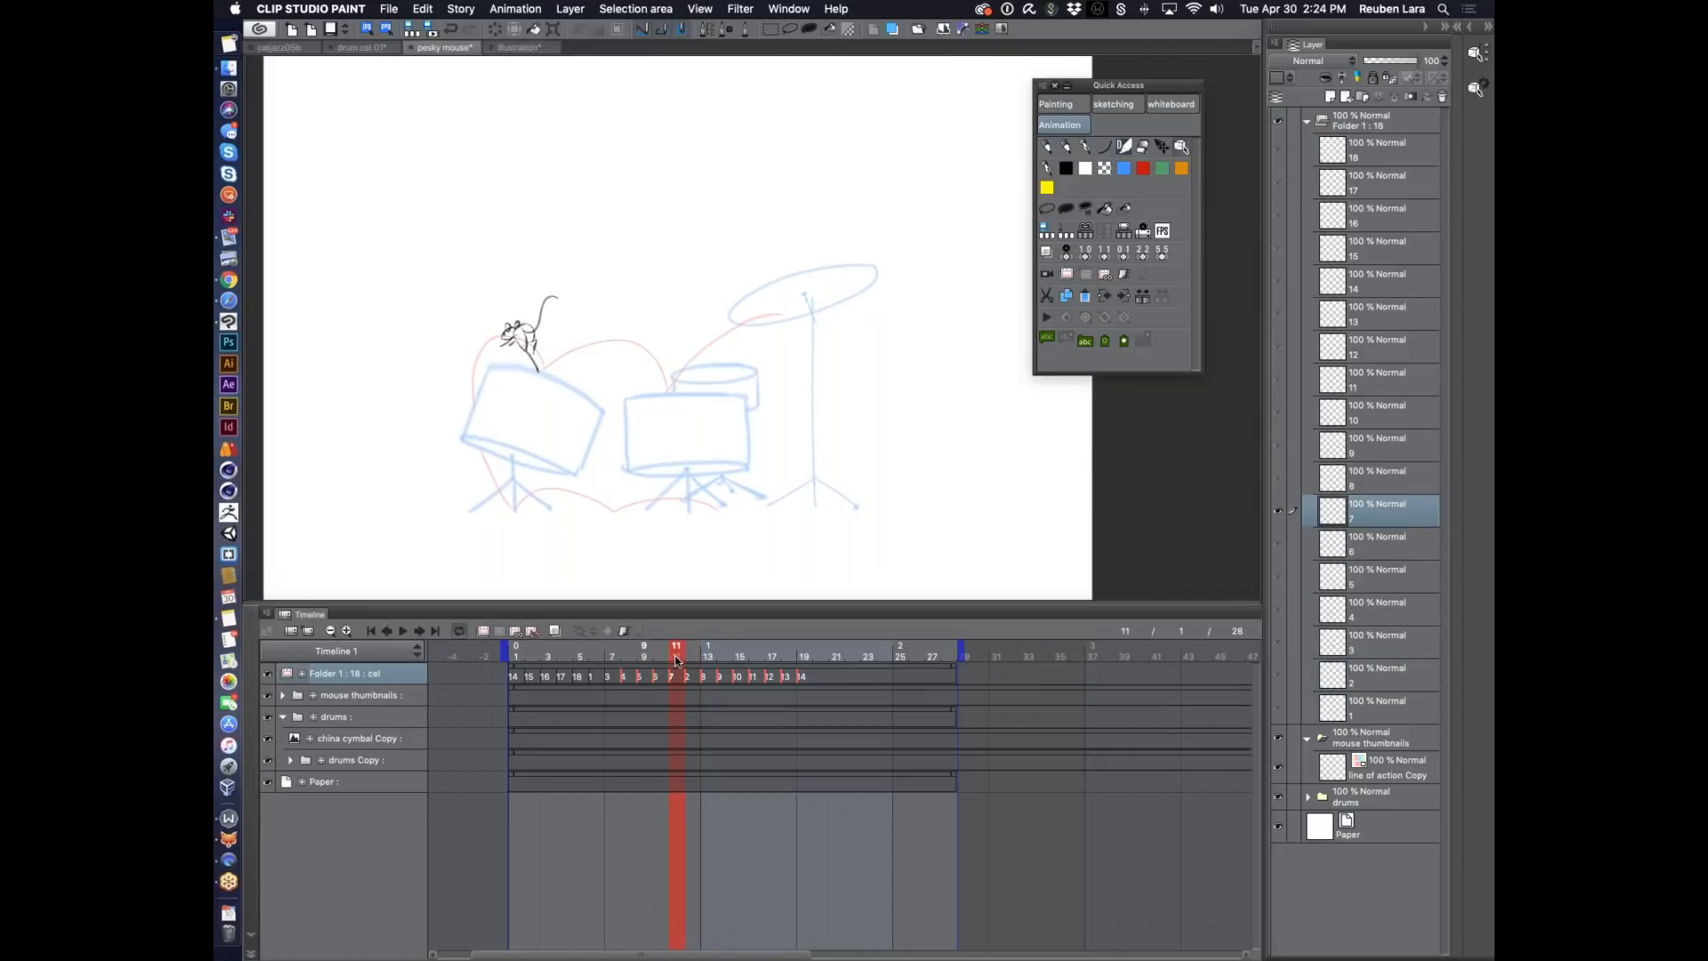
click(822, 678)
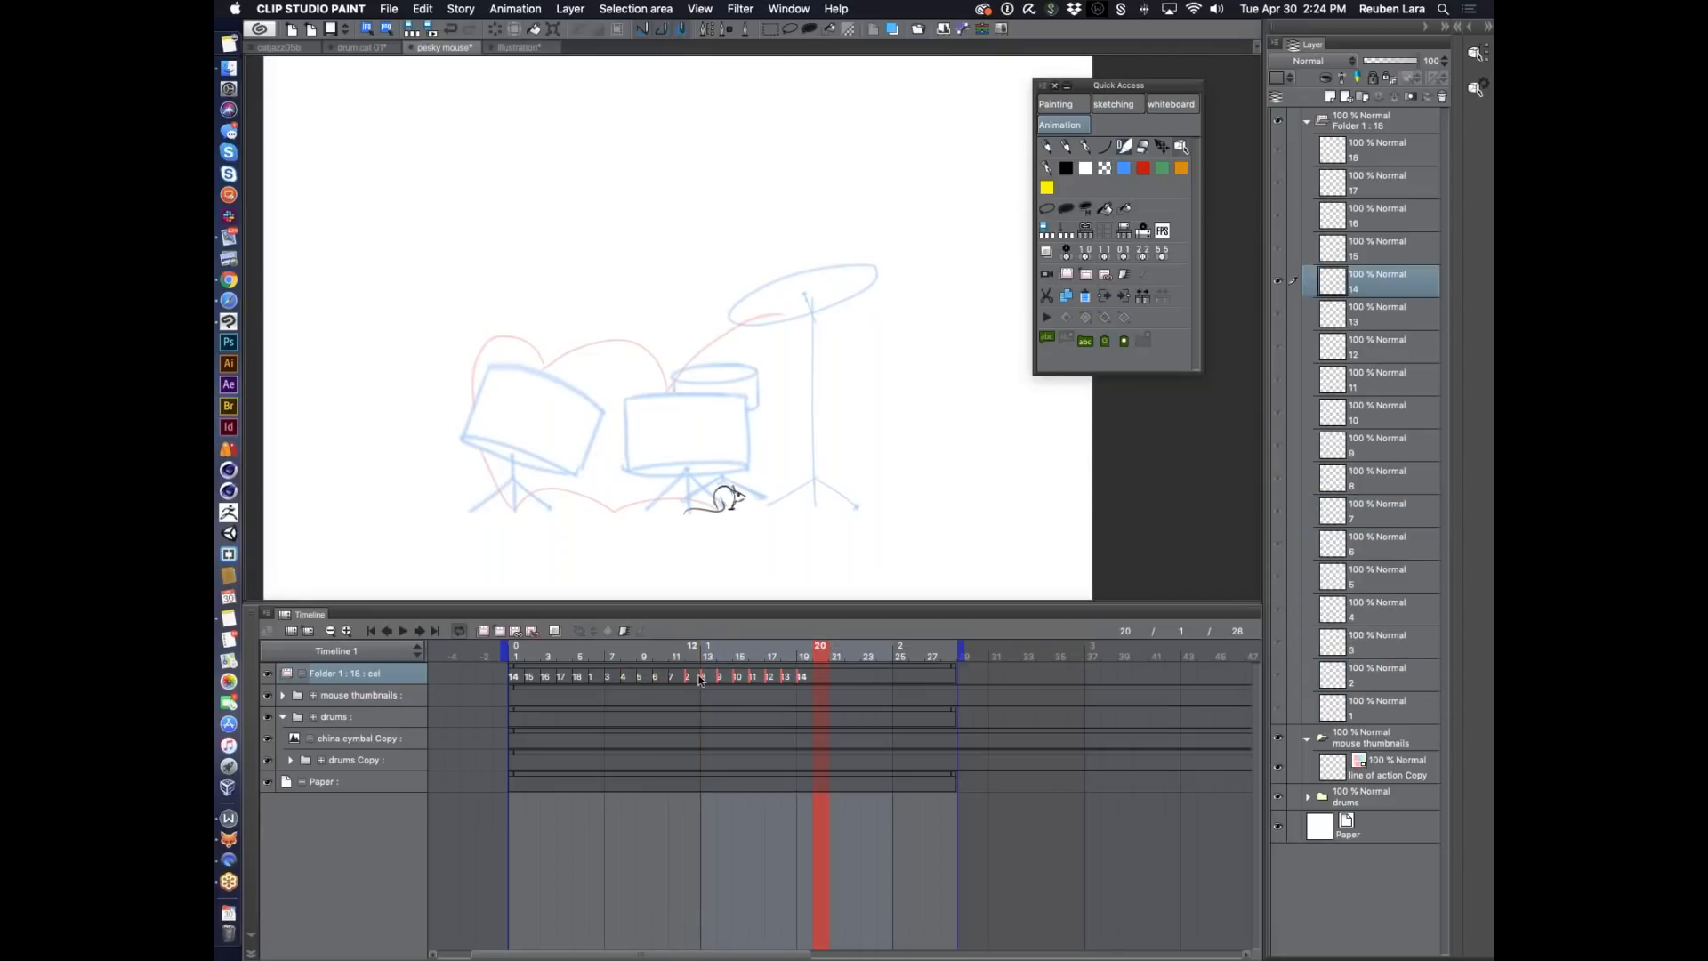
Reorder the cels so cel 2 sits at frame 11 between cels 6 and 7, and play the animation.
mouse_move(702, 675)
mouse_down()
mouse_move(718, 676)
mouse_move(669, 675)
mouse_up()
drag(849, 676, 564, 653)
click(402, 632)
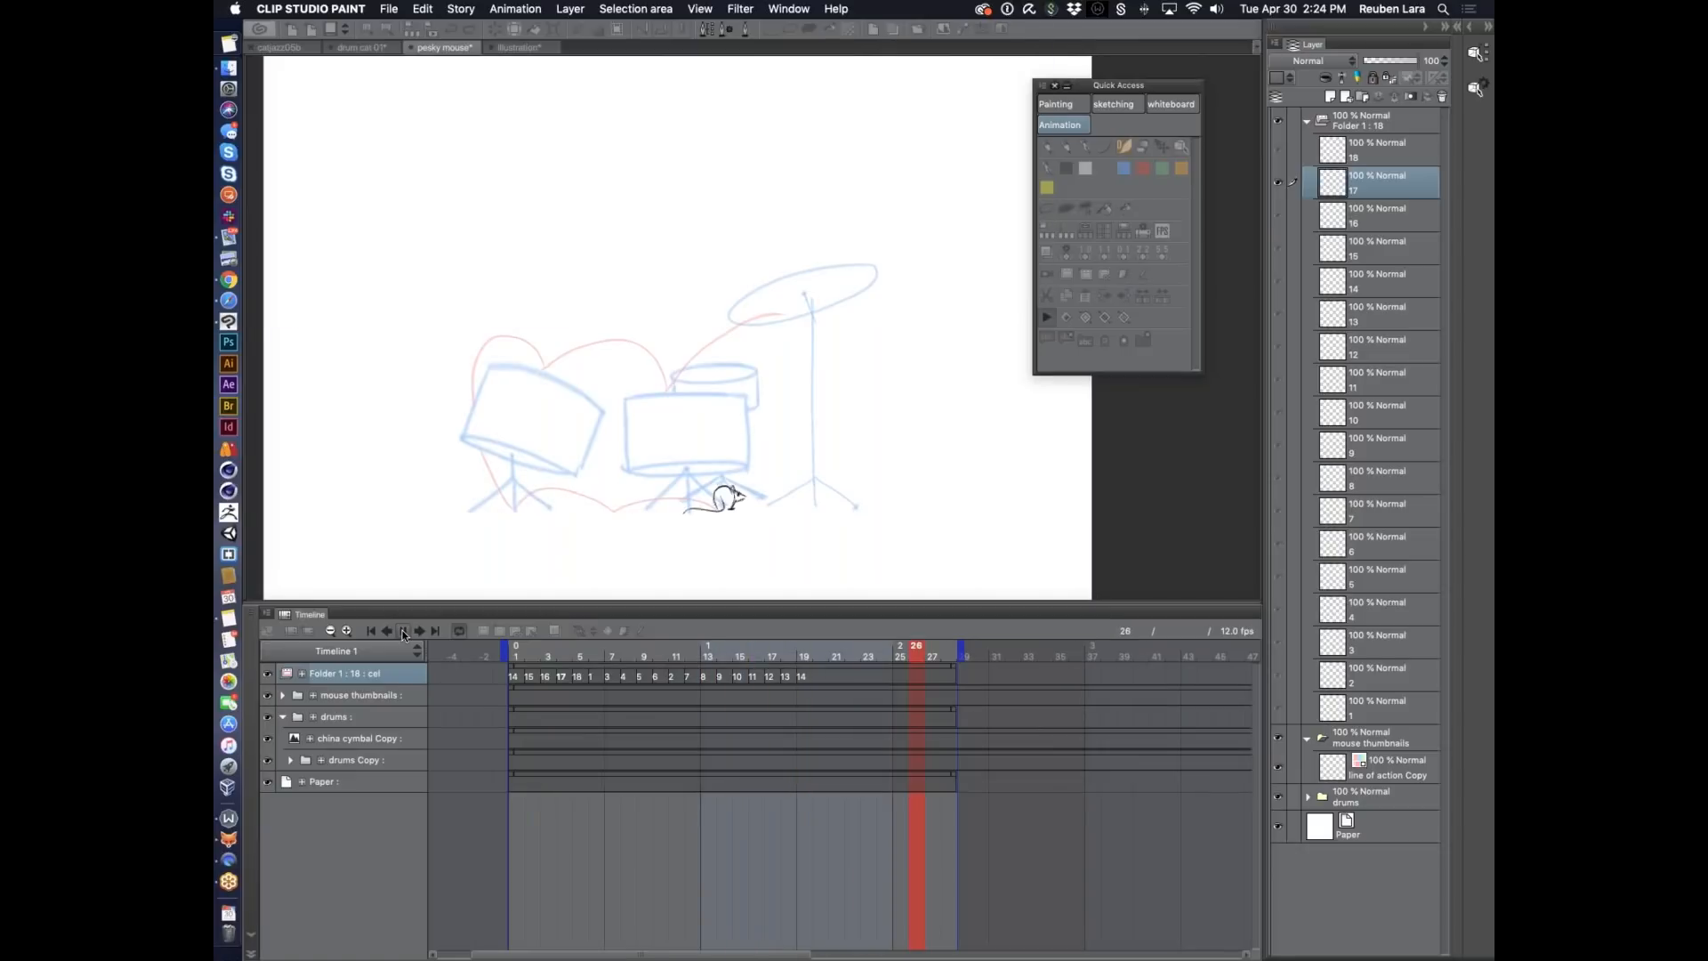
click(402, 630)
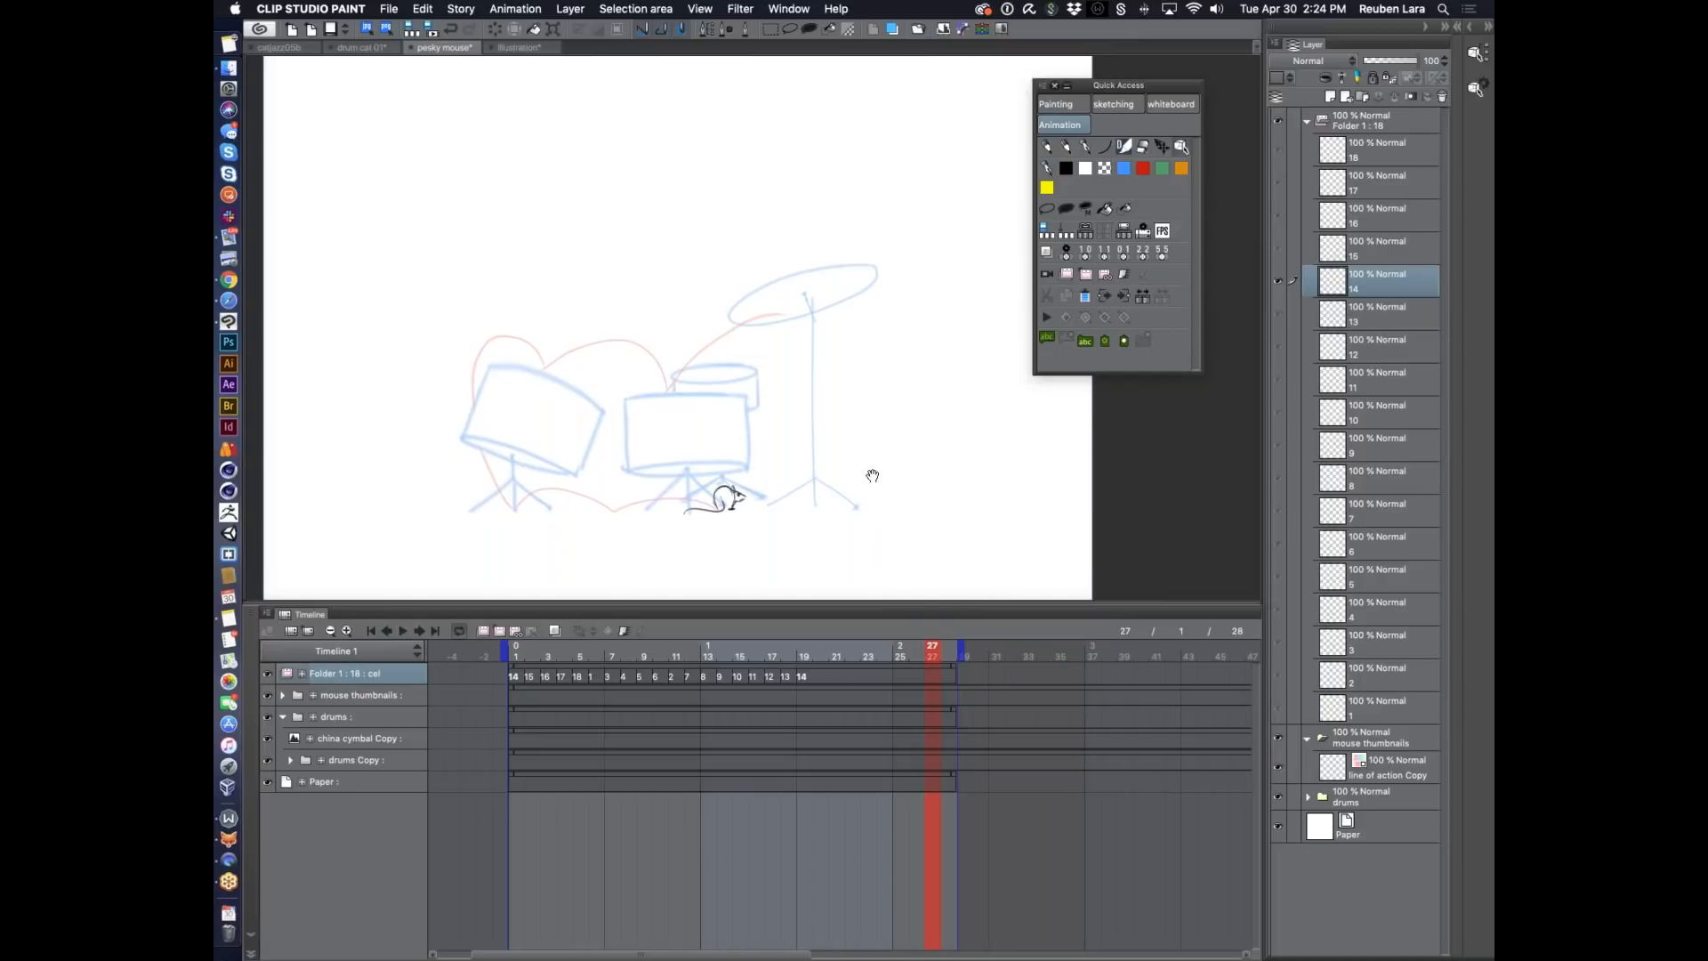
Collapse the Folder 1 animation folder and rename it "pesky mouse".
scroll(809, 447, down, 5)
drag(938, 660, 517, 661)
click(737, 654)
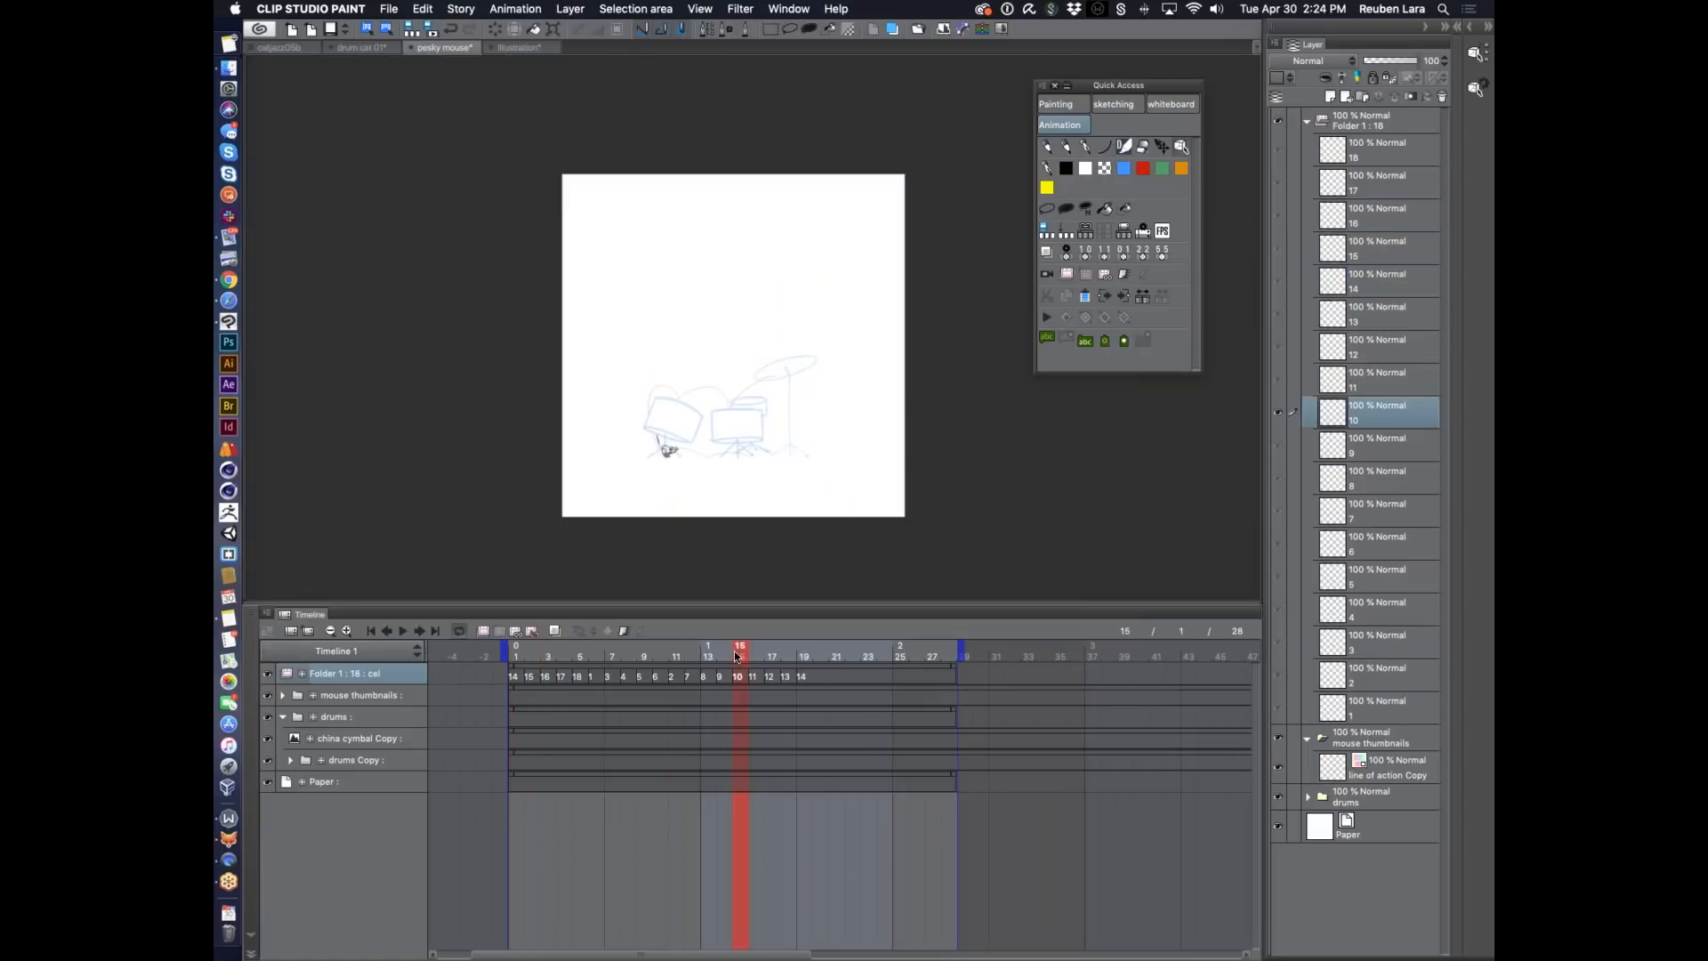
click(1308, 120)
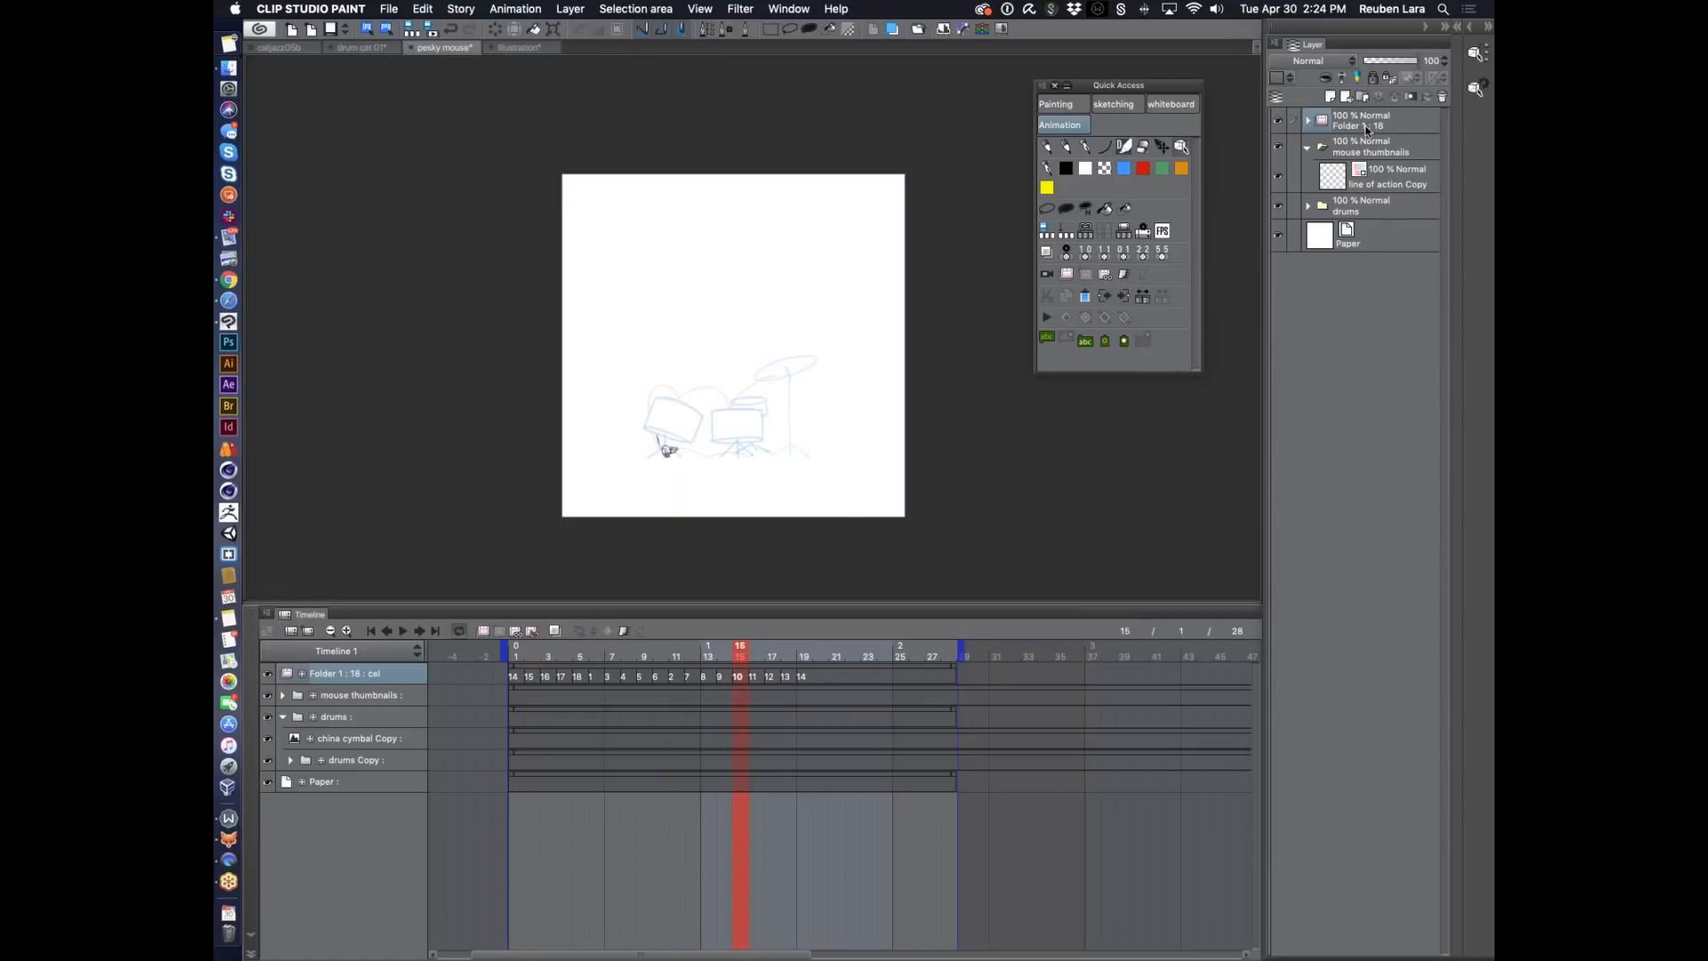
double_click(1361, 126)
text(pesky mouse)
key(Return)
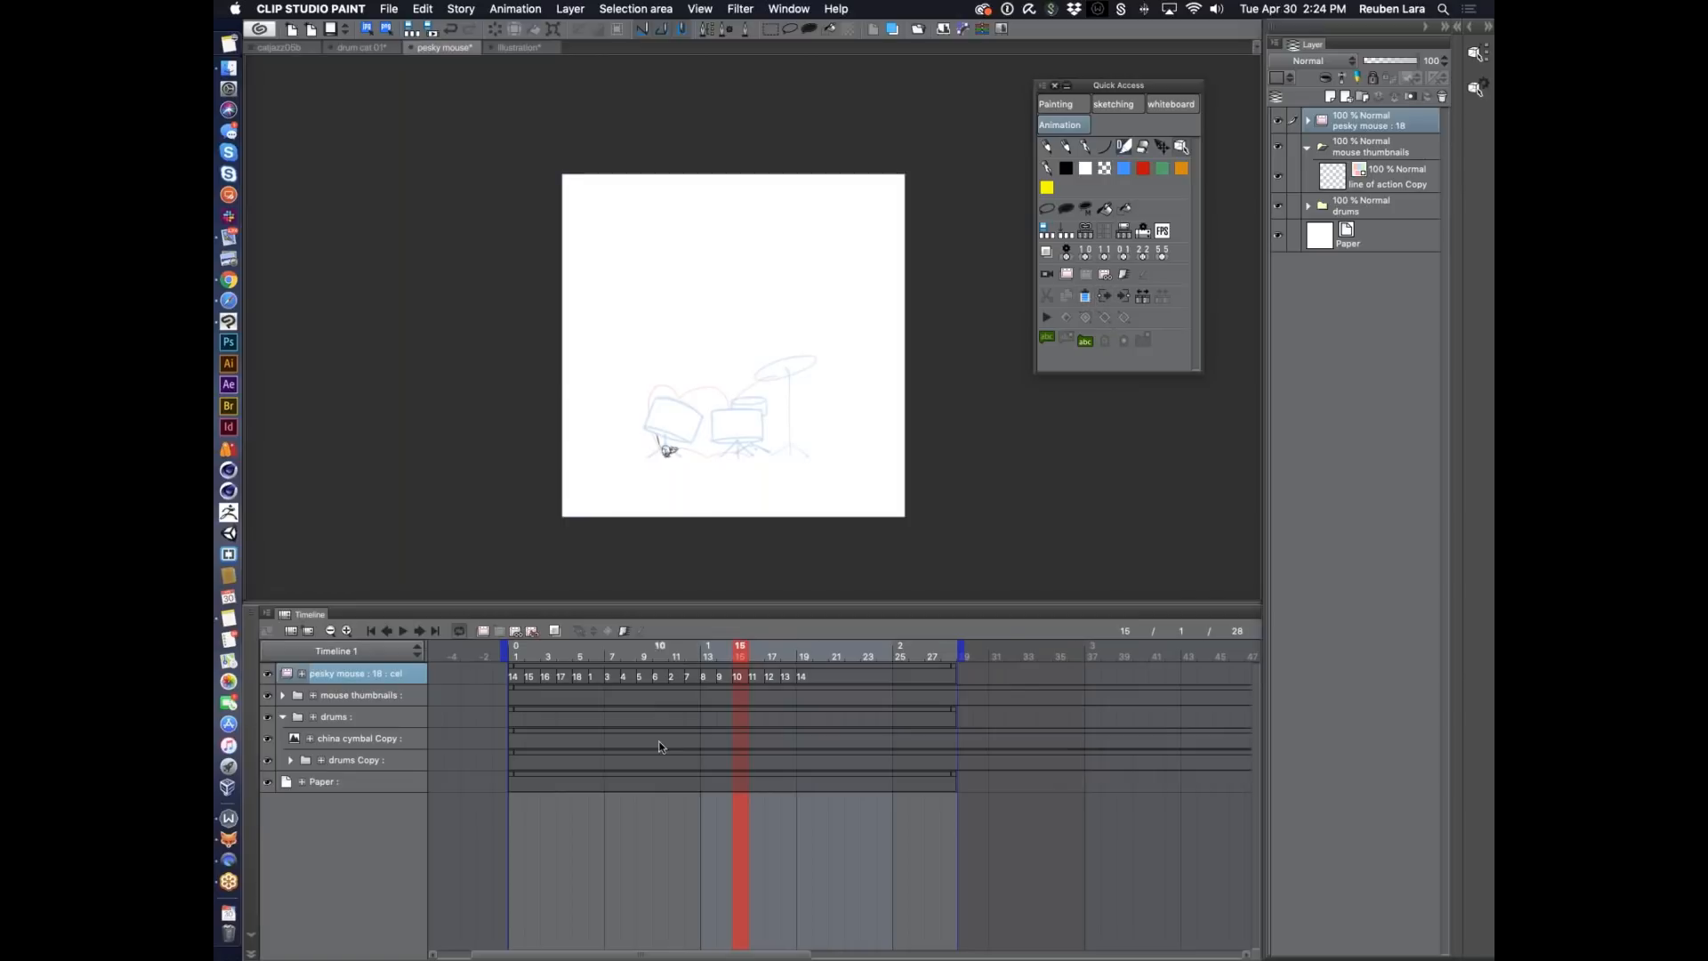
click(271, 612)
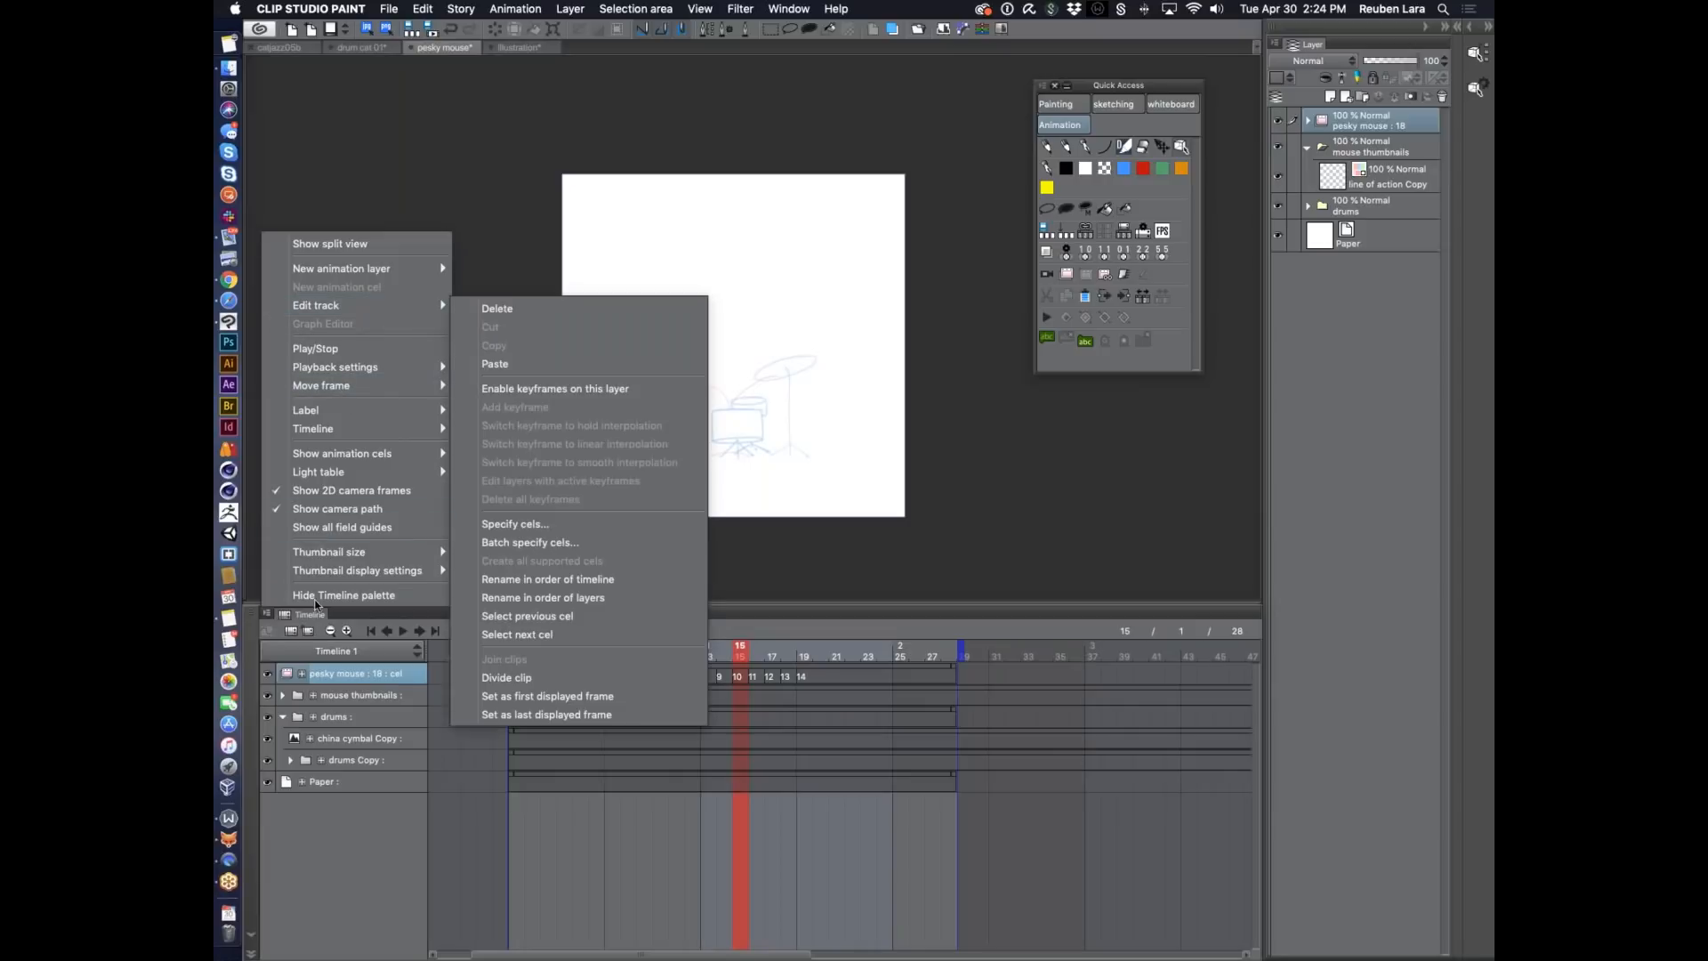
click(791, 872)
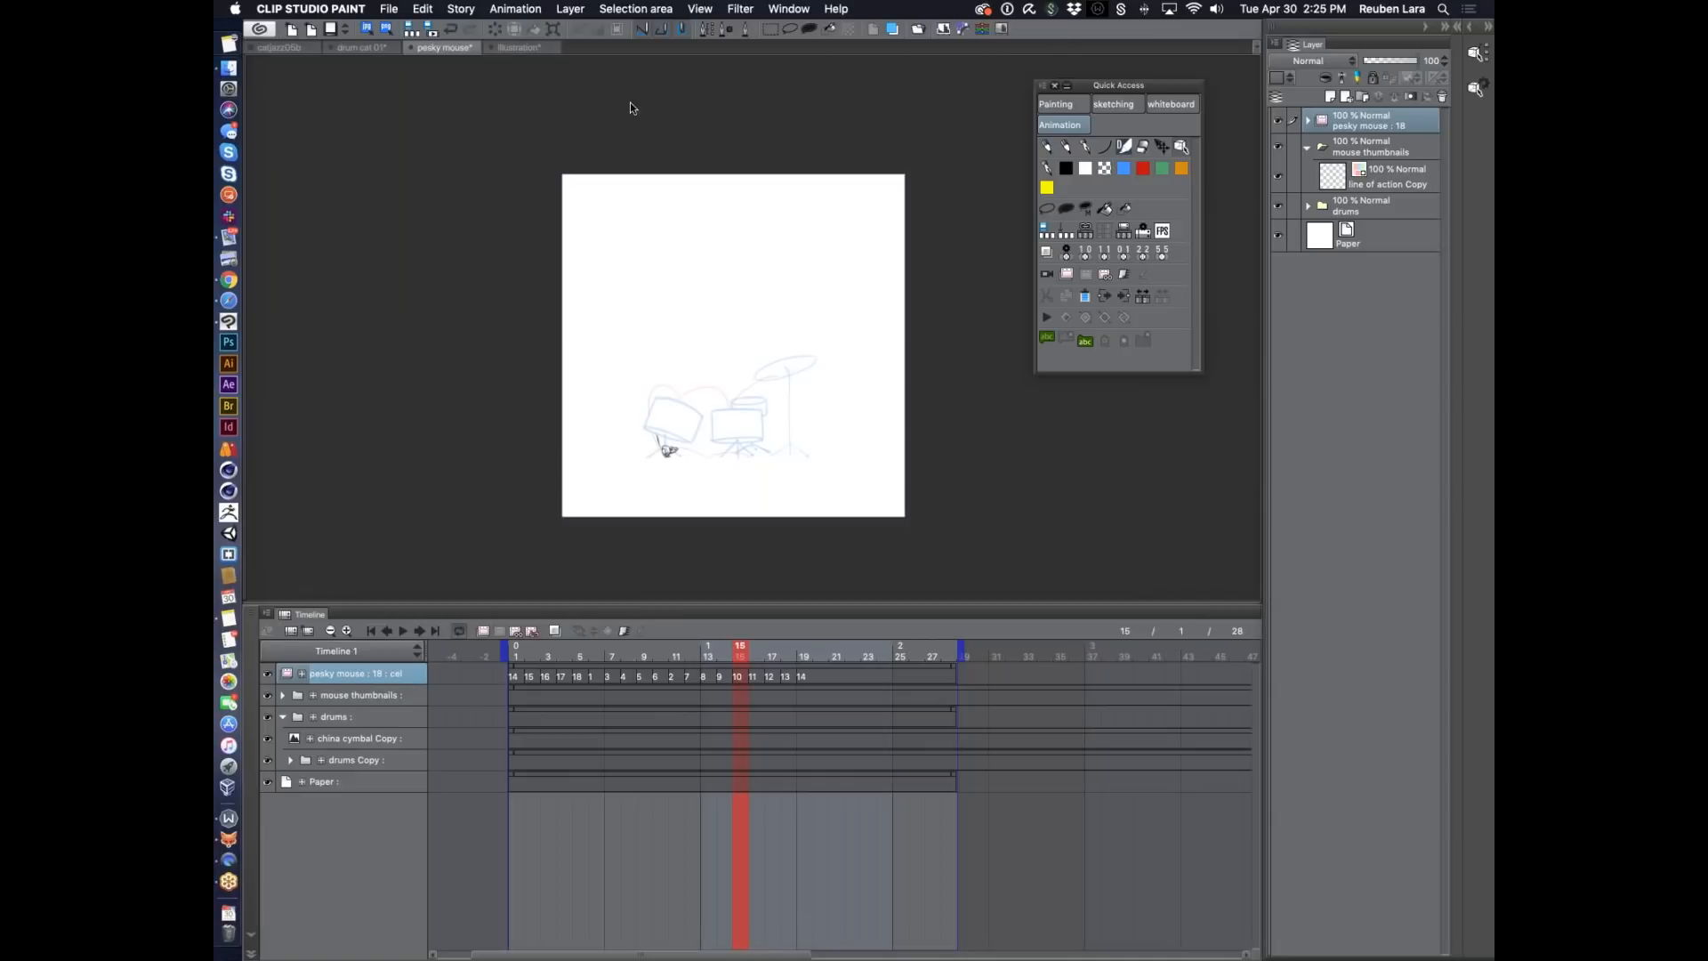
Copy the pesky mouse animation folder and paste it directly above the collapsed cymbals folder in the drum cat 01 document.
click(423, 9)
click(356, 46)
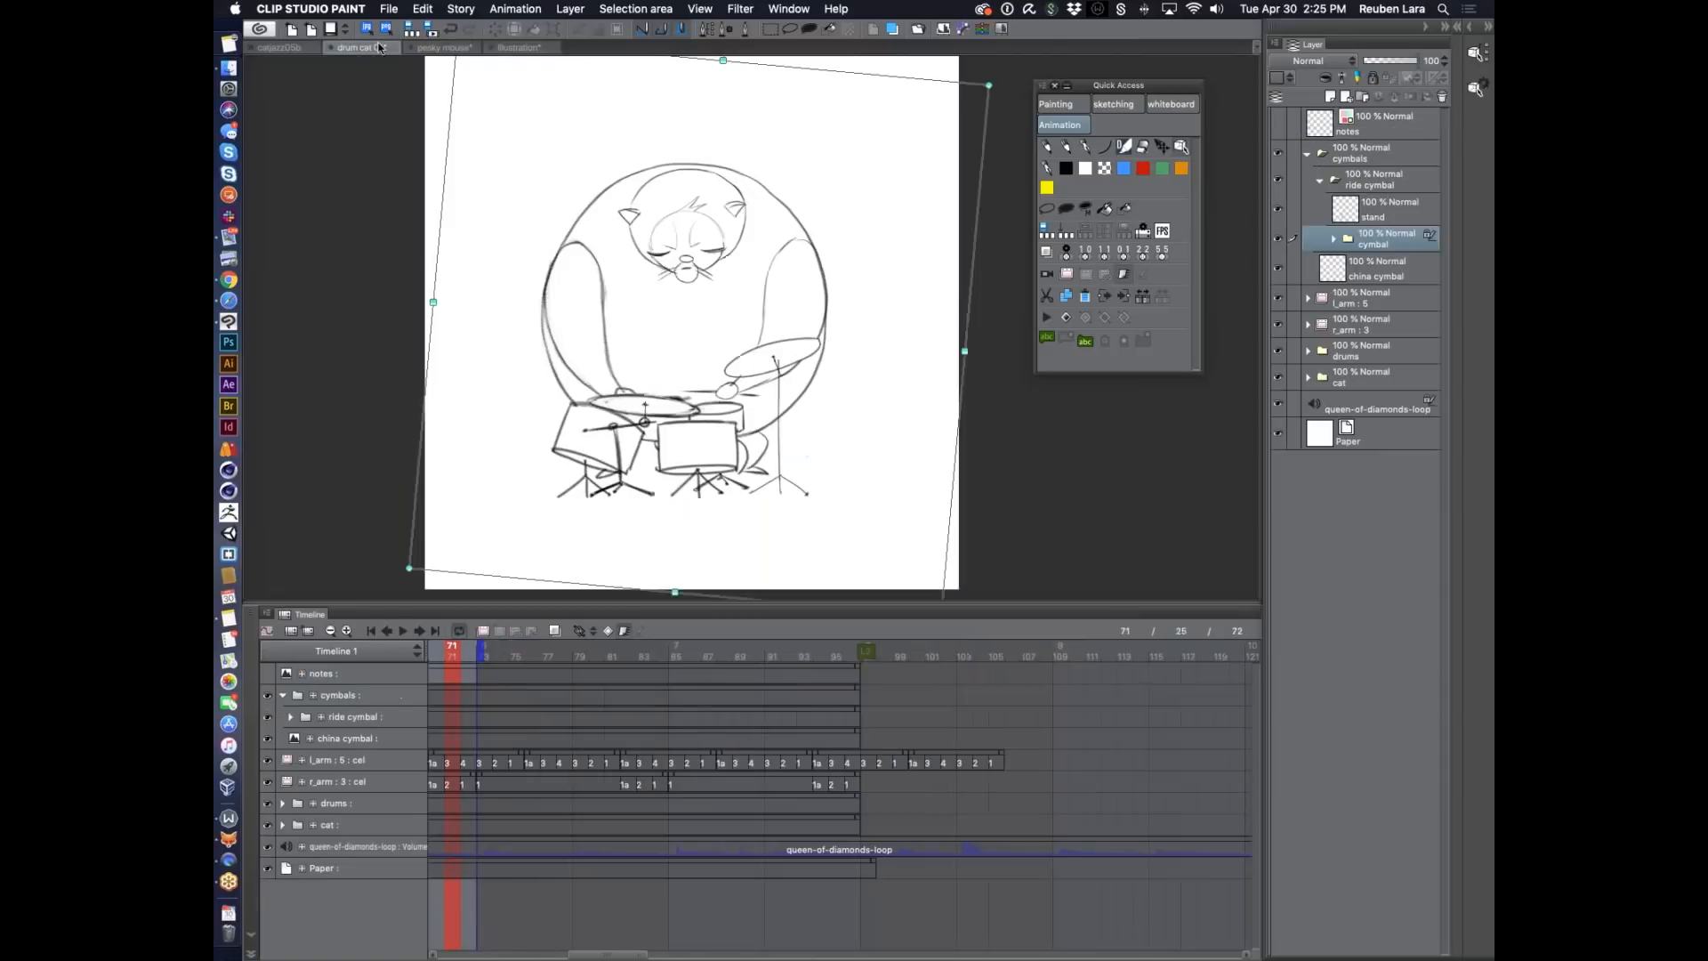
click(1377, 156)
click(1307, 153)
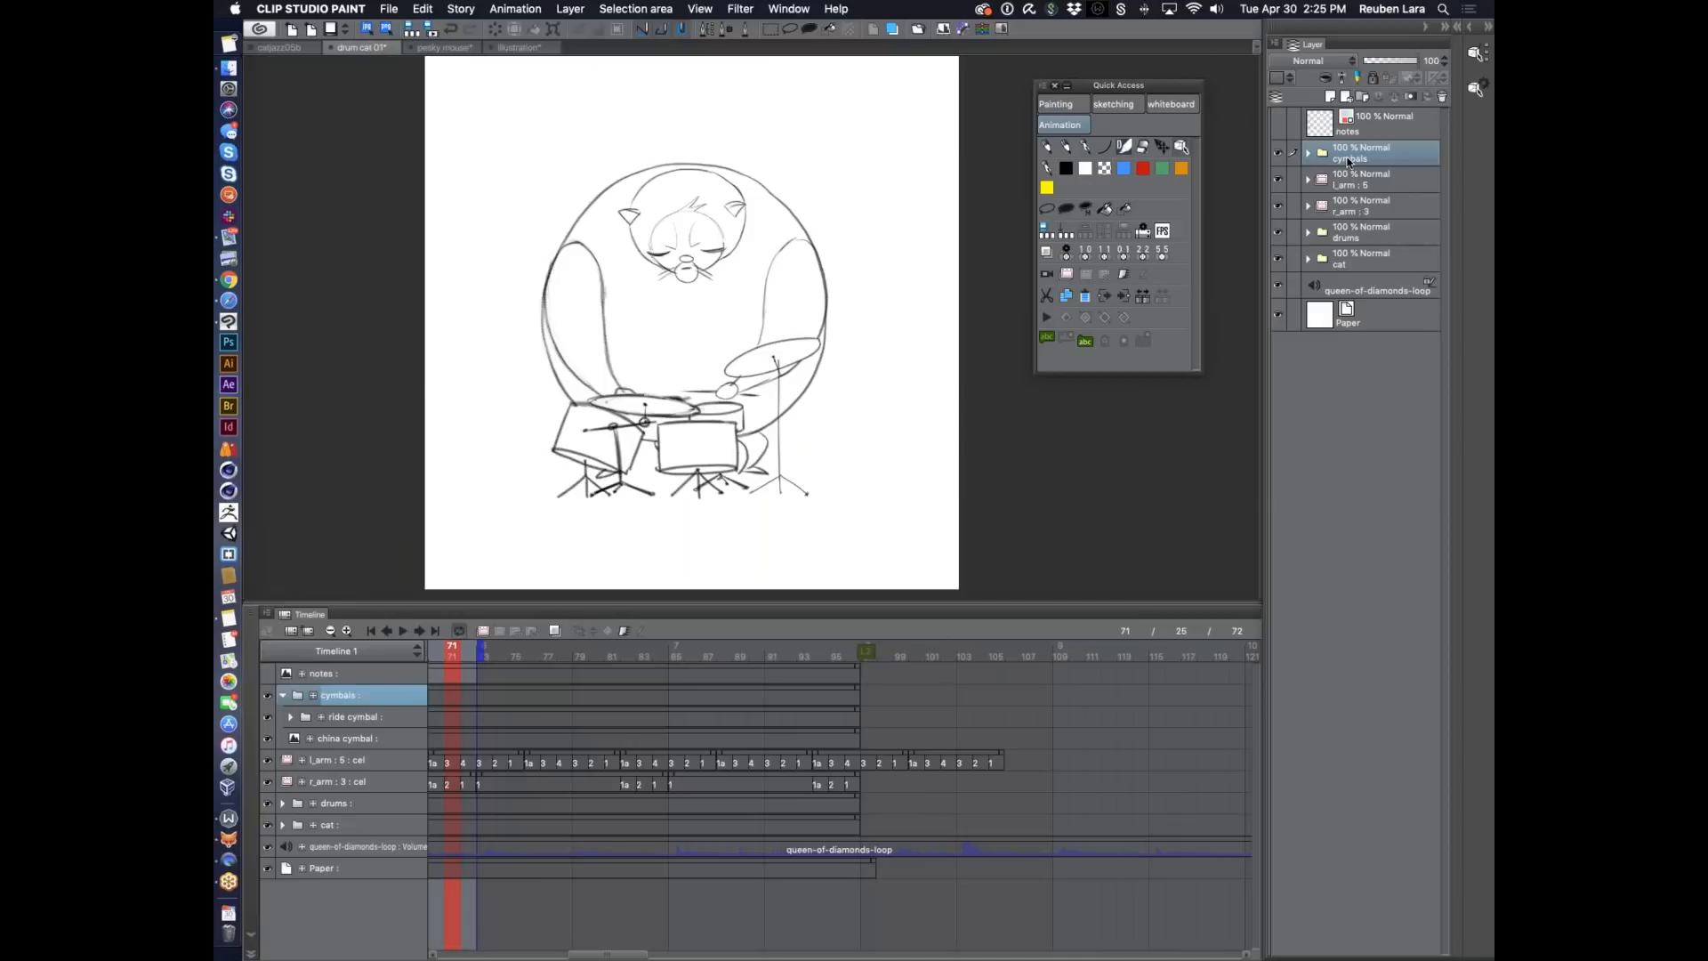
key(super+v)
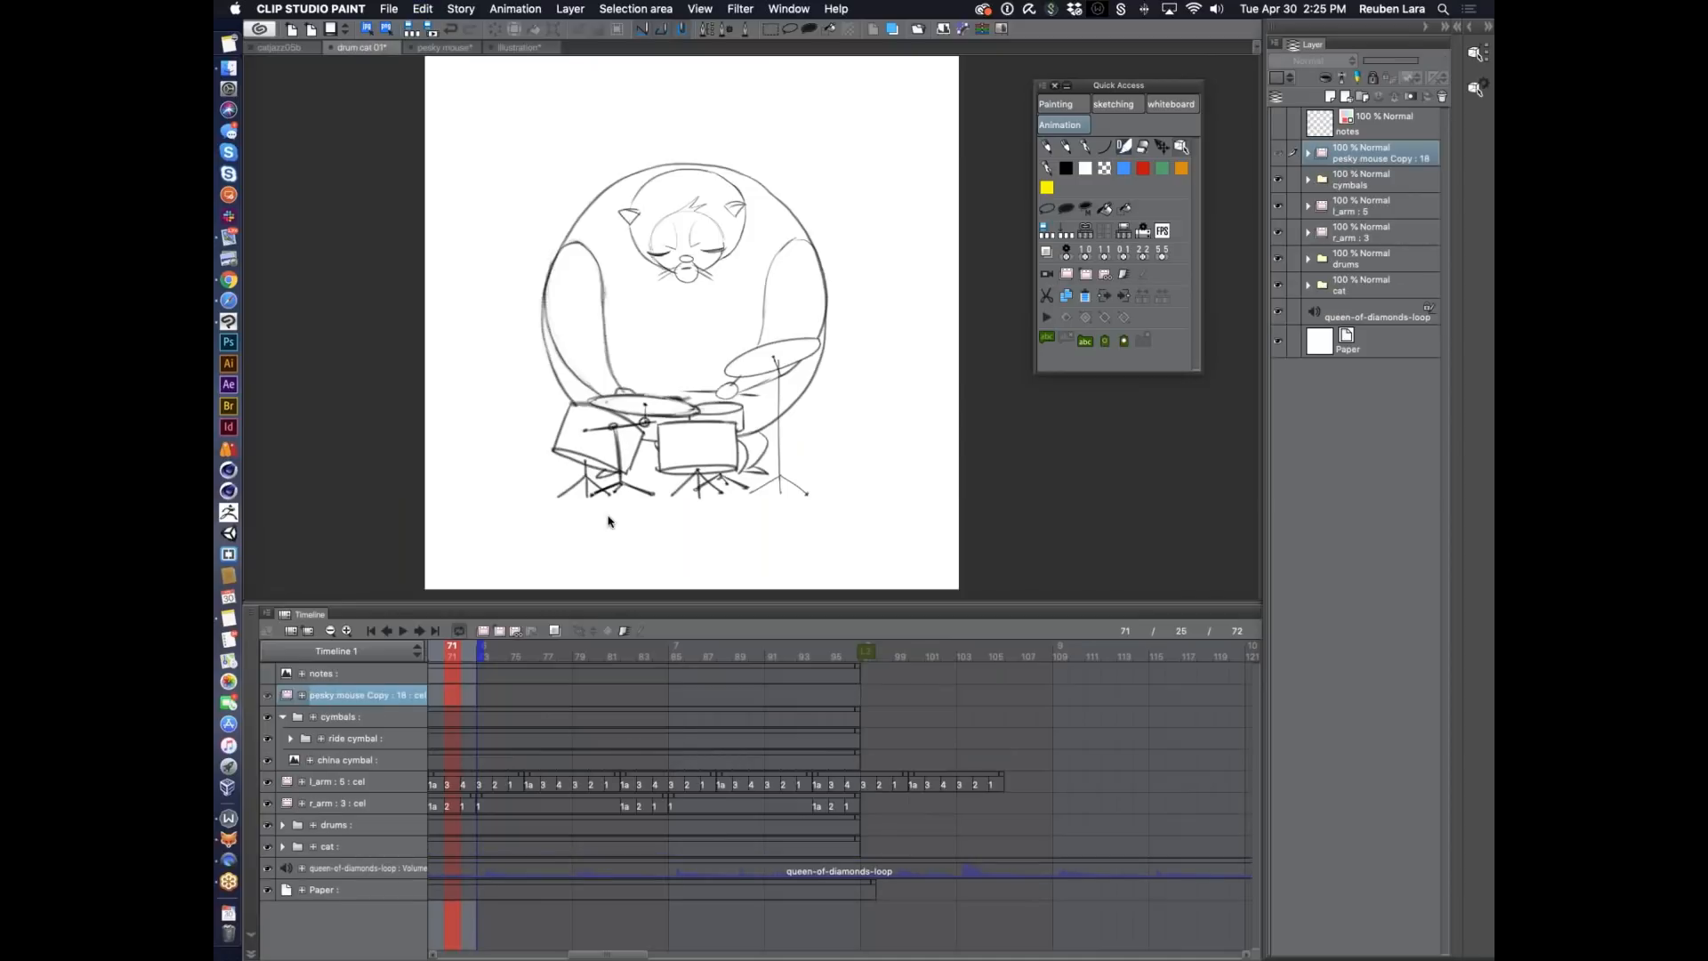
Move the pasted pesky mouse clip along the timeline so it starts at frame 37.
scroll(662, 740, left, 3)
scroll(662, 735, left, 5)
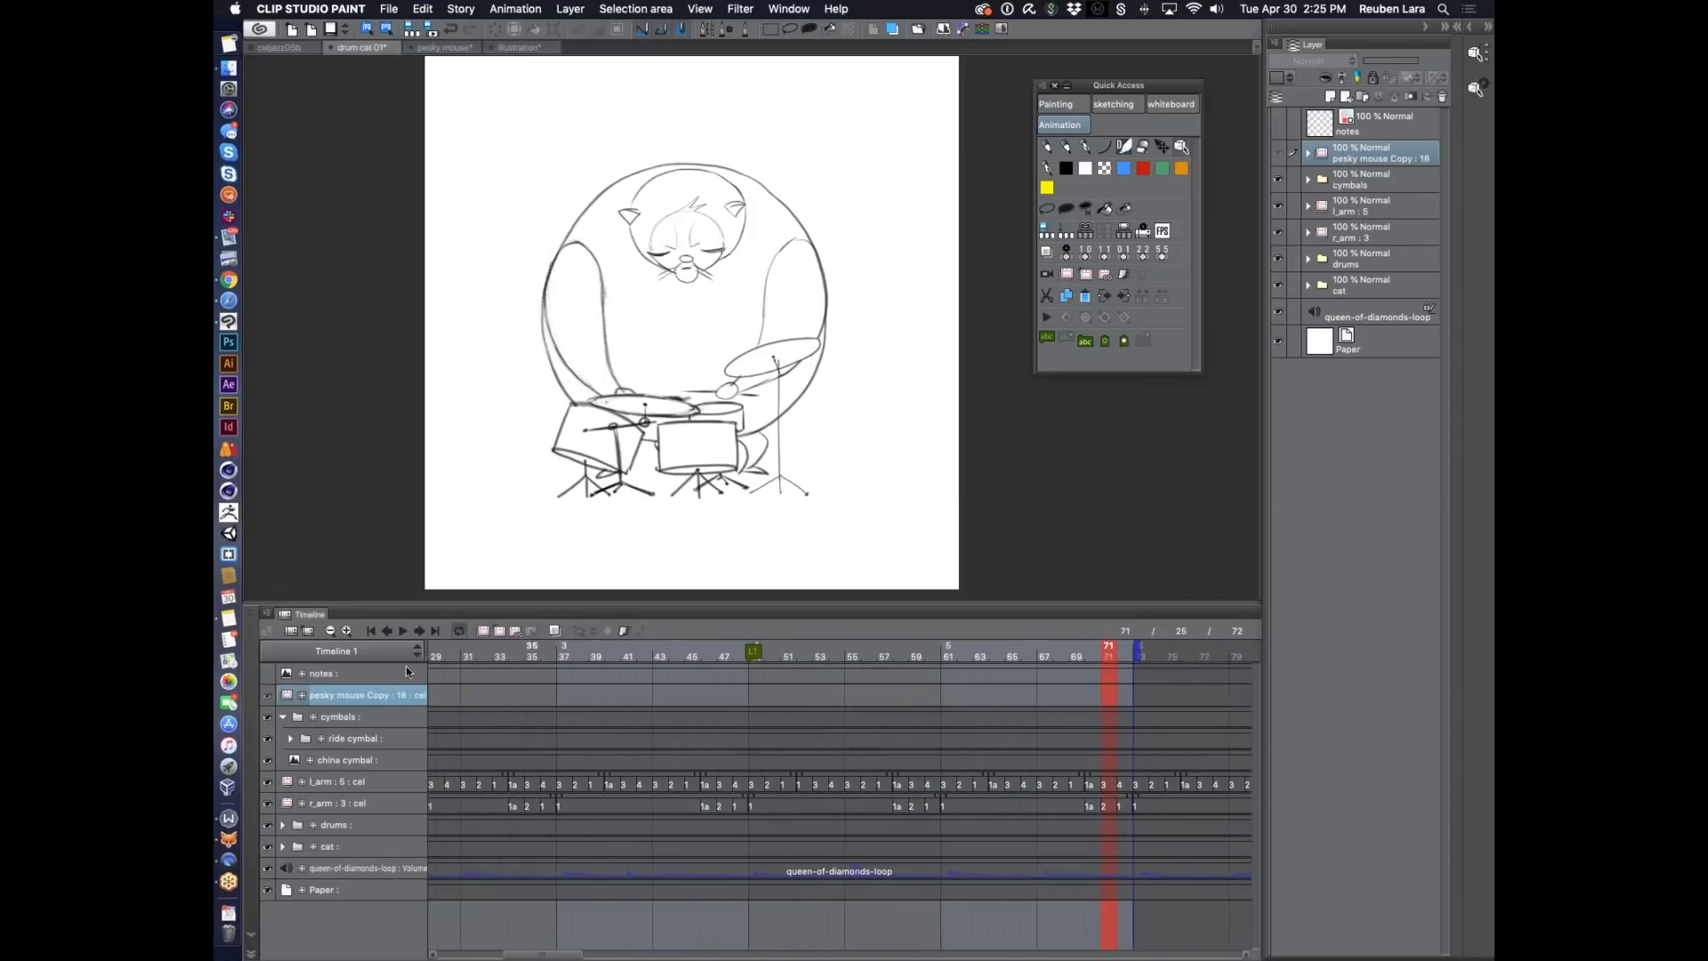
click(346, 630)
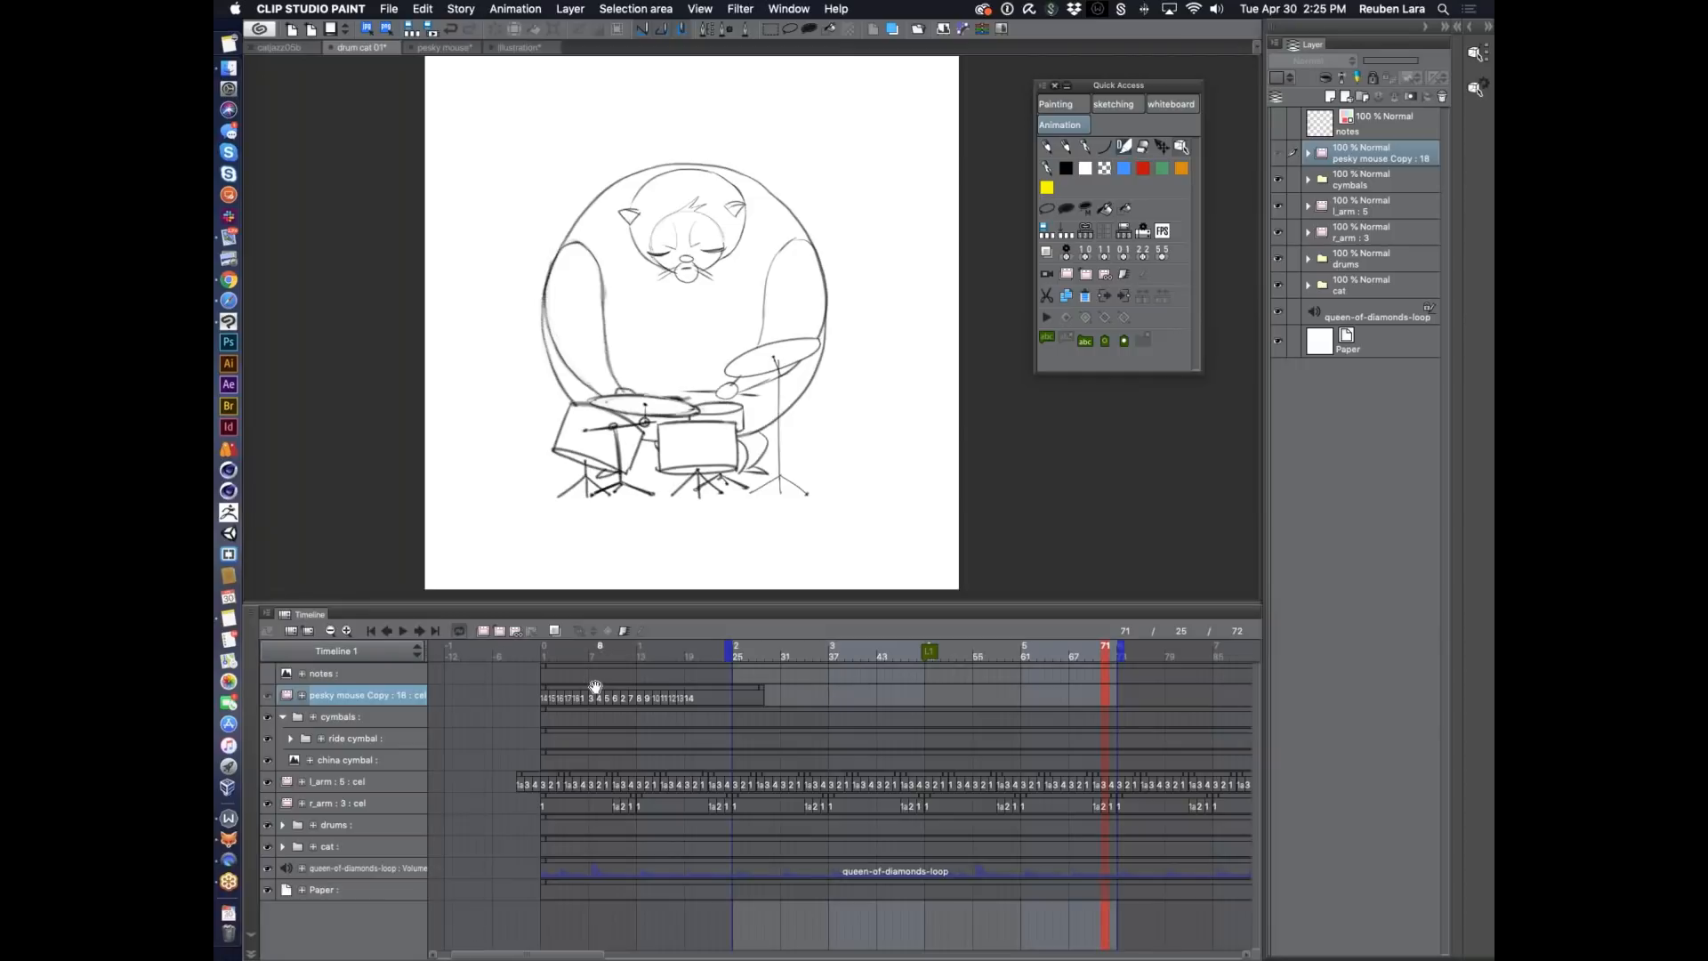
drag(594, 686, 909, 705)
scroll(777, 689, right, 3)
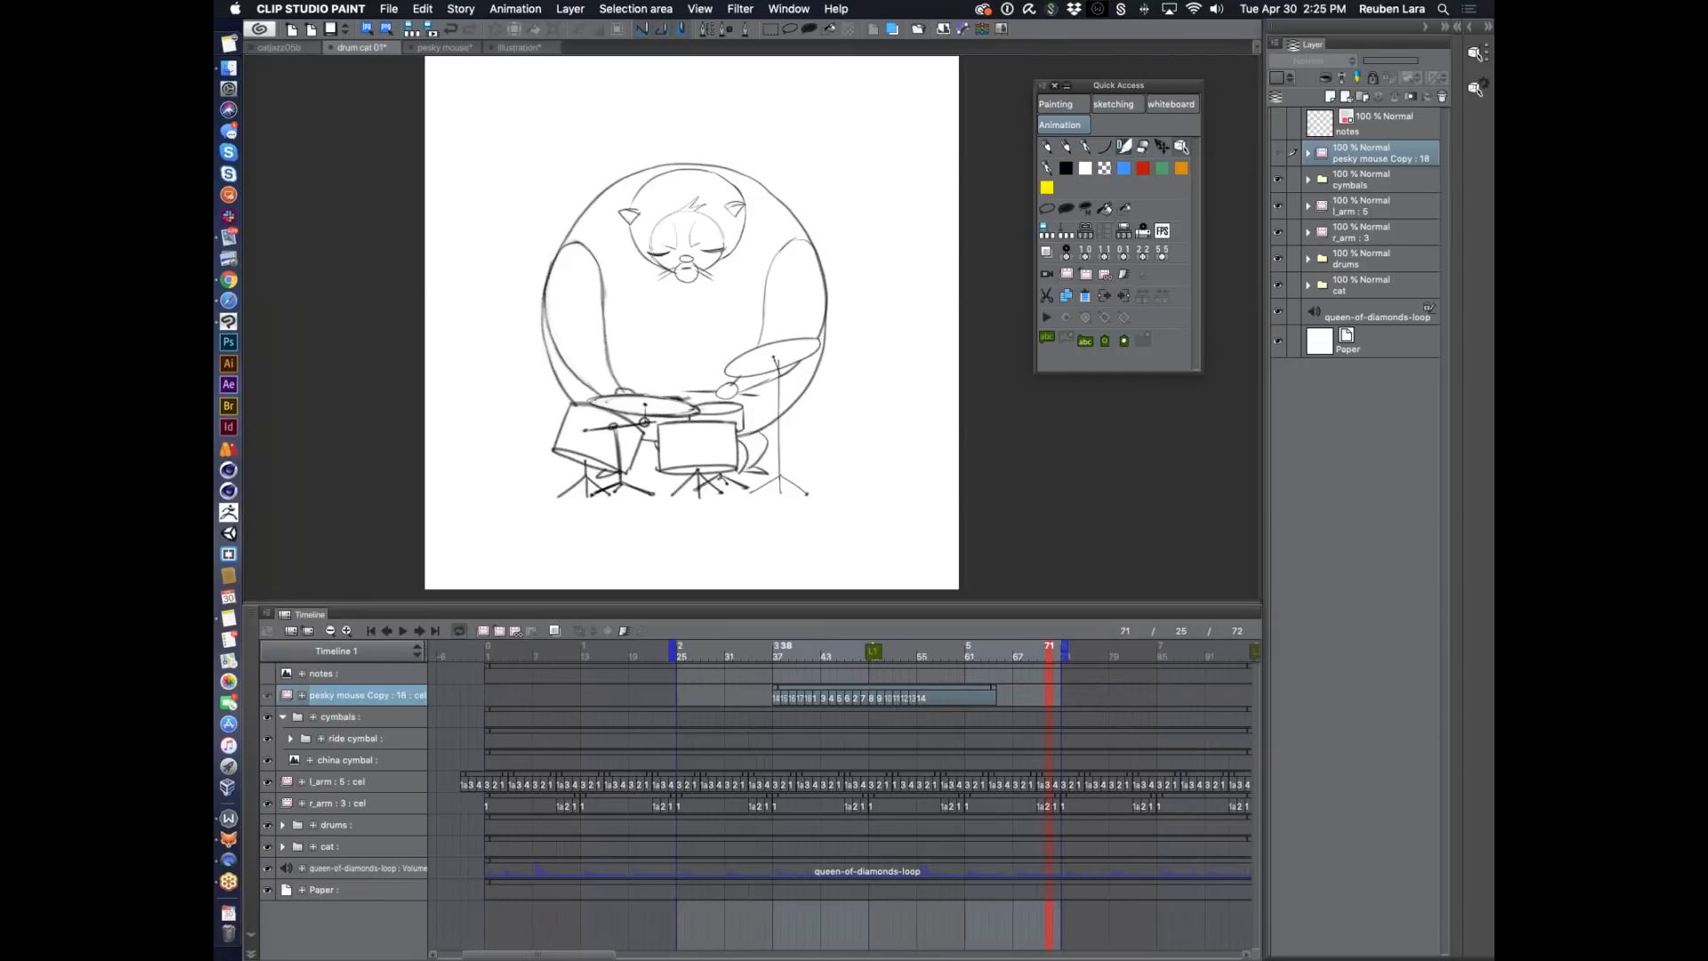
Extend the pesky mouse clip's start back to frame 25, trim its end to about frame 61, and play the animation.
drag(777, 690, 763, 691)
drag(706, 690, 678, 693)
drag(994, 691, 971, 691)
click(686, 649)
click(402, 631)
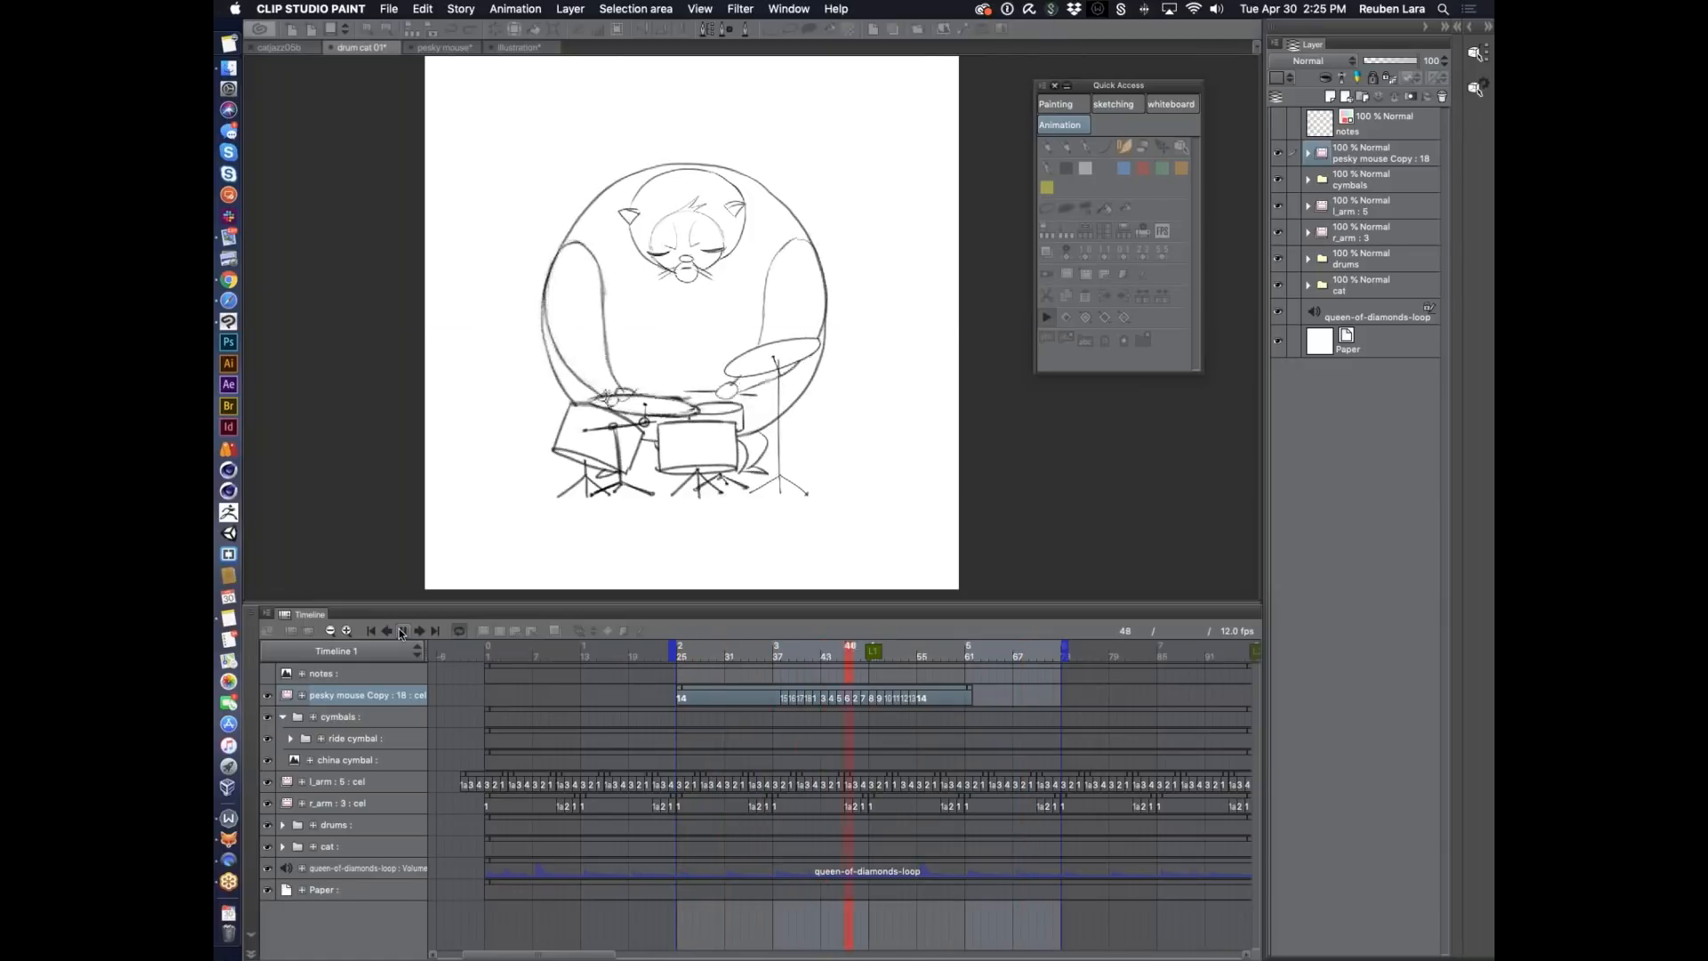
Move the pesky mouse clip later on the timeline so it starts at frame 36, and play the animation.
click(403, 631)
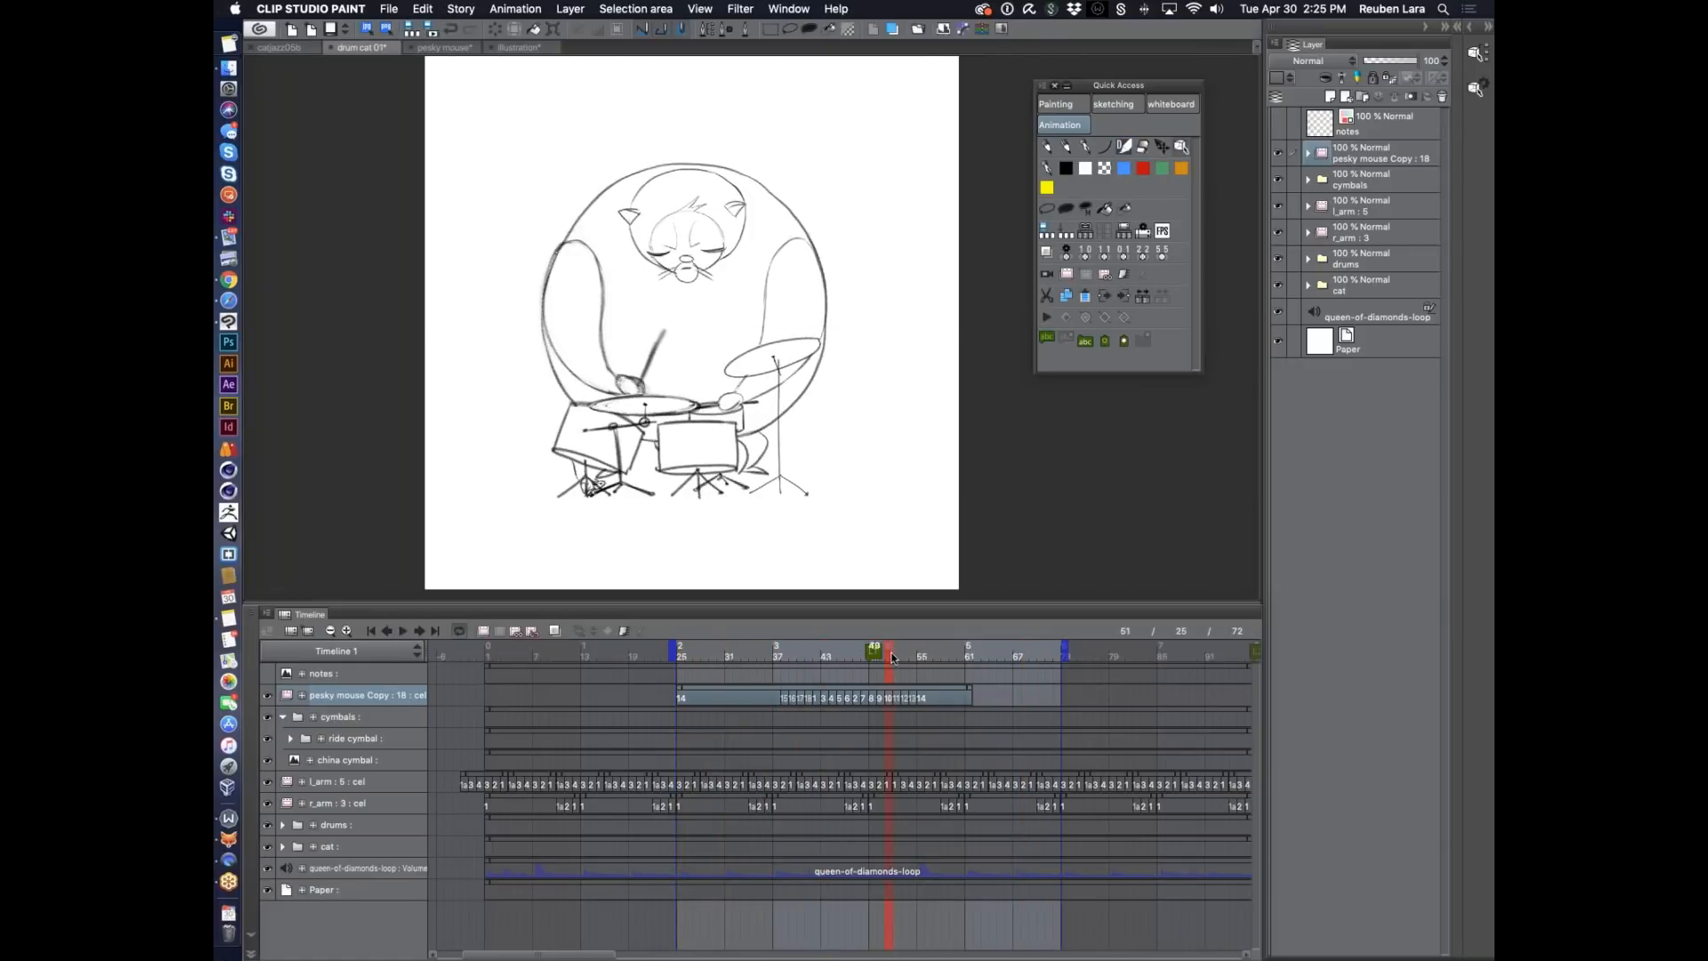
drag(901, 654, 902, 654)
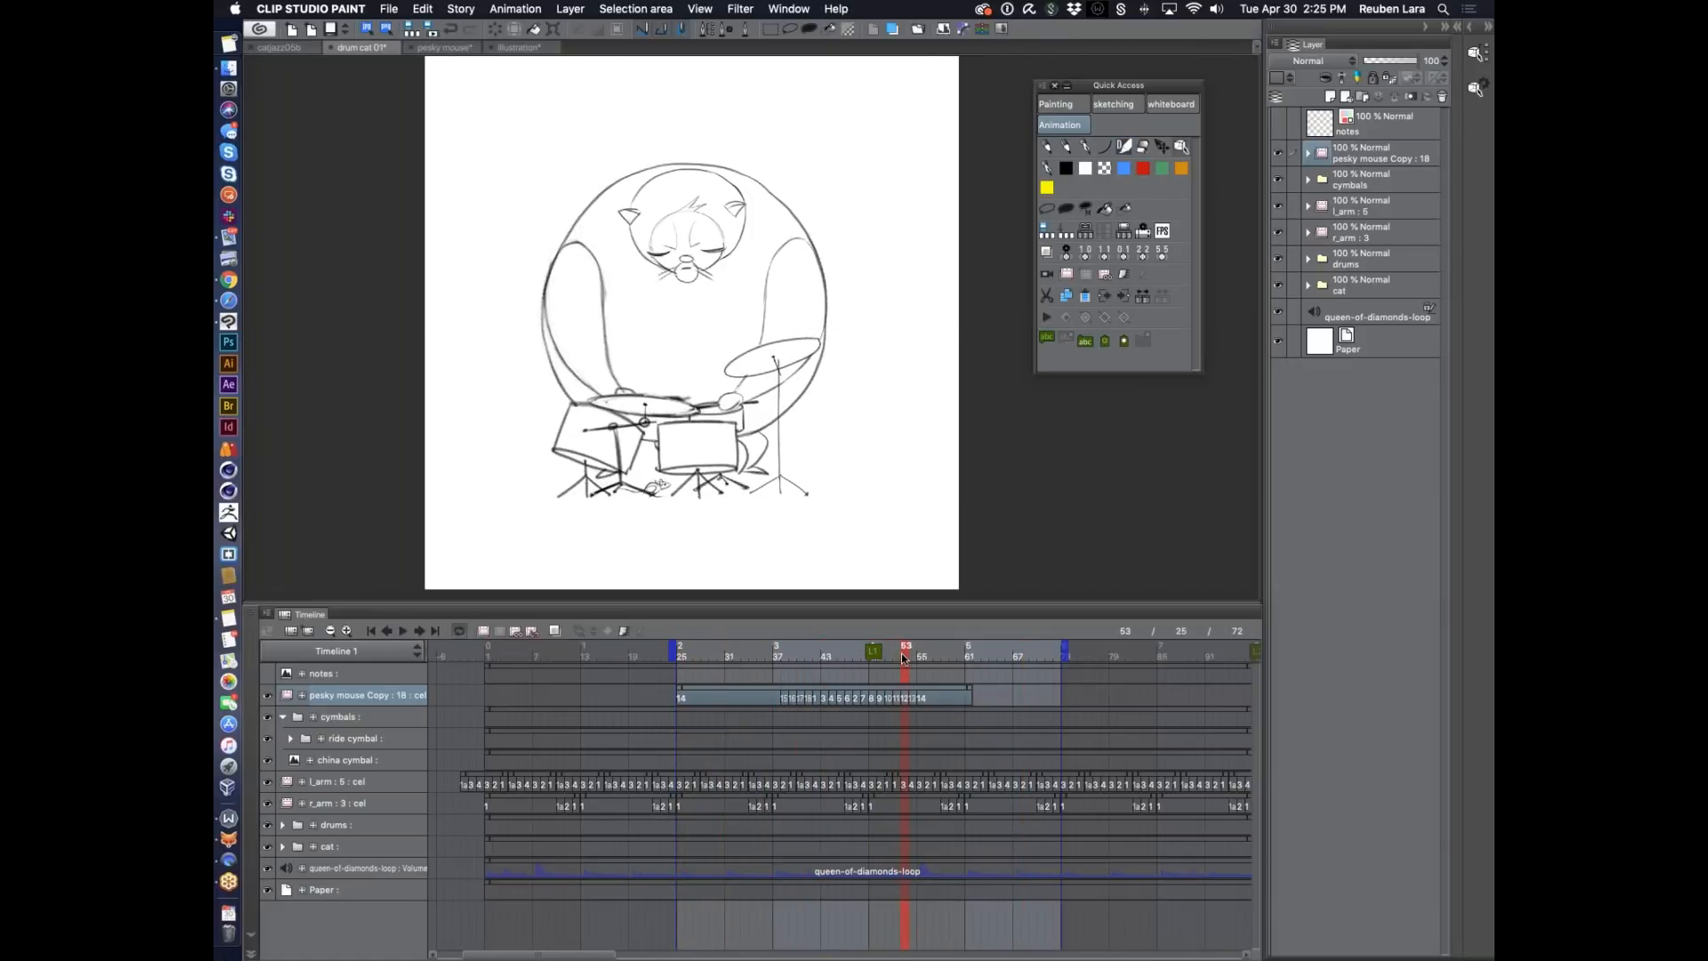
key(XF86AudioRaiseVolume)
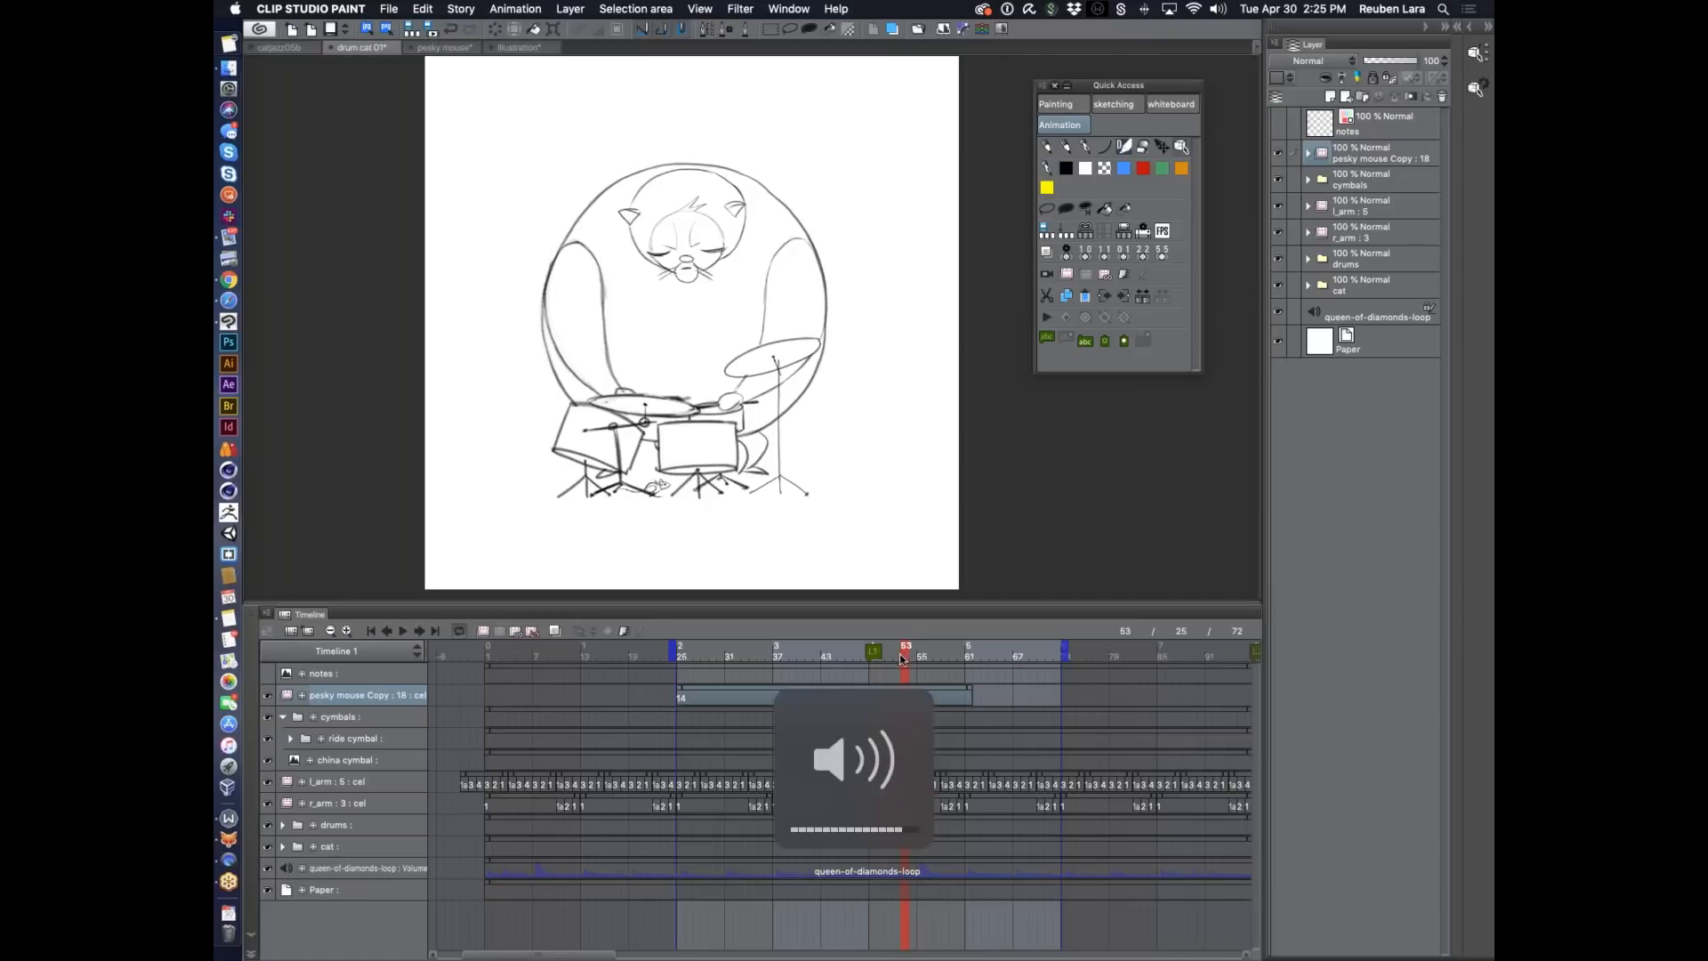
click(346, 630)
click(346, 631)
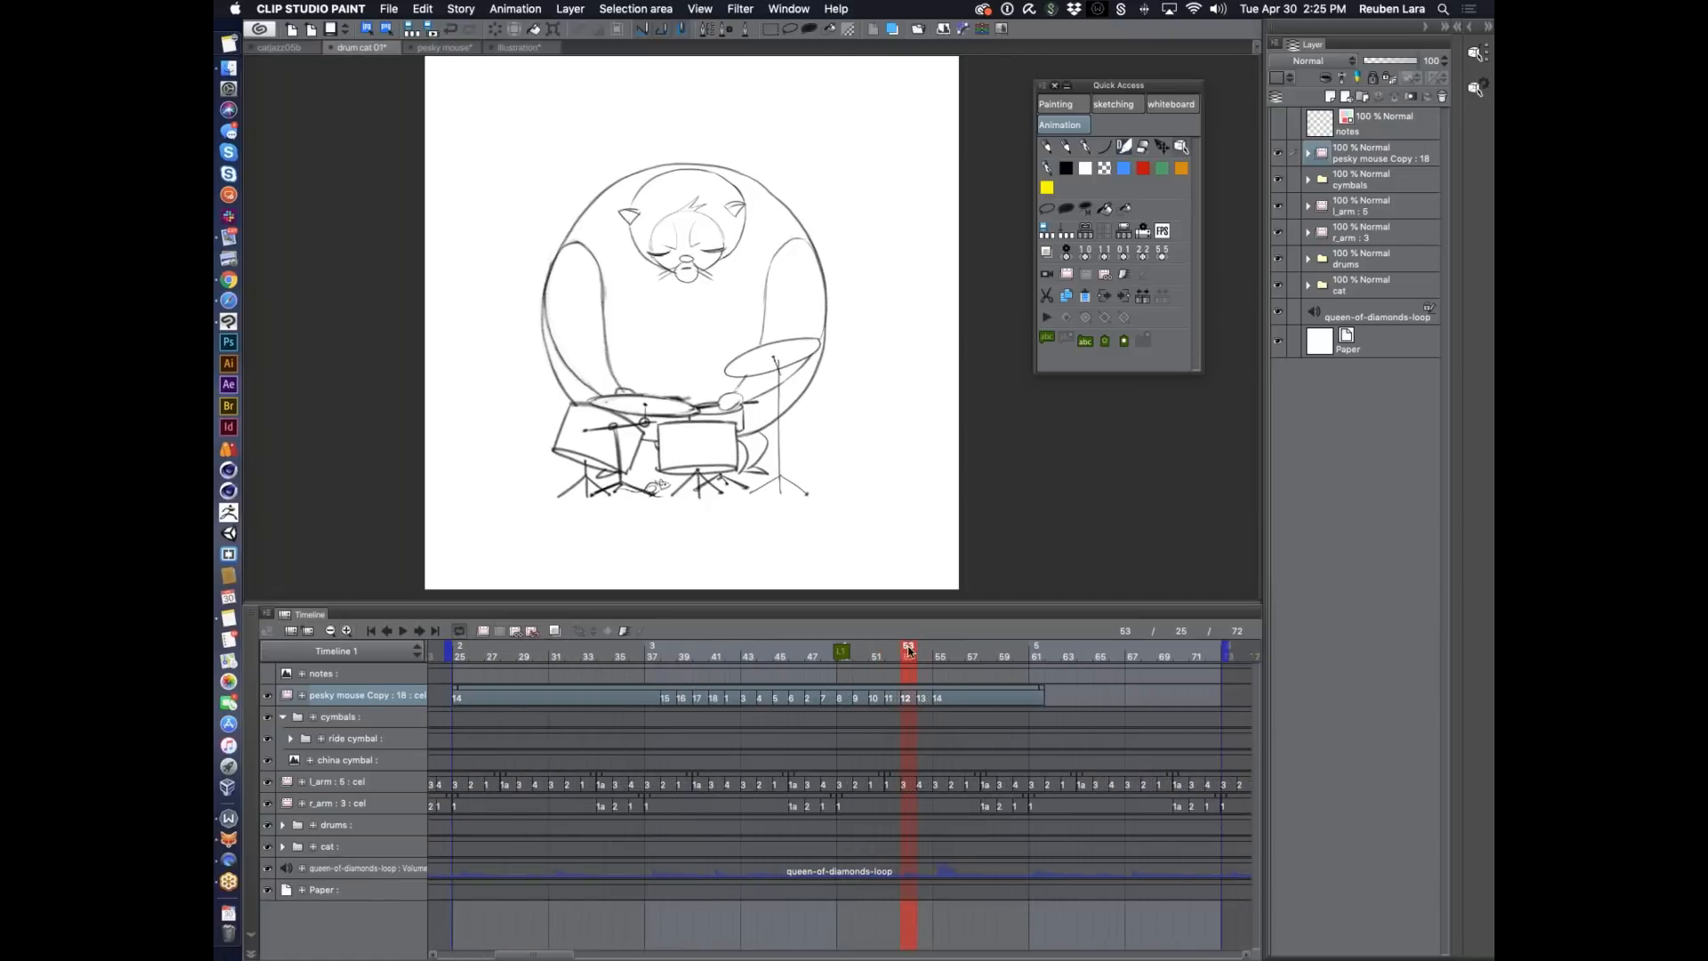
key(comma)
mouse_move(836, 687)
mouse_down()
mouse_move(938, 691)
mouse_move(911, 692)
mouse_up()
click(781, 656)
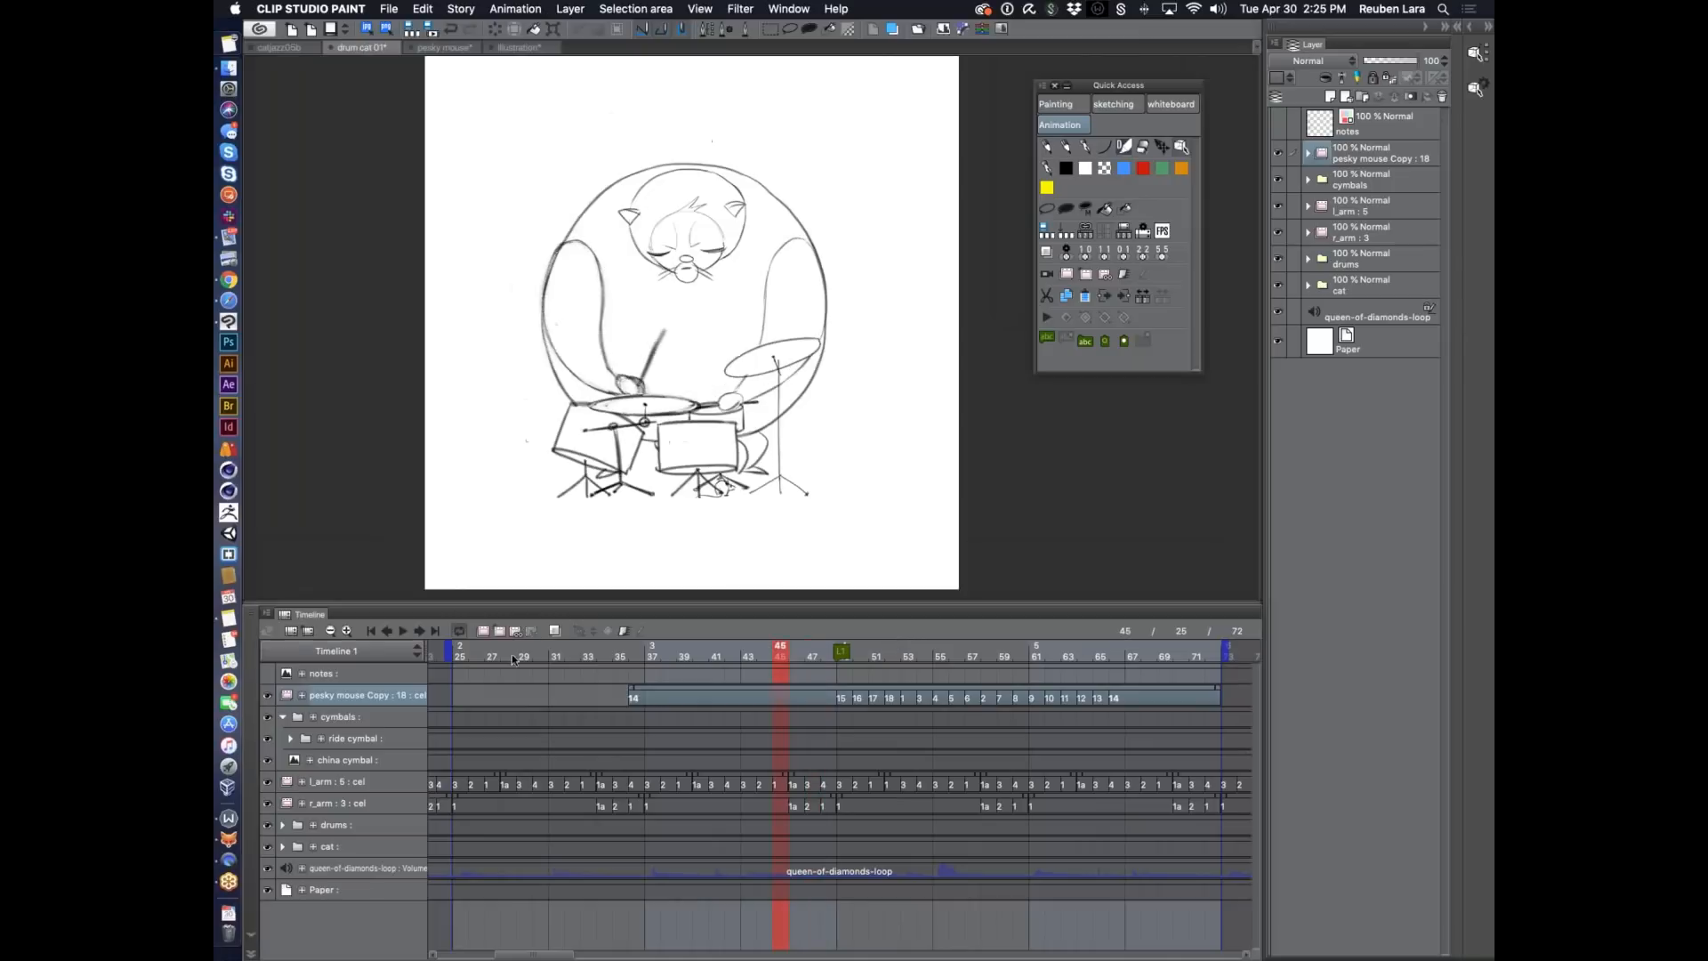
click(402, 631)
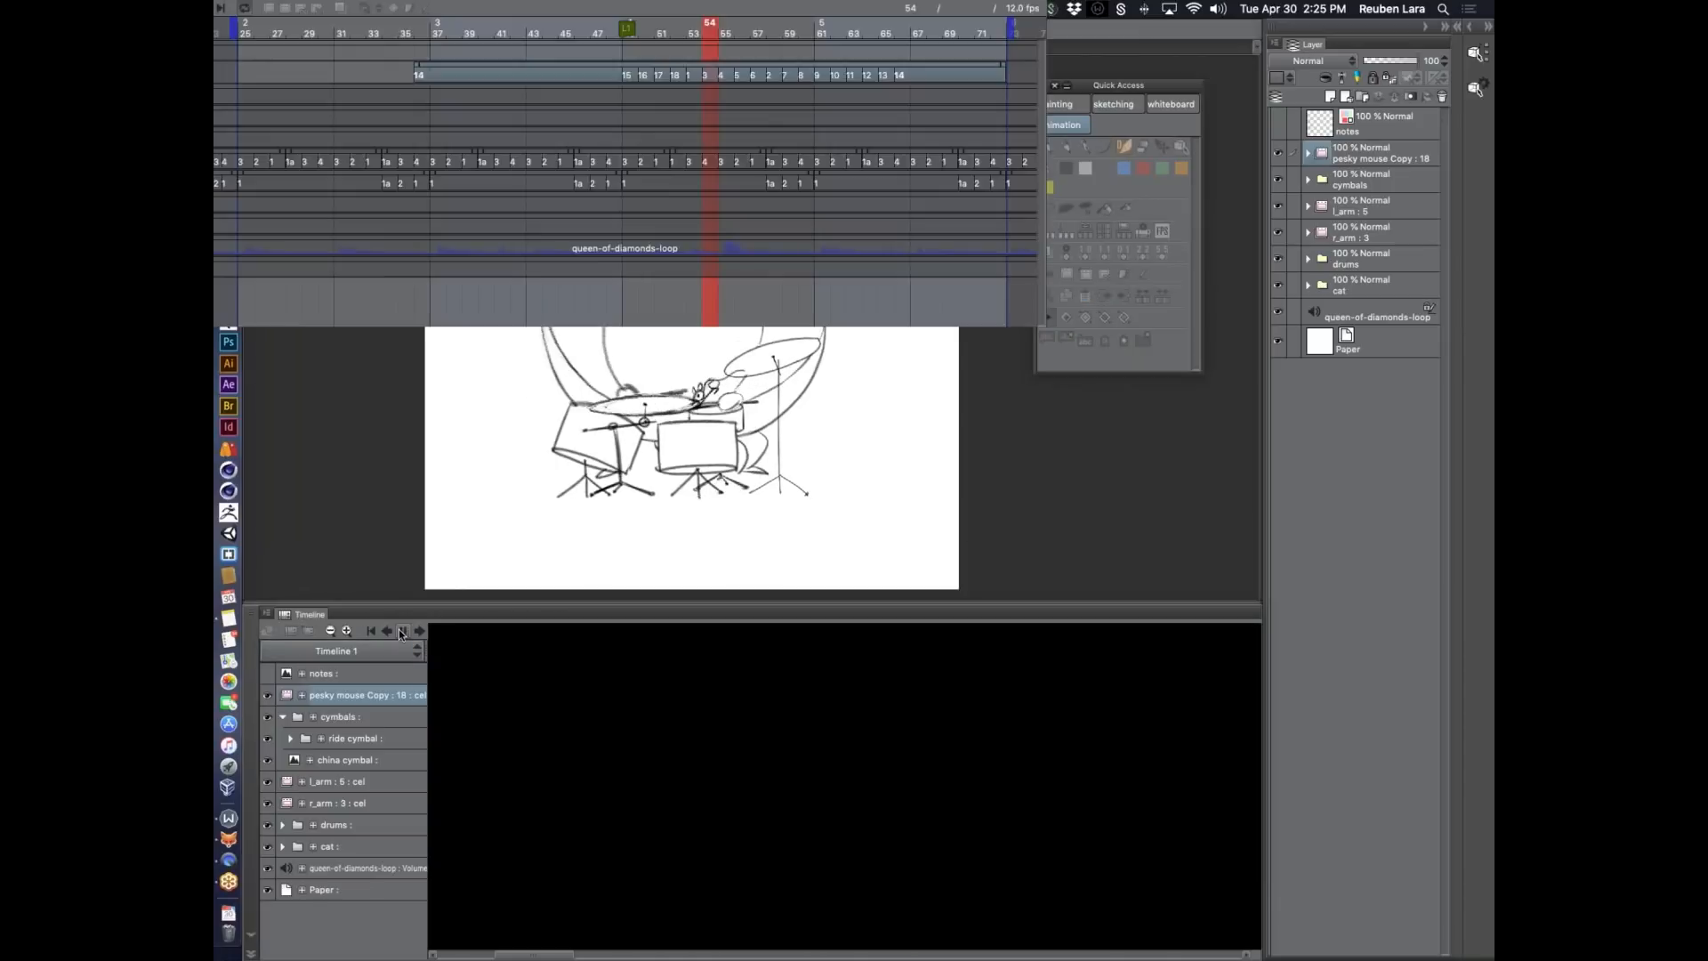
Shift the pesky mouse clip one frame earlier so it starts at frame 35, and play the result.
drag(889, 692, 872, 691)
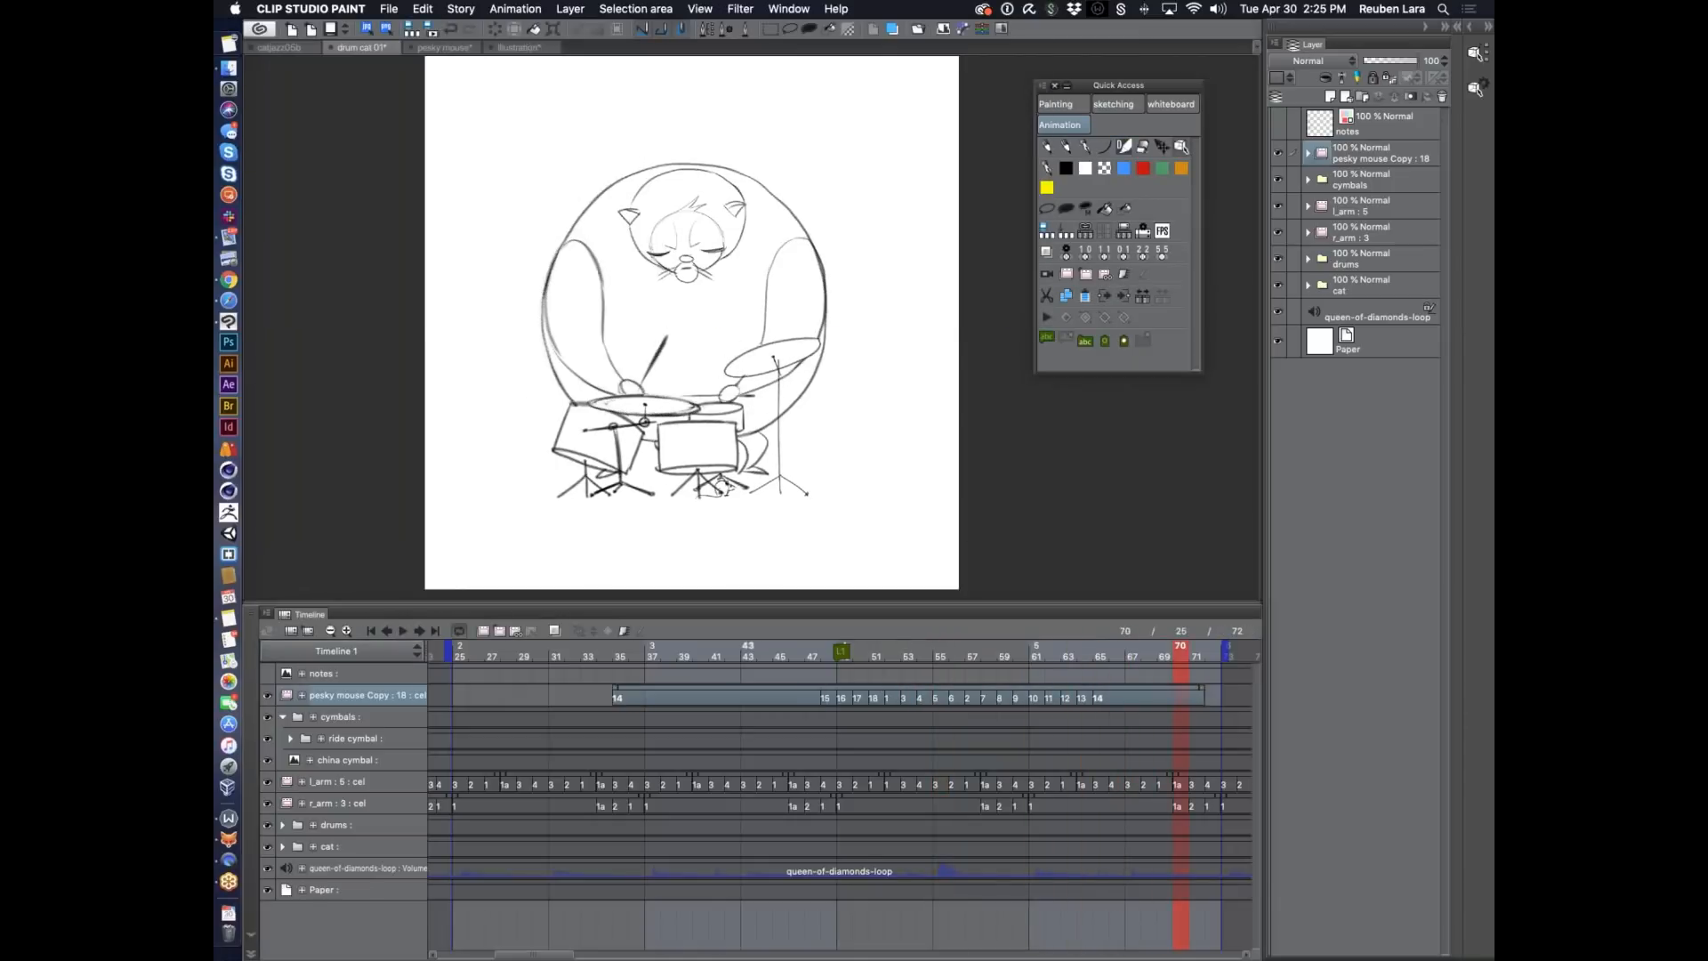
click(403, 631)
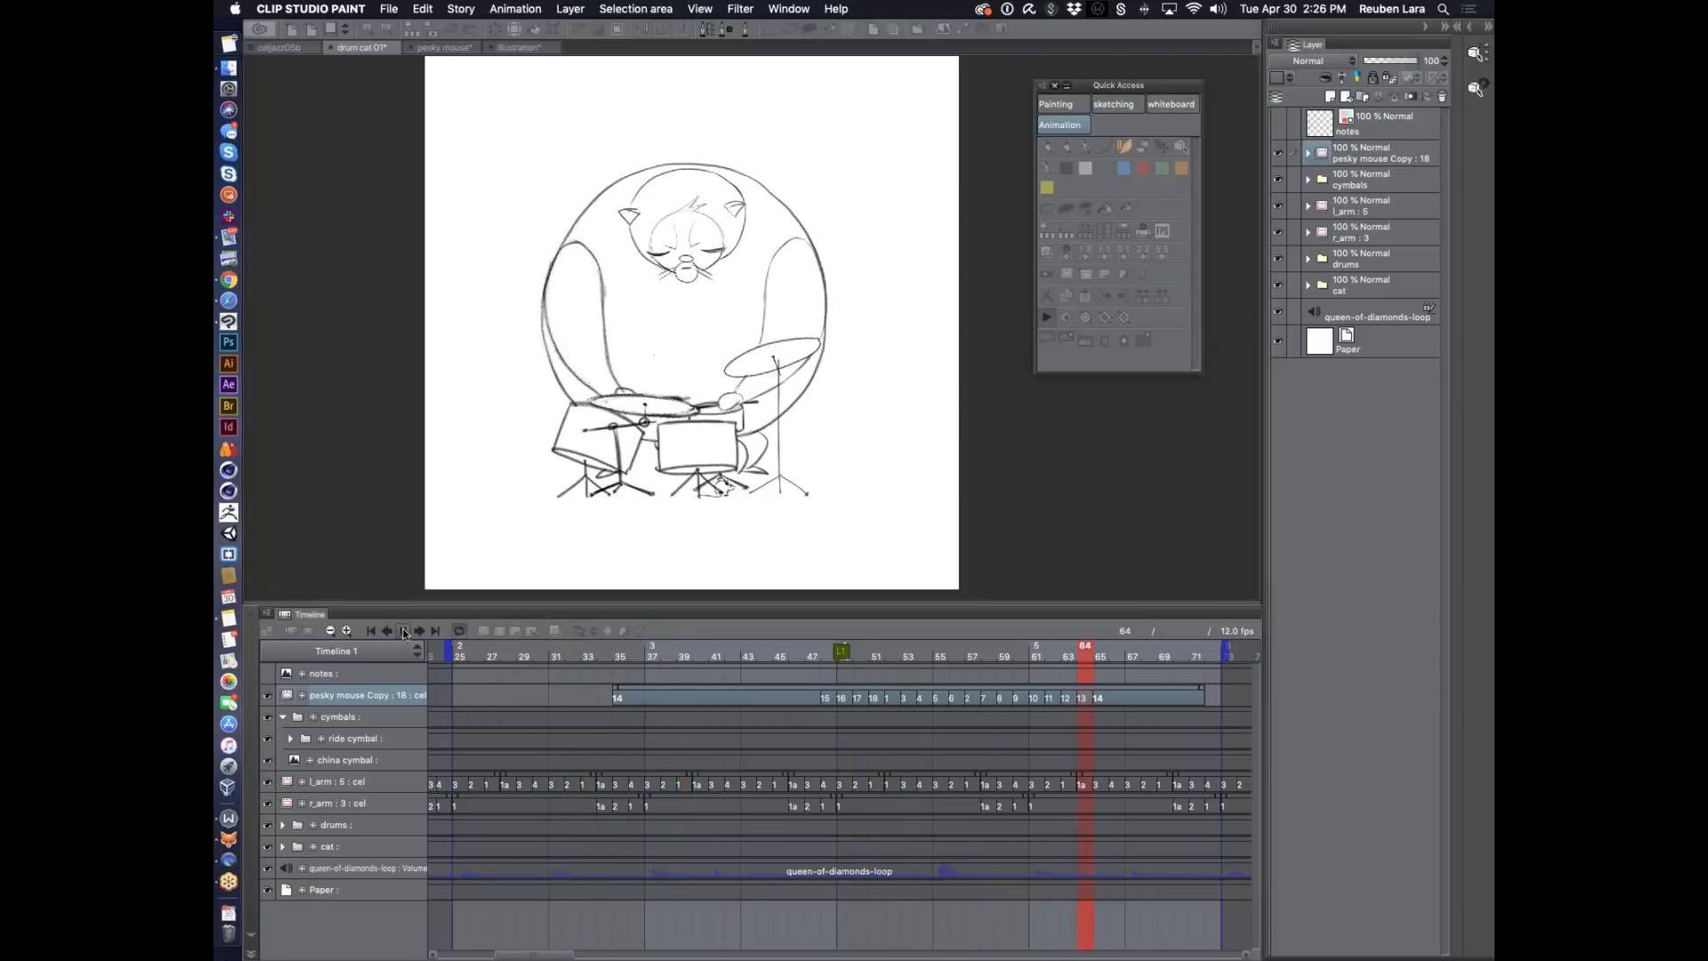
click(403, 631)
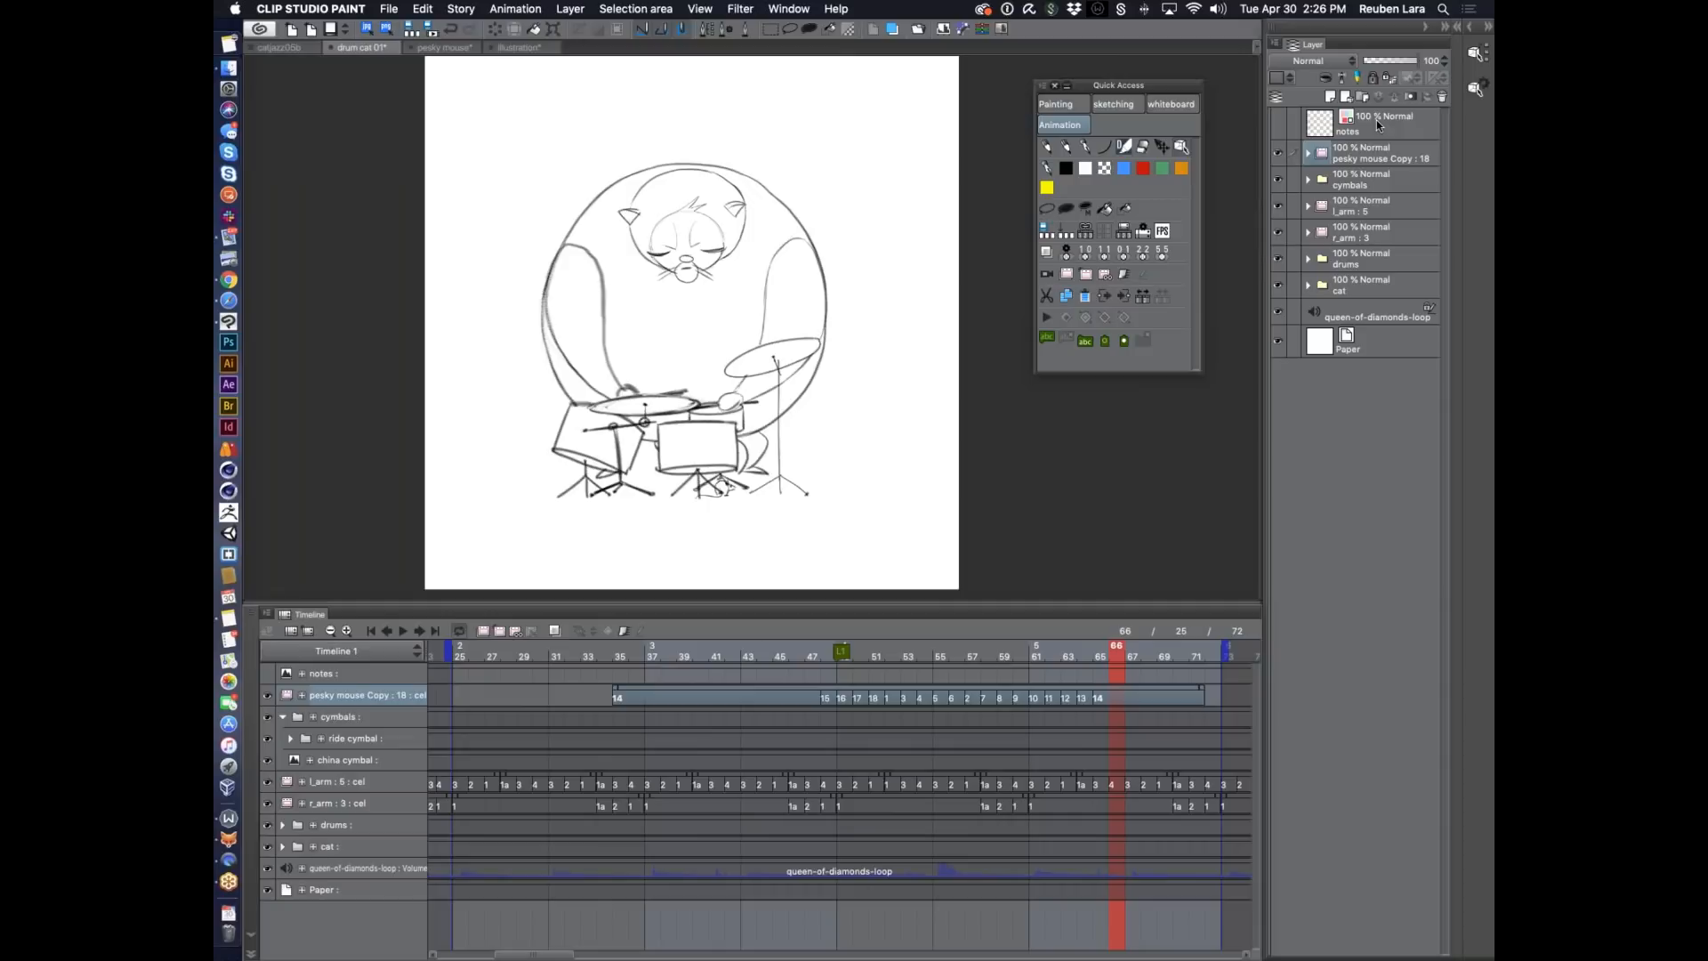
Widen the Layer palette, select the cat folder, and move the Quick Access palette clear of the layers.
drag(1267, 440, 1228, 461)
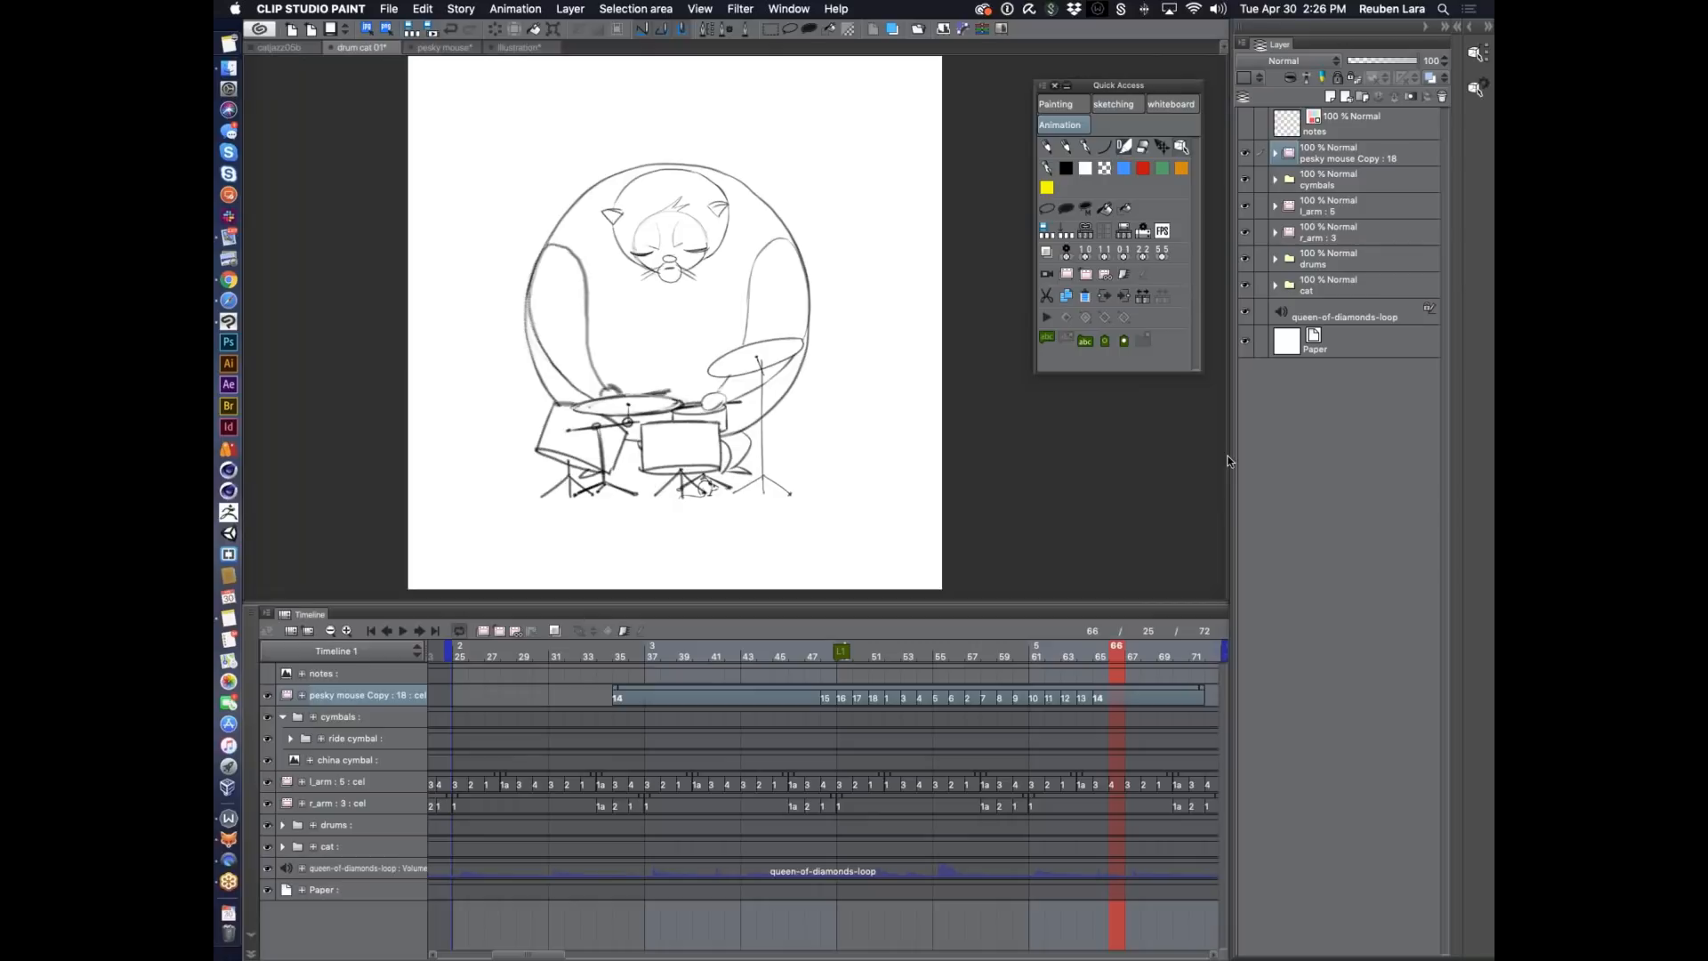
click(1349, 286)
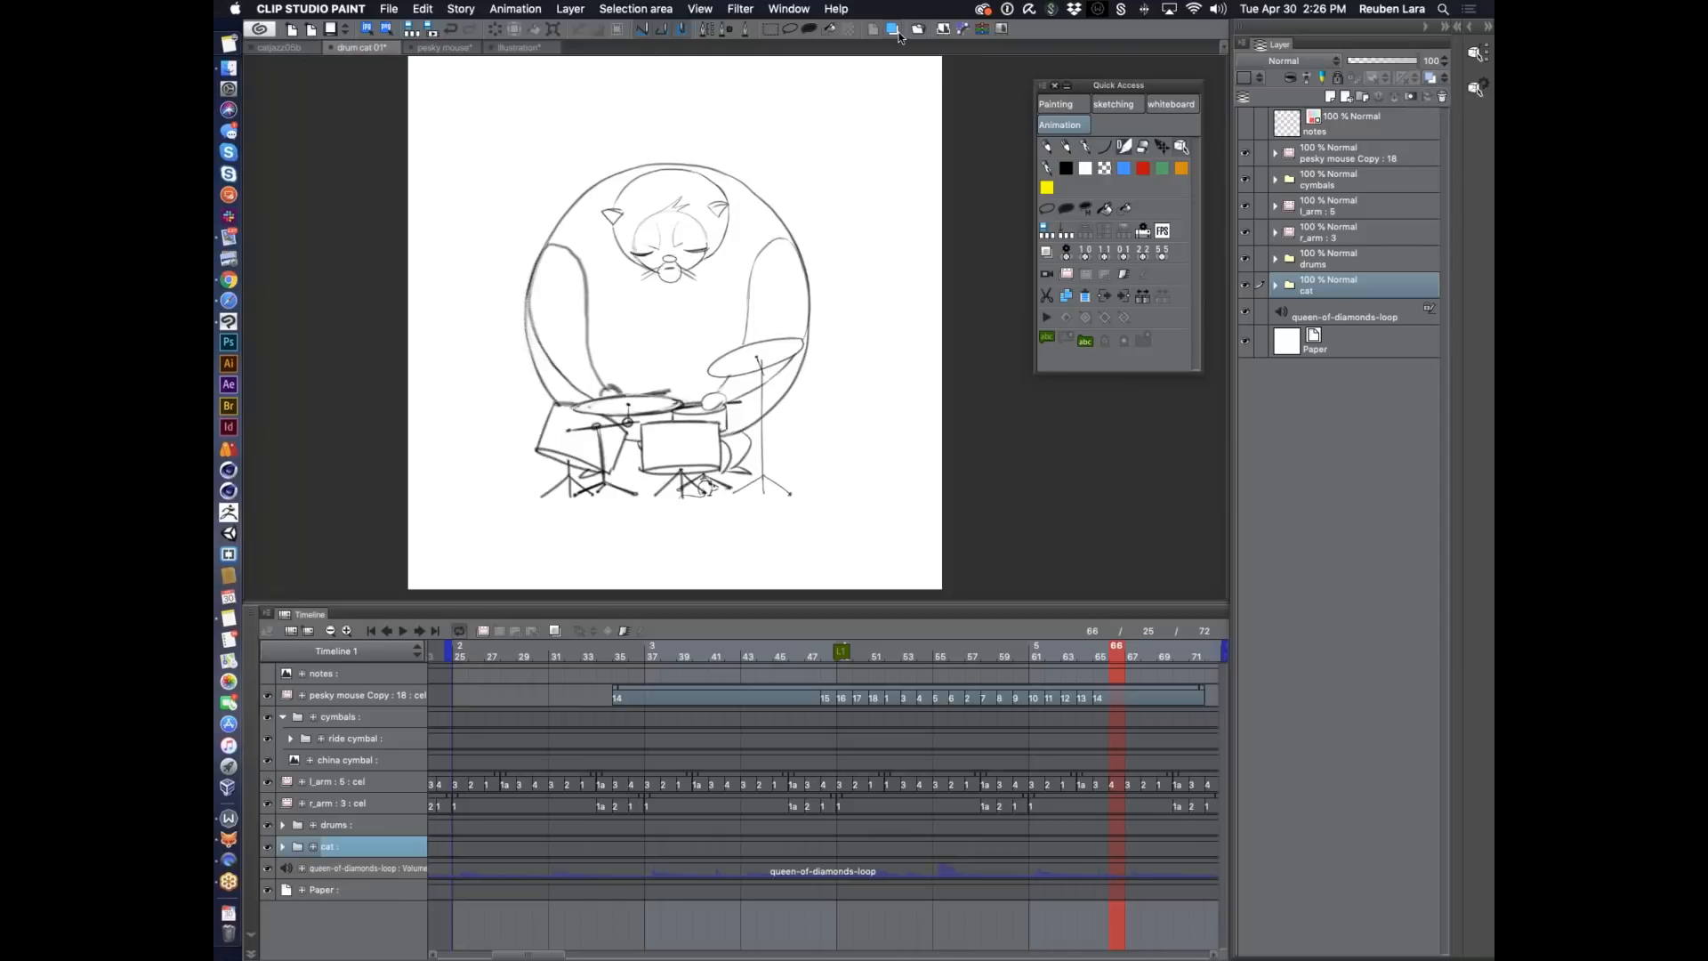
mouse_move(1233, 436)
mouse_down()
mouse_move(1307, 436)
mouse_move(1223, 436)
mouse_up()
drag(1112, 87, 1088, 85)
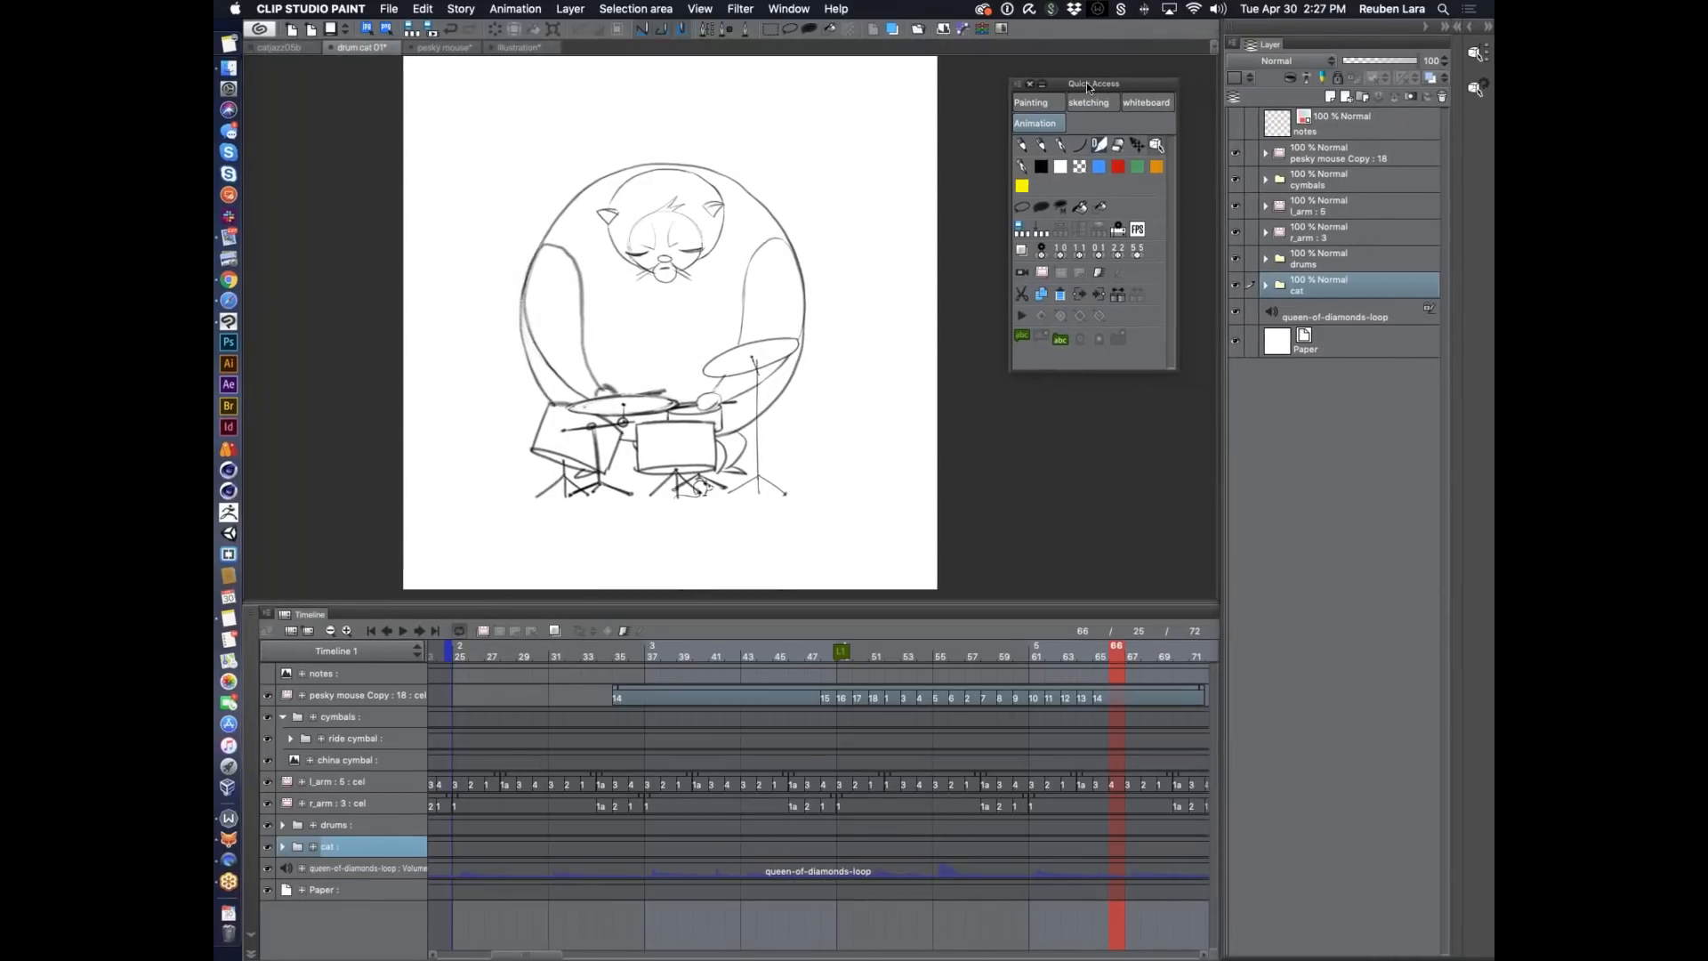
Apply the light blue layer color to the cat, drums, r_arm and l_arm folders.
click(1433, 77)
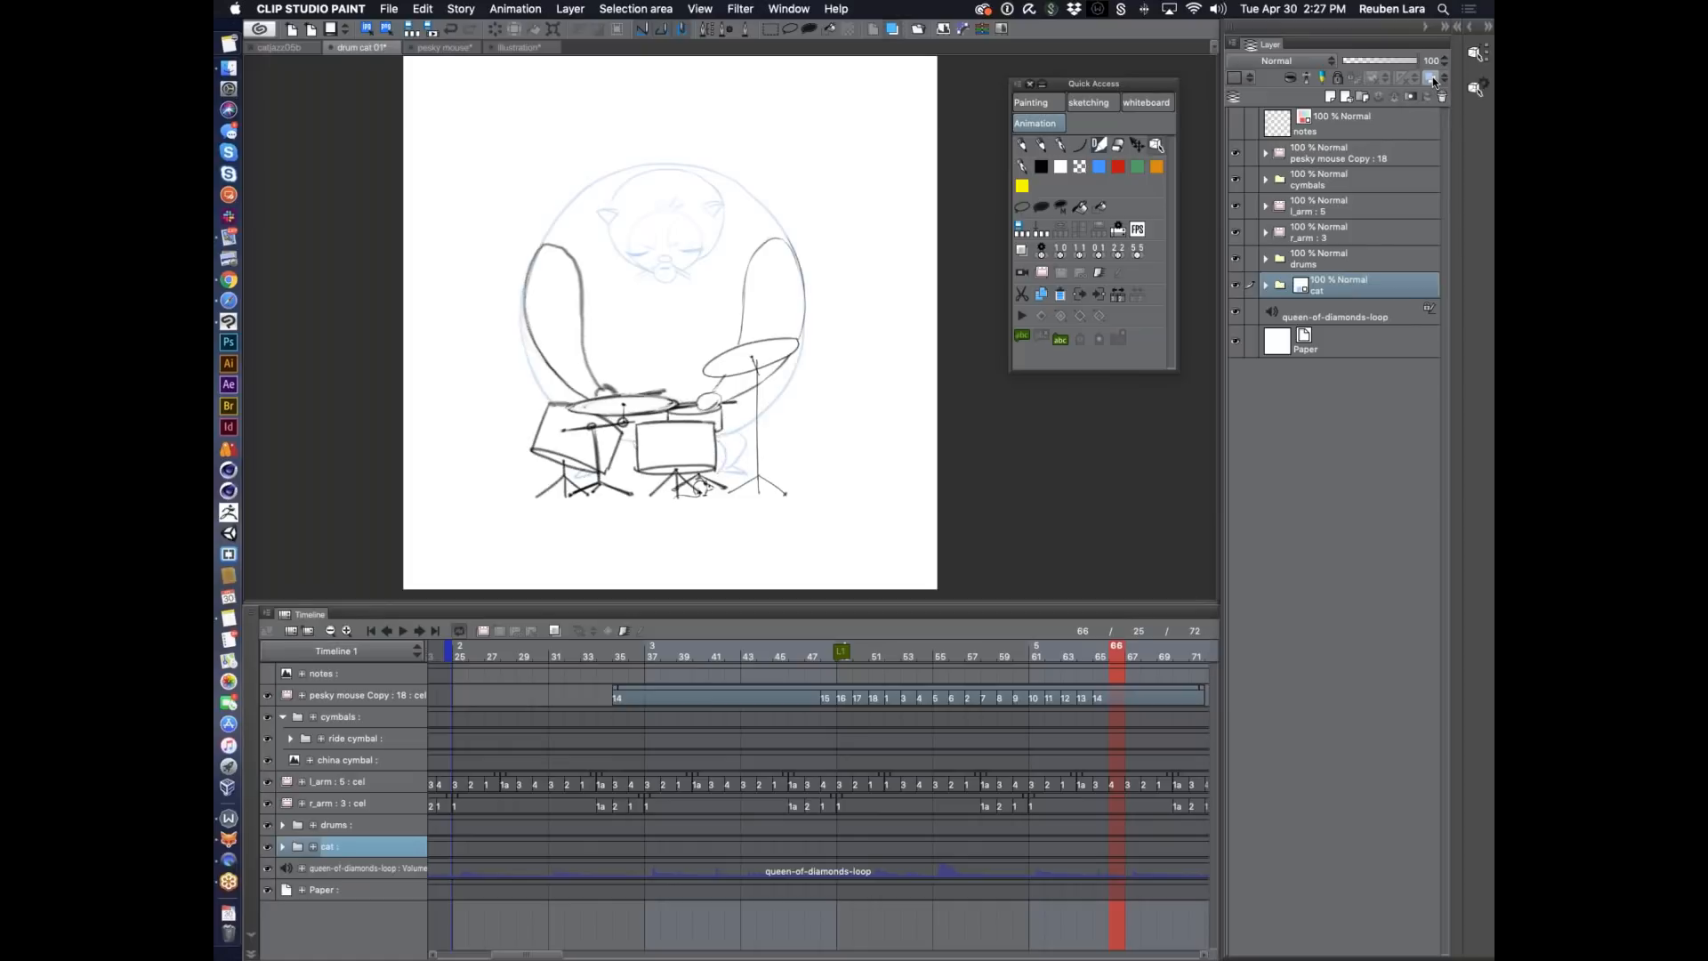
scroll(725, 343, up, 2)
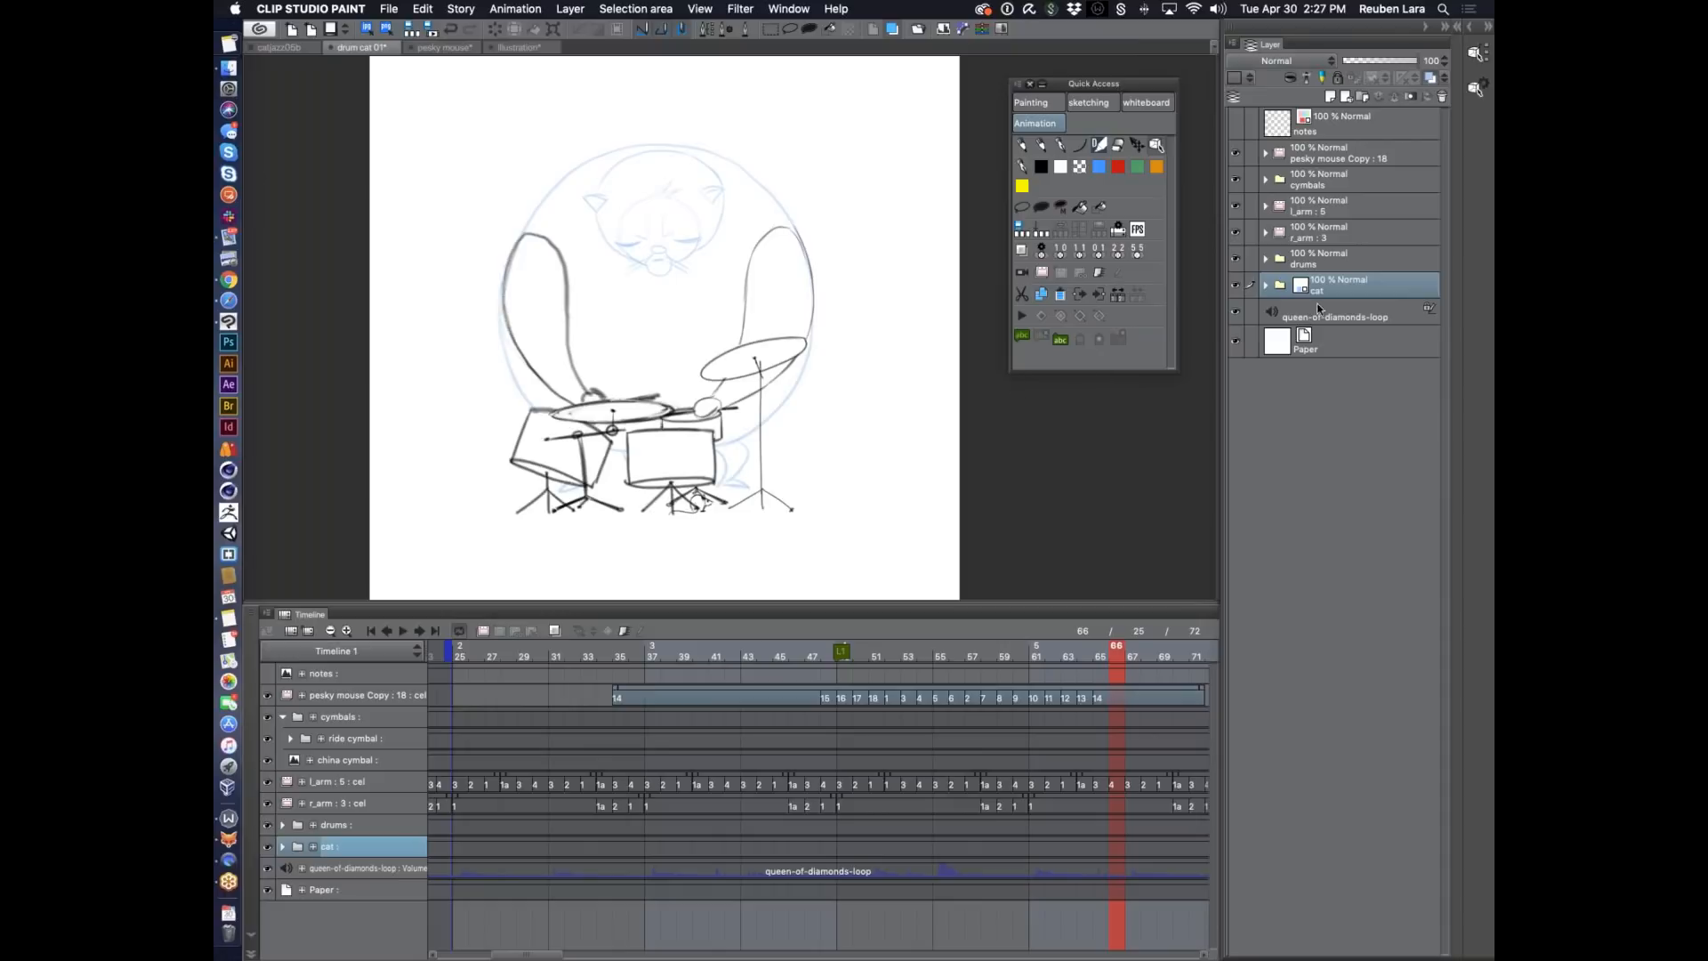
click(1325, 257)
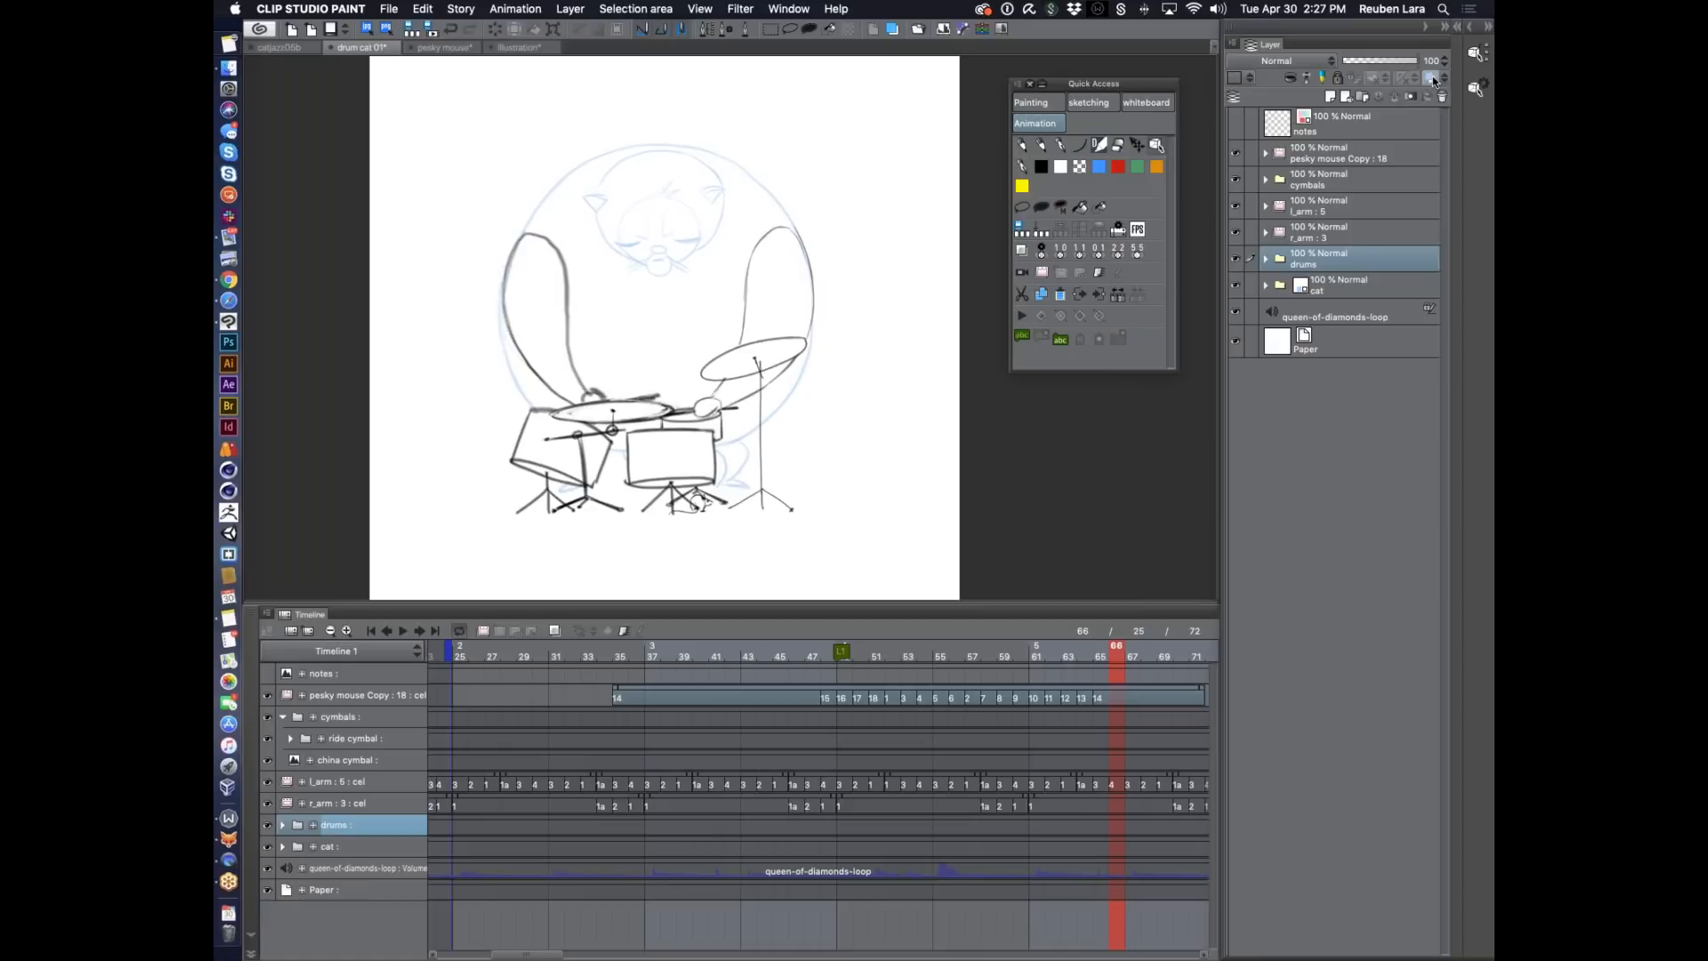
click(1432, 77)
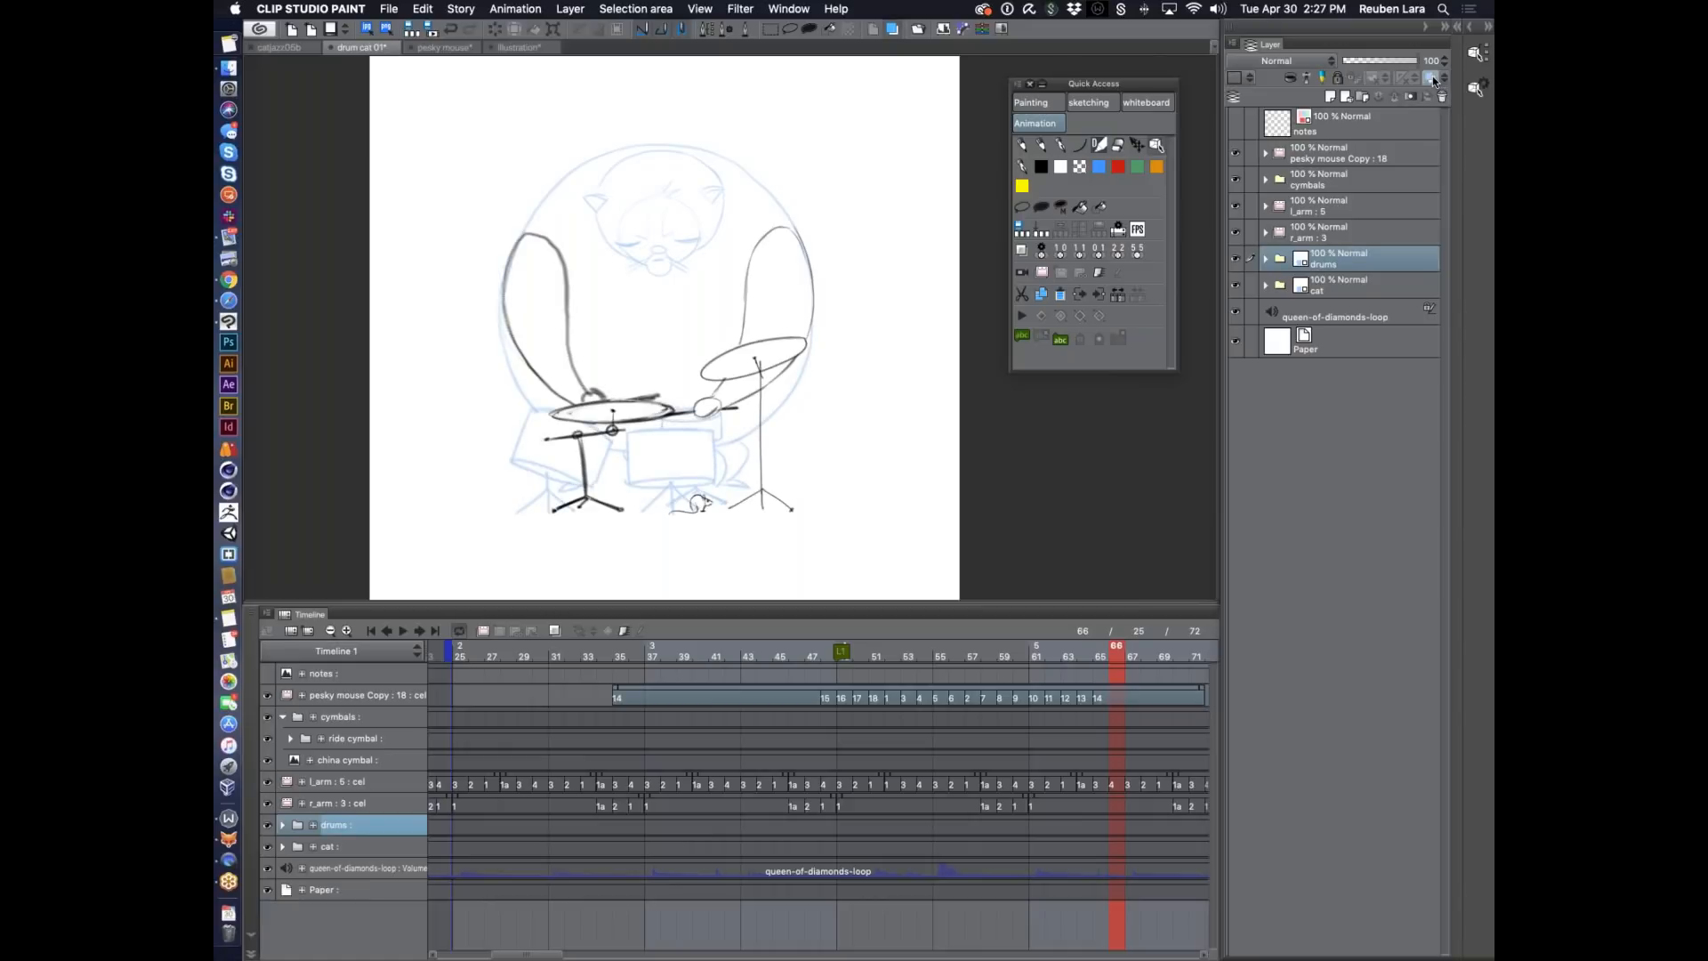
click(1308, 233)
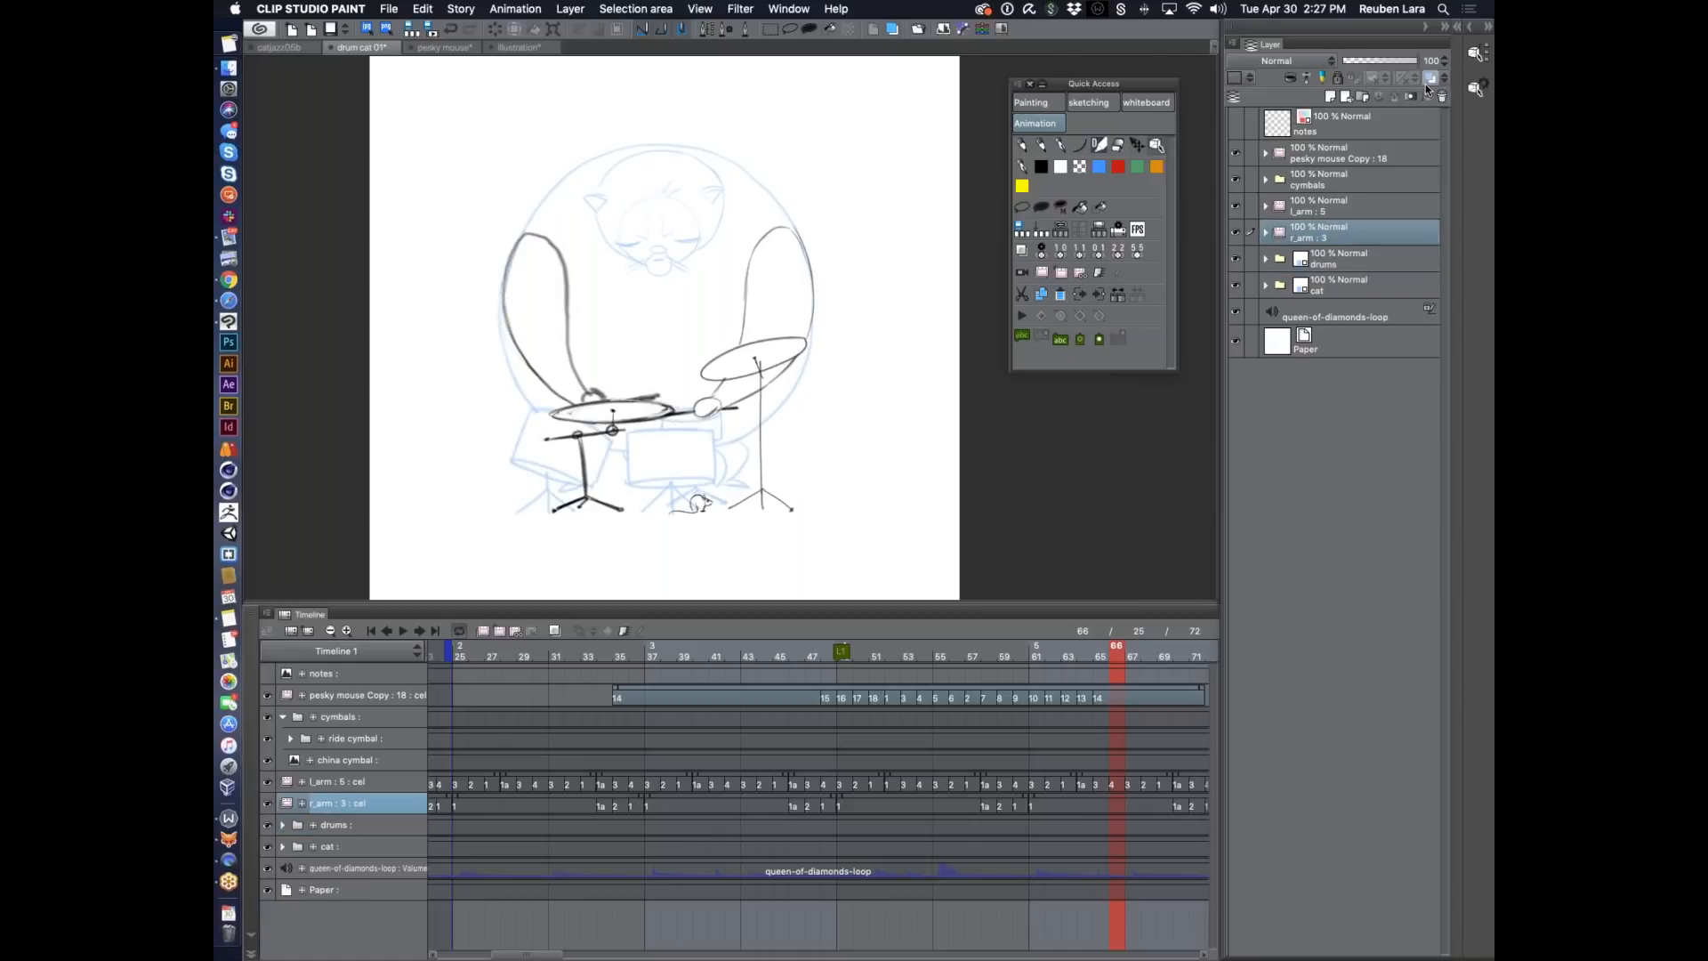
click(1430, 79)
click(1352, 206)
click(1430, 79)
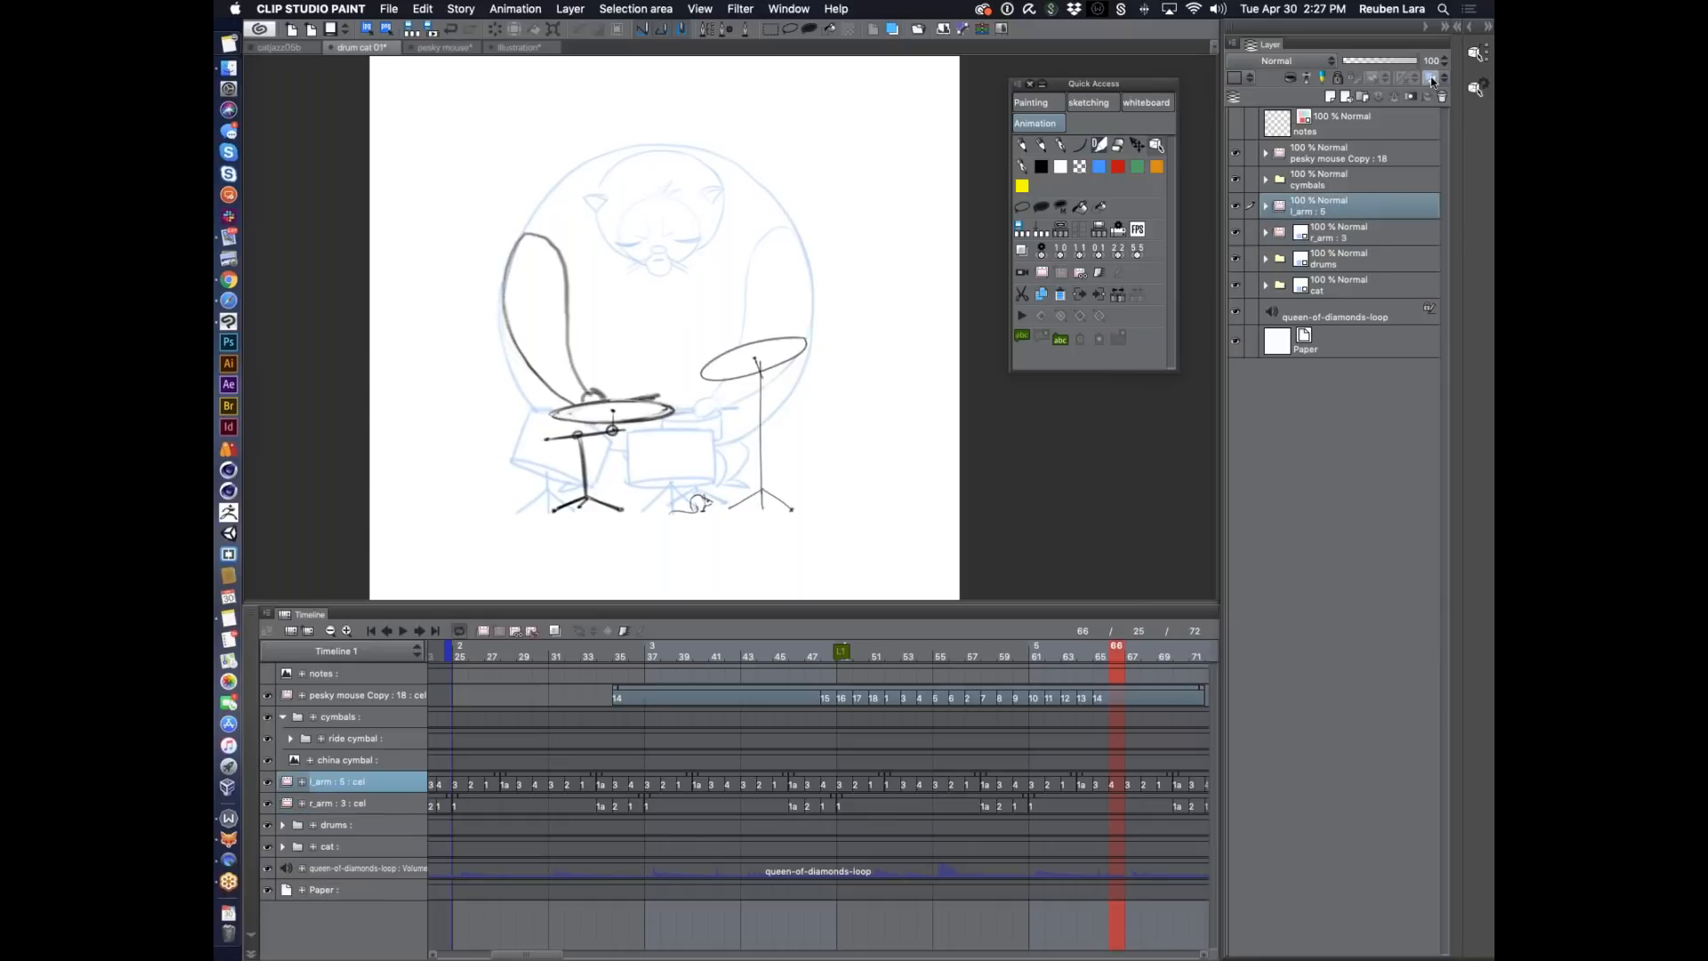
Turn on layer color for the pesky mouse folder and change that color to a pinkish red.
click(1315, 182)
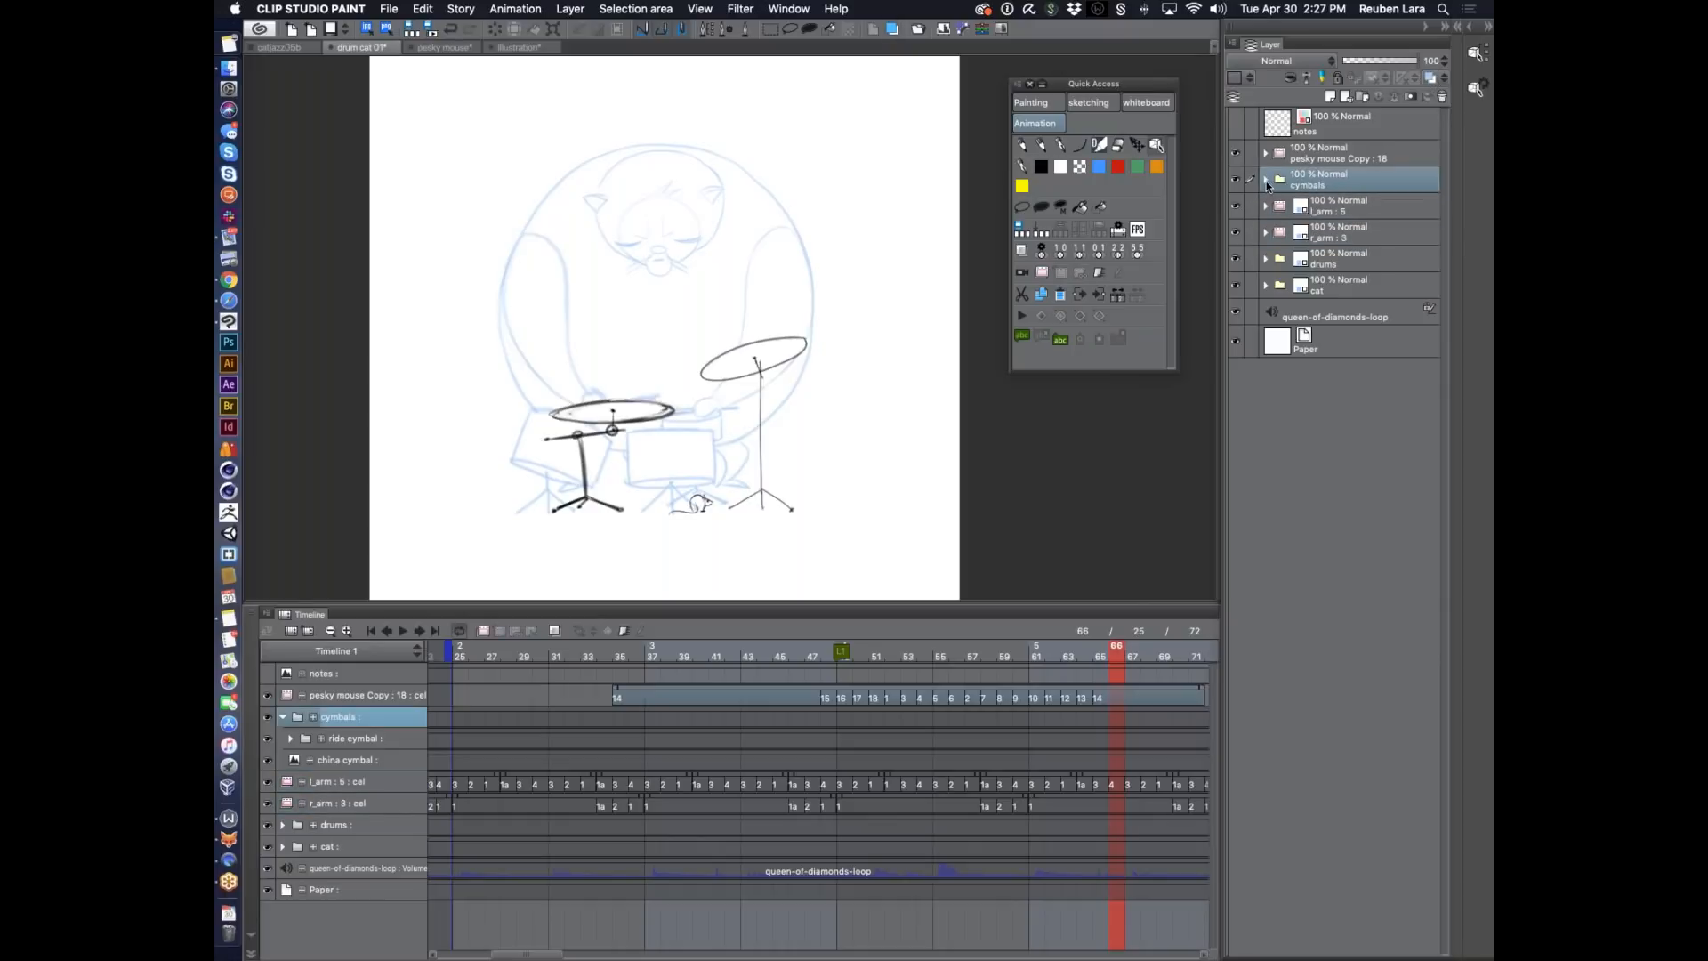
click(1267, 180)
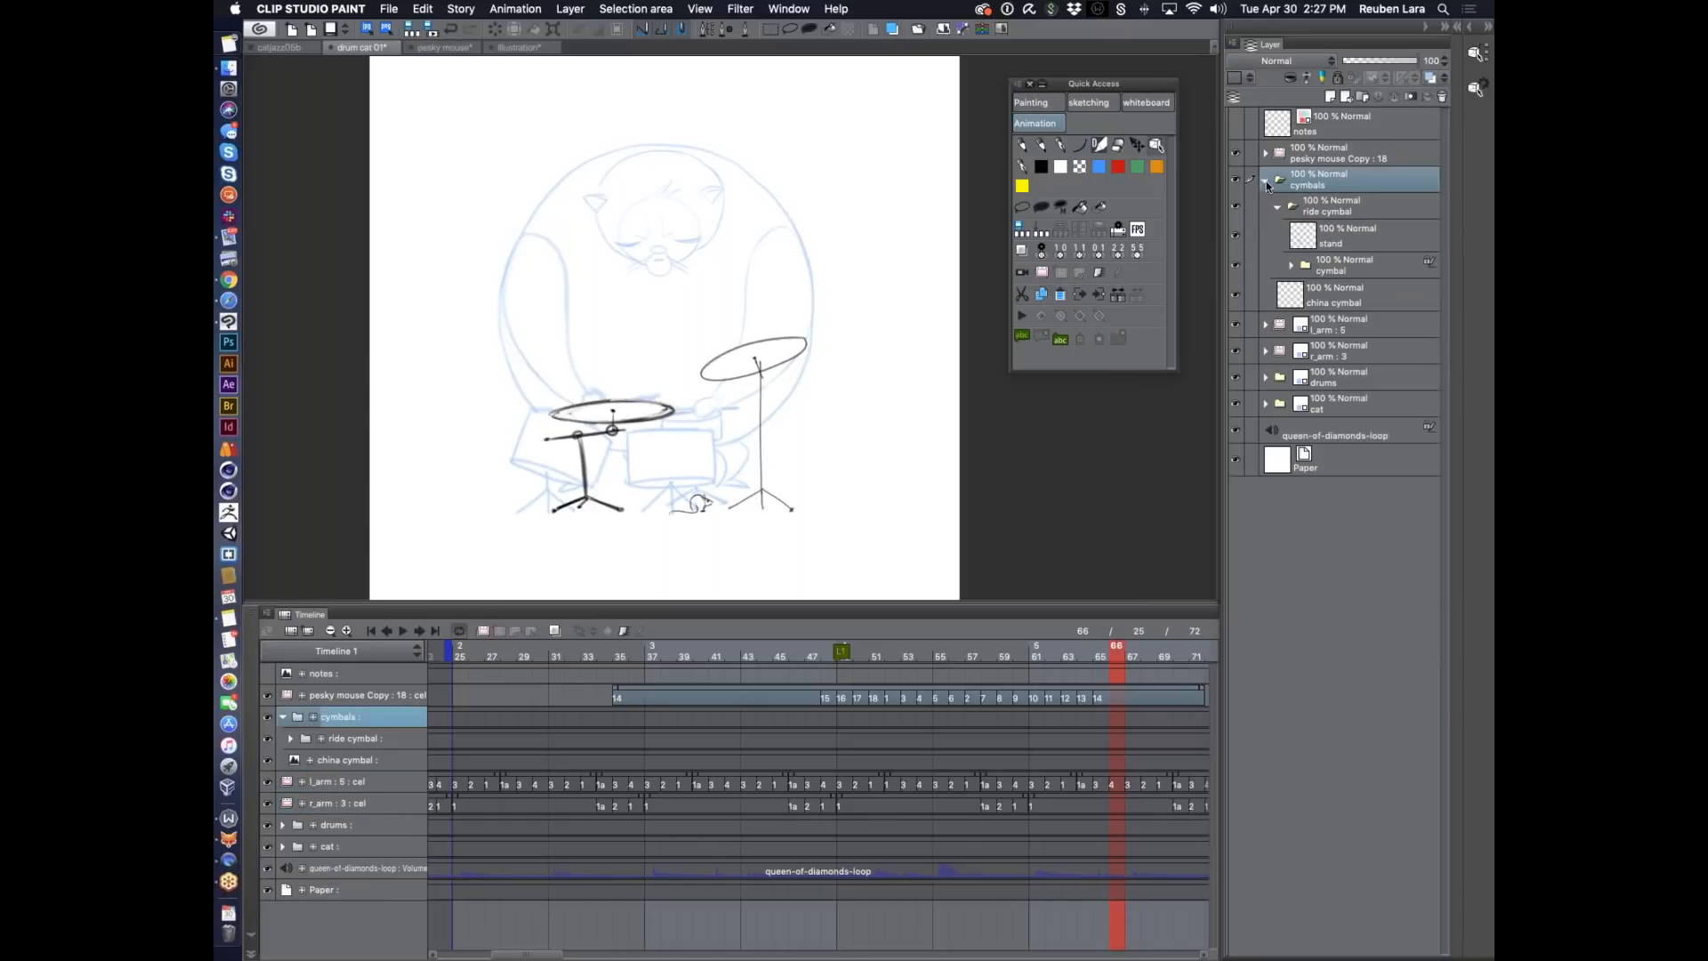
click(1327, 153)
click(1445, 79)
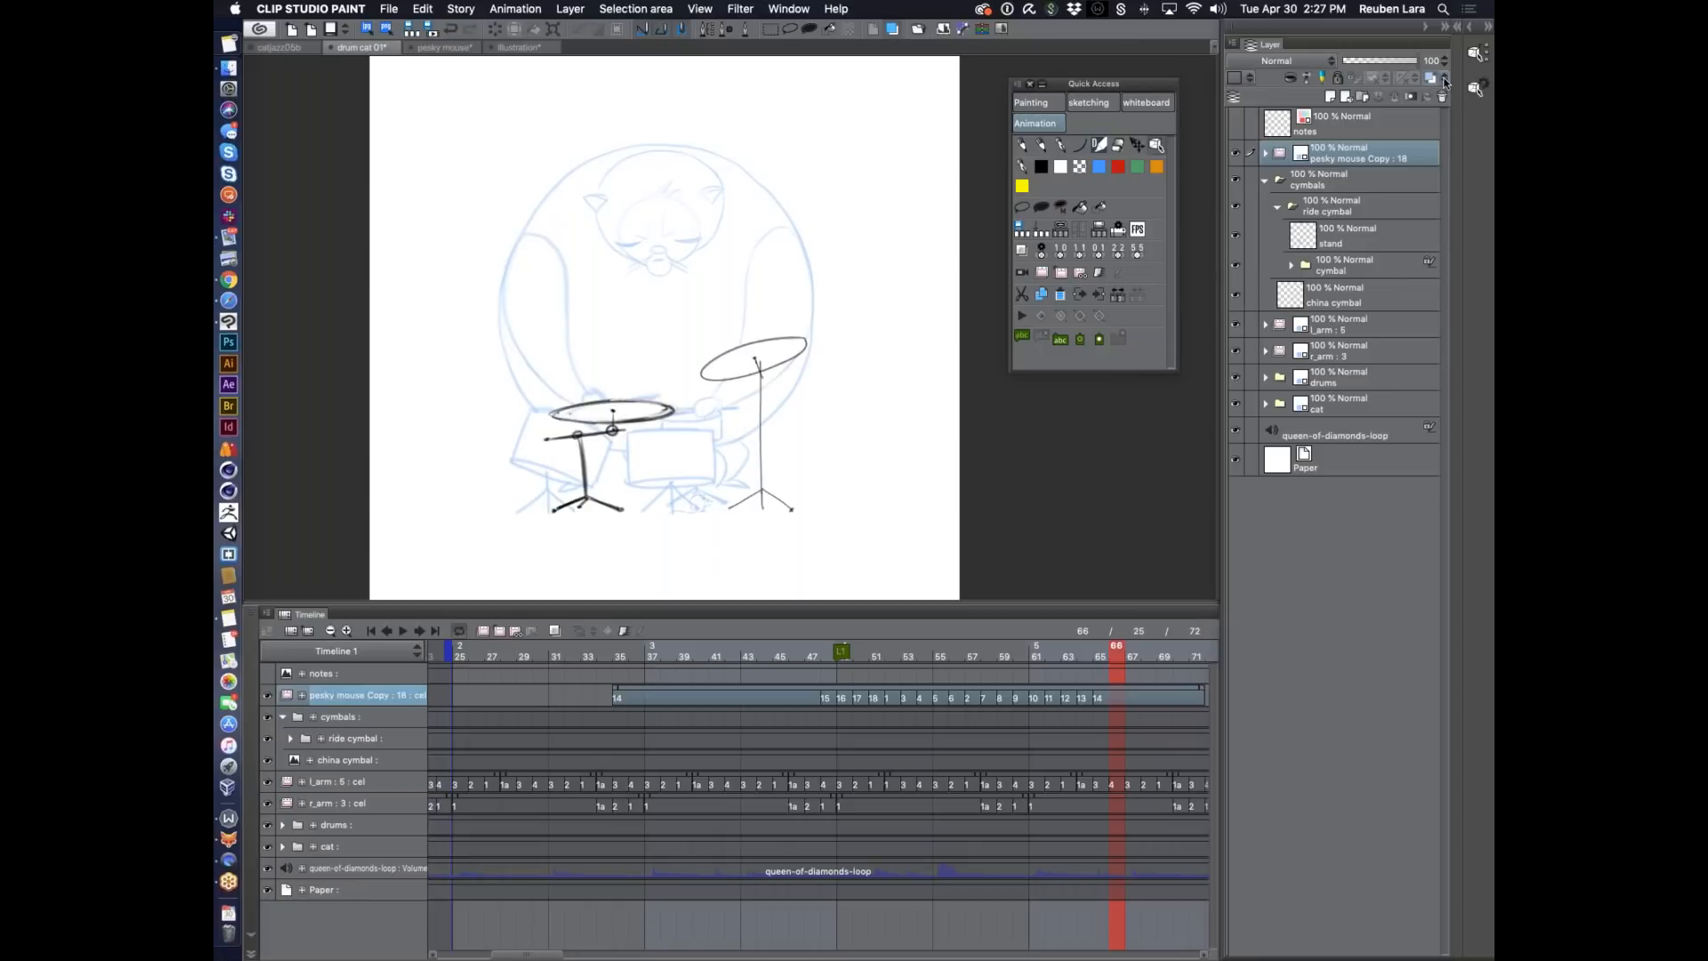
click(1445, 80)
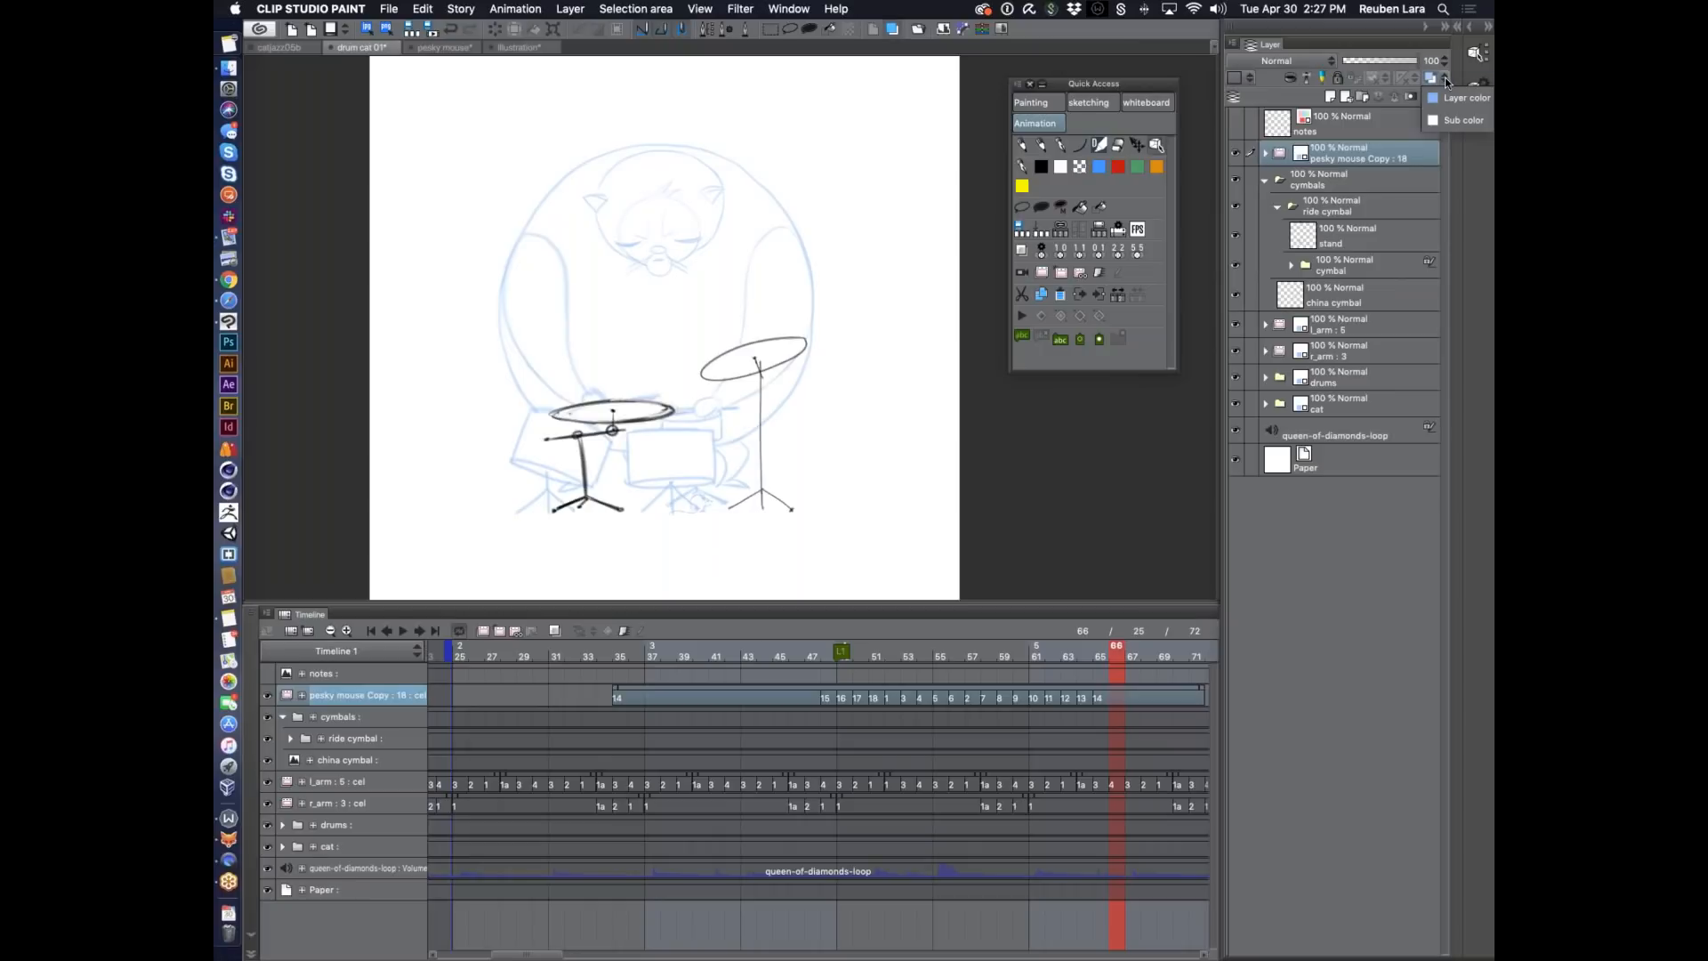
click(1438, 98)
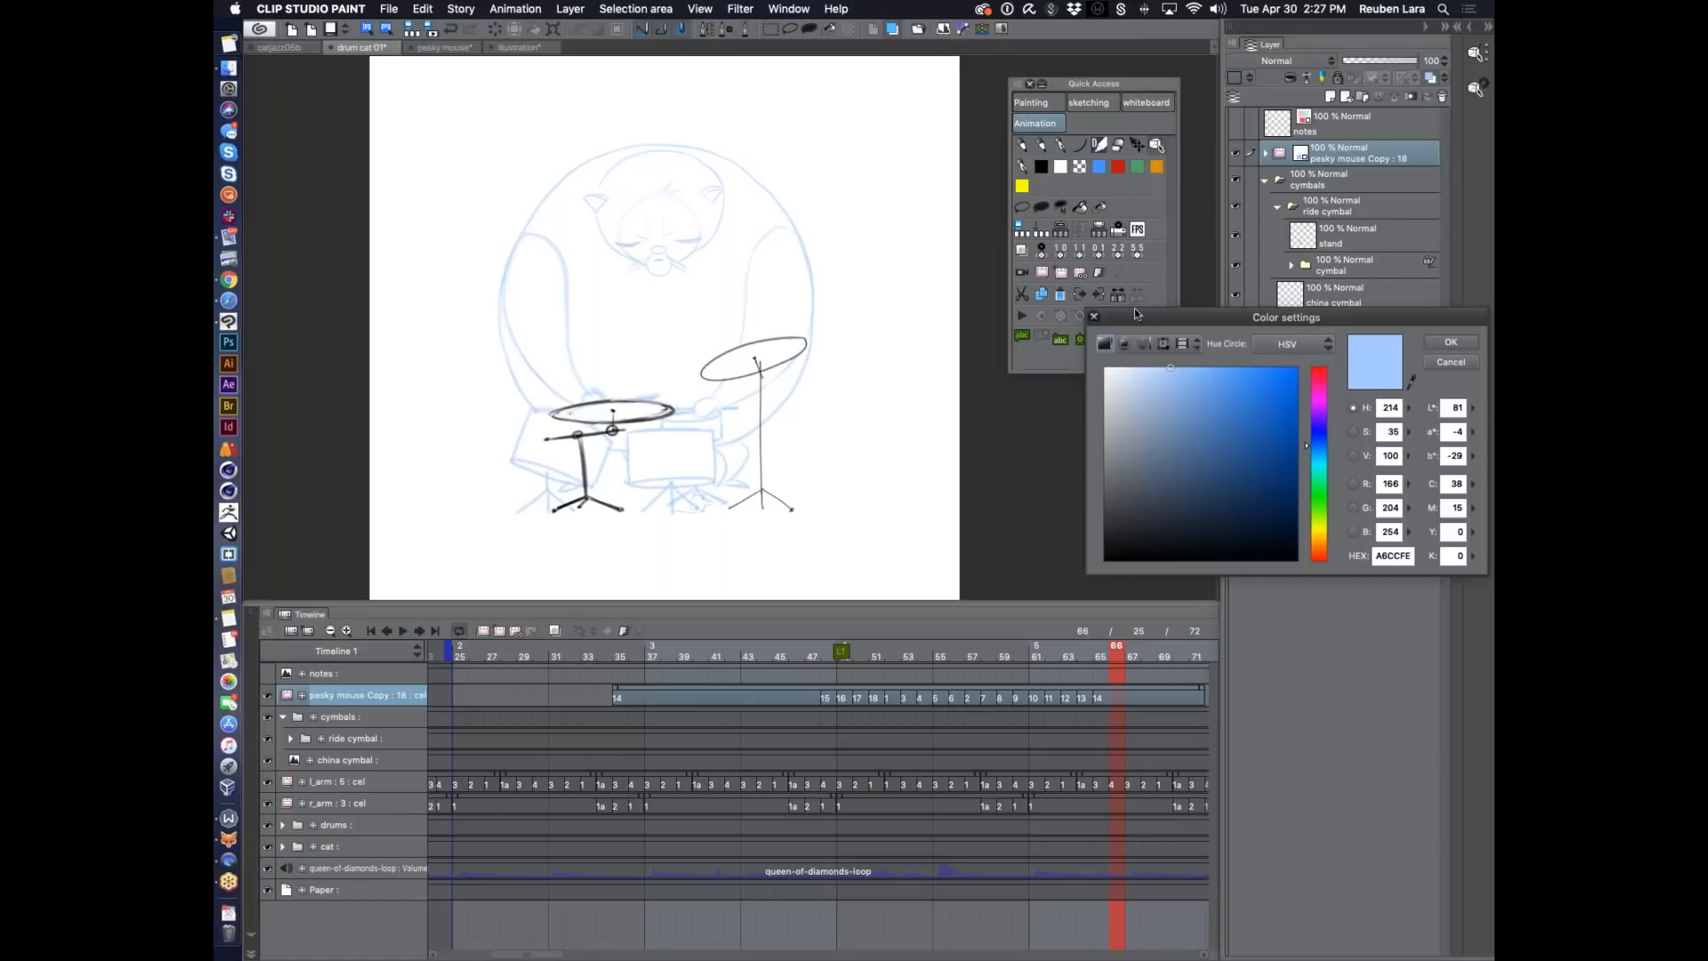
mouse_move(1323, 411)
mouse_down()
mouse_move(1262, 386)
mouse_move(1319, 388)
mouse_up()
click(1272, 386)
click(1444, 341)
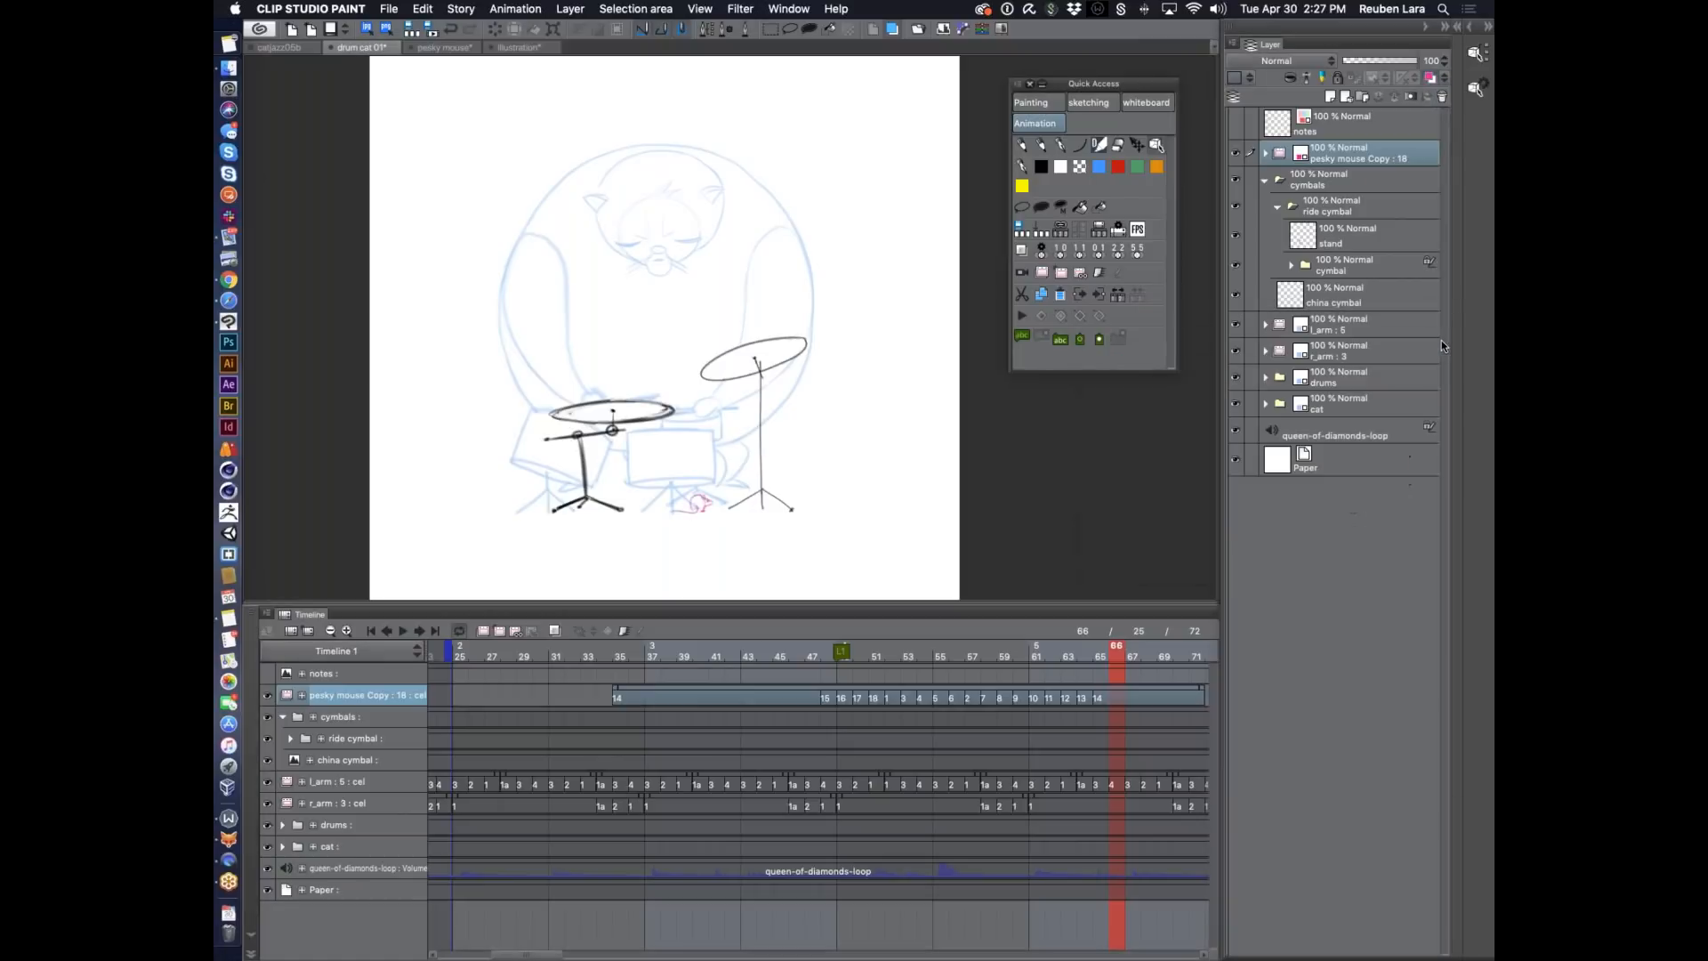
Collapse the cymbals folder in the layer list and apply the light blue layer color to it.
mouse_move(941, 650)
mouse_down()
mouse_move(739, 650)
mouse_move(1037, 649)
mouse_up()
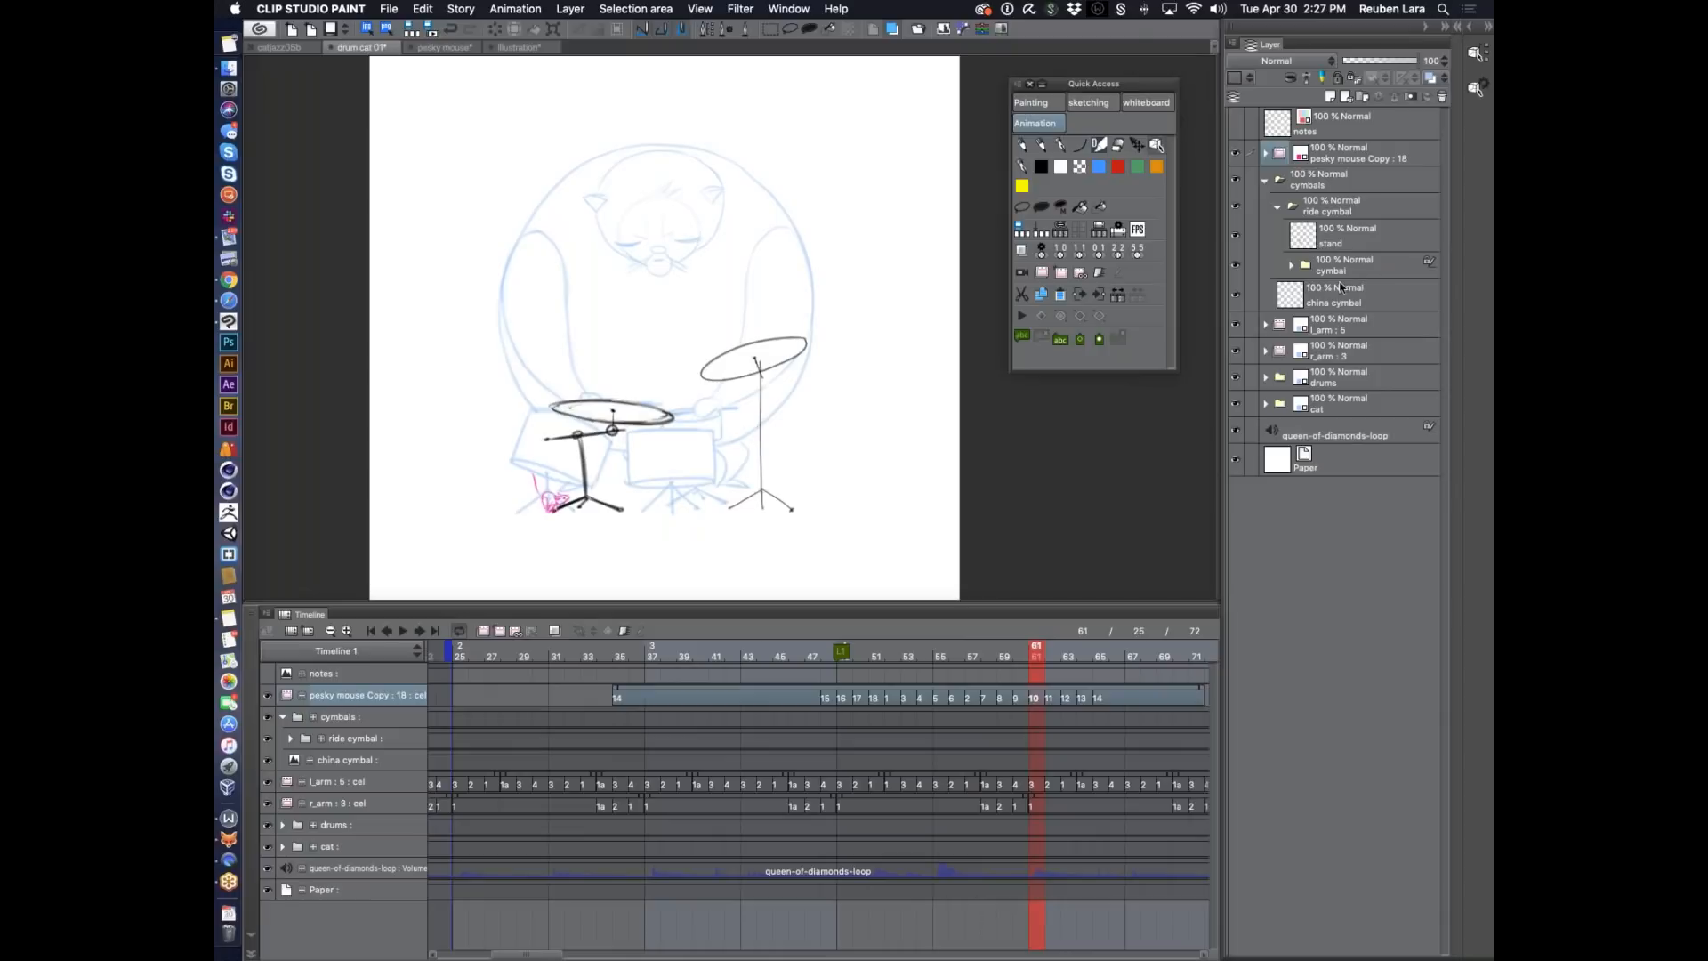
click(1264, 179)
click(1370, 185)
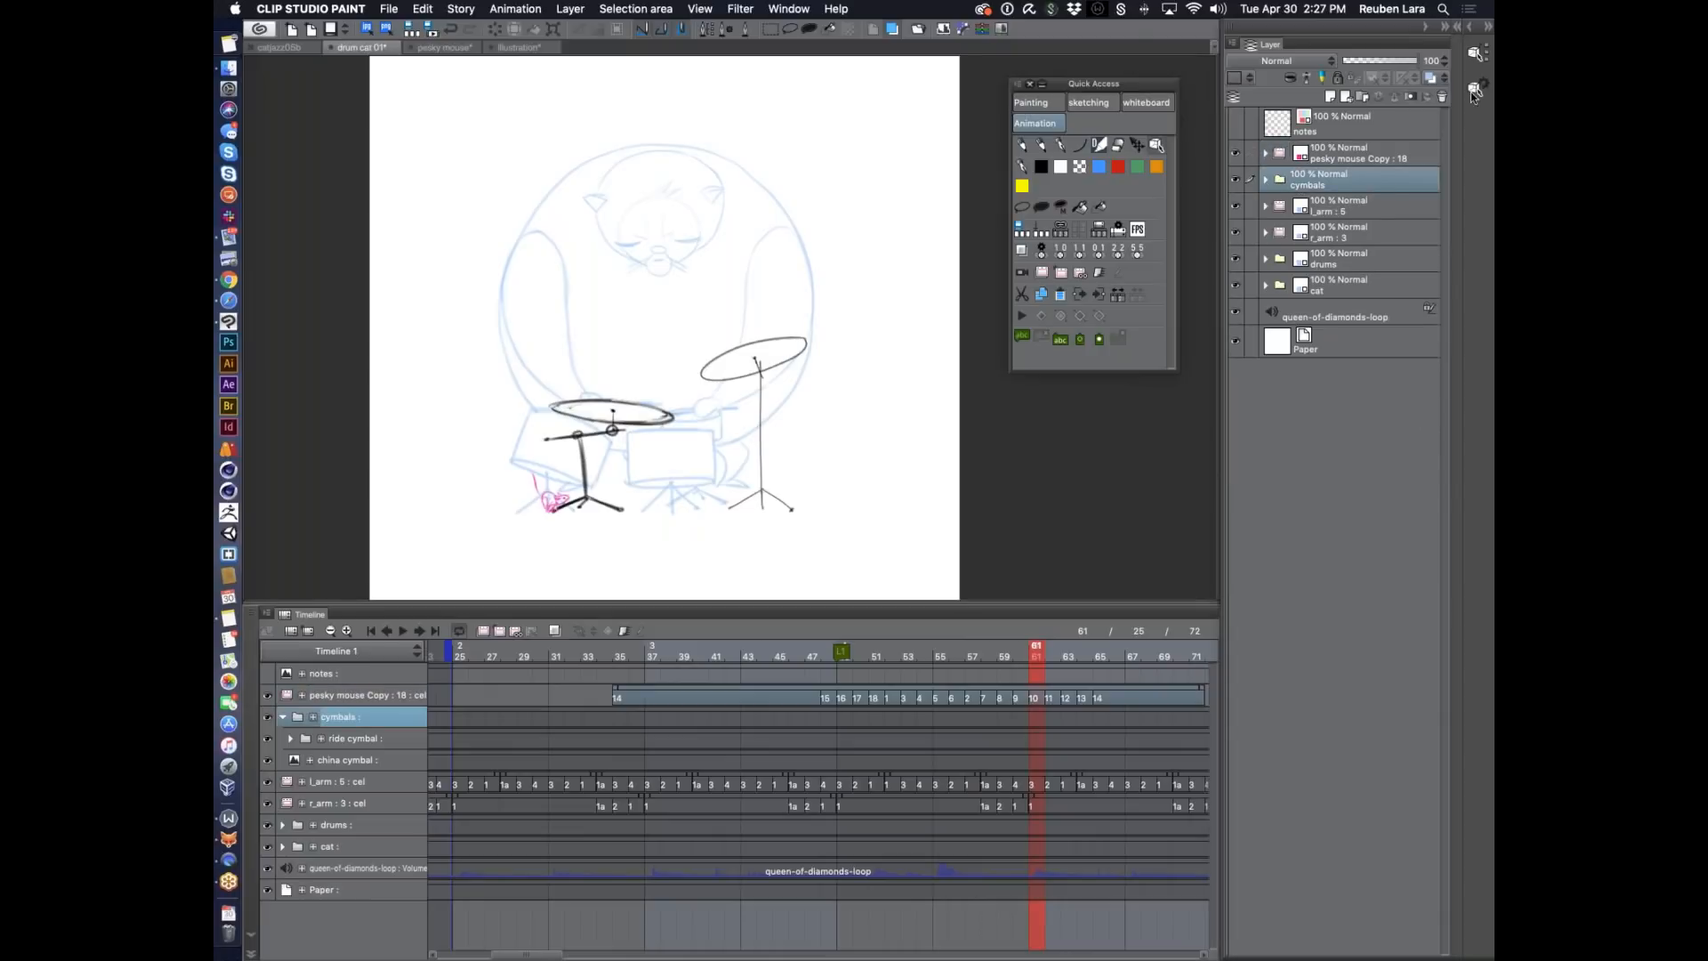
click(1432, 78)
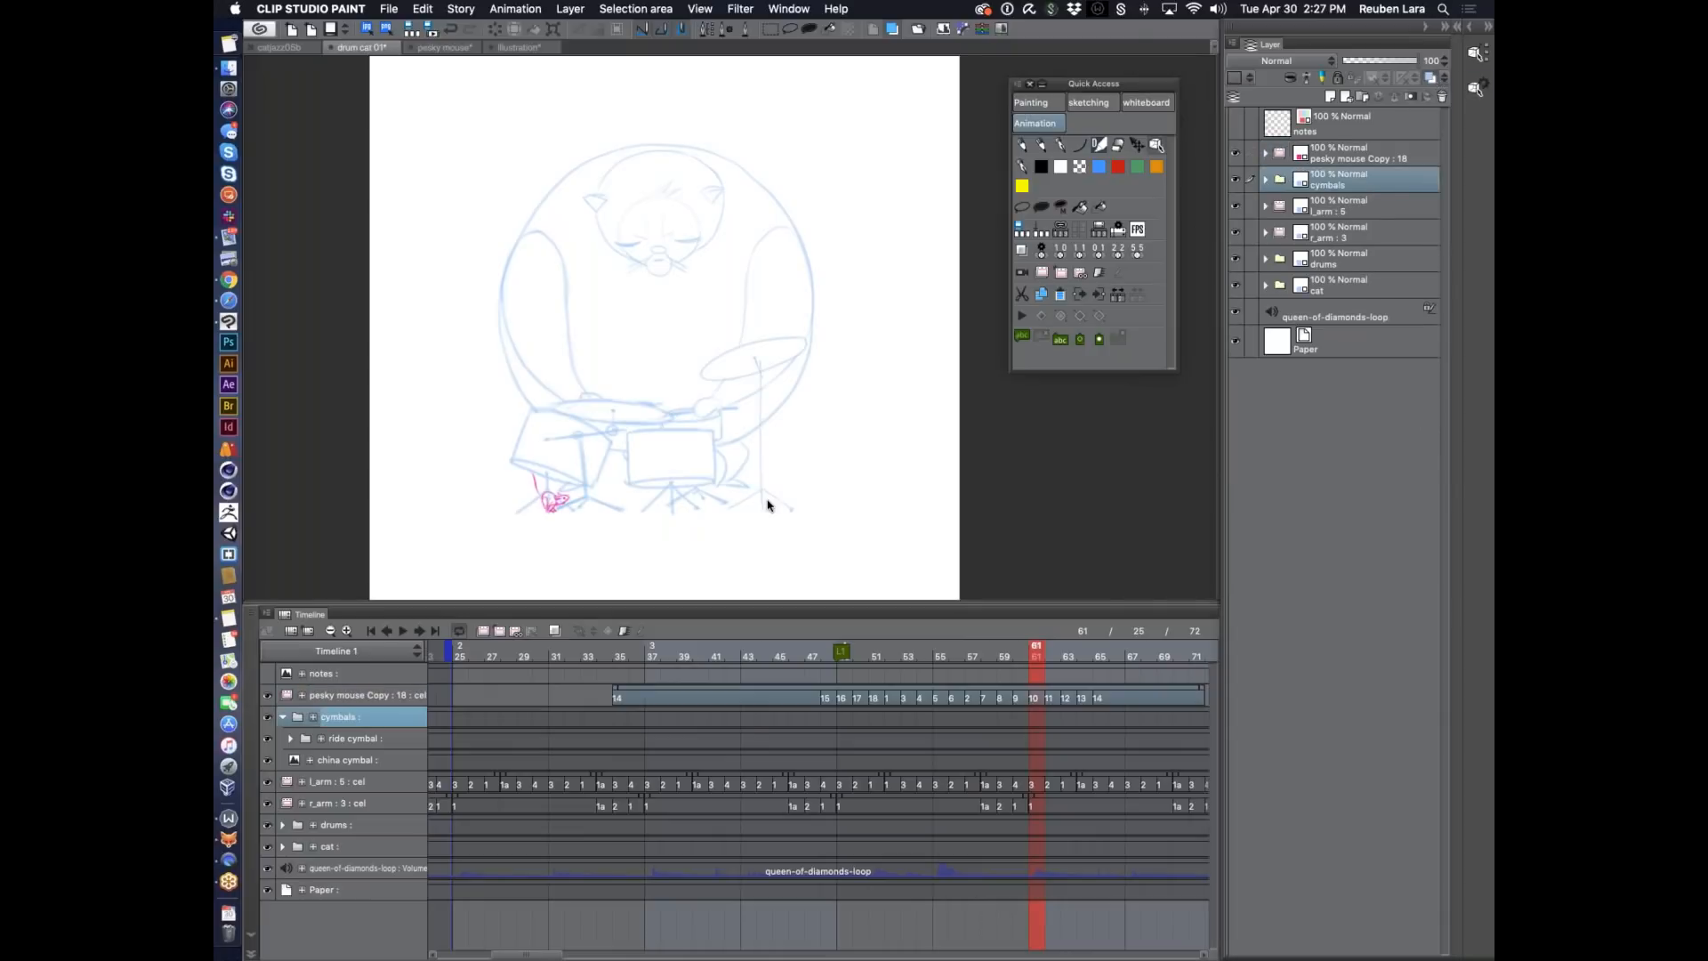
Collapse the cymbals track in the timeline and create an animation folder above it named "r-arm-hit".
click(885, 656)
mouse_move(885, 657)
mouse_down()
mouse_move(708, 653)
mouse_move(846, 658)
mouse_move(763, 657)
mouse_up()
click(283, 717)
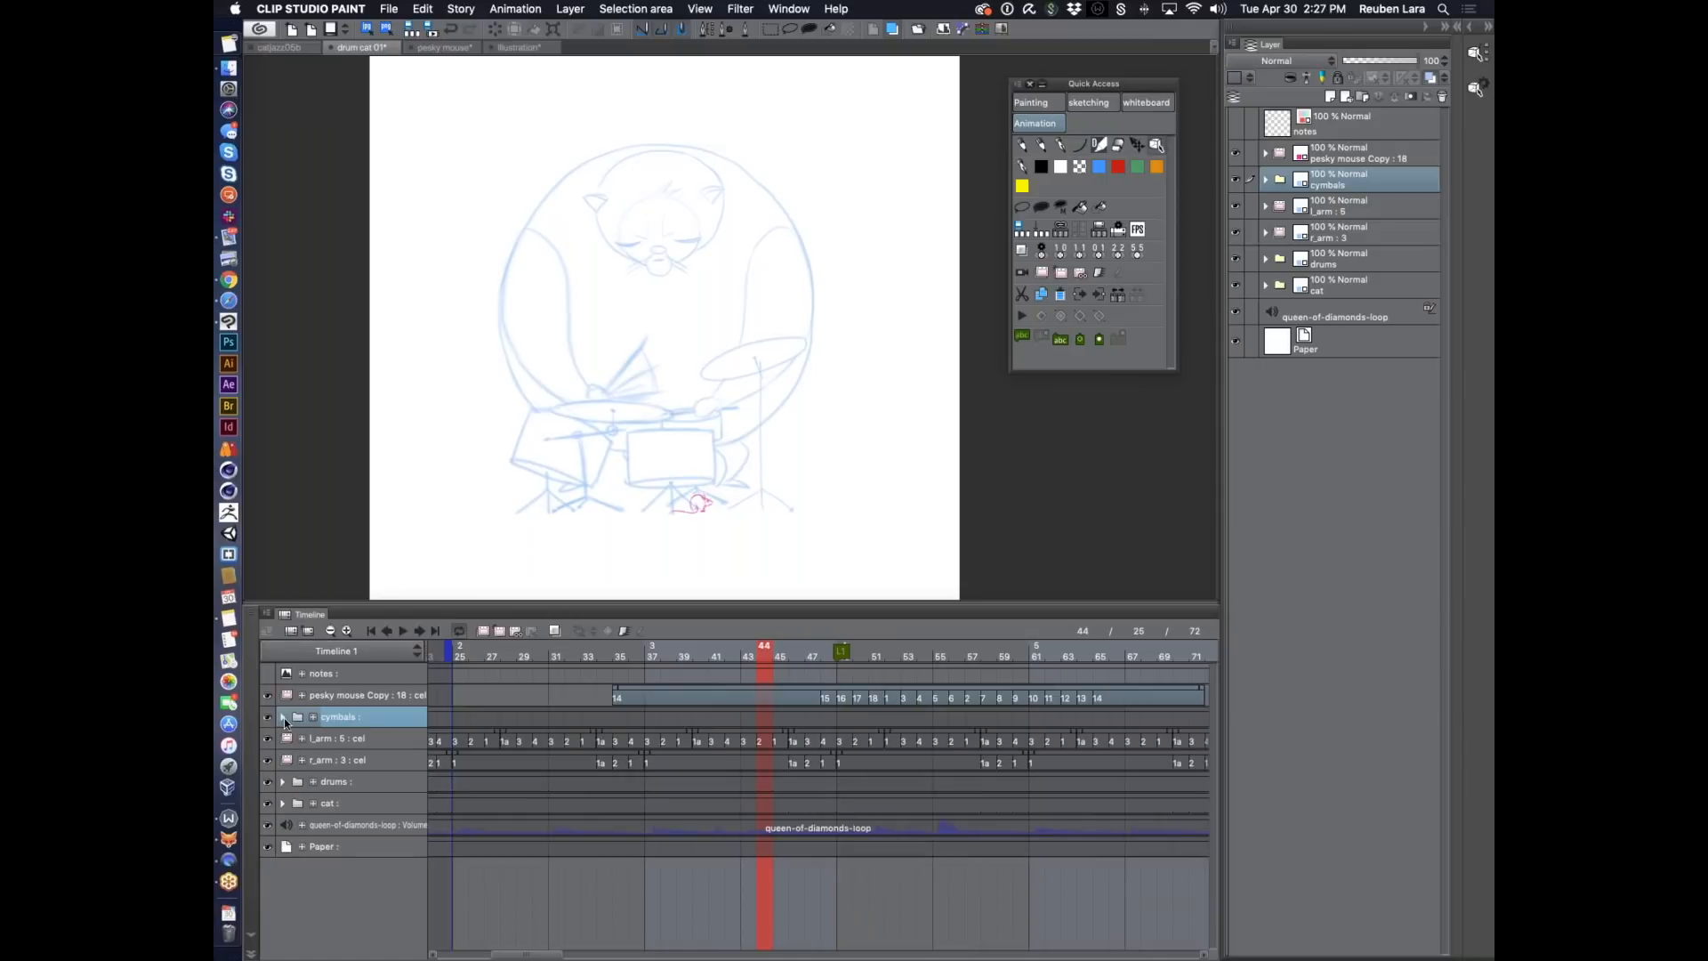
click(484, 632)
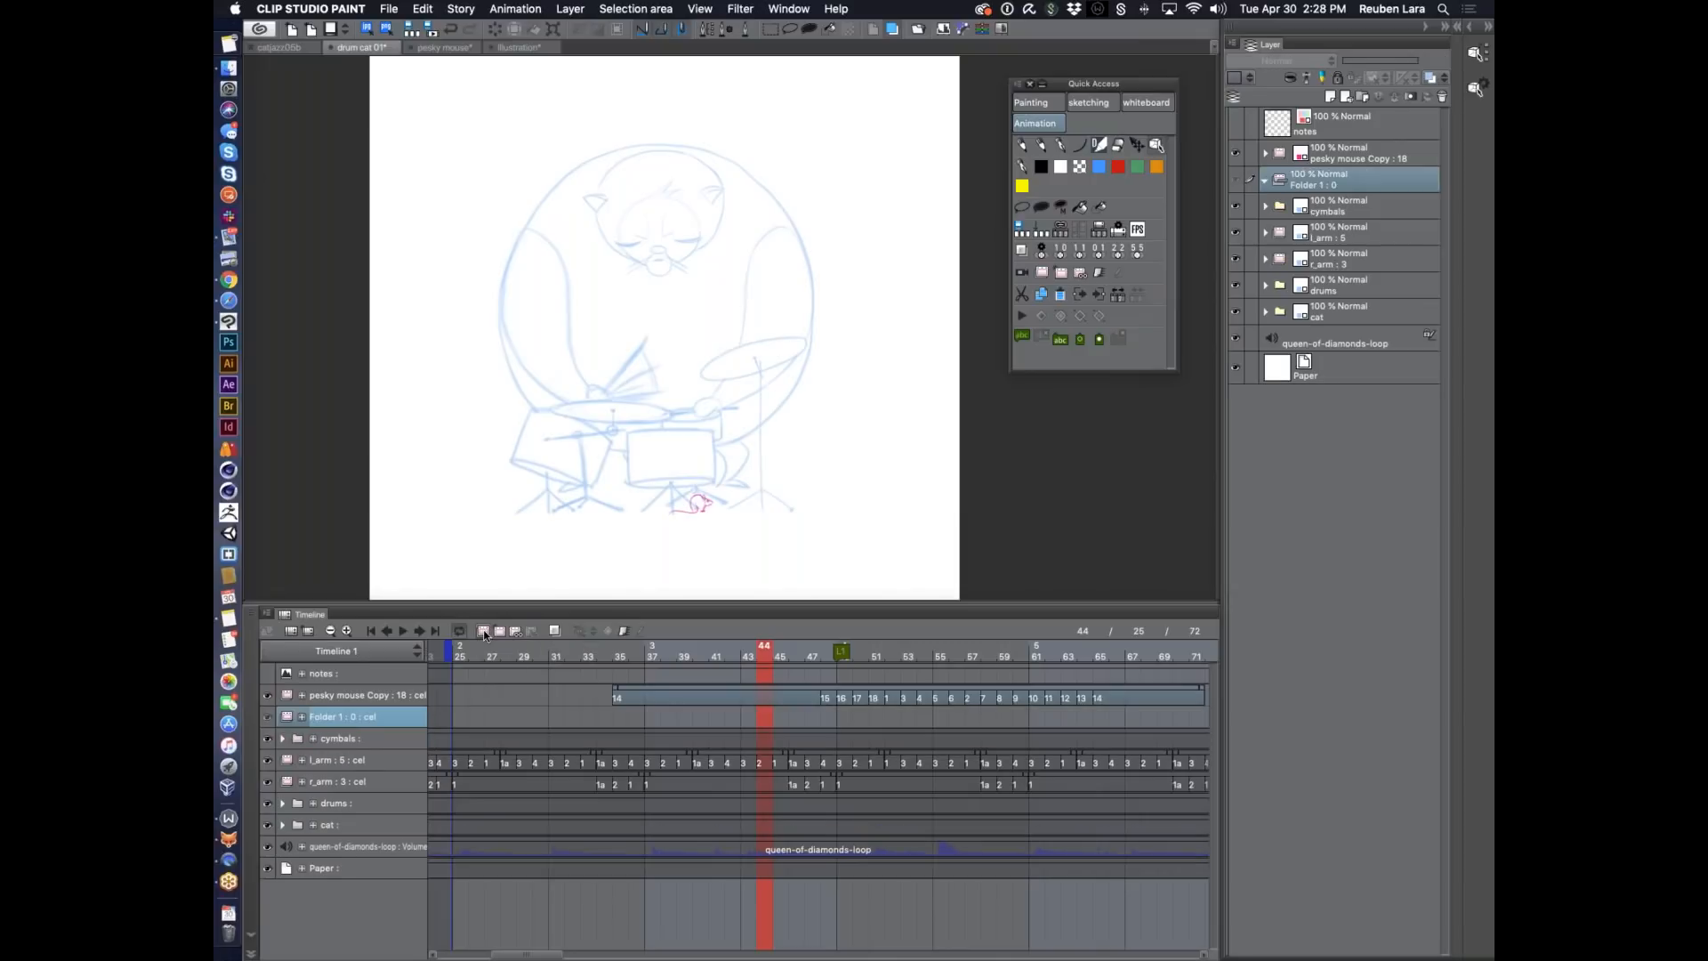
double_click(330, 724)
text(r-arm-hit)
key(Return)
Add a new animation cel to the r-arm-hit folder and shift its clip to start at frame 49.
click(750, 649)
drag(761, 343, 775, 344)
drag(813, 399, 832, 396)
drag(748, 651, 862, 657)
mouse_move(893, 656)
mouse_down()
mouse_move(919, 656)
mouse_move(858, 656)
mouse_move(914, 659)
mouse_move(879, 645)
mouse_up()
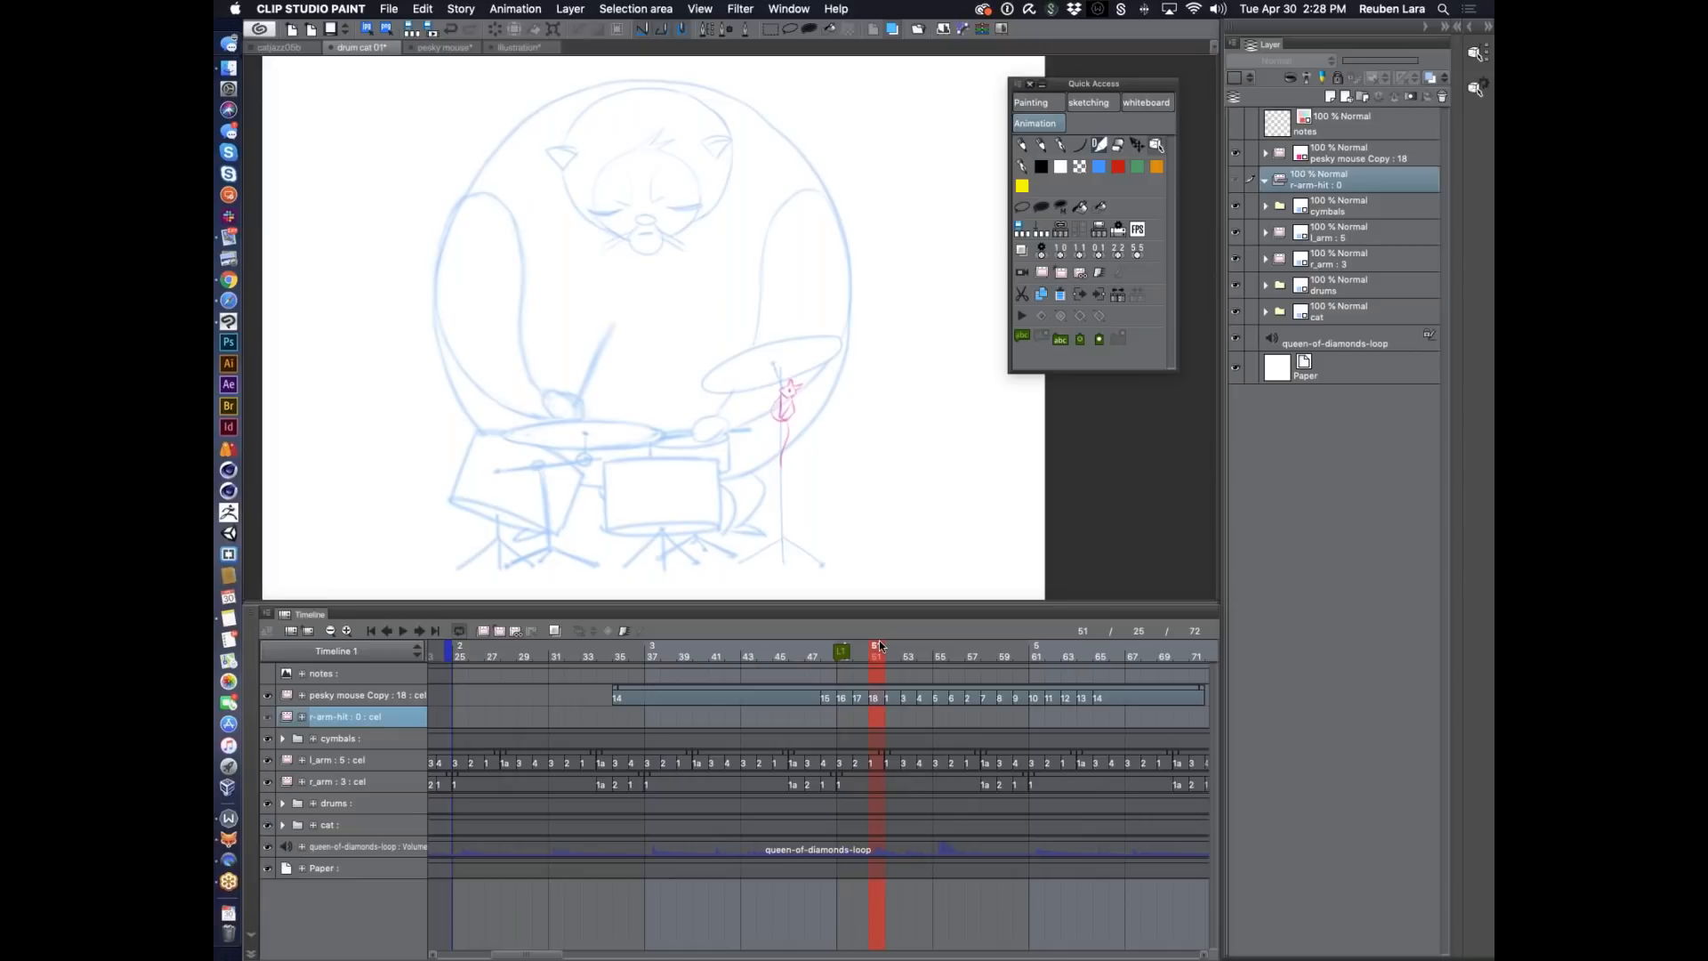
mouse_move(879, 642)
mouse_down()
mouse_move(865, 652)
mouse_move(987, 654)
mouse_move(913, 650)
mouse_up()
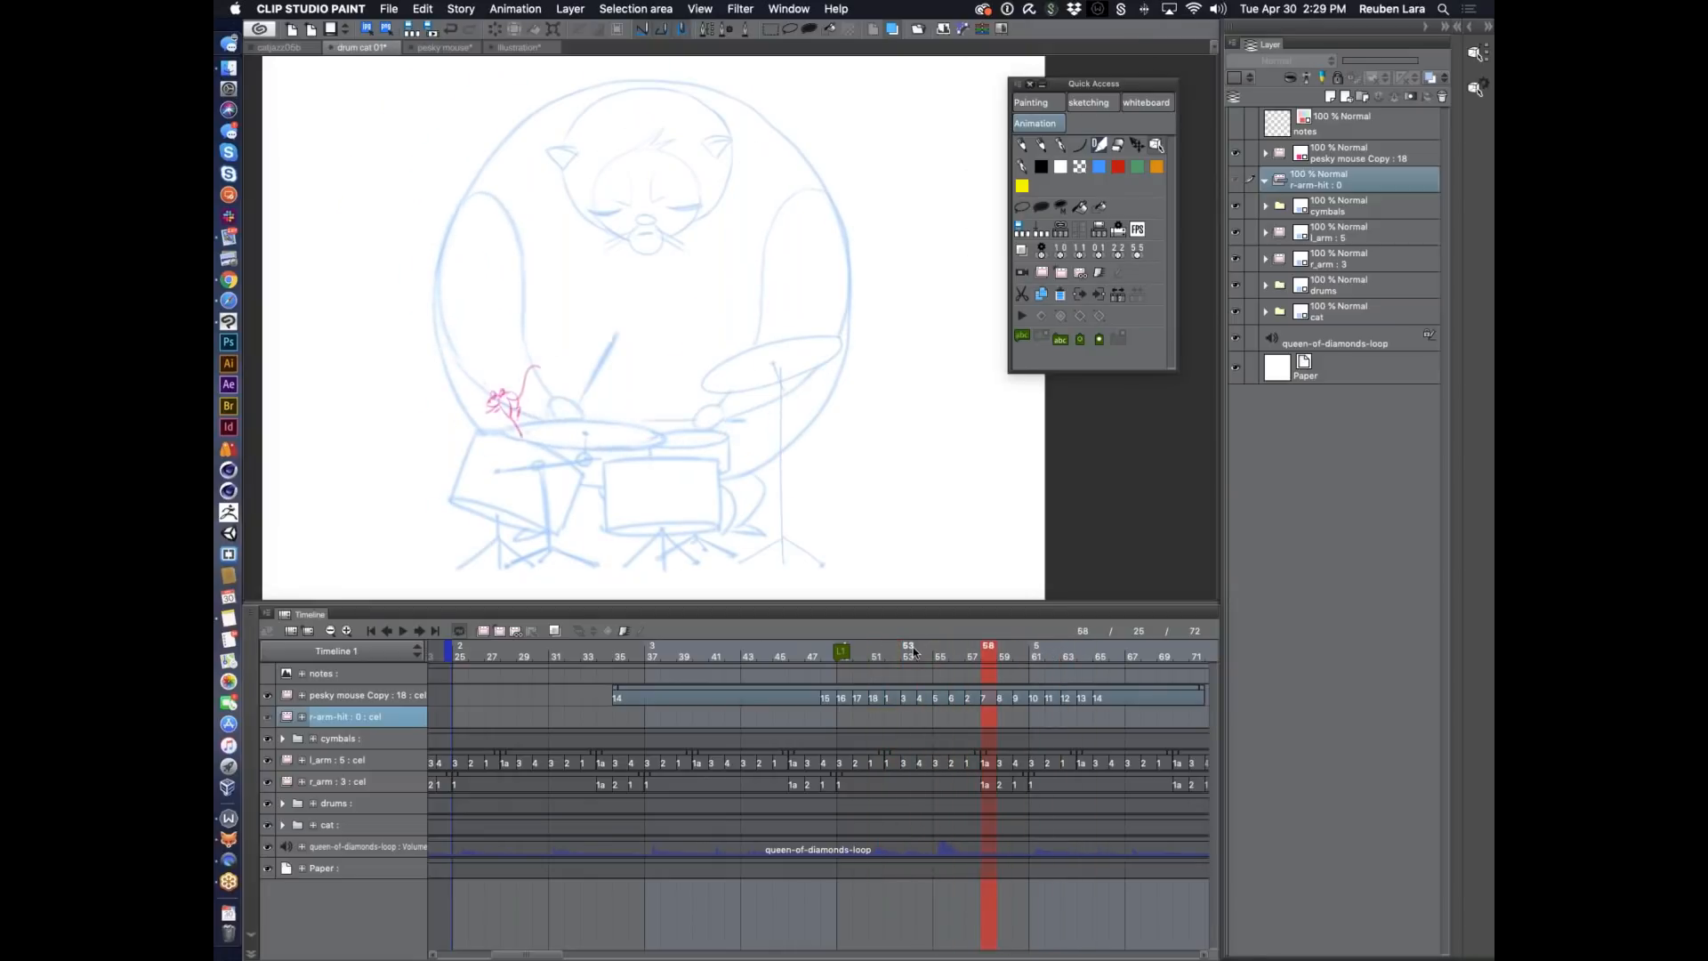
click(869, 642)
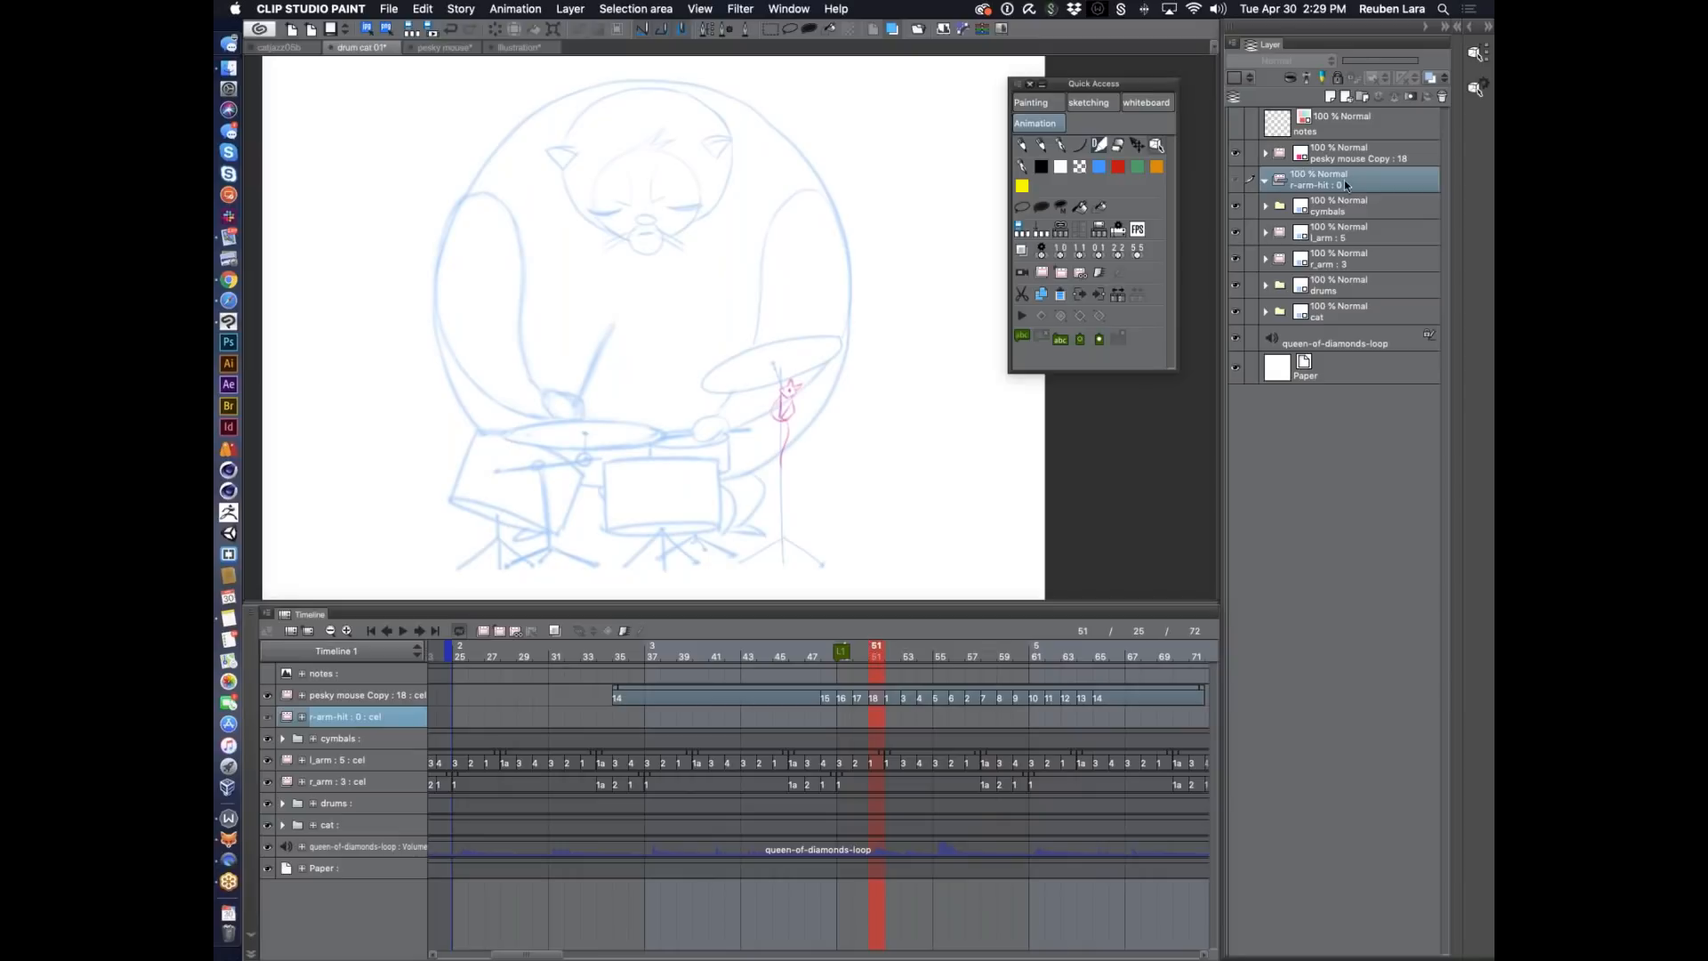
click(499, 631)
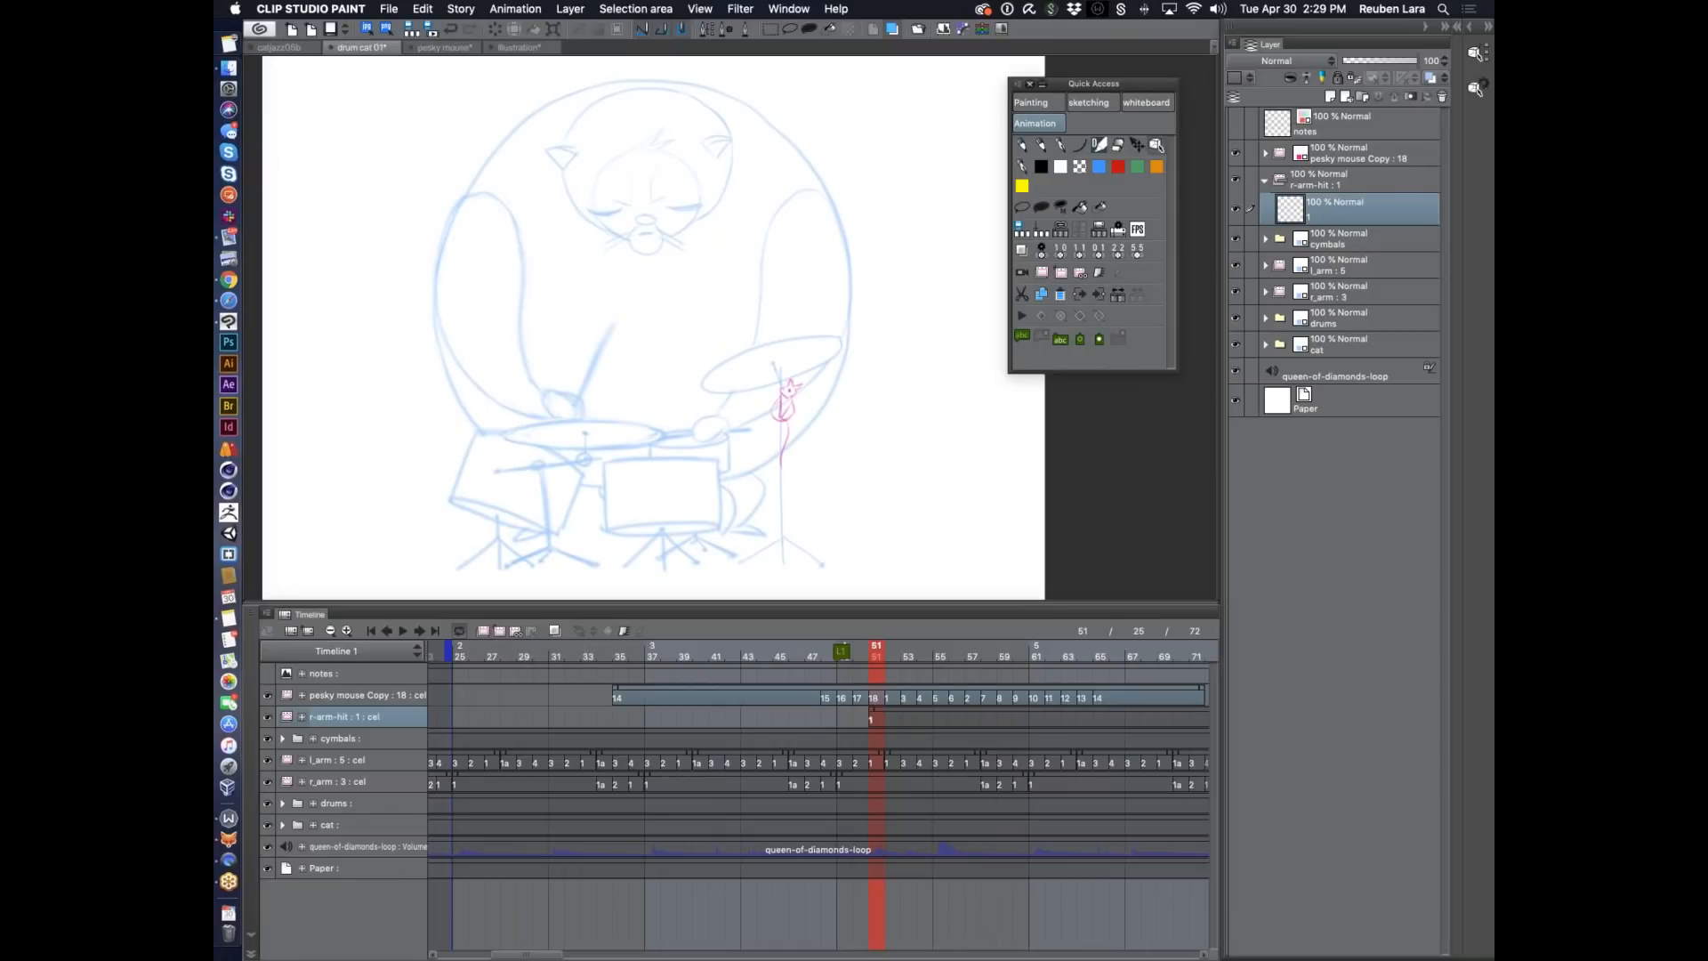
drag(892, 713, 860, 712)
drag(867, 650, 842, 650)
Draw the cat's hand, drumstick and inner arm contour in pencil on cel 1 of r-arm-hit at the drum-hitting position.
click(1042, 148)
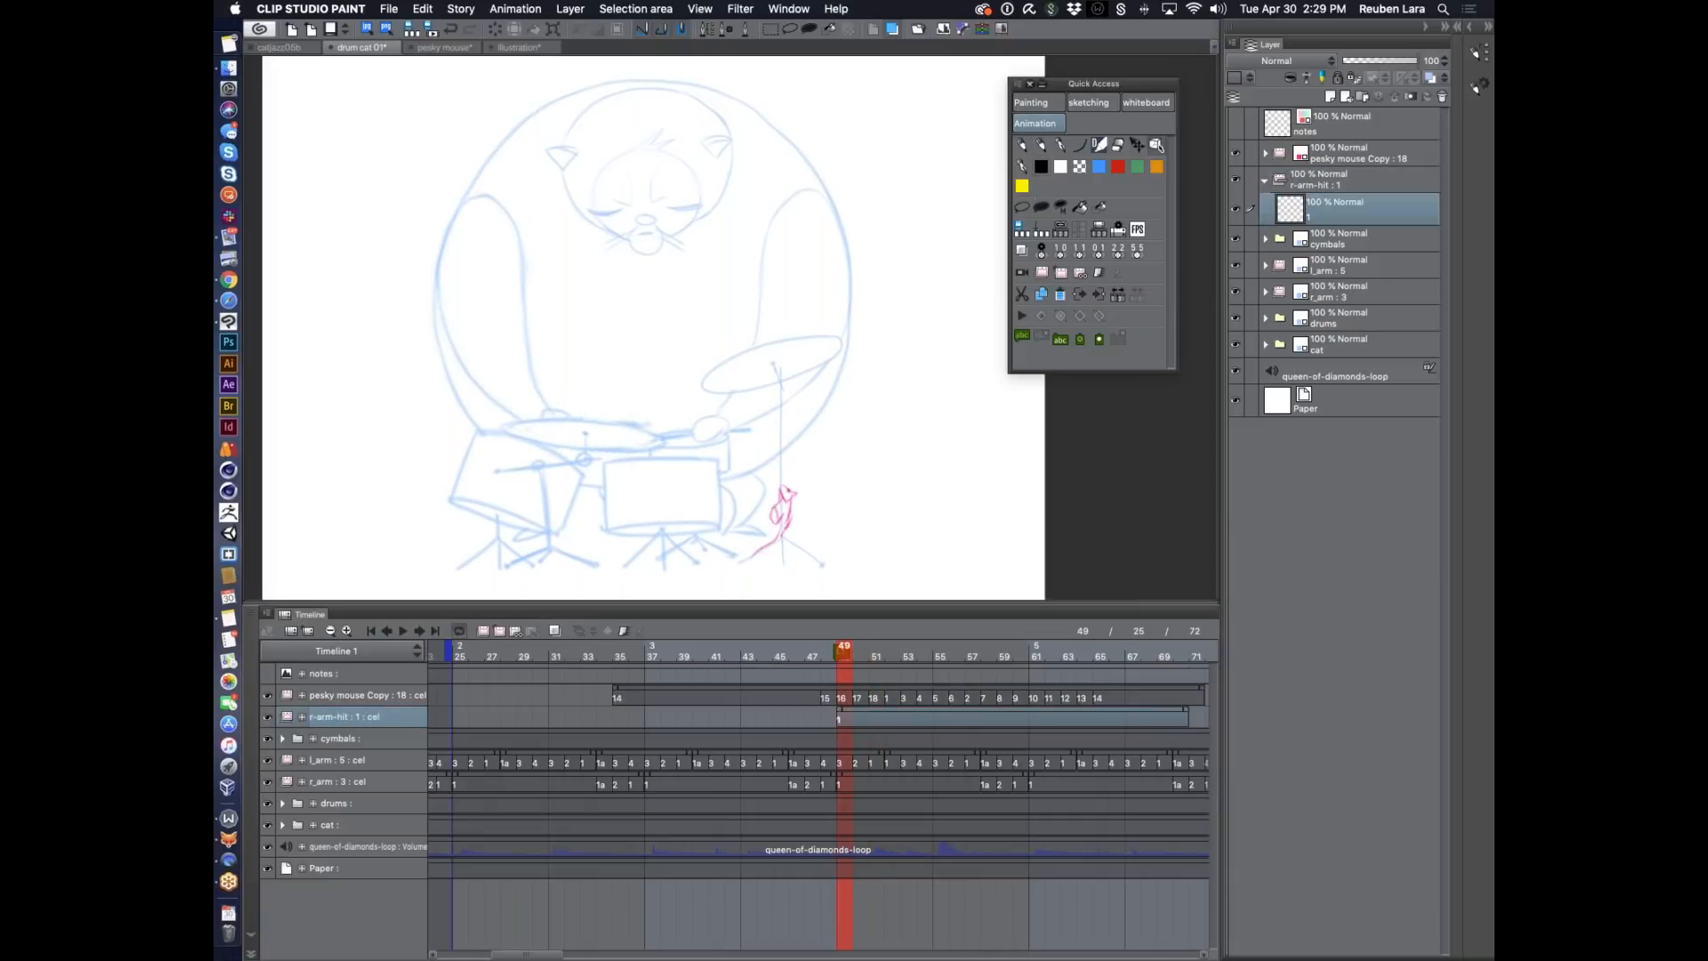
mouse_move(816, 259)
mouse_down()
mouse_move(784, 307)
mouse_move(846, 288)
mouse_up()
key(super+z)
drag(855, 436, 805, 411)
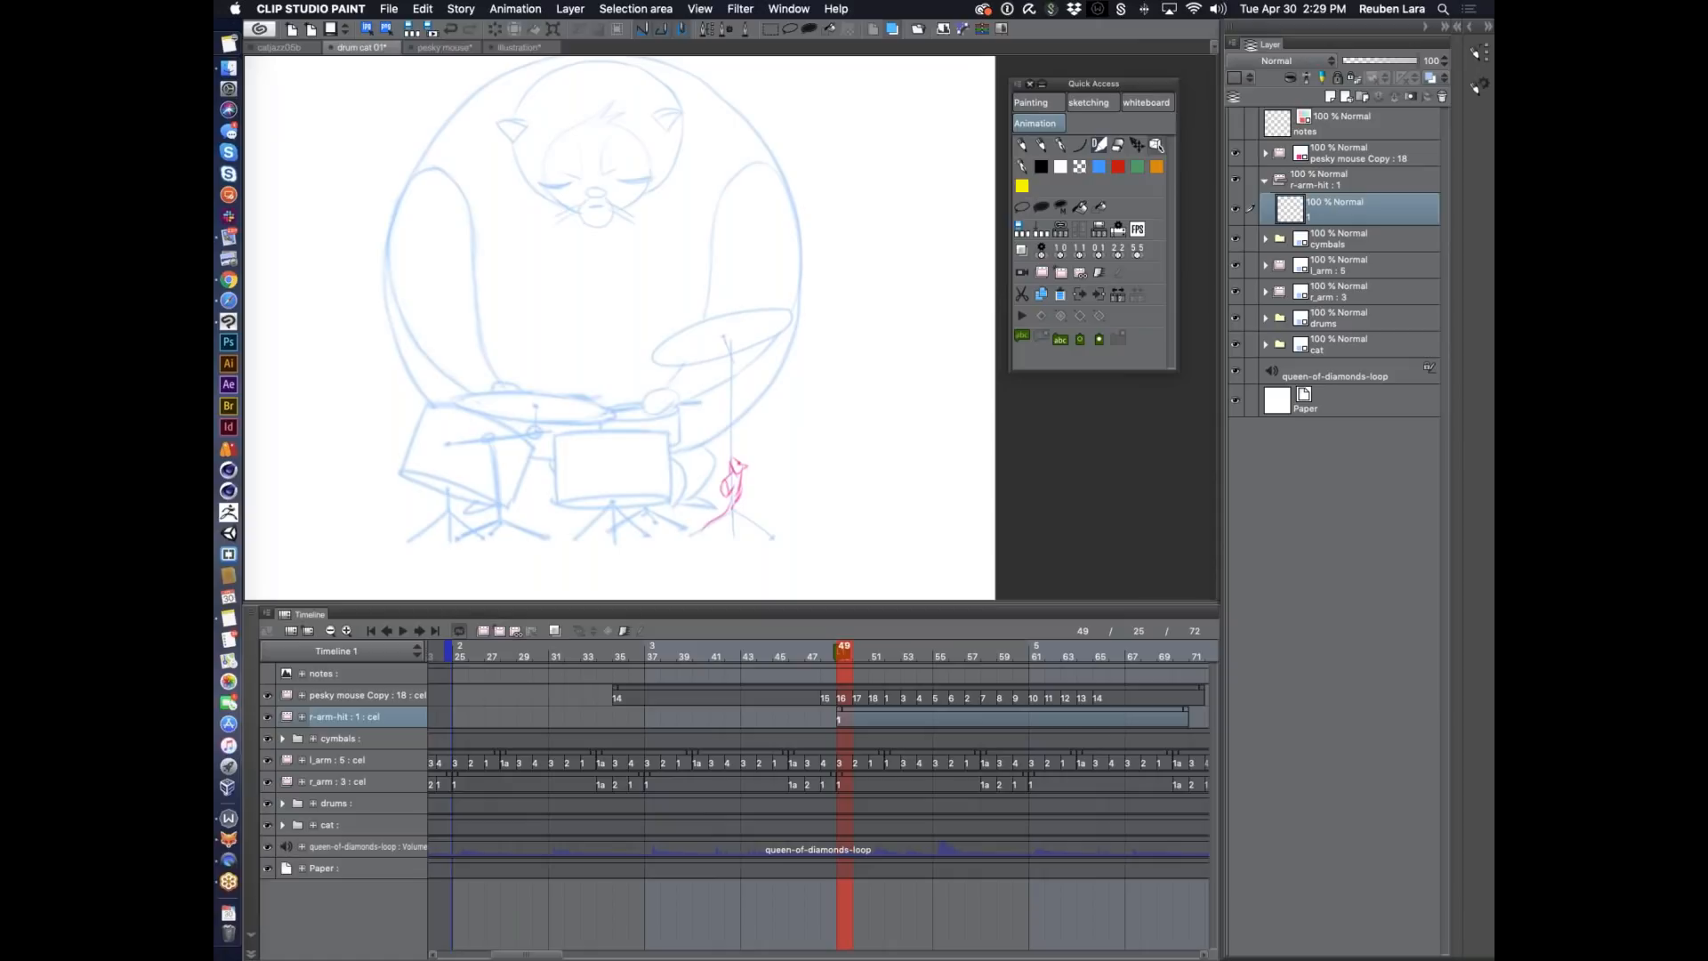
drag(828, 430, 912, 454)
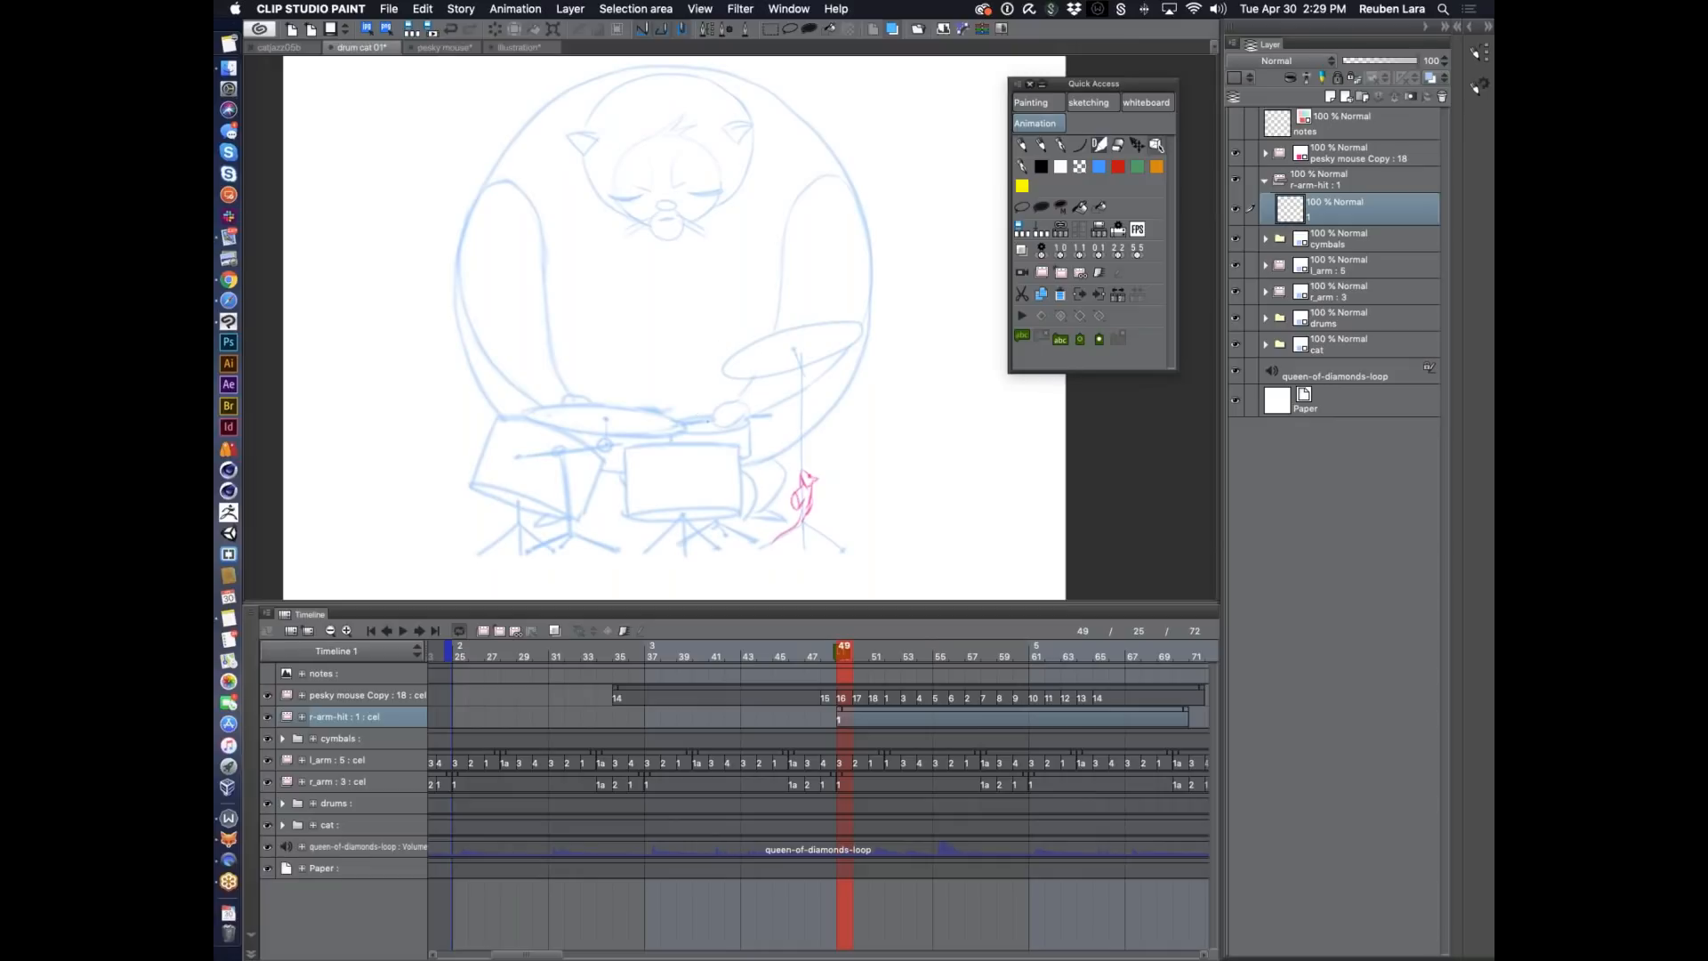
mouse_move(701, 437)
mouse_down()
mouse_move(716, 422)
mouse_move(681, 436)
mouse_move(748, 424)
mouse_up()
key(super+z)
mouse_move(824, 175)
mouse_down()
mouse_move(798, 195)
mouse_move(760, 347)
mouse_move(709, 418)
mouse_up()
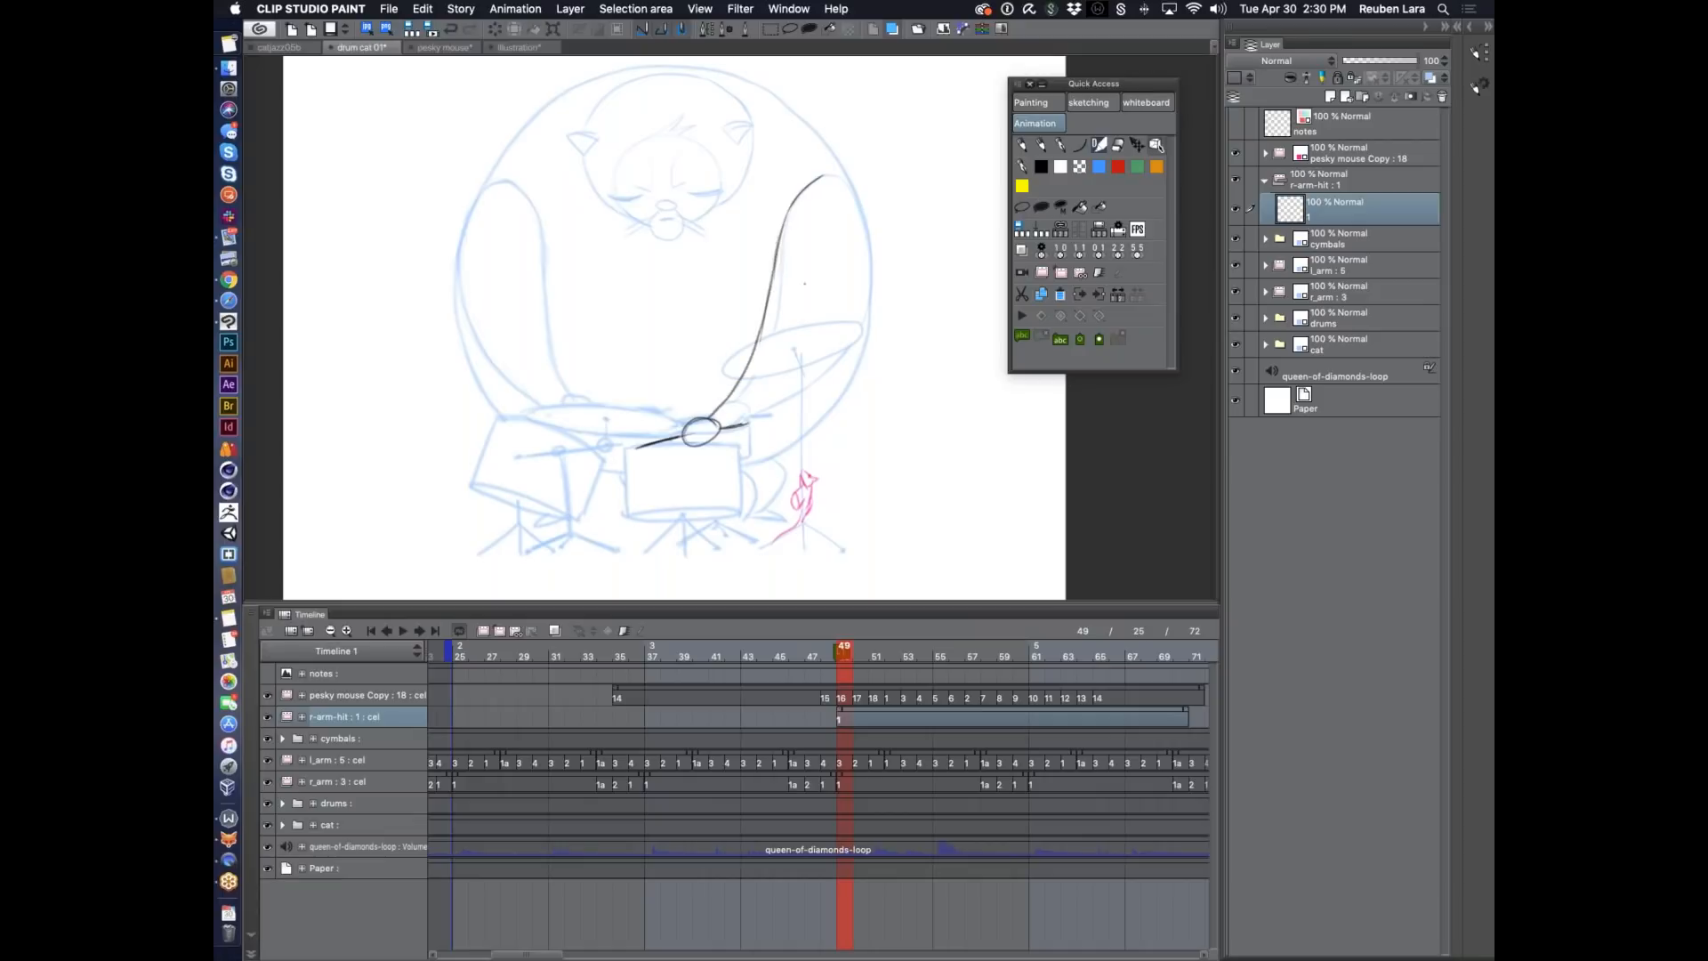
Draw the arm's rounded shoulder and outer contour down to the hand, redoing the lower part of the outer line.
drag(822, 176, 861, 229)
drag(714, 433, 809, 381)
mouse_move(861, 230)
mouse_down()
mouse_move(847, 326)
mouse_move(798, 391)
mouse_up()
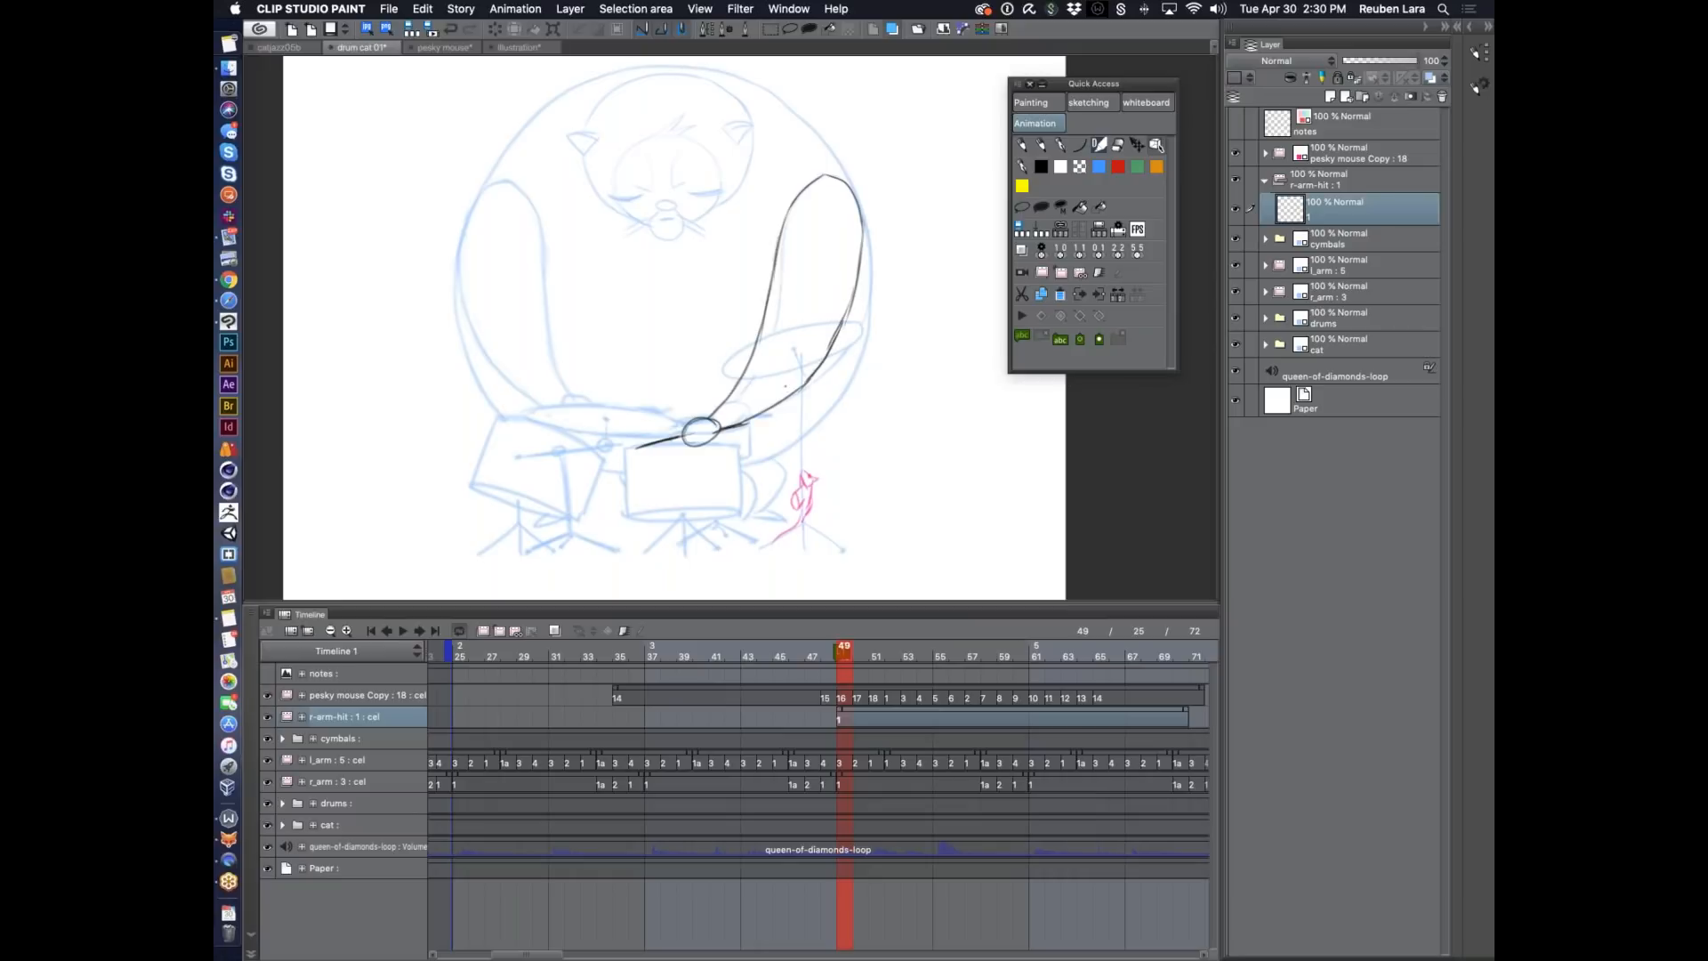
key(super+z)
key(super+z)
key(super+z)
key(super+z)
mouse_move(858, 272)
mouse_down()
mouse_move(840, 335)
mouse_move(785, 398)
mouse_up()
Shift the r-arm-hit clip so cel 1 starts at frame 50, and add a new animation cel at frame 49.
click(862, 656)
click(845, 651)
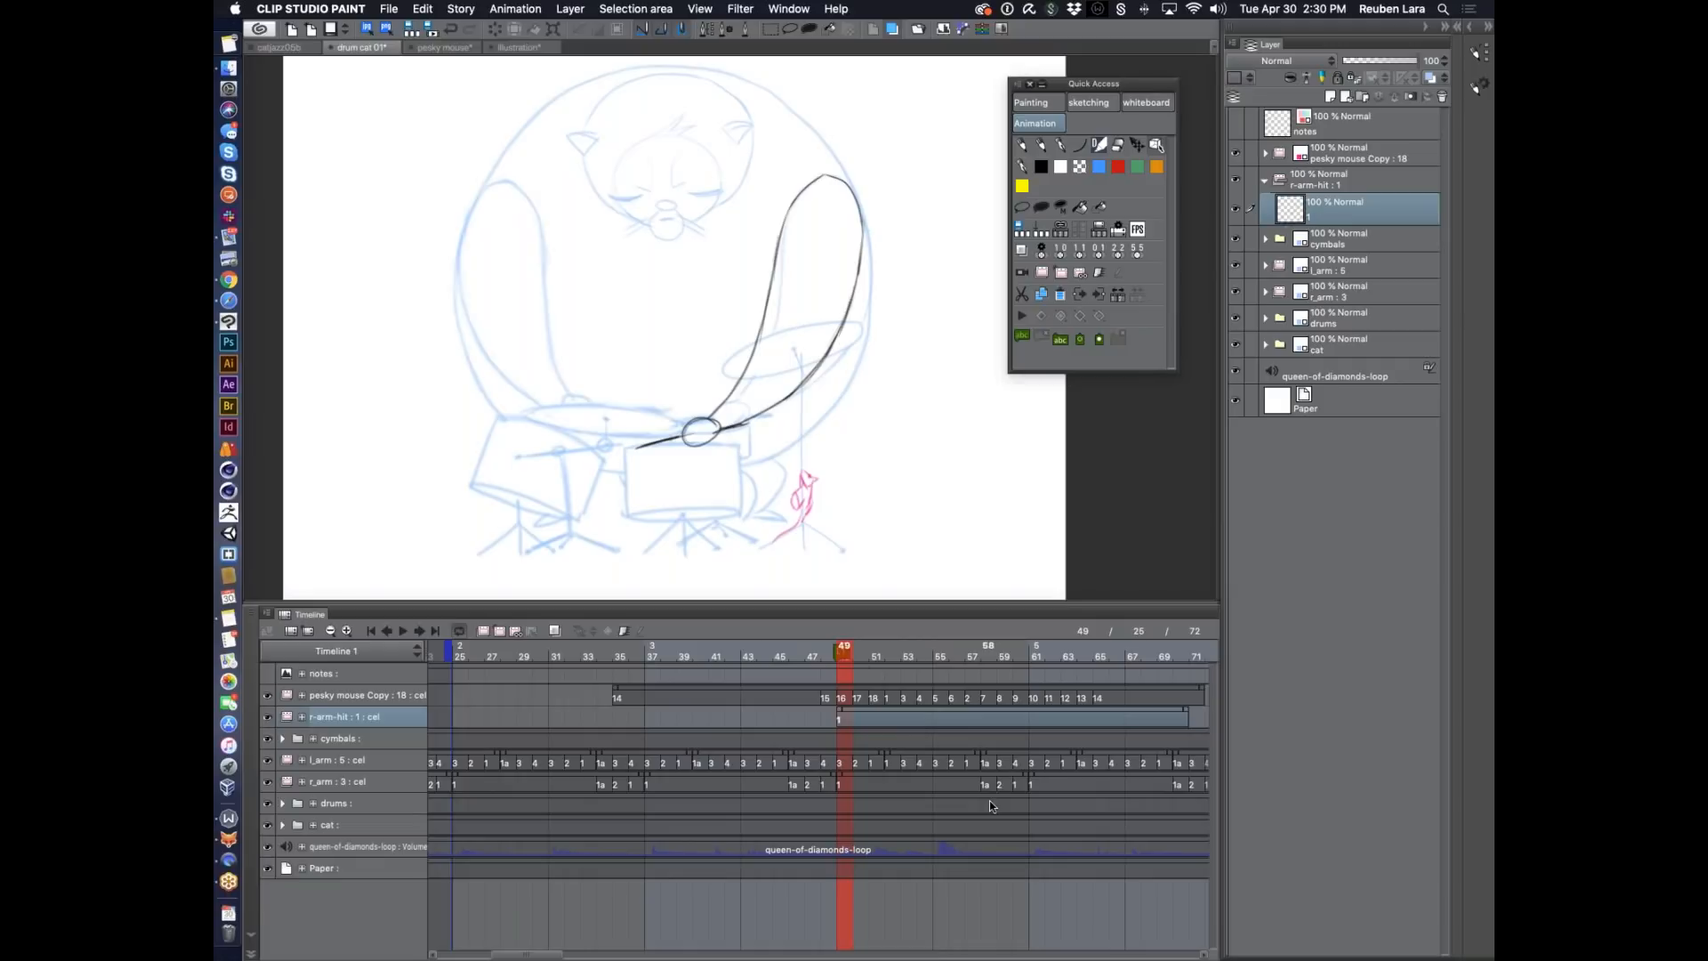
click(875, 714)
drag(876, 711, 873, 712)
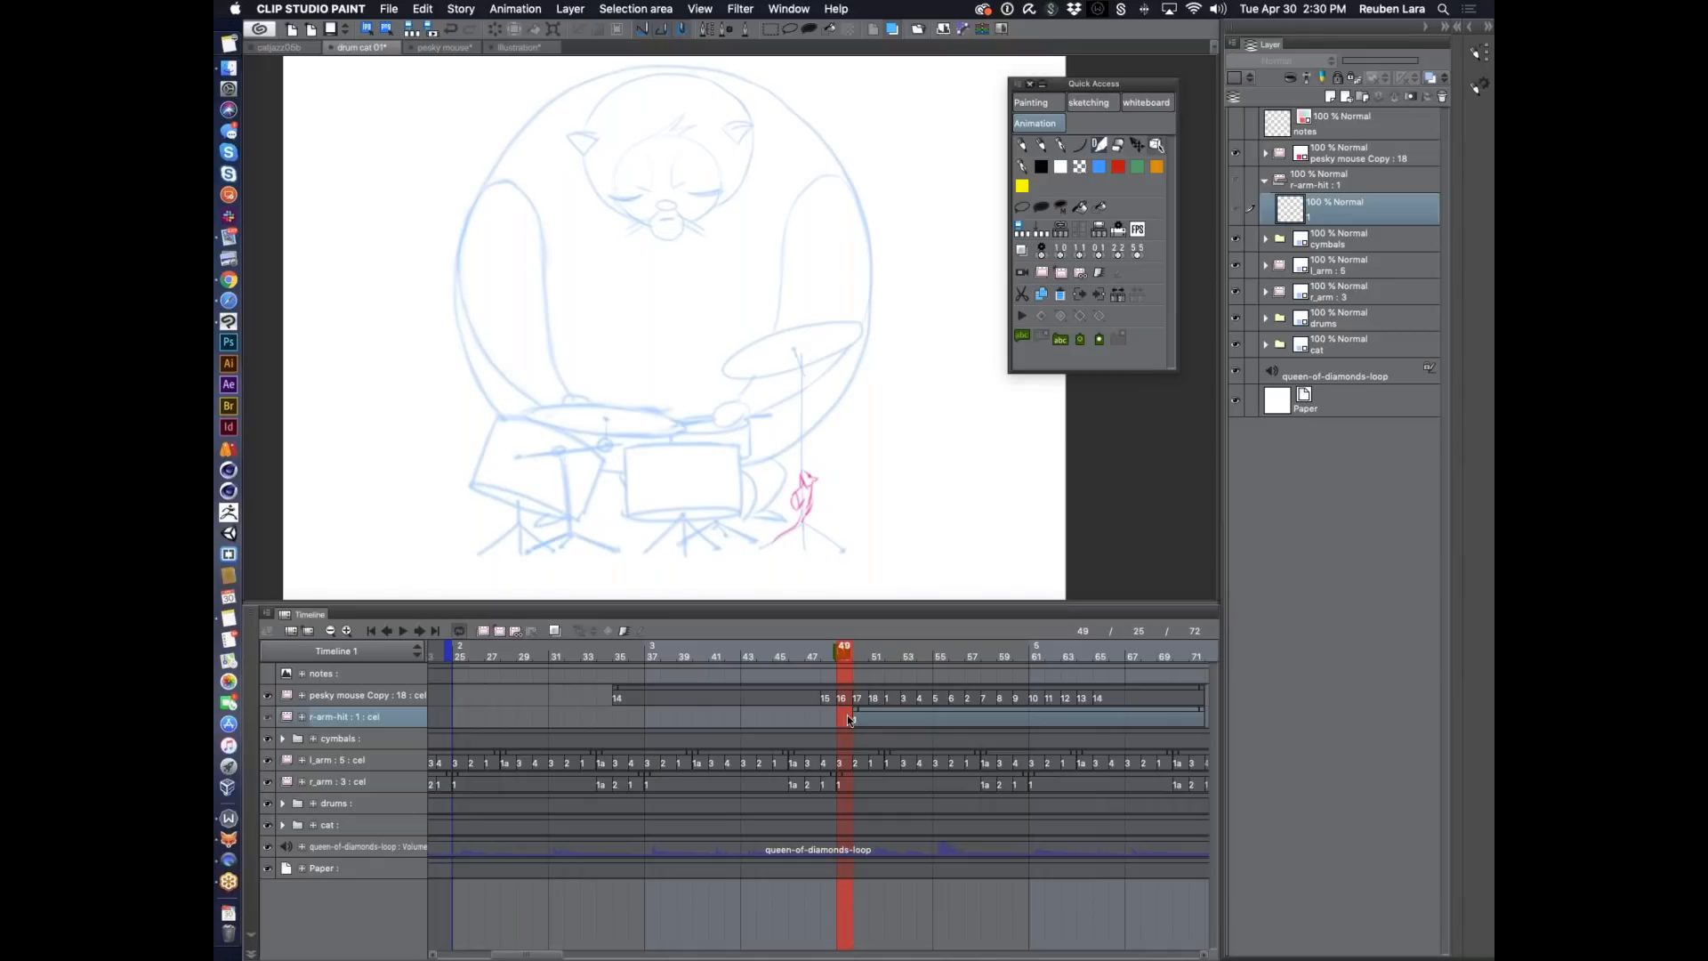
click(499, 631)
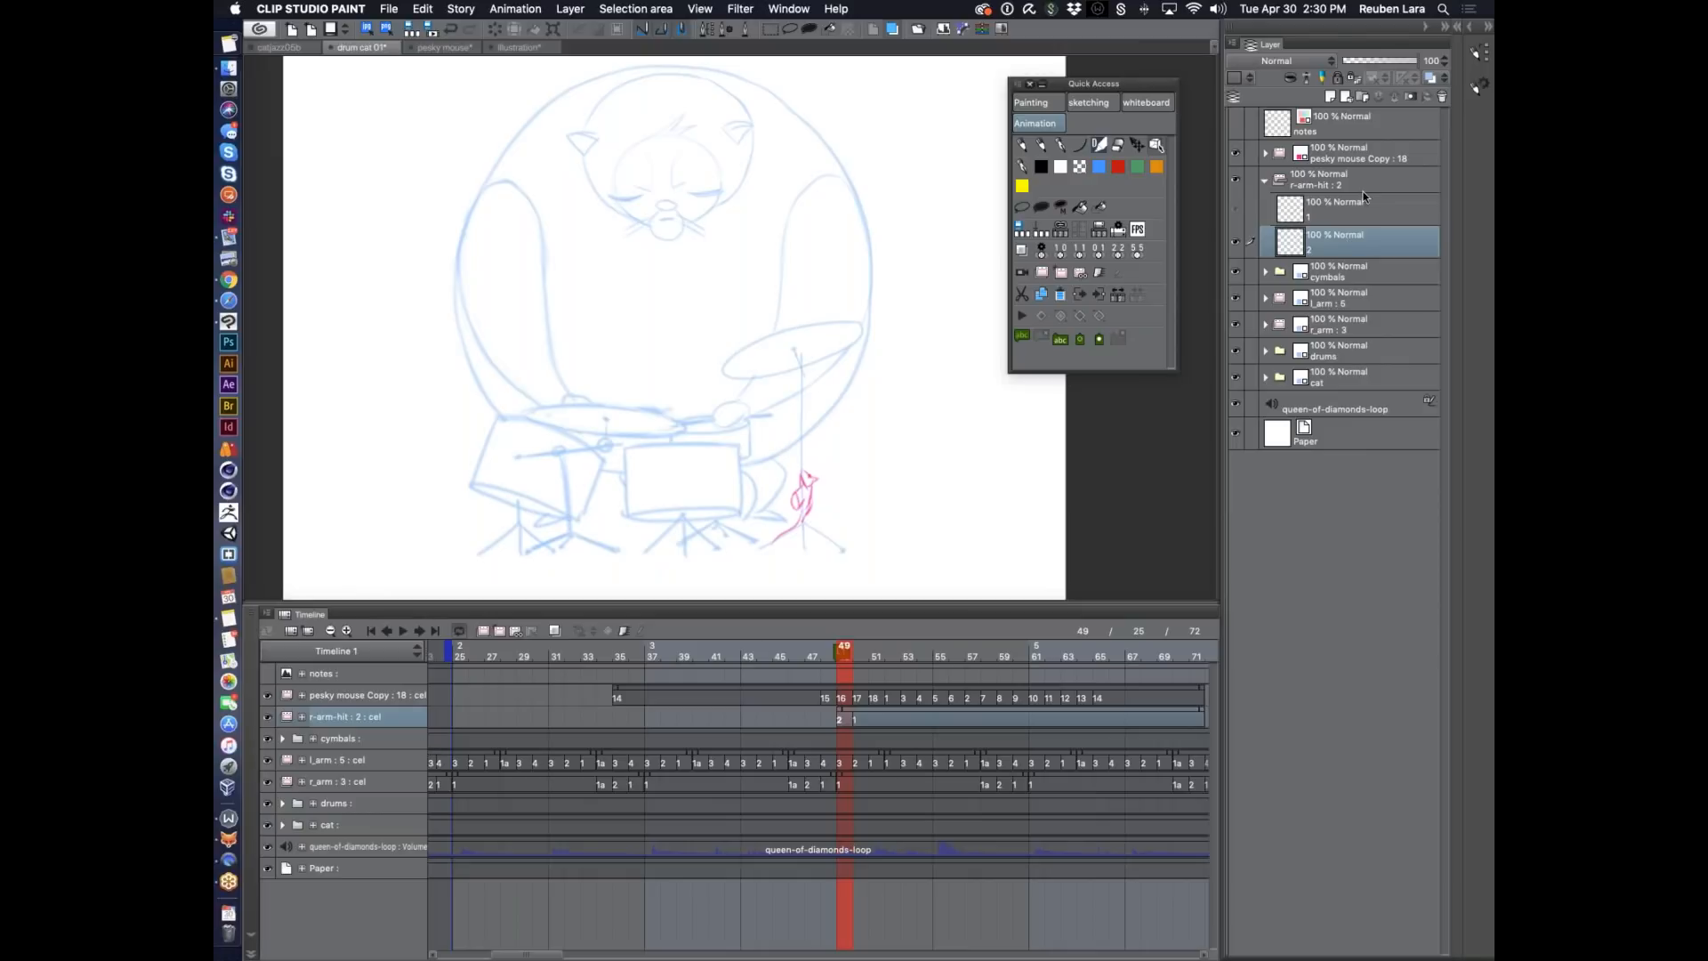
Enable onion skin for the new cel and flip between frames 49 and 50 to compare the drawings.
mouse_move(848, 657)
mouse_down()
mouse_move(860, 649)
mouse_move(845, 653)
mouse_up()
click(847, 717)
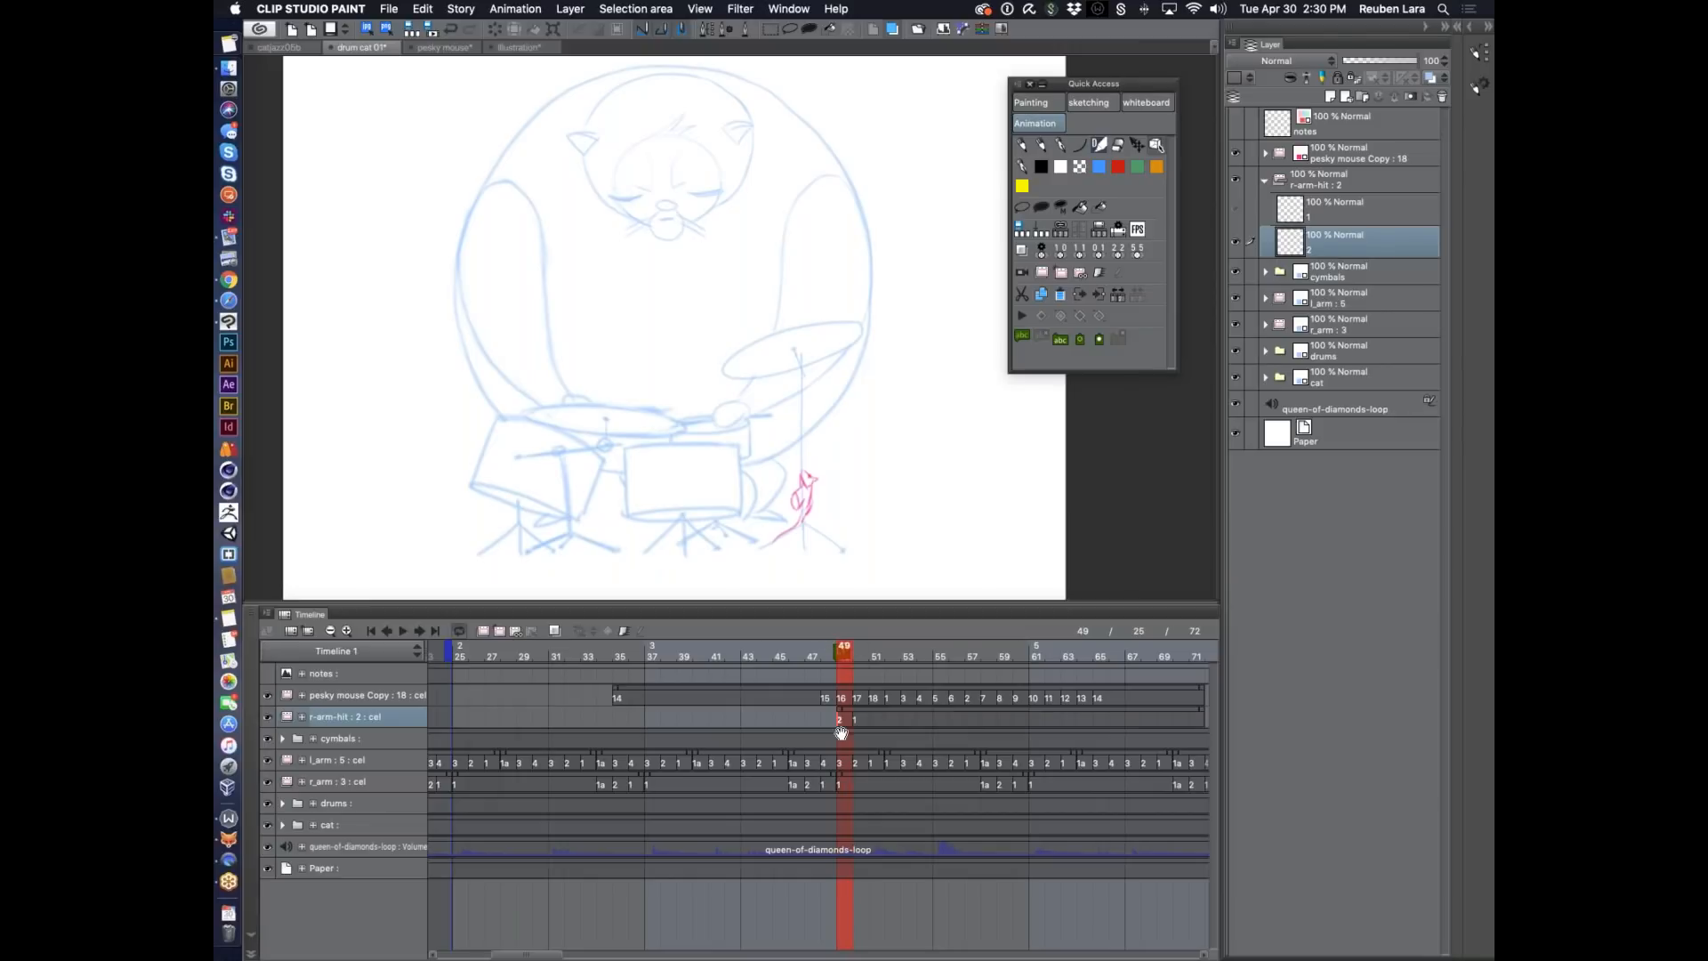
click(552, 630)
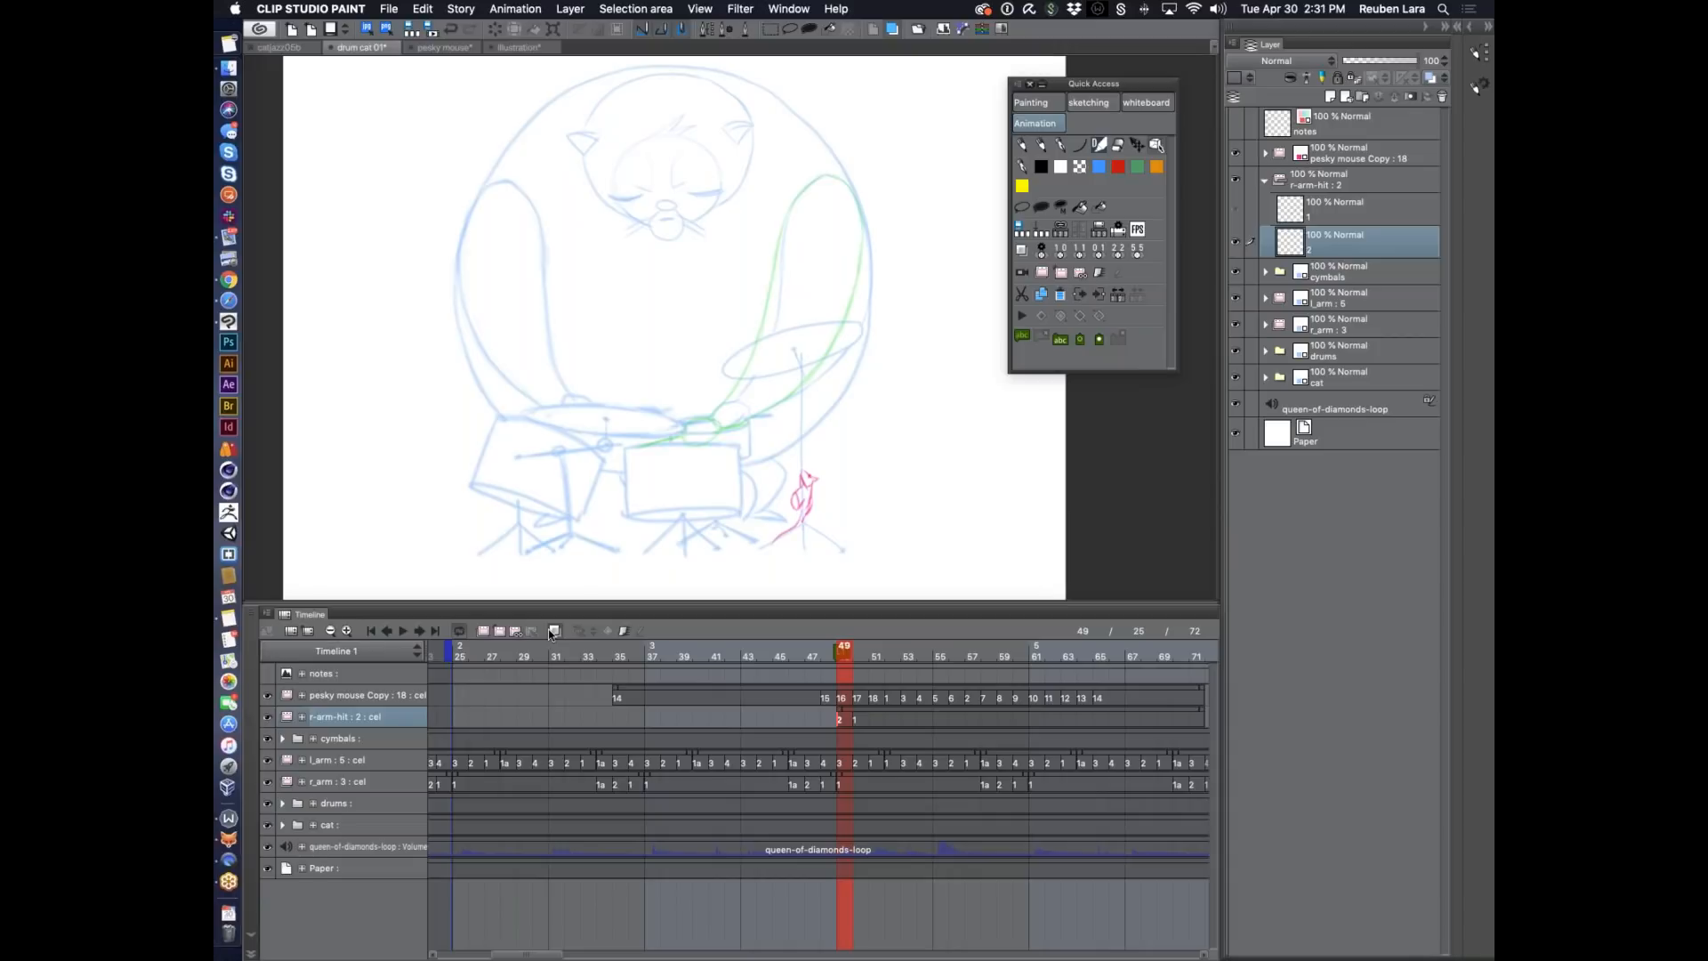
click(860, 655)
click(845, 652)
click(863, 657)
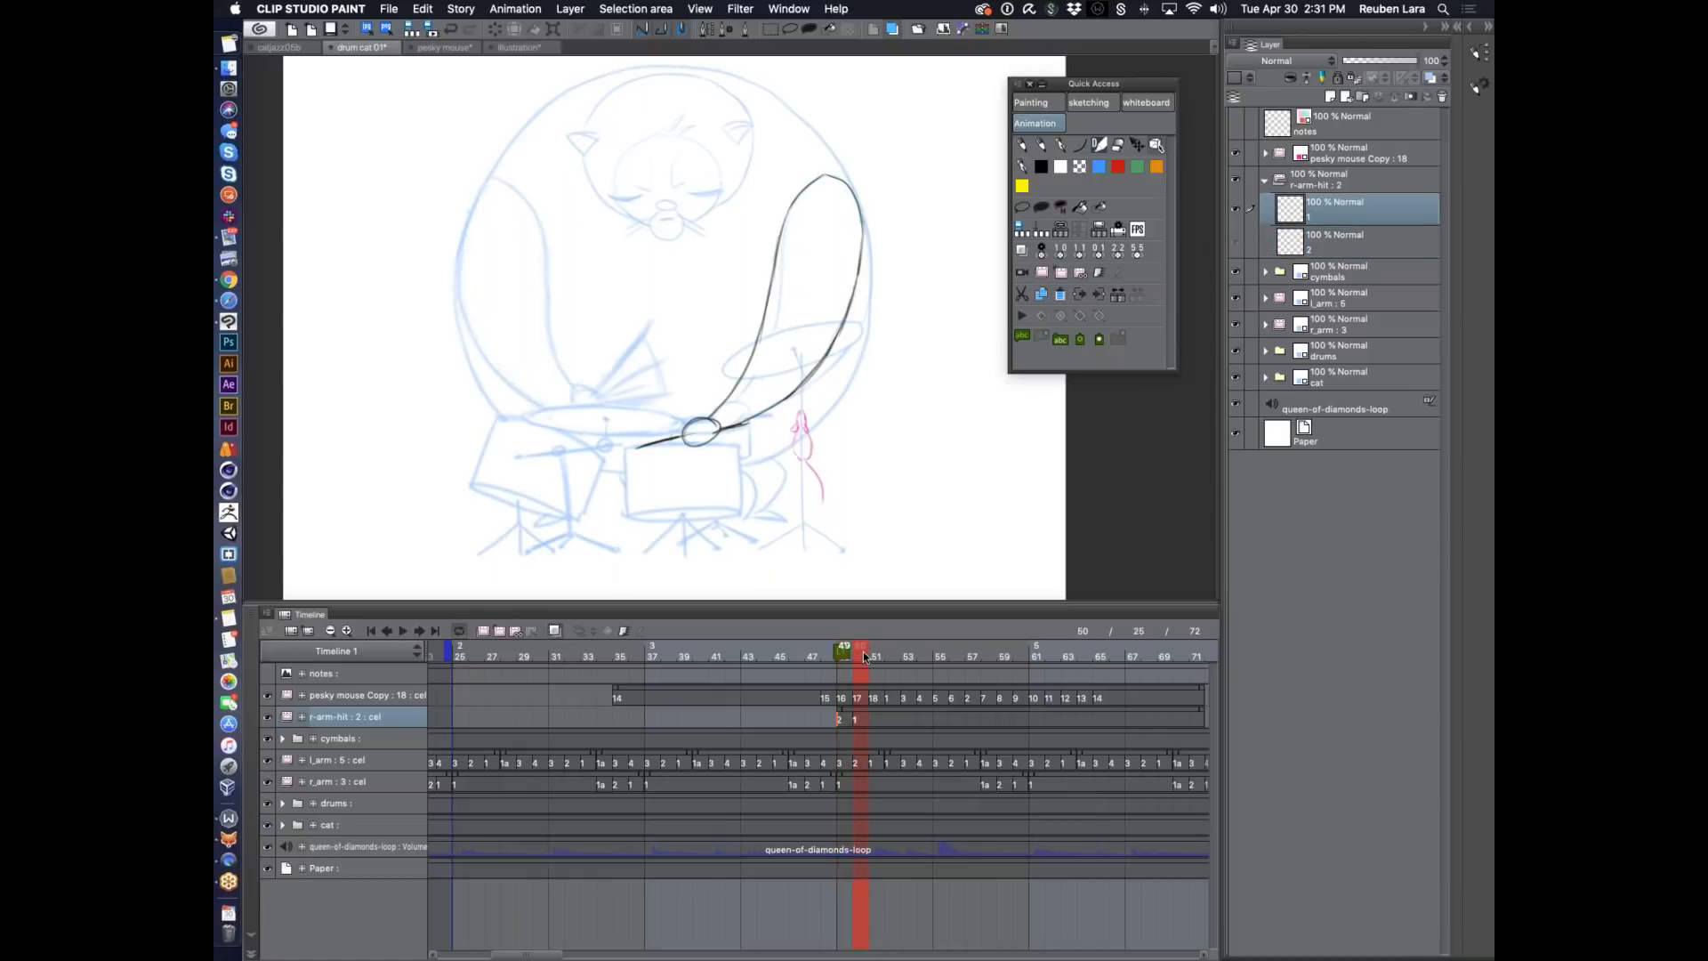
click(845, 655)
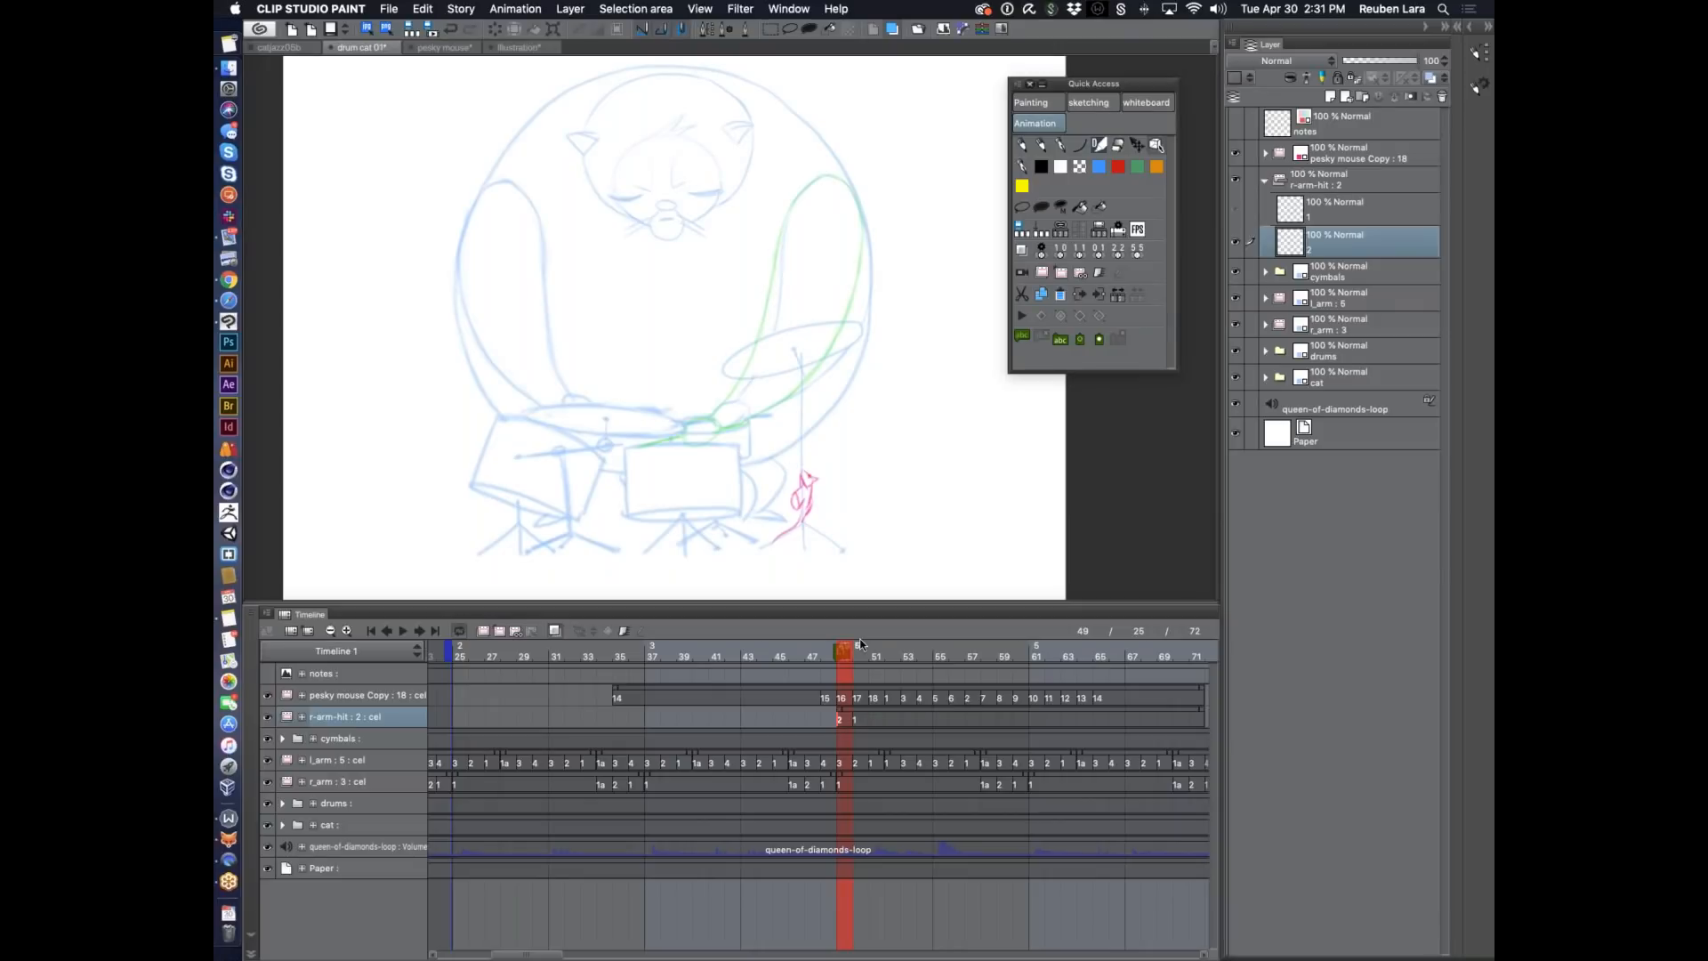
Change the layer color of the cat, r_arm and l_arm folders together to a golden orange.
click(1337, 377)
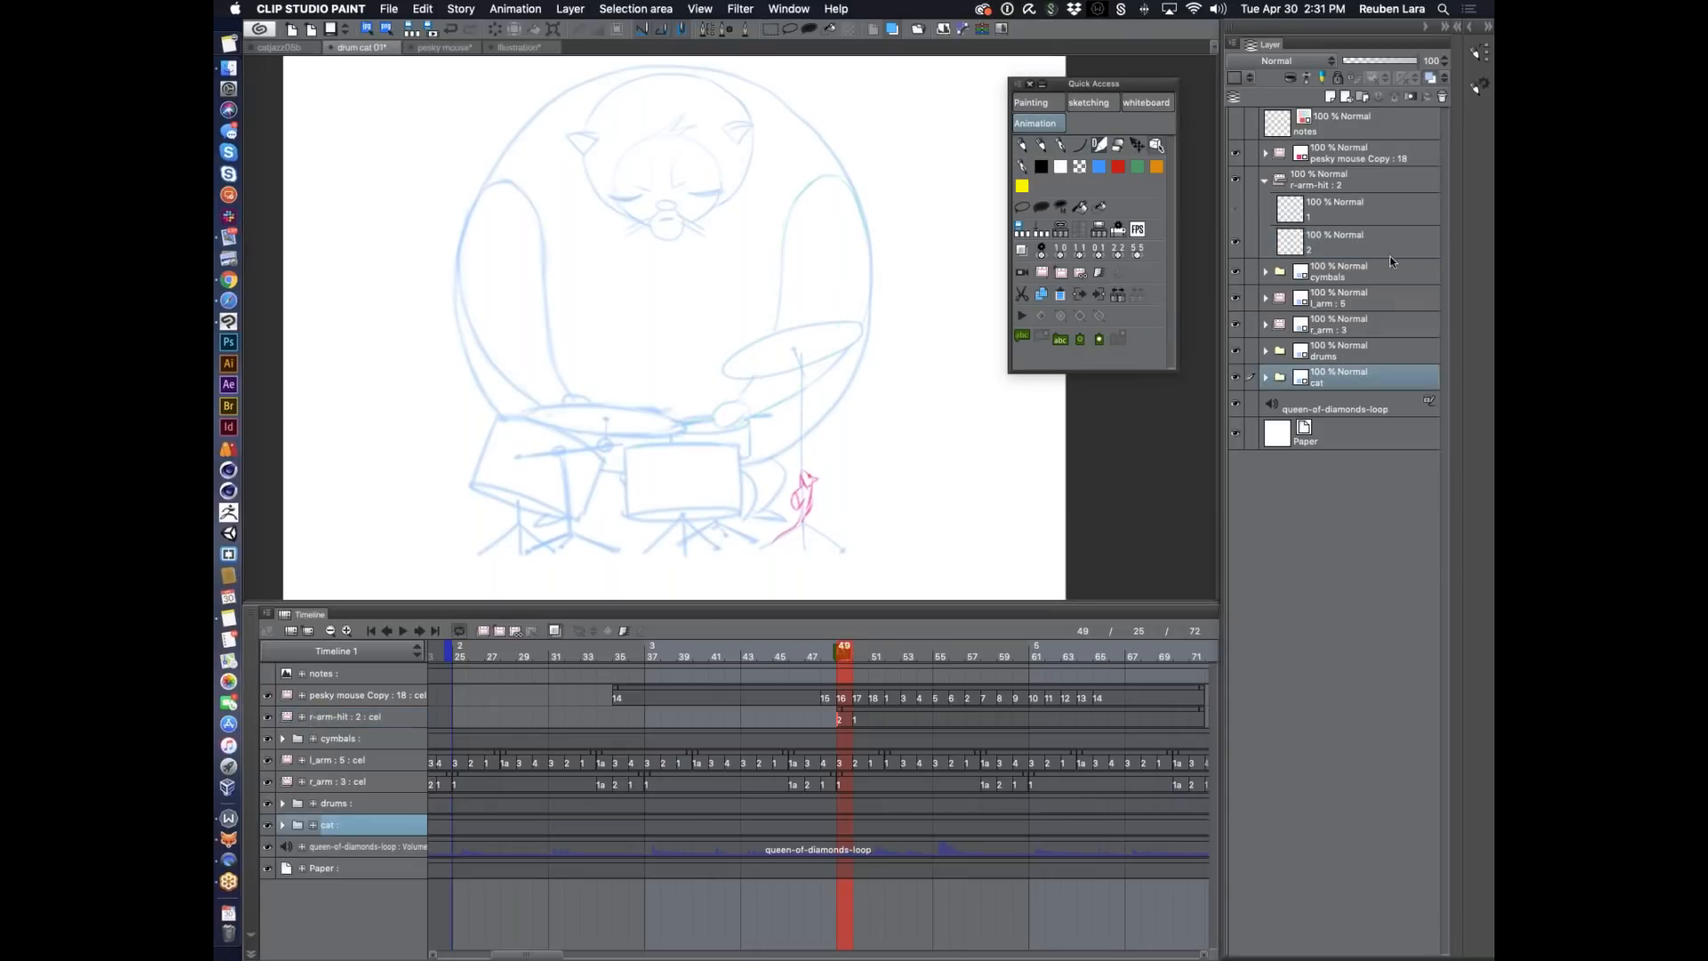
super+click(1352, 318)
super+click(1349, 297)
click(1445, 79)
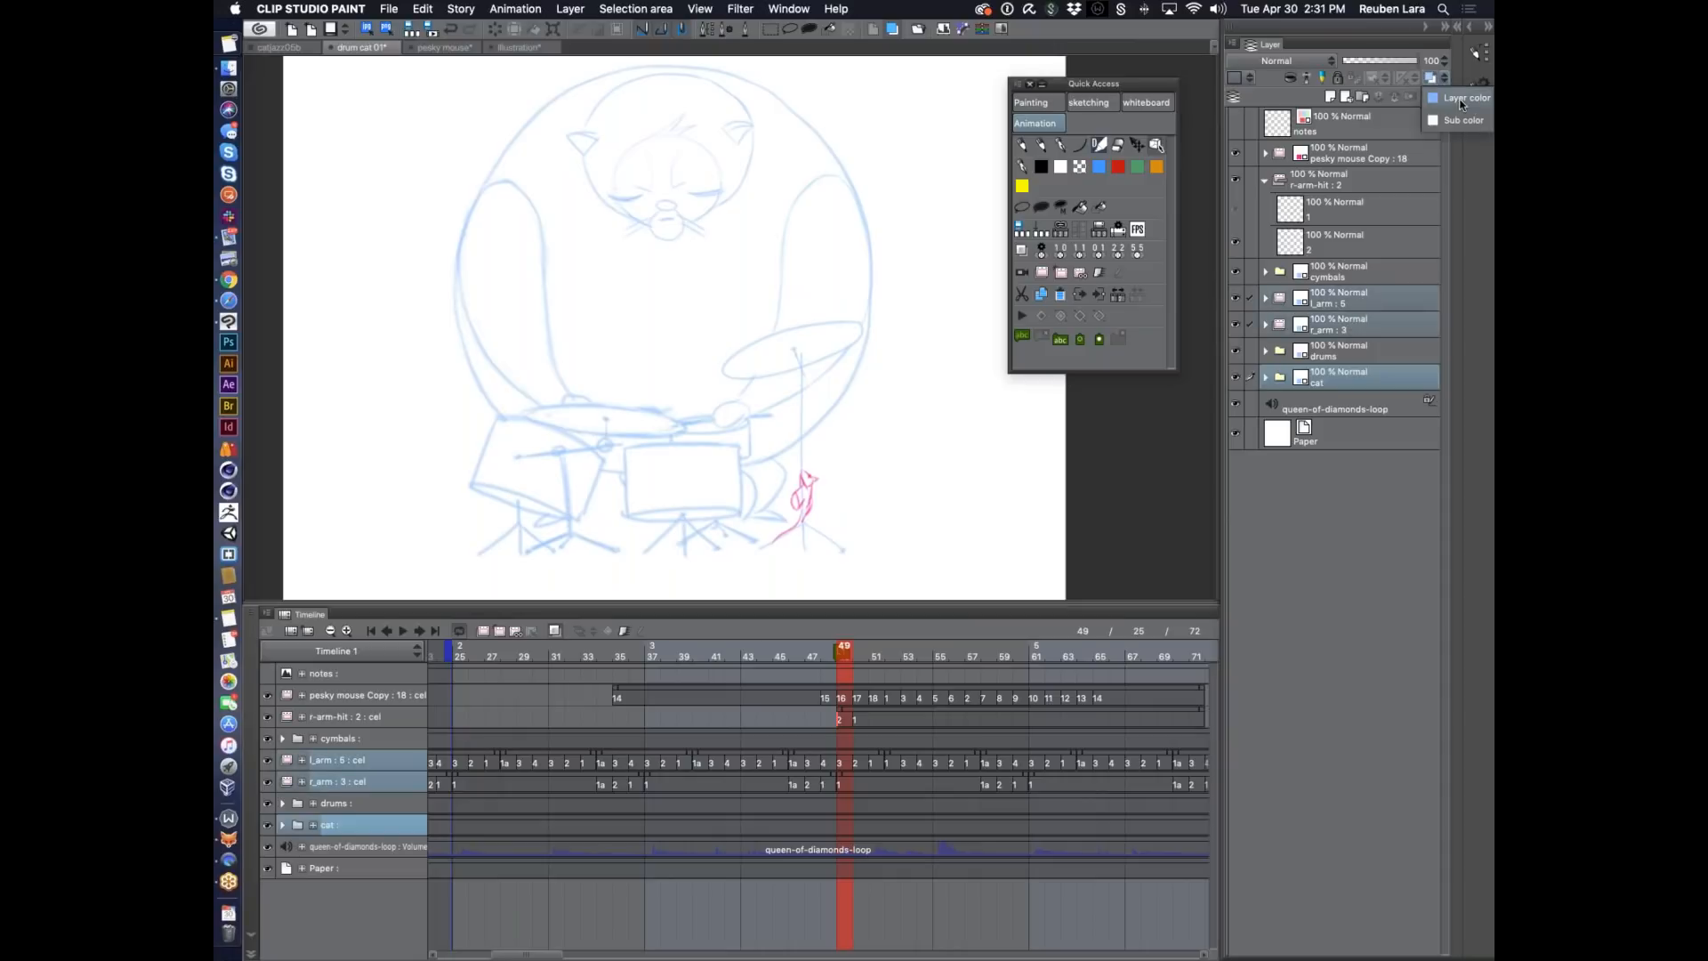
click(1460, 99)
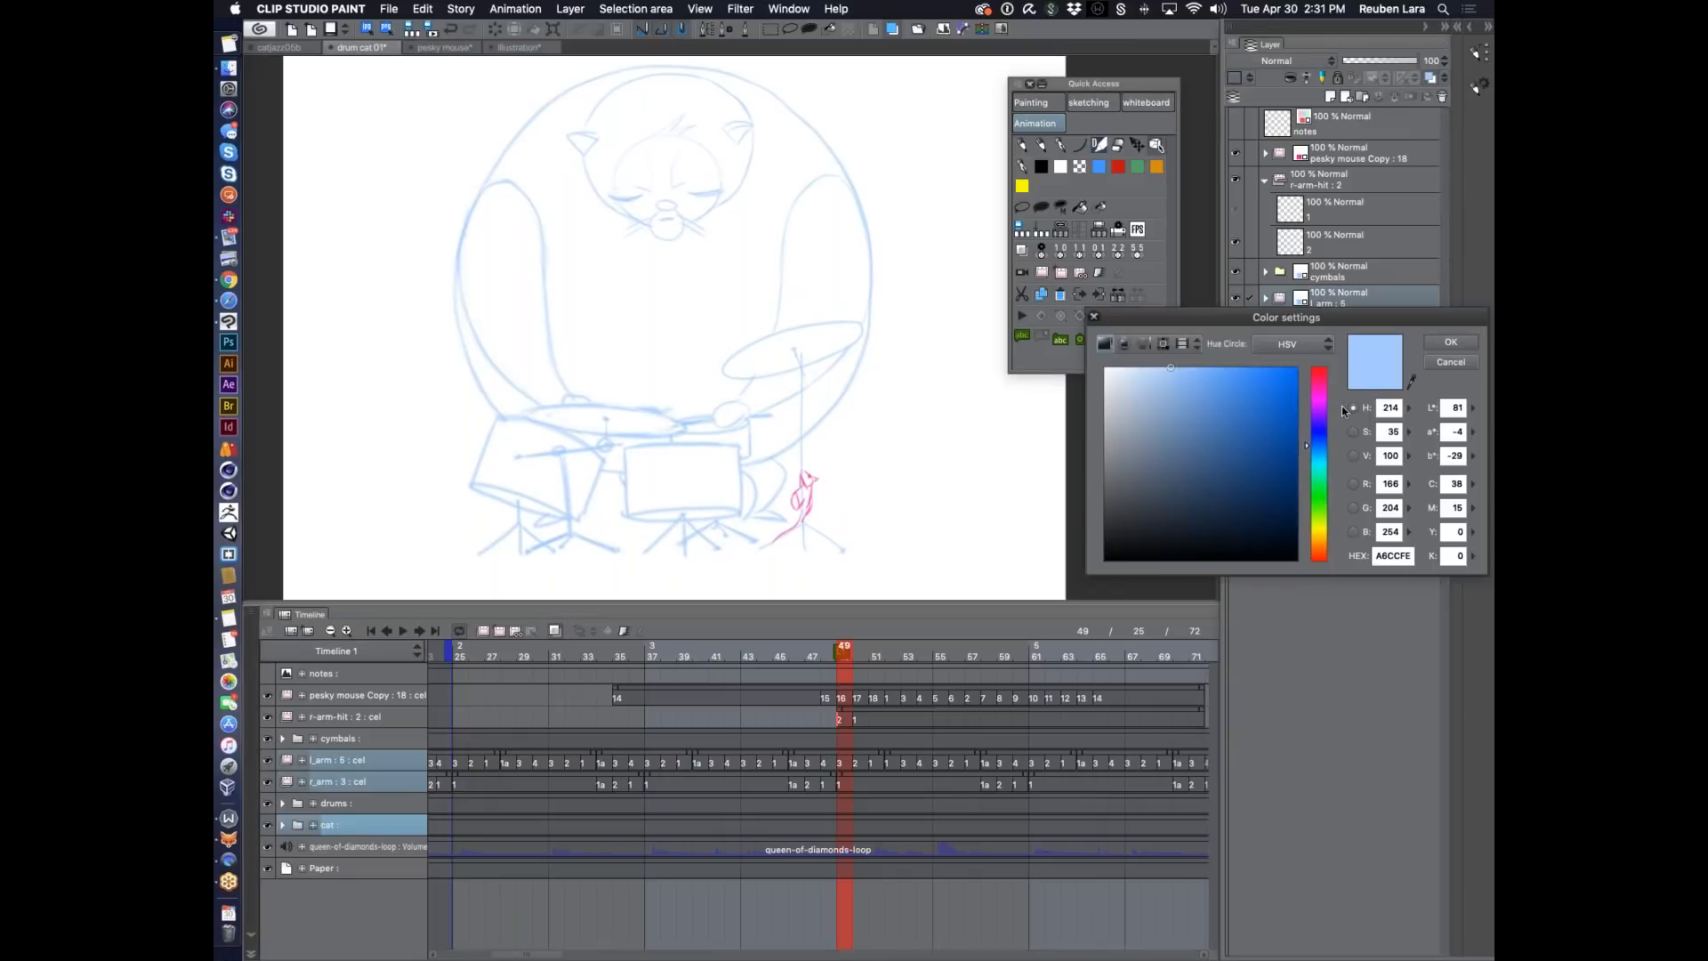
drag(1318, 507, 1319, 536)
drag(1287, 430, 1282, 402)
click(1450, 342)
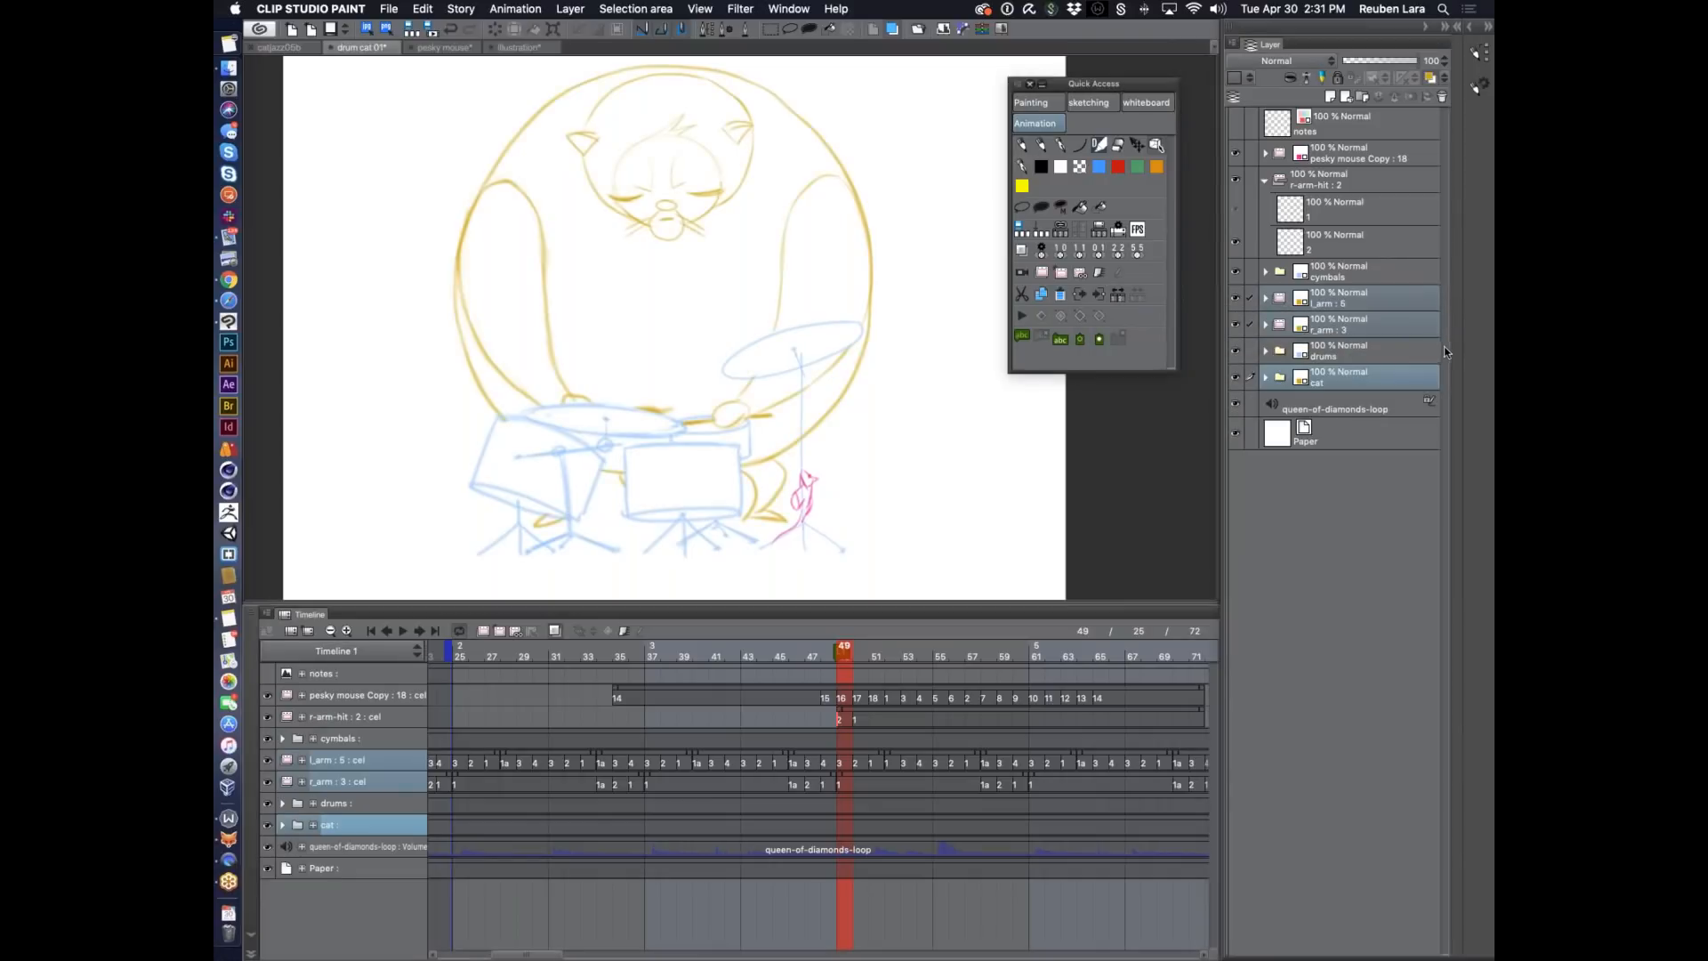
Lighten the shared layer color of the cat, r_arm and l_arm folders to a brighter yellow-orange.
click(1434, 78)
click(1430, 116)
drag(1242, 370, 1229, 374)
click(1443, 344)
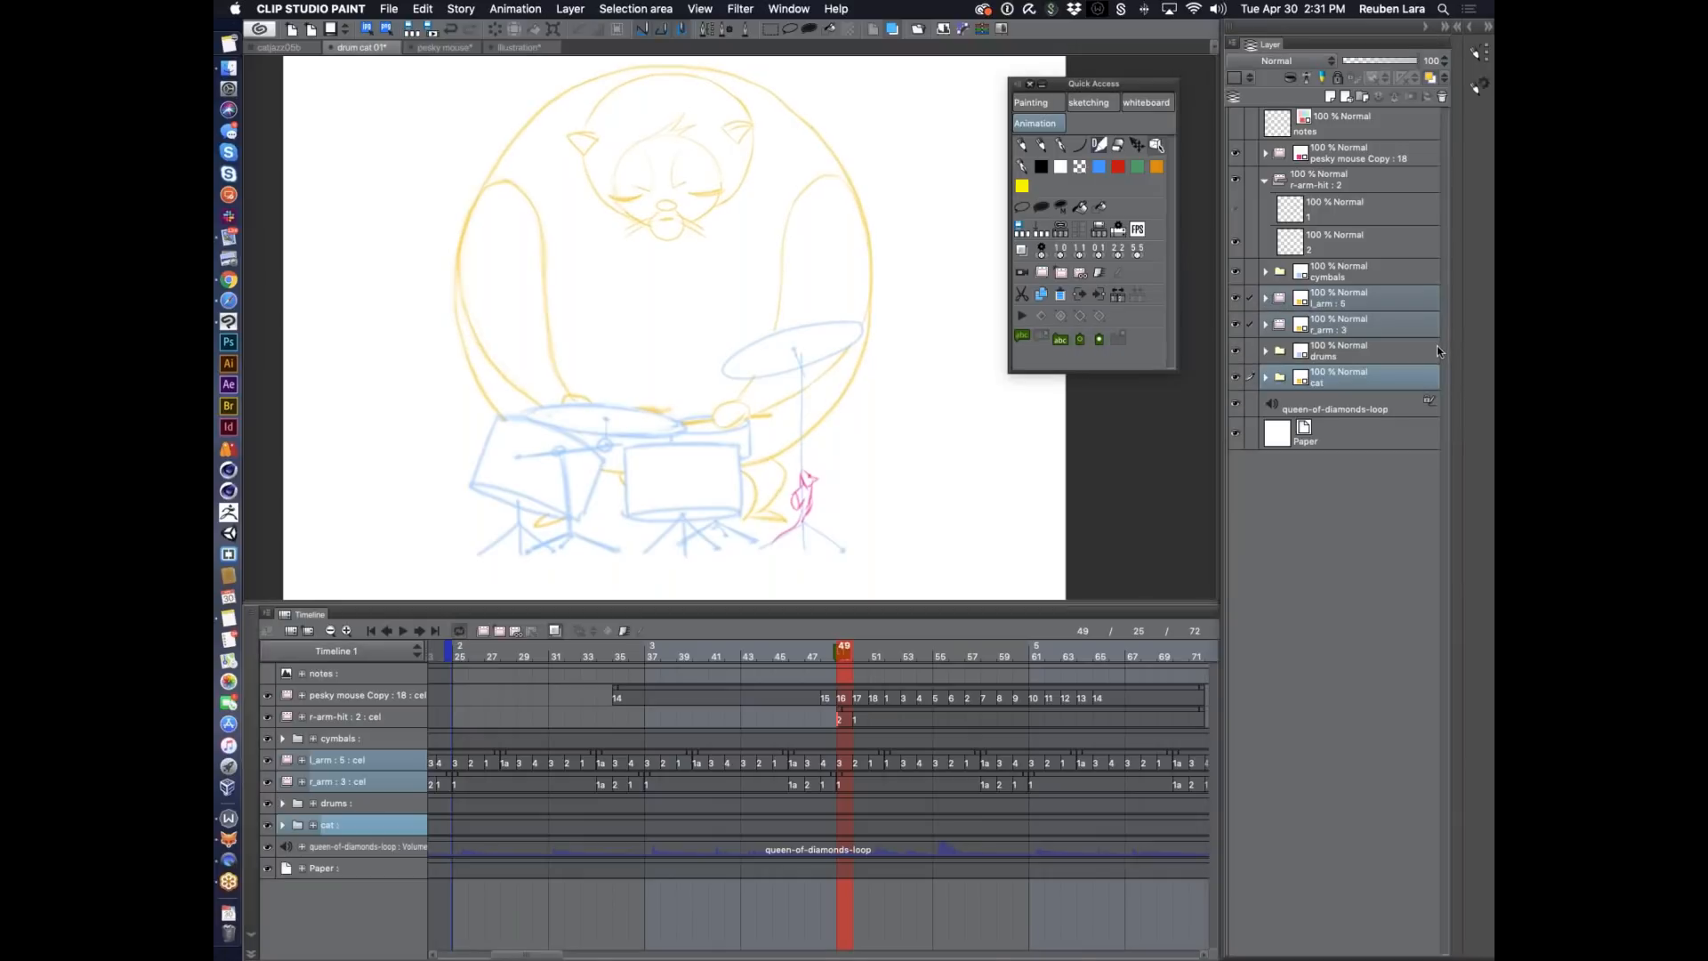
Draw the raised arm on cel 2 of r-arm-hit, with the hand and drumstick lifted above the snare drum and the arm bent.
click(845, 719)
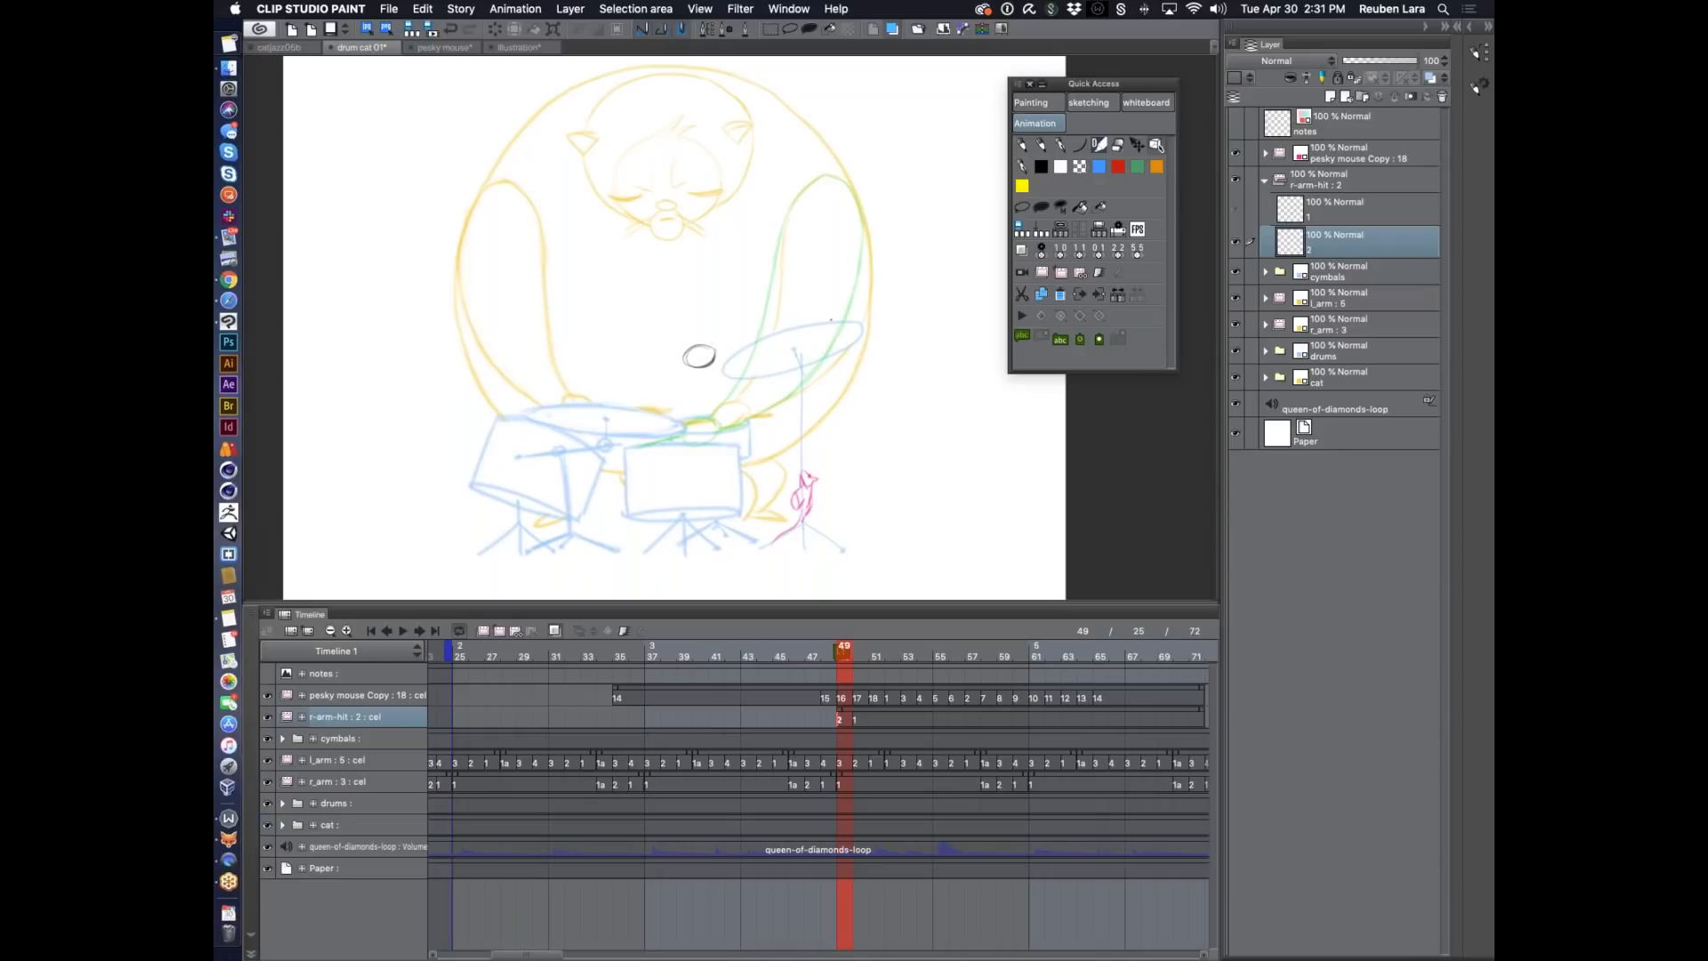
drag(628, 345, 756, 372)
mouse_move(827, 174)
mouse_down()
mouse_move(787, 211)
mouse_move(776, 319)
mouse_move(747, 348)
mouse_move(780, 313)
mouse_up()
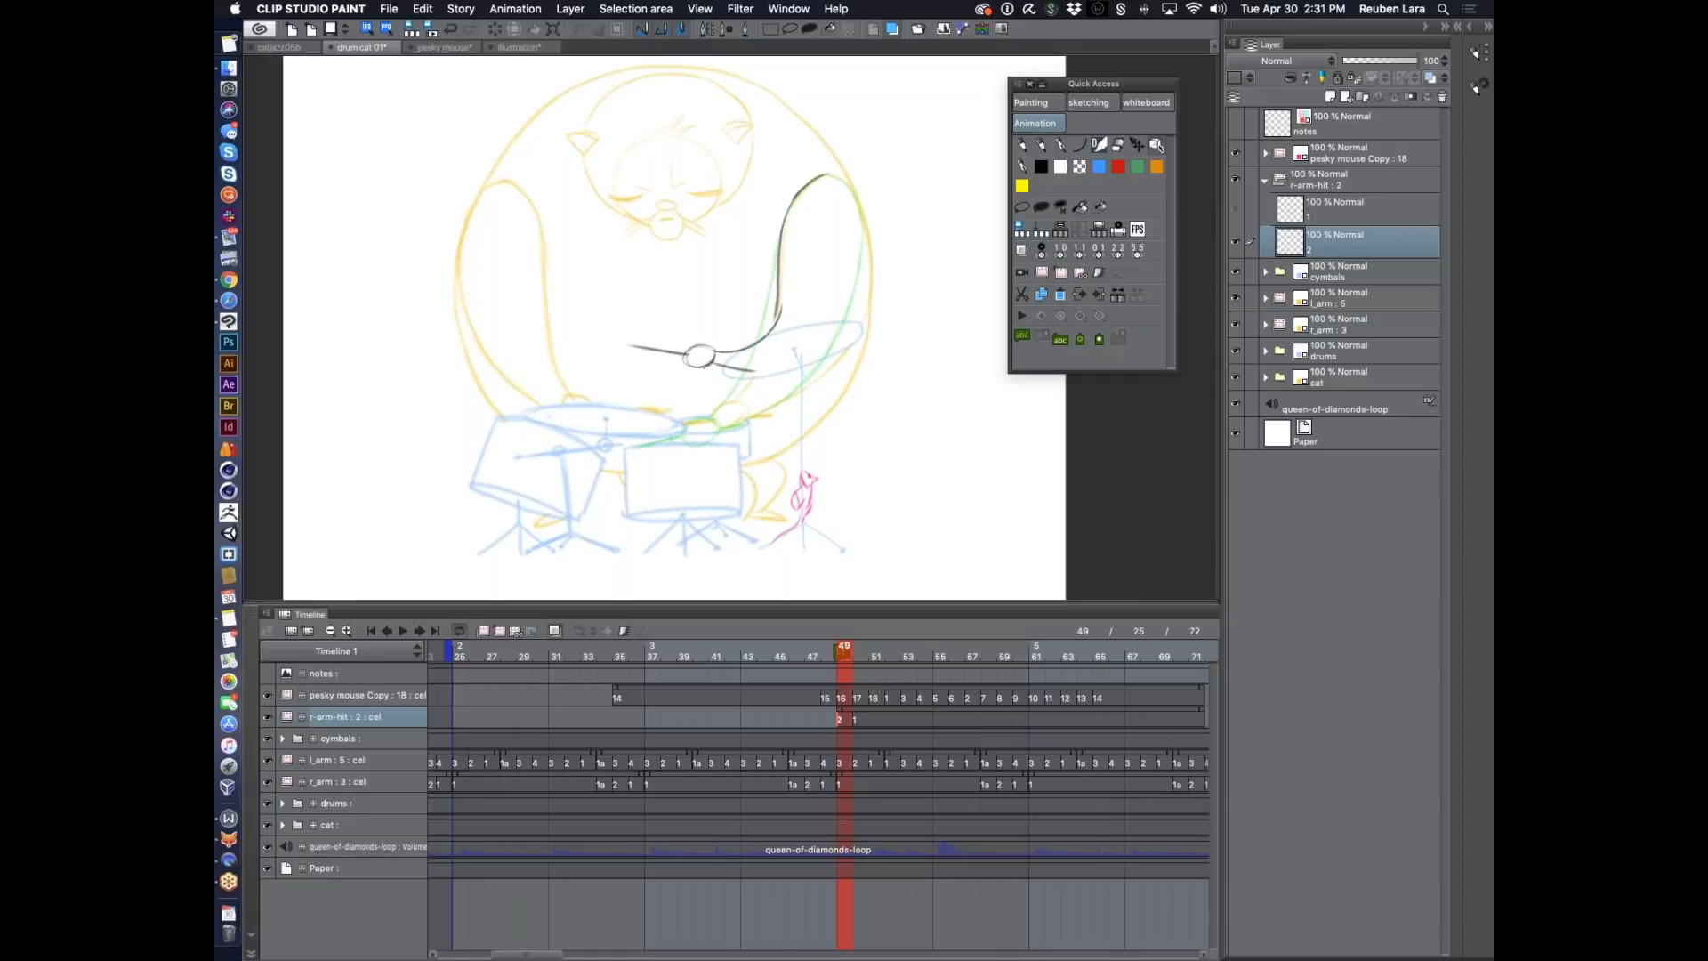
mouse_move(702, 366)
mouse_down()
mouse_move(748, 384)
mouse_move(825, 363)
mouse_up()
mouse_move(827, 175)
mouse_down()
mouse_move(867, 261)
mouse_move(817, 371)
mouse_up()
drag(780, 233, 775, 331)
Erase the raised hand's drumstick and redraw it angled more steeply upward.
mouse_move(846, 656)
mouse_down()
mouse_move(860, 654)
mouse_move(846, 656)
mouse_up()
key(e)
drag(630, 345, 737, 373)
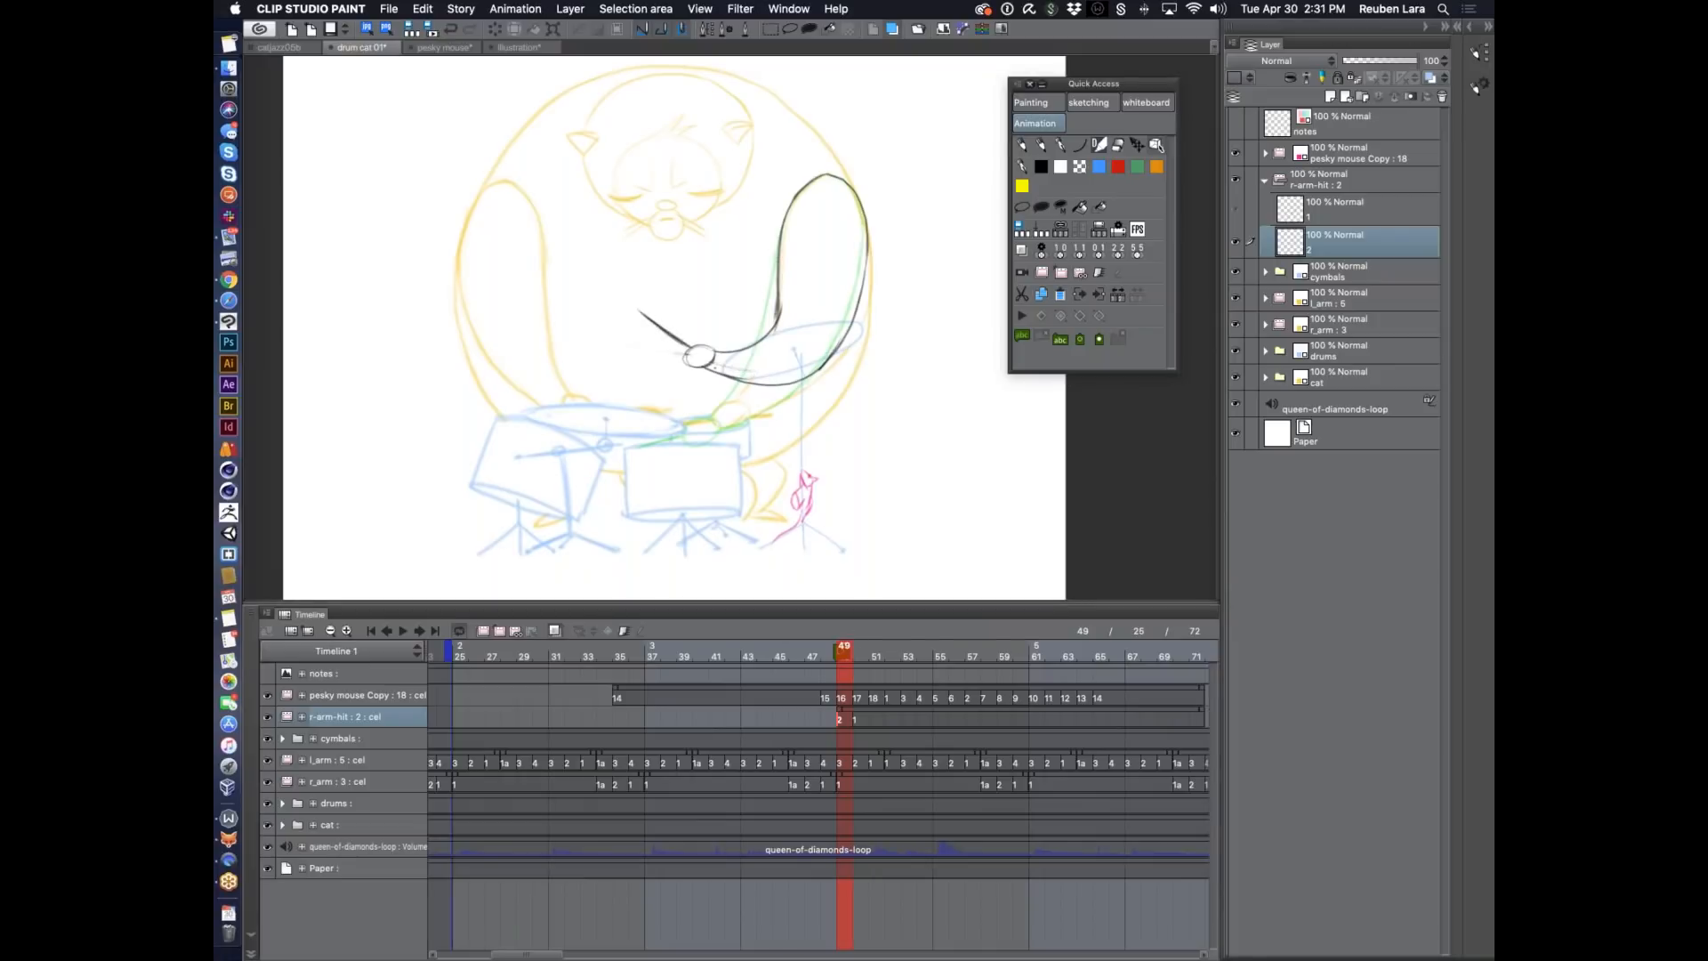
drag(640, 313, 727, 385)
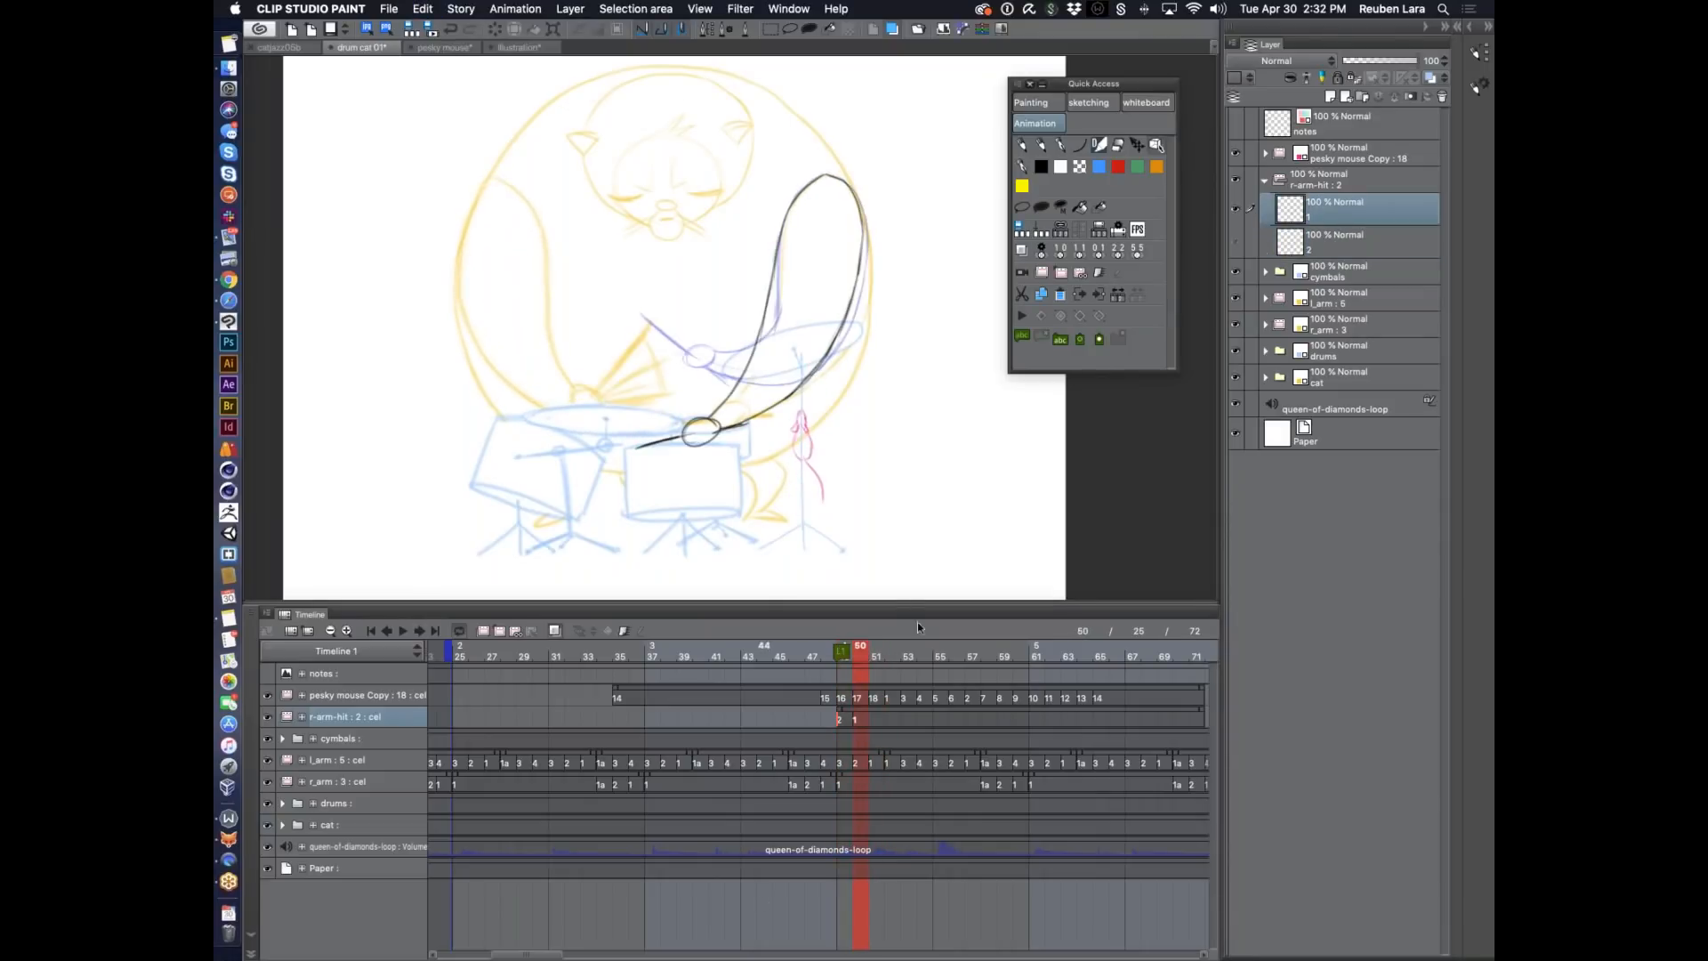
Add a new cel at frame 51 and draw the arm on it with the hand slightly above the hit position.
click(499, 631)
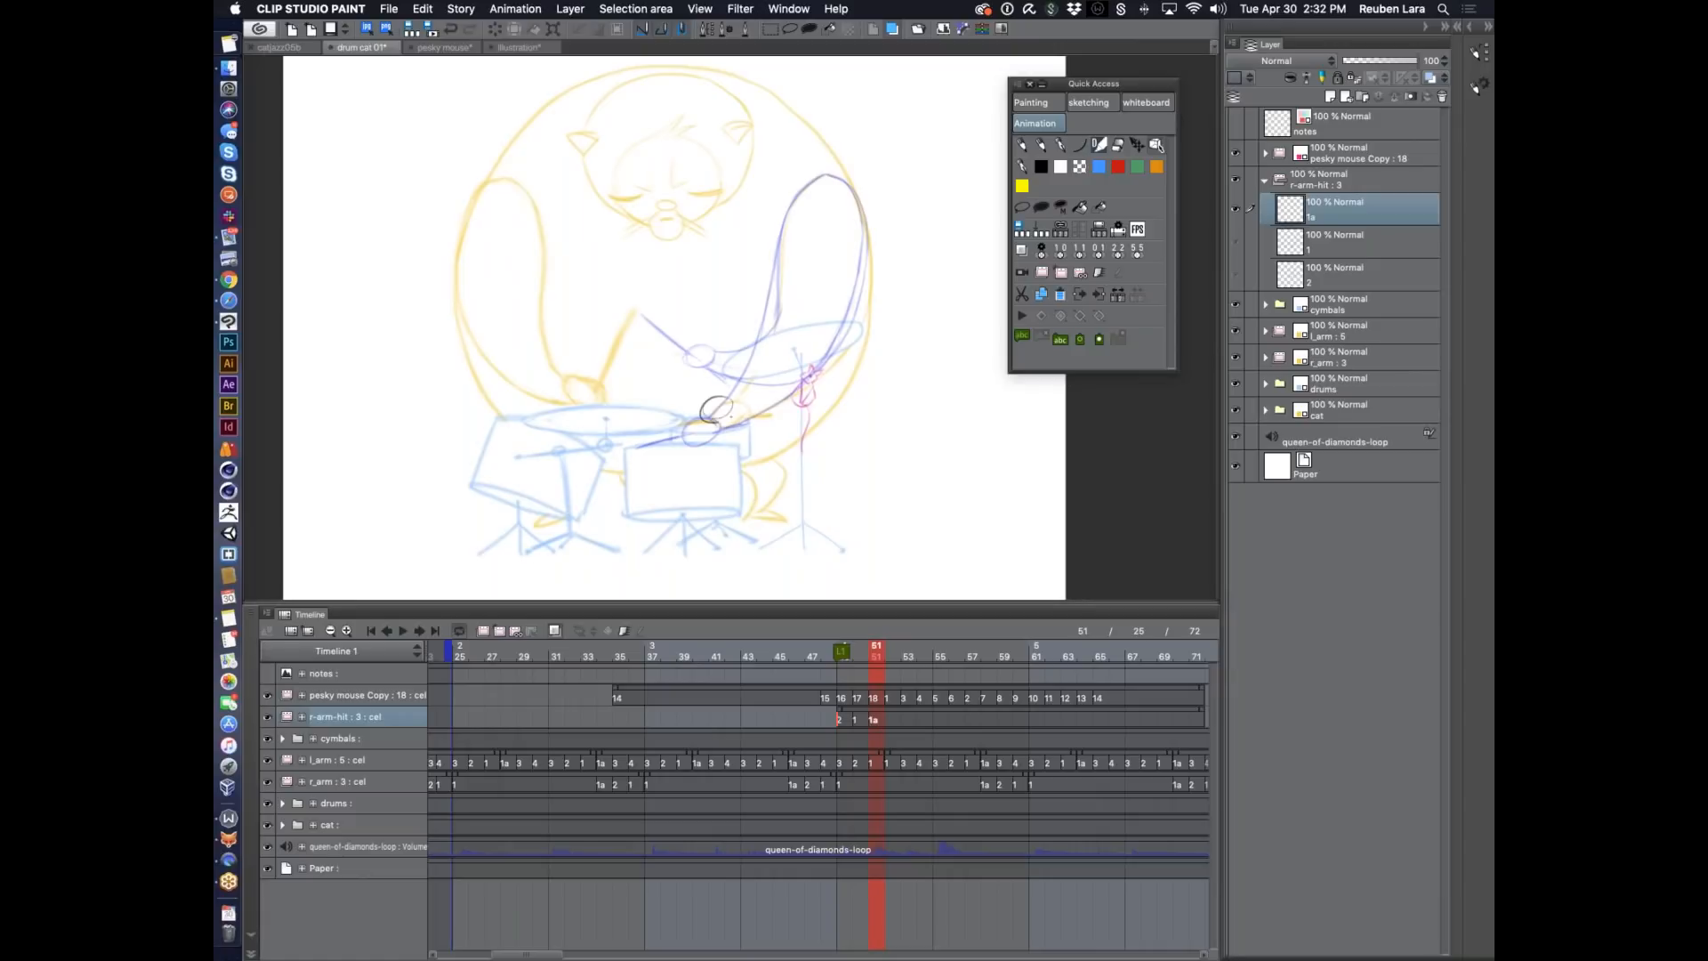
mouse_move(810, 190)
mouse_down()
mouse_move(785, 217)
mouse_move(764, 334)
mouse_move(722, 408)
mouse_move(759, 406)
mouse_up()
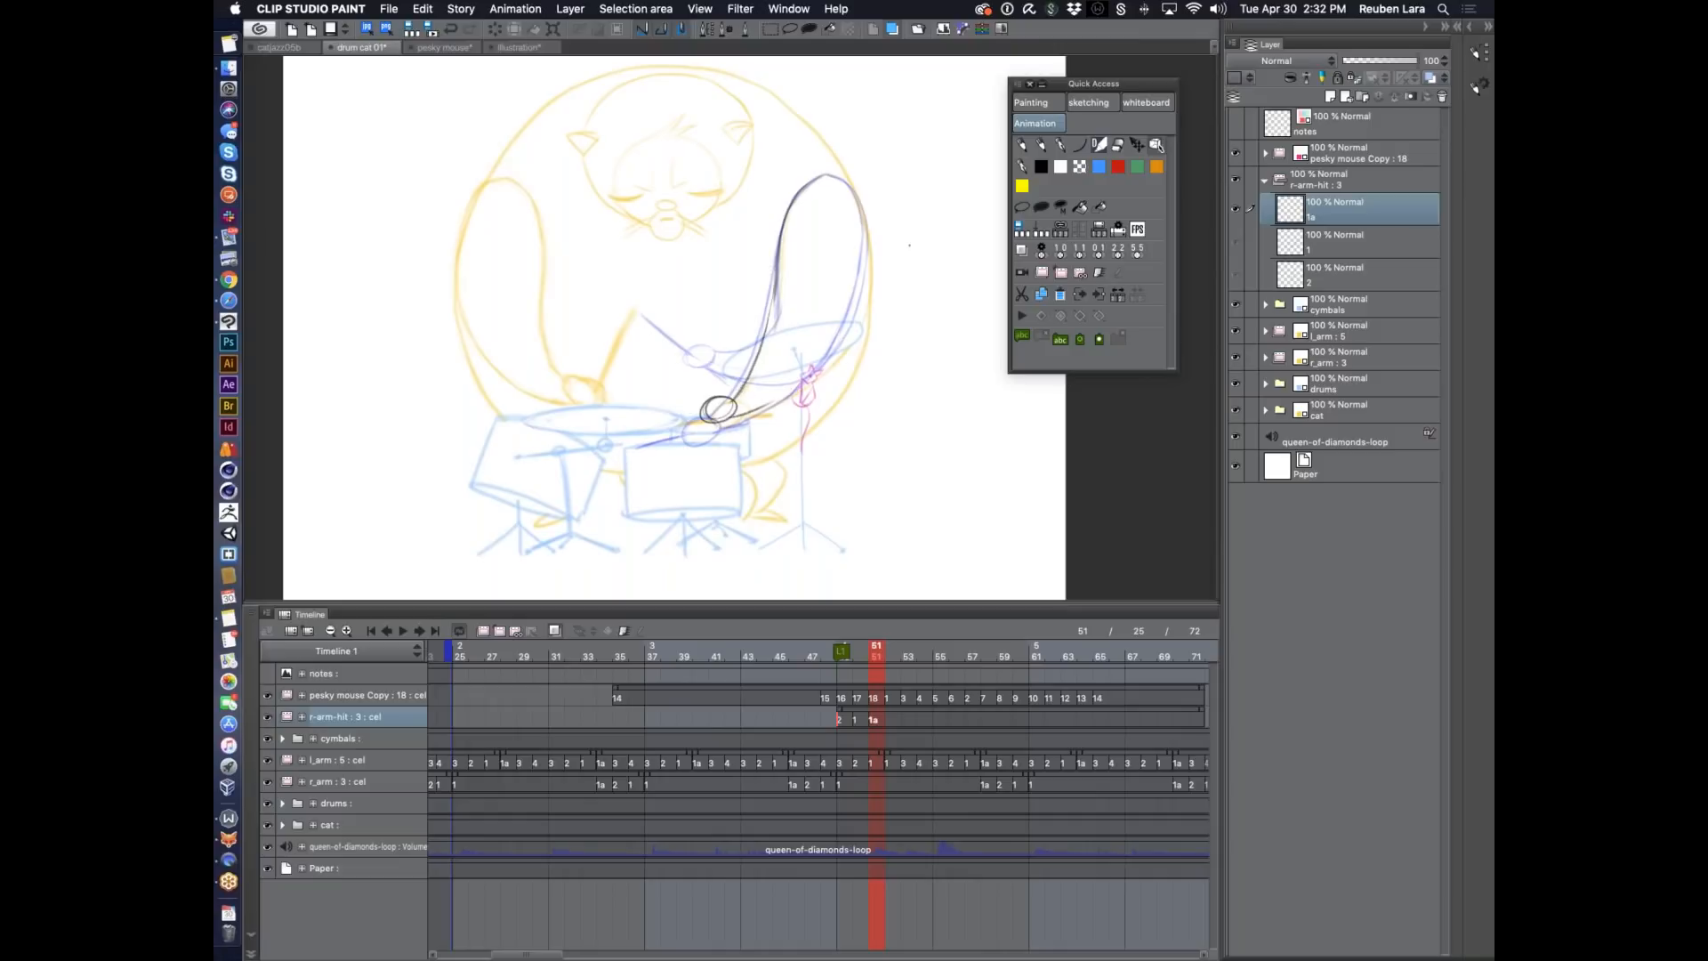
mouse_move(819, 177)
mouse_down()
mouse_move(847, 184)
mouse_move(864, 241)
mouse_move(851, 322)
mouse_move(761, 408)
mouse_up()
key(super+z)
drag(849, 322, 767, 404)
key(super+z)
drag(850, 316, 765, 407)
mouse_move(711, 405)
mouse_down()
mouse_move(653, 406)
mouse_move(765, 411)
mouse_up()
Shift the r-arm-hit cels one frame later to start at frame 50 and add a new cel at frame 49.
mouse_move(865, 655)
mouse_down()
mouse_move(813, 655)
mouse_move(895, 653)
mouse_move(845, 656)
mouse_move(876, 709)
mouse_up()
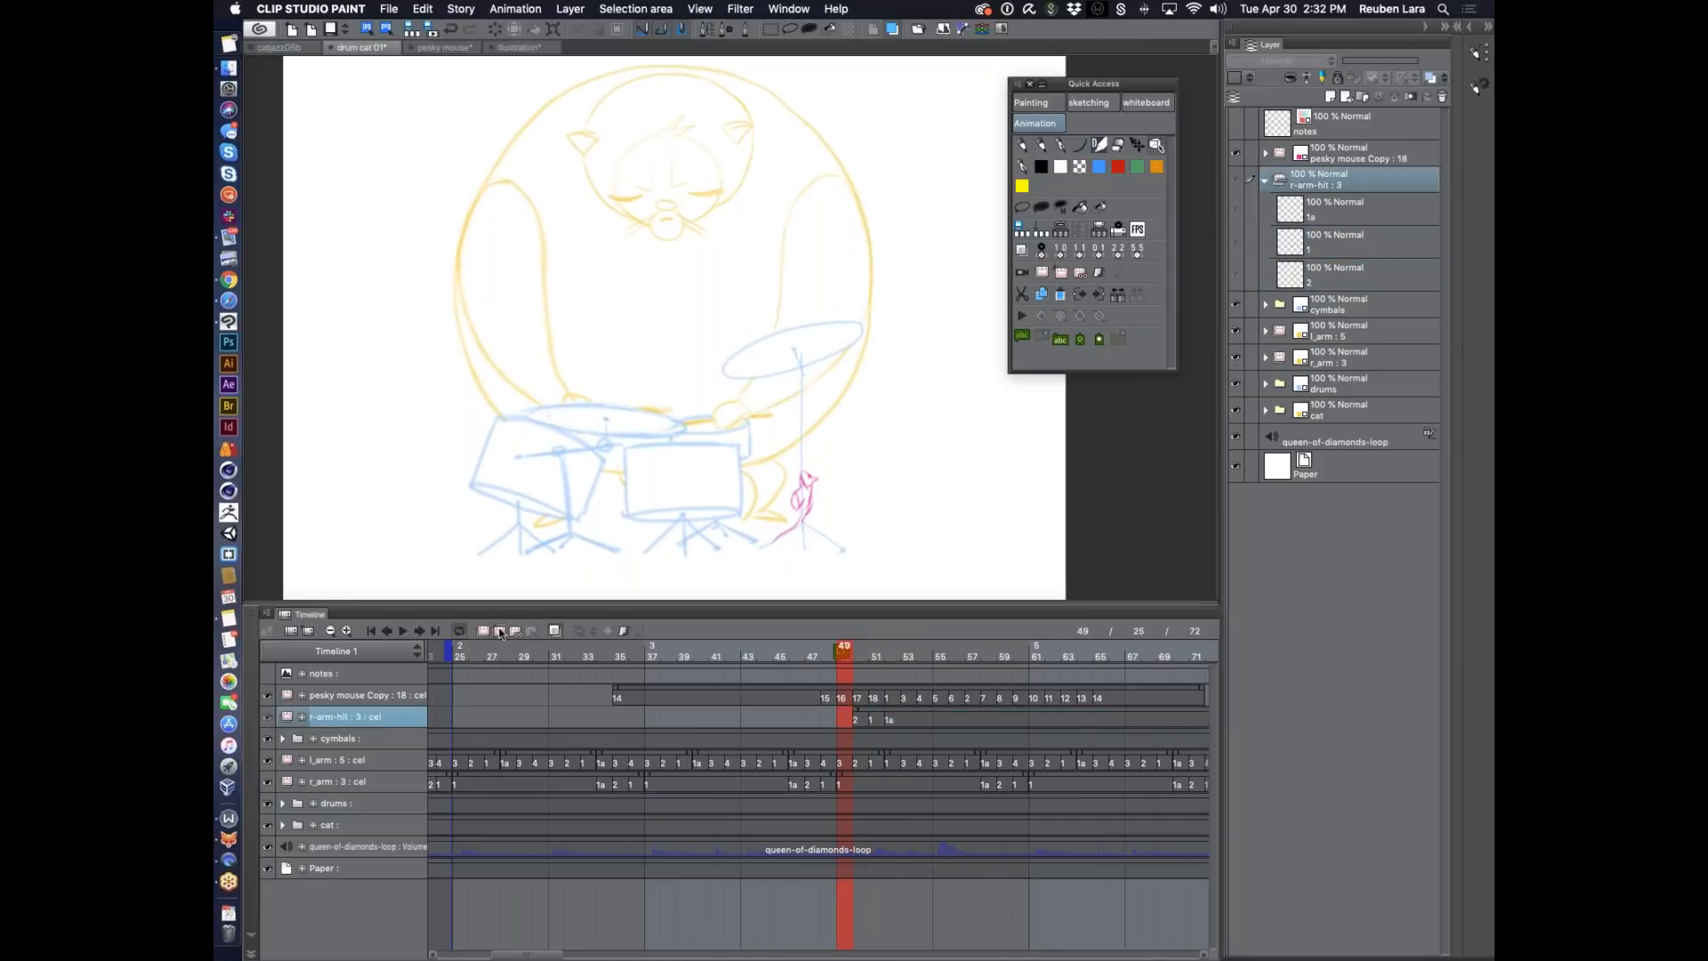
click(495, 636)
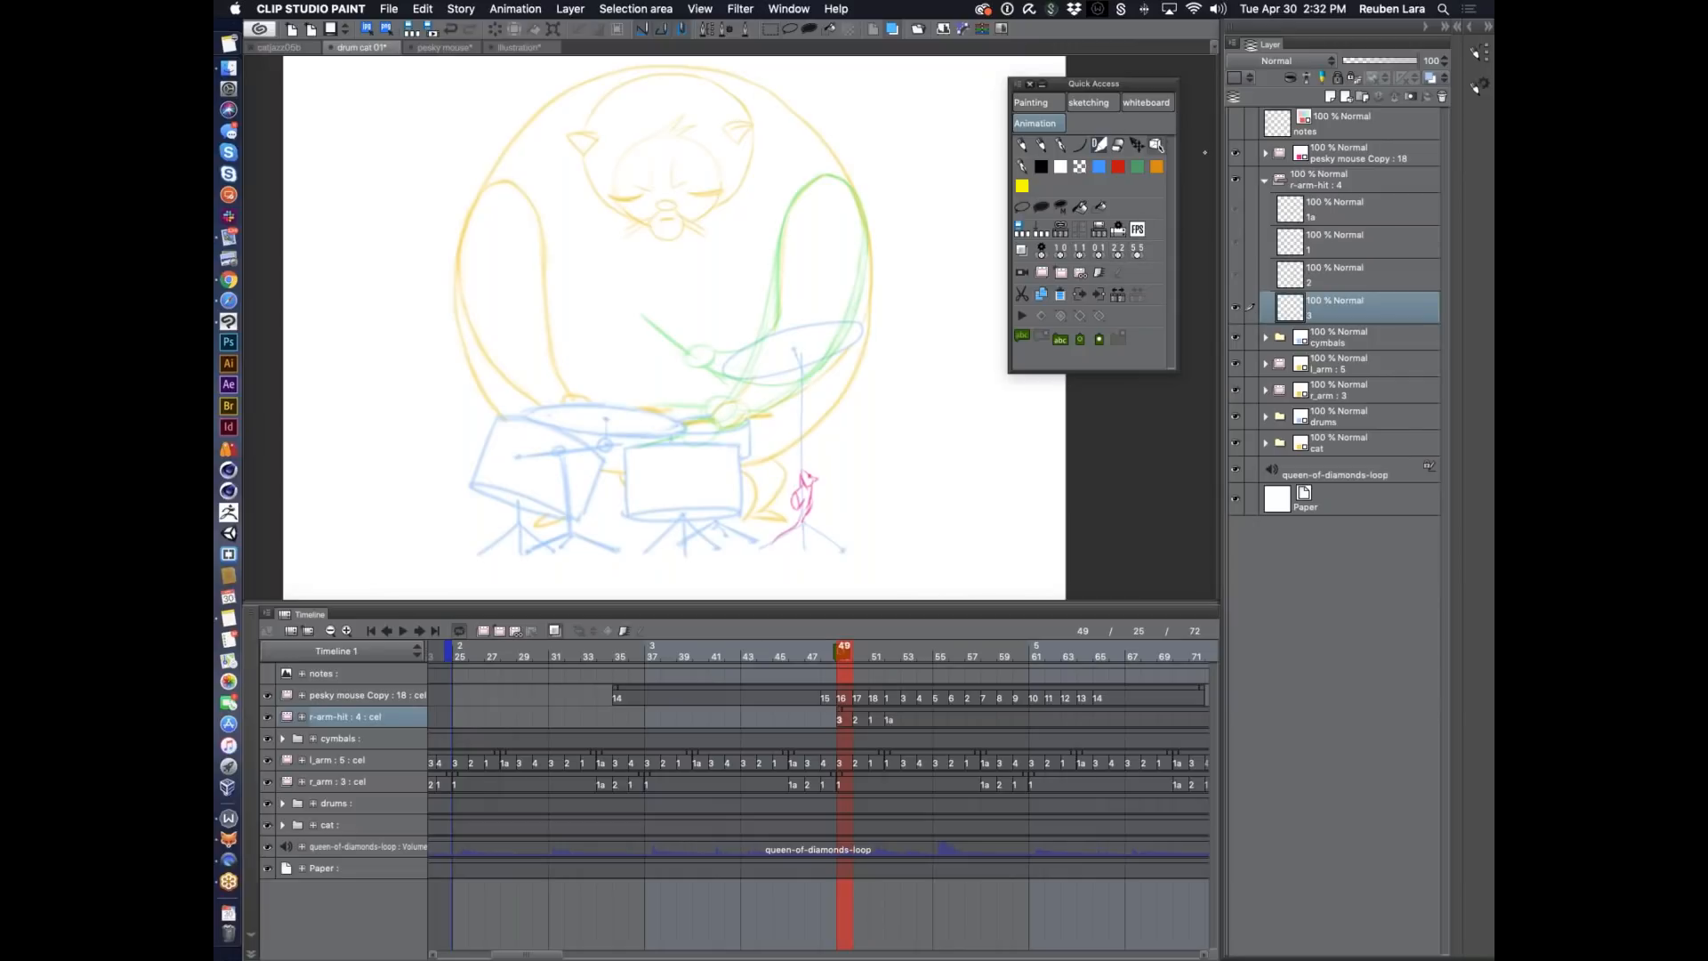
Reduce the onion skin setting for next frames to 1 cel.
click(494, 10)
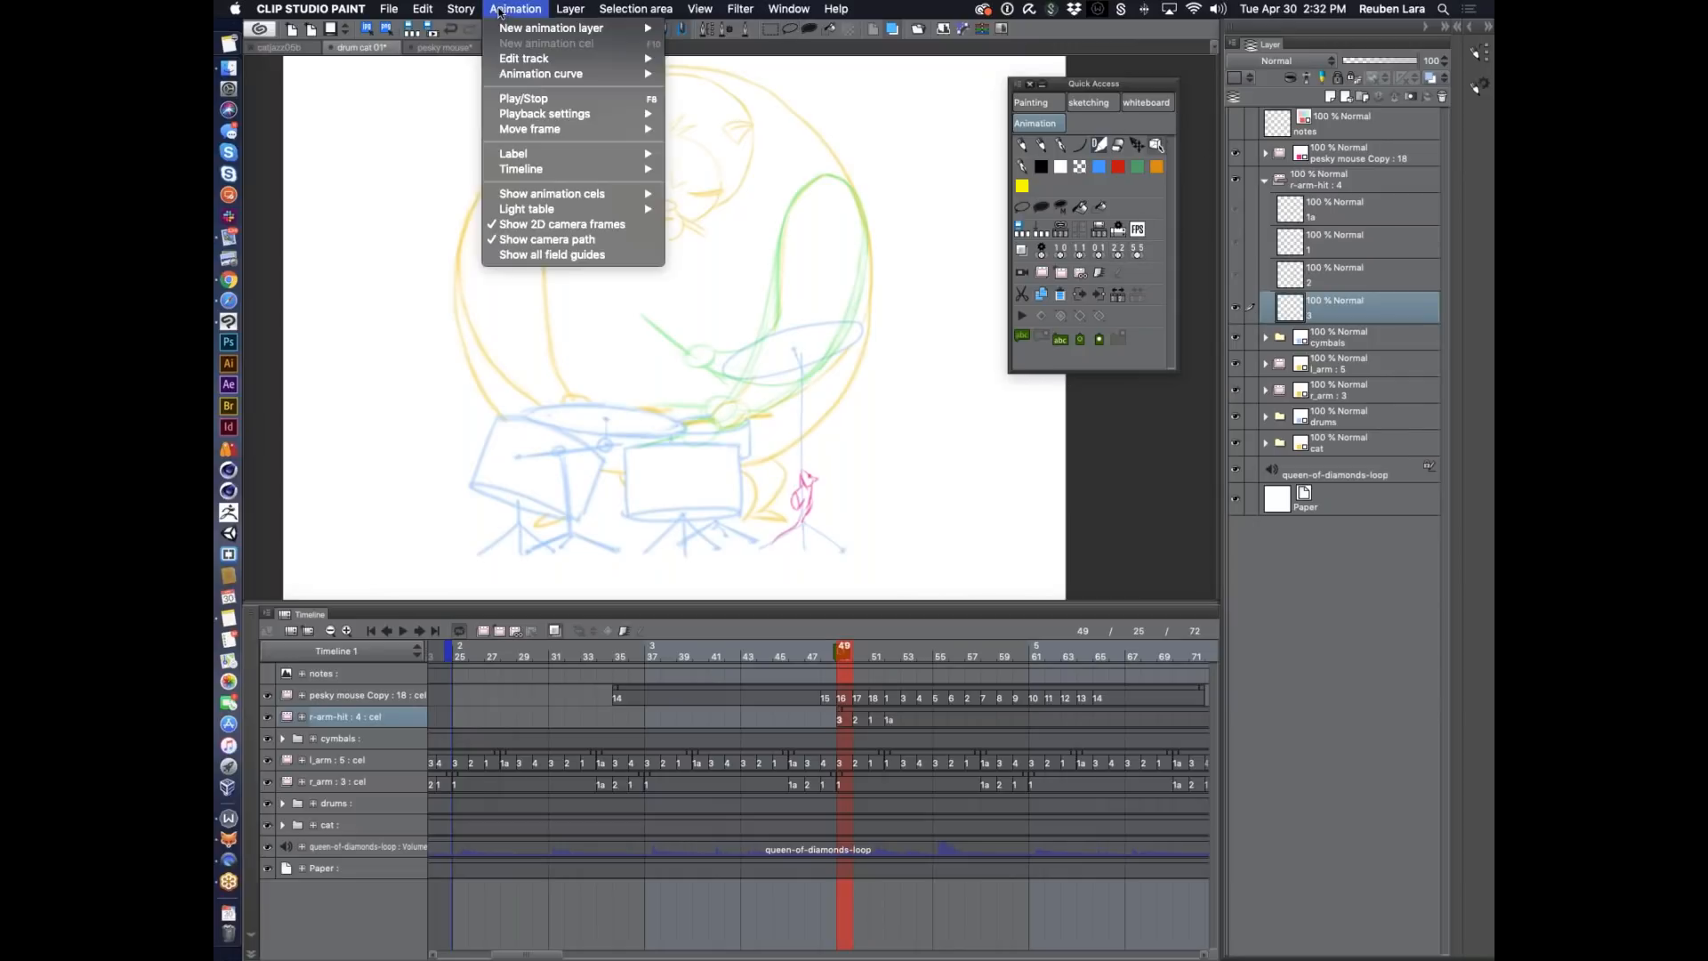
mouse_move(568, 169)
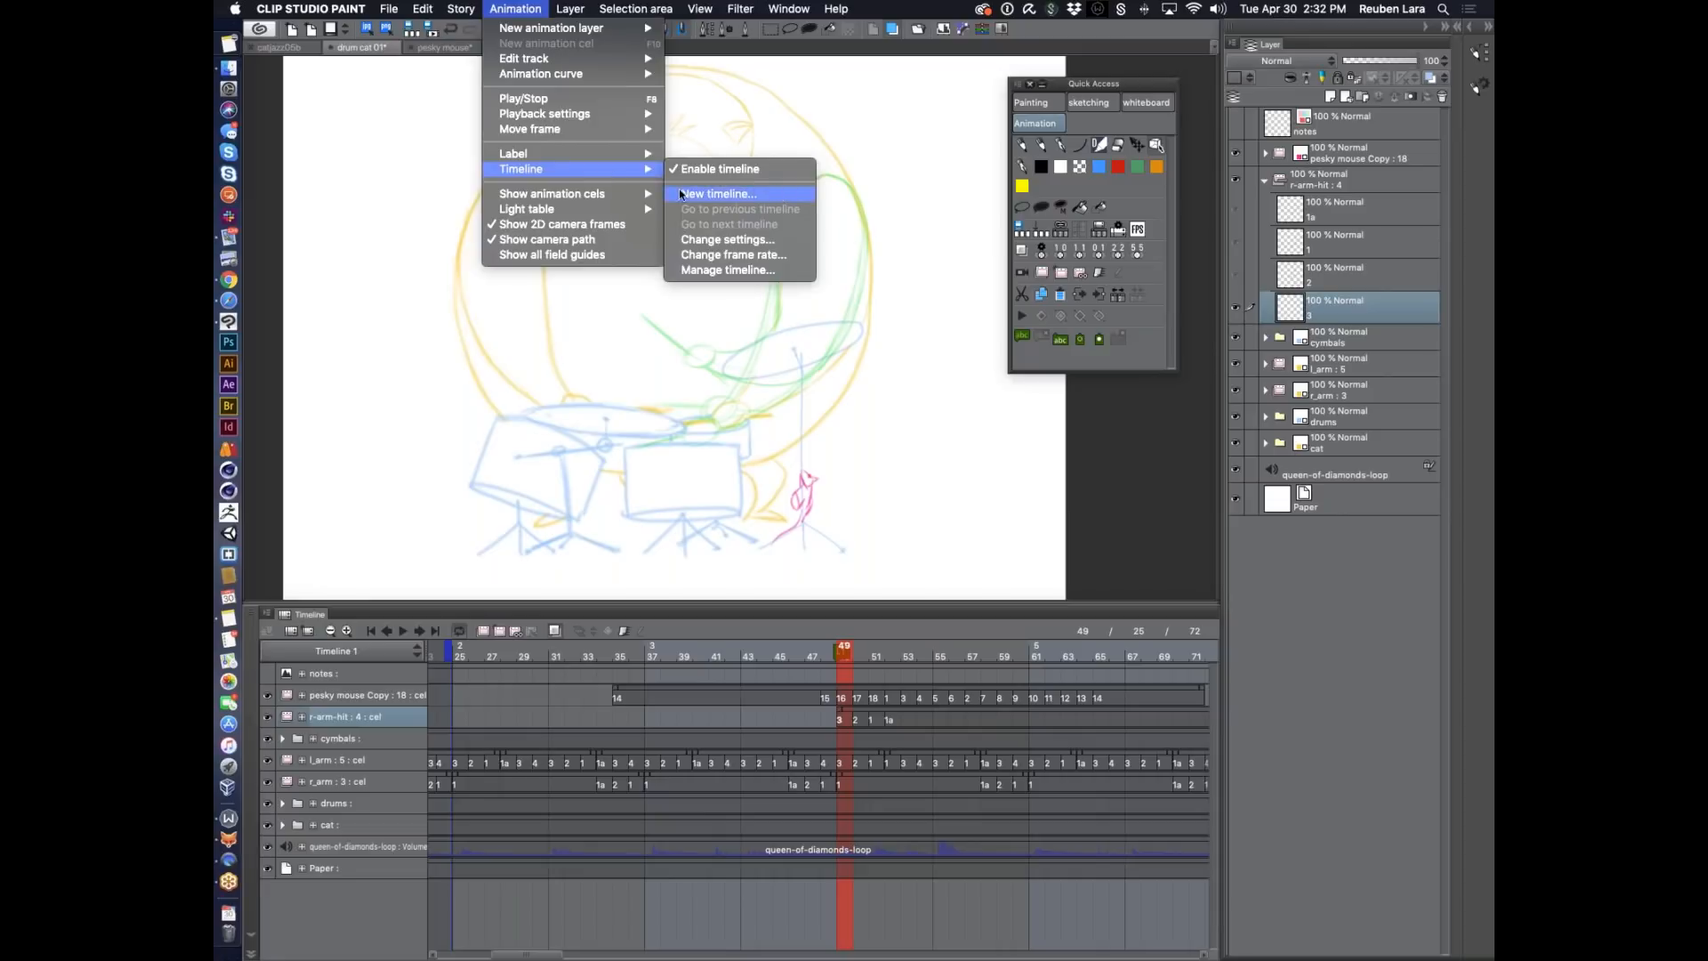
mouse_move(660, 209)
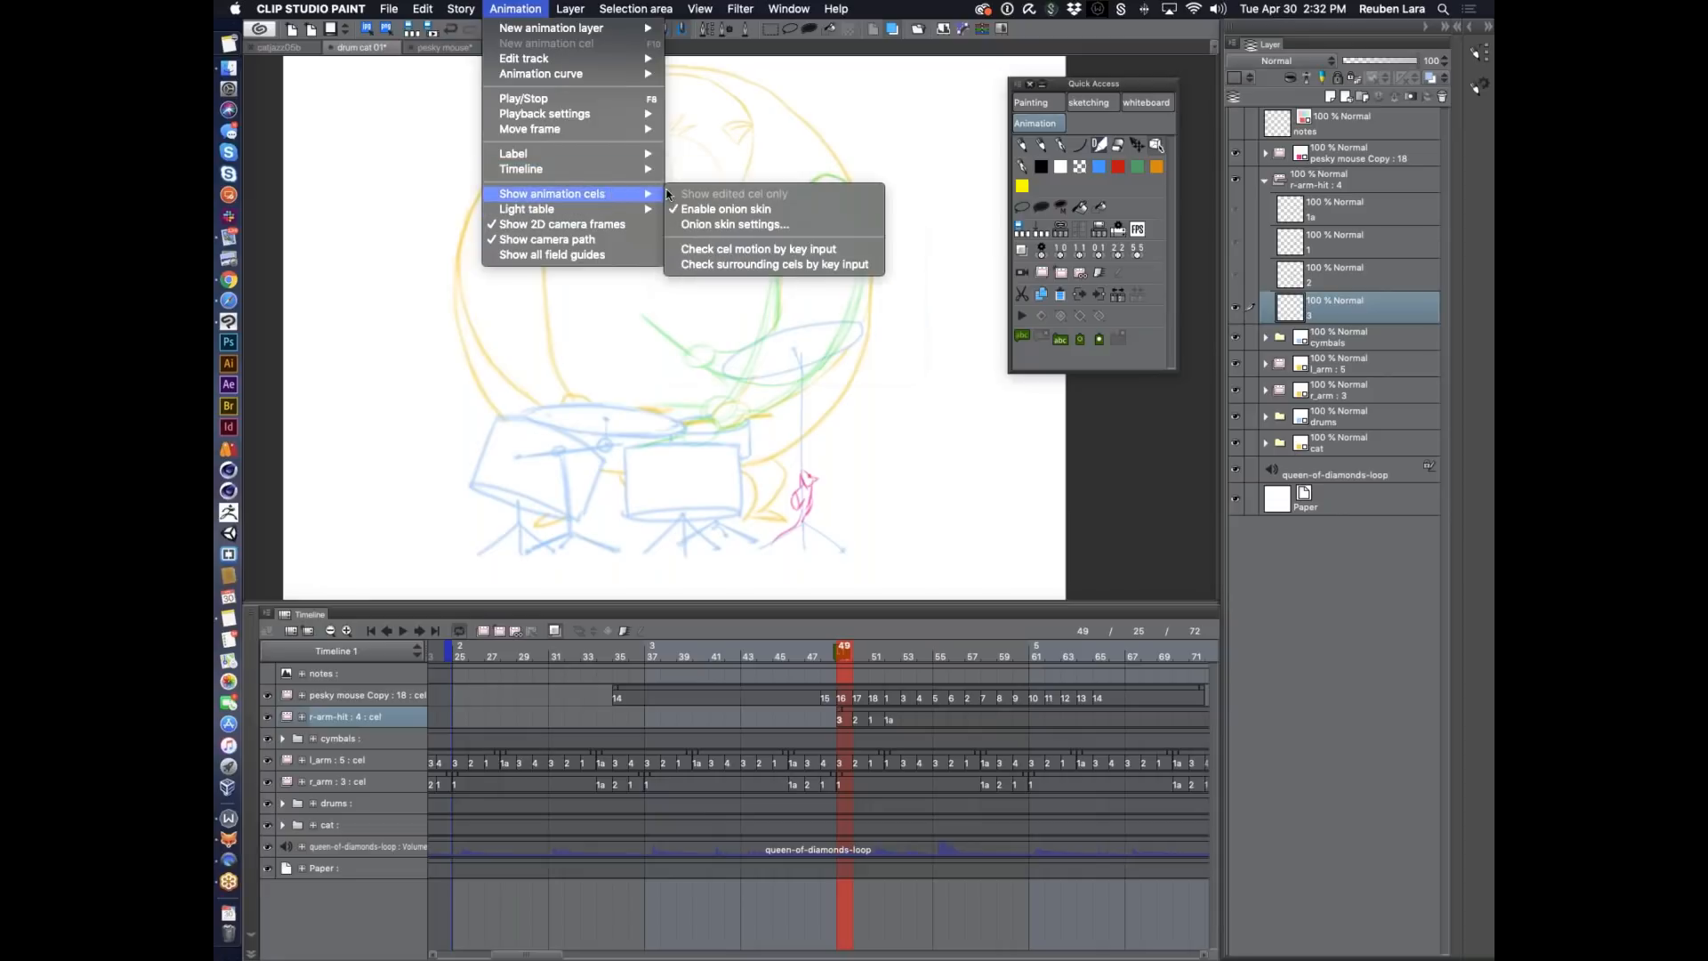
click(773, 224)
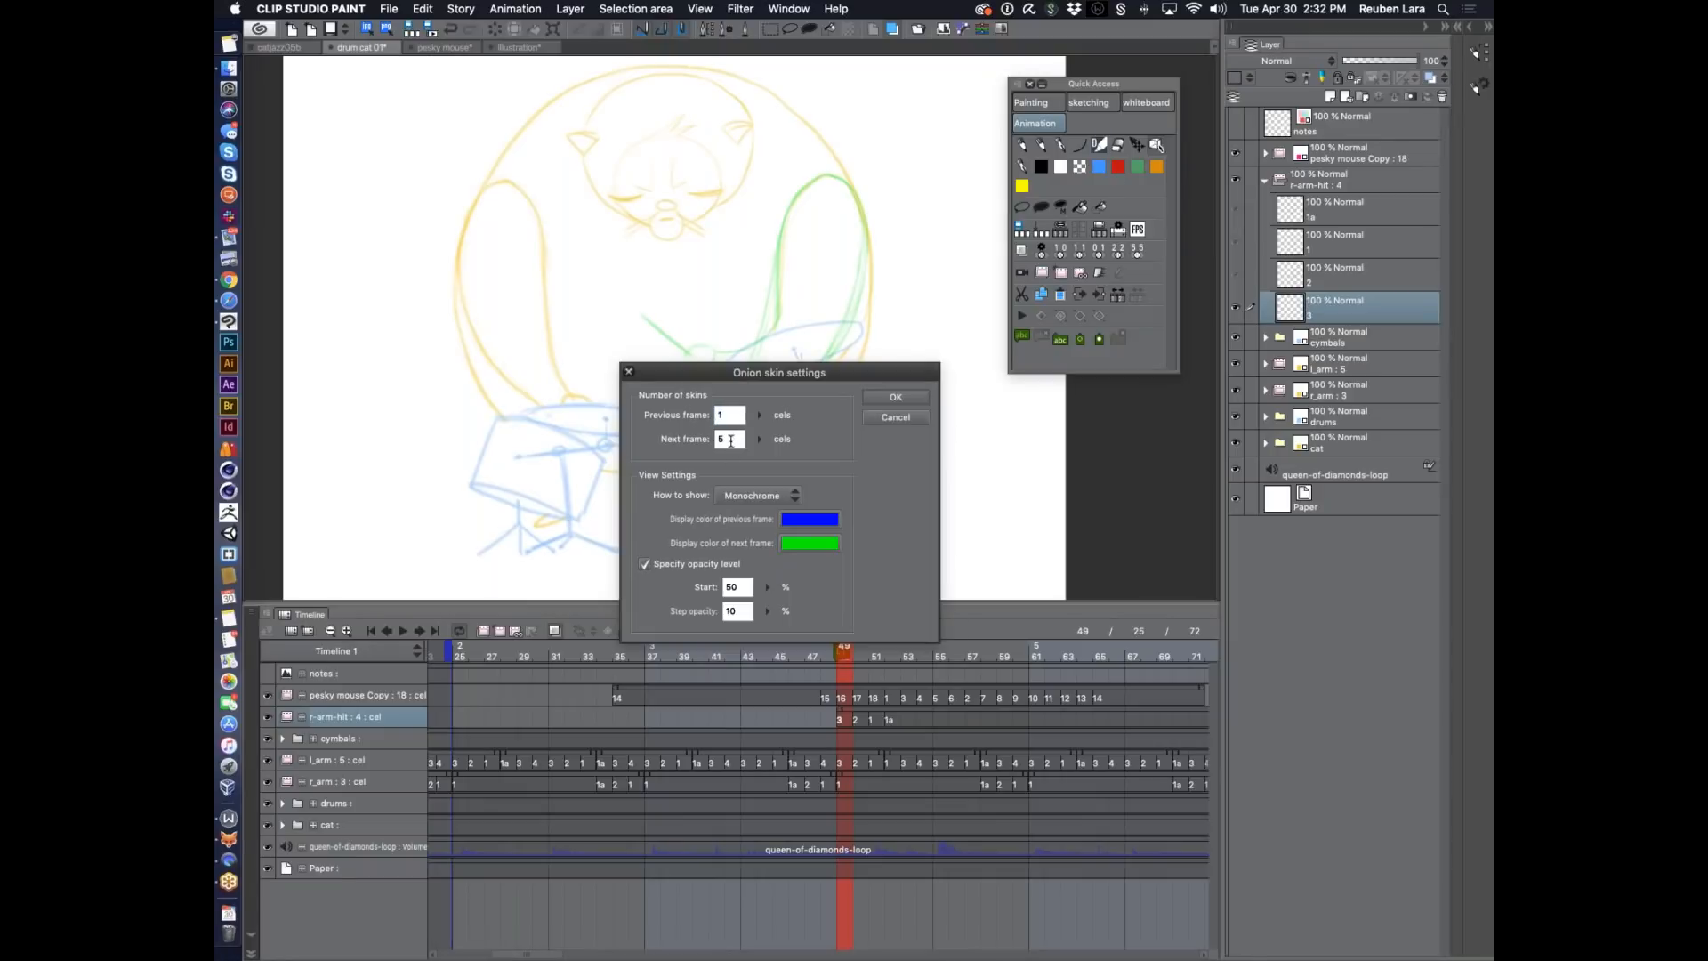
click(896, 397)
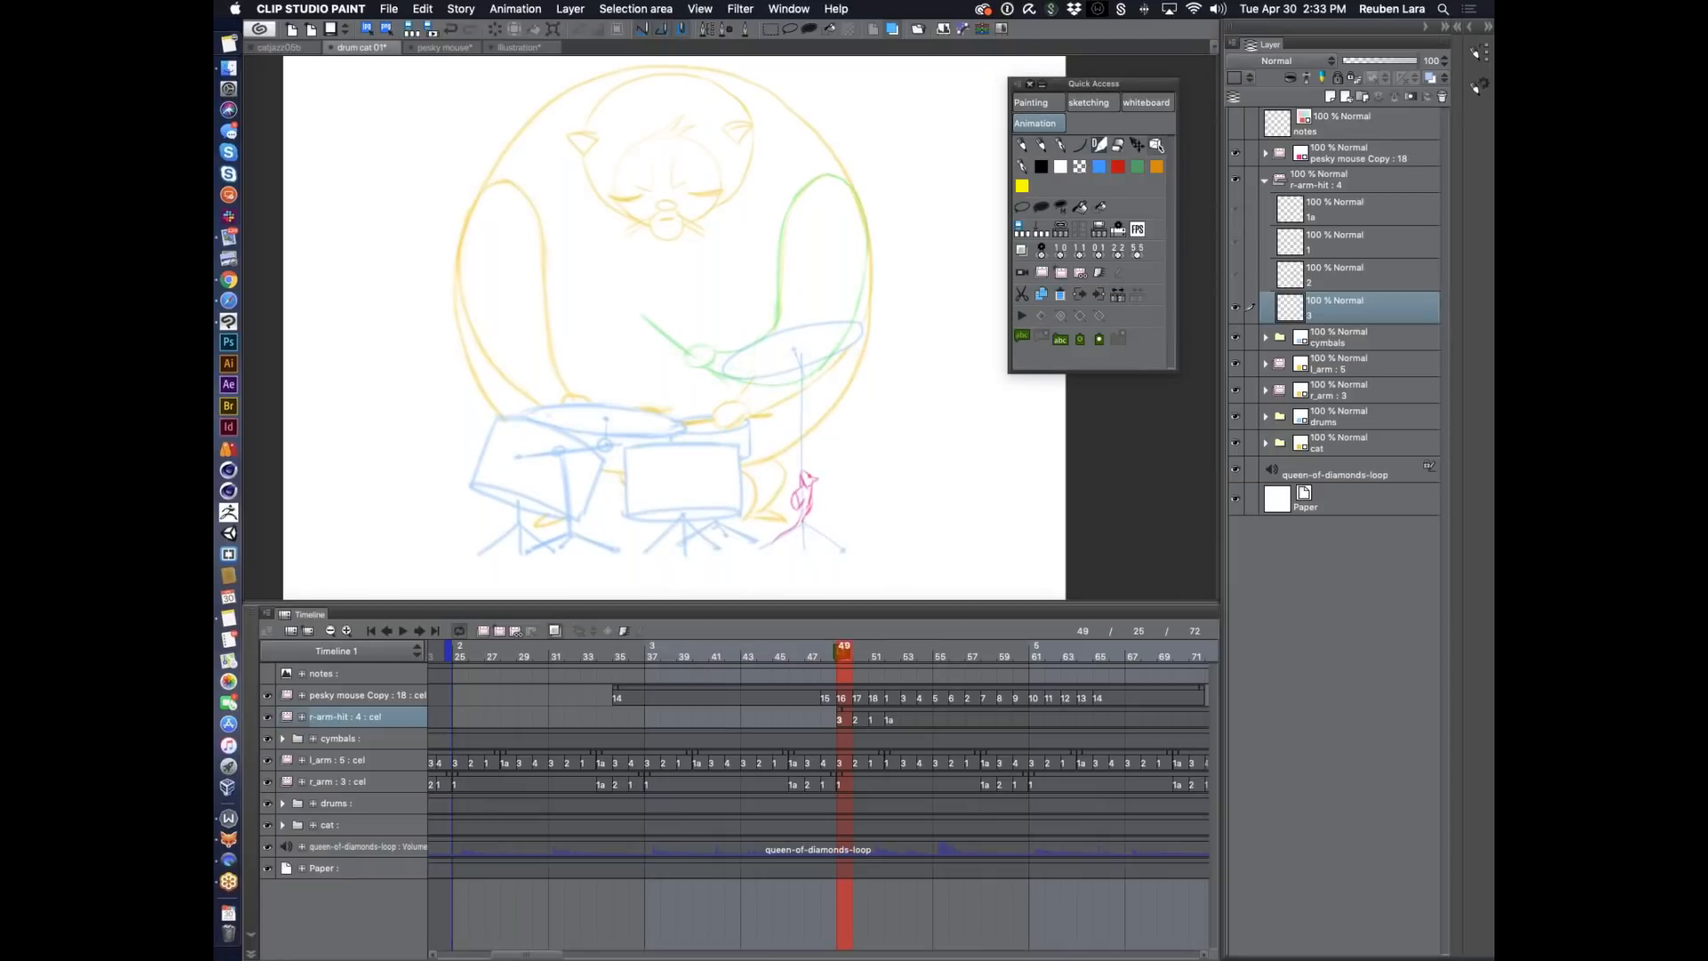
Review the onion skin settings through the quick access shortcut without changing them, and look at the Auto Action palette.
click(1044, 253)
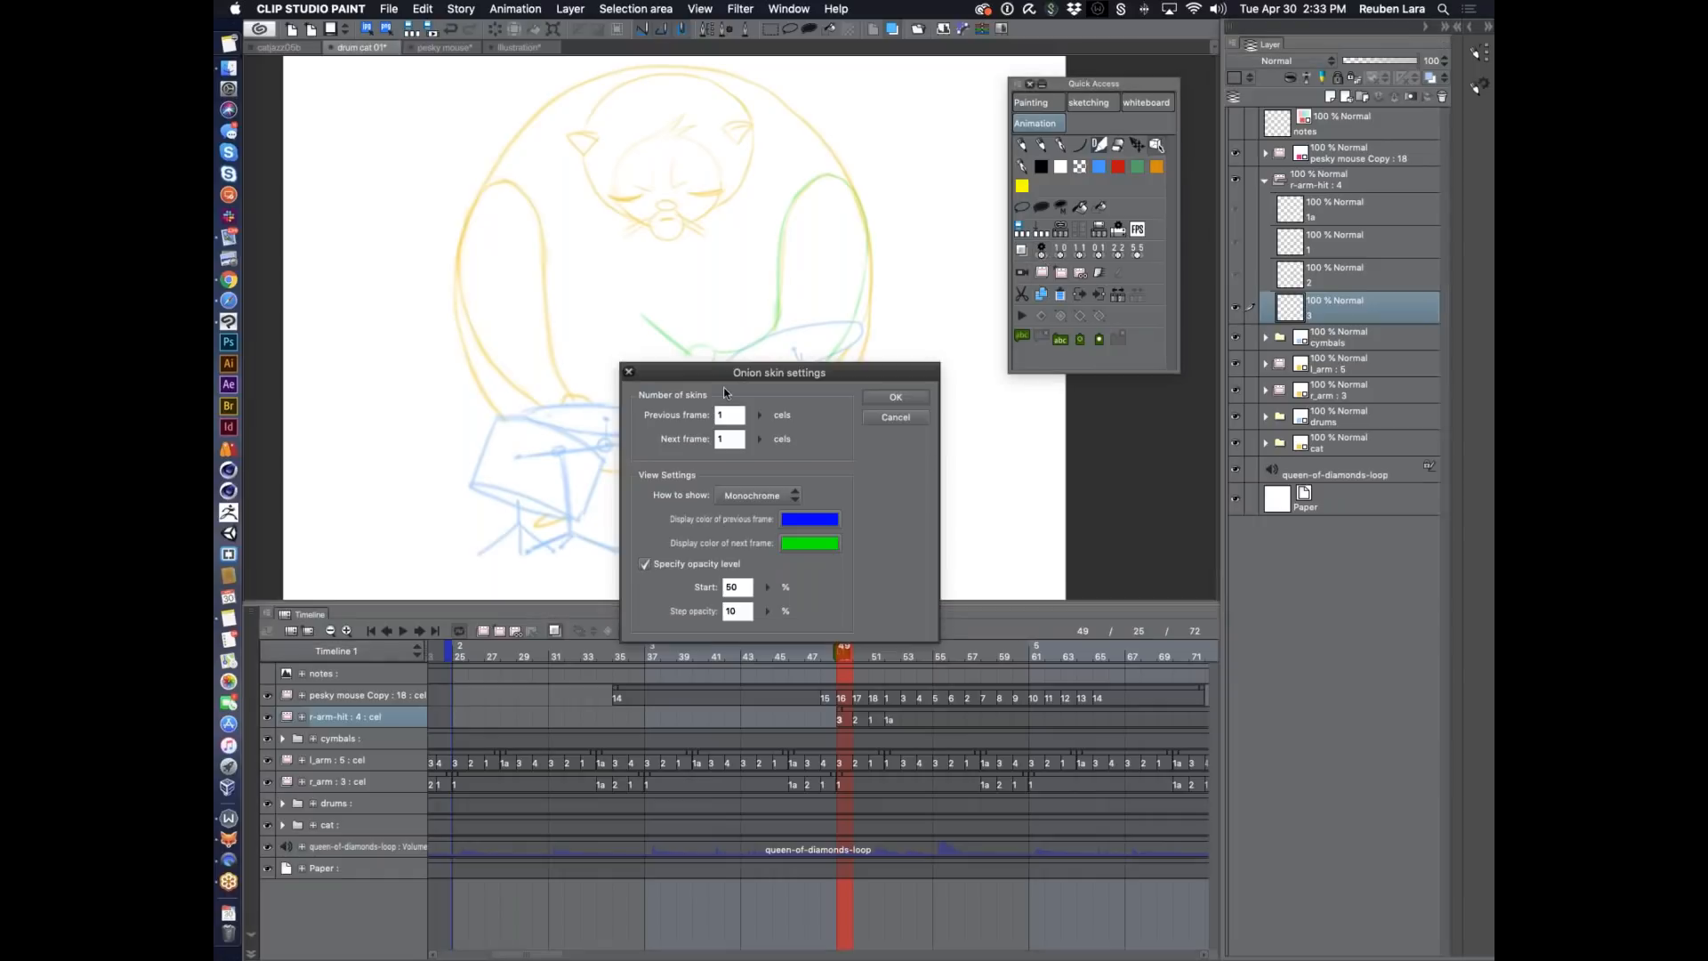
click(904, 418)
click(805, 10)
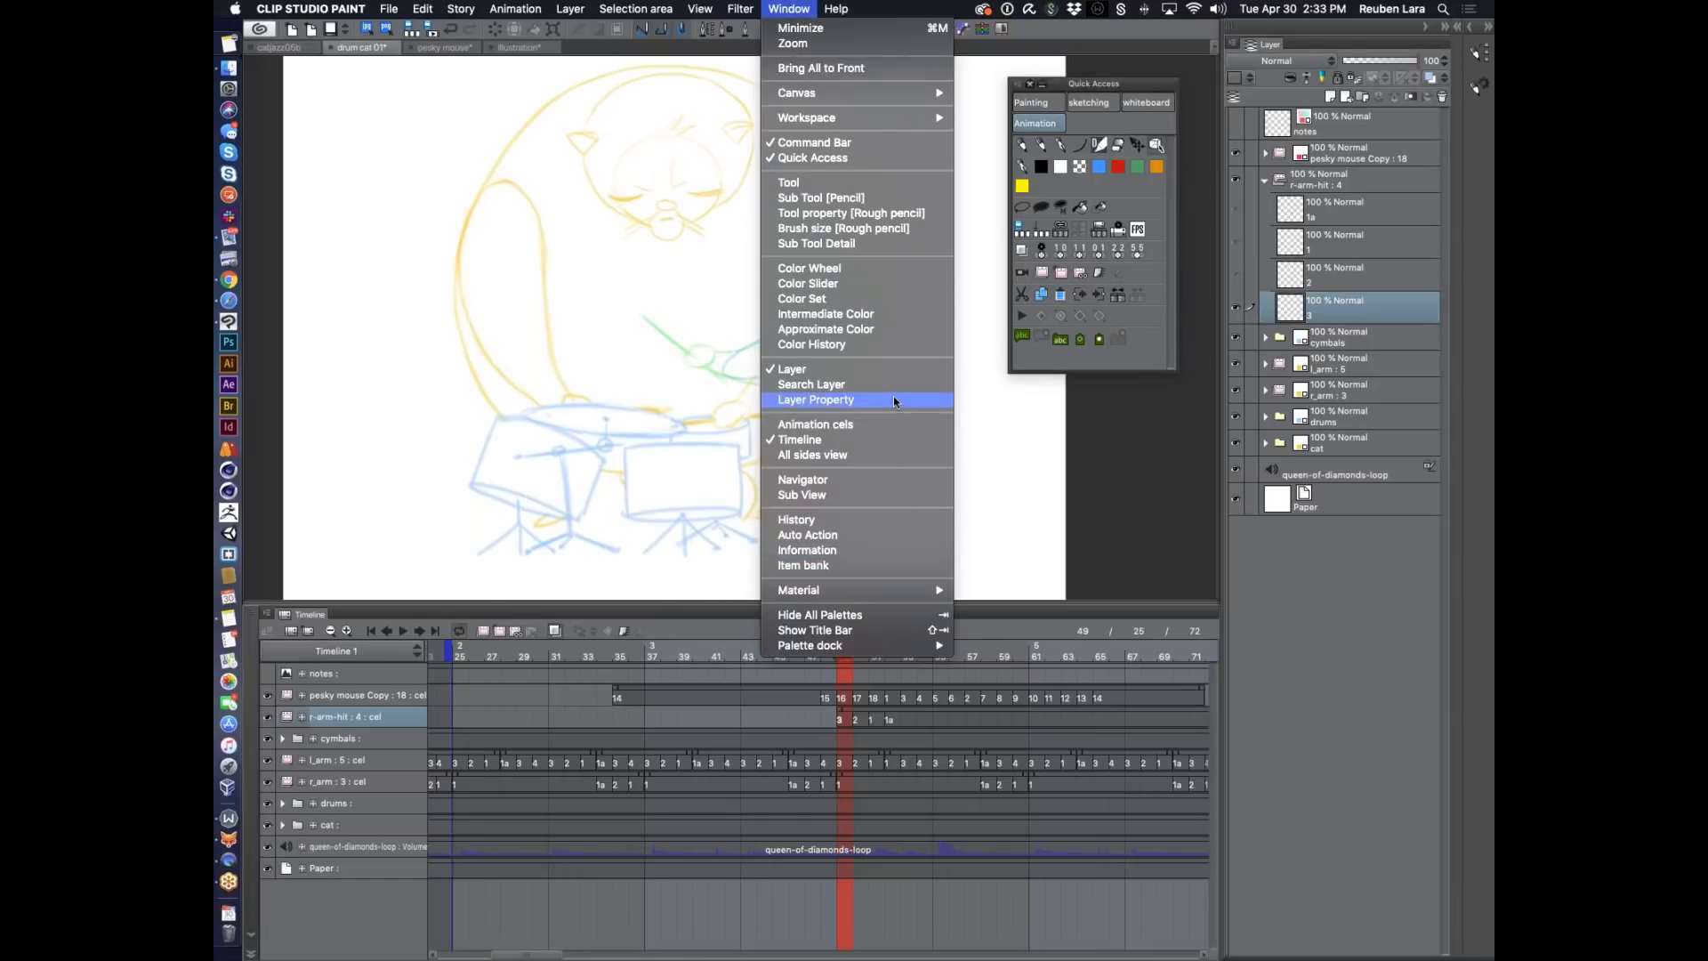
click(871, 535)
click(747, 237)
click(758, 254)
drag(877, 396, 836, 297)
click(719, 201)
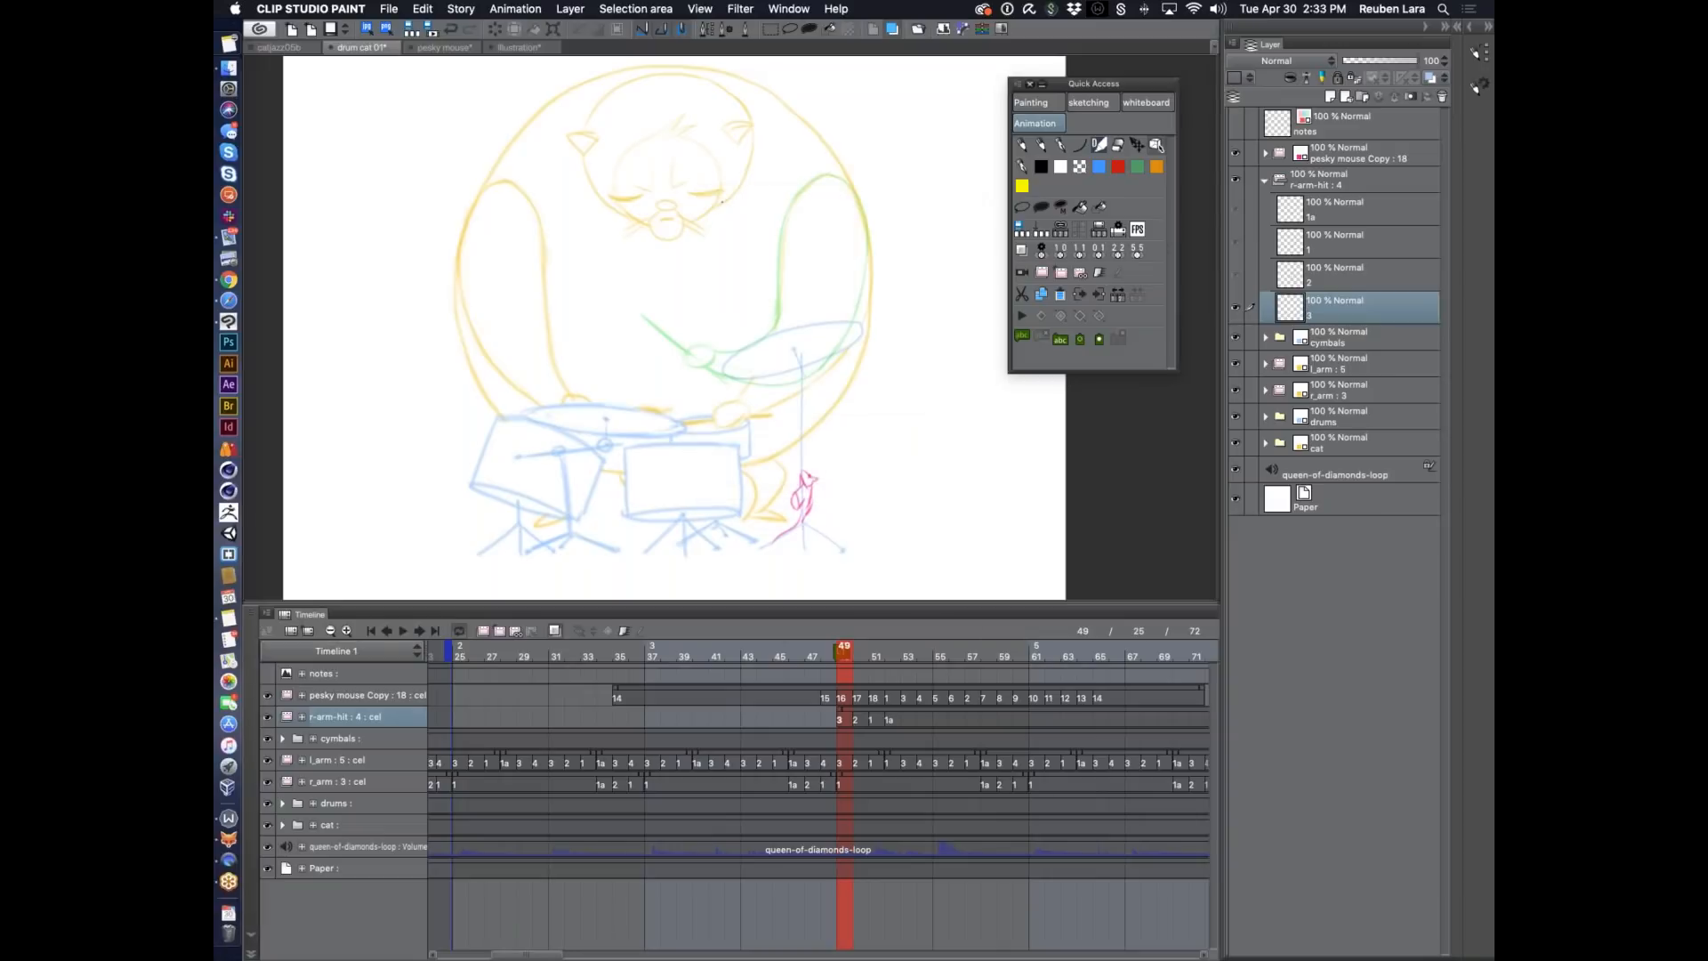
Compare the r-arm-hit cel at frame 51 with its neighbouring cels using different onion skin ranges.
click(1062, 258)
click(865, 652)
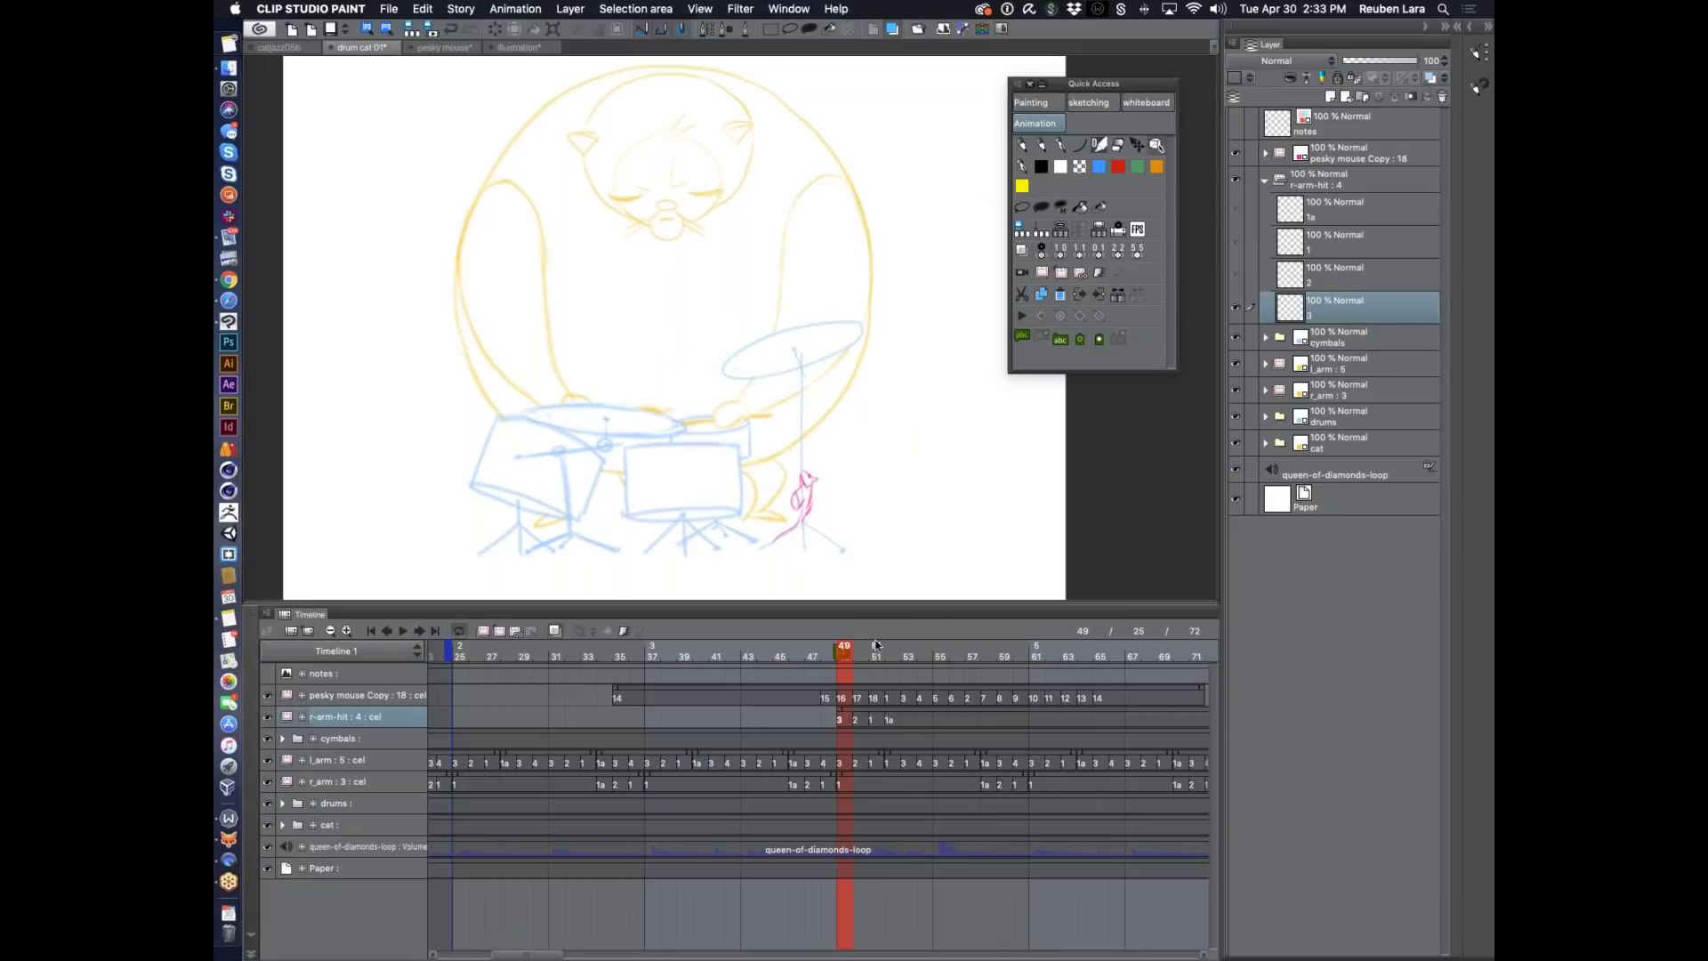
click(868, 658)
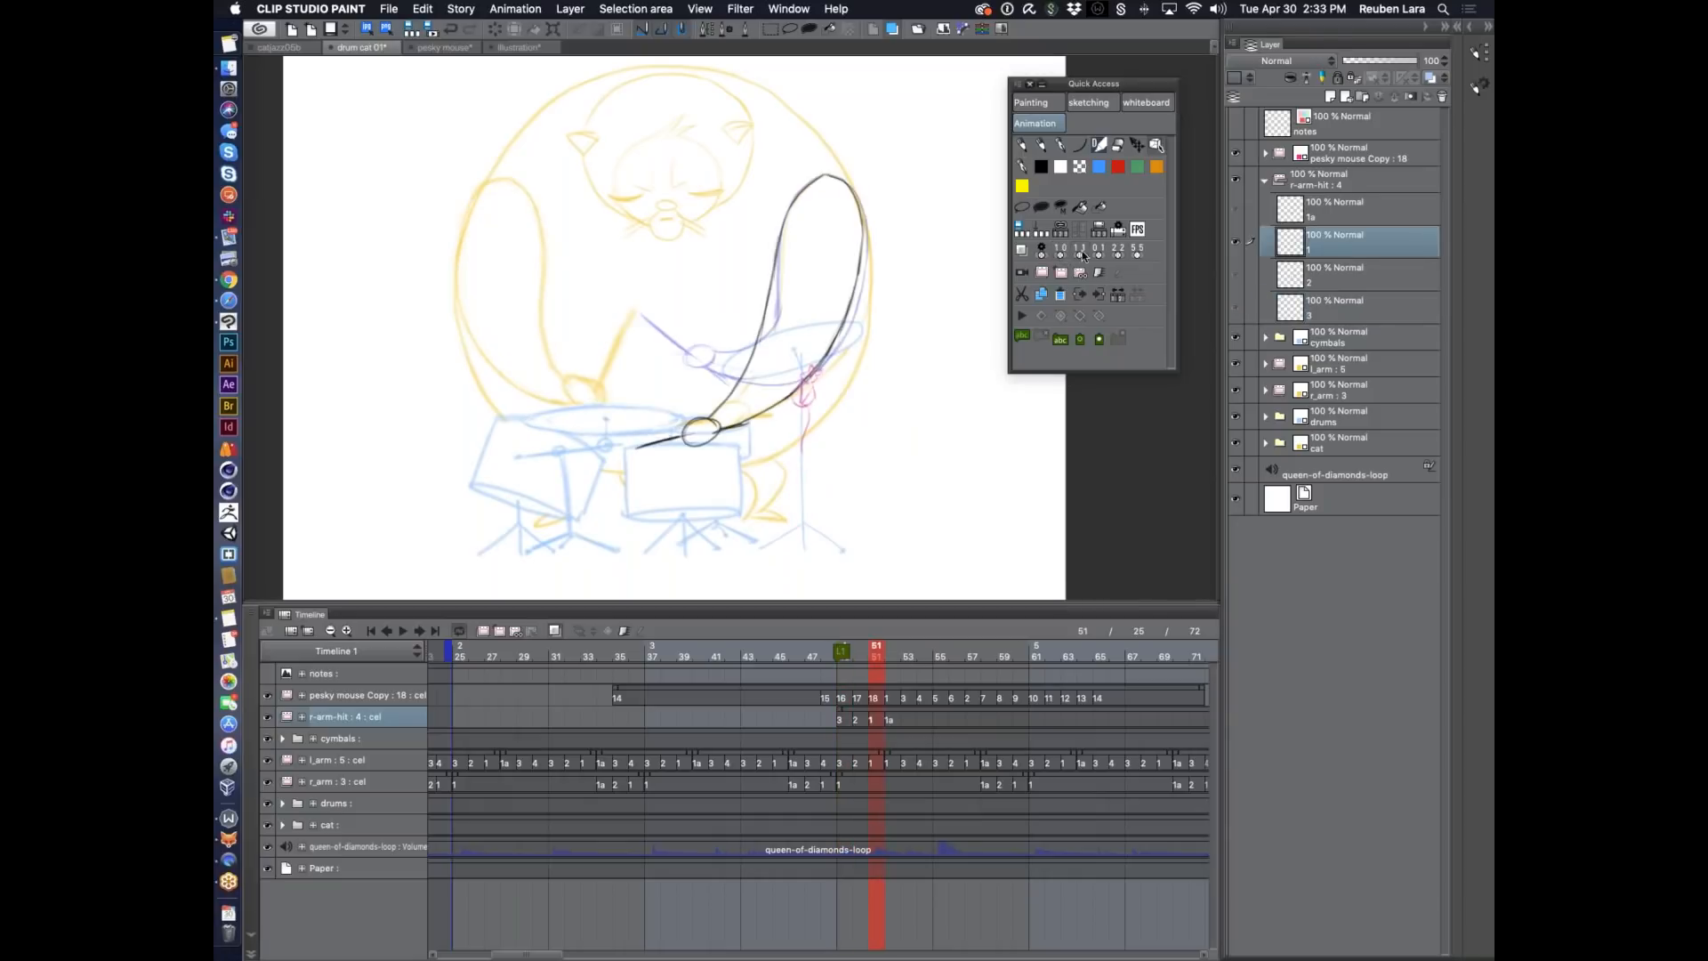
click(1080, 249)
click(1138, 252)
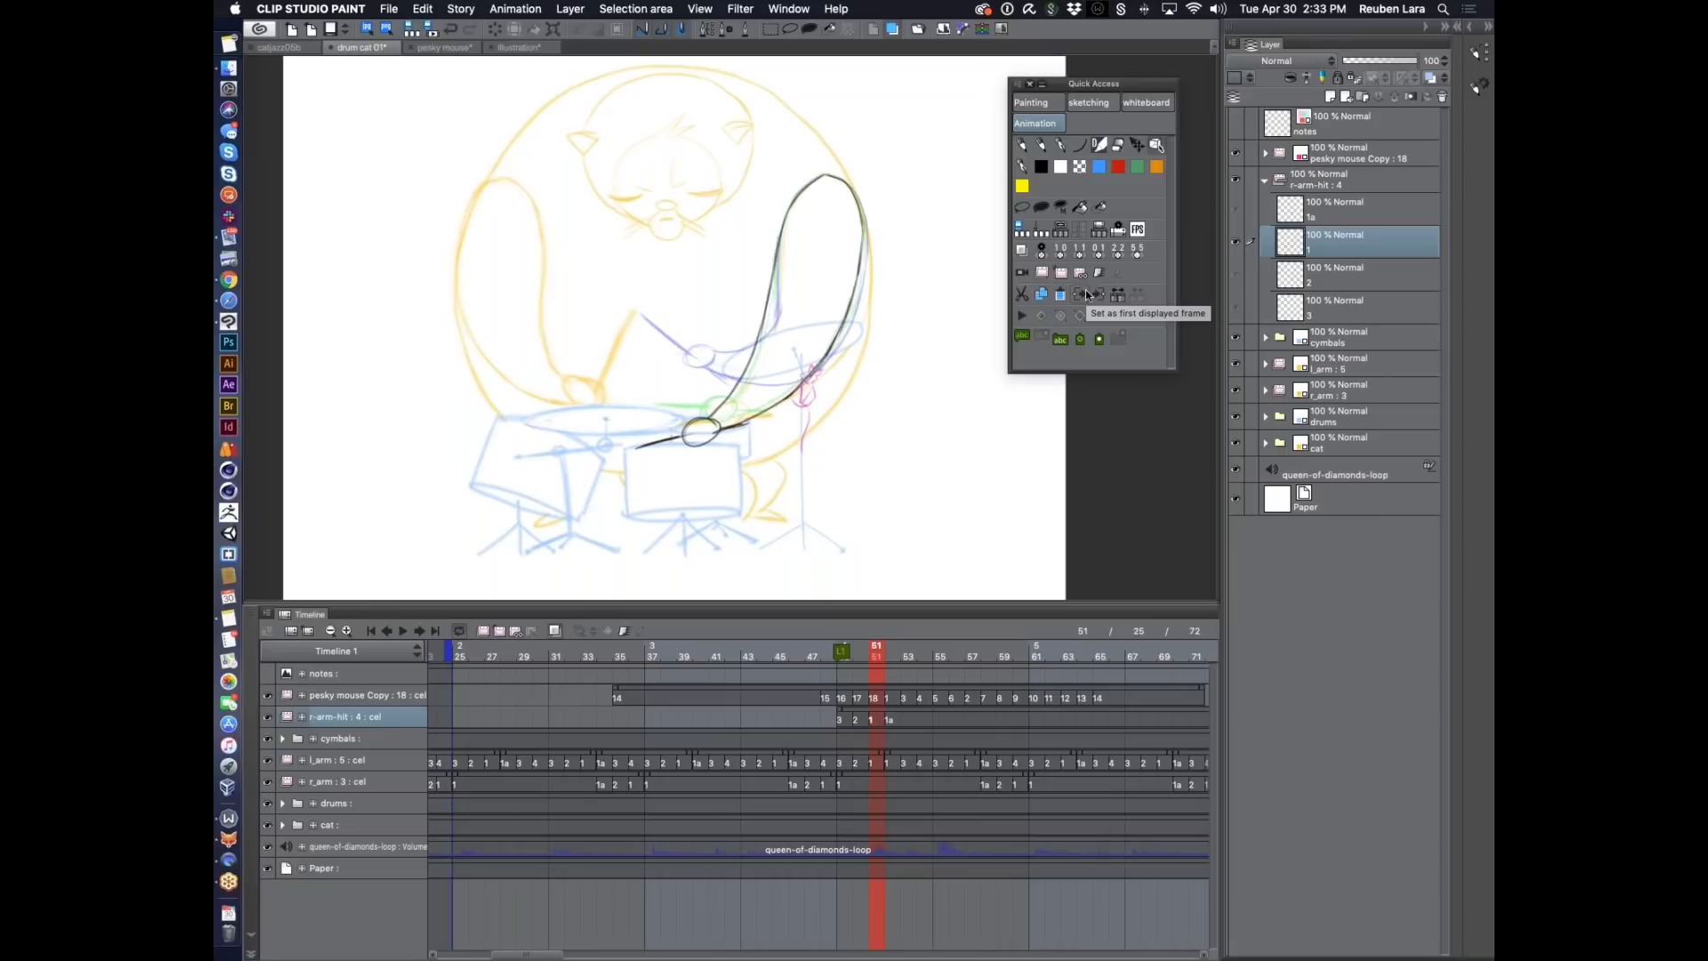
Return to cel 3 at frame 49, limit the onion skin to one following cel, and hide the cymbals folder.
click(846, 651)
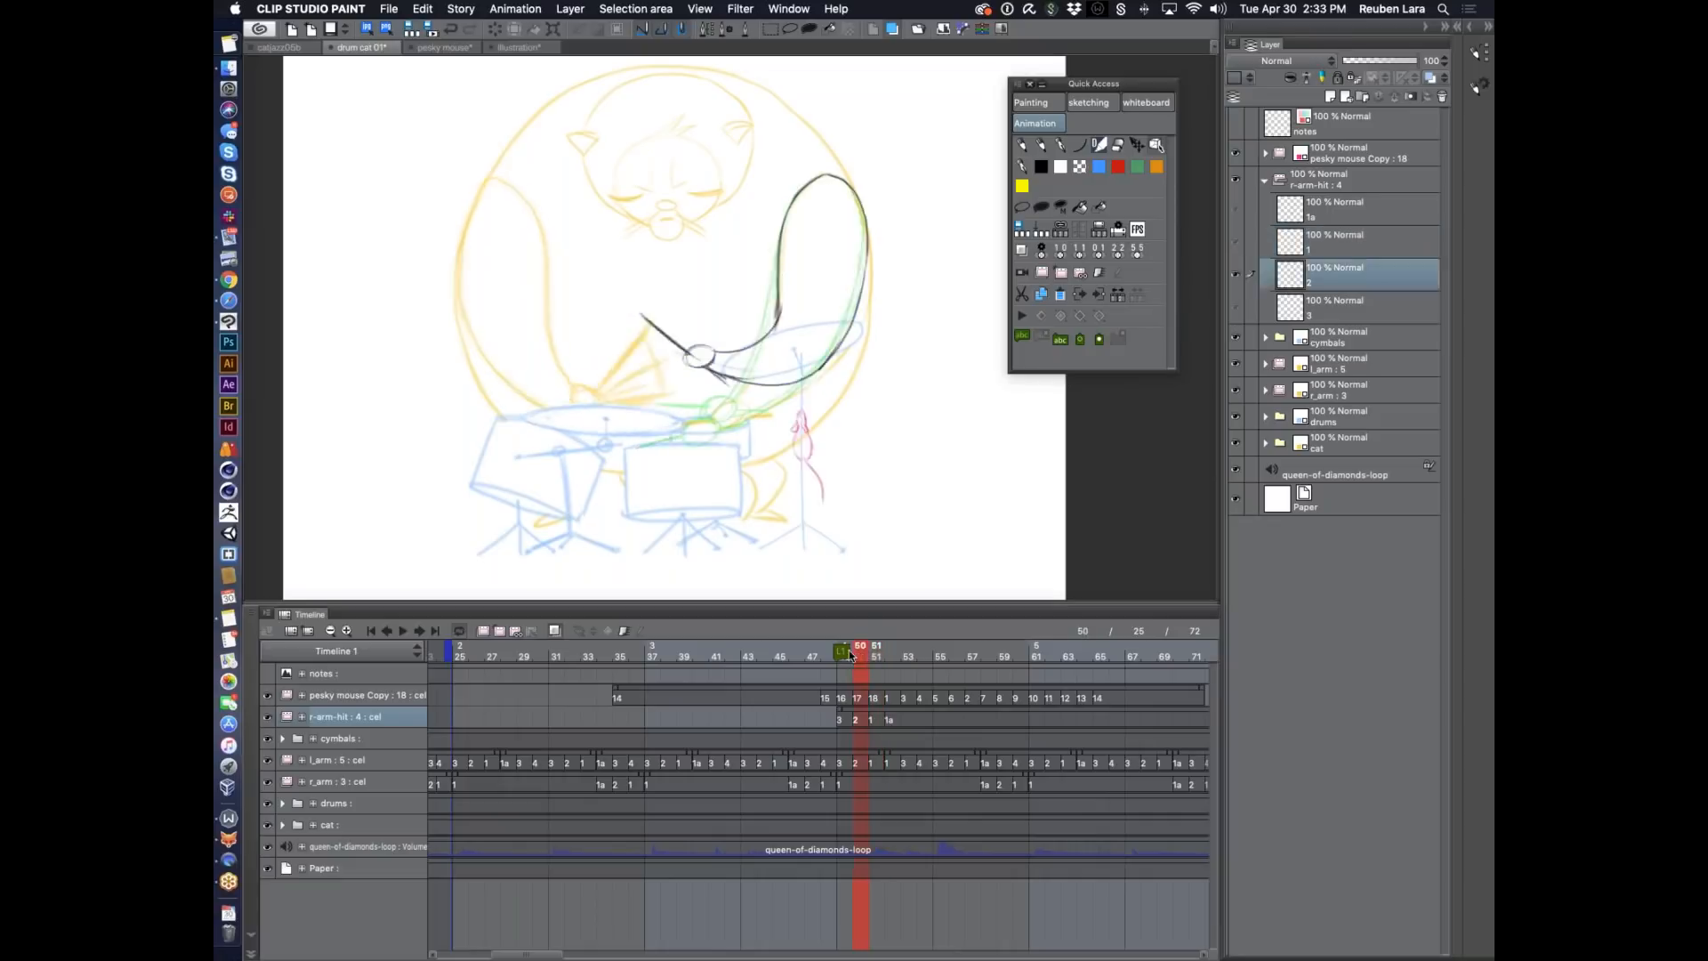
click(840, 722)
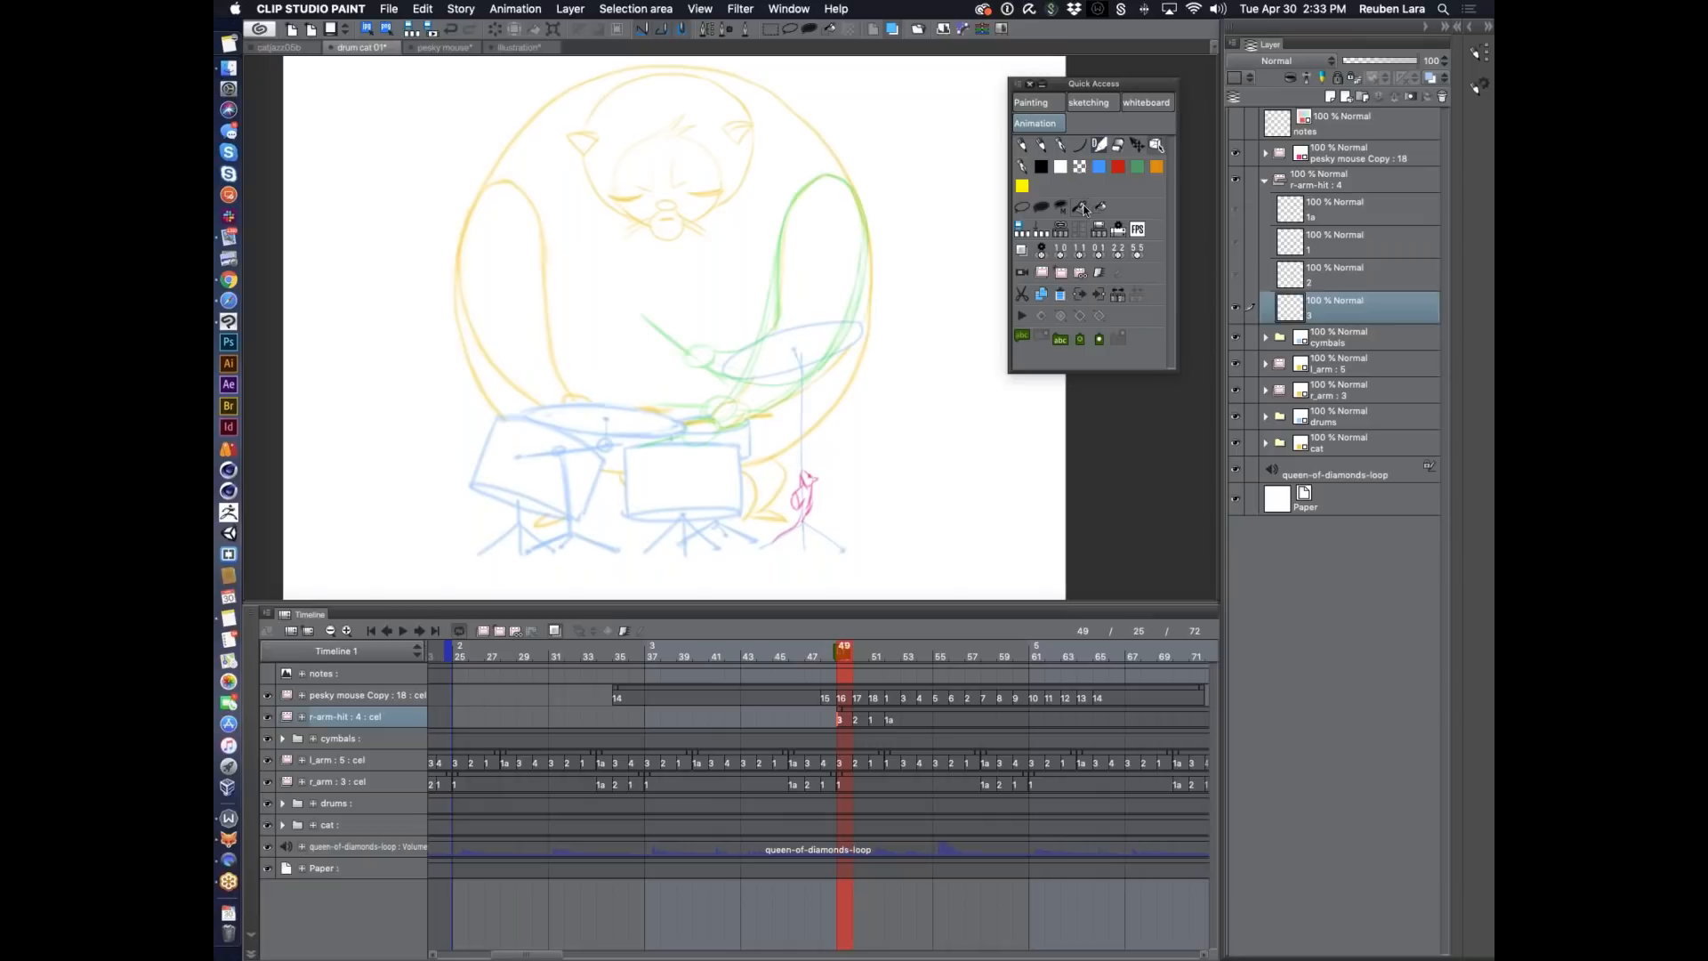
click(1099, 252)
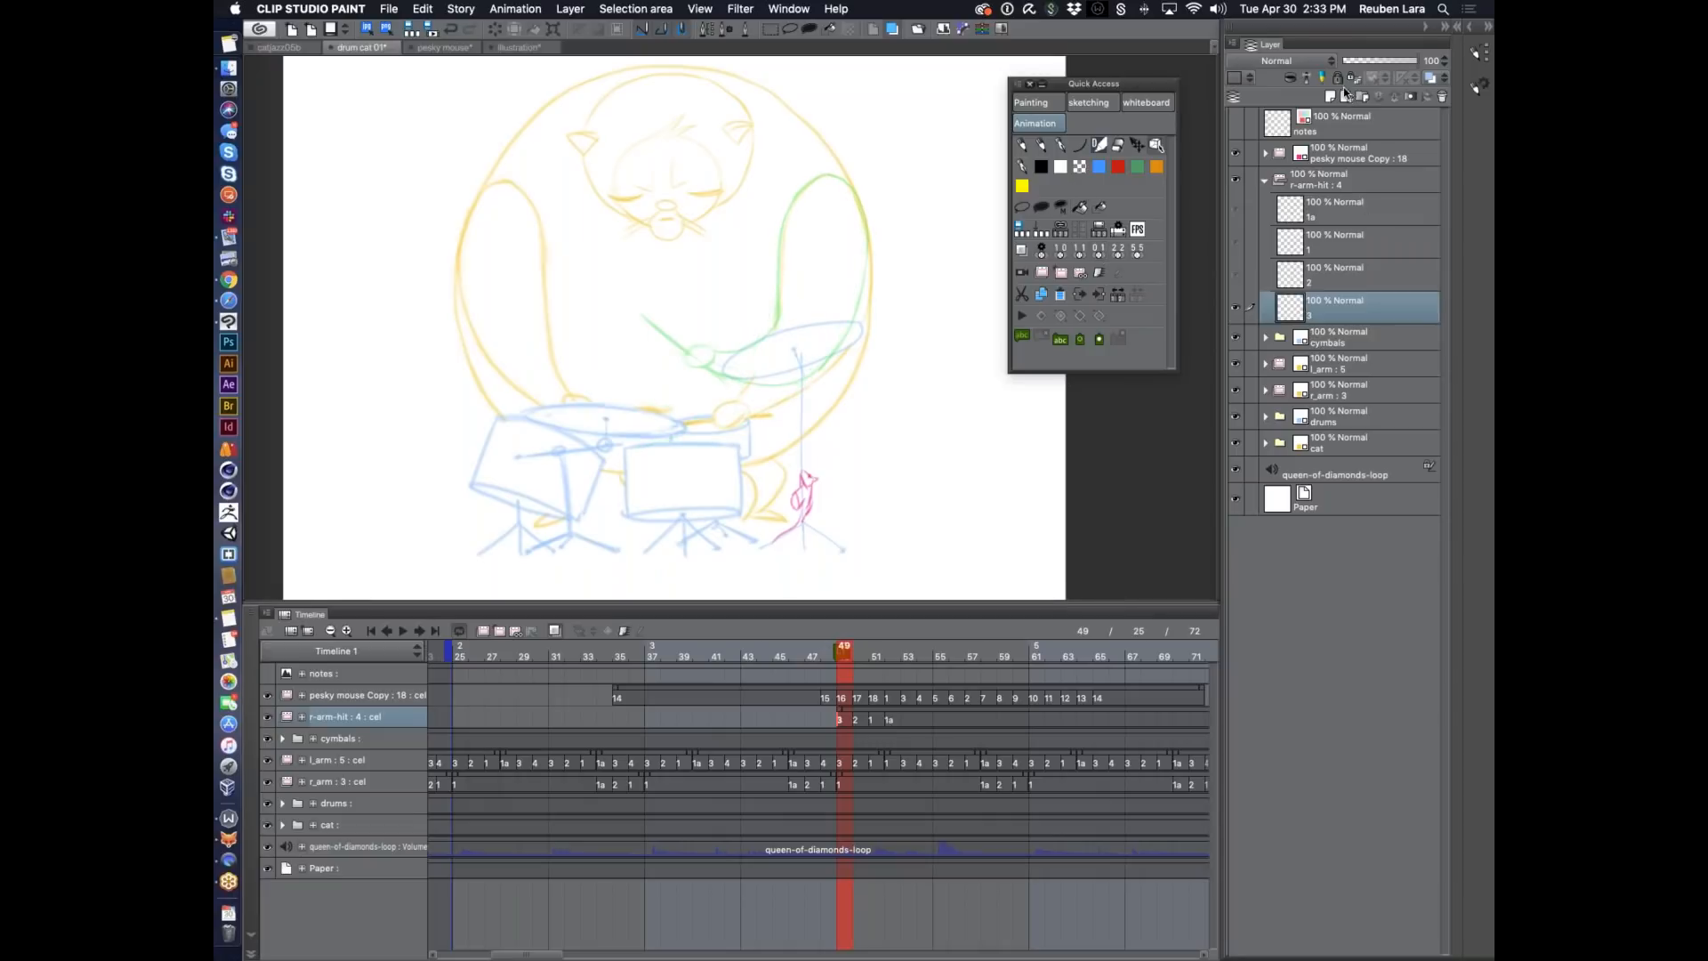
click(1235, 336)
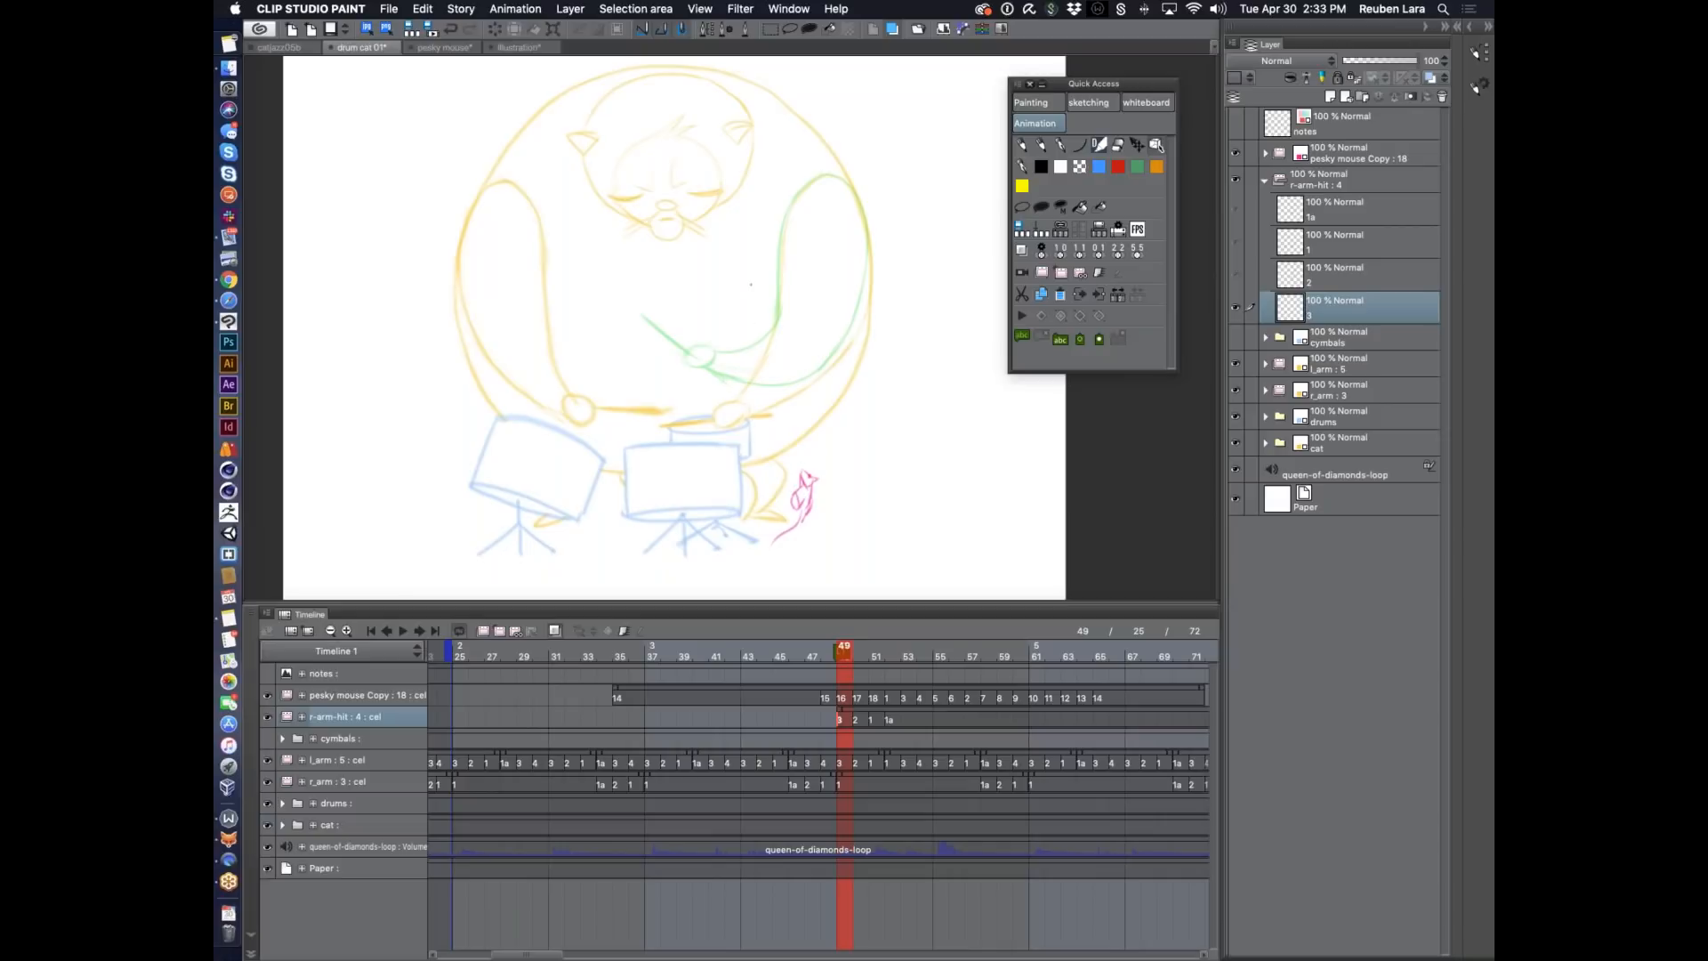
Draw the cat's right hand with its drumstick and the arm outline on cel 3 of r-arm-hit, slightly below the onion-skinned pose.
mouse_move(739, 385)
mouse_down()
mouse_move(665, 418)
mouse_move(758, 375)
mouse_up()
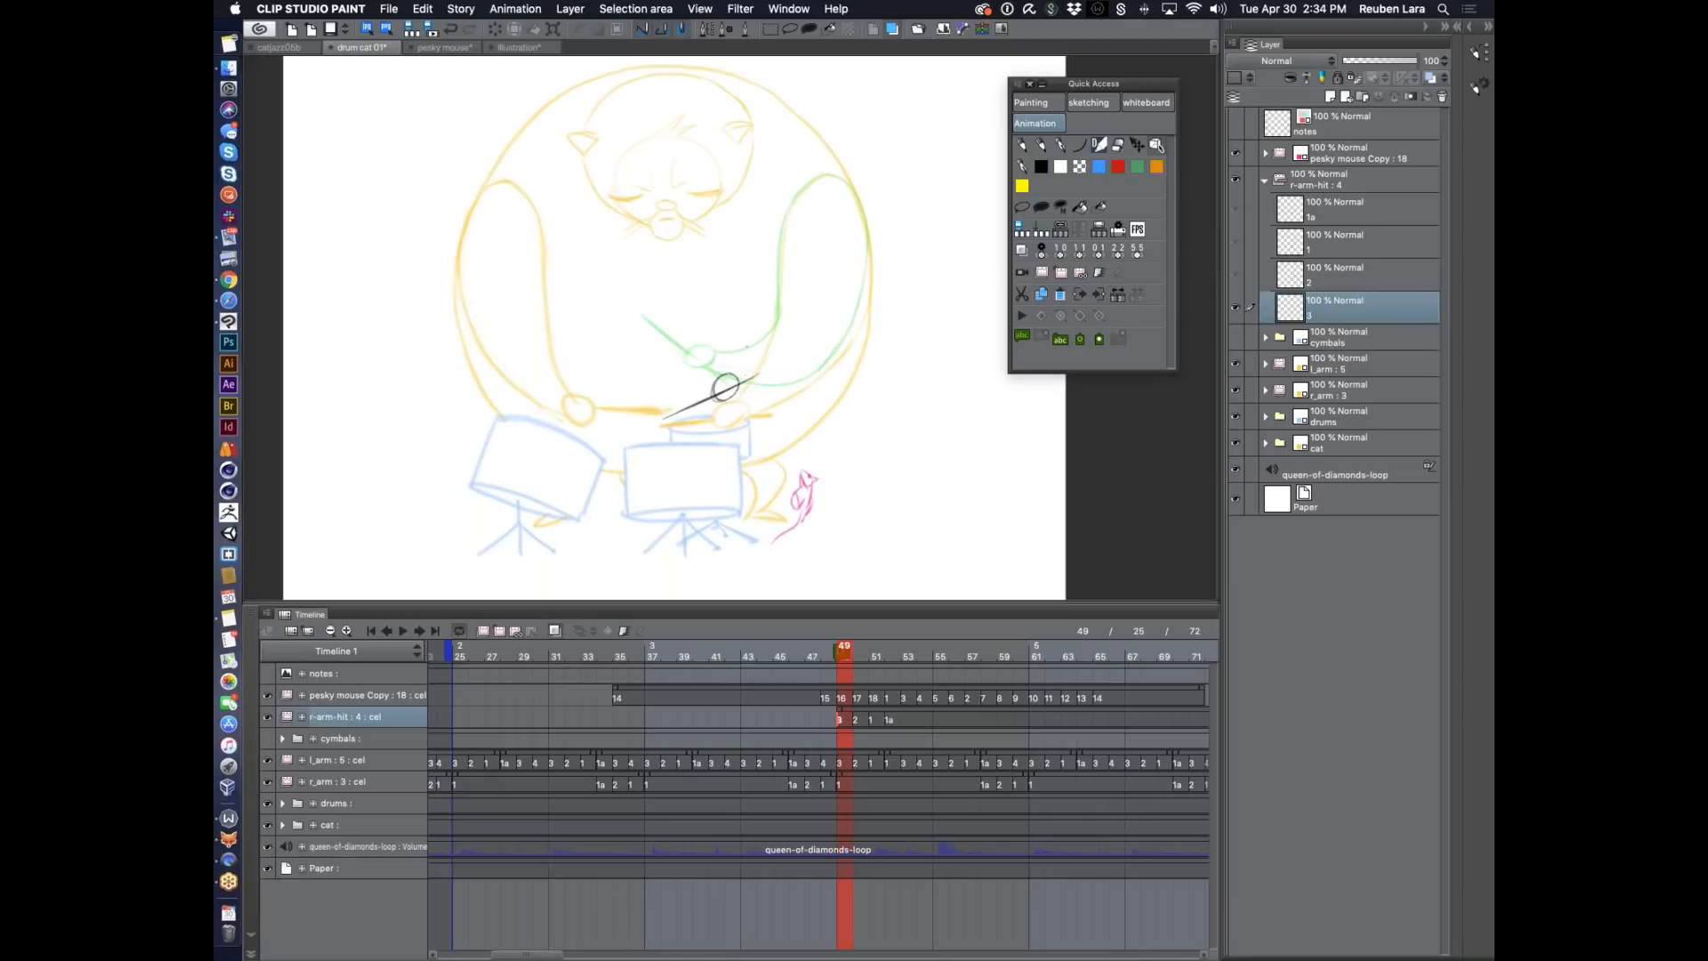
mouse_move(756, 373)
mouse_down()
mouse_move(774, 364)
mouse_move(771, 399)
mouse_move(810, 389)
mouse_up()
mouse_move(814, 179)
mouse_down()
mouse_move(778, 264)
mouse_move(817, 175)
mouse_move(849, 184)
mouse_move(865, 280)
mouse_move(869, 244)
mouse_move(870, 266)
mouse_move(856, 332)
mouse_move(837, 364)
mouse_up()
drag(783, 303, 772, 365)
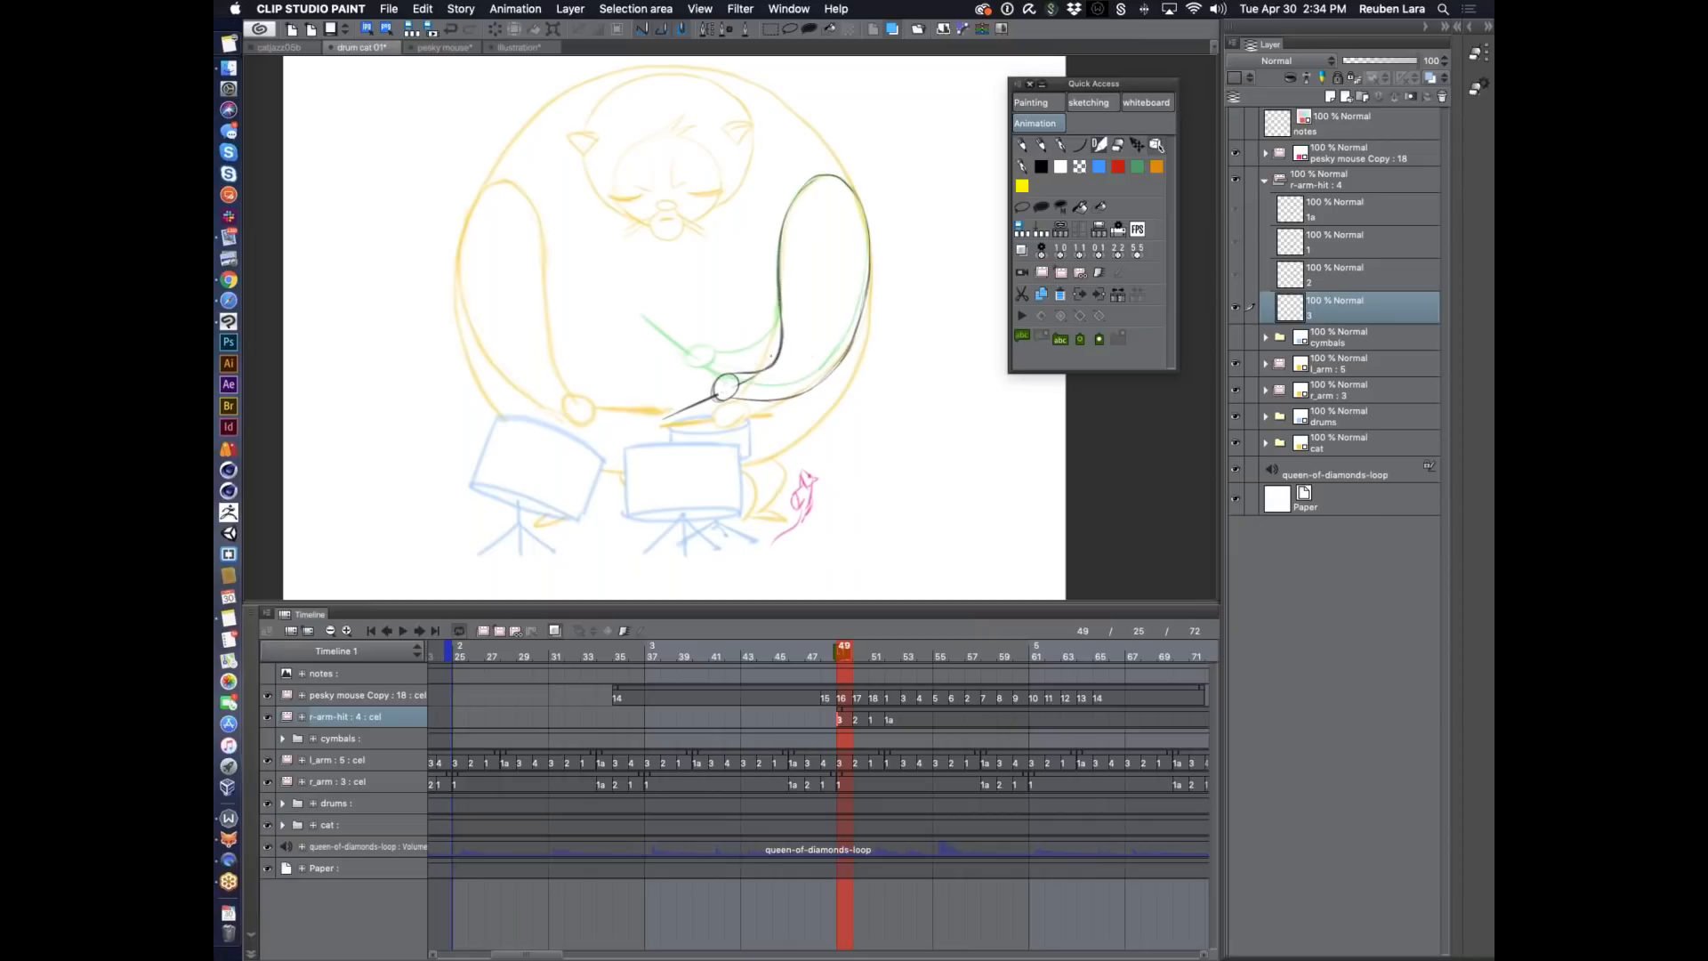
Scrub through frames 49 to 52 and play the animation to check the motion of the new arm drawing.
mouse_move(857, 652)
mouse_down()
mouse_move(783, 652)
mouse_move(878, 648)
mouse_up()
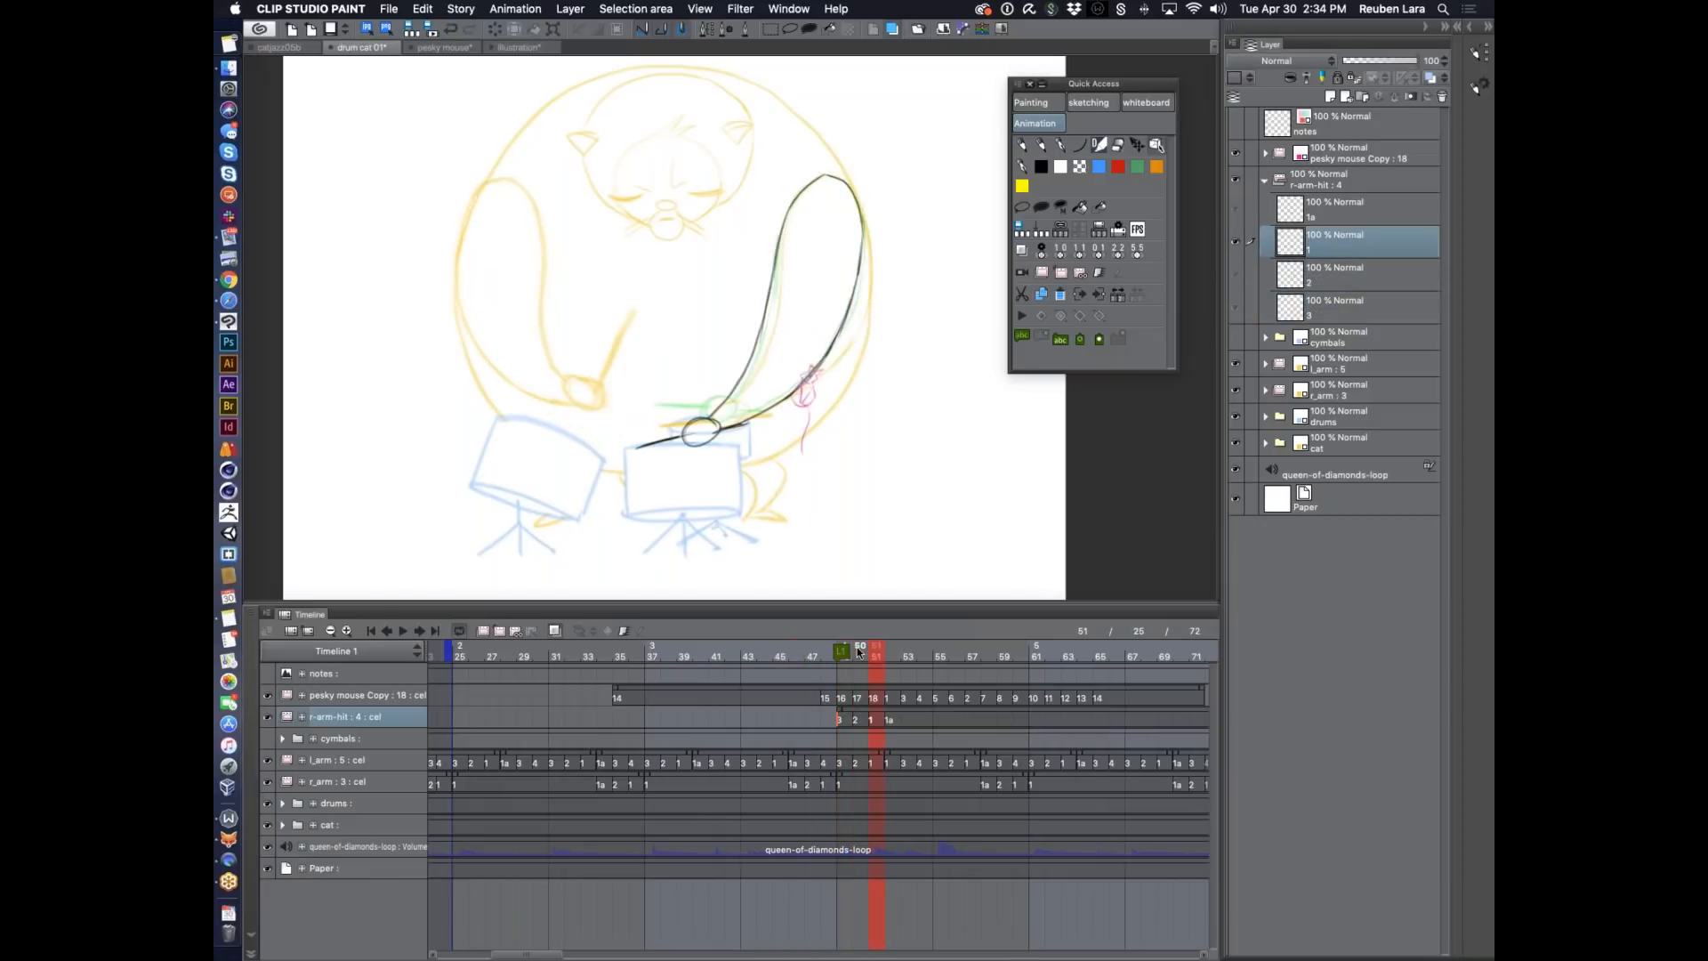
click(403, 630)
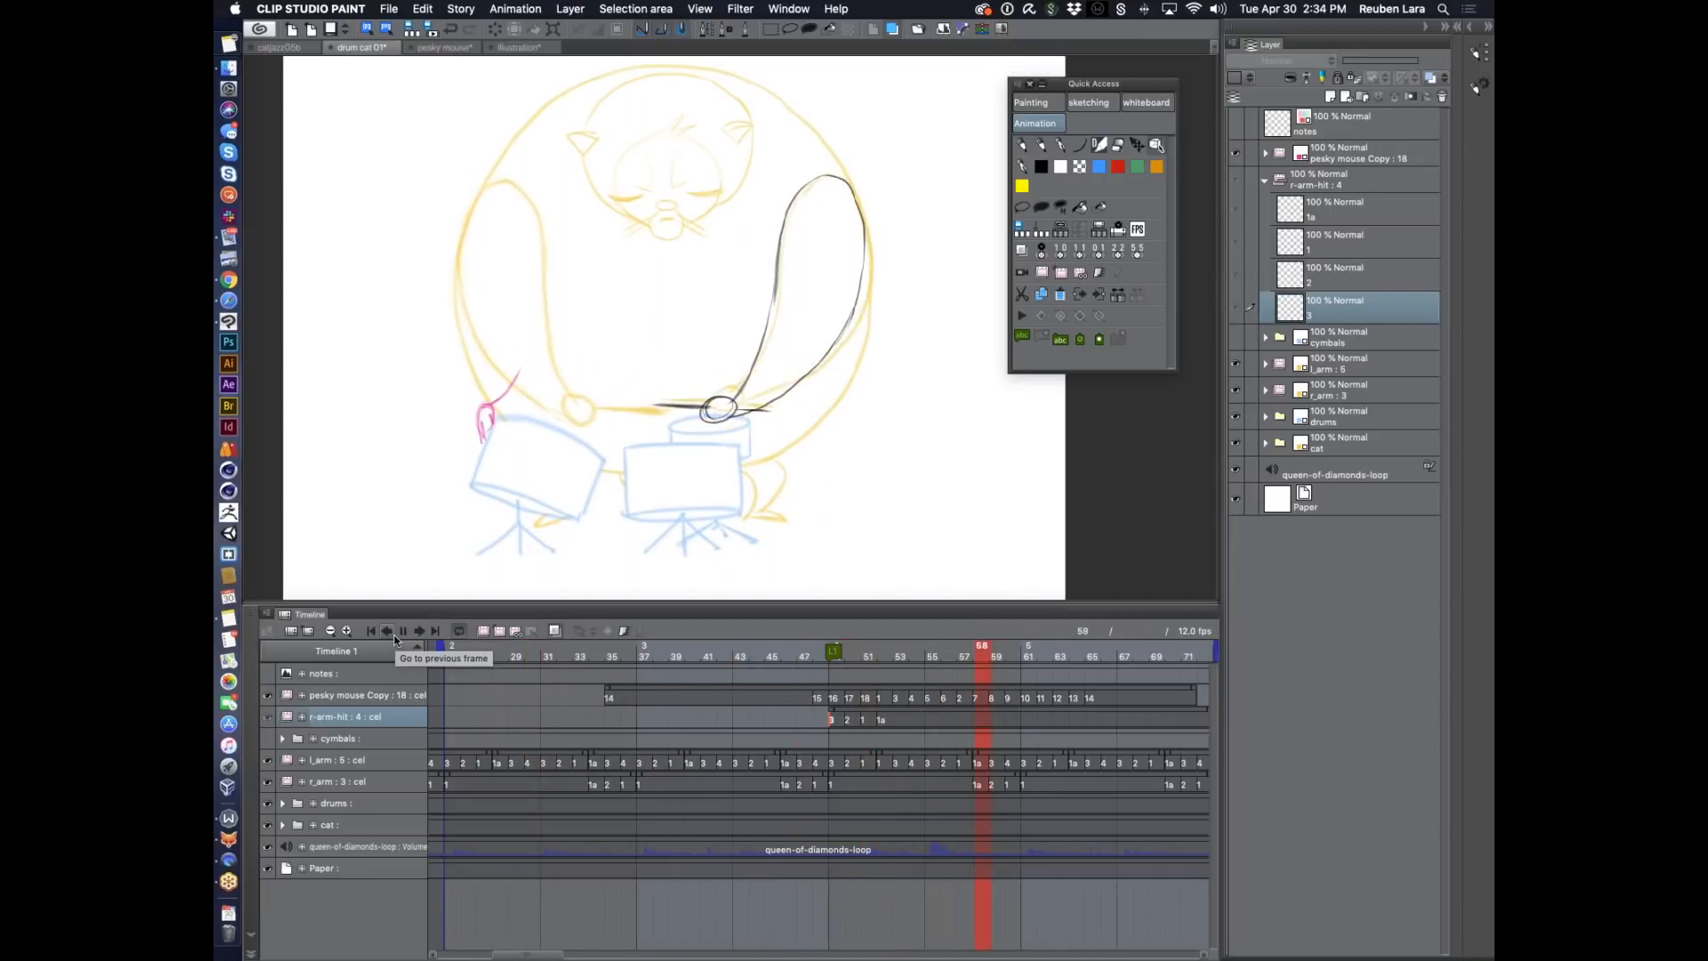
click(403, 632)
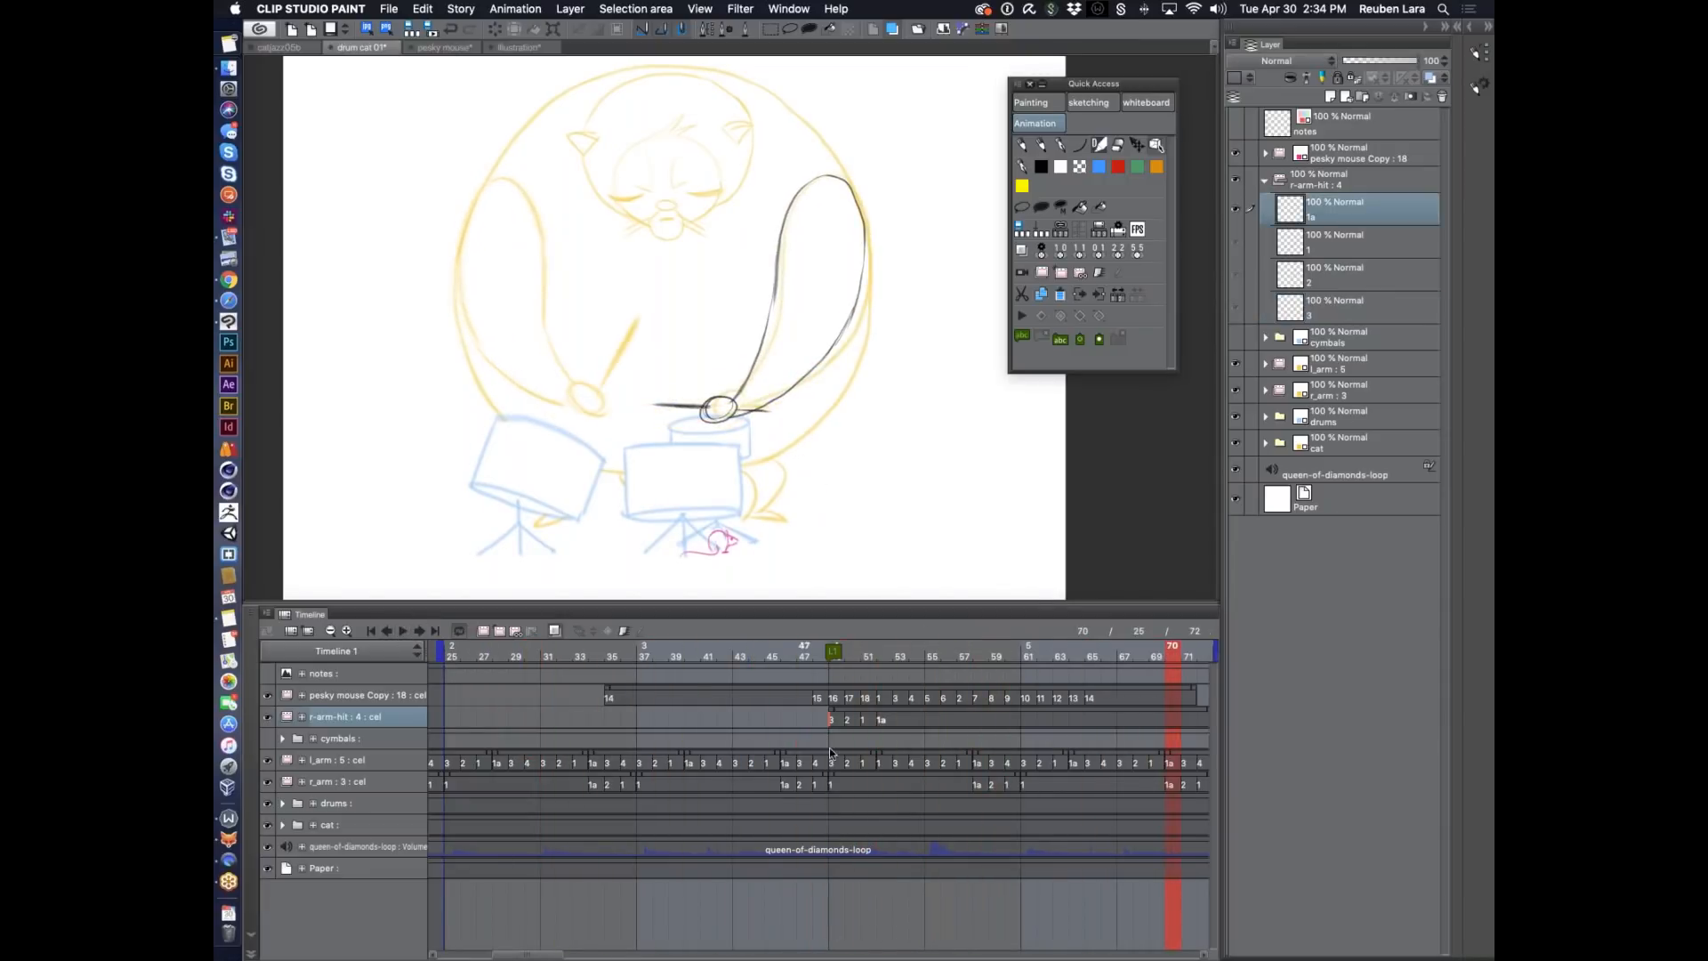
drag(886, 649, 833, 662)
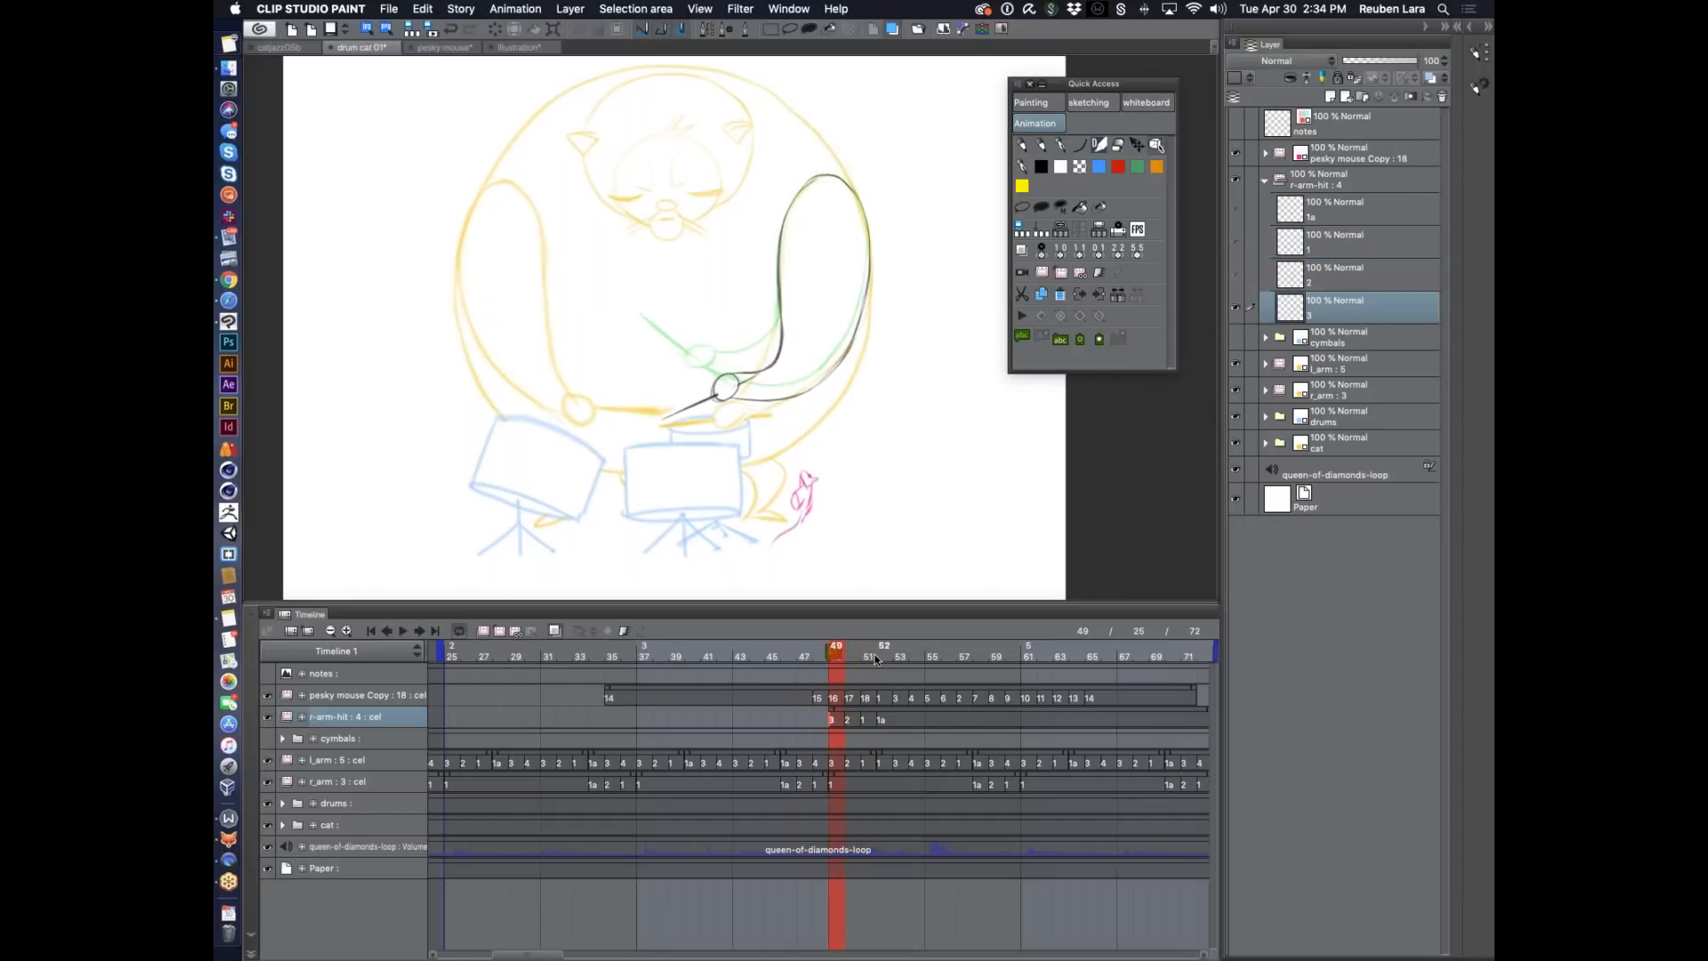
key(space)
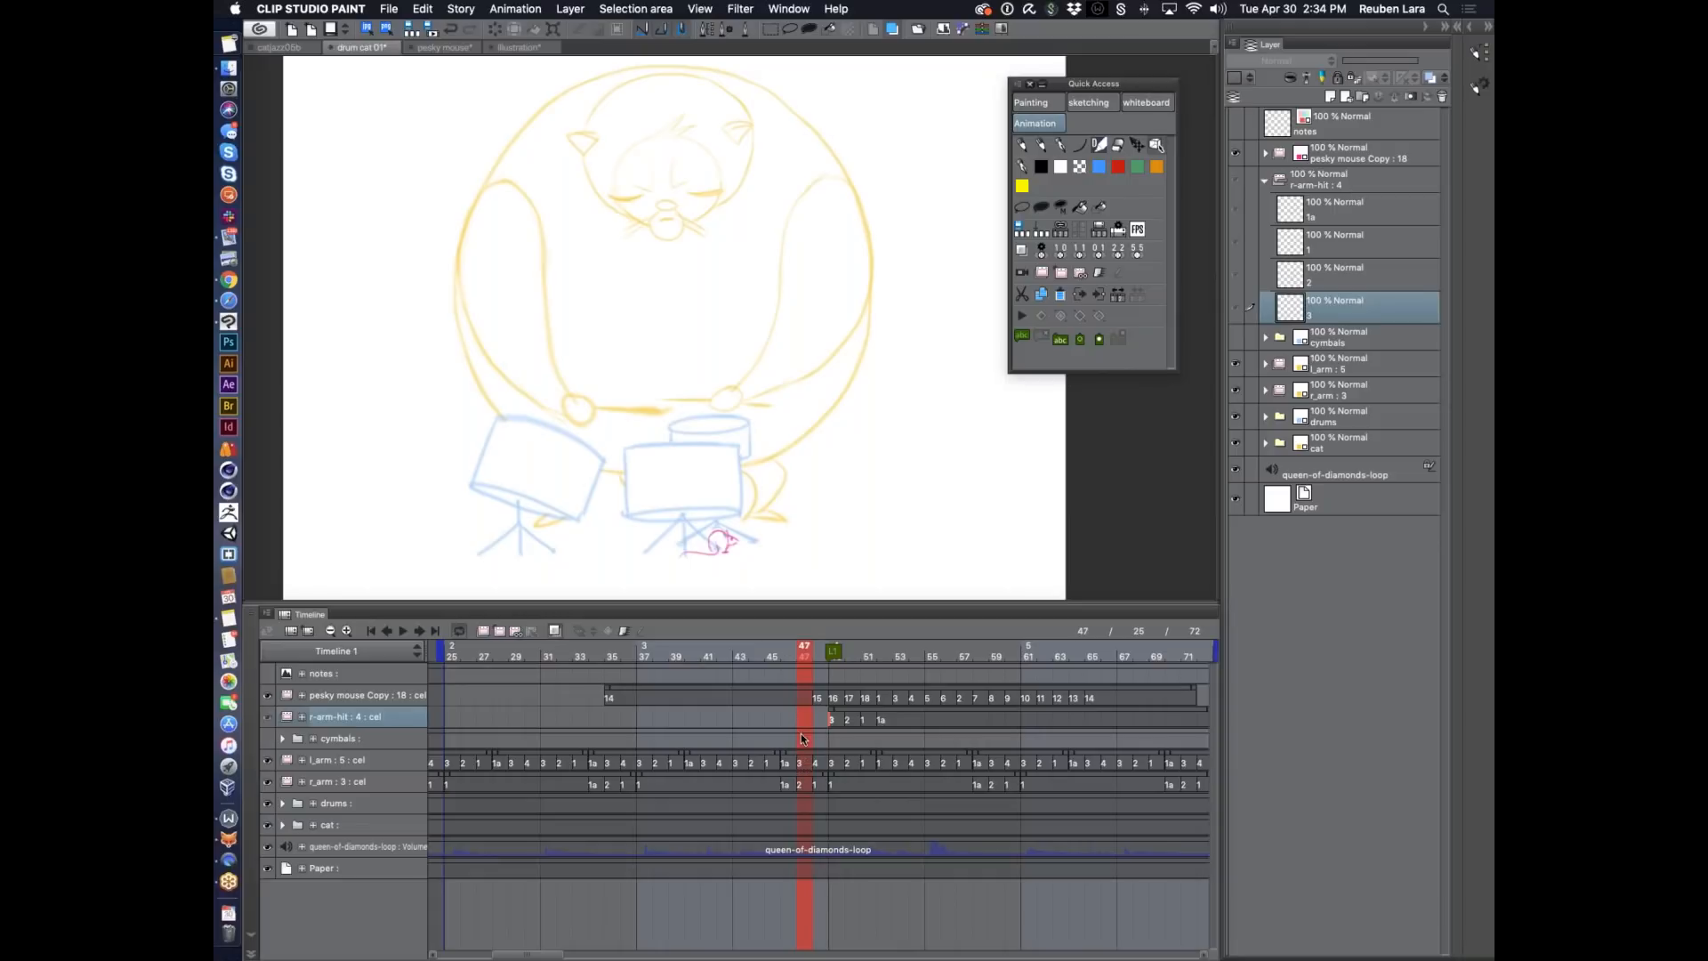
Hide the l_arm and r_arm folders and play the animation from frame 31 to review the r-arm-hit motion alone.
drag(1236, 366, 1238, 386)
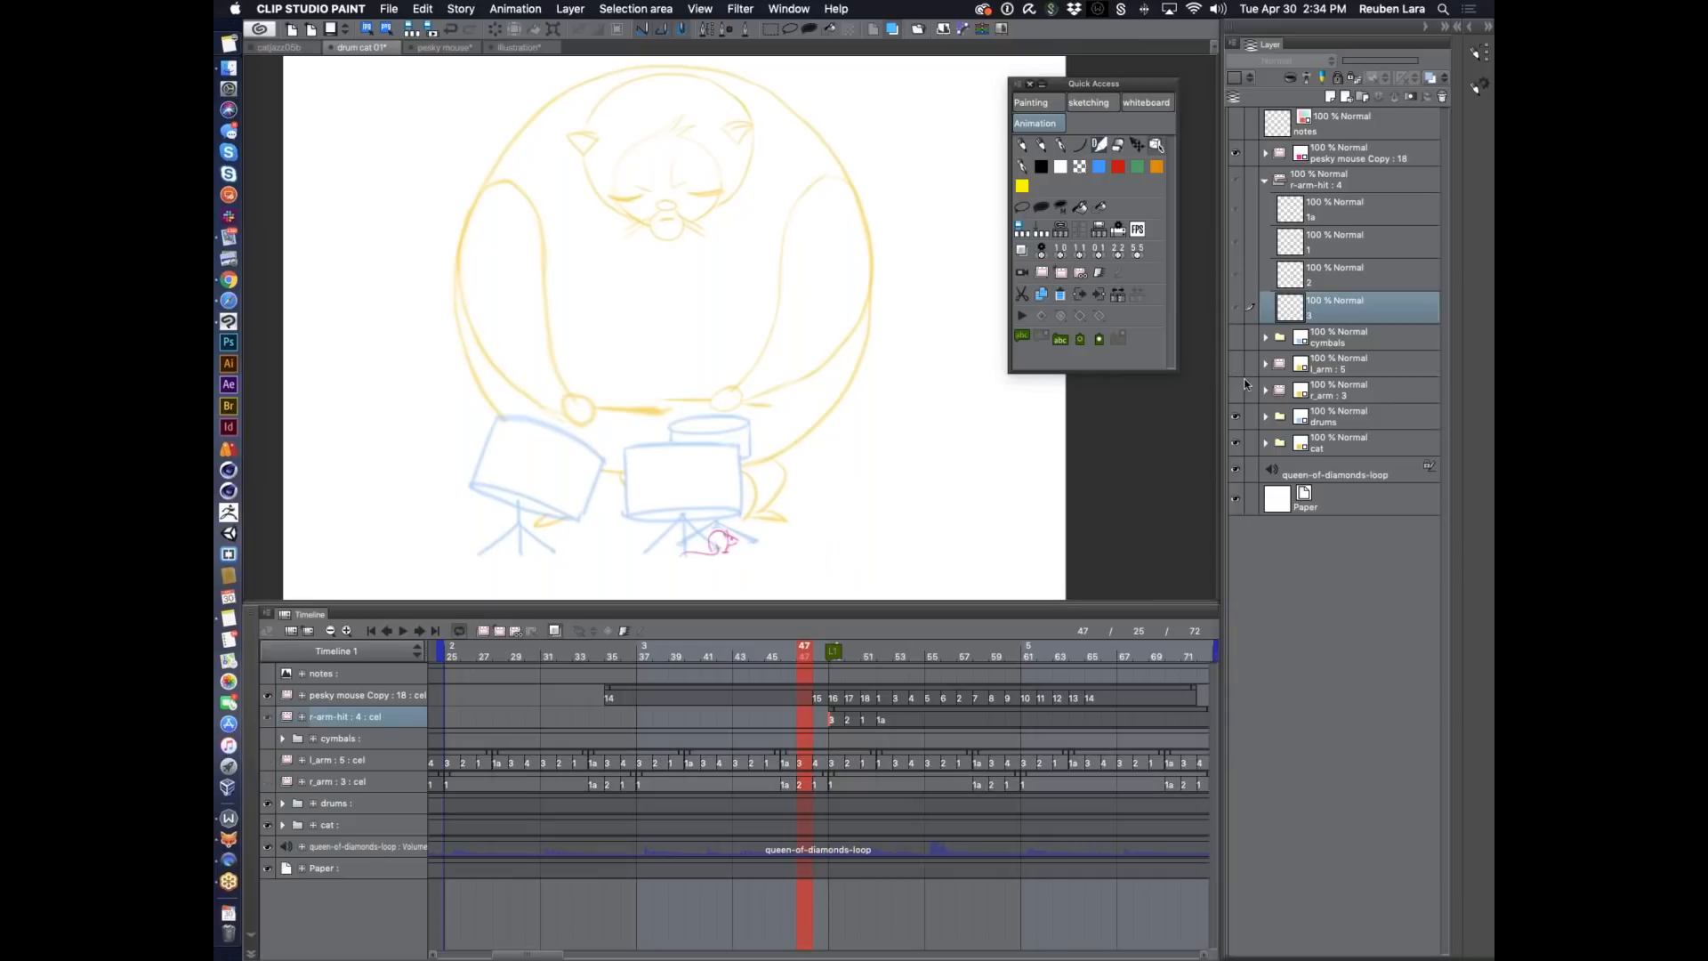
drag(803, 657, 548, 658)
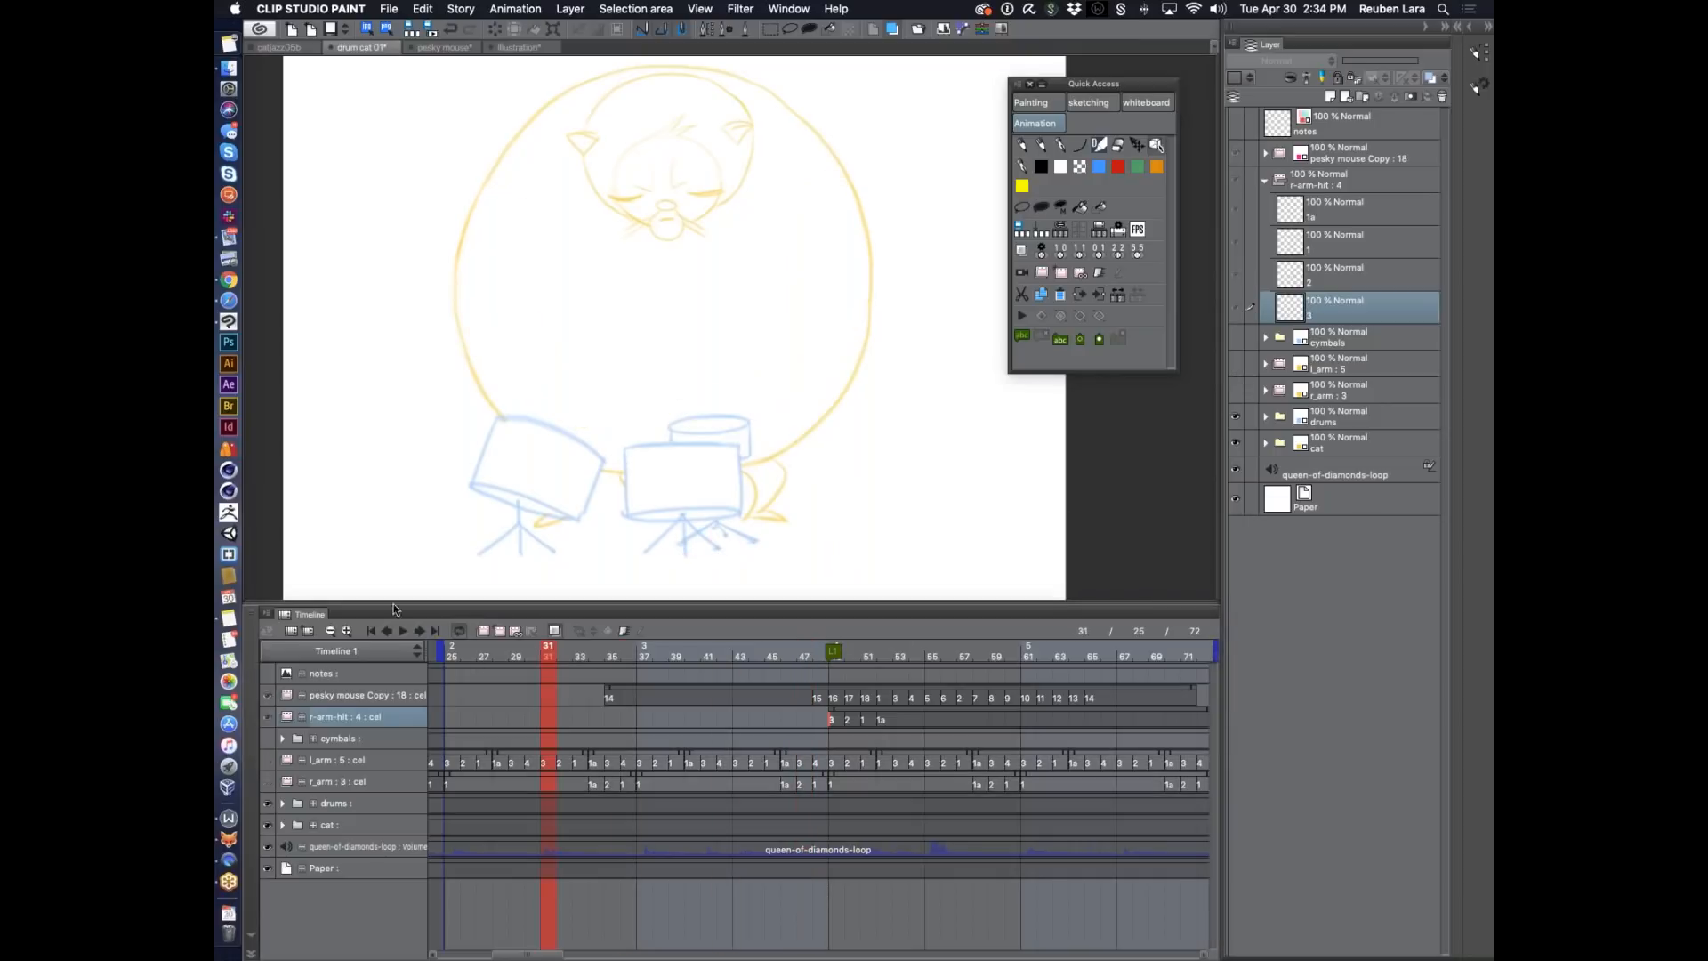
click(400, 630)
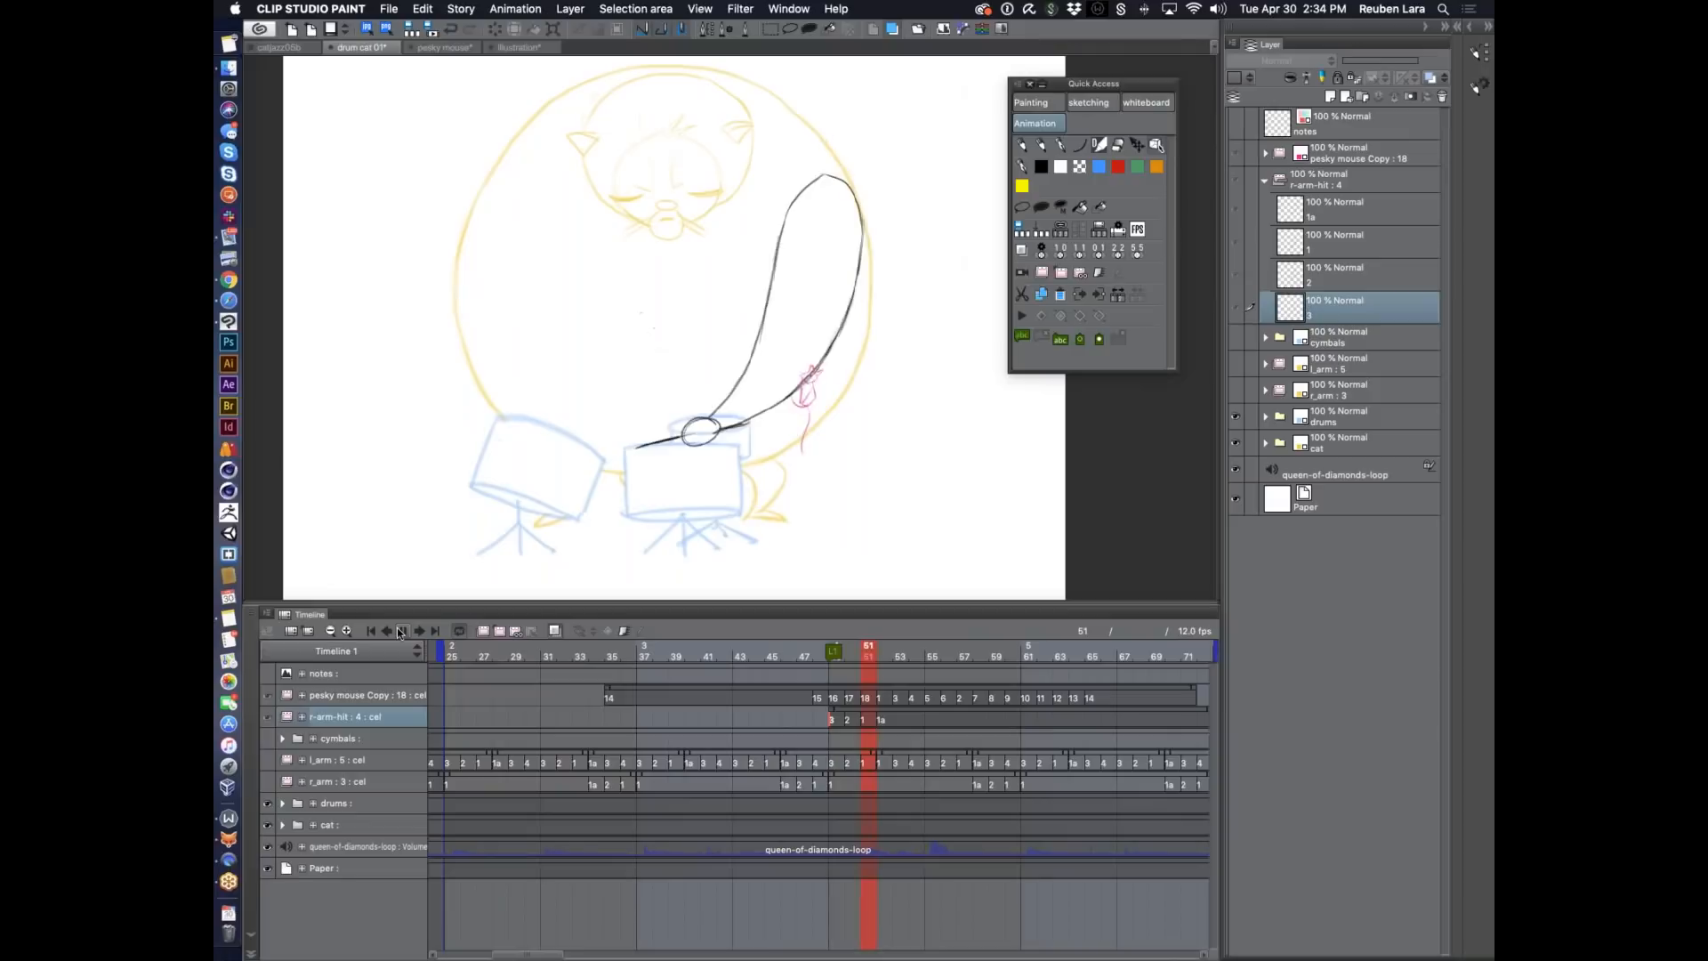
click(401, 630)
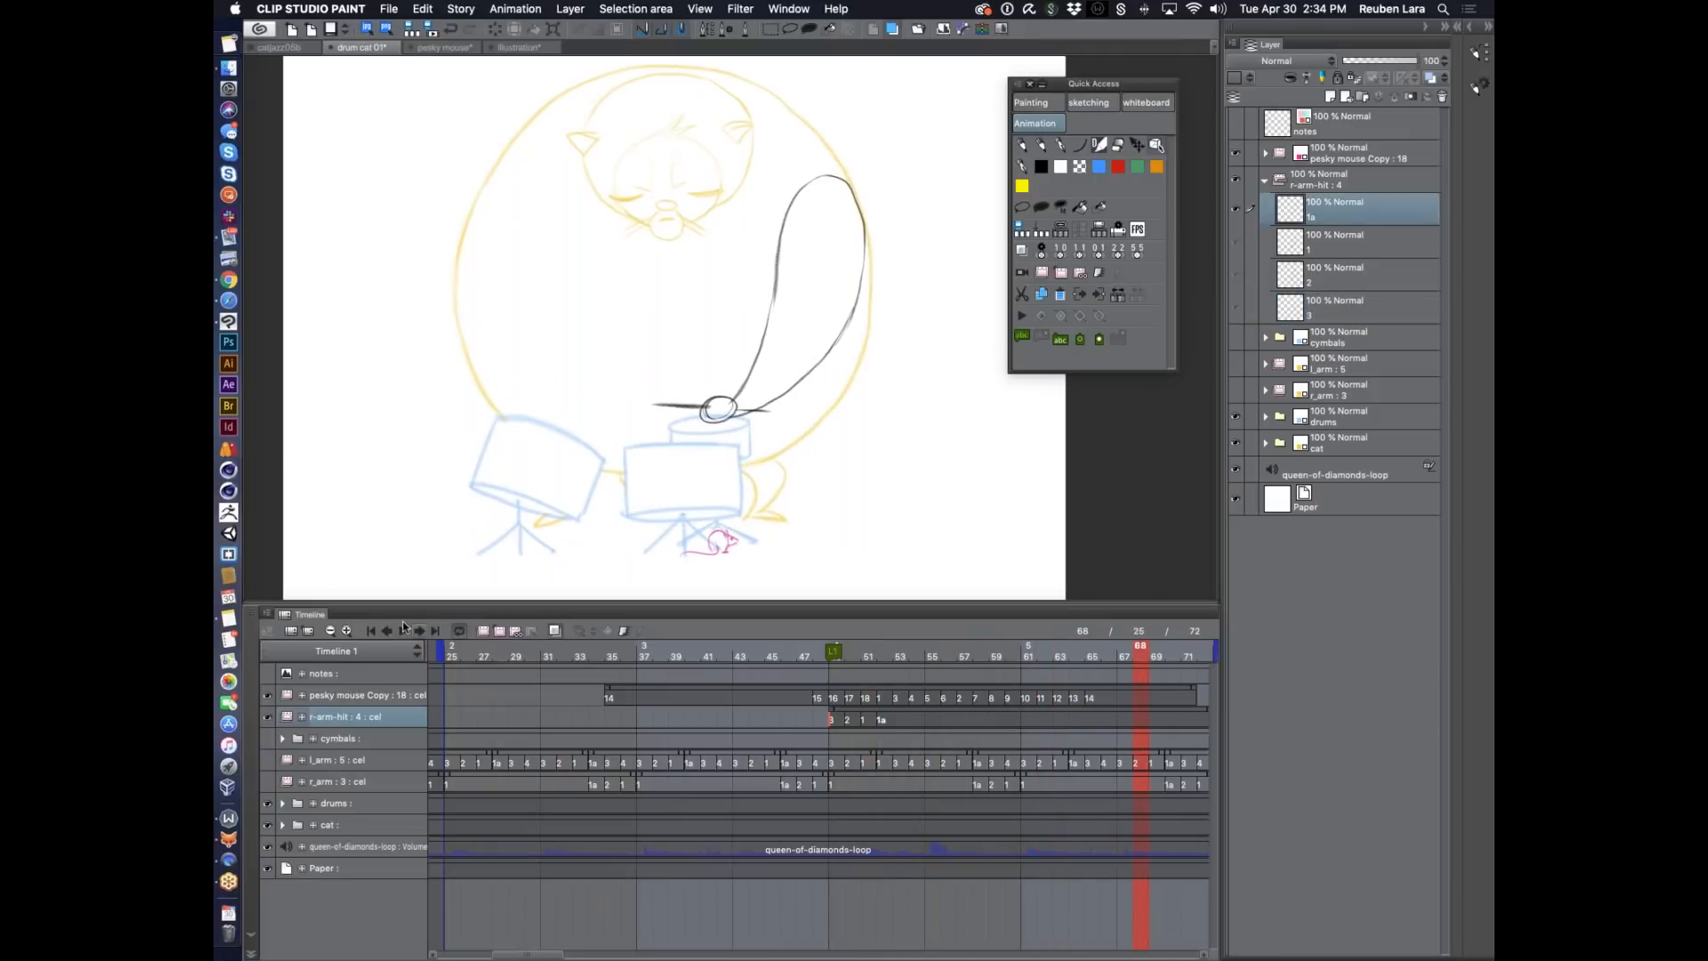
click(400, 630)
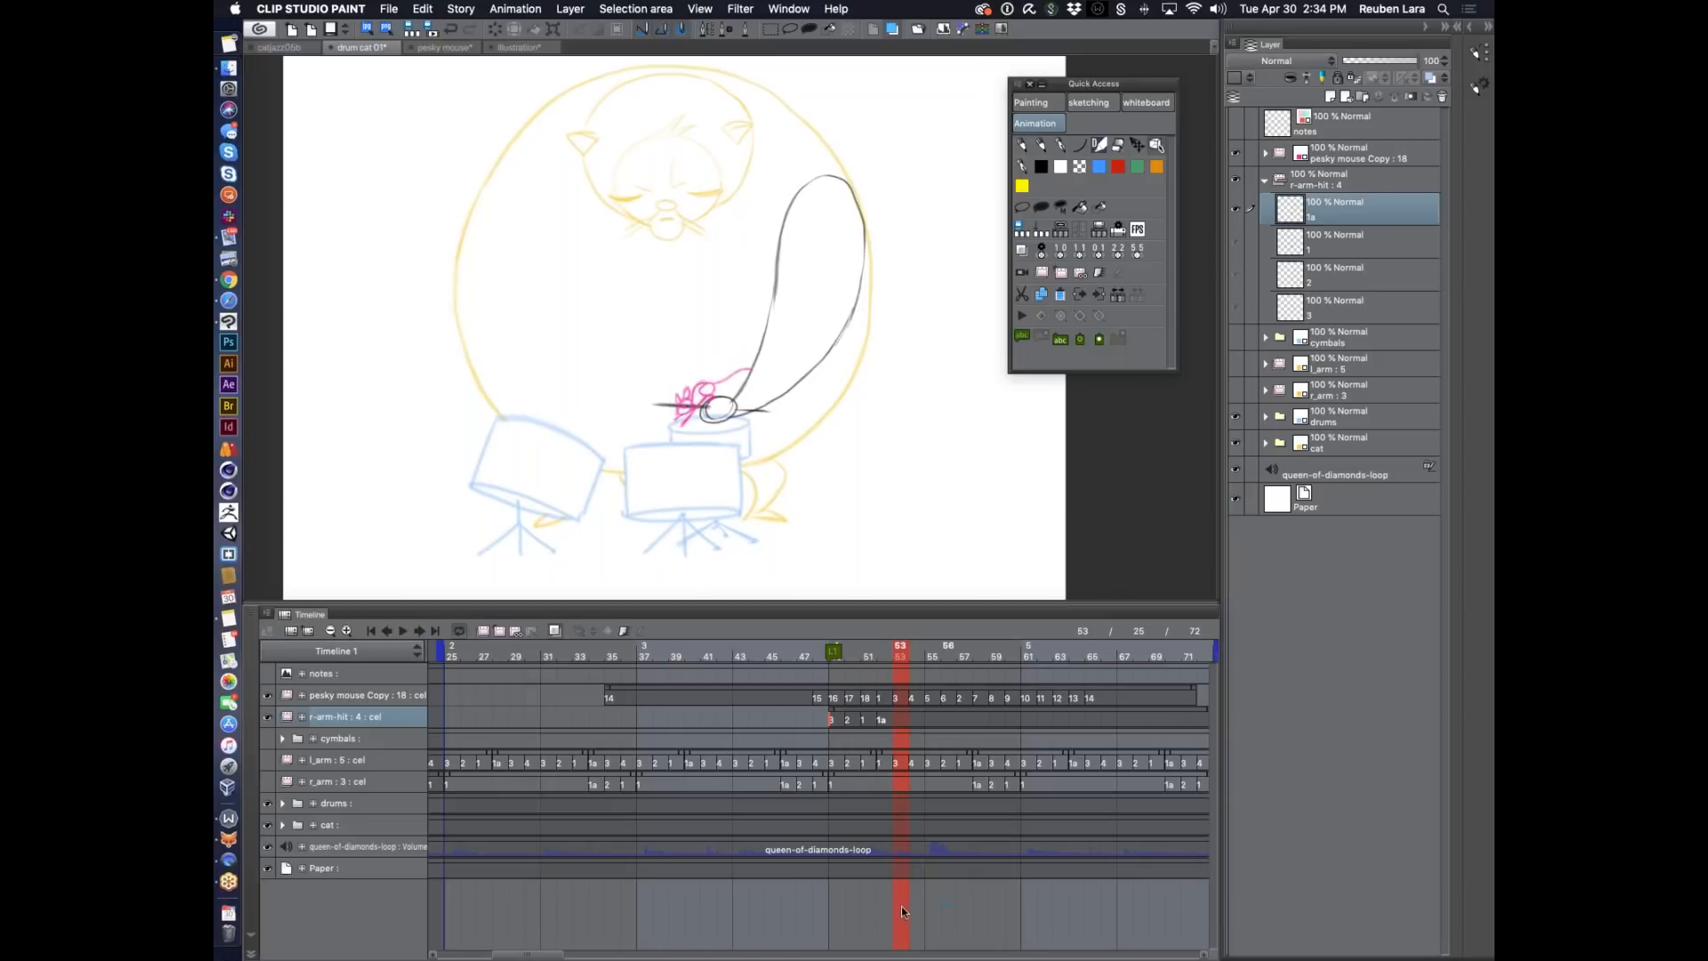
Trim the end of the r-arm-hit clip so that it ends with cel 1a at frame 52.
click(949, 900)
drag(977, 896, 809, 900)
click(726, 719)
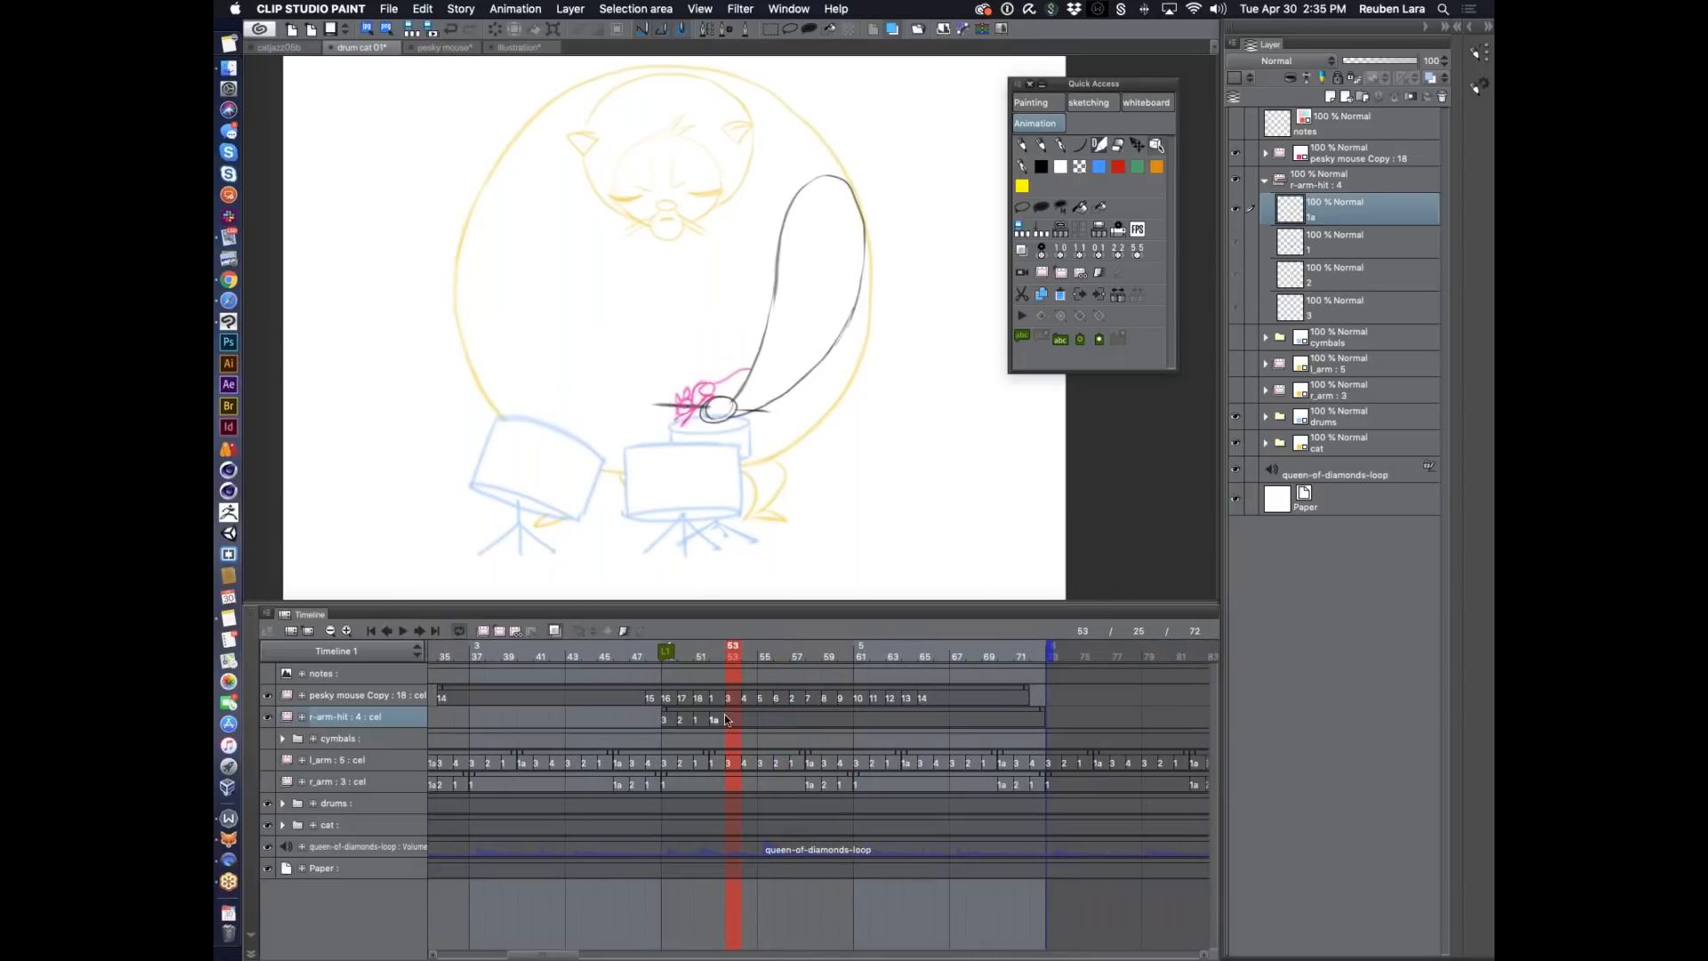
mouse_move(1044, 711)
mouse_down()
mouse_move(804, 714)
mouse_move(1020, 711)
mouse_up()
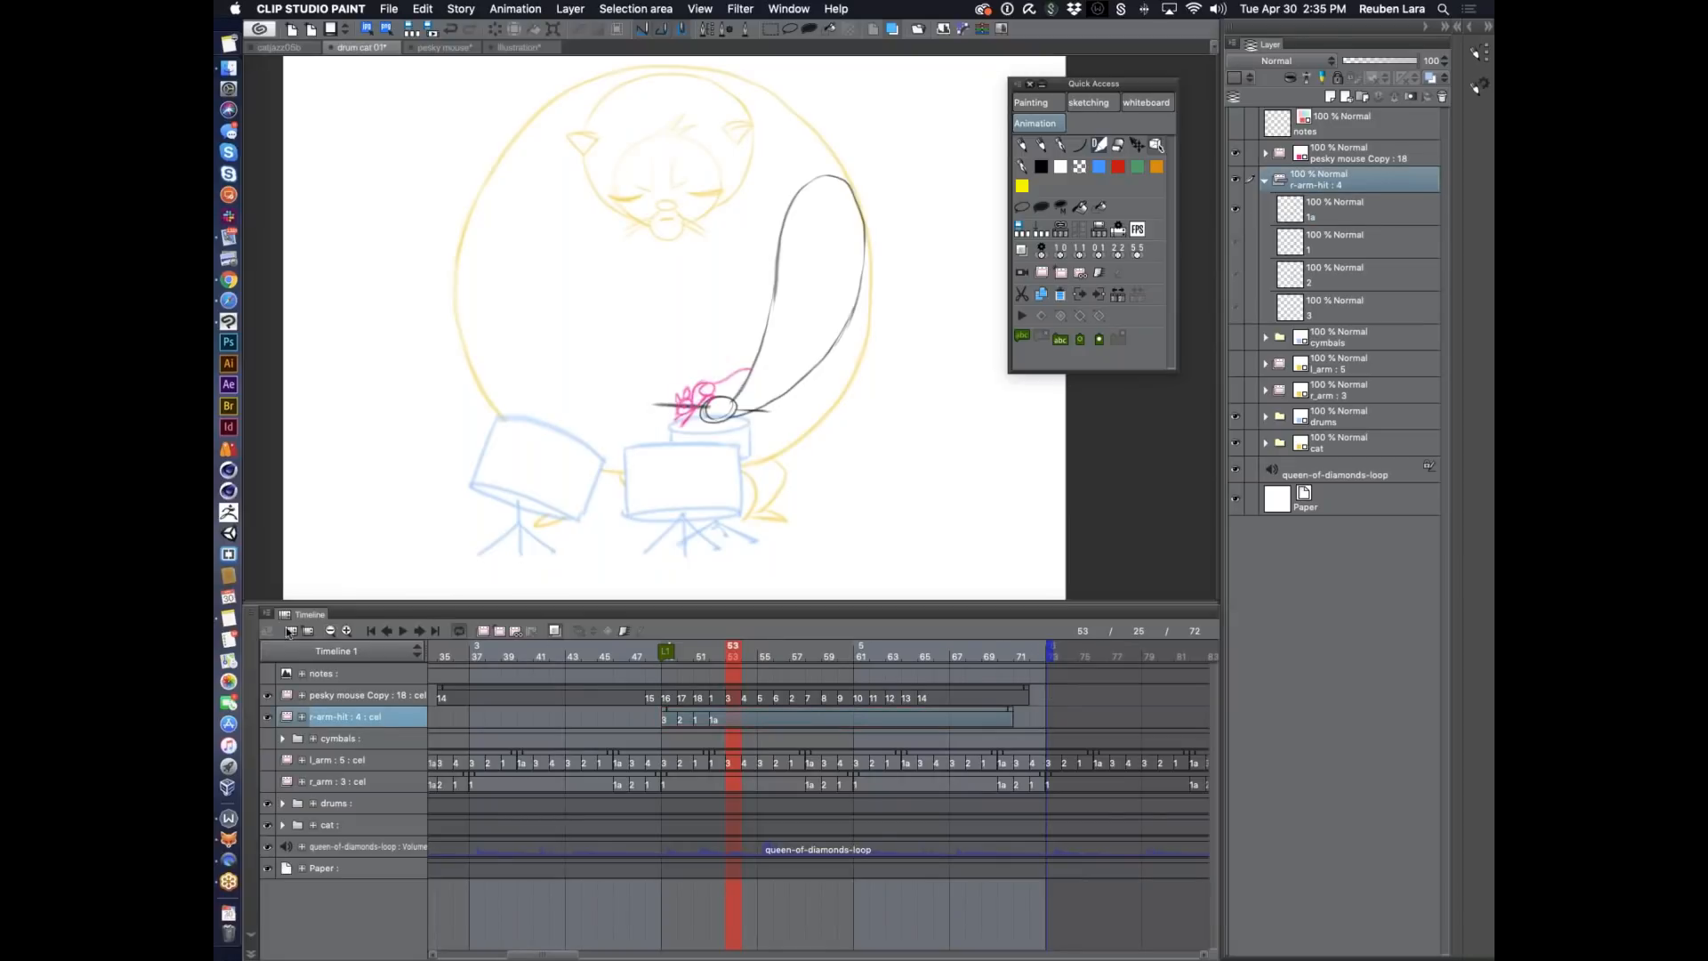
click(517, 9)
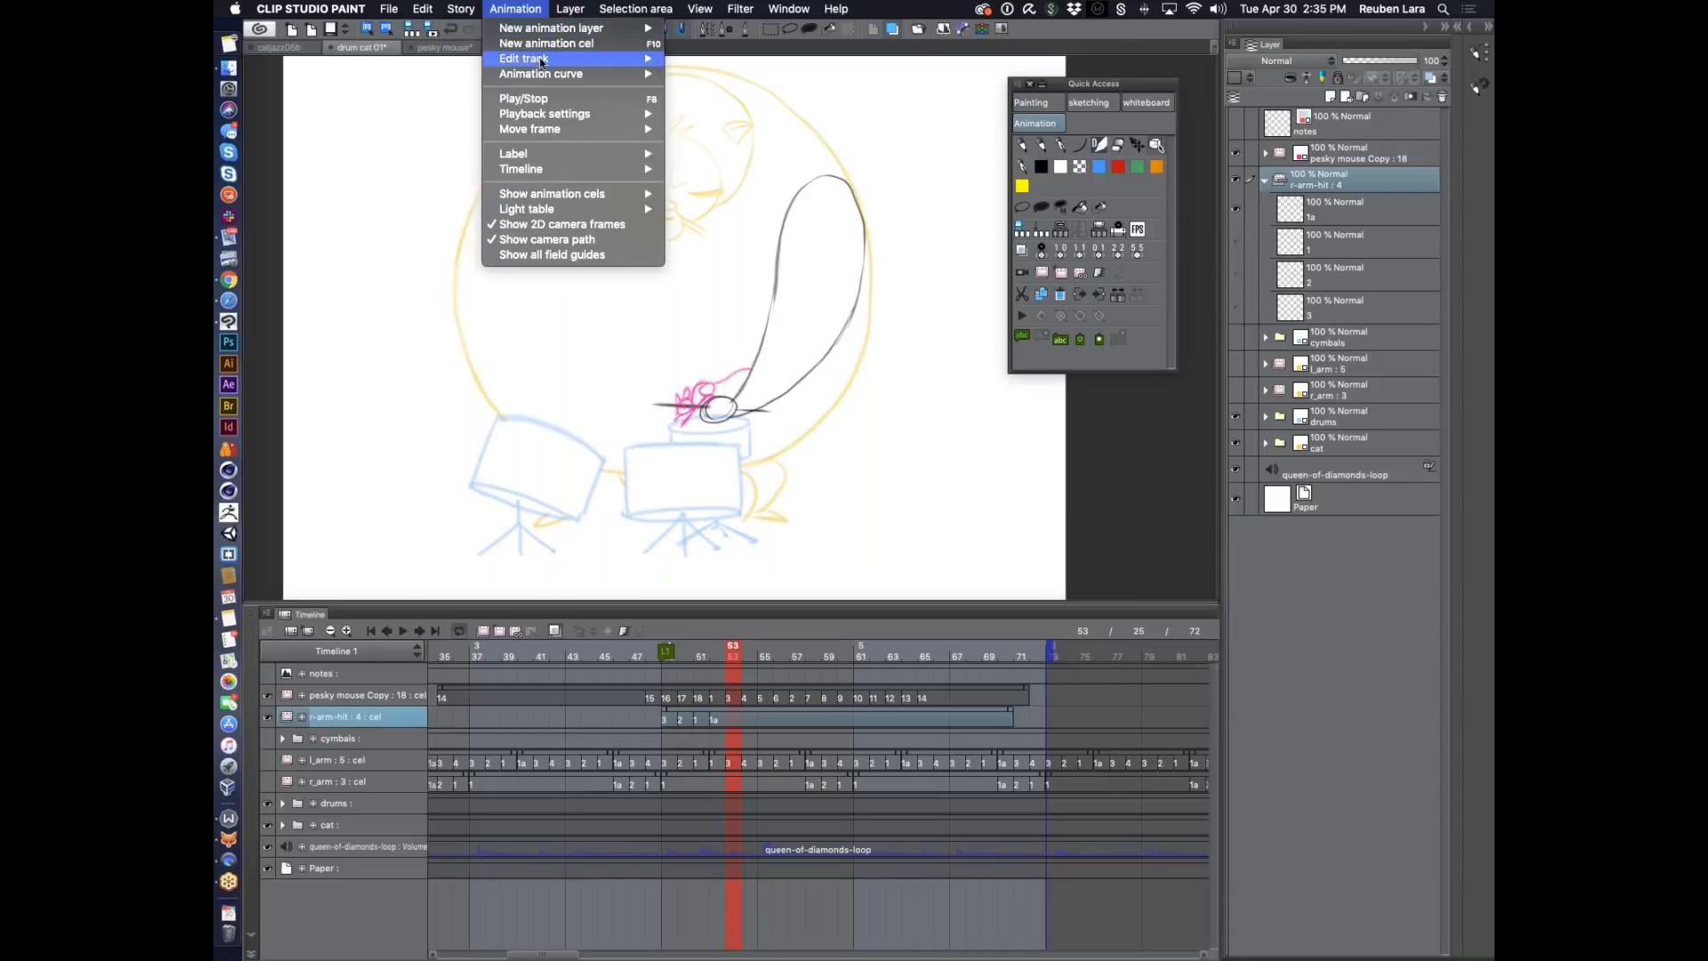
mouse_move(541, 58)
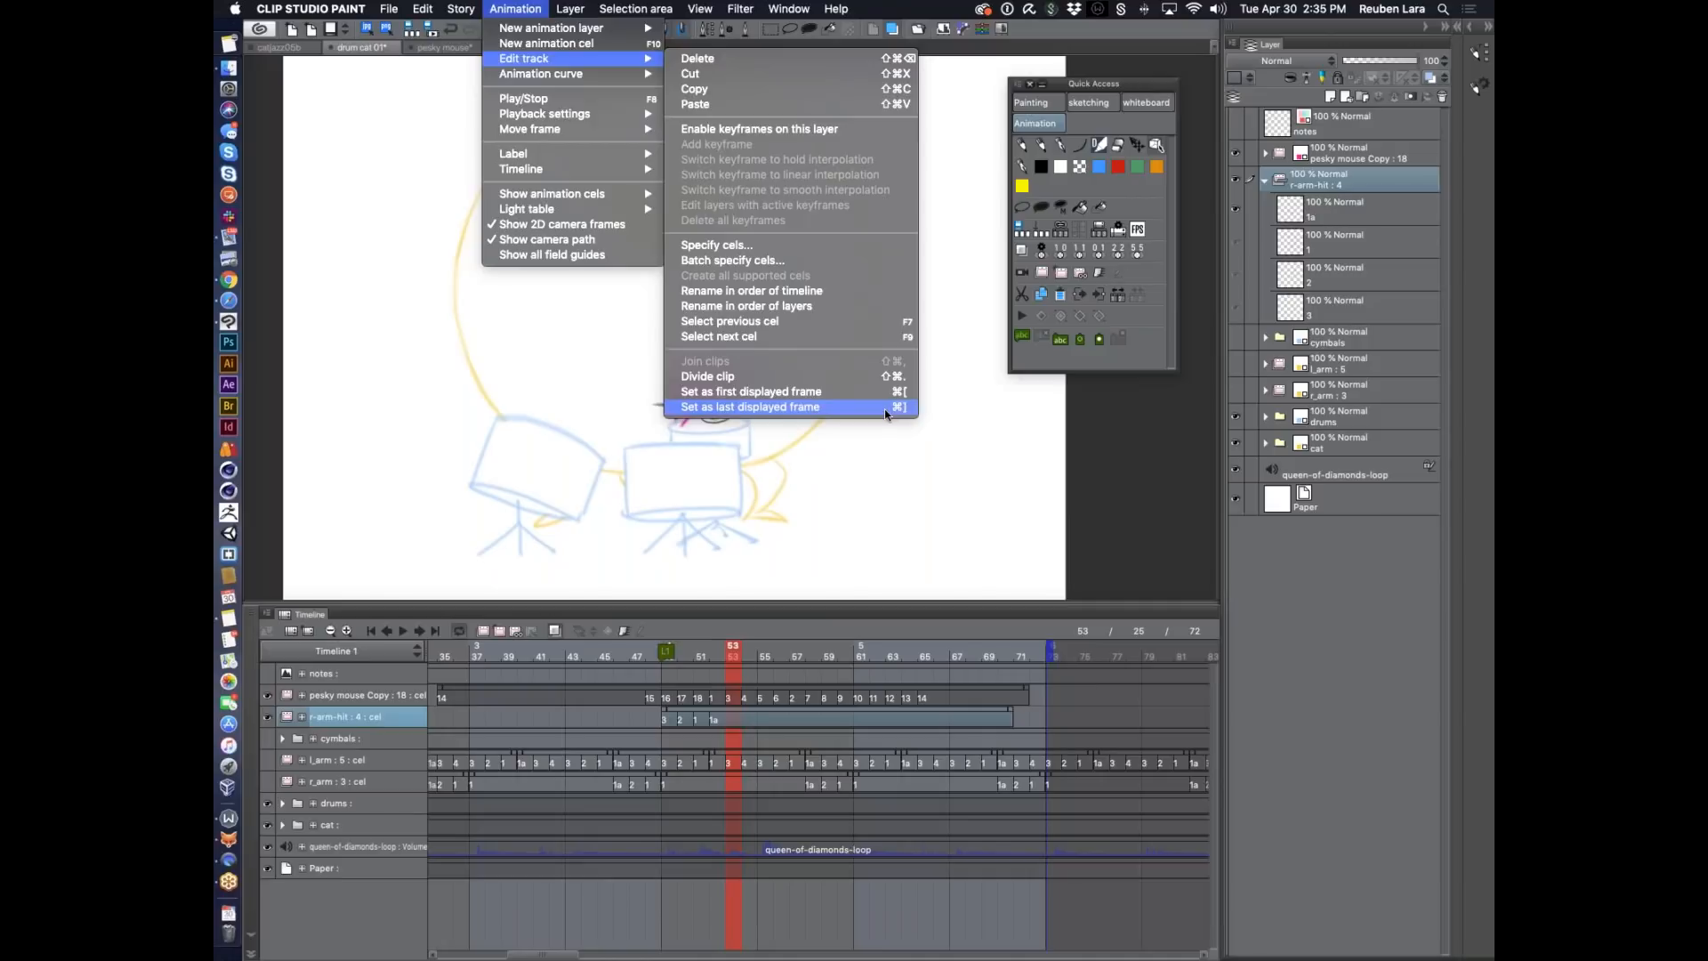
click(850, 505)
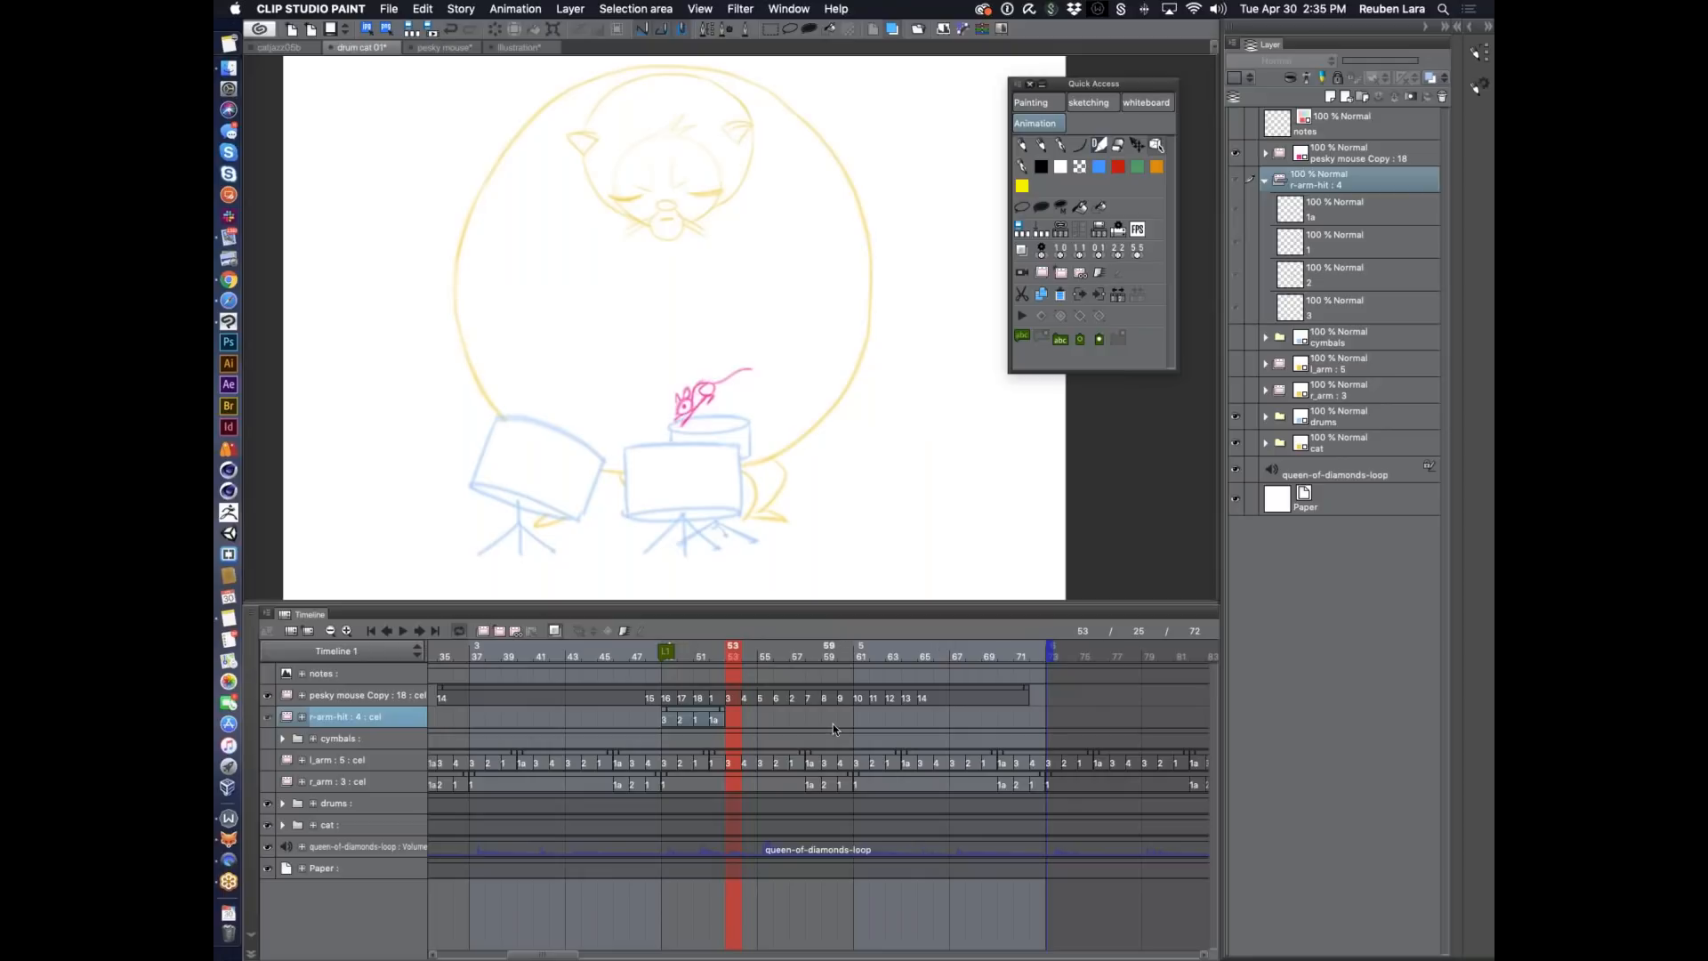
Play the animation to check the trimmed r-arm-hit clip.
scroll(828, 676, left, 4)
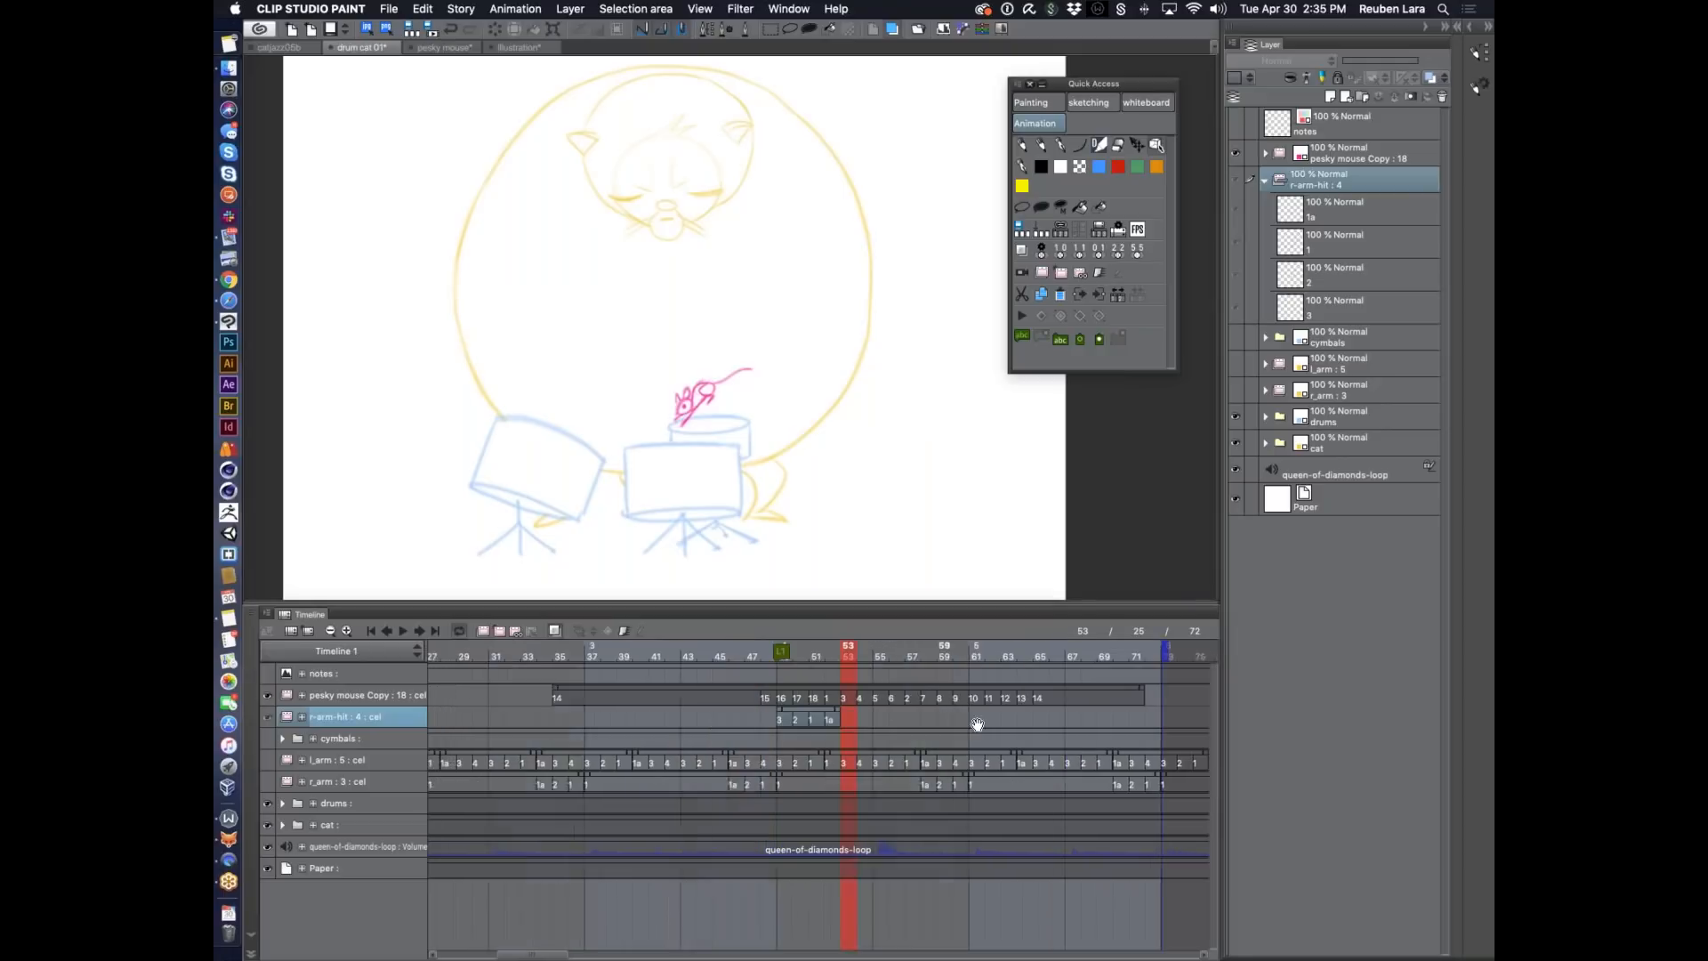
click(403, 630)
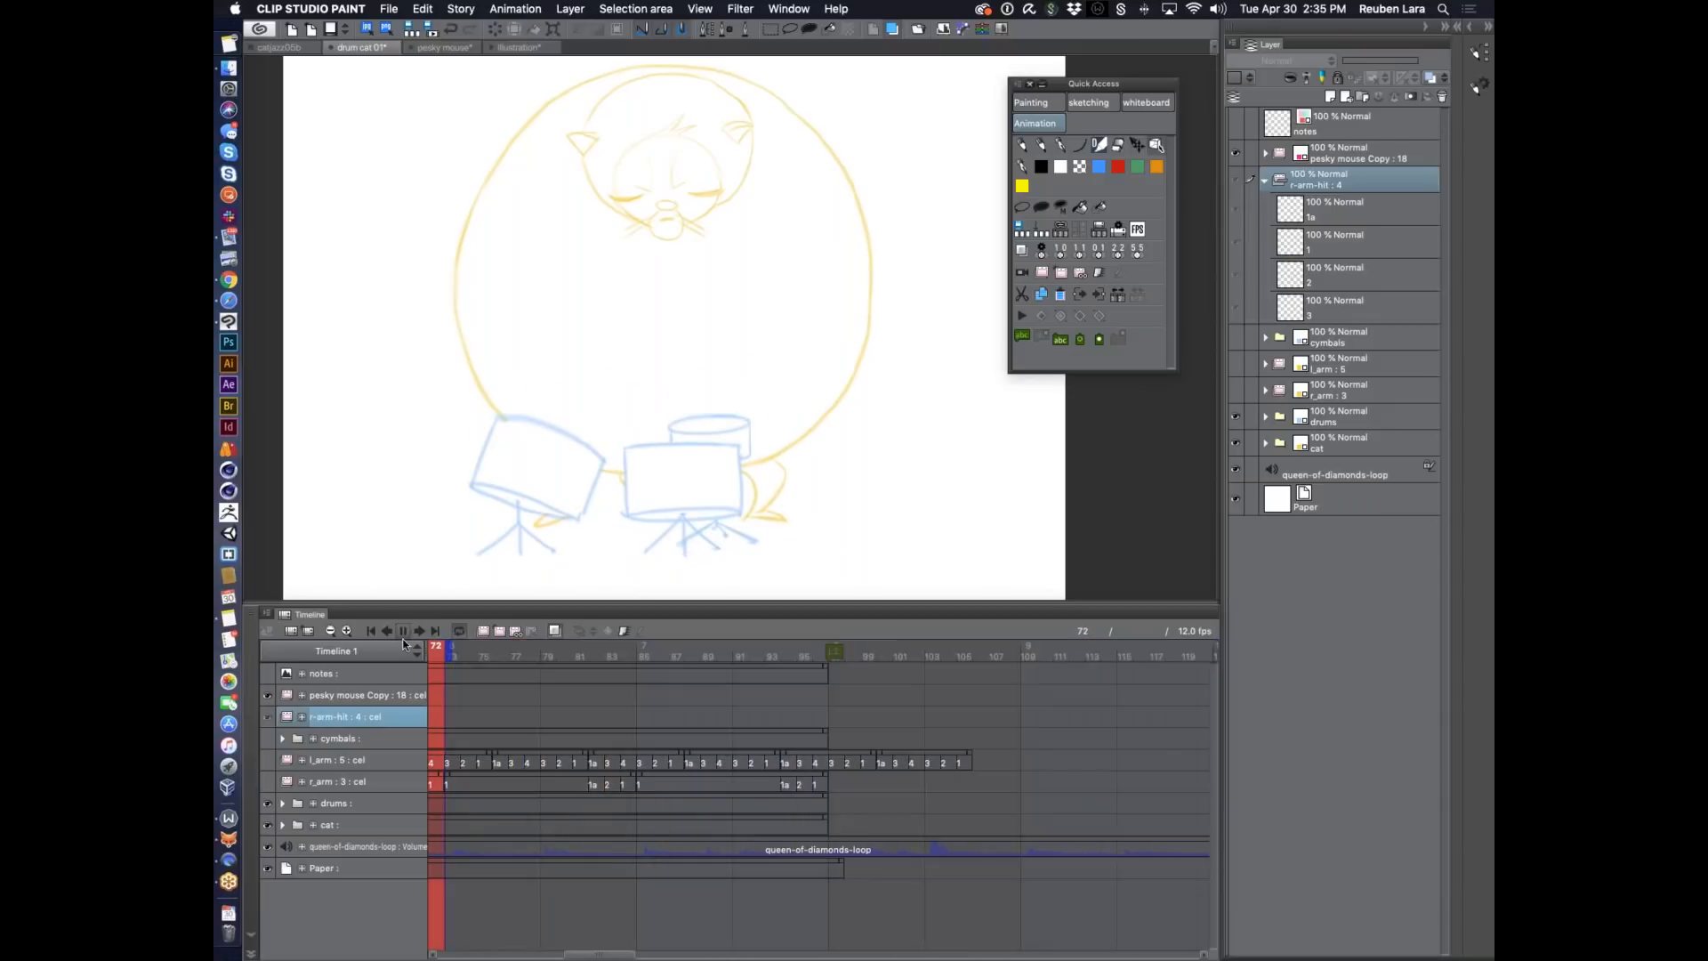
drag(612, 955, 557, 954)
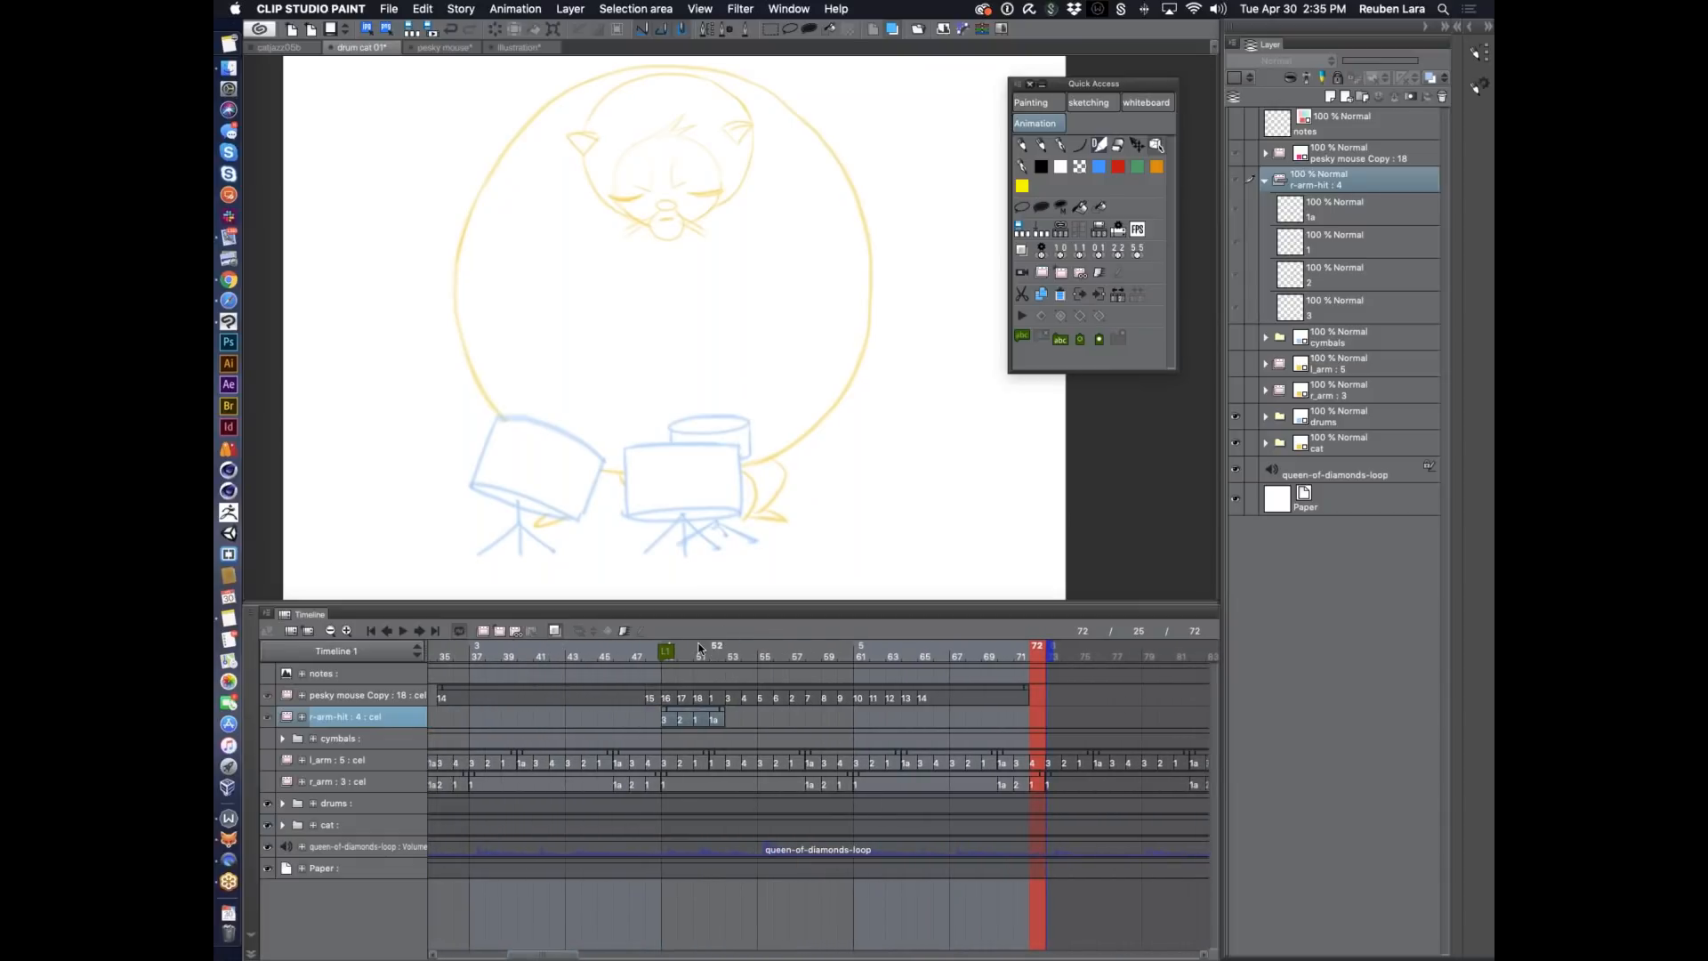
Show the r_arm track and trim the start of its clip at frame 49 so that it begins at frame 53.
click(671, 646)
click(267, 782)
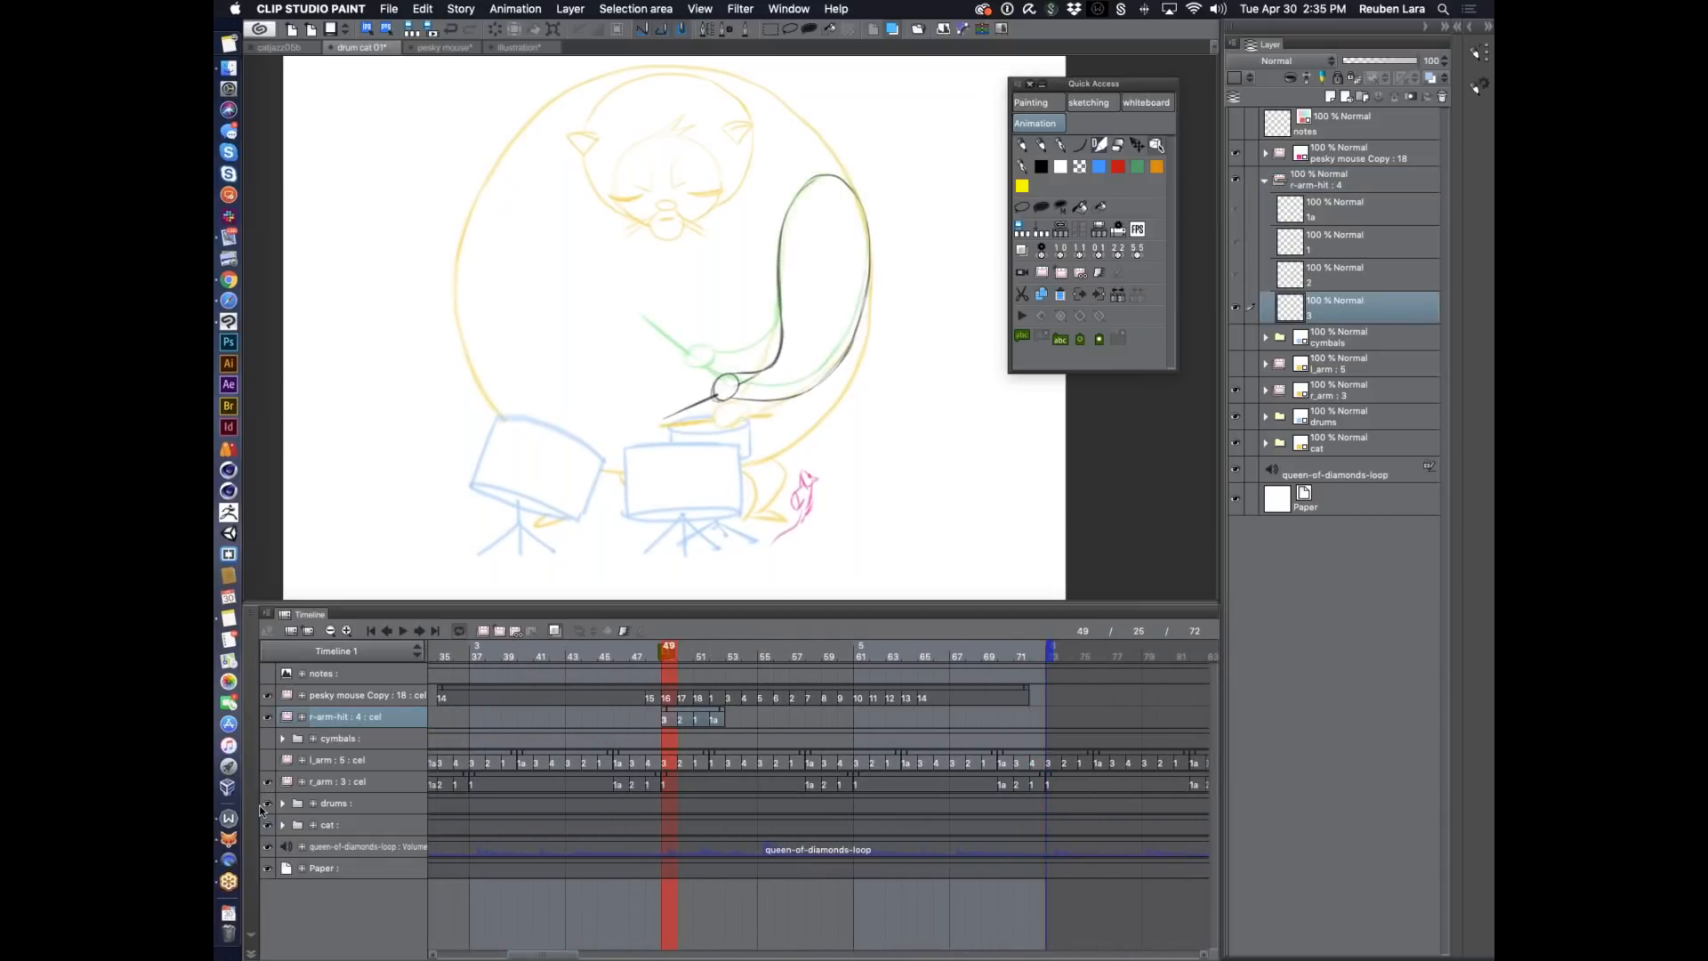
click(375, 787)
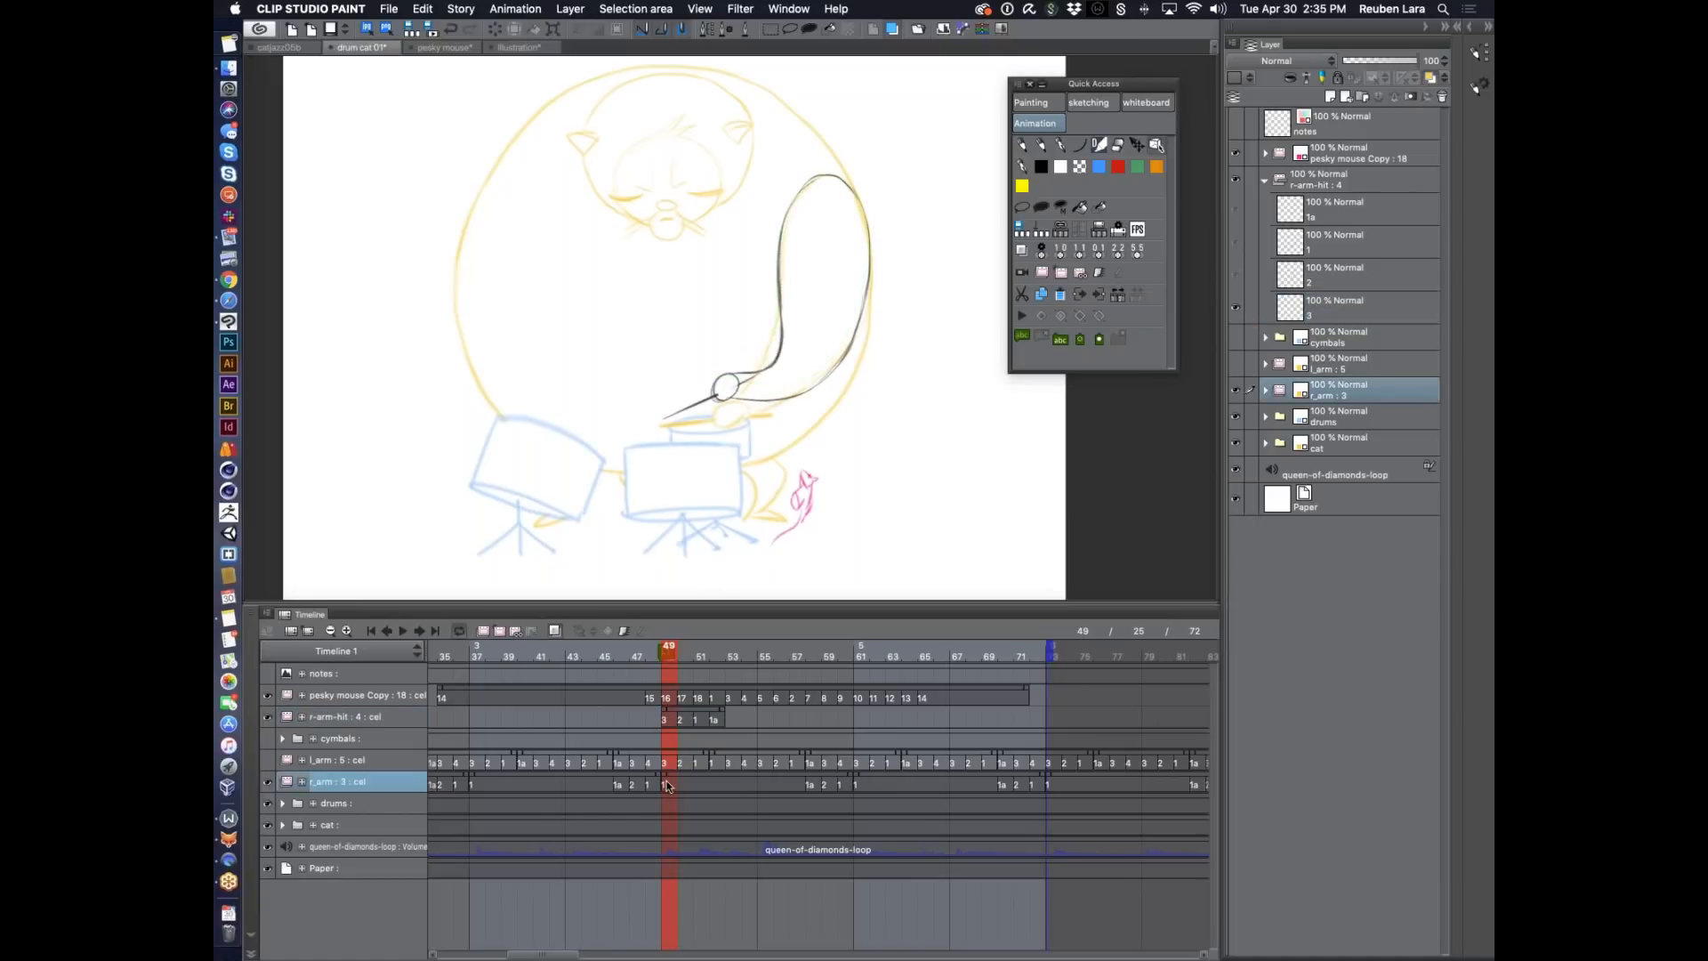
drag(663, 784, 852, 785)
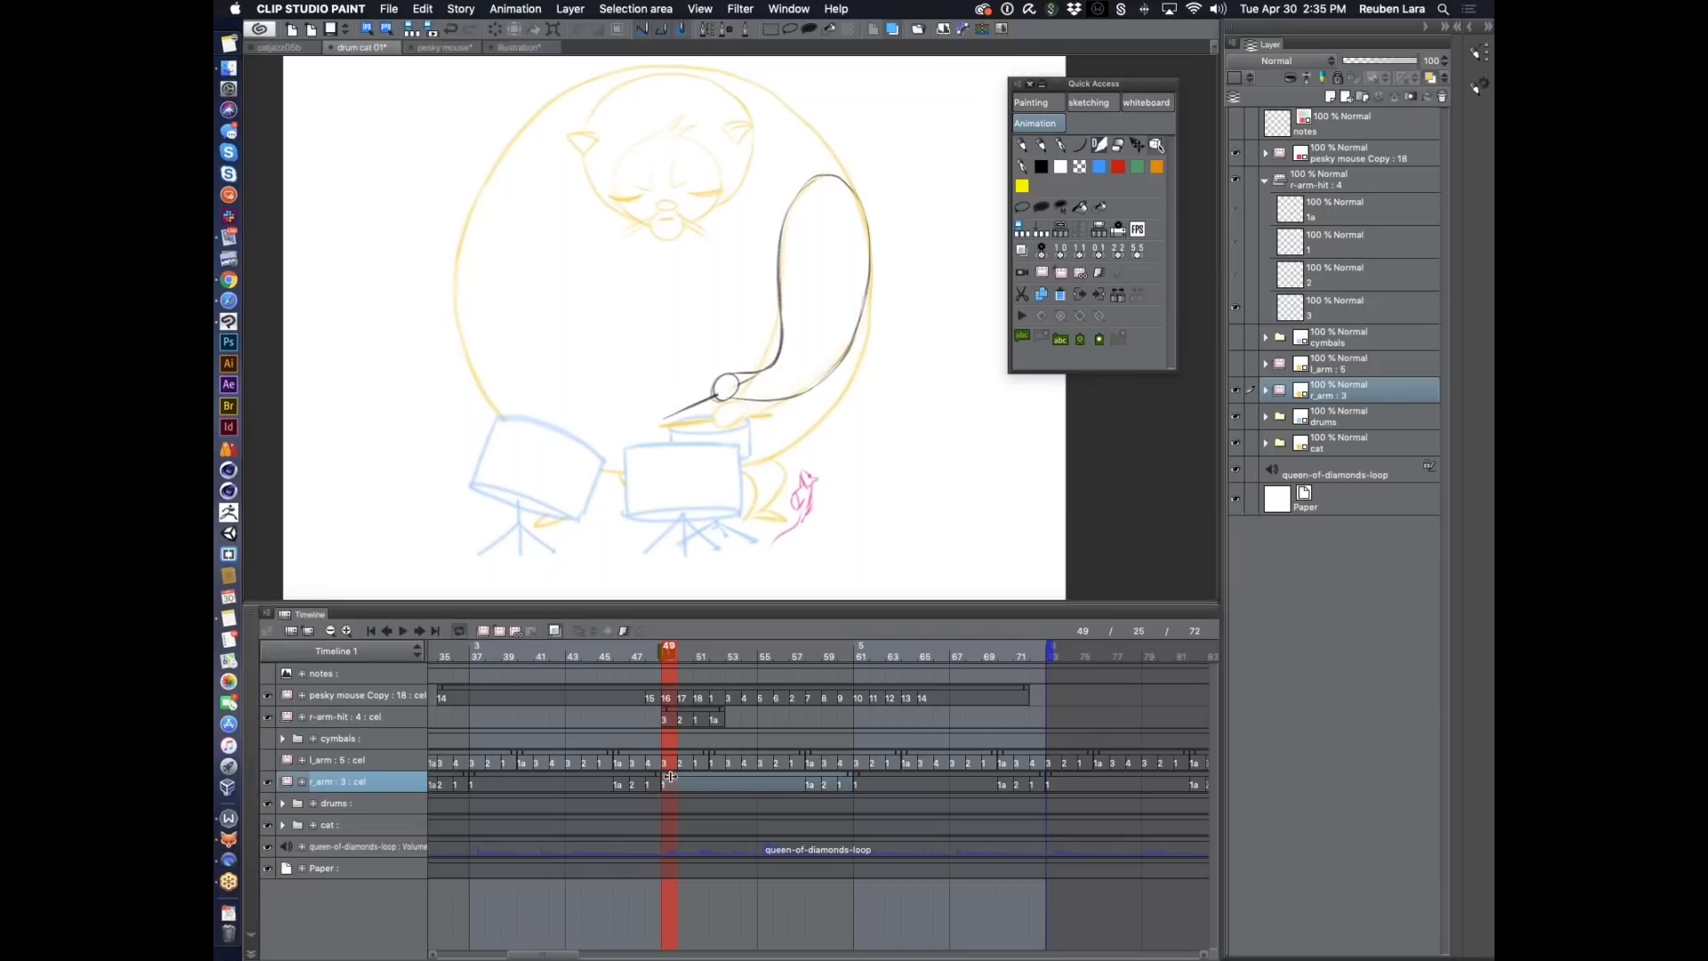
drag(727, 778, 792, 780)
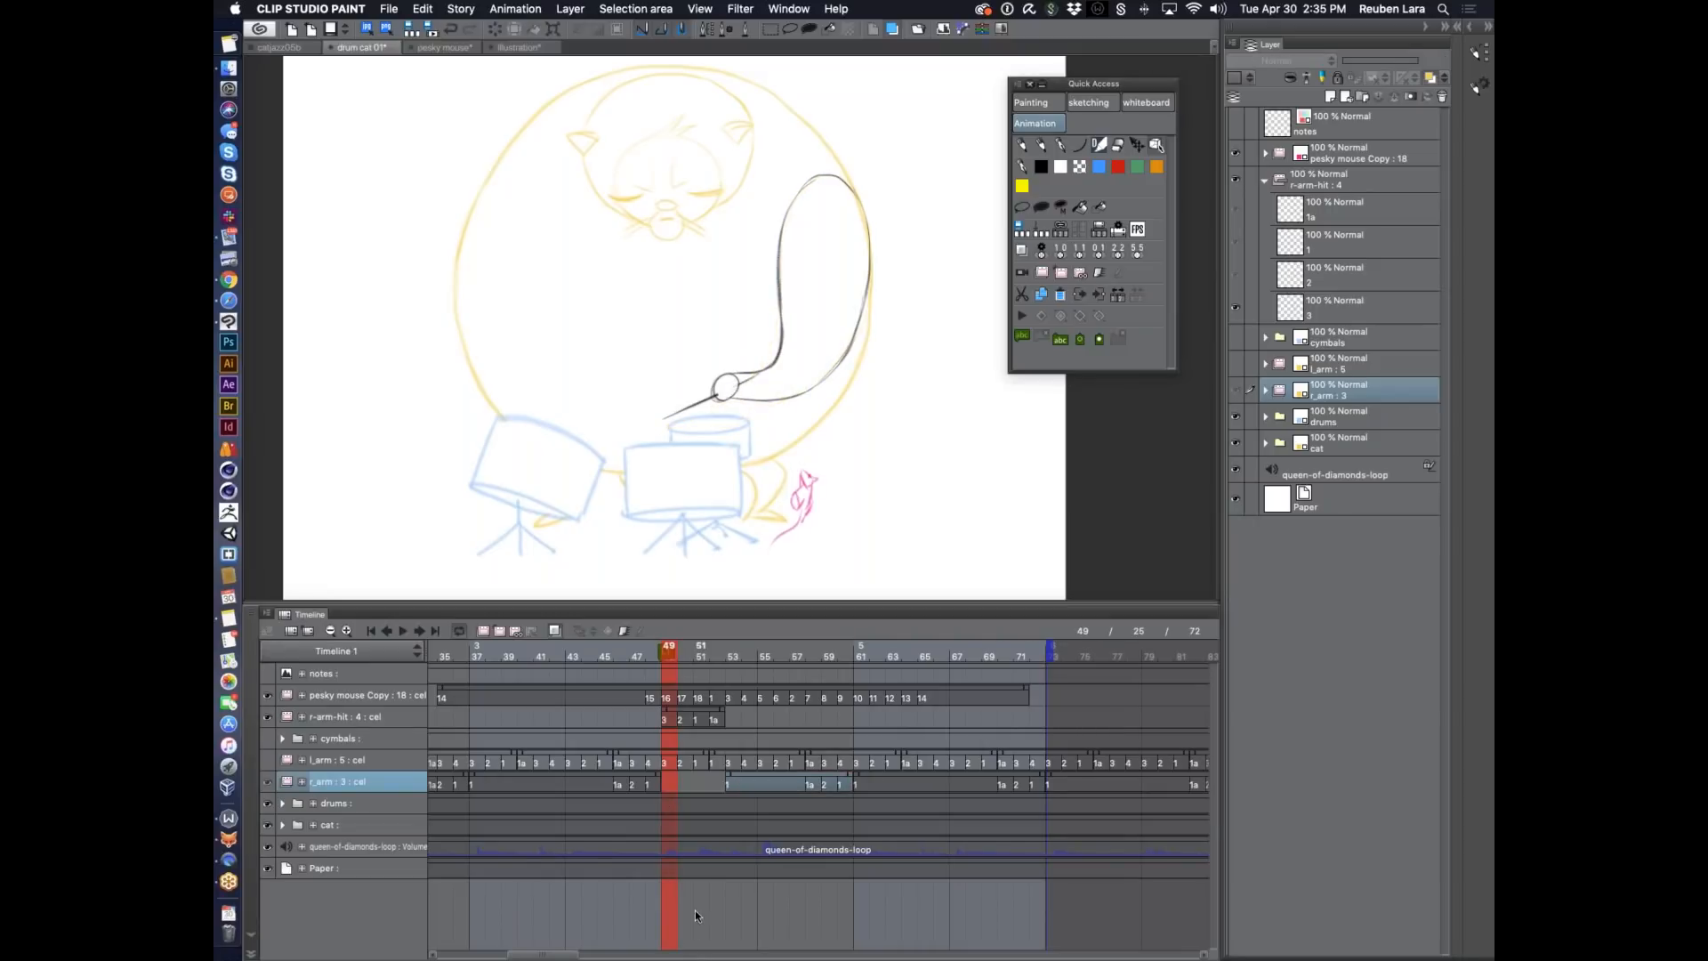
Play the animation to check how the r_arm and r-arm-hit clips connect.
drag(663, 650, 557, 650)
click(402, 632)
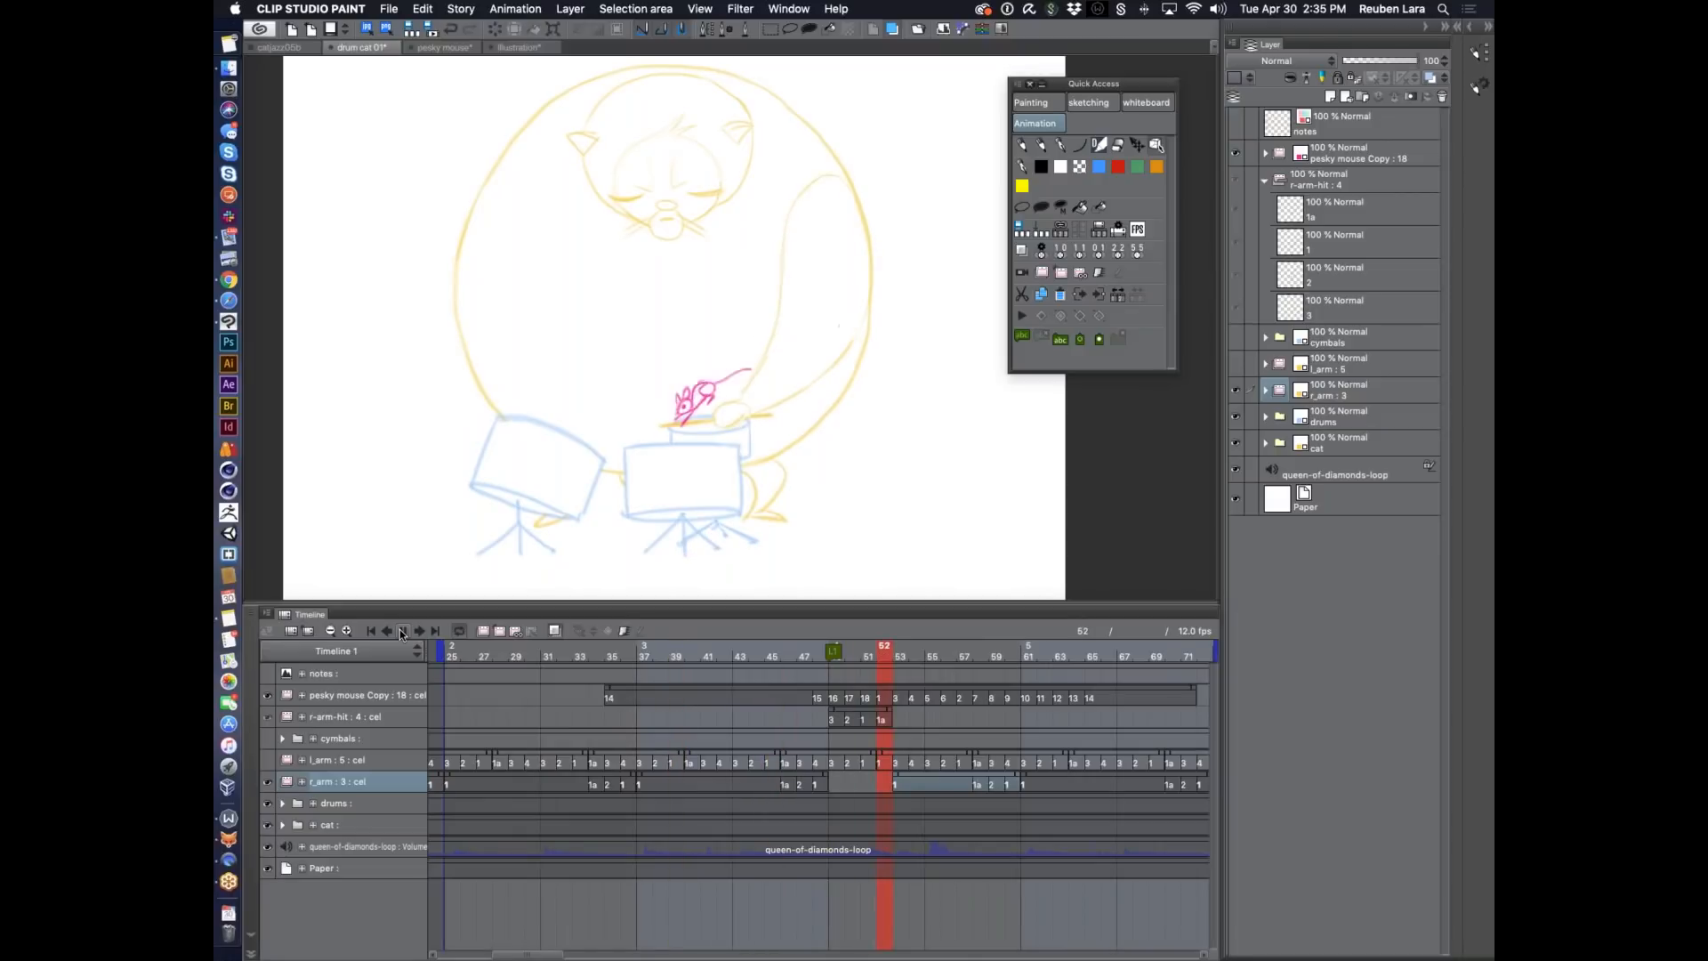
click(403, 634)
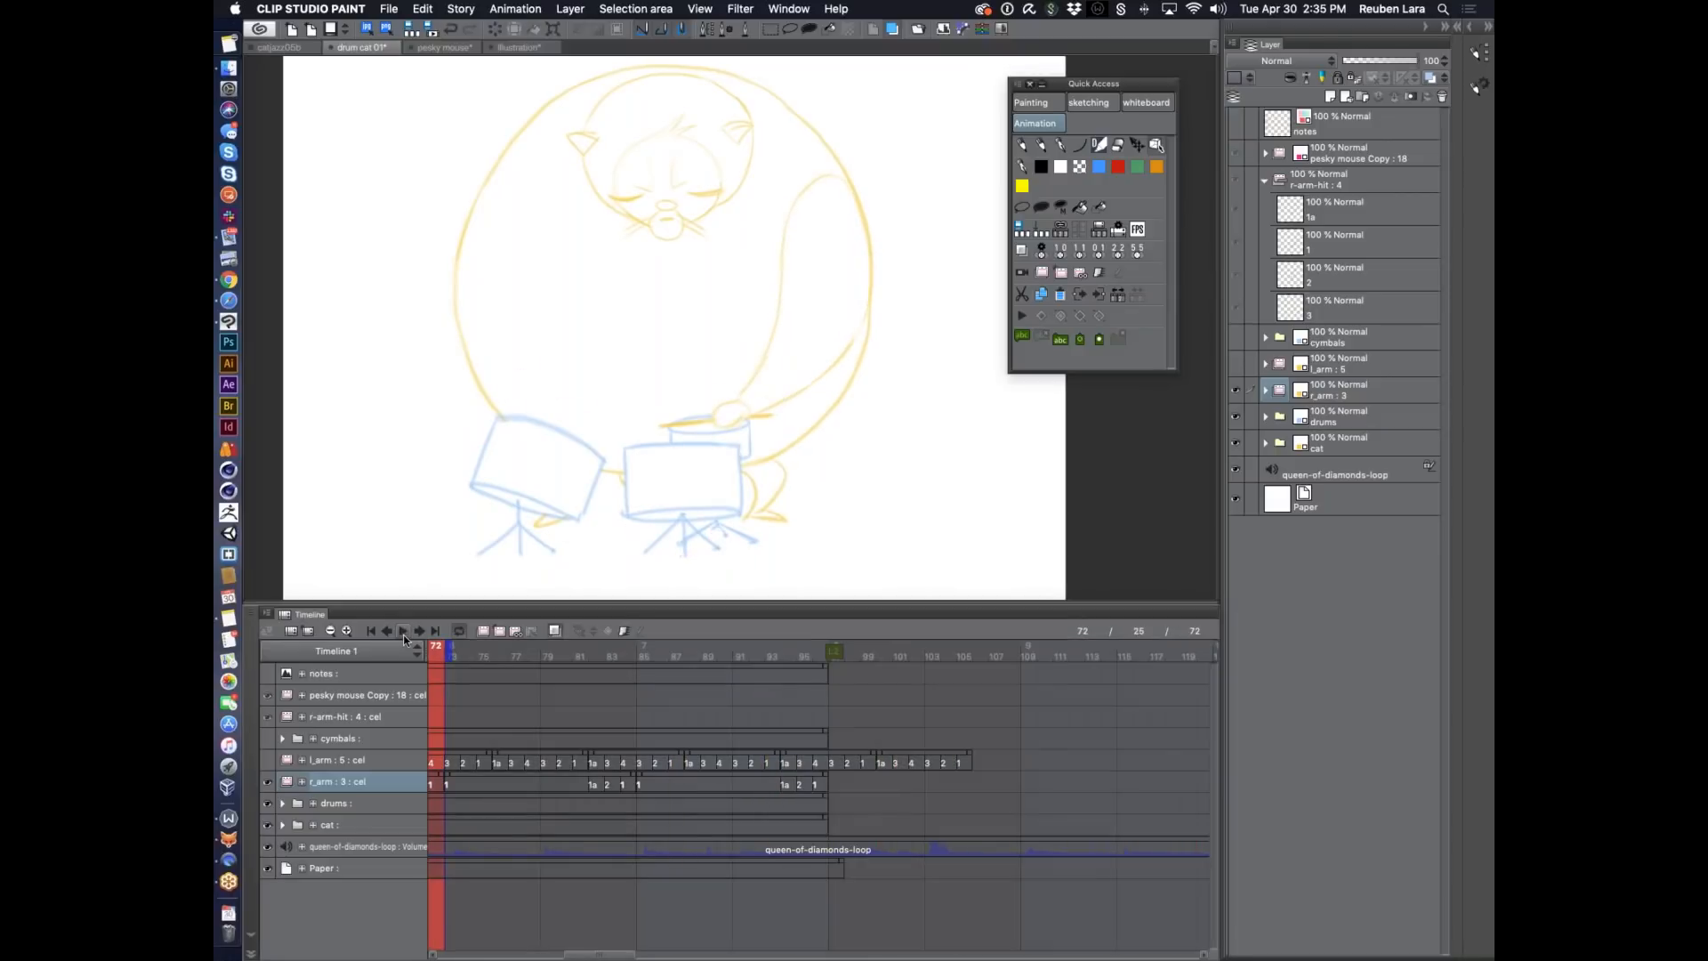
Add an animation folder above r-arm-hit and name it l-arm-hit, with the timeline at frame 52.
drag(600, 951, 562, 952)
drag(835, 655, 577, 655)
drag(561, 953, 528, 953)
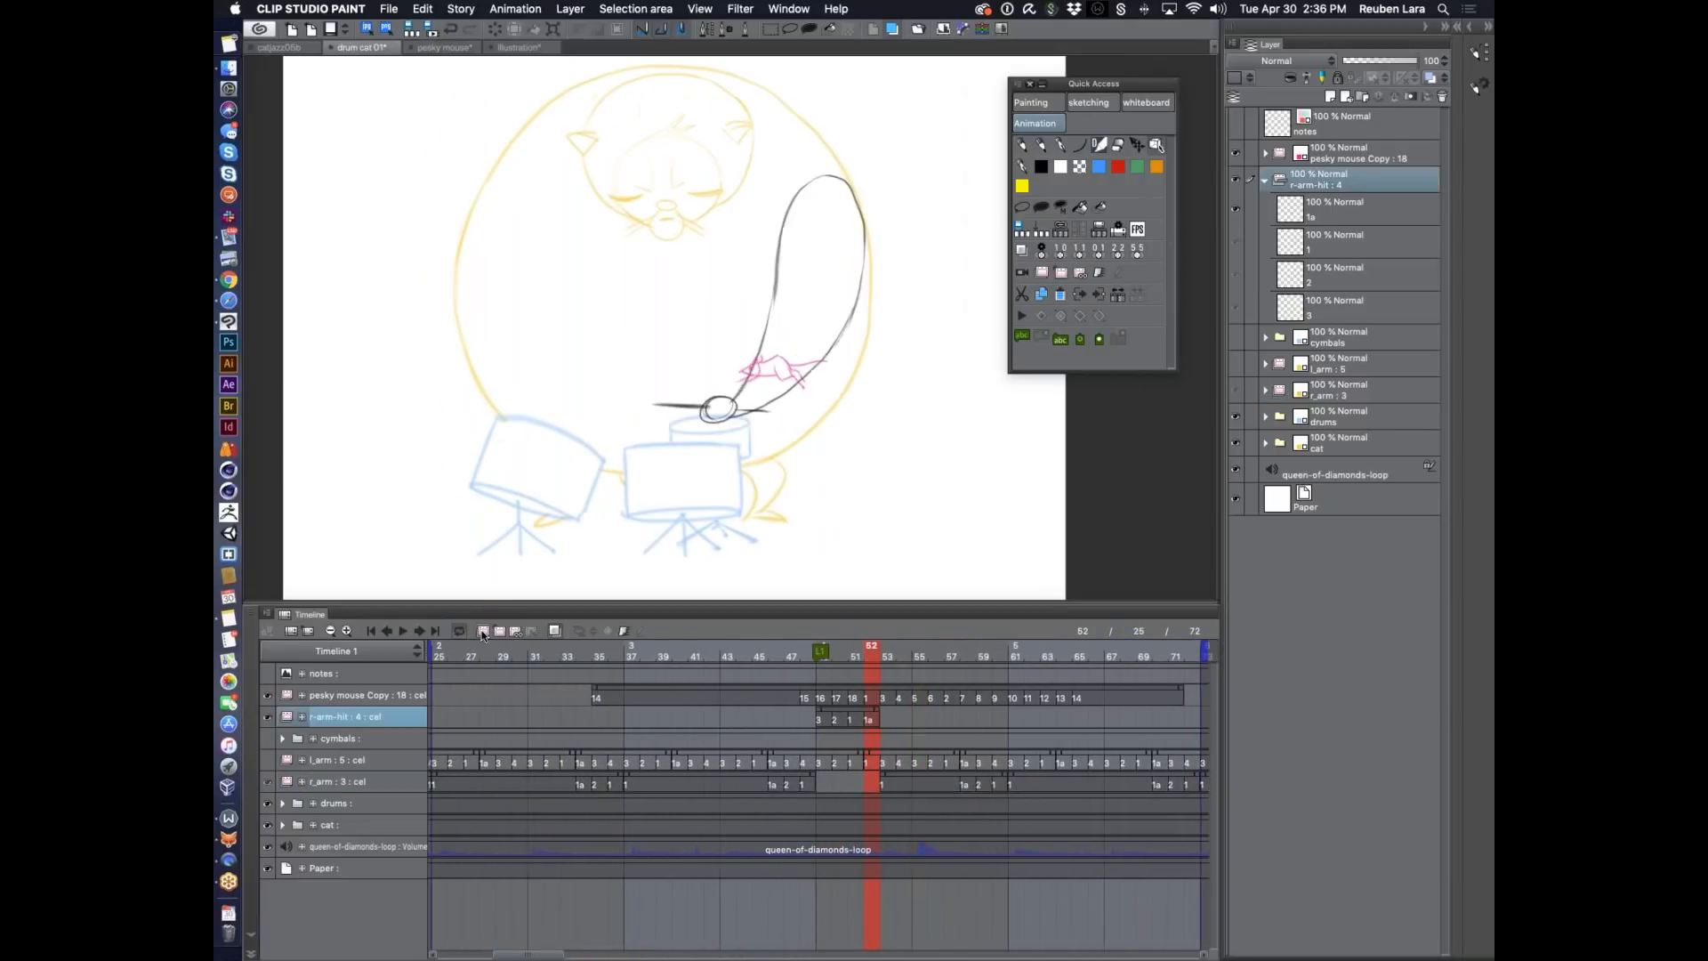
double_click(326, 717)
text(l-arm-hit)
key(Return)
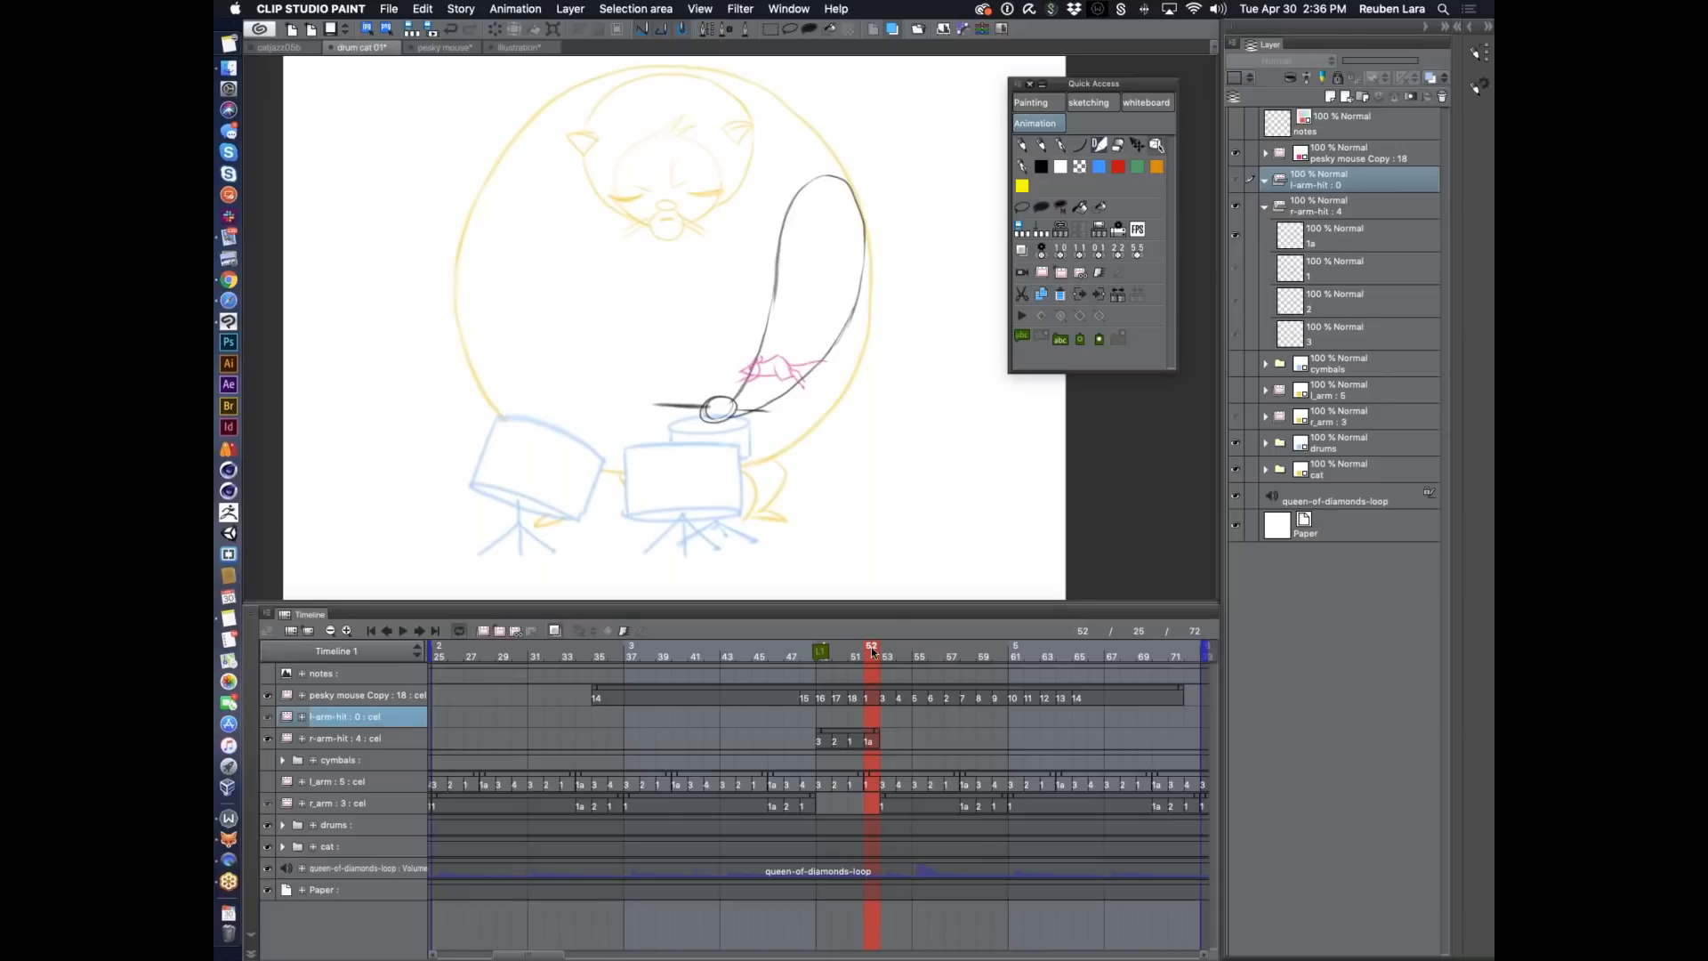
Add a new cel to l-arm-hit at frame 51 and show the l_arm folder for reference.
drag(868, 652, 850, 650)
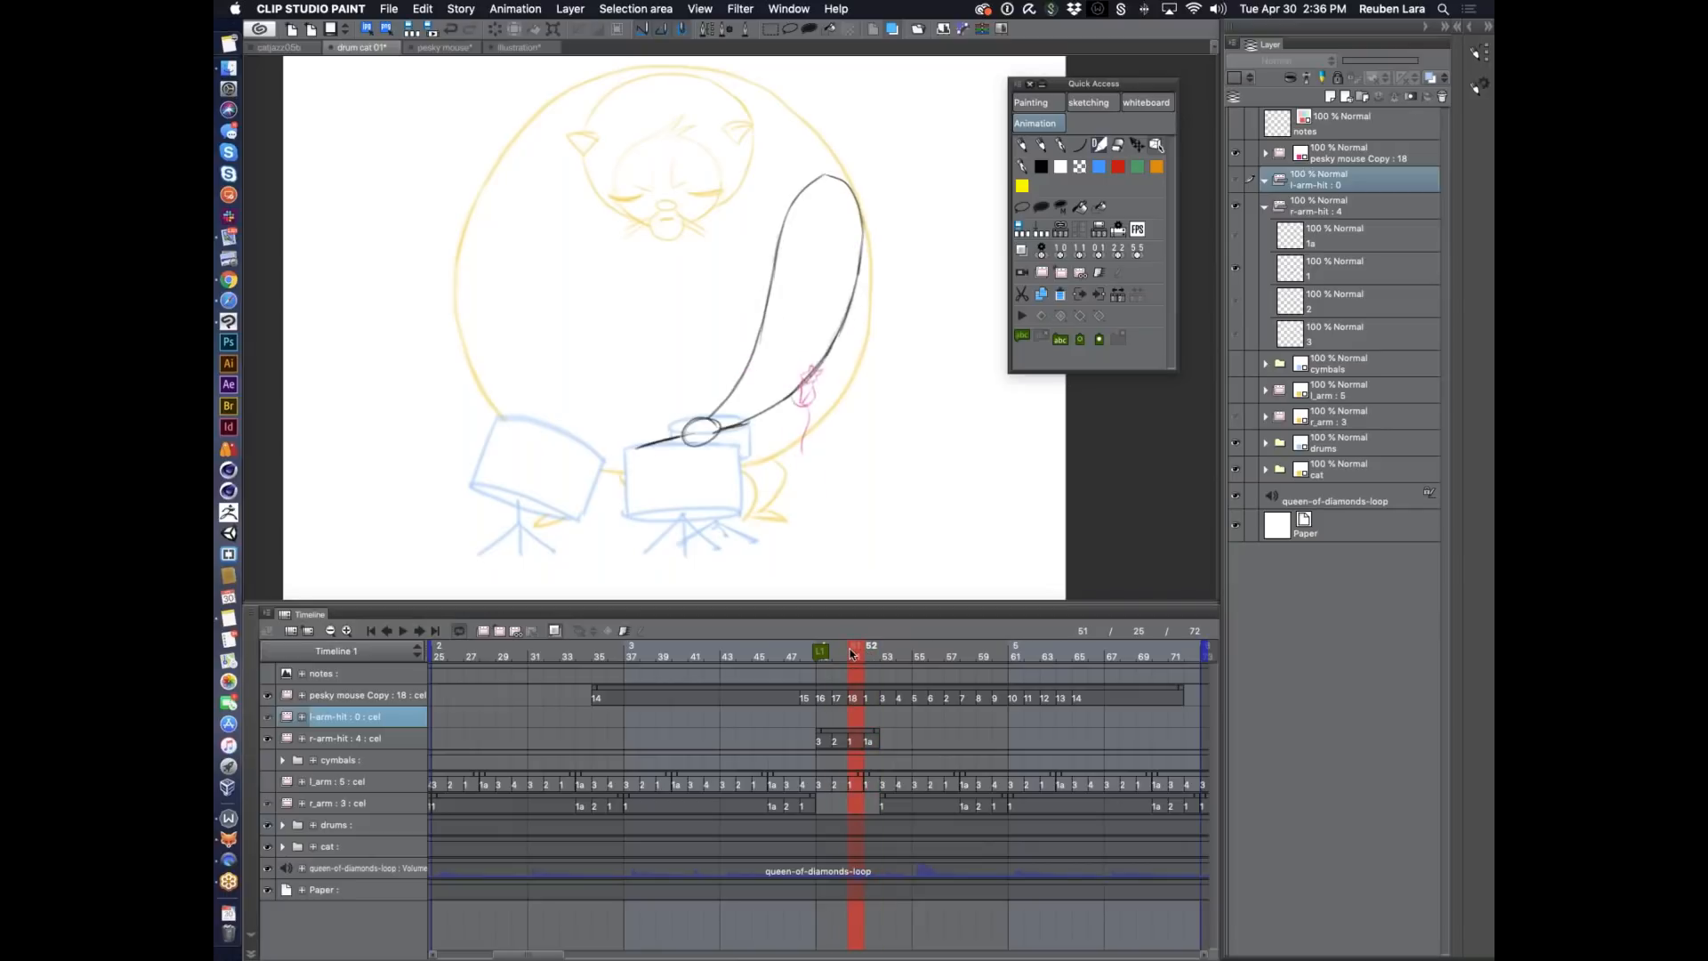
click(499, 632)
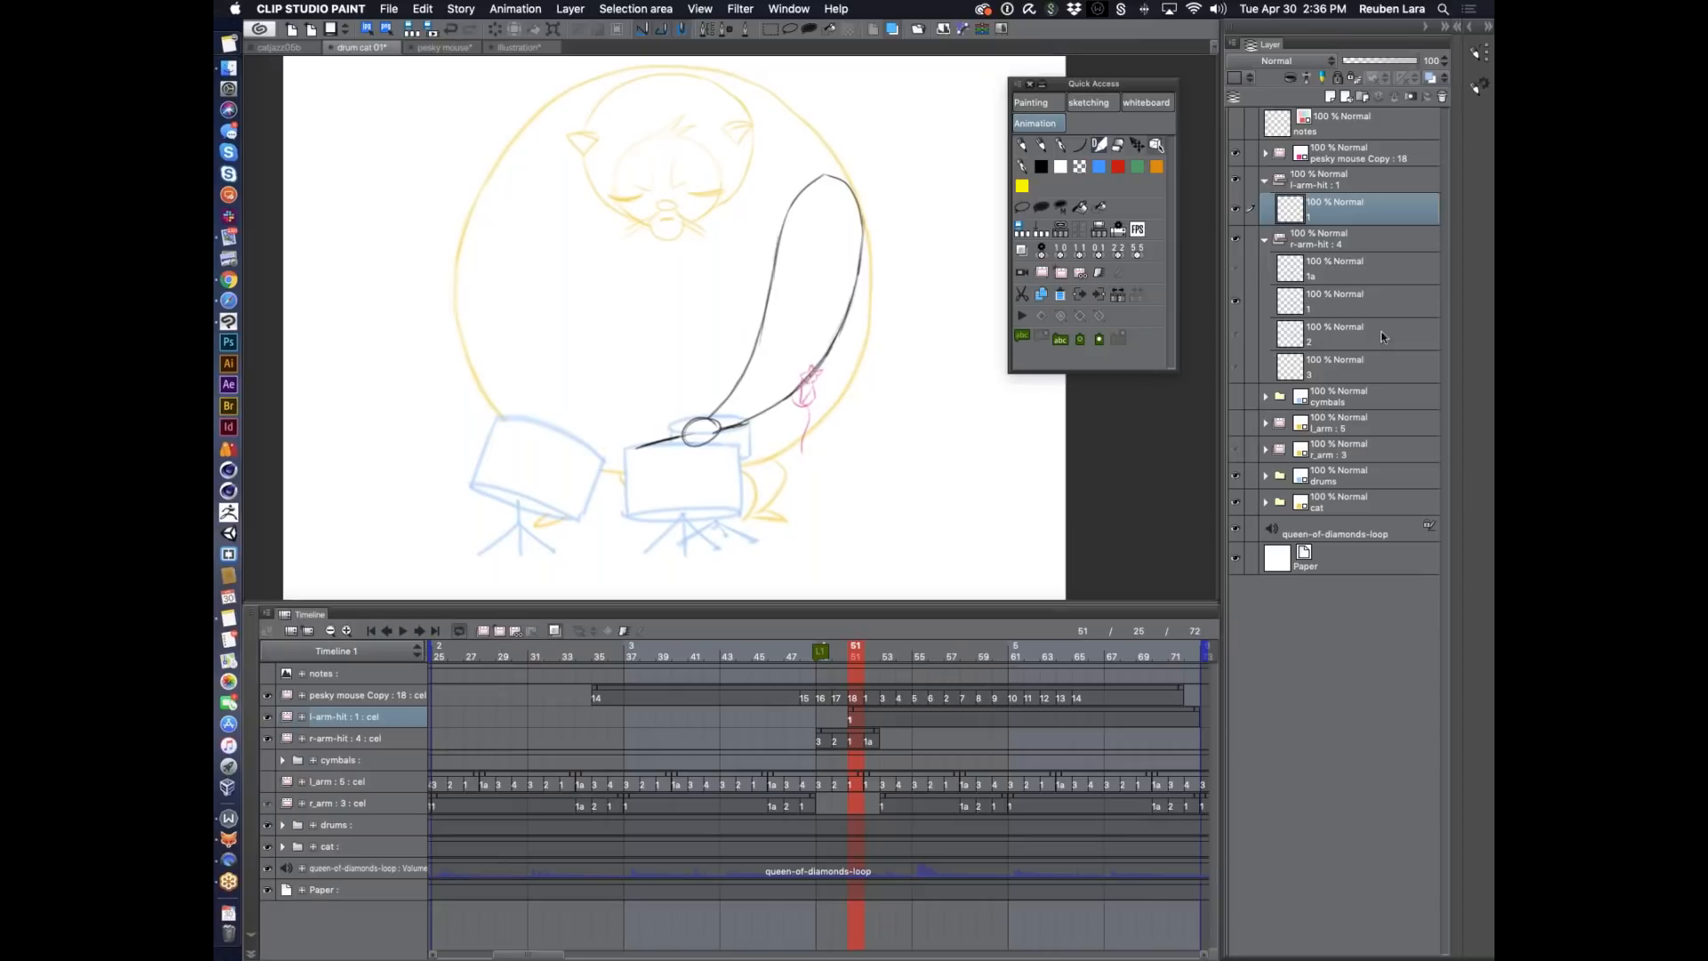
click(1235, 423)
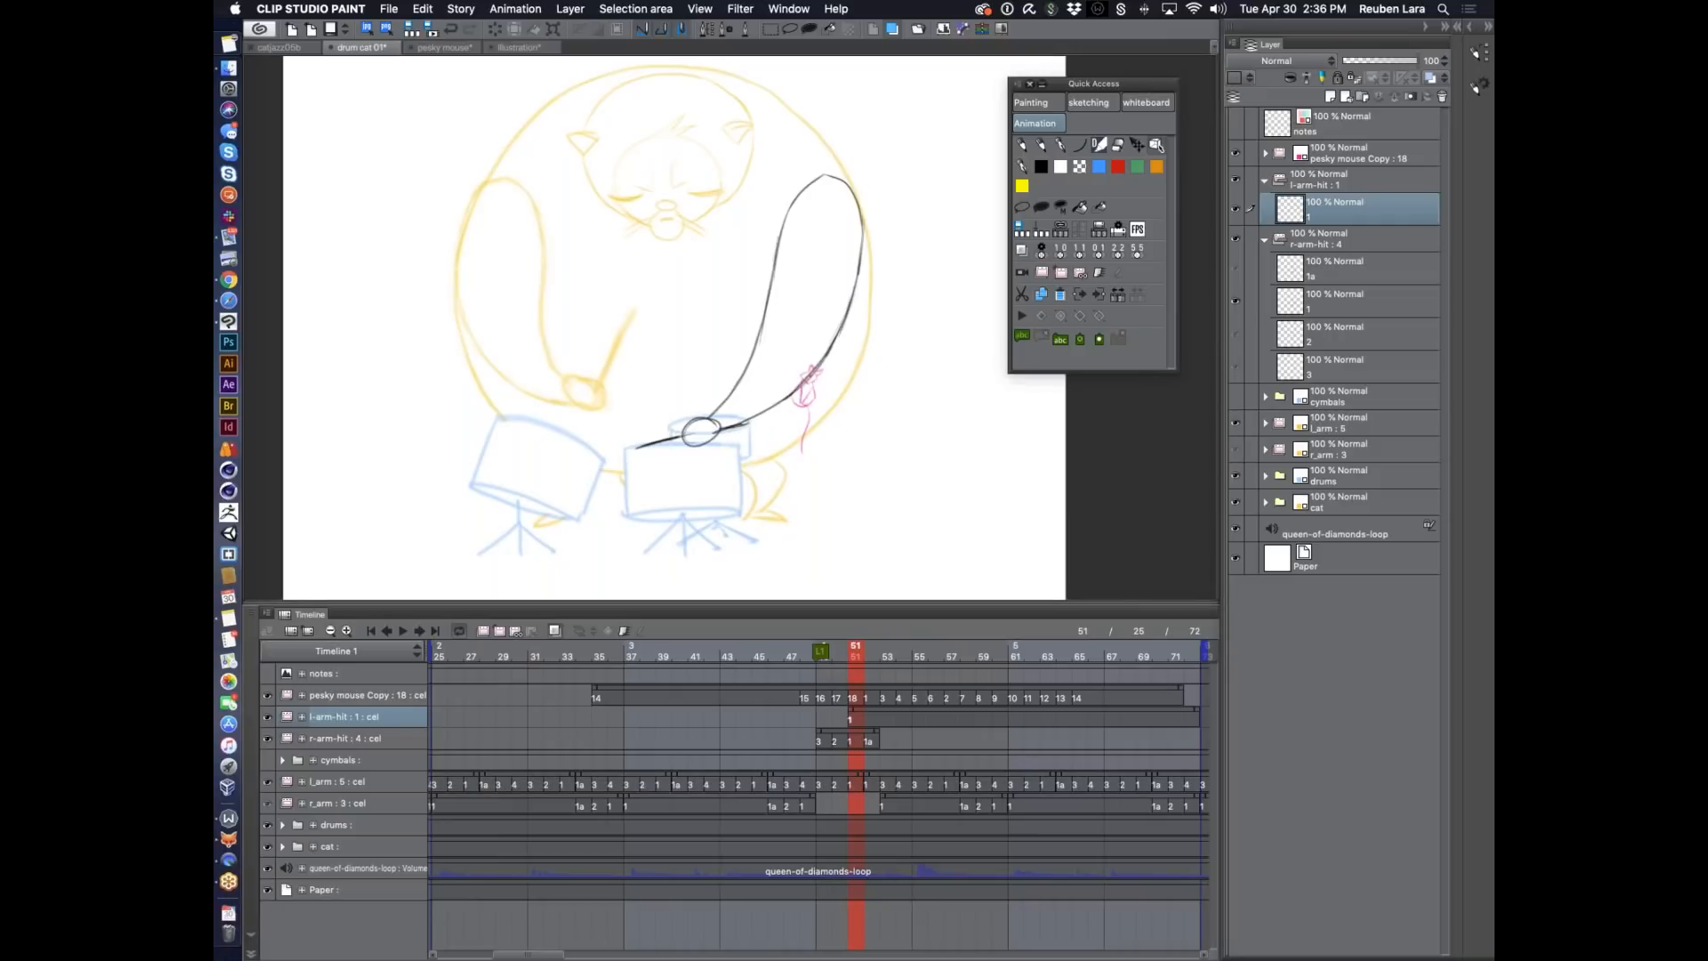
Using frame 53 as reference, draw the arm on l-arm-hit cel 1 with its hand lowered and stick angled down between the drums.
mouse_move(854, 652)
mouse_down()
mouse_move(824, 653)
mouse_move(857, 653)
mouse_up()
drag(857, 656, 957, 652)
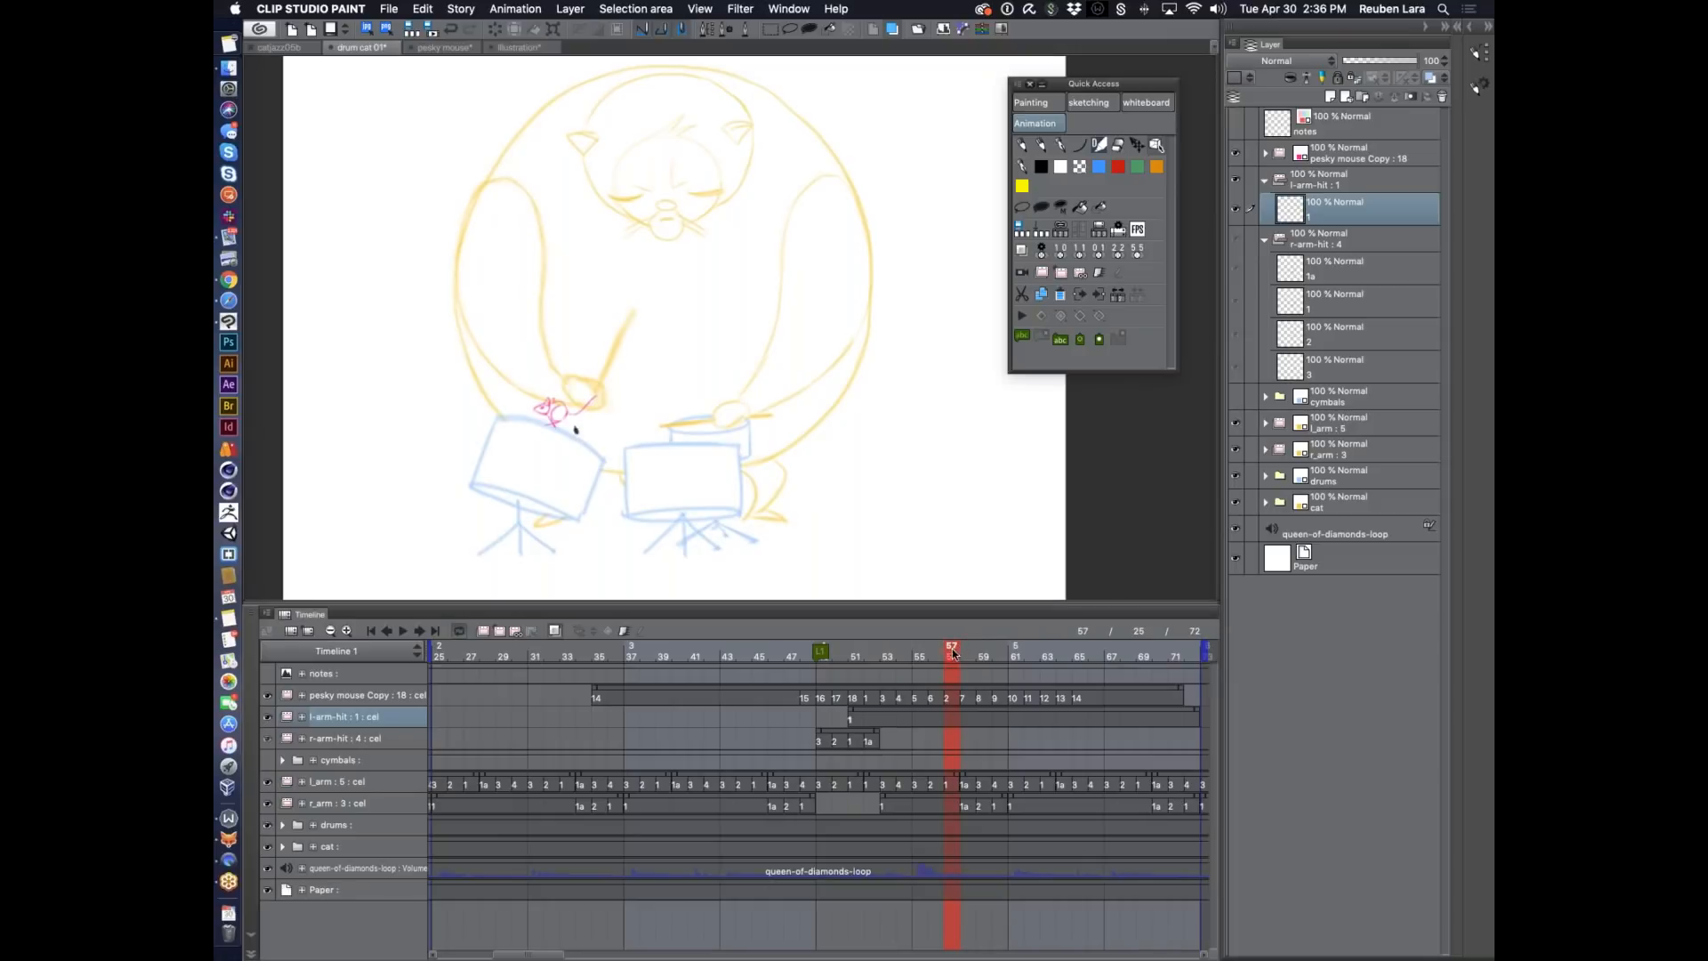
click(891, 650)
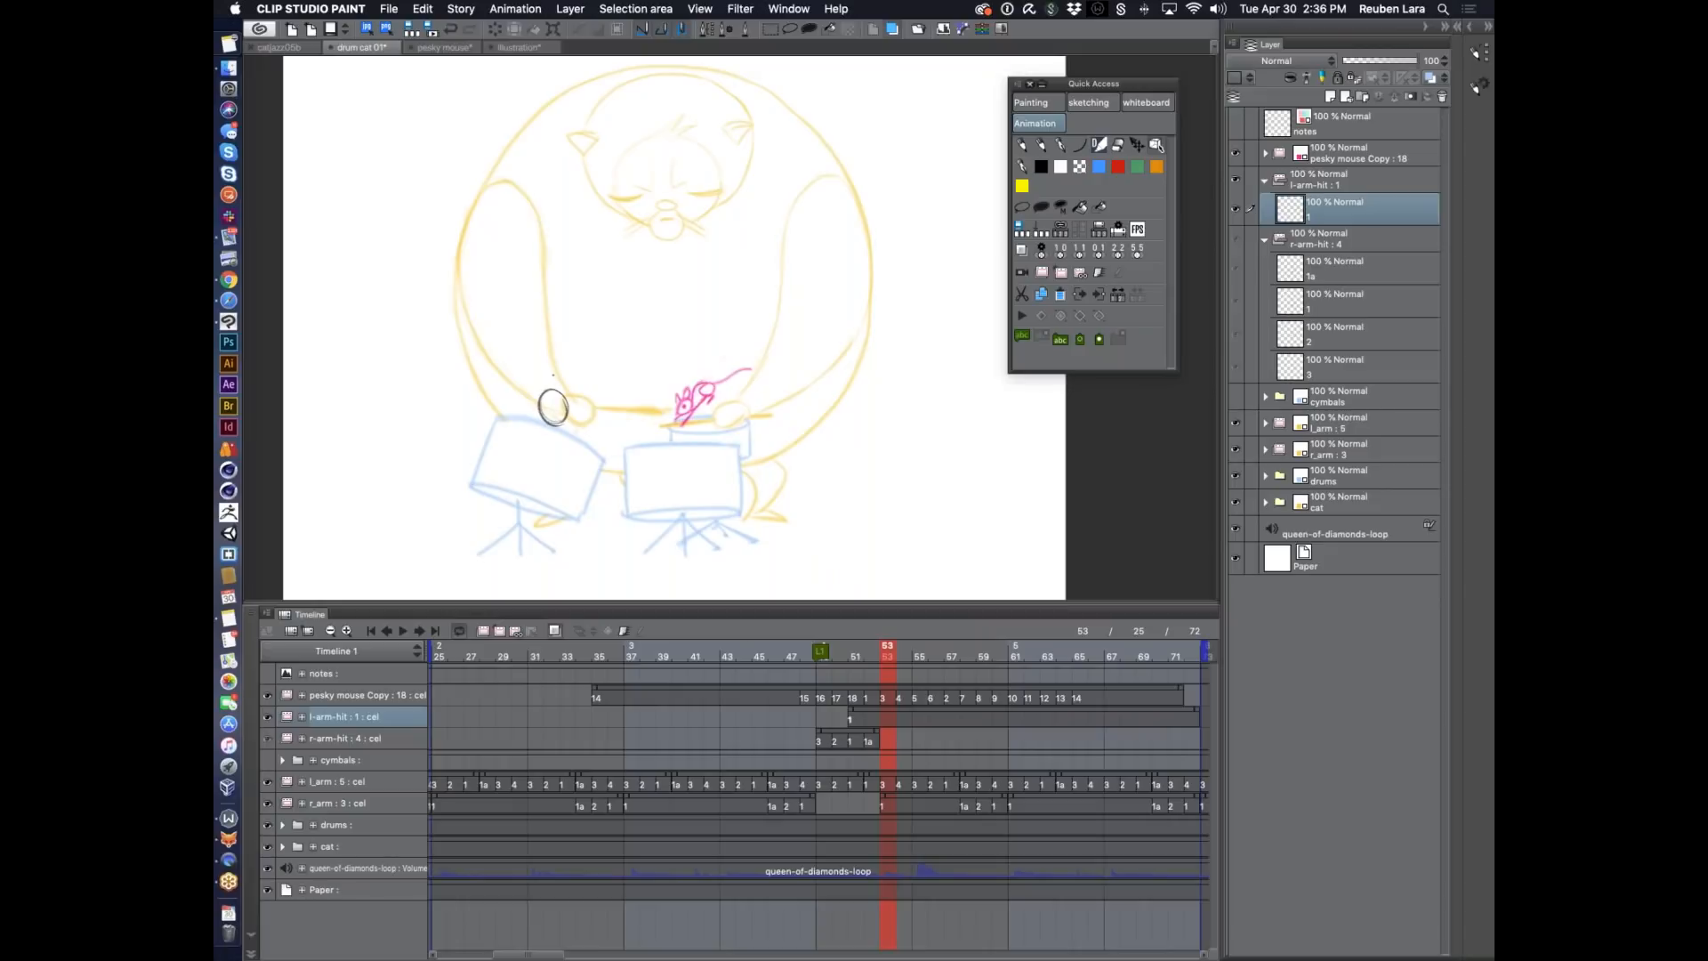
mouse_move(481, 192)
mouse_down()
mouse_move(442, 270)
mouse_move(457, 345)
mouse_up()
key(super+z)
mouse_move(481, 192)
mouse_down()
mouse_move(442, 315)
mouse_move(502, 392)
mouse_move(544, 409)
mouse_up()
mouse_move(481, 189)
mouse_down()
mouse_move(529, 218)
mouse_move(528, 334)
mouse_move(551, 392)
mouse_up()
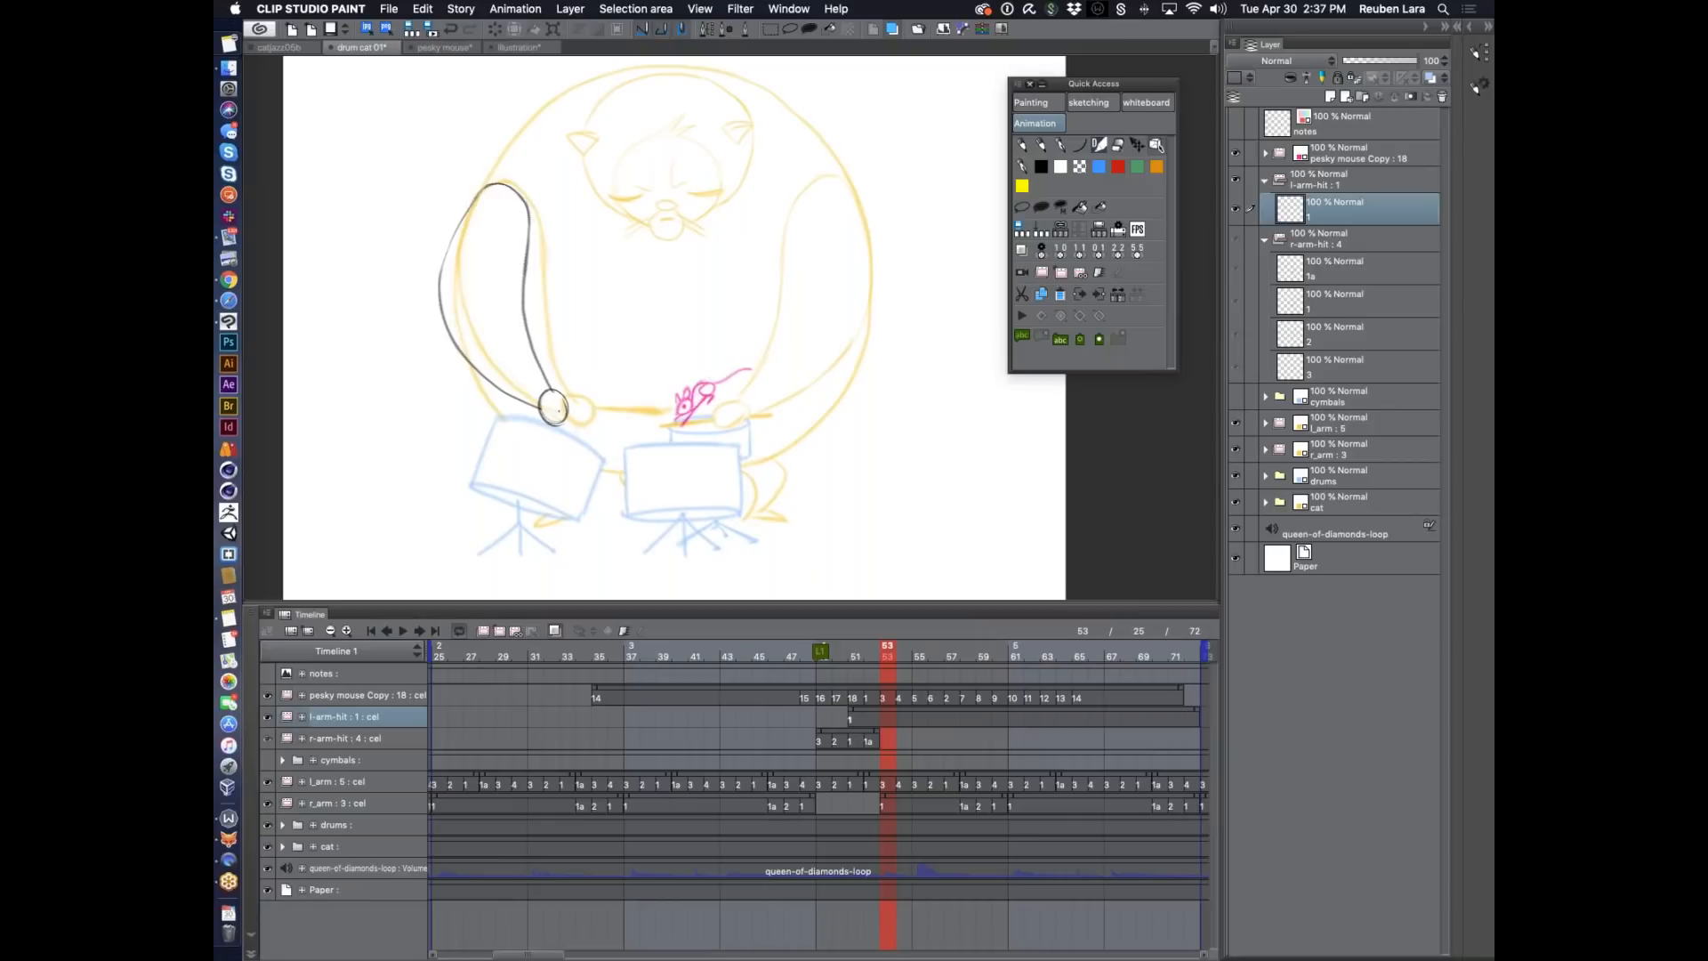
mouse_move(564, 423)
mouse_down()
mouse_move(614, 471)
mouse_move(601, 461)
mouse_up()
Transform the drawn arm, rotating it slightly clockwise about the shoulder.
key(super+t)
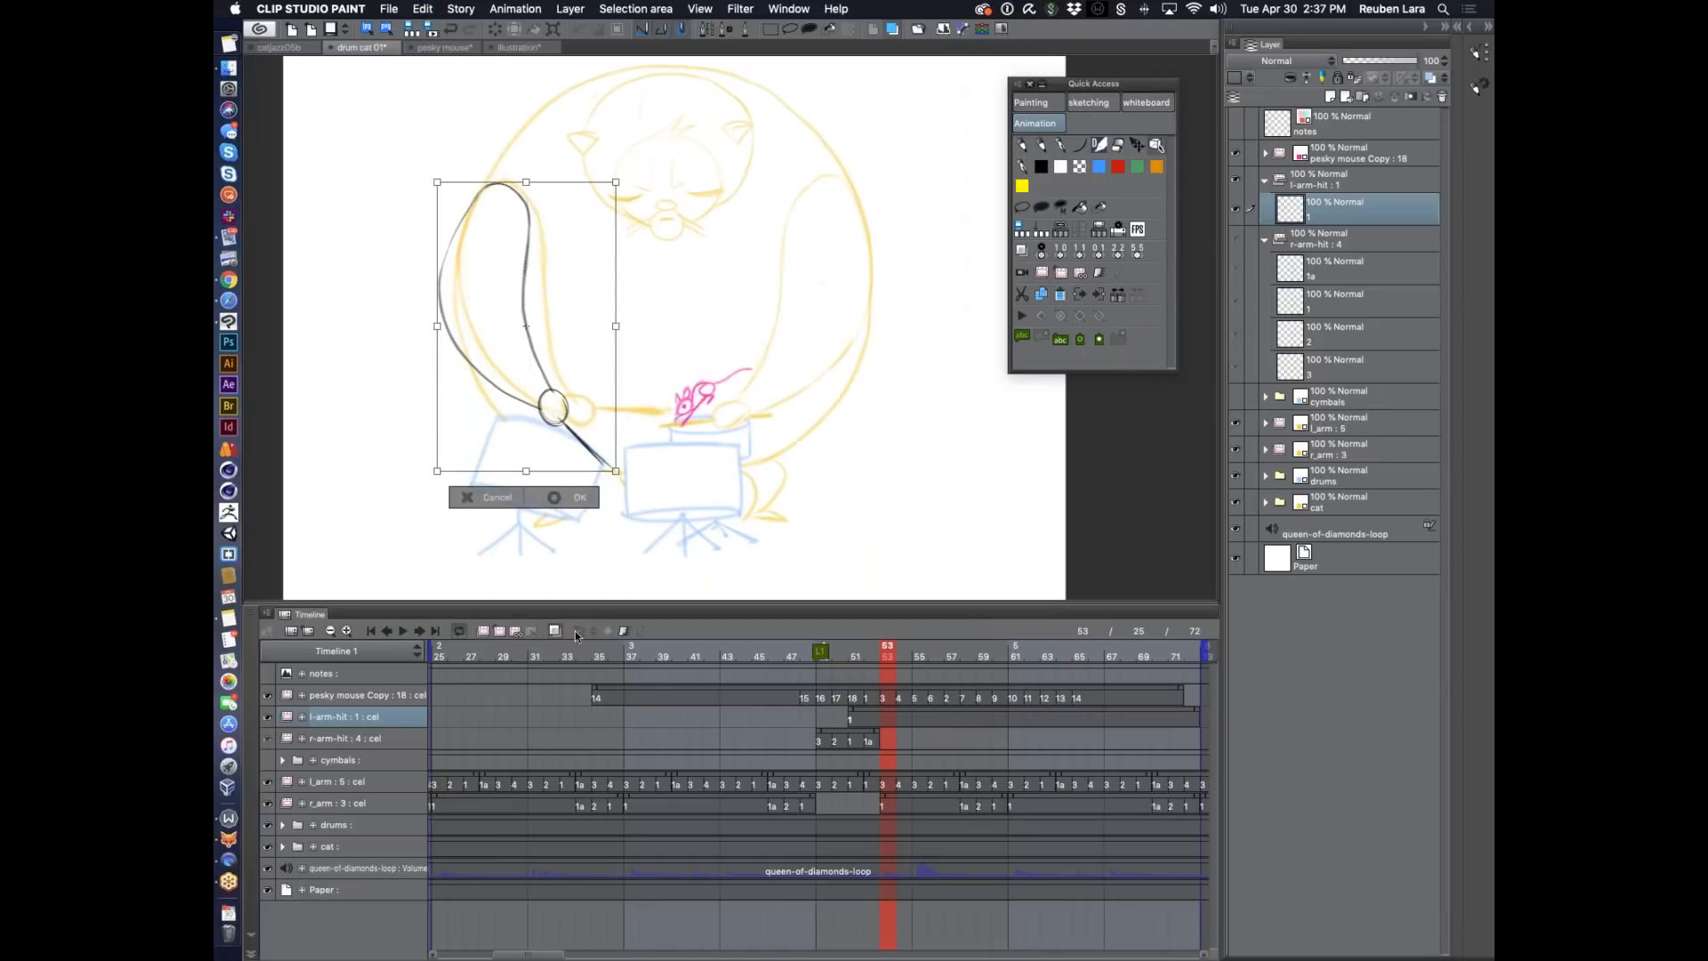
drag(826, 397, 780, 417)
drag(609, 479, 596, 451)
click(569, 492)
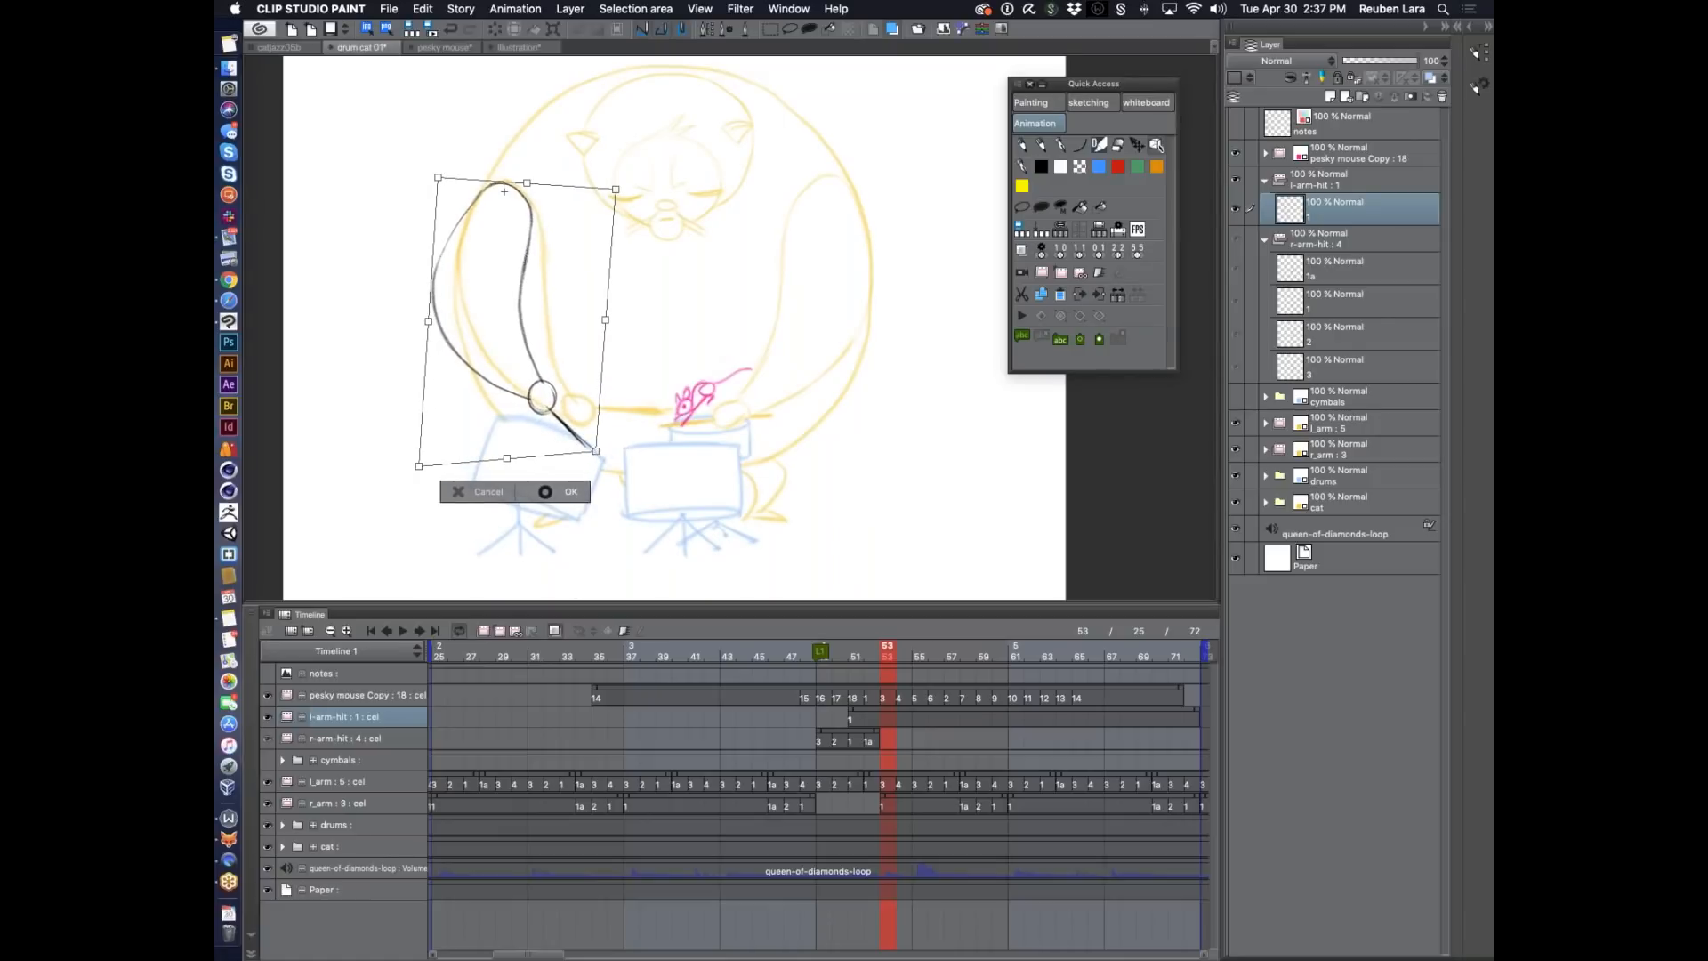
Add an l-arm-hit cel at frame 50 and sketch the raised hand, the drumstick and motion arcs down to the hit pose.
drag(888, 654, 840, 655)
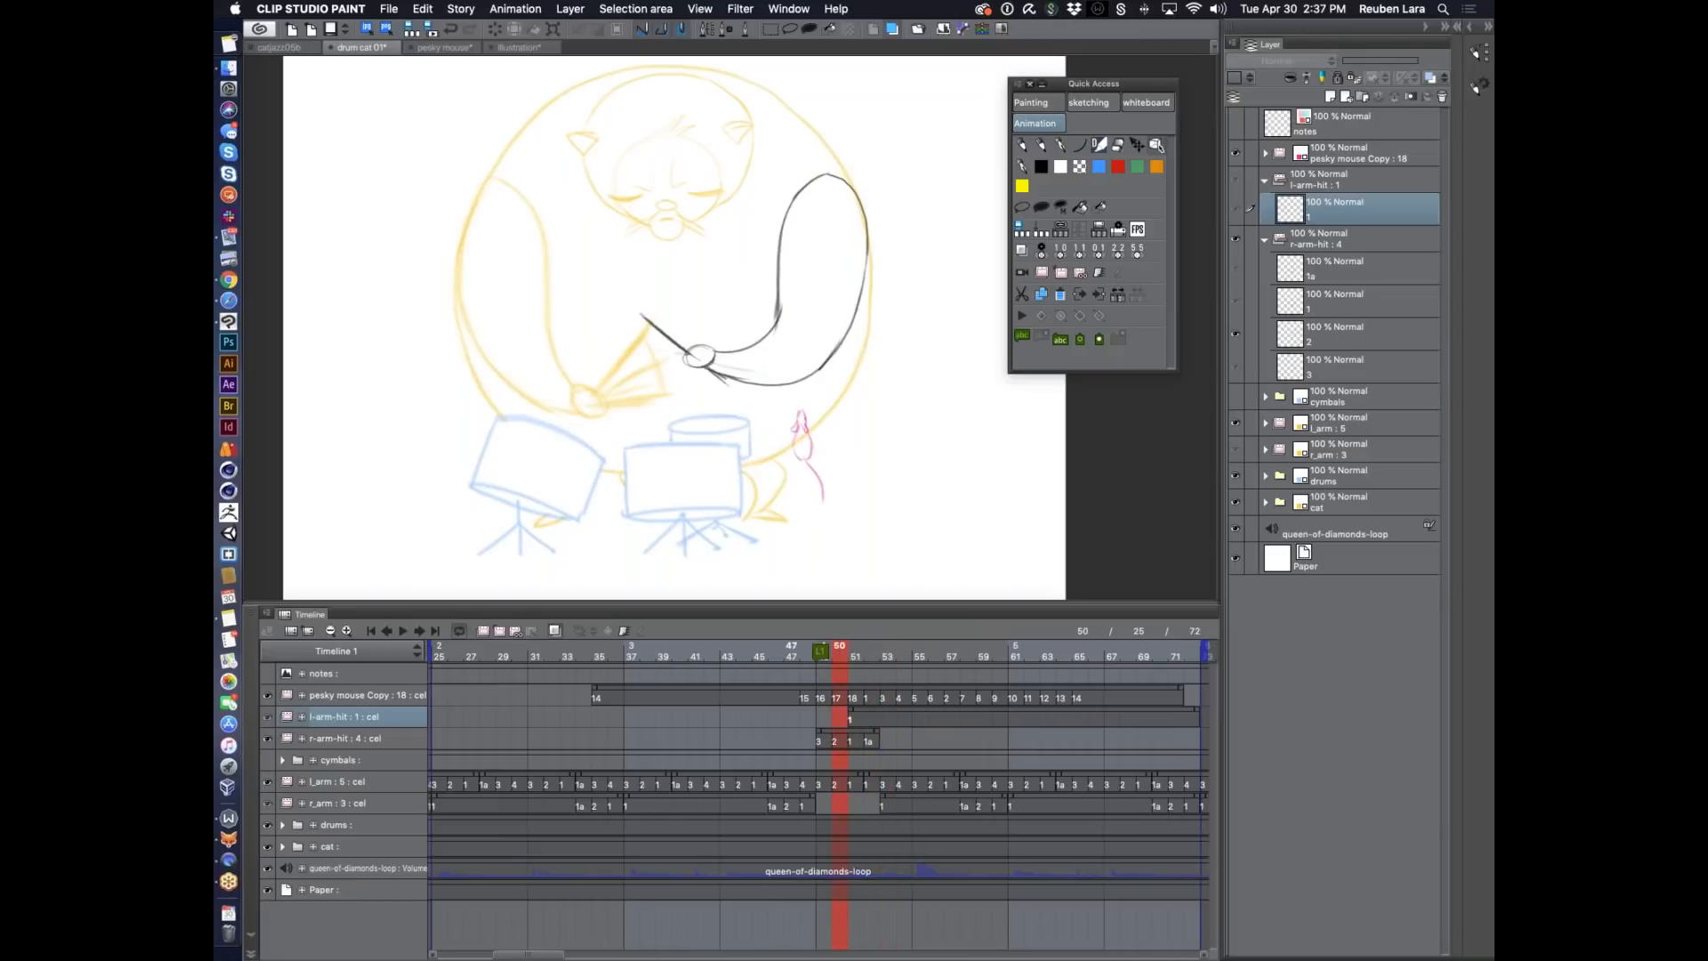
click(499, 632)
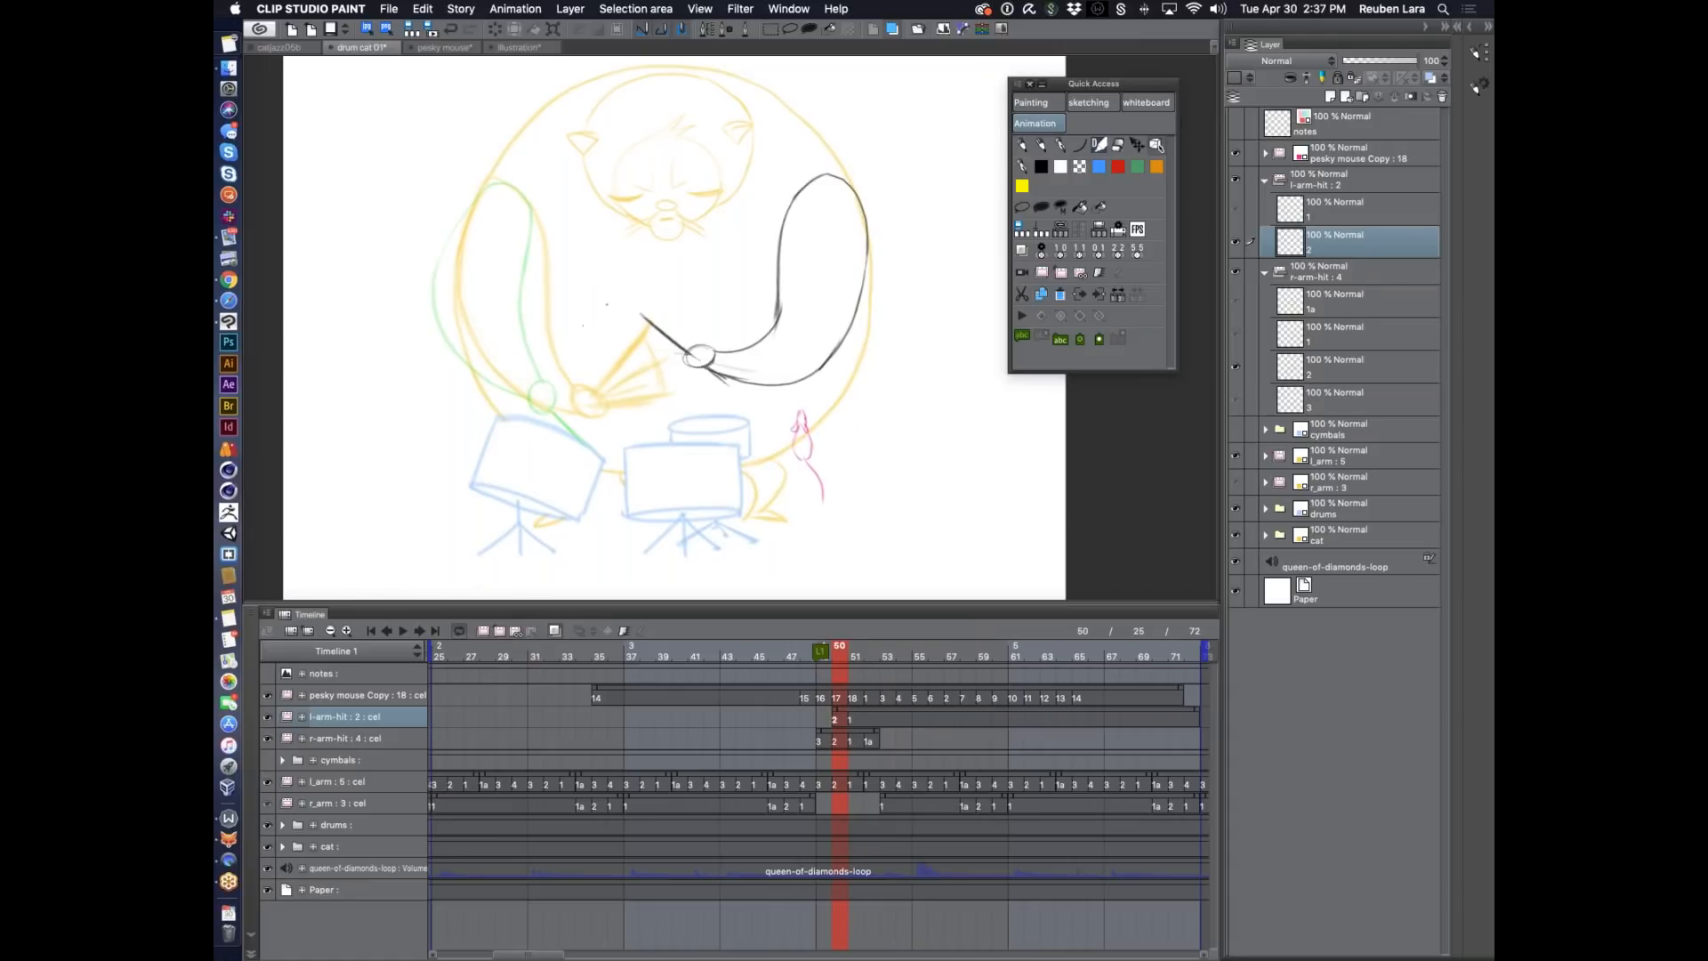
mouse_move(613, 310)
mouse_down()
mouse_move(596, 325)
mouse_move(610, 305)
mouse_up()
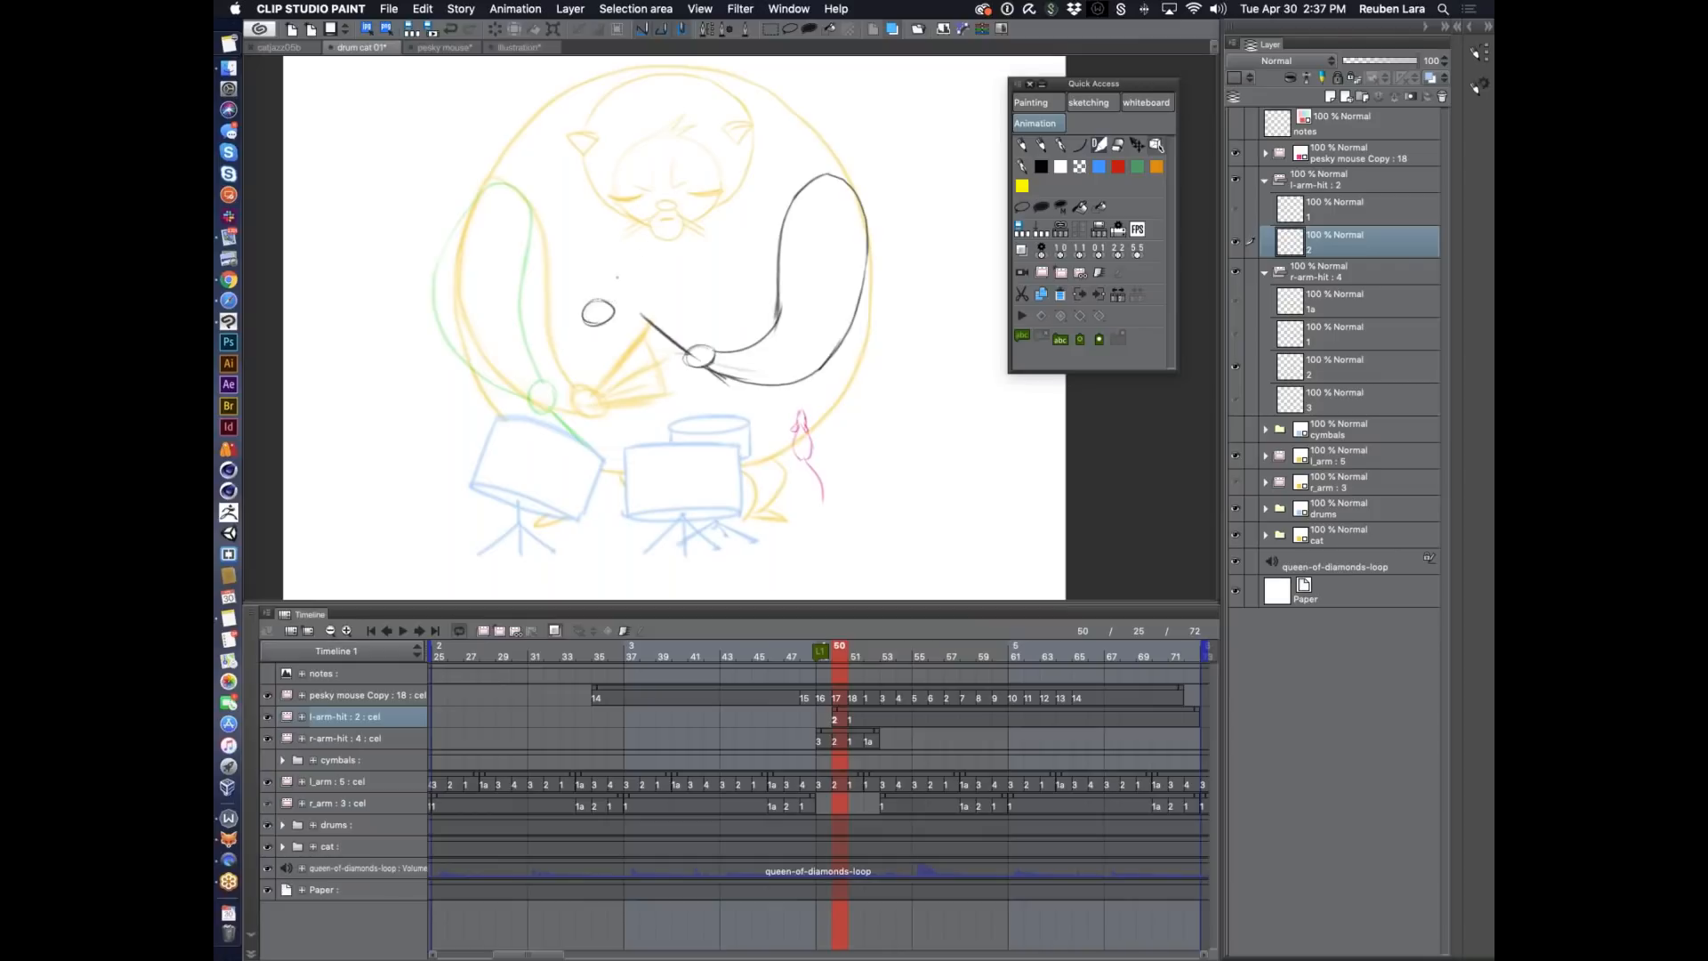
drag(587, 299, 536, 401)
drag(672, 267, 594, 485)
key(super+z)
drag(673, 249, 599, 482)
drag(612, 302, 675, 276)
key(super+z)
mouse_move(613, 303)
mouse_down()
mouse_move(682, 271)
mouse_move(662, 284)
mouse_up()
Draw the inner and outer contours of the raised arm from the shoulder to the hand on the frame 50 cel.
mouse_move(497, 181)
mouse_down()
mouse_move(534, 216)
mouse_move(534, 290)
mouse_move(583, 309)
mouse_up()
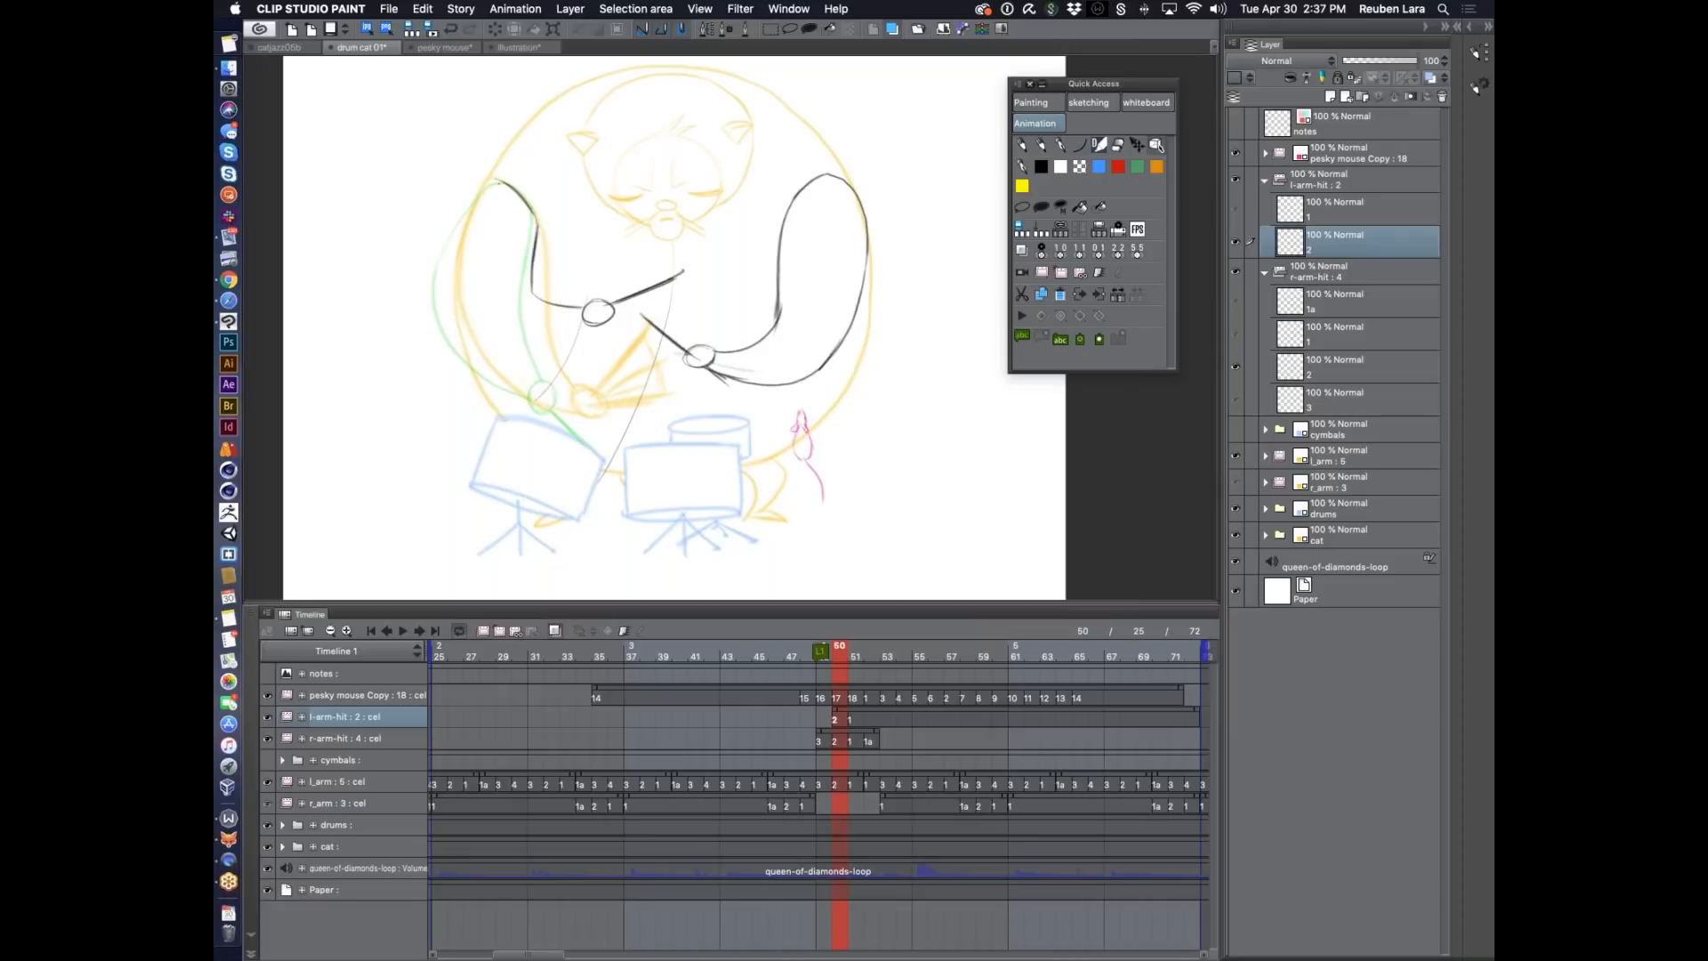
mouse_move(489, 180)
mouse_down()
mouse_move(442, 260)
mouse_move(468, 360)
mouse_move(465, 325)
mouse_move(467, 353)
mouse_move(577, 336)
mouse_up()
key(super+z)
mouse_move(458, 341)
mouse_down()
mouse_move(497, 359)
mouse_move(587, 325)
mouse_up()
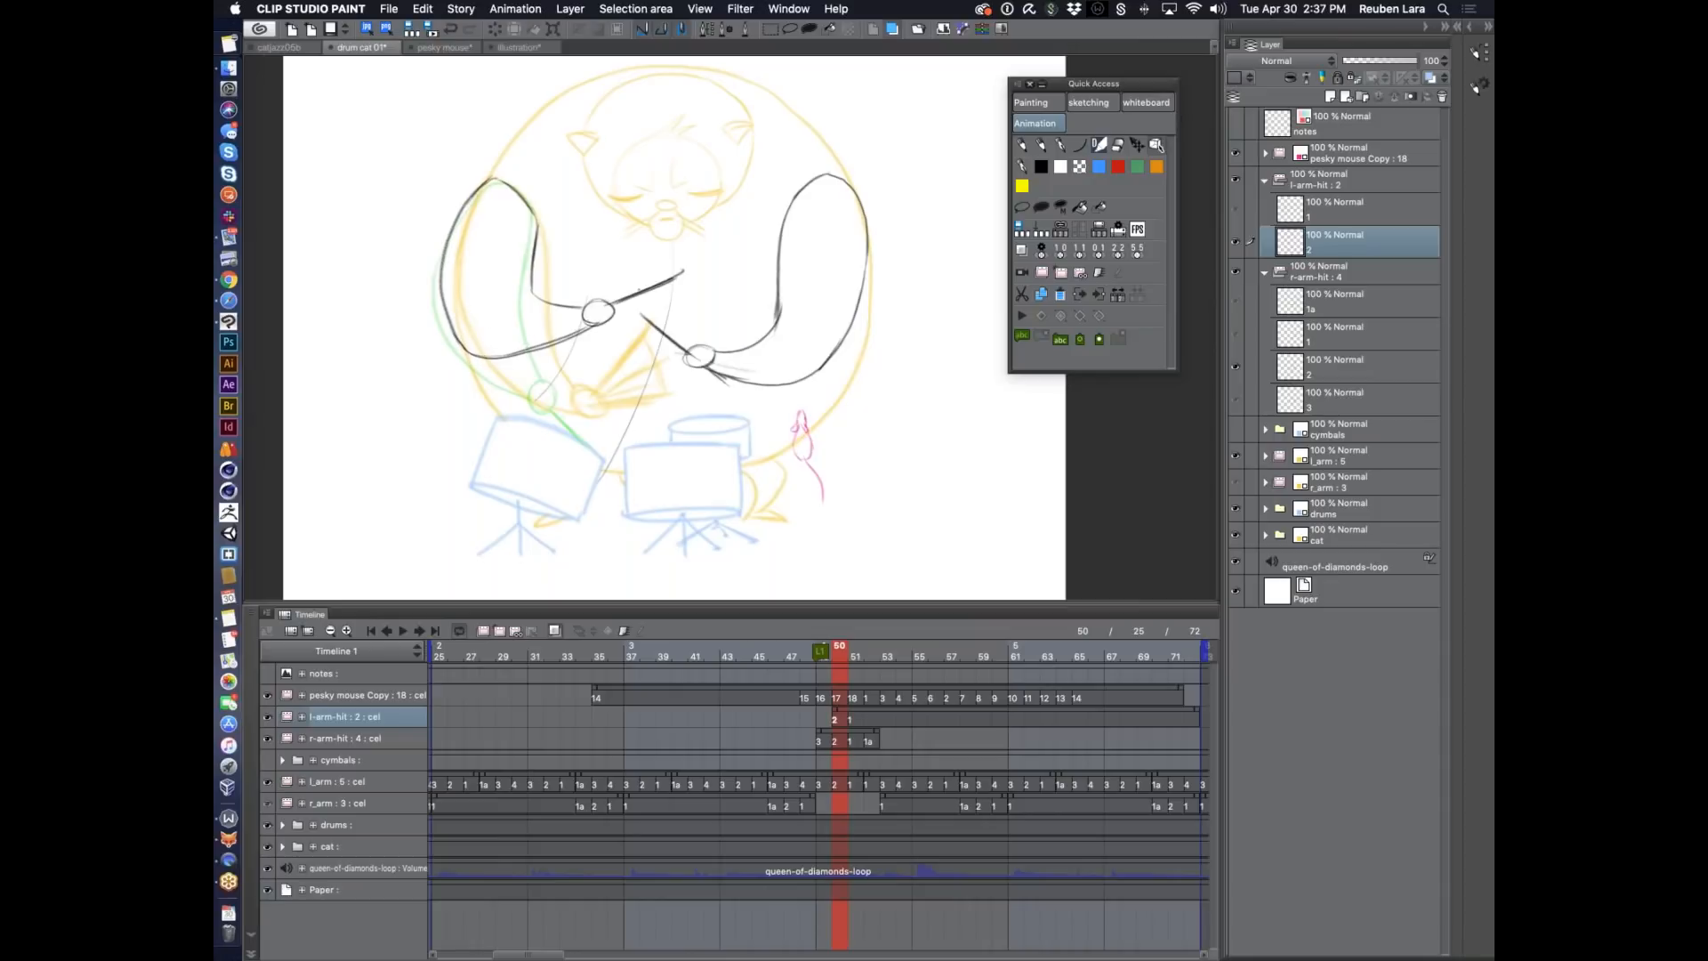
Flip between frames 50 and 51 to check the raised and hitting arm poses.
click(865, 657)
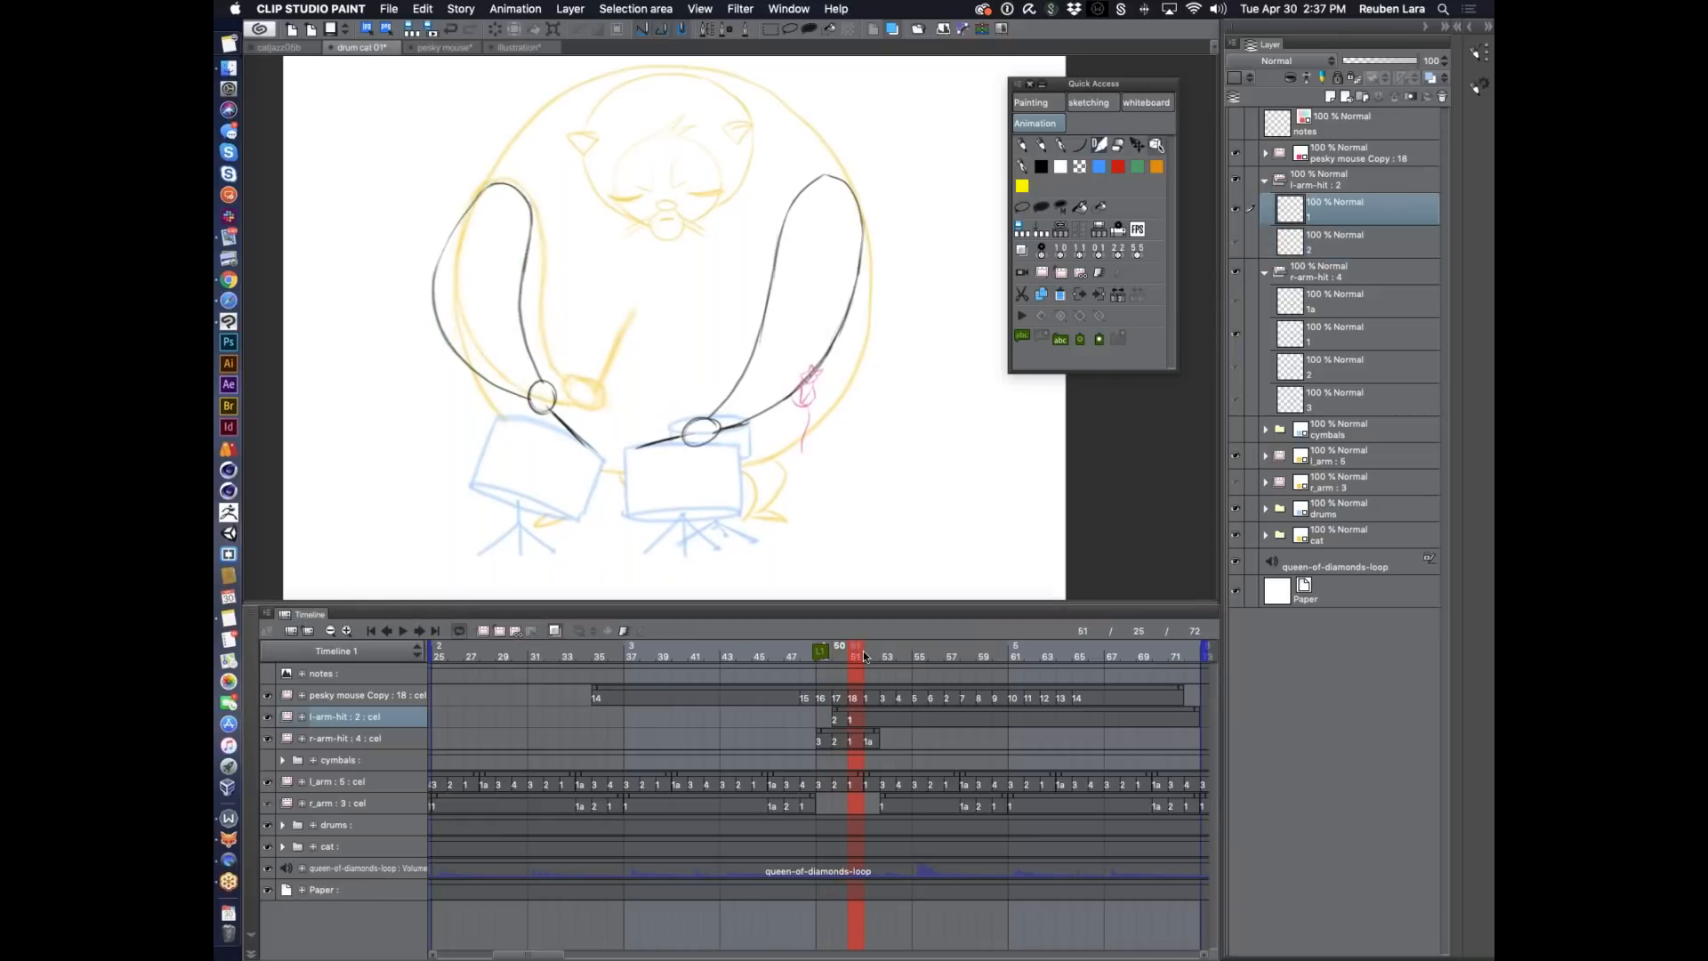
click(836, 655)
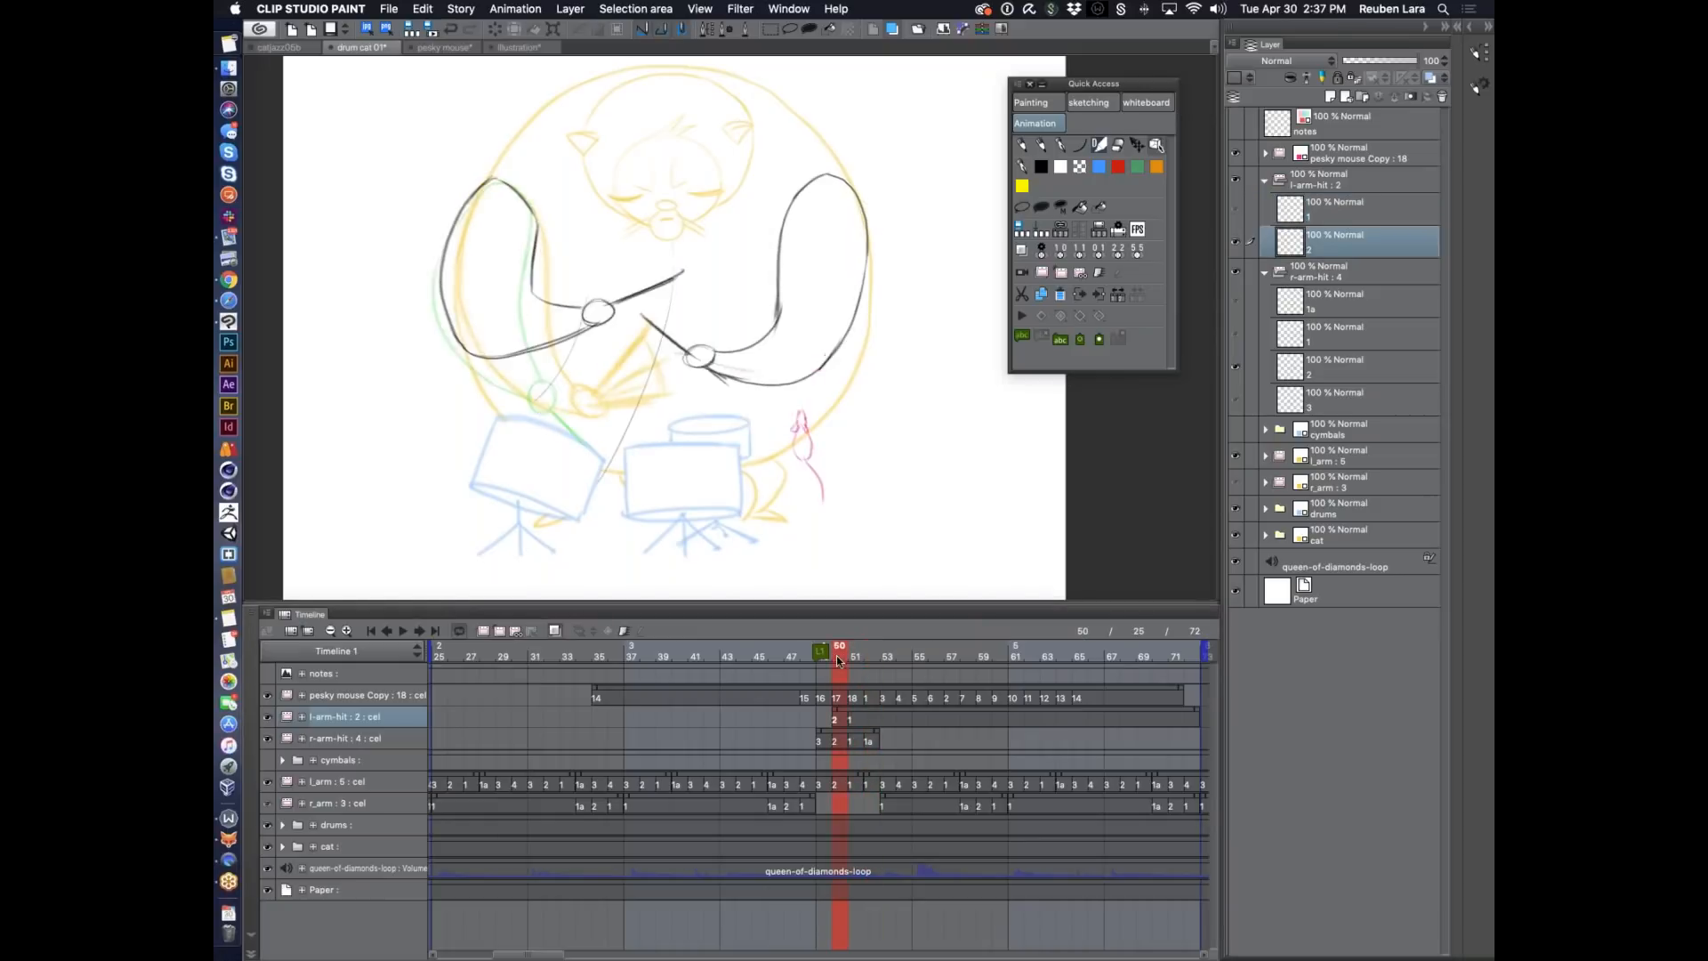
click(860, 647)
click(841, 656)
click(857, 659)
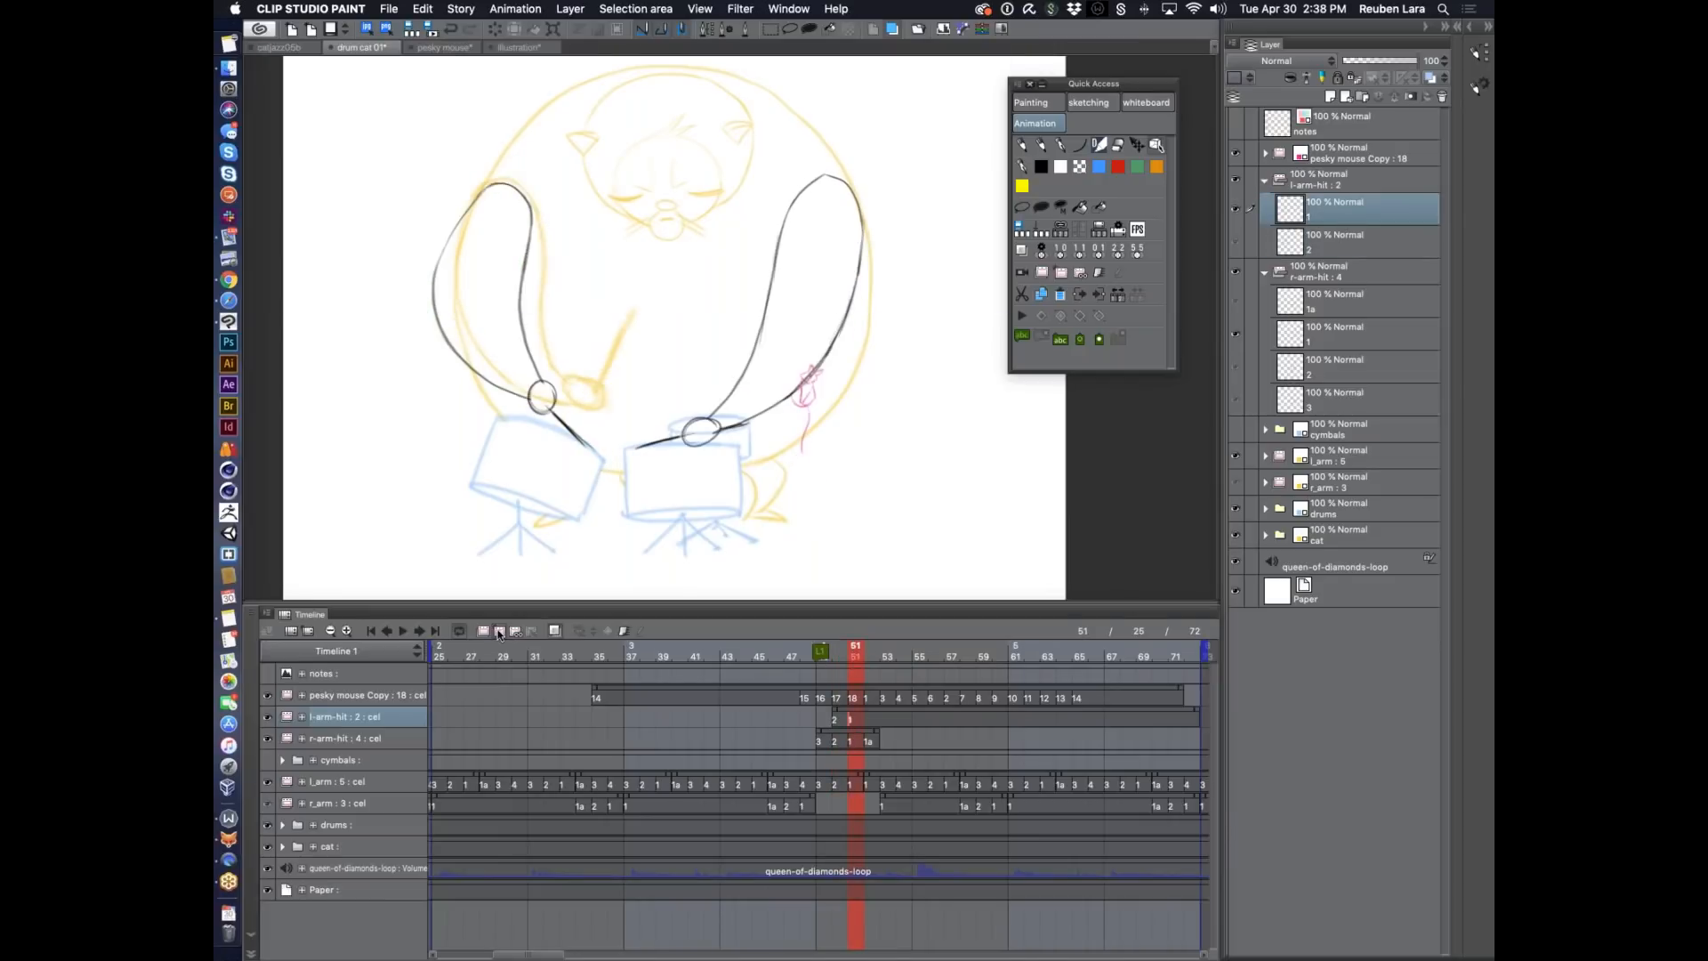
Add a new cel to l-arm-hit at frame 52 and show the preceding cel as onion skin.
key(super+shift+n)
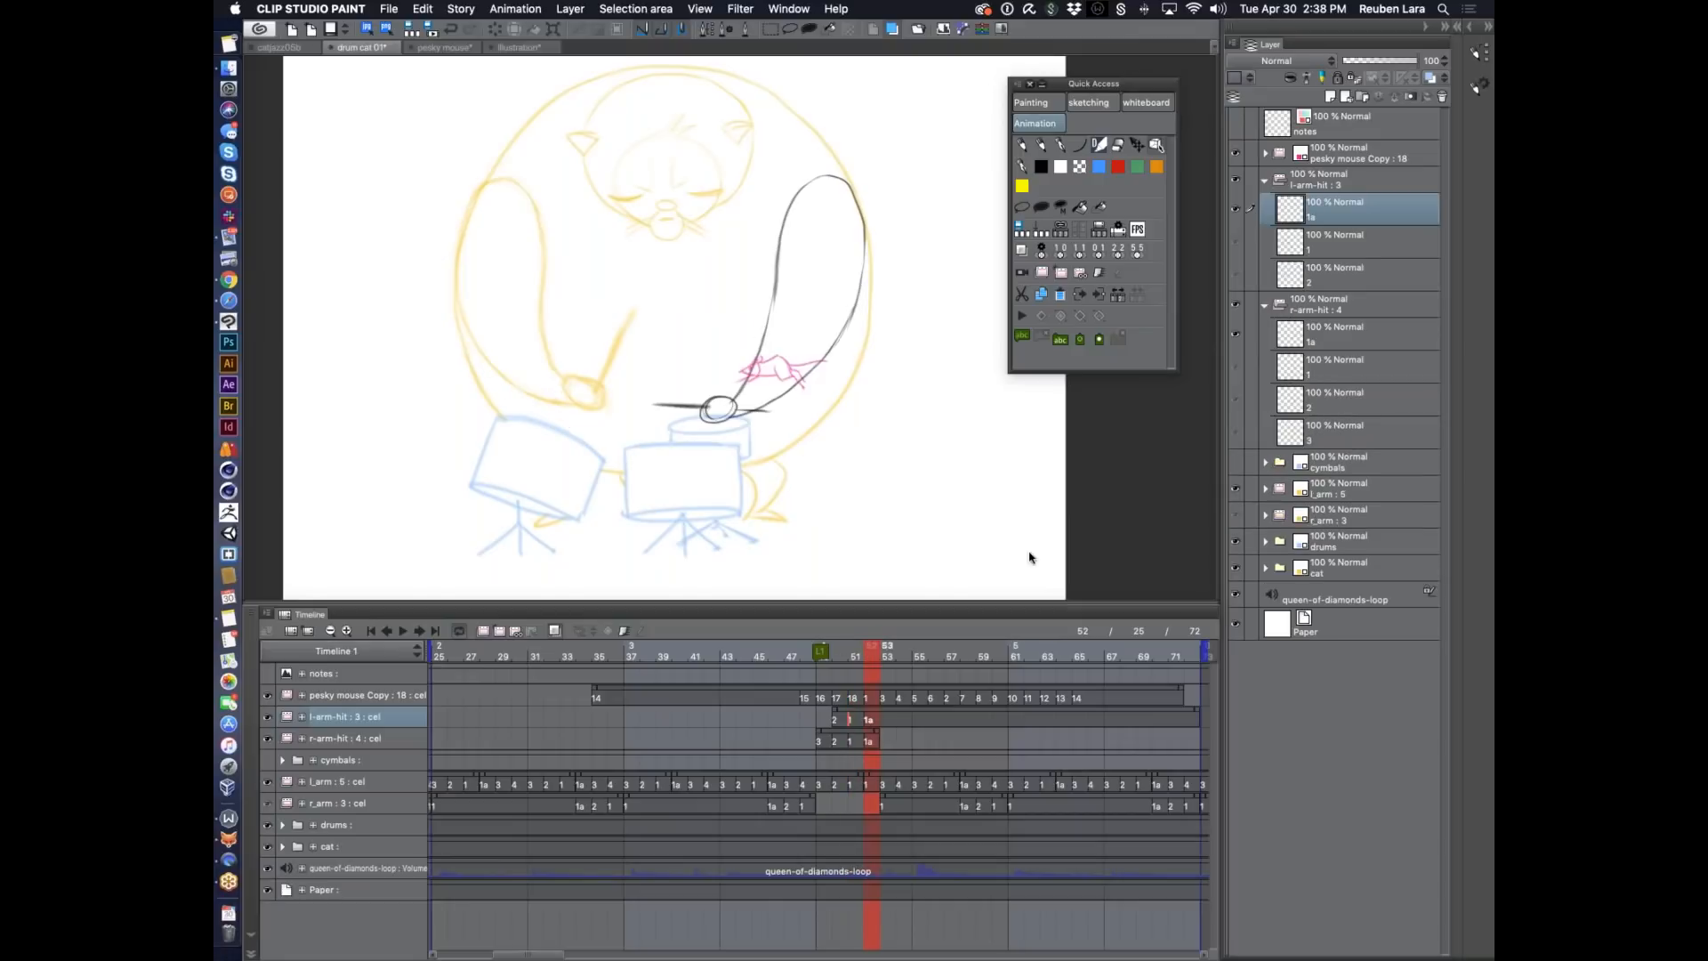
click(1077, 248)
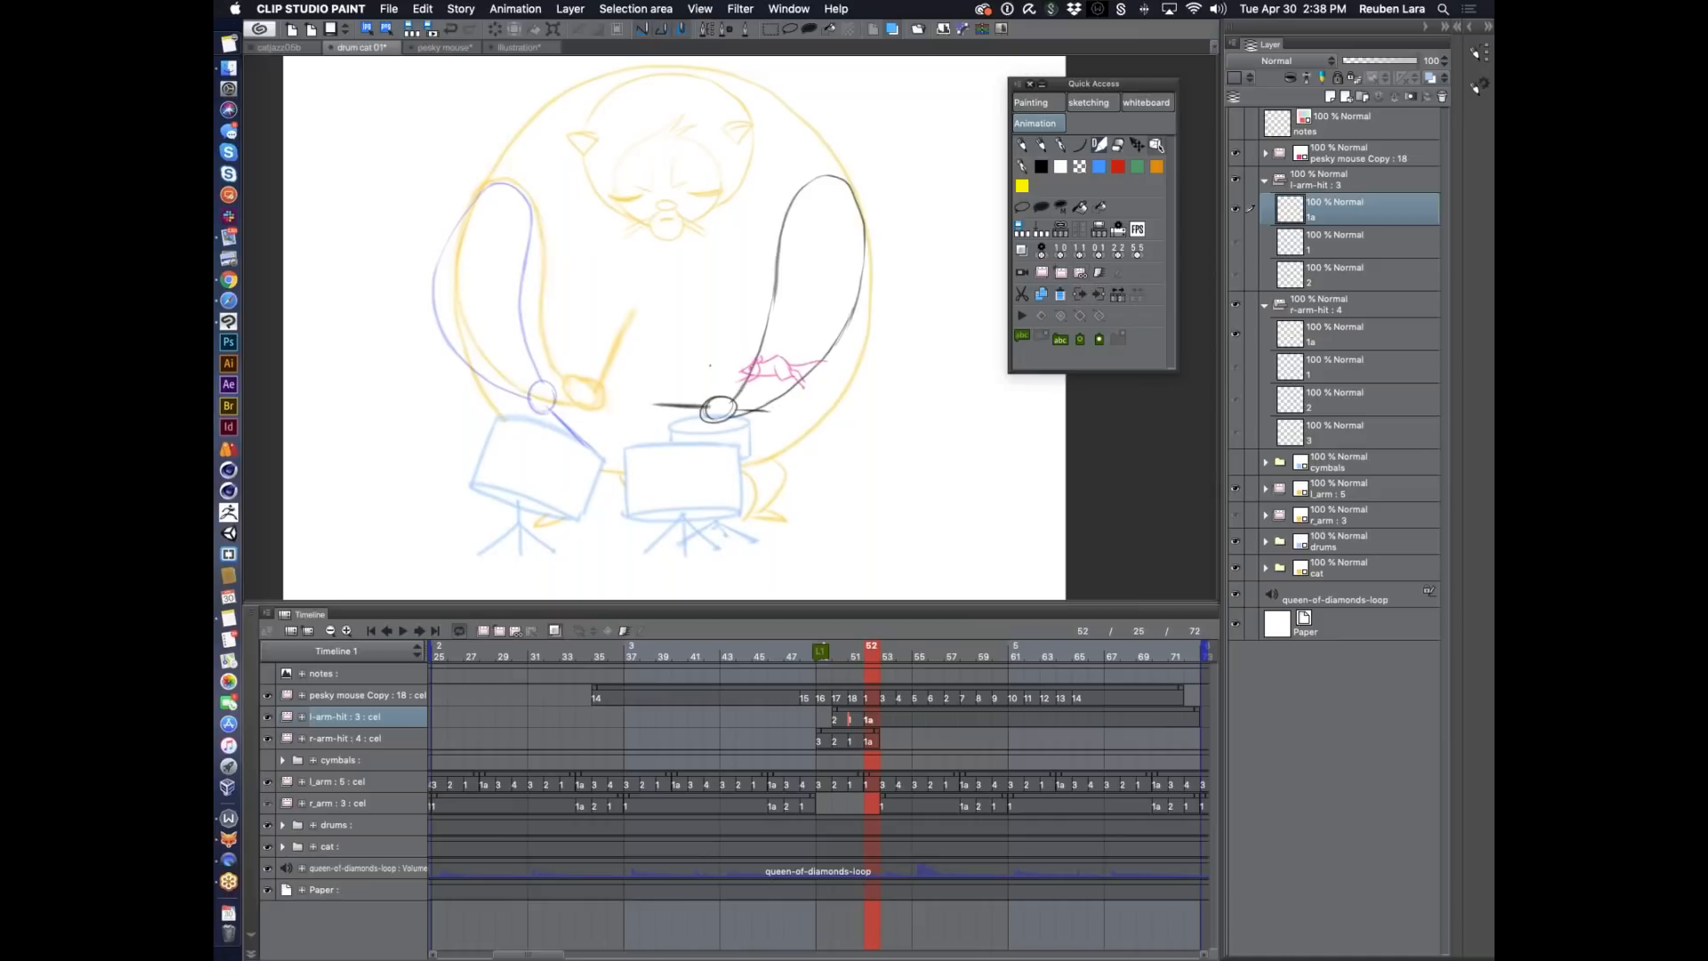
Try trimming the start of the l_arm clip so that it begins at frame 55.
mouse_move(871, 656)
mouse_down()
mouse_move(902, 656)
mouse_move(854, 655)
mouse_move(894, 653)
mouse_up()
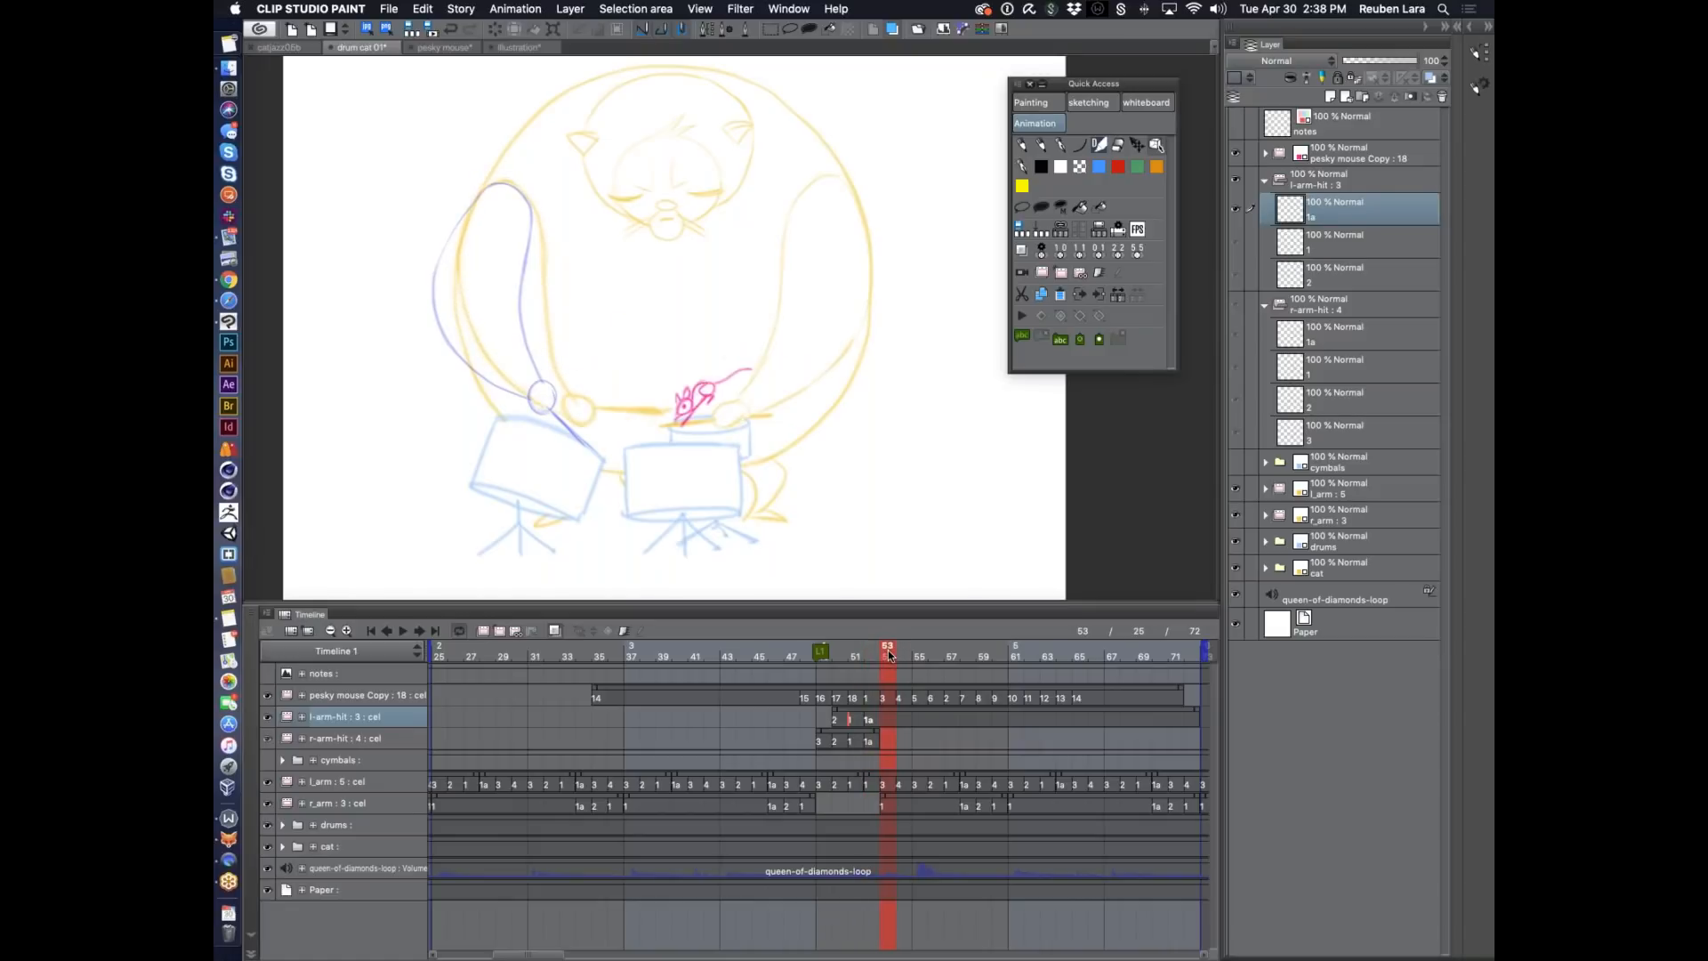
click(903, 654)
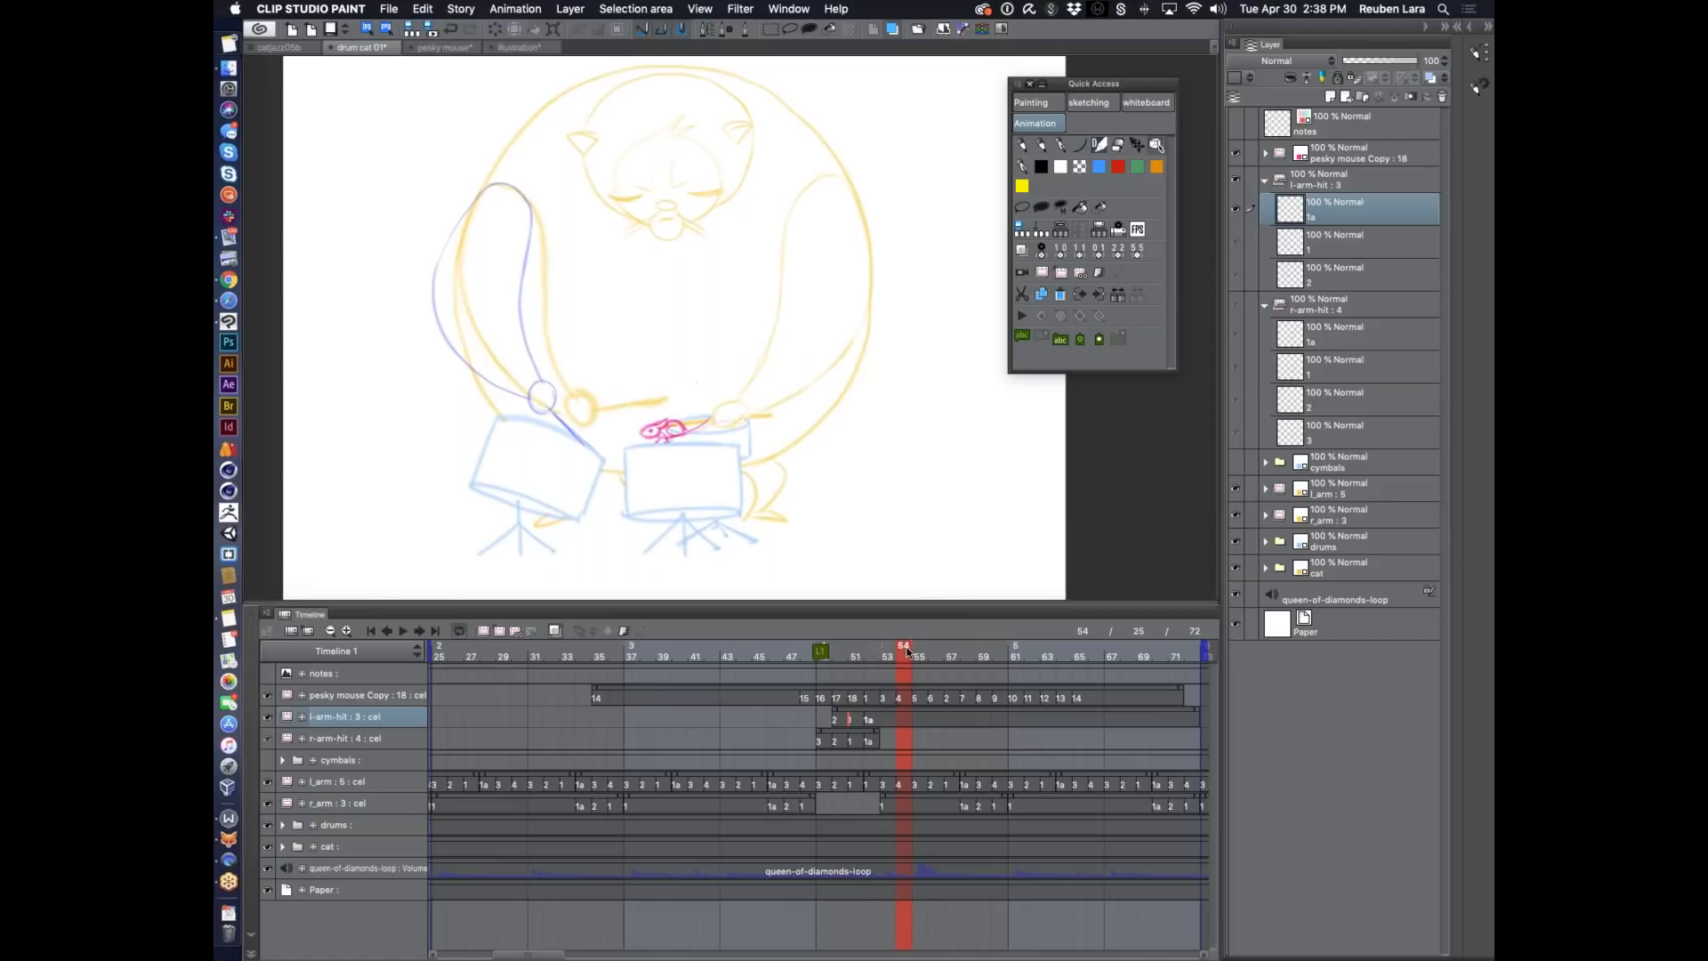
mouse_move(920, 652)
mouse_down()
mouse_move(968, 649)
mouse_move(870, 657)
mouse_move(917, 642)
mouse_up()
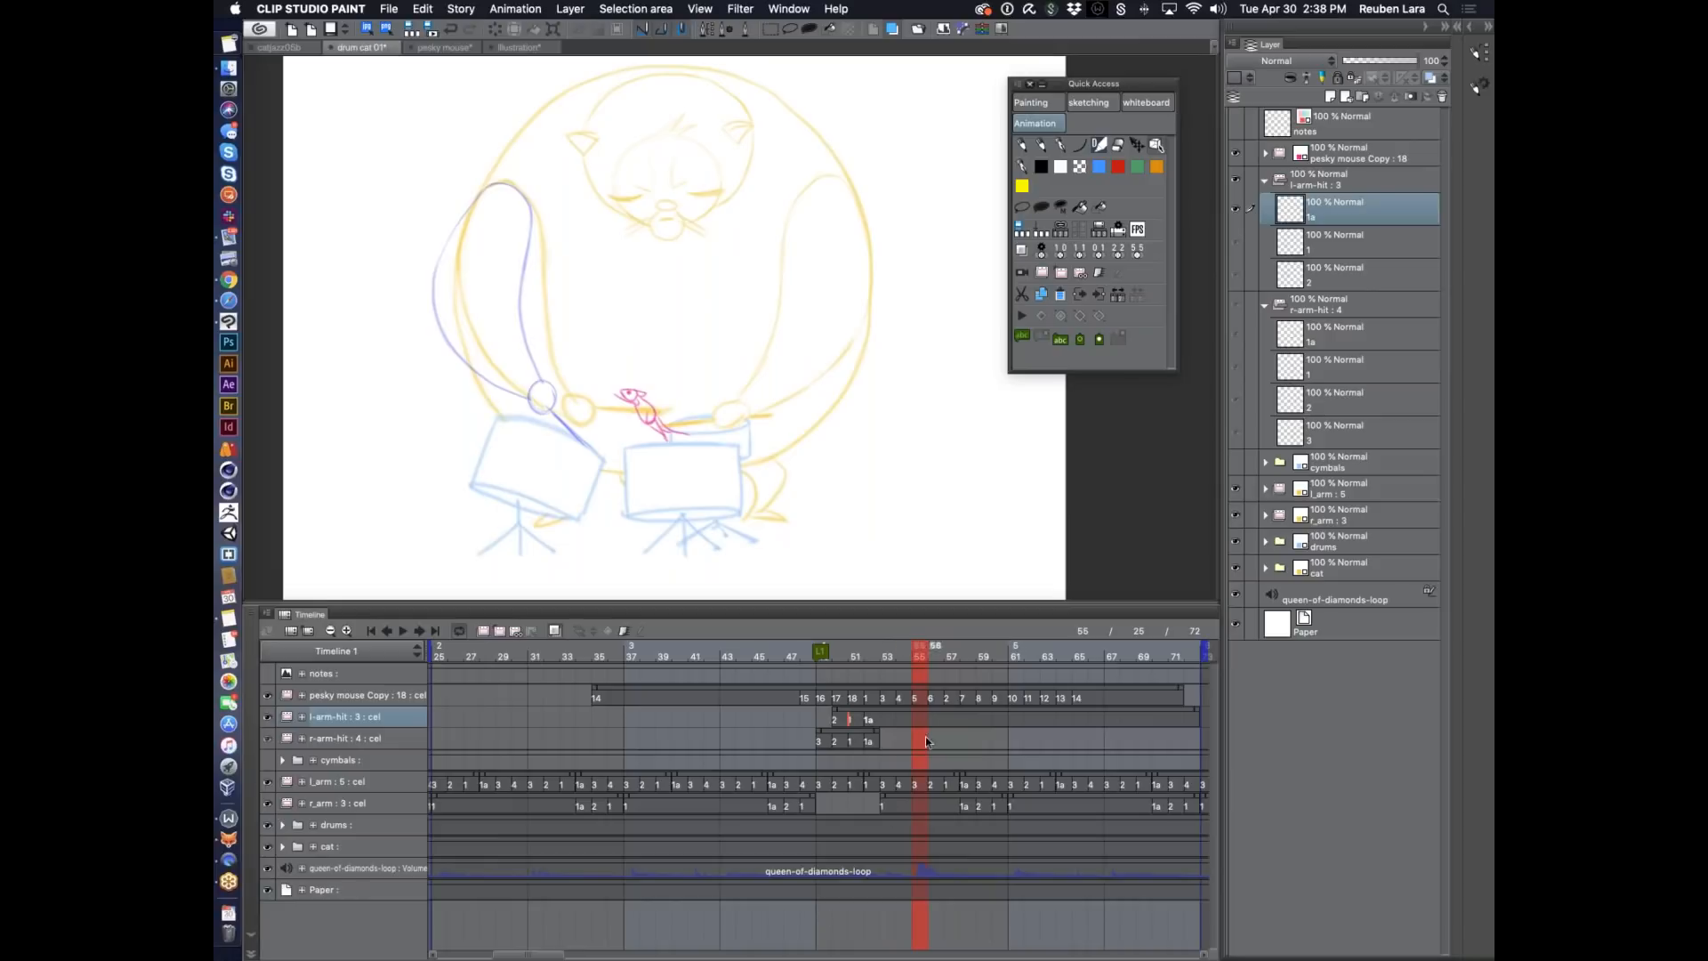
click(917, 781)
drag(918, 780, 916, 779)
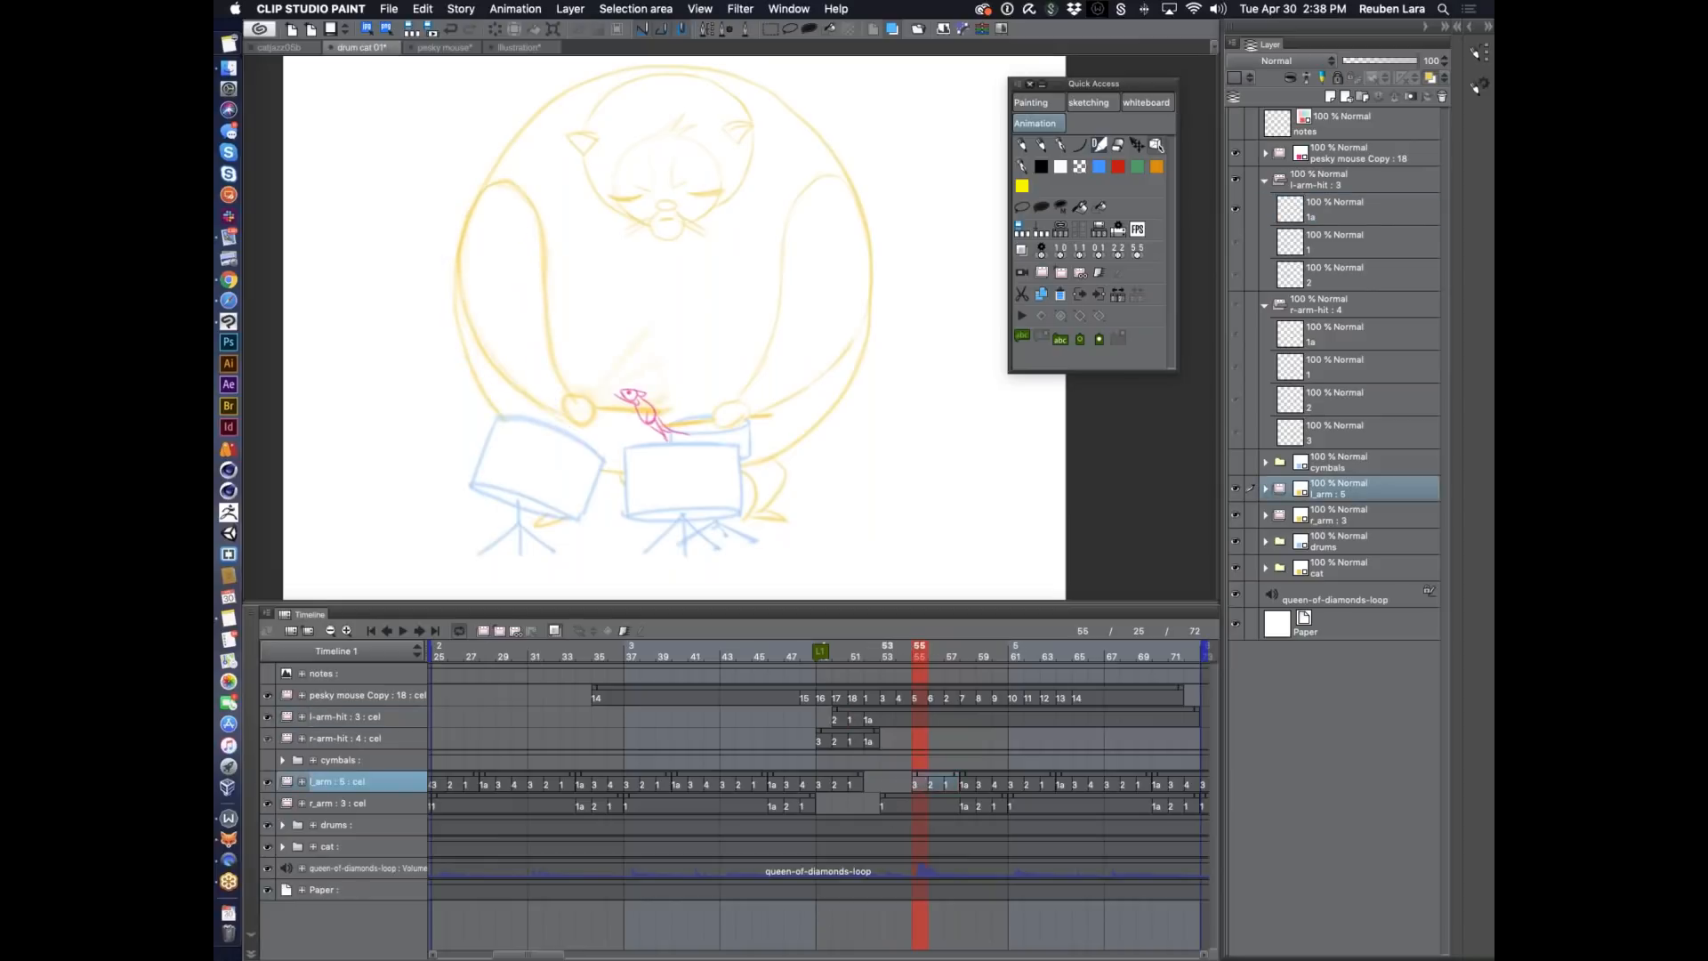
drag(916, 659, 903, 658)
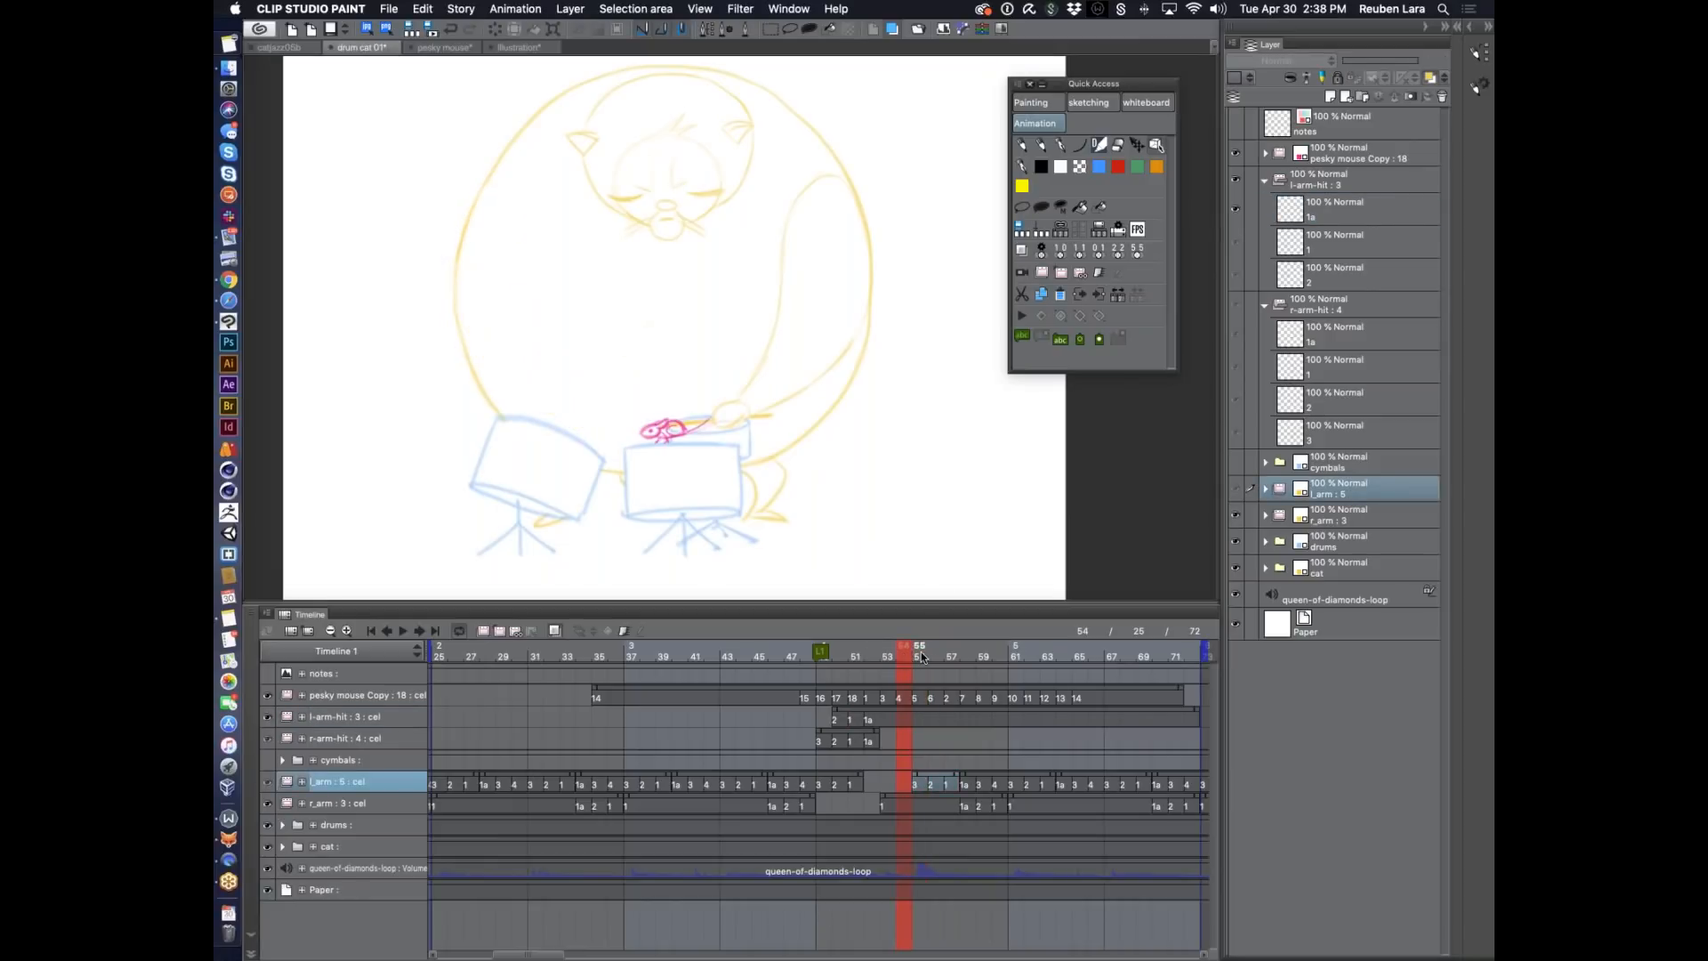
click(922, 657)
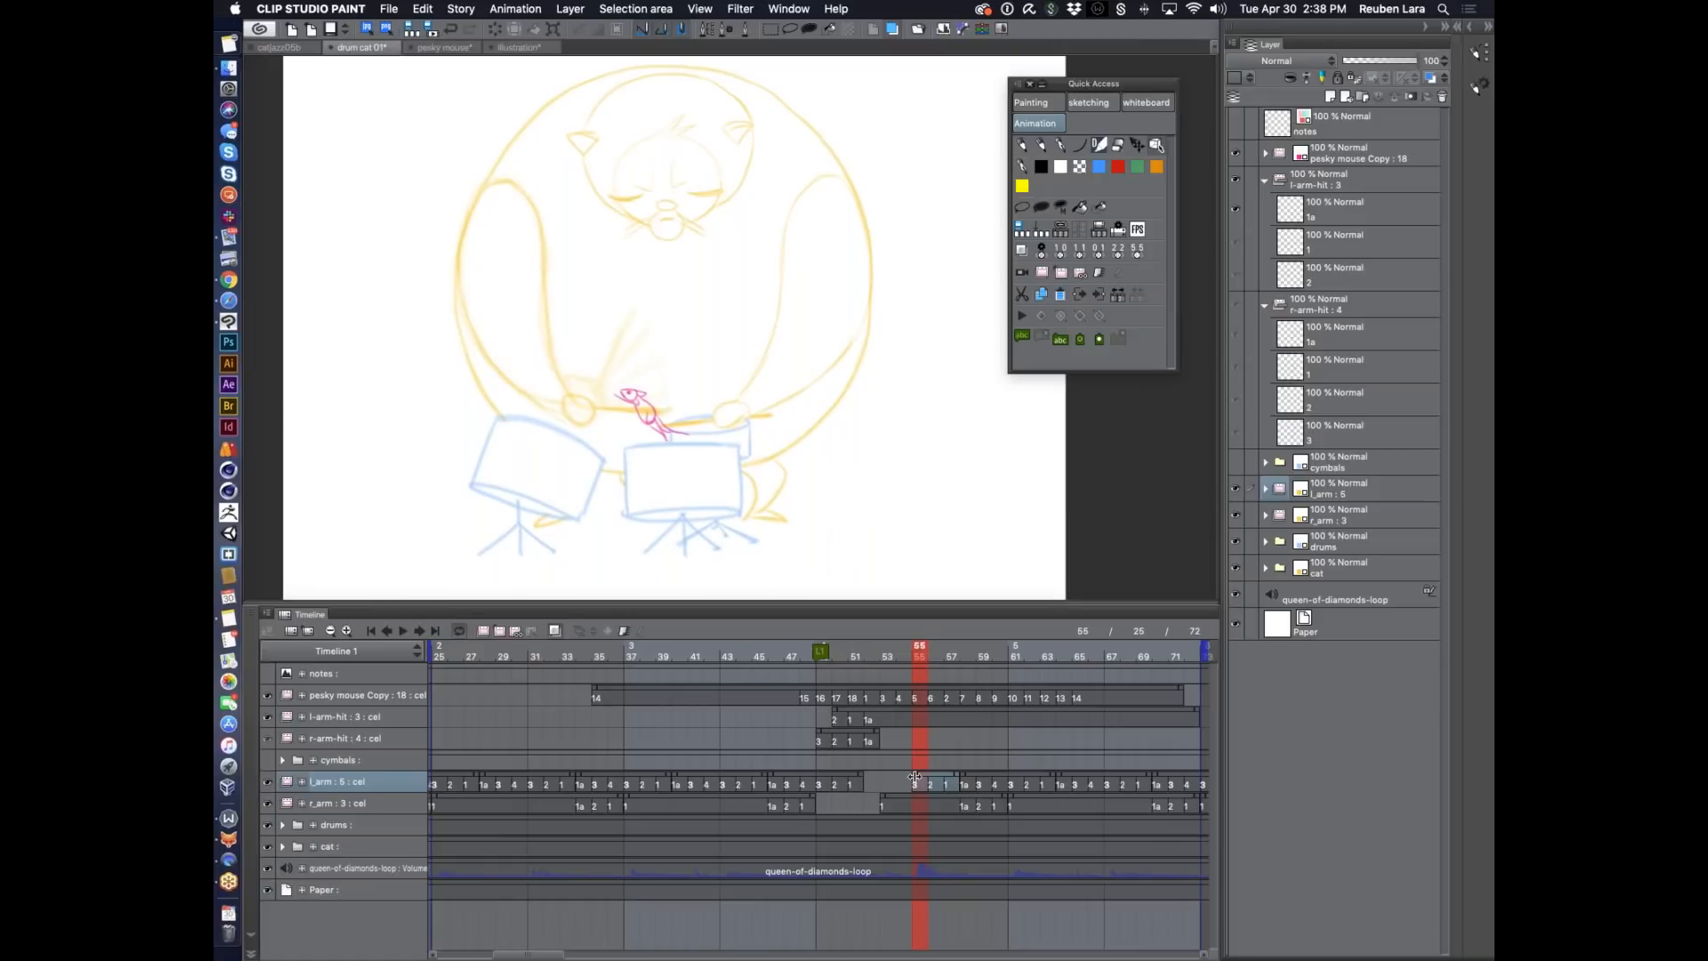
Play the animation from an earlier frame to check the timing of the arm hits.
drag(909, 654, 518, 656)
click(402, 630)
key(space)
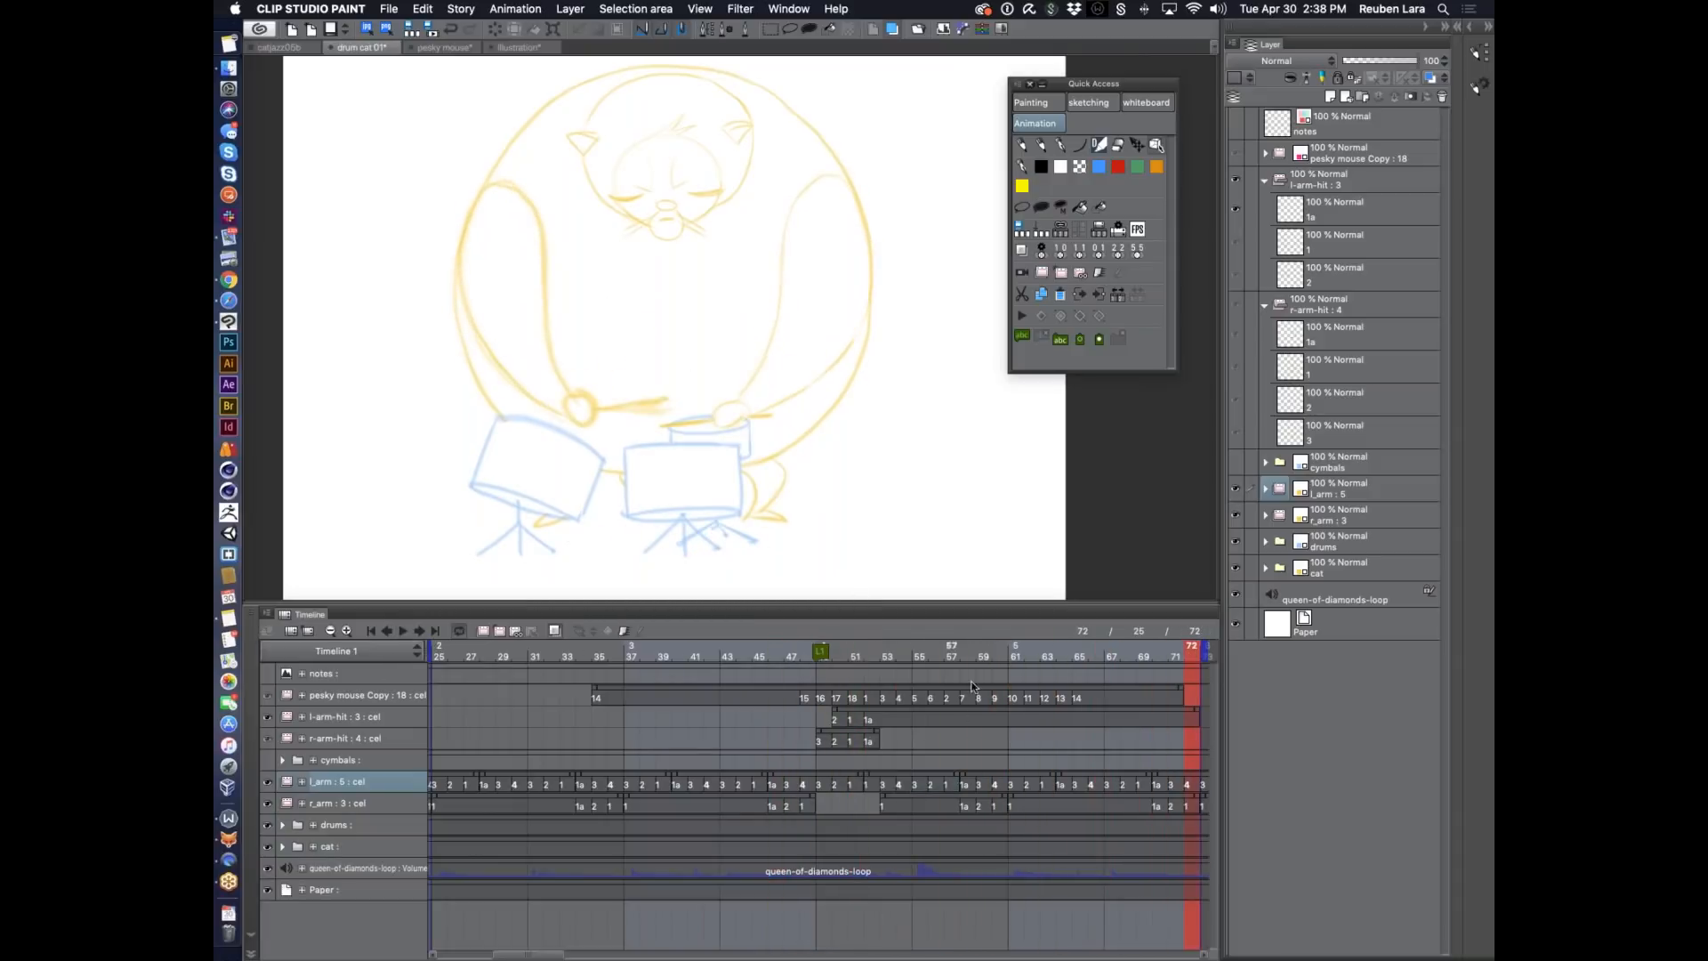
Move the l-arm-hit clip two frames later so that it starts at frame 52.
click(886, 712)
mouse_move(913, 714)
mouse_down()
mouse_move(855, 718)
mouse_move(923, 713)
mouse_up()
key(super+z)
Play the animation and step through frames 52 to 55 to check the timing of the moved l-arm-hit clip.
click(402, 632)
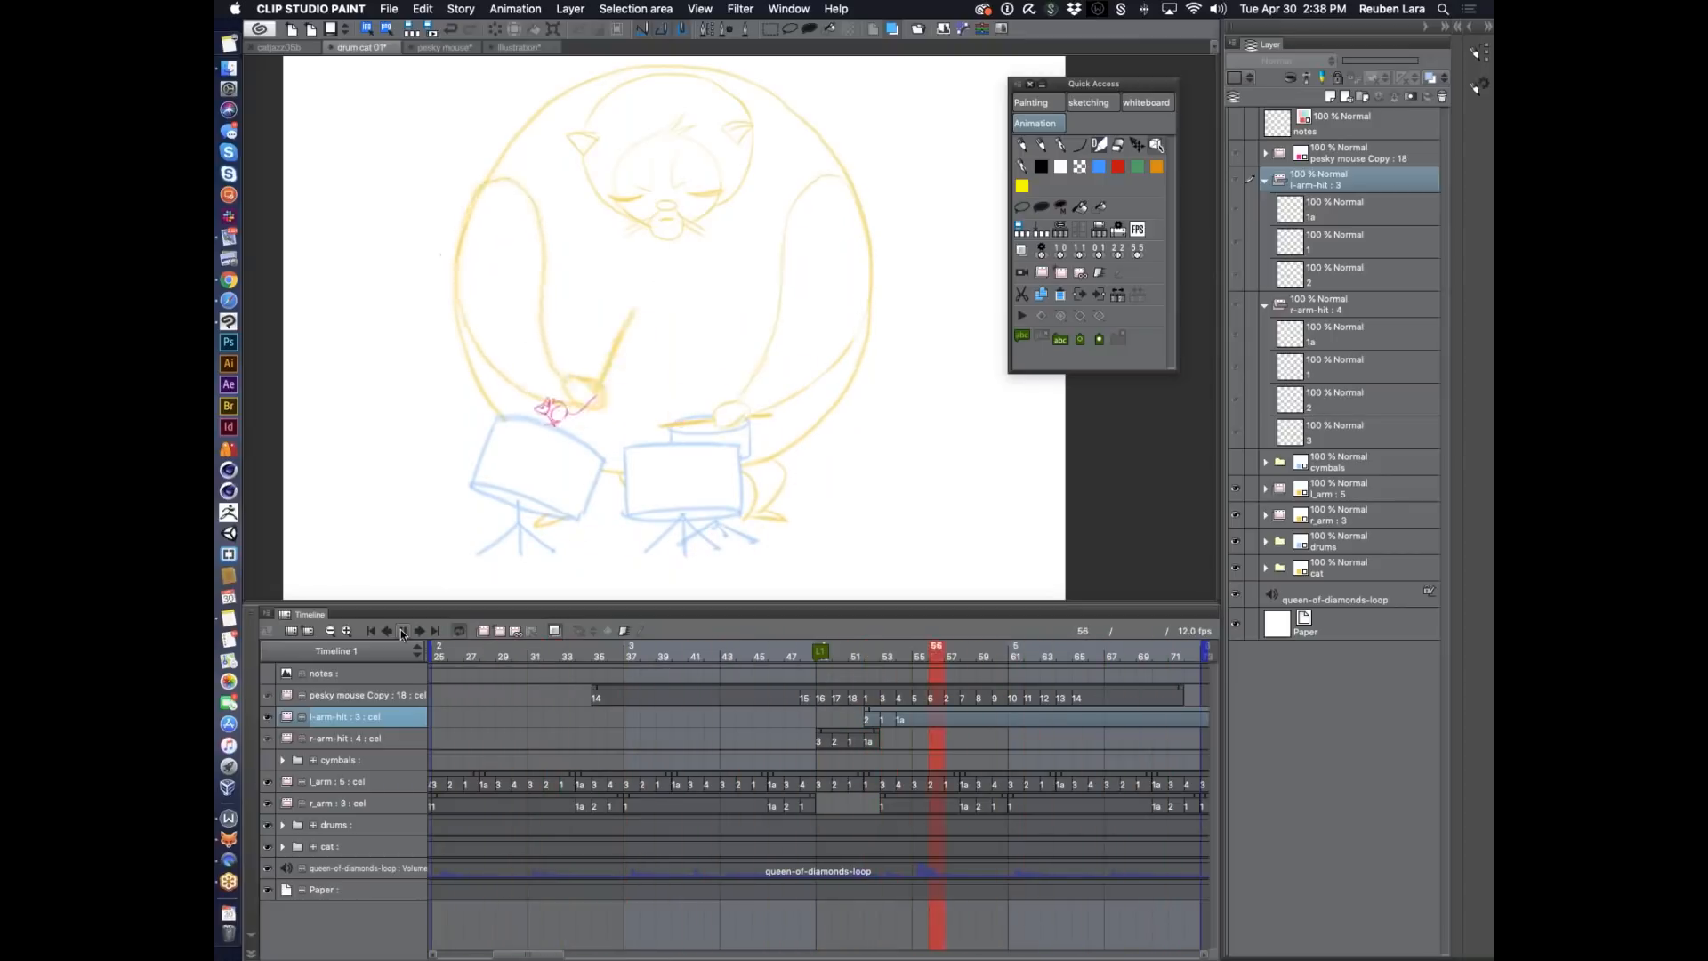
click(405, 632)
click(869, 648)
click(897, 643)
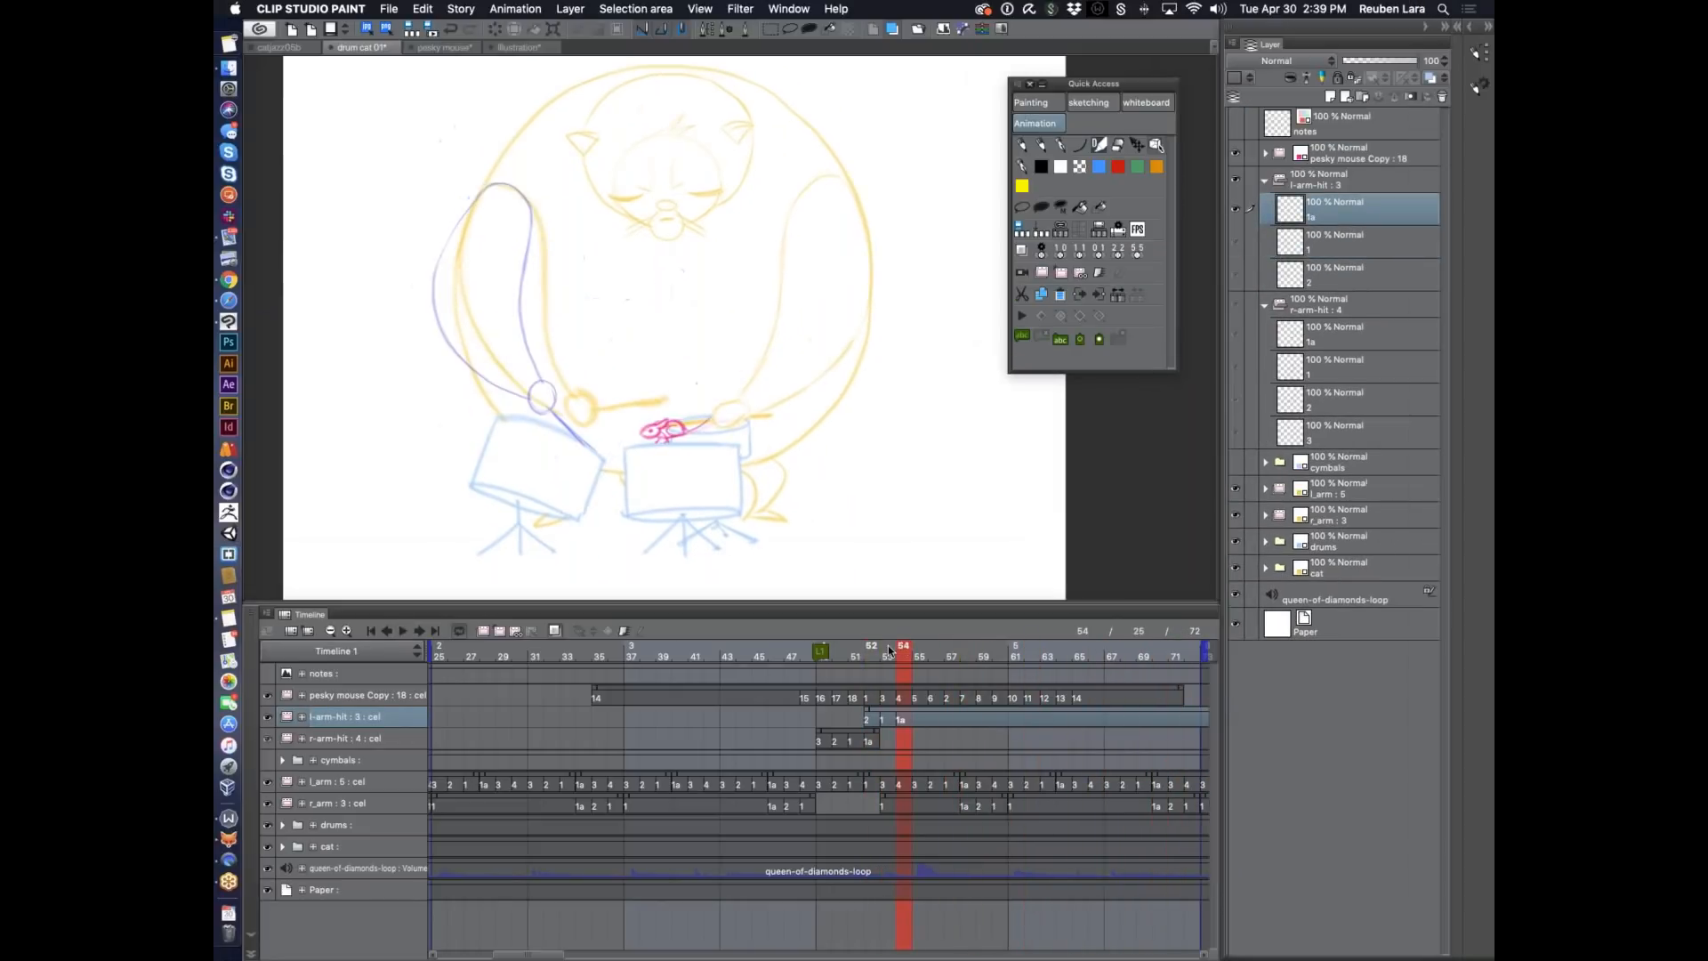
click(888, 647)
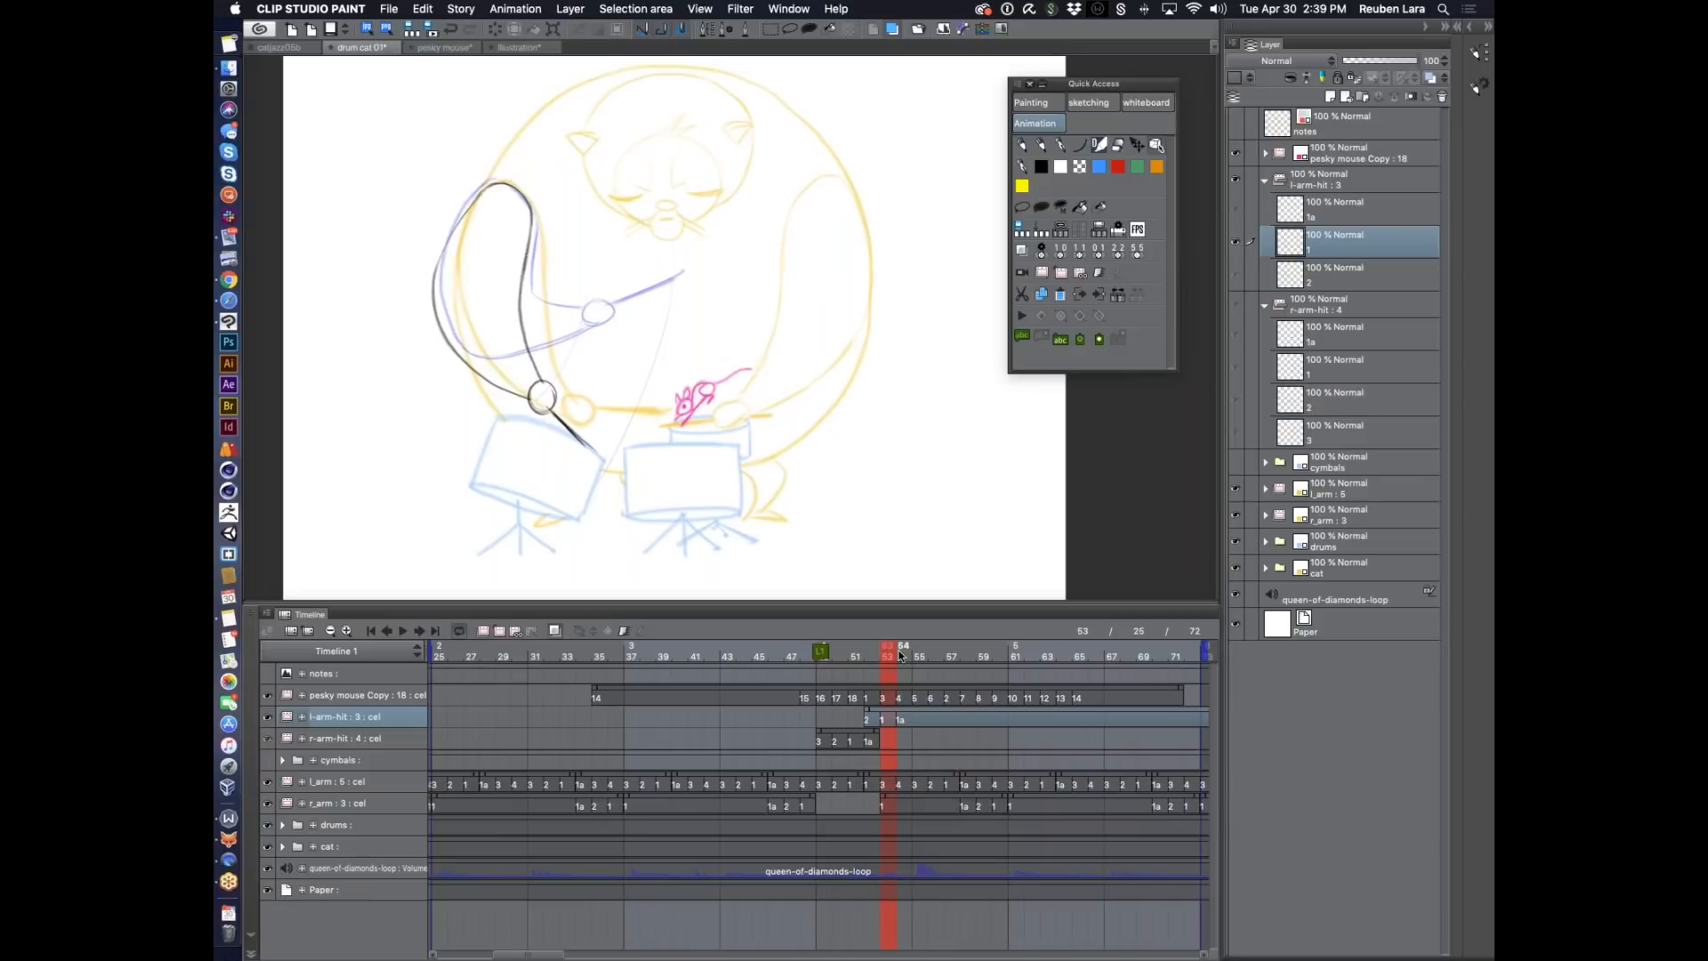
key(Right)
key(Right)
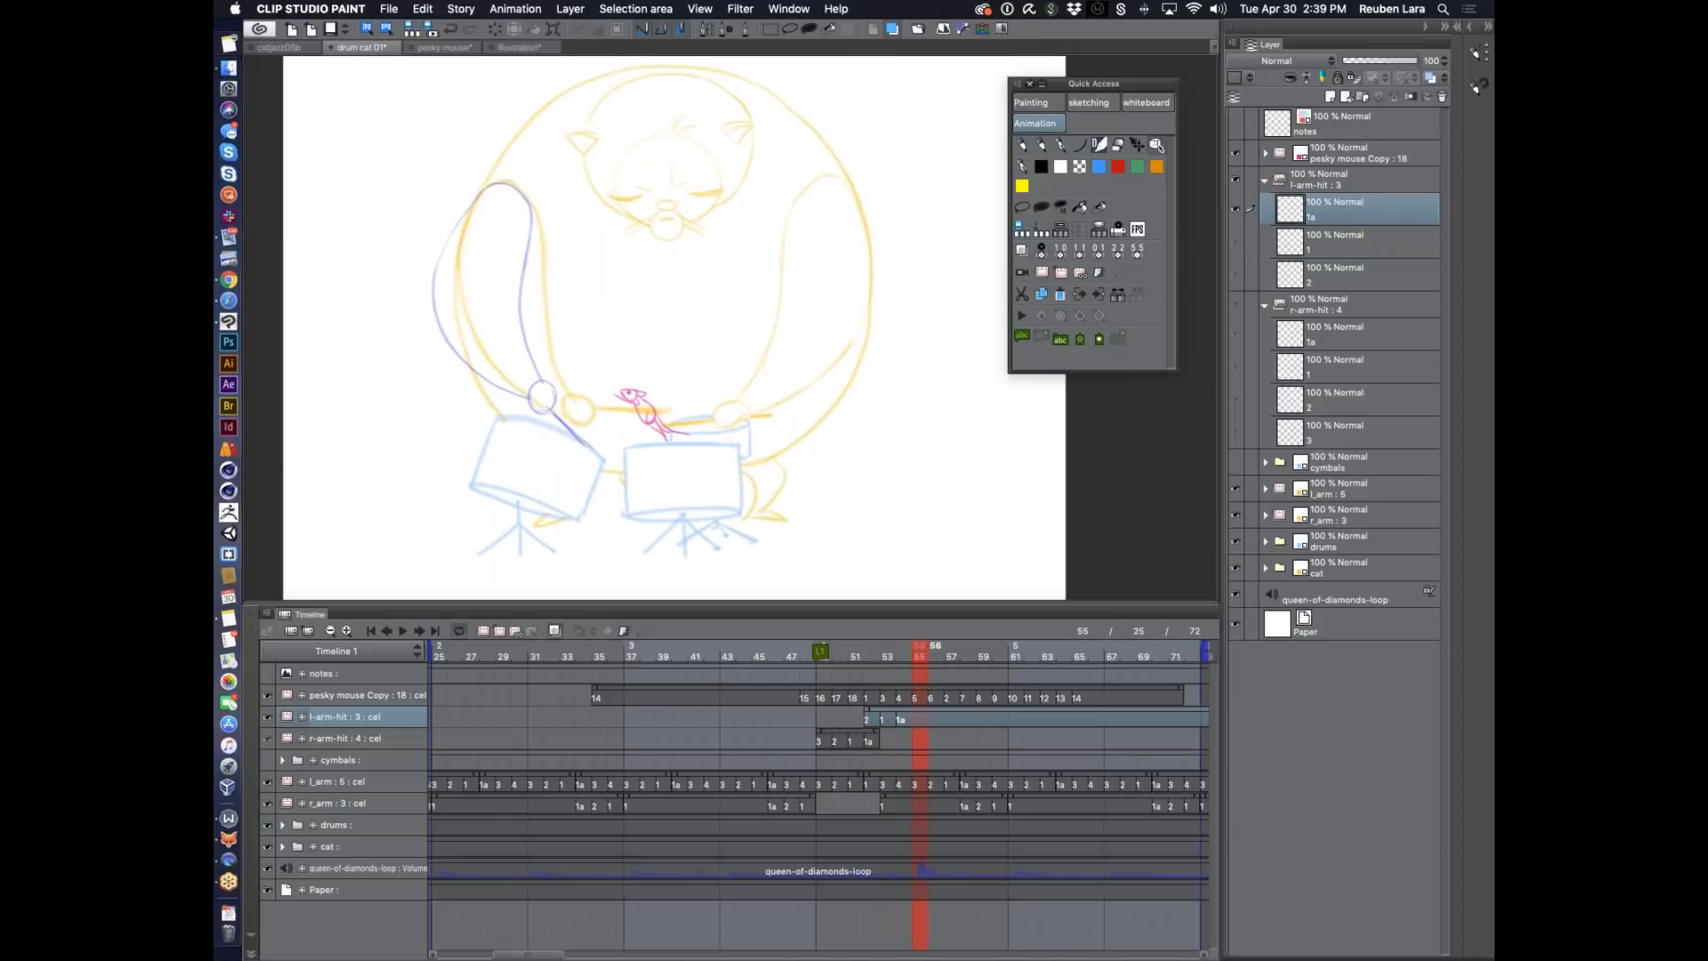
Trim the start of the l_arm clip to frame 55 and the end of the l-arm-hit clip to frame 54.
click(902, 772)
drag(902, 772, 917, 773)
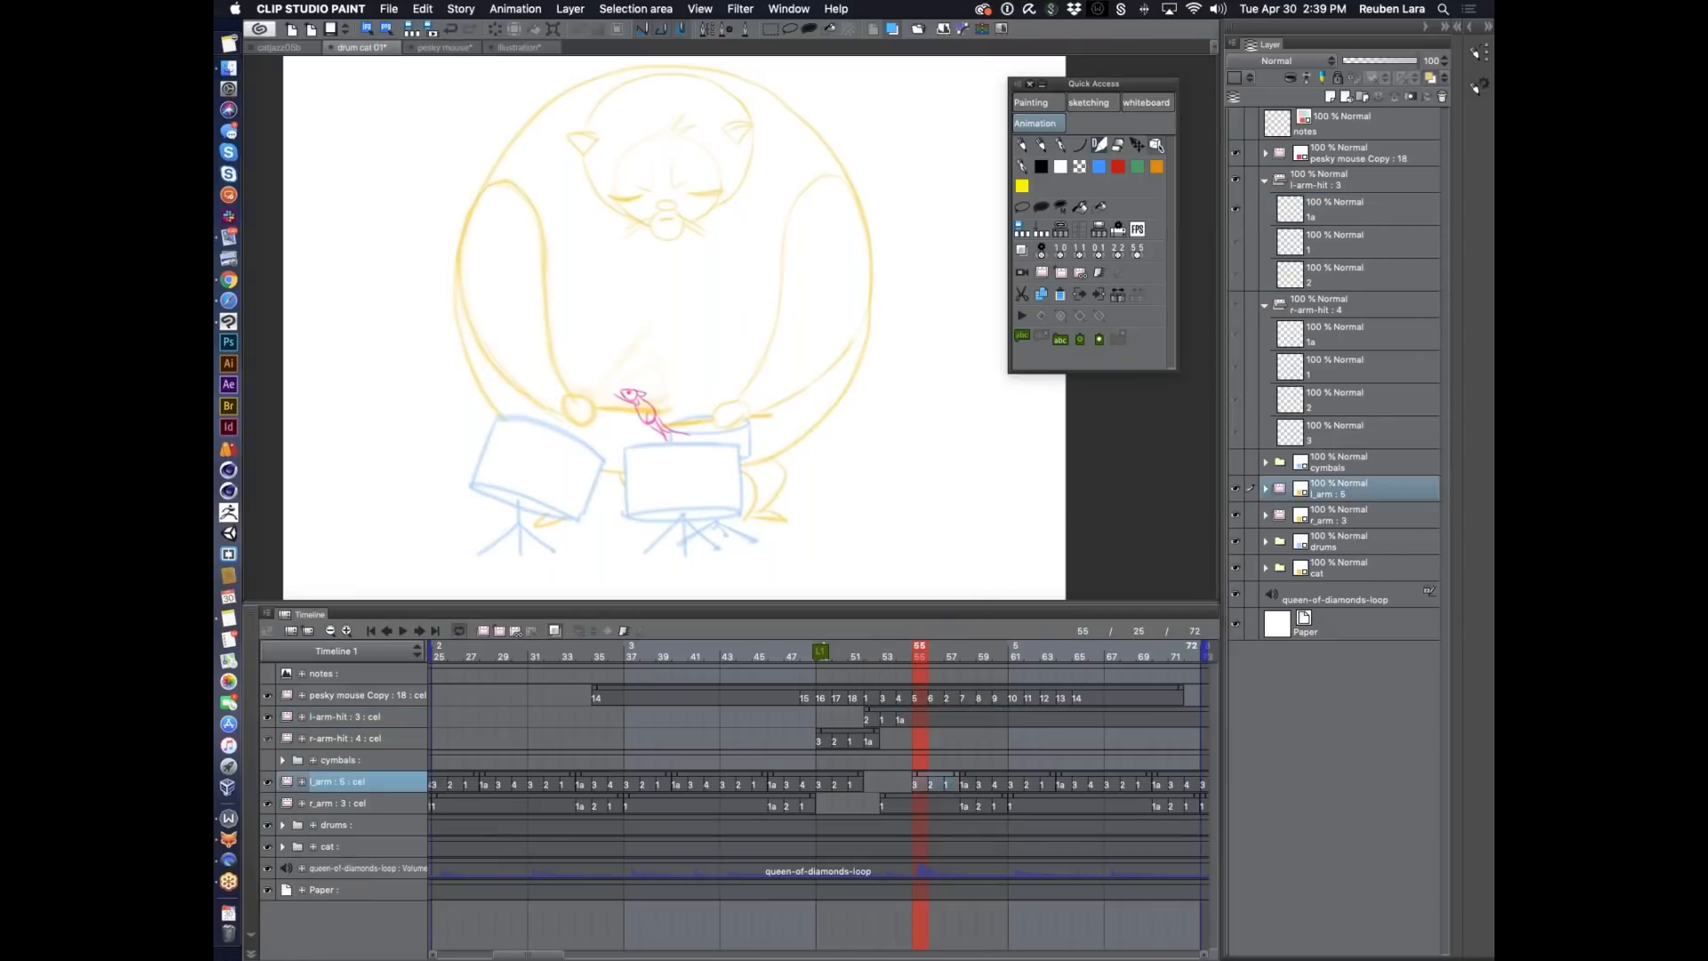
mouse_move(1201, 710)
mouse_down()
mouse_move(912, 710)
mouse_move(846, 657)
mouse_move(904, 657)
mouse_up()
click(905, 646)
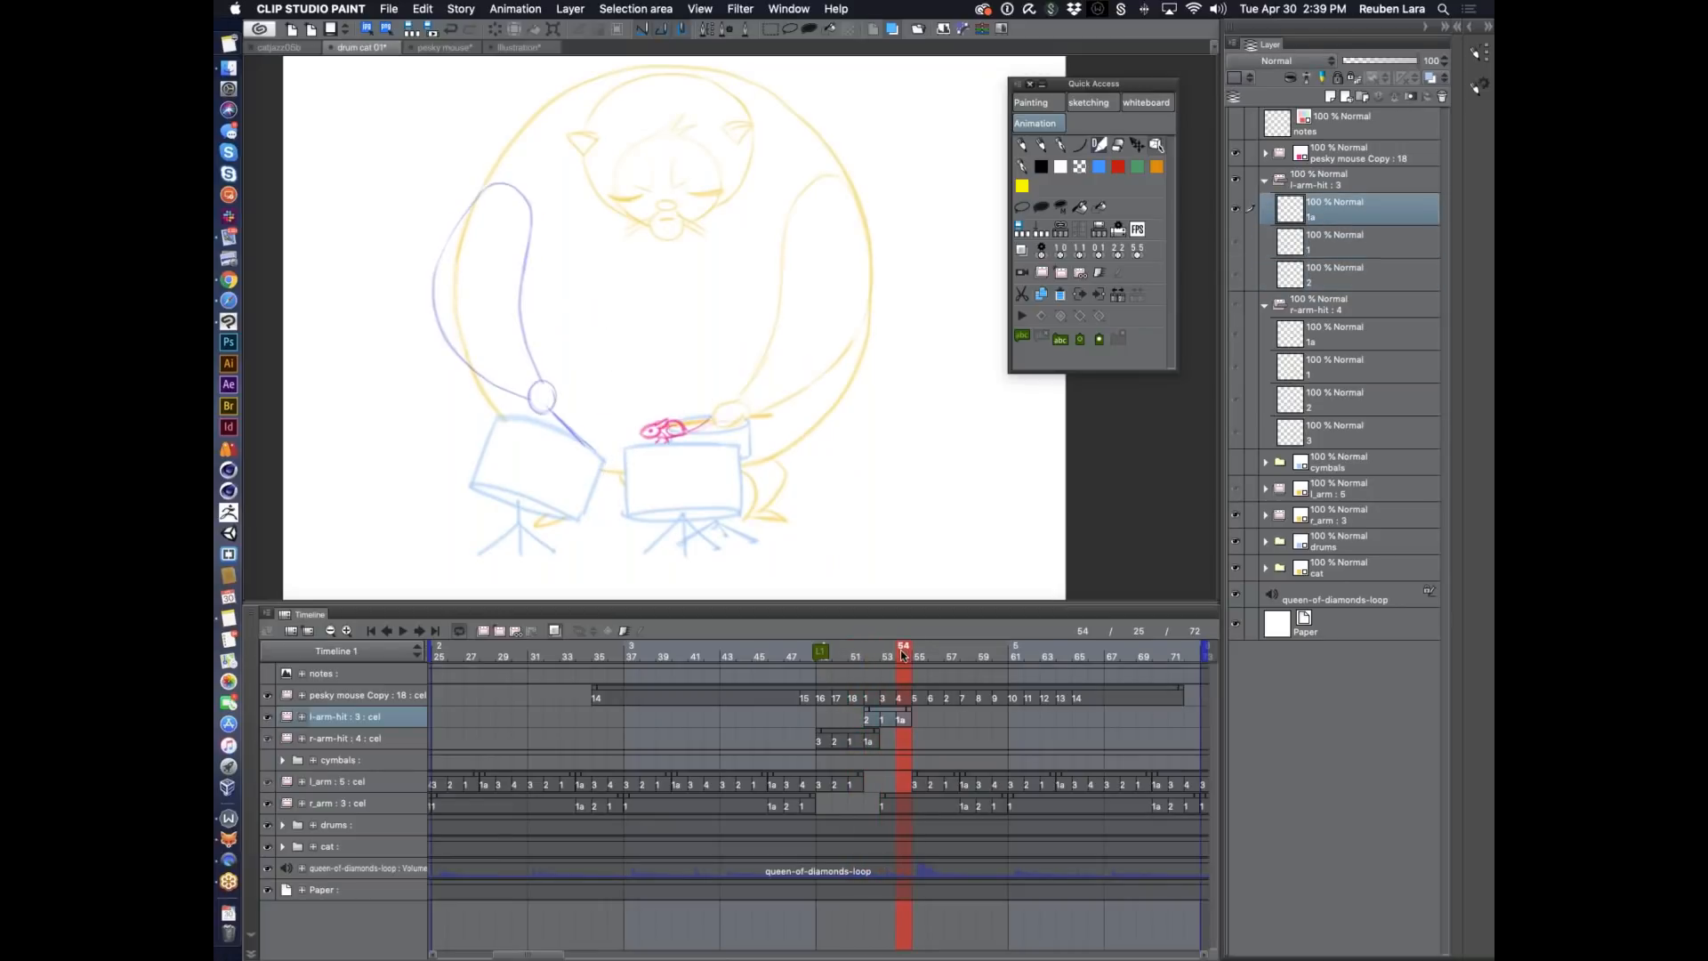
Extend the l_arm clip back to frame 54 as reference and draw the hand and stick on l-arm-hit cel 1a, reaching the mouse.
click(916, 782)
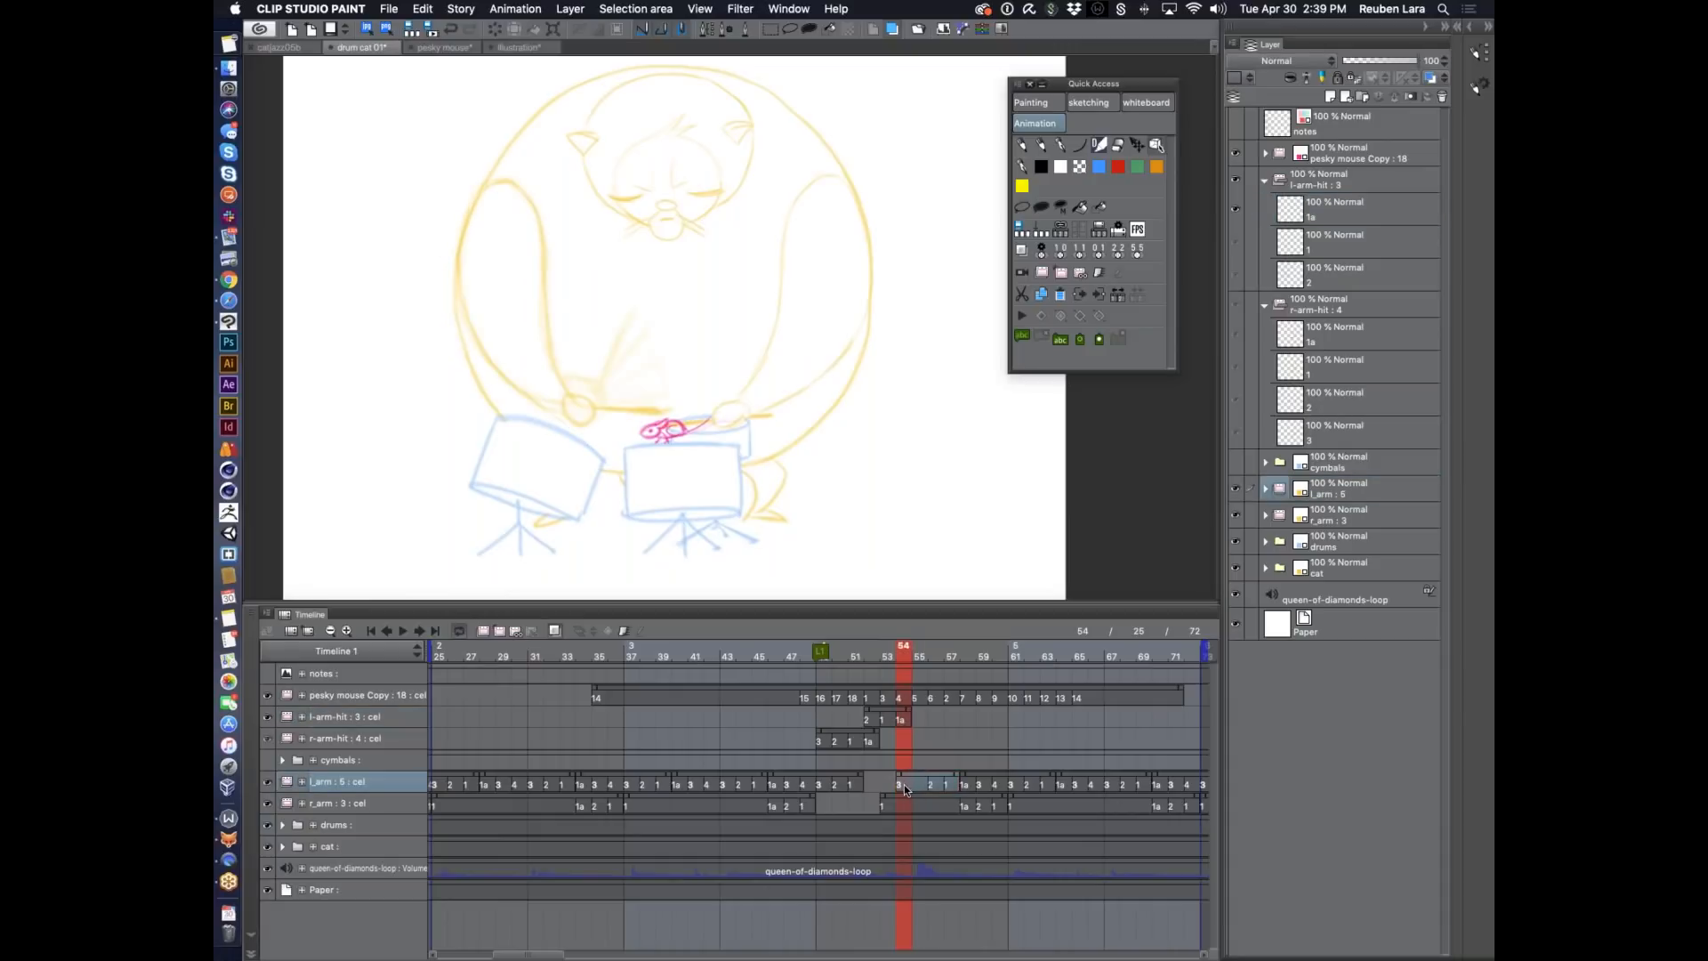
click(900, 717)
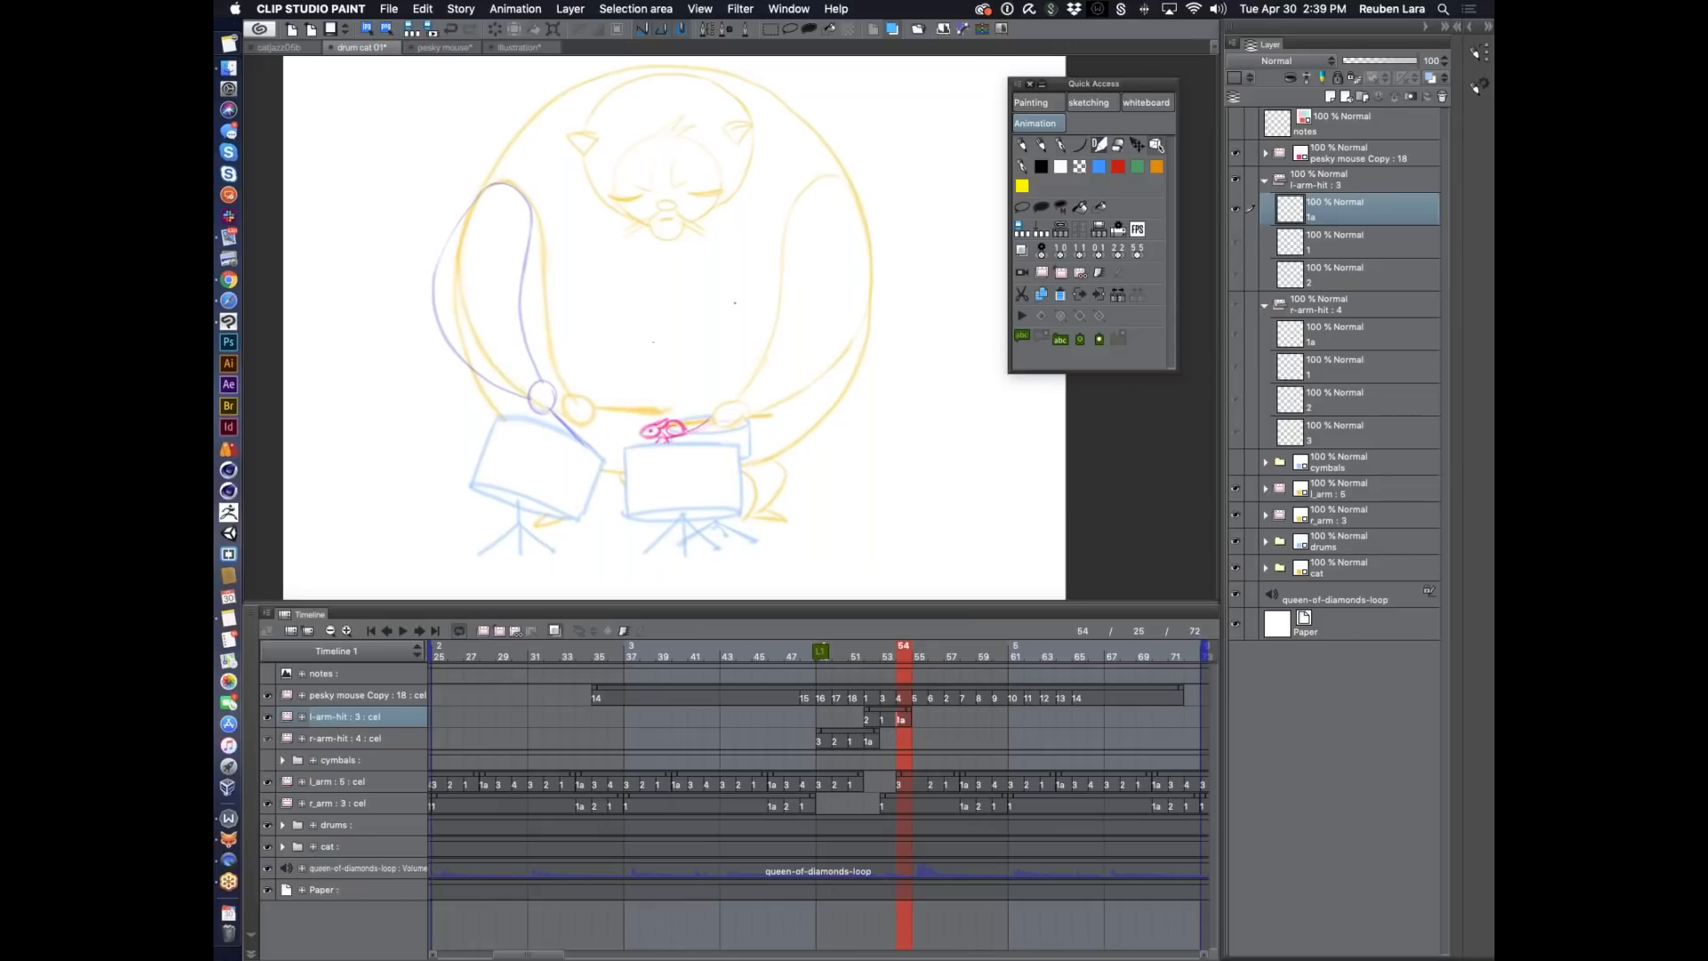
mouse_move(581, 405)
mouse_down()
mouse_move(656, 419)
mouse_move(631, 435)
mouse_move(574, 424)
mouse_move(580, 394)
mouse_move(568, 426)
mouse_up()
key(super+z)
key(super+z)
key(super+z)
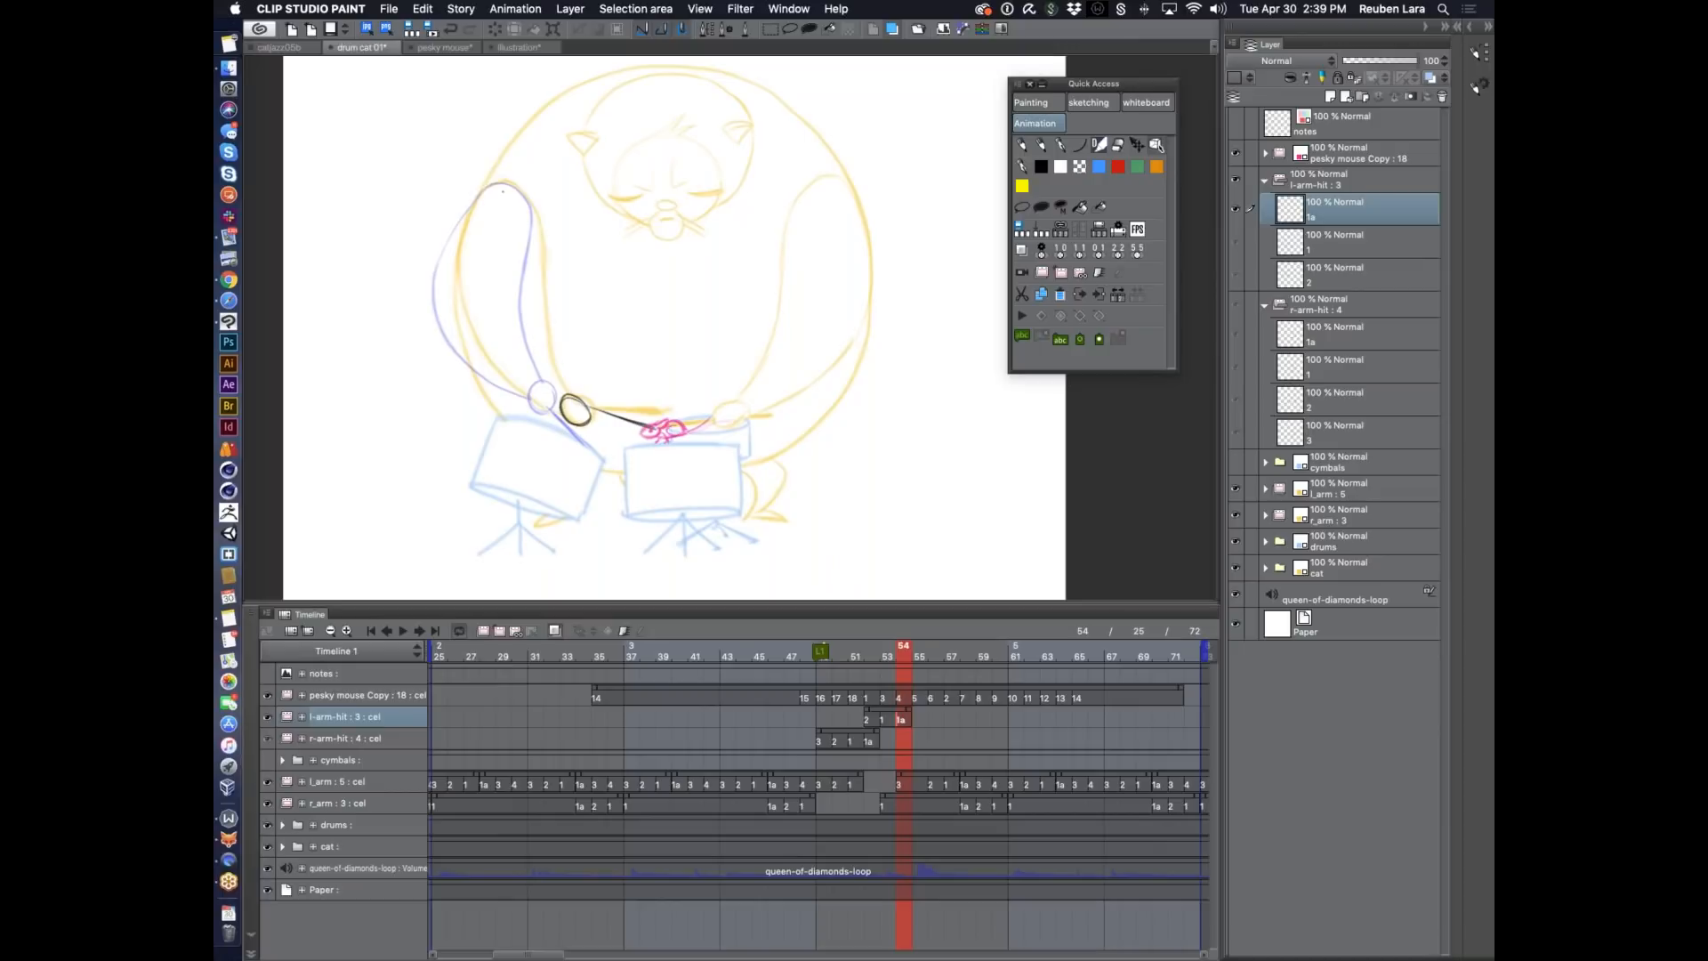
Draw the inner and outer arm contours from the shoulder to the hand on l-arm-hit cel 1a.
drag(530, 200, 538, 277)
key(super+z)
mouse_move(532, 218)
mouse_down()
mouse_move(540, 332)
mouse_move(569, 403)
mouse_up()
mouse_move(480, 193)
mouse_down()
mouse_move(442, 294)
mouse_move(464, 361)
mouse_up()
key(super+z)
key(super+z)
mouse_move(481, 192)
mouse_down()
mouse_move(449, 267)
mouse_move(477, 356)
mouse_move(567, 418)
mouse_move(646, 425)
mouse_up()
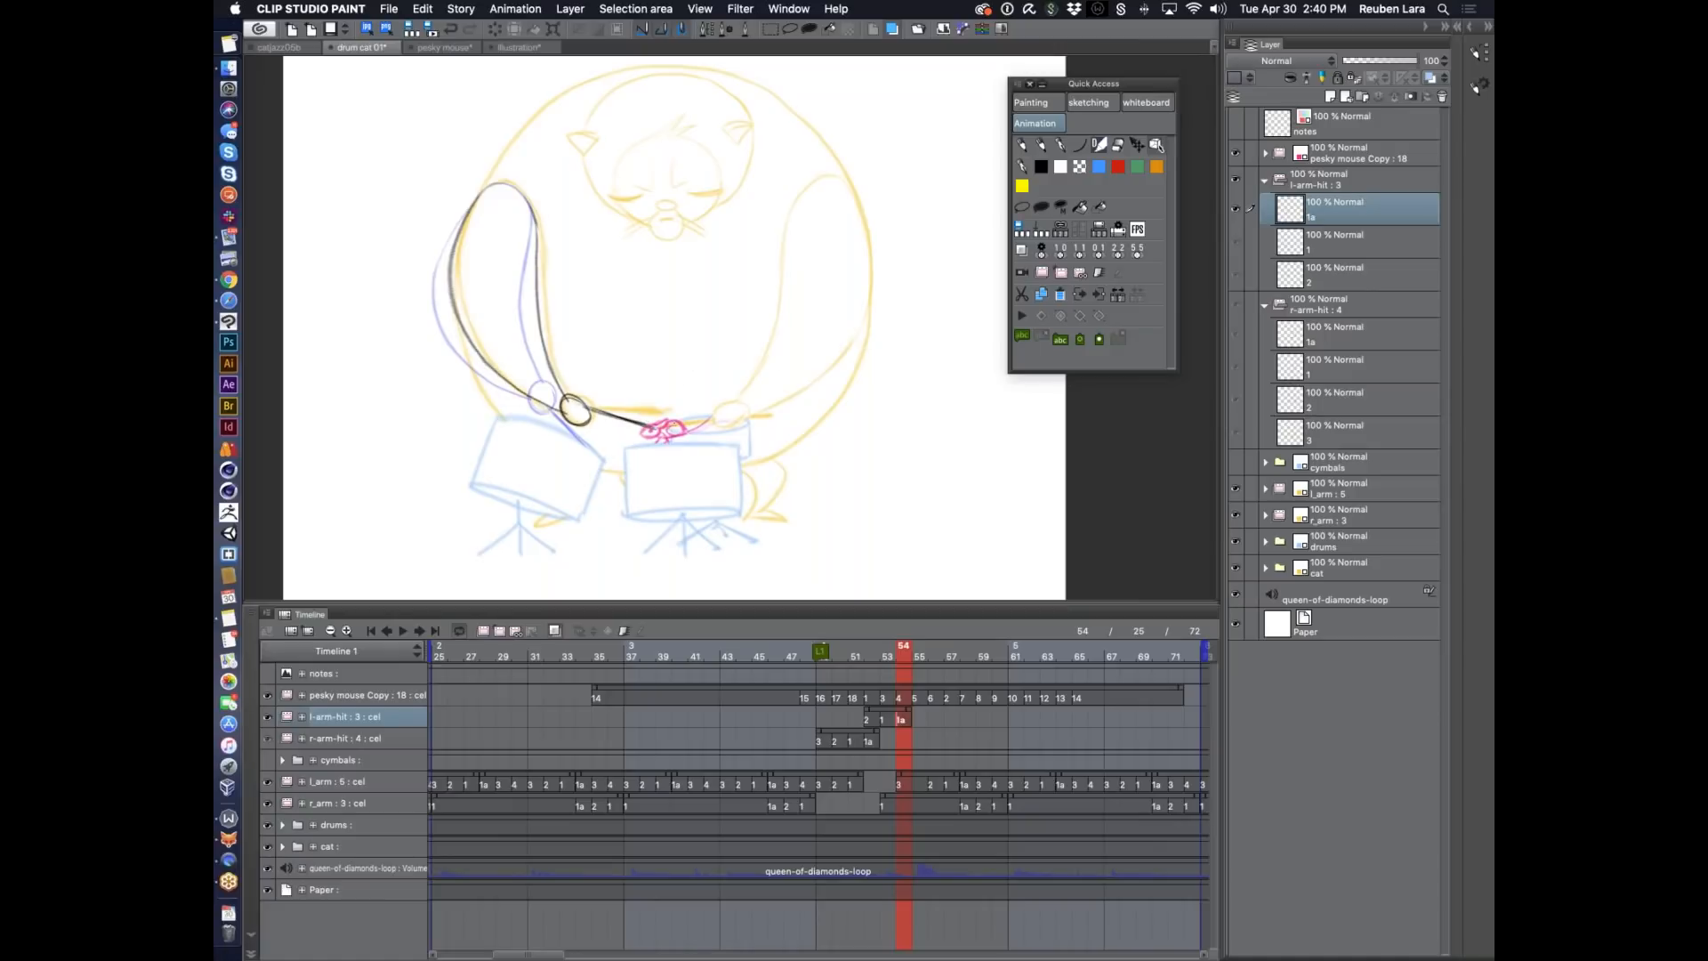
Trim the l_arm clip to start at frame 55 again and play the animation to check the hits.
drag(898, 775, 914, 775)
click(402, 628)
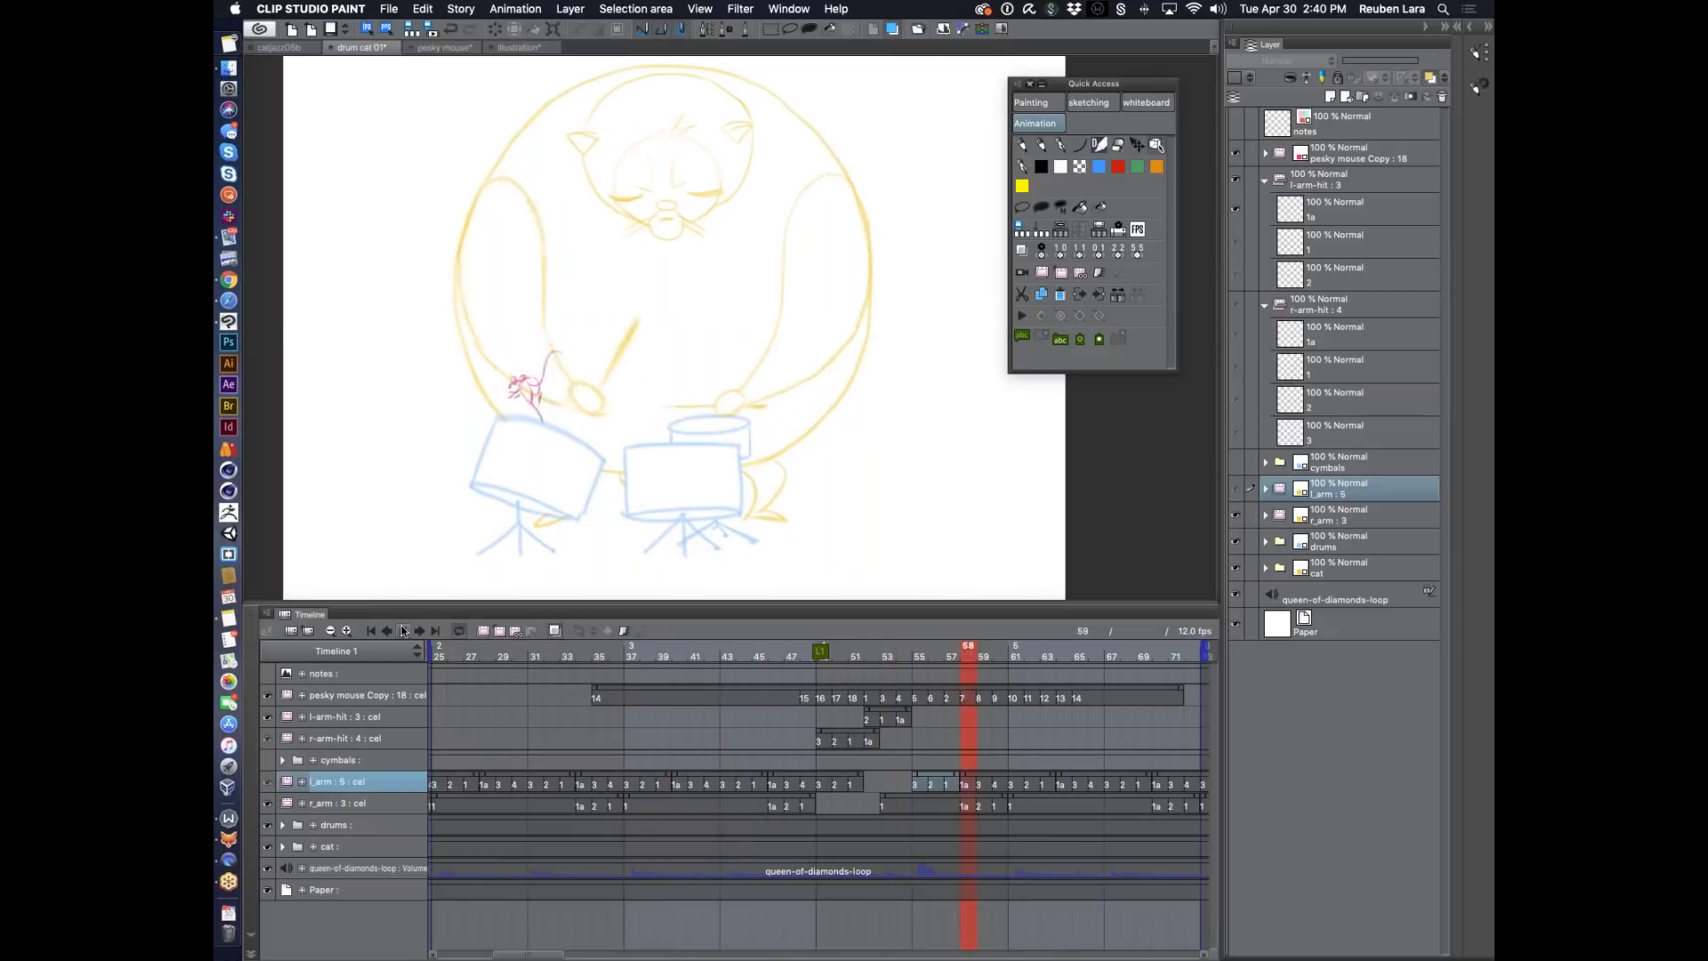
click(402, 630)
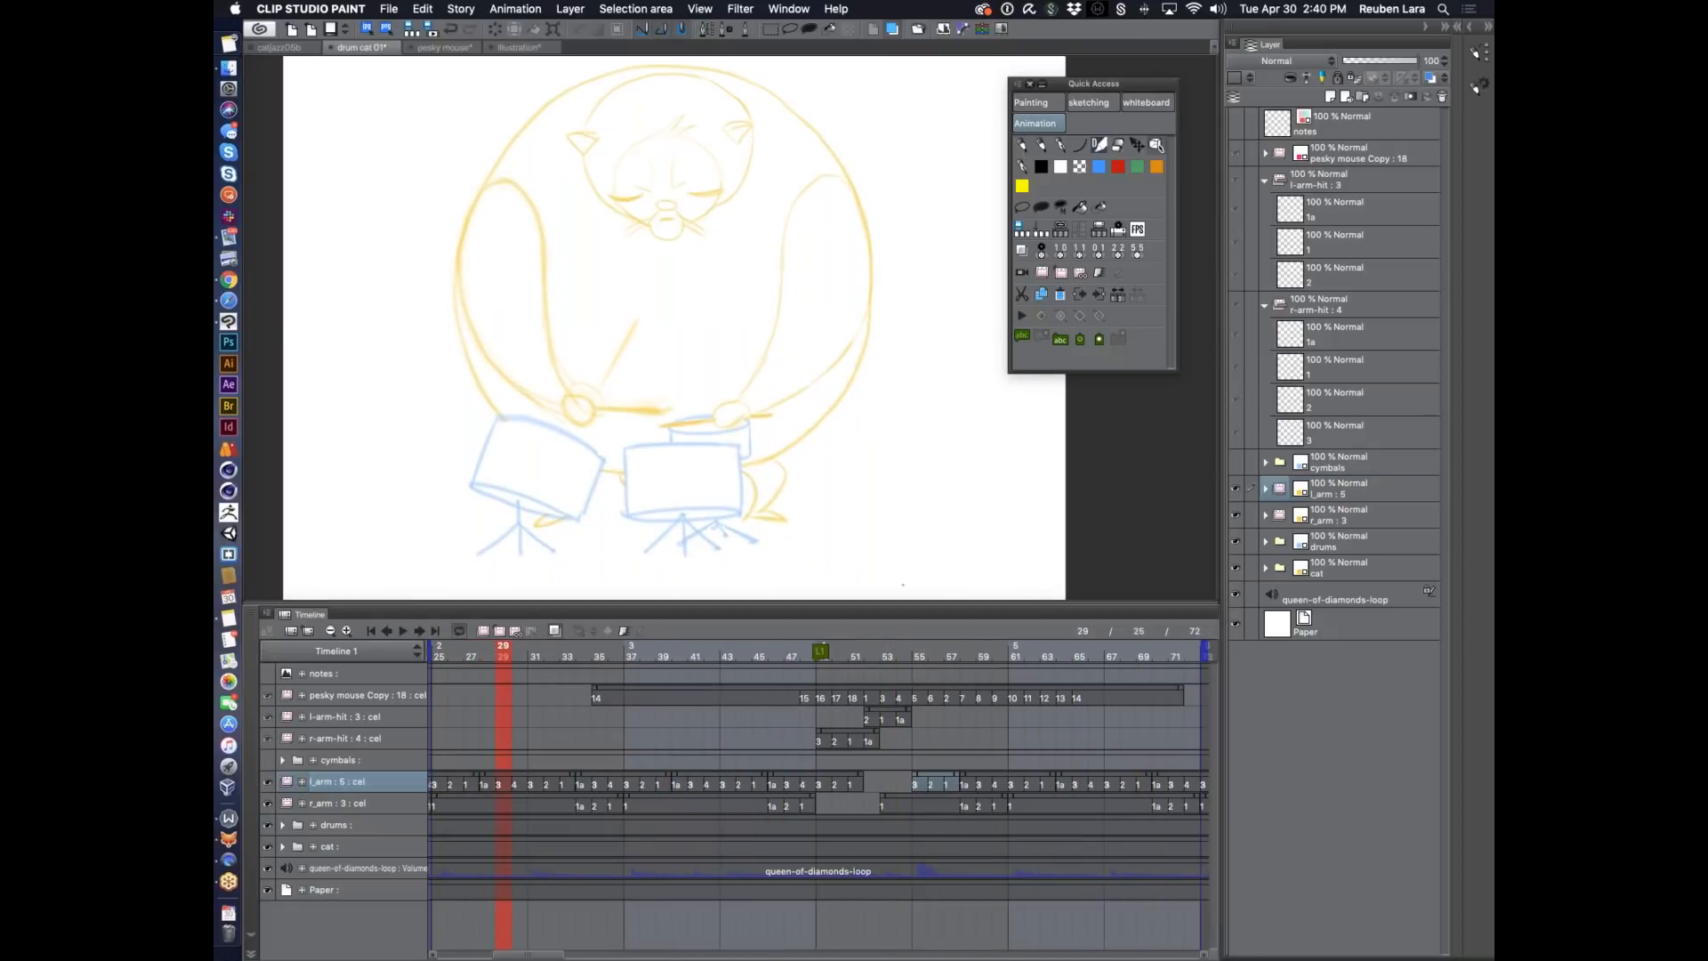
Extend the l-arm-hit clip back to frame 50 and add a new animation cel 3 there.
mouse_move(870, 659)
mouse_down()
mouse_move(836, 656)
mouse_move(870, 659)
mouse_up()
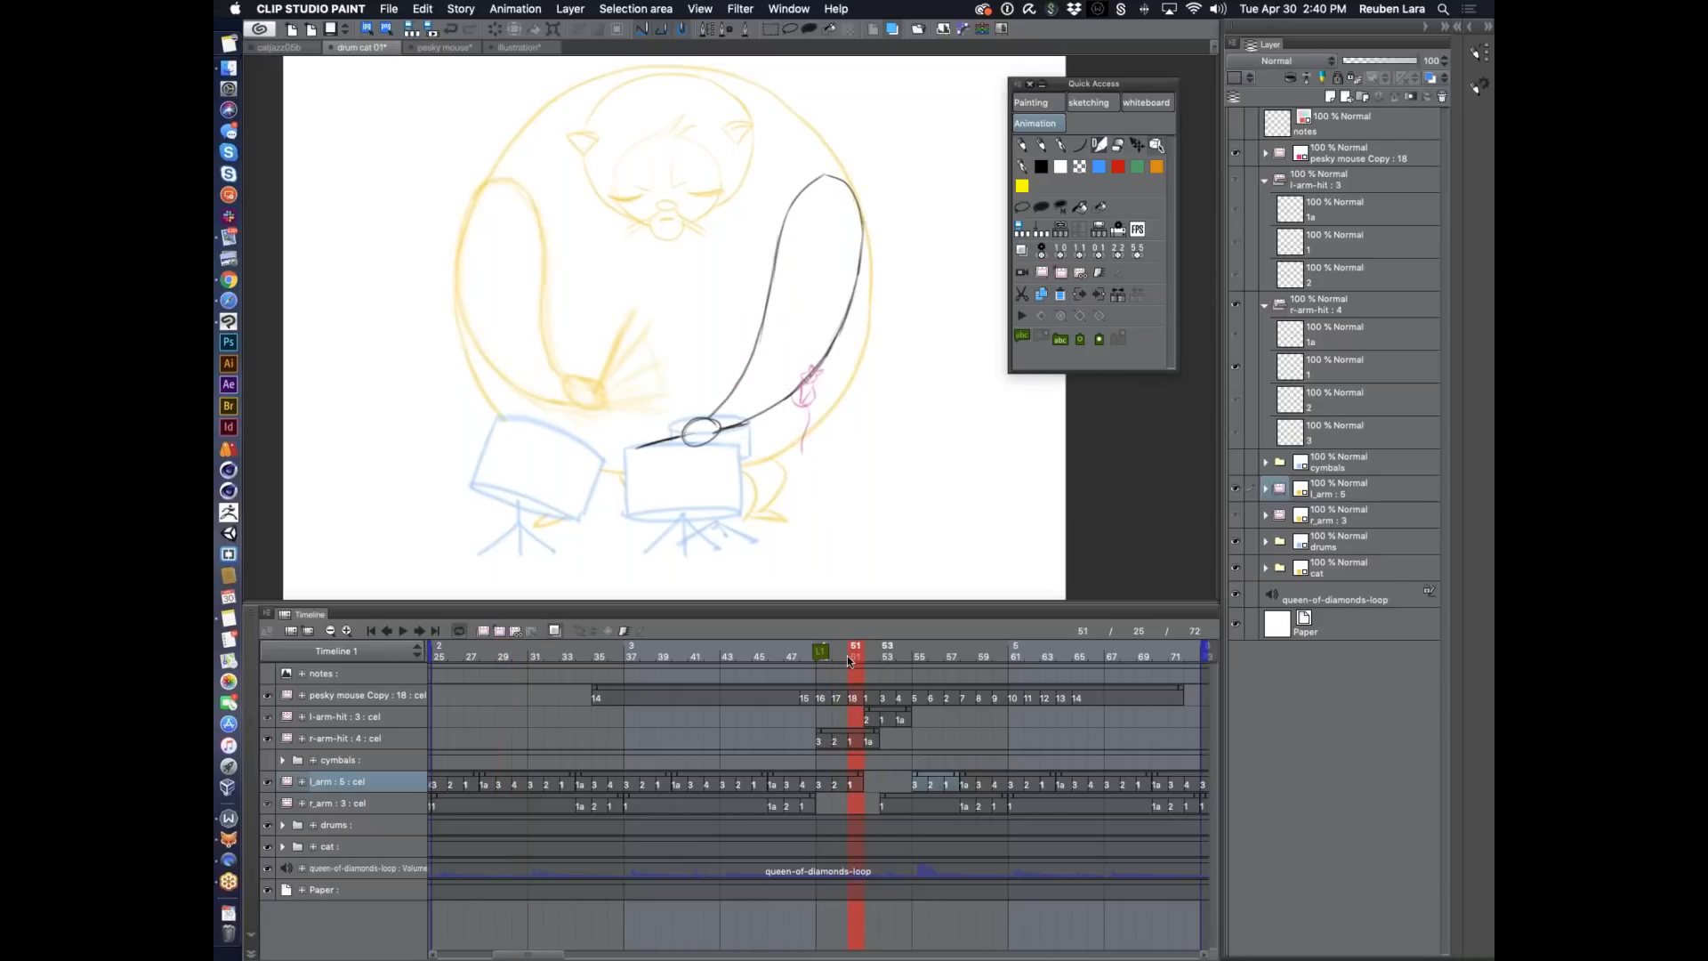
click(846, 655)
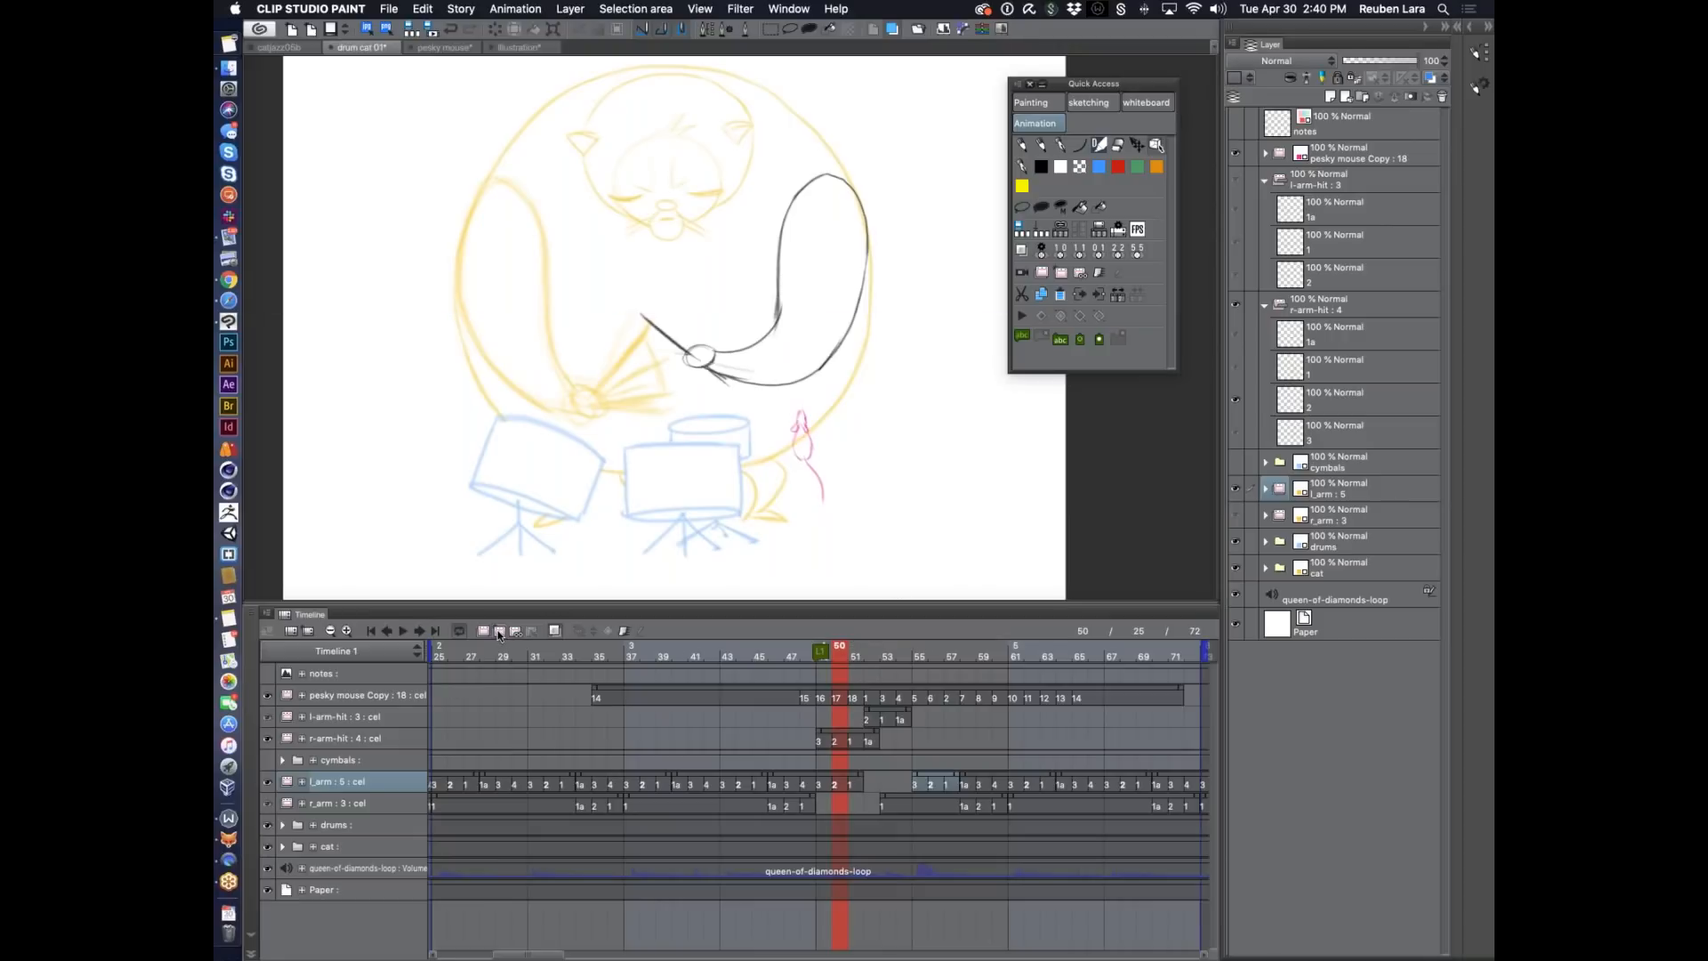
click(865, 719)
click(840, 655)
click(499, 631)
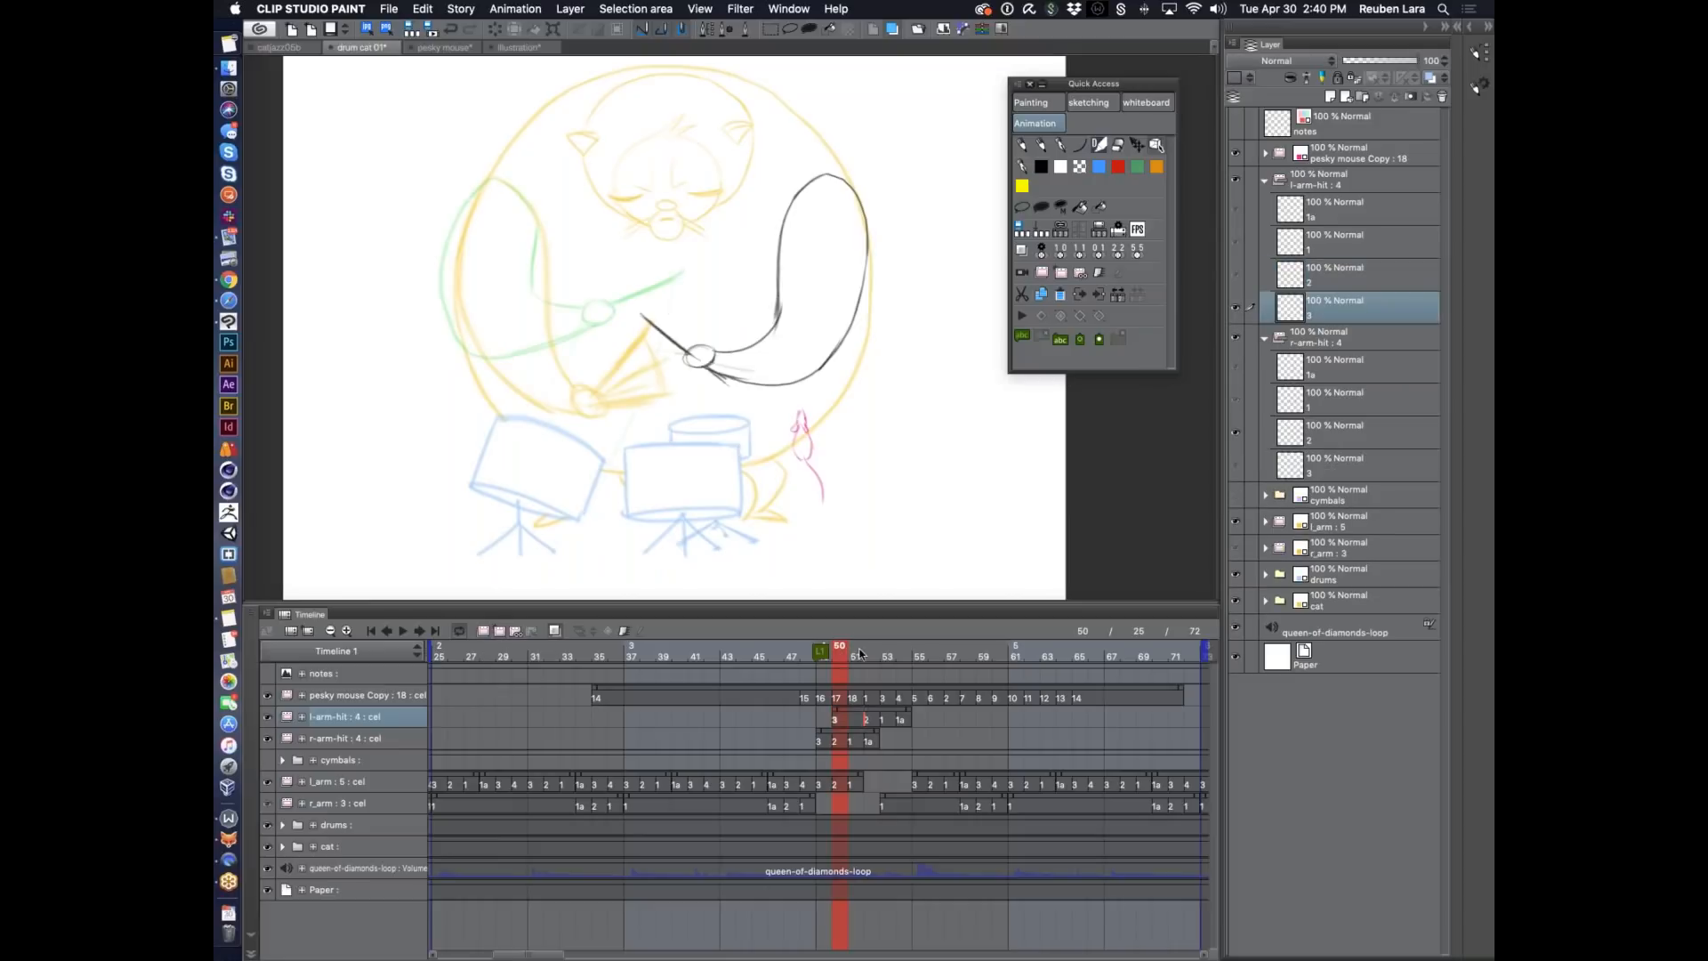
Move l-arm-hit cel 2 to frame 51 and add a new cel 2a on frame 52.
click(868, 653)
mouse_move(870, 653)
mouse_down()
mouse_move(839, 649)
mouse_move(885, 650)
mouse_move(870, 650)
mouse_up()
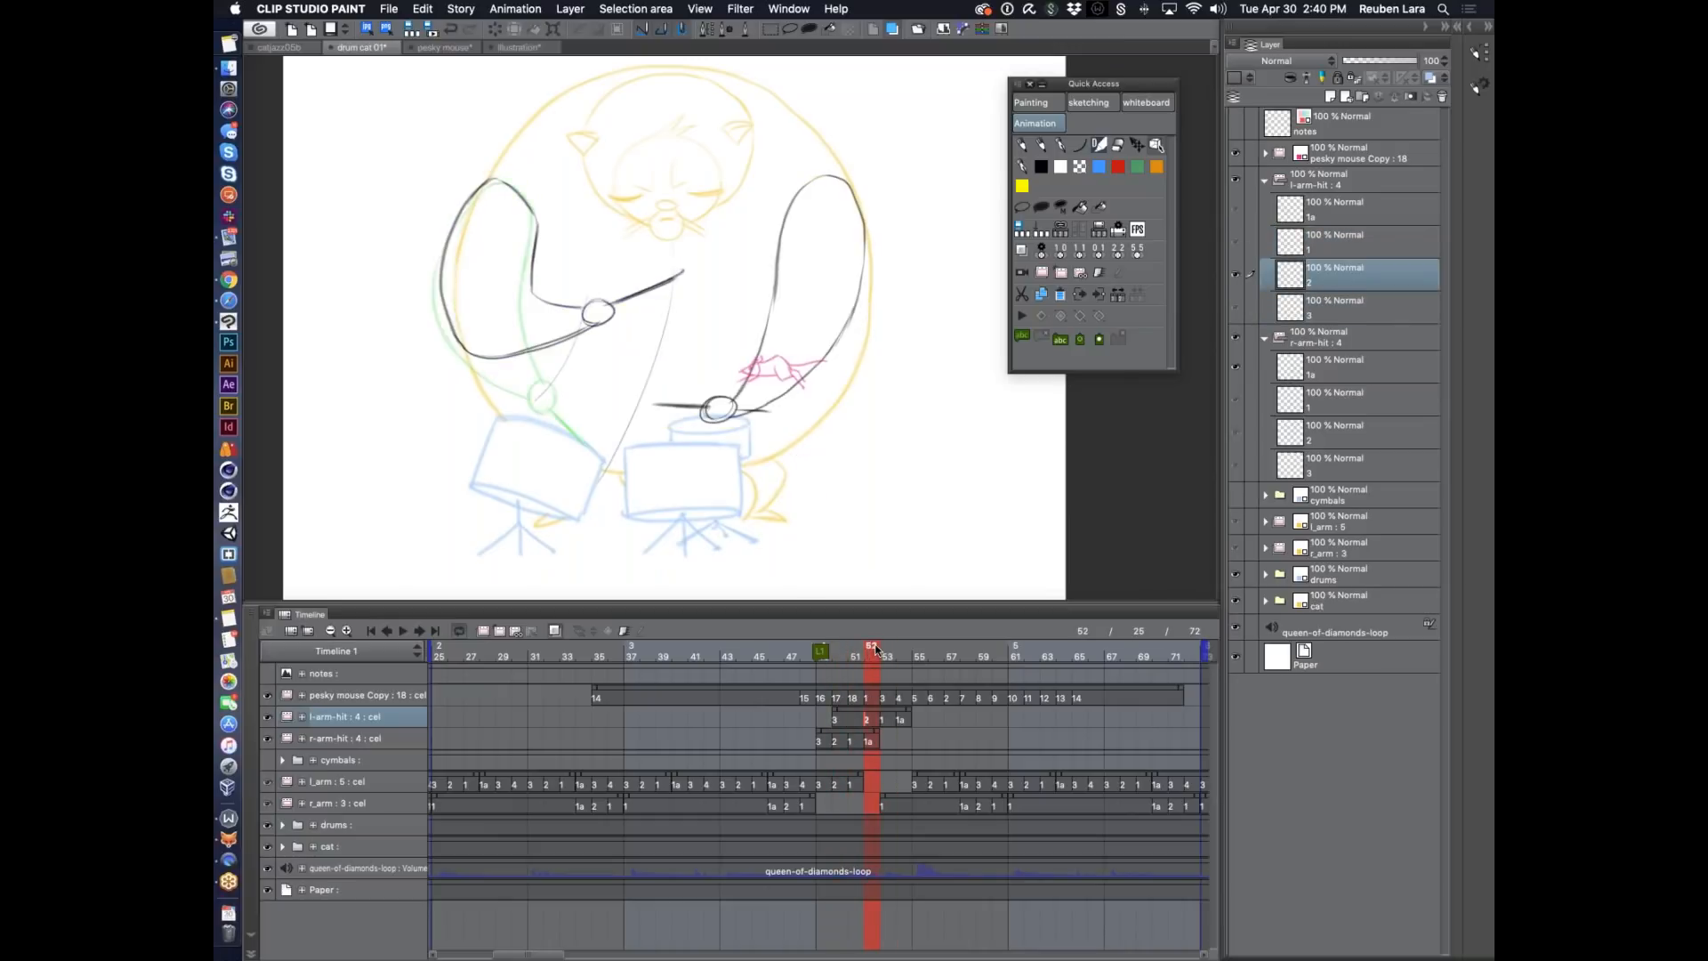
drag(854, 723, 852, 724)
click(500, 631)
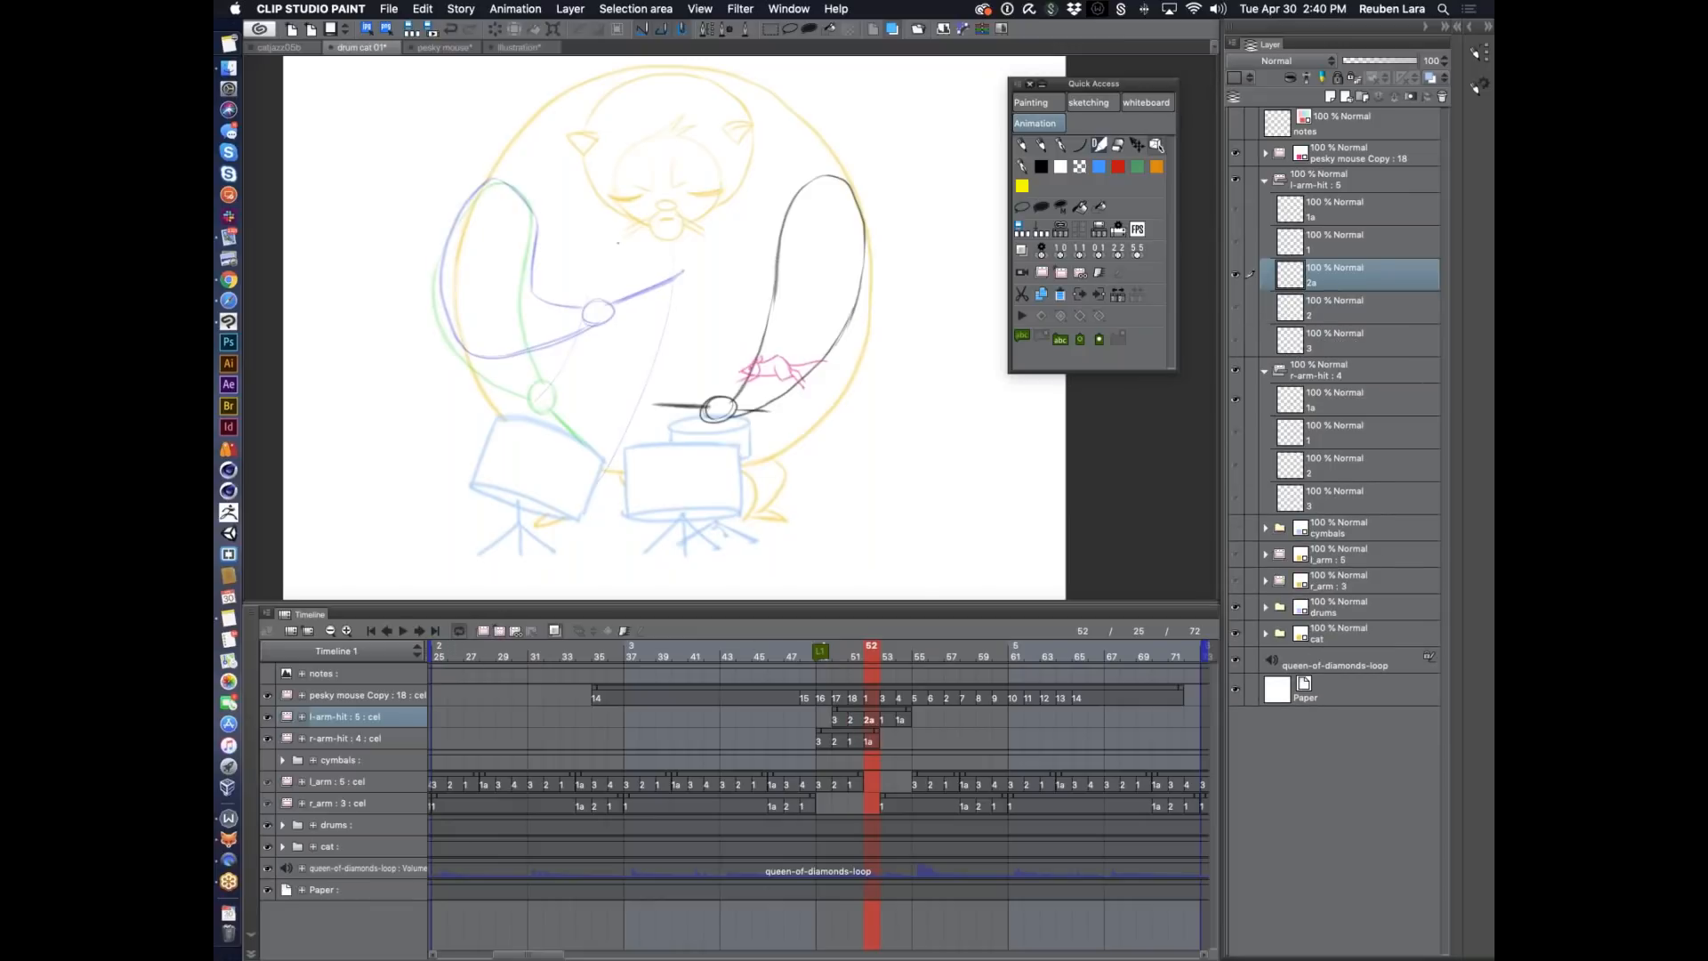
Draw the hand, a stick raised higher than in cel 2, and the inner and outer arm contours on l-arm-hit cel 2a.
mouse_move(605, 297)
mouse_down()
mouse_move(612, 314)
mouse_move(584, 314)
mouse_move(671, 254)
mouse_up()
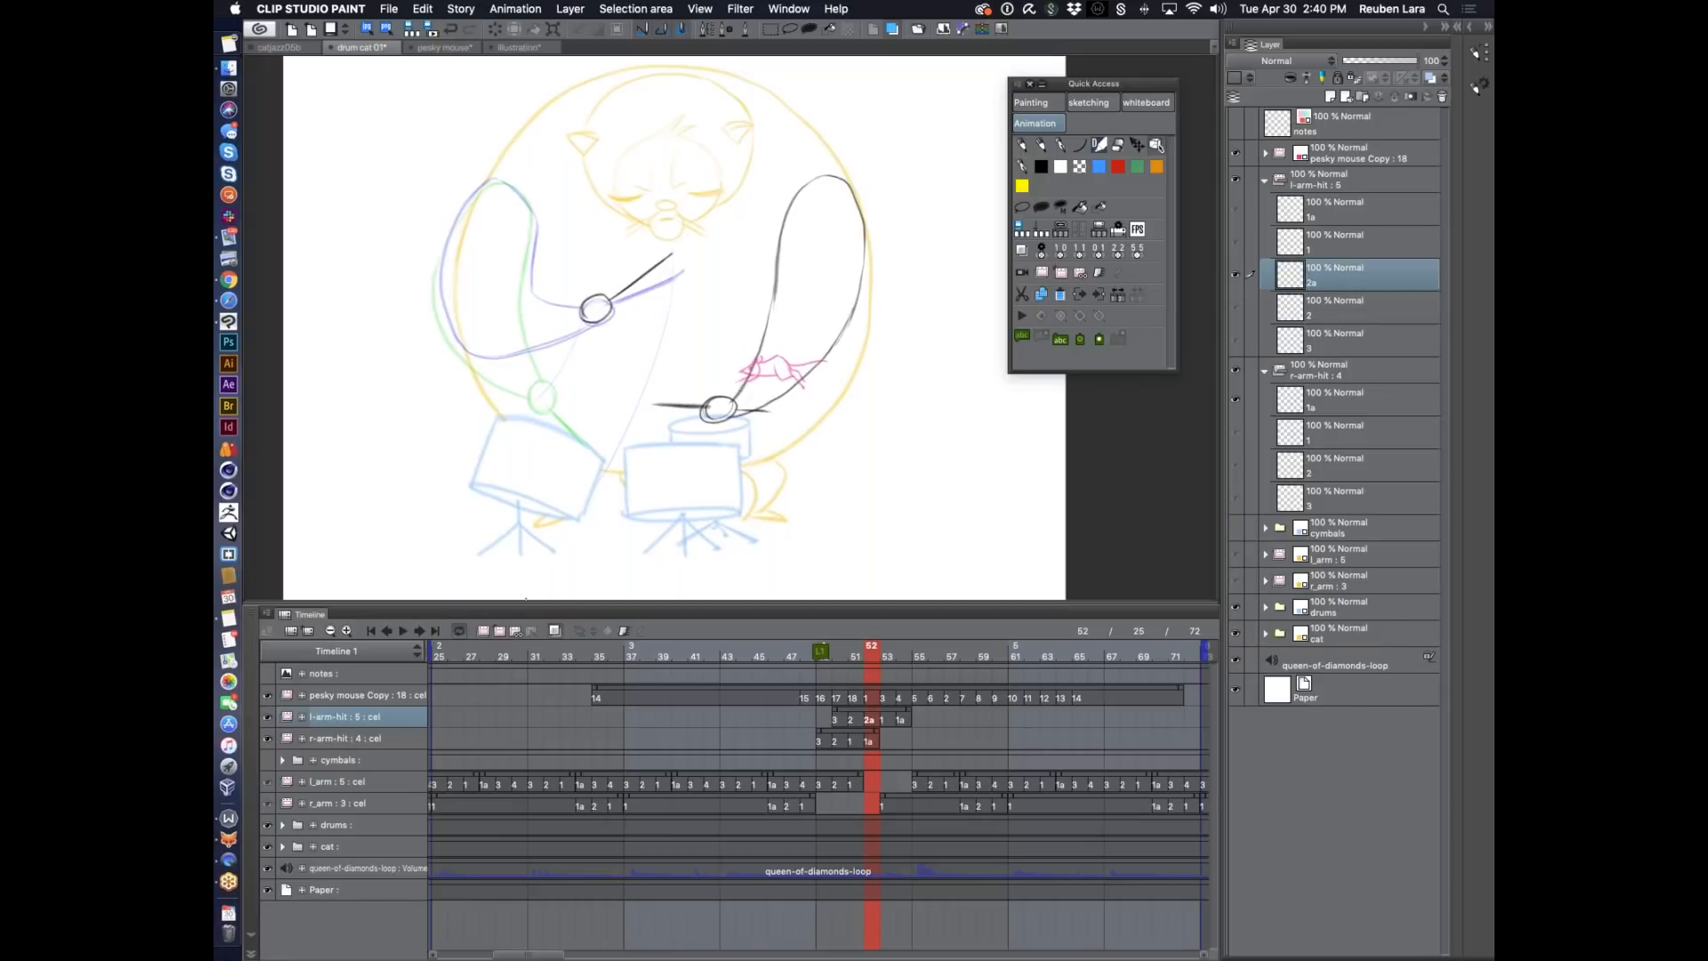
mouse_move(533, 208)
mouse_down()
mouse_move(536, 291)
mouse_move(576, 309)
mouse_up()
mouse_move(536, 218)
mouse_down()
mouse_move(488, 182)
mouse_move(465, 207)
mouse_move(442, 293)
mouse_move(465, 350)
mouse_move(522, 349)
mouse_move(603, 319)
mouse_up()
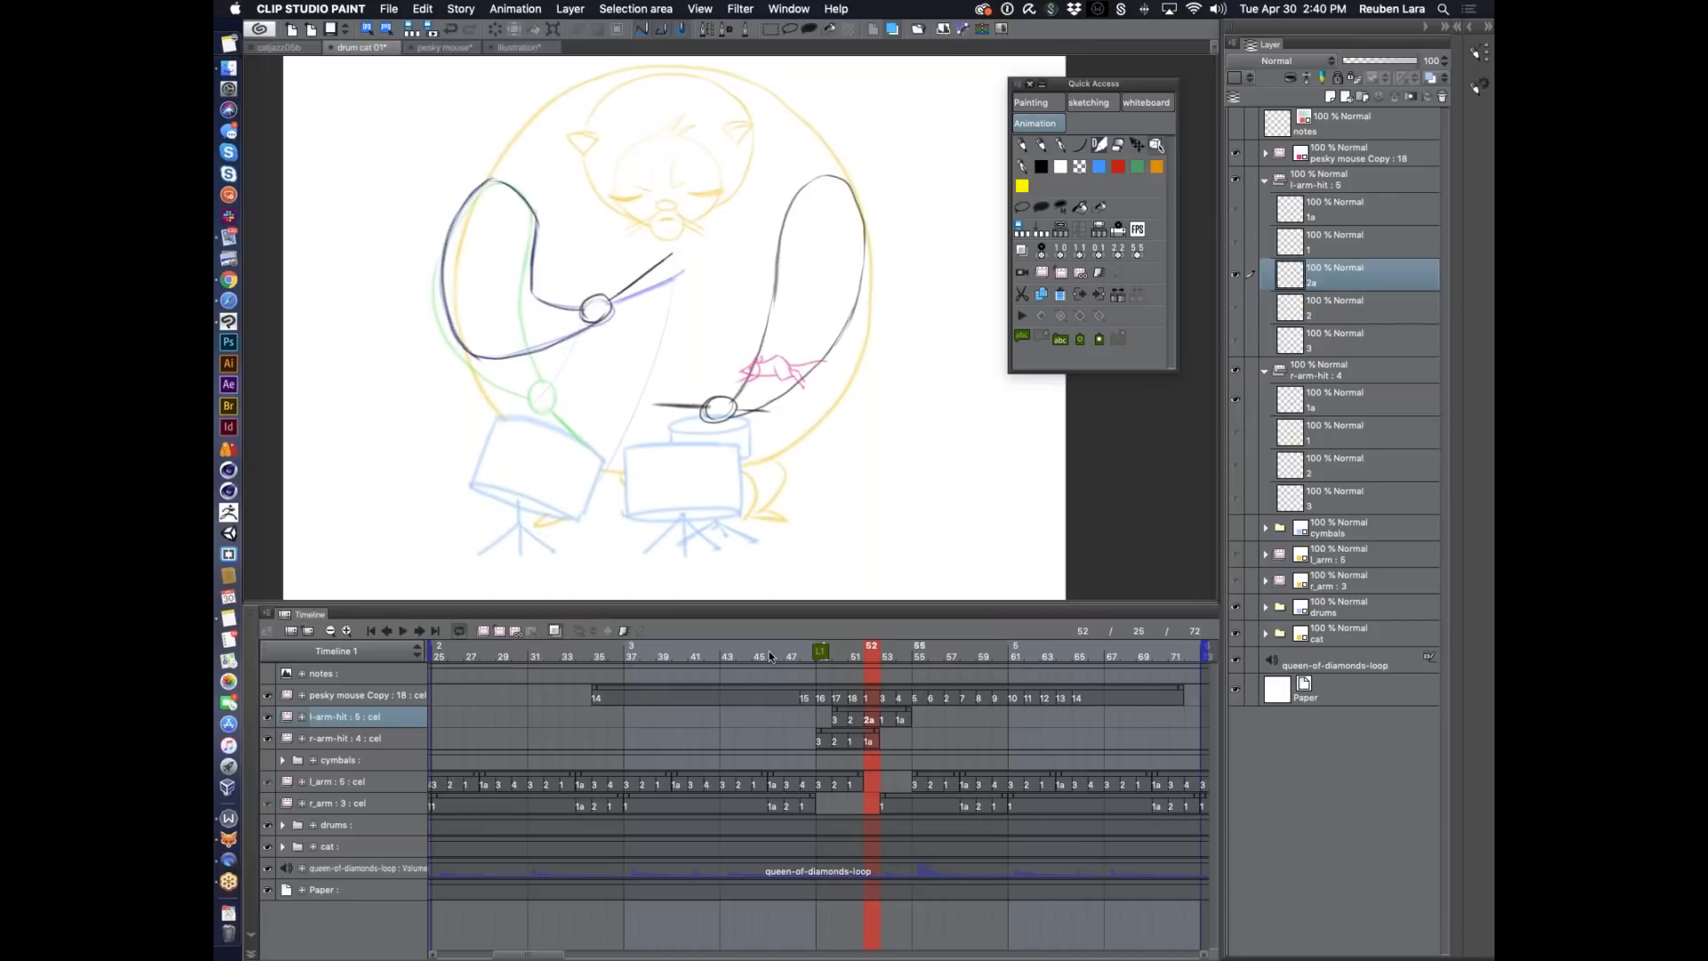
Play the animation and draw thin motion lines beside the hand and drumstick on l-arm-hit cel 1 at frame 53.
click(403, 629)
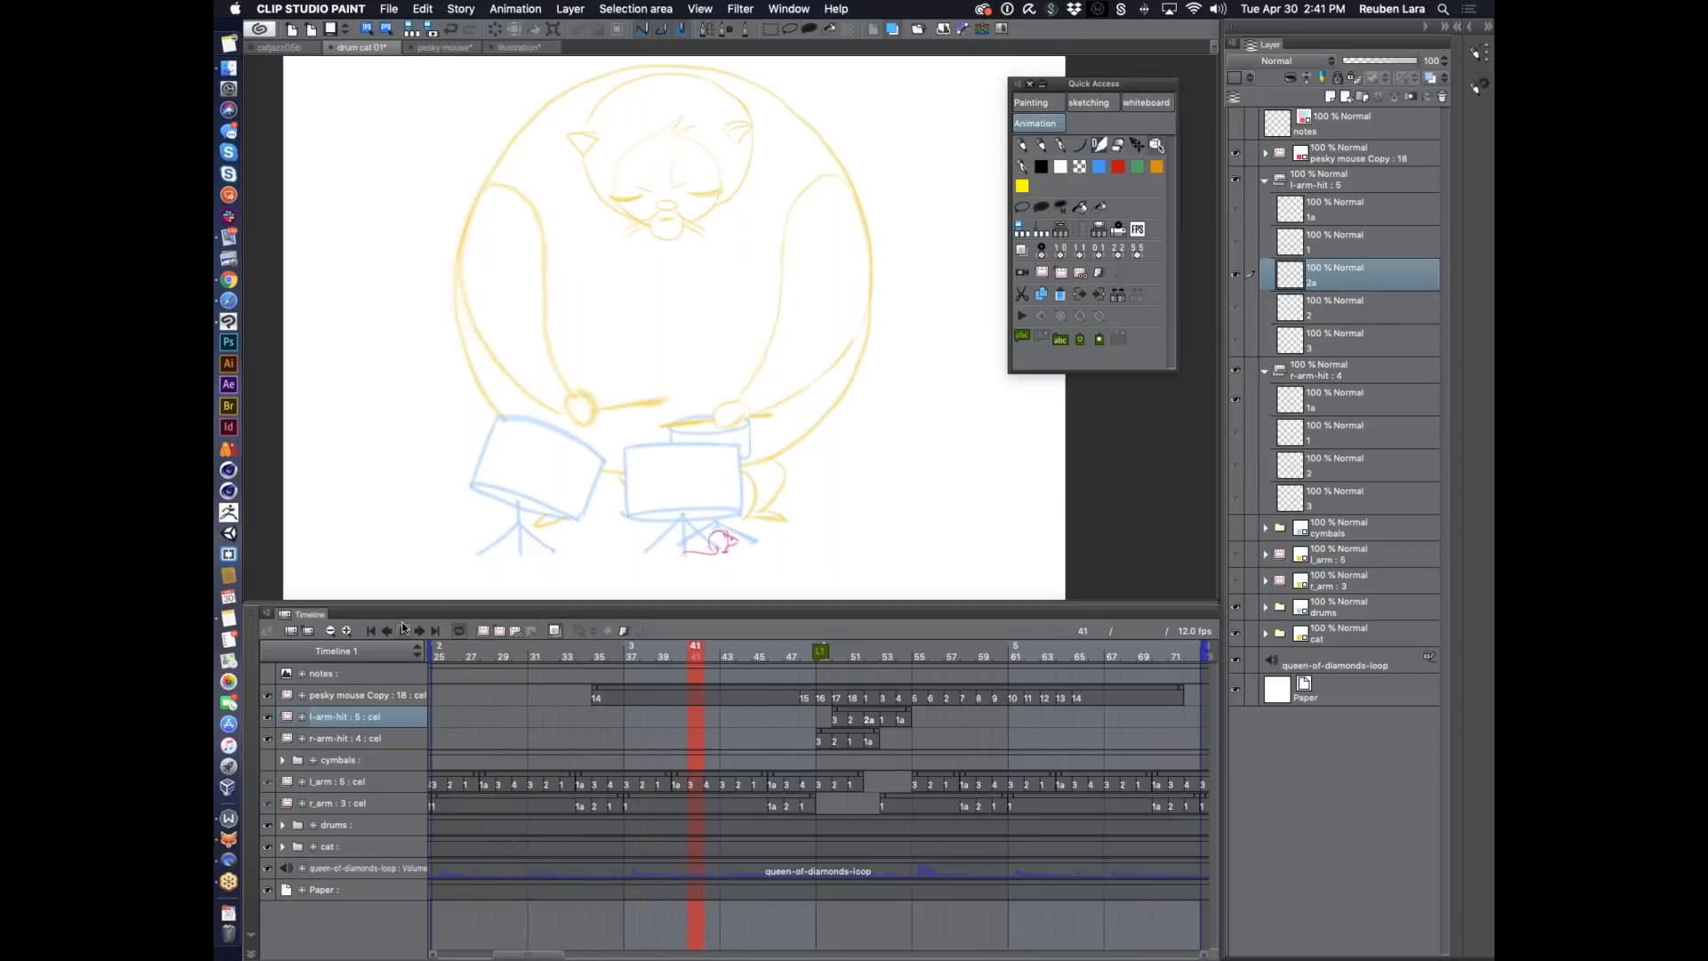
click(403, 630)
drag(863, 643, 893, 642)
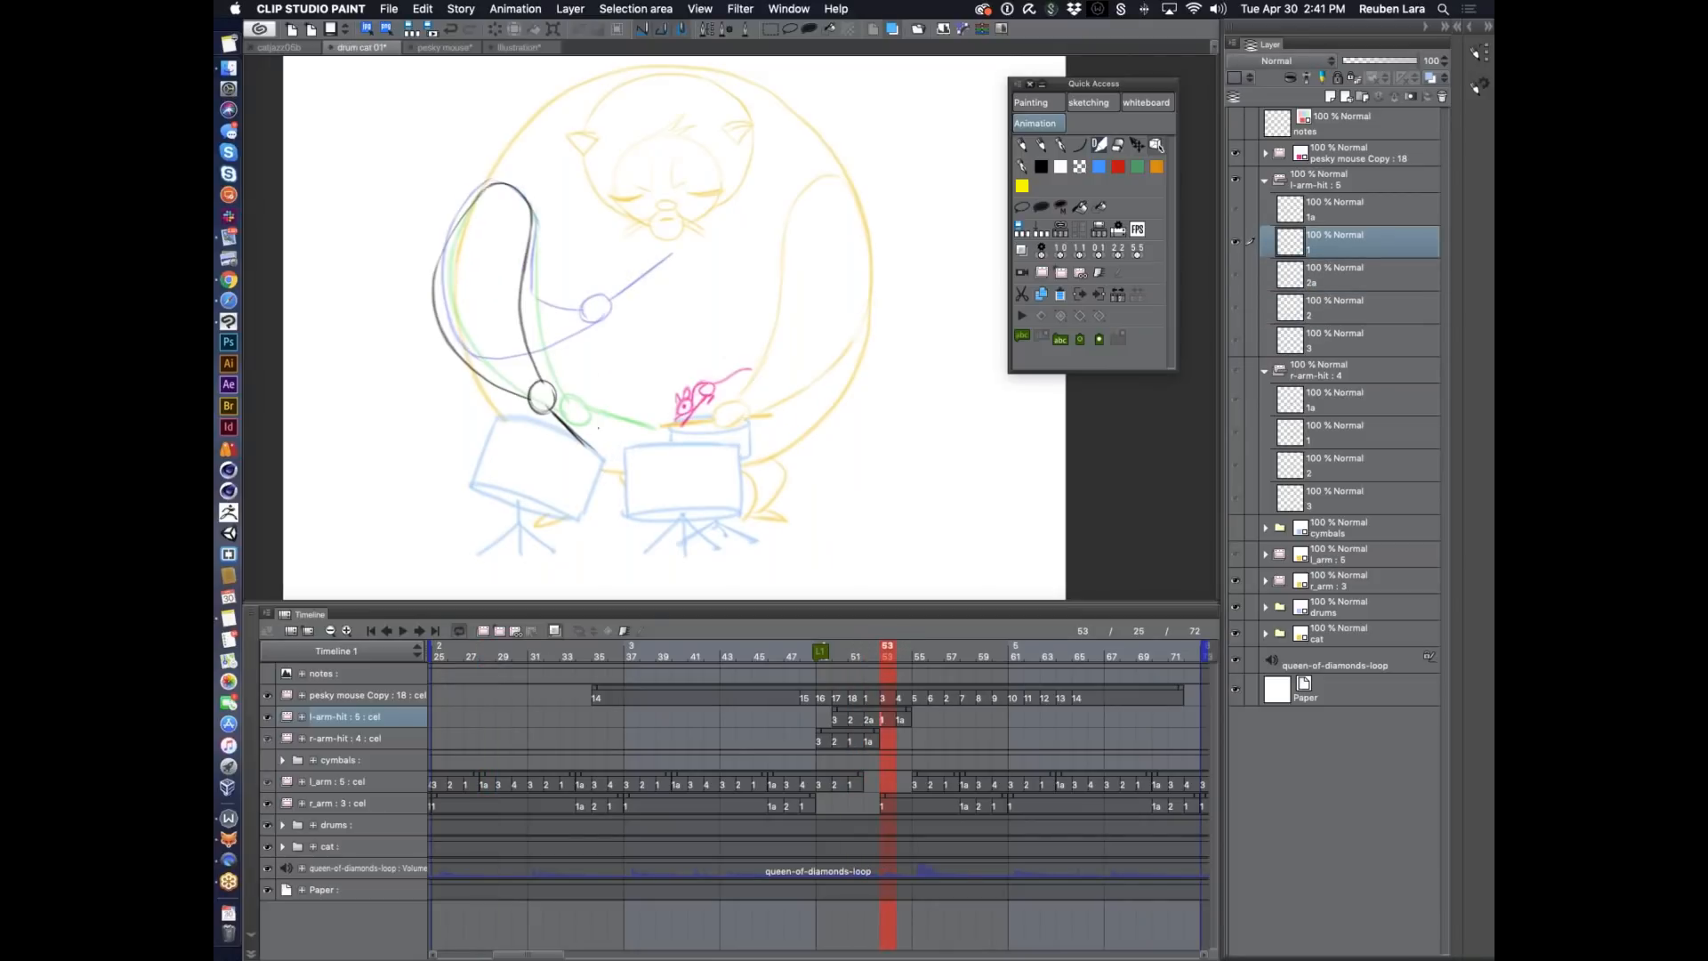
drag(625, 381, 590, 445)
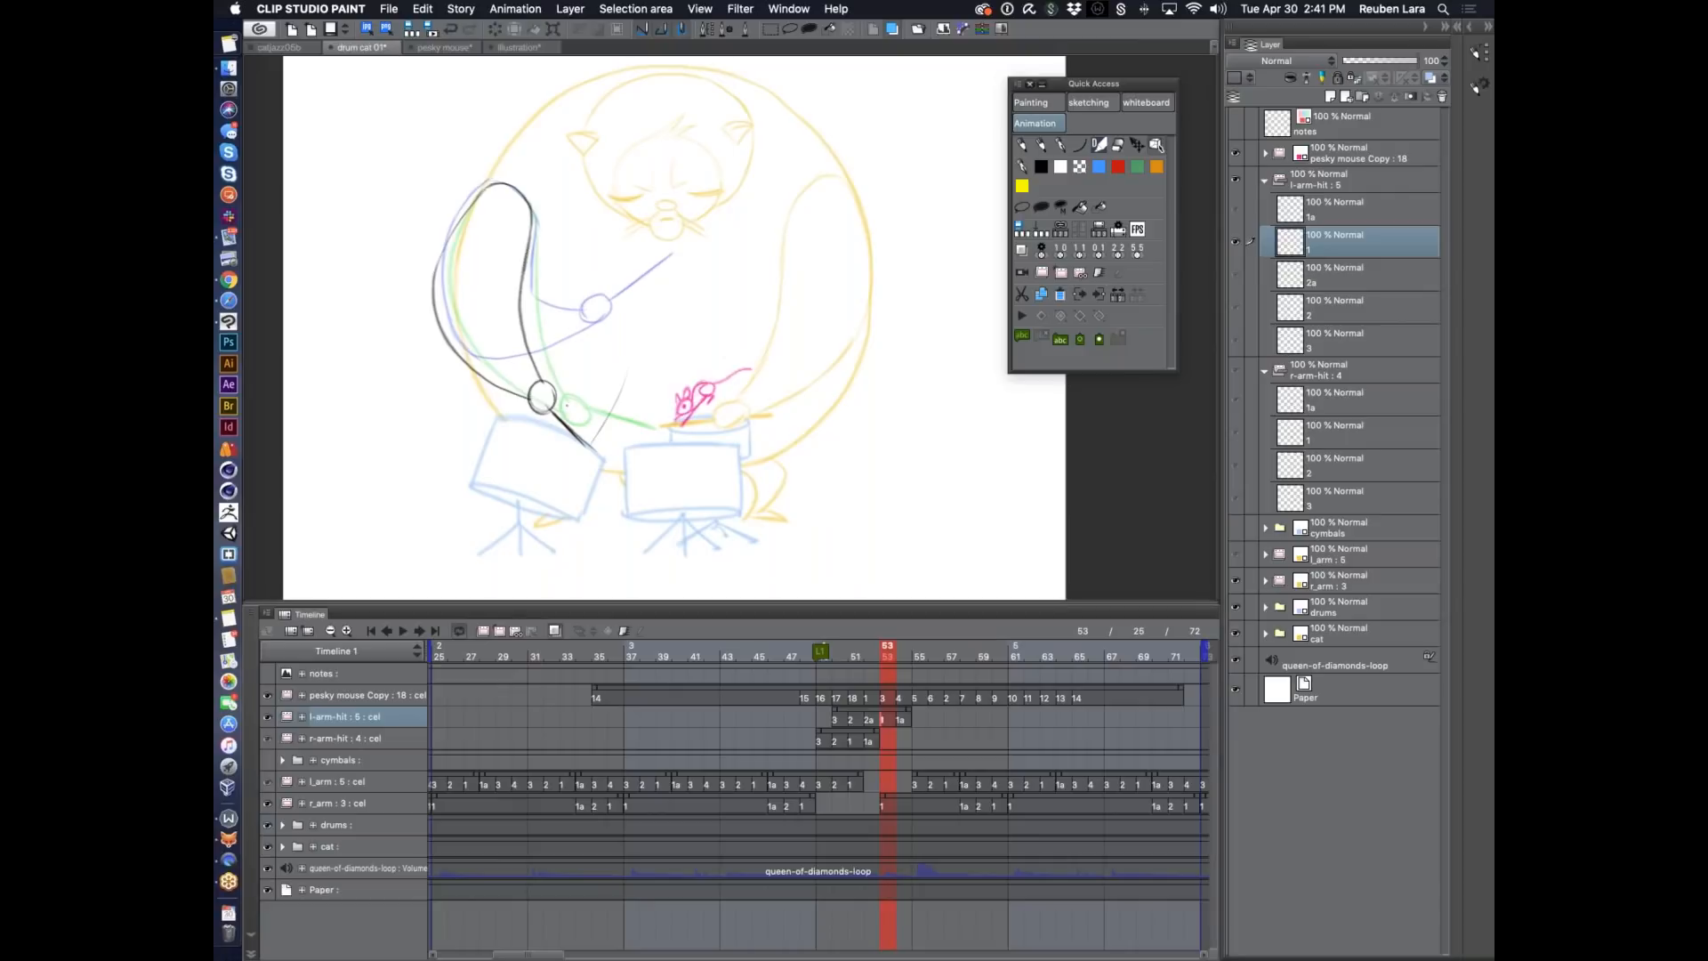
mouse_move(561, 383)
mouse_down()
mouse_move(621, 375)
mouse_move(600, 406)
mouse_up()
click(873, 656)
click(907, 654)
click(890, 655)
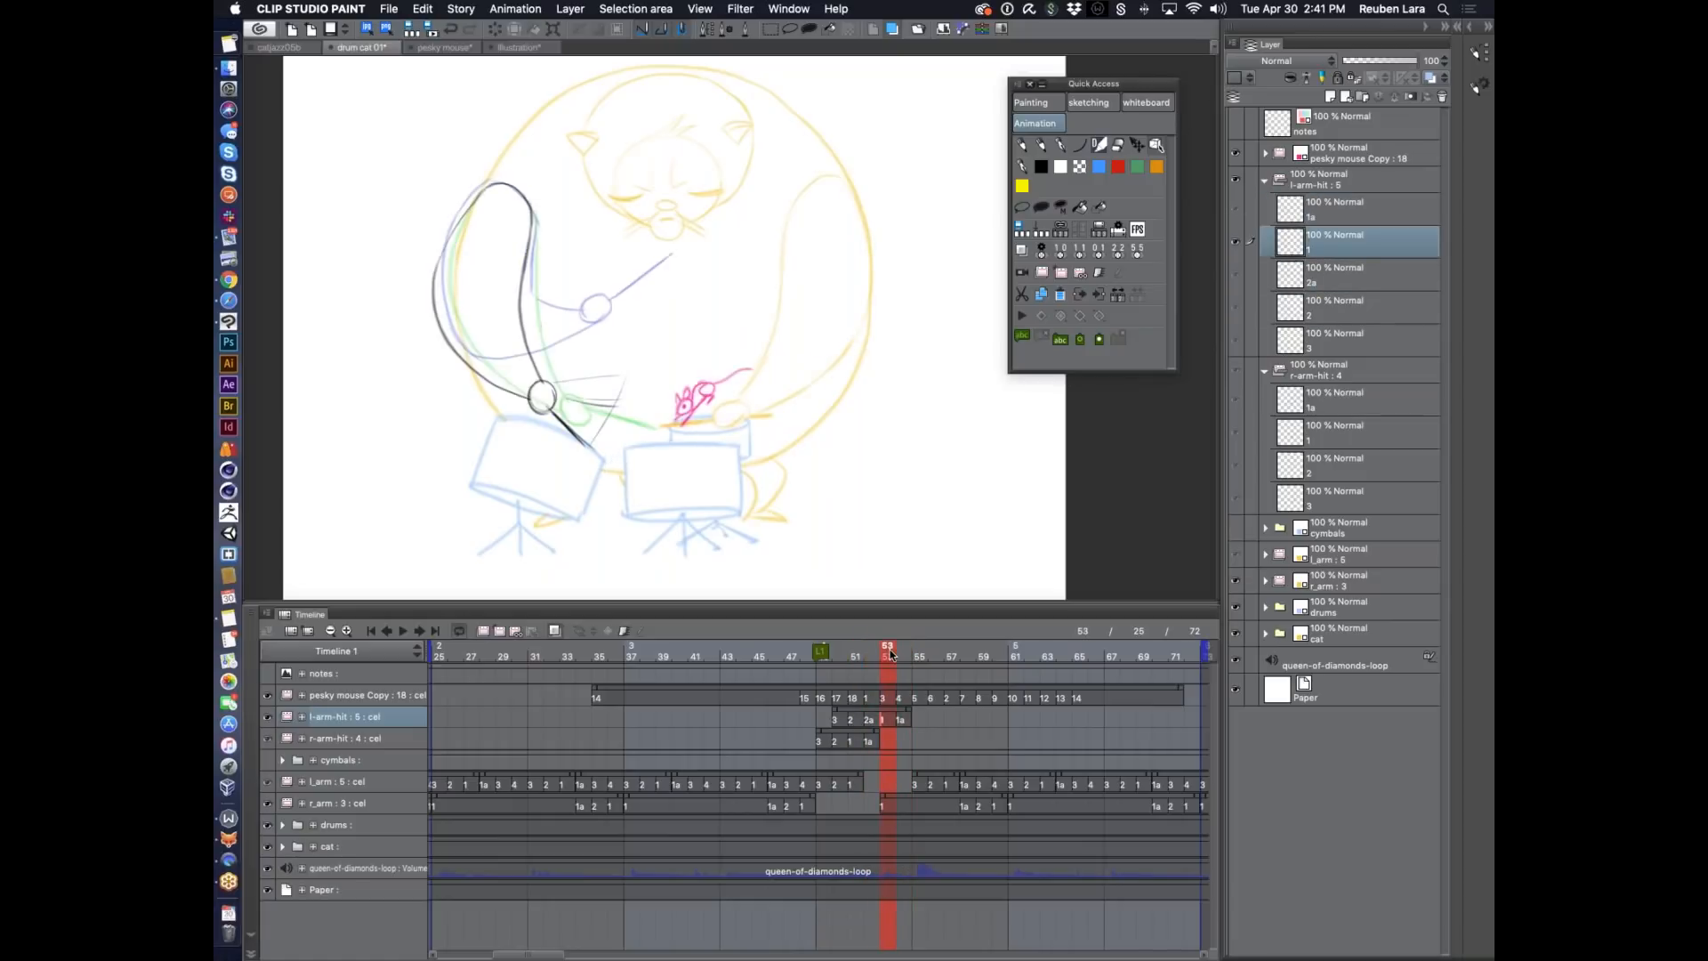
Compare frames 49 to 51, hold l_arm cel 3 through frame 50 as the clip's end, and select l-arm-hit cel 3.
click(840, 654)
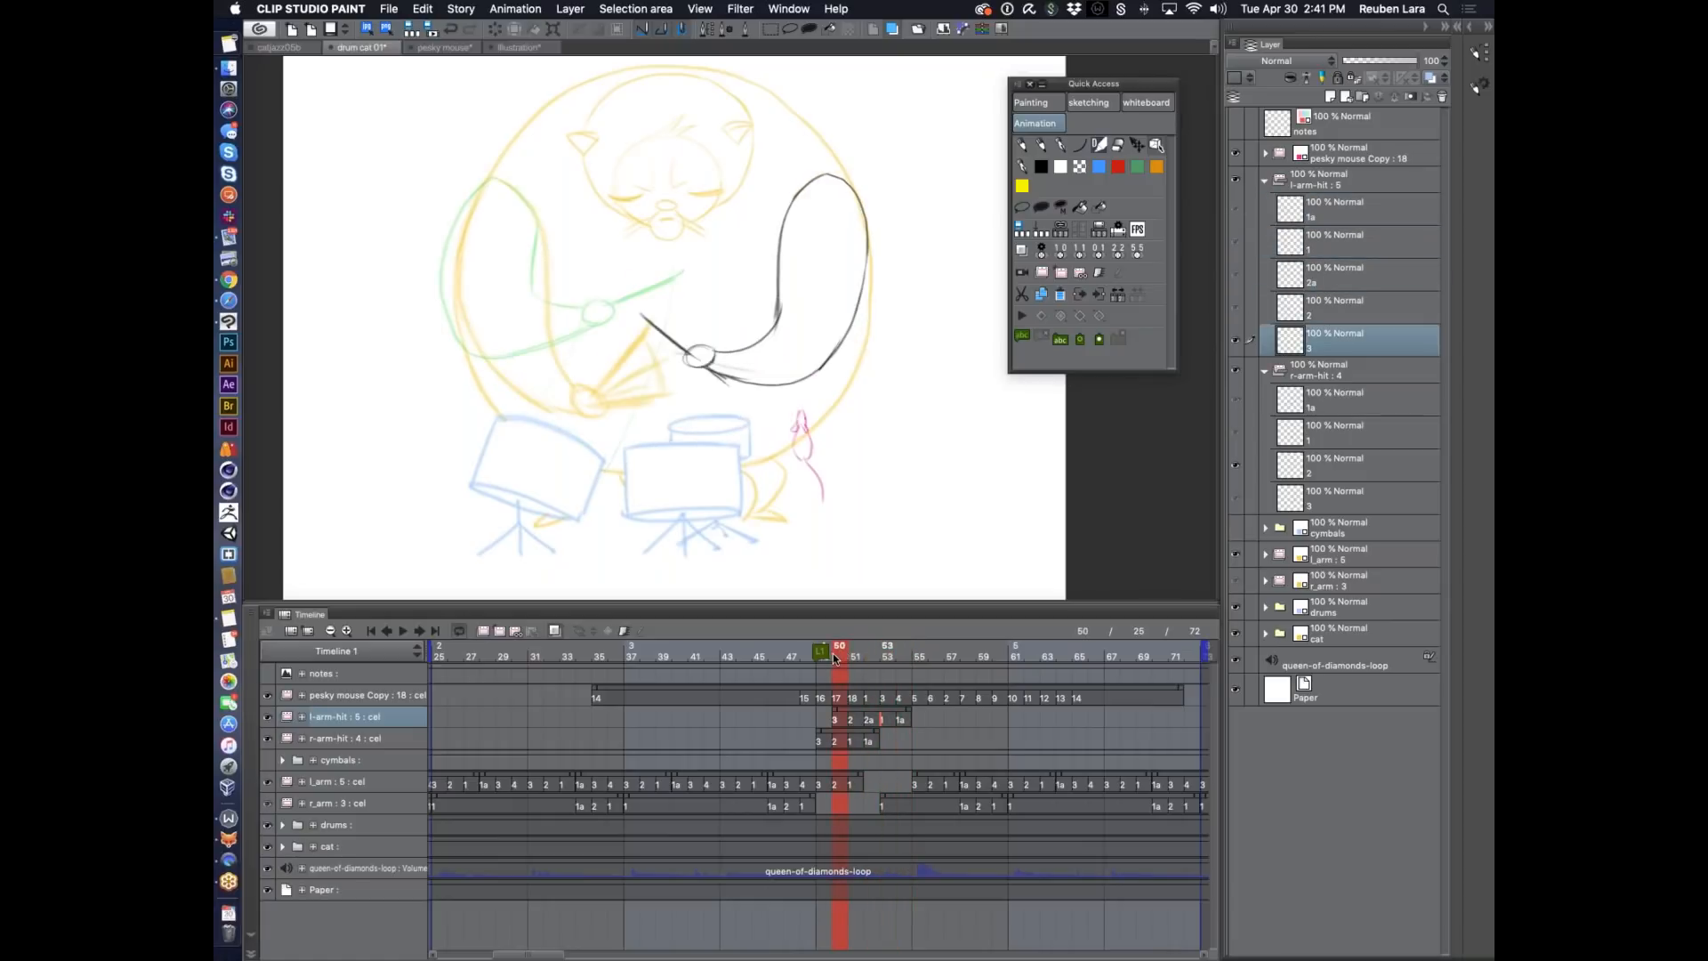
click(858, 654)
click(841, 655)
click(856, 651)
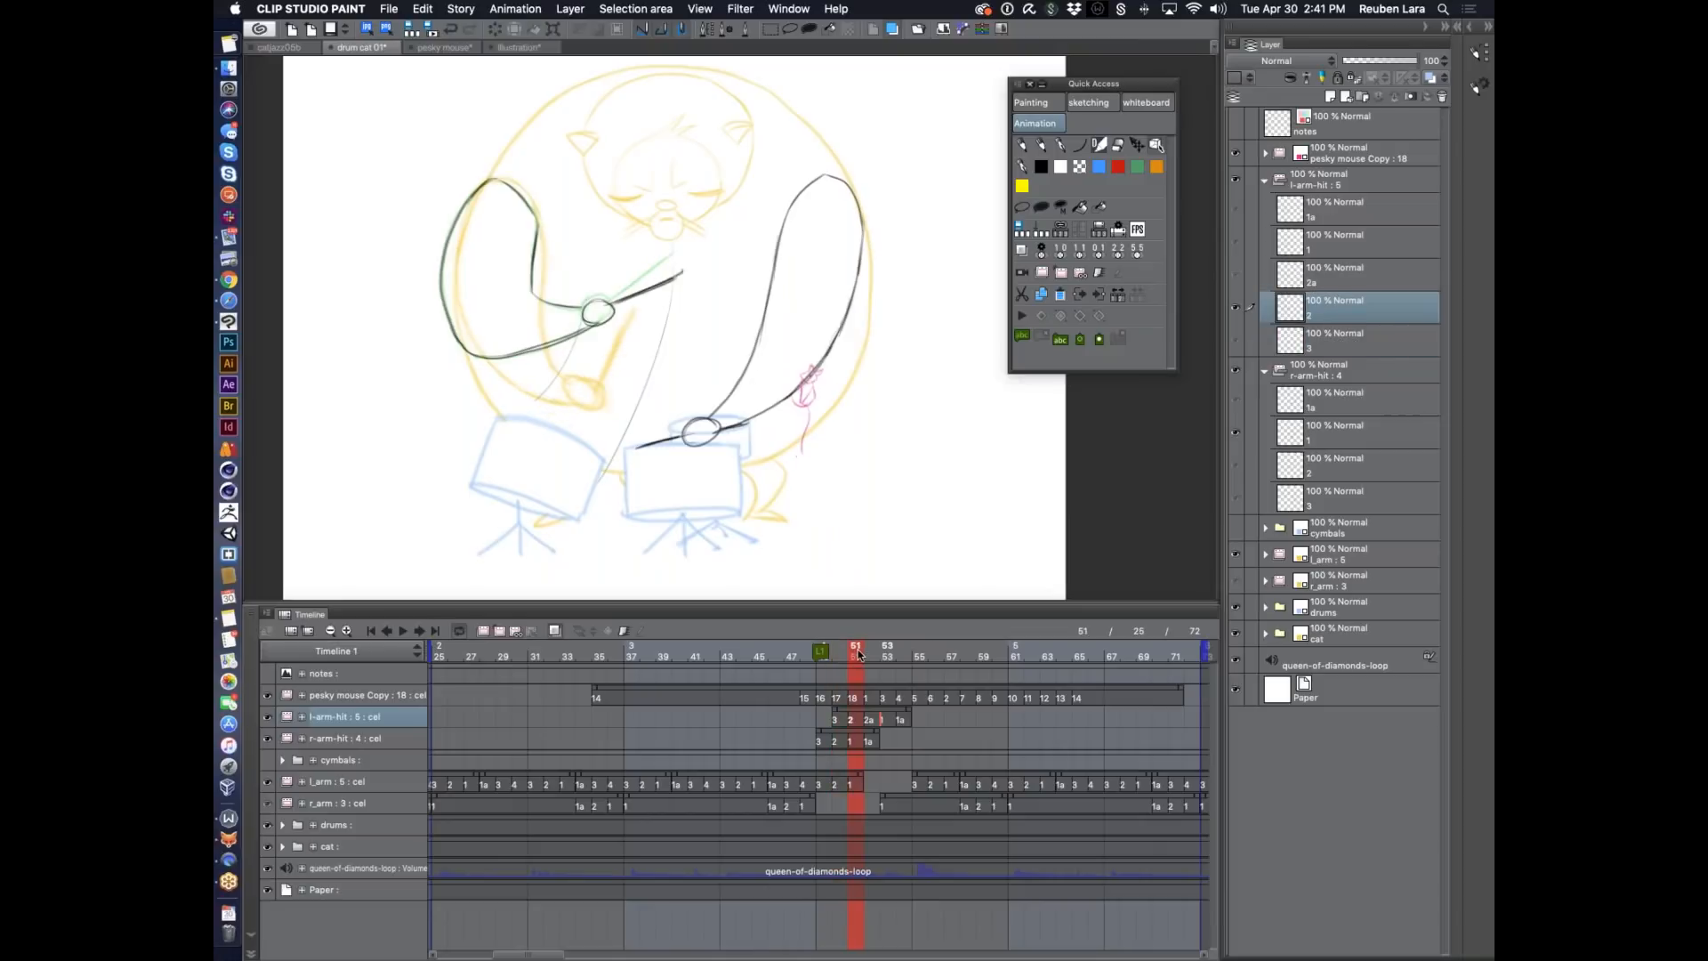
click(840, 654)
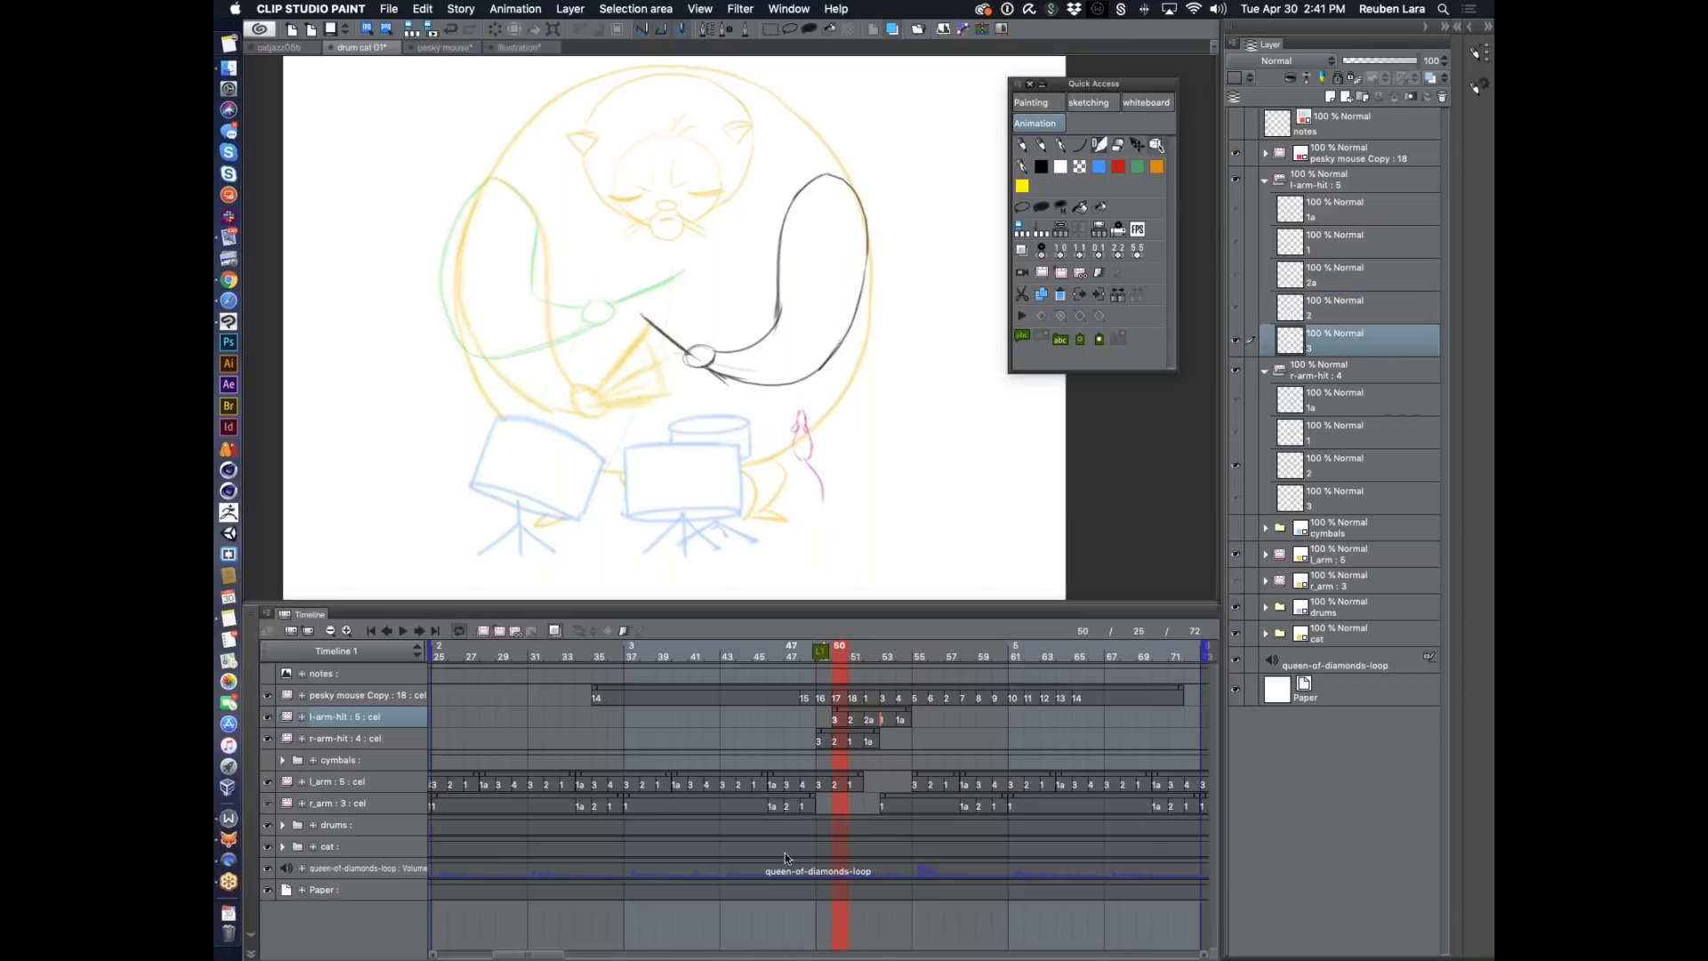
click(821, 657)
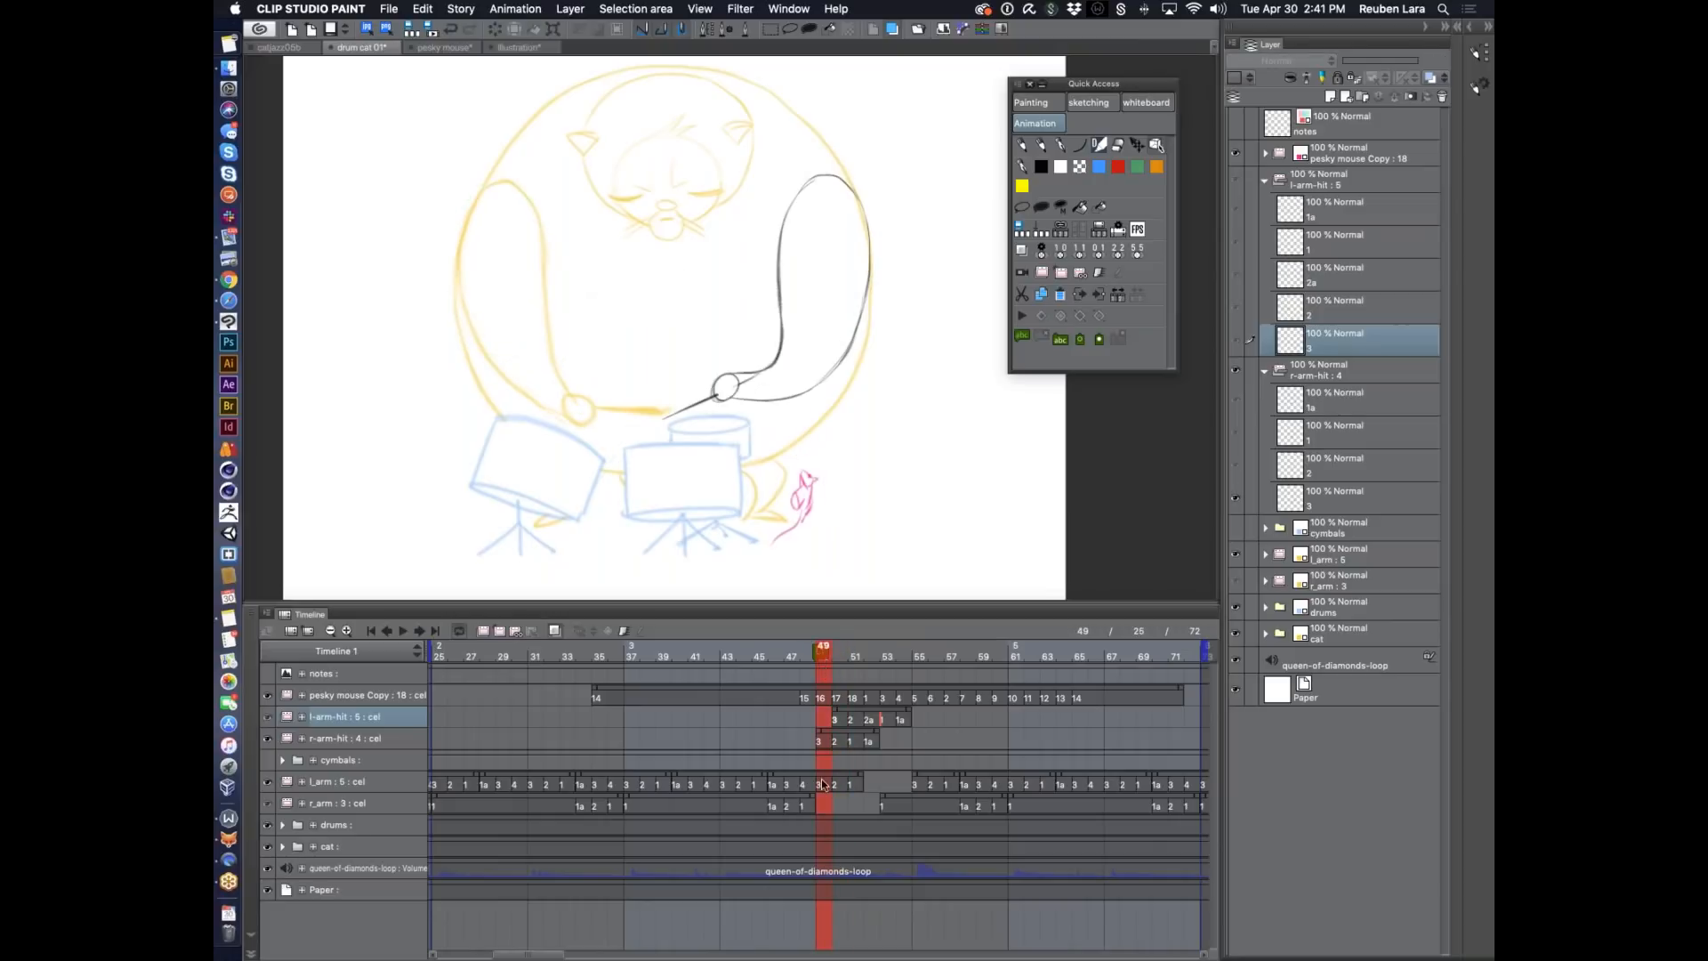
click(839, 650)
mouse_move(861, 775)
mouse_down()
mouse_move(836, 775)
mouse_move(834, 803)
mouse_move(838, 782)
mouse_up()
click(837, 722)
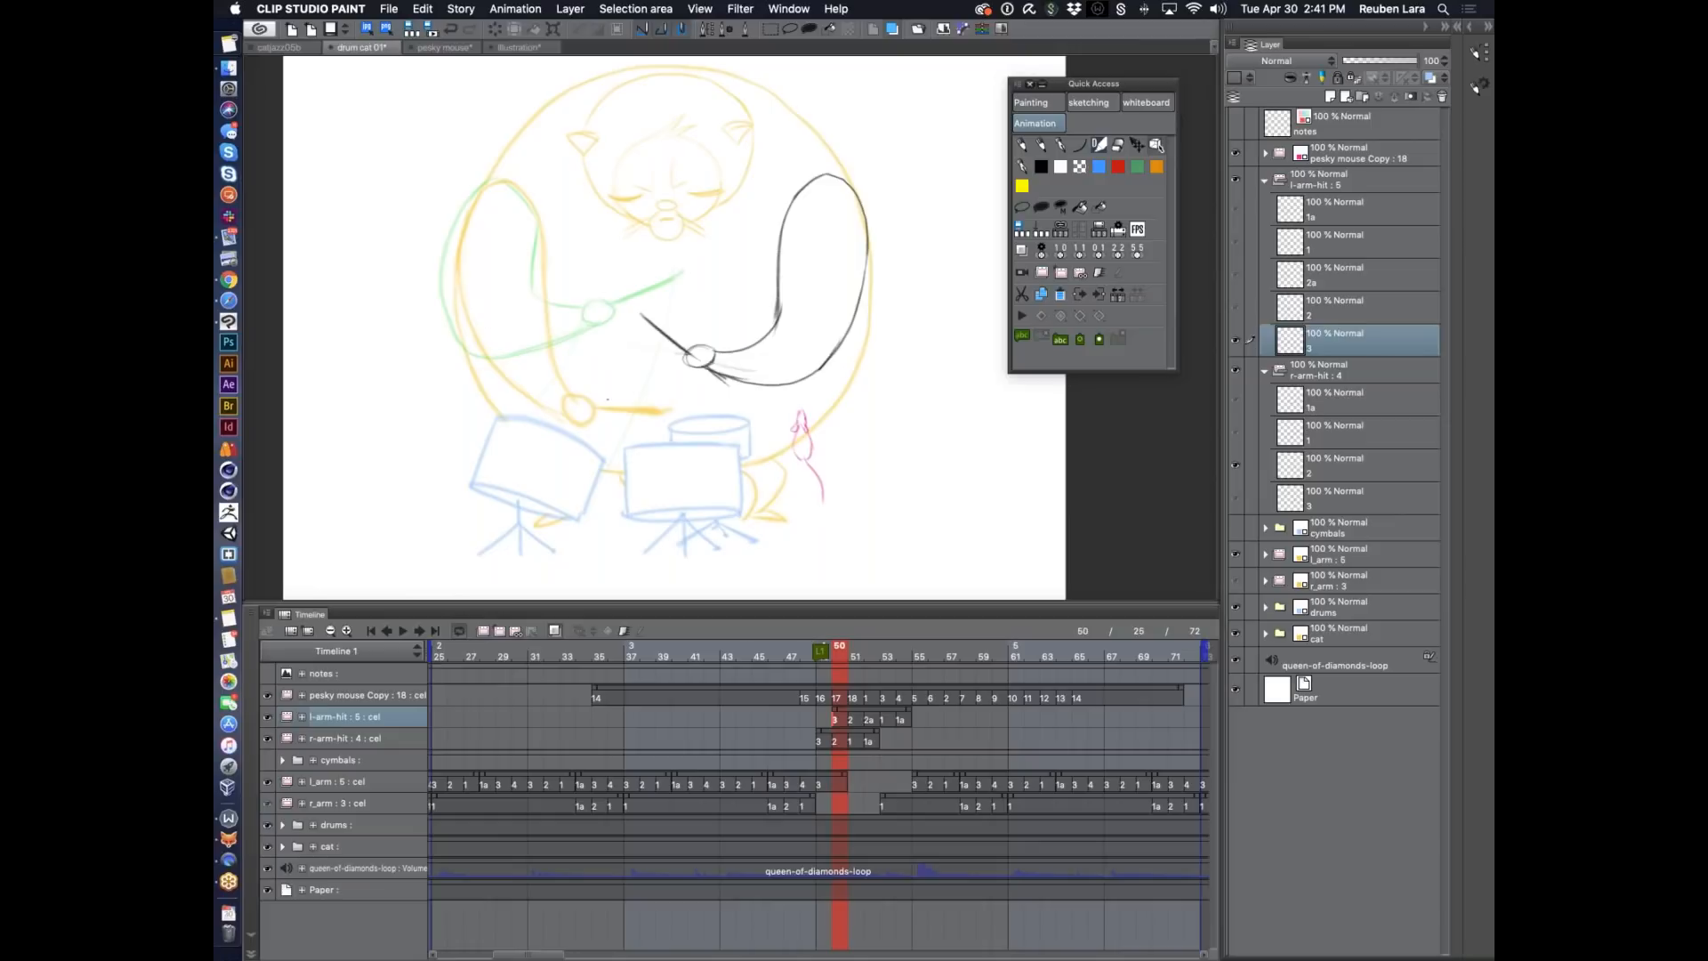
Draw the hand, the inner and outer arm contours and the drumstick on l-arm-hit cel 3, slightly above the resting arm.
mouse_move(579, 388)
mouse_down()
mouse_move(577, 407)
mouse_move(594, 379)
mouse_move(578, 375)
mouse_up()
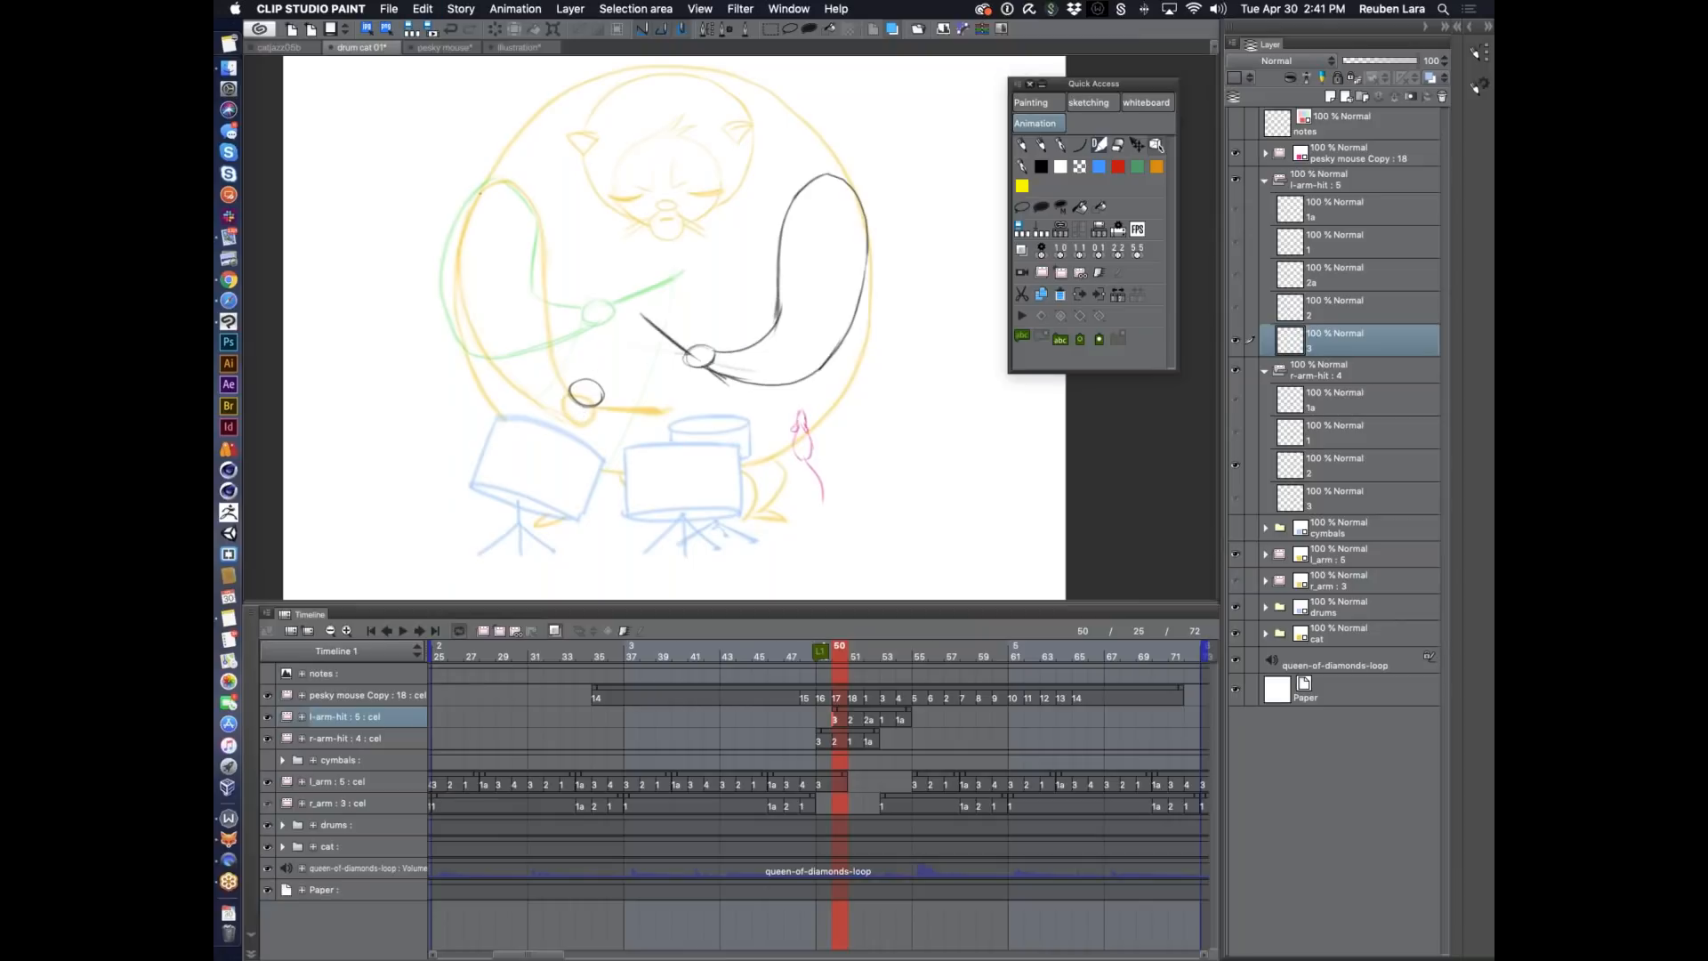
mouse_move(475, 191)
mouse_down()
mouse_move(450, 273)
mouse_move(465, 332)
mouse_move(498, 375)
mouse_move(580, 402)
mouse_up()
mouse_move(484, 188)
mouse_down()
mouse_move(540, 242)
mouse_move(536, 218)
mouse_move(578, 385)
mouse_up()
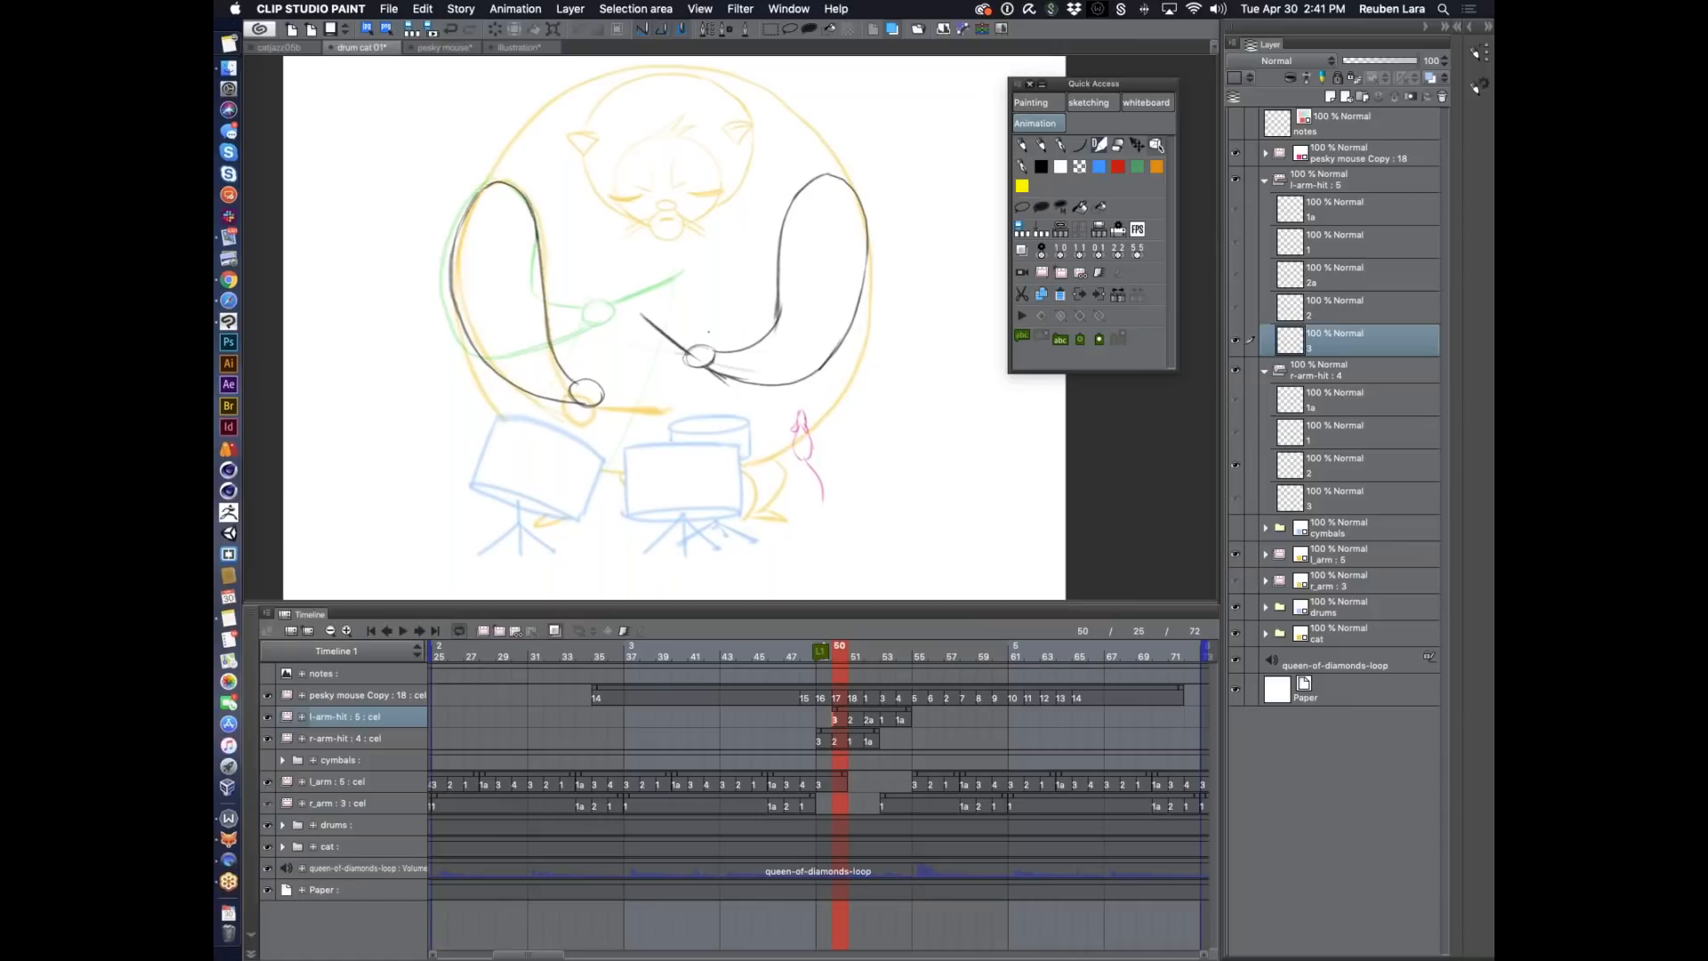
drag(605, 394, 672, 389)
drag(685, 272, 667, 418)
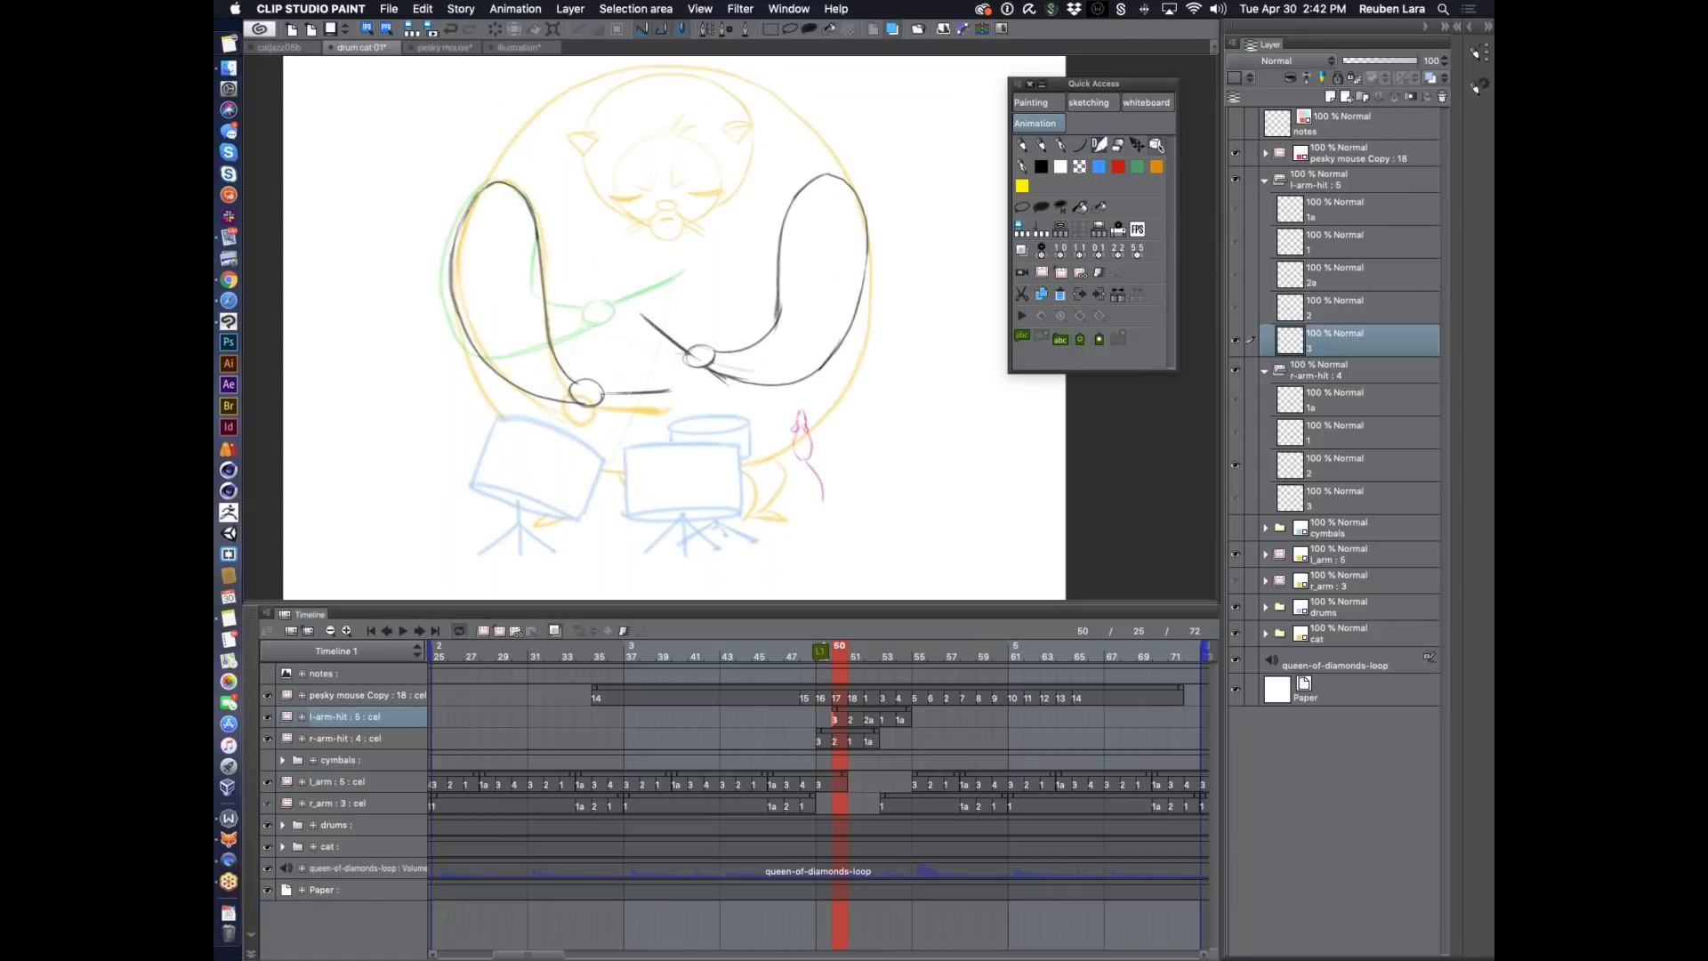
drag(571, 338, 652, 330)
Trim the end of the l_arm clip to frame 49 and play the animation to check the arm transition.
click(844, 781)
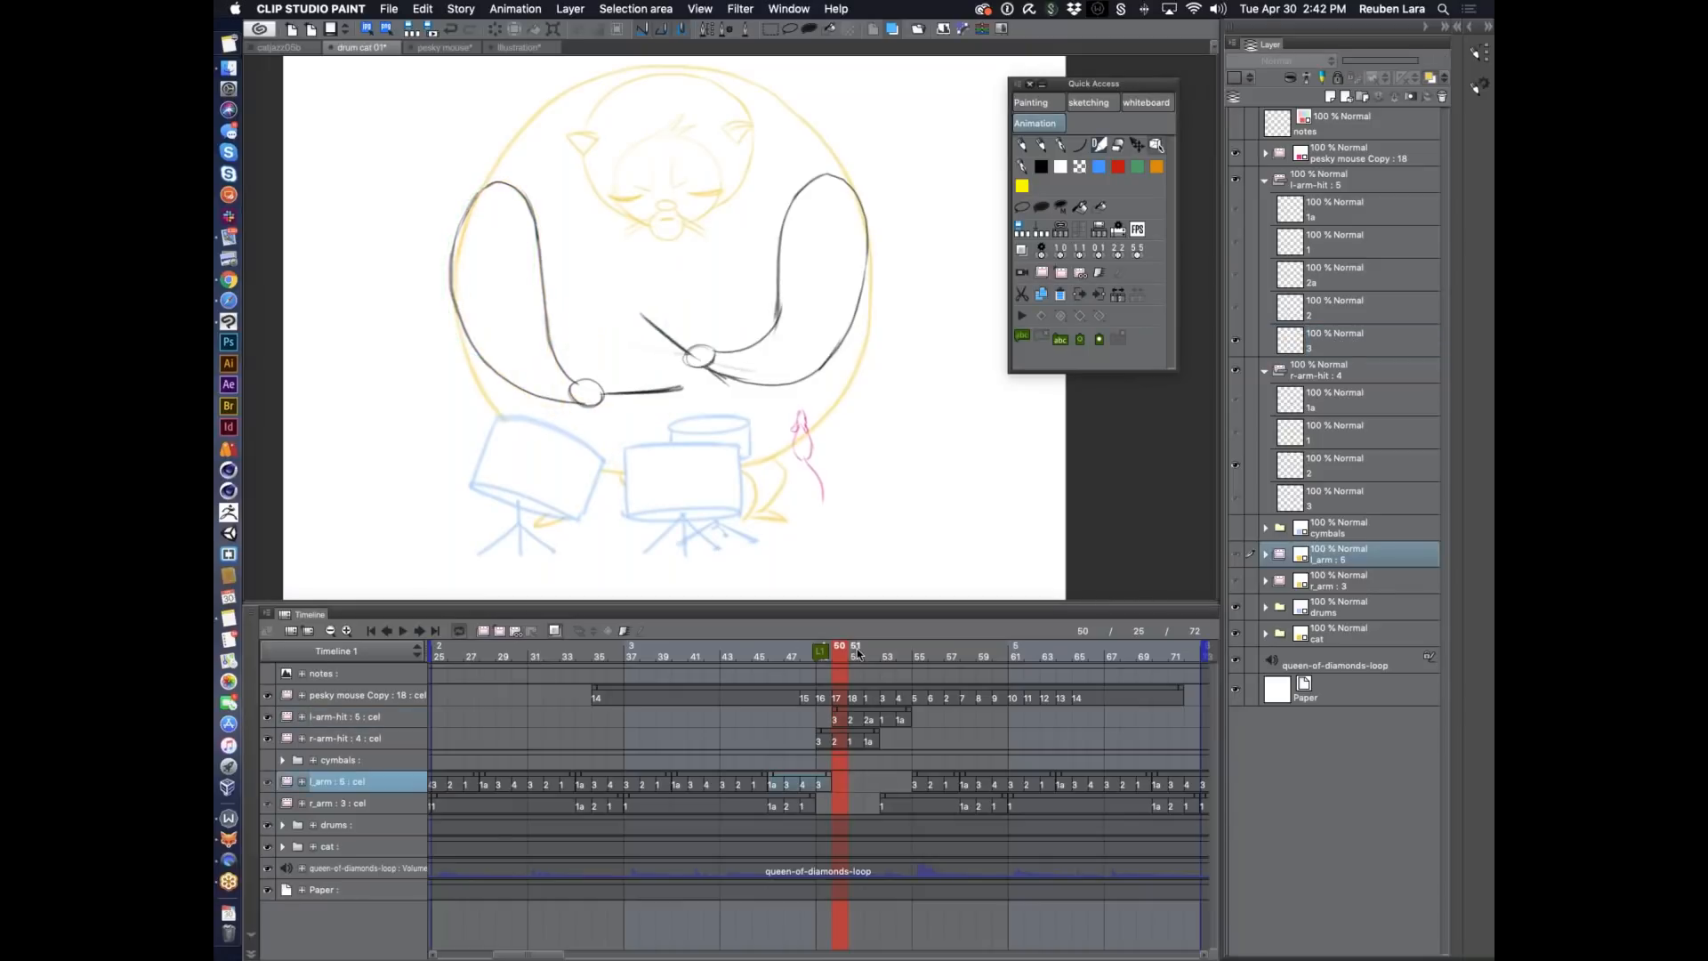
click(397, 633)
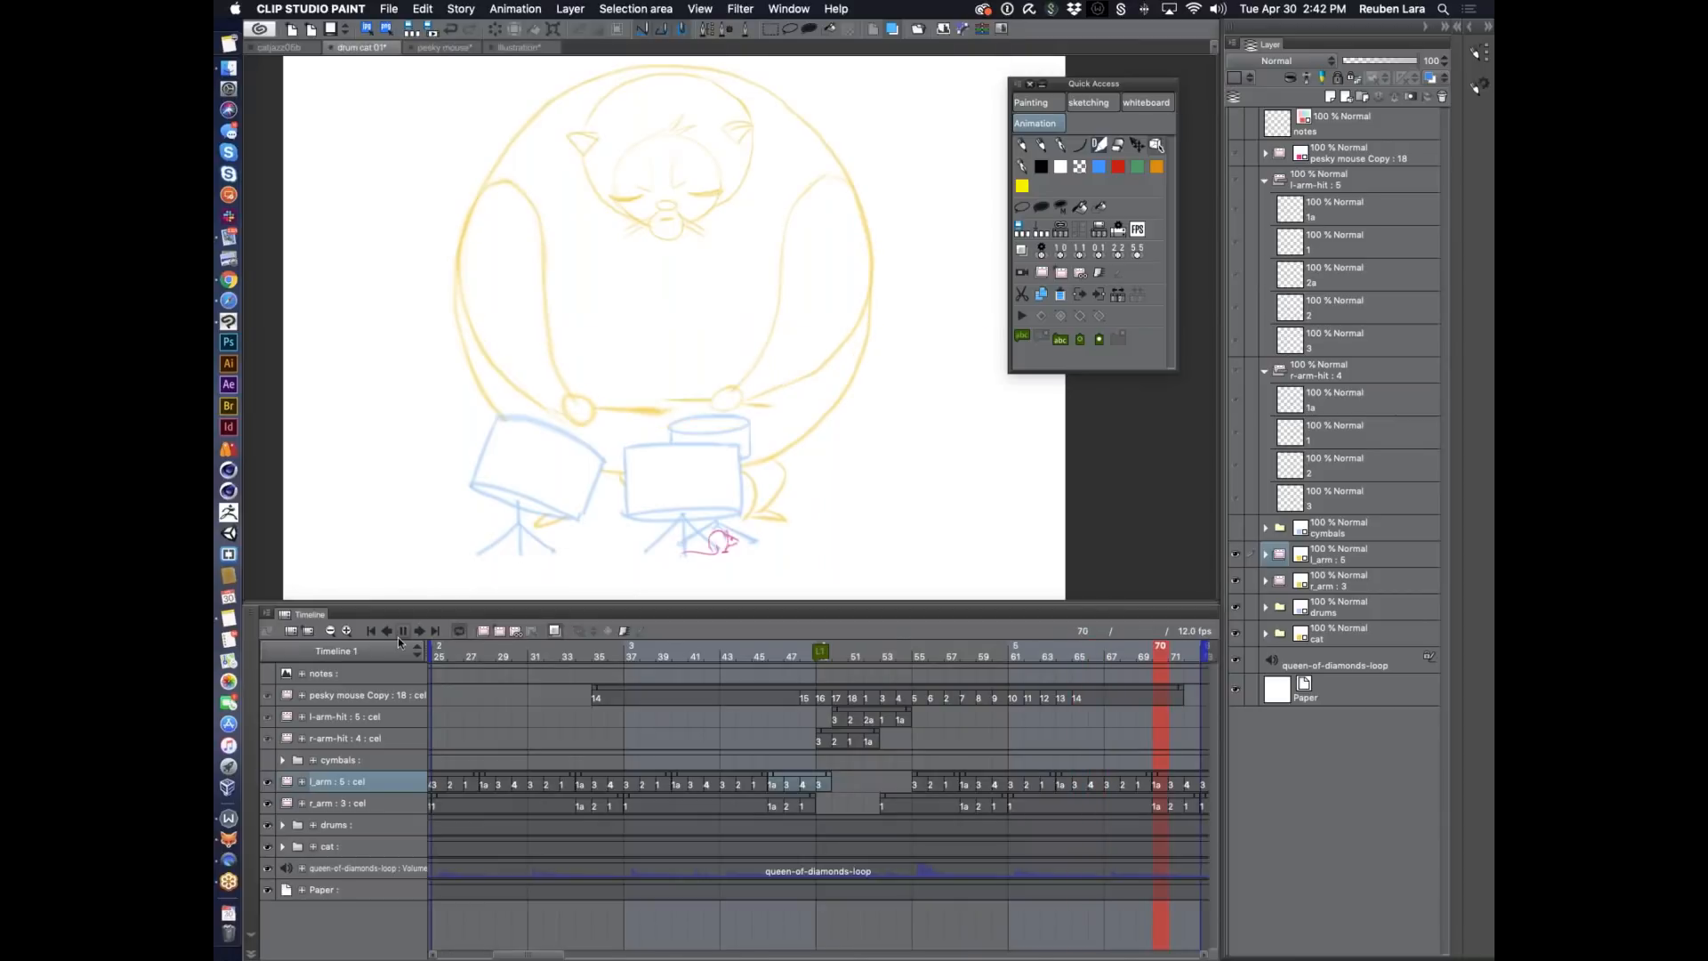
click(399, 635)
Move the pesky mouse Copy clip four frames earlier in total to match the arm hits, checking the frames around 50.
mouse_move(872, 650)
mouse_down()
mouse_move(793, 653)
mouse_move(863, 655)
mouse_up()
drag(1000, 692, 940, 689)
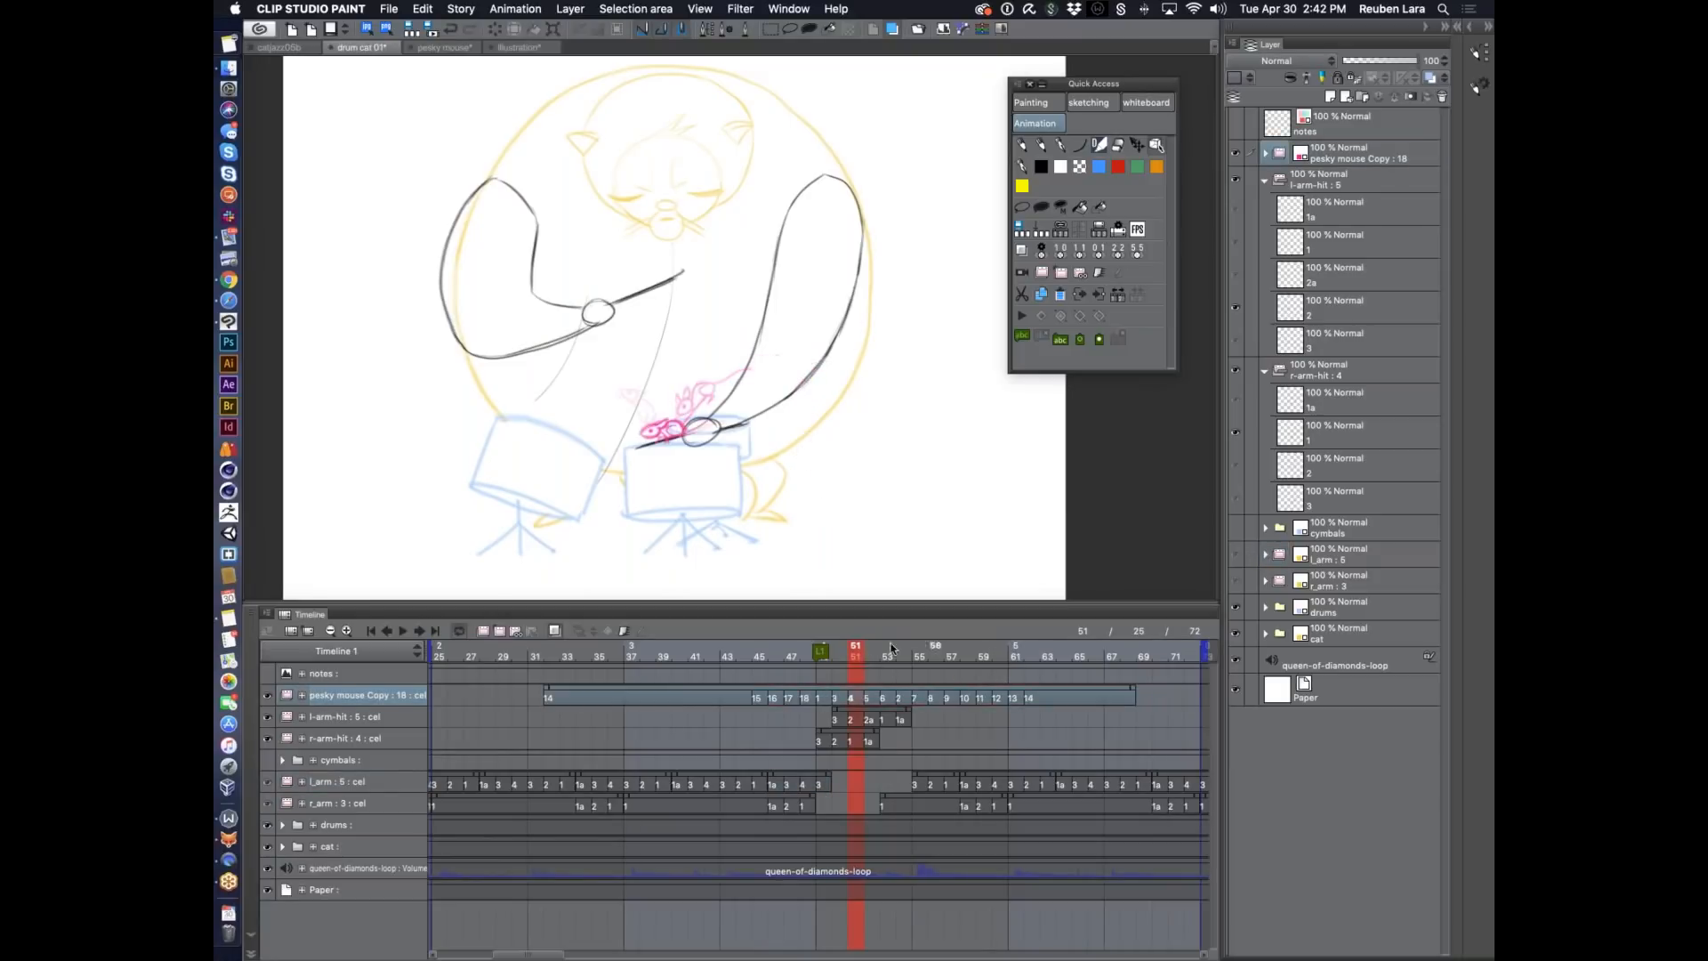
click(815, 655)
mouse_move(812, 656)
mouse_down()
mouse_move(894, 657)
mouse_move(889, 691)
mouse_move(792, 655)
mouse_move(839, 655)
mouse_move(787, 653)
mouse_move(940, 654)
mouse_move(838, 655)
mouse_up()
click(905, 692)
click(855, 656)
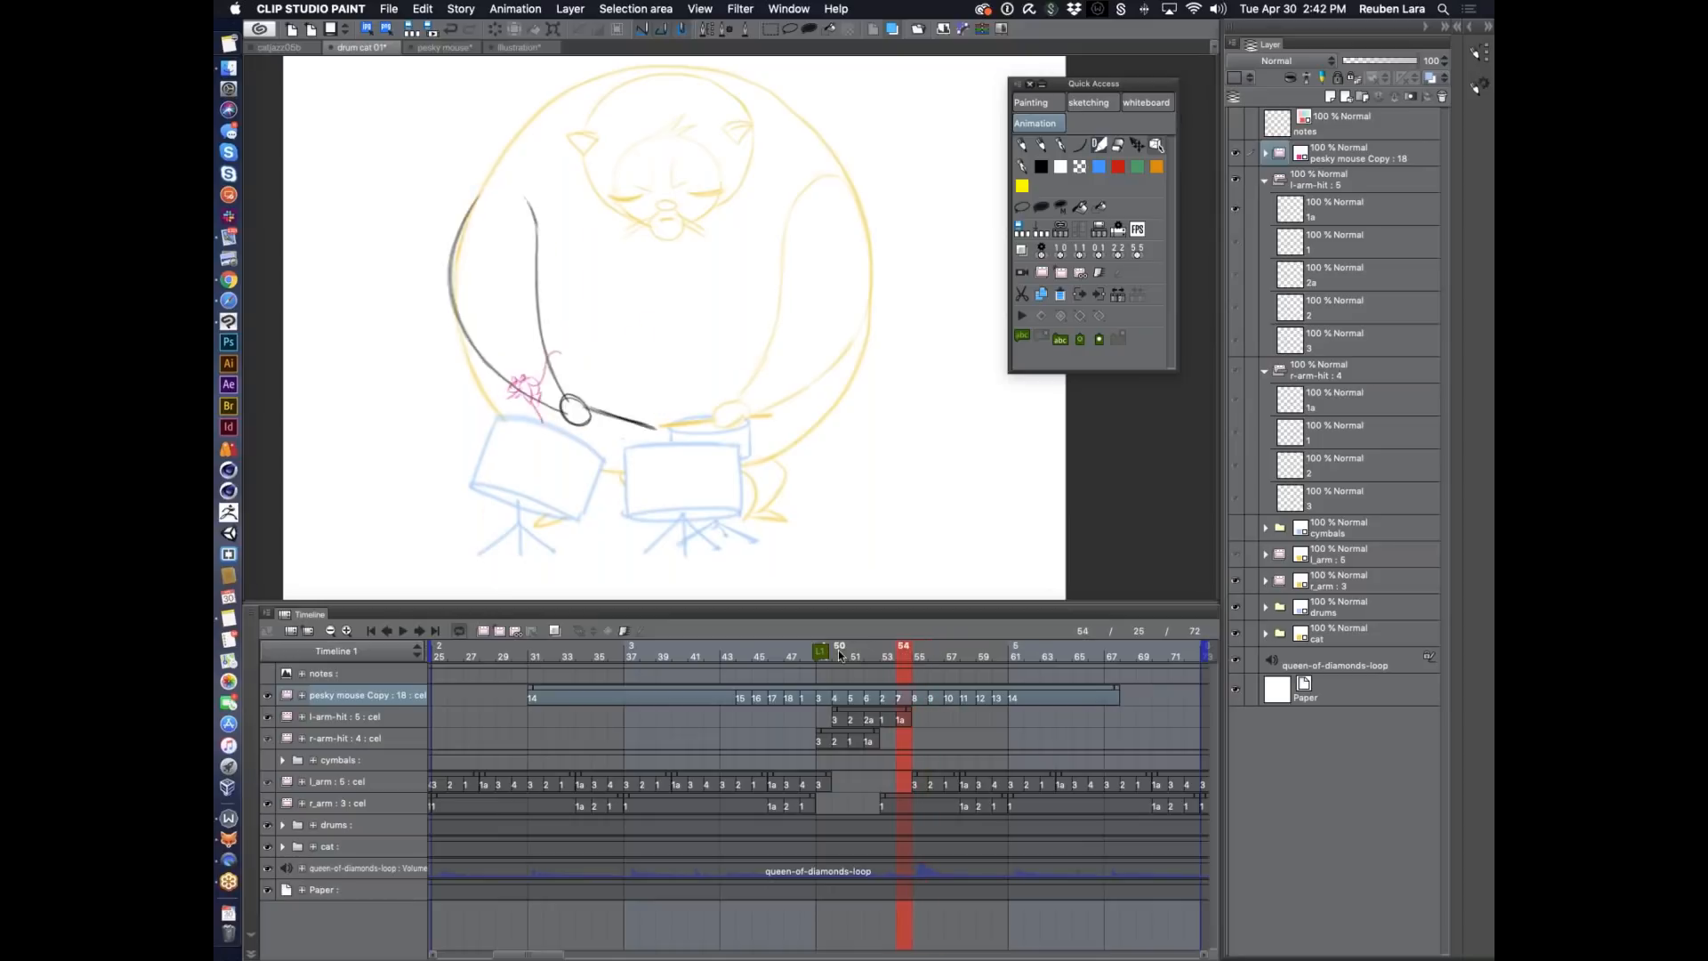
Play the animation to check the mouse's new timing against both arm hits.
click(329, 632)
click(402, 631)
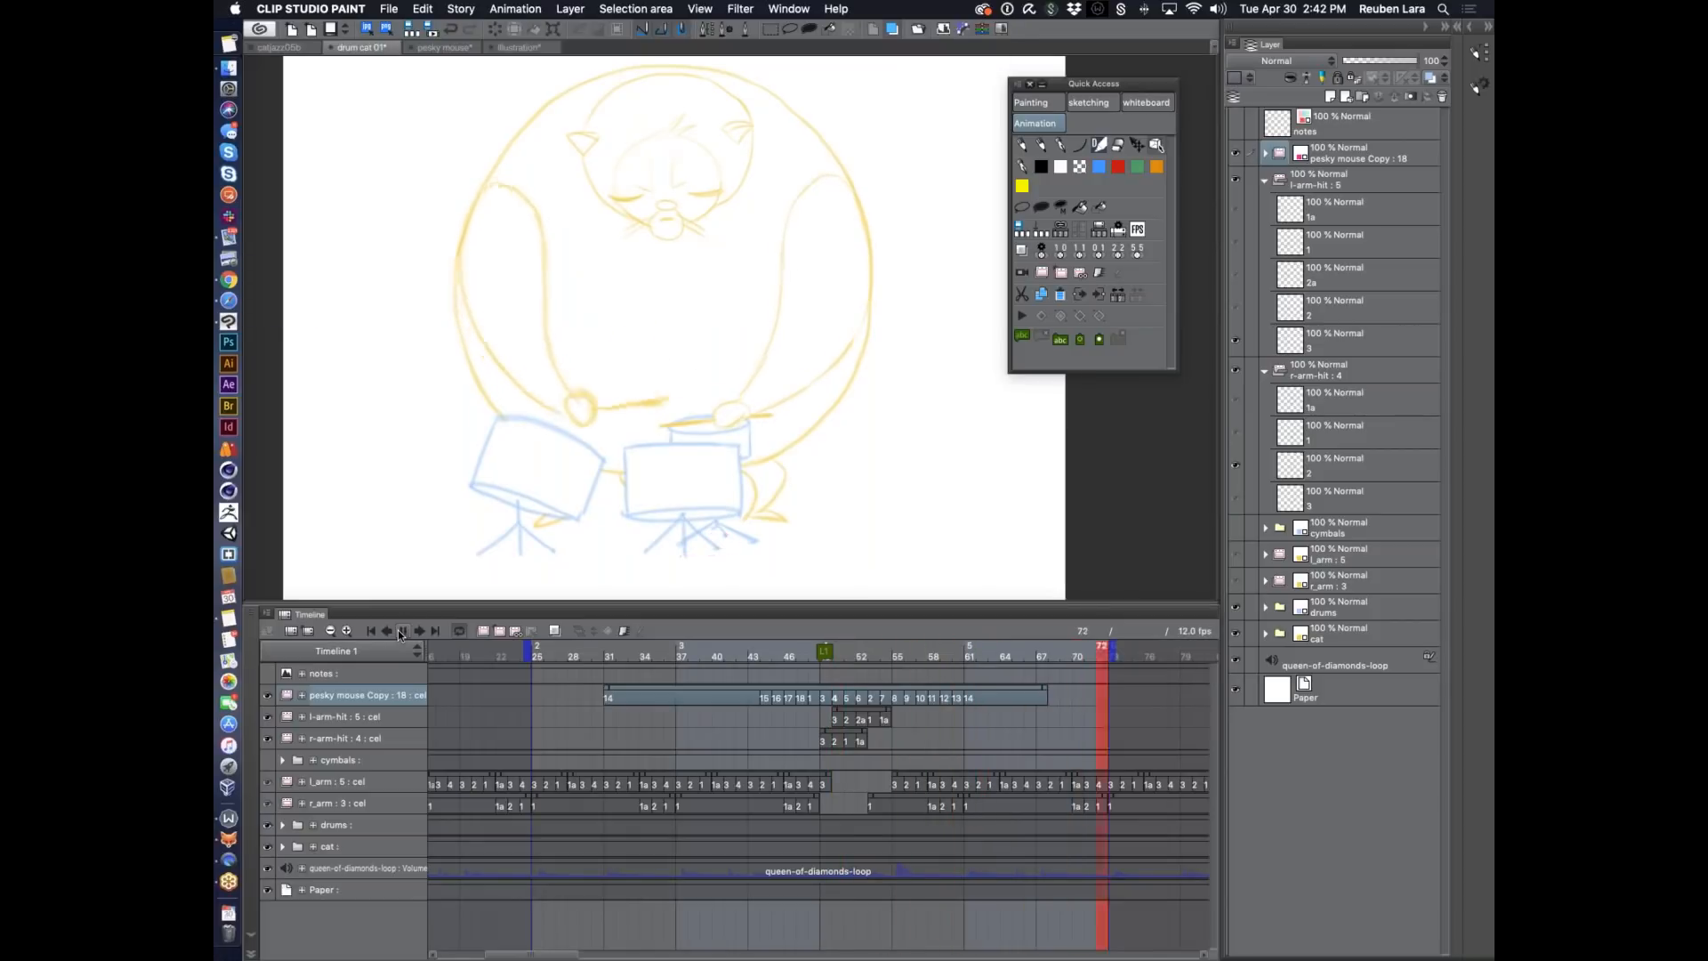
click(400, 631)
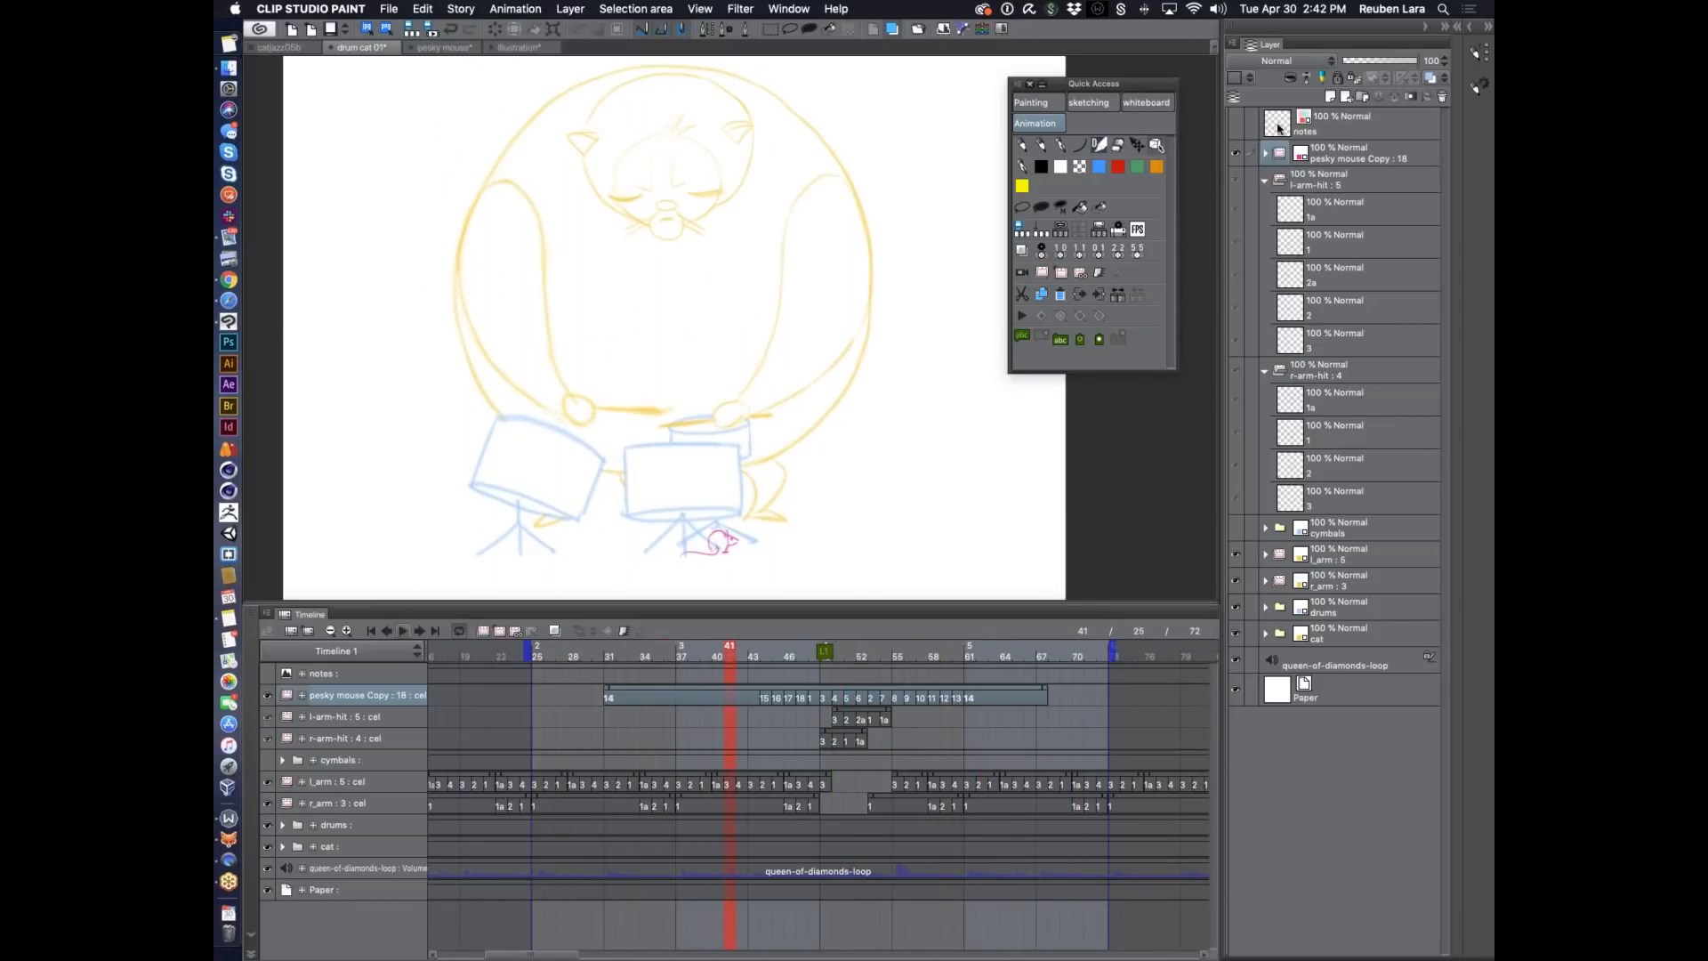
Collapse the l-arm-hit folder and save a new version of the file as drum cat 02 in the catjazz folder.
click(1265, 180)
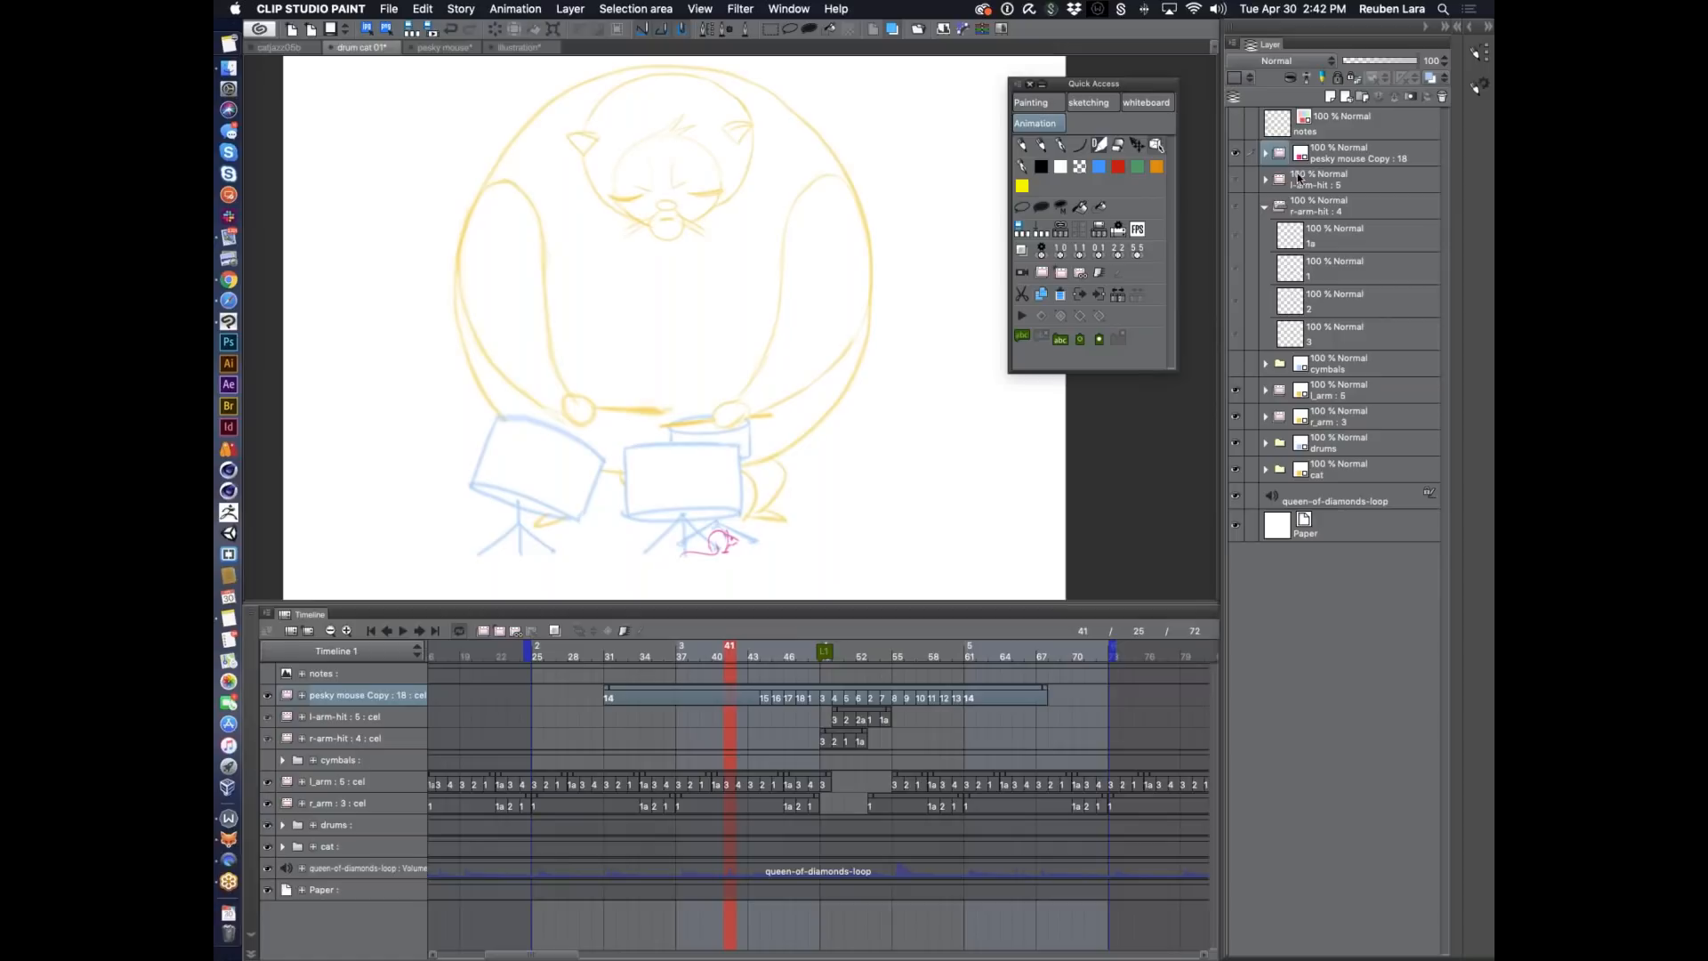
key(super+shift+s)
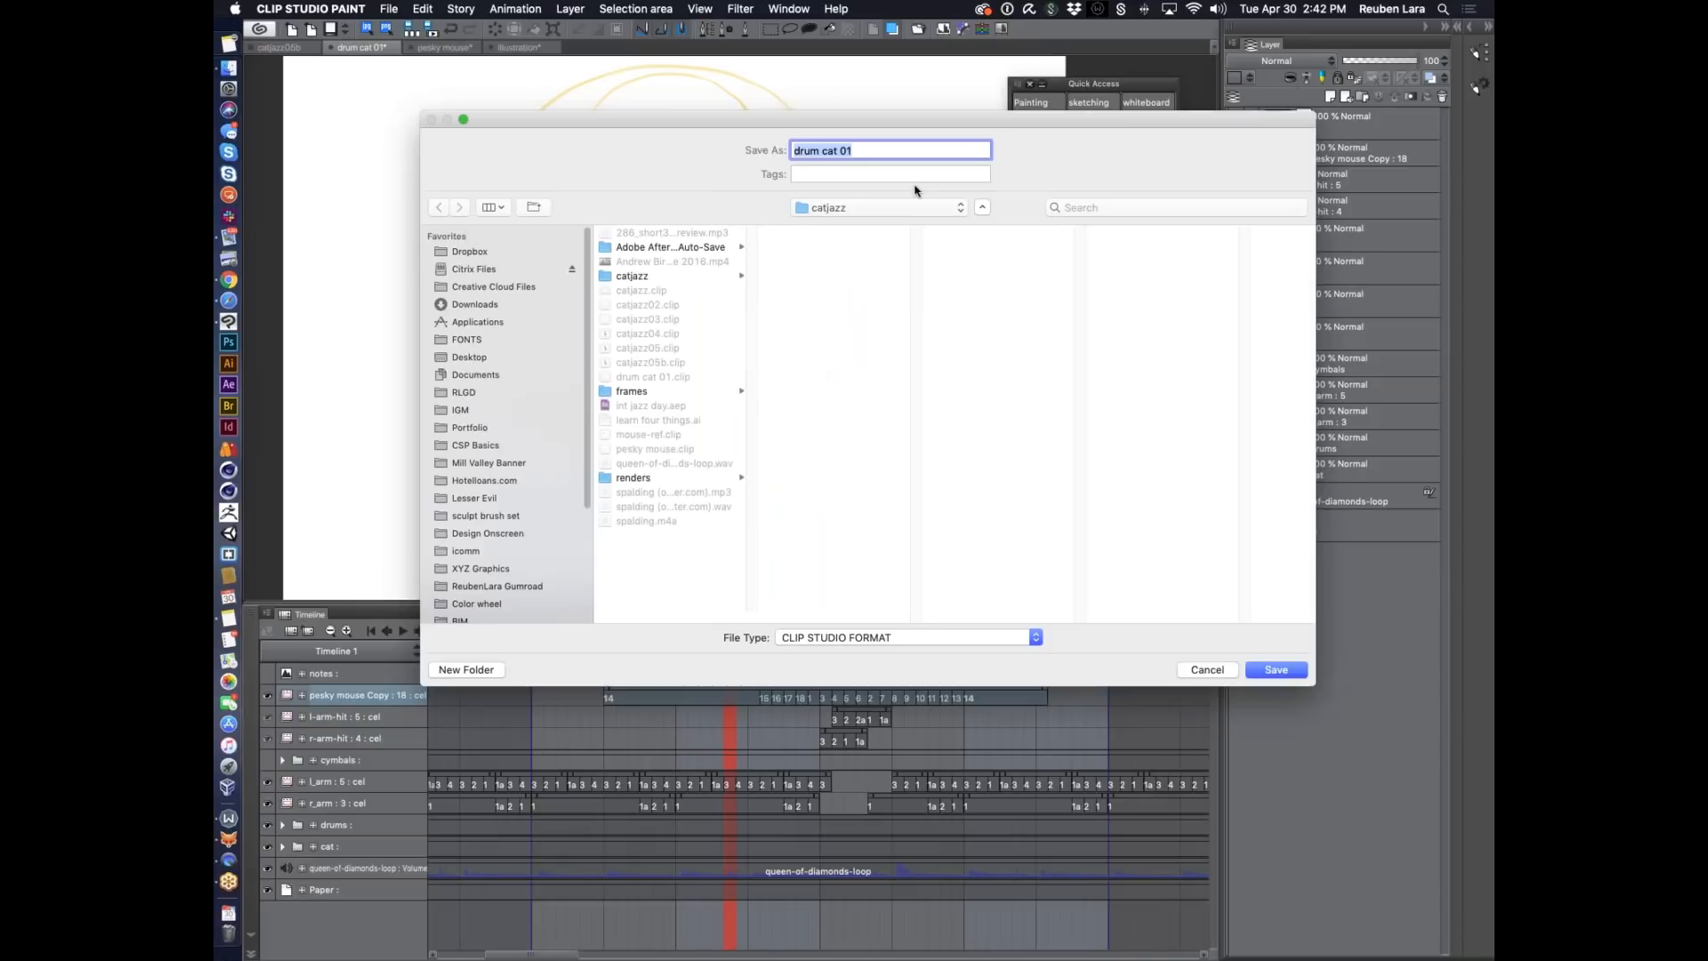
key(Escape)
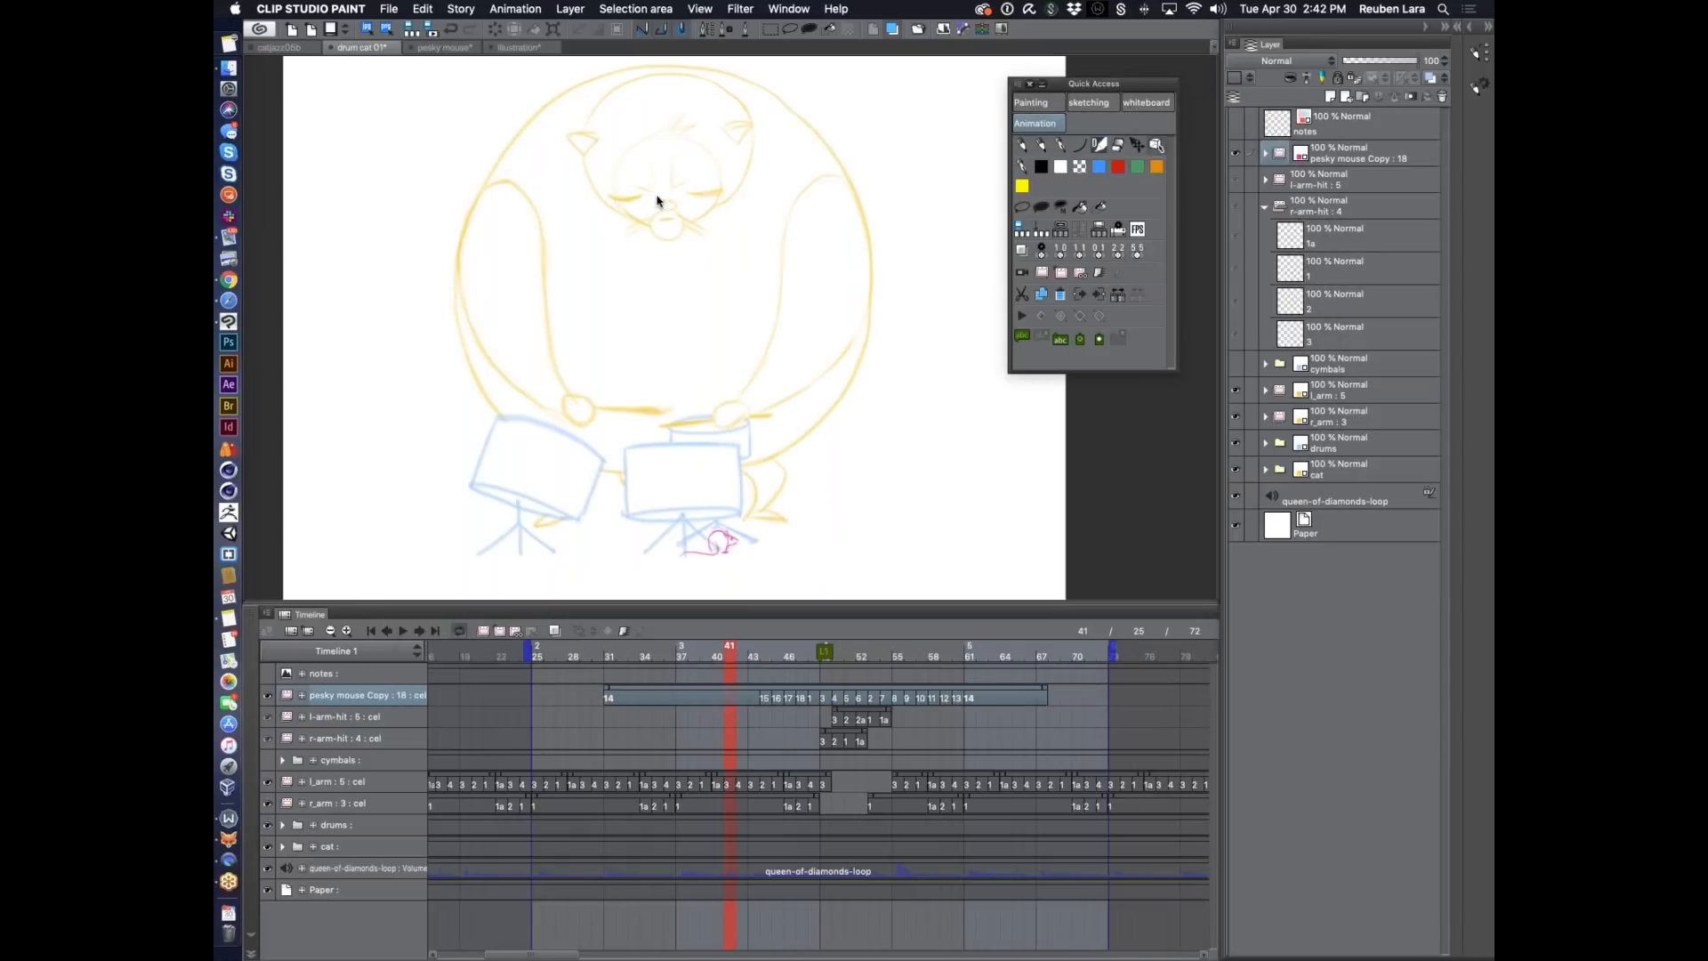
key(super+shift+s)
click(860, 150)
key(BackSpace)
text(2)
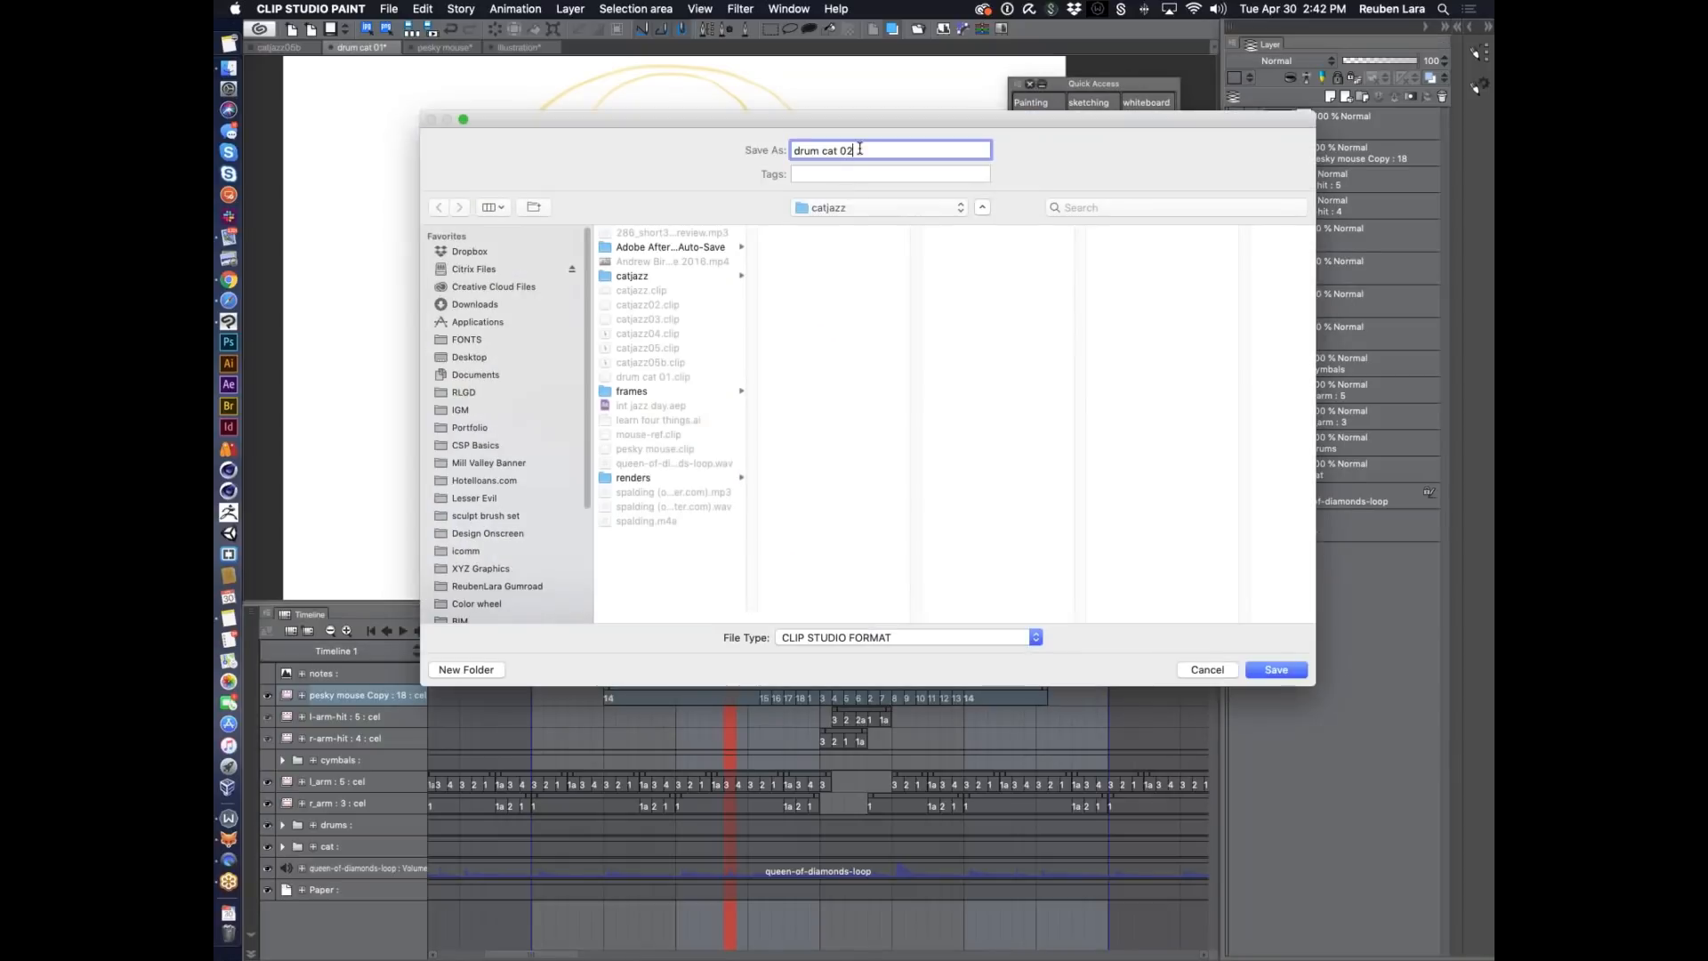
key(Return)
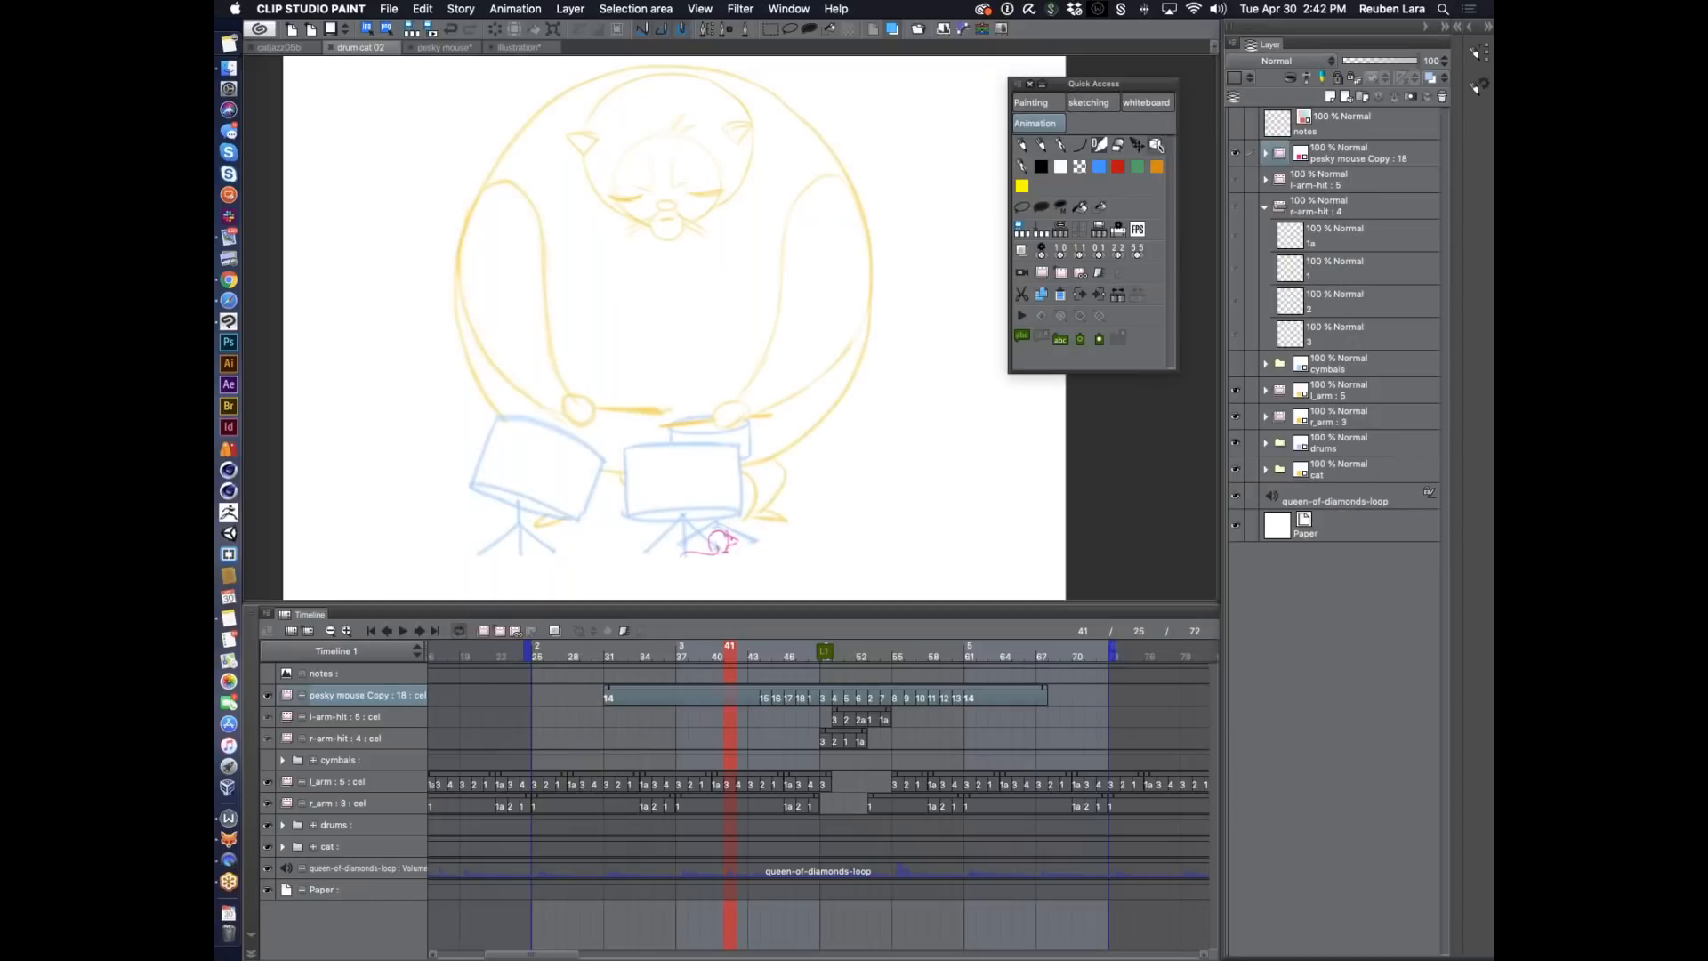
Collapse the r-arm-hit folder and make the cymbals folder visible.
click(1265, 205)
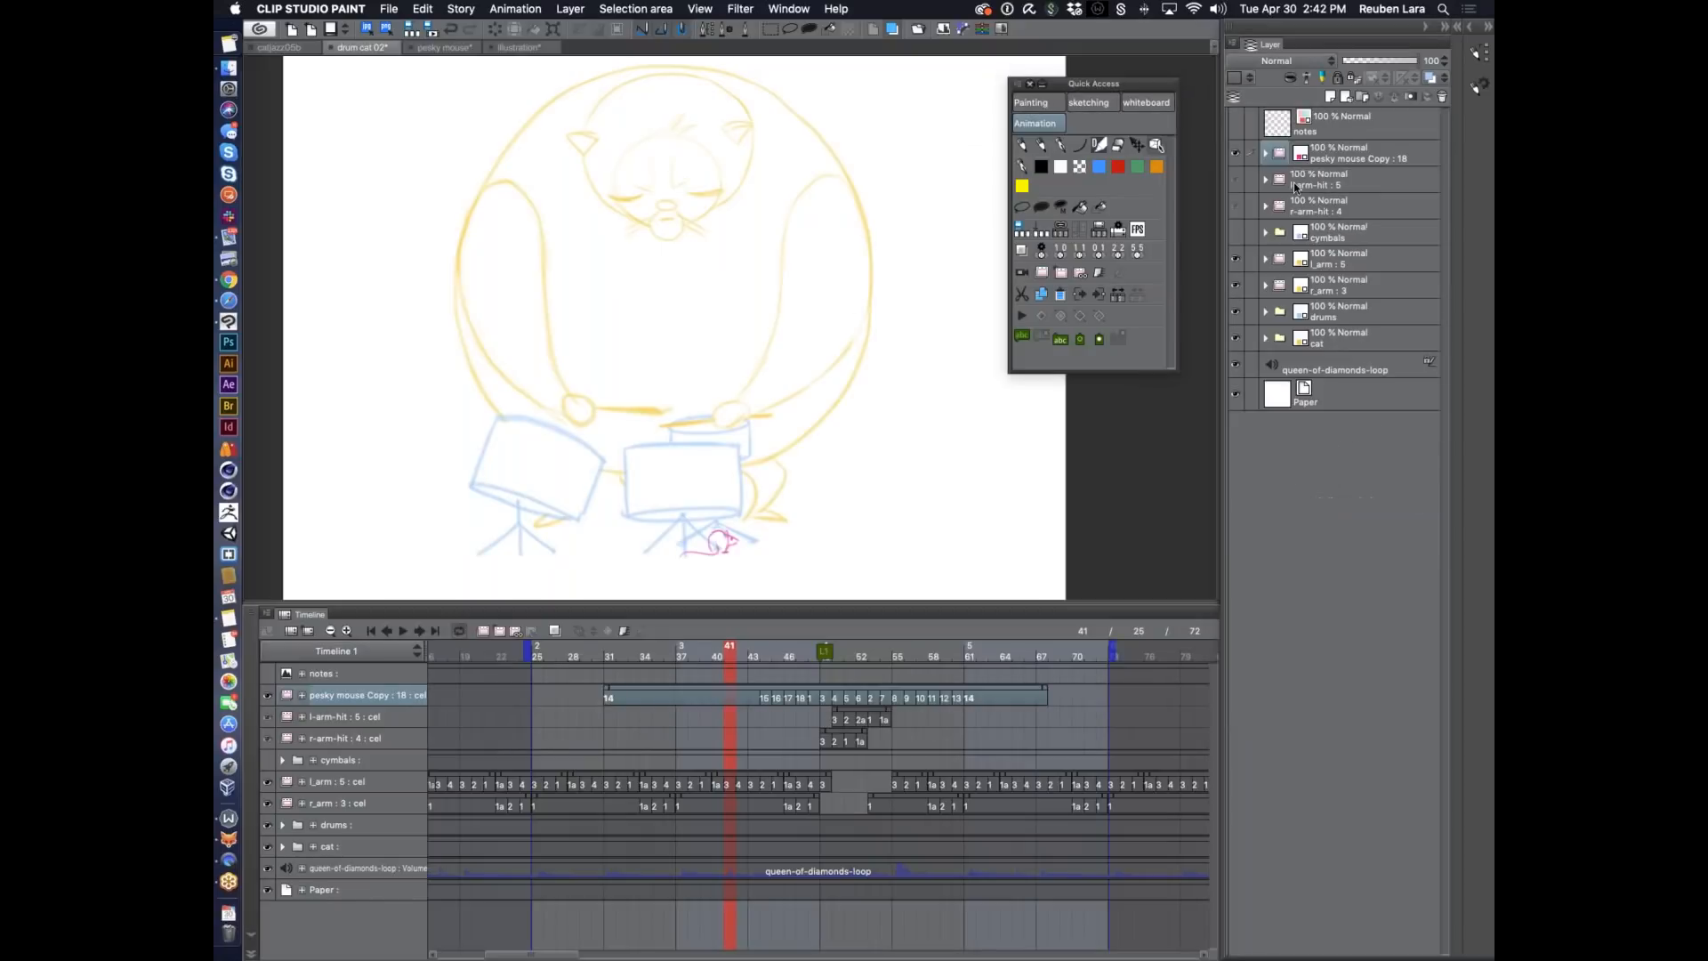
click(1237, 233)
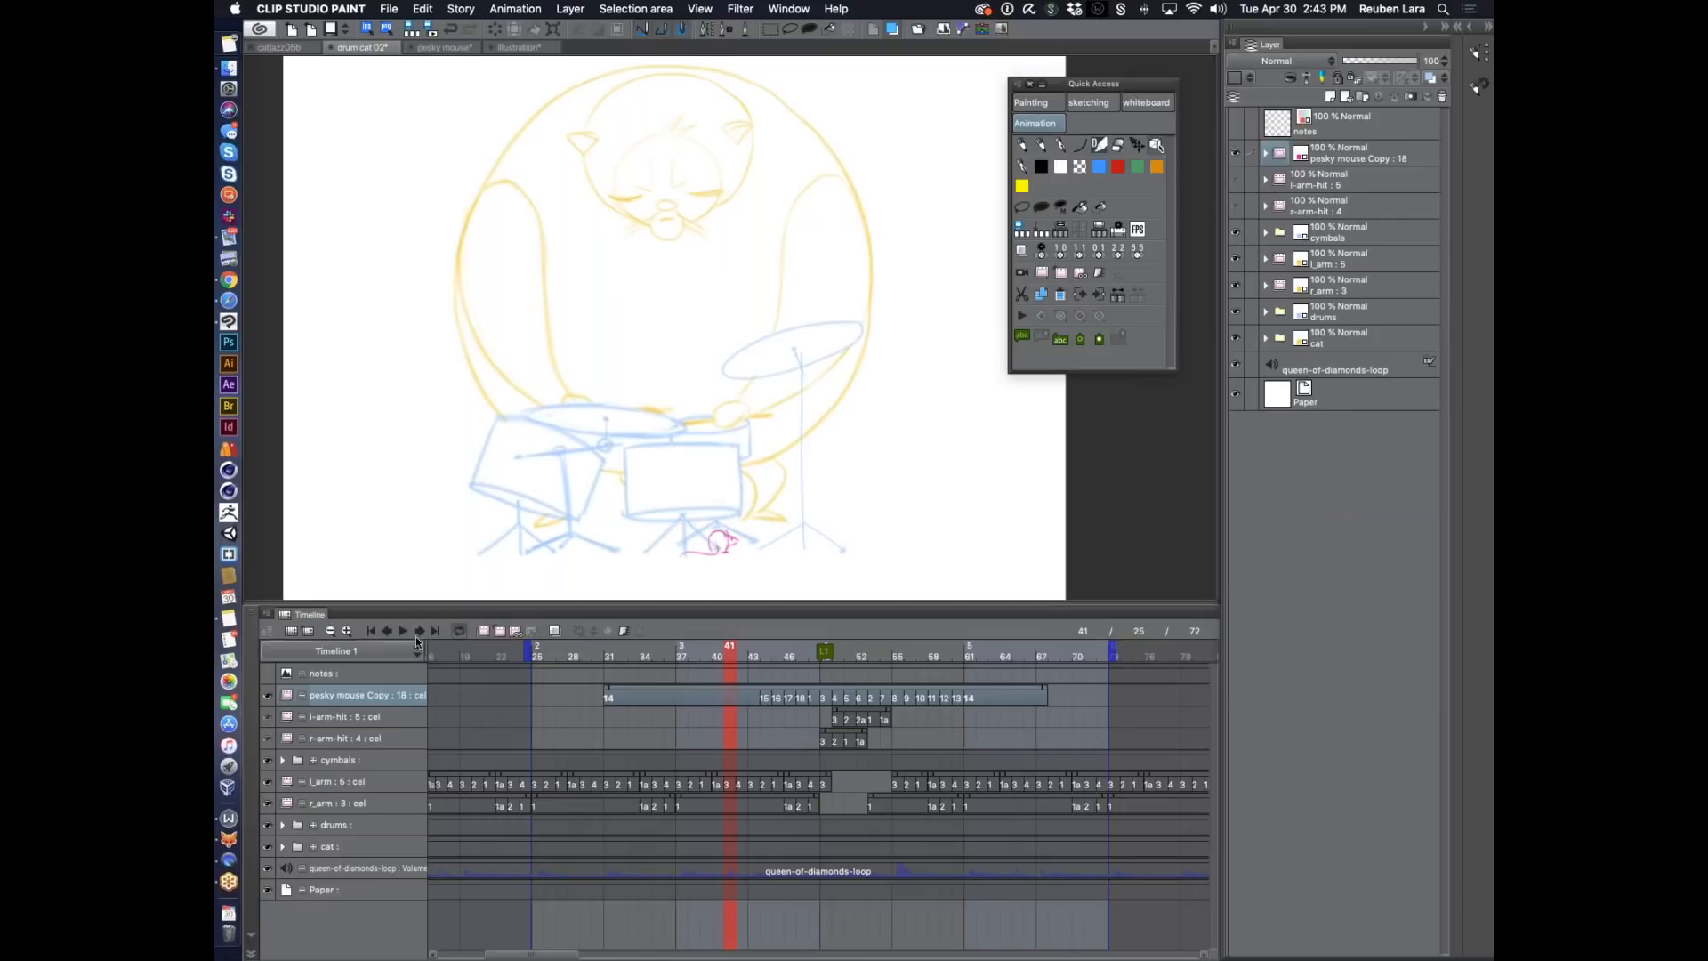
Enable rendering before starting playback in the playback settings and play the animation.
click(463, 10)
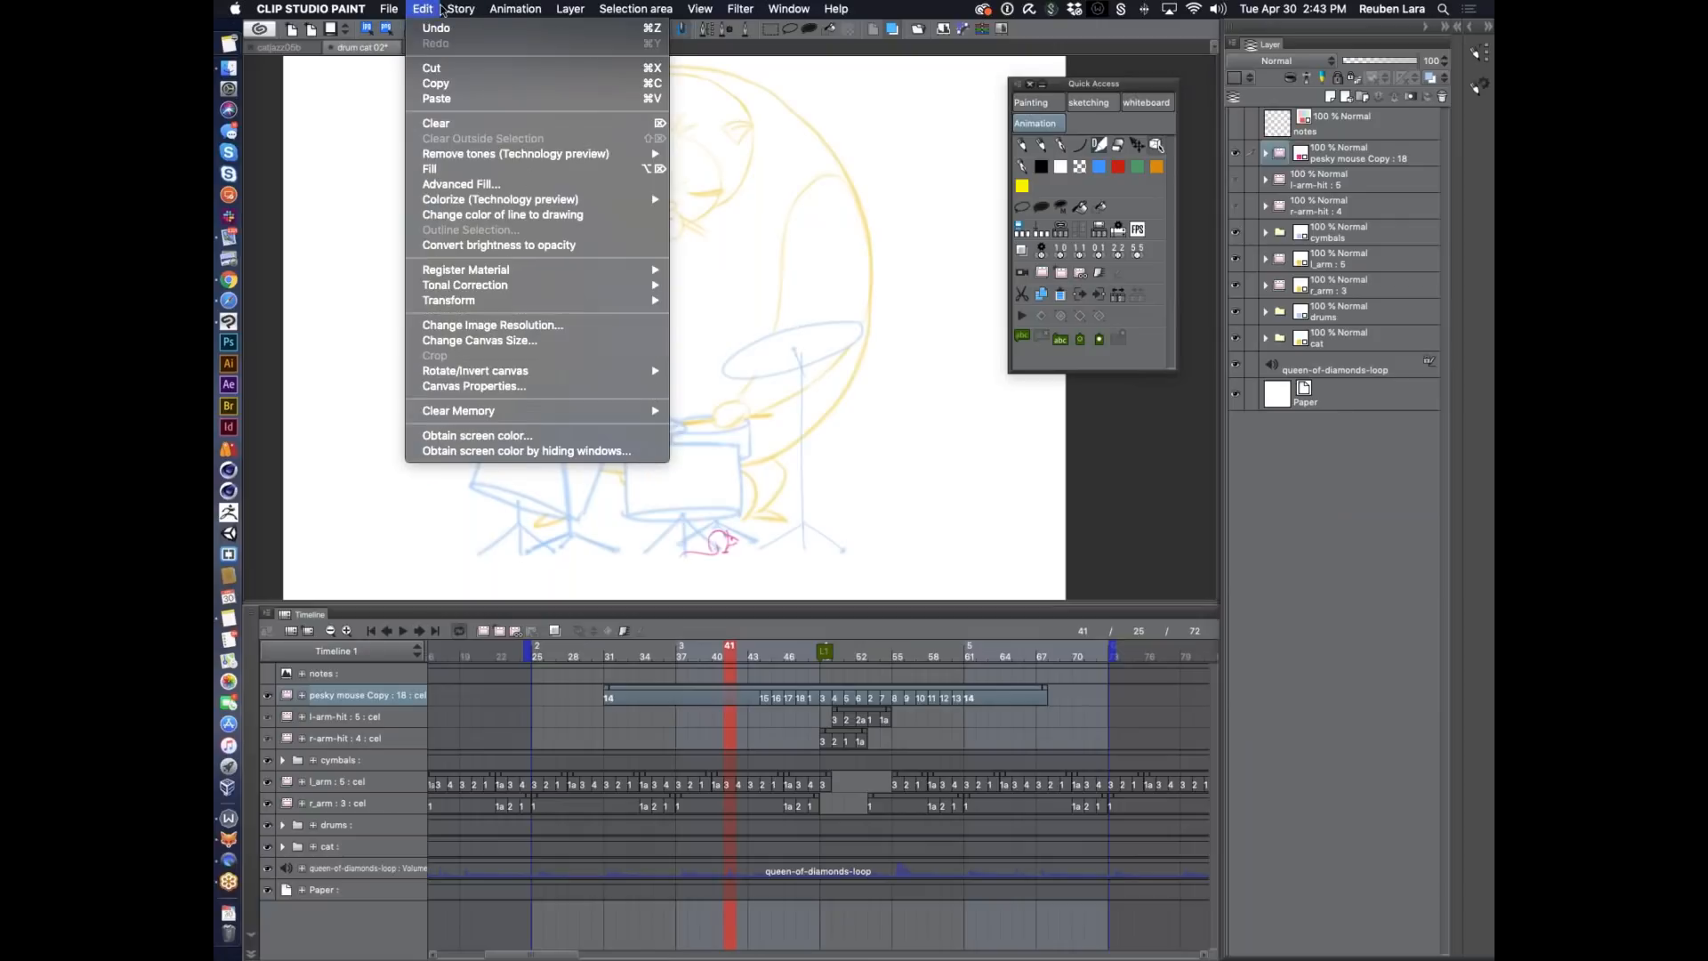
mouse_move(515, 10)
mouse_move(573, 122)
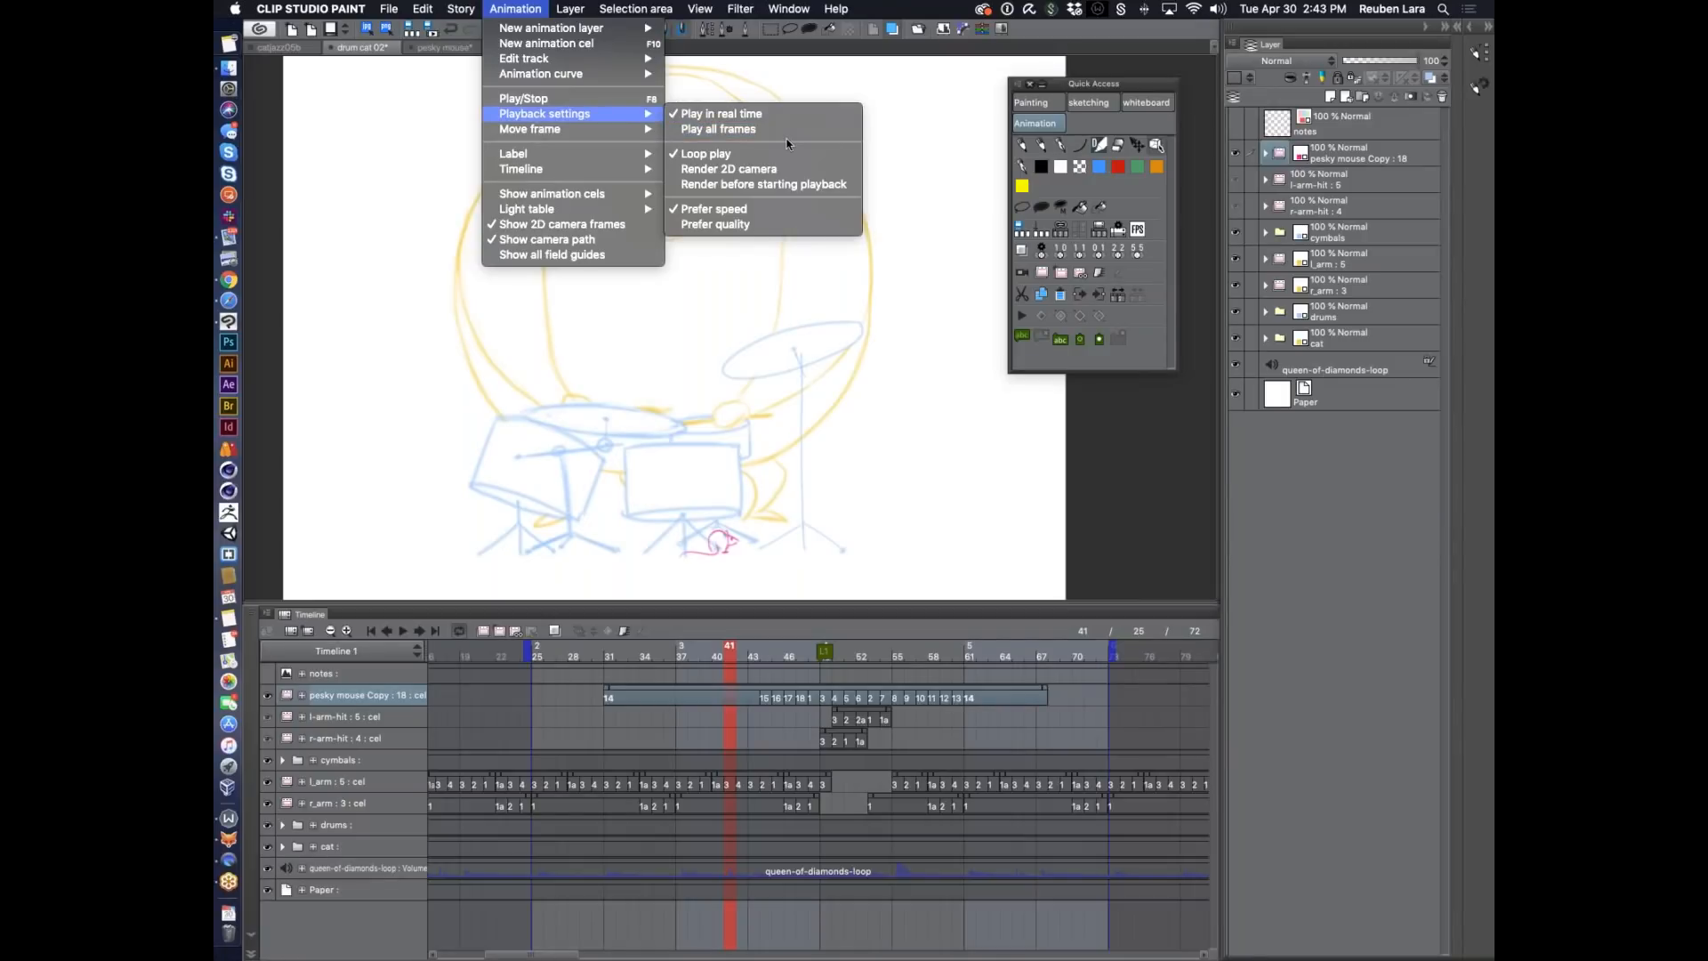
click(783, 184)
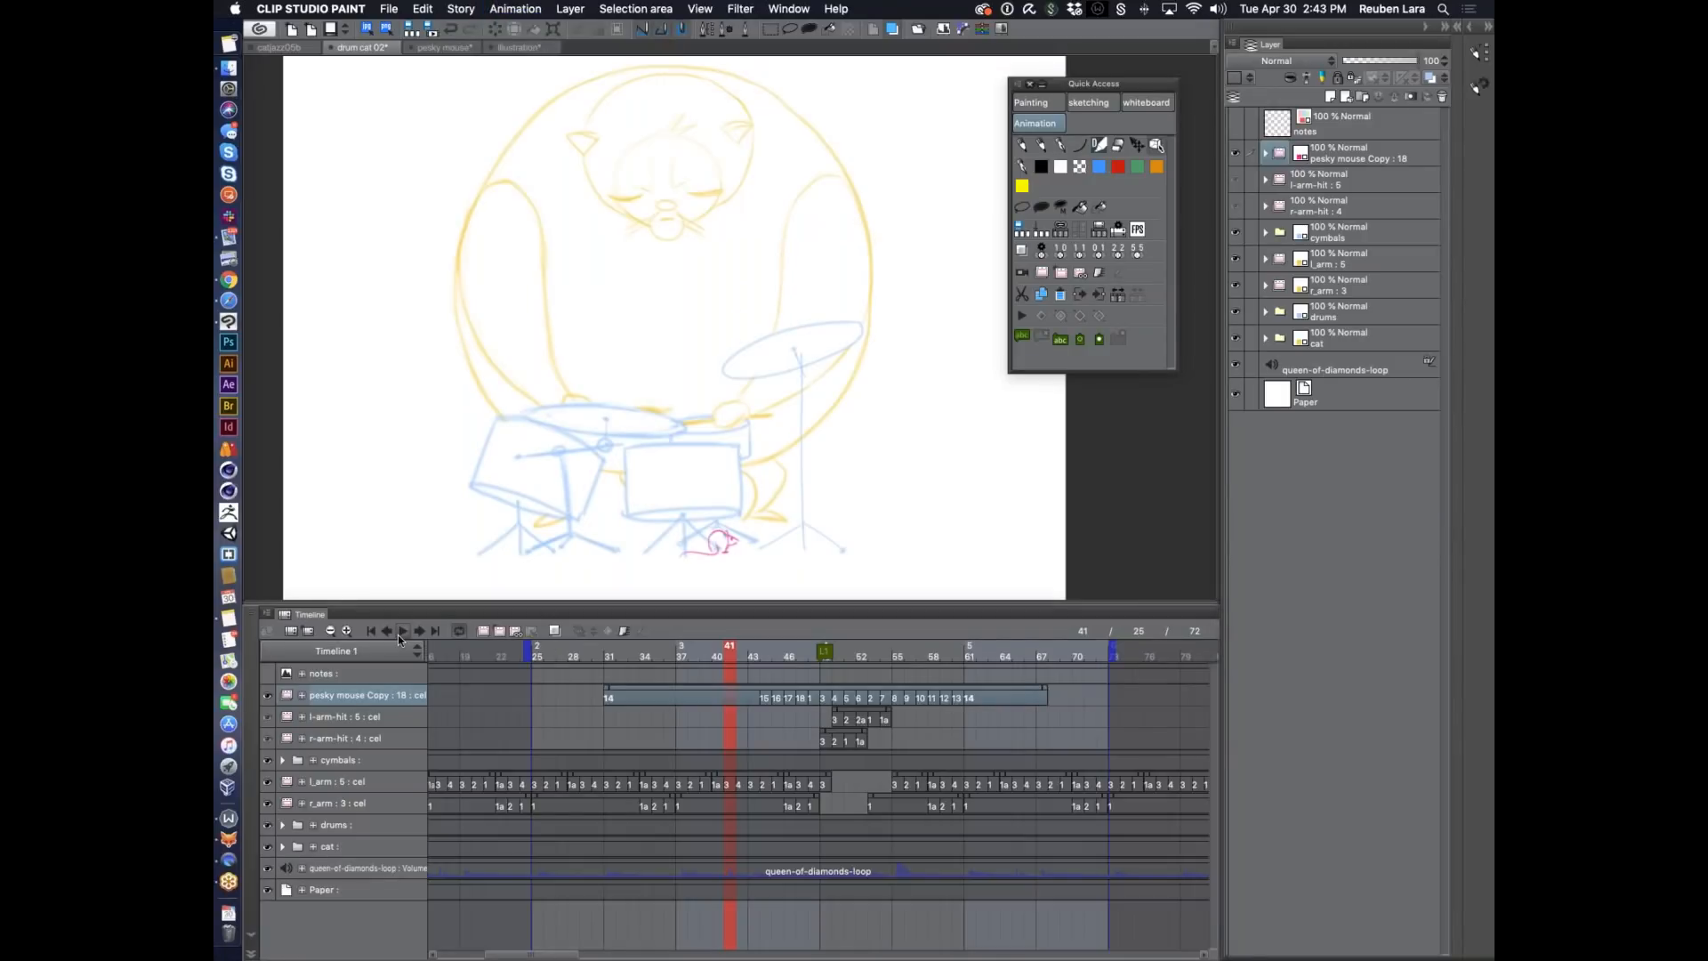
click(398, 634)
click(404, 631)
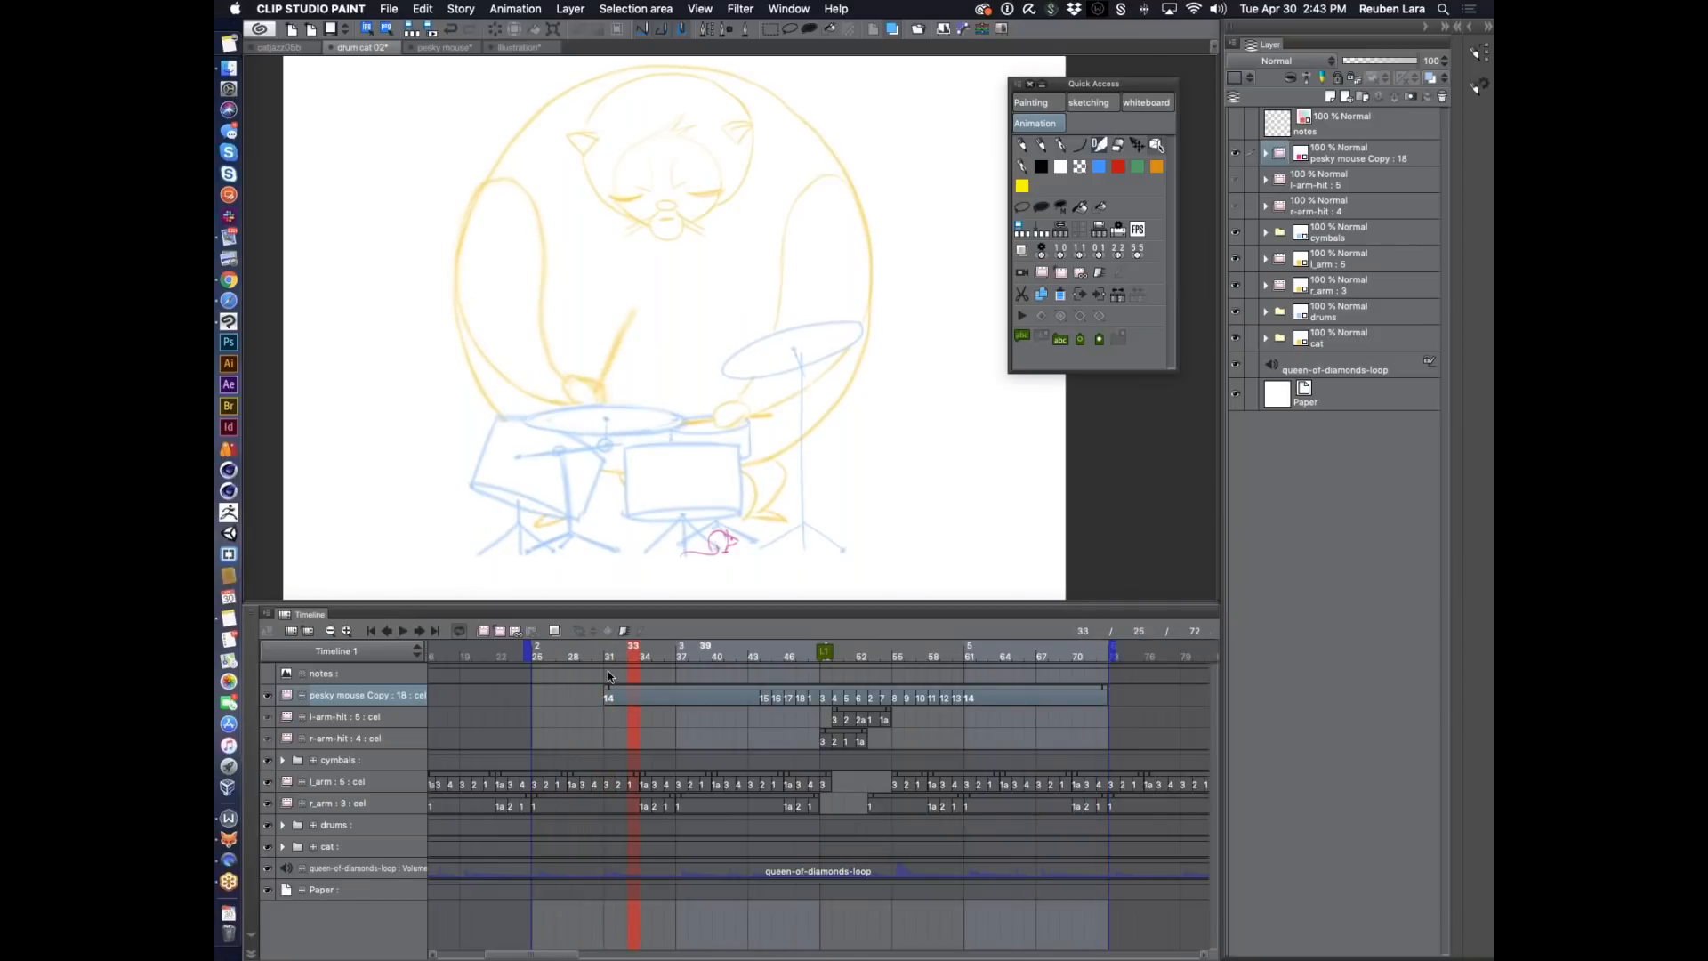
Extend the start of the pesky mouse Copy clip to frame 25 and play the loop to check it.
drag(603, 688, 532, 688)
click(404, 630)
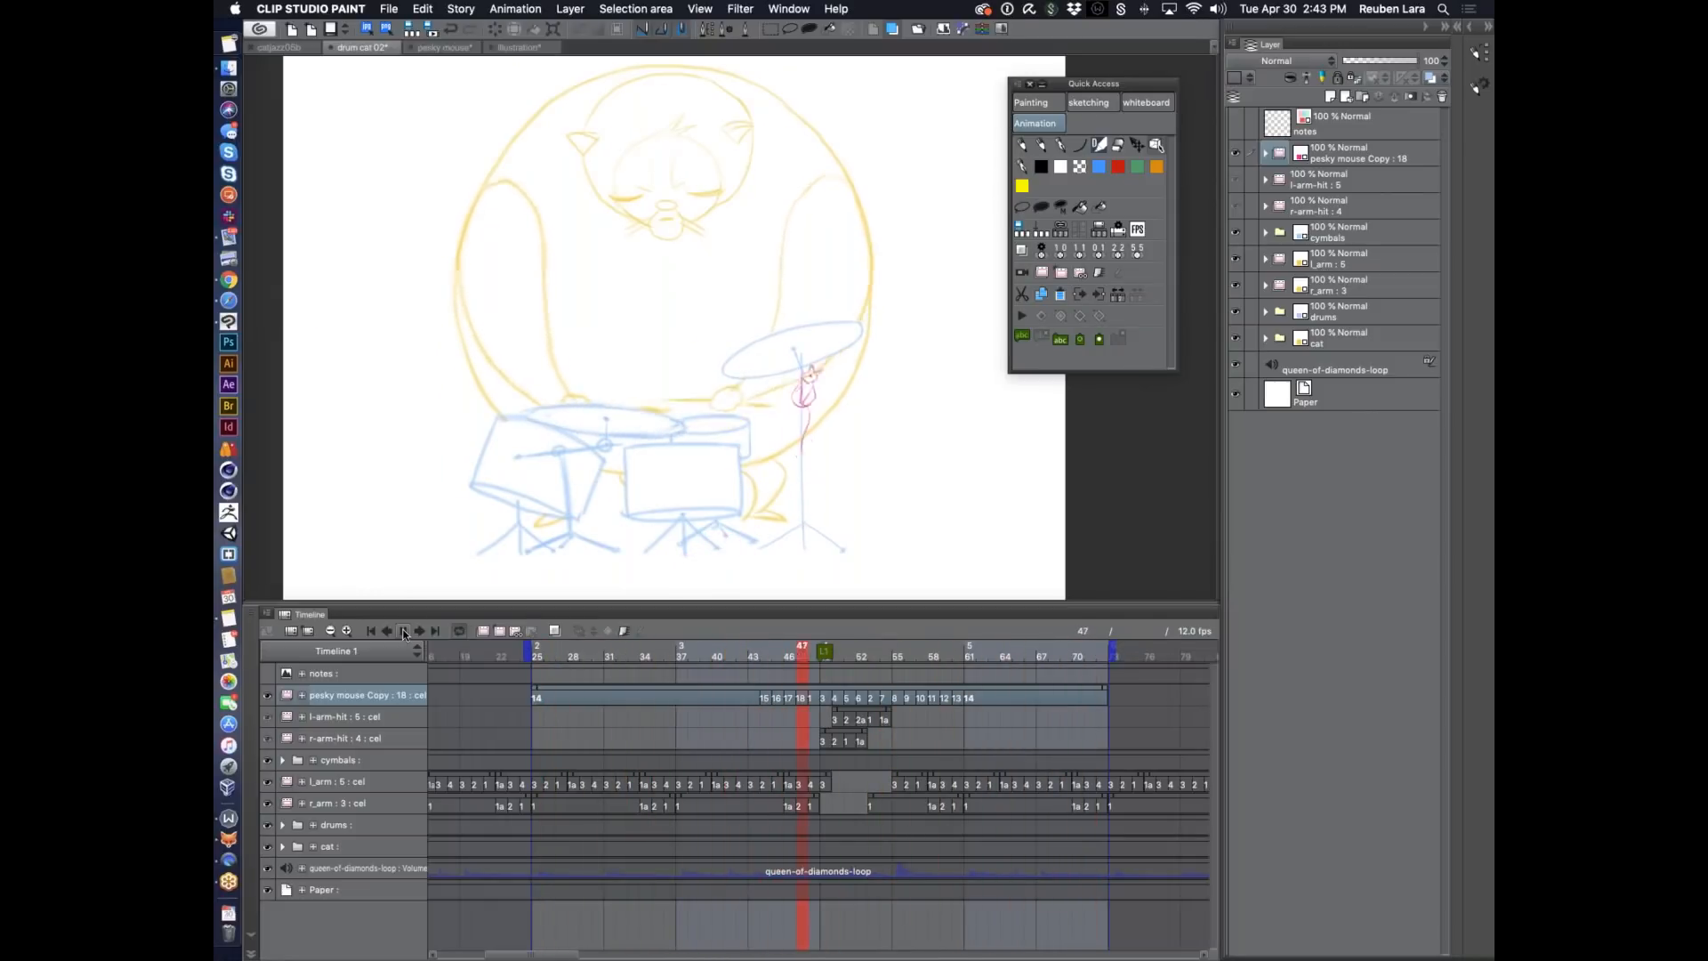
click(402, 632)
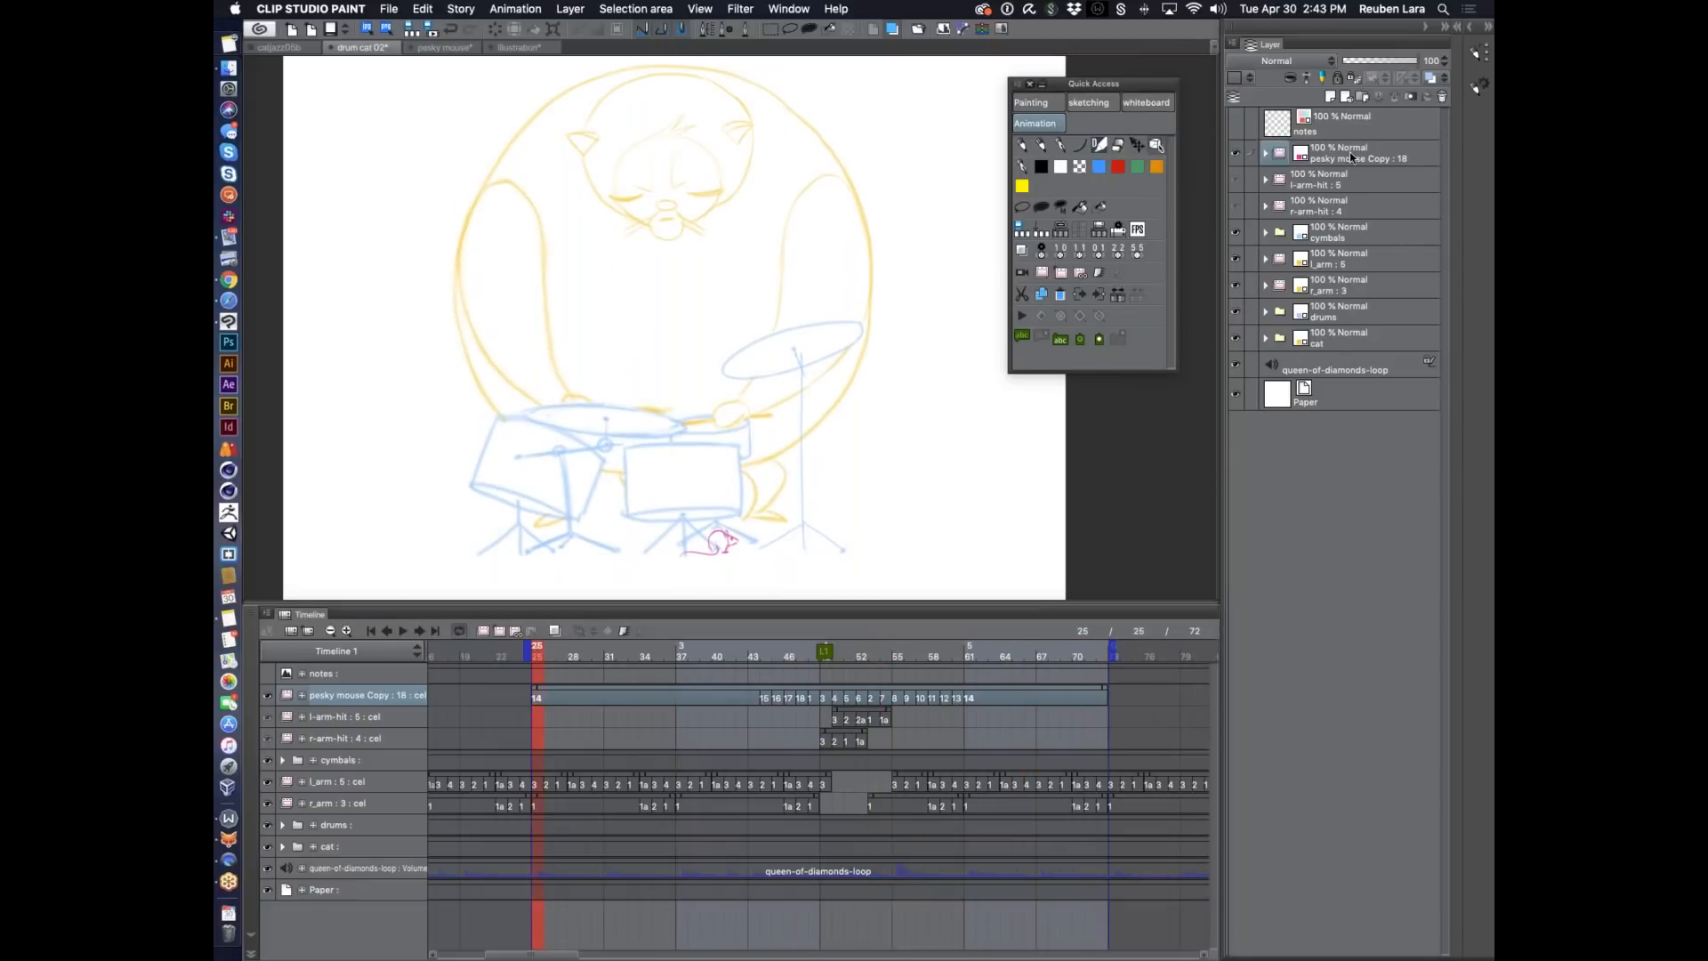
Move the pesky mouse Copy folder below cymbals and above l_arm, and play the animation to check the layering.
drag(1351, 148, 1337, 250)
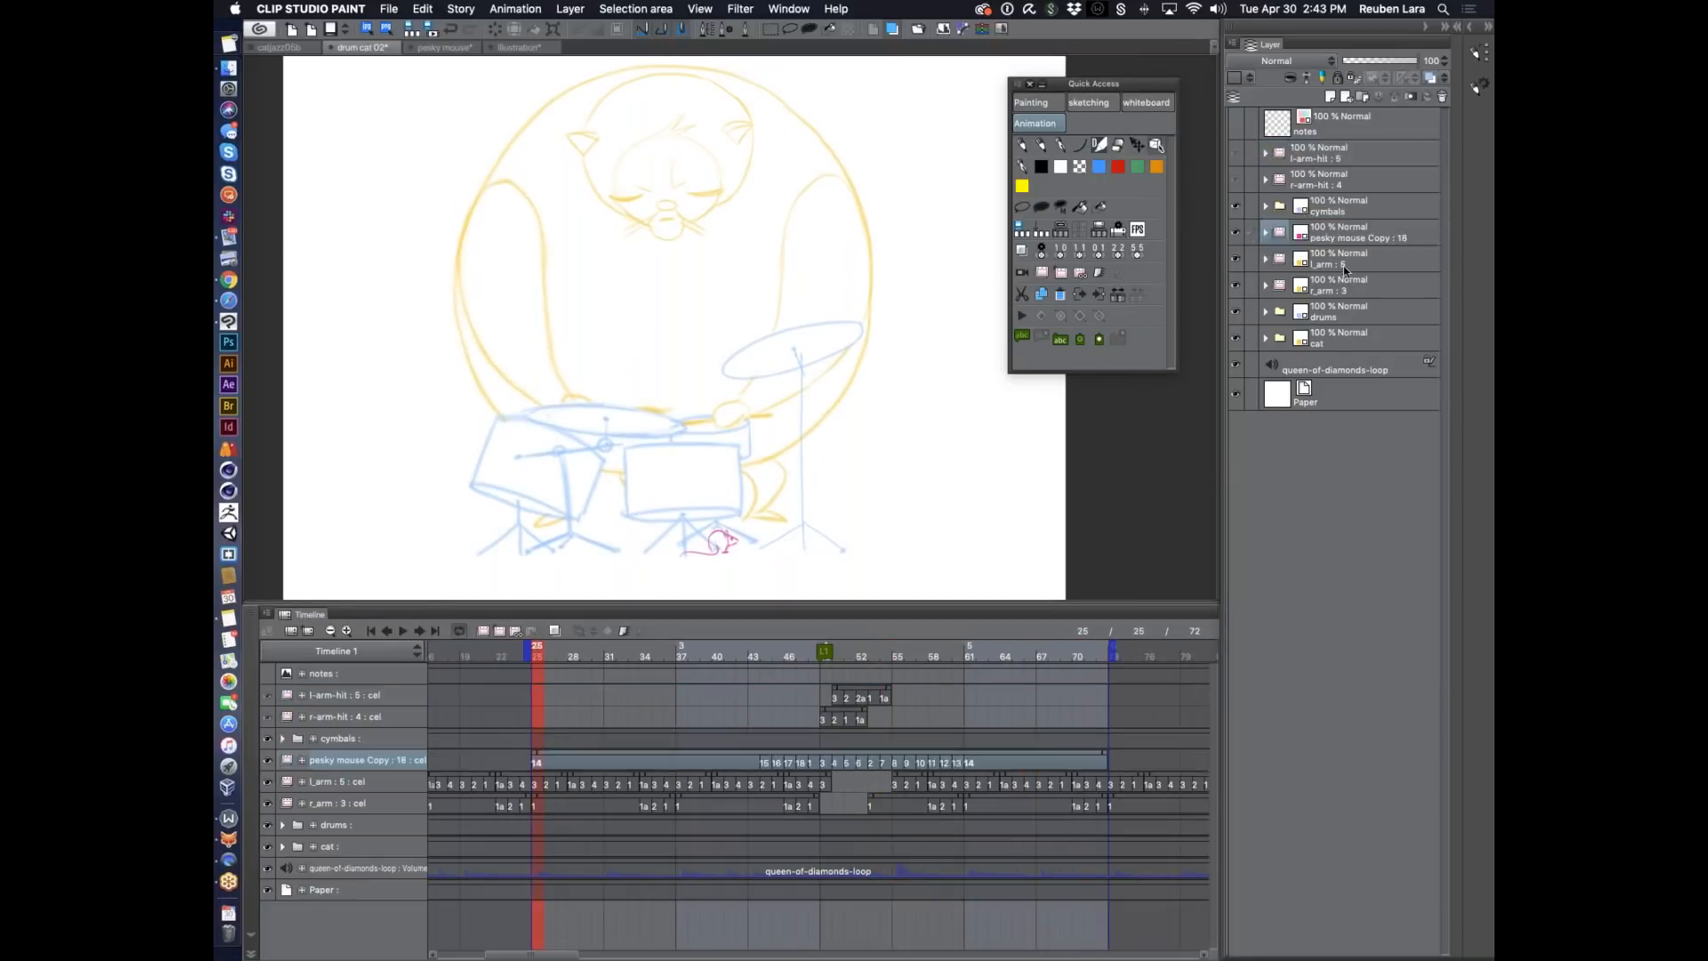
click(402, 632)
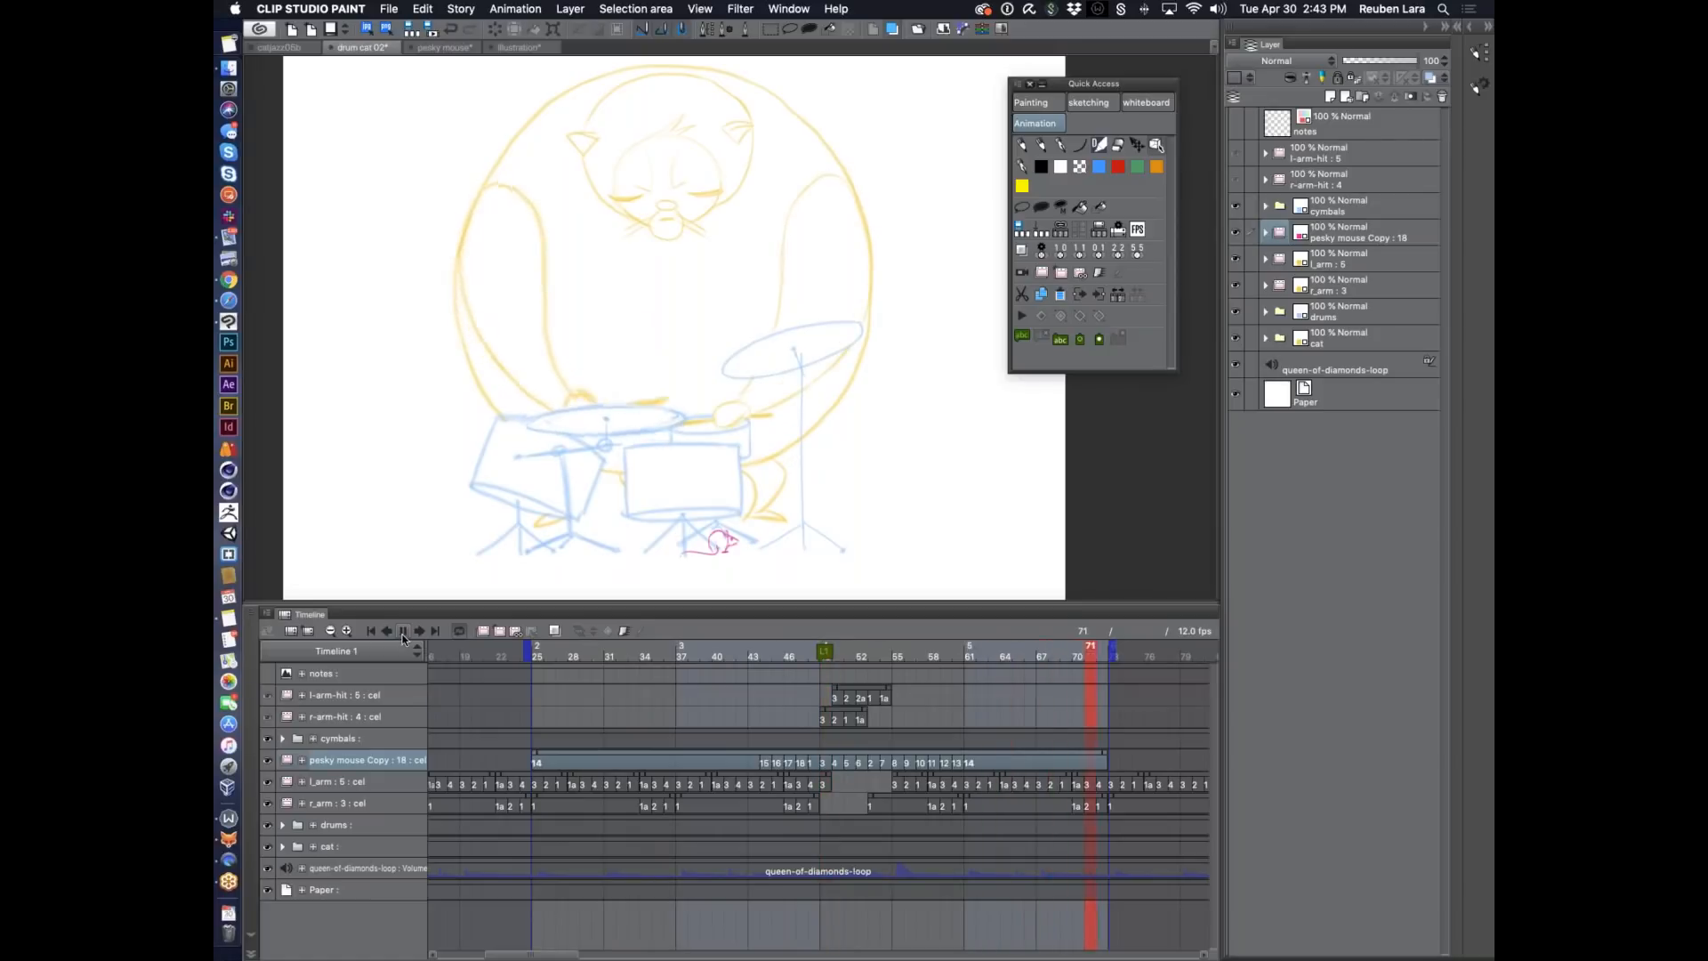
click(402, 630)
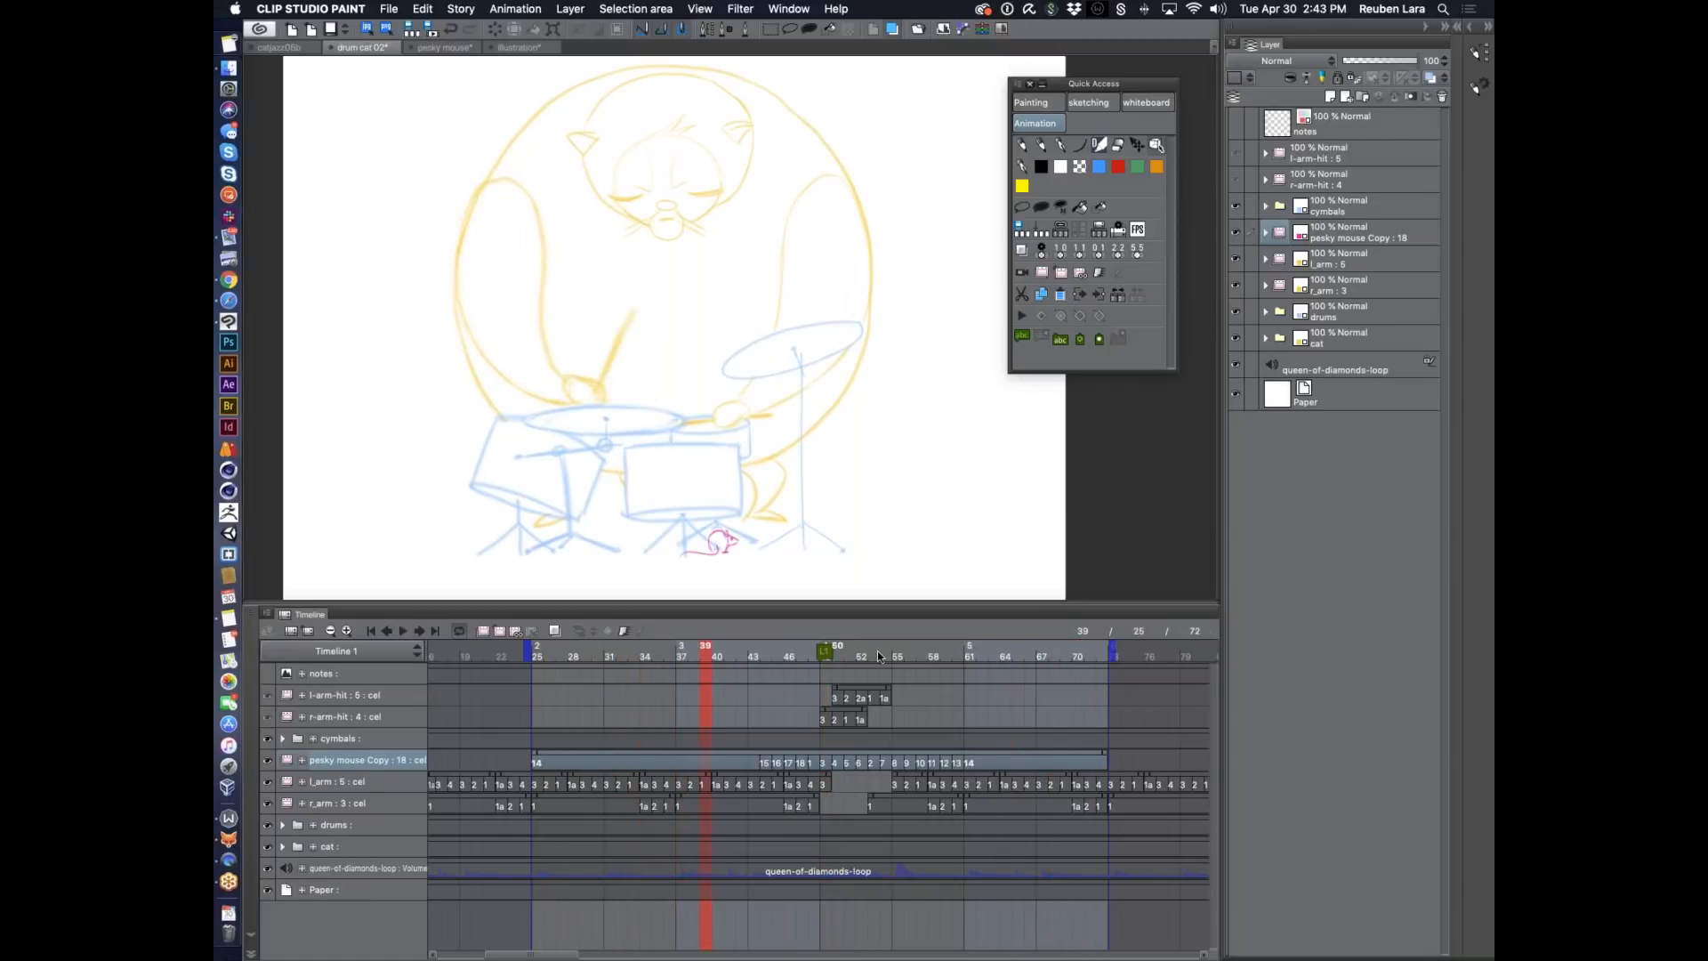
Scrub between frames 42 and 63 to check the mouse's motion behind the cymbals, and save the file.
click(741, 651)
drag(779, 657, 993, 655)
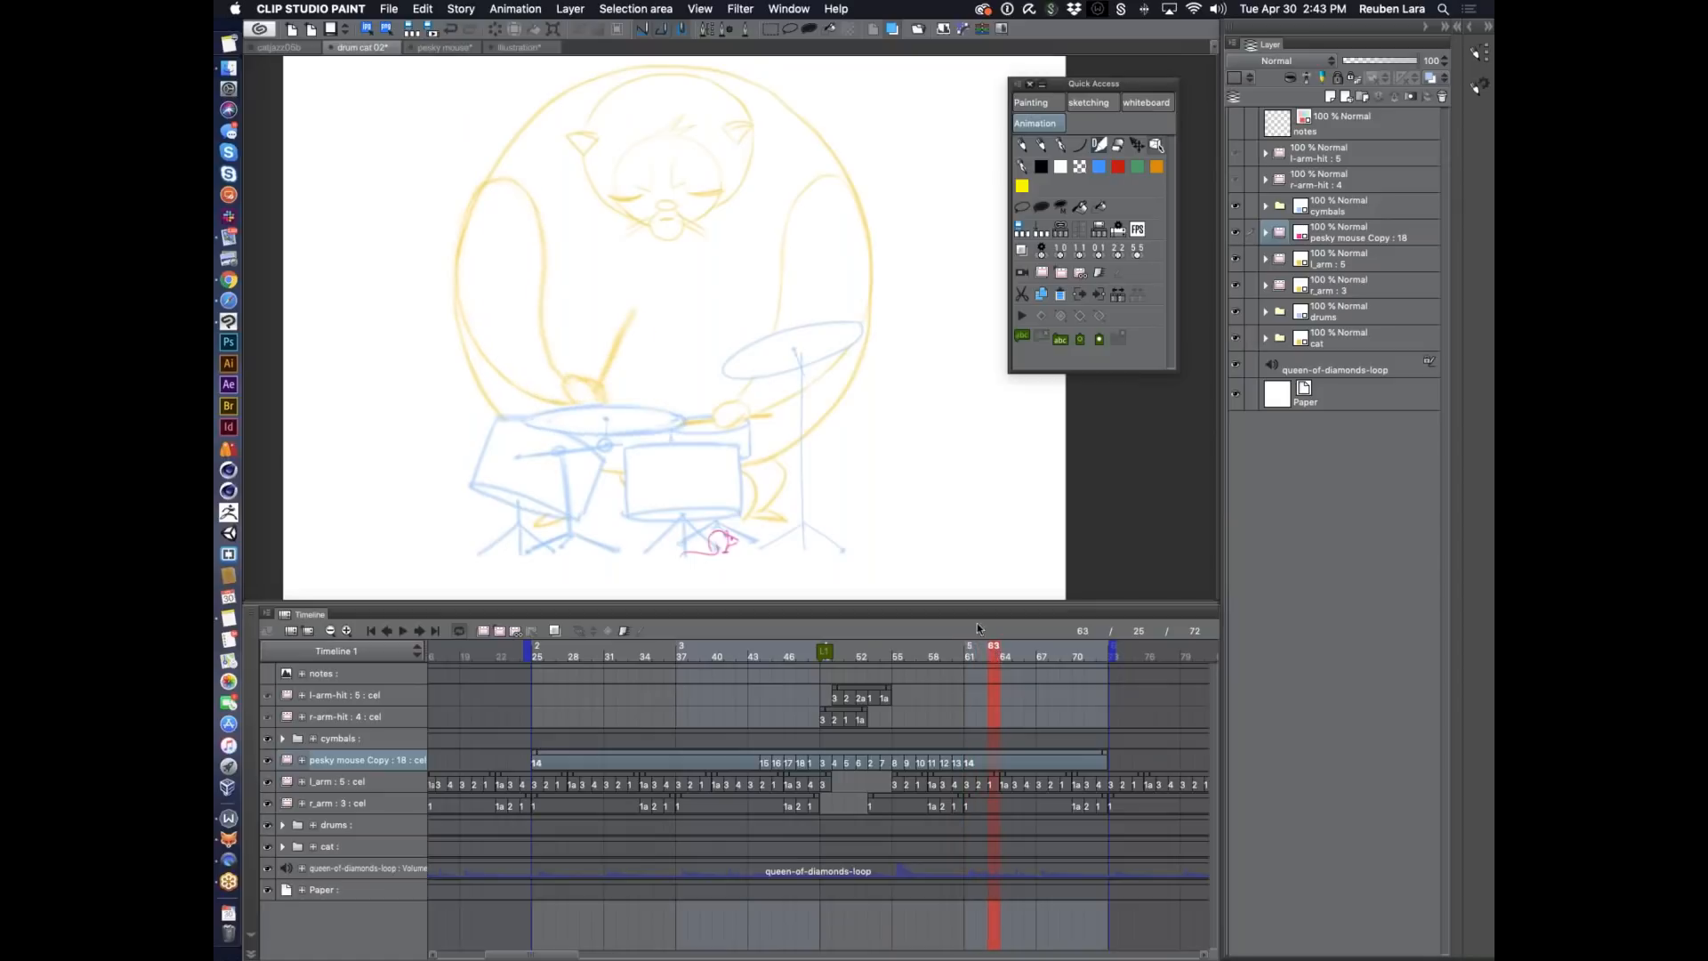
click(763, 655)
mouse_move(750, 652)
mouse_down()
mouse_move(867, 658)
mouse_move(814, 659)
mouse_move(847, 649)
mouse_move(825, 648)
mouse_up()
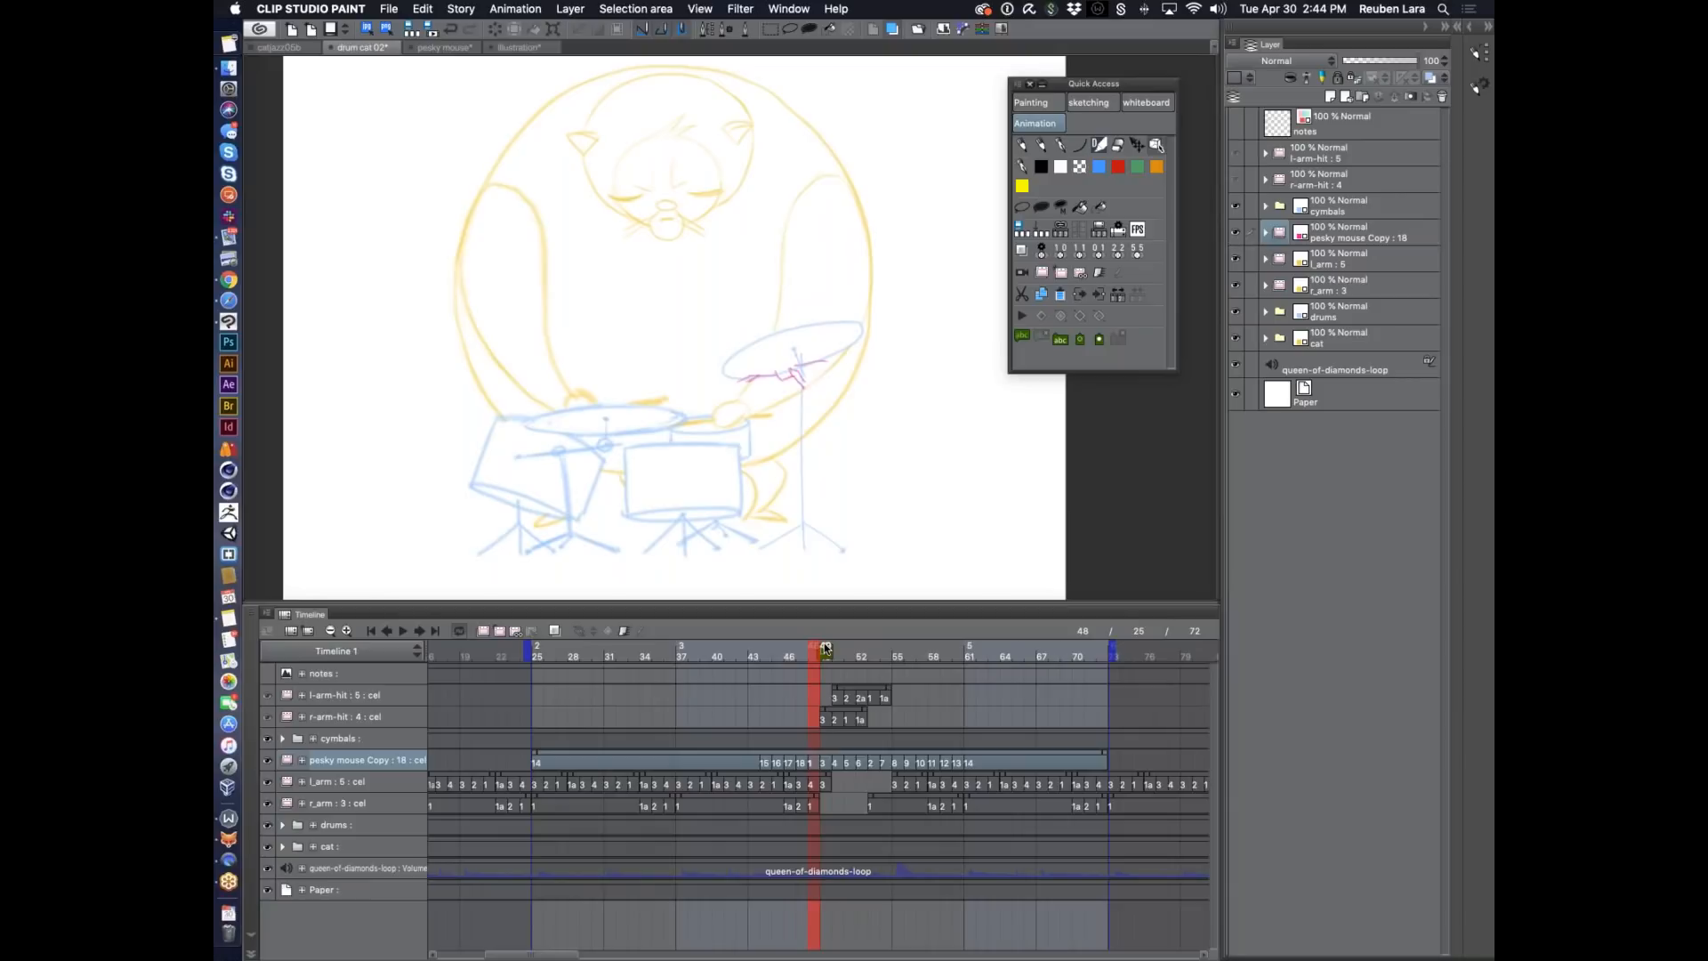
scroll(855, 443, down, 2)
drag(854, 442, 812, 433)
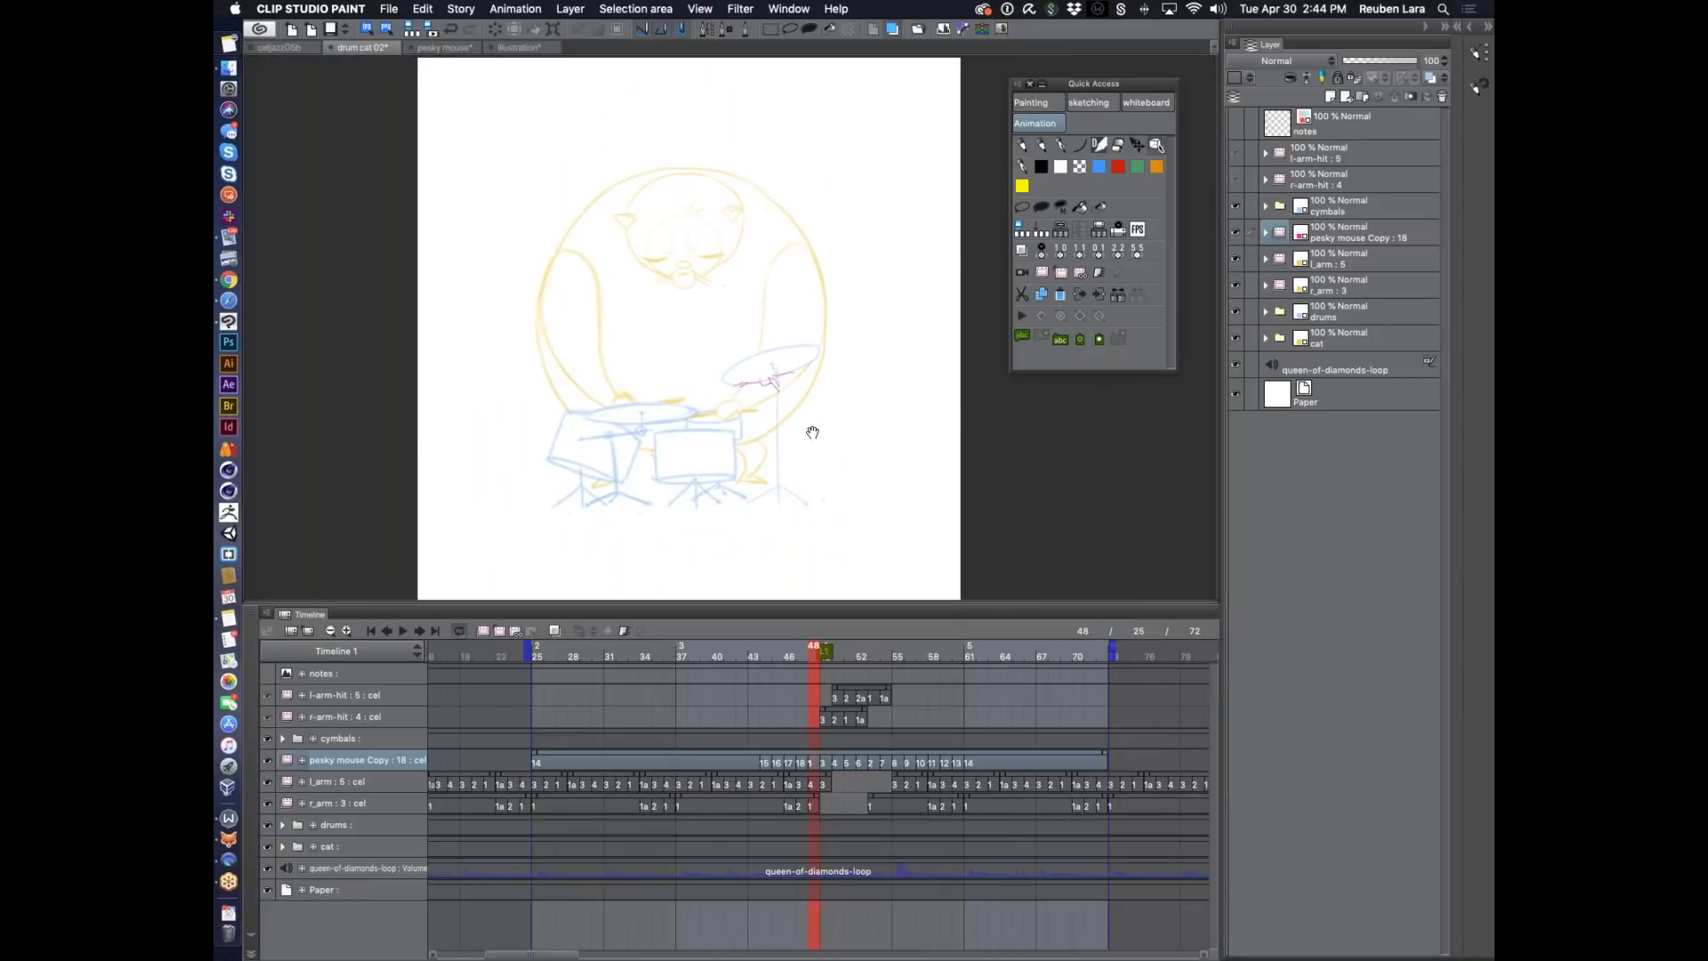
key(super+s)
Go to frame 25 and place the head layer of the cat folder in a new folder of its own.
click(1281, 338)
click(1347, 368)
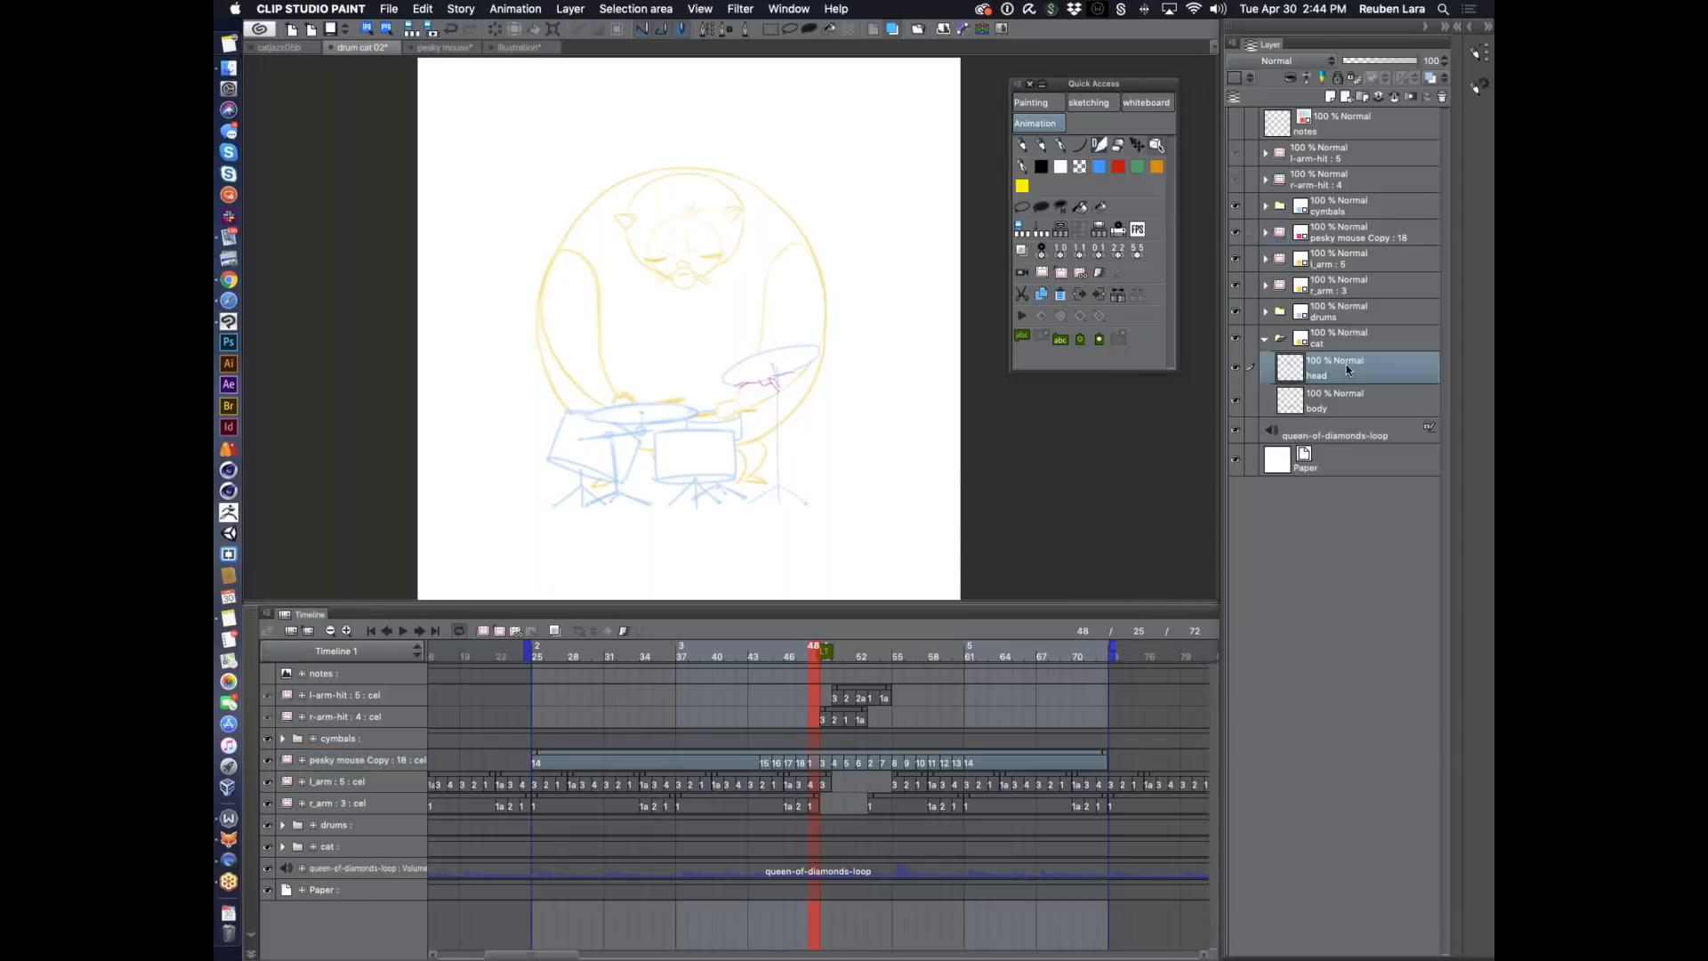
drag(797, 653, 536, 662)
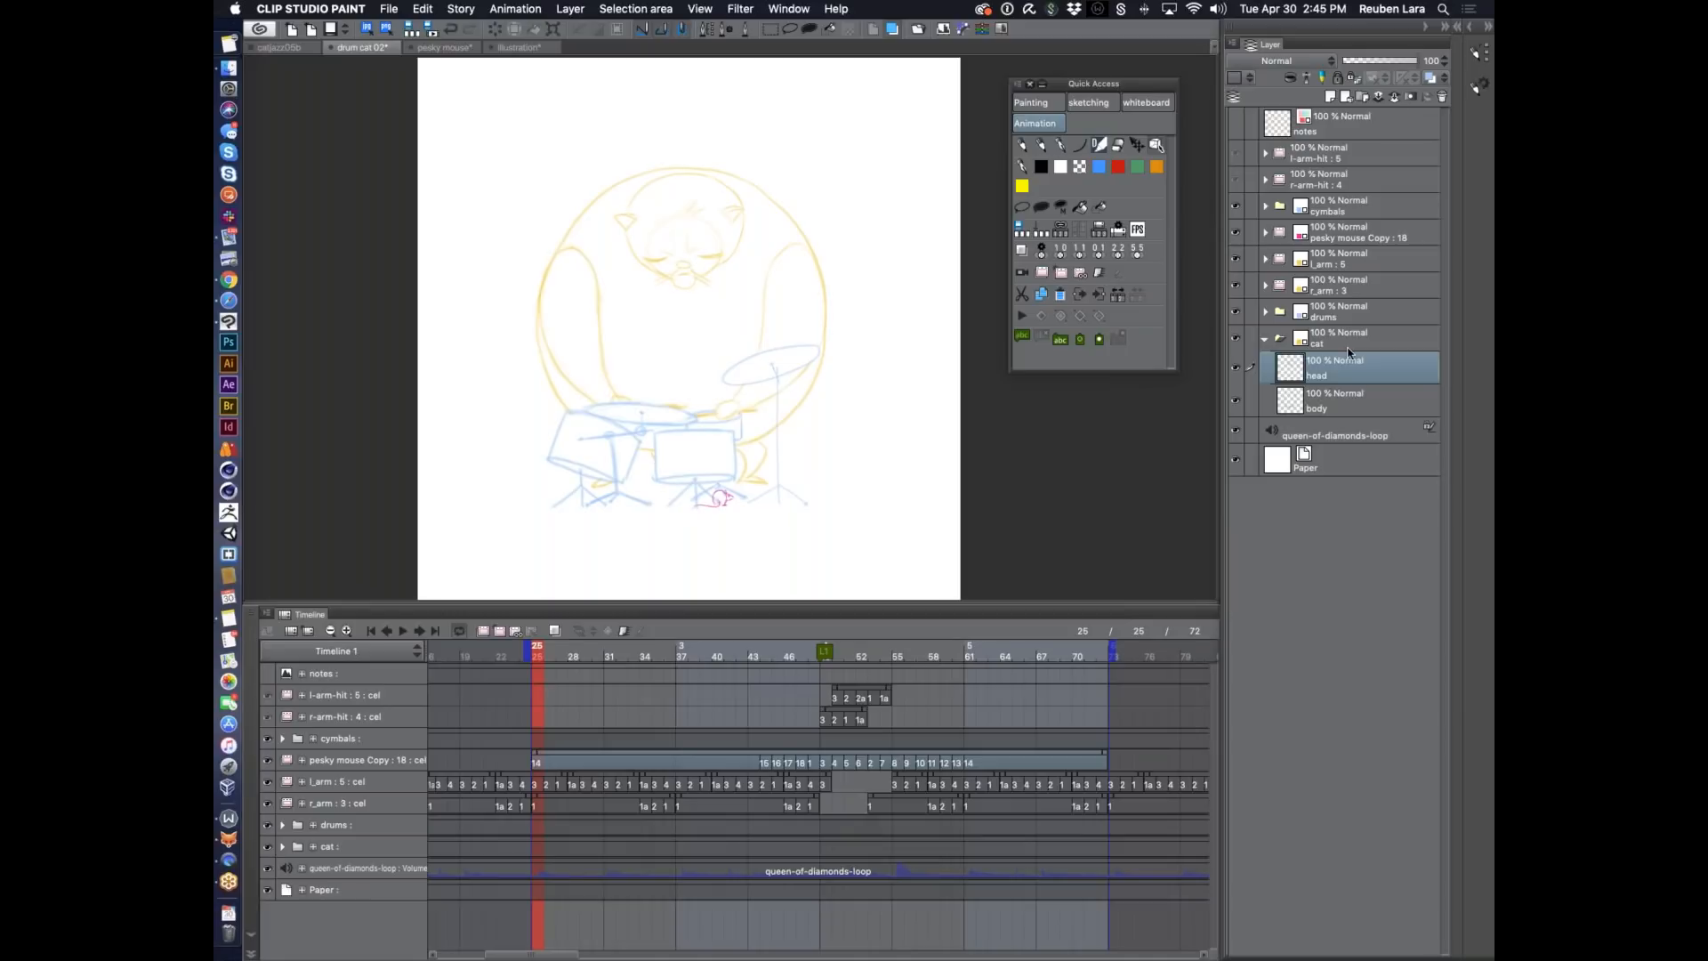
click(1235, 43)
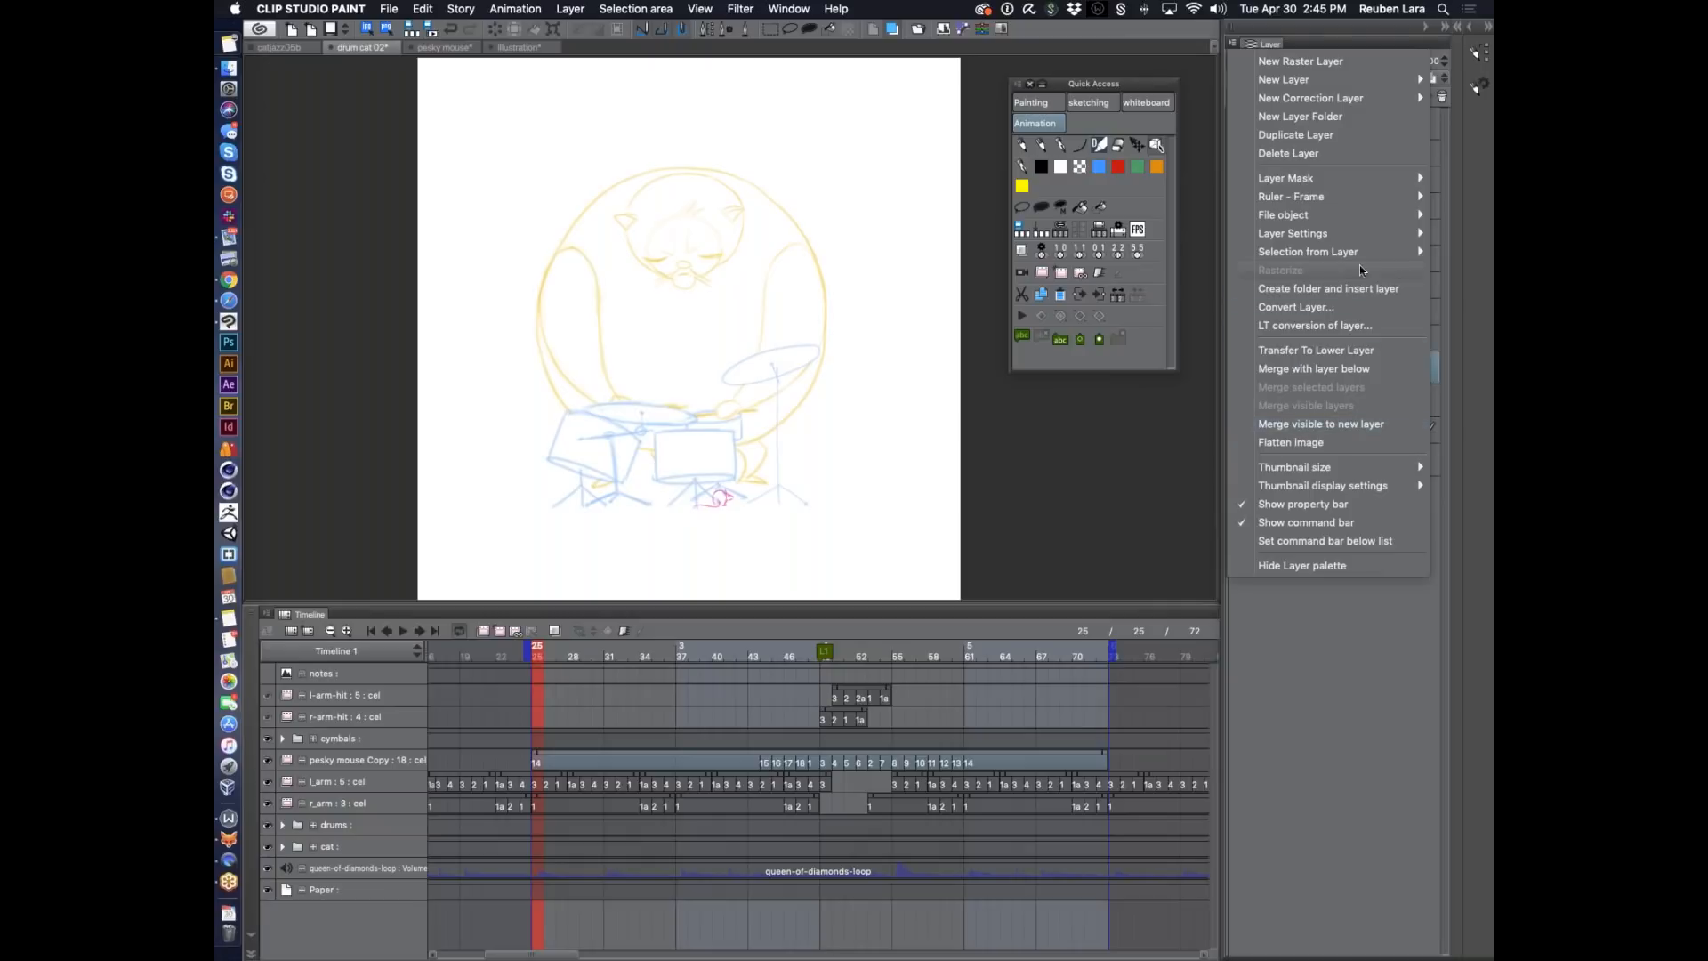
click(1374, 294)
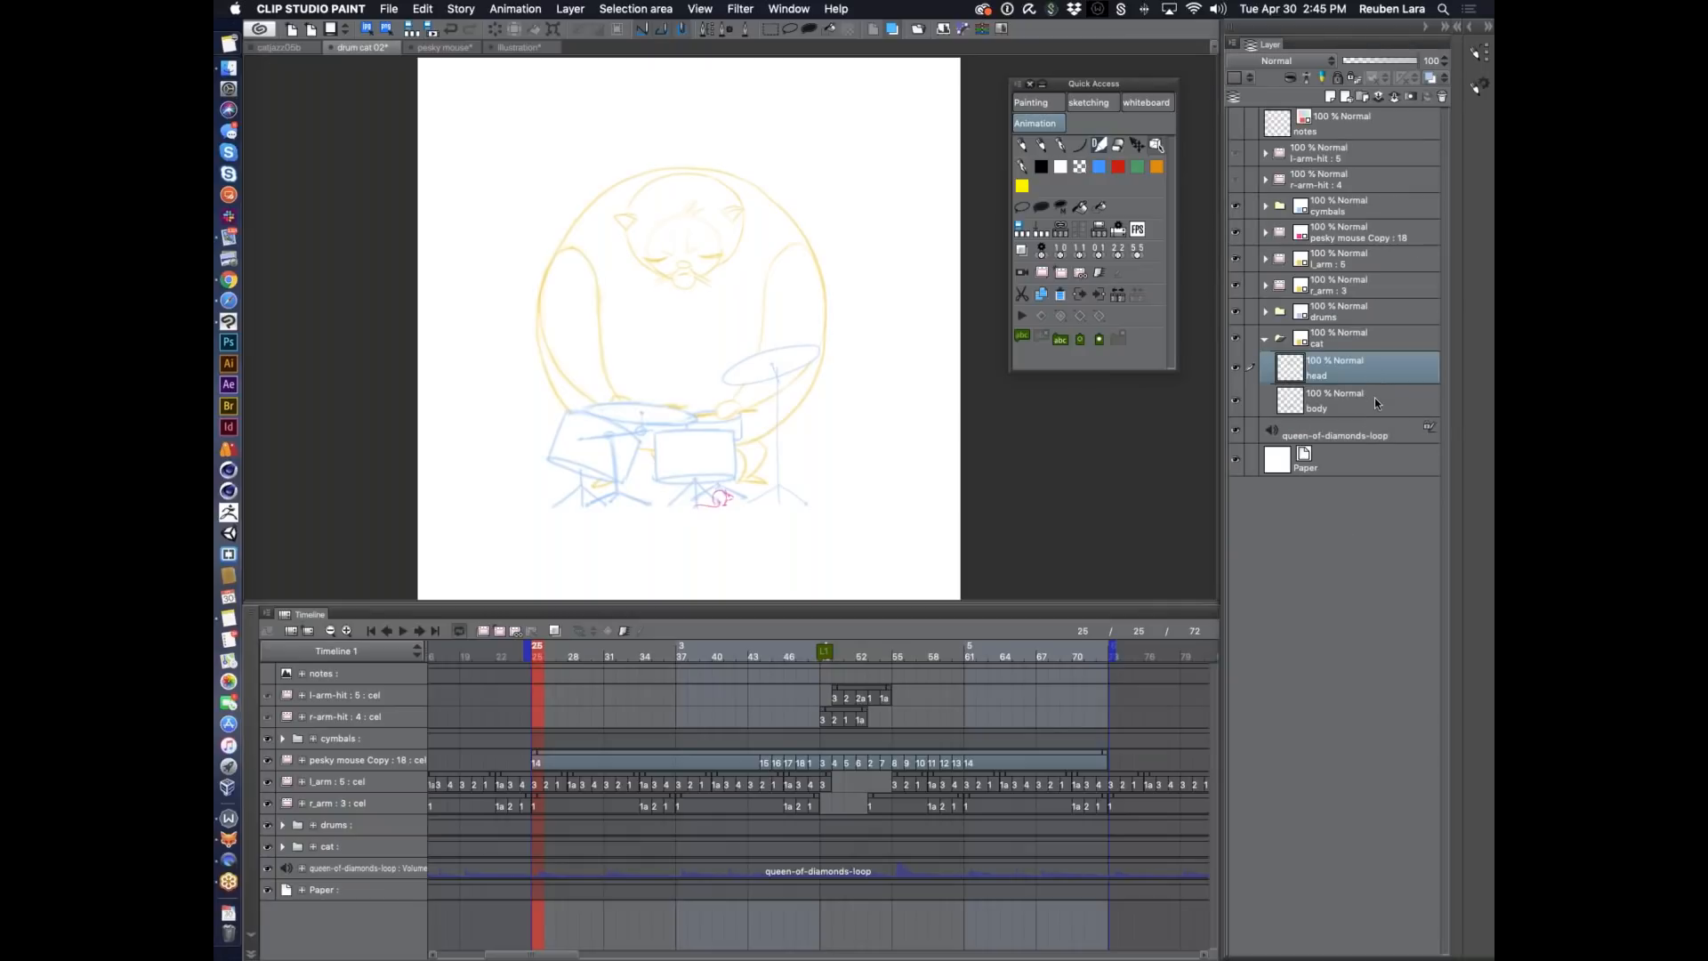
key(super+g)
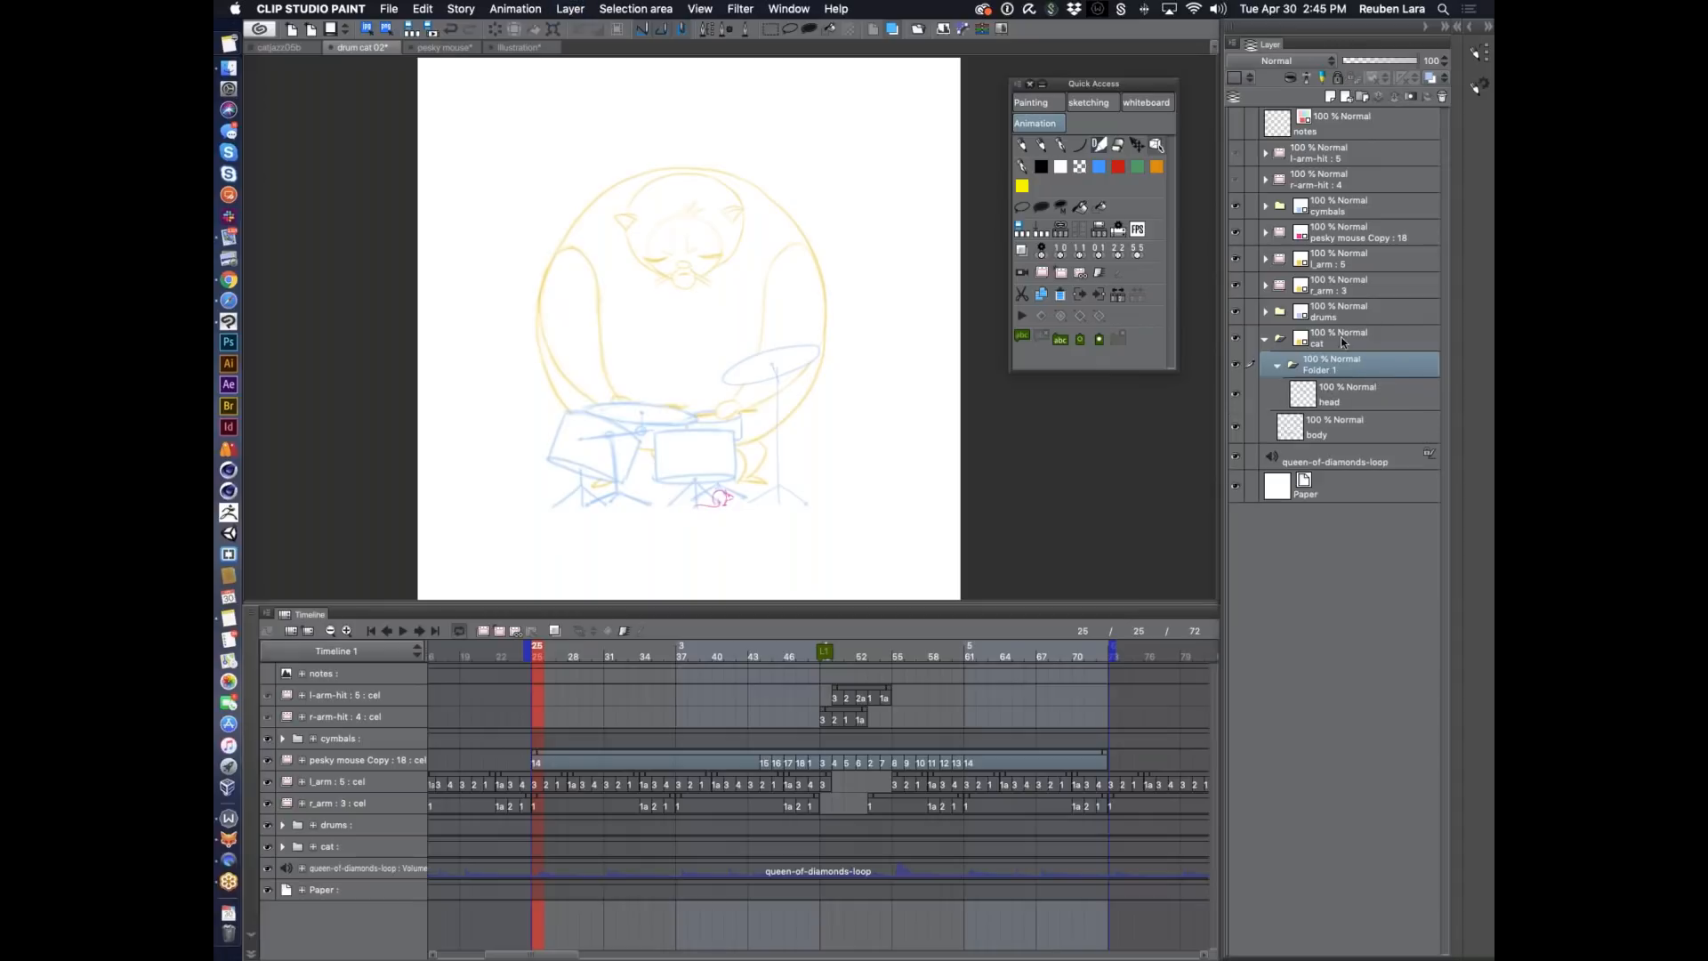
Rename the new folder inside the cat folder as head and collapse it.
double_click(1324, 365)
text(hea)
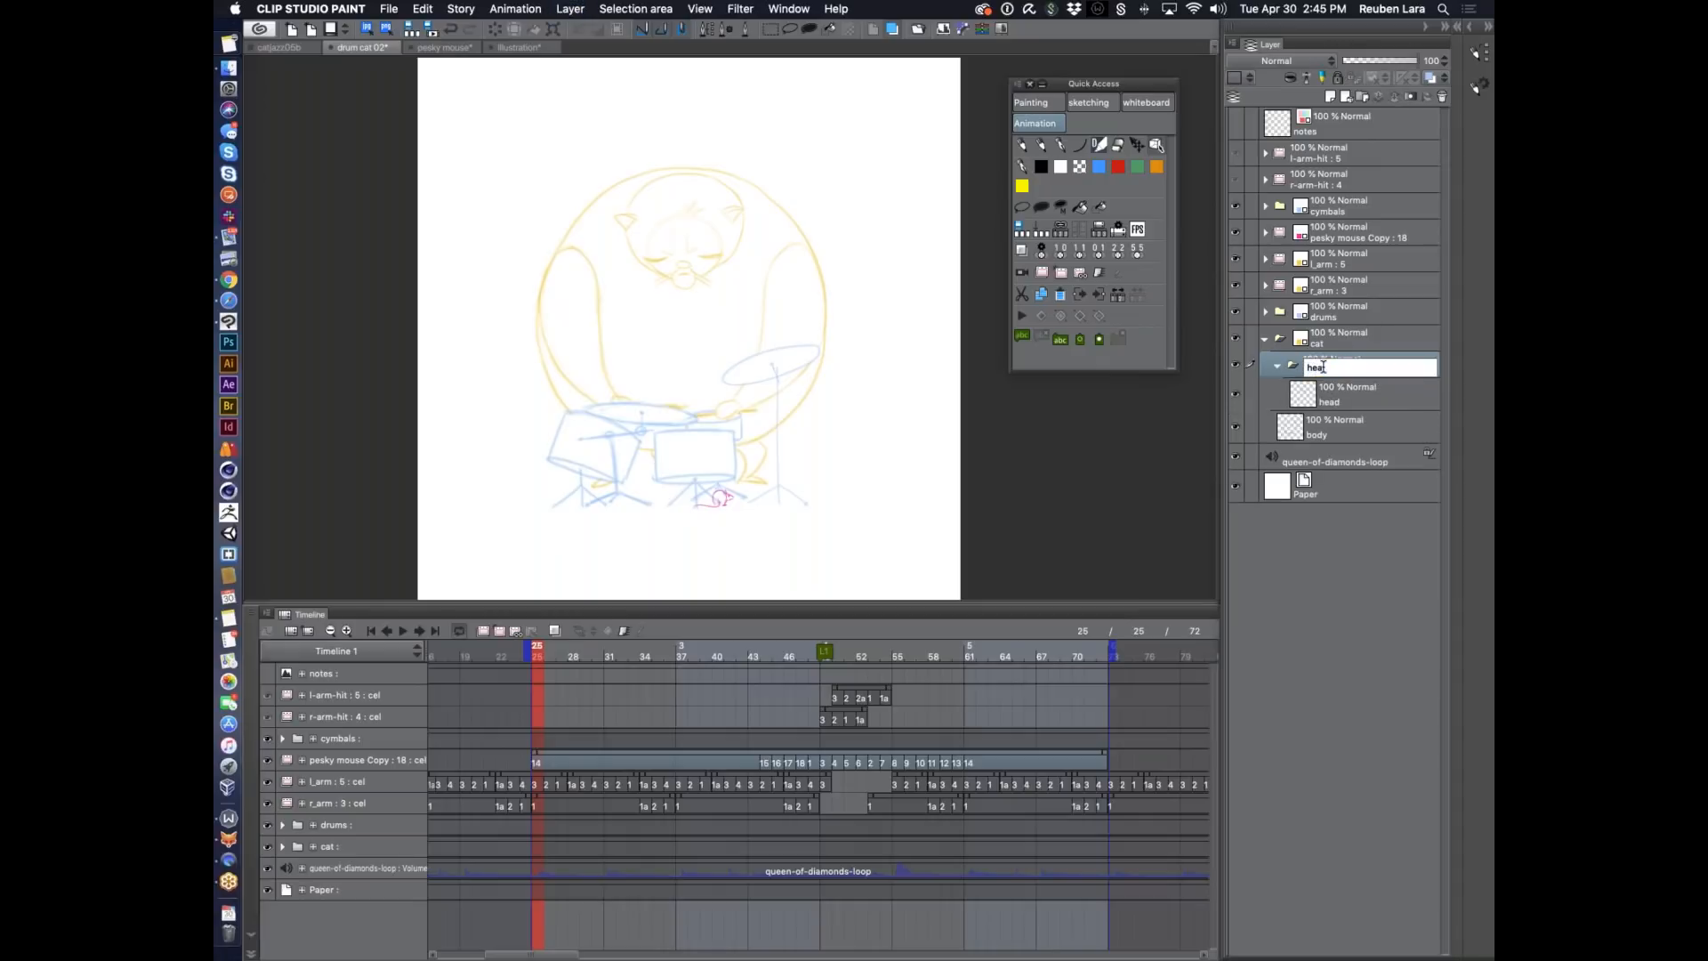
text(d)
key(Return)
click(1279, 365)
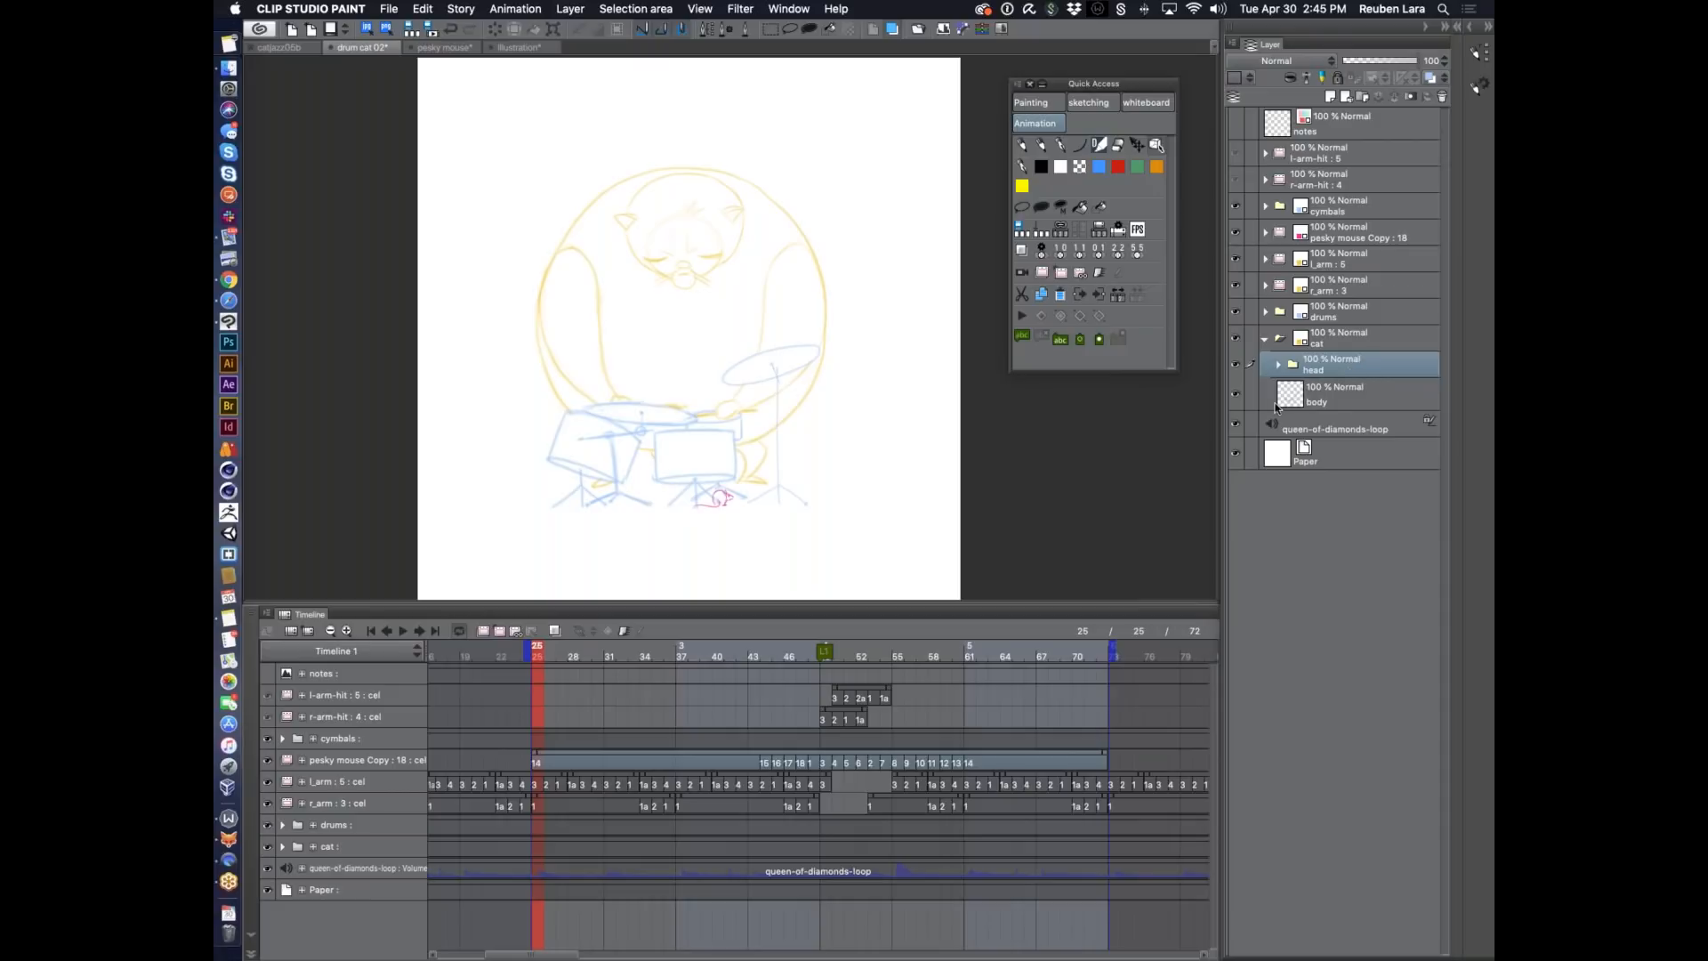
Enable keyframes on the head folder's track and expand its Transform properties in the timeline.
click(282, 846)
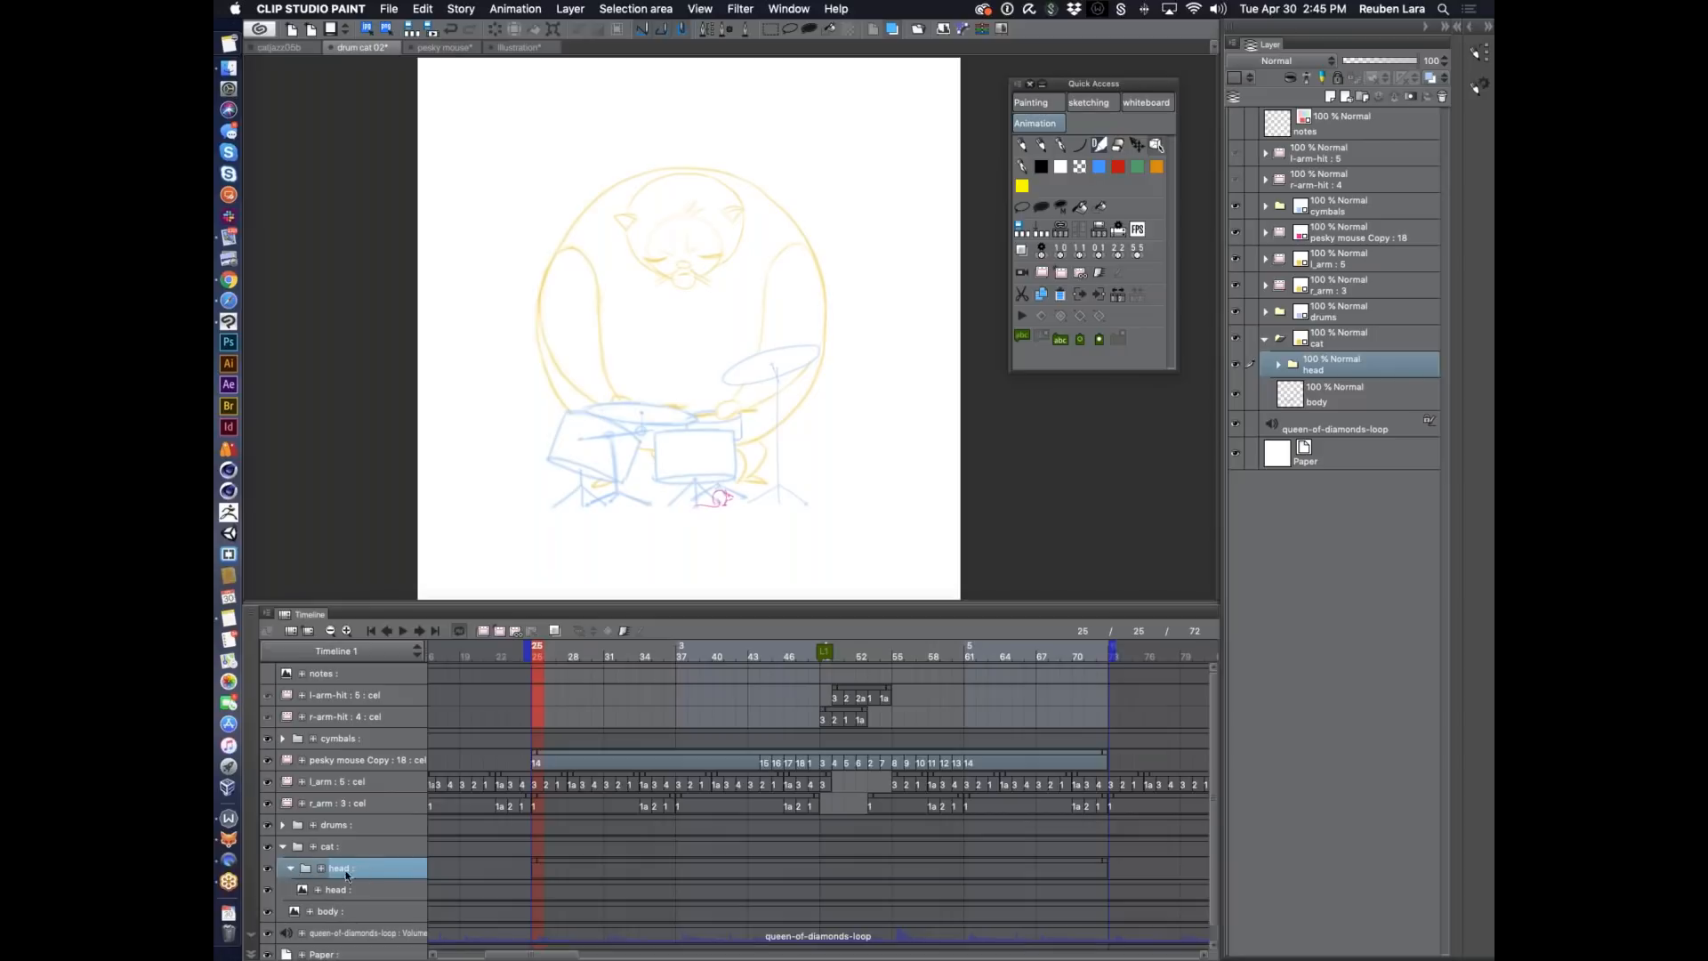
scroll(374, 863, down, 1)
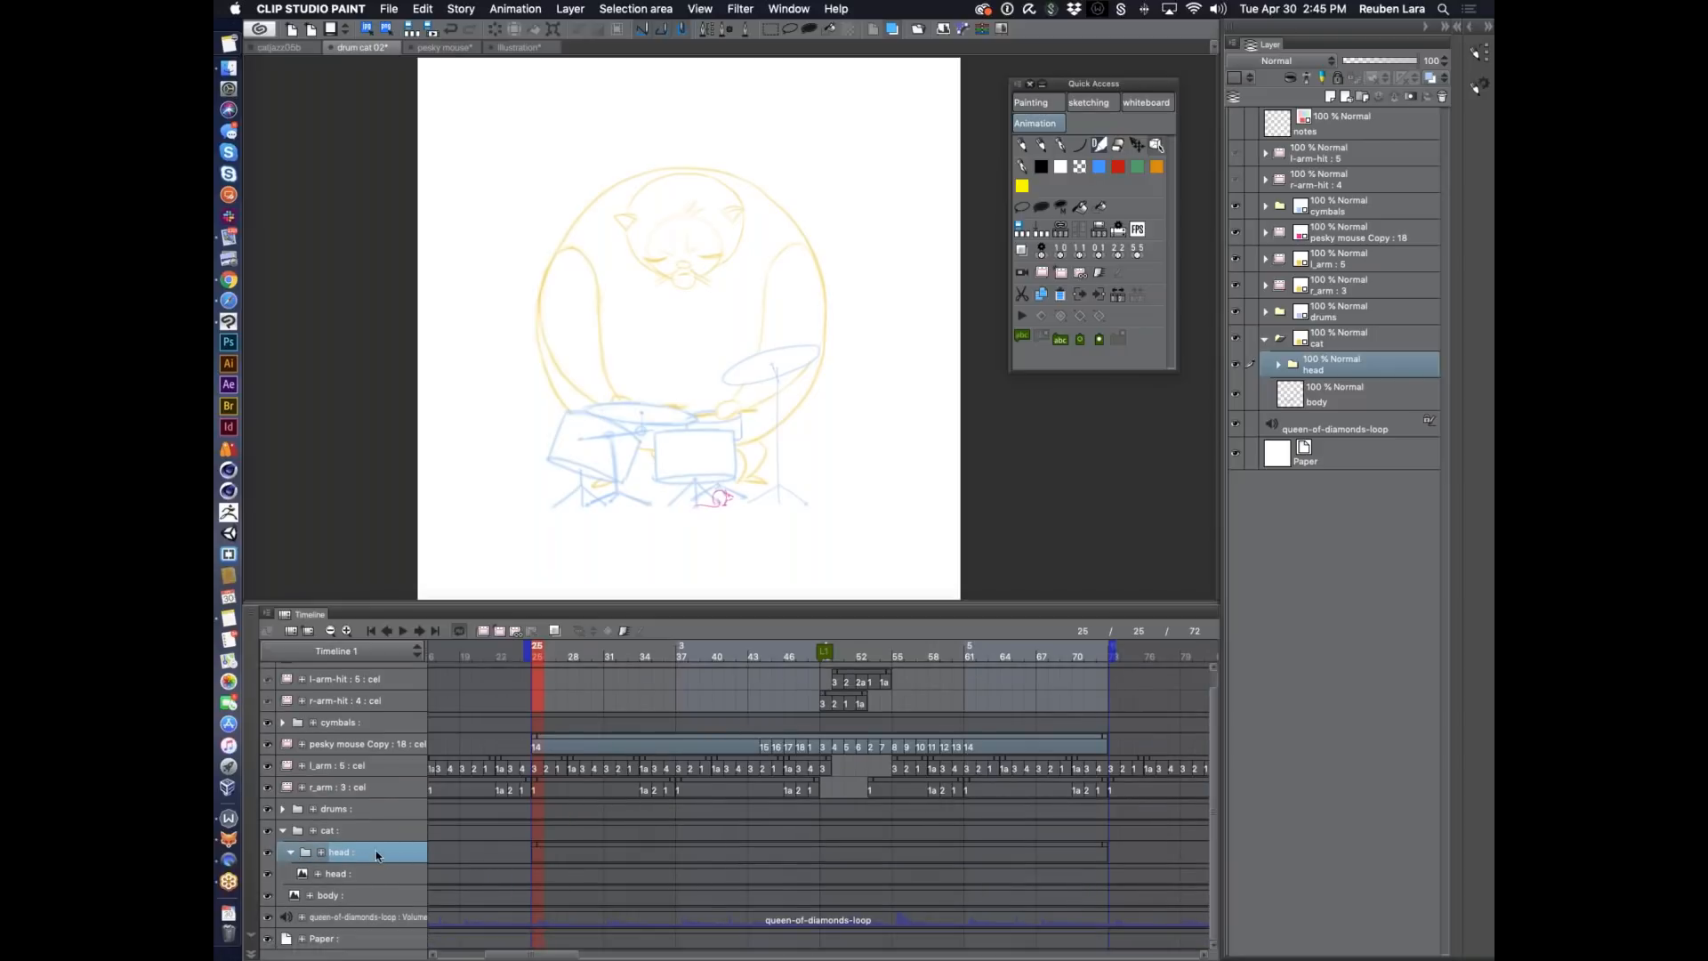
click(625, 631)
click(323, 854)
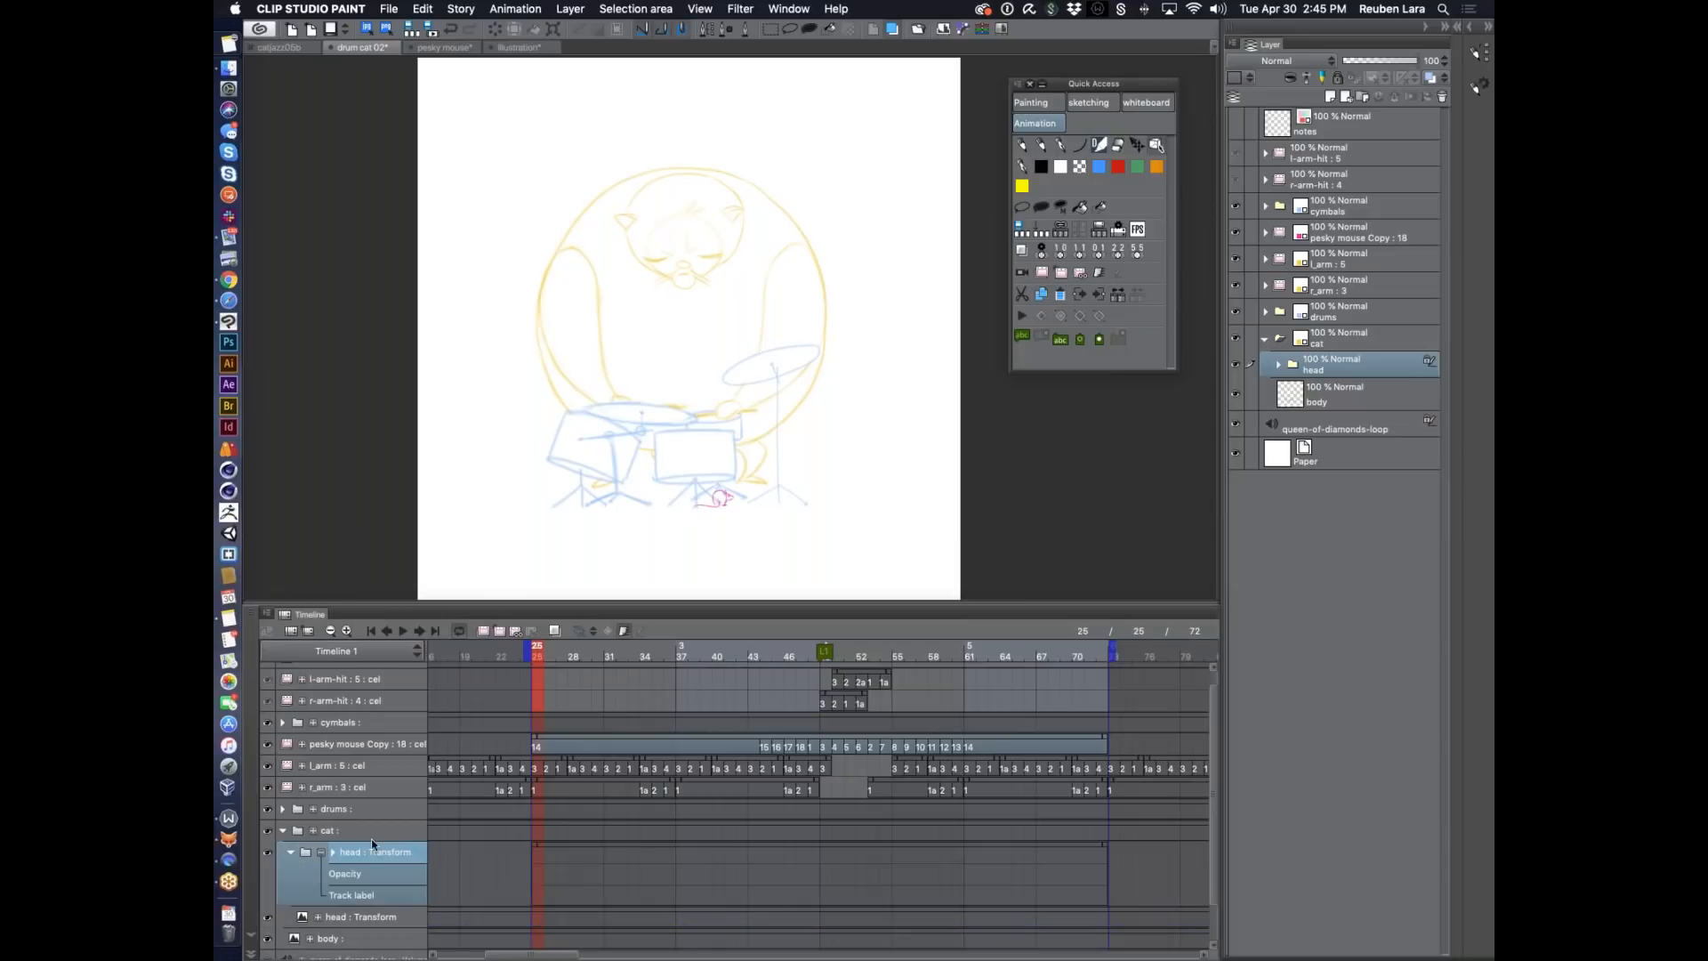
click(334, 853)
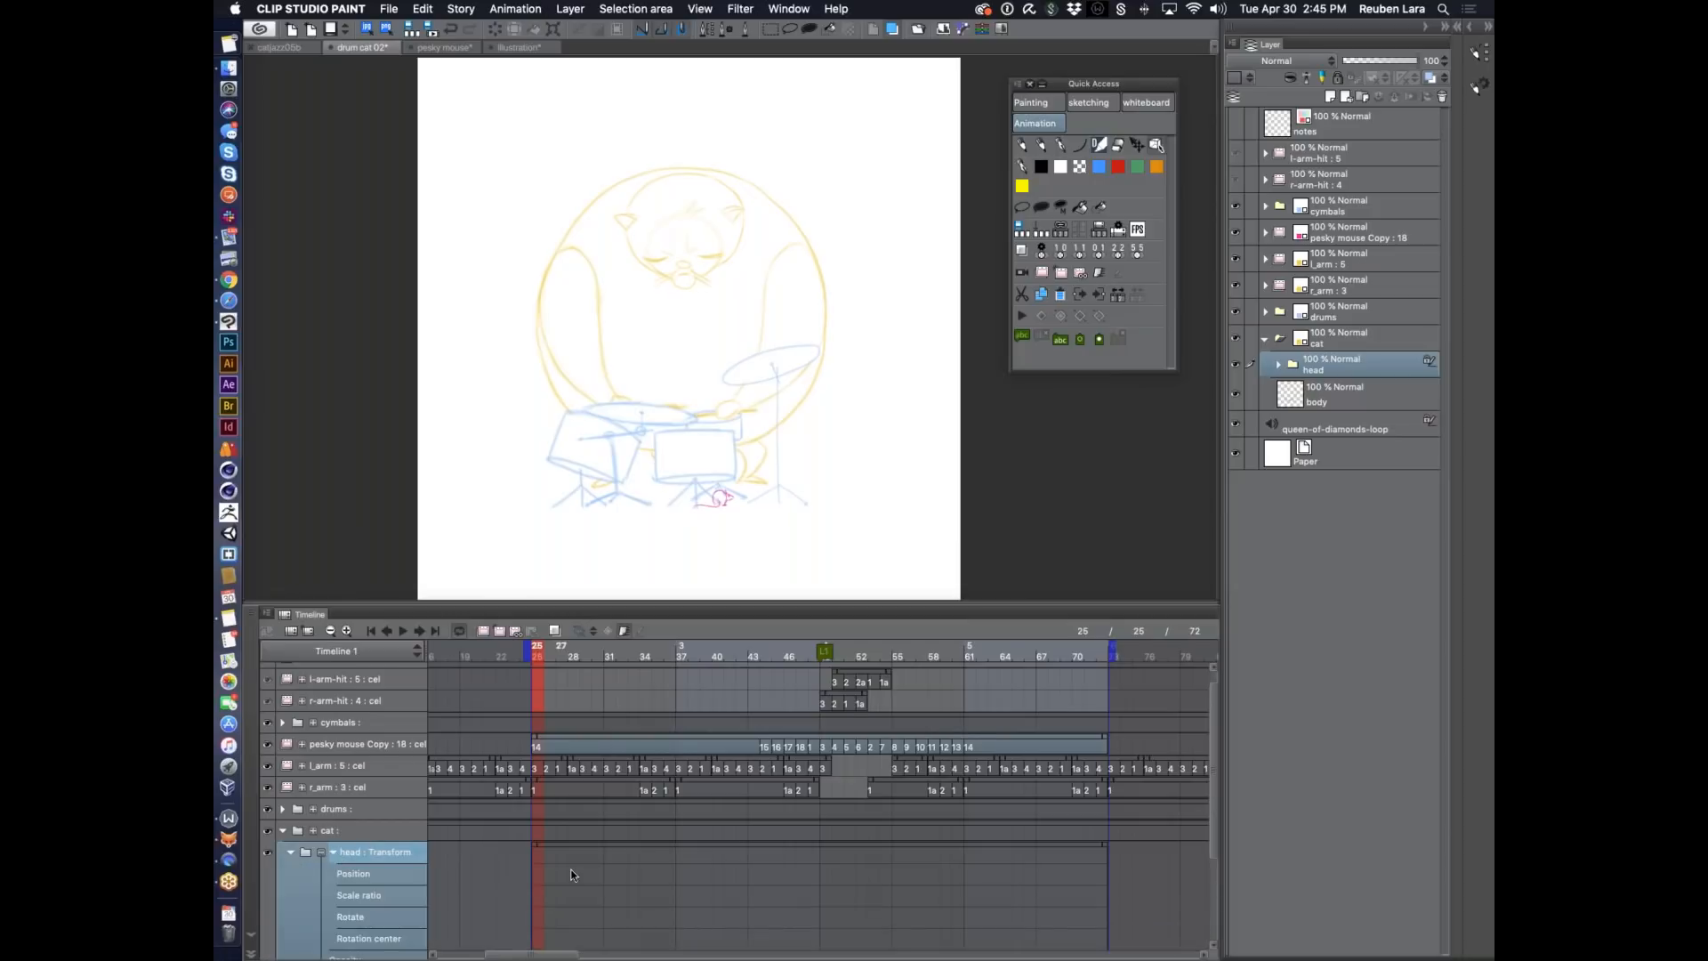
scroll(569, 872, down, 3)
scroll(572, 874, down, 1)
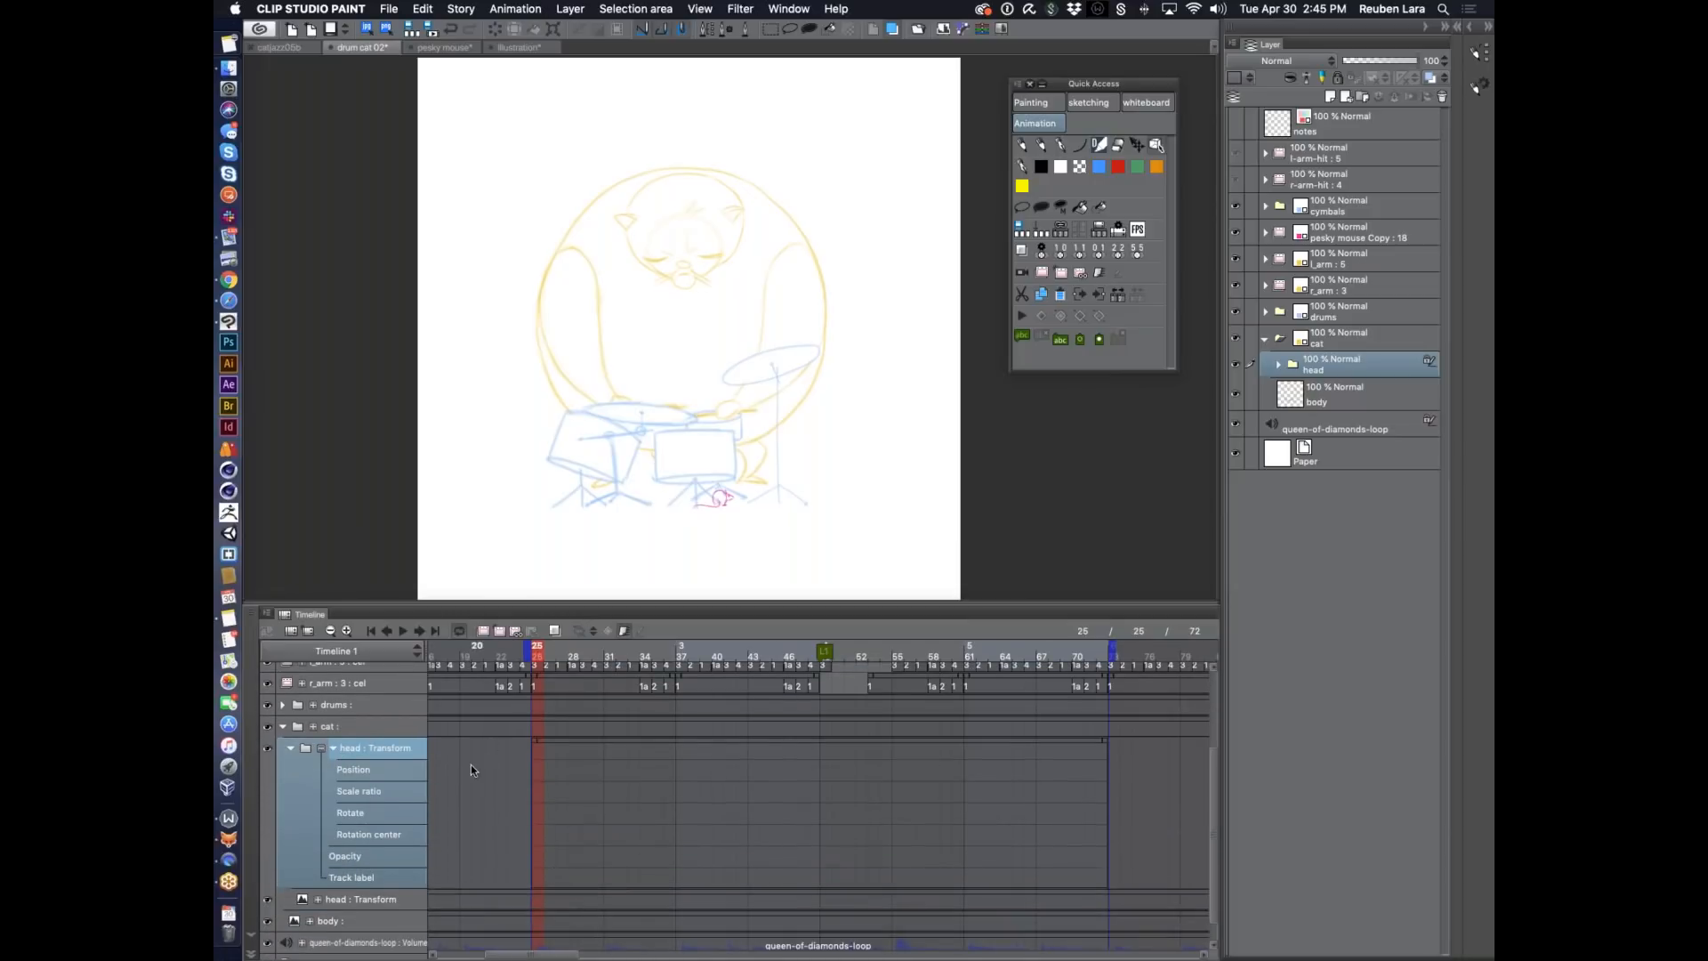
scroll(582, 760, up, 1)
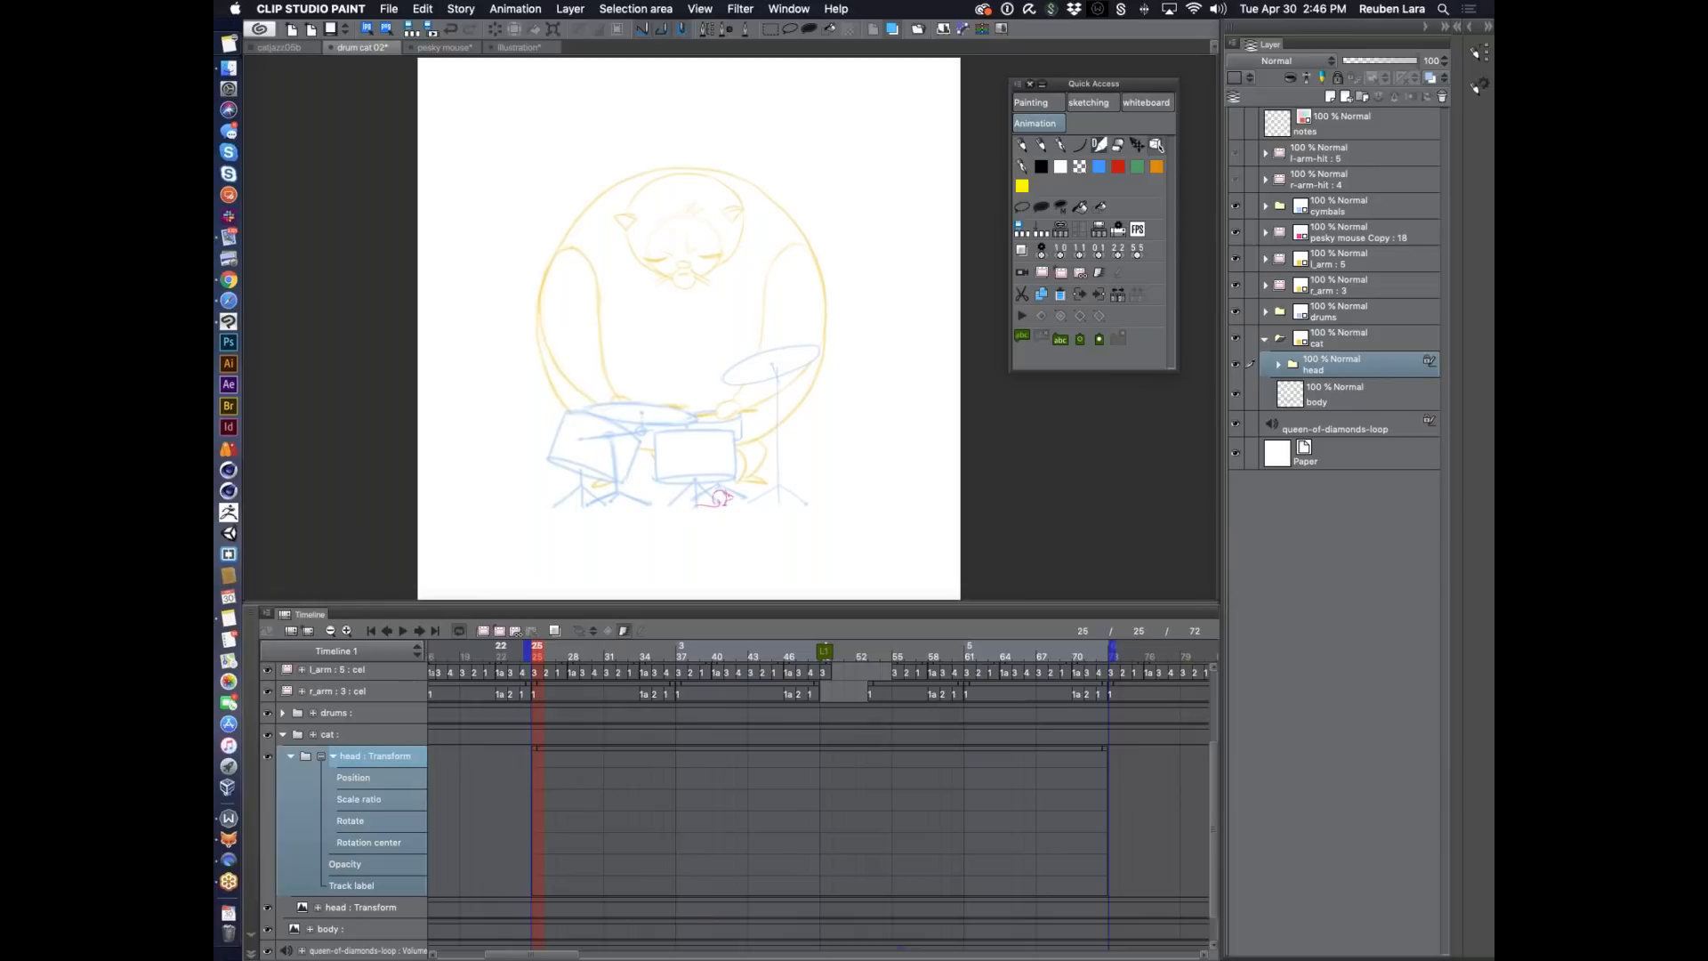
Review the keyframe interpolation options for the head folder and select its Position track.
click(593, 632)
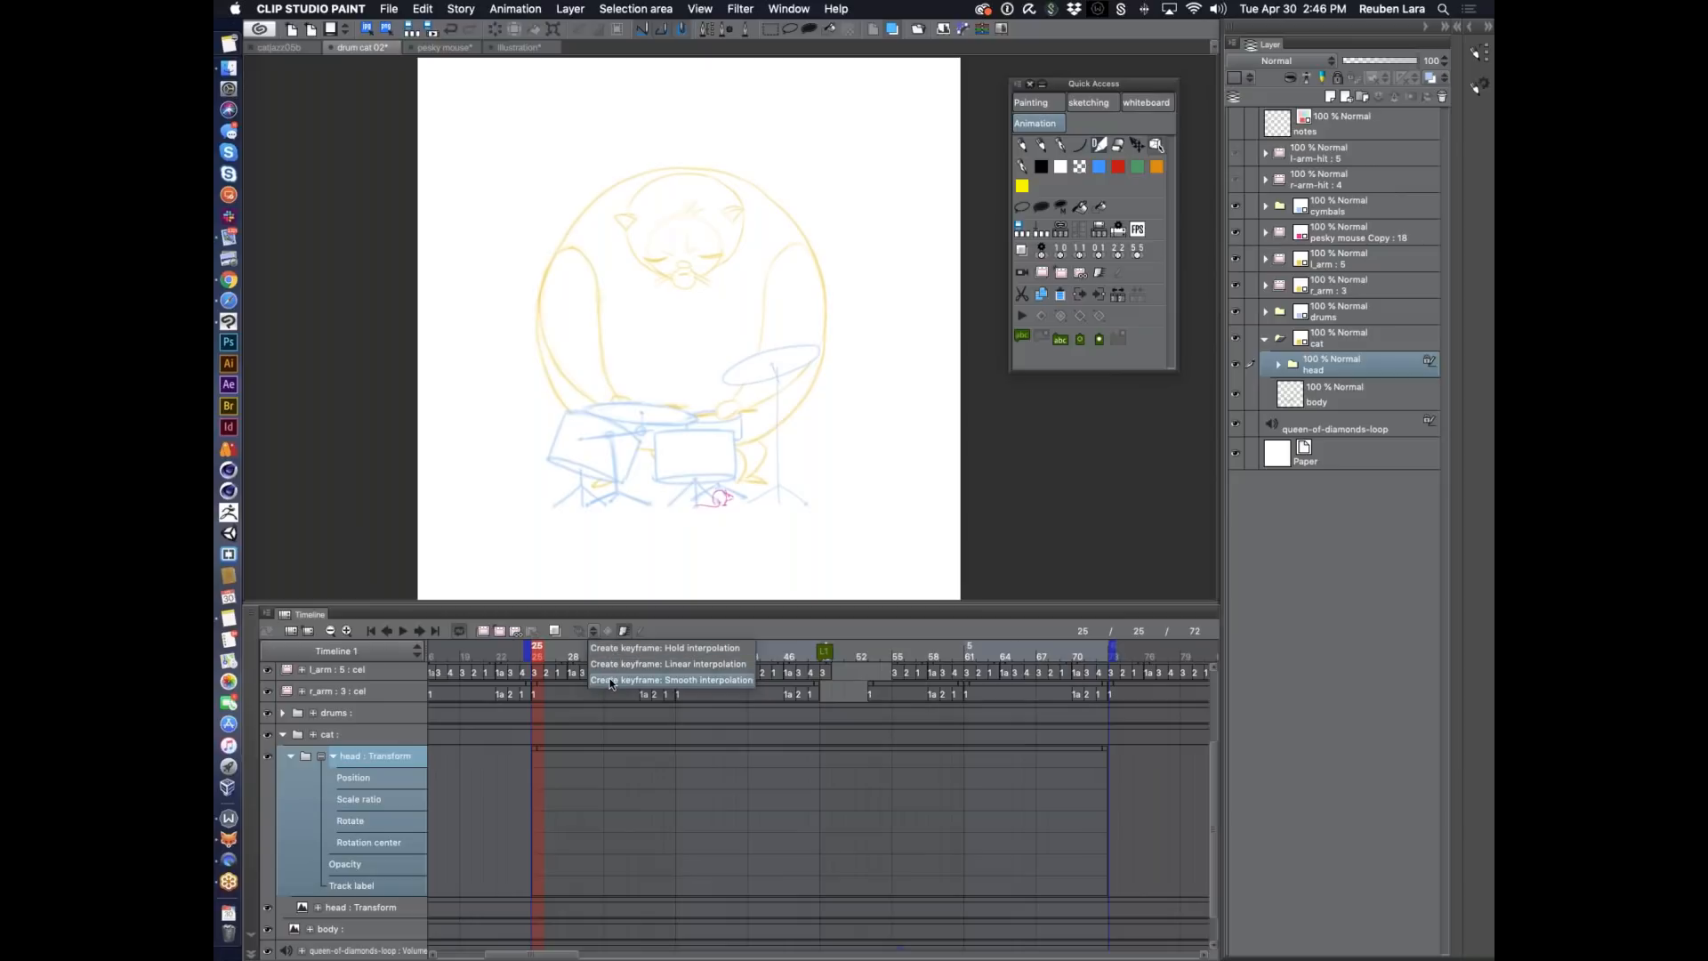
click(575, 741)
click(358, 783)
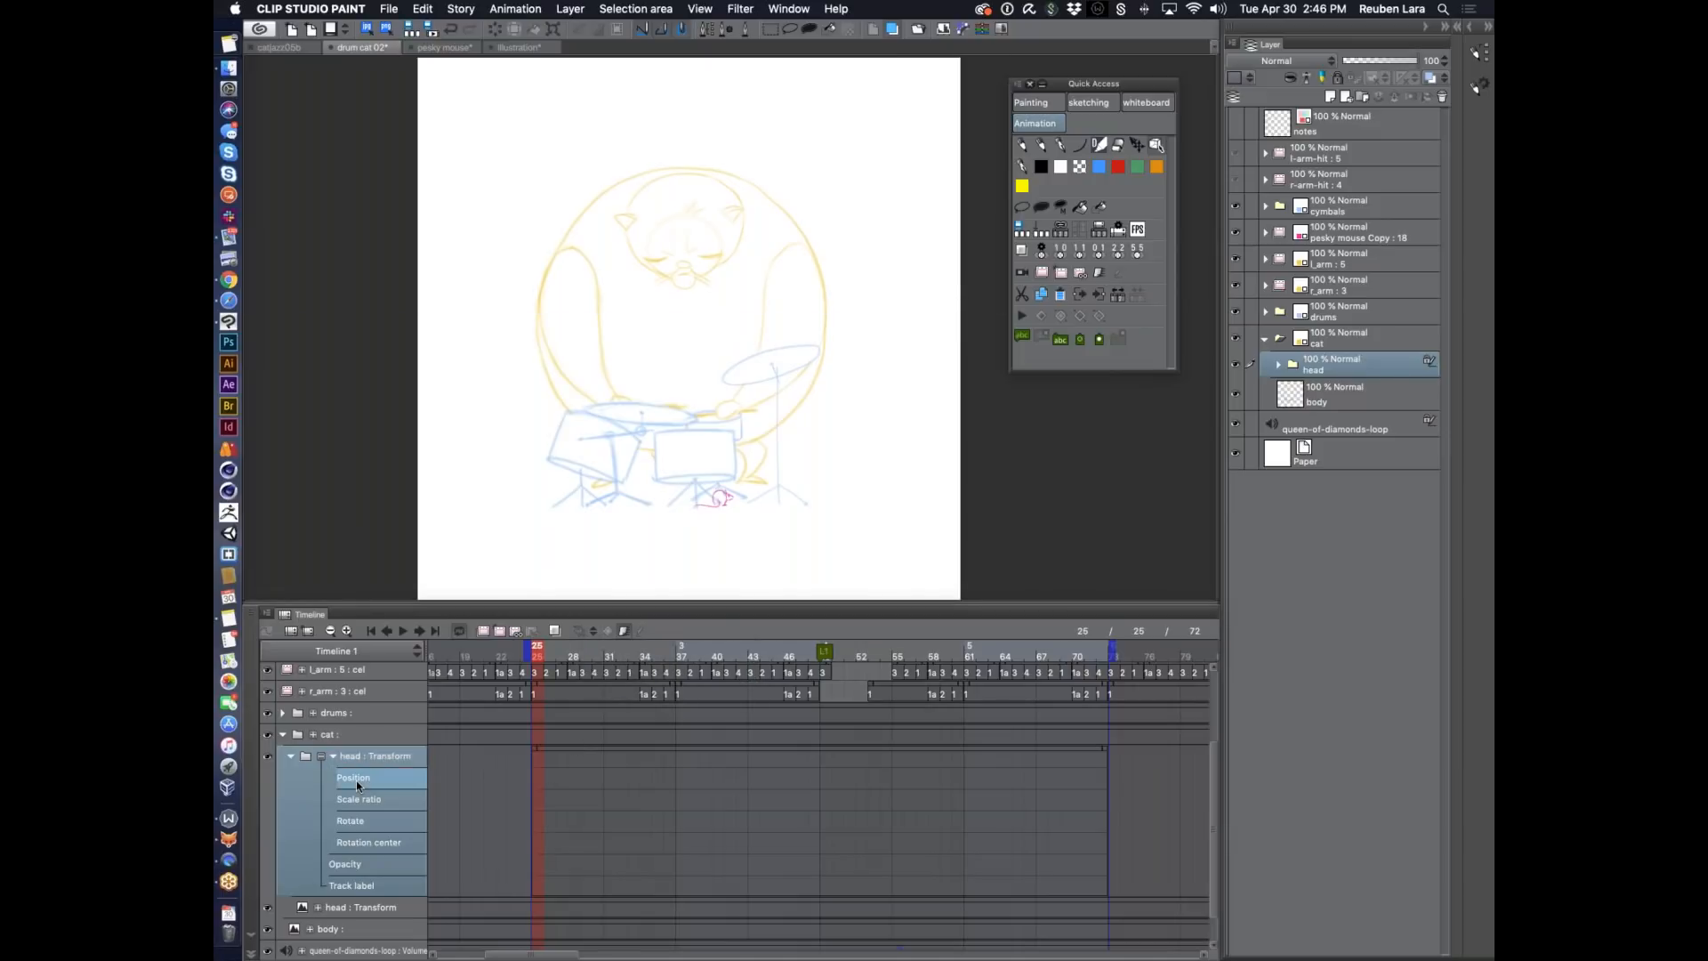
click(378, 757)
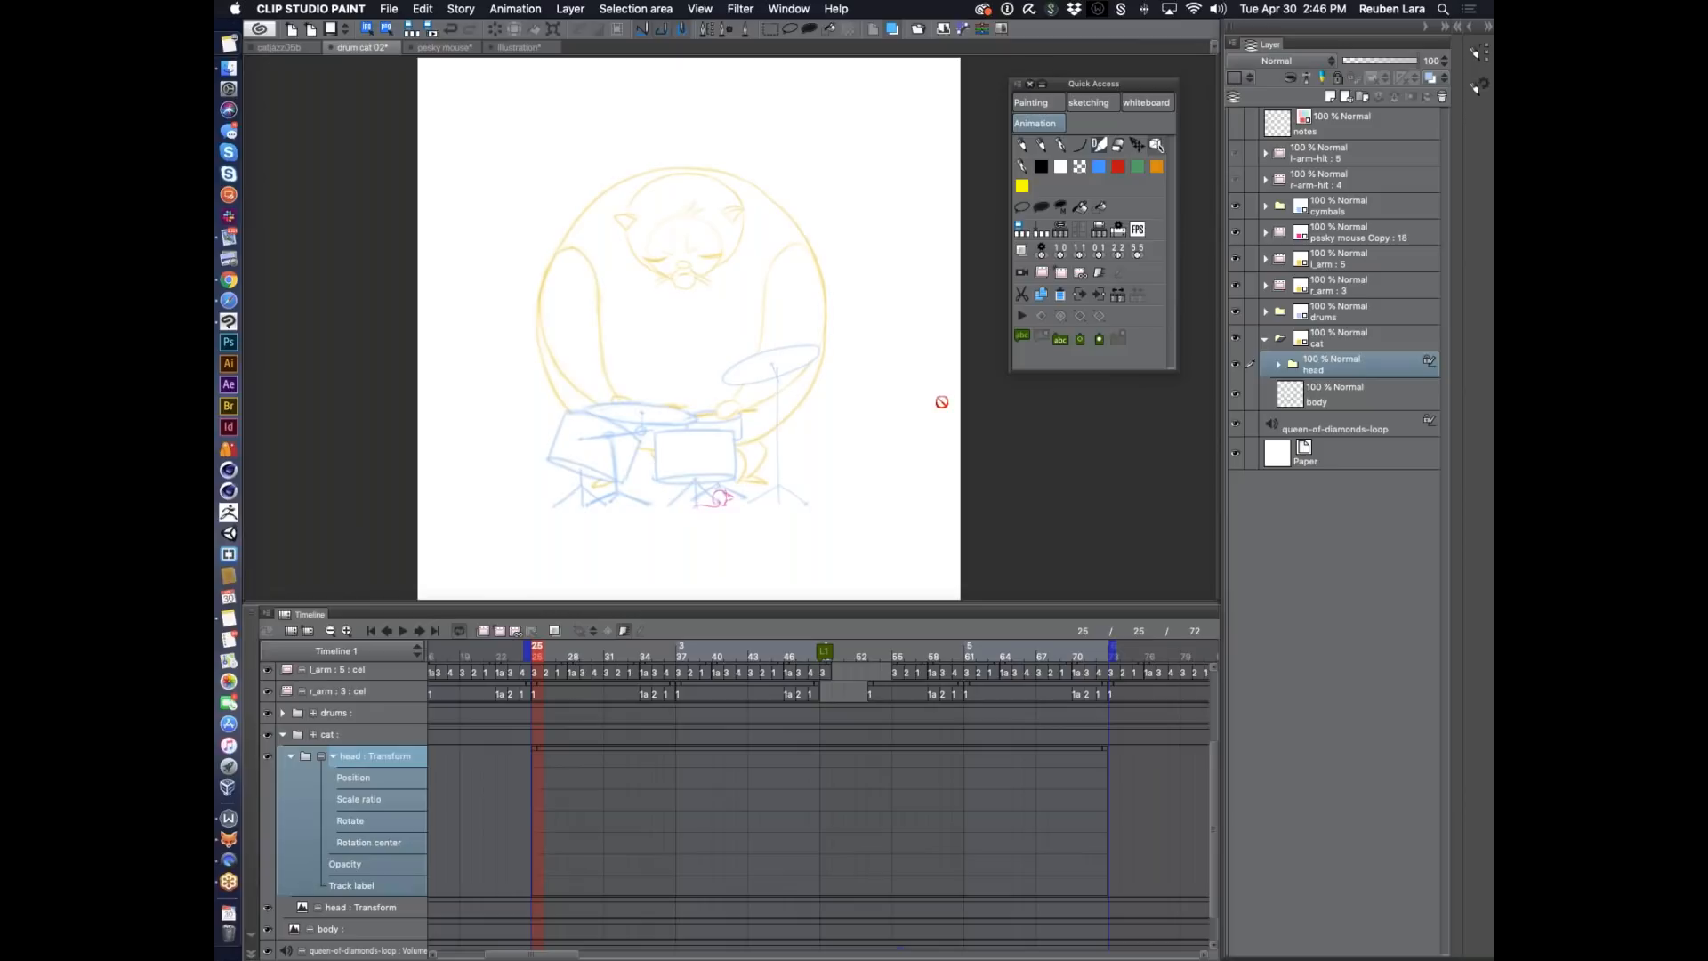
click(369, 781)
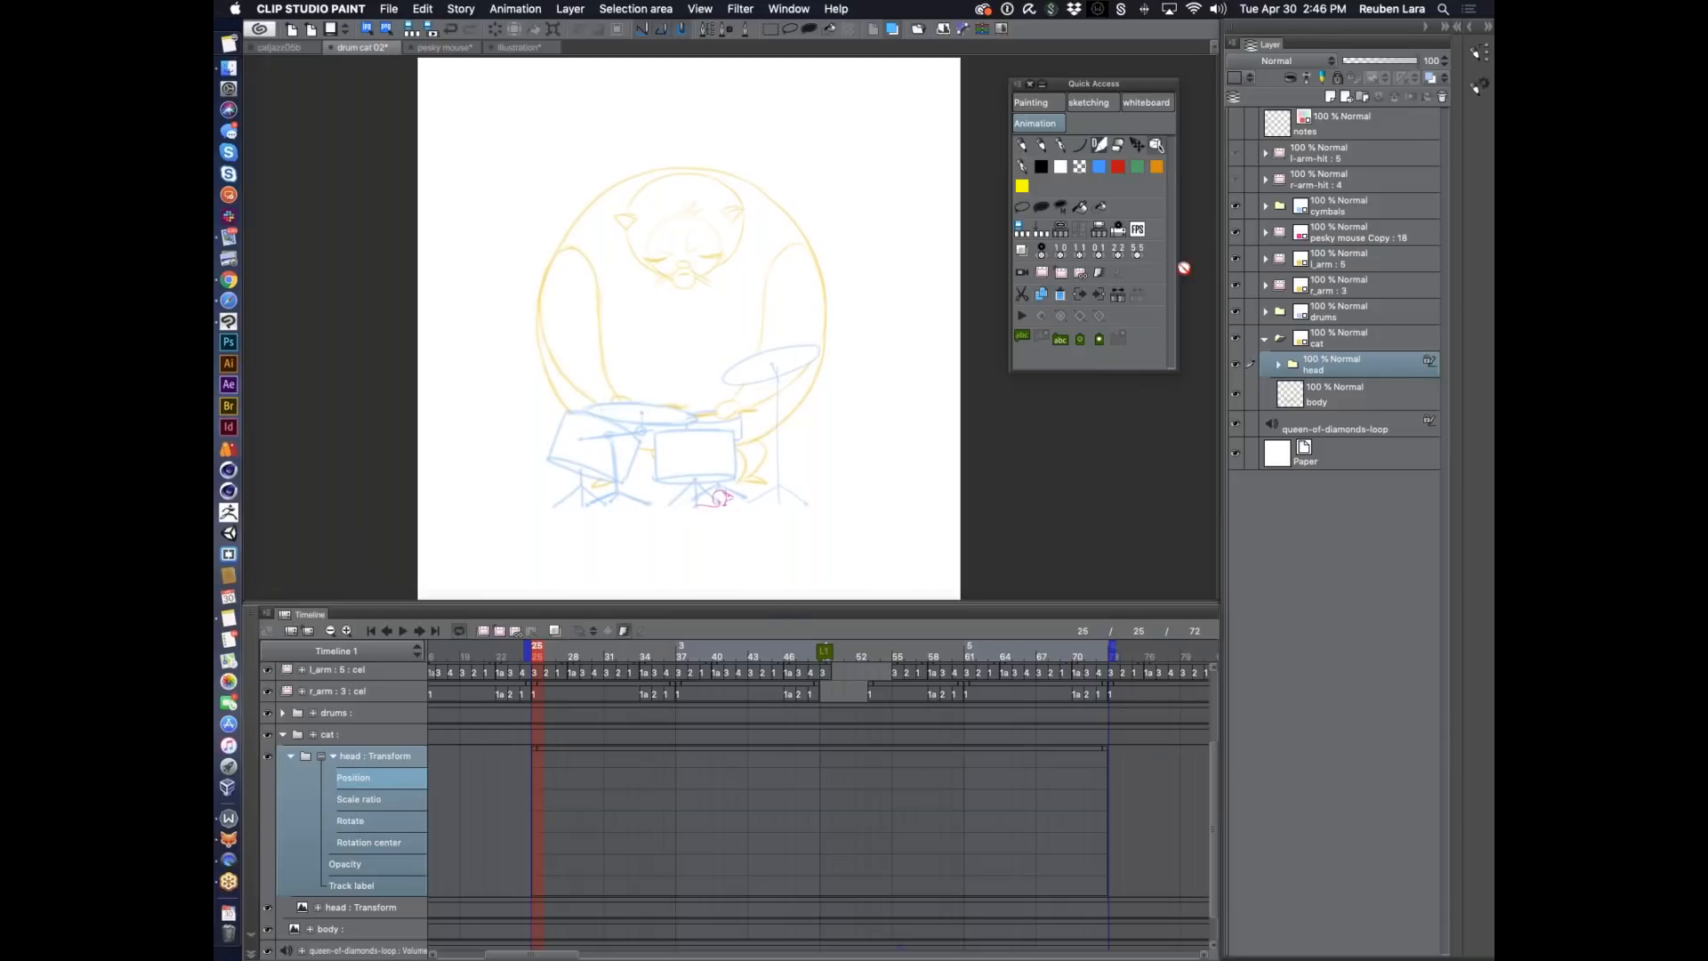
Try to move the cat's head on the canvas with the Move layer tool, and undo the attempt.
click(1159, 143)
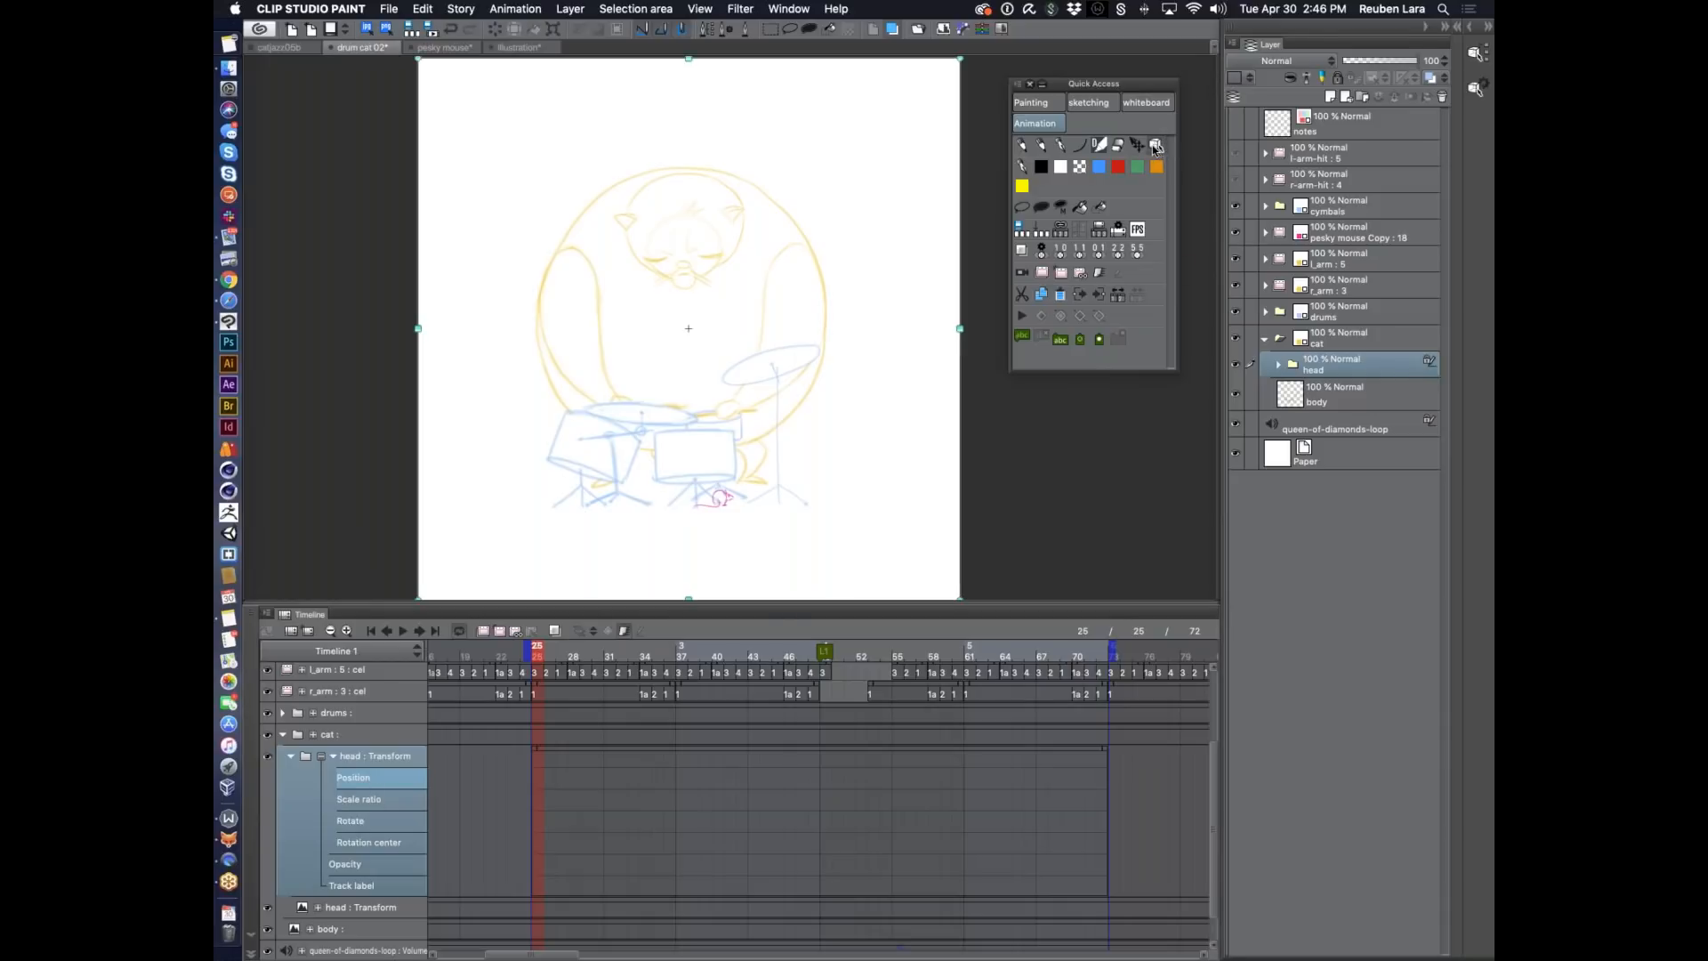
click(1139, 149)
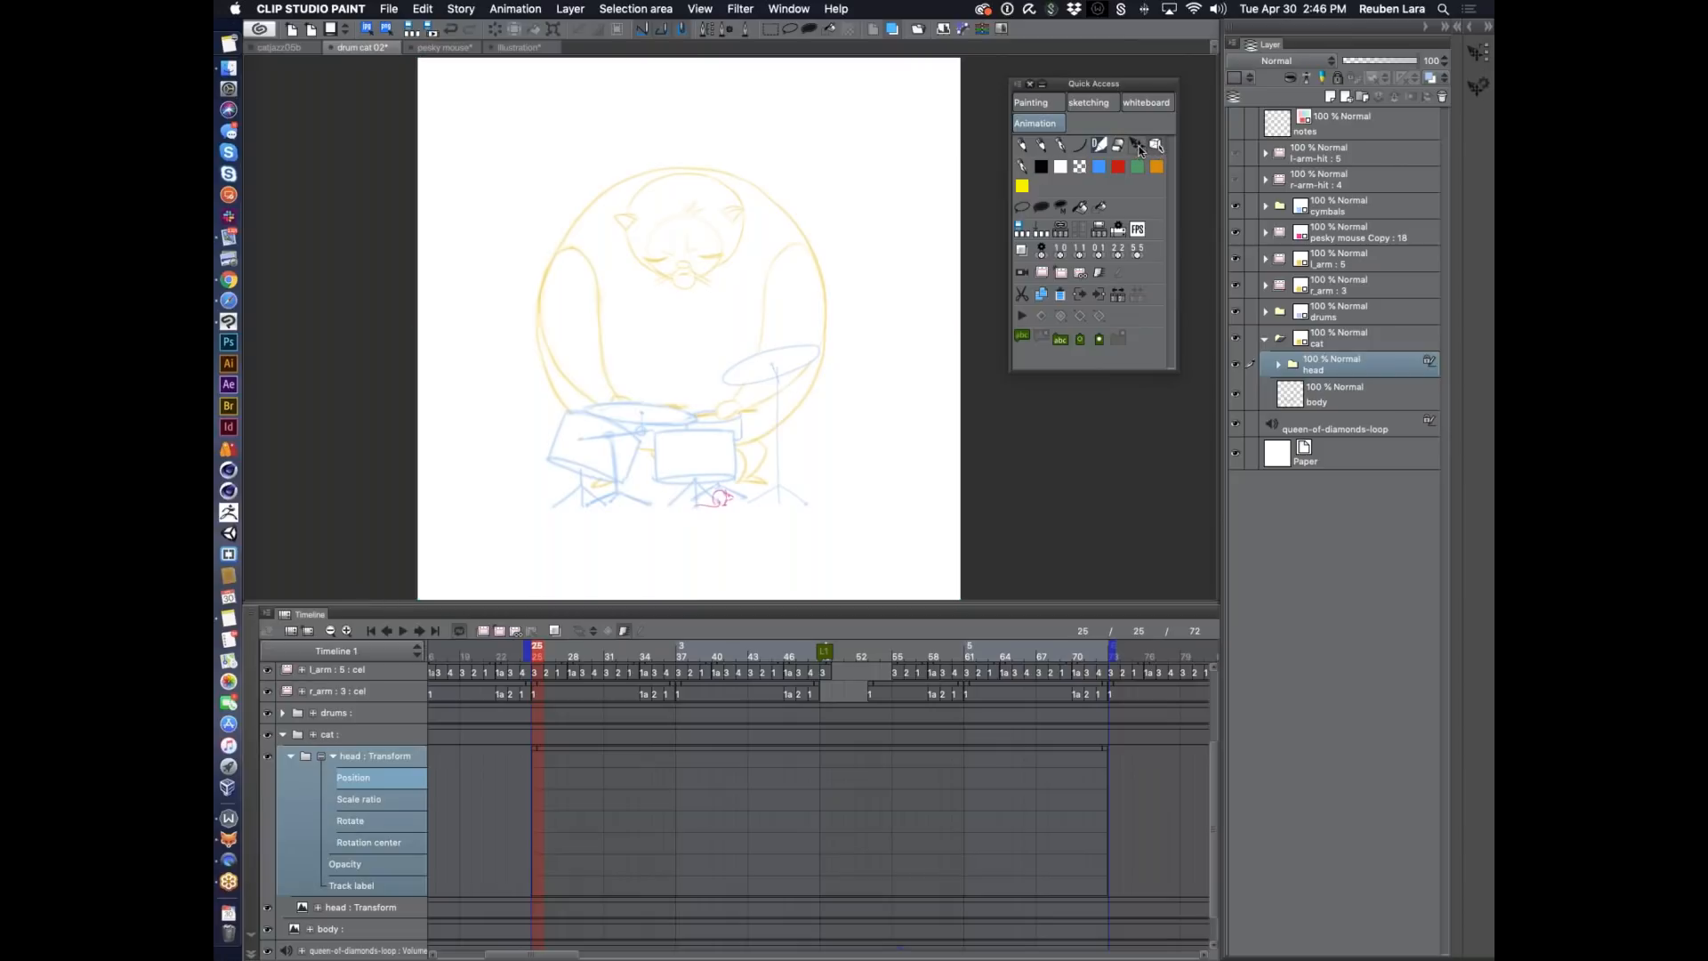
click(1480, 53)
mouse_move(729, 263)
mouse_down()
mouse_move(697, 294)
mouse_move(714, 277)
mouse_up()
key(super+z)
Set the head folder's rotation center on the middle of the cat's head at frame 25 with the Object tool.
click(1279, 366)
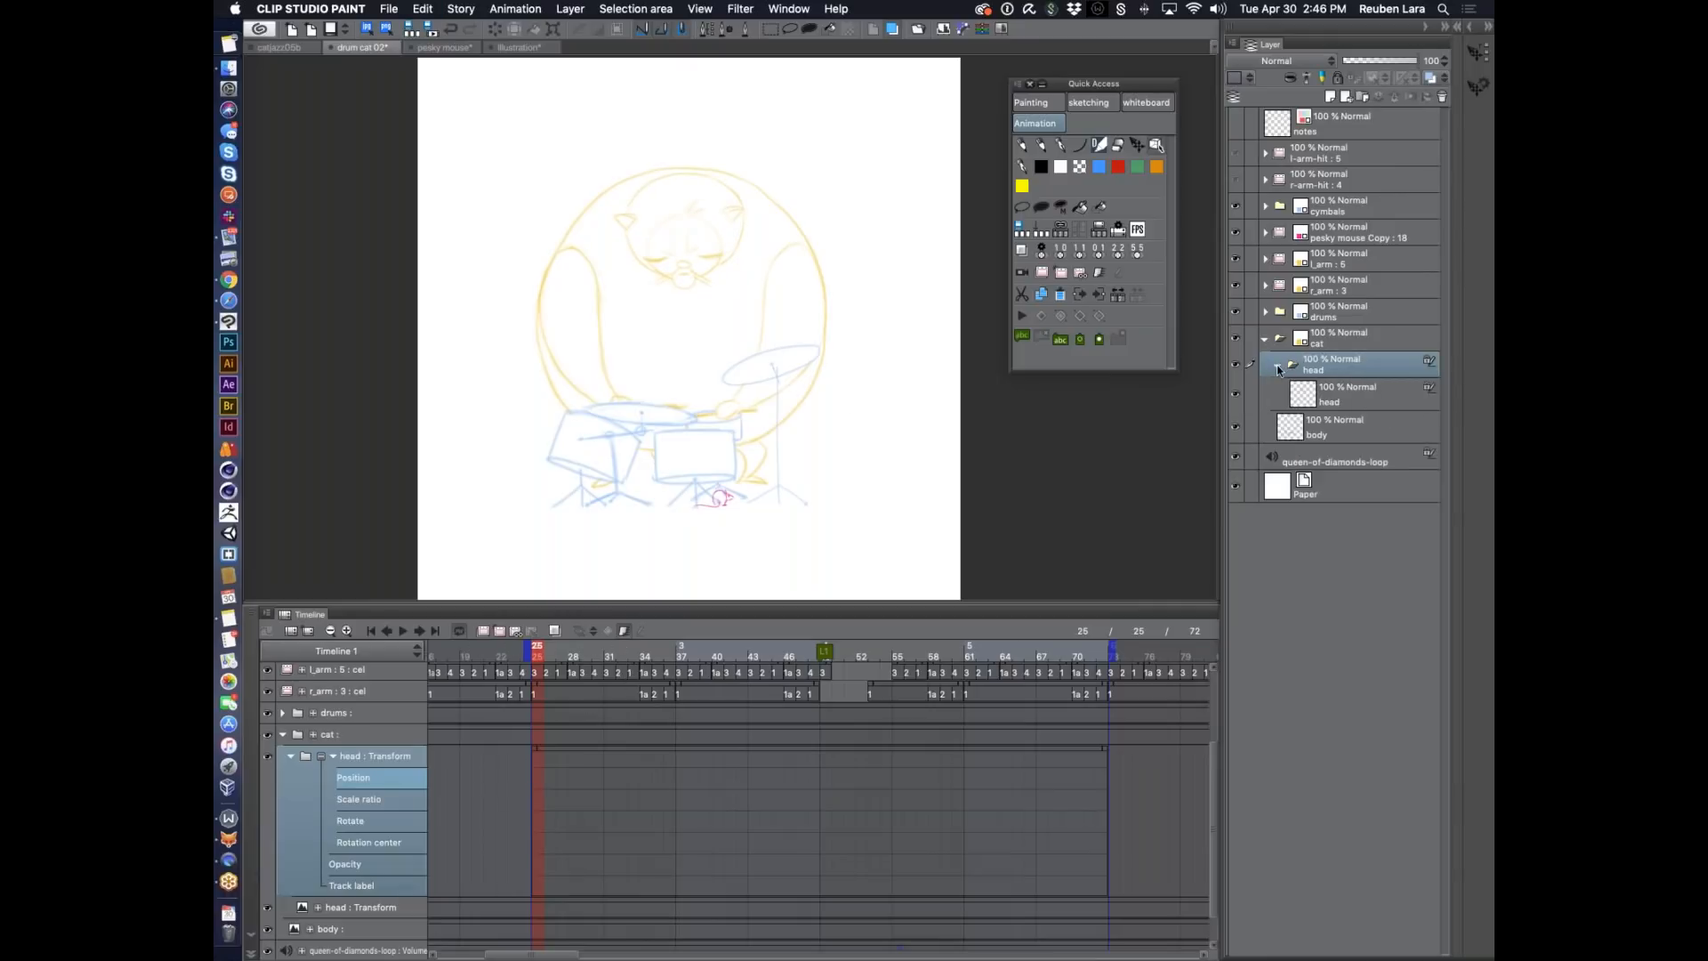
click(1156, 144)
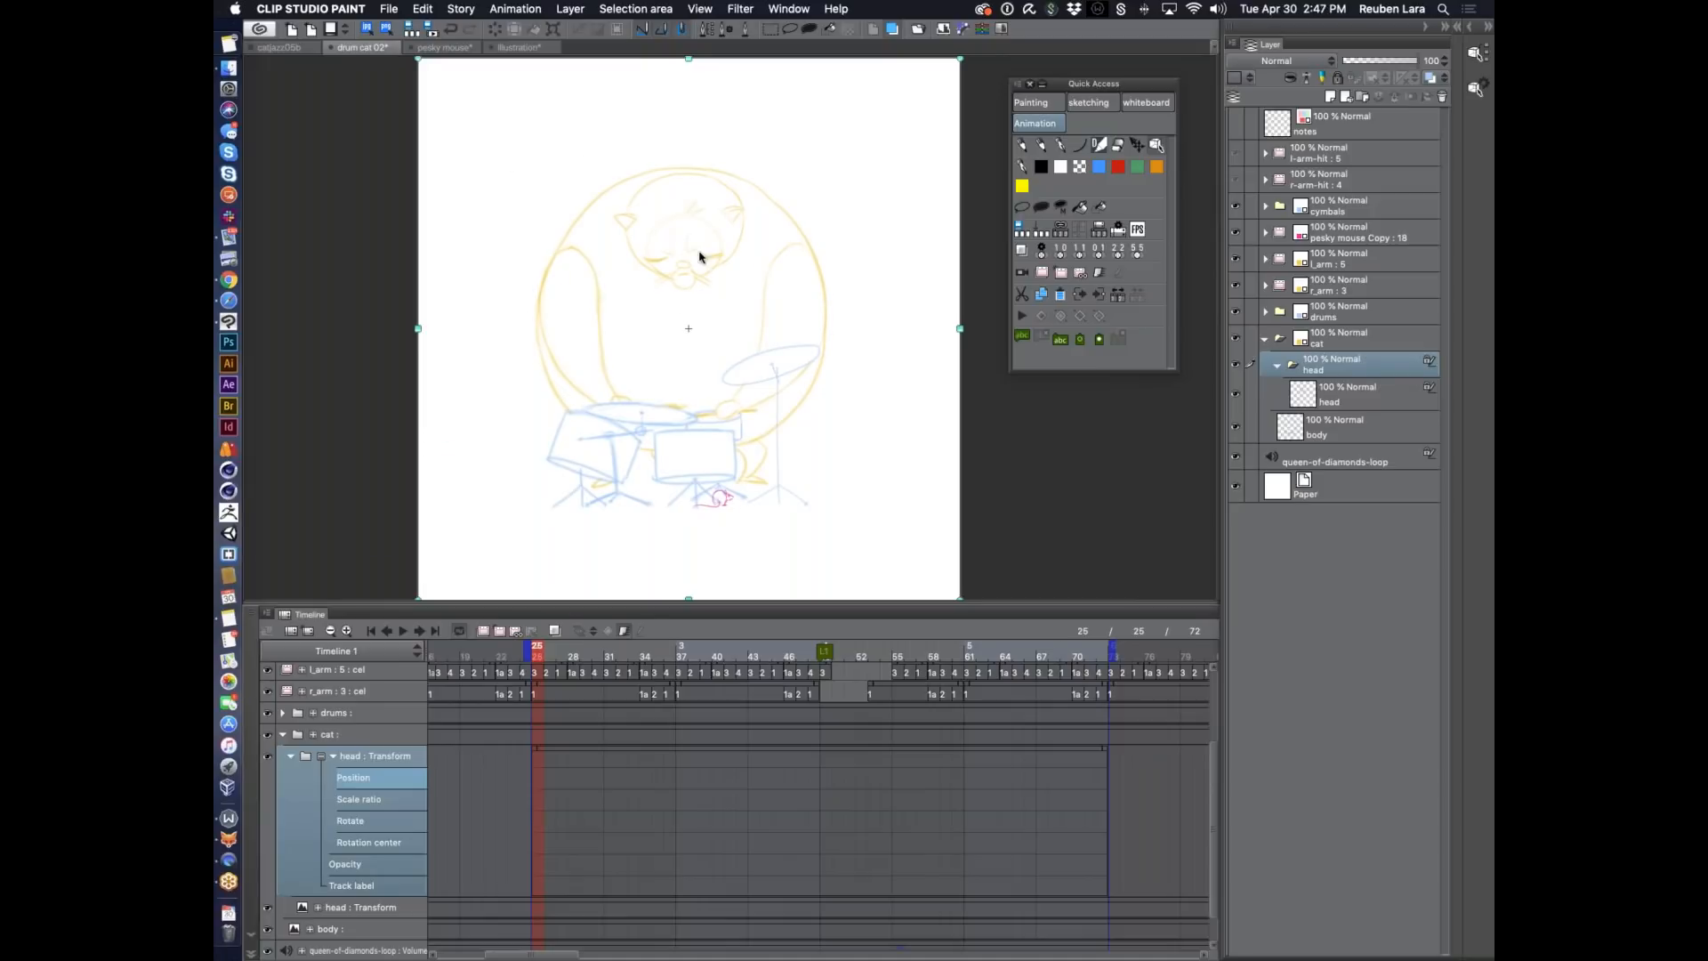
click(1138, 145)
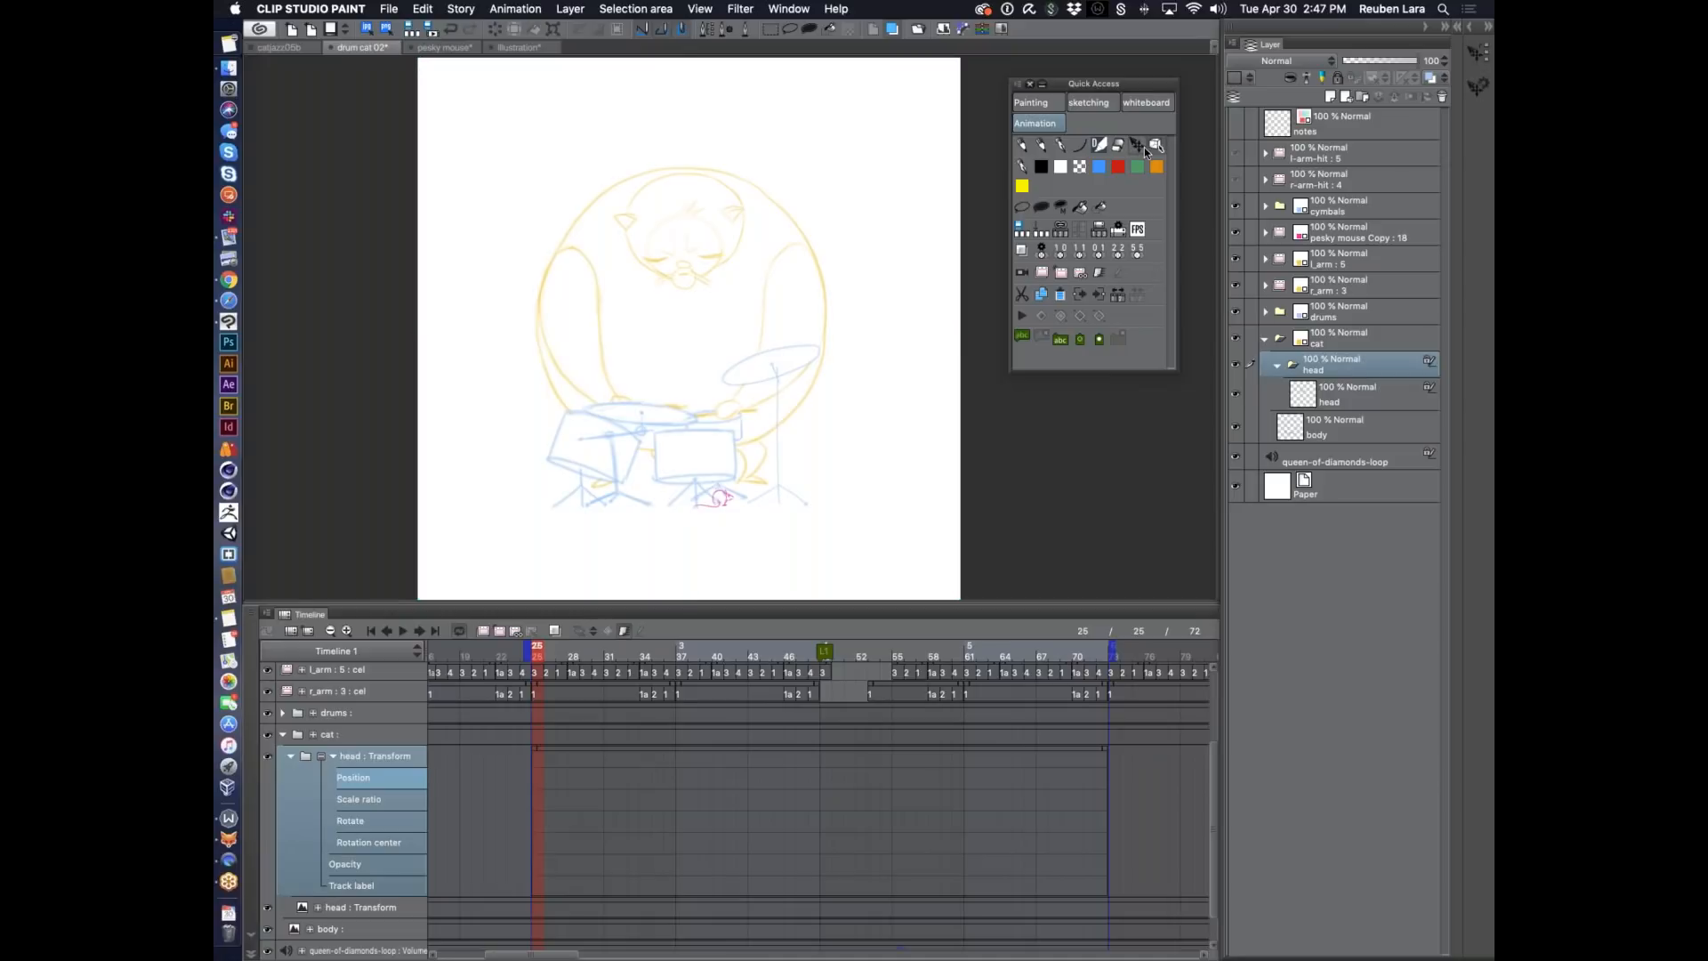
click(1157, 145)
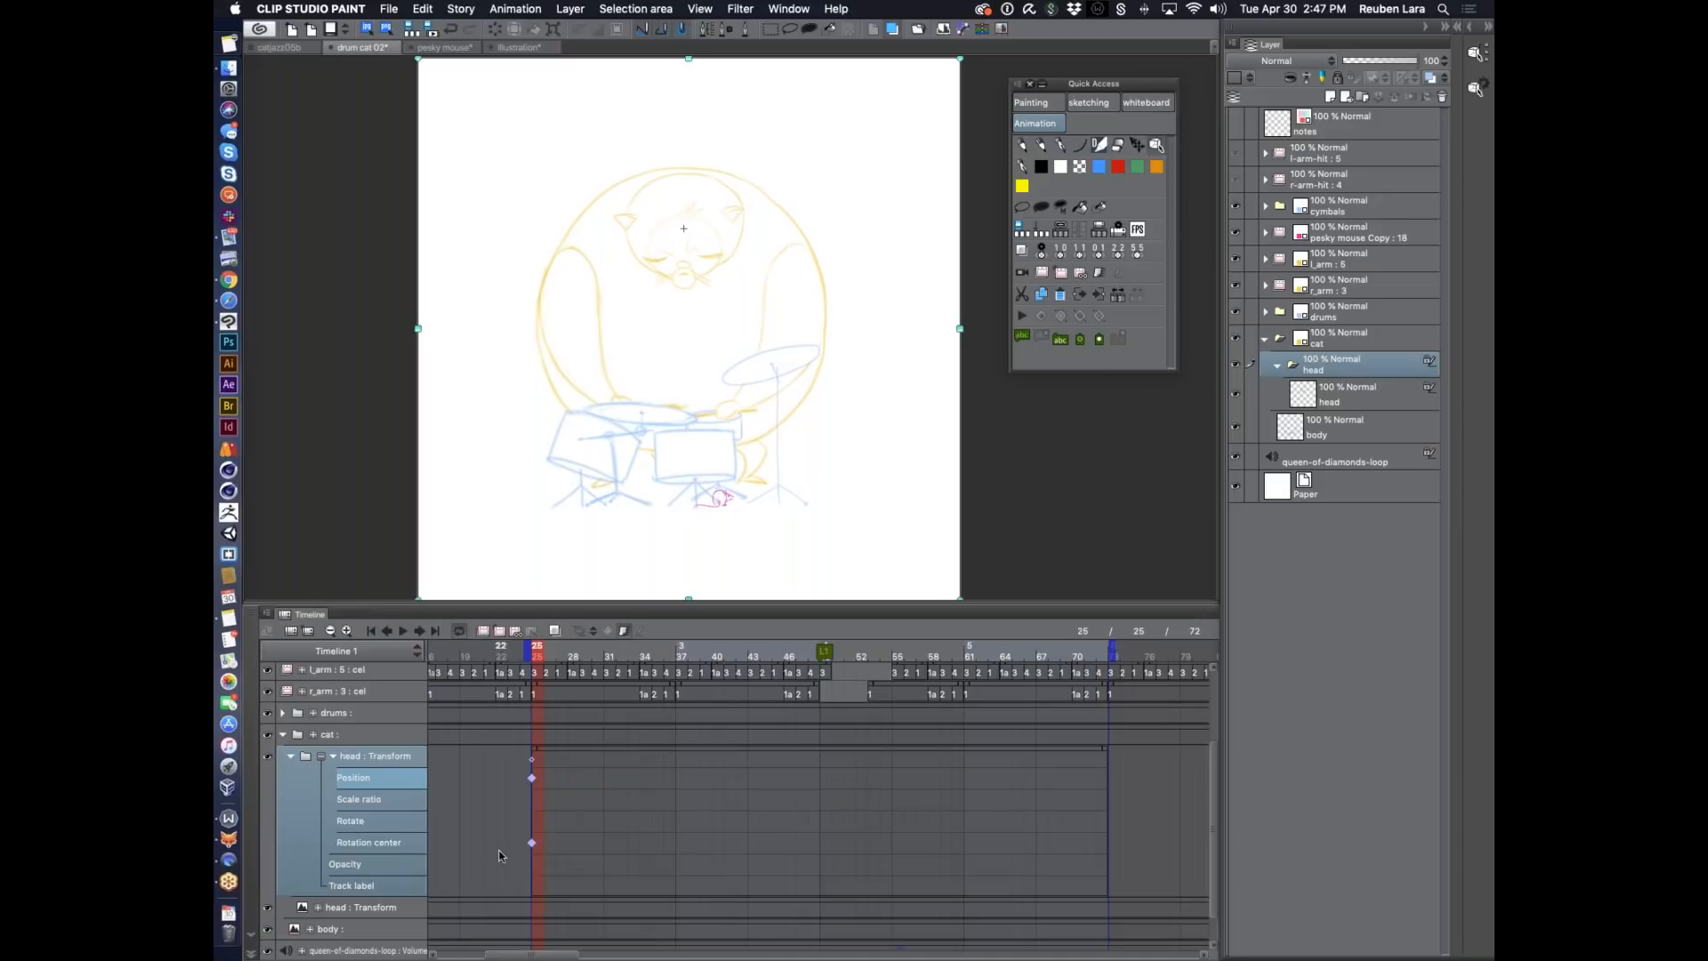
Add Position and Rotation center keyframes to the head track at frame 31, and go to frame 28.
click(380, 845)
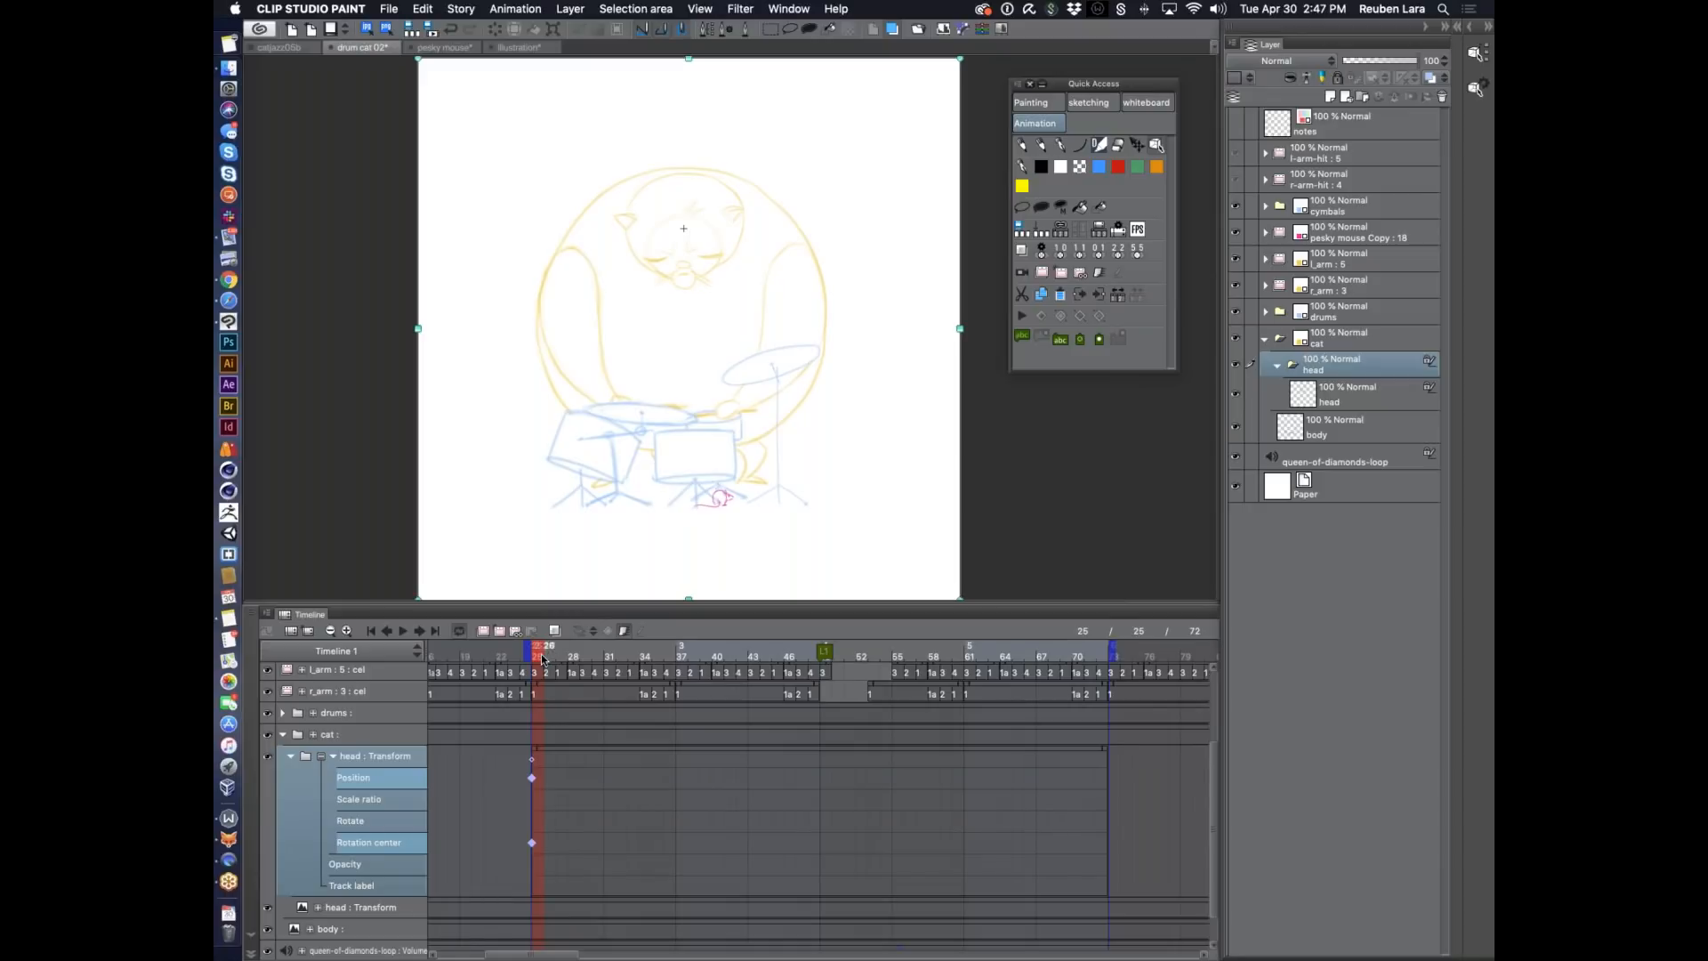
drag(541, 657, 609, 657)
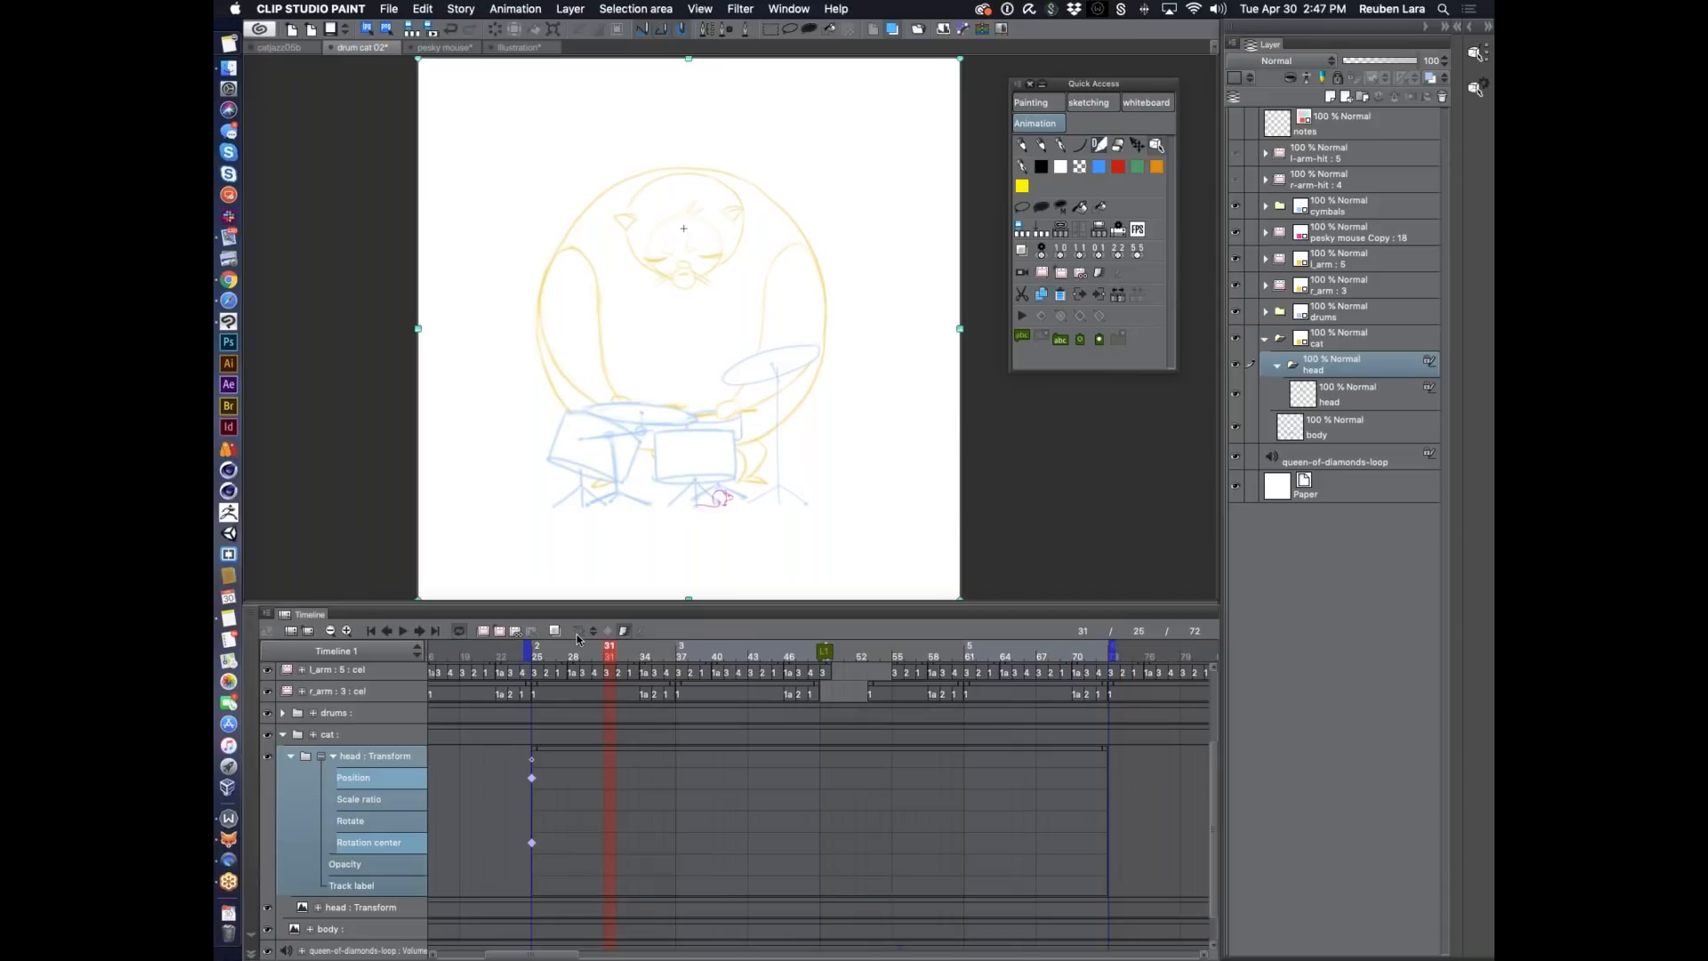
click(520, 10)
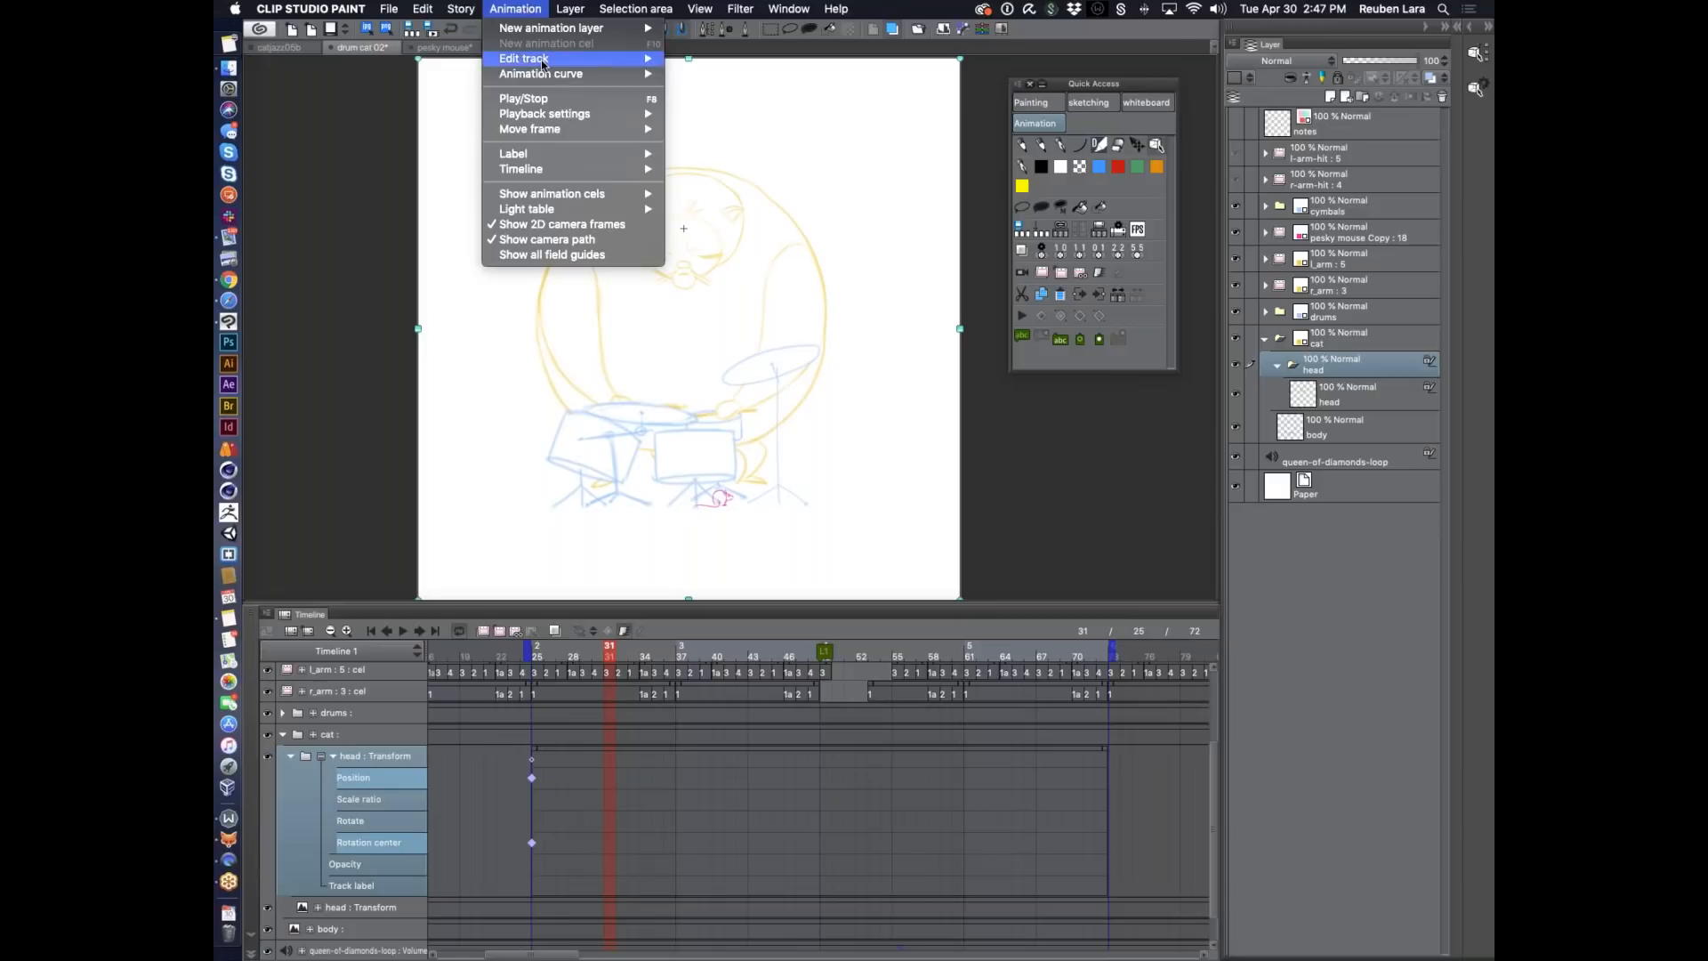
mouse_move(543, 64)
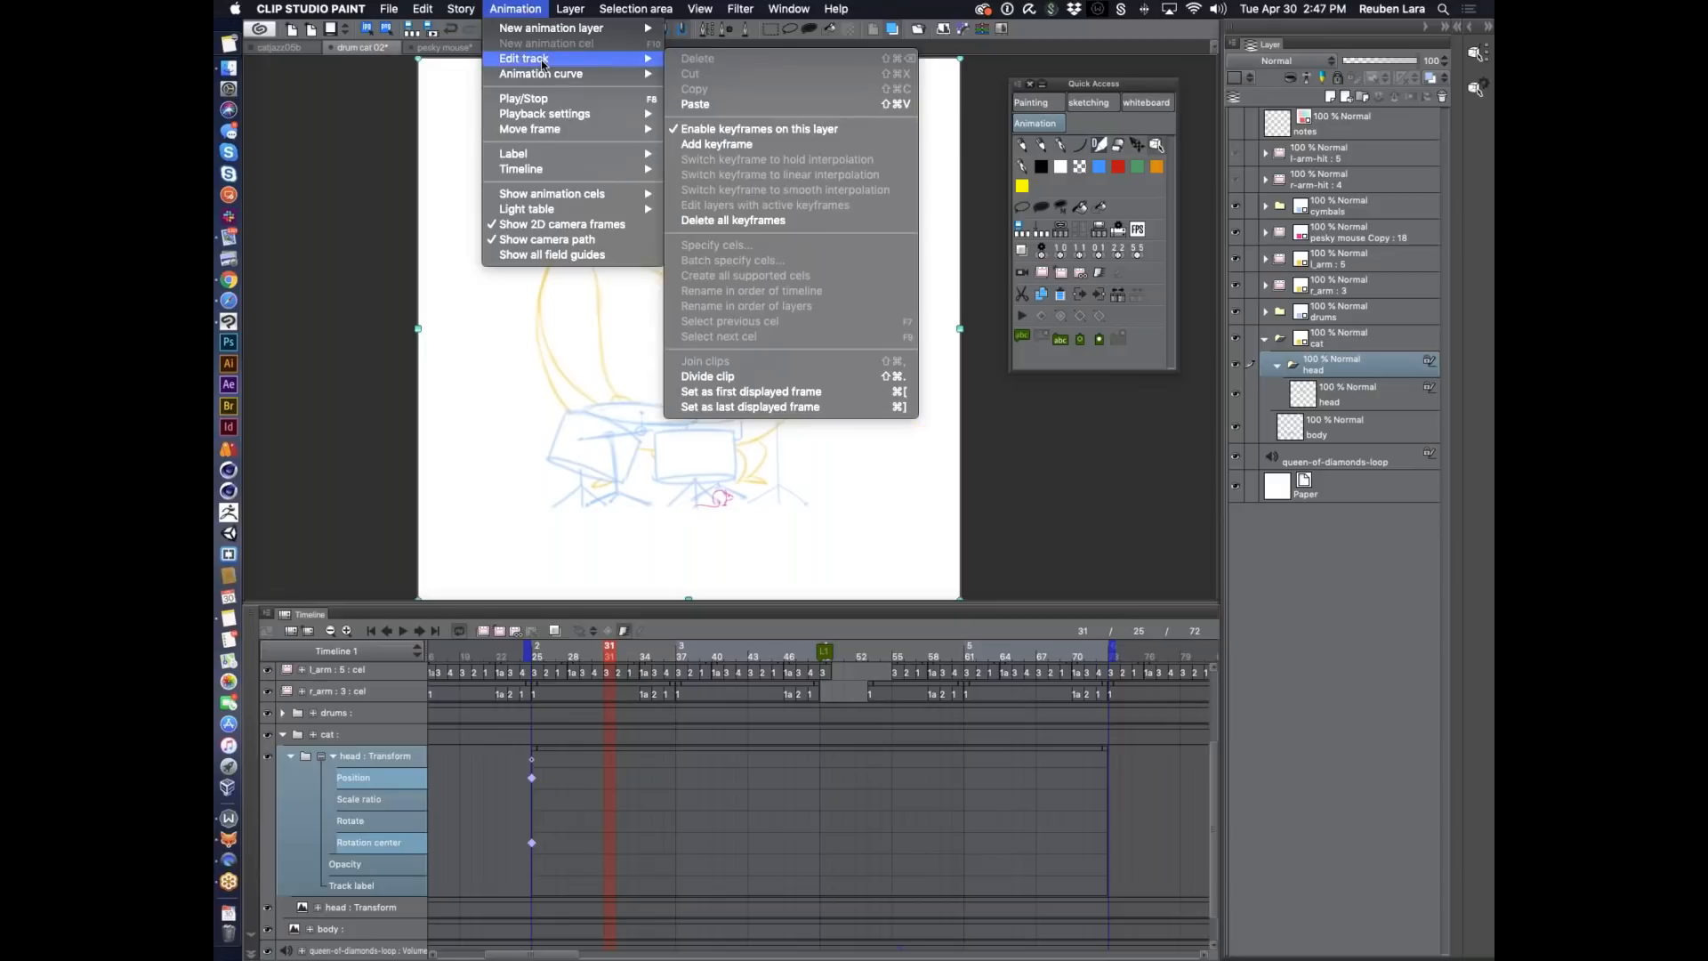
click(739, 146)
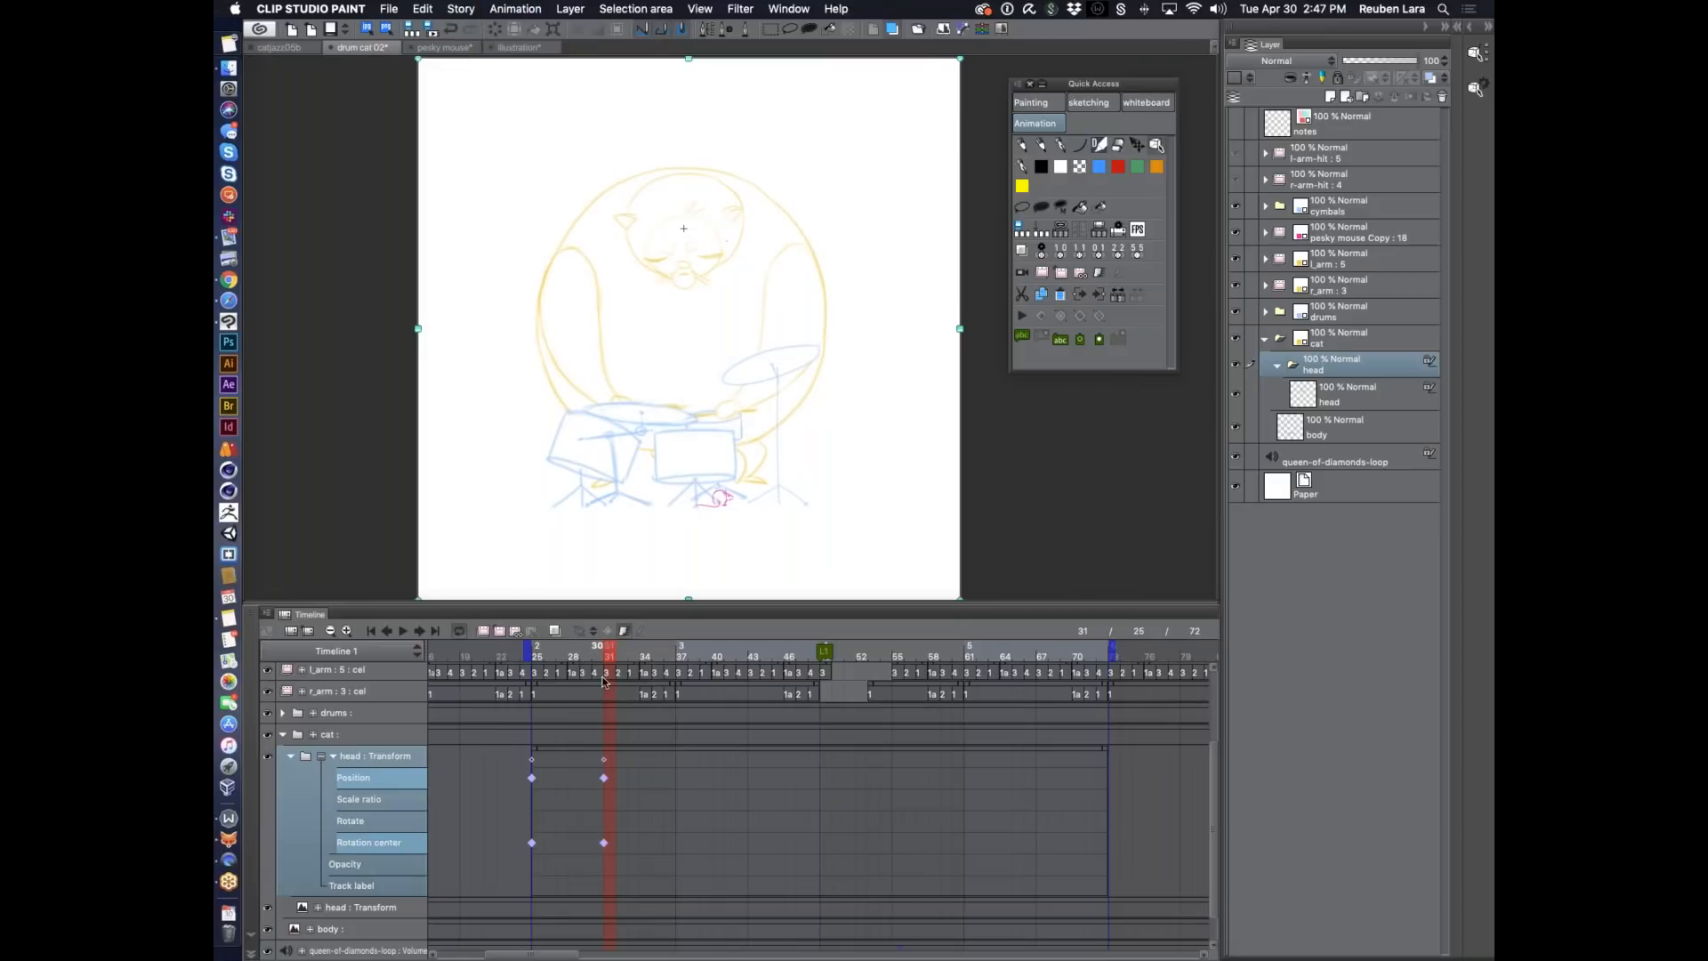
drag(607, 656, 573, 655)
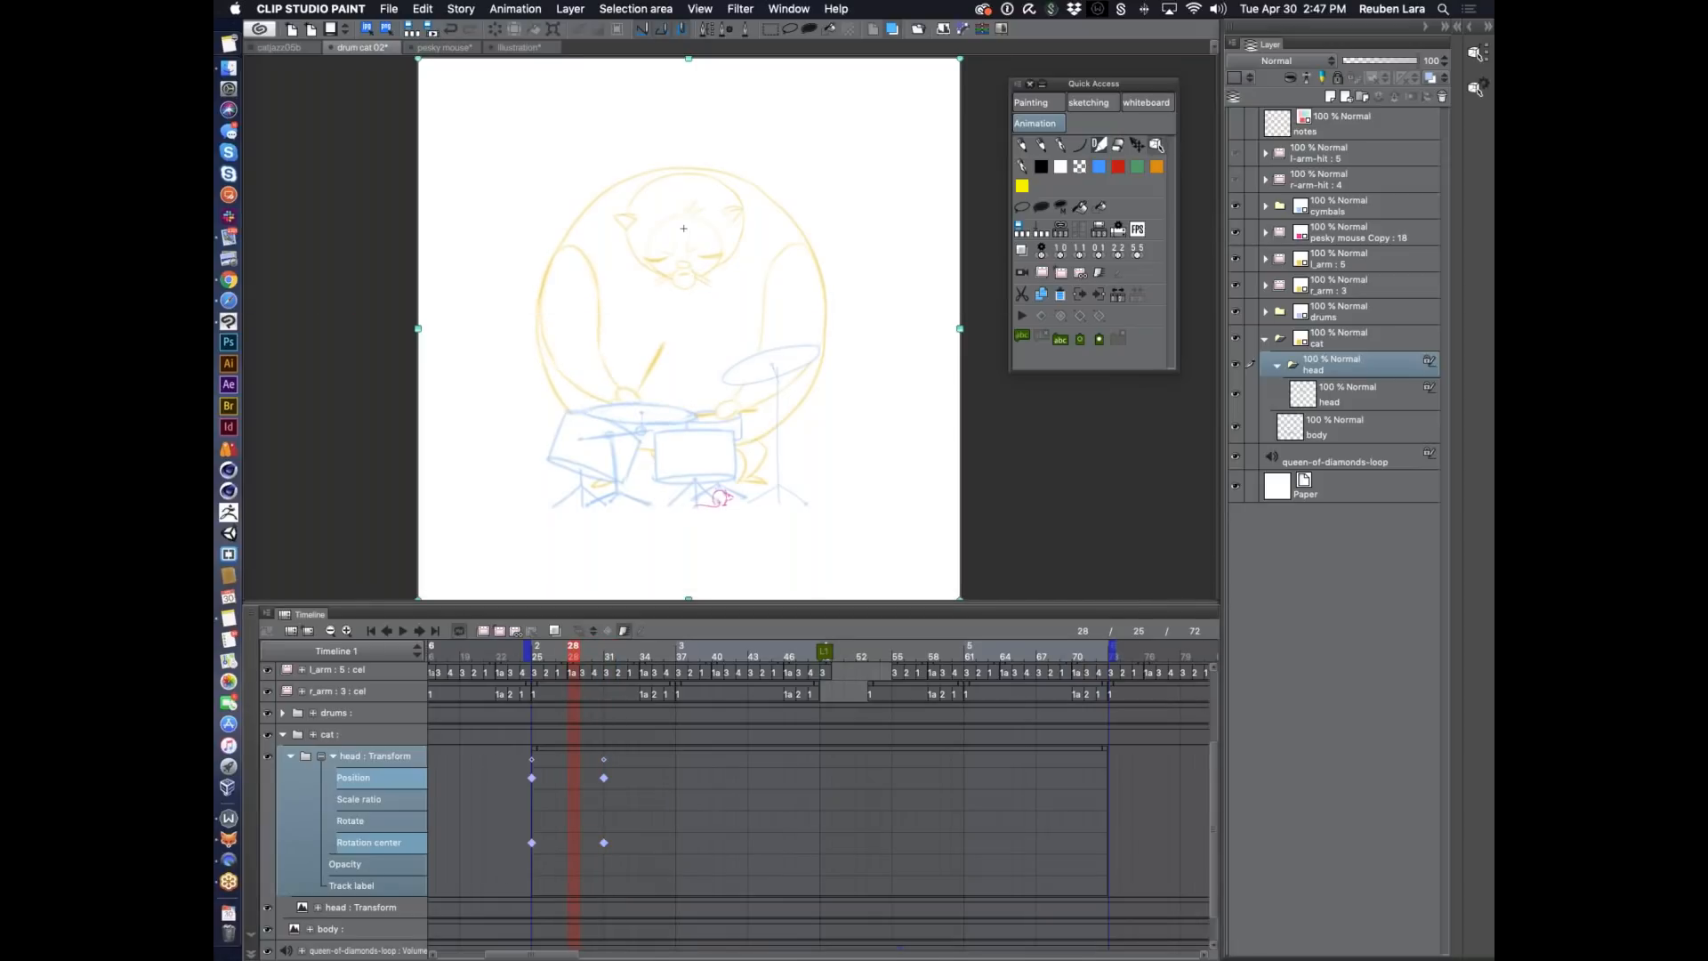
Try to move the head folder slightly down at frame 28, and undo the attempt.
click(366, 758)
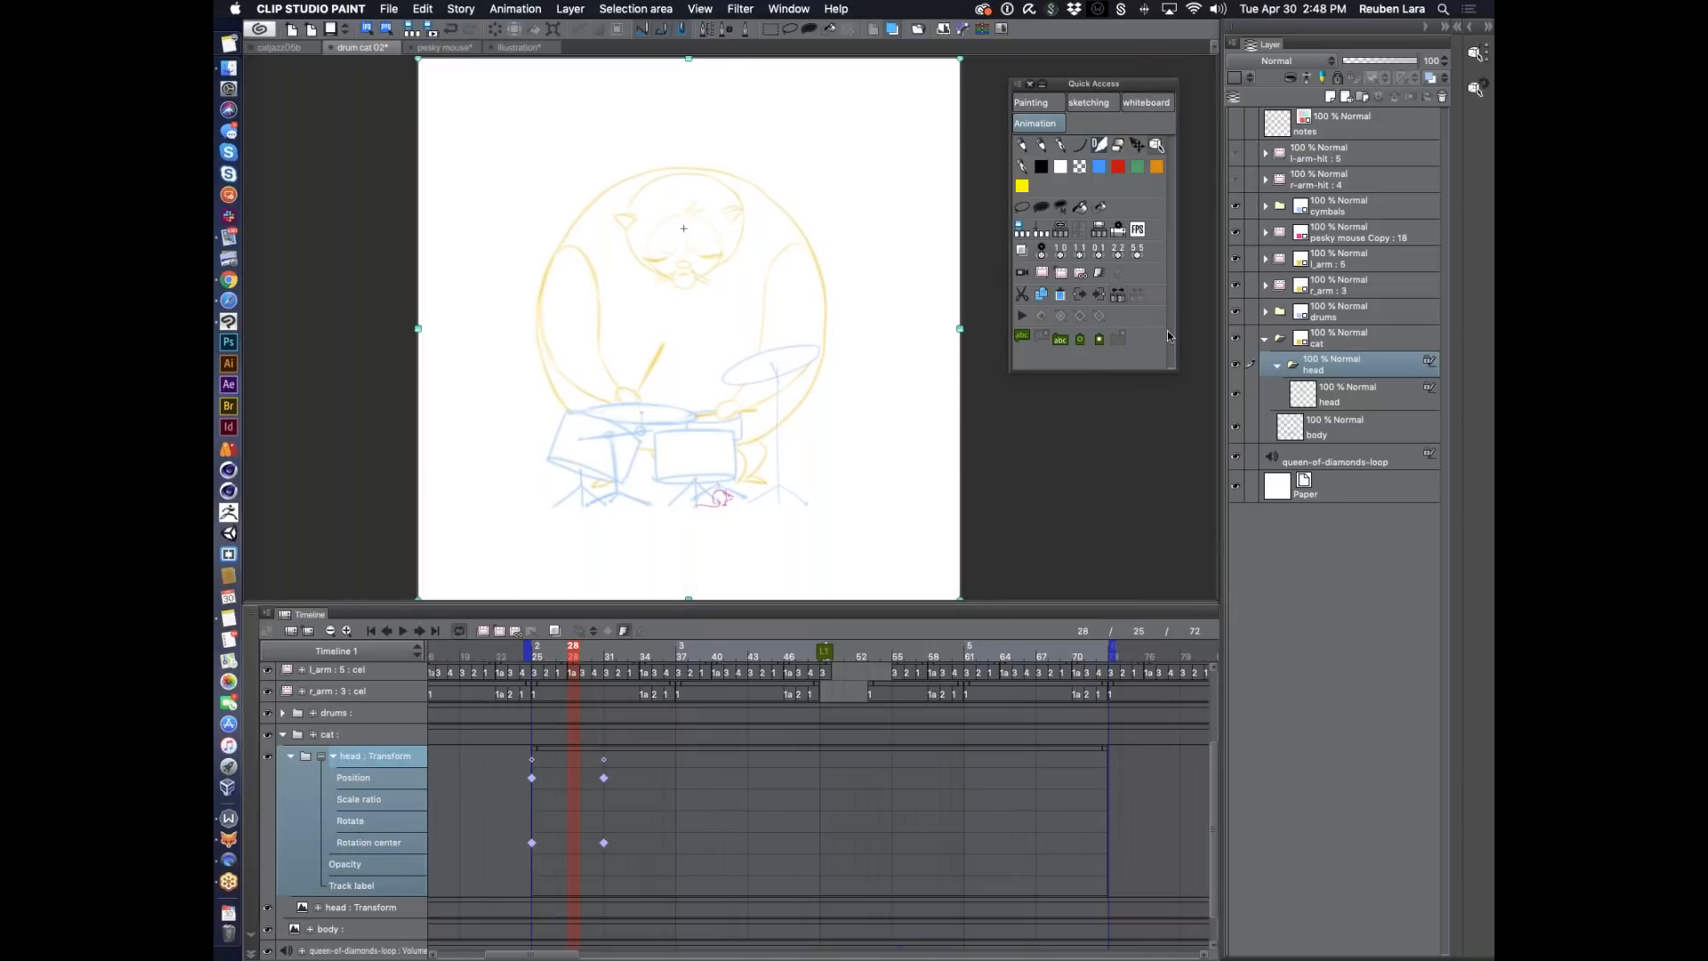
click(1333, 388)
click(1337, 361)
drag(974, 396, 975, 422)
key(super+z)
Save drum cat 02 and pesky mouse, and close all open documents, including the illustration notes.
key(super+s)
click(252, 47)
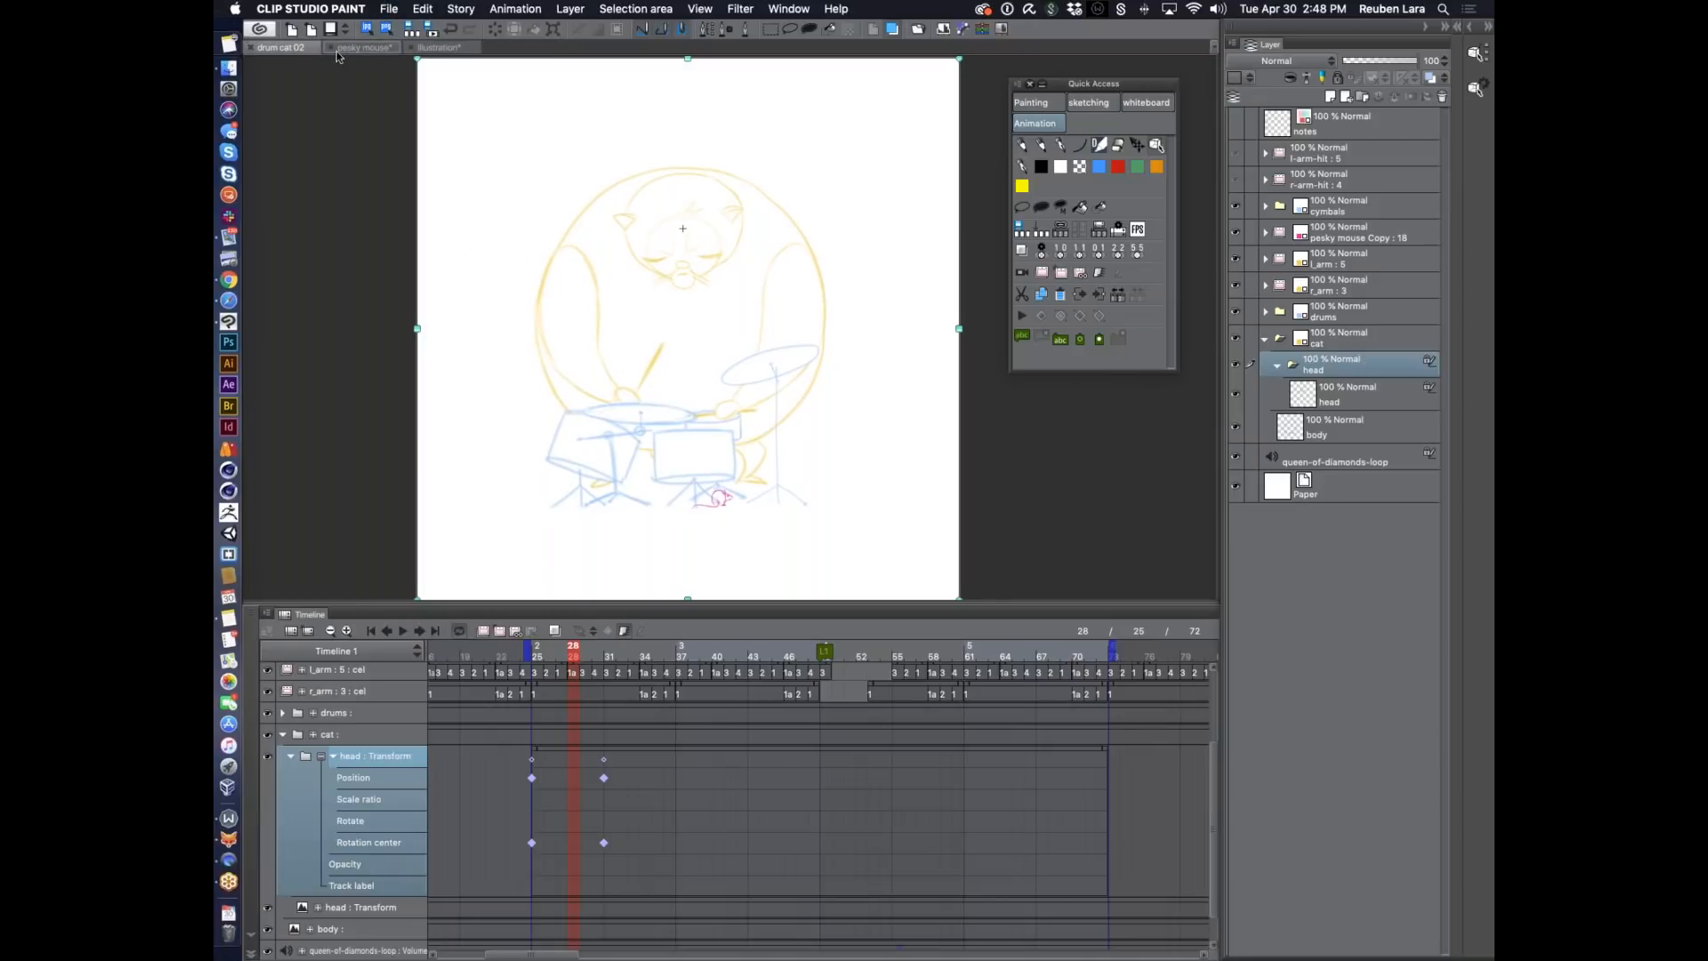
click(330, 48)
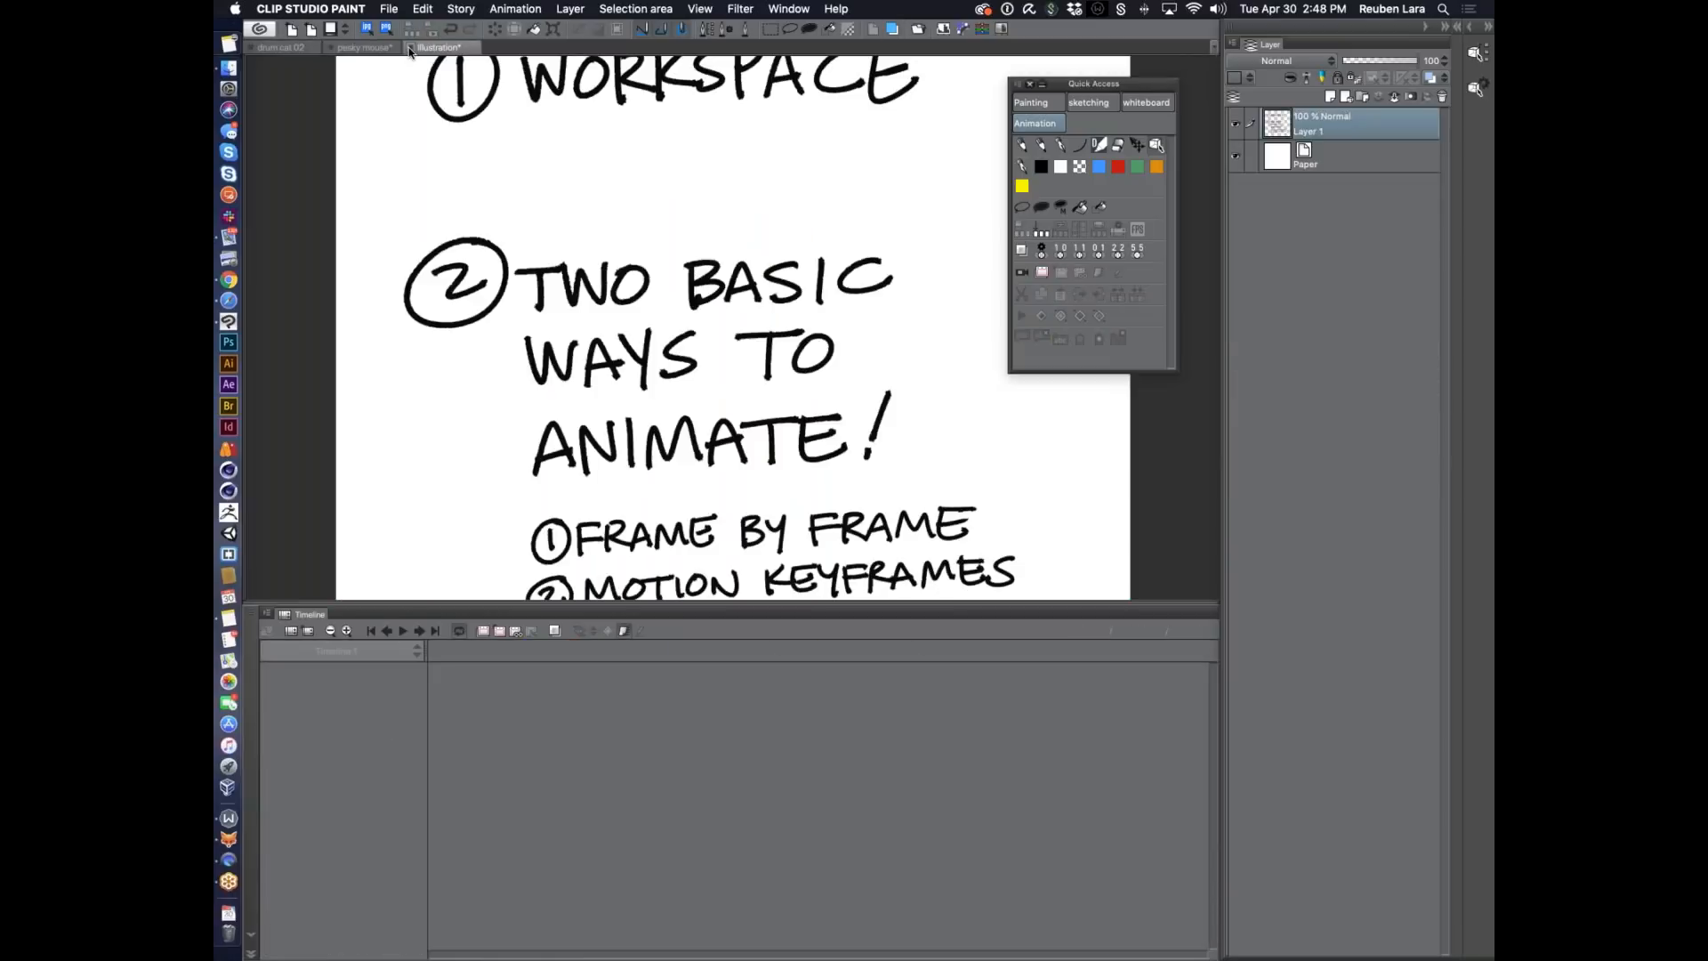
click(837, 372)
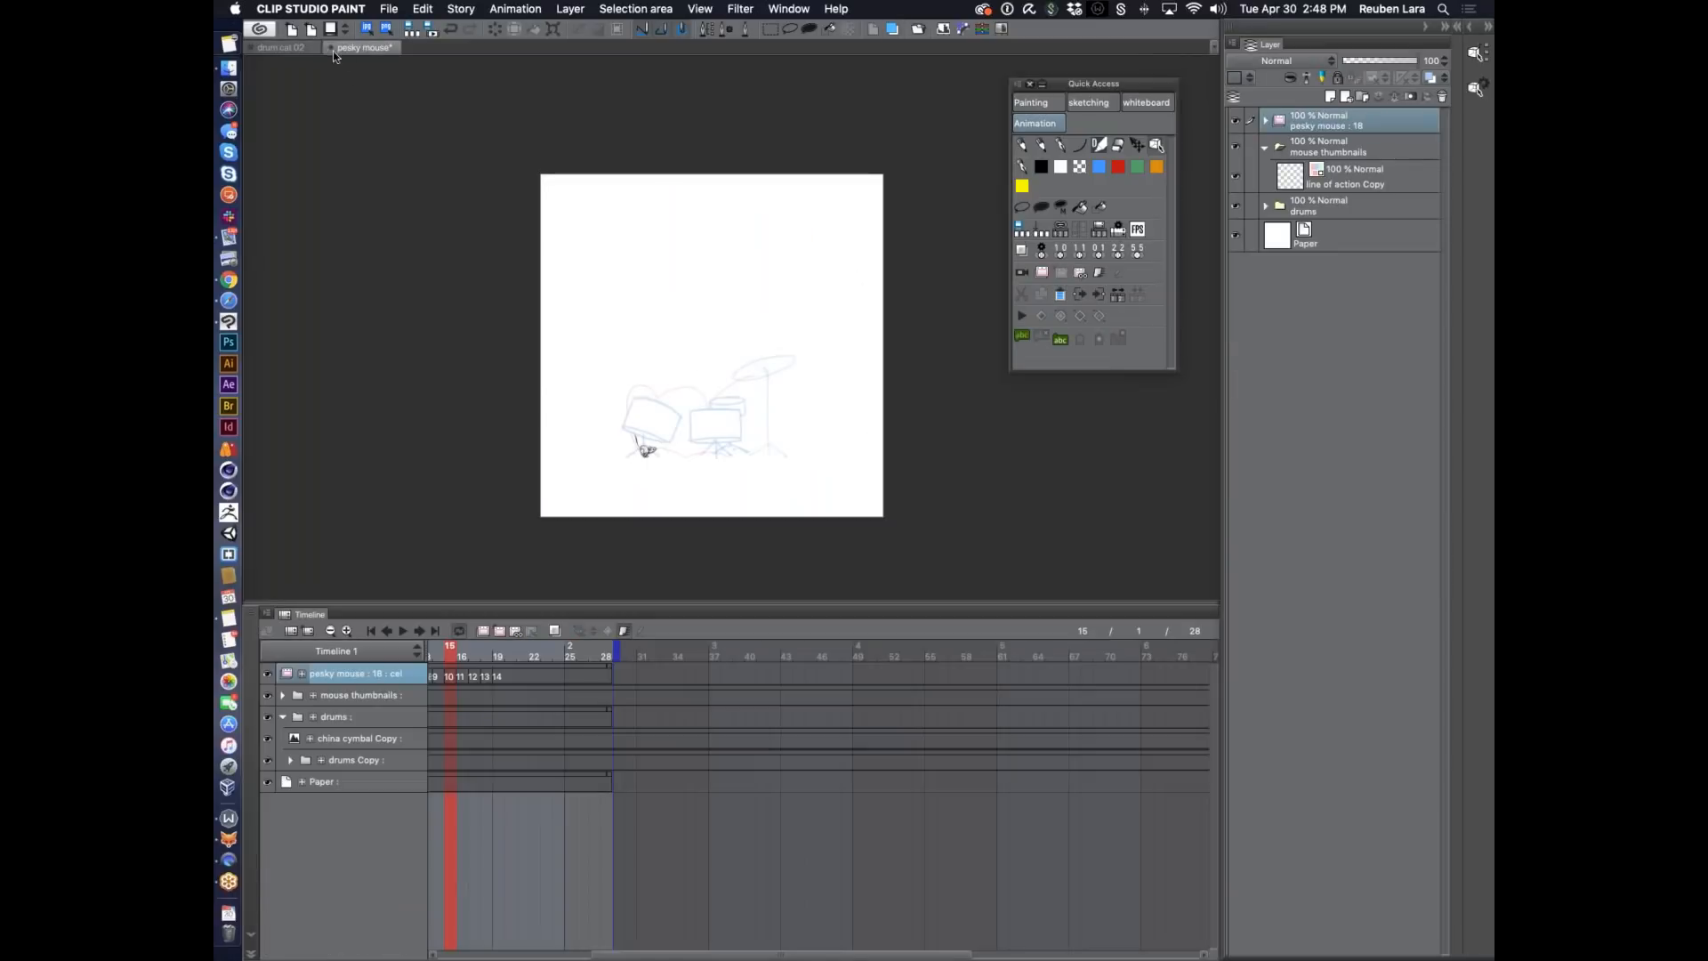
key(super+s)
key(super+w)
key(super+w)
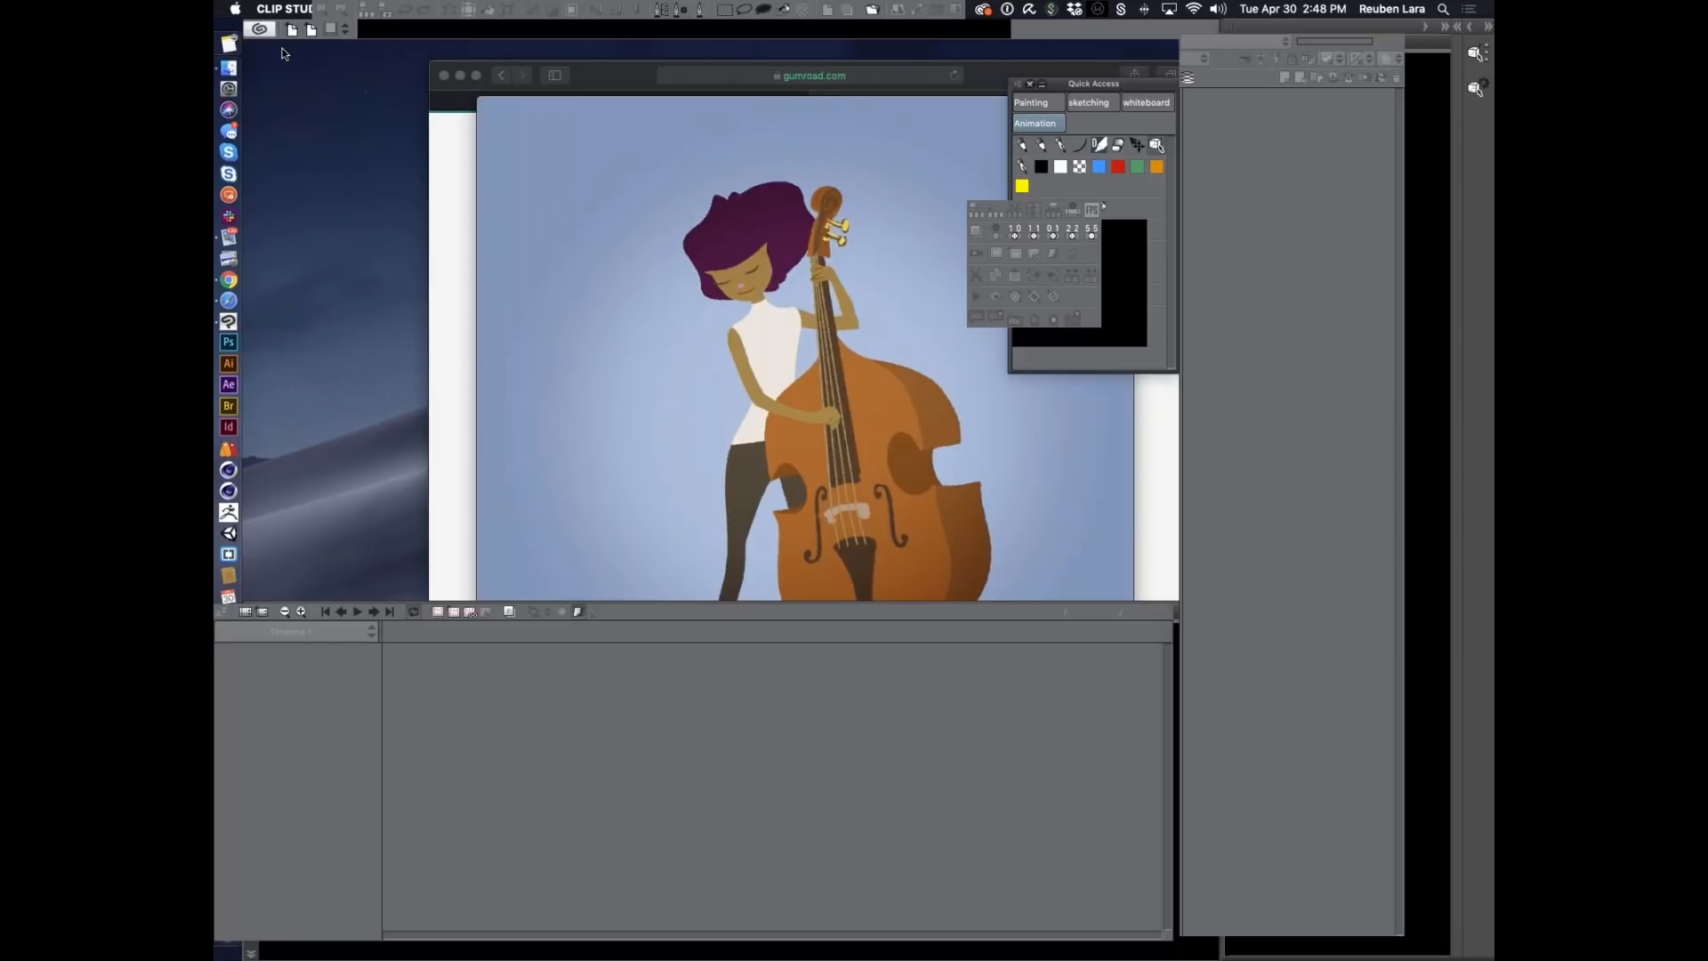
Restart Clip Studio Paint and reopen the recent file drum cat 02.
click(308, 322)
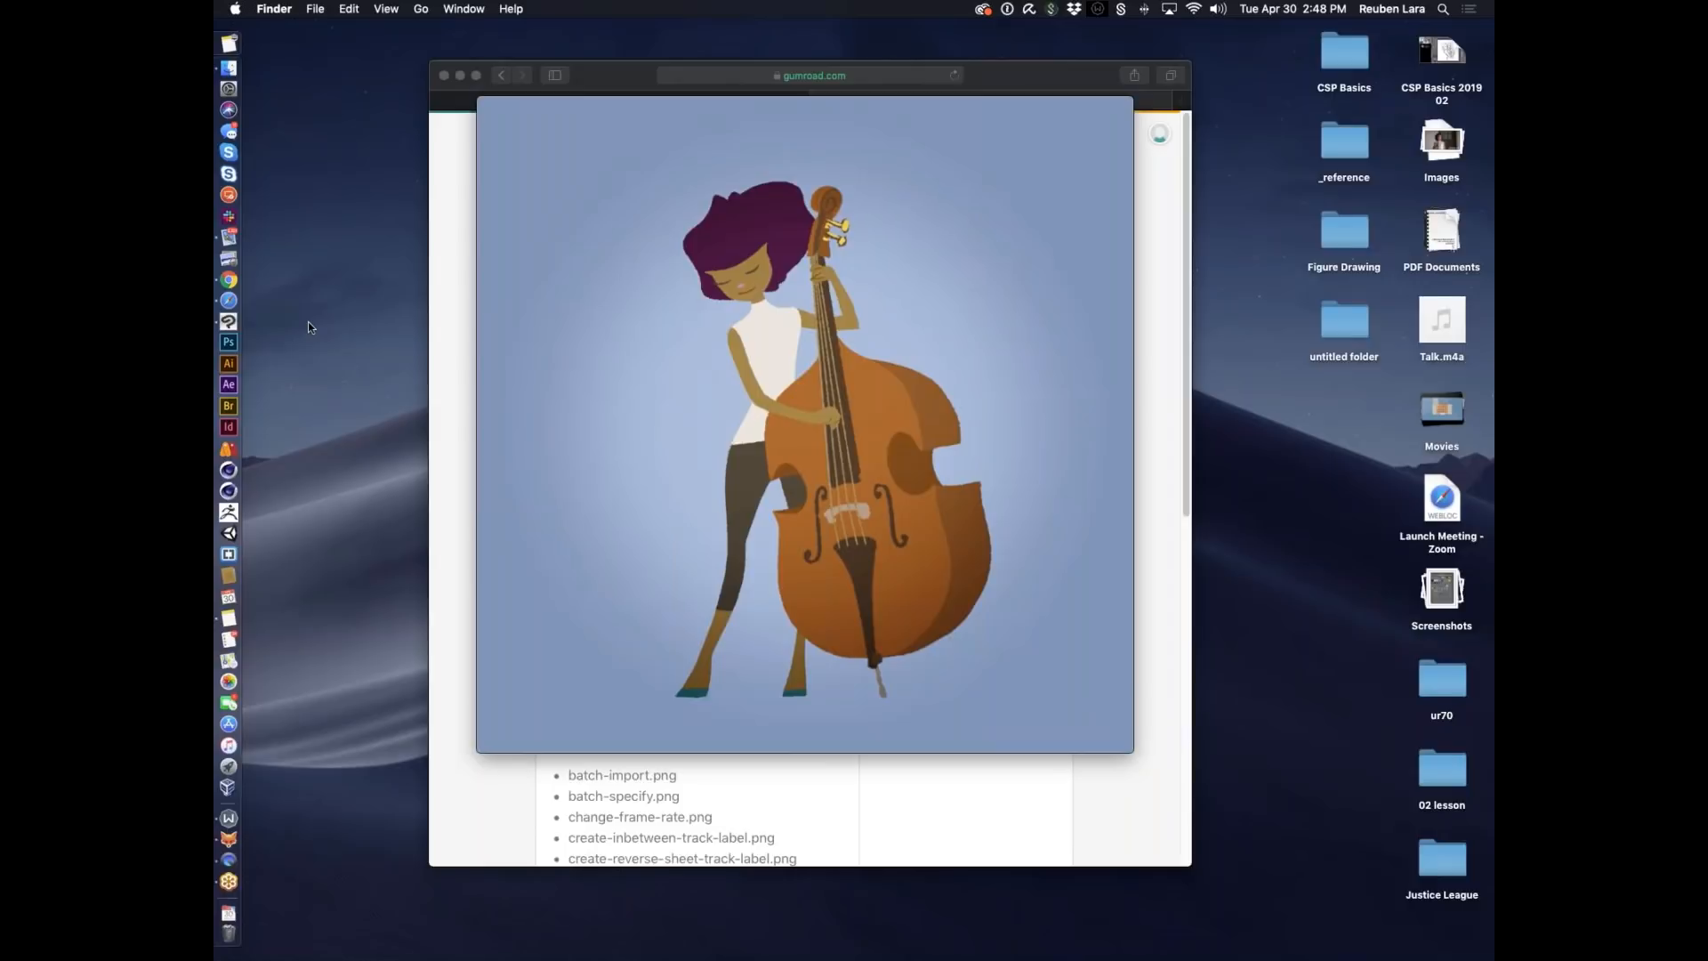
right_click(229, 323)
click(302, 367)
click(233, 324)
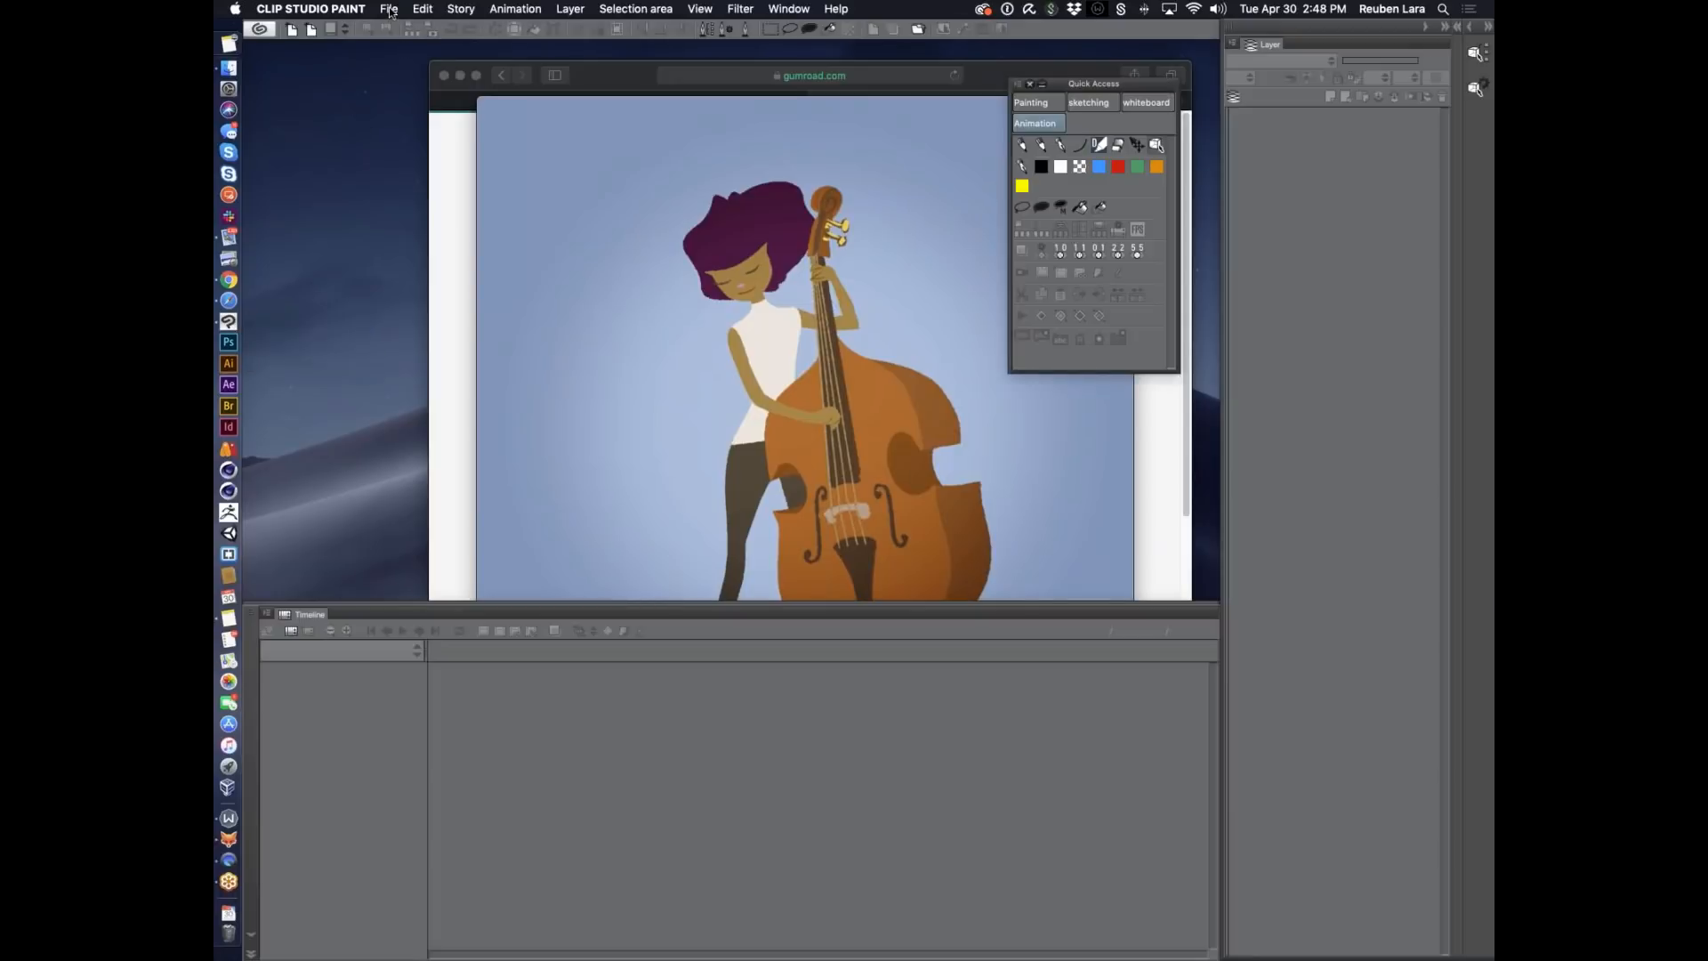
click(392, 9)
mouse_move(437, 74)
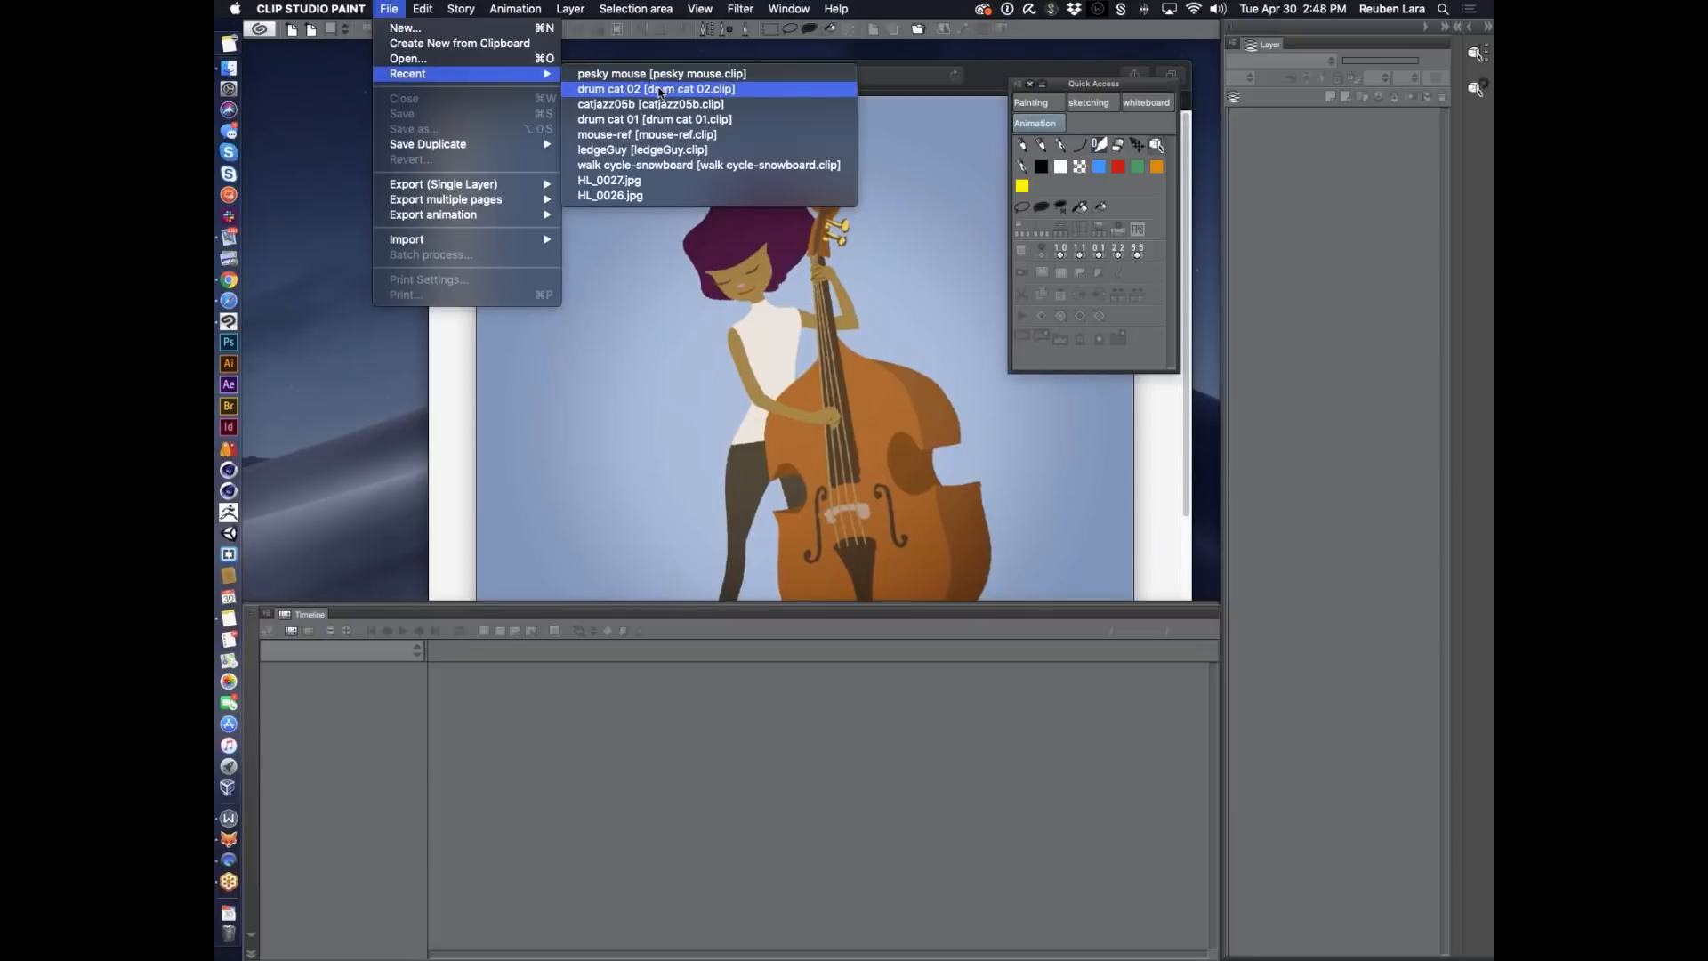
click(749, 100)
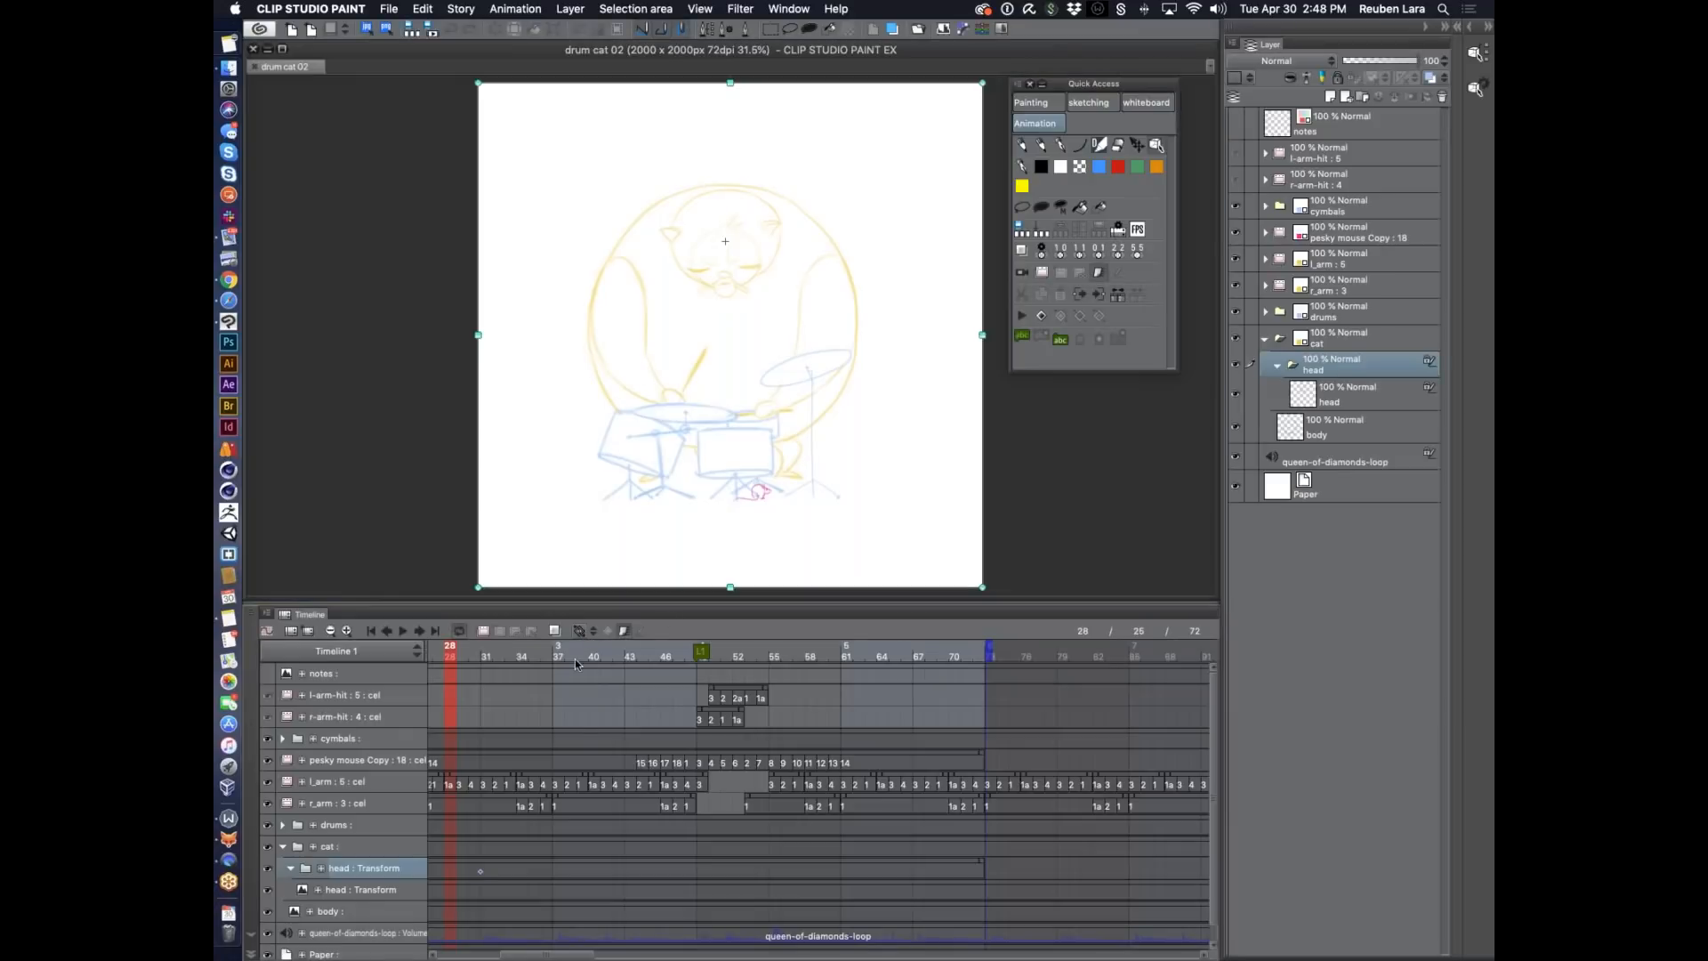
Expand the head folder's track and its Transform properties in the timeline.
scroll(512, 783, down, 1)
scroll(511, 783, left, 2)
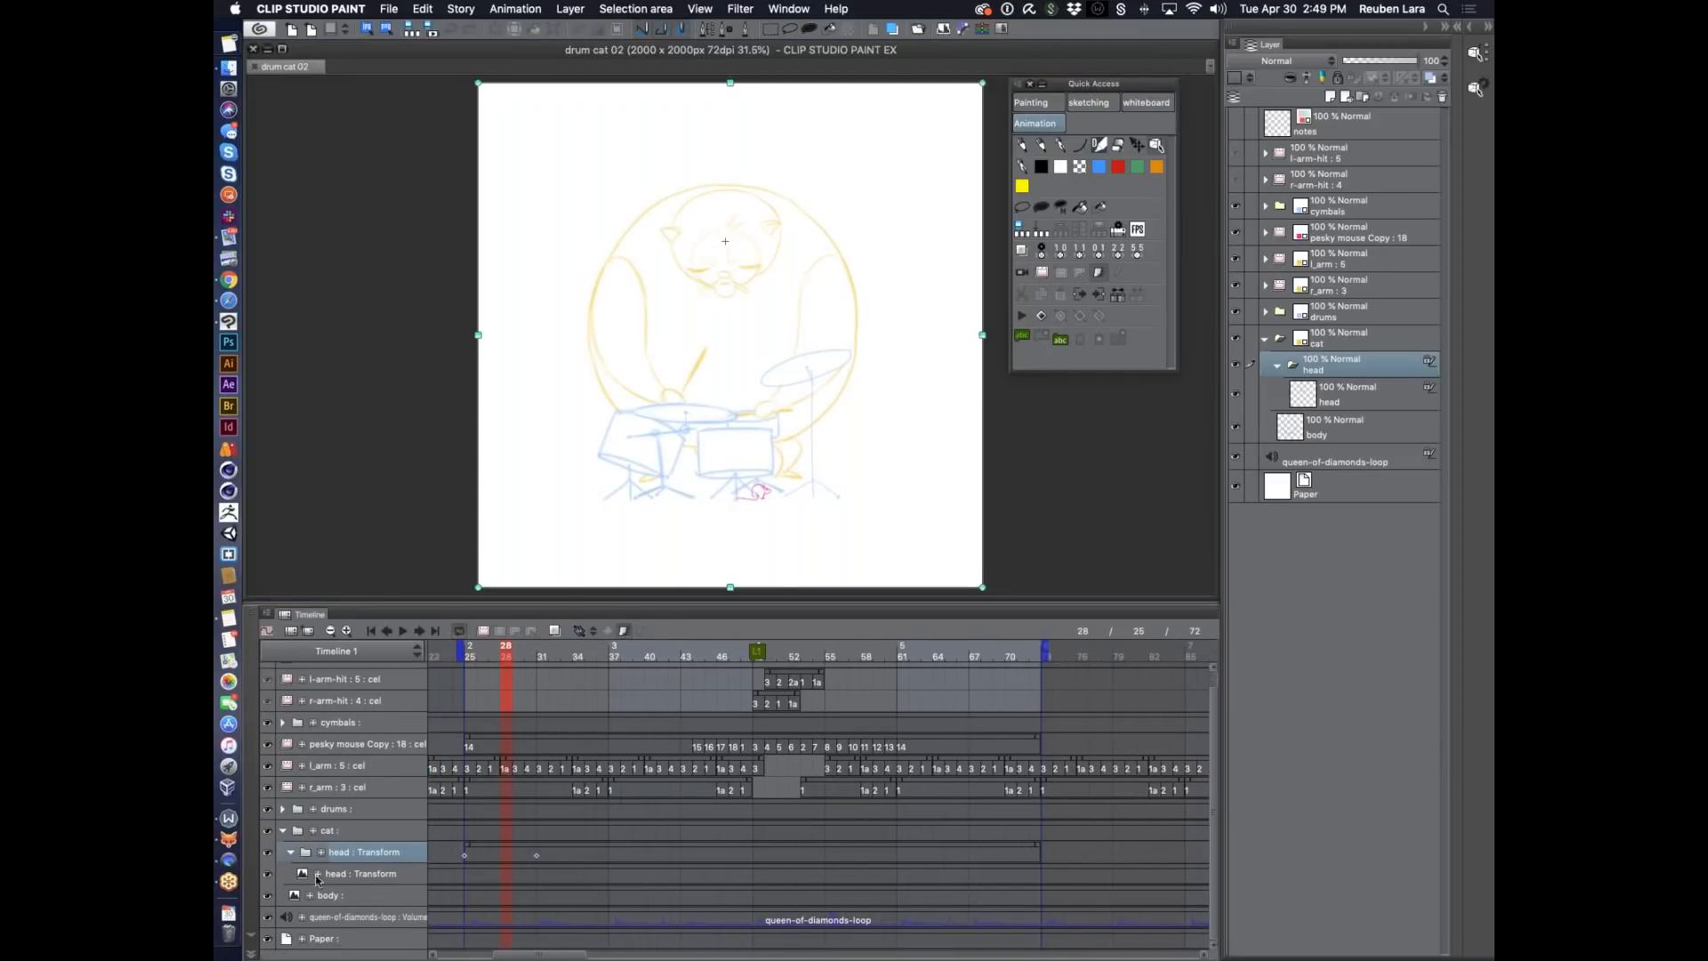
click(320, 852)
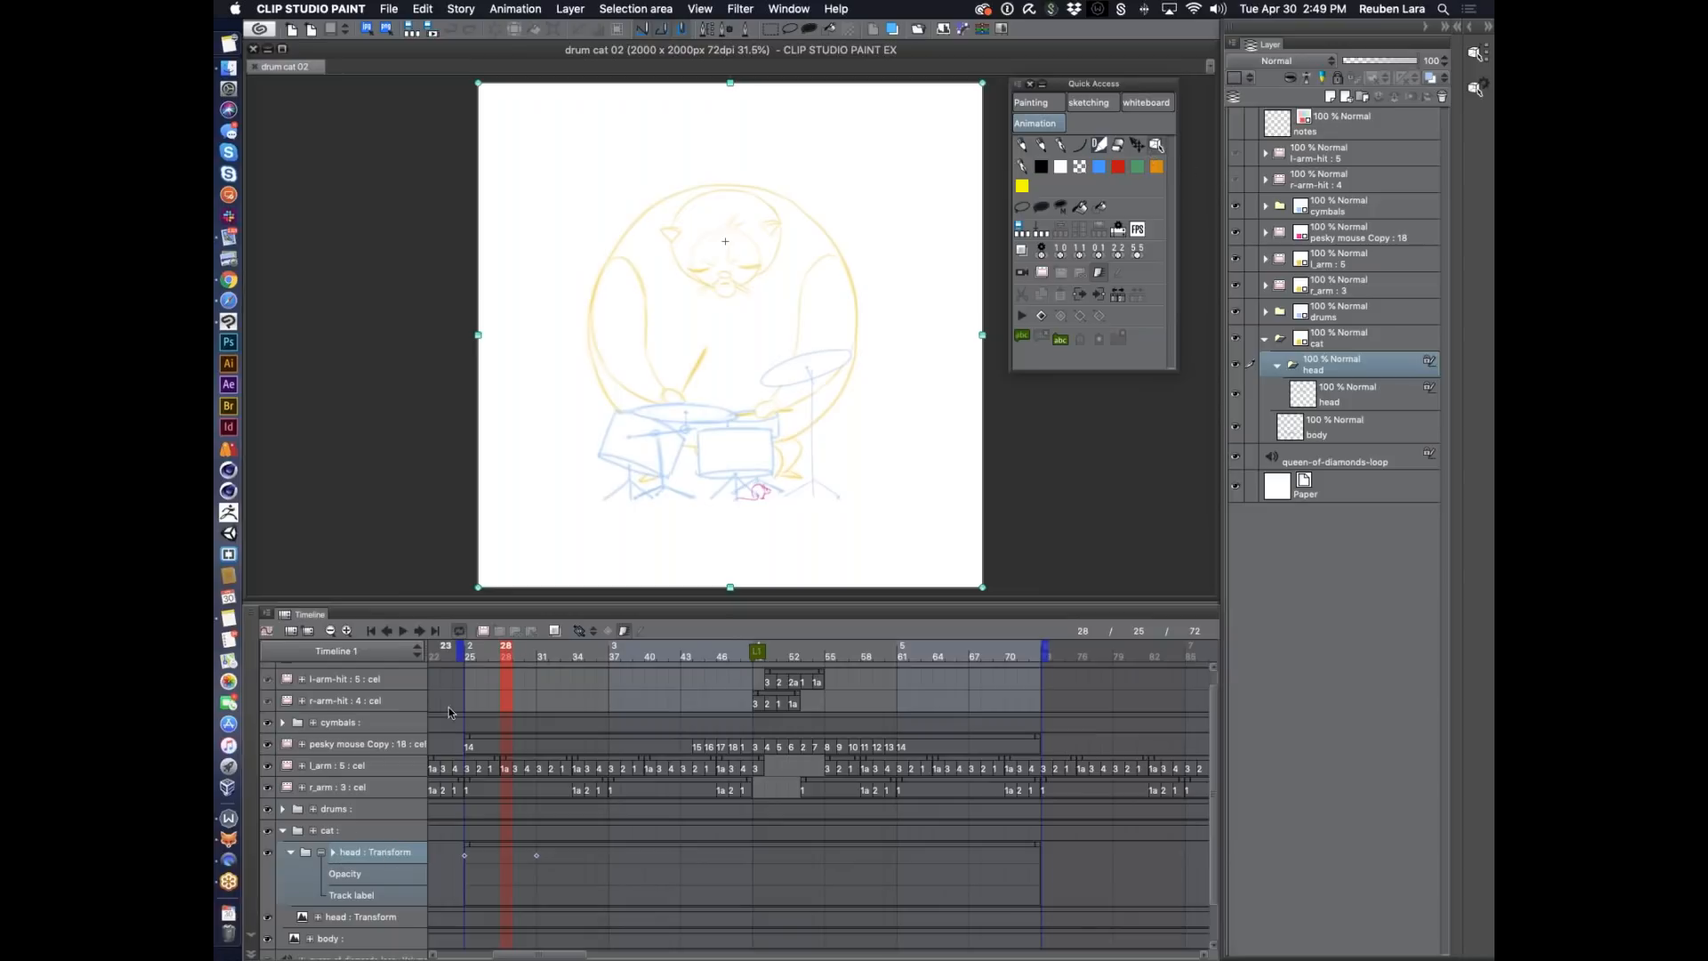
click(334, 854)
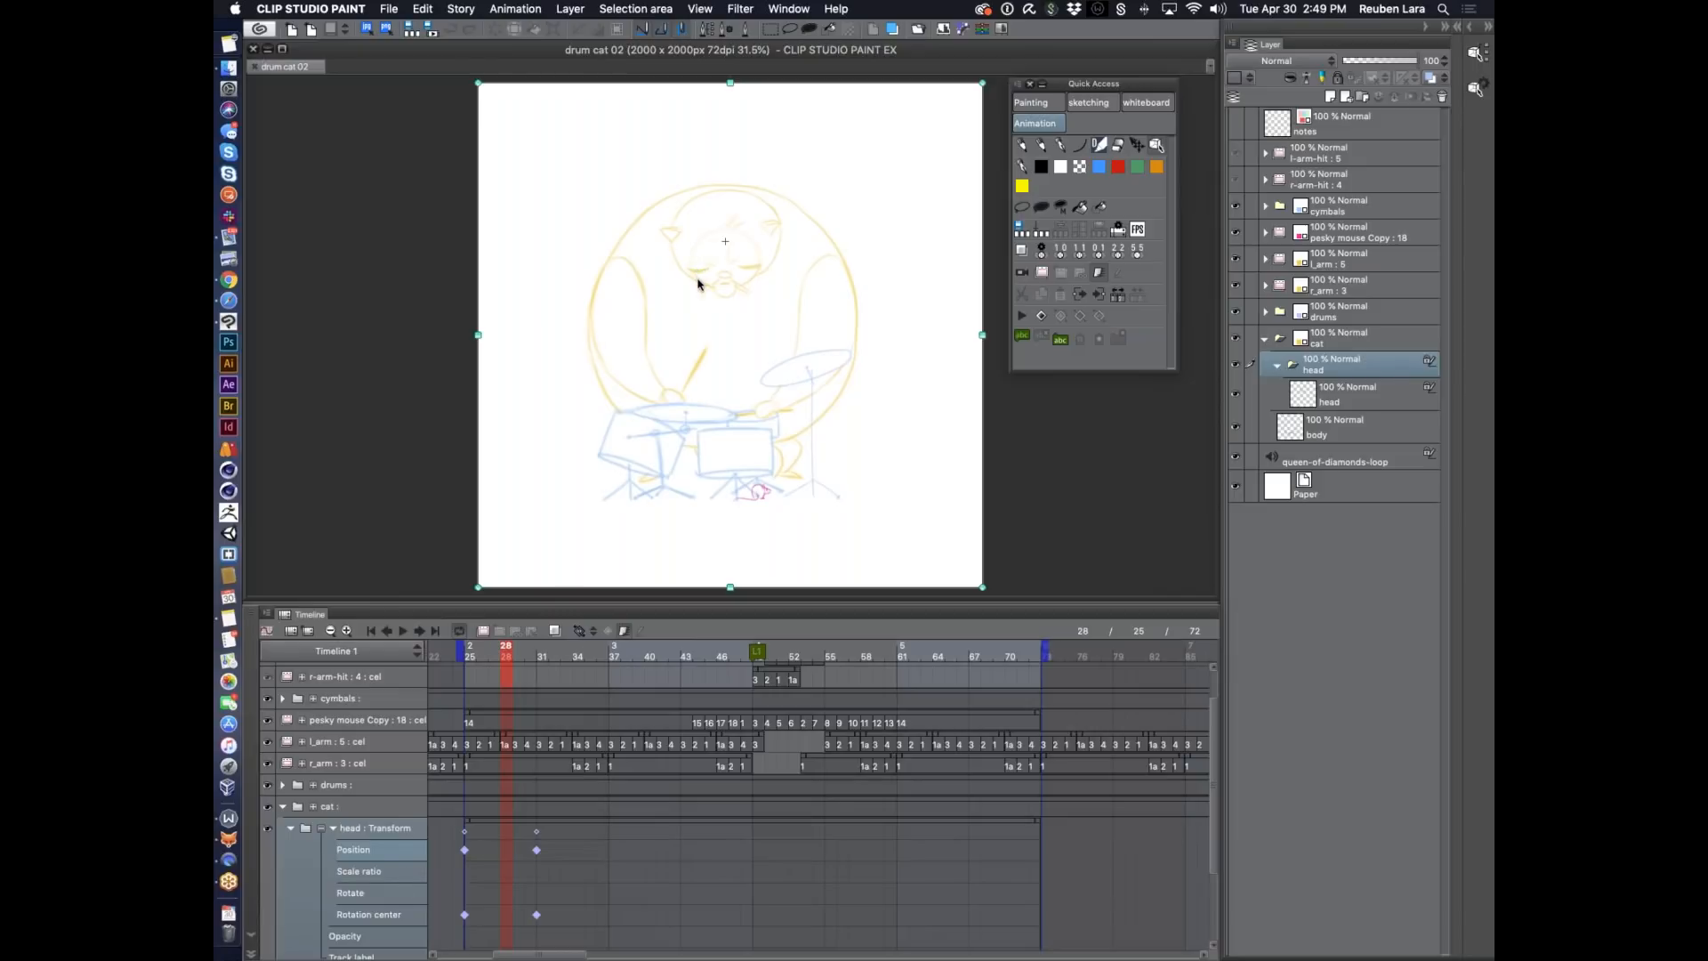
Nudge the cat's head down slightly at frame 28 to record a Position keyframe.
key(space)
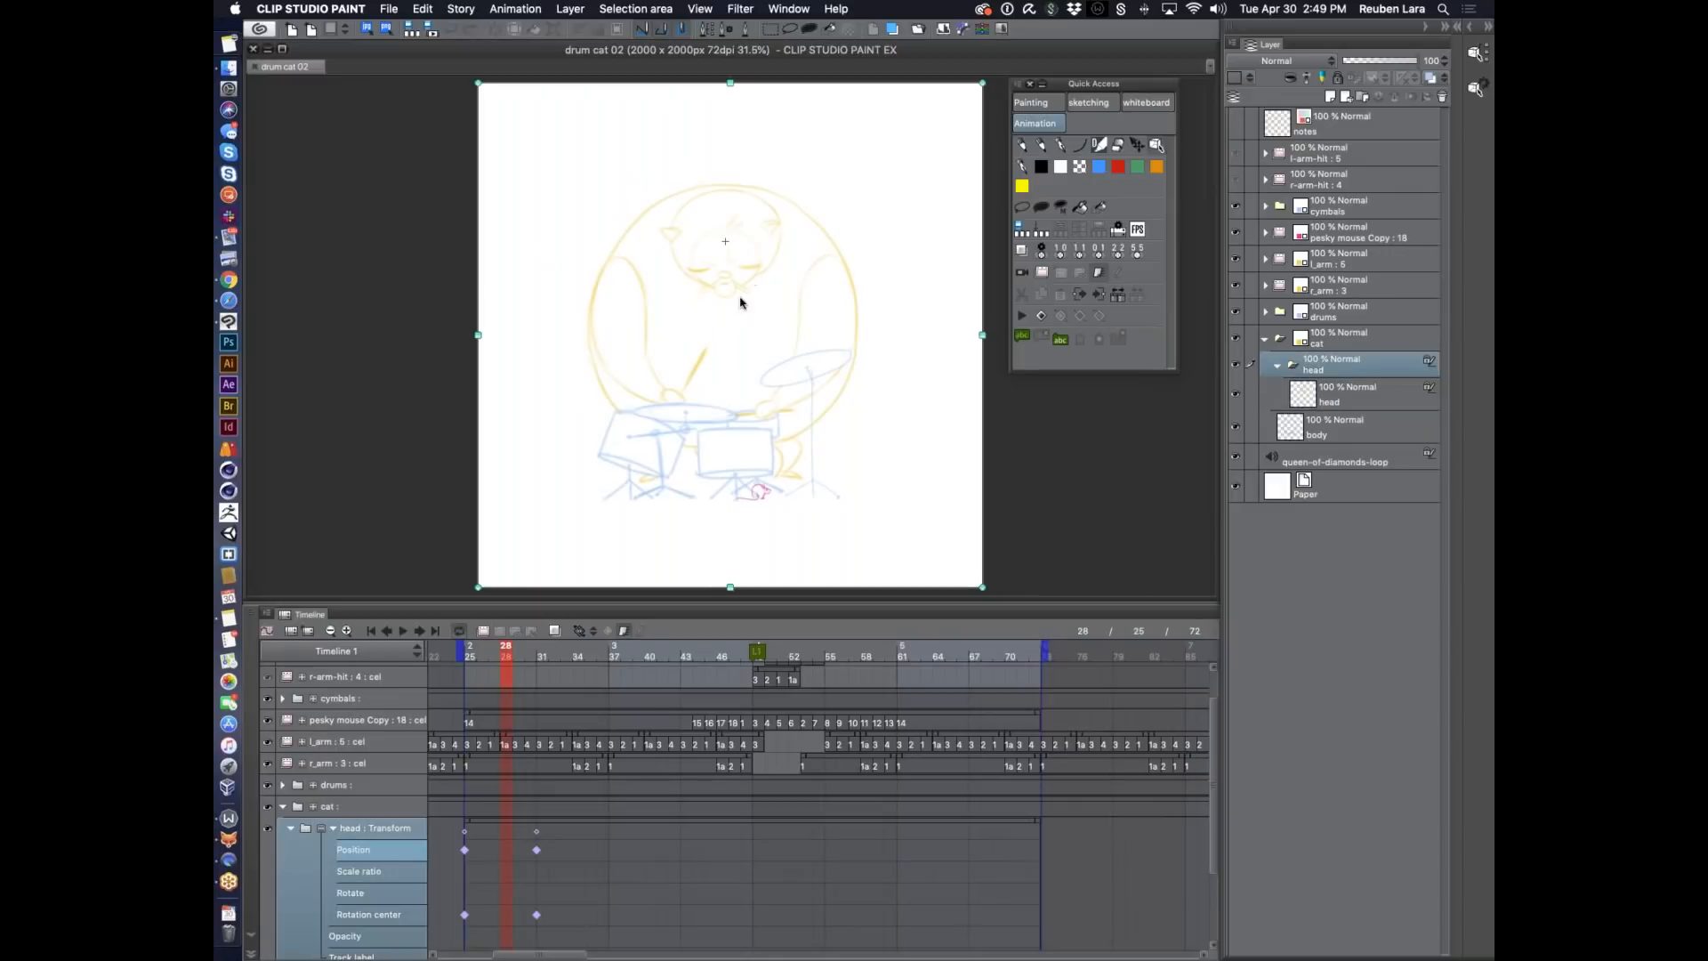
key(Down)
key(Down)
key(Down)
key(Down)
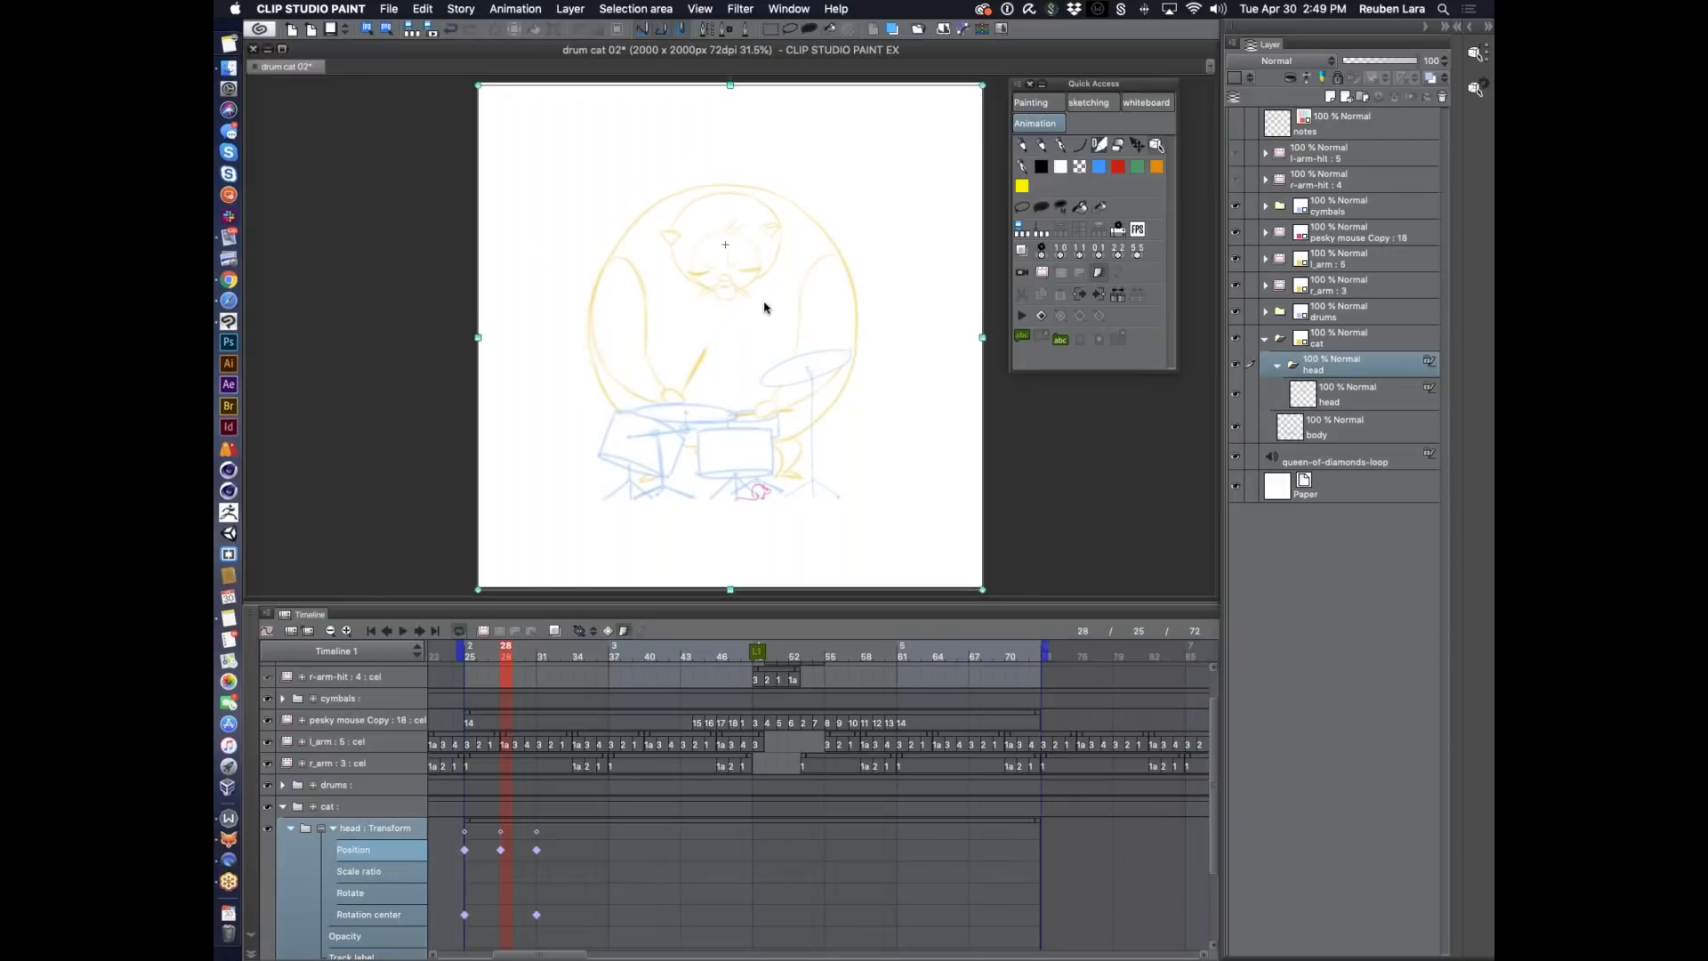
key(Down)
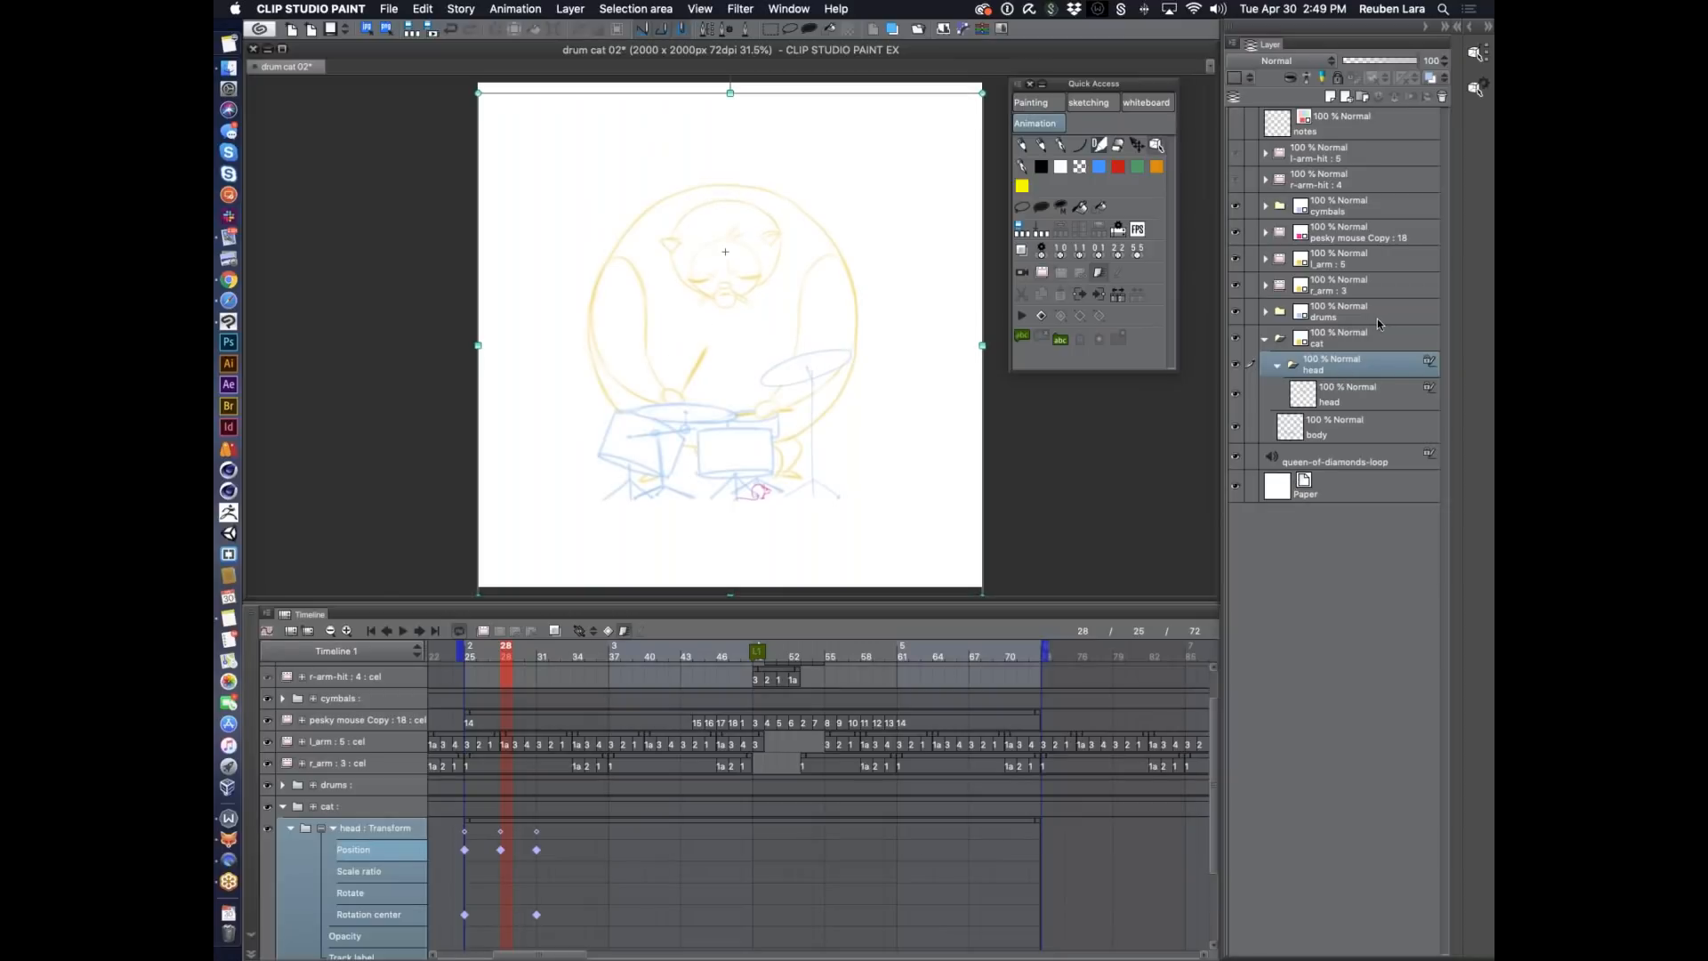
Add Rotate keyframes to the head track at frames 25 and 31.
mouse_move(487, 652)
mouse_down()
mouse_move(511, 656)
mouse_move(476, 658)
mouse_move(538, 656)
mouse_move(465, 657)
mouse_up()
click(391, 893)
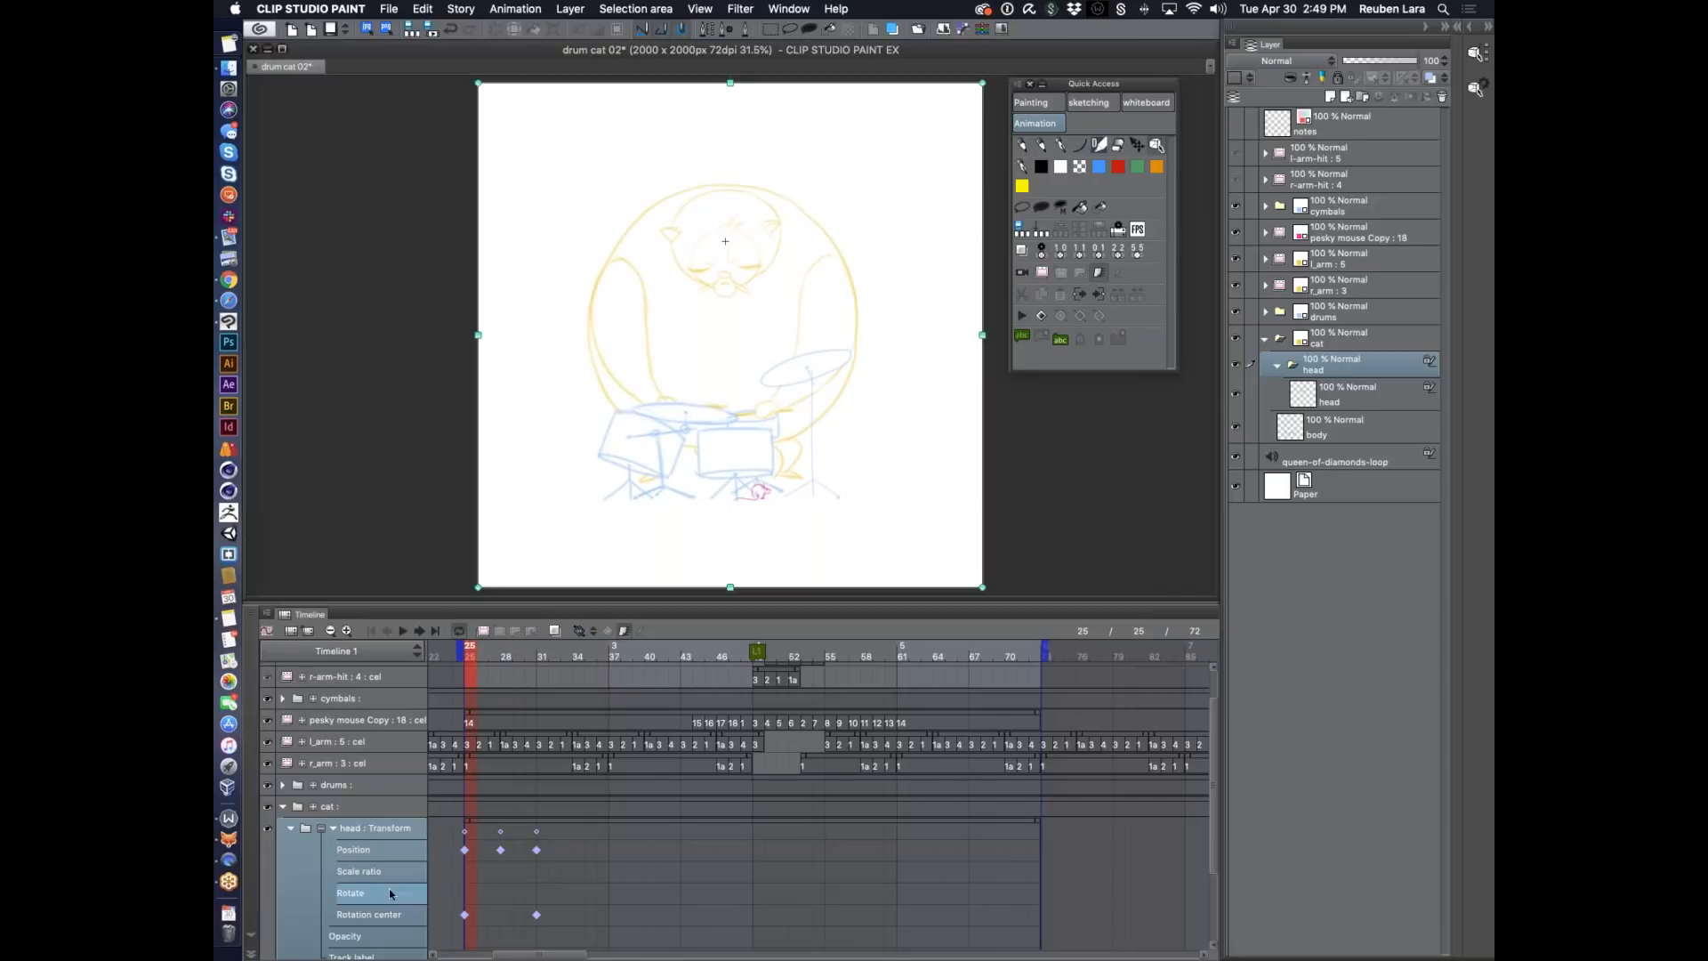
click(542, 660)
click(578, 633)
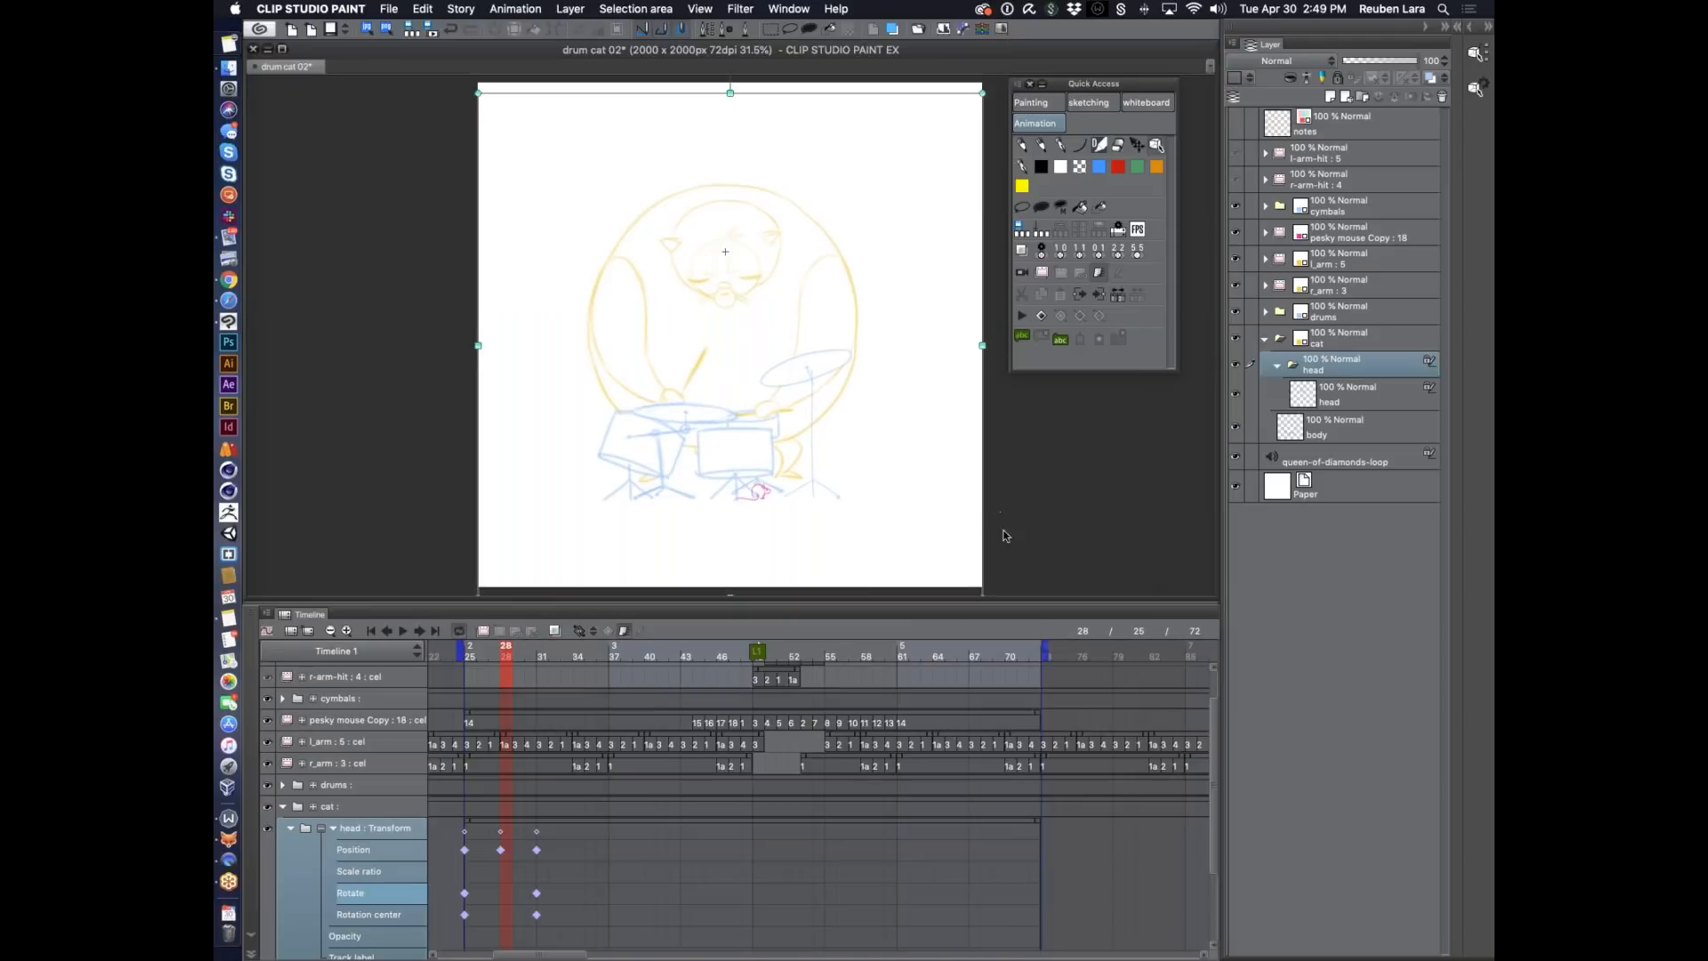
Rotate the cat's head slightly counterclockwise at frame 28, and scrub from frame 25 to 31 to check the nod.
key(space)
drag(997, 561, 981, 518)
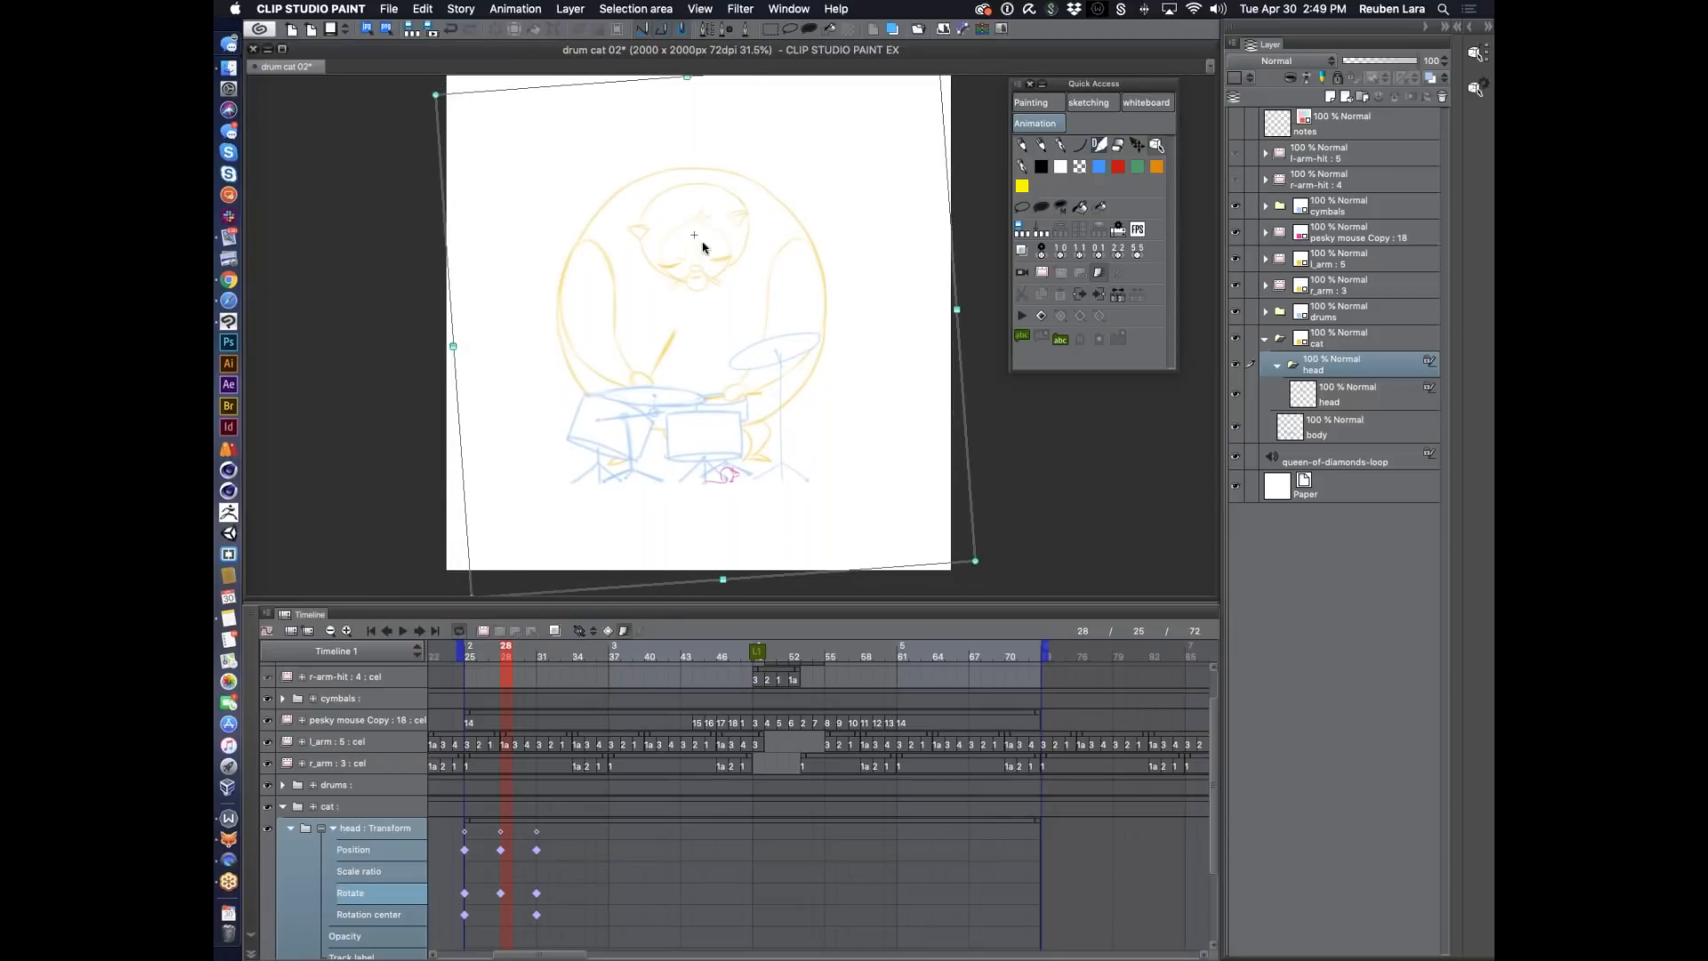
click(464, 656)
drag(465, 655, 535, 655)
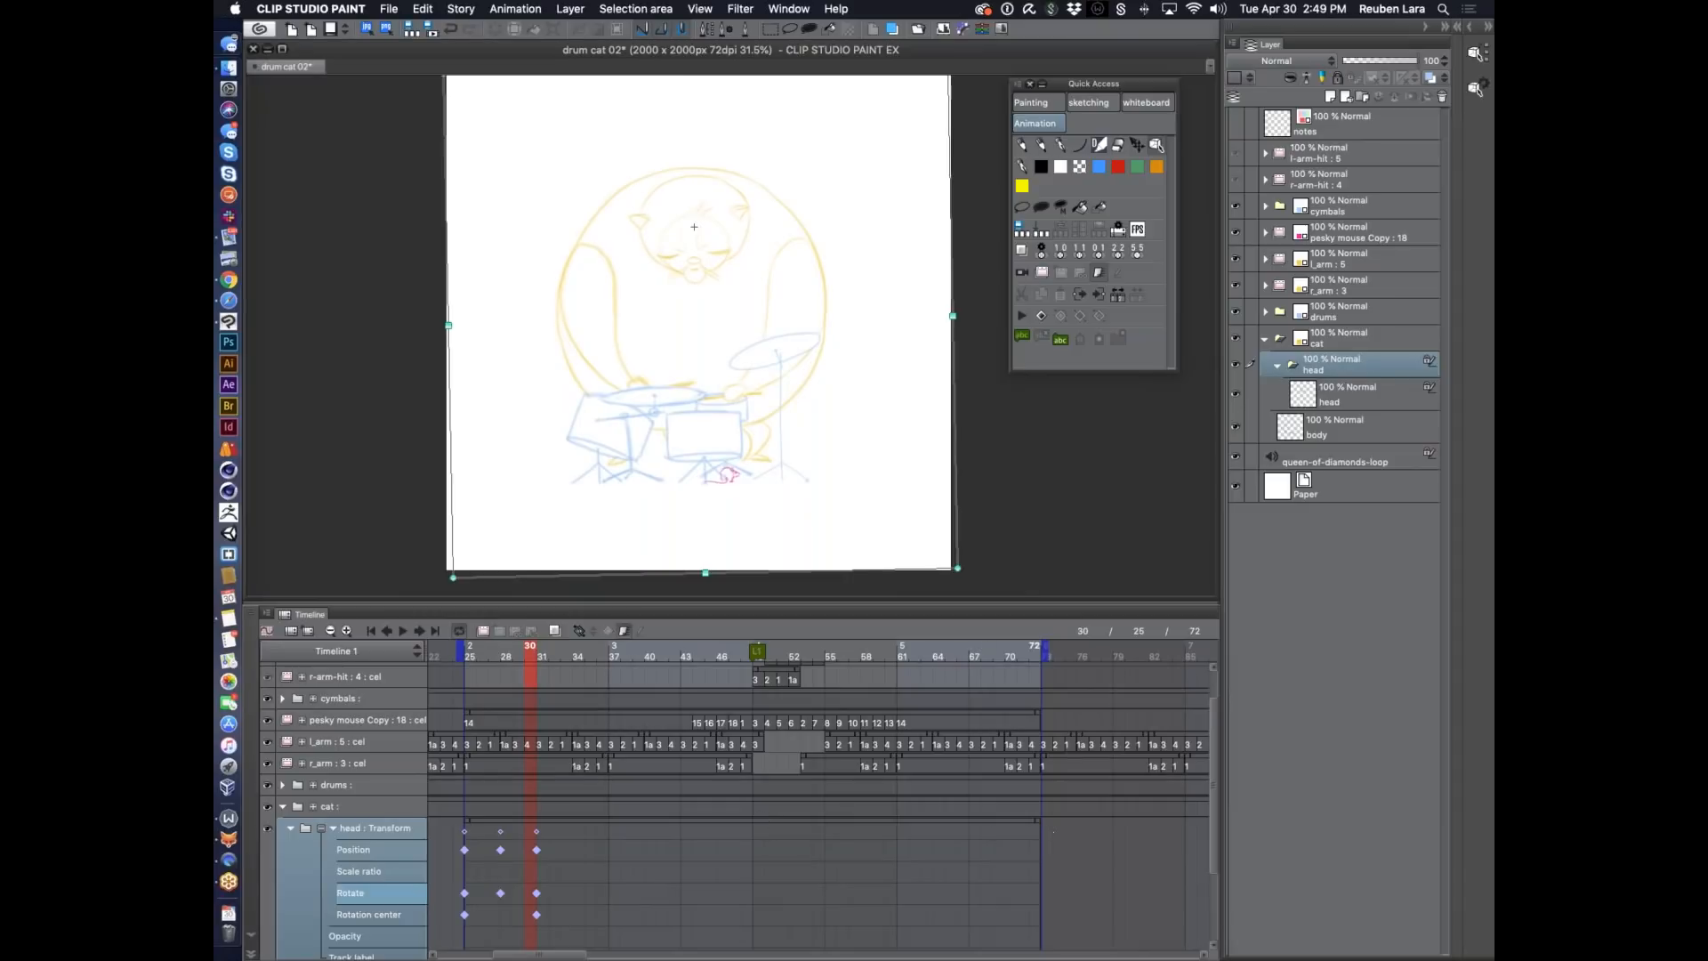
Trim the head clip to end before frame 31, and paste copies of it back to back through frame 72.
click(542, 654)
click(1101, 294)
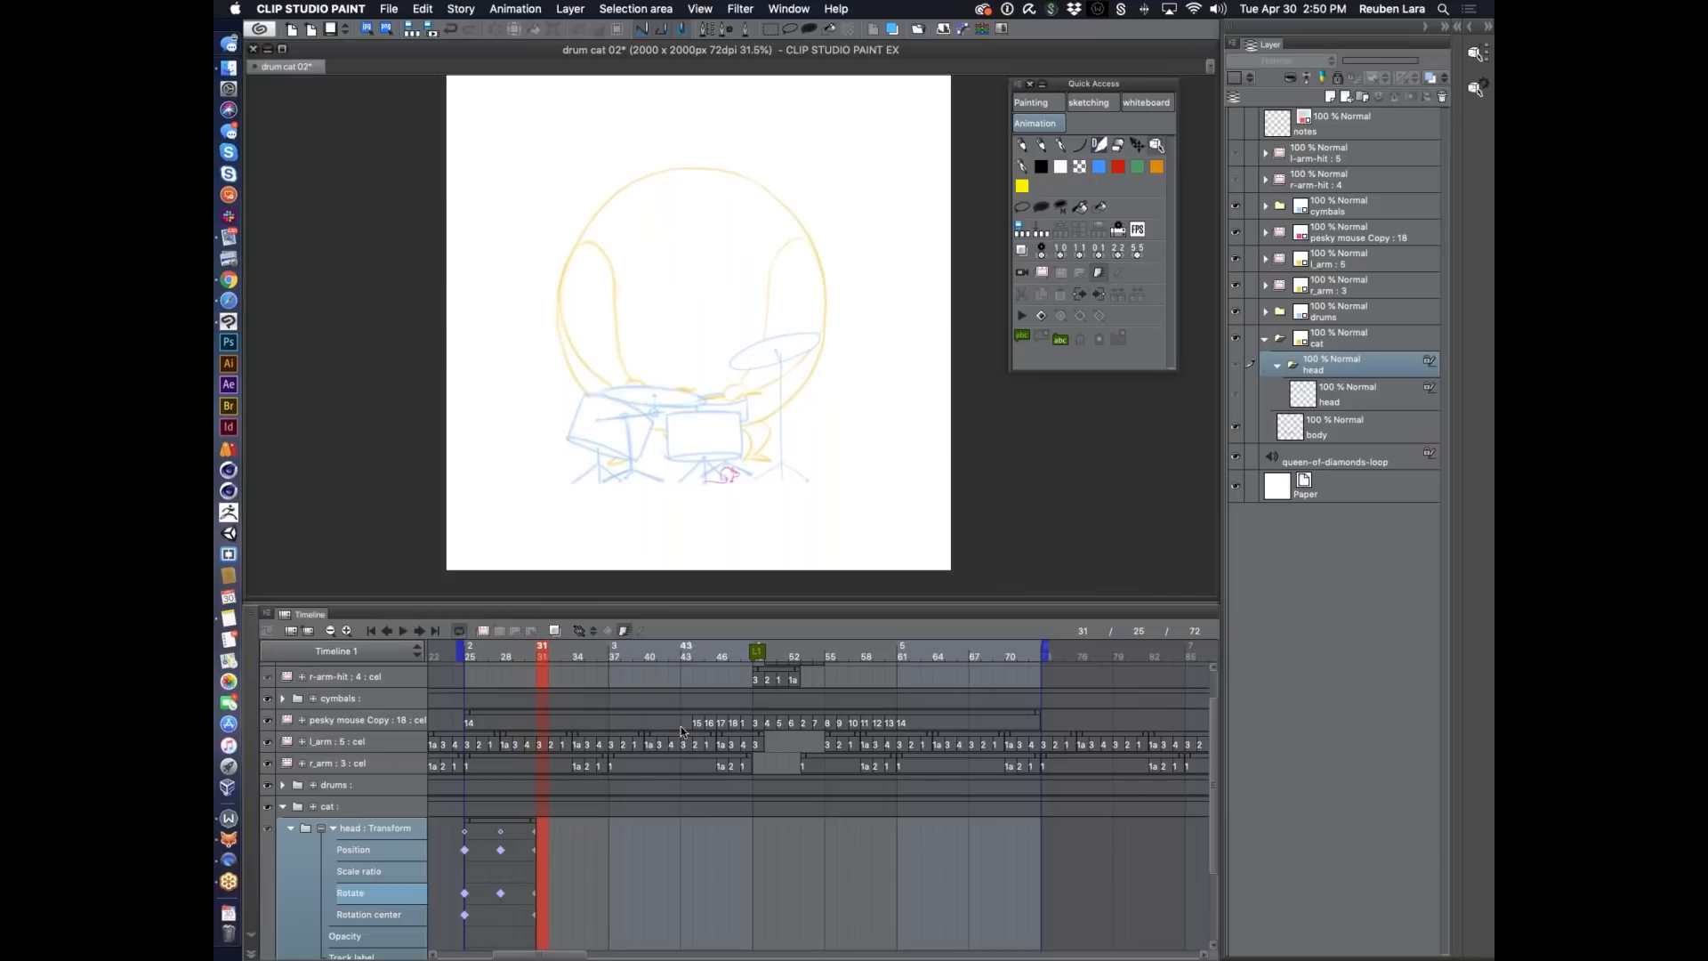
click(506, 822)
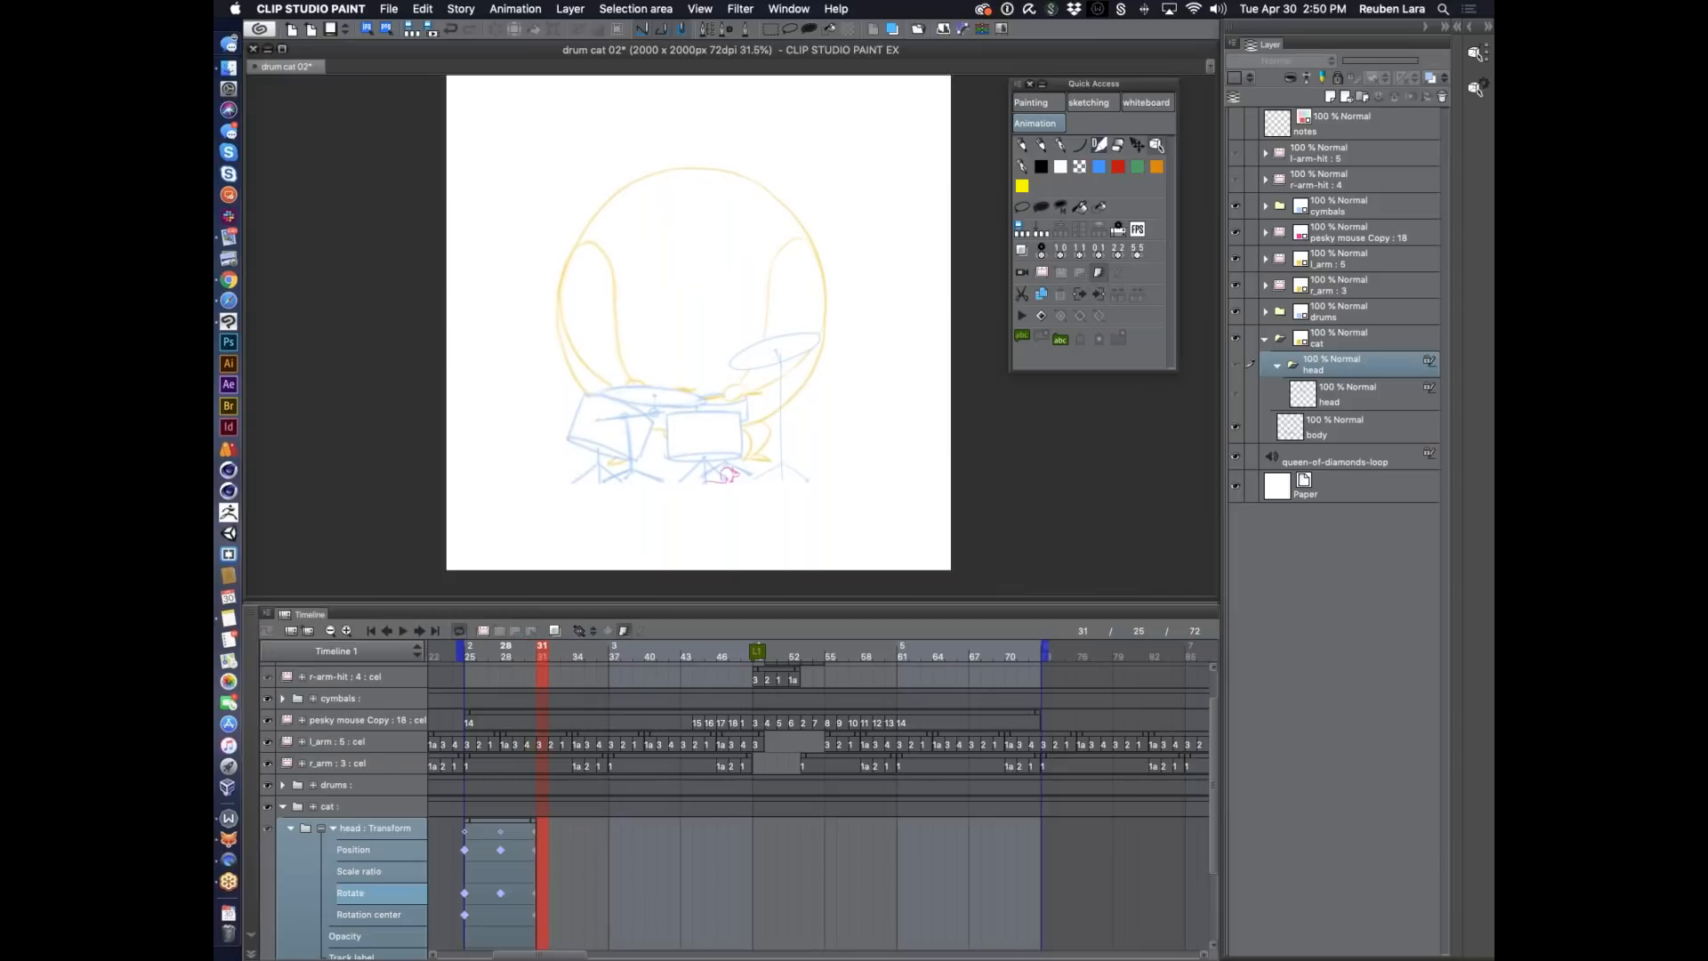
click(542, 826)
drag(543, 825, 908, 832)
click(904, 825)
key(super+v)
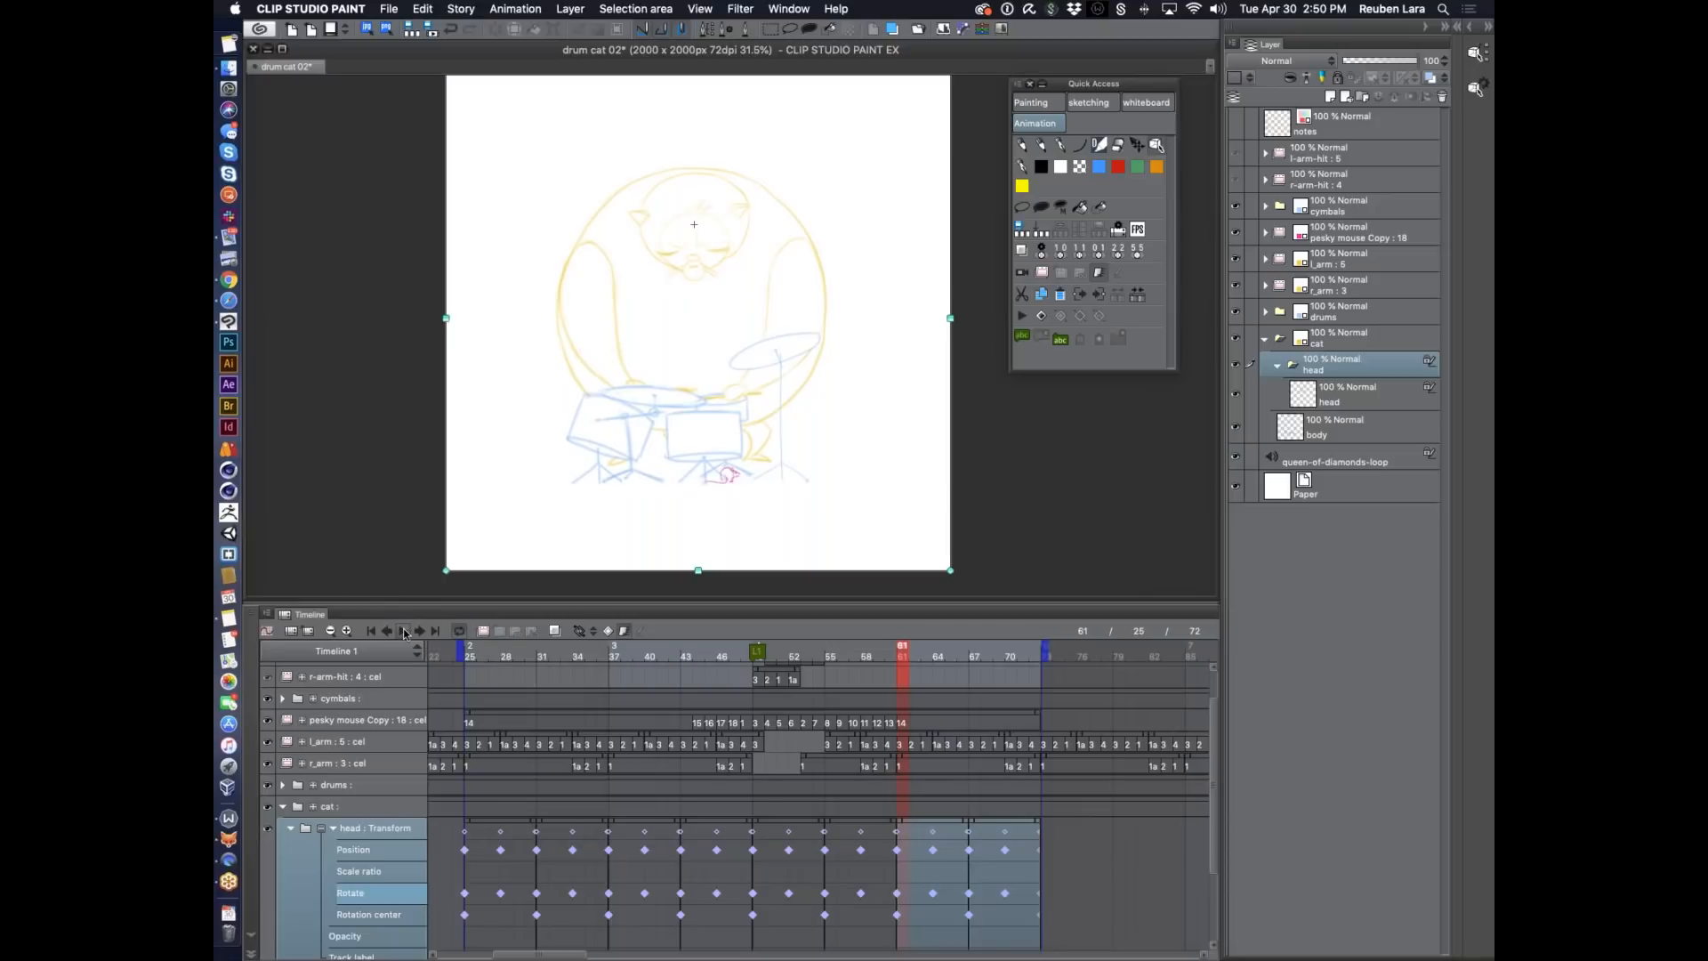
Play the animation with the sound volume lowered and the canvas fitted to the view to check the head motion.
click(405, 633)
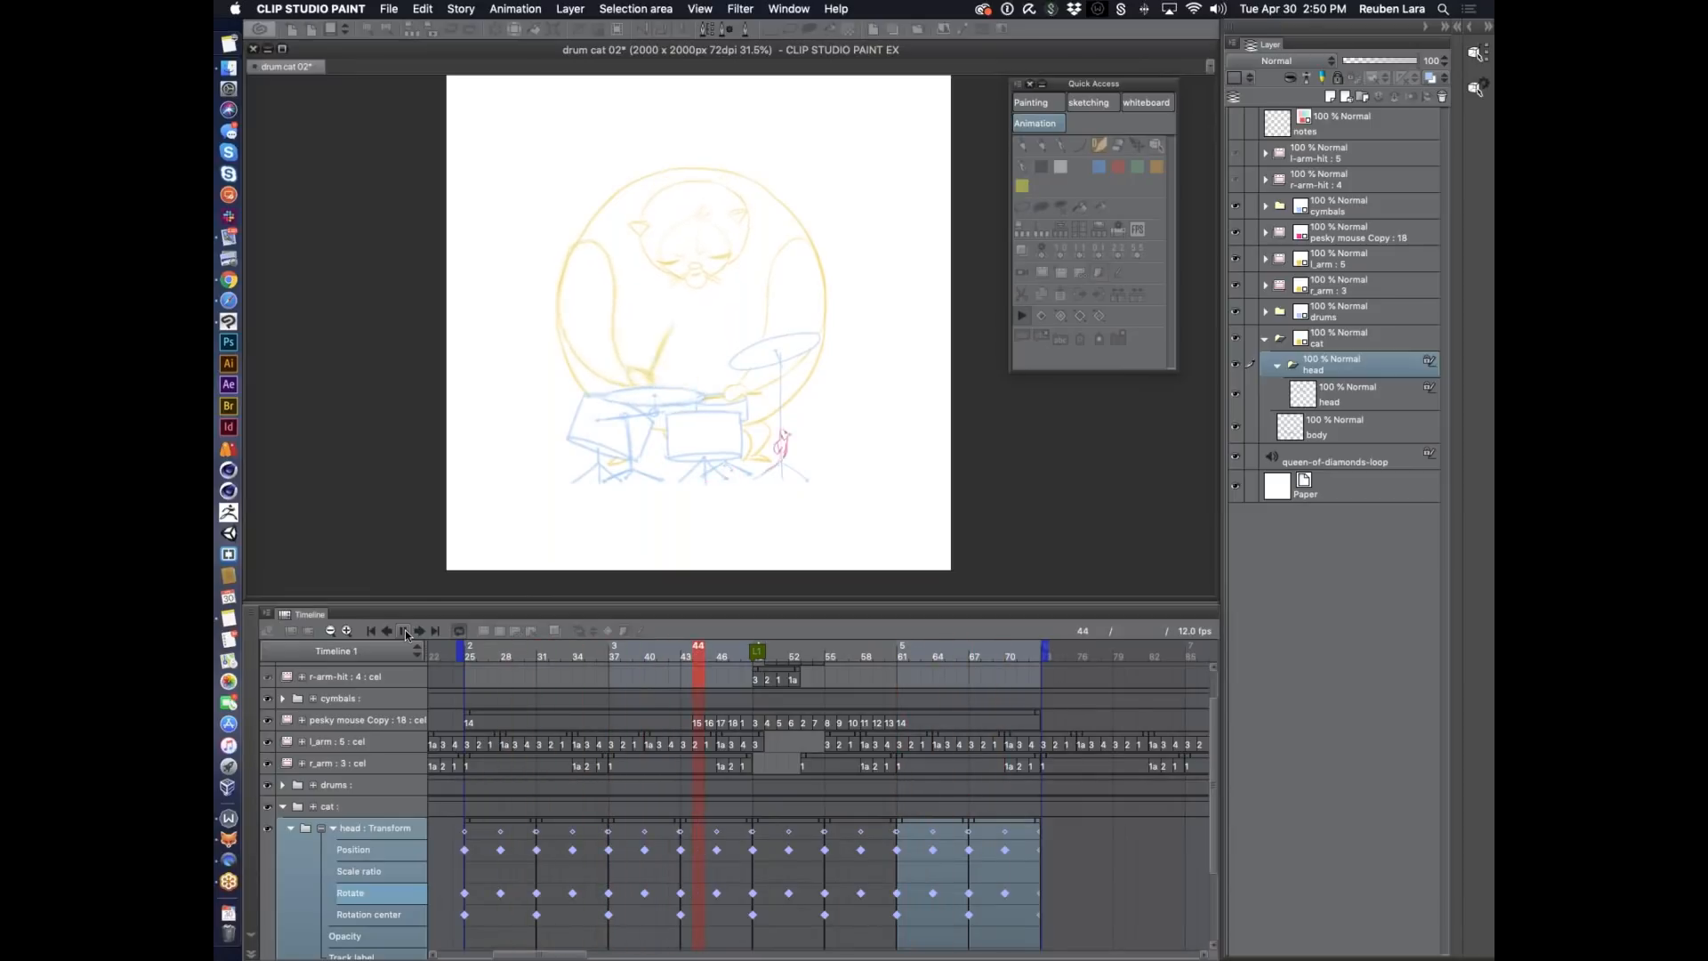
key(XF86AudioLowerVolume)
key(XF86AudioLowerVolume)
key(XF86AudioLowerVolume)
key(XF86AudioLowerVolume)
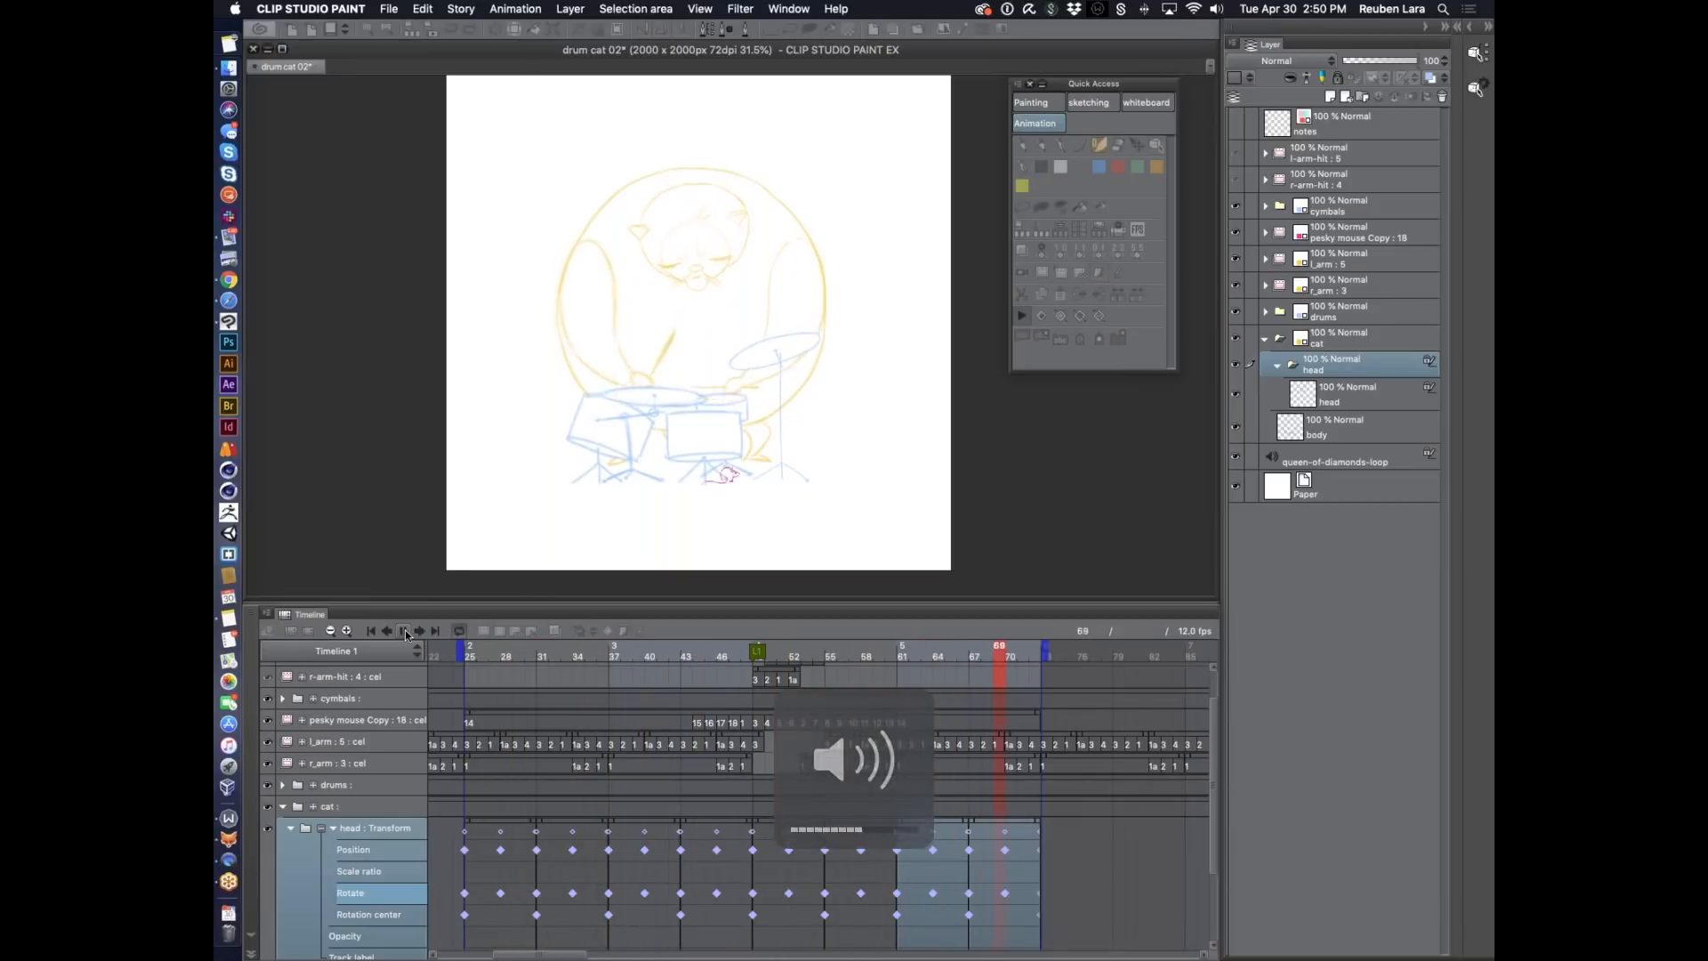
key(super+0)
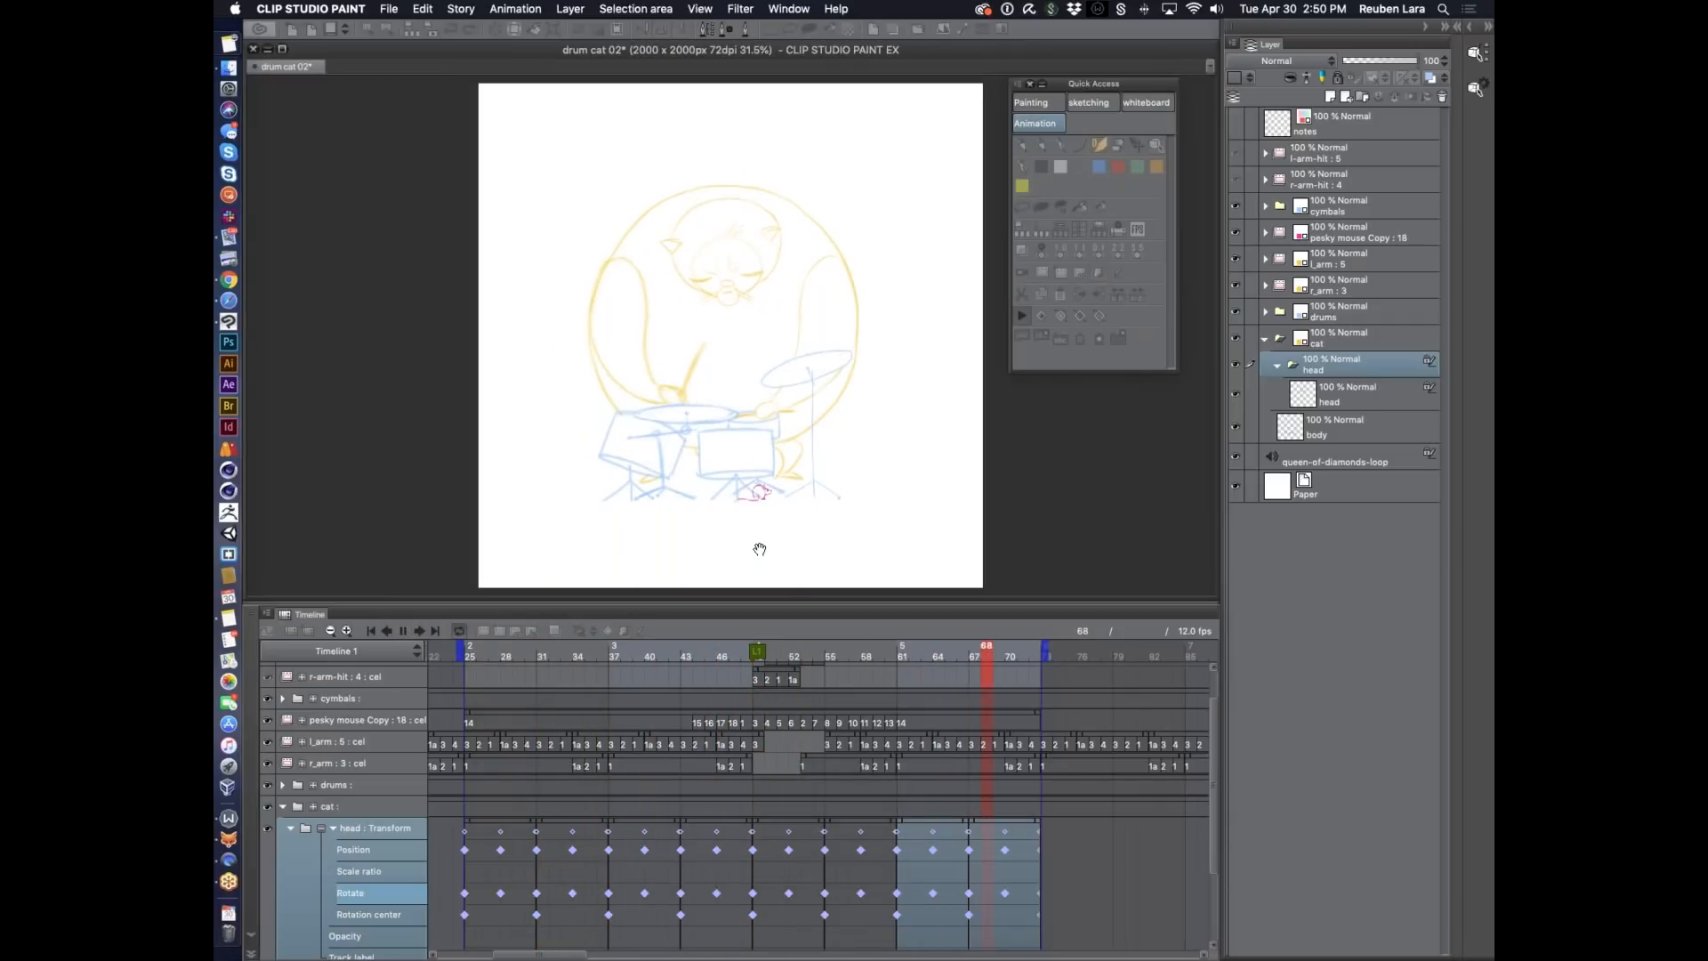
Stop the animation playback and save the drum cat 02 file.
key(F12)
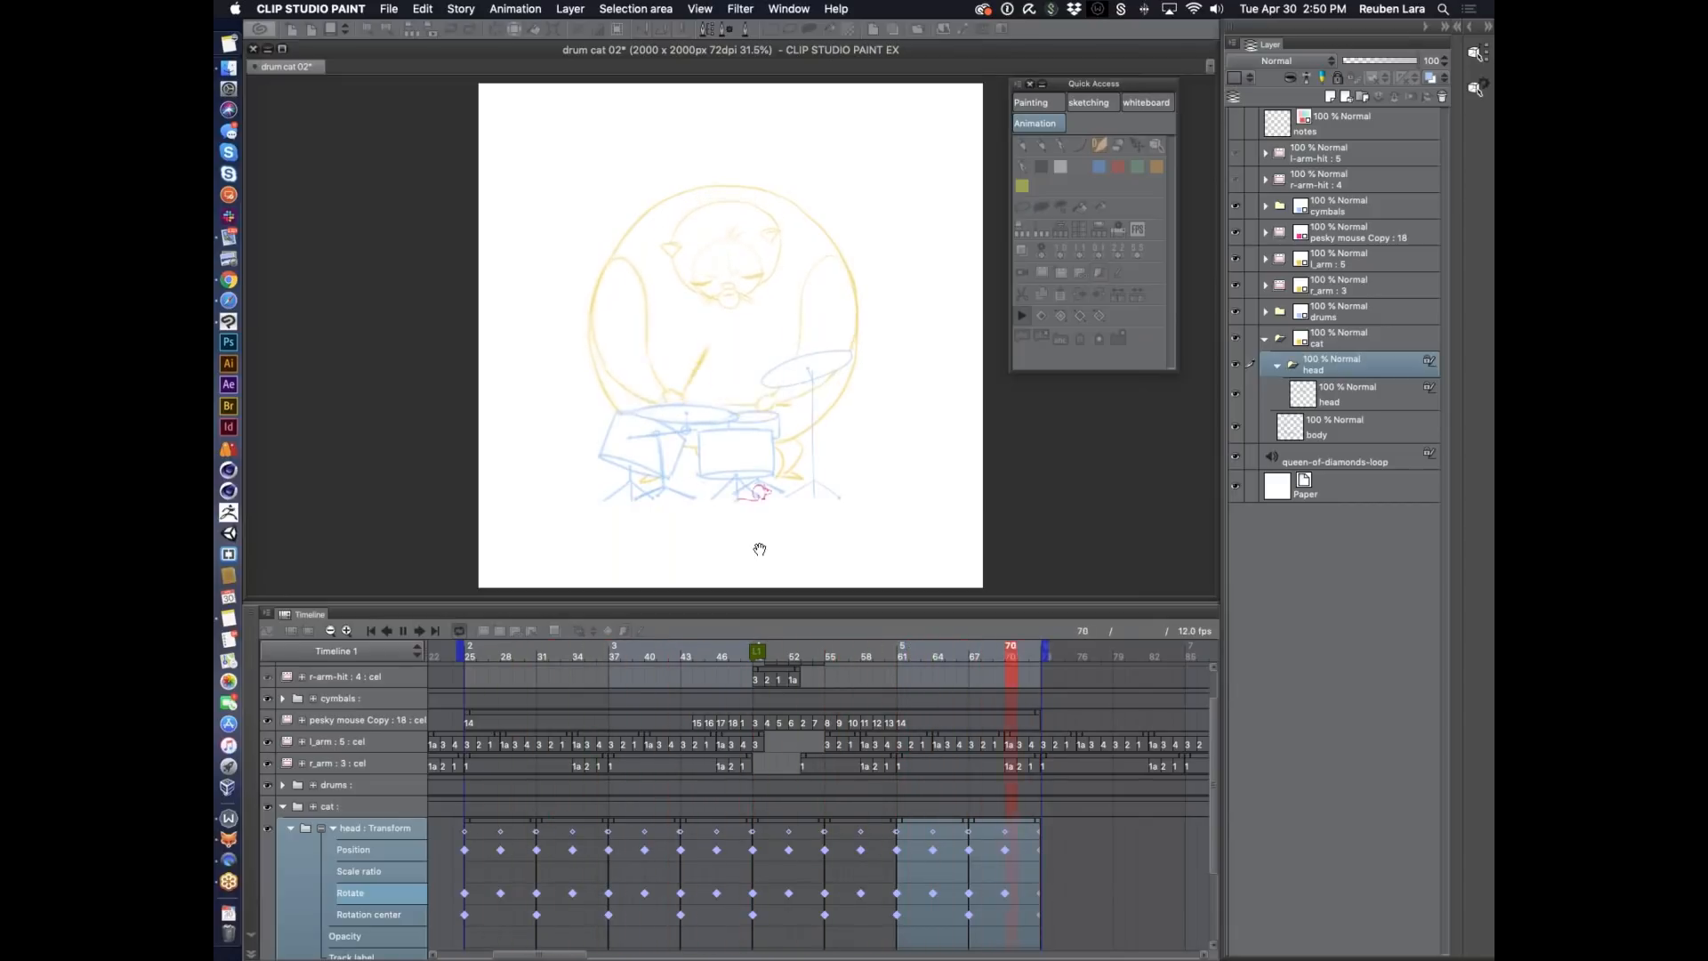
click(403, 631)
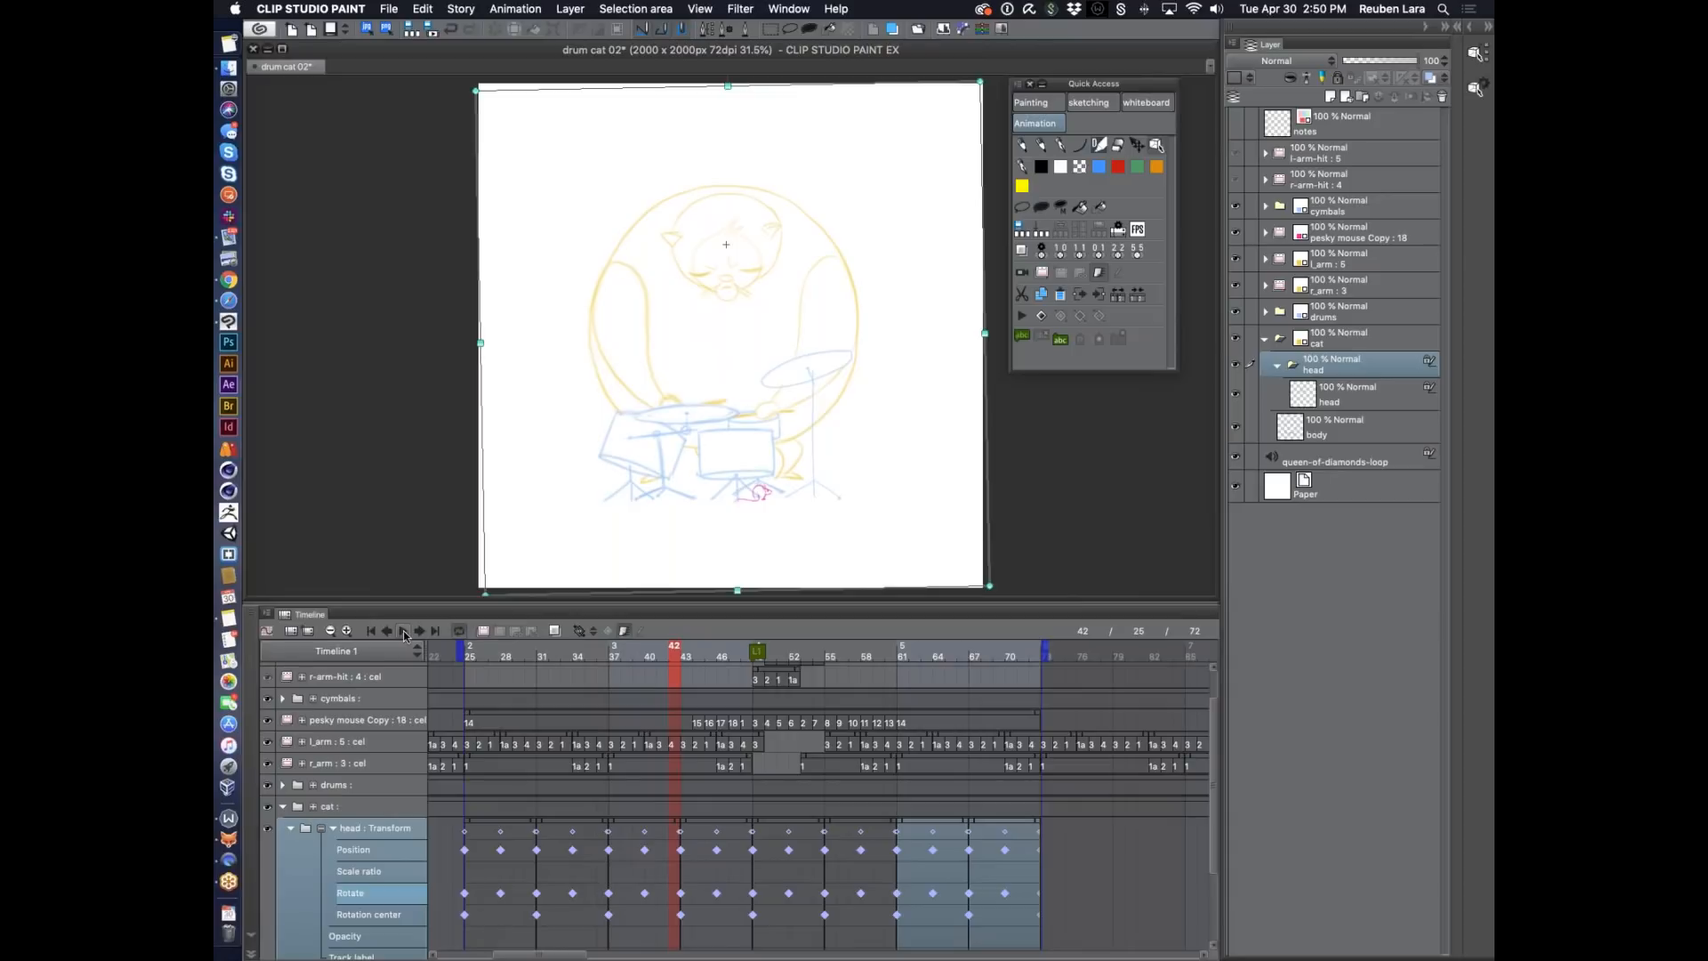
key(super+s)
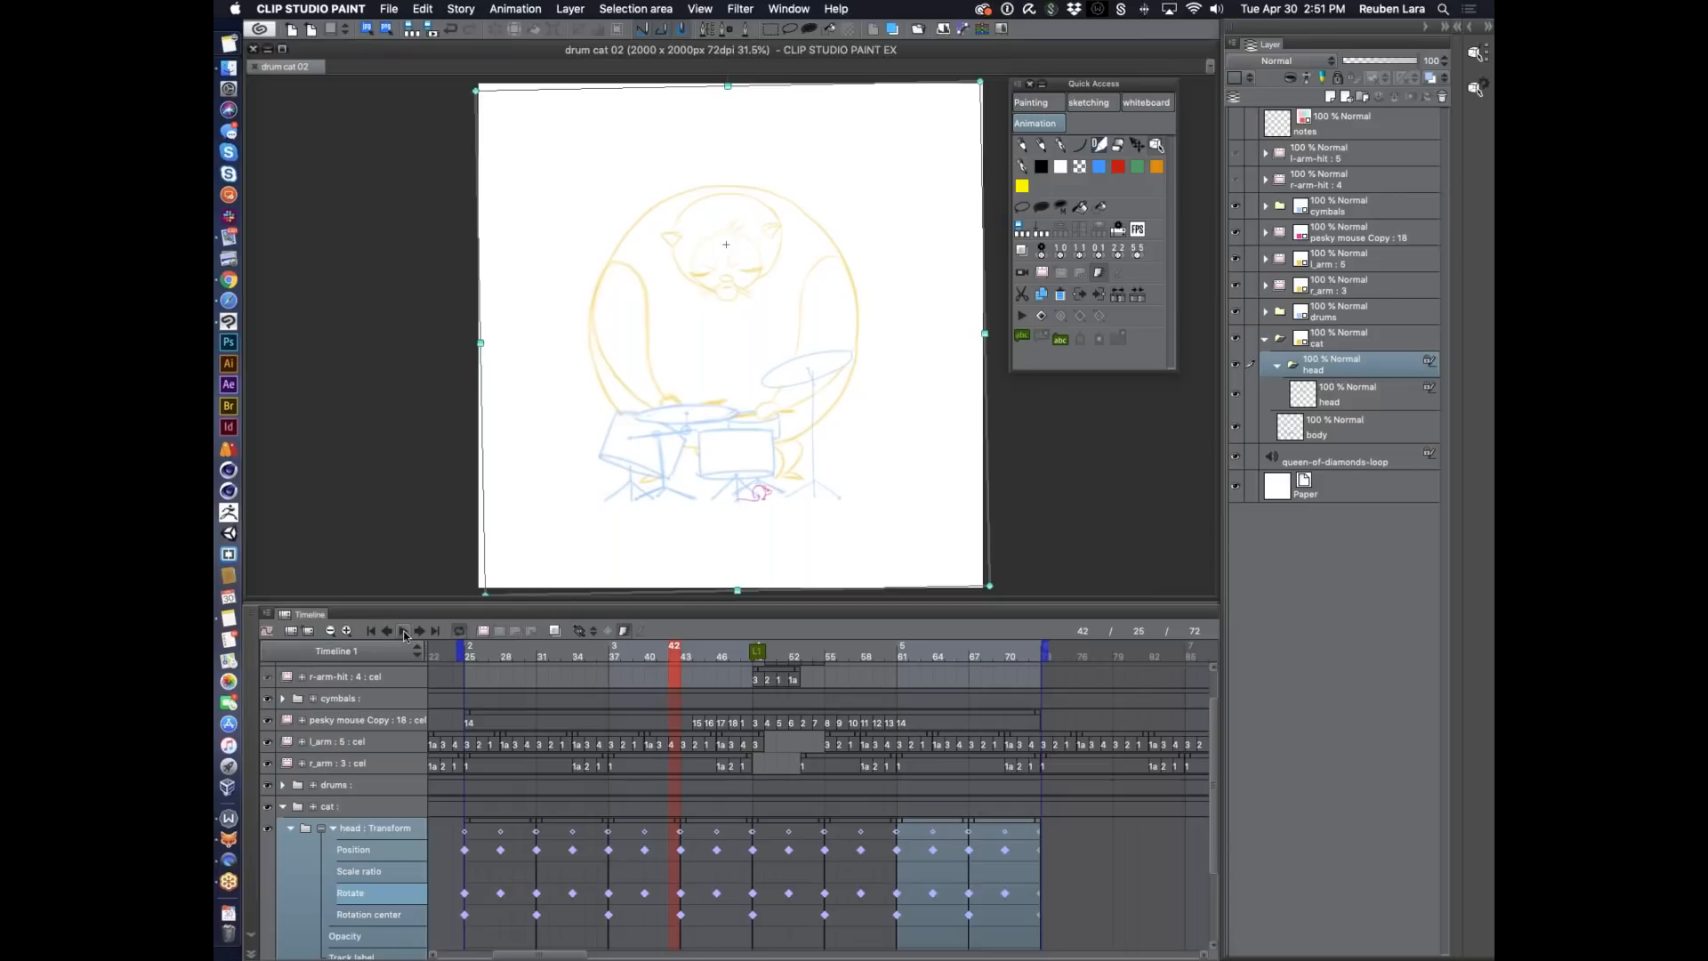
Create a new document set up for animation.
key(super+n)
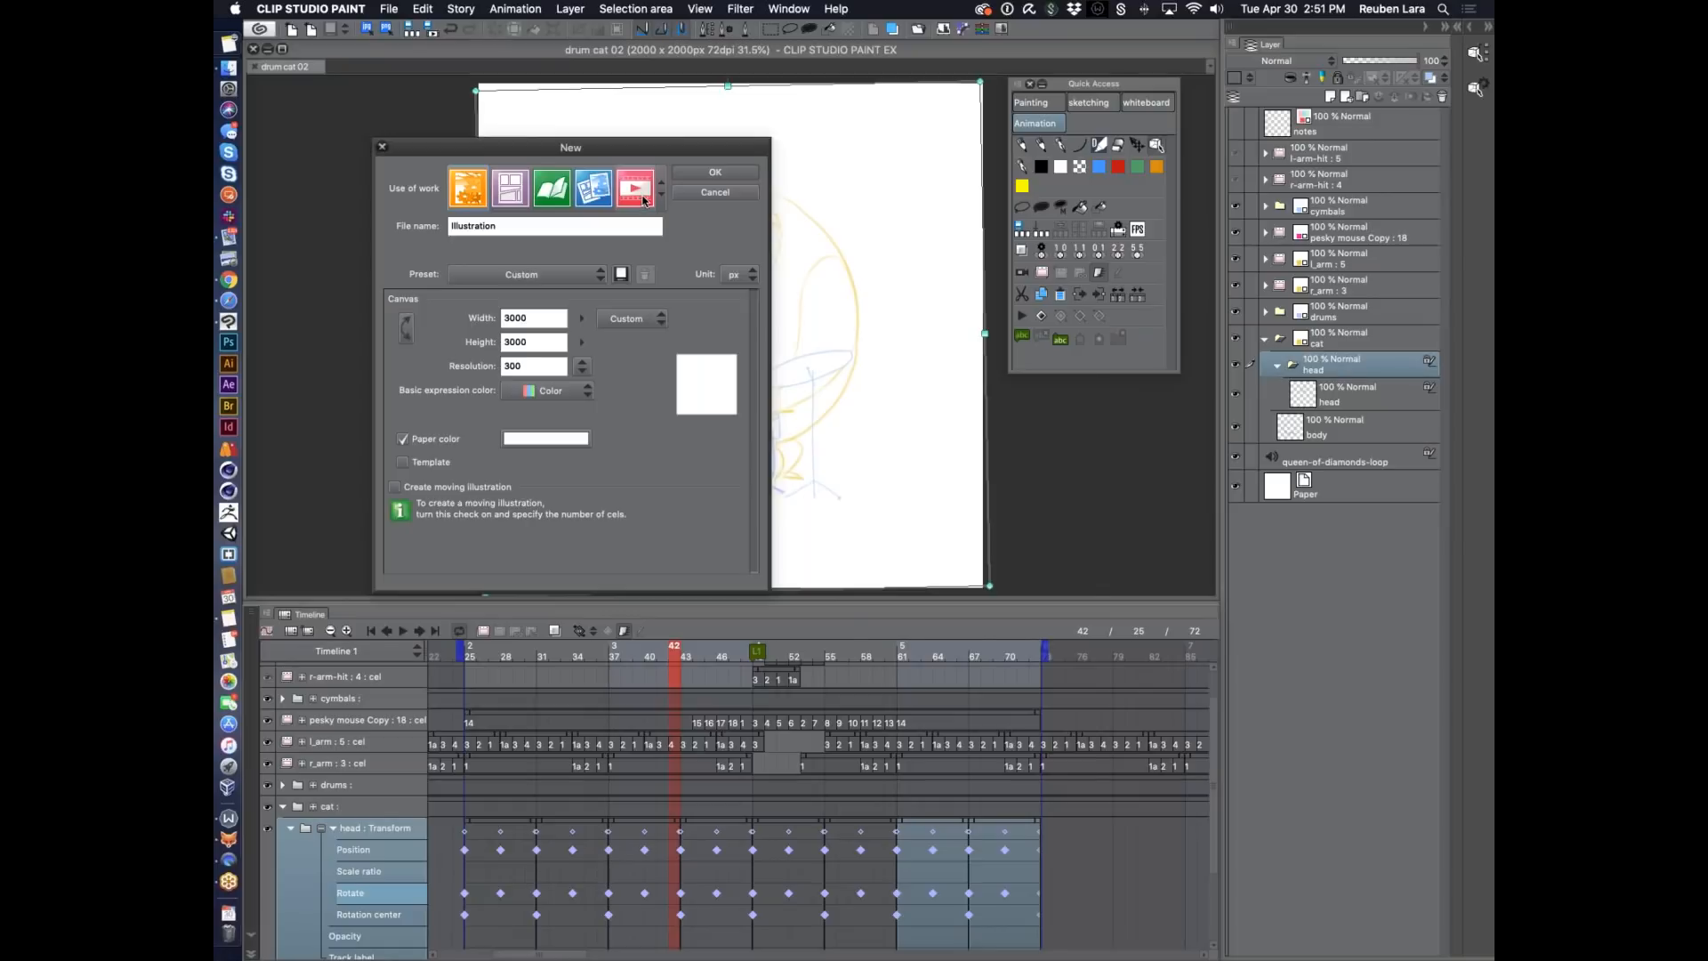
click(645, 201)
click(1040, 174)
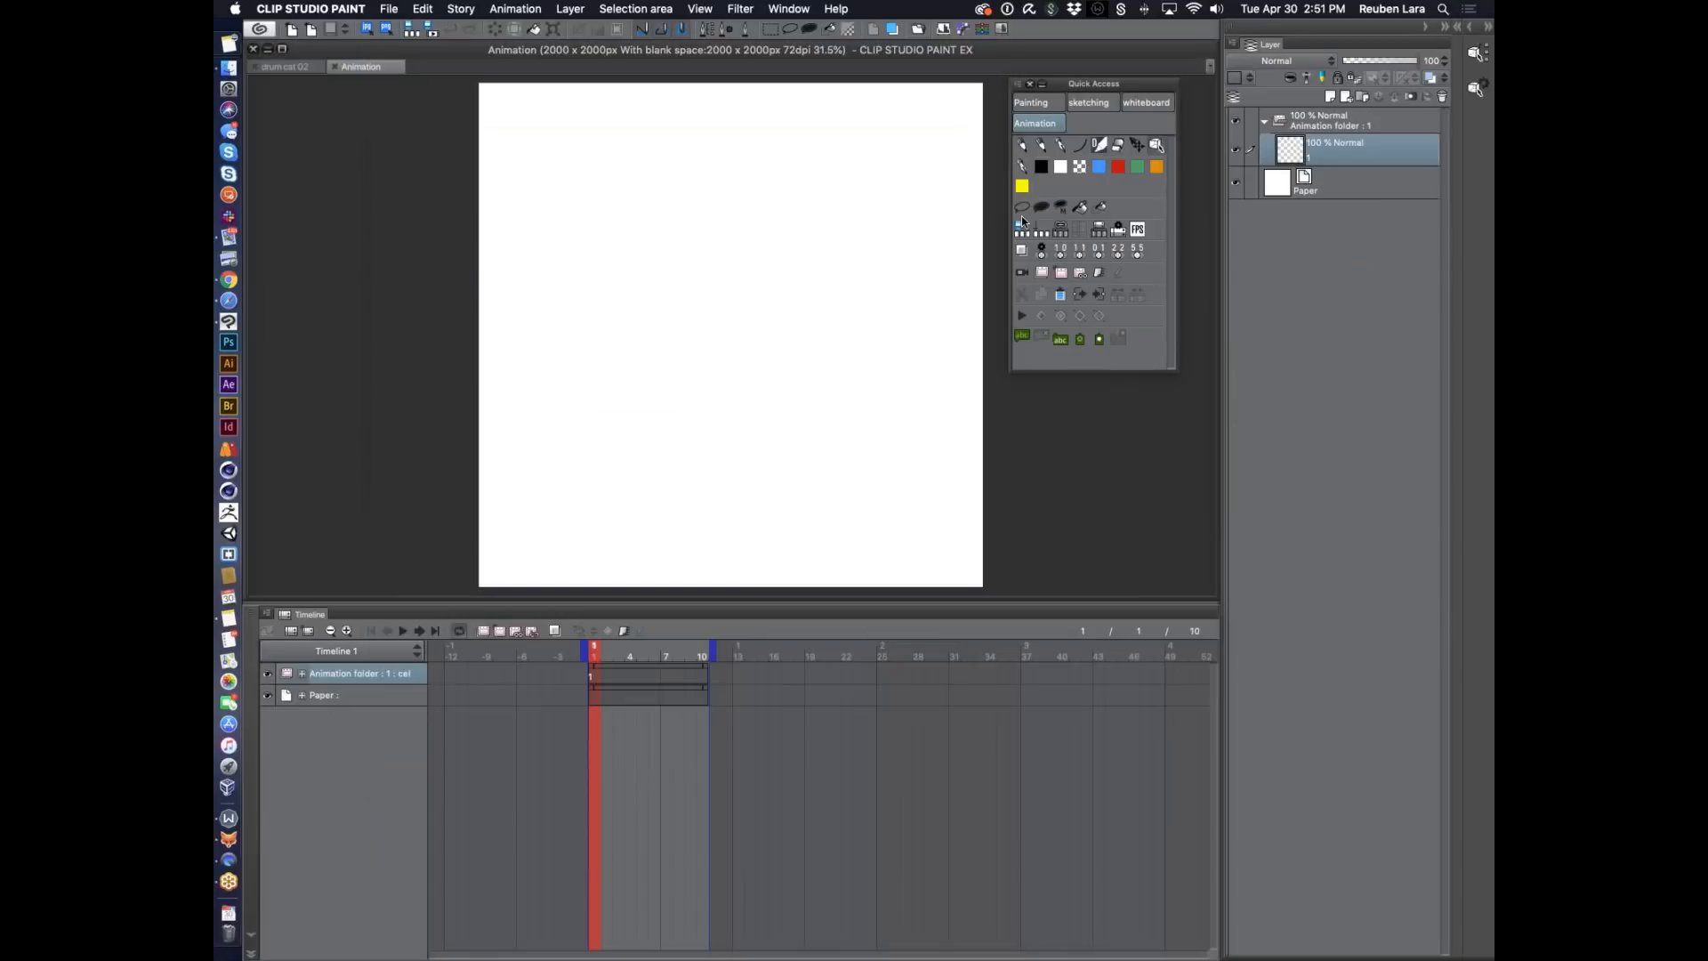
Move layer 1 out of the animation folder so it sits above it as a standalone layer.
click(1326, 121)
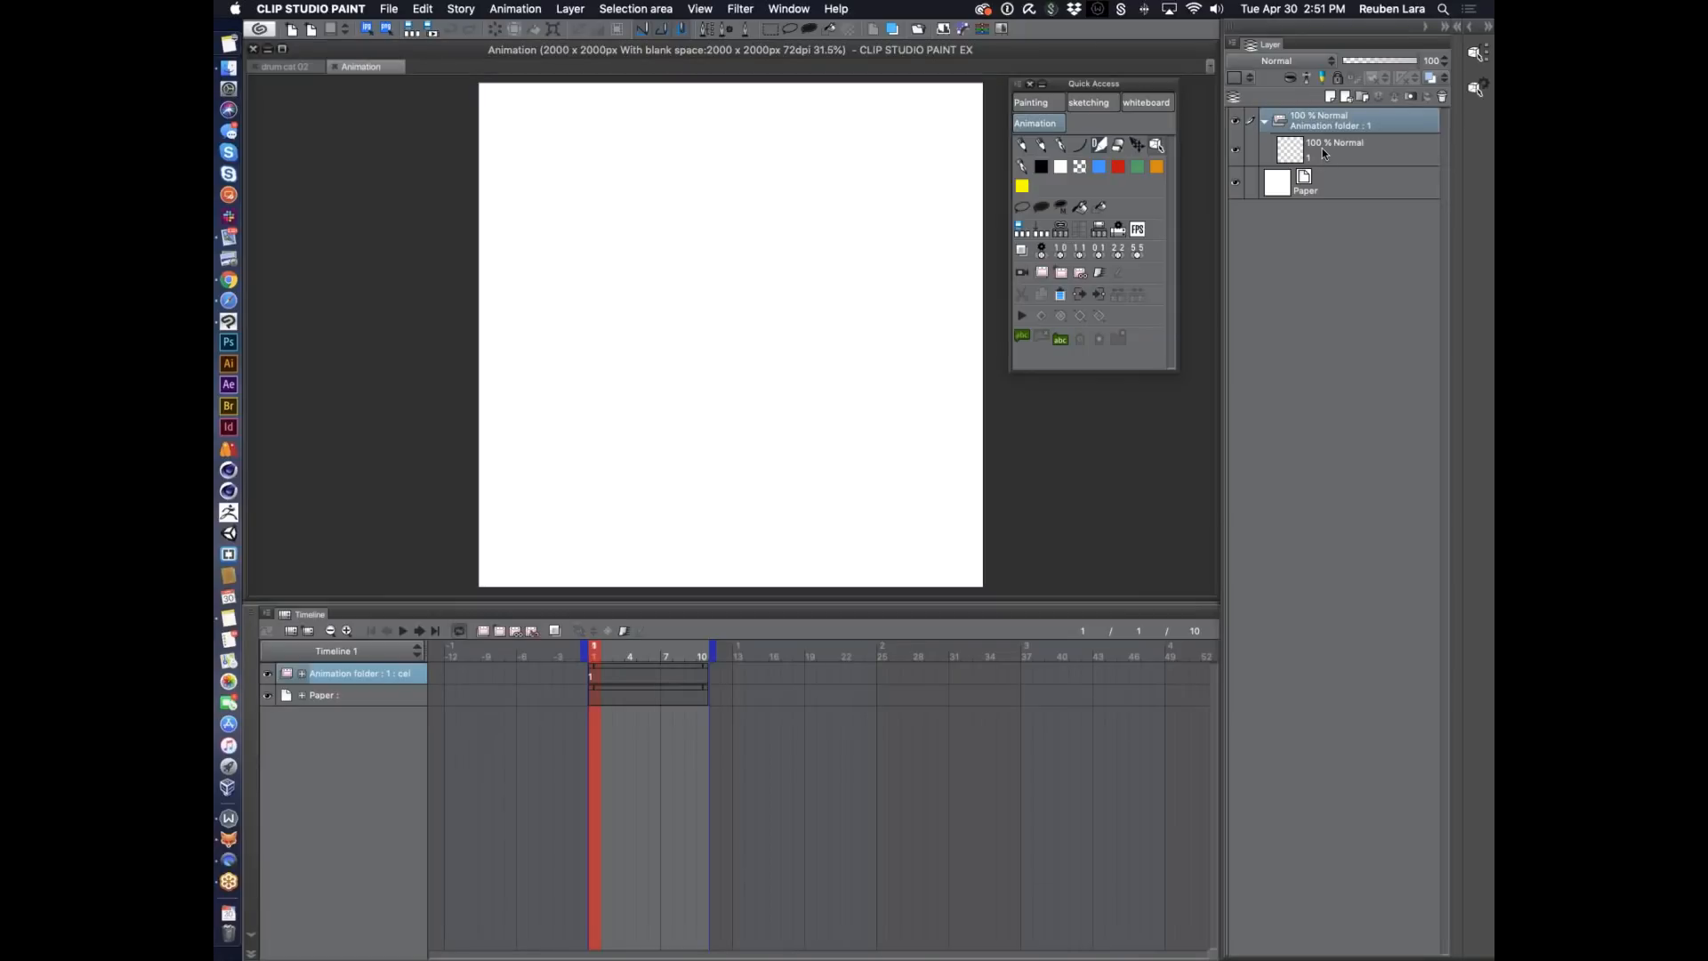
click(1322, 151)
drag(1316, 134, 1336, 109)
click(1352, 155)
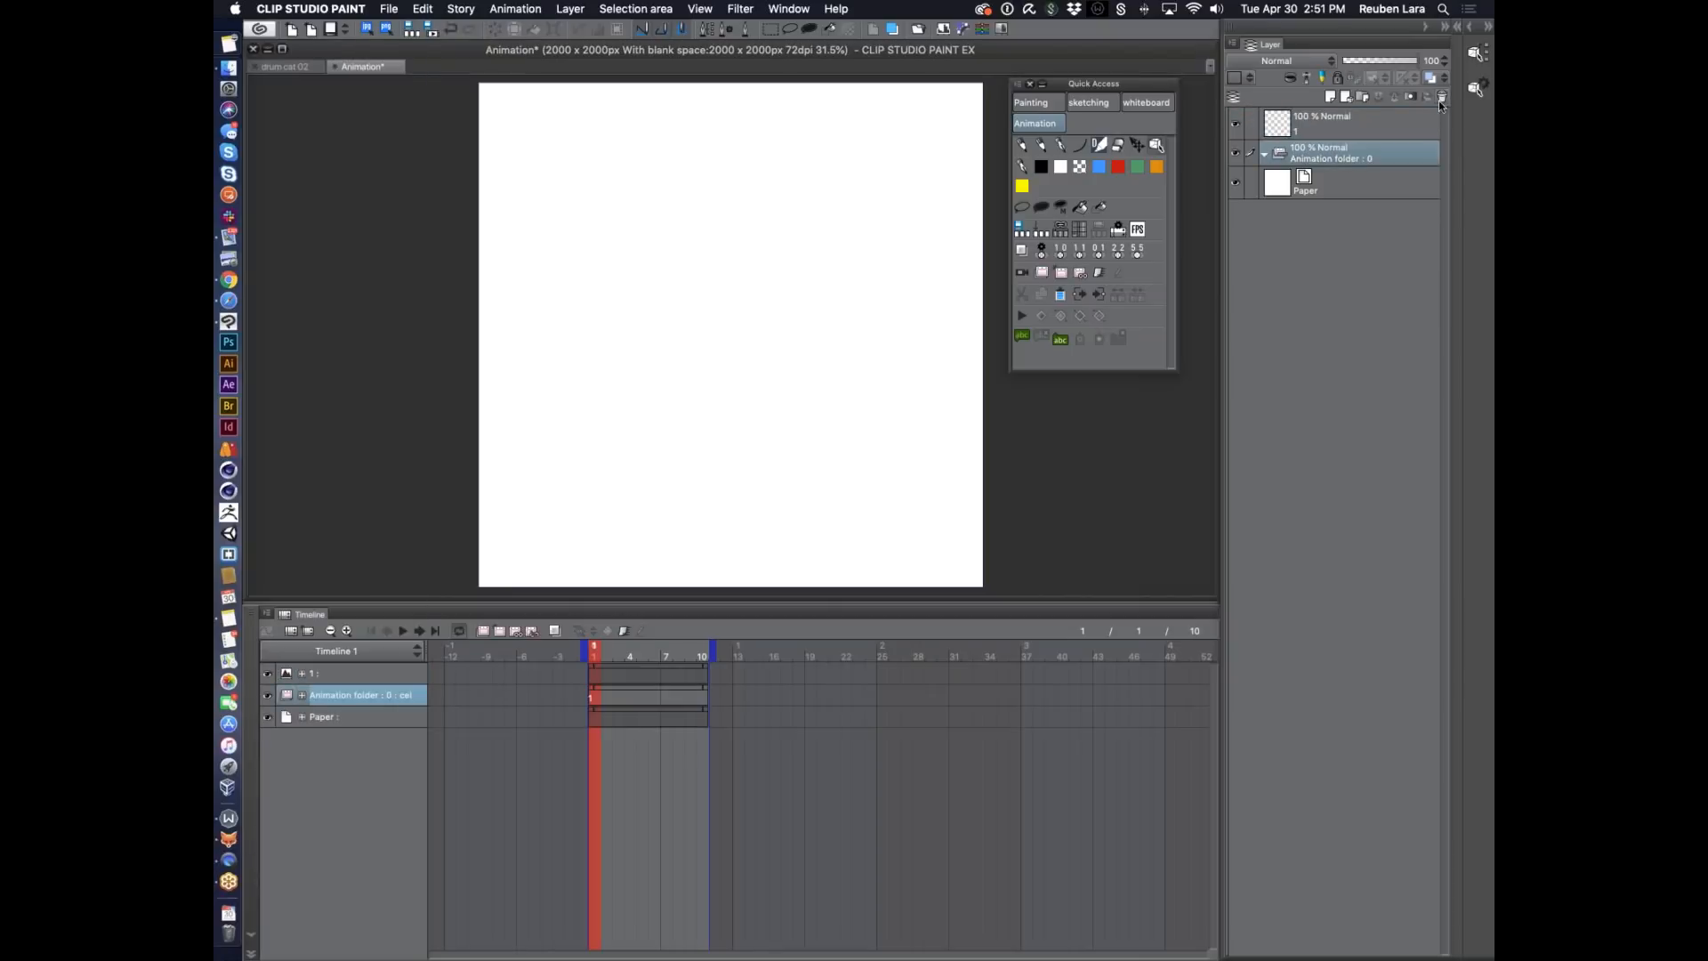
Draw an oval on layer 1, and add a new layer with a second oval lower on the canvas.
click(1315, 129)
click(1042, 145)
mouse_move(746, 182)
mouse_down()
mouse_move(763, 306)
mouse_move(666, 289)
mouse_up()
click(1332, 97)
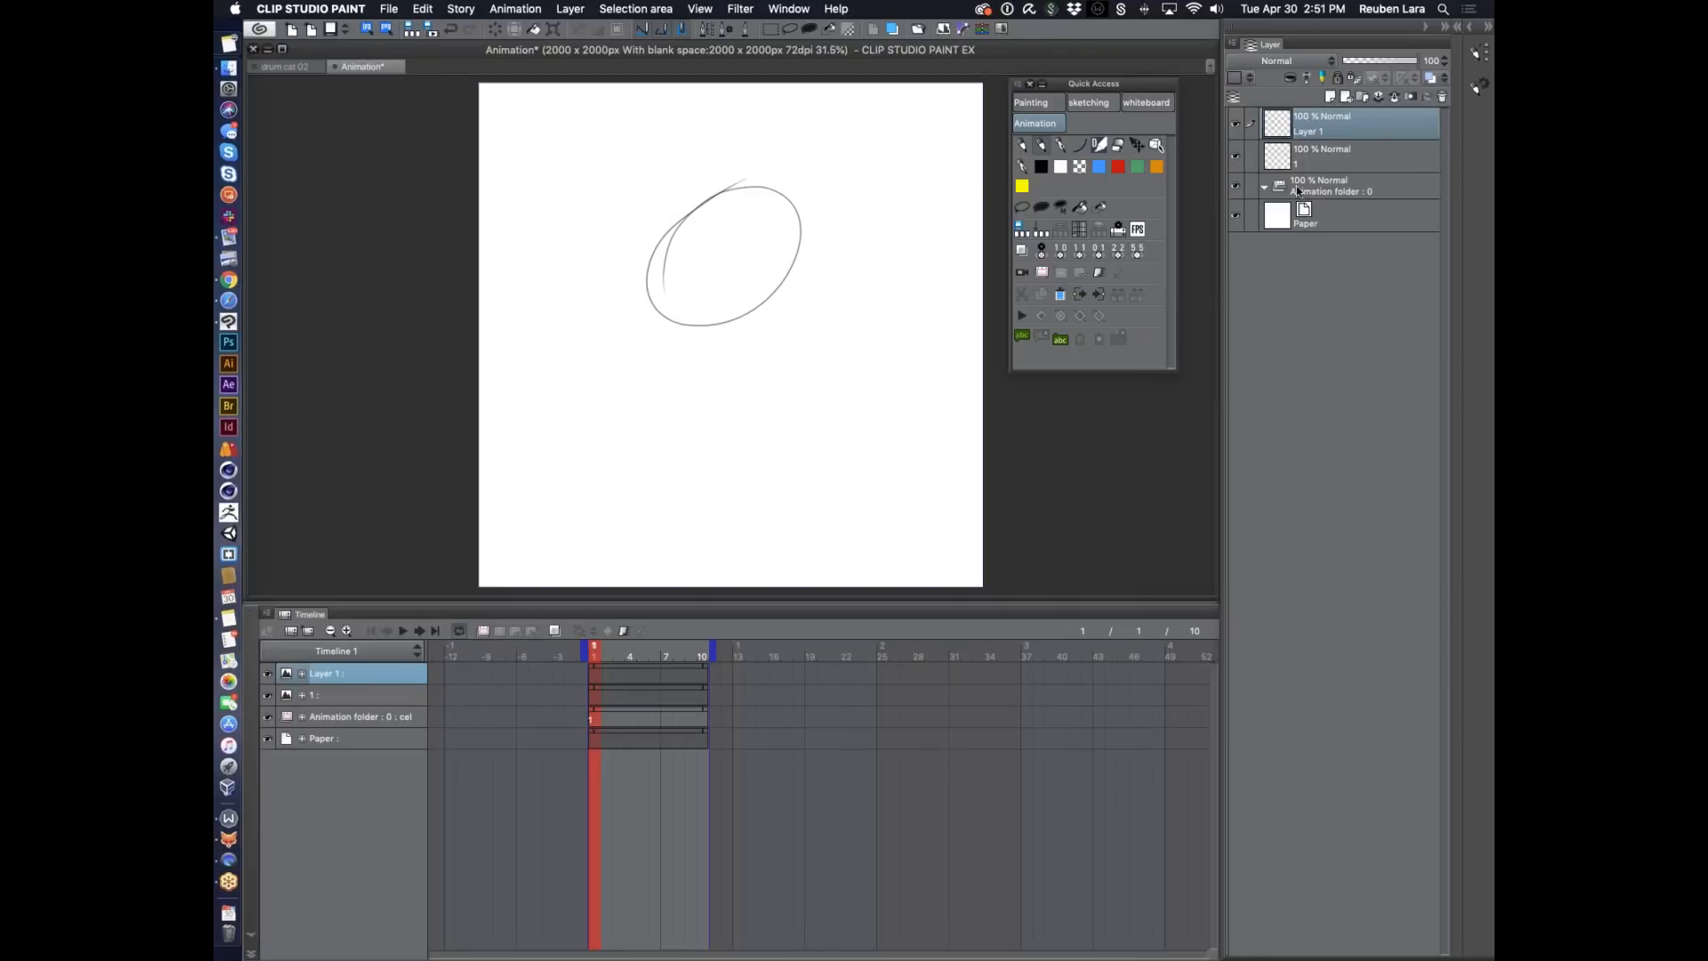
mouse_move(824, 279)
mouse_down()
mouse_move(794, 269)
mouse_move(831, 292)
mouse_up()
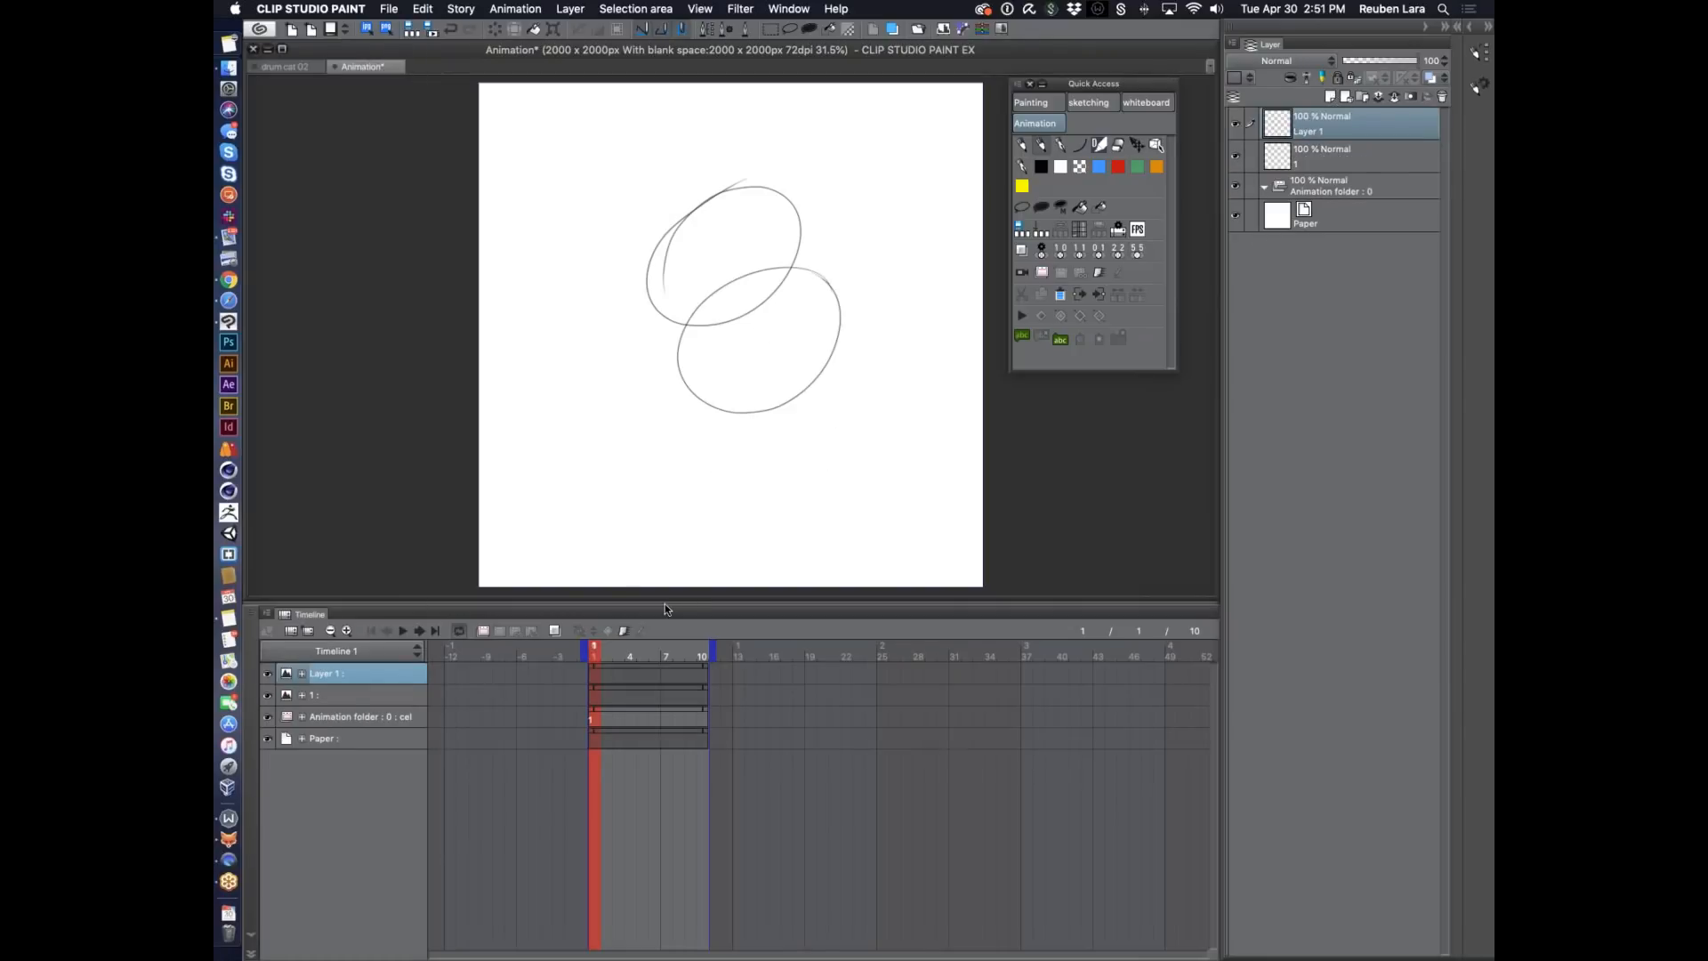
Move both oval layers into the animation folder and select cel 1.
shift+click(1334, 161)
drag(1340, 125, 1326, 179)
click(1338, 182)
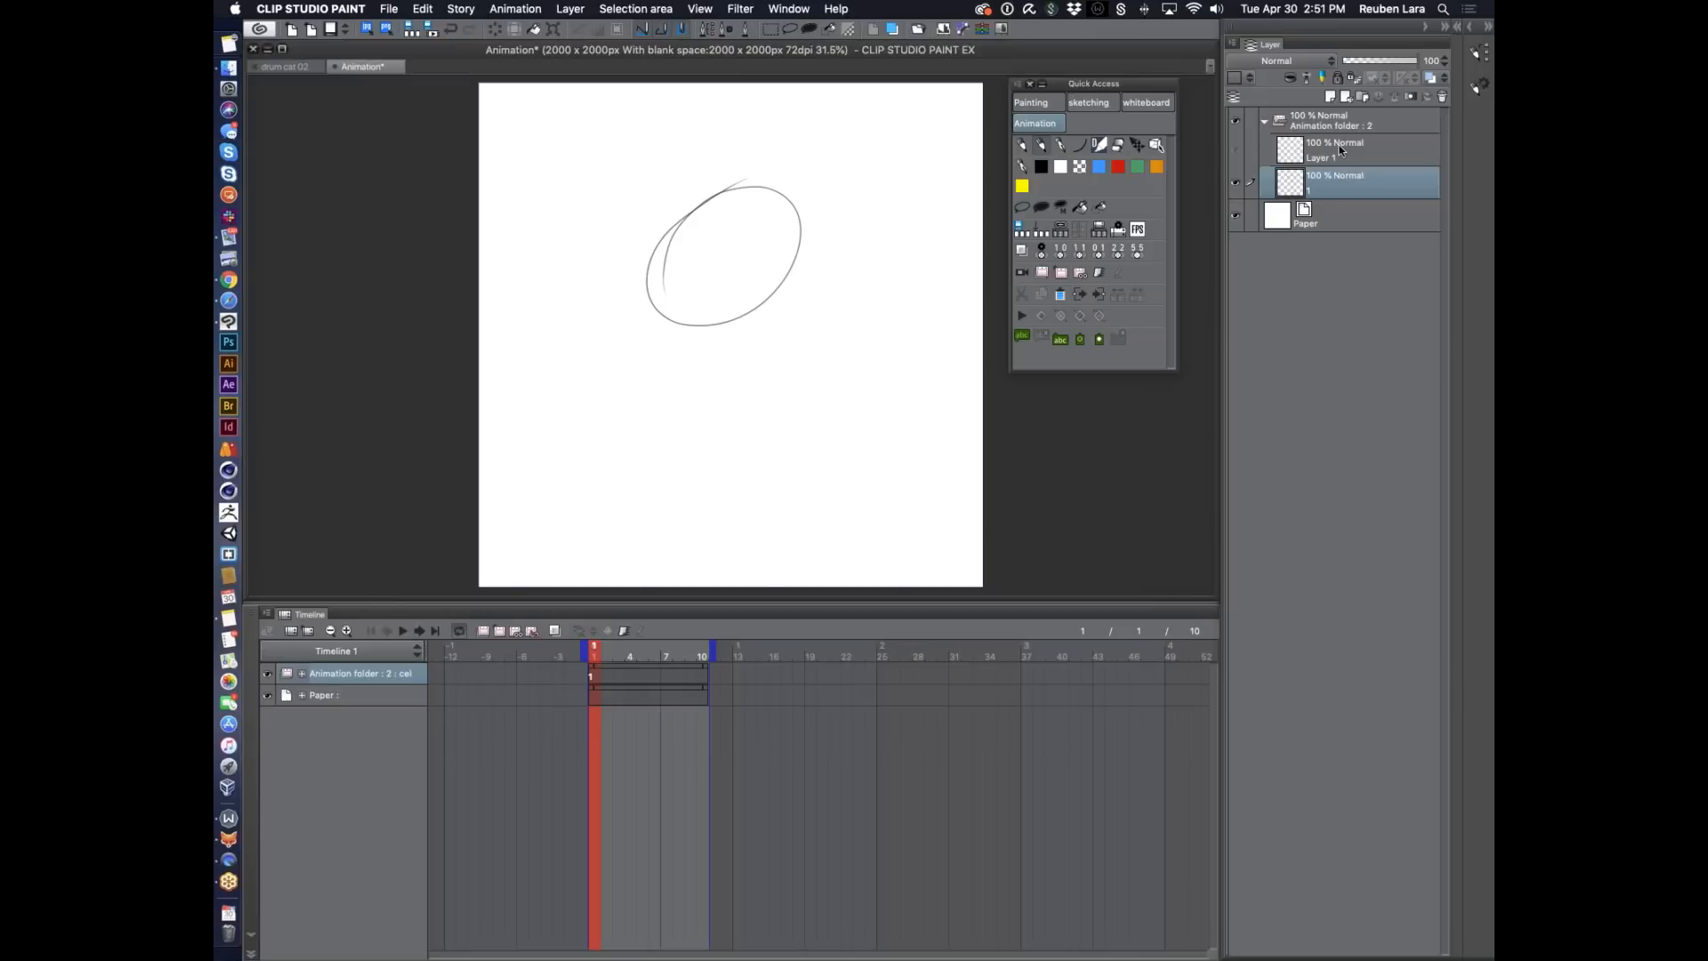
Assign the Layer 1 cel to frame 2 of the animation folder and flip between frames 1 and 2.
click(606, 676)
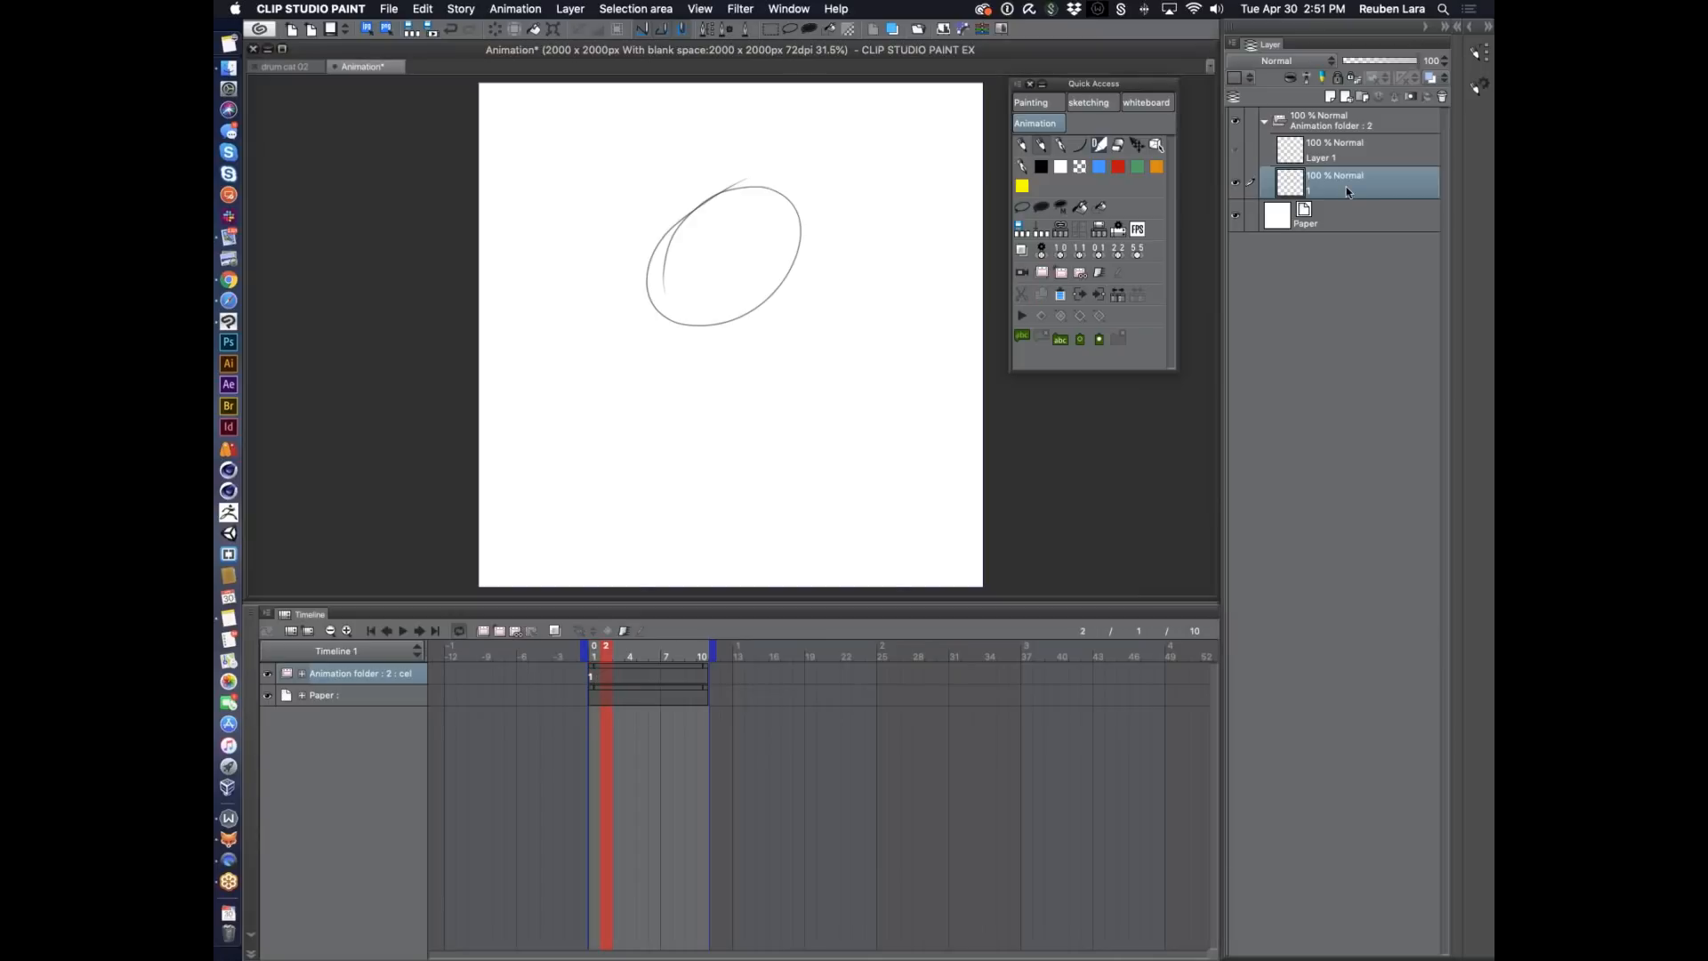
click(1326, 128)
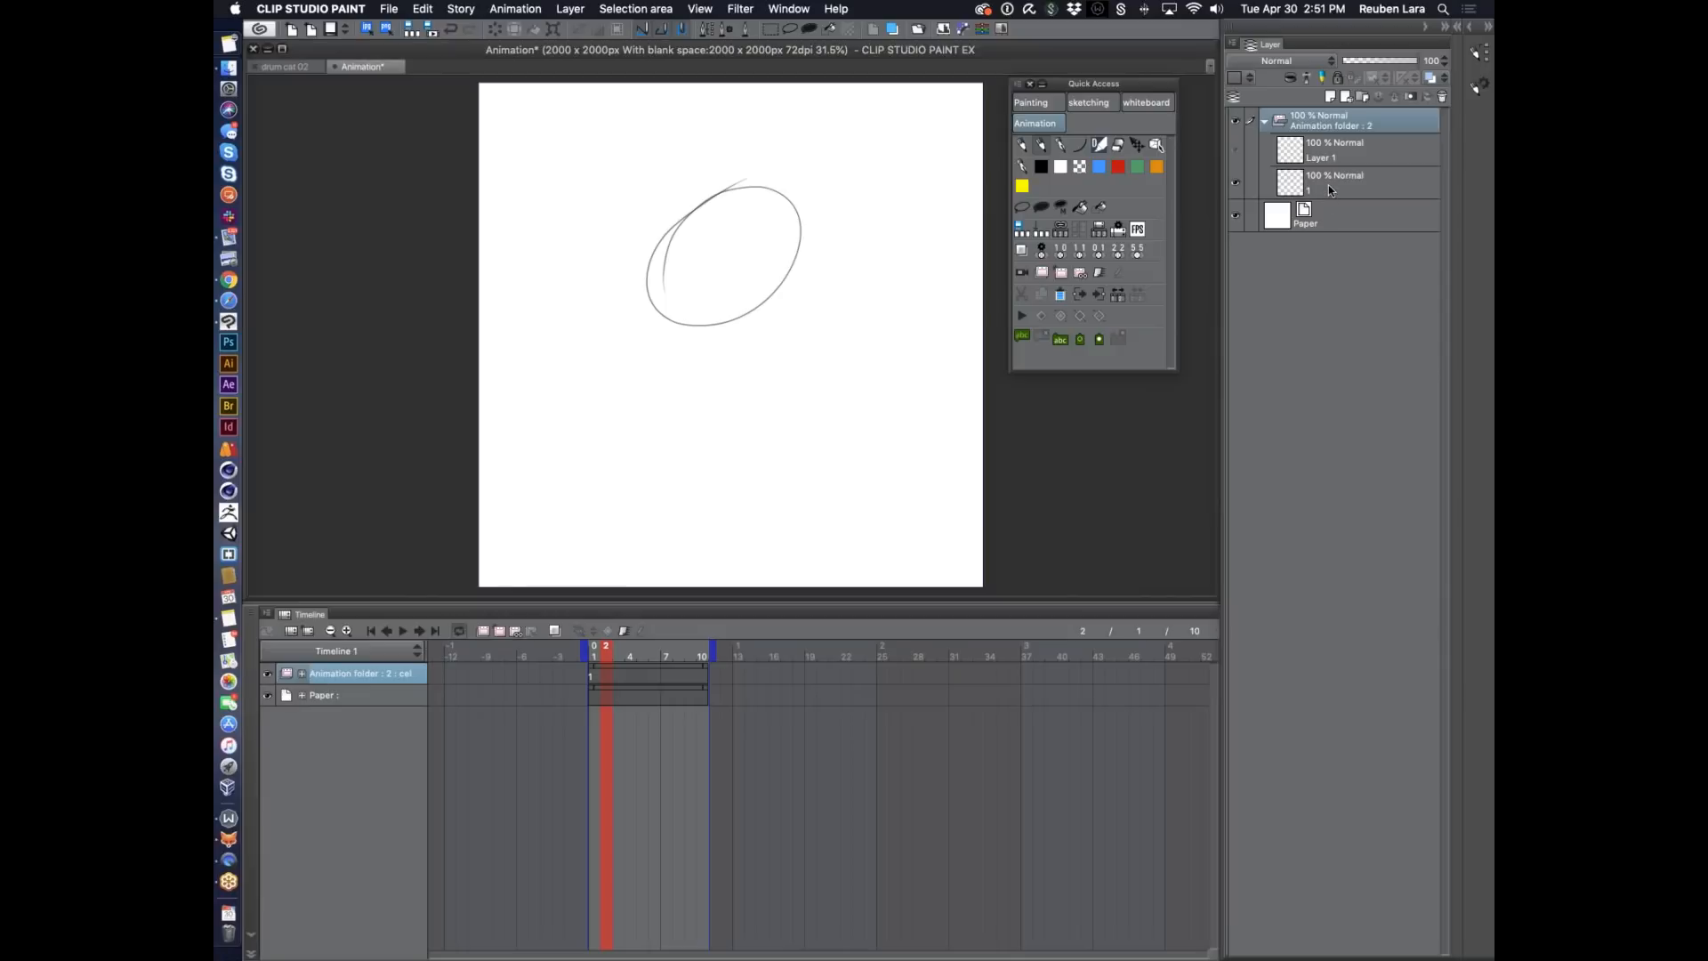
click(606, 678)
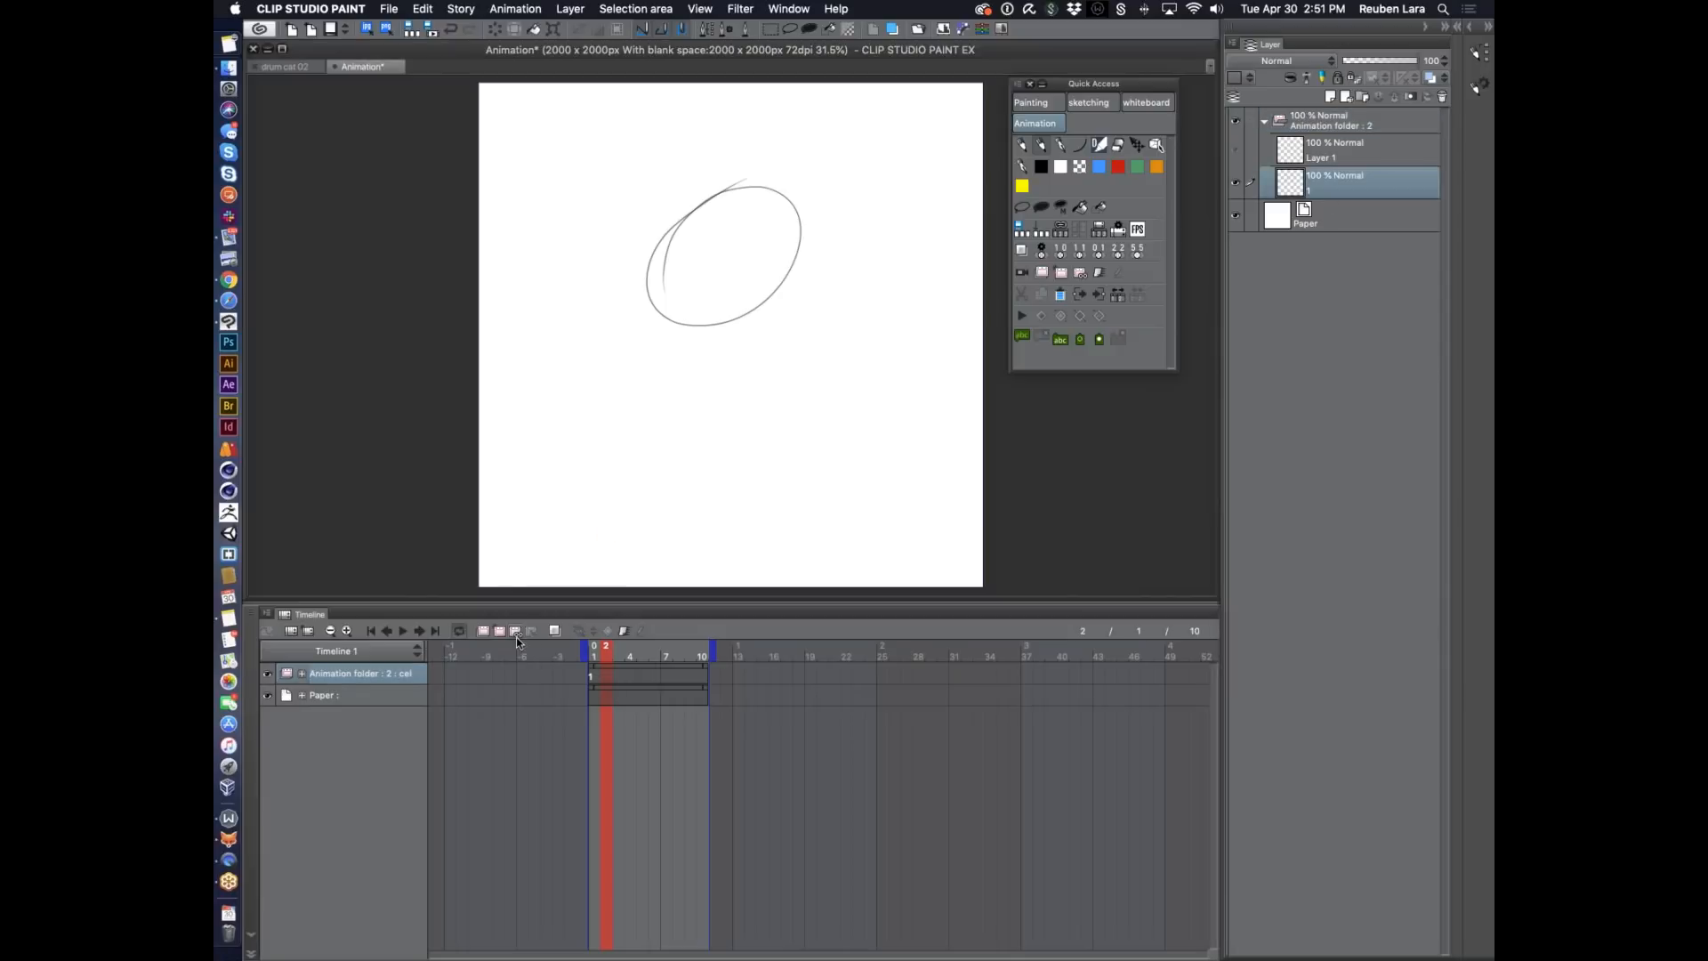
click(516, 635)
click(527, 282)
click(825, 265)
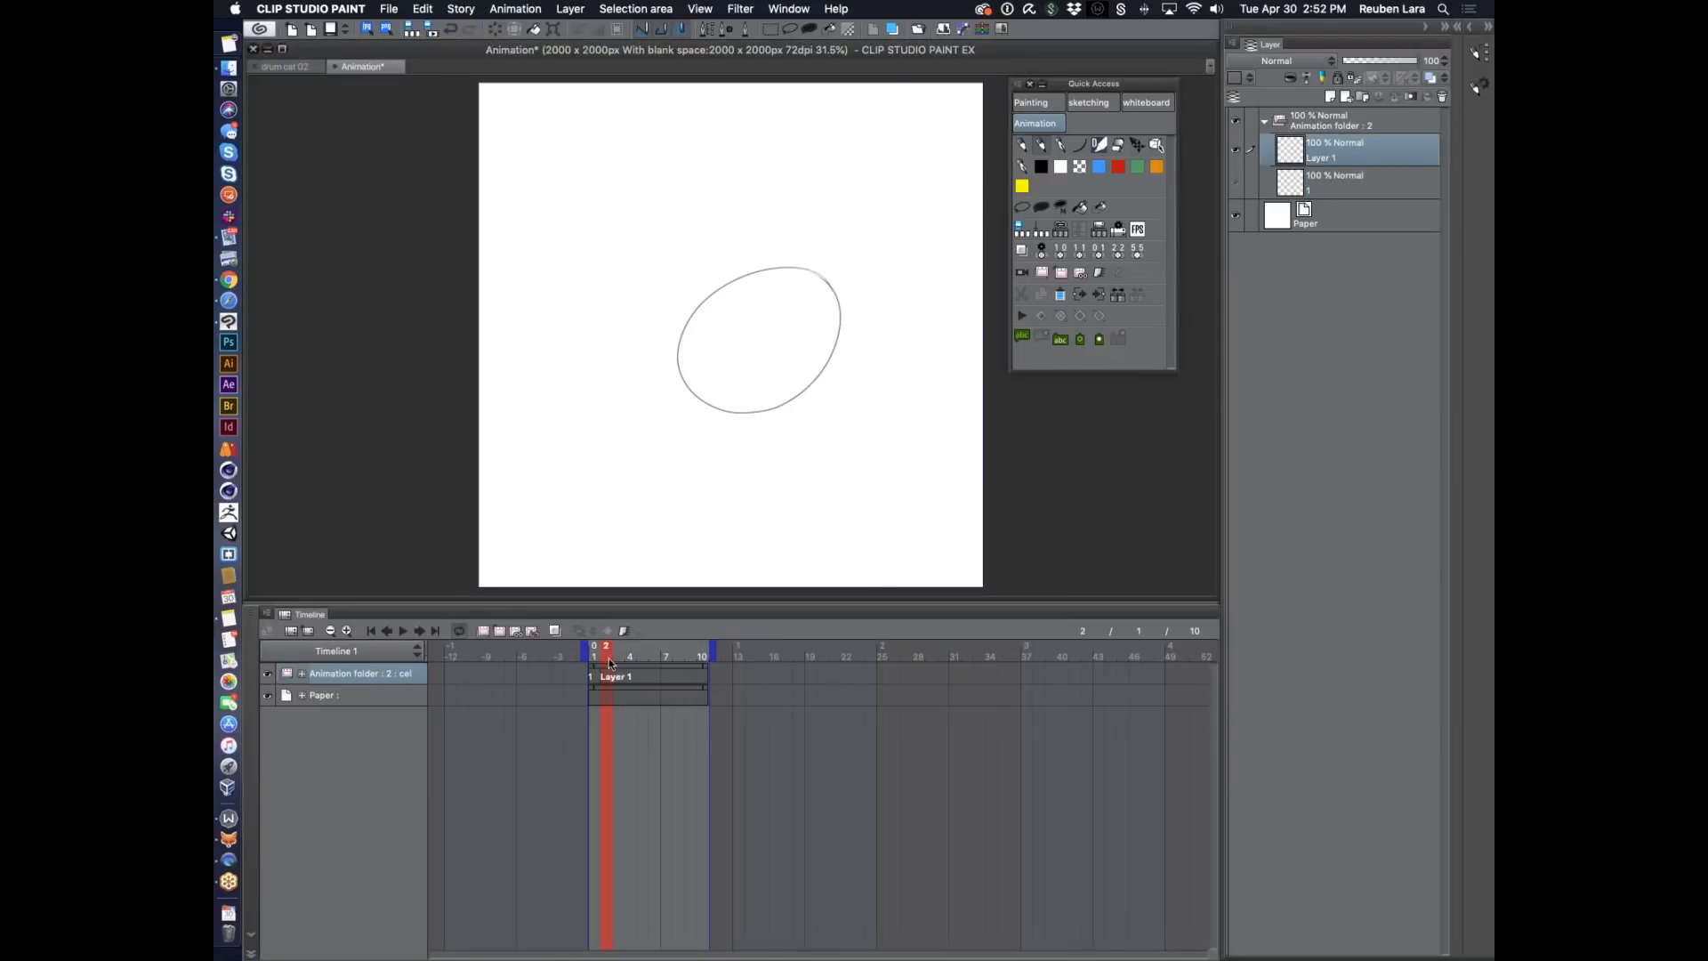
click(602, 656)
click(593, 653)
click(605, 650)
click(594, 651)
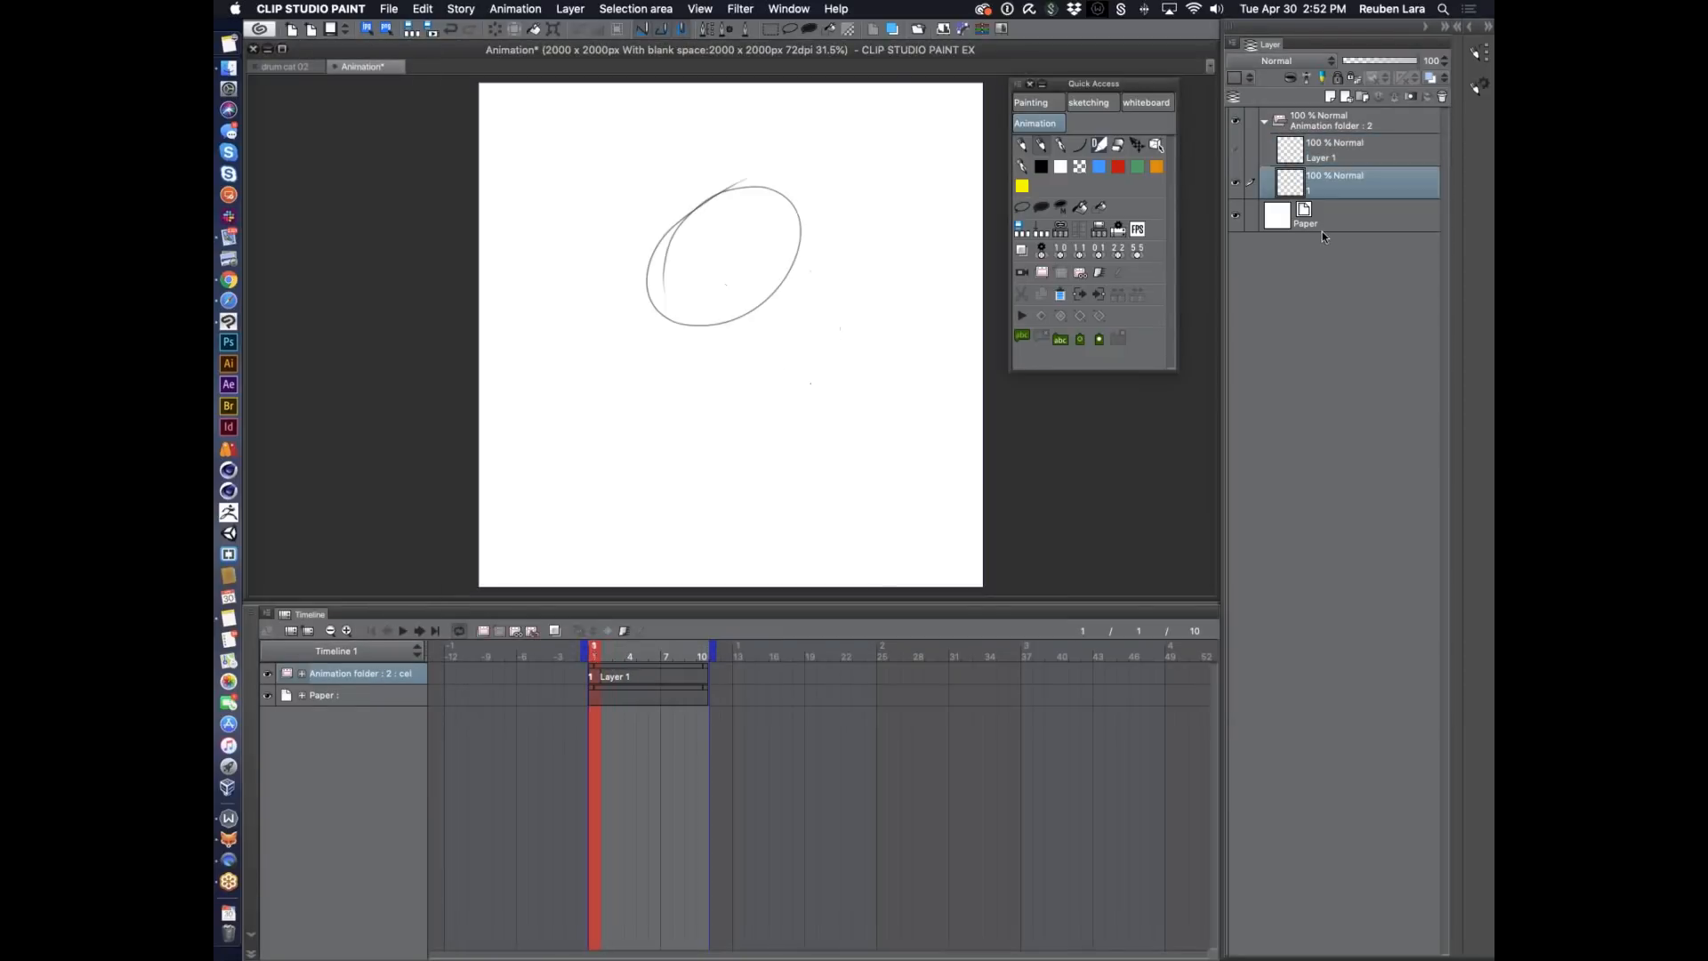
Create an ordinary layer folder above the animation folder and move both oval layers into it.
click(1339, 118)
key(super+g)
drag(1341, 138, 1342, 112)
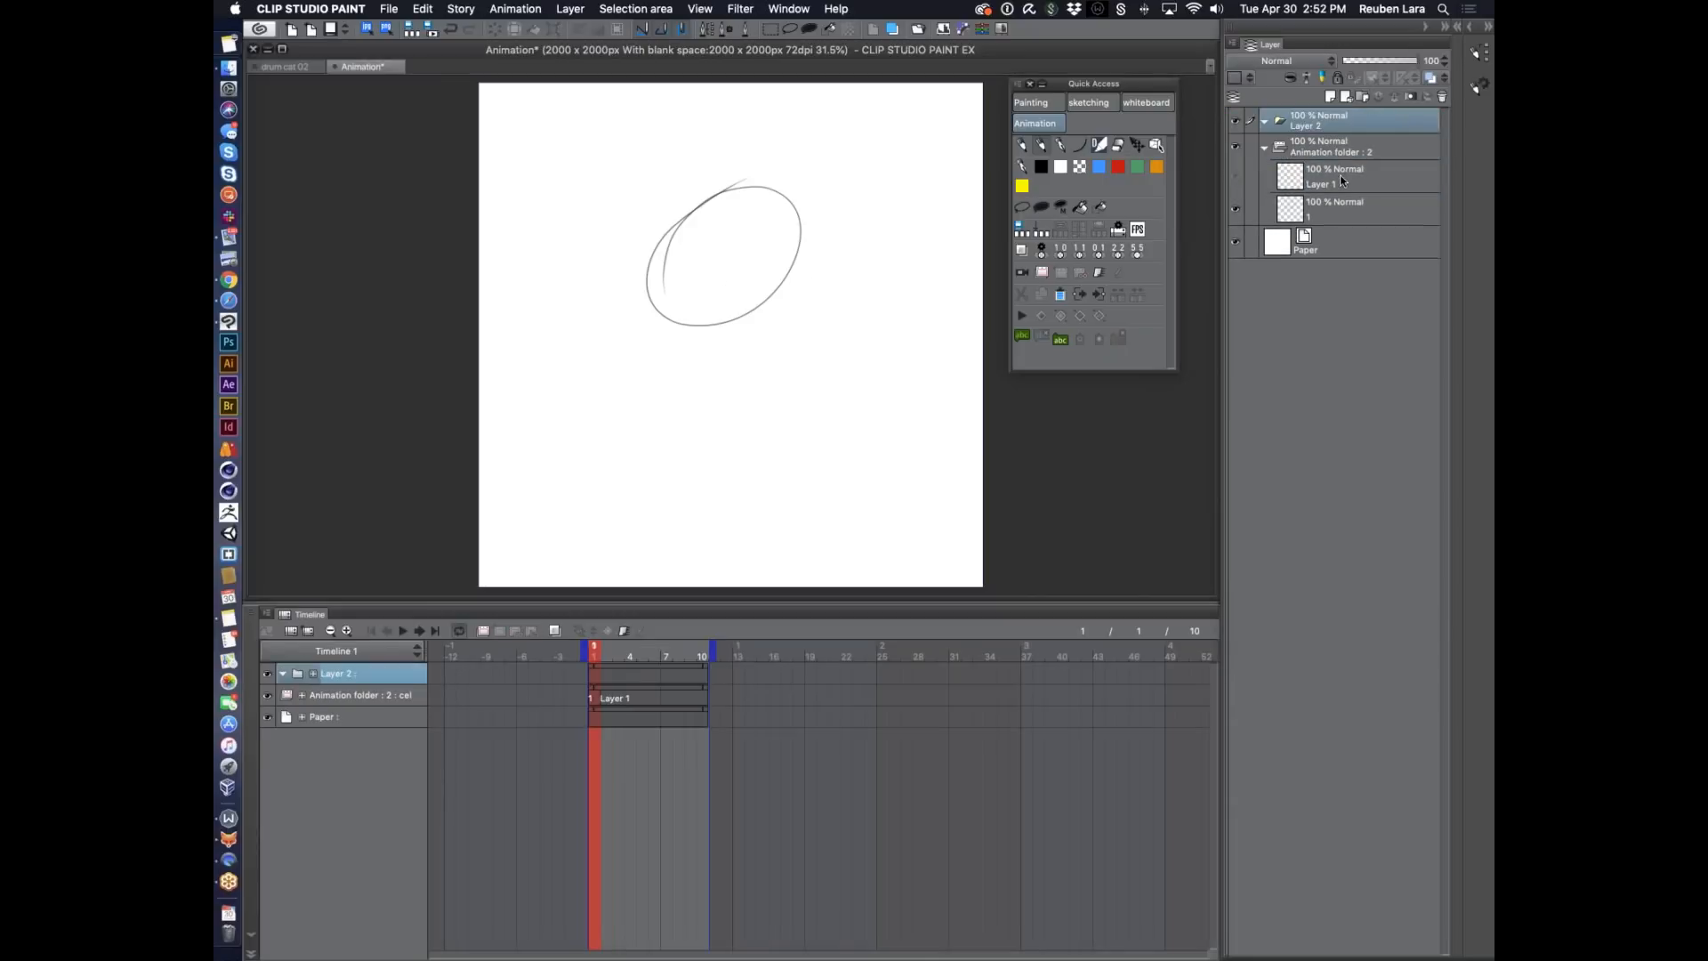
click(1343, 177)
shift+click(1340, 202)
drag(1340, 201, 1327, 121)
click(616, 656)
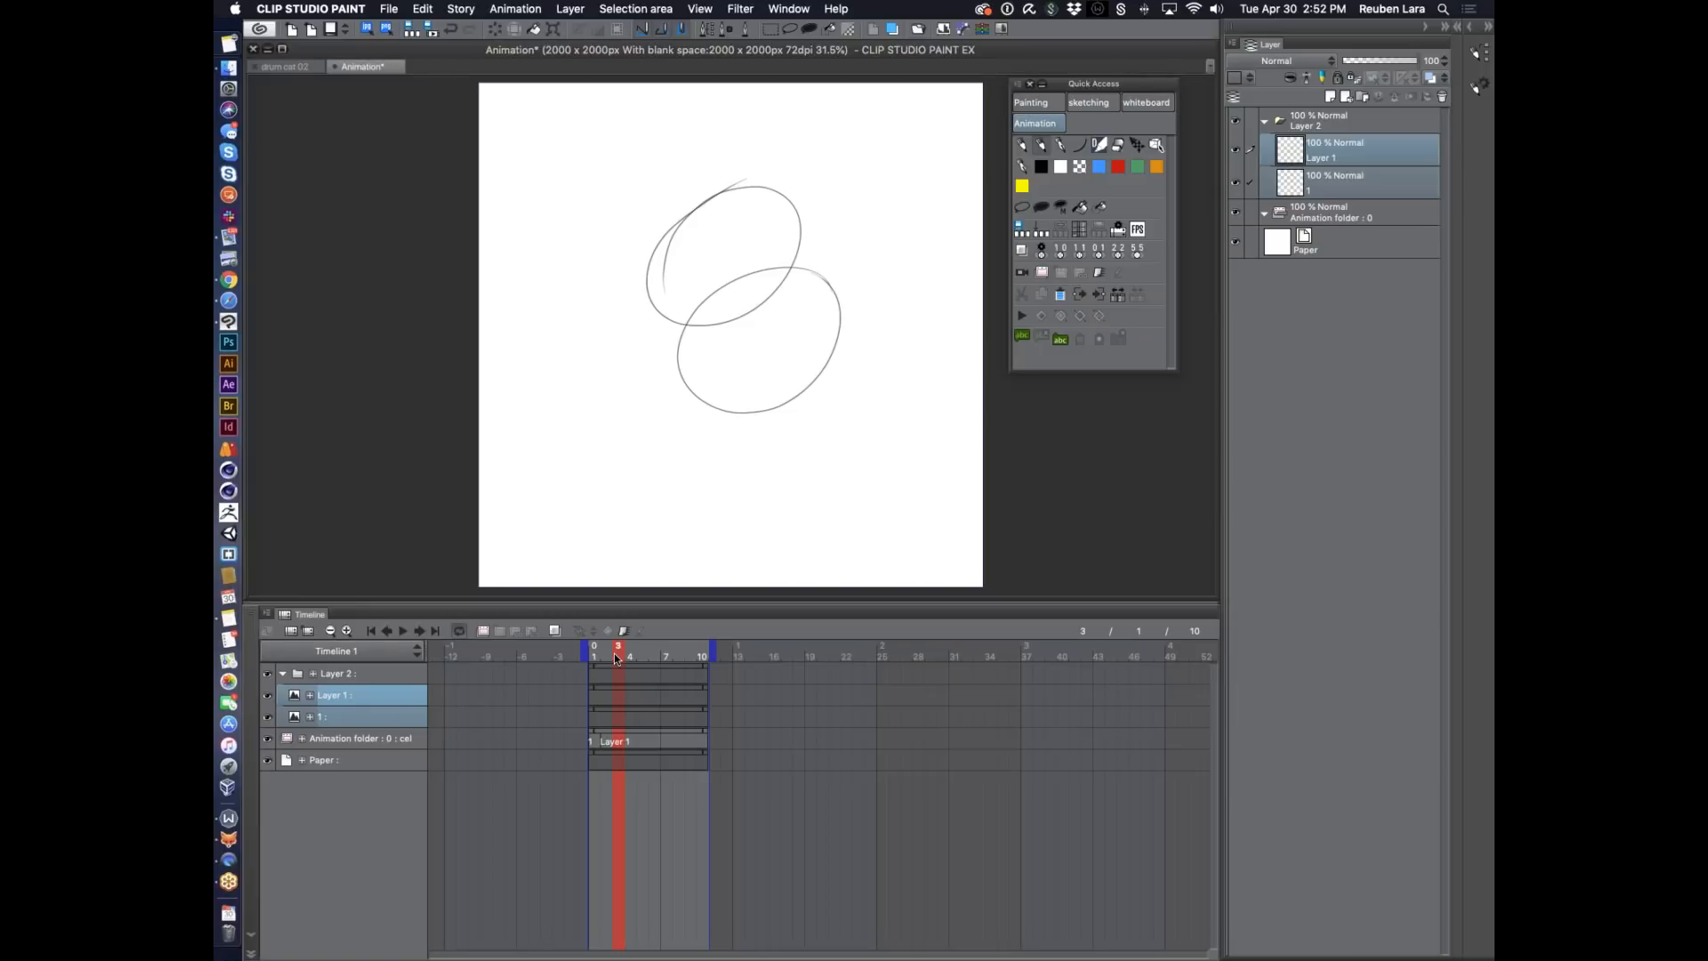
Open the recent file pesky mouse.
click(388, 8)
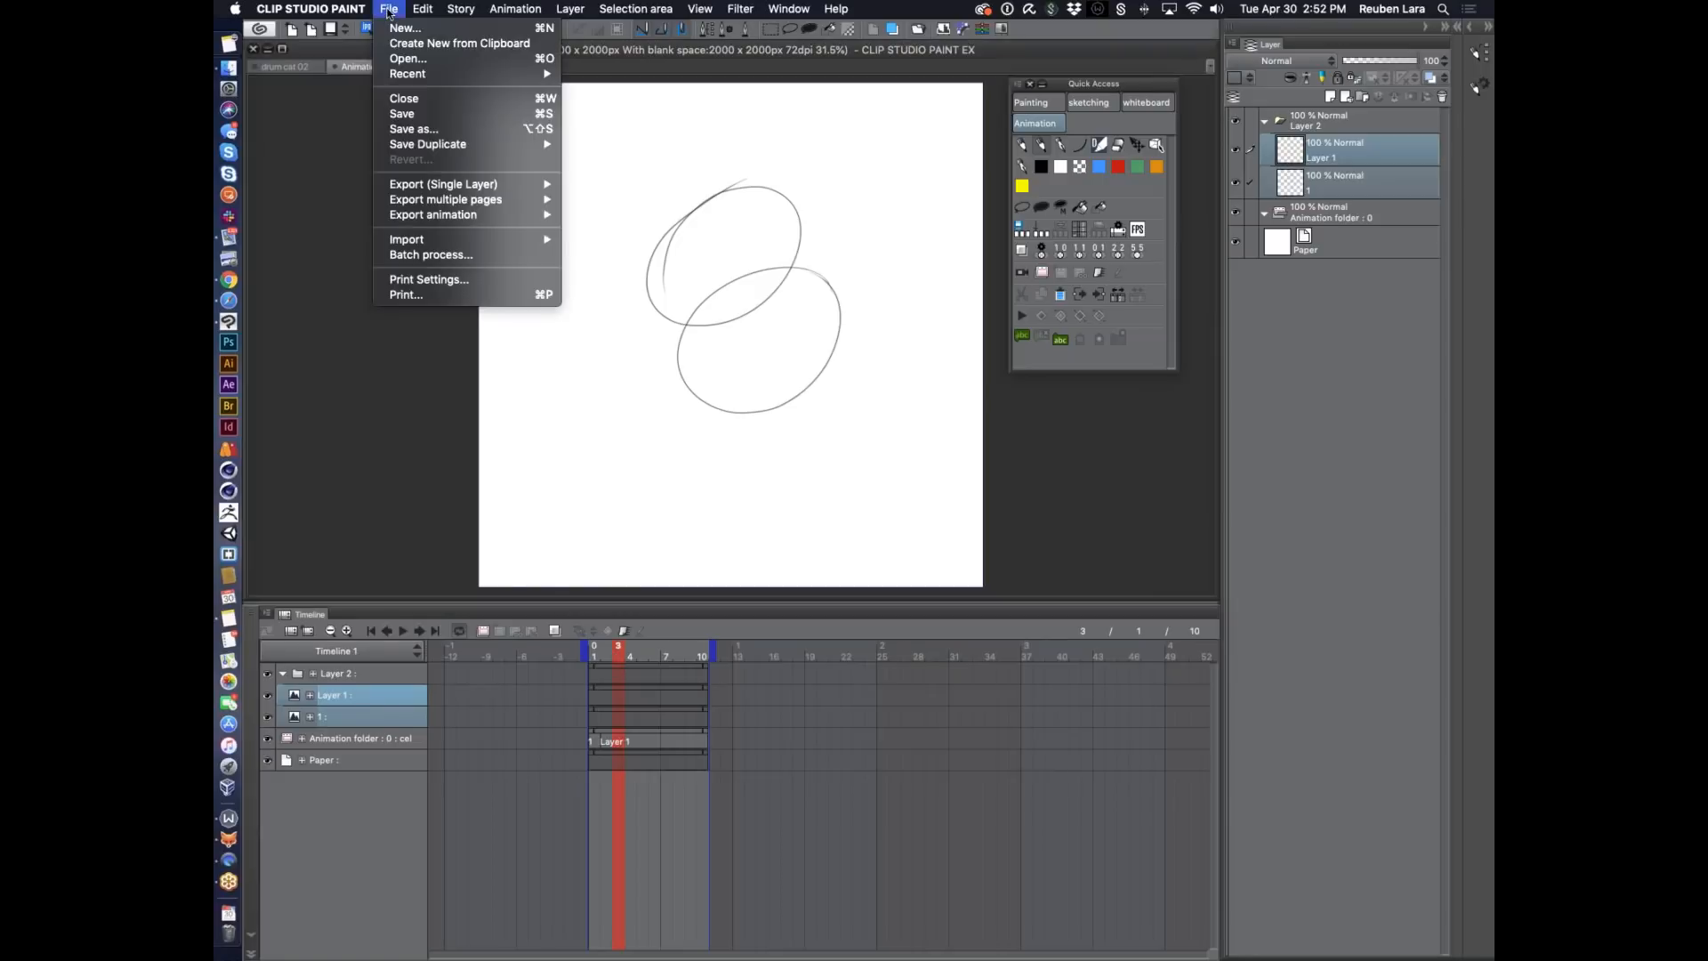
mouse_move(445, 75)
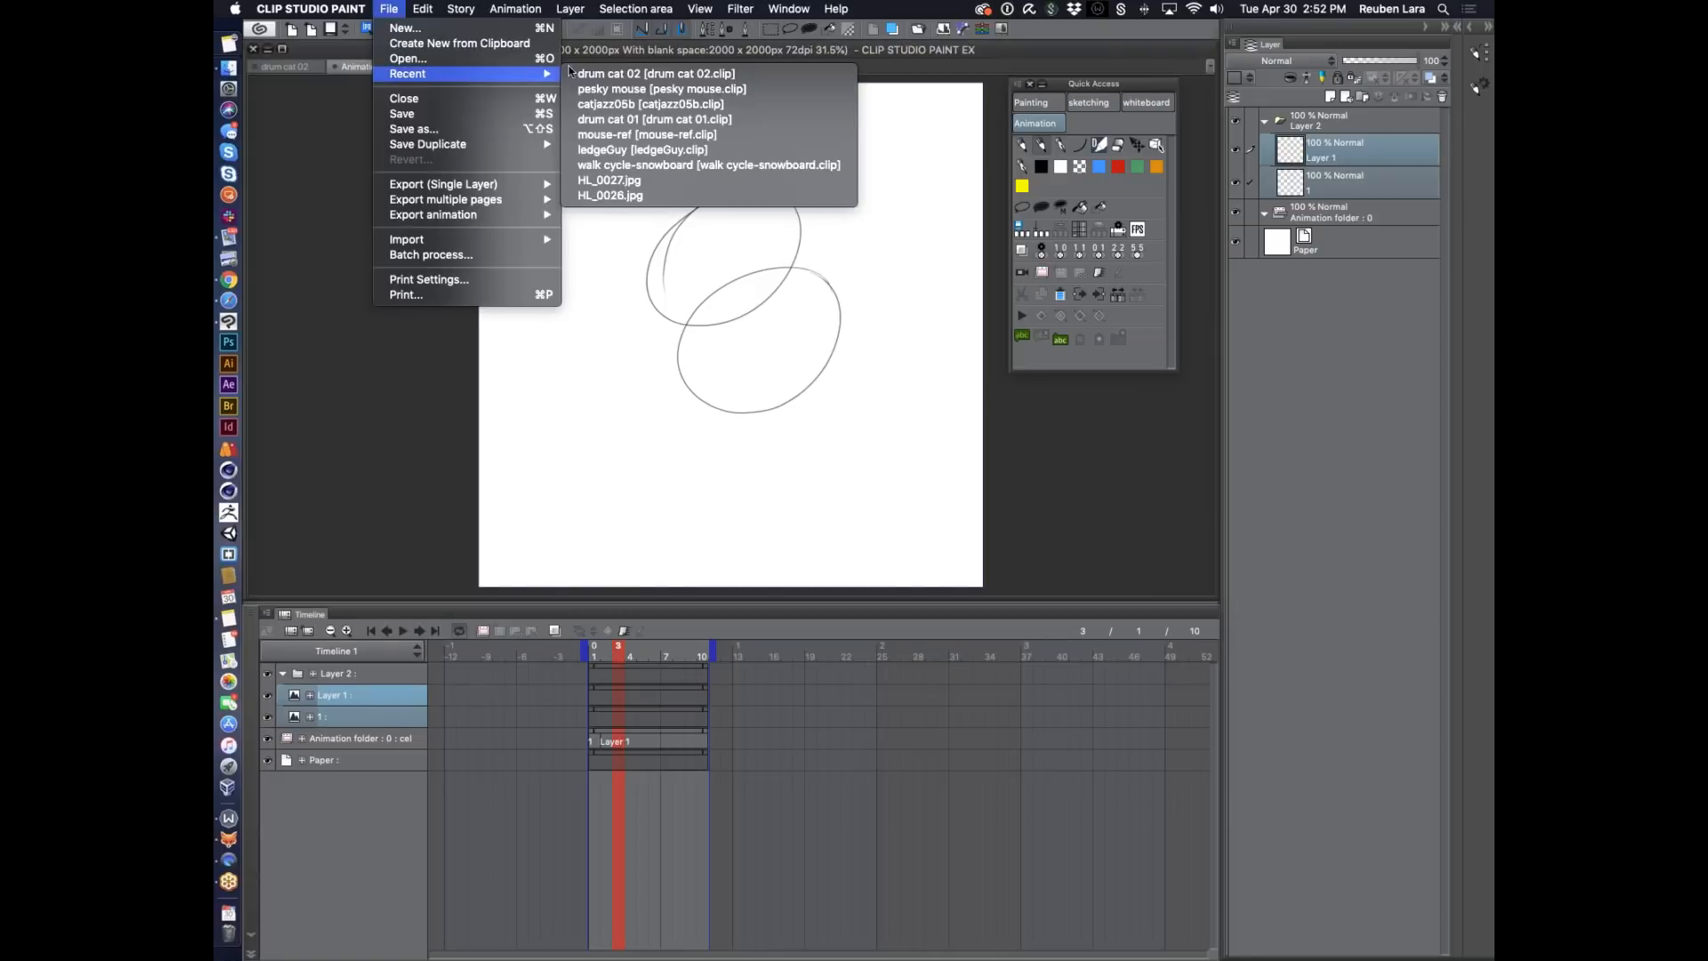
click(701, 103)
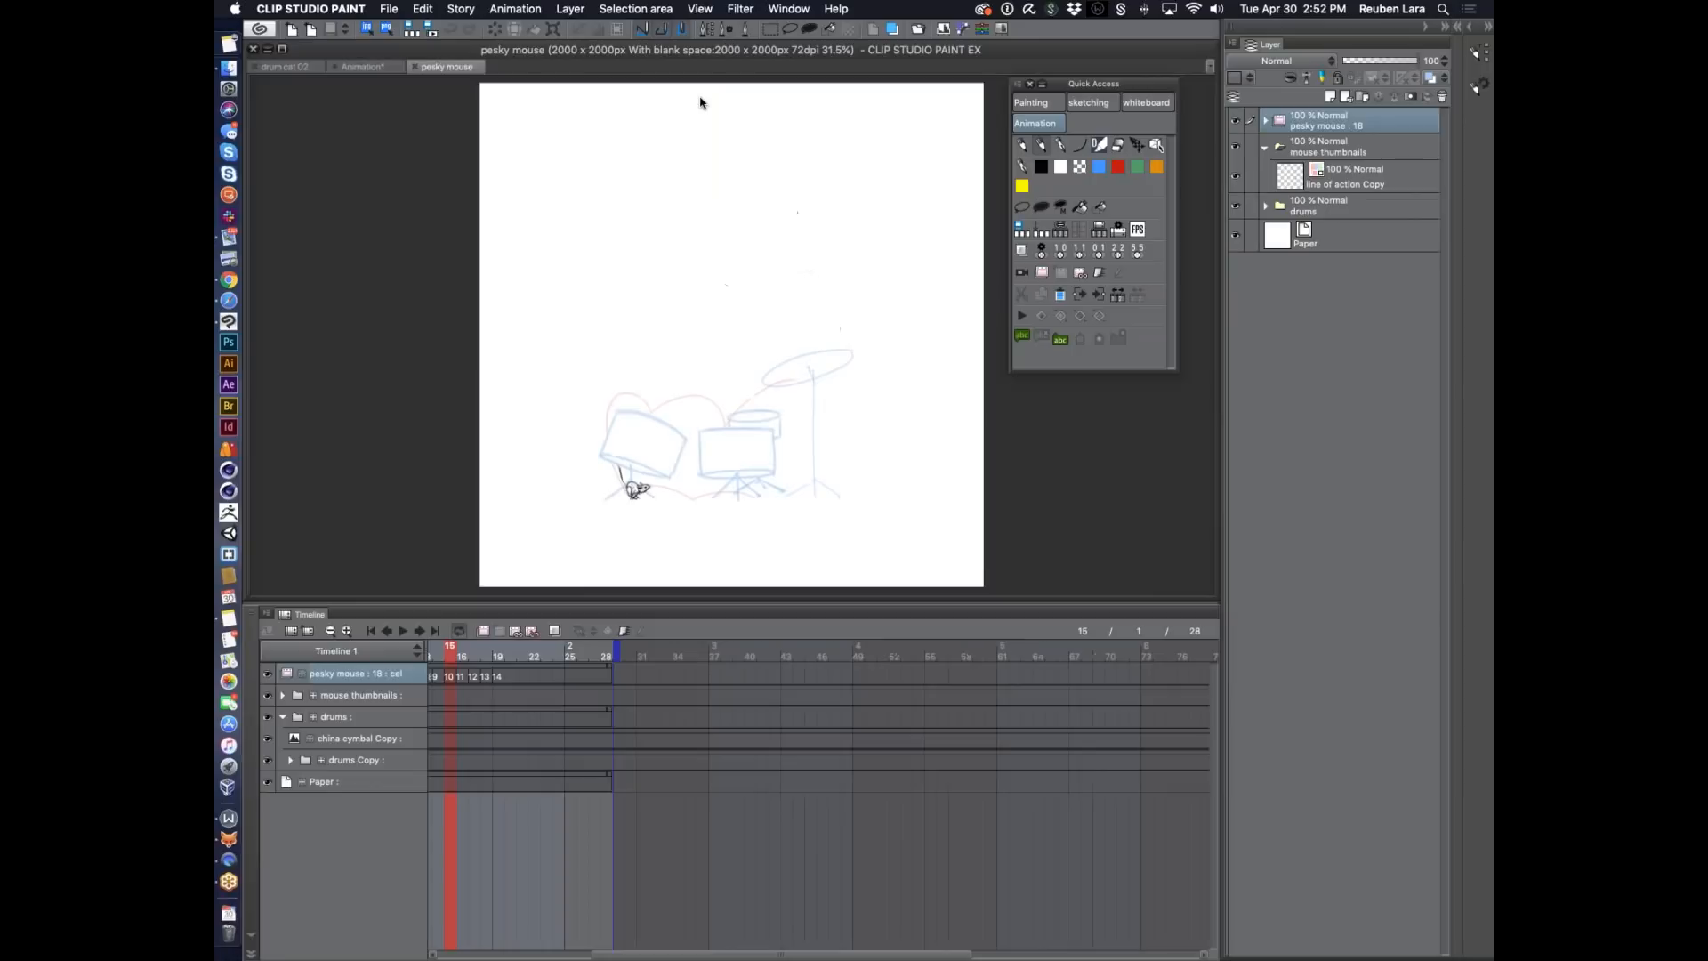
Step through frames 13 to 16 of the pesky mouse animation to examine the mouse's jump at the drums.
drag(604, 954, 451, 954)
click(746, 647)
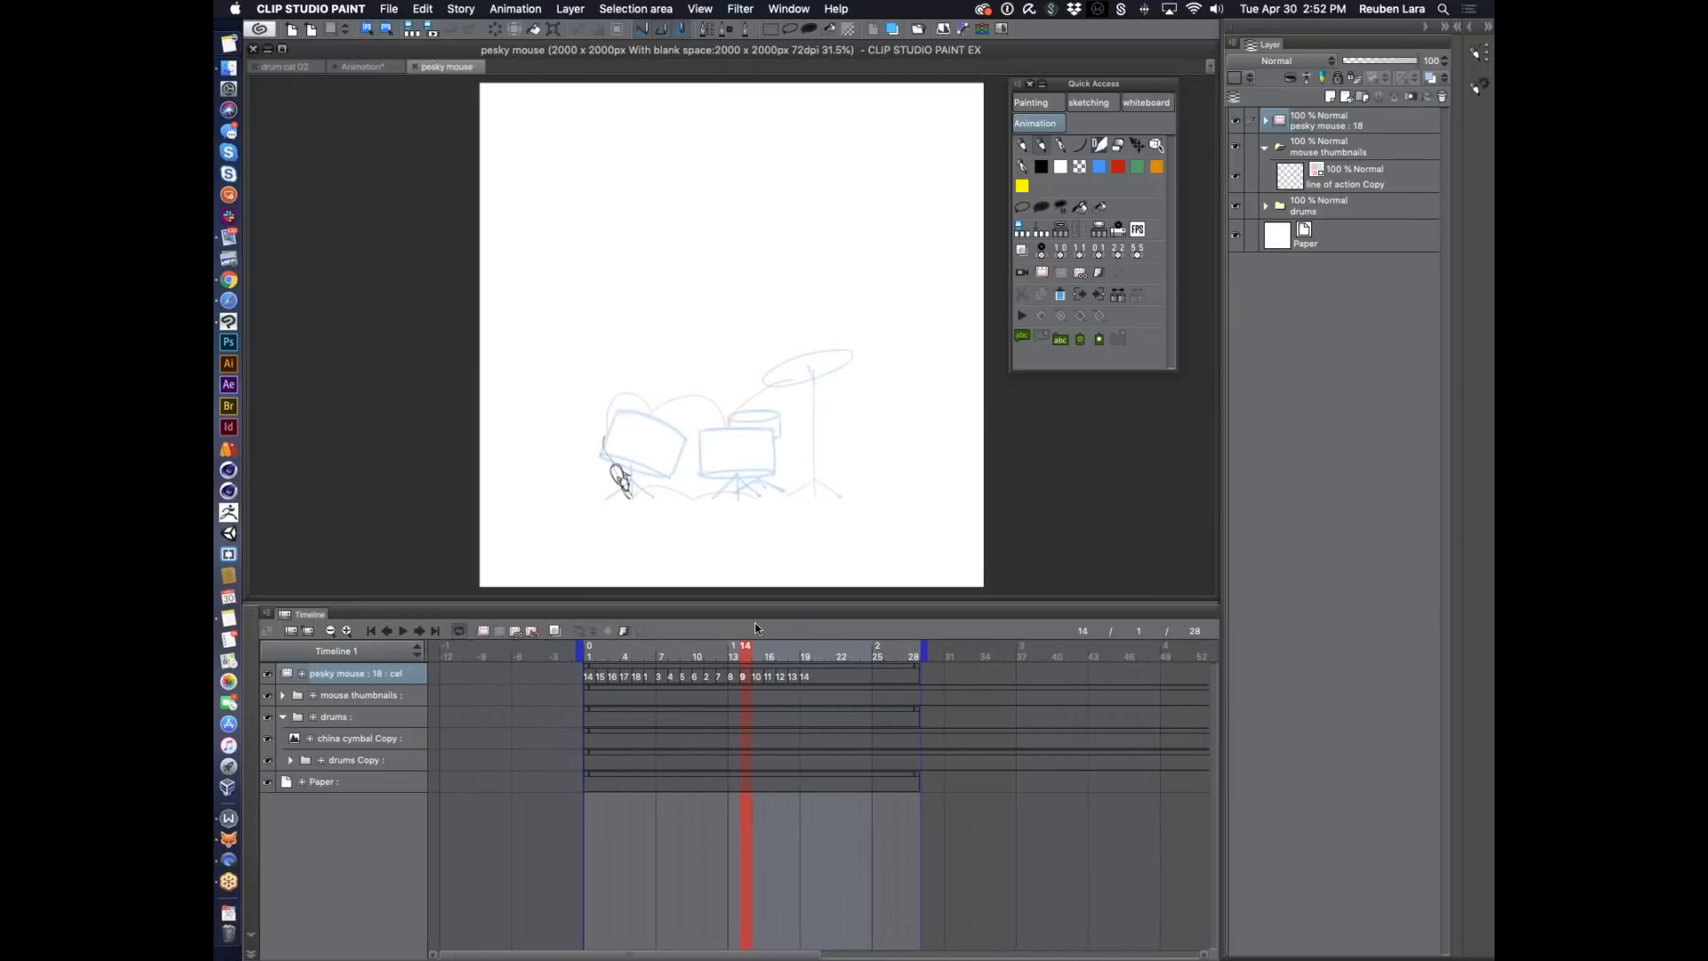
scroll(846, 465, up, 4)
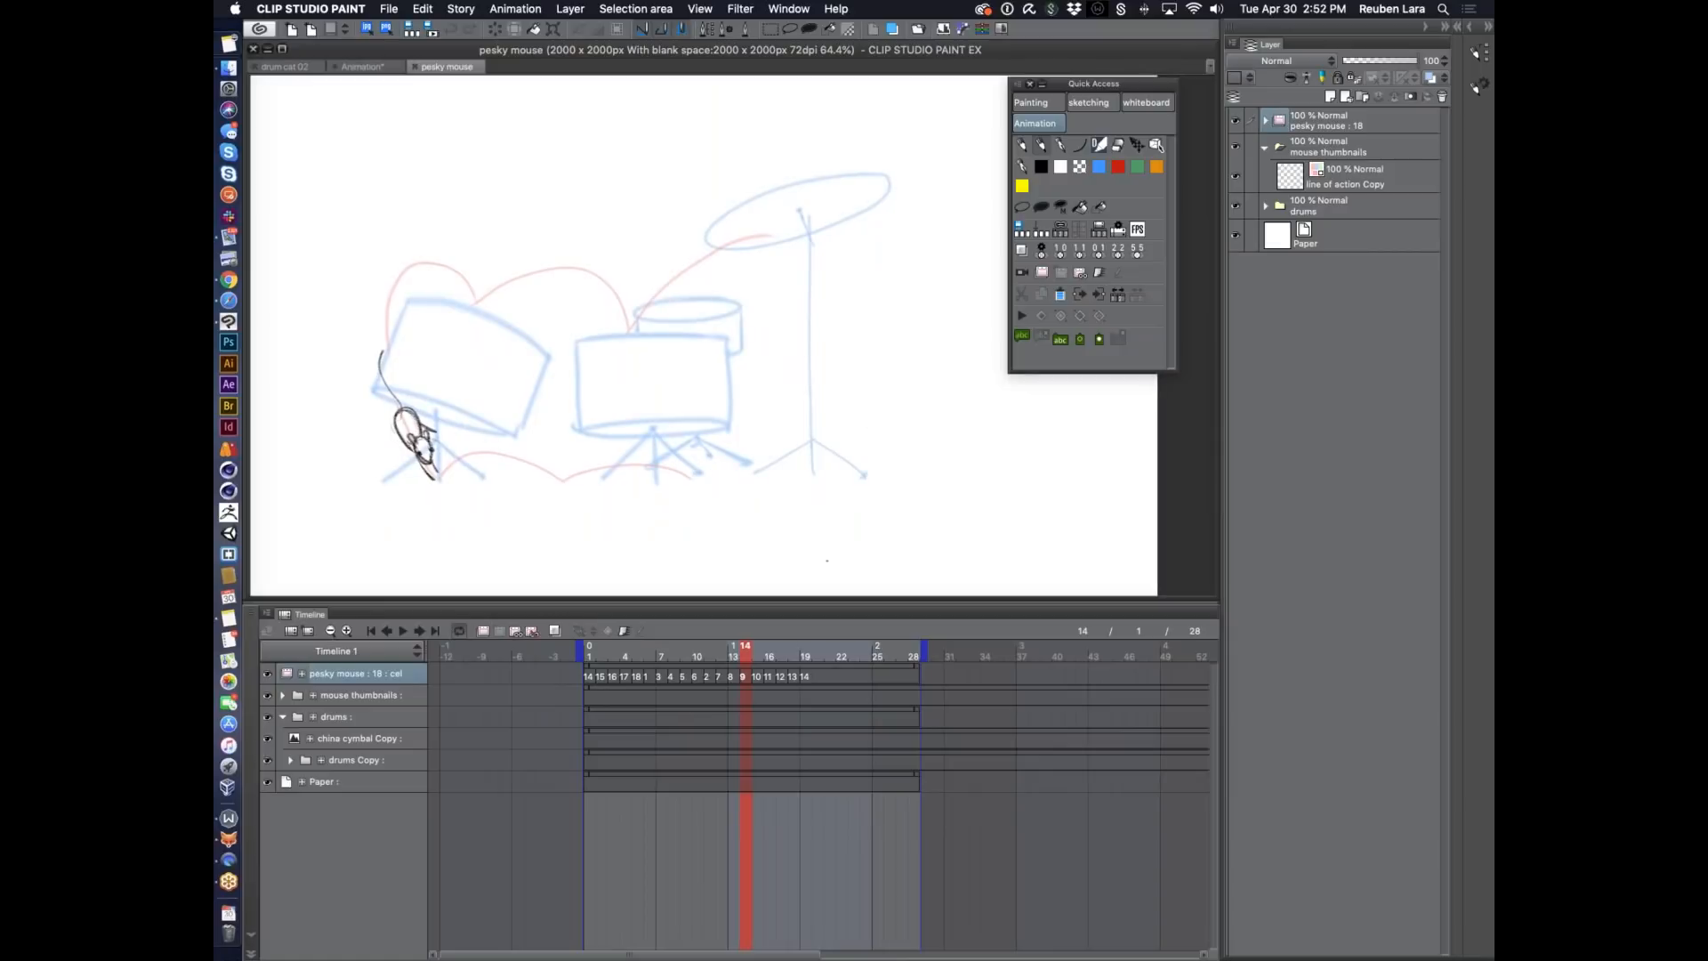
click(737, 652)
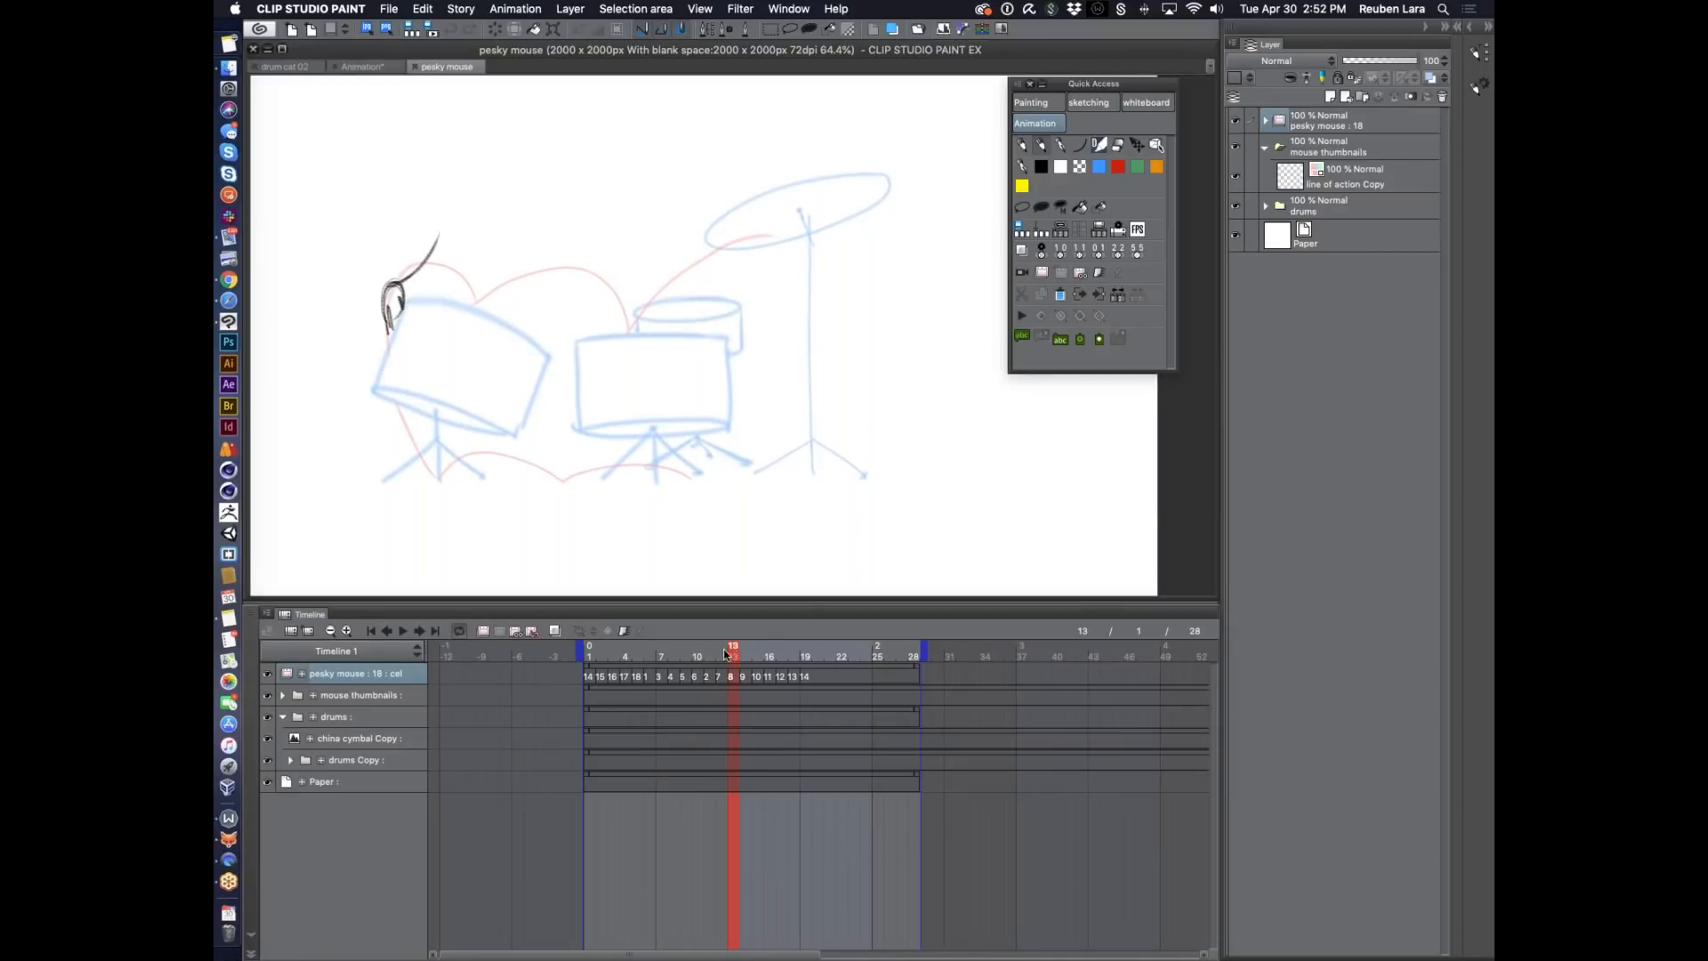
key(space)
click(737, 654)
click(757, 650)
drag(767, 657, 772, 656)
Shift pesky mouse cels 12, 13 and 14 one frame later to free frame 17, and enlarge the timeline scale.
click(772, 677)
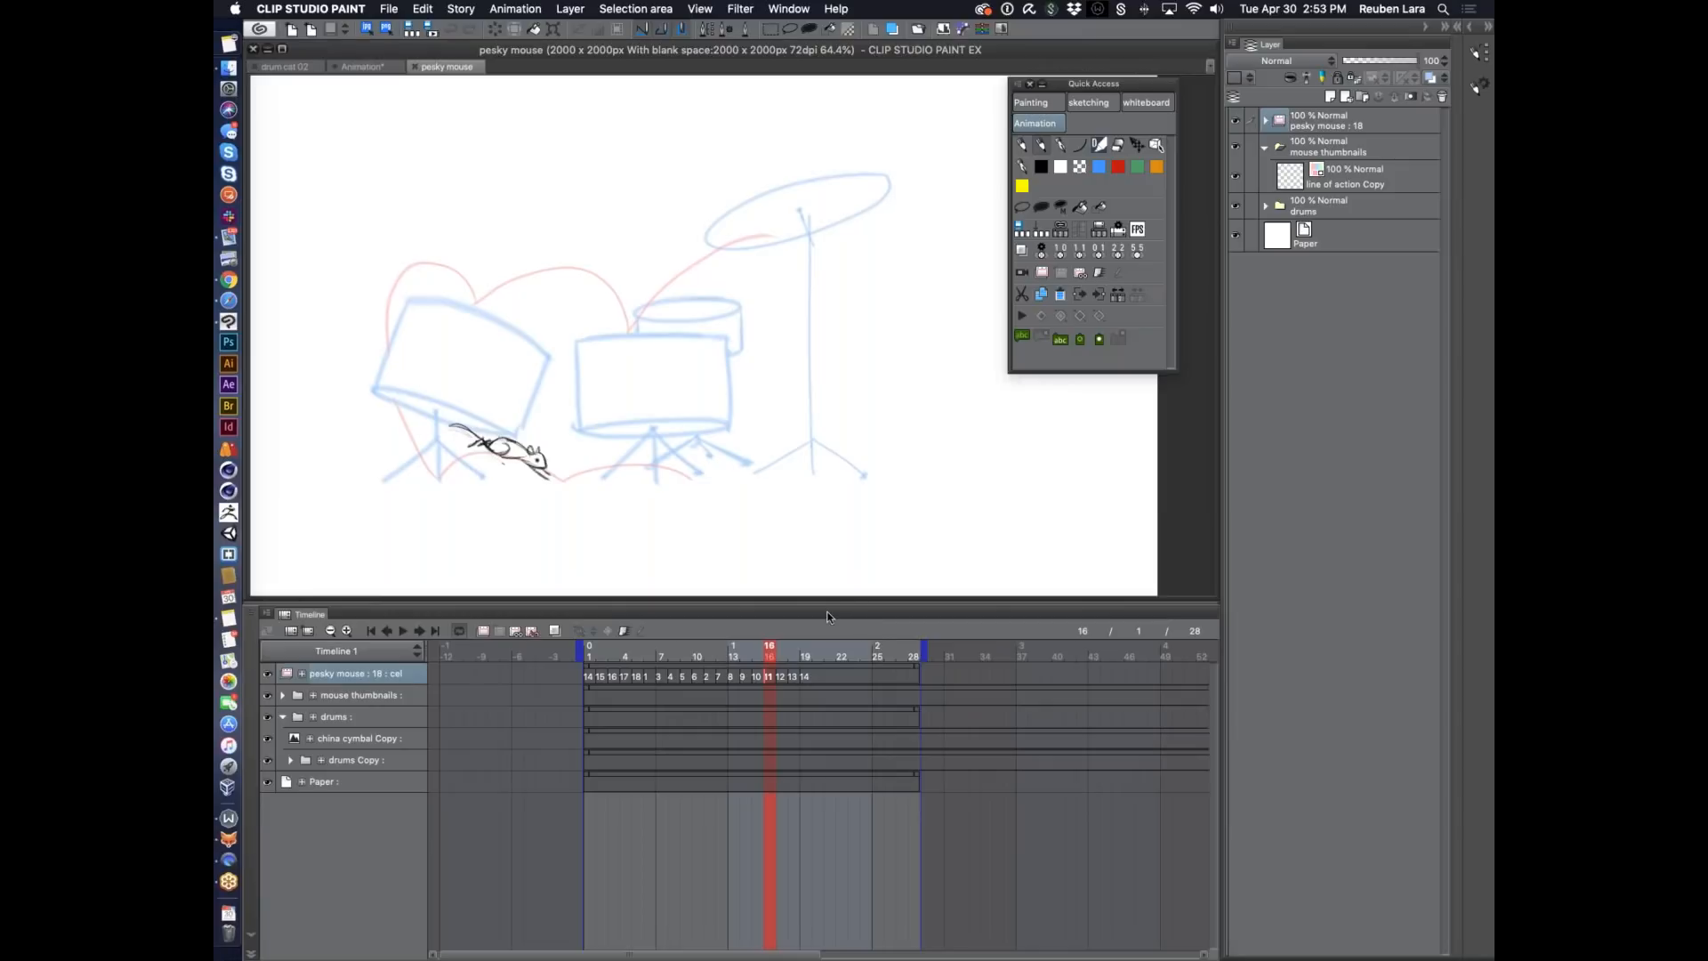
mouse_move(824, 677)
mouse_down()
mouse_move(773, 681)
mouse_move(792, 683)
mouse_up()
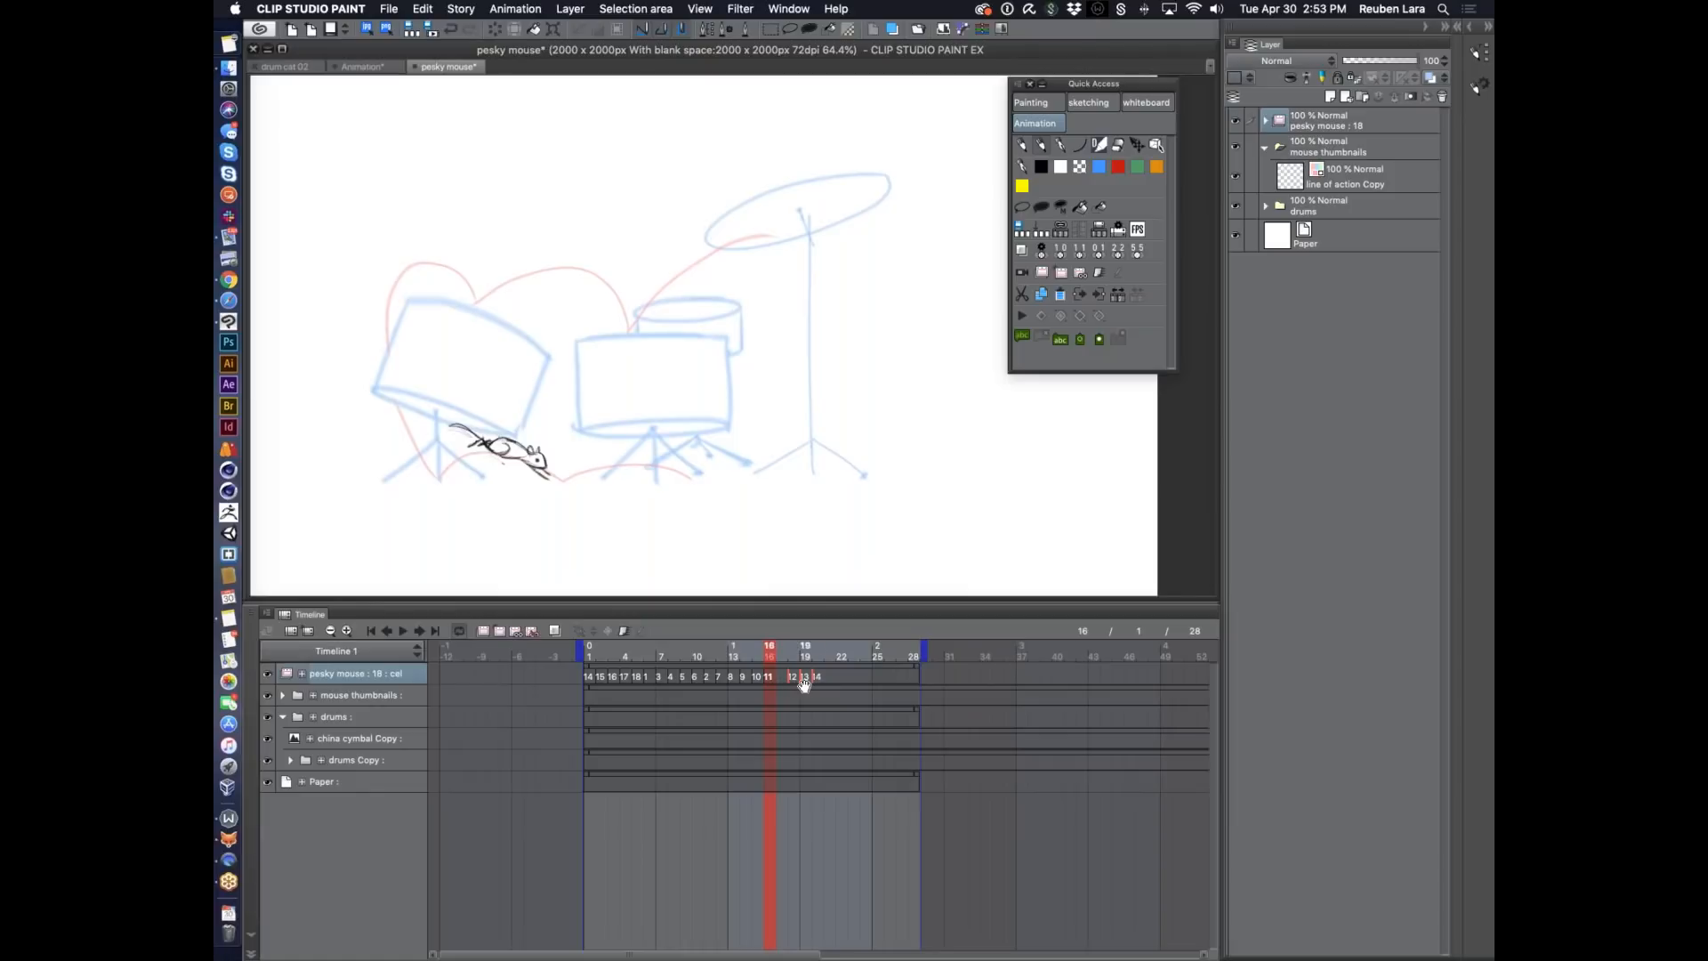
click(346, 631)
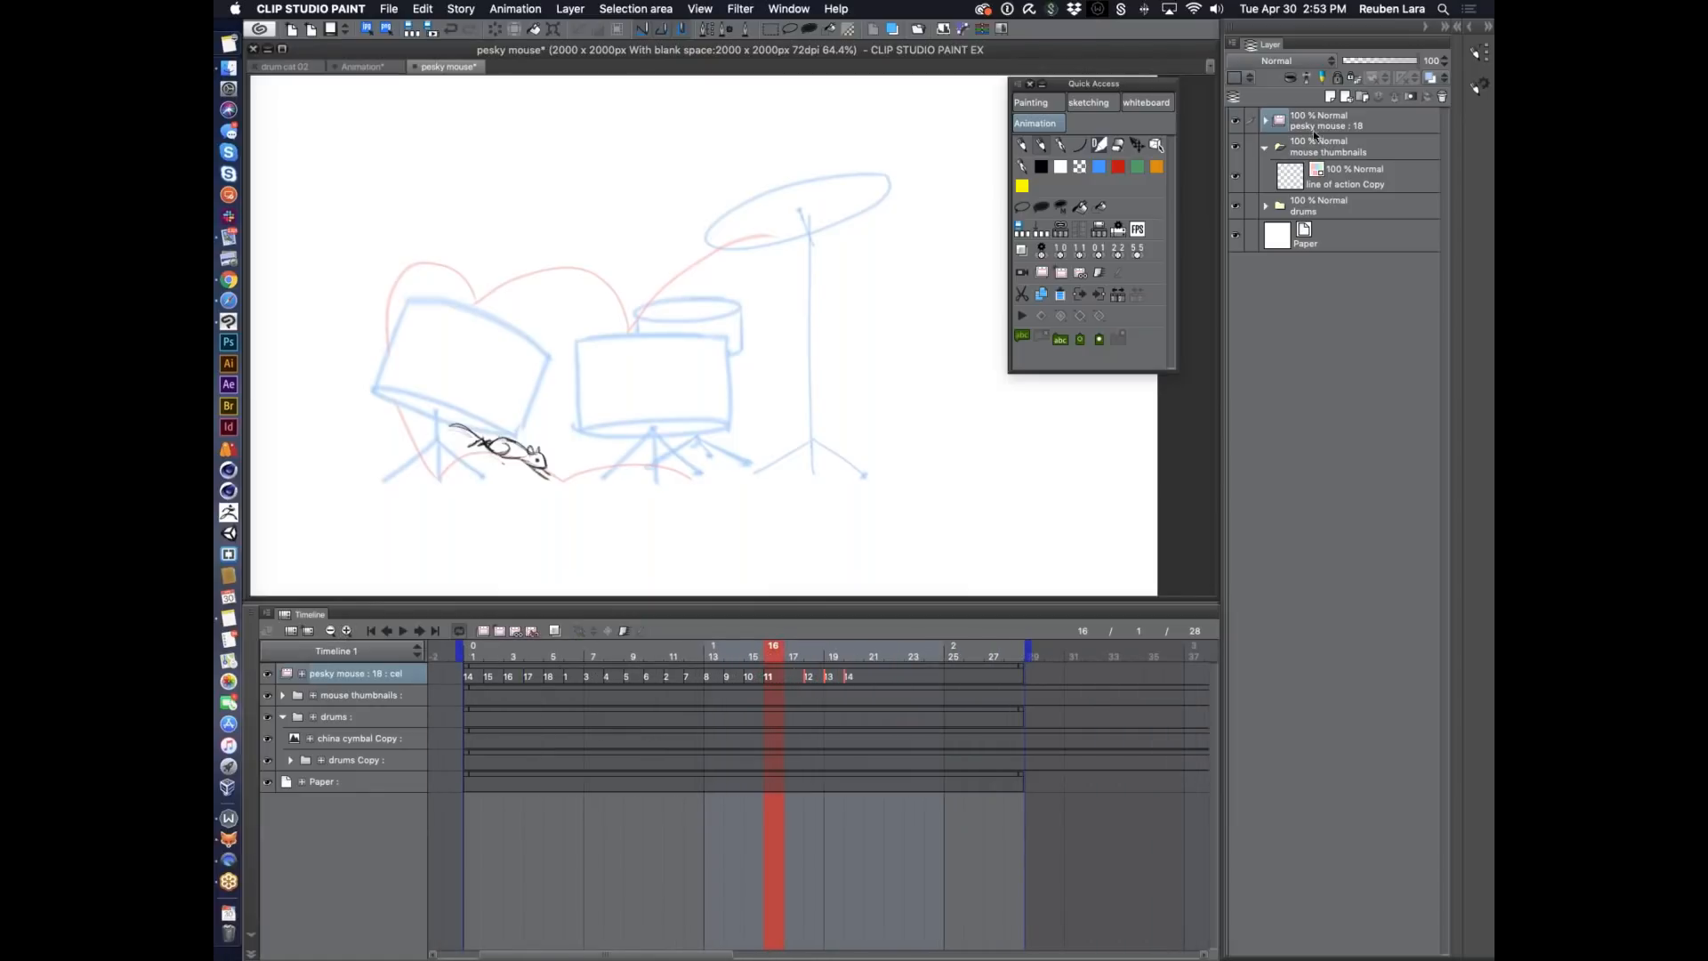
Duplicate cel 11 in the pesky mouse folder and assign the copy 11a to frame 17.
click(1266, 119)
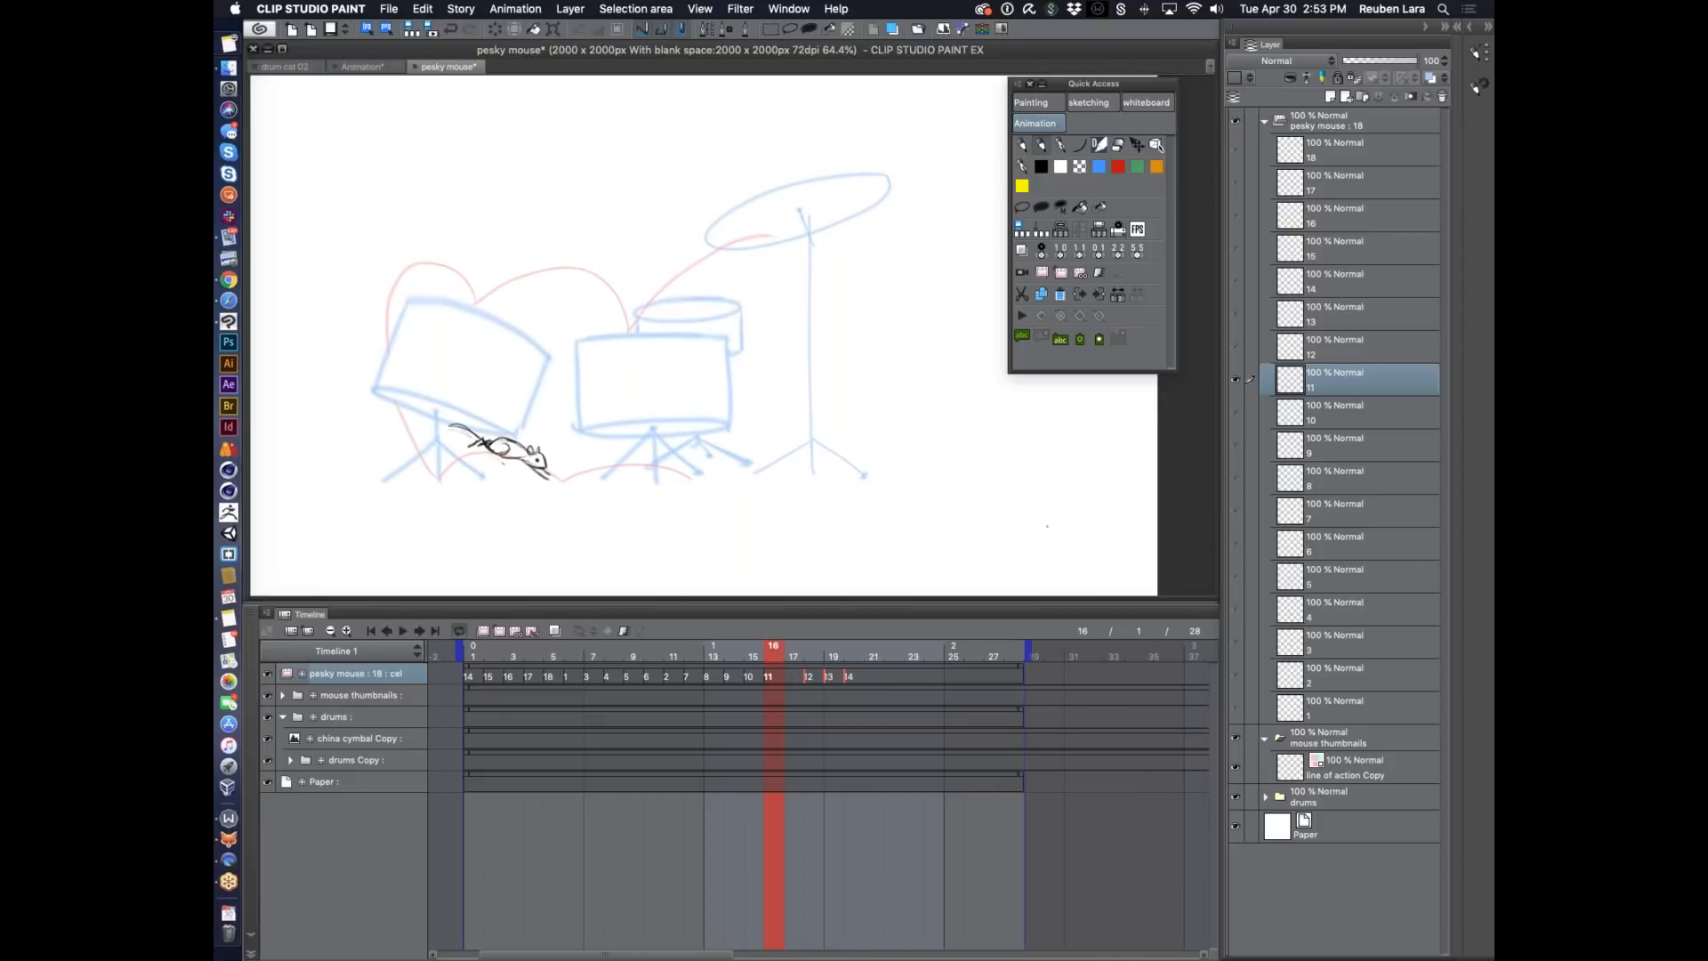
right_click(1337, 381)
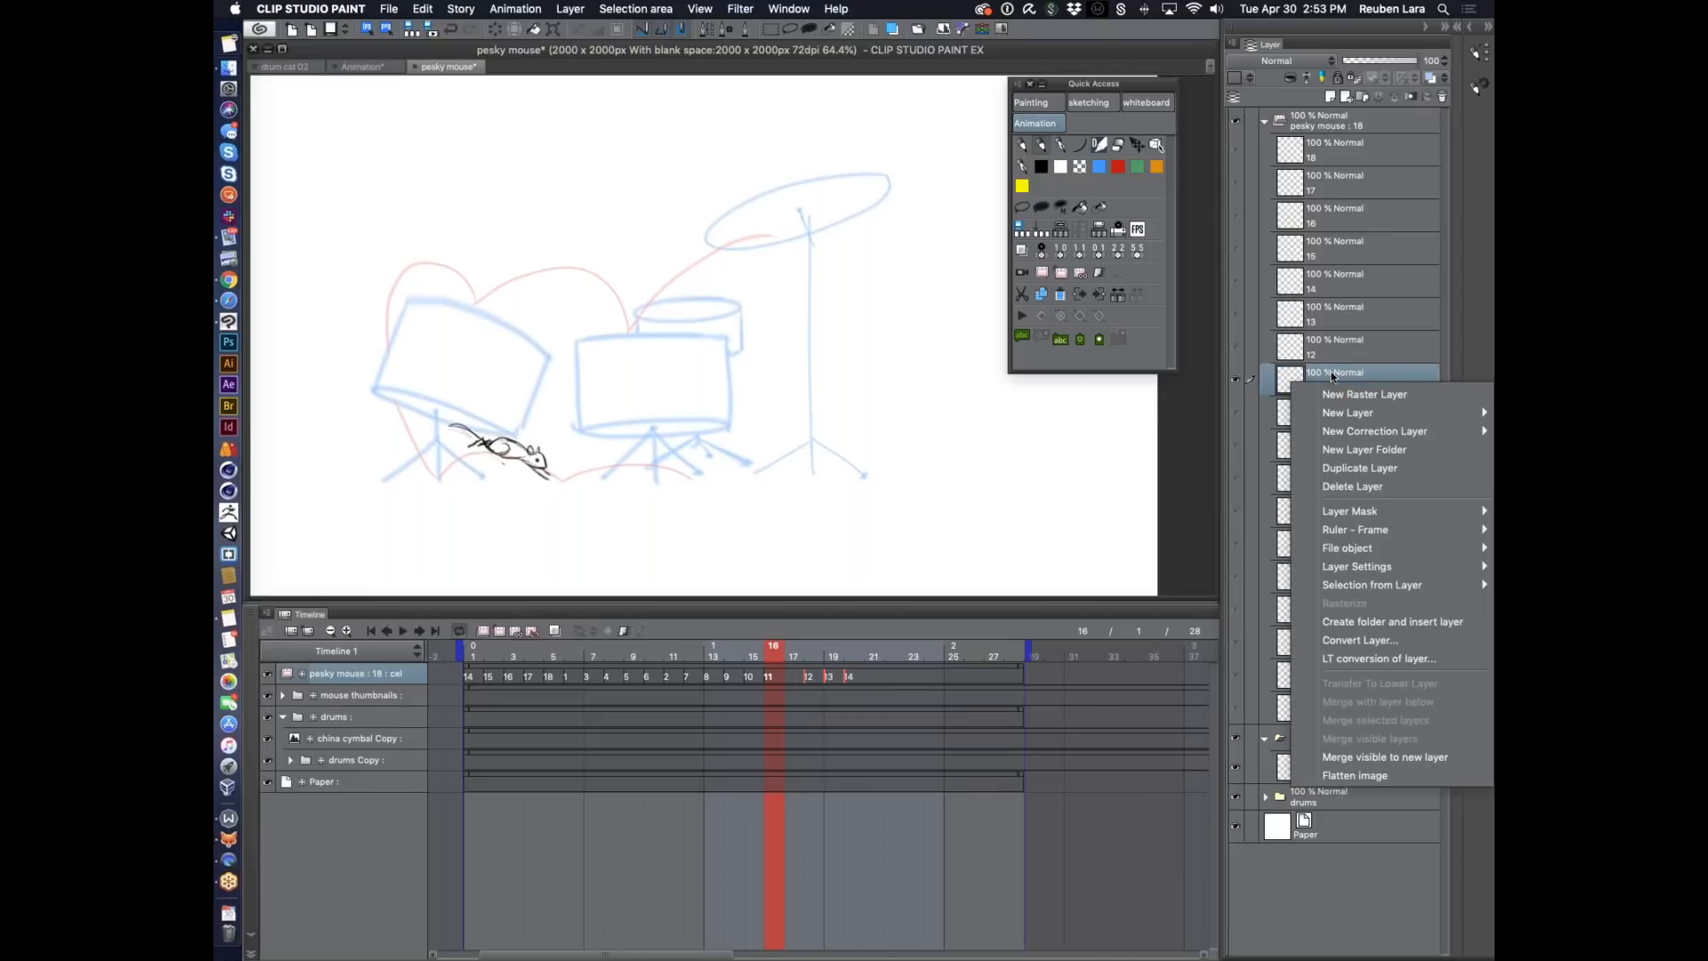
click(1349, 468)
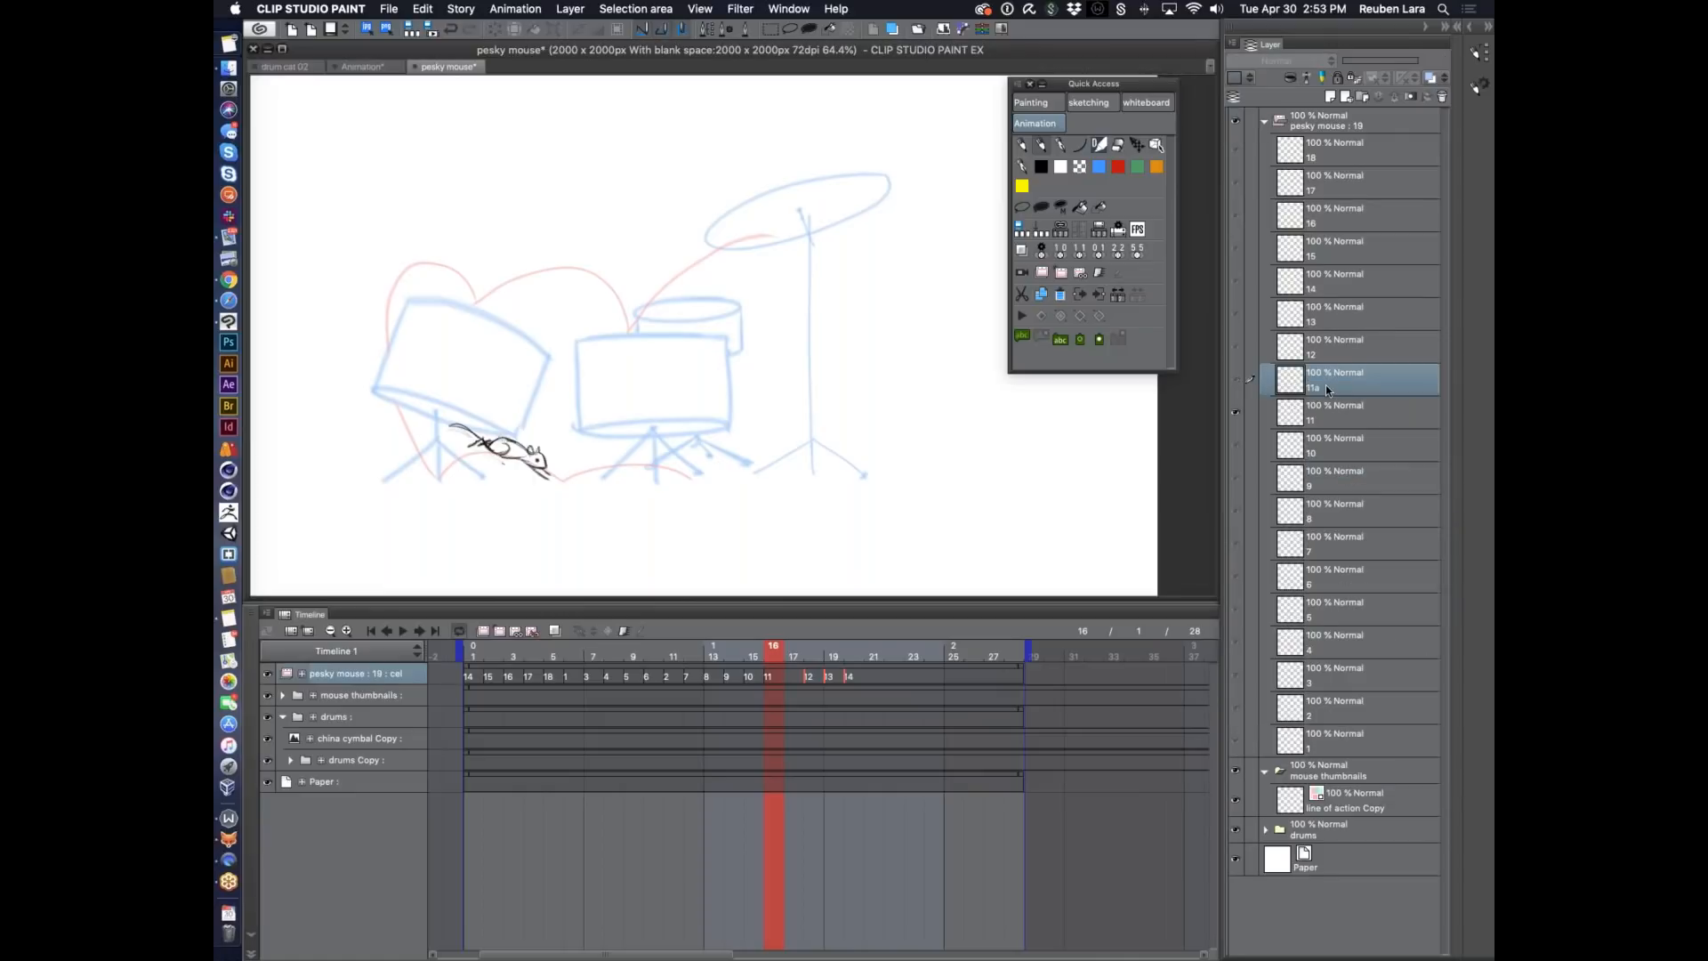
click(789, 675)
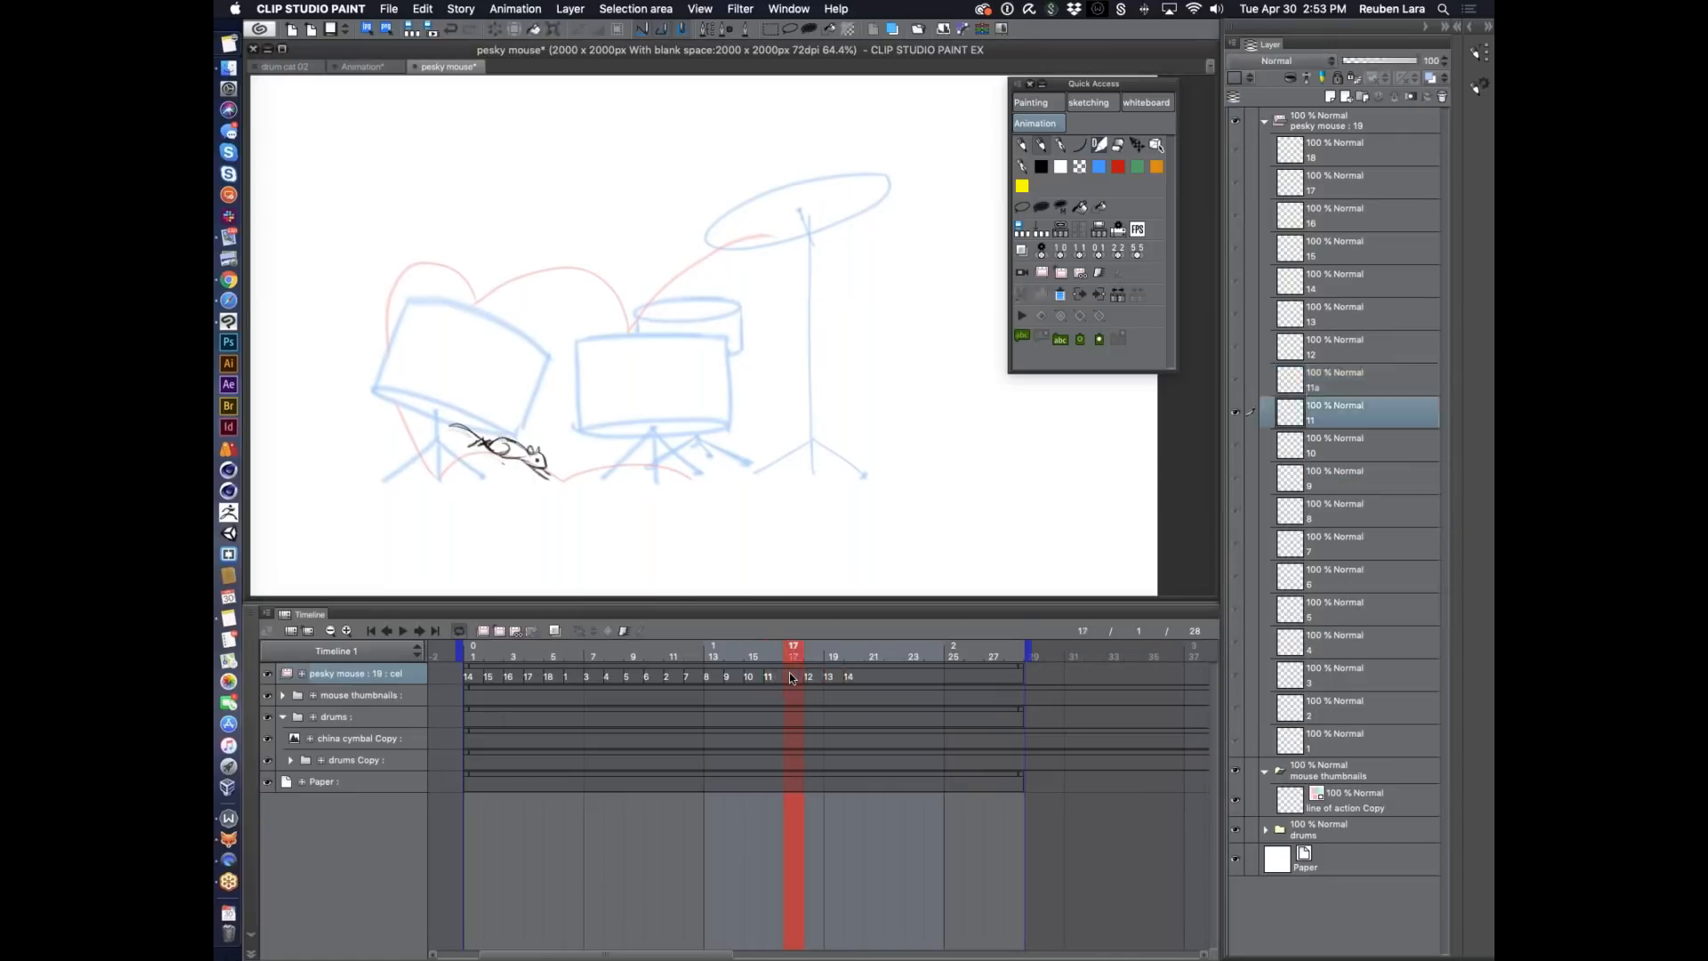
click(517, 631)
click(575, 439)
click(813, 271)
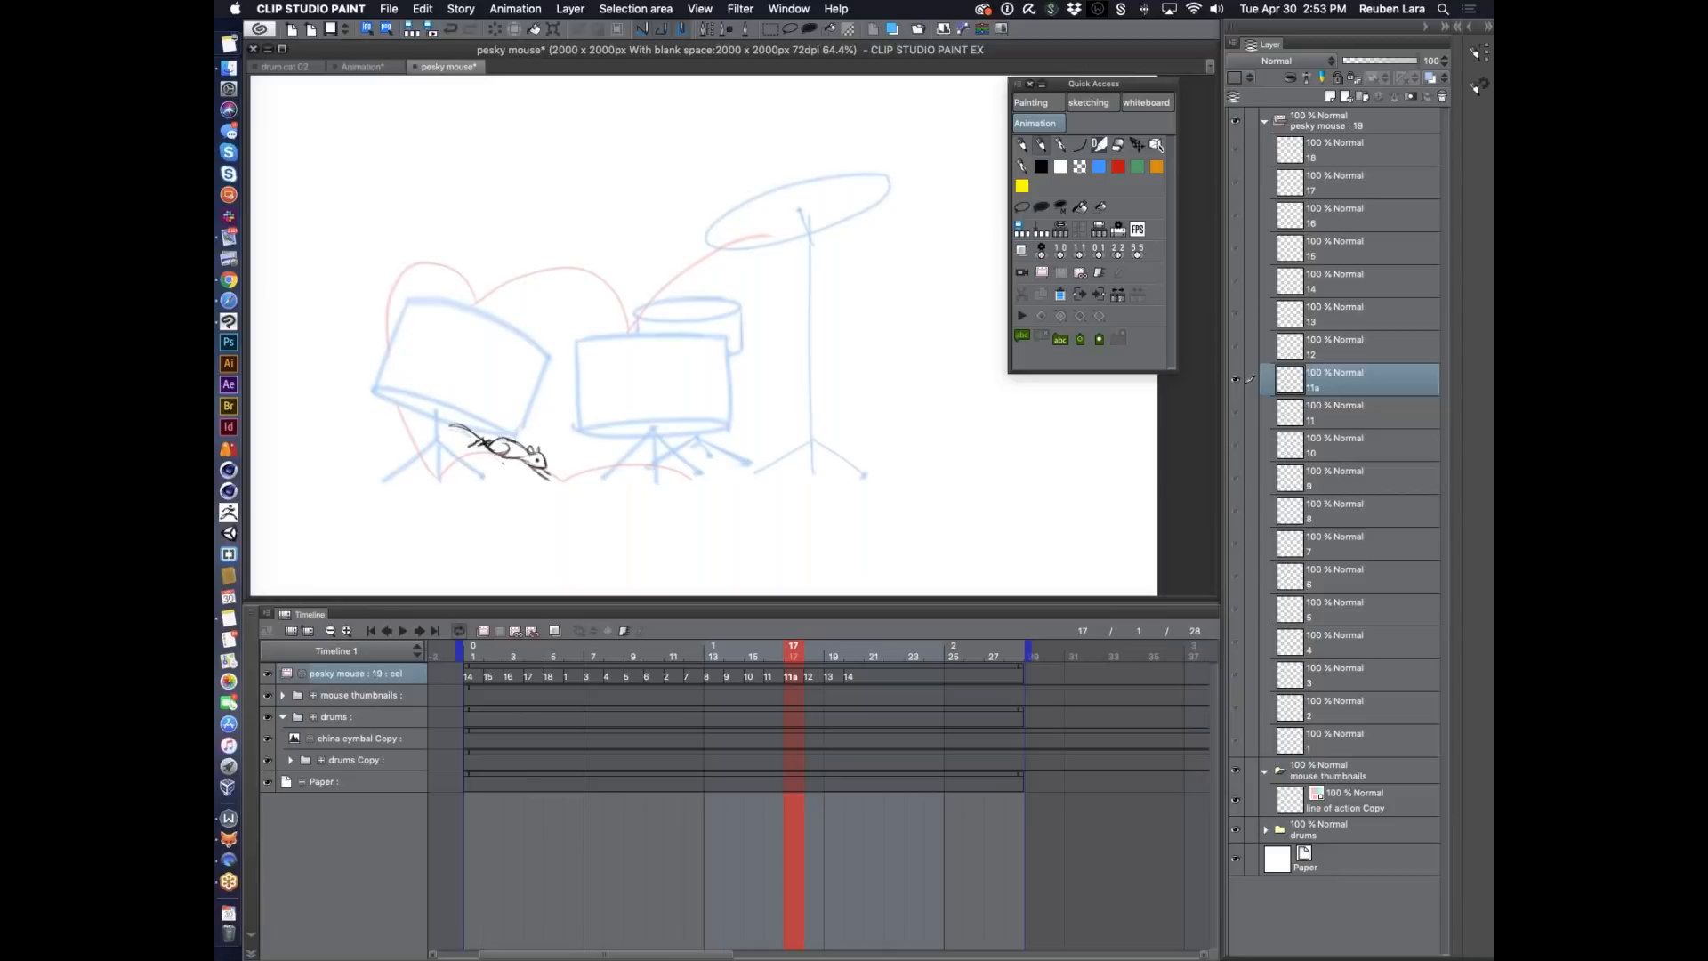
Turn on onion skin, and move and slightly rotate the mouse on cel 11a toward the next pose.
click(554, 631)
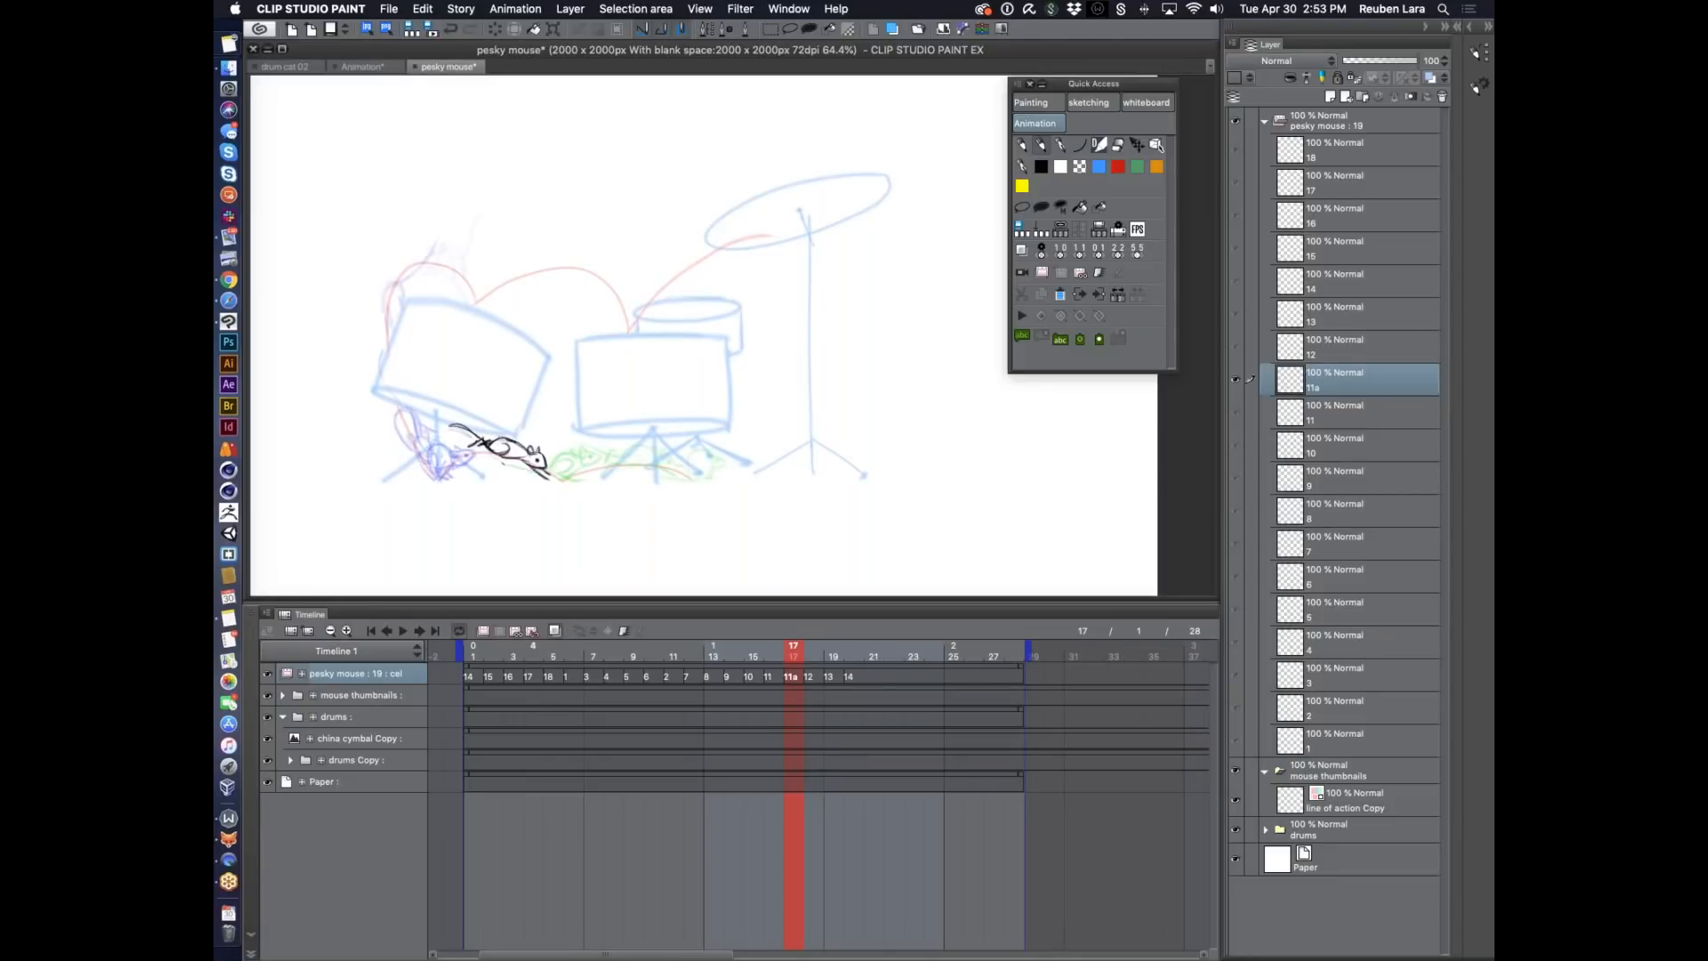
key(k)
drag(549, 475, 560, 468)
key(super+t)
click(558, 513)
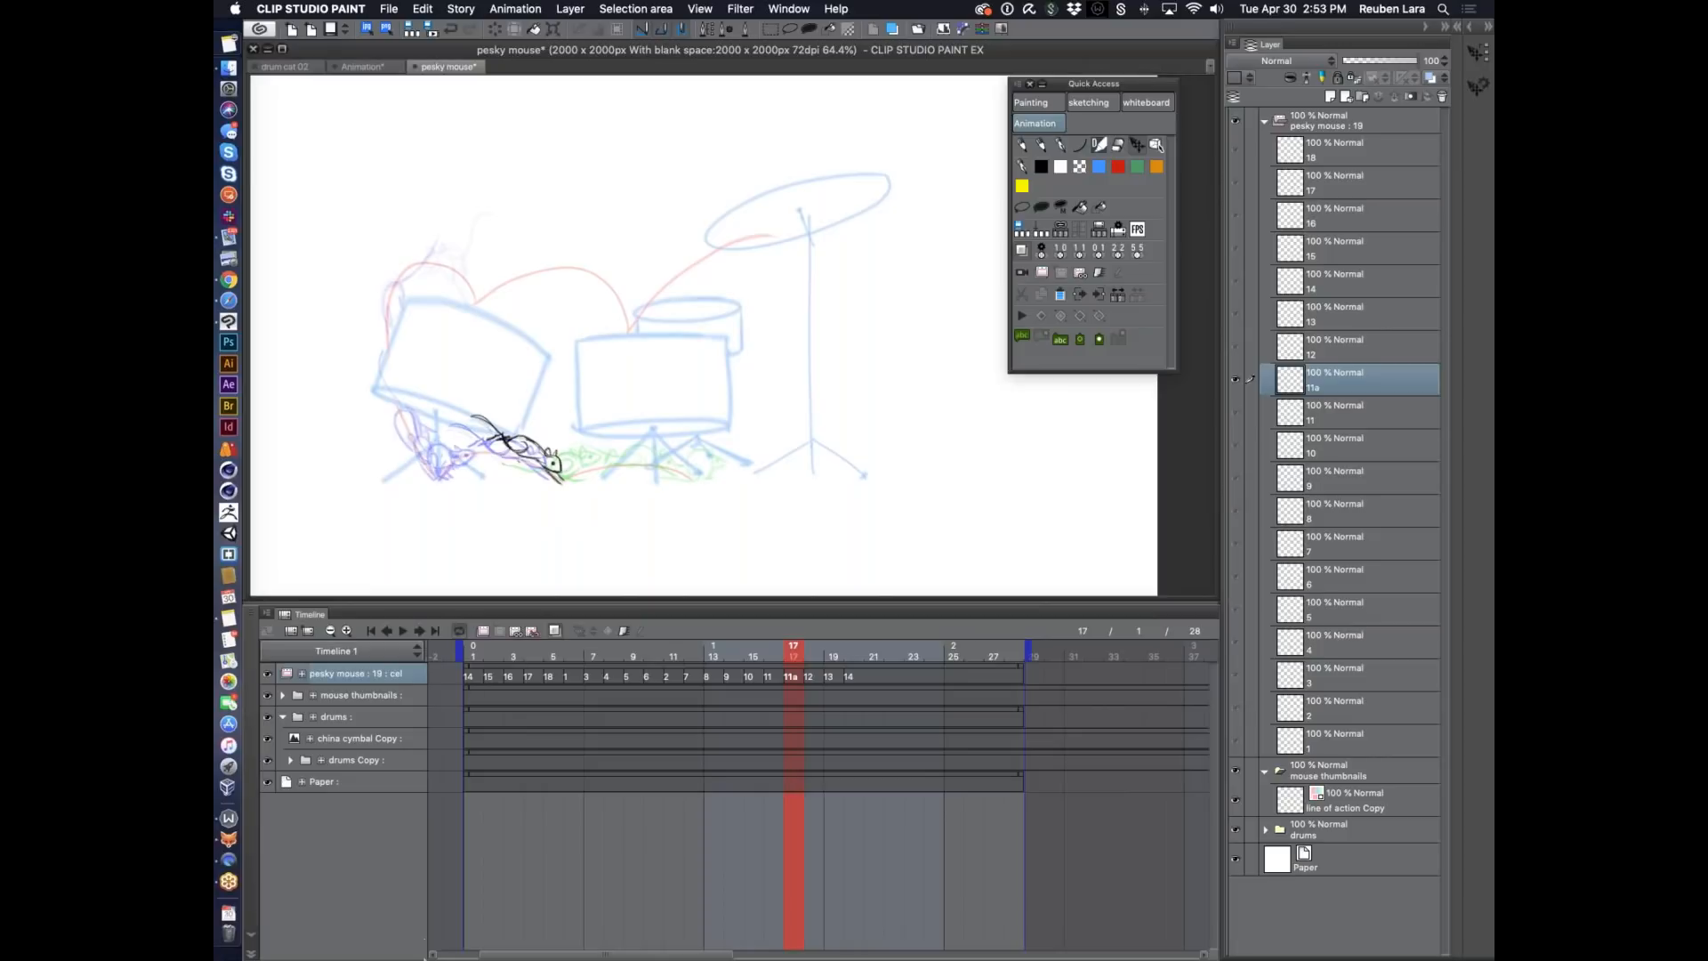
Delete the 11a layer, remove its cel from frame 17, and return to frame 16.
click(1444, 96)
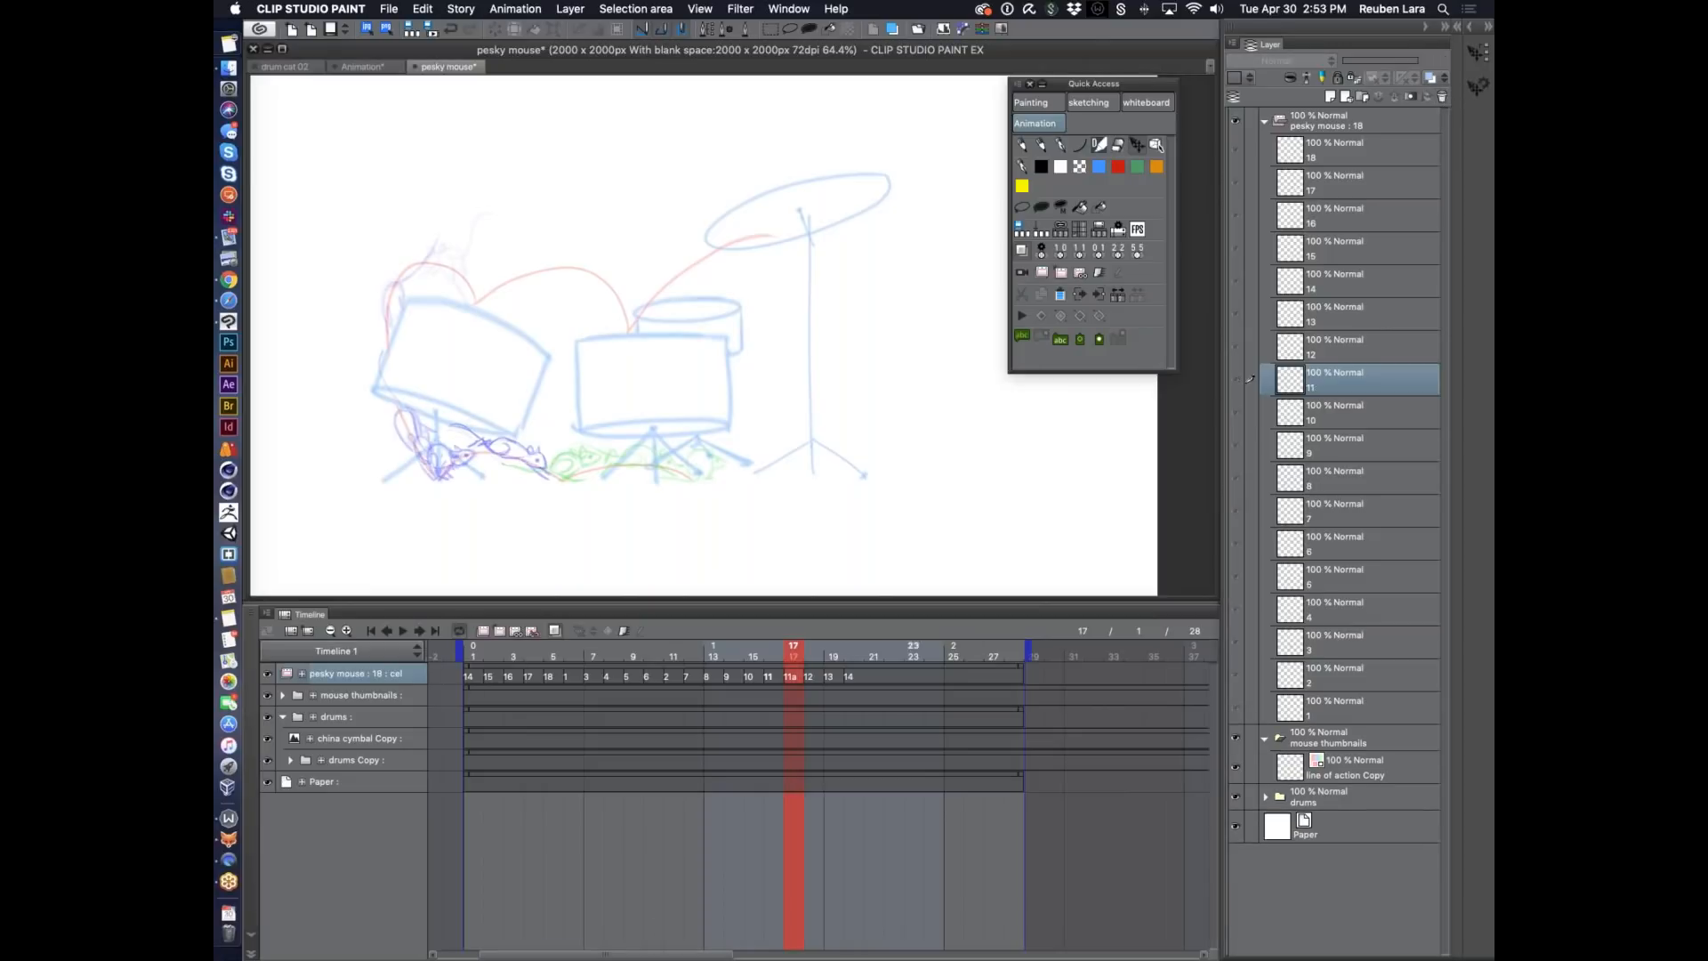
click(532, 629)
click(775, 652)
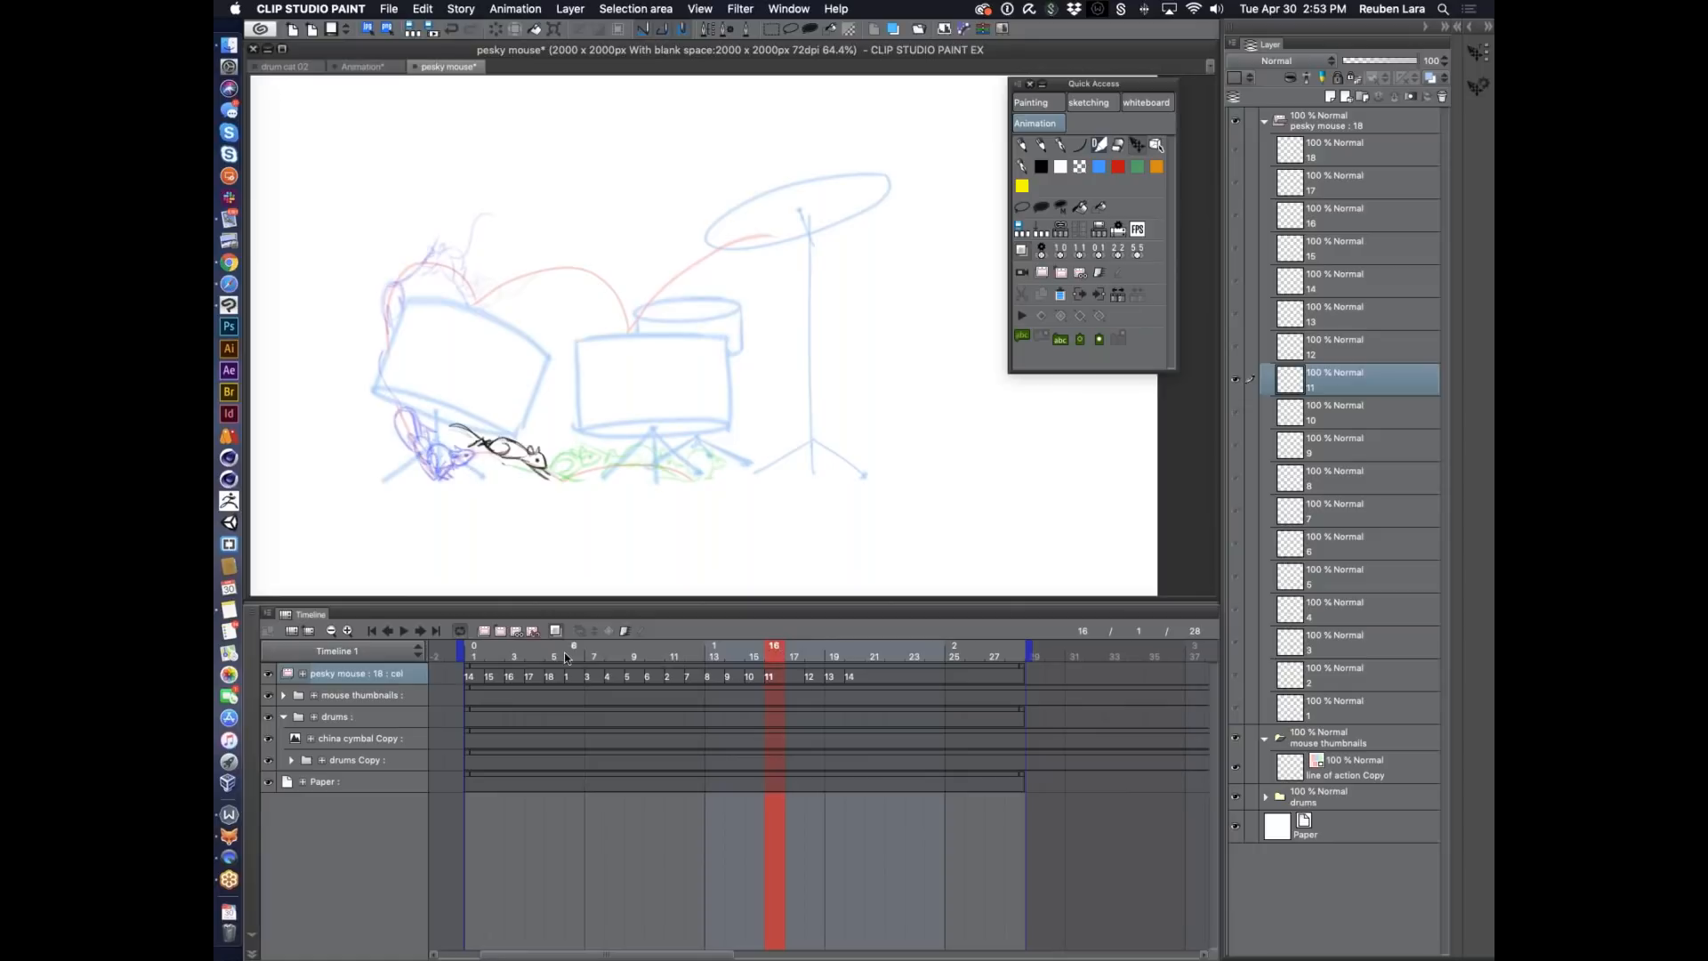
Add cel 11a at frame 17 with the mouse drawing from cel 11, and shift it slightly toward the next pose.
click(500, 629)
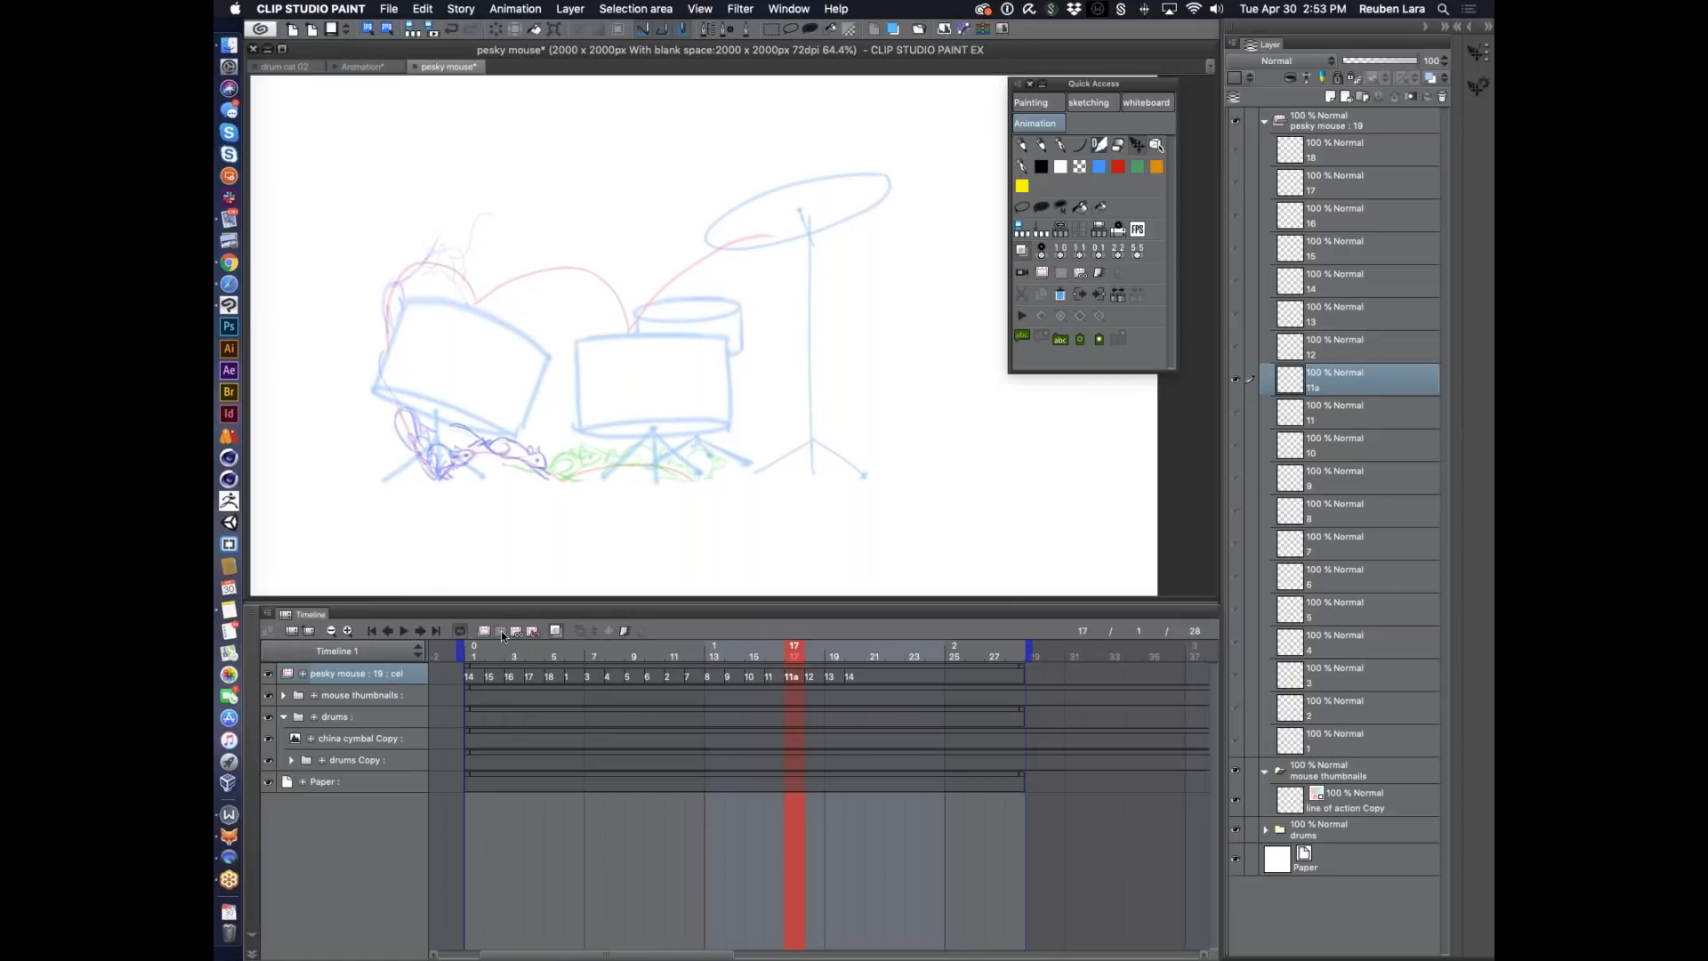
super+click(1295, 415)
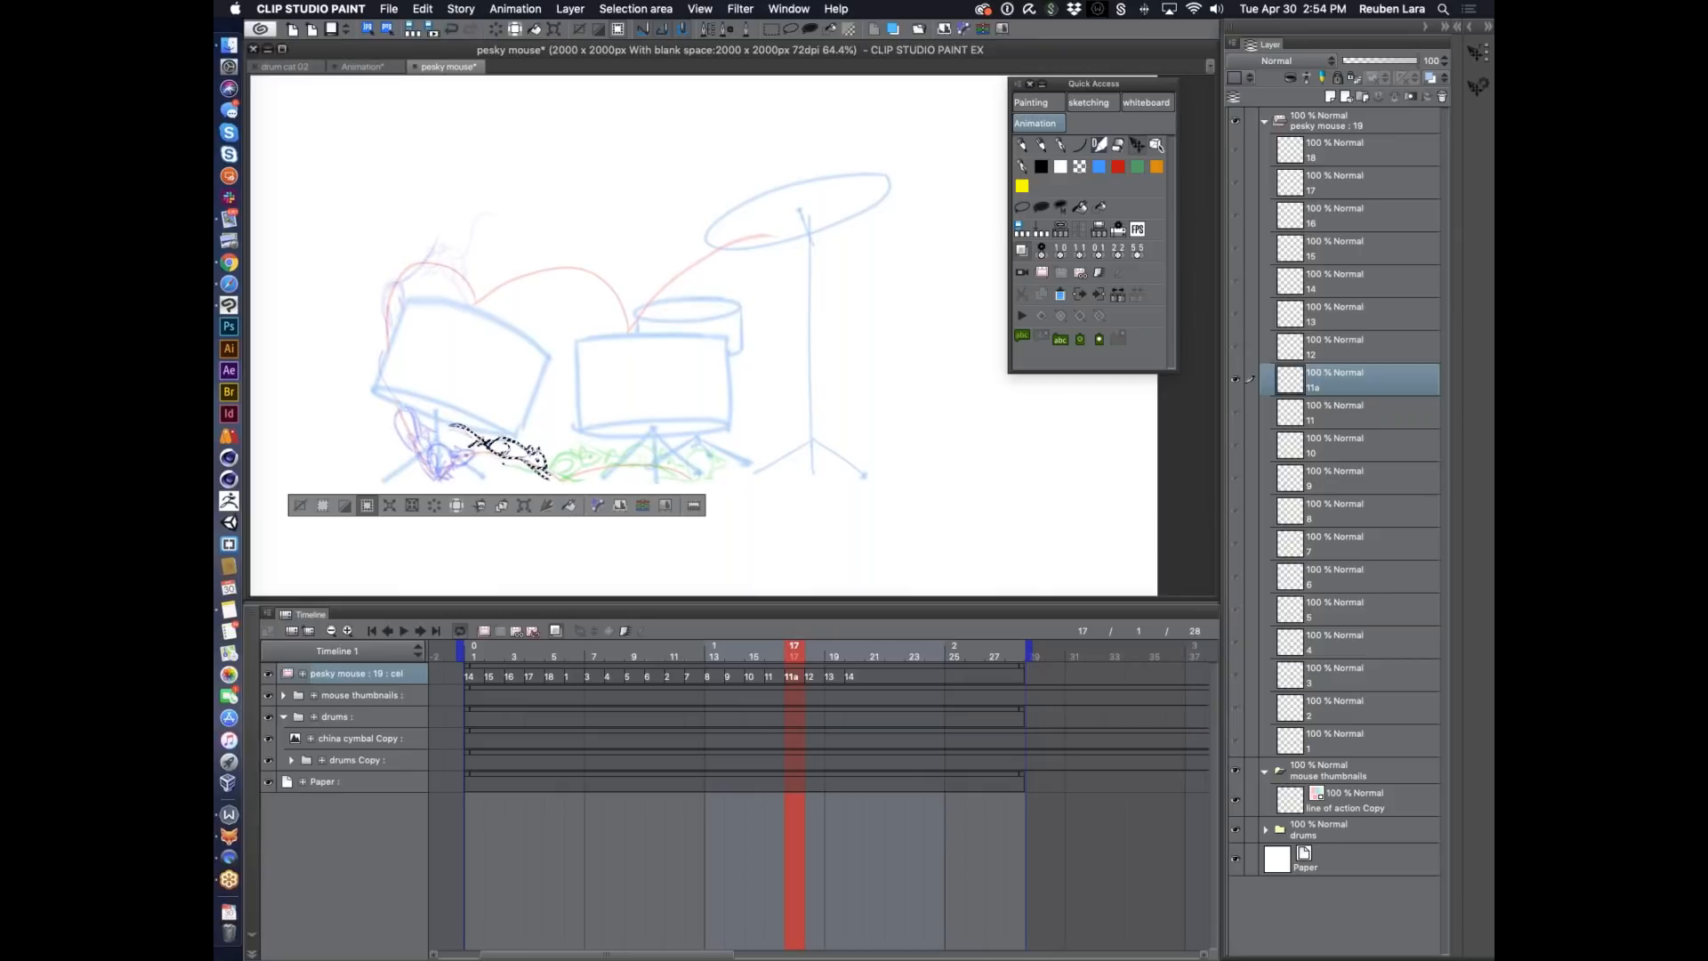
key(super+d)
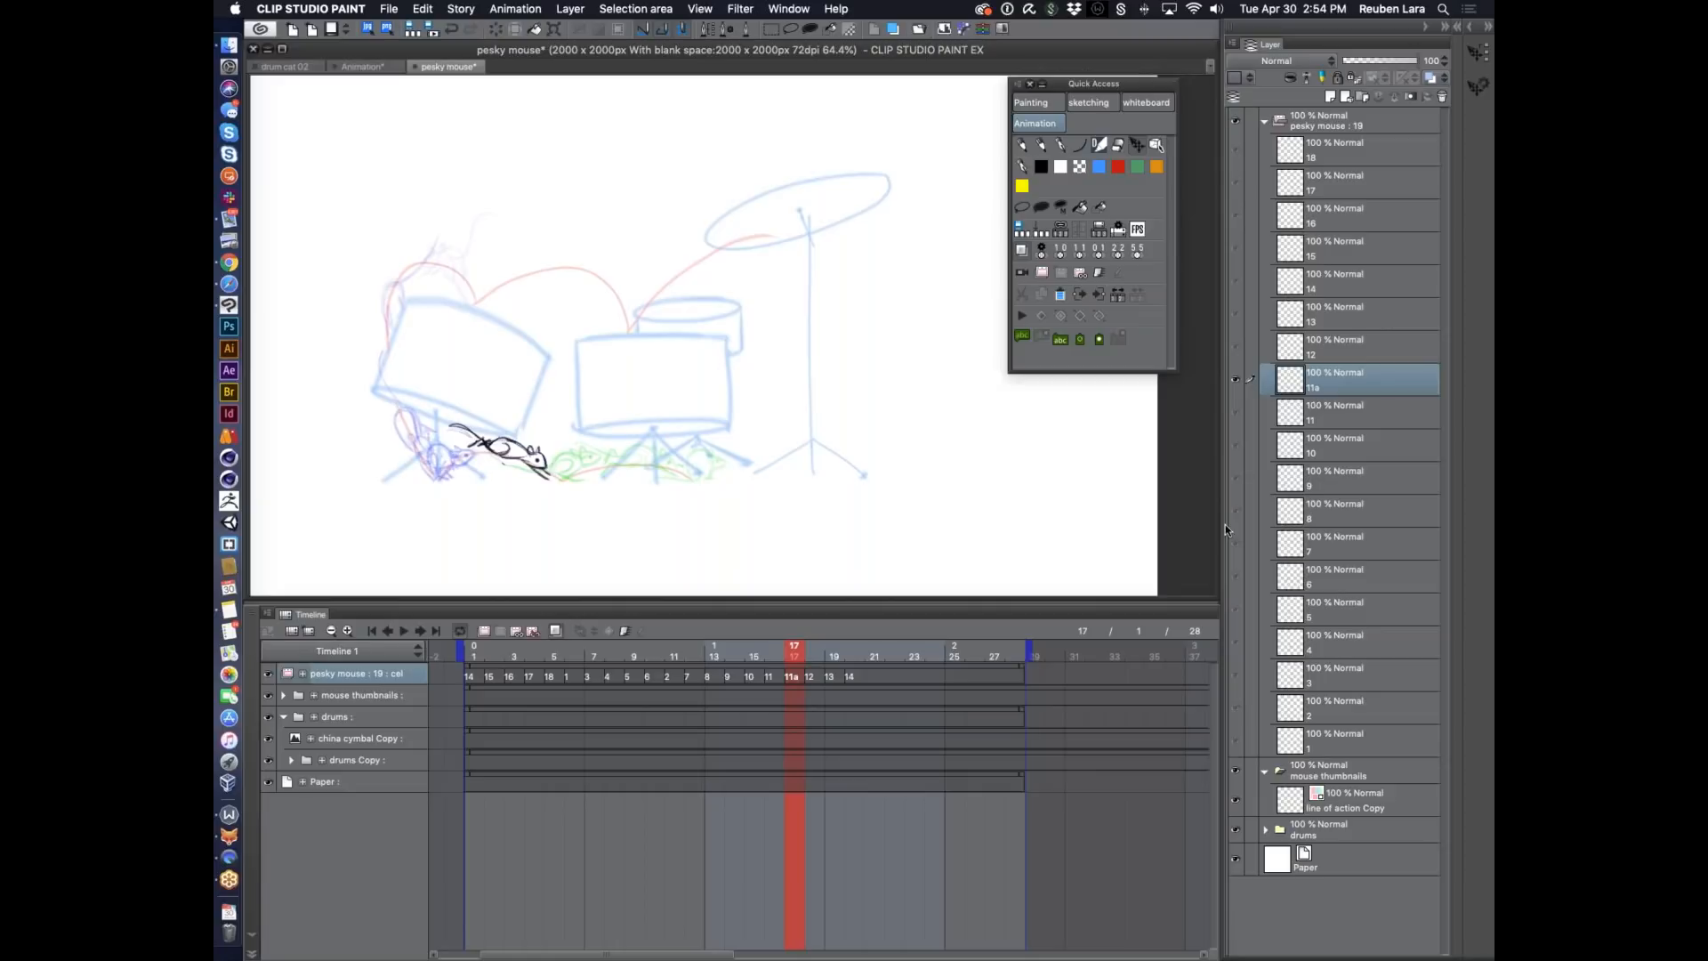
drag(551, 474, 559, 466)
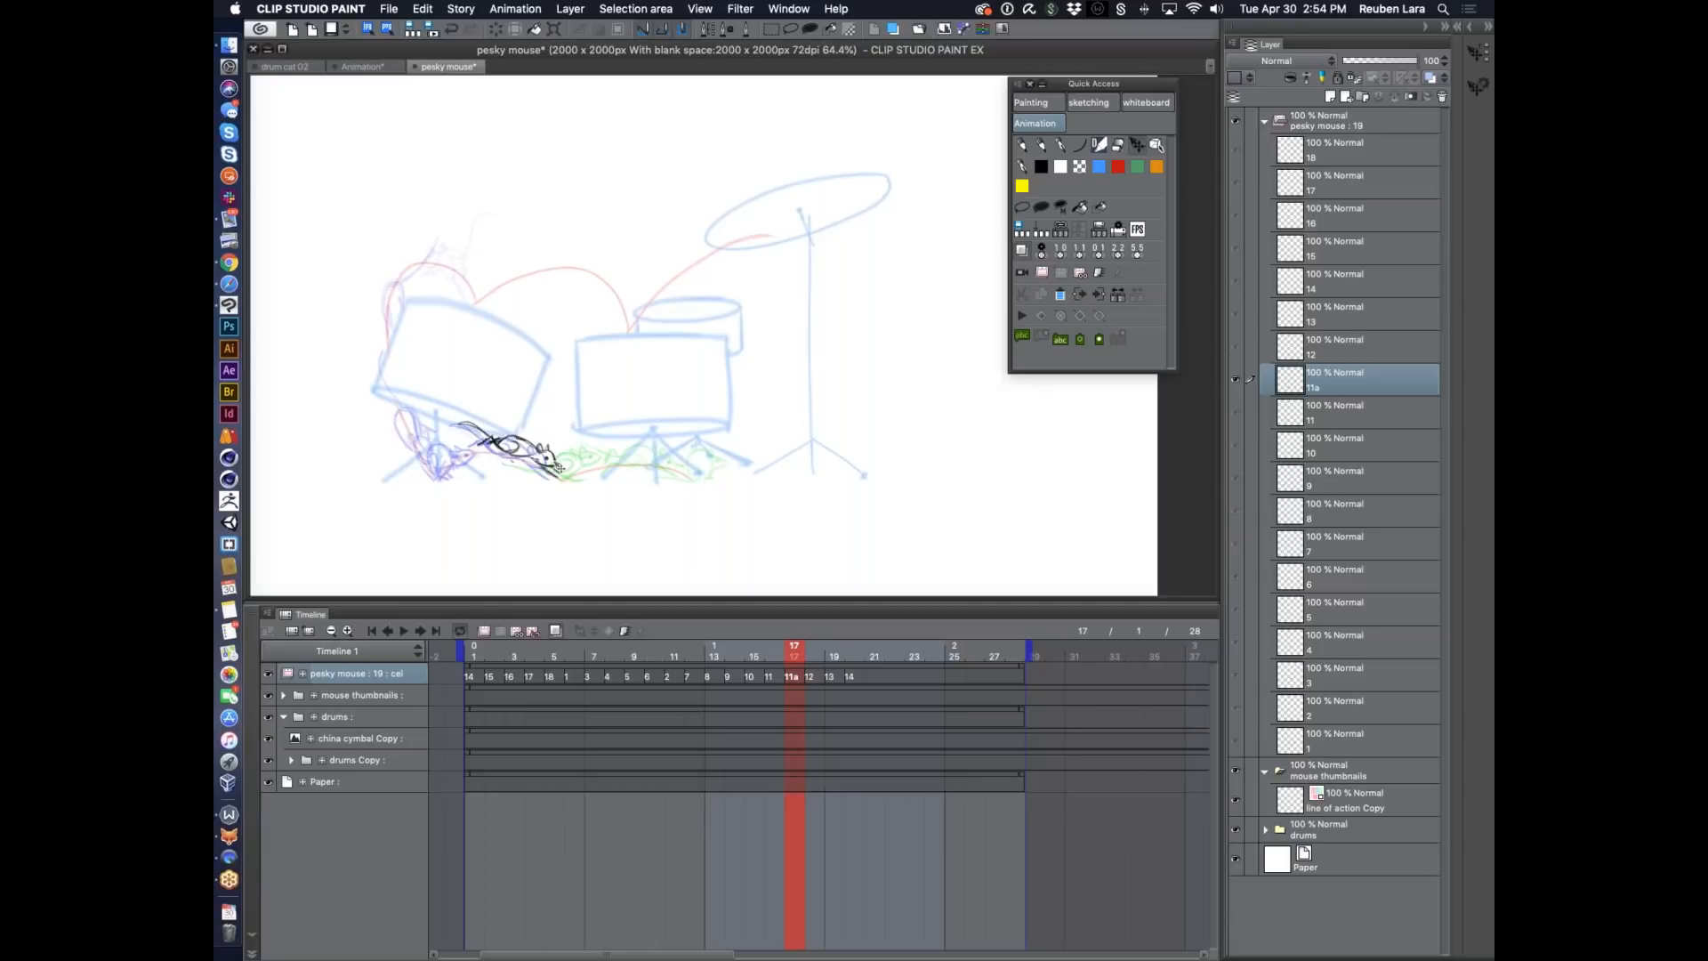
Create a new animation document with an output frame of 1920 × 1080 px.
key(super+n)
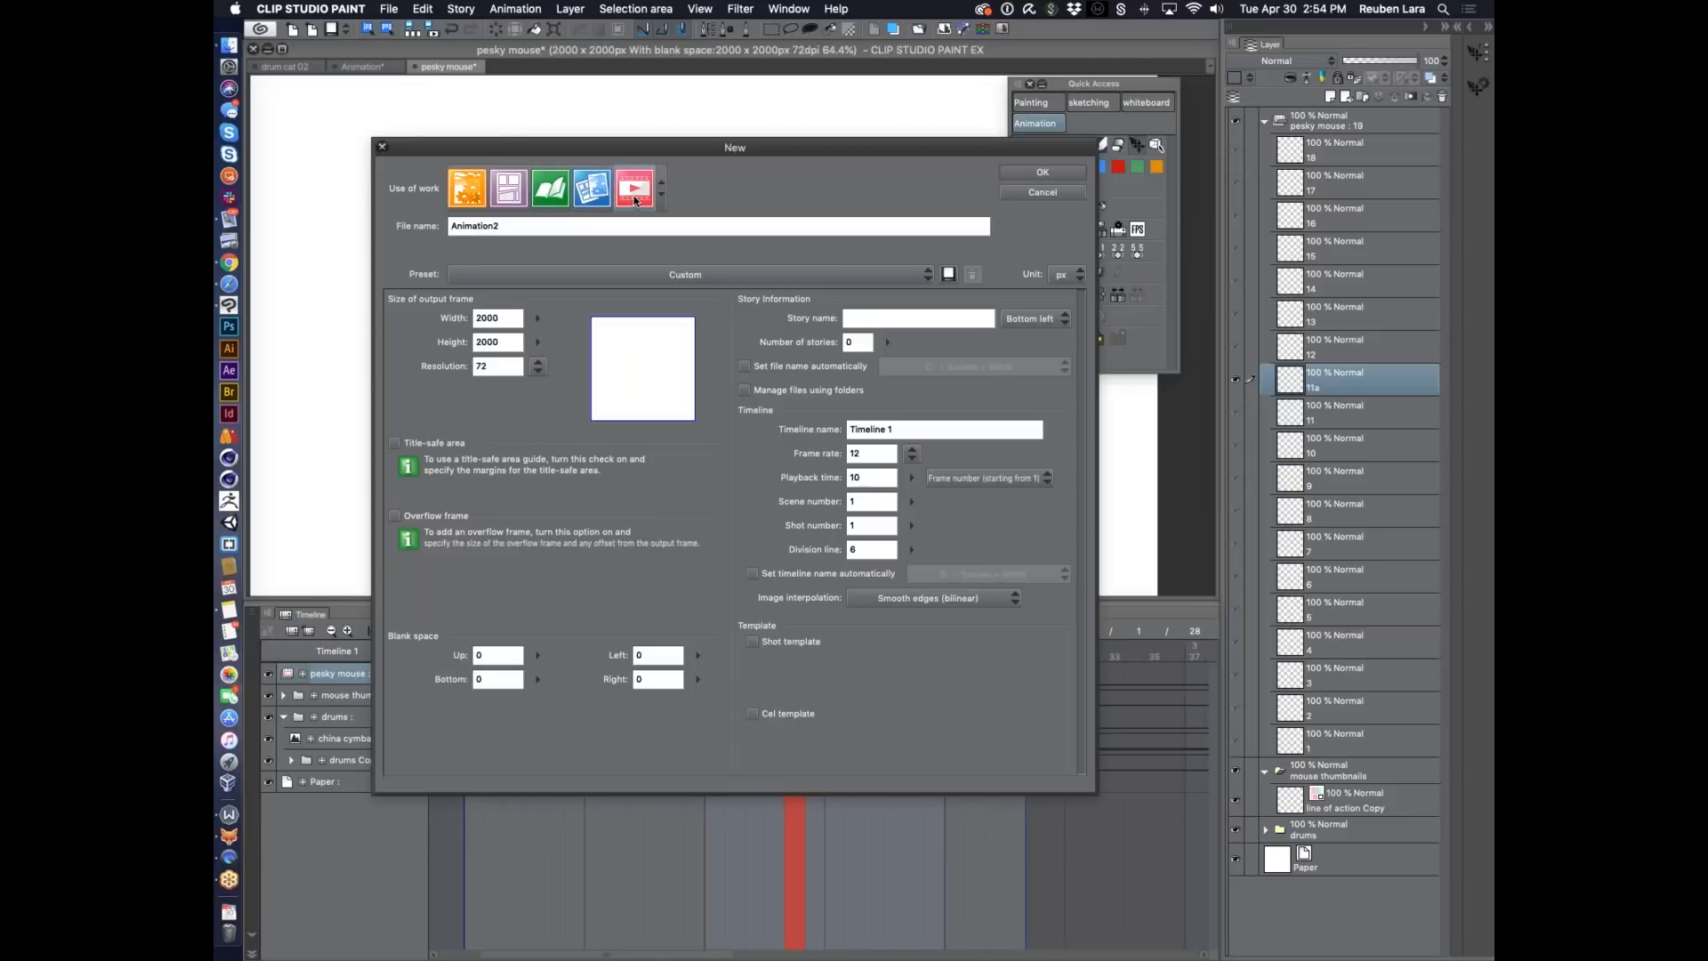
double_click(505, 320)
text(1920)
key(Tab)
text(1080)
key(Tab)
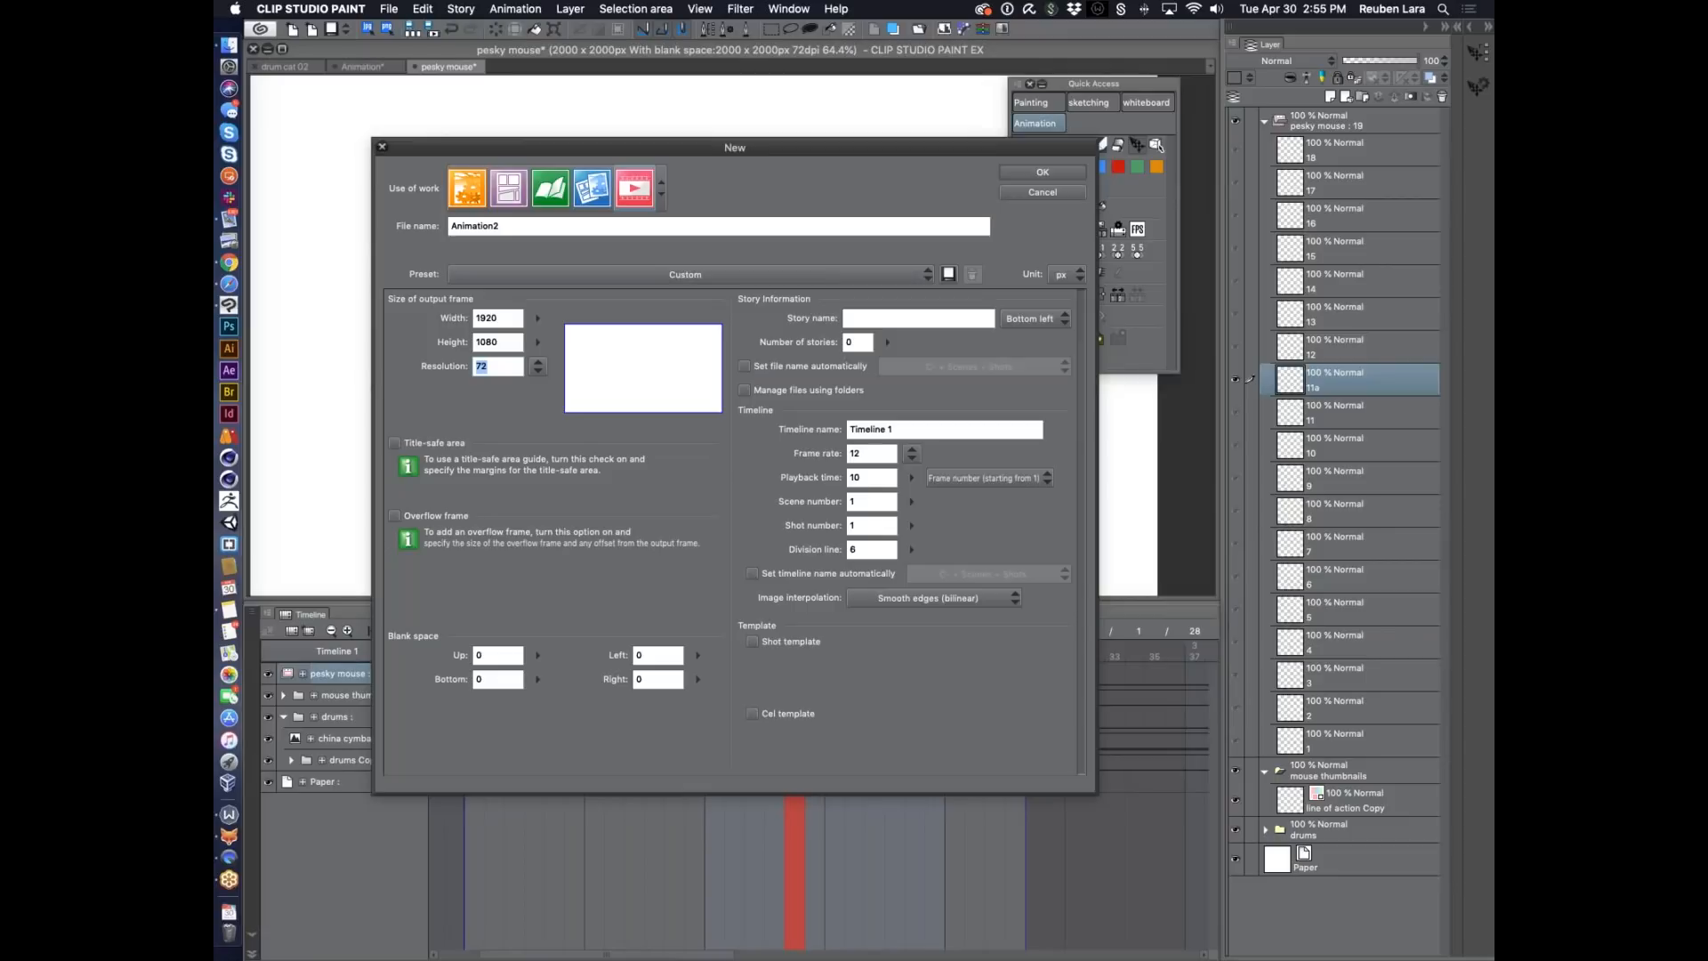
click(1039, 172)
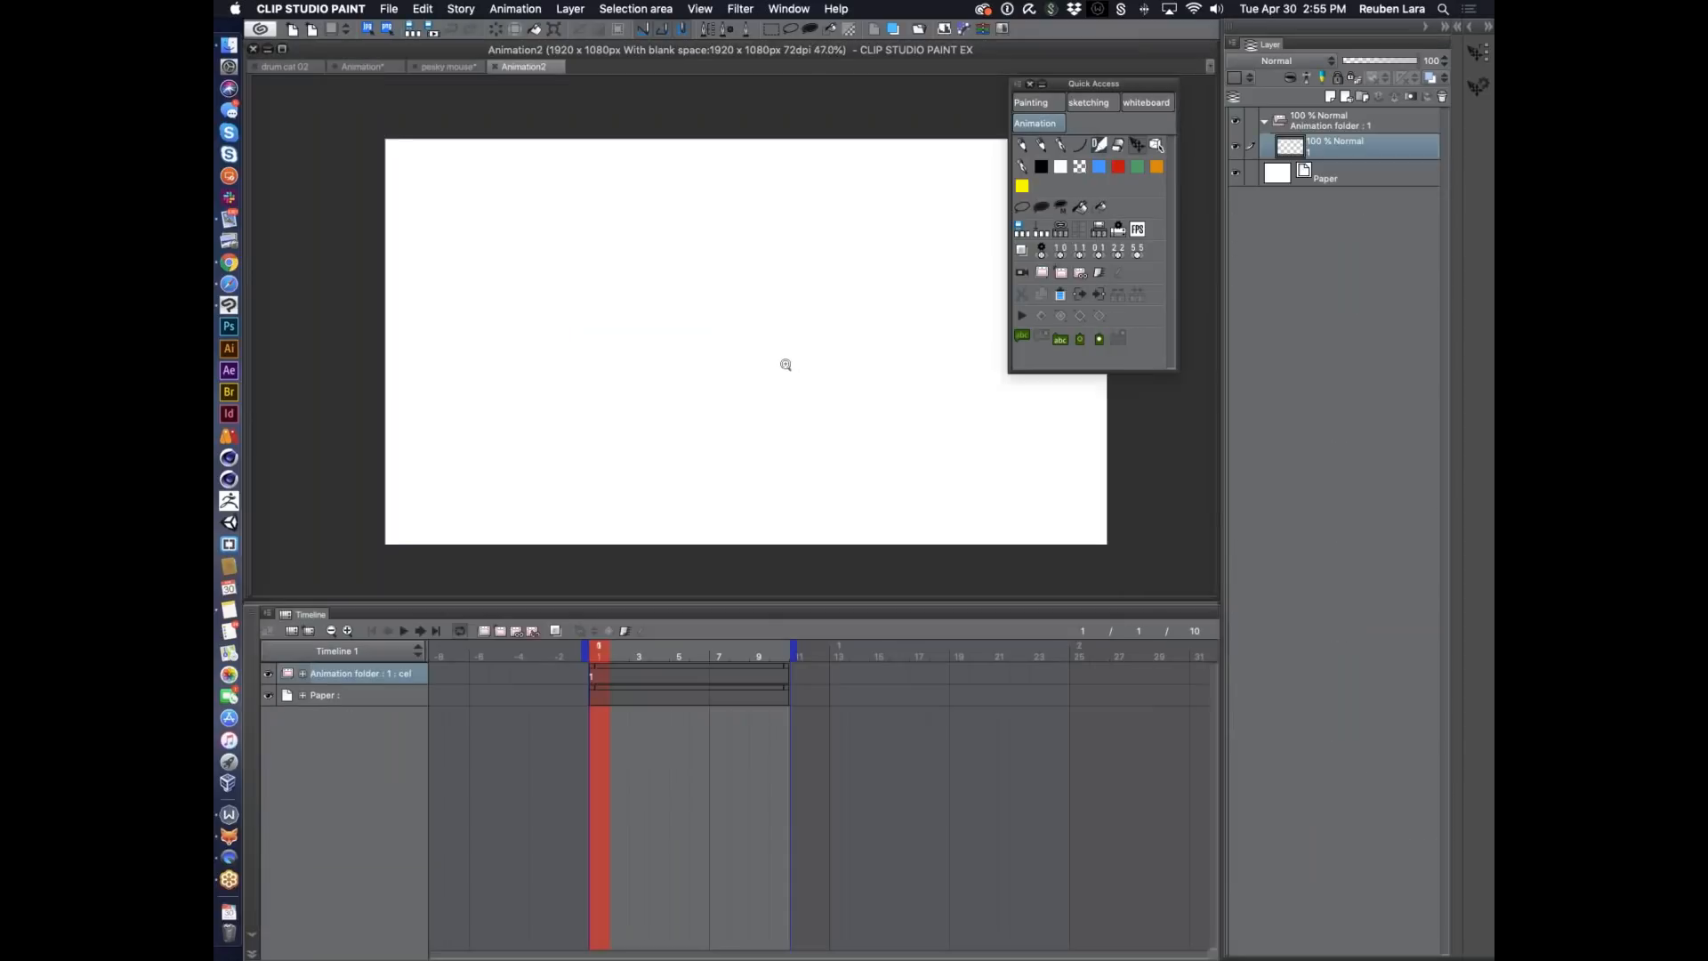
Sketch a simple full-length walking figure on cel 1, with head, torso, arms and legs in mid-stride.
scroll(786, 365, down, 1)
click(1054, 144)
mouse_move(688, 223)
mouse_down()
mouse_move(719, 329)
mouse_move(691, 318)
mouse_move(726, 345)
mouse_move(763, 470)
mouse_up()
drag(700, 354, 773, 471)
drag(779, 472, 794, 453)
mouse_move(700, 359)
mouse_down()
mouse_move(647, 472)
mouse_move(670, 481)
mouse_up()
mouse_move(684, 256)
mouse_down()
mouse_move(650, 356)
mouse_move(745, 315)
mouse_up()
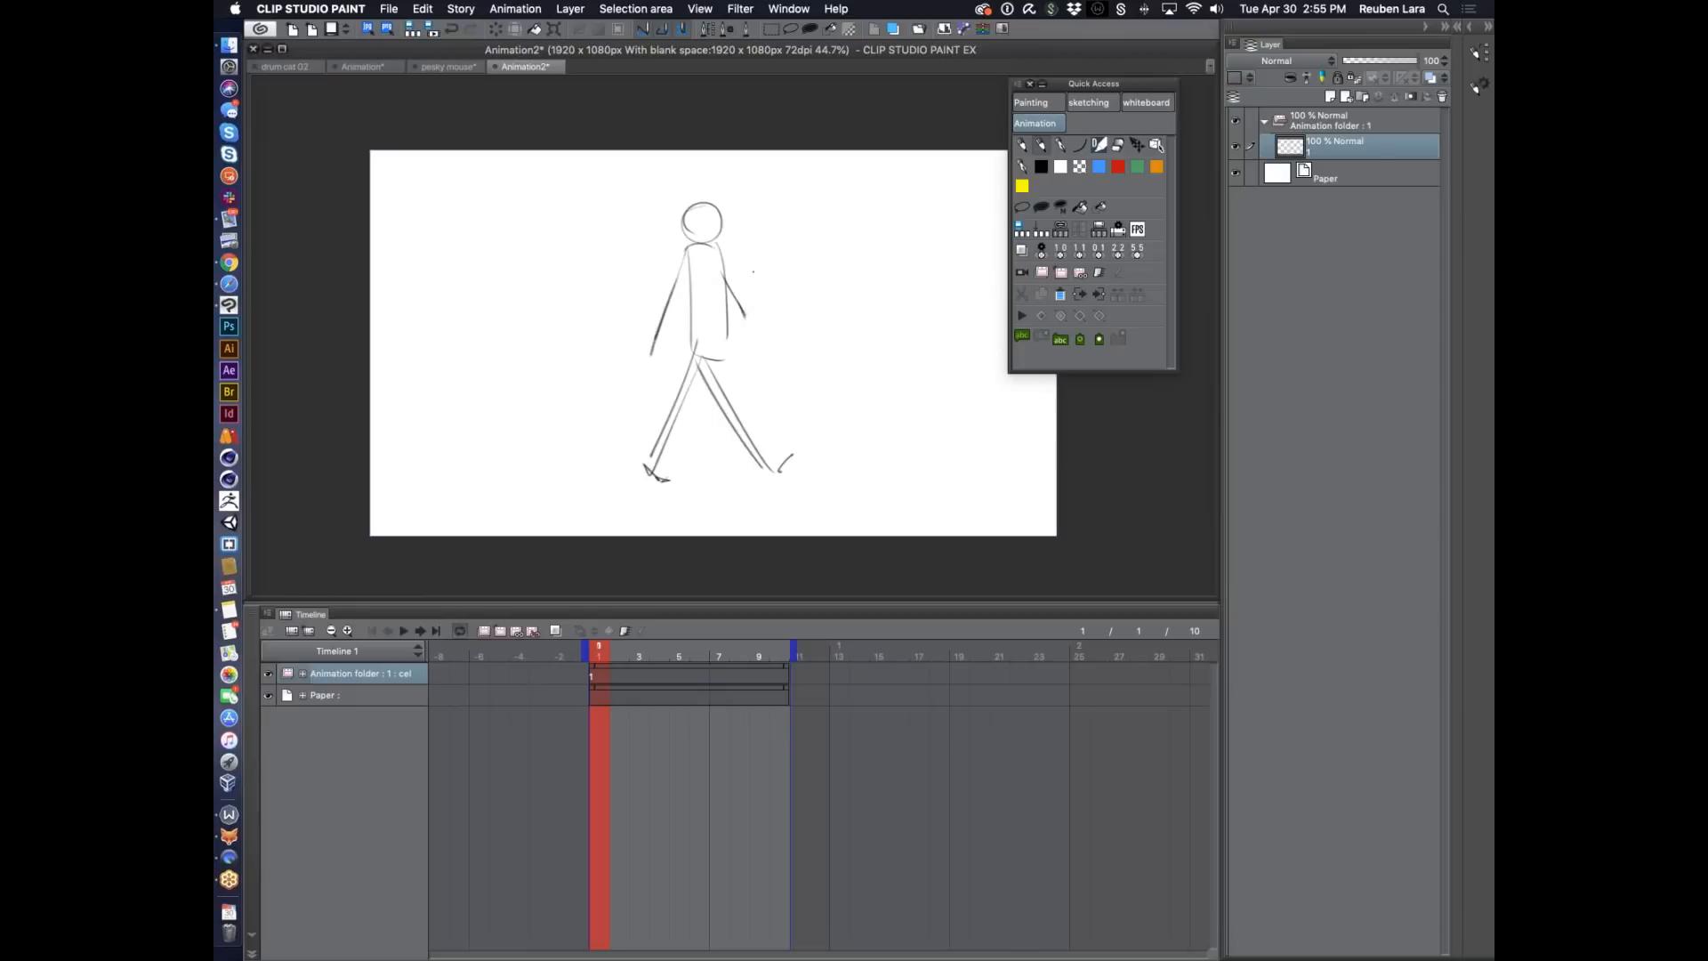
Draw two eyes and a mouth on the walking figure's head.
drag(724, 217, 881, 233)
drag(774, 318, 870, 323)
drag(870, 323, 852, 323)
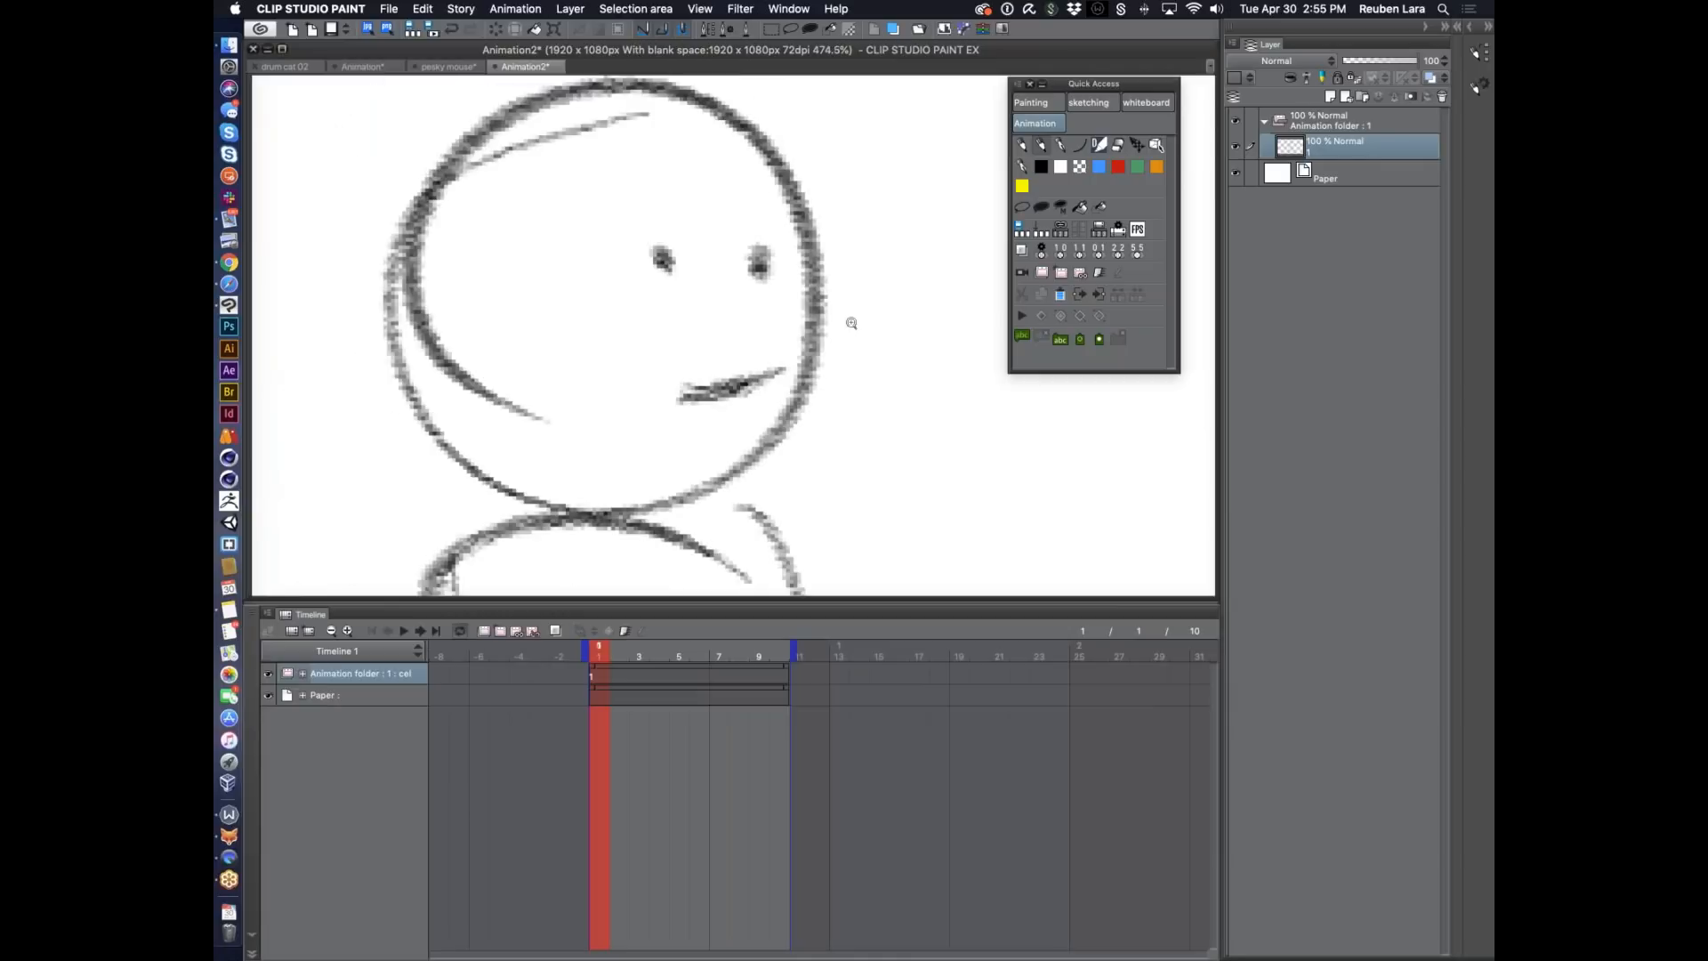
drag(811, 350, 717, 359)
drag(849, 385, 793, 284)
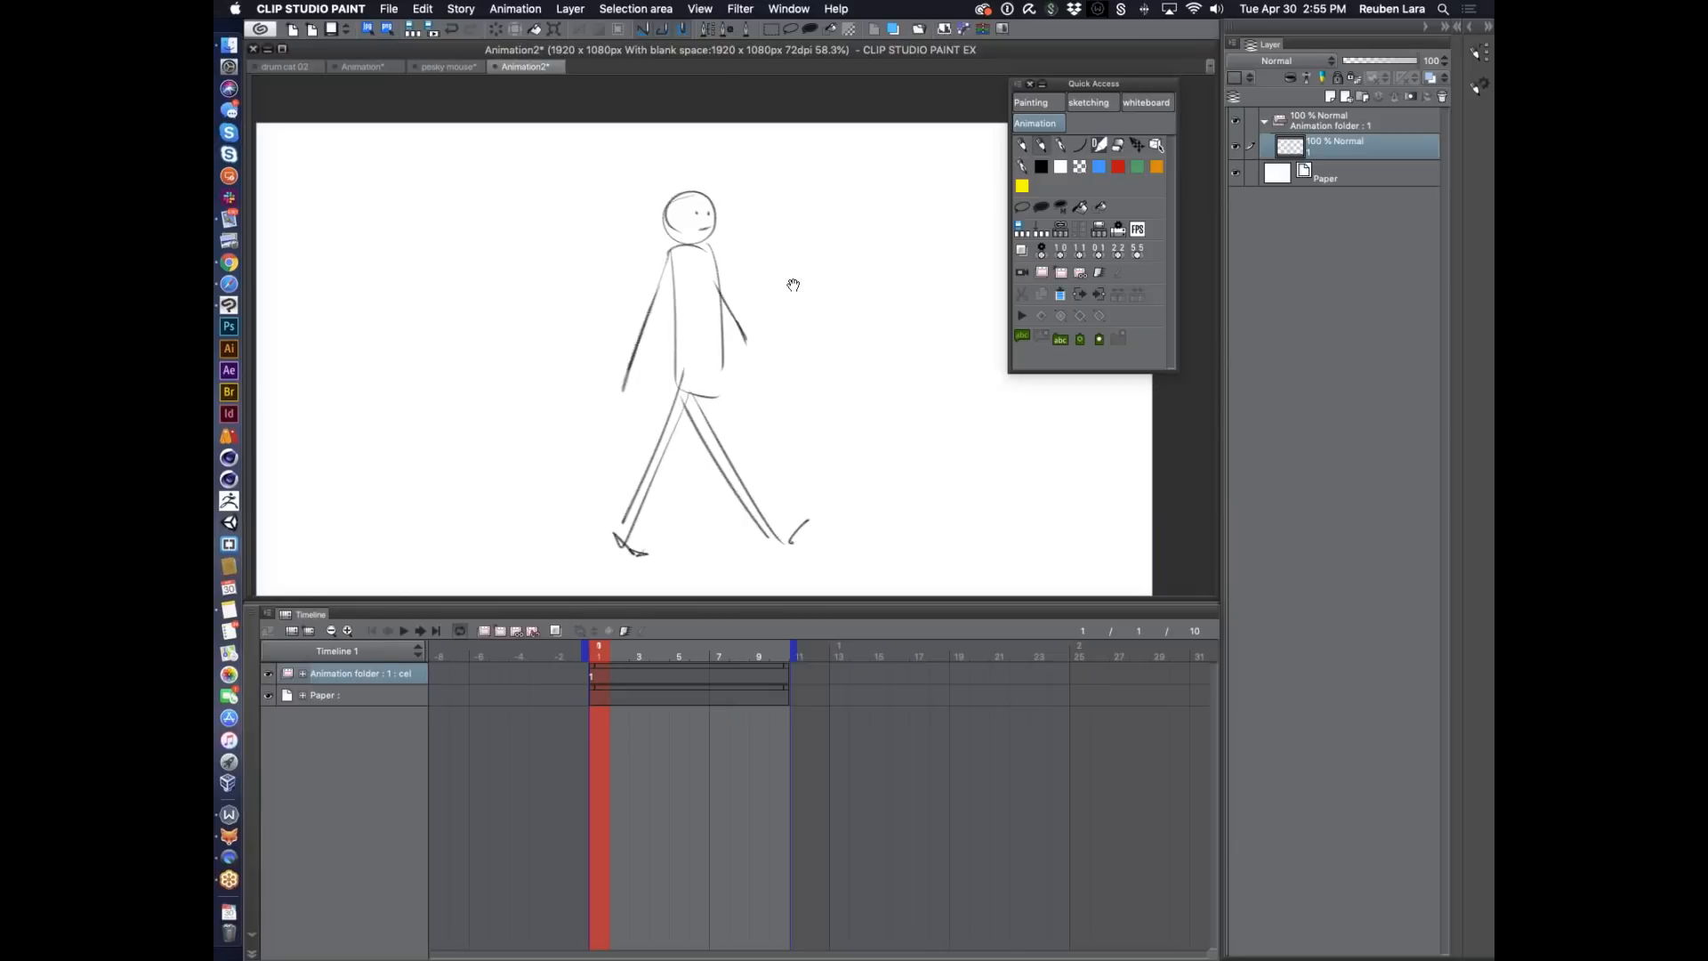
drag(827, 295, 844, 263)
scroll(807, 269, down, 2)
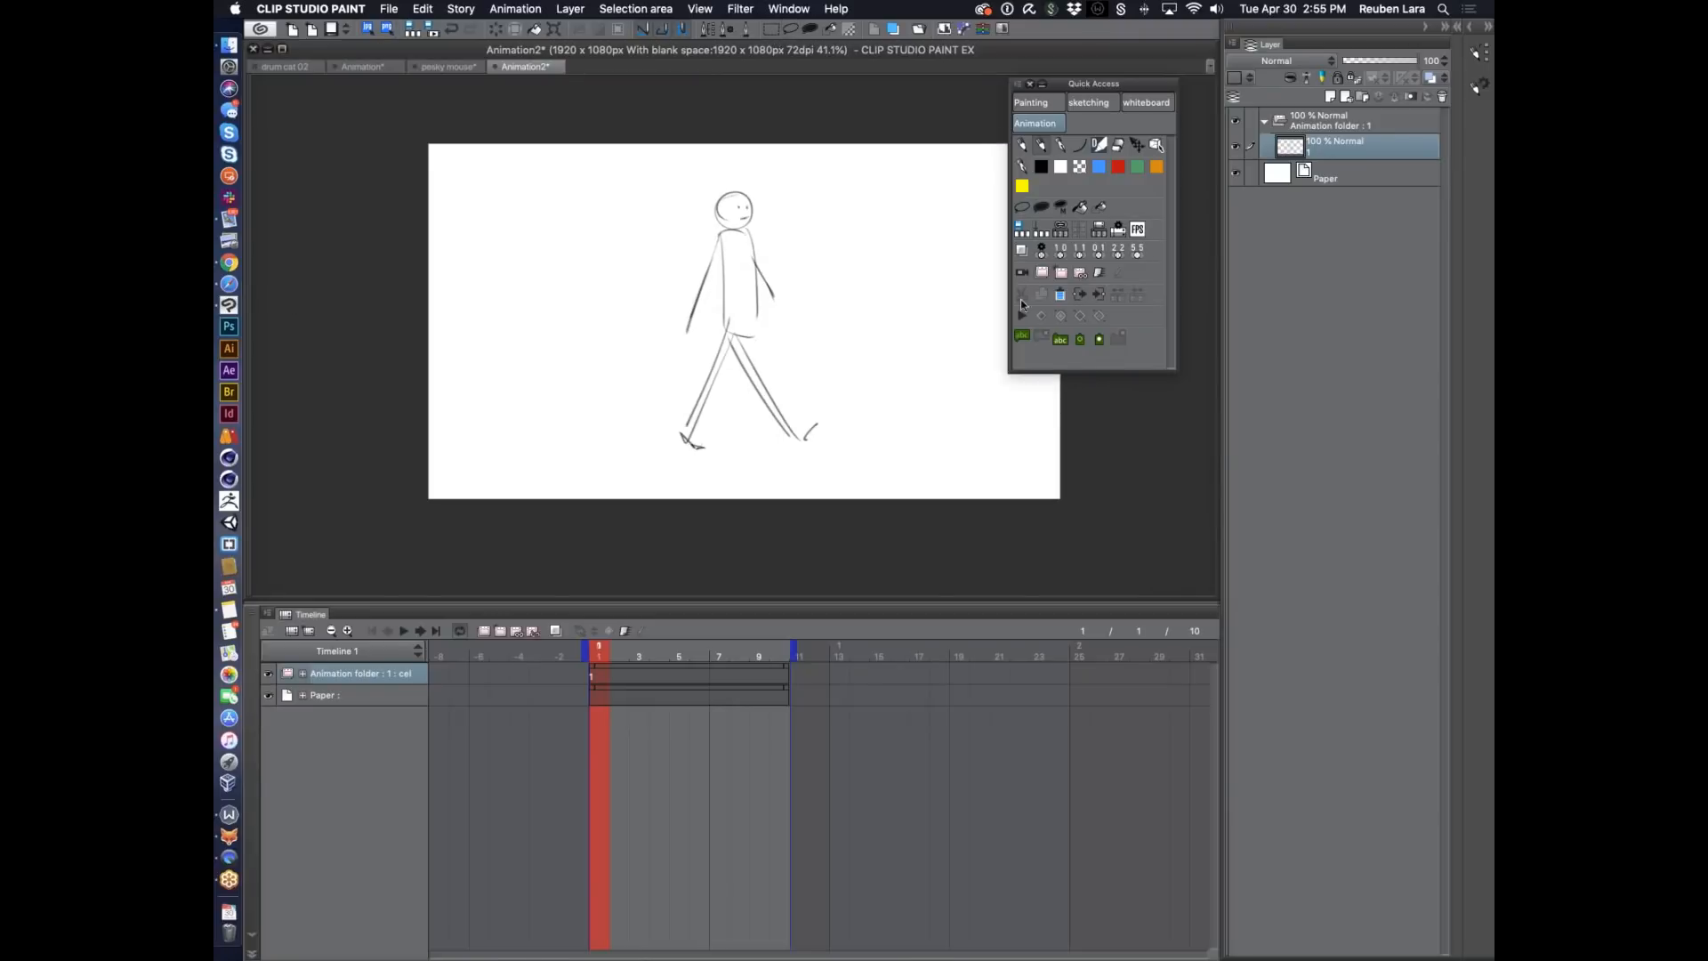
Expand the collapsed tool palette and choose the Rectangle figure tool.
click(1474, 64)
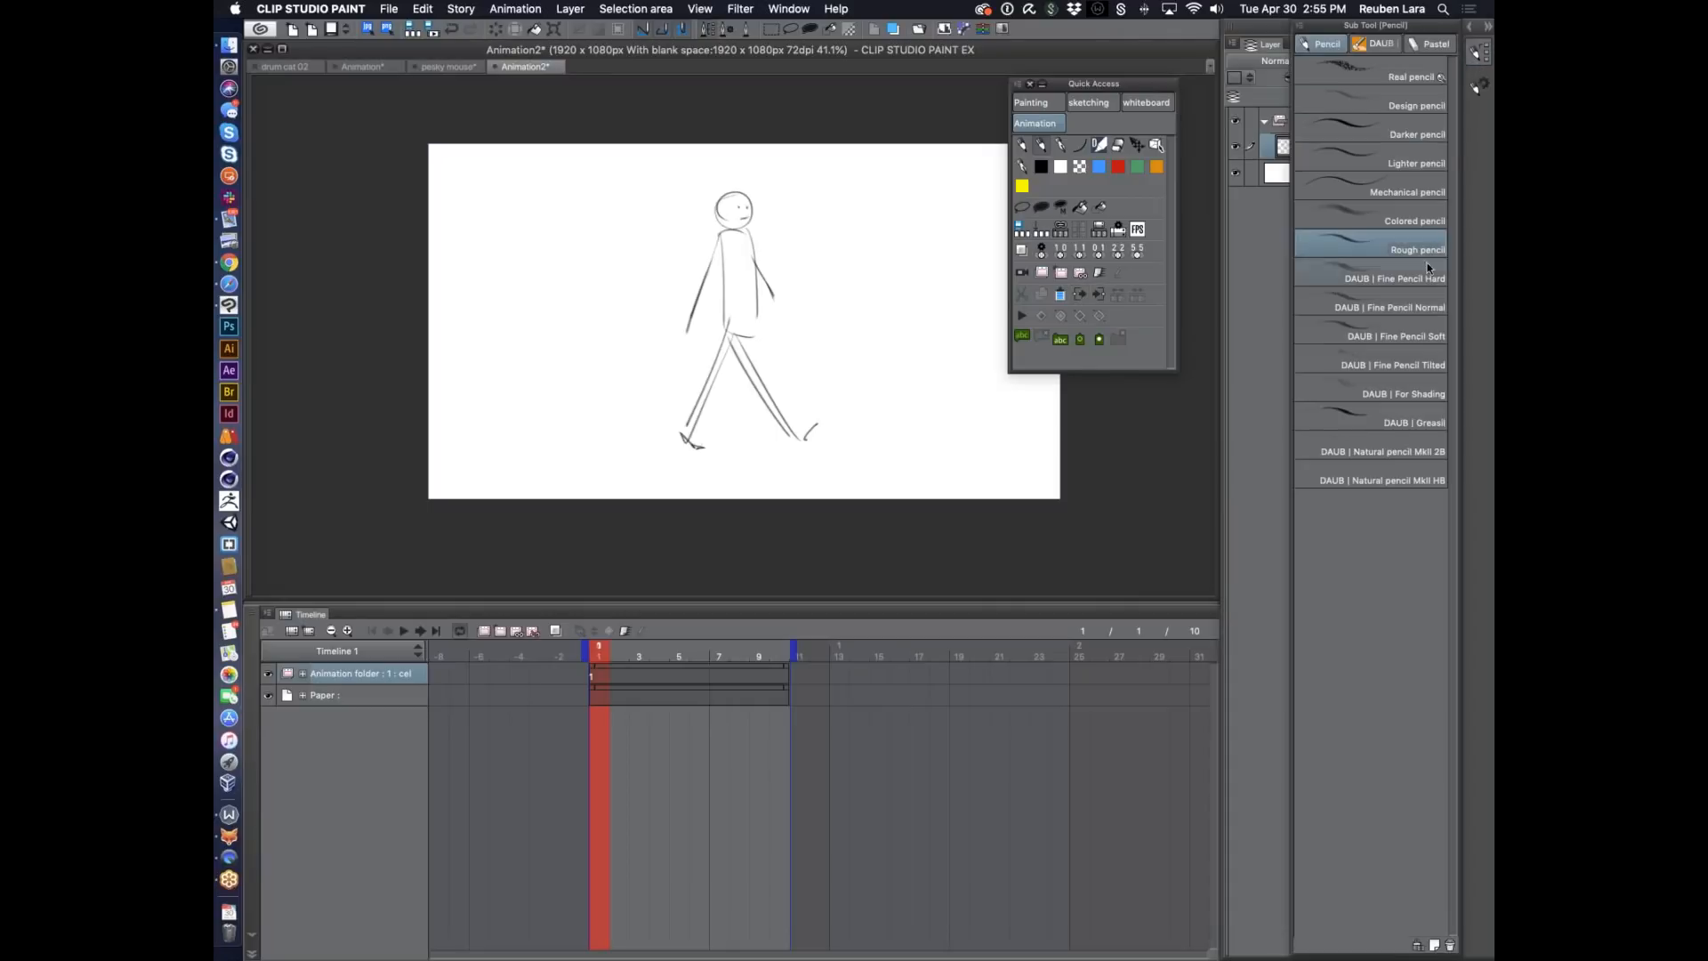
click(1478, 82)
click(1478, 84)
click(1478, 53)
click(1478, 53)
click(1458, 28)
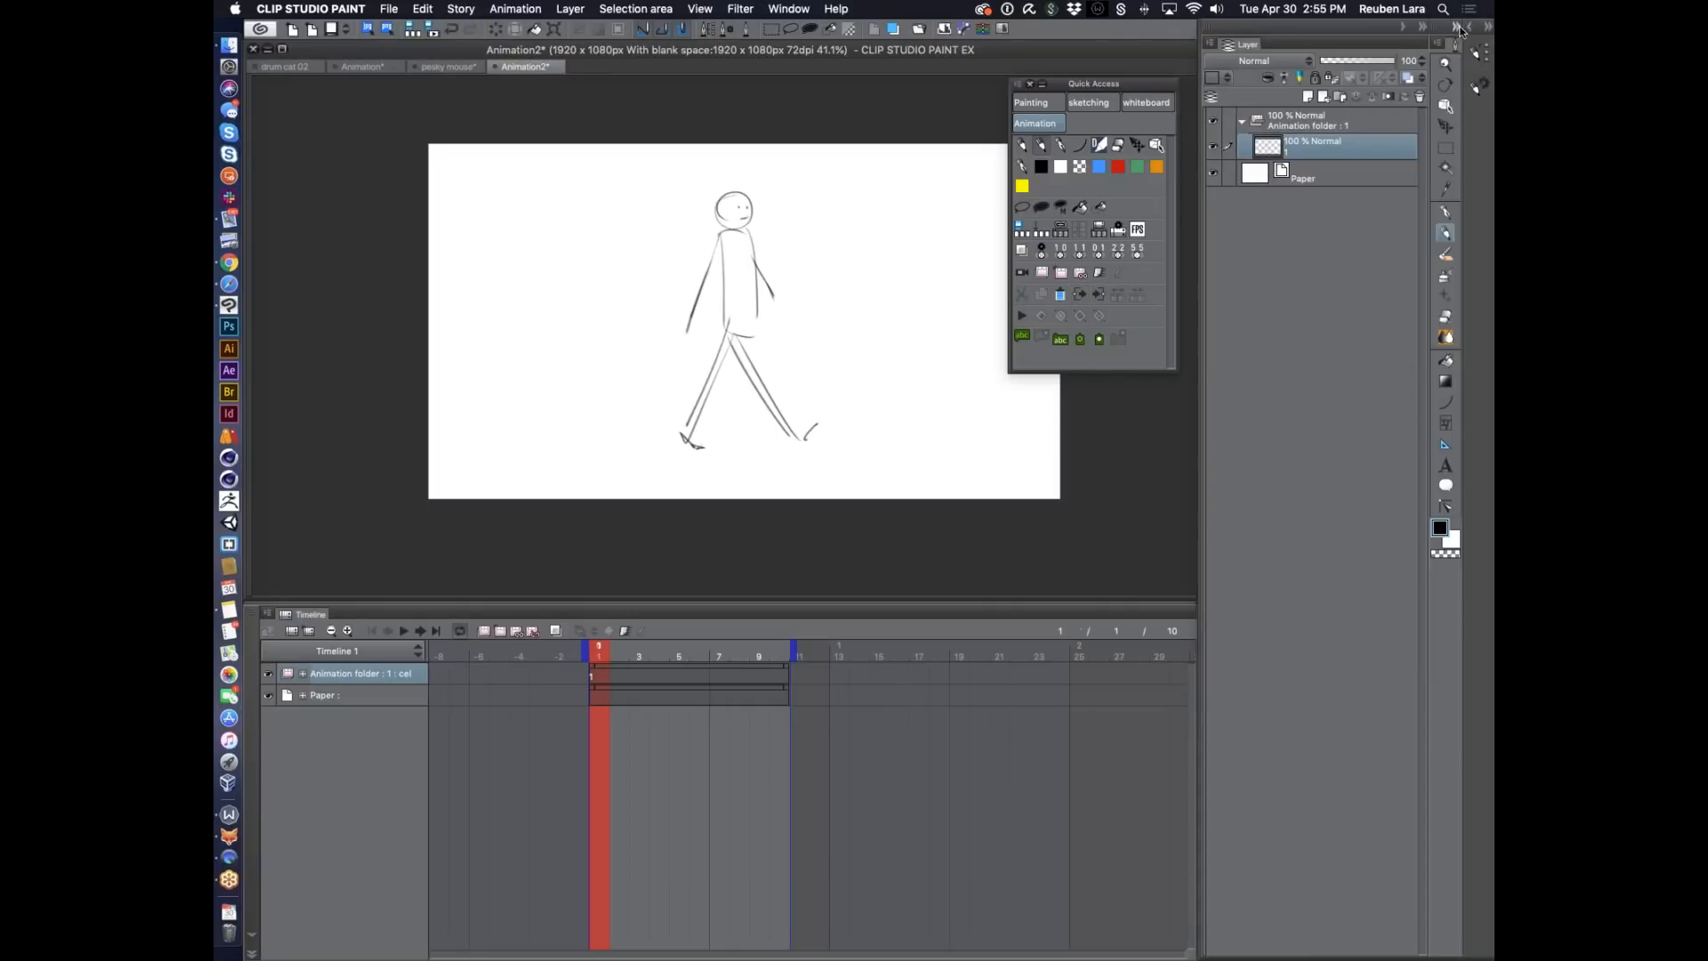
click(1446, 402)
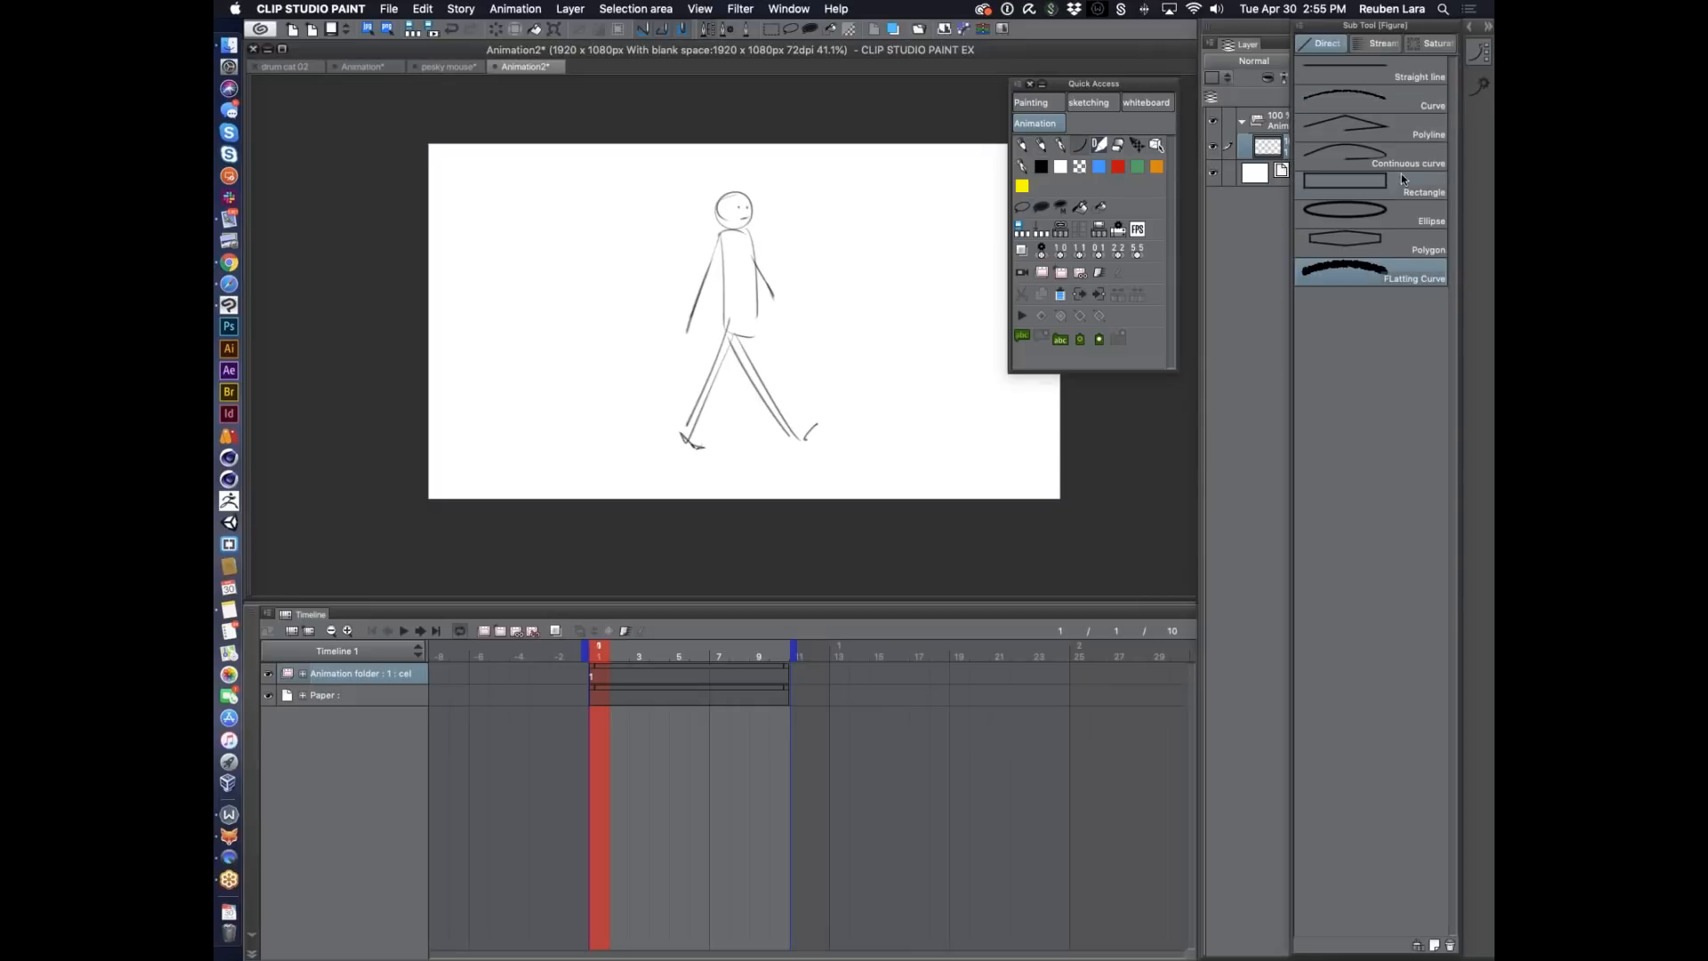
Draw a rectangle along the canvas edges on a new layer 2 placed above the animation folder.
drag(433, 149, 1059, 498)
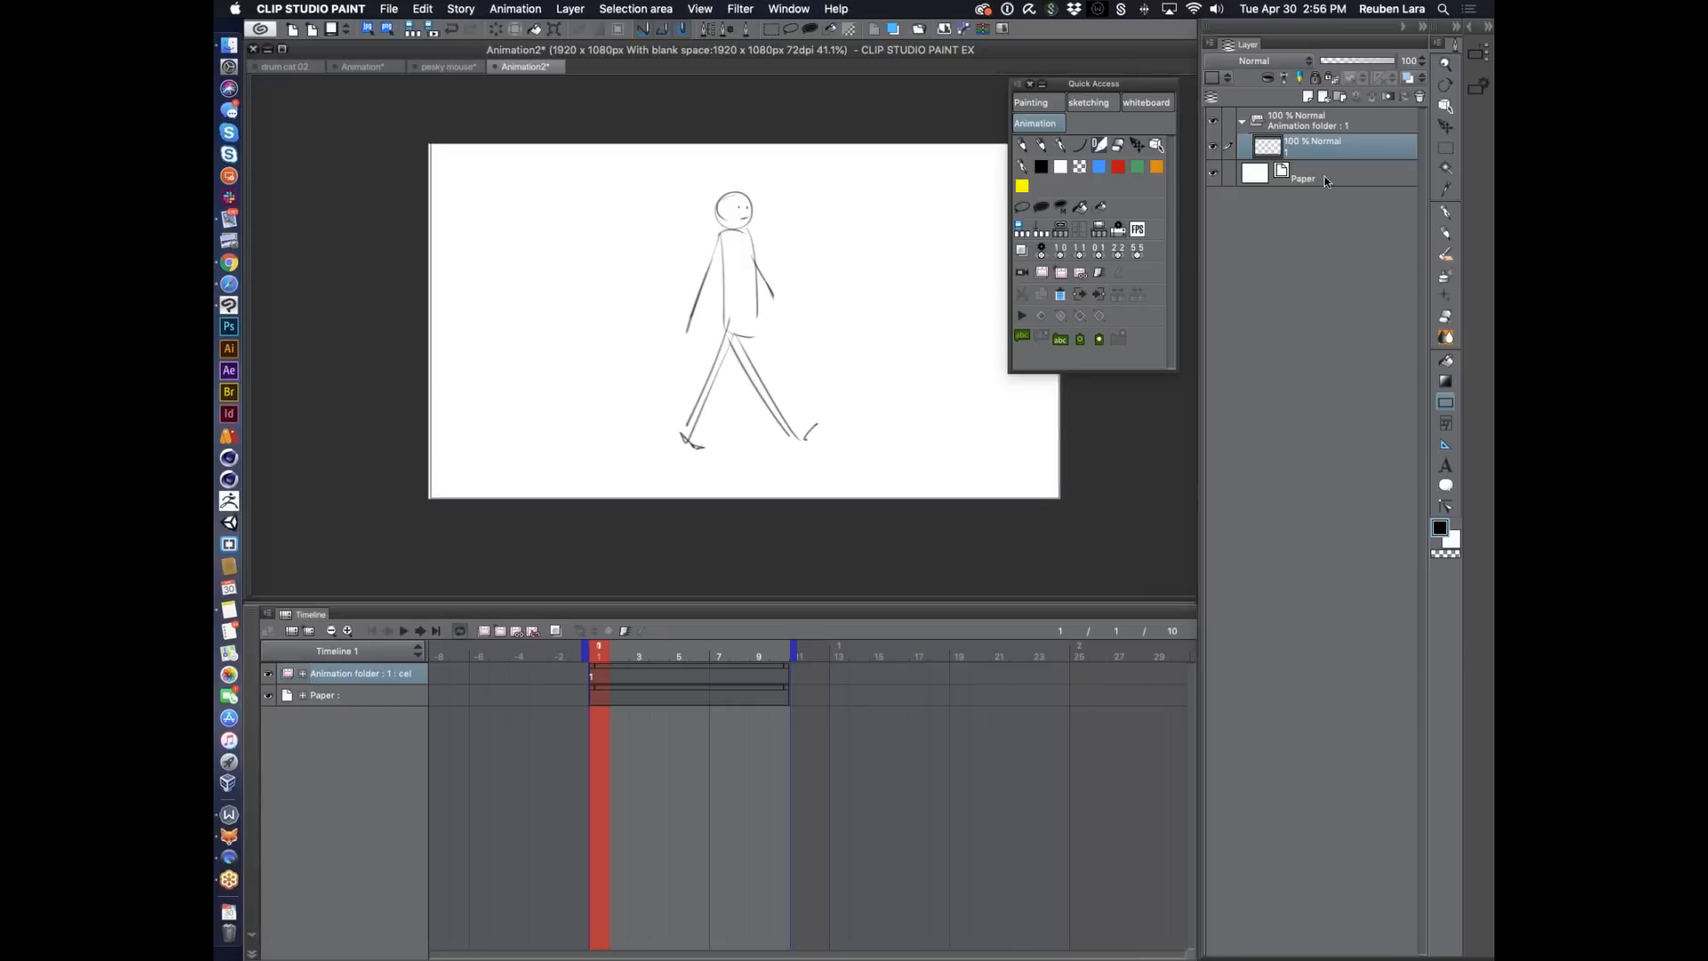
click(1309, 97)
drag(1307, 142, 1317, 100)
mouse_move(431, 148)
mouse_down()
mouse_move(739, 347)
mouse_move(1056, 481)
mouse_move(1059, 498)
mouse_up()
drag(852, 453, 746, 457)
scroll(773, 450, down, 2)
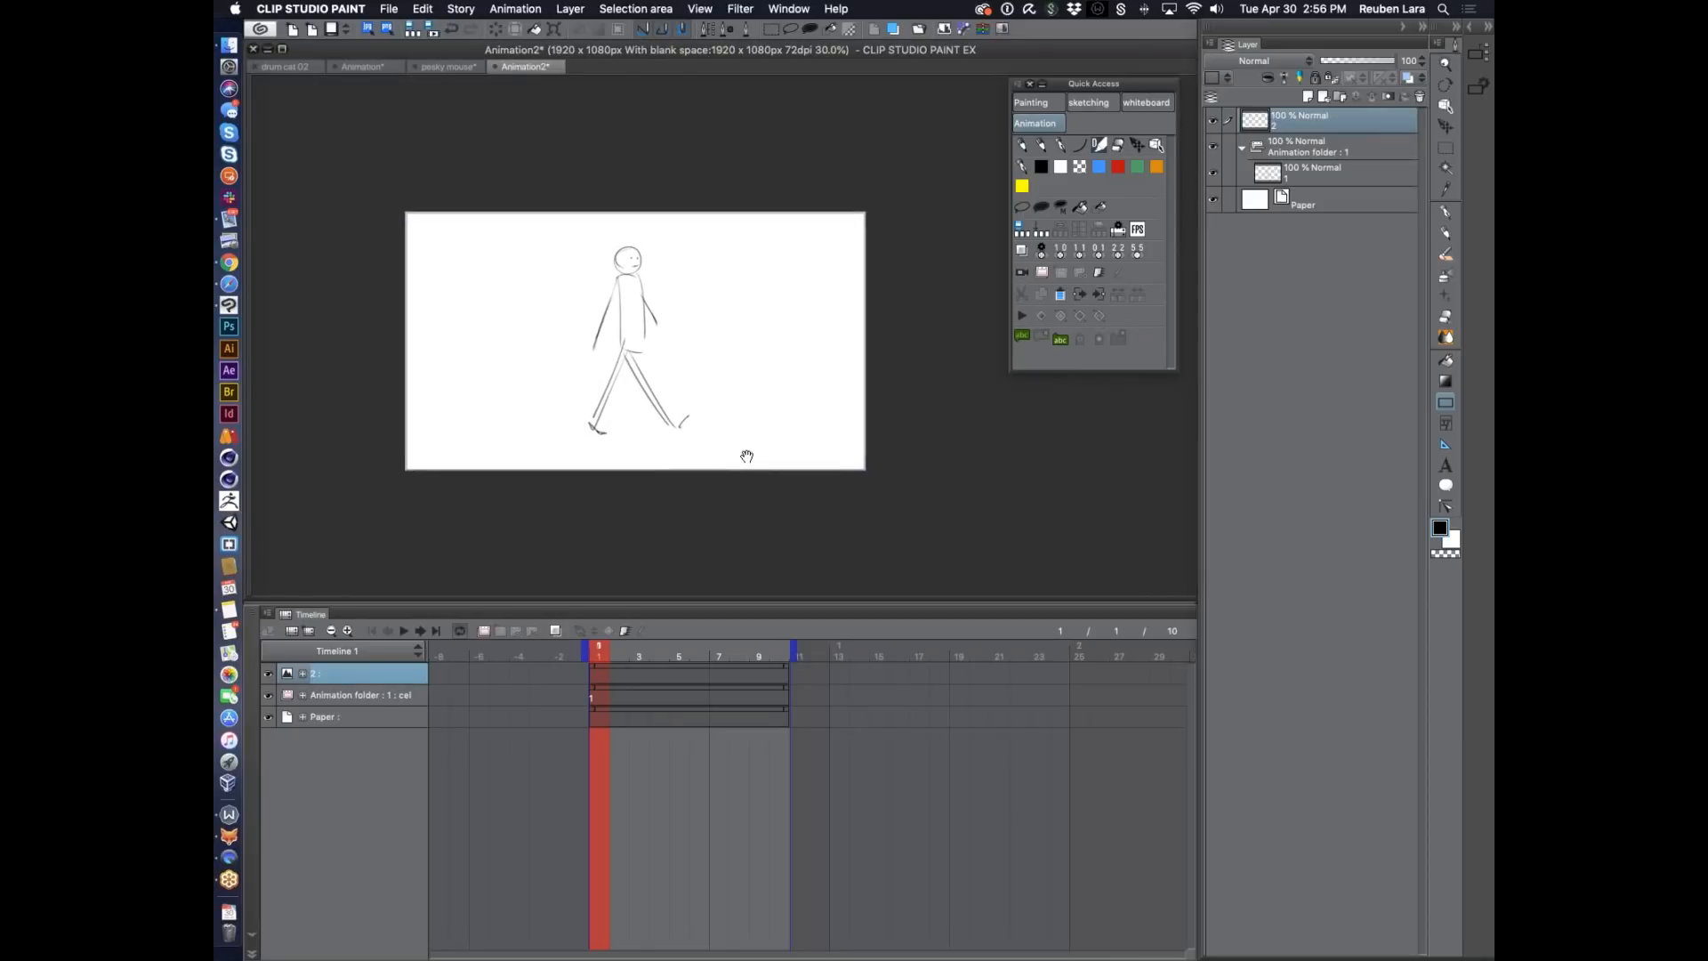
Move layer 1 out of the animation folder and delete the empty folder.
drag(1295, 176, 1289, 131)
click(1309, 173)
key(Delete)
Scale up the figure on layer 1 and position it so its head and upper torso fill the frame.
key(k)
click(1261, 148)
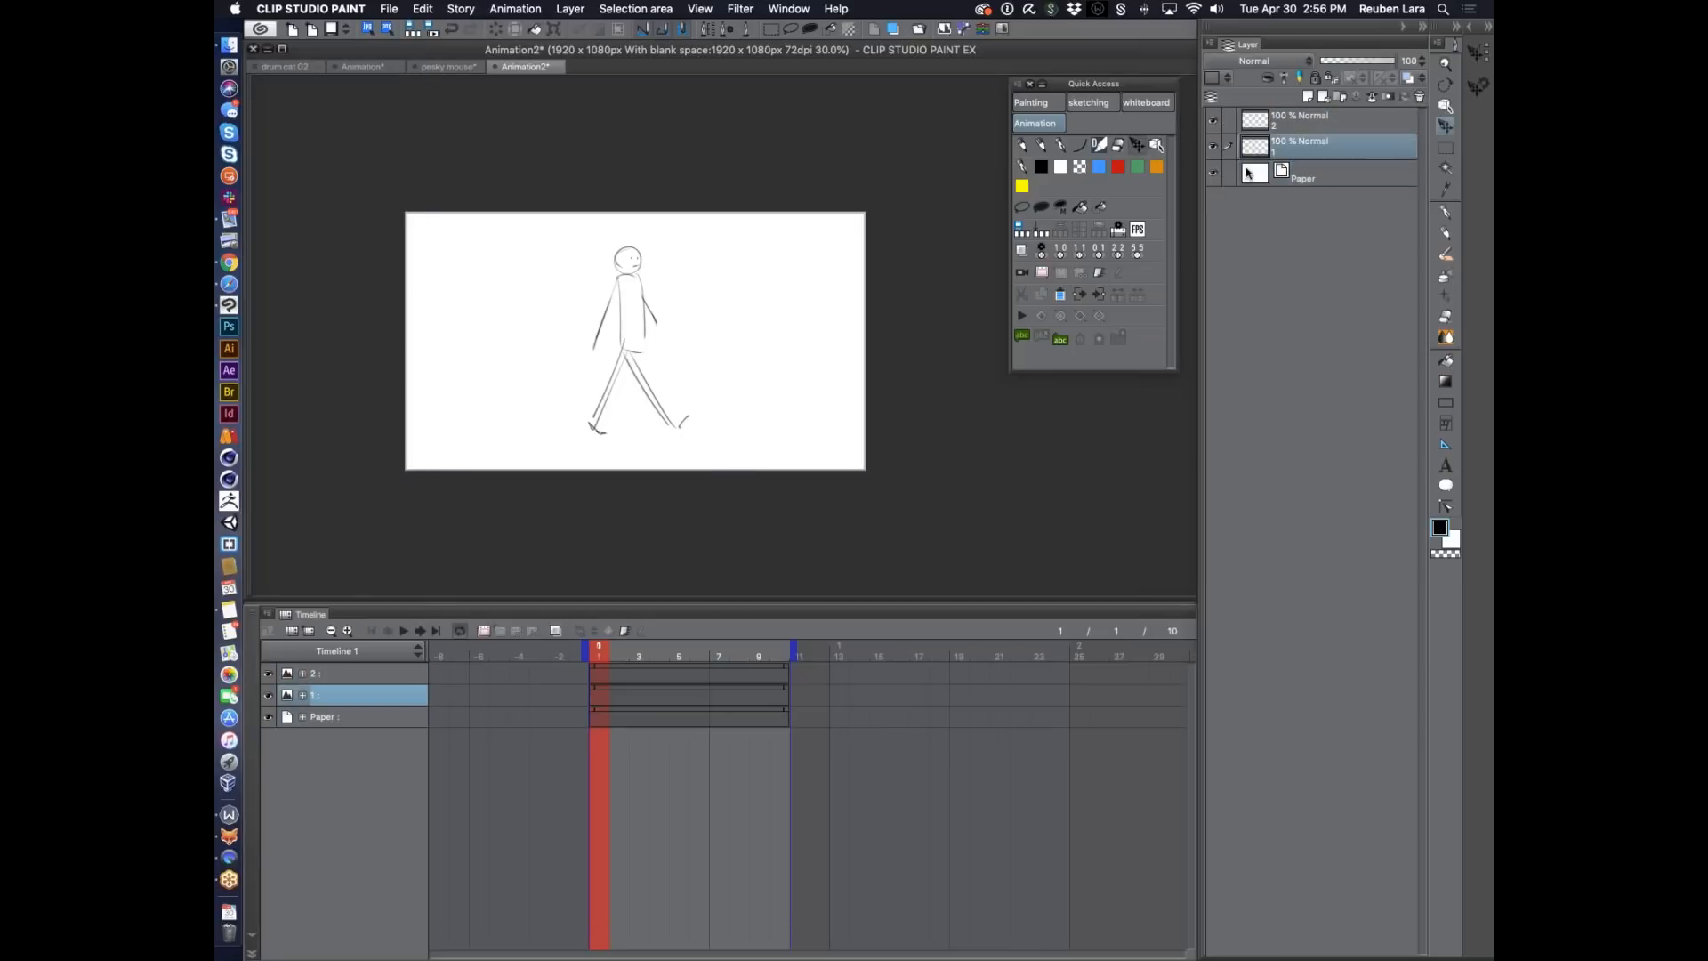
key(super+t)
drag(690, 435, 928, 719)
drag(674, 127, 694, 367)
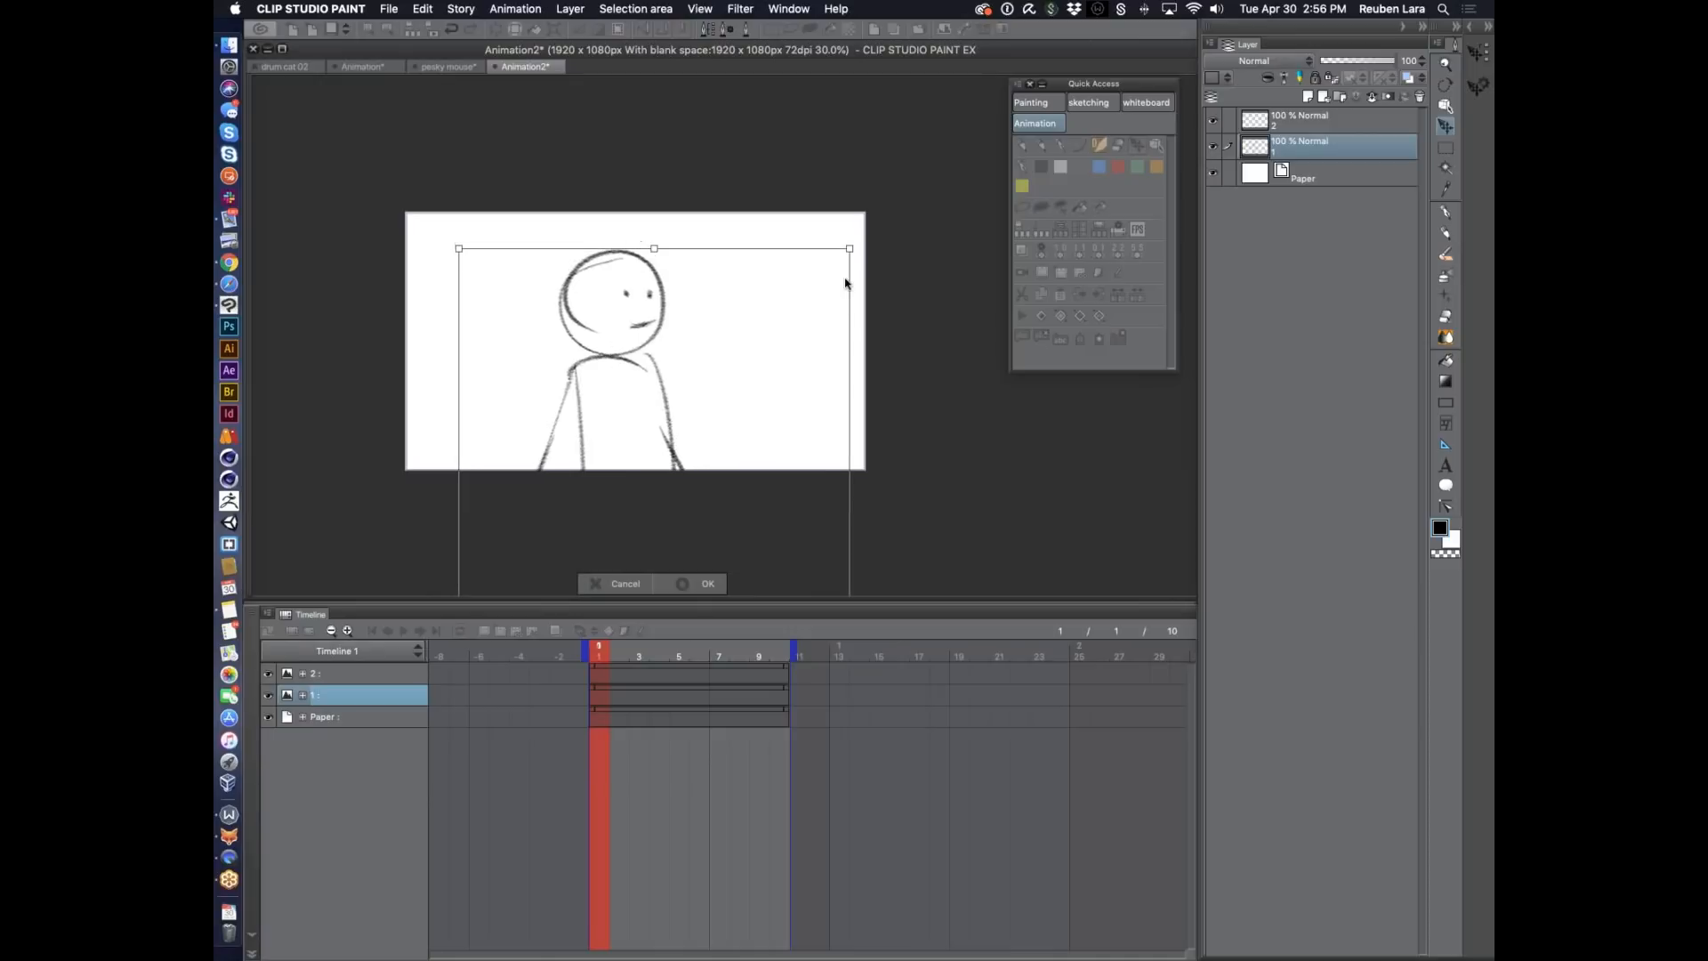
drag(849, 247, 867, 220)
drag(708, 311, 712, 328)
click(711, 586)
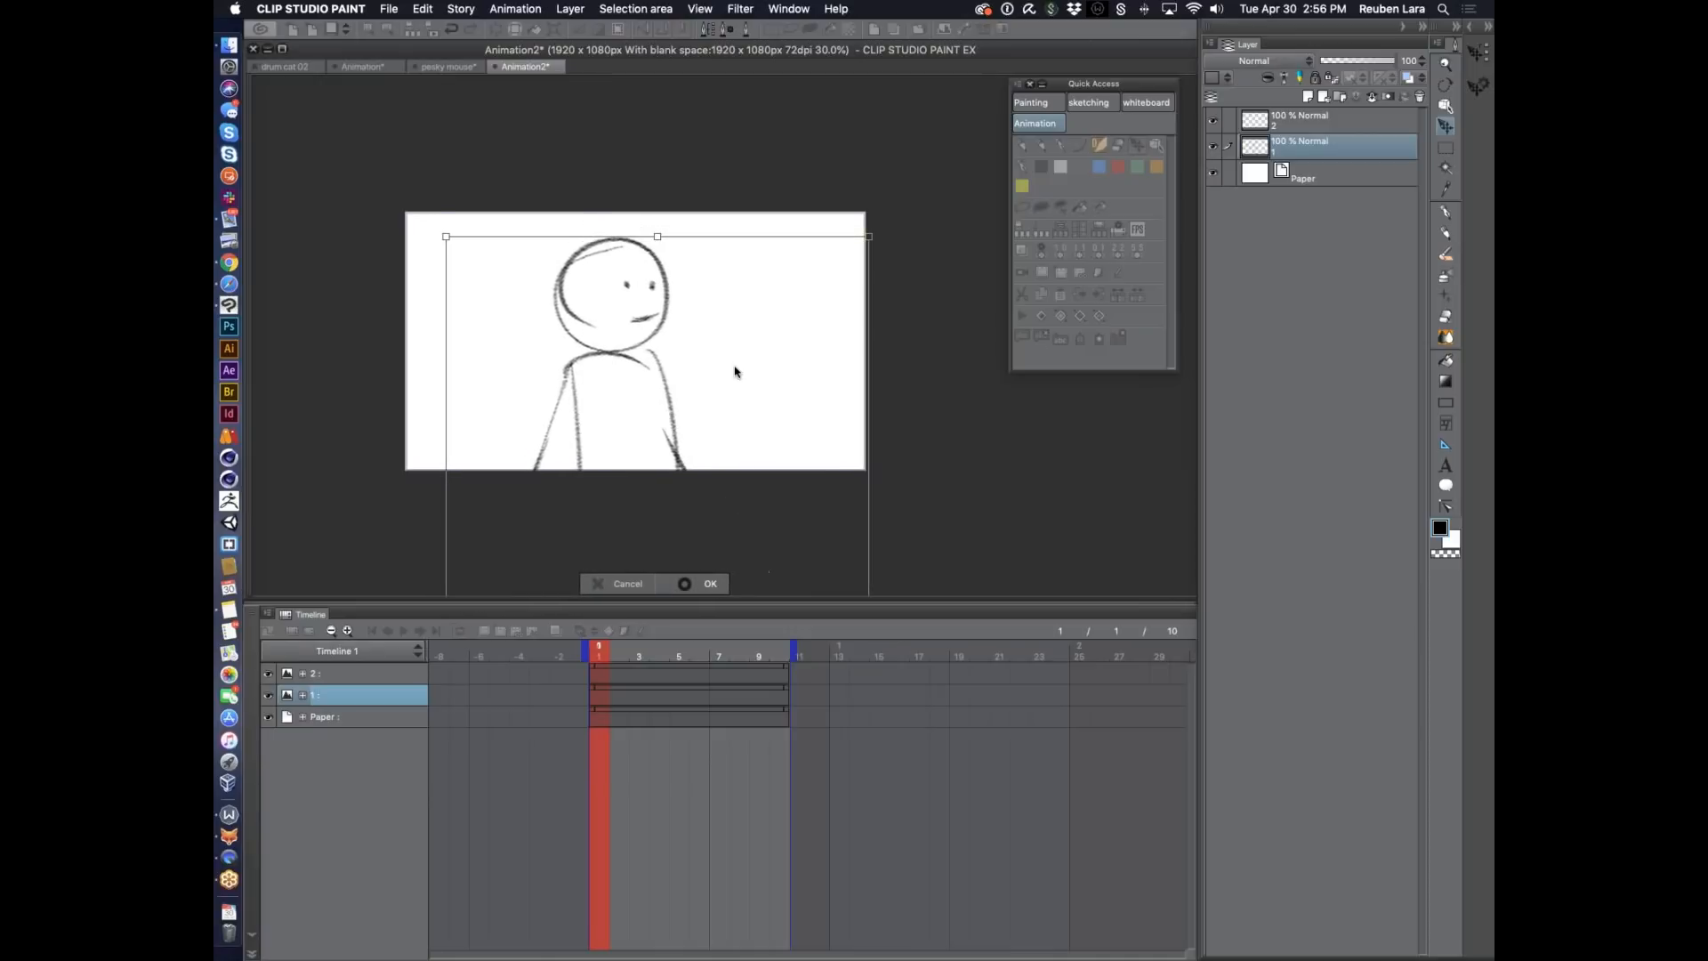
Extend the canvas downward to 1920 × 2984 px with Change Canvas Size, keeping the width unchanged.
drag(734, 359, 673, 304)
click(426, 8)
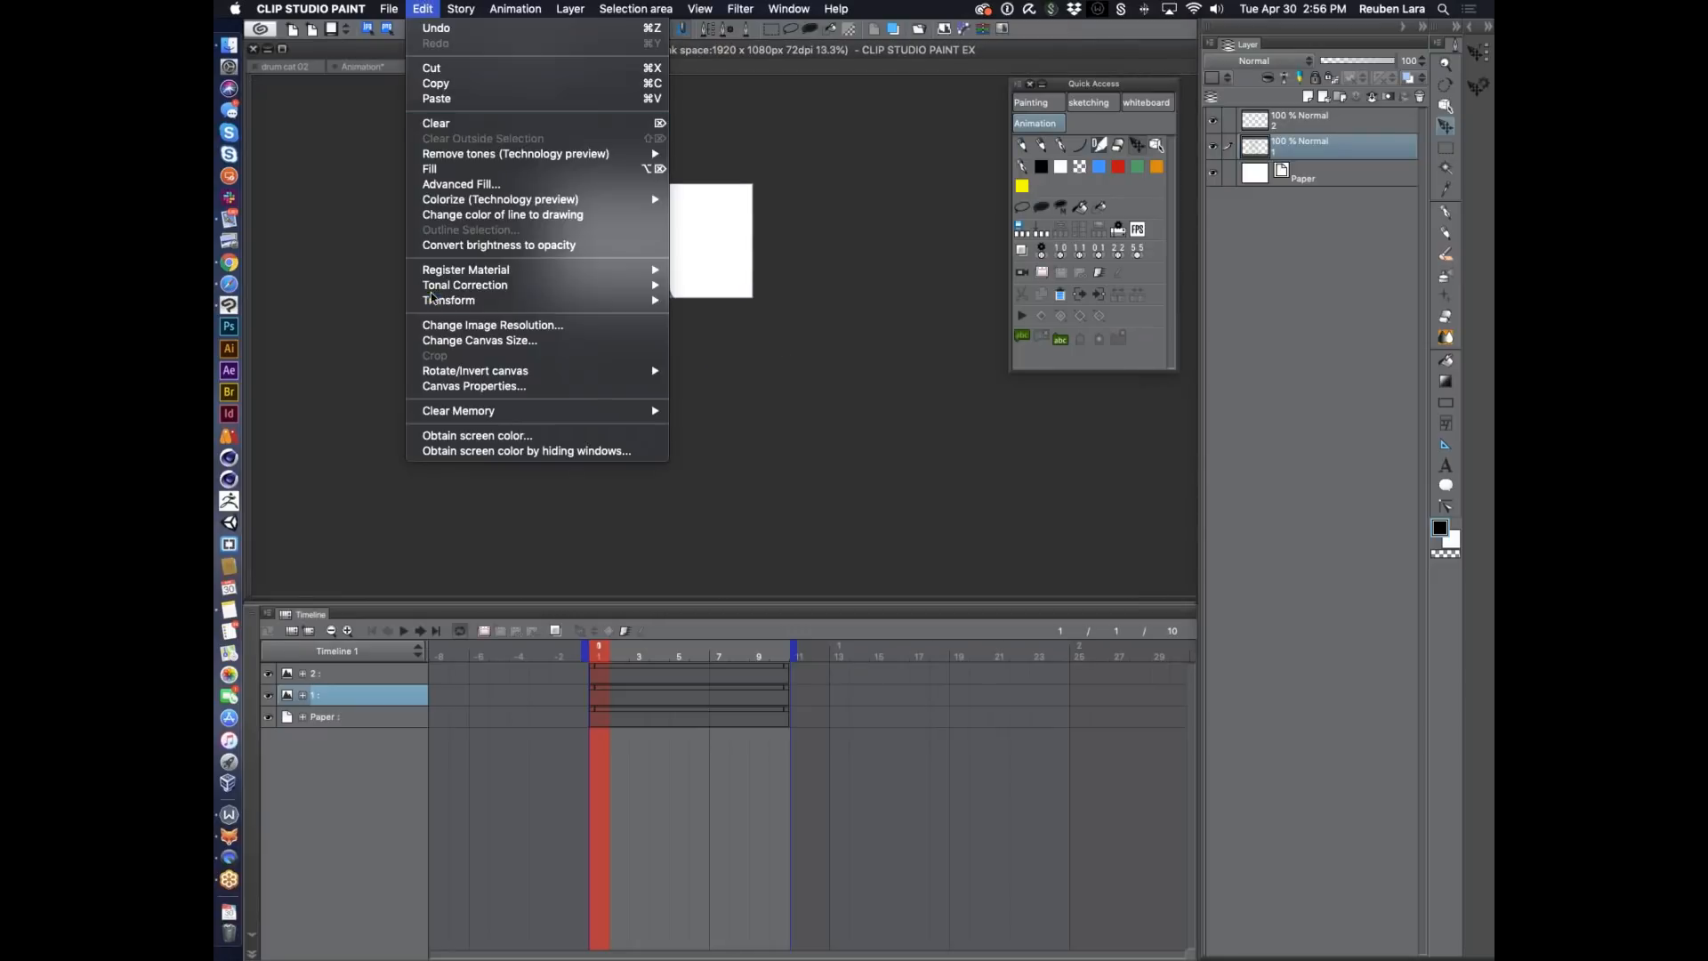
click(436, 339)
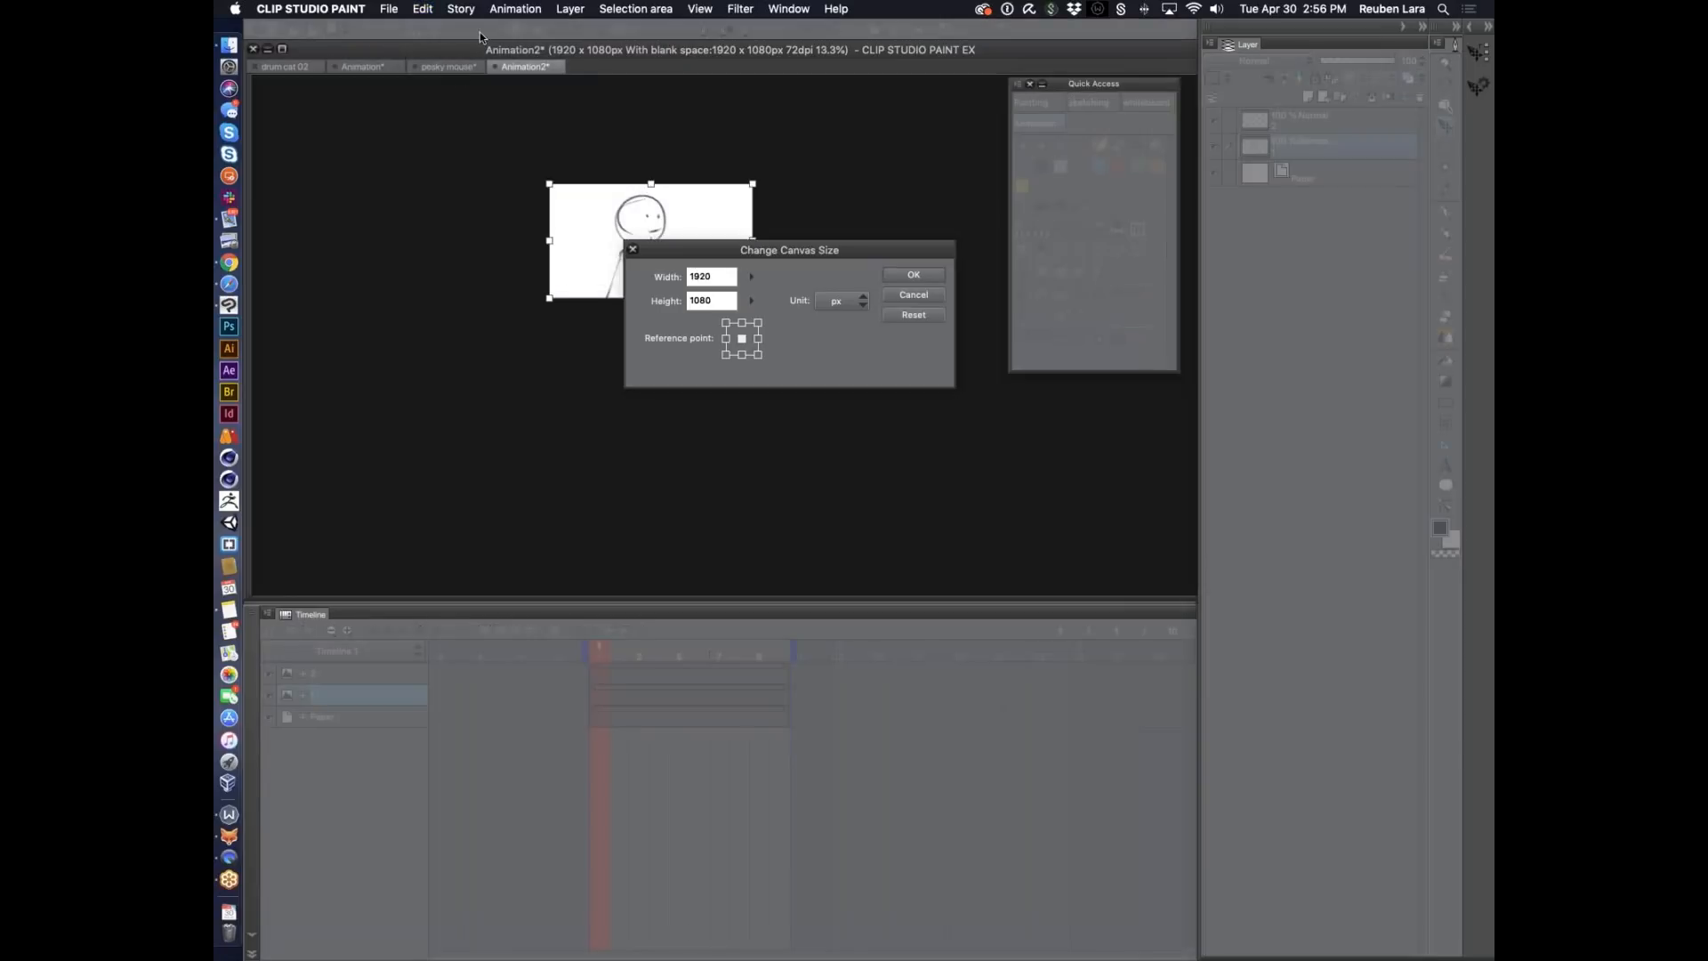
drag(677, 250, 876, 248)
drag(651, 299, 652, 488)
click(1112, 274)
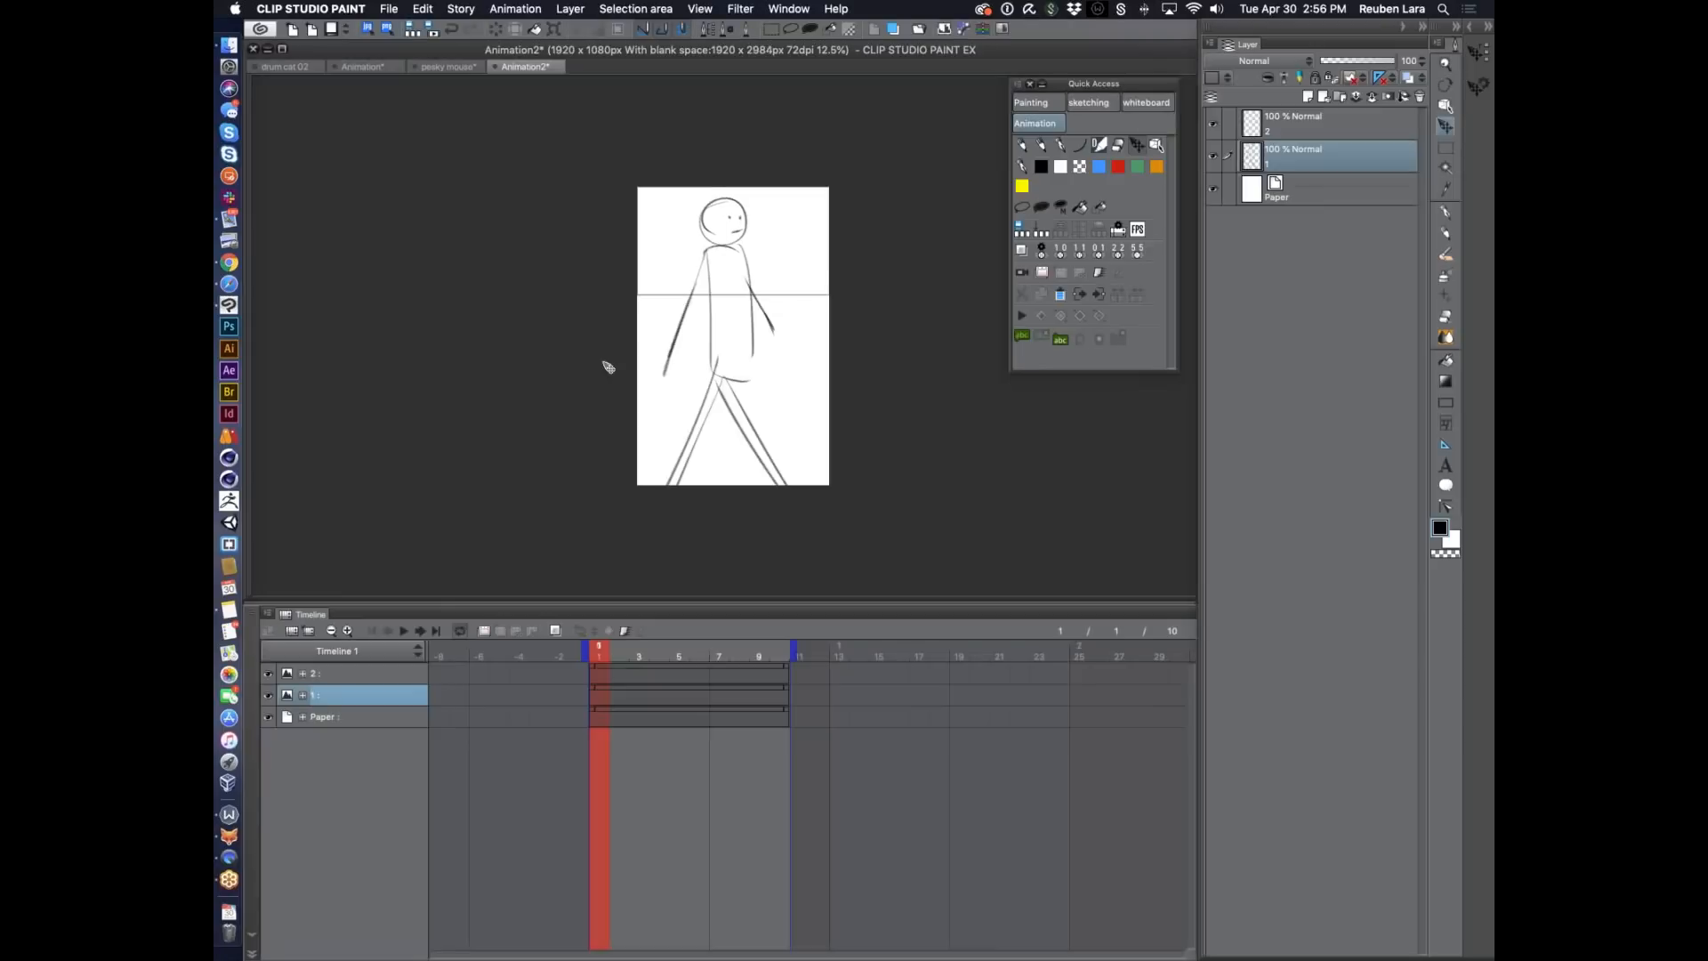
Examine the output frame size and blank space values in Canvas Properties, leaving them unedited.
click(424, 11)
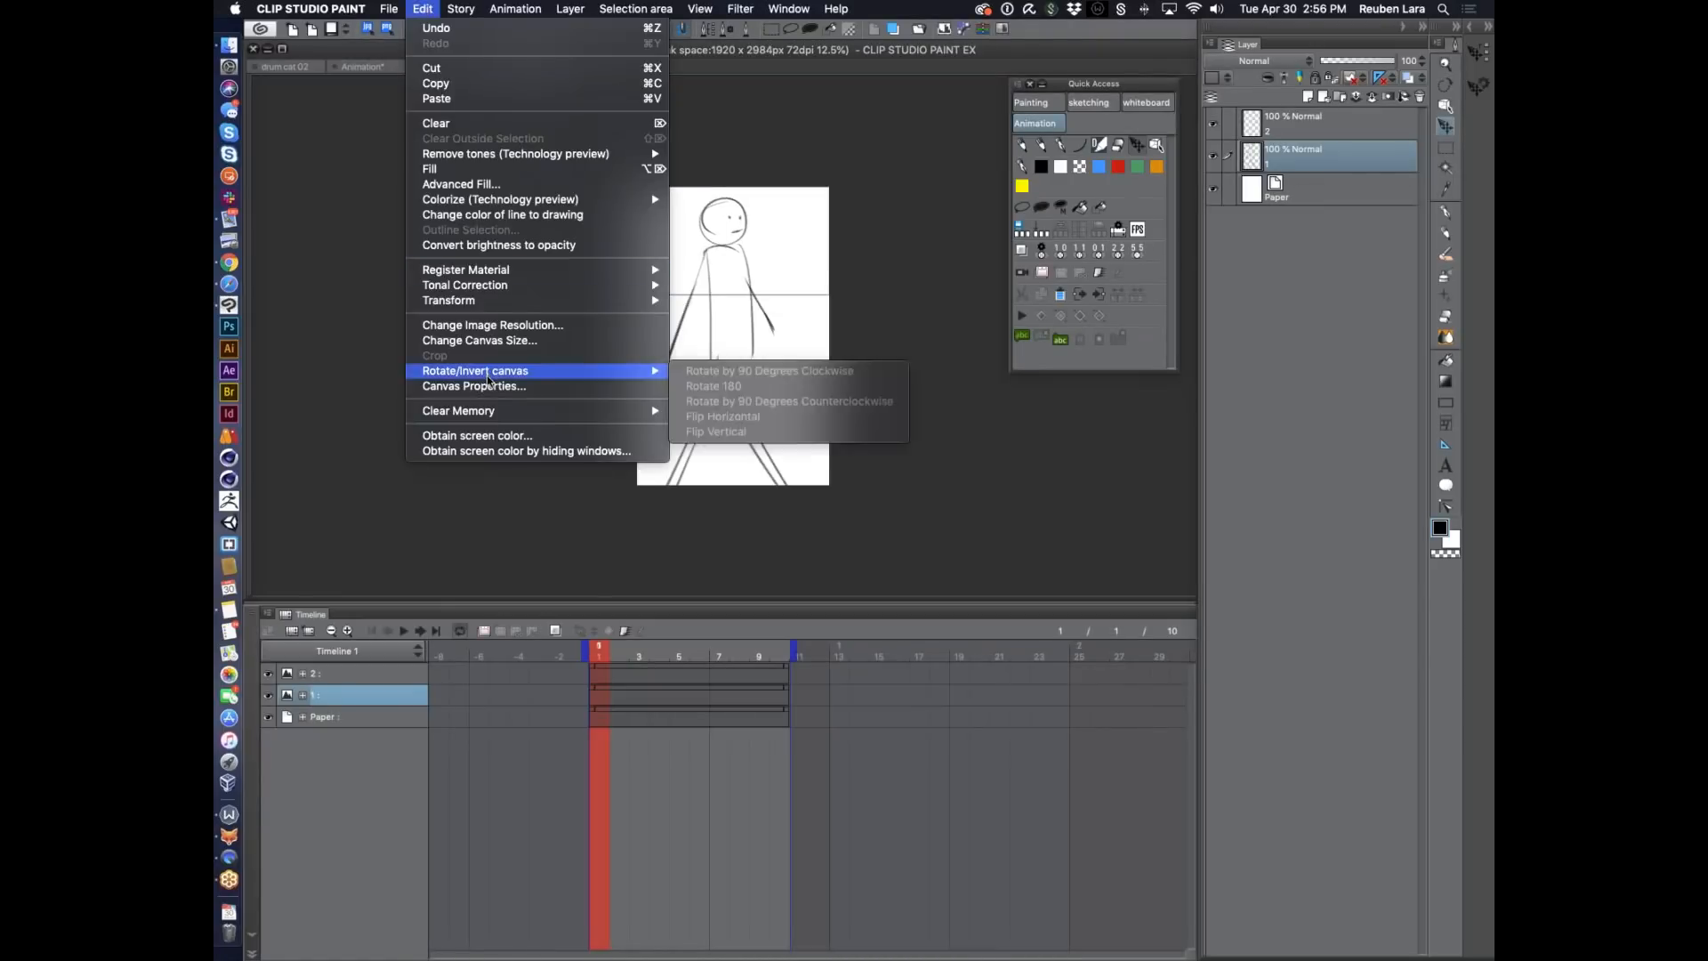
click(463, 385)
drag(829, 166, 1023, 165)
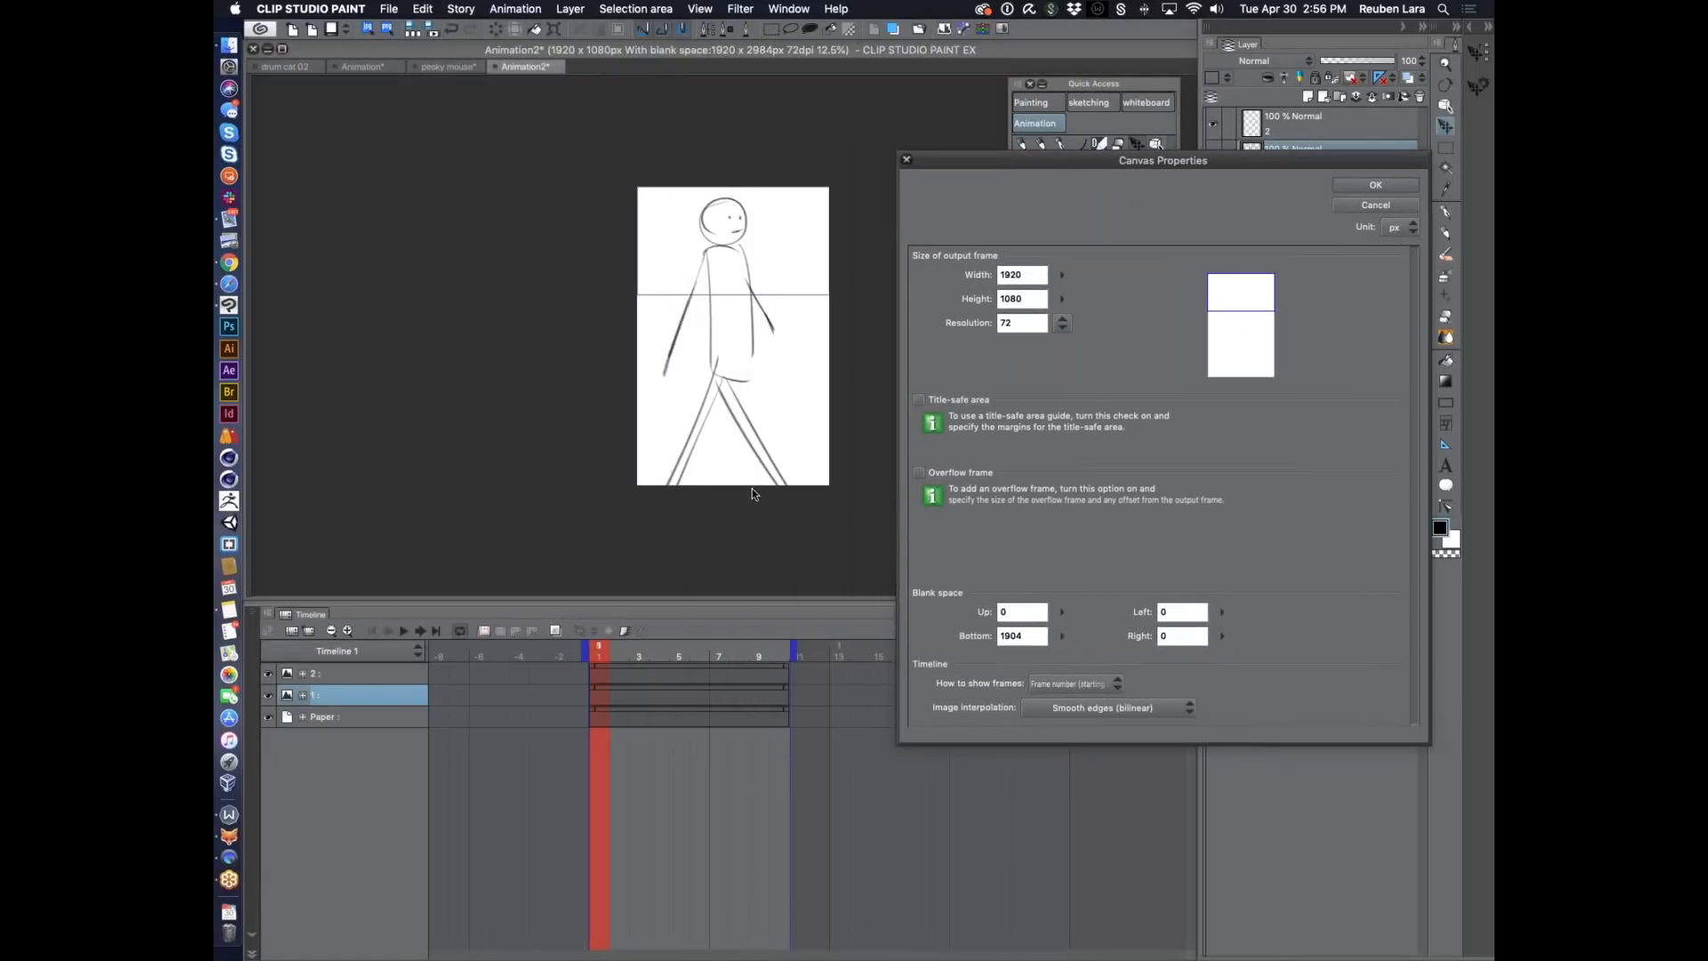
key(Escape)
click(424, 10)
click(628, 387)
key(Escape)
Enlarge the canvas at the bottom and both sides to 2144 × 3468 px with Change Canvas Size.
click(423, 10)
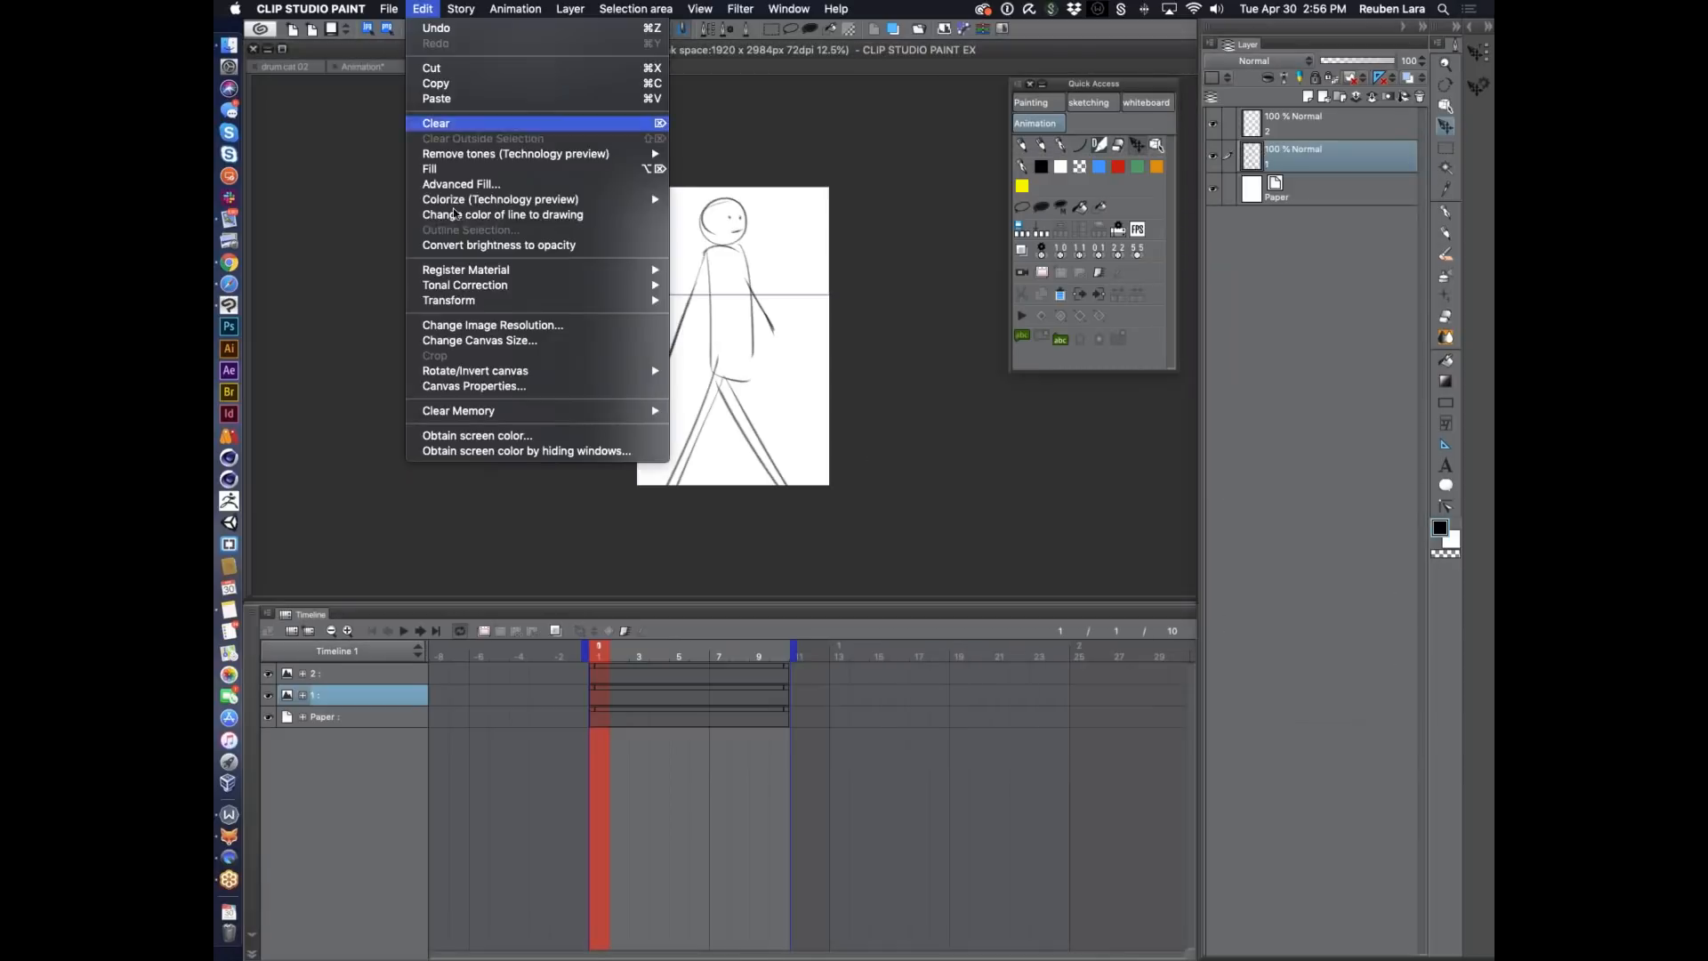
click(467, 341)
drag(733, 484, 733, 534)
drag(637, 359, 625, 359)
drag(888, 248, 947, 248)
drag(836, 359, 846, 359)
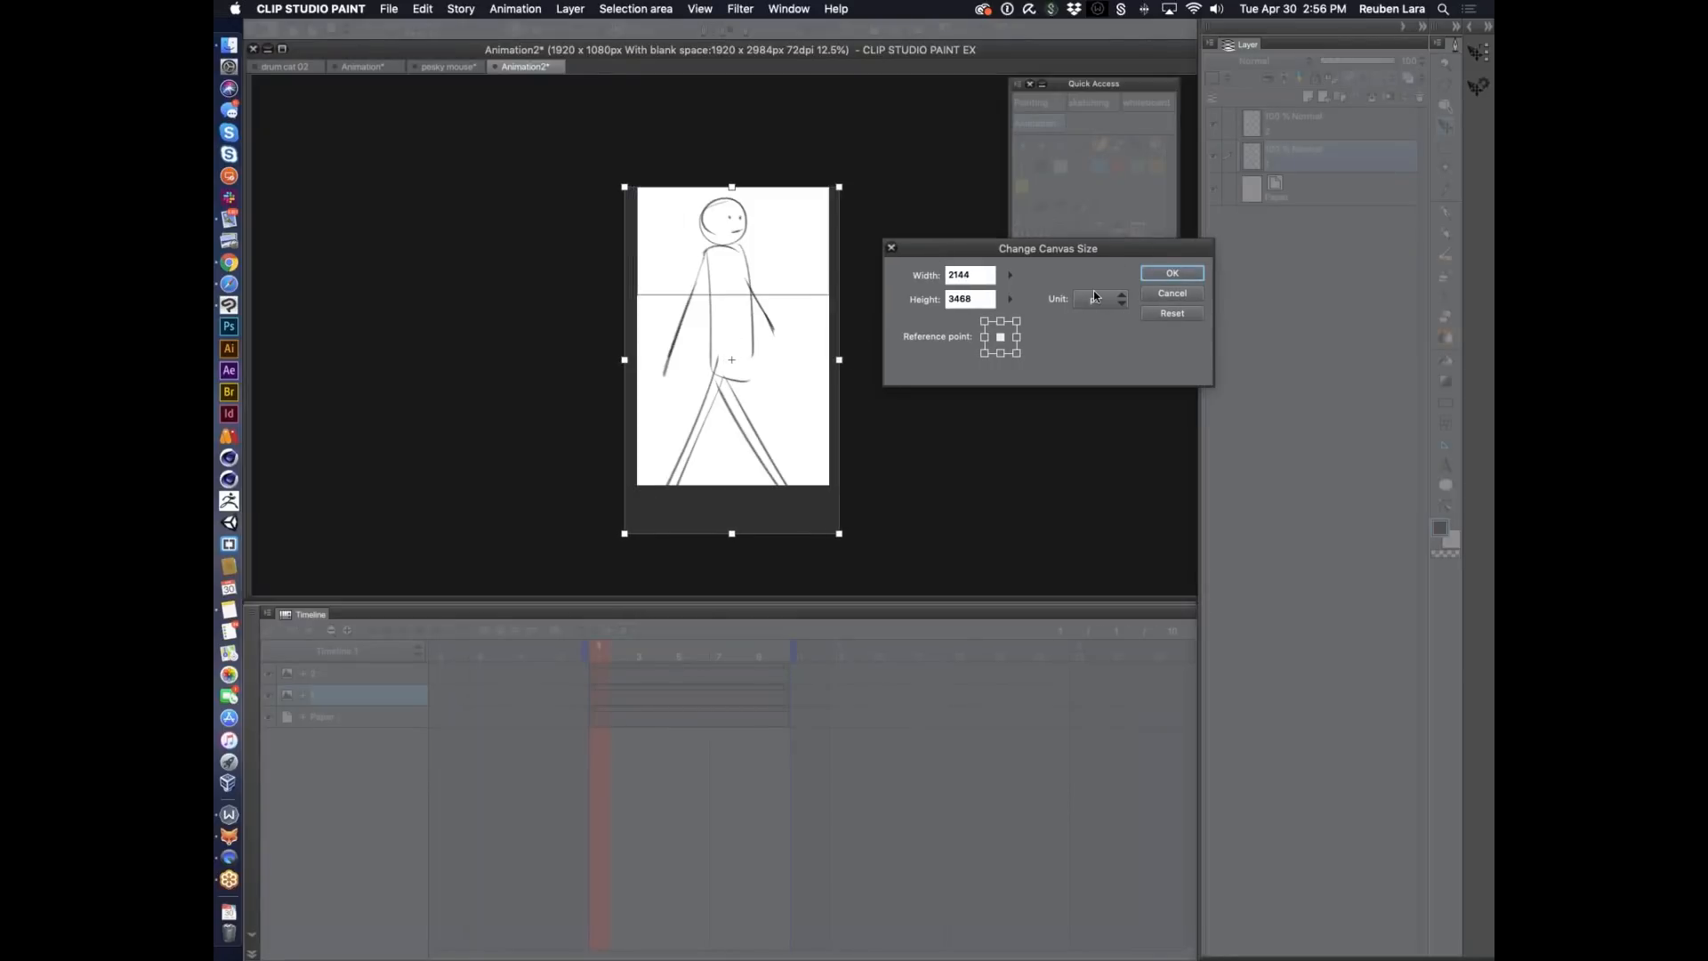
key(Return)
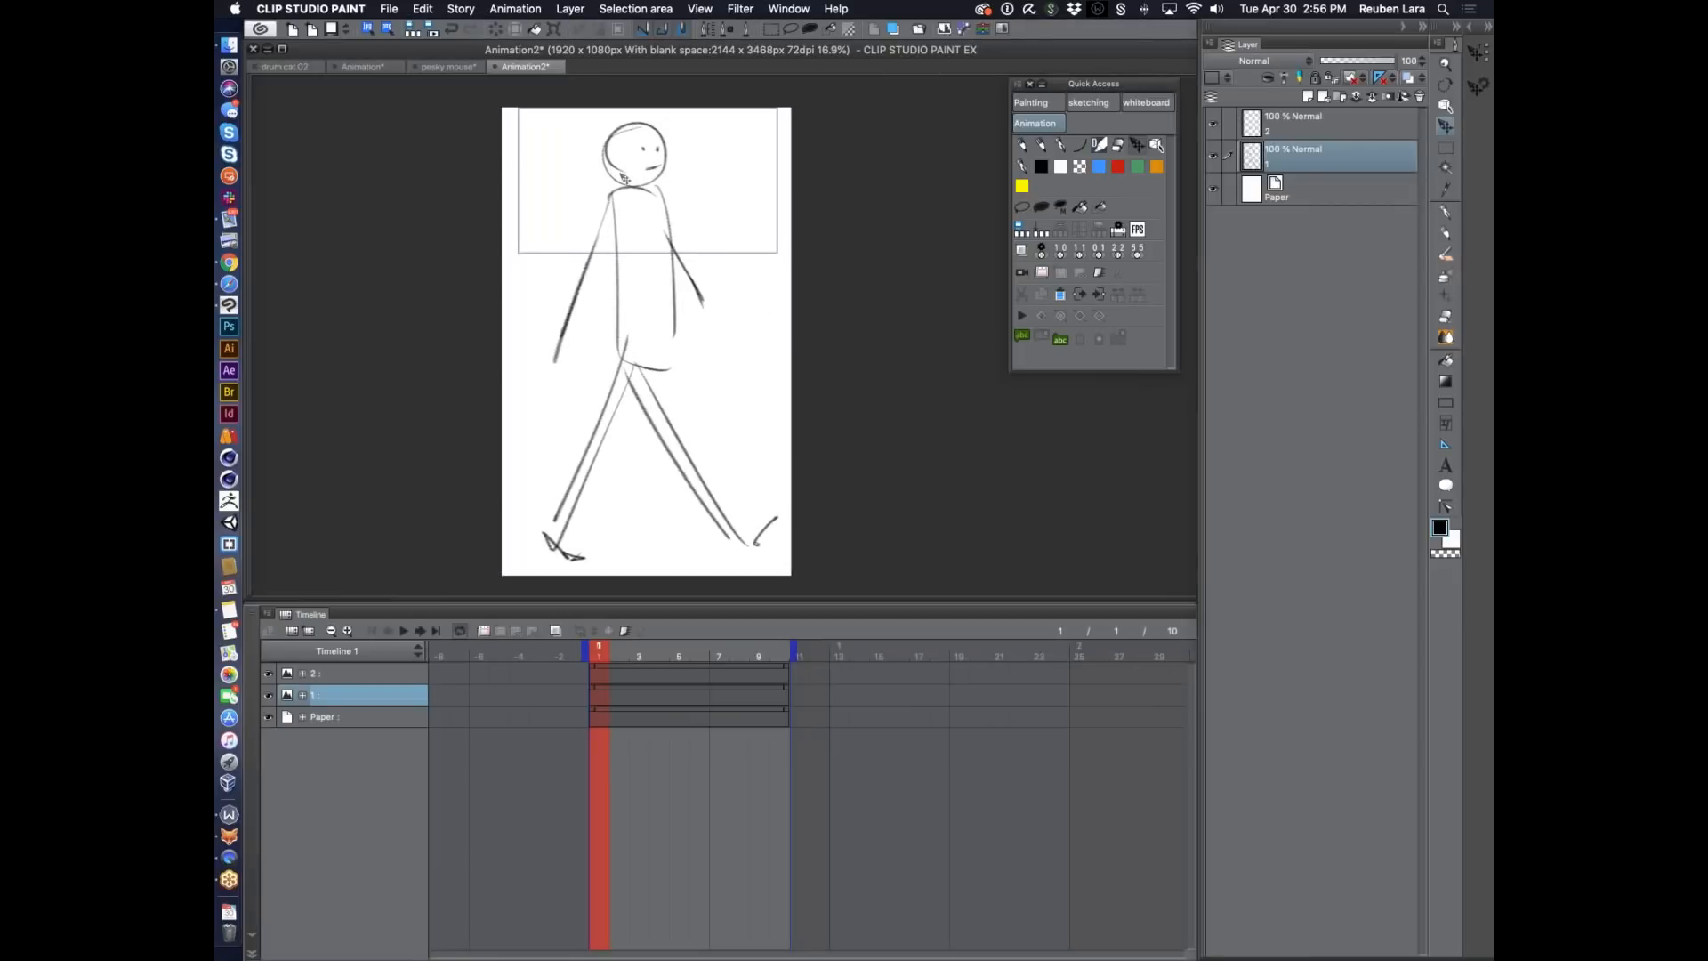
Inspect the whole figure against the output frame and open the Change Canvas Size settings.
scroll(632, 153, up, 4)
drag(670, 165, 617, 207)
scroll(695, 262, down, 3)
scroll(690, 227, down, 1)
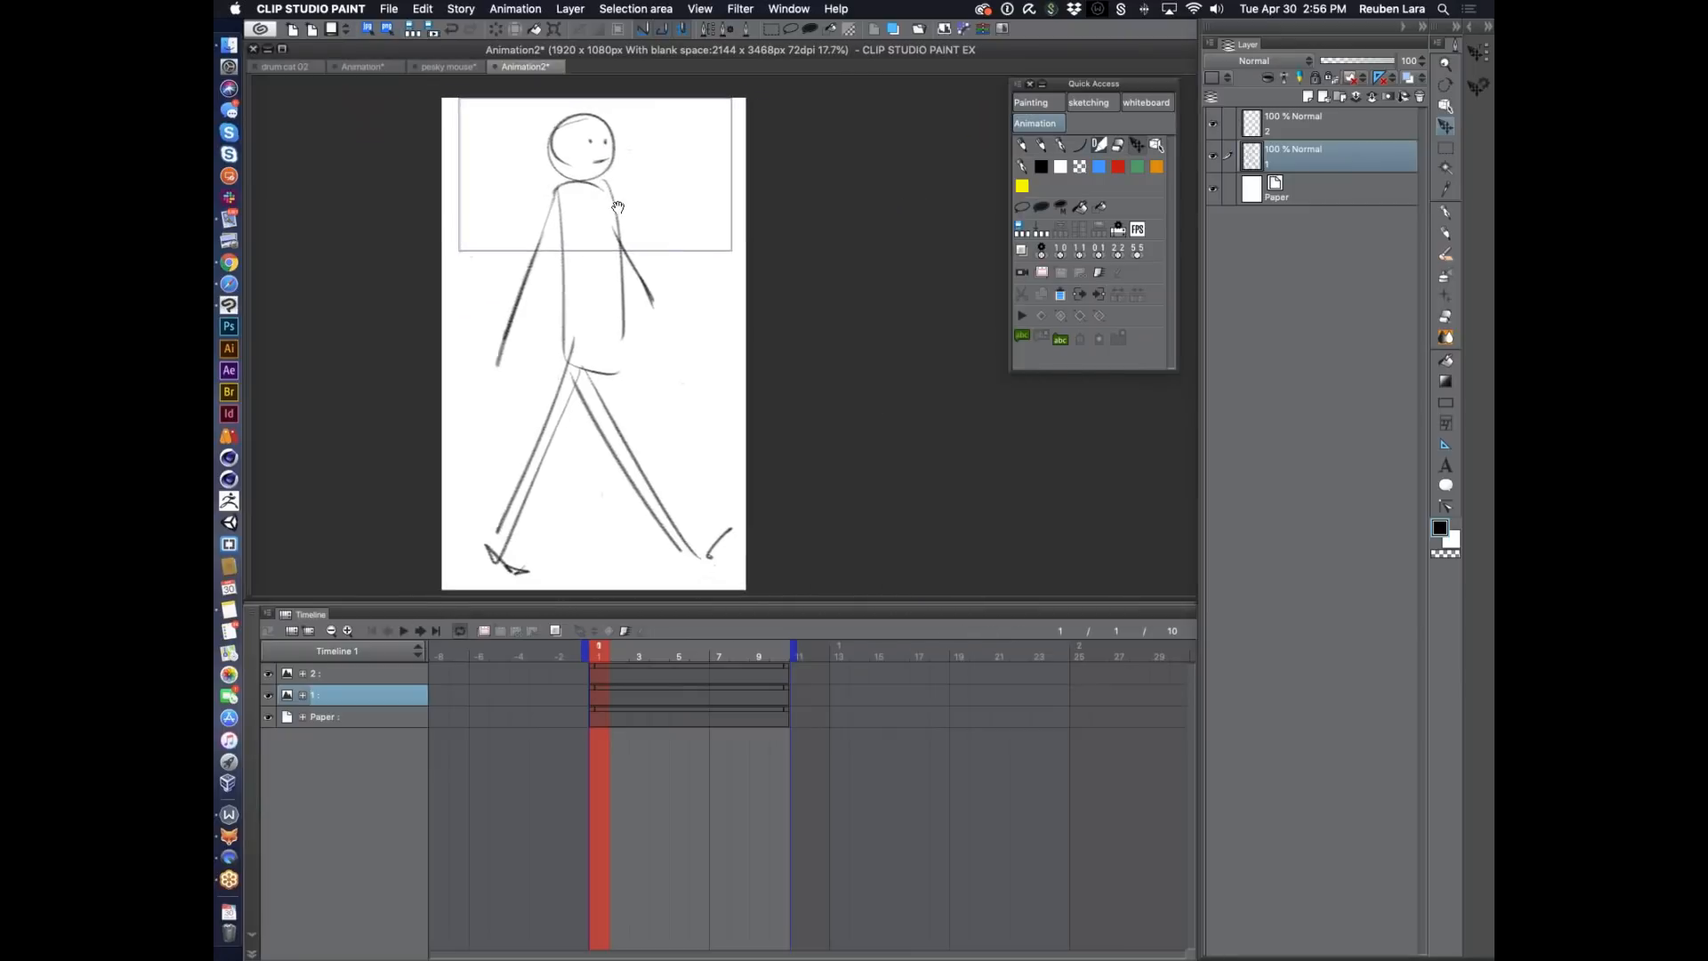
click(423, 9)
click(589, 351)
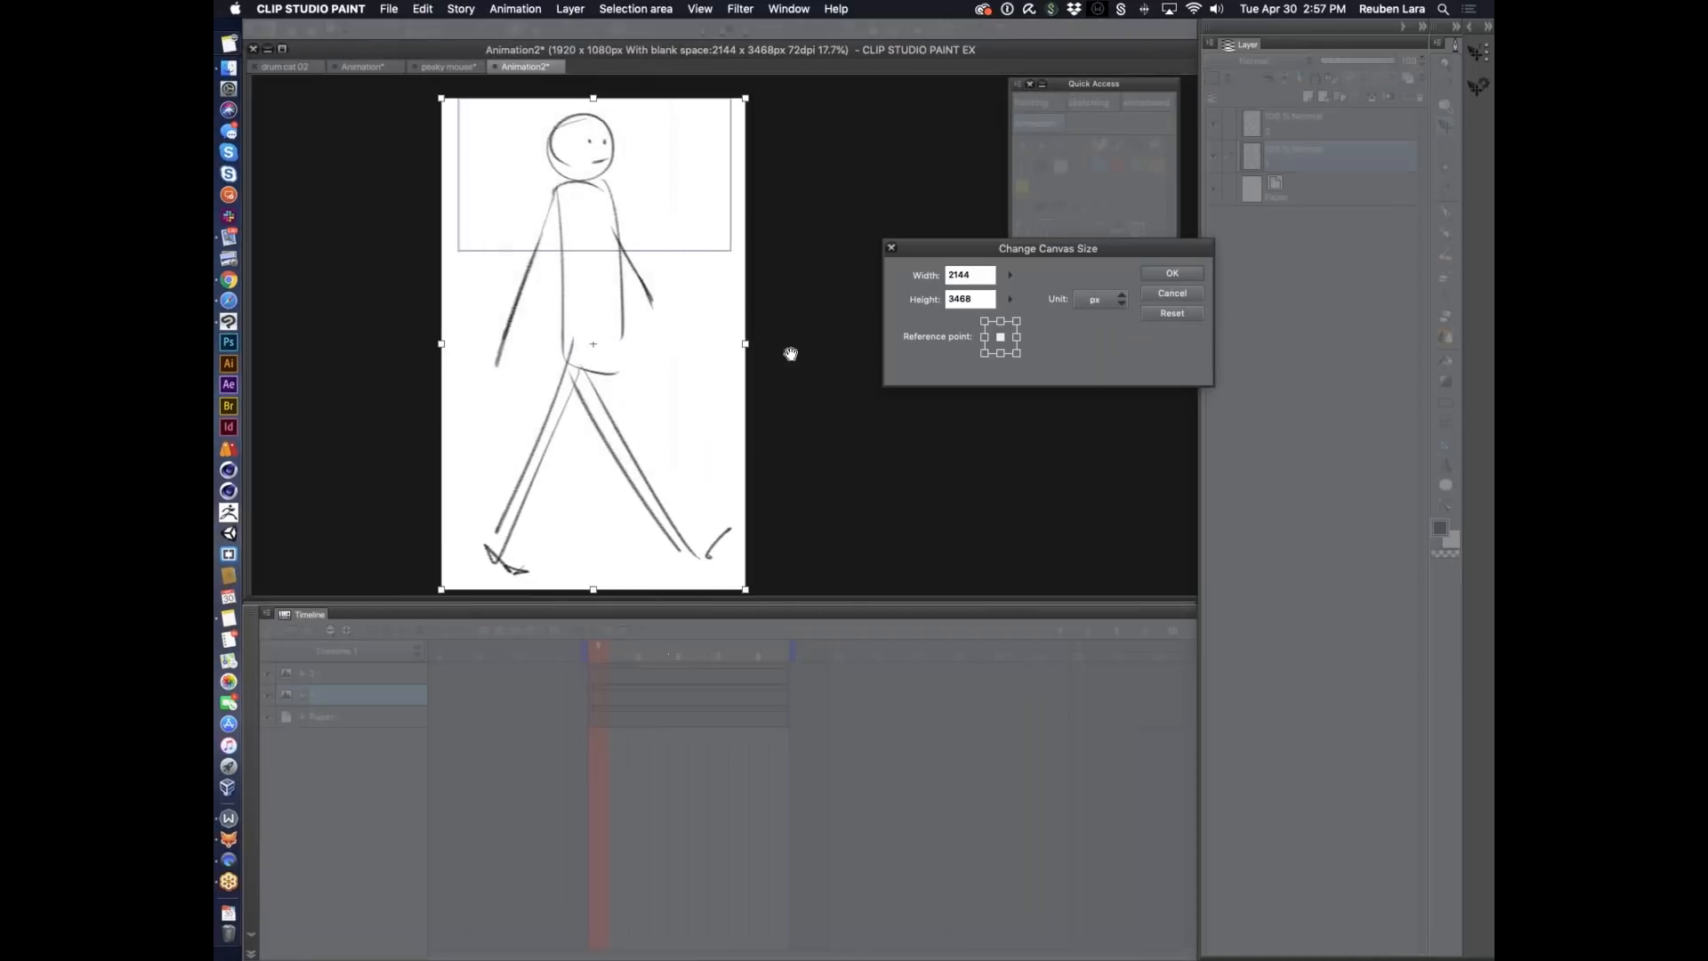
drag(985, 252, 910, 250)
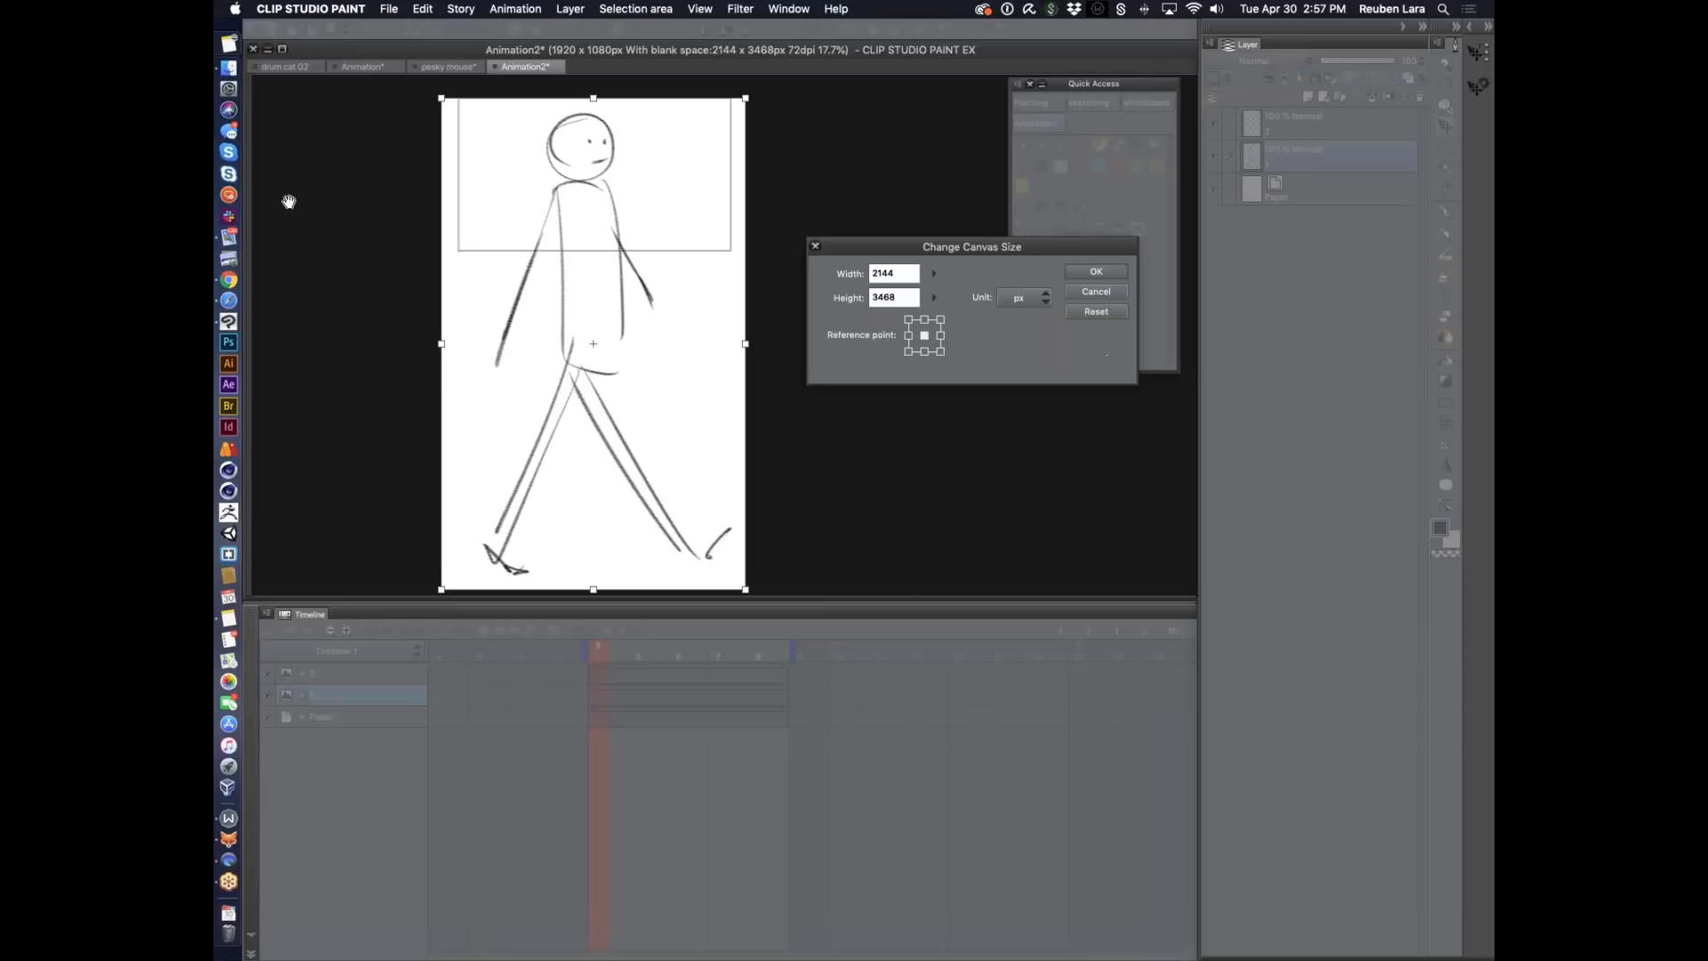
Switch to Safari and search Google in a new tab for "scott eaton bodies in motion".
click(228, 301)
click(1181, 101)
text(scott eaton)
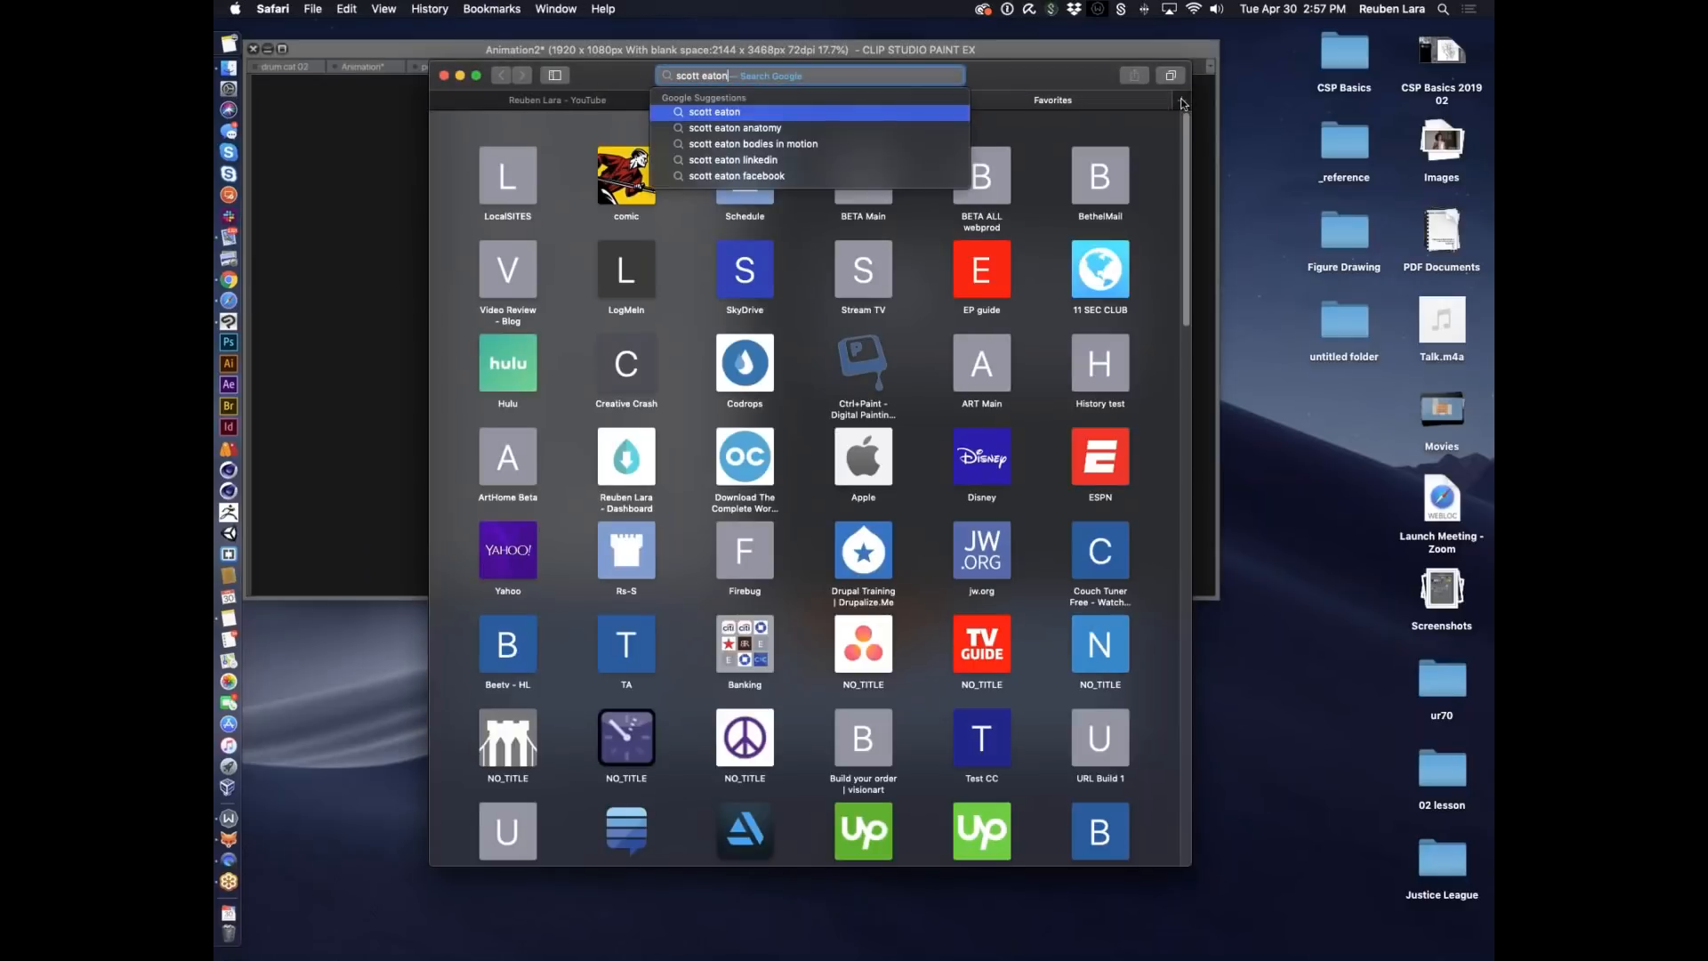
key(Escape)
key(Return)
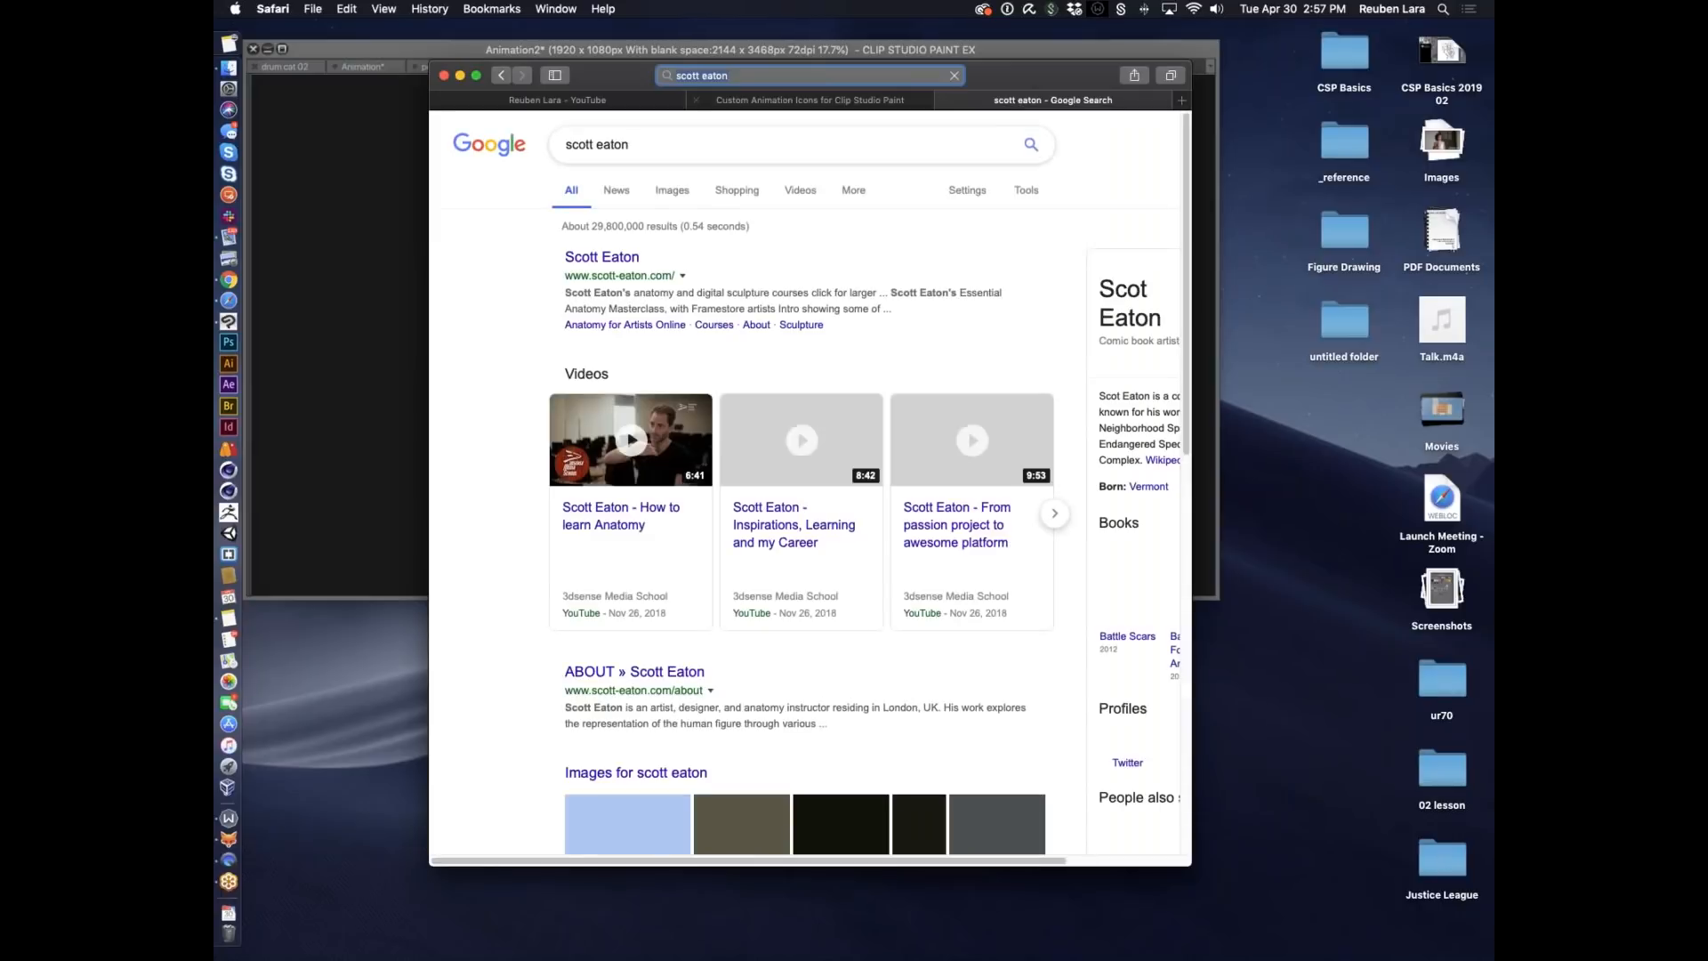
click(702, 141)
text(bodies in motion)
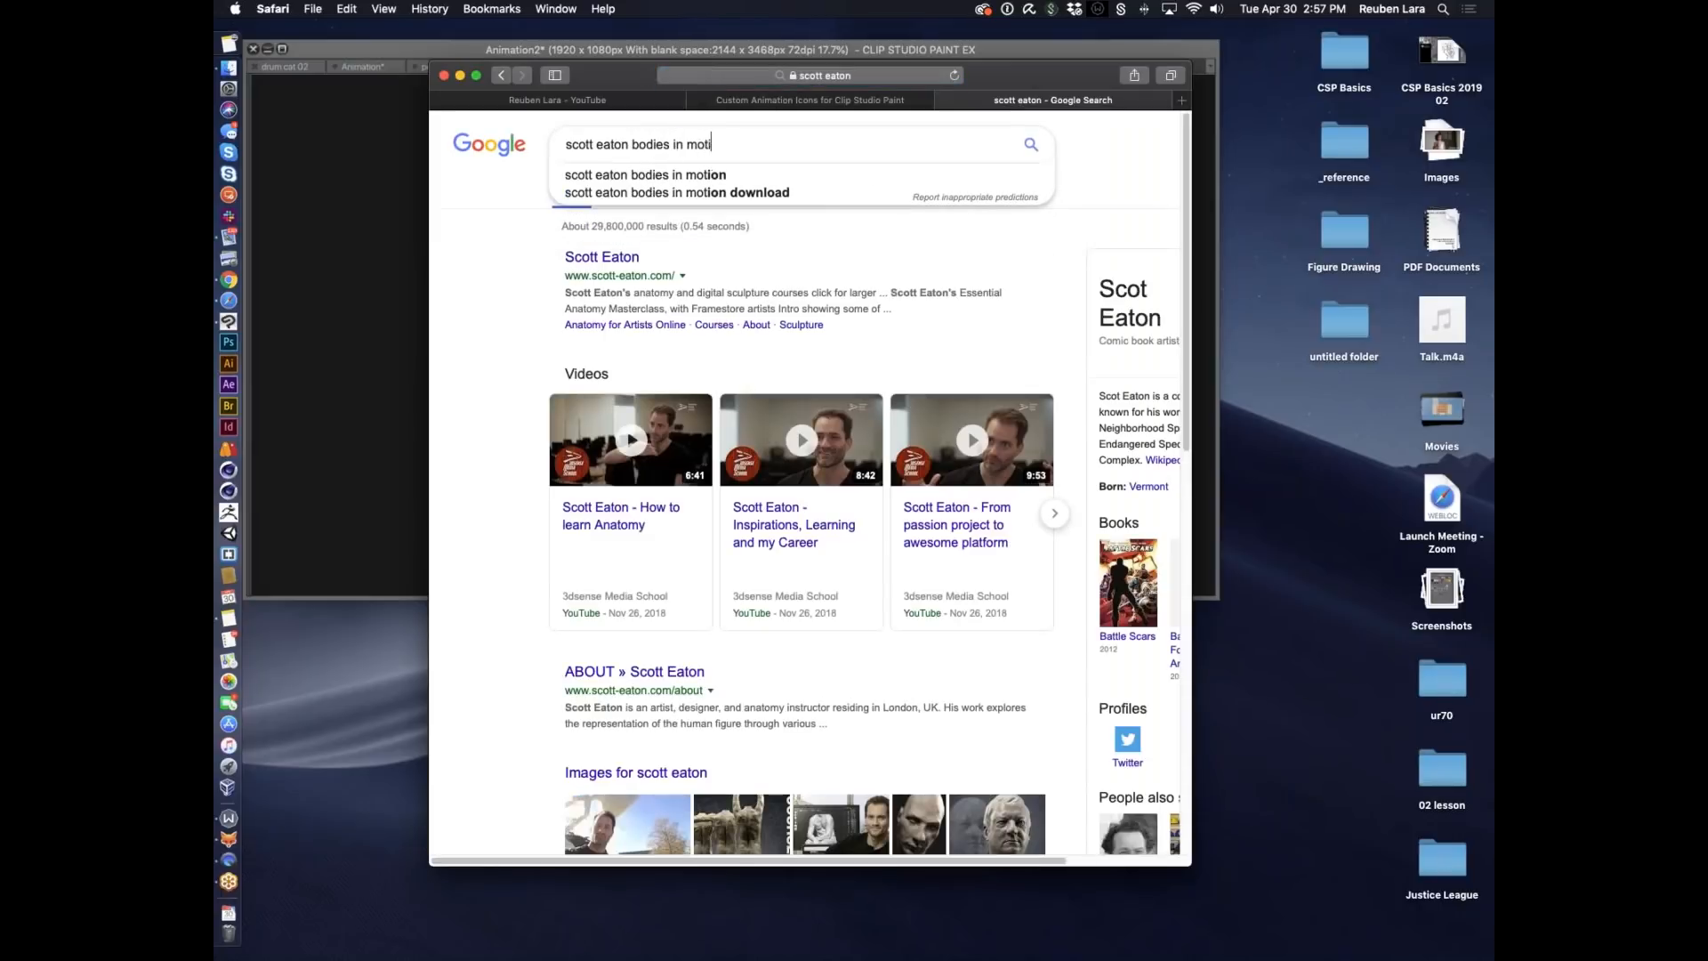
key(Return)
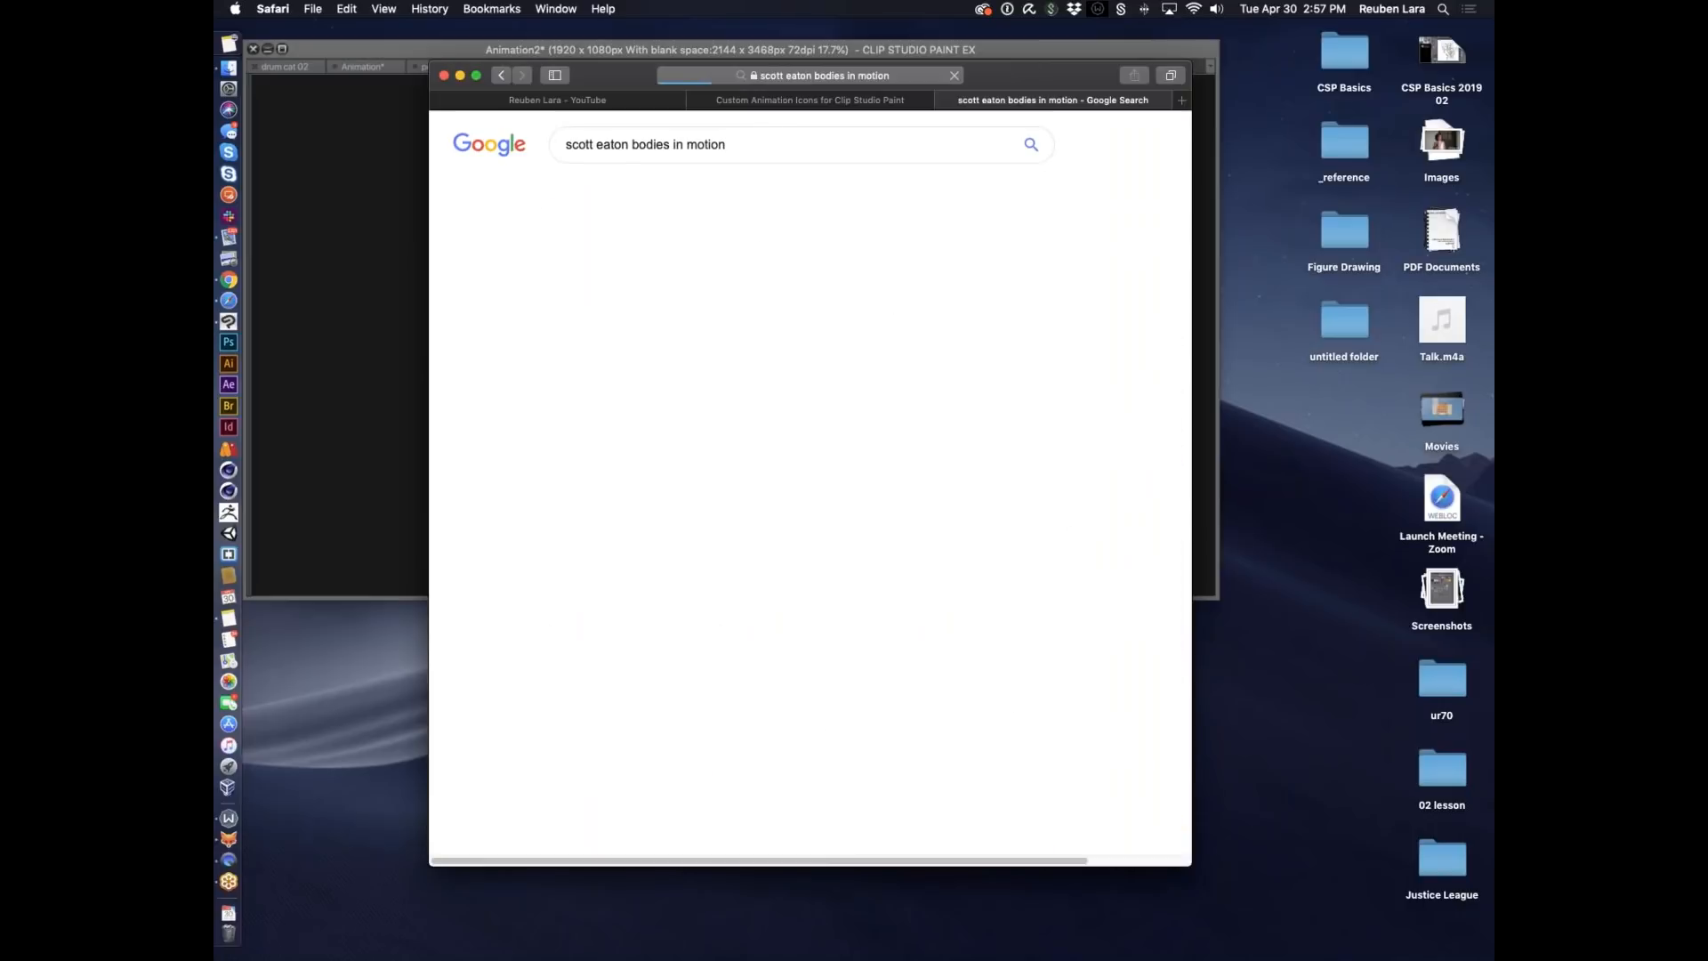
Open the Scott Eaton's Bodies in Motion website and enlarge the browser window.
drag(1038, 75, 984, 72)
click(577, 257)
drag(1131, 860, 1280, 890)
drag(1069, 73, 1033, 77)
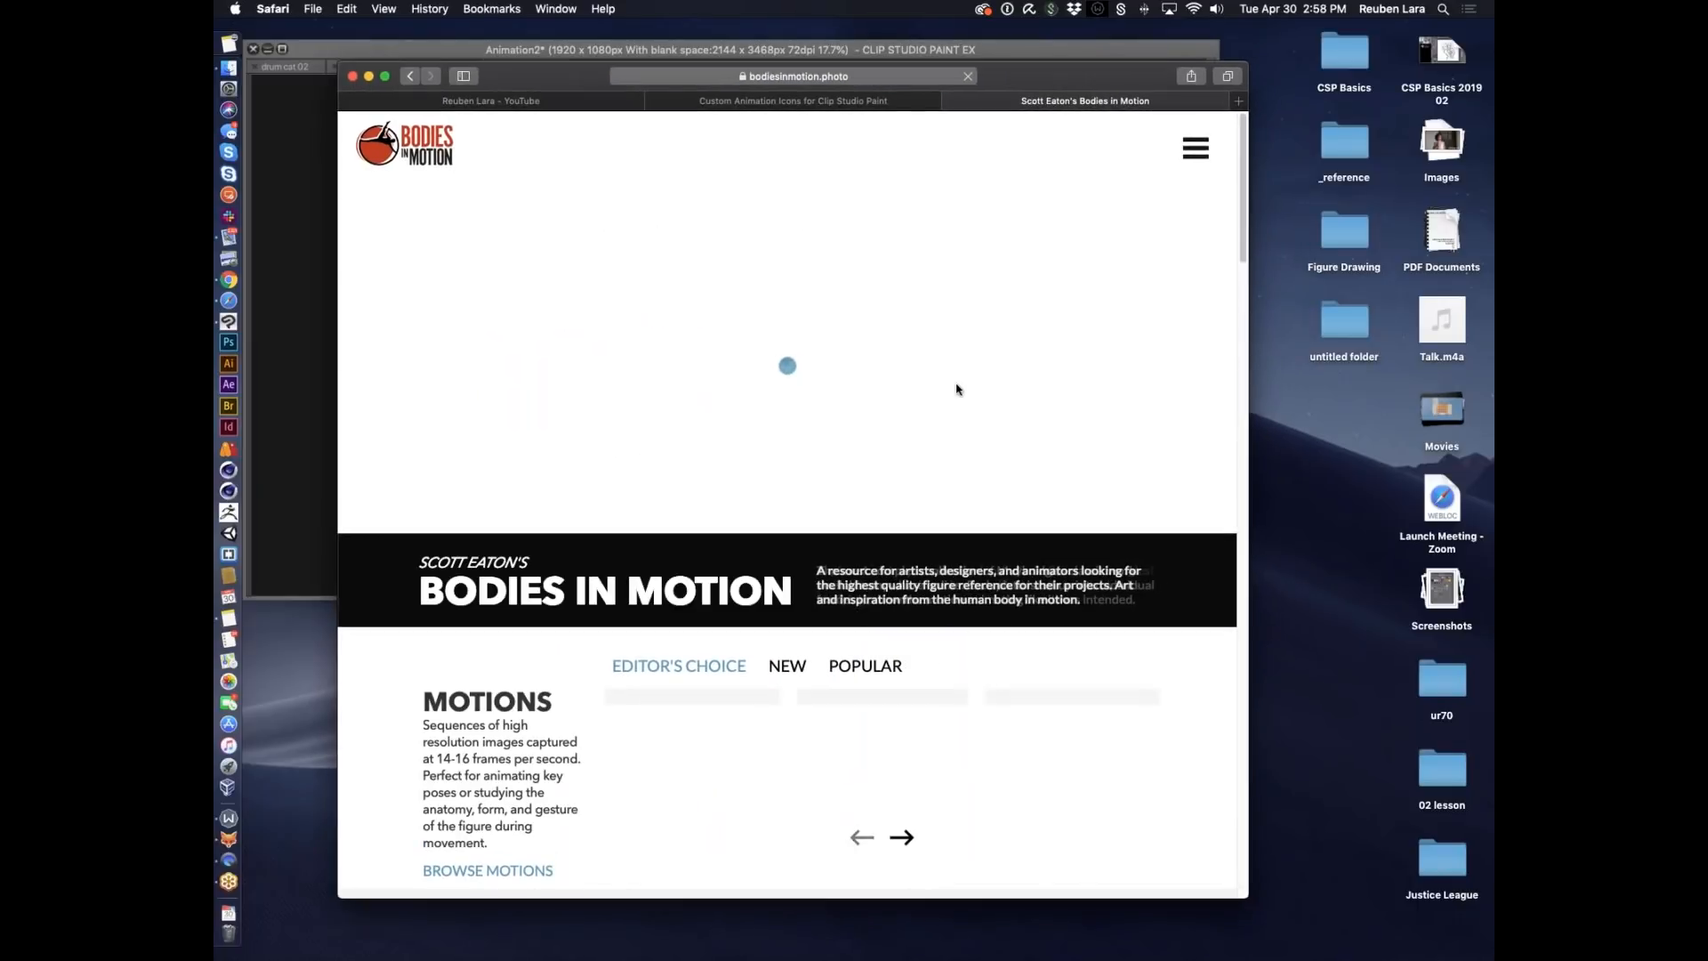
Look over the motion sequences and 3D scans on the Bodies in Motion homepage.
scroll(975, 449, down, 4)
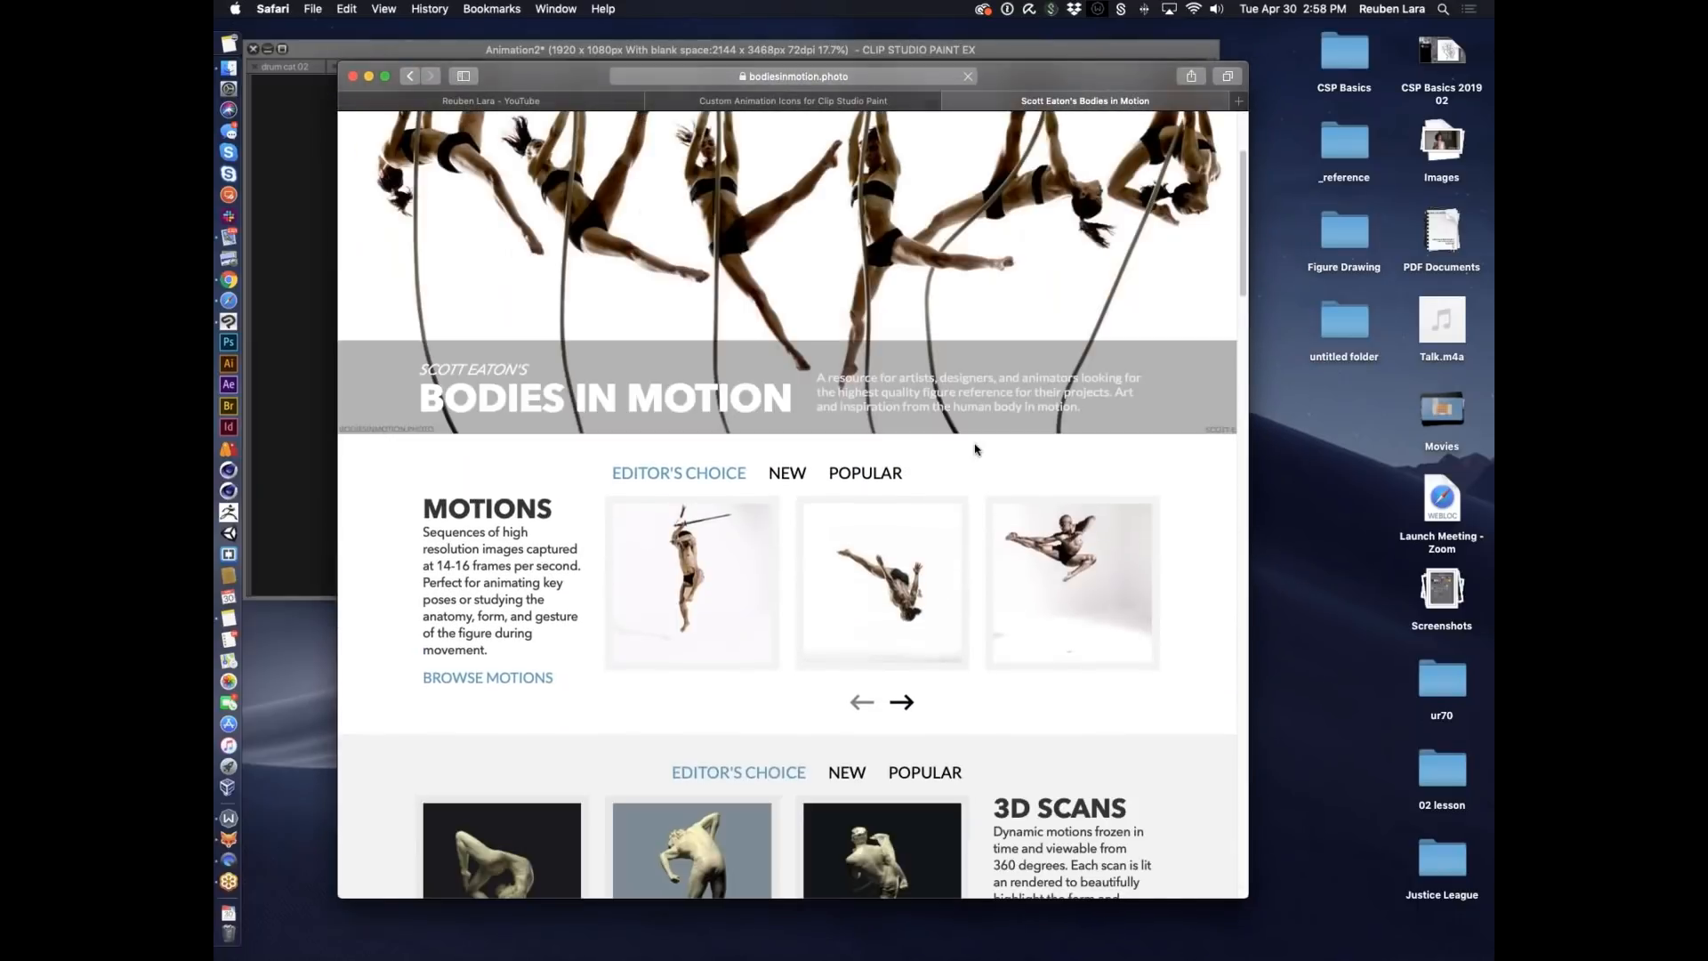
scroll(975, 449, up, 3)
scroll(975, 449, up, 2)
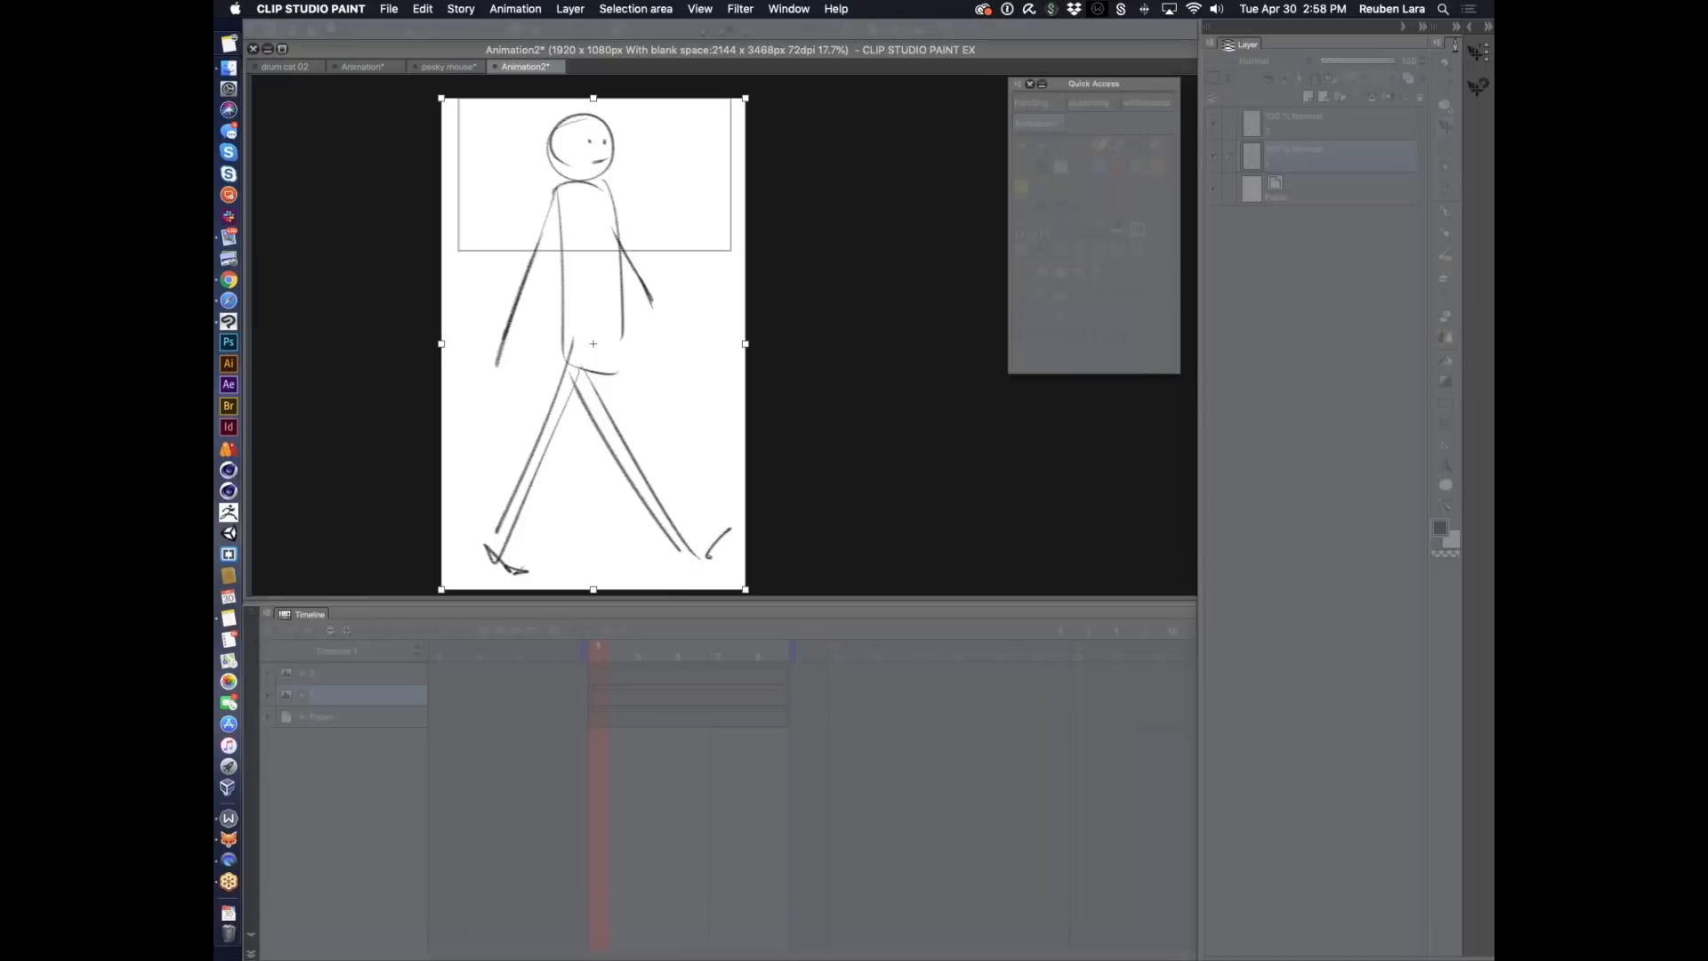
Switch back to Clip Studio Paint, close the Change Canvas Size settings and bring up the pesky mouse animation.
click(318, 230)
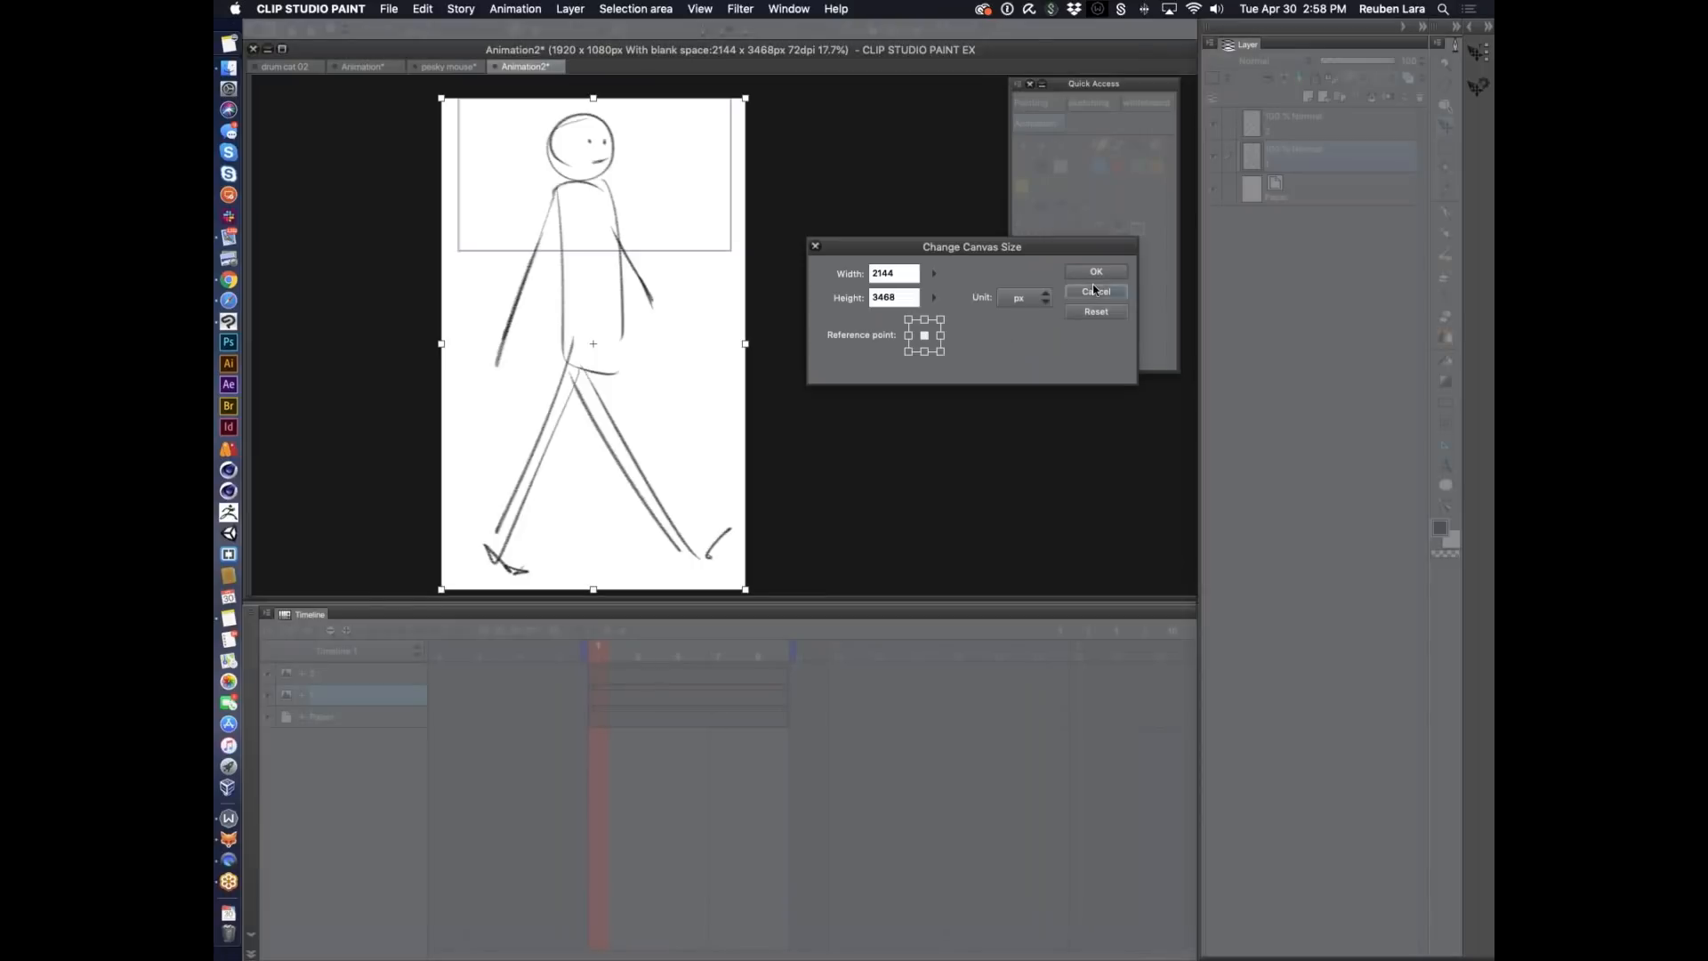
click(1097, 271)
click(444, 68)
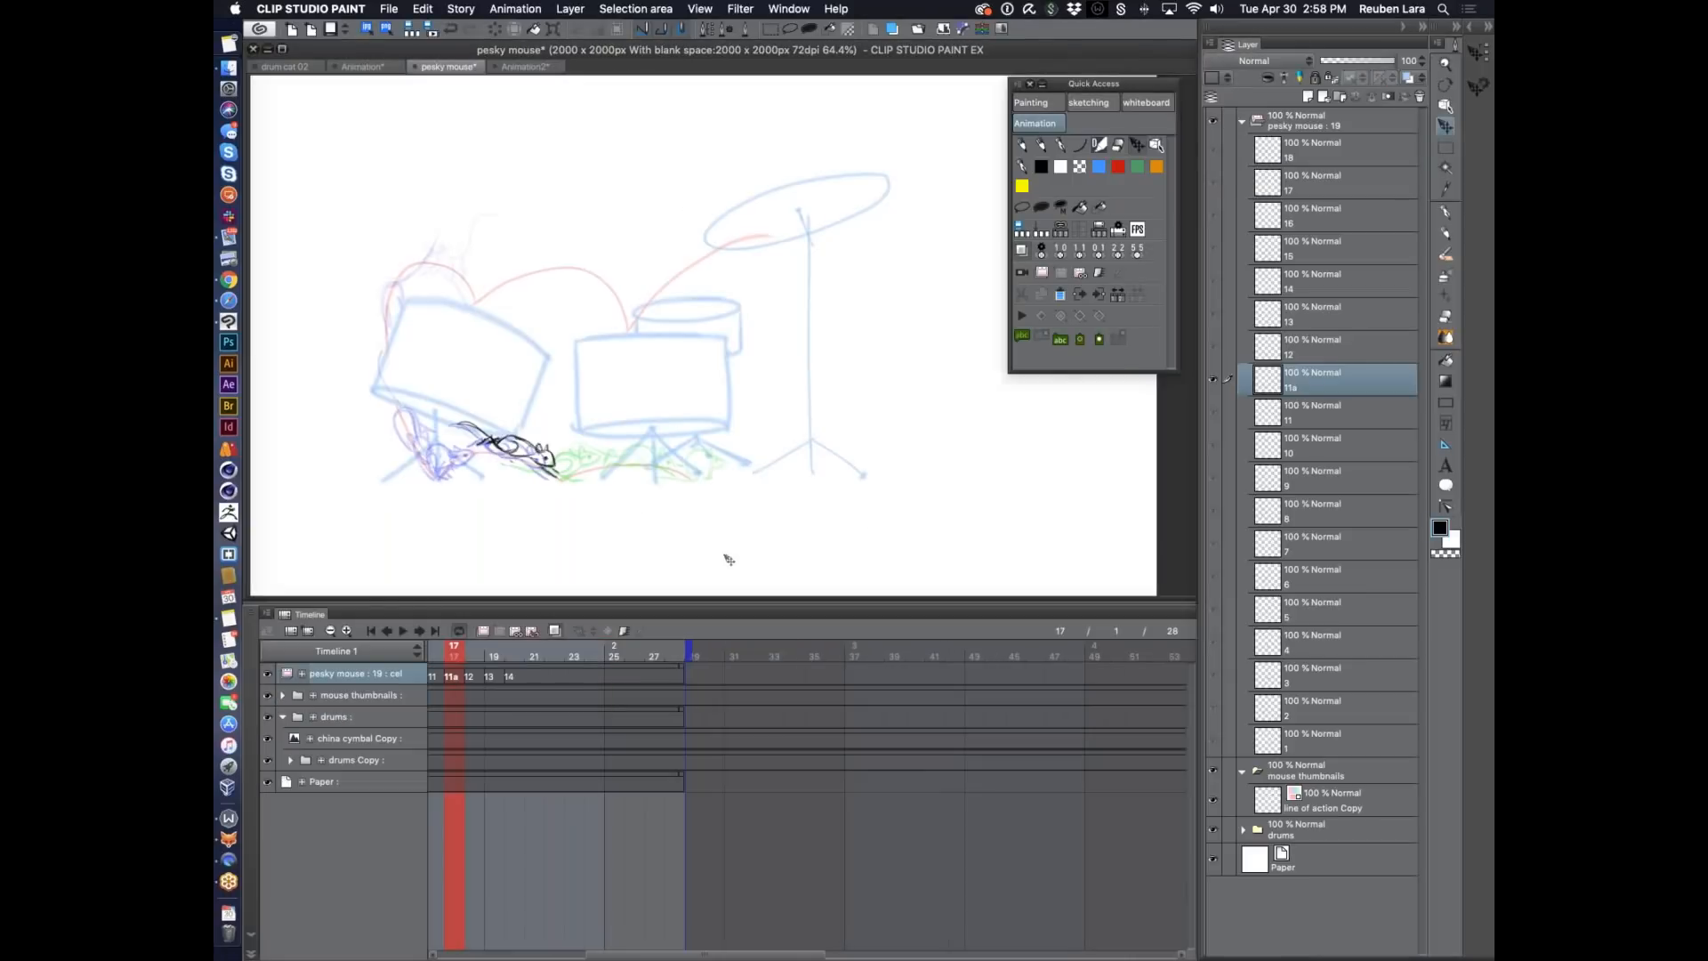
Scrub through the early frames of the pesky mouse animation around frames 6 to 8.
key(space)
scroll(754, 657, left, 2)
drag(755, 656, 649, 678)
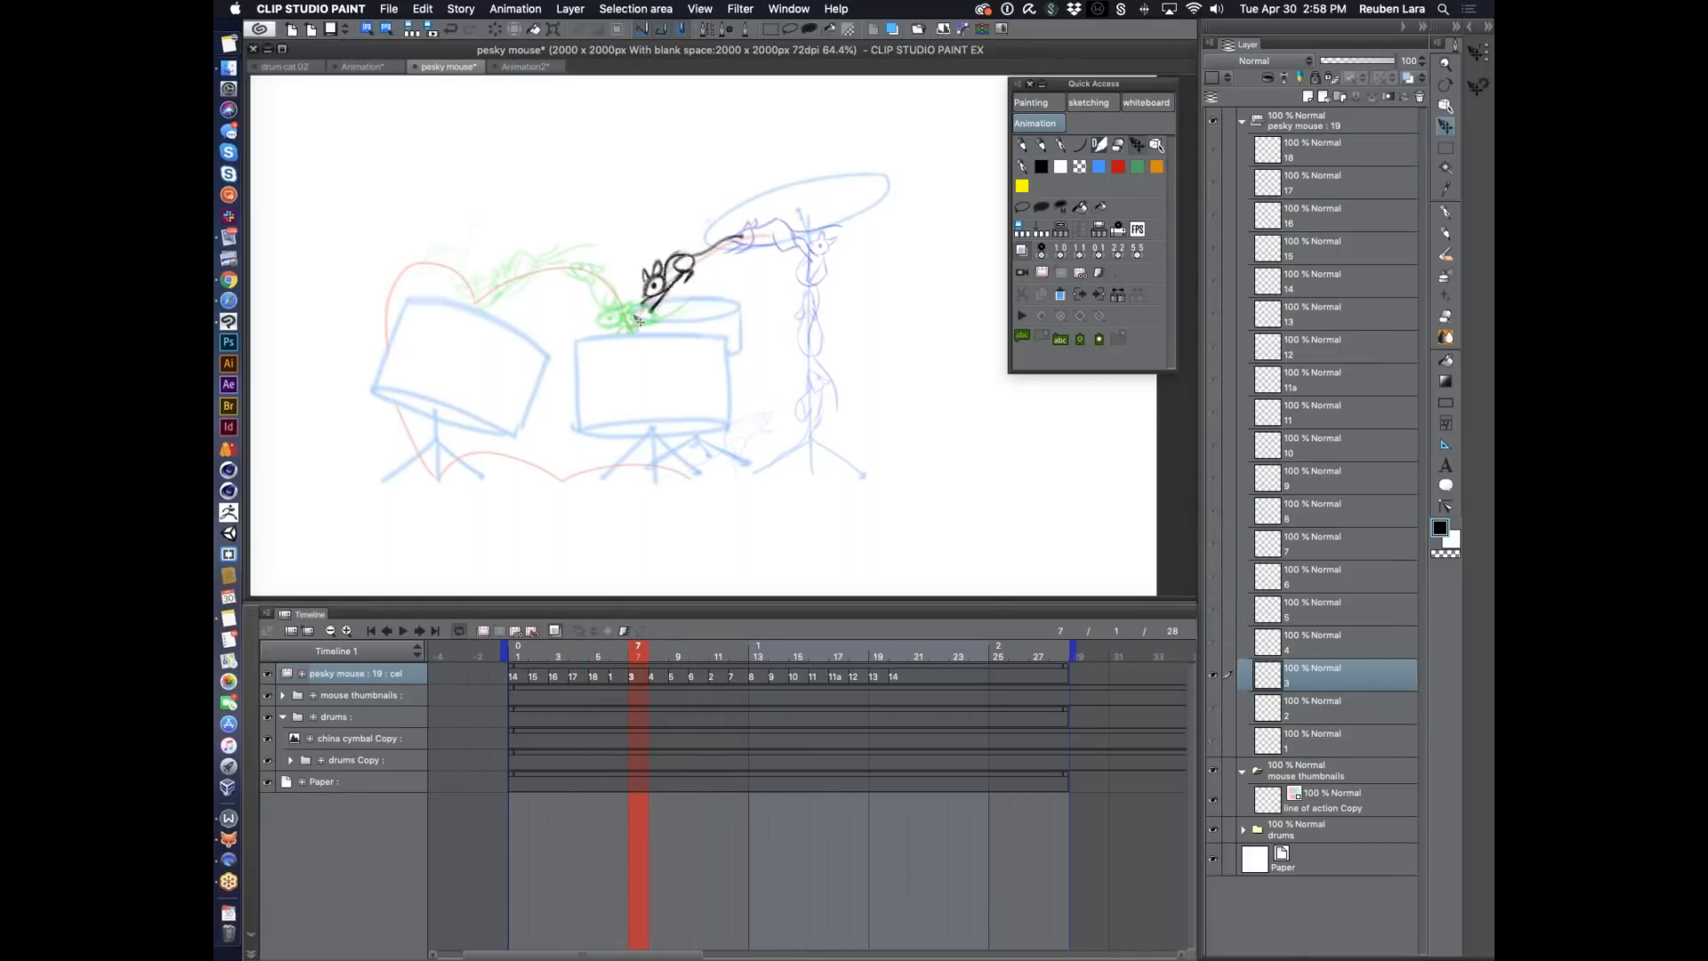
click(616, 655)
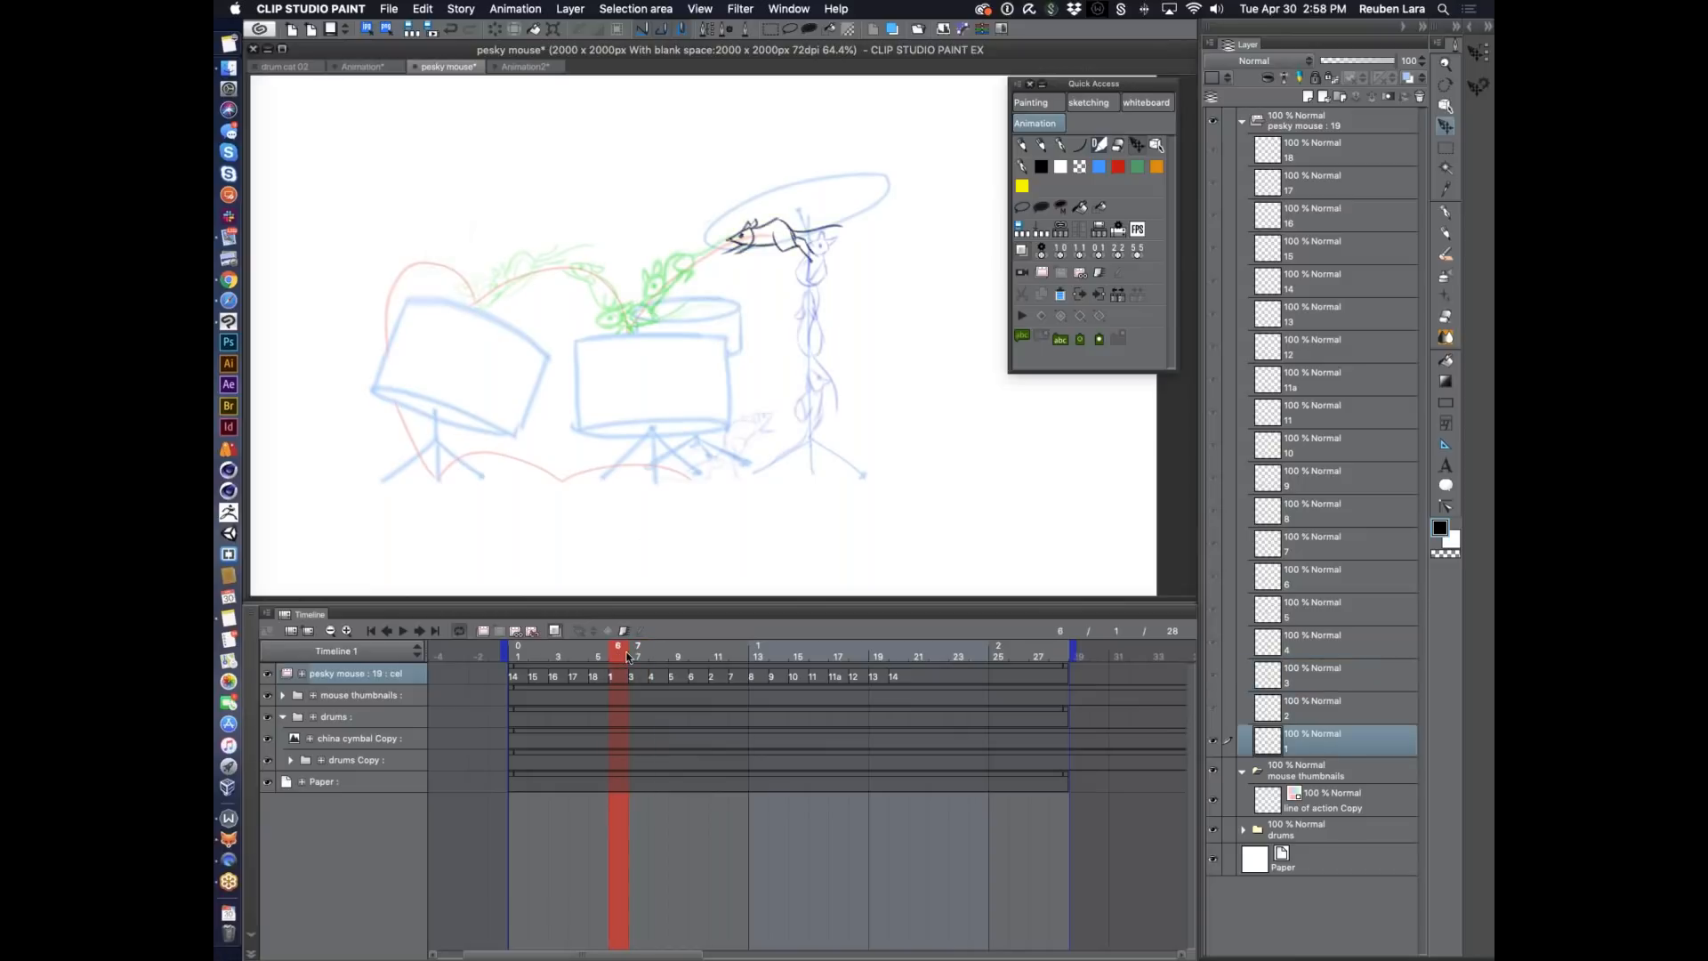
drag(613, 657, 662, 659)
Bring up the drum cat 02 animation and scrub through the frames leading up to frame 47.
click(286, 66)
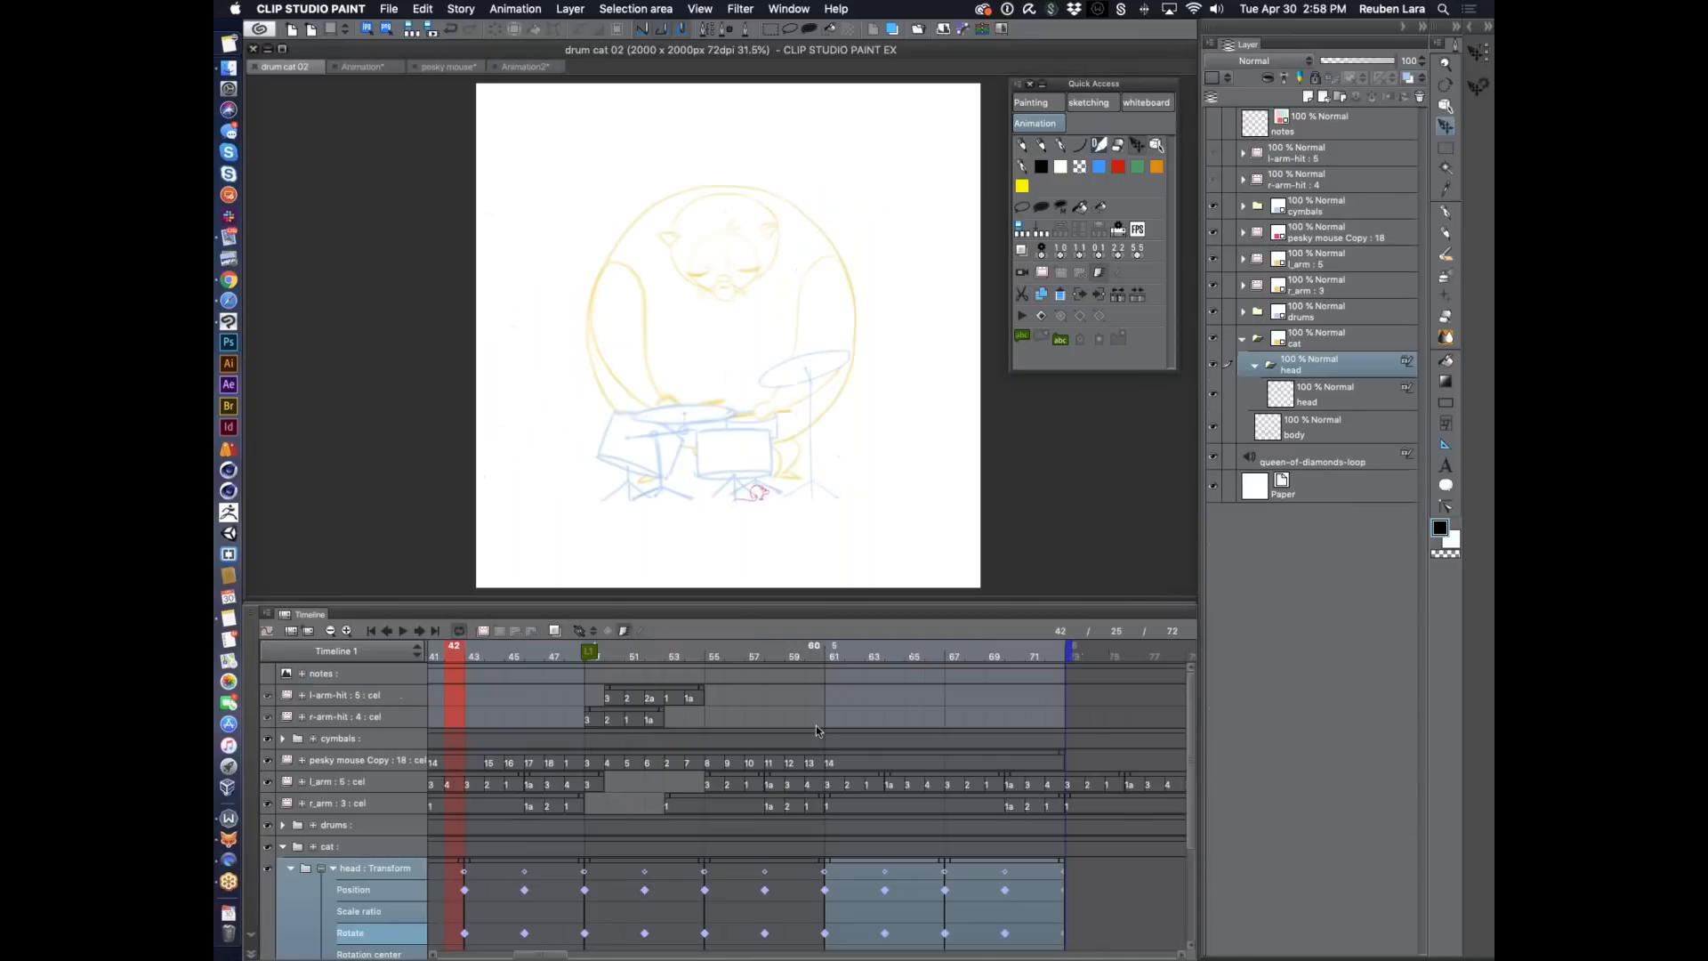
scroll(610, 798, left, 4)
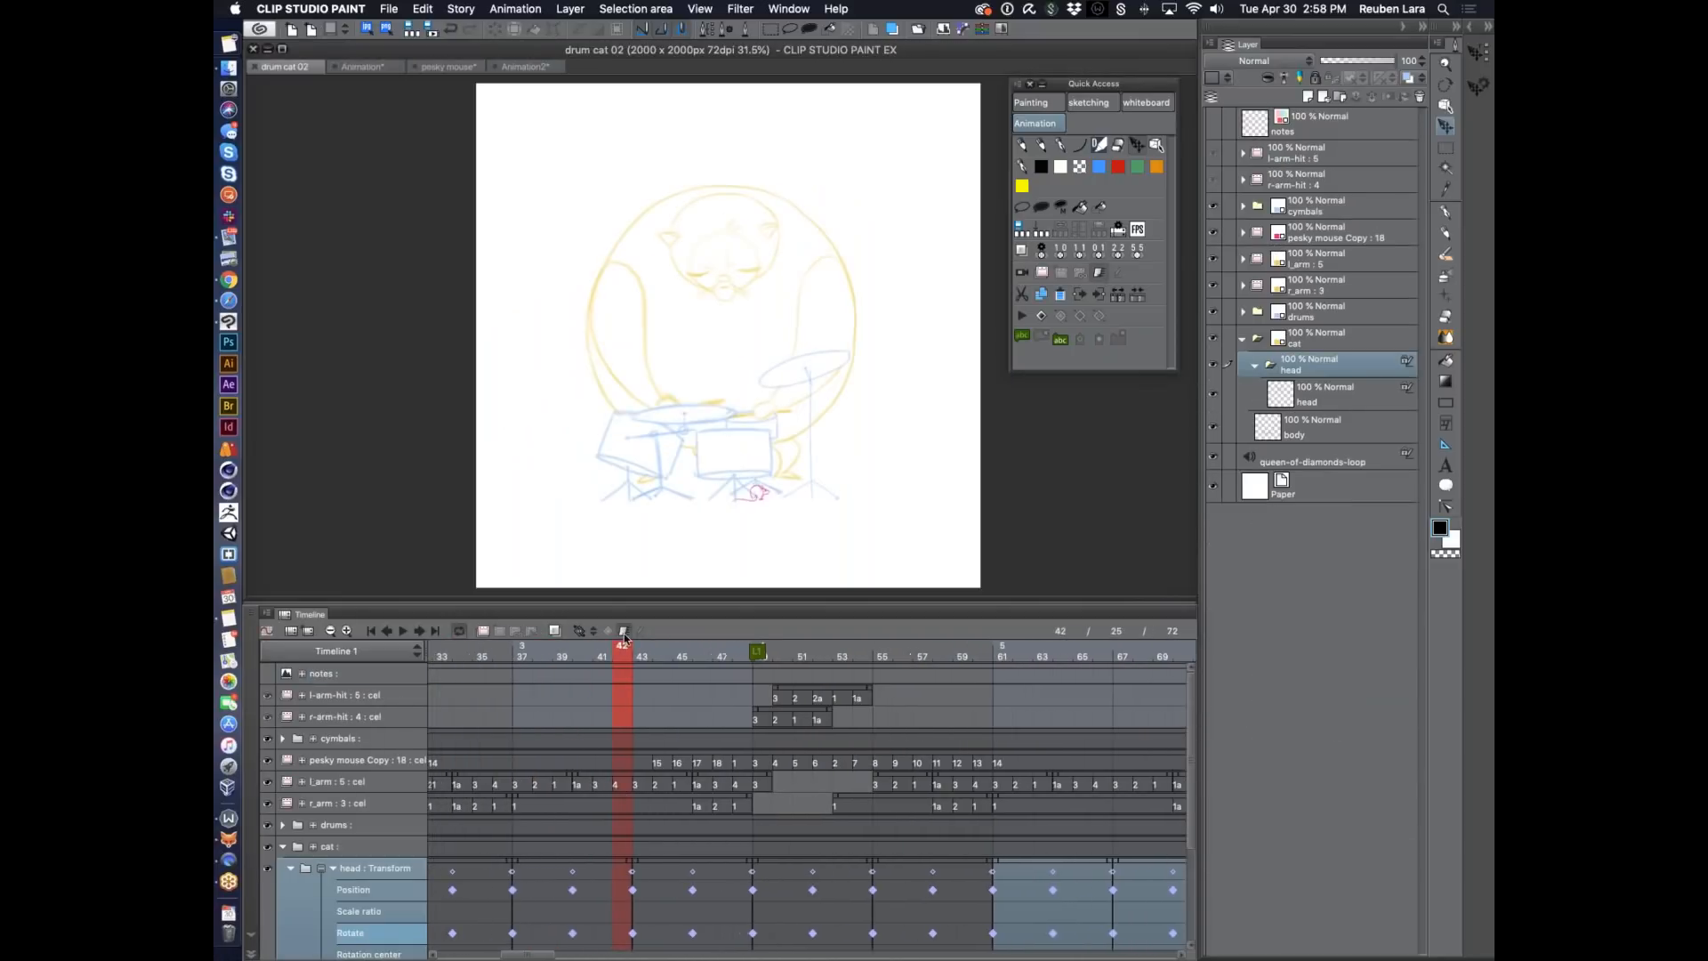
mouse_move(570, 654)
mouse_down()
mouse_move(602, 655)
mouse_move(542, 655)
mouse_move(743, 660)
mouse_move(721, 659)
mouse_up()
scroll(717, 686, left, 1)
scroll(718, 679, left, 5)
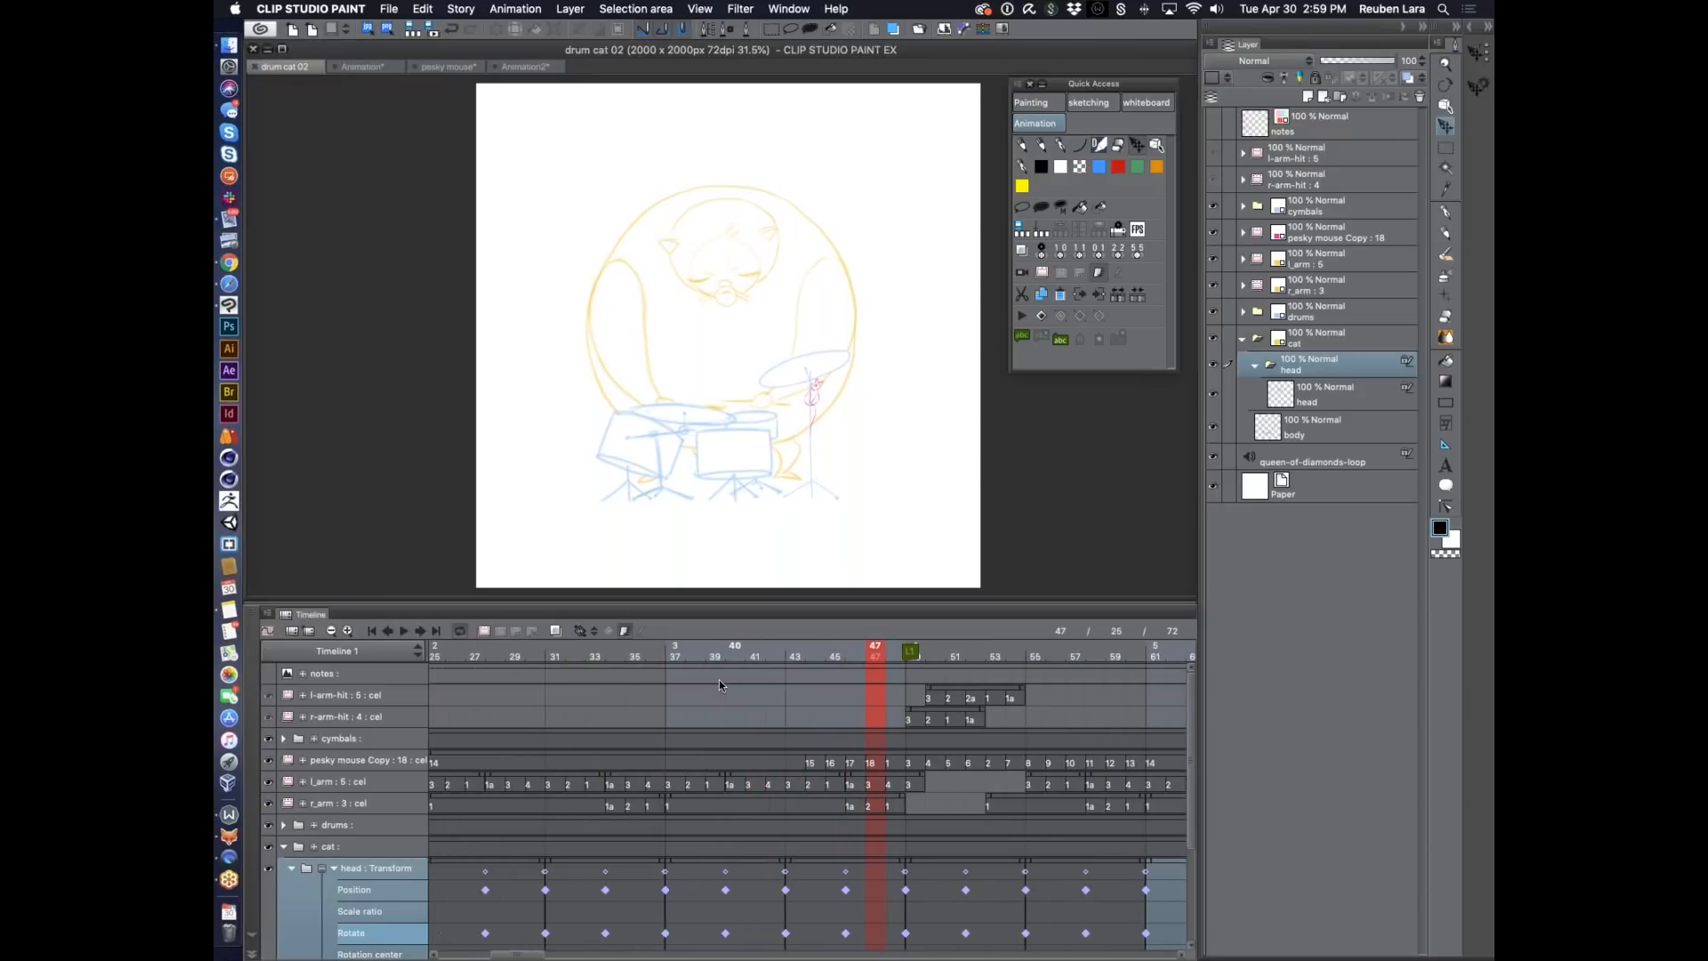
scroll(712, 687, left, 2)
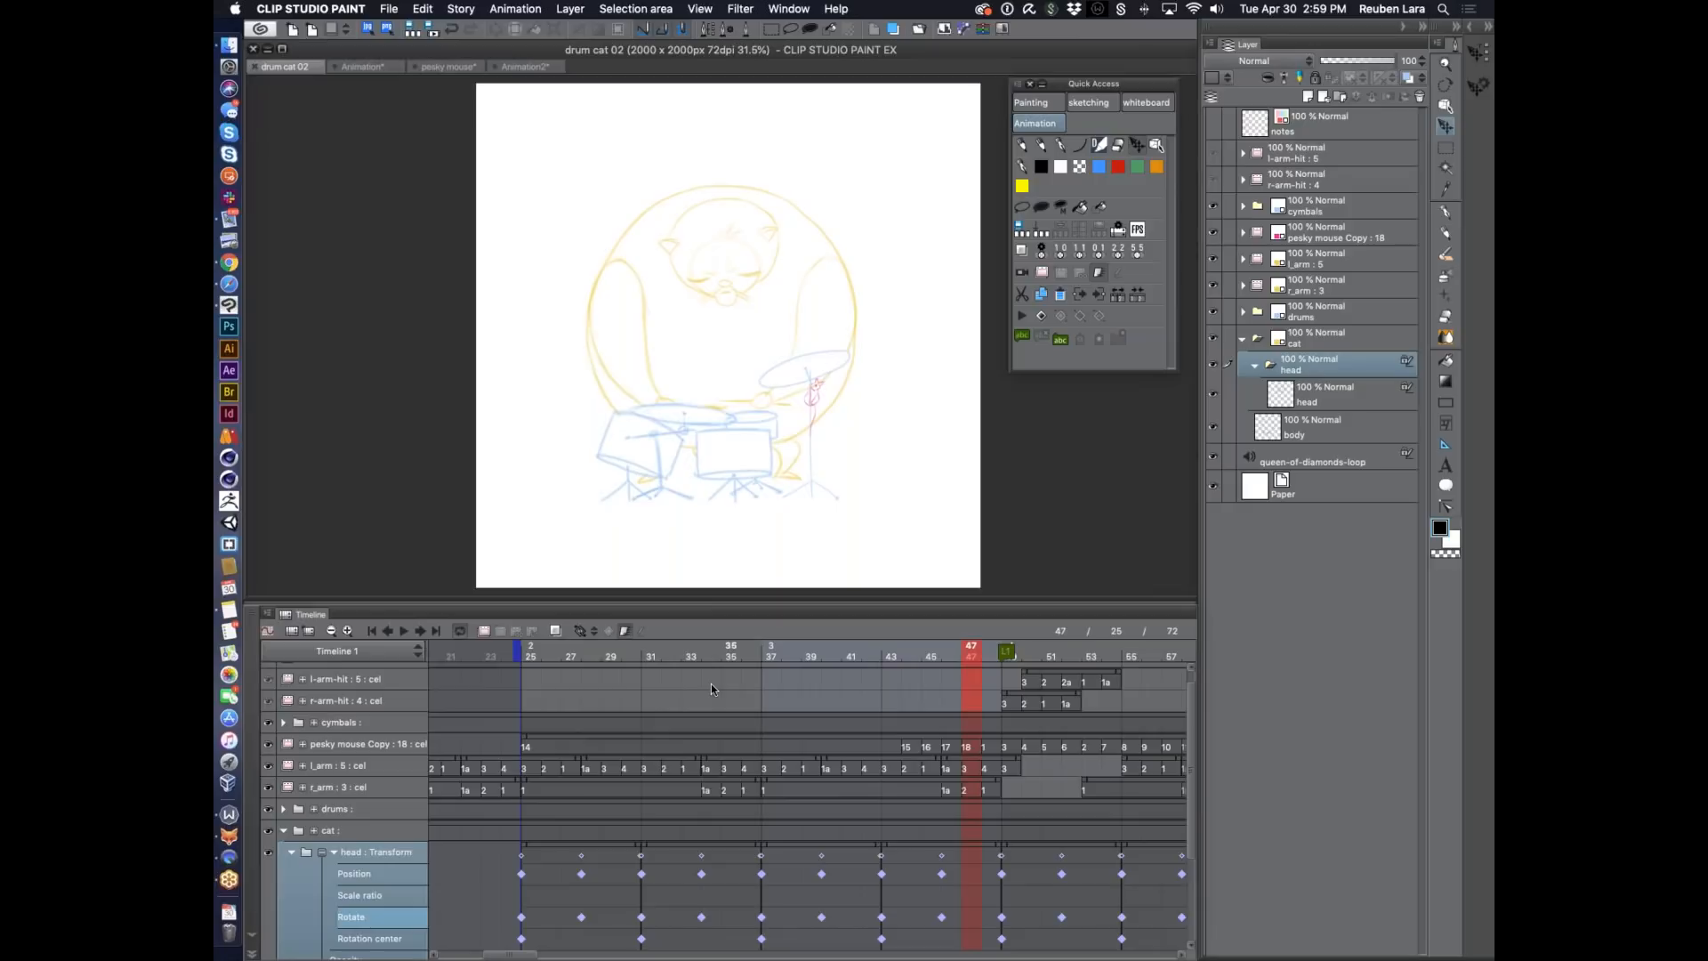
Close and reopen the Quick Access palette, then reposition it slightly and make it taller.
click(1030, 84)
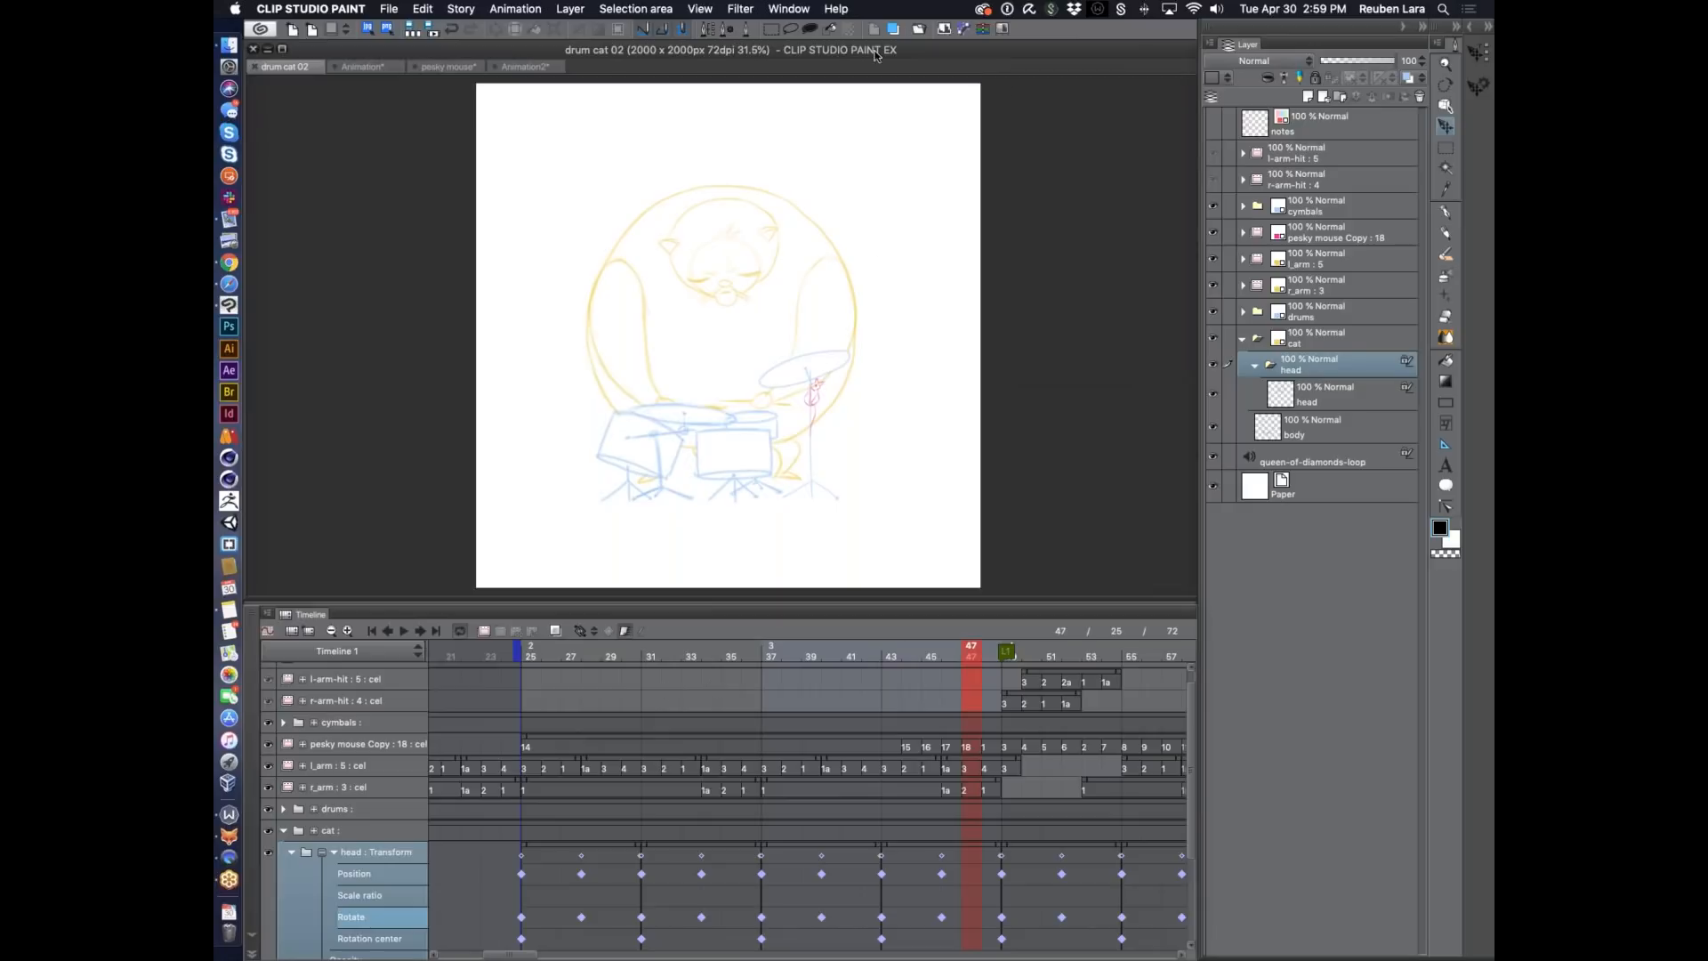
click(789, 9)
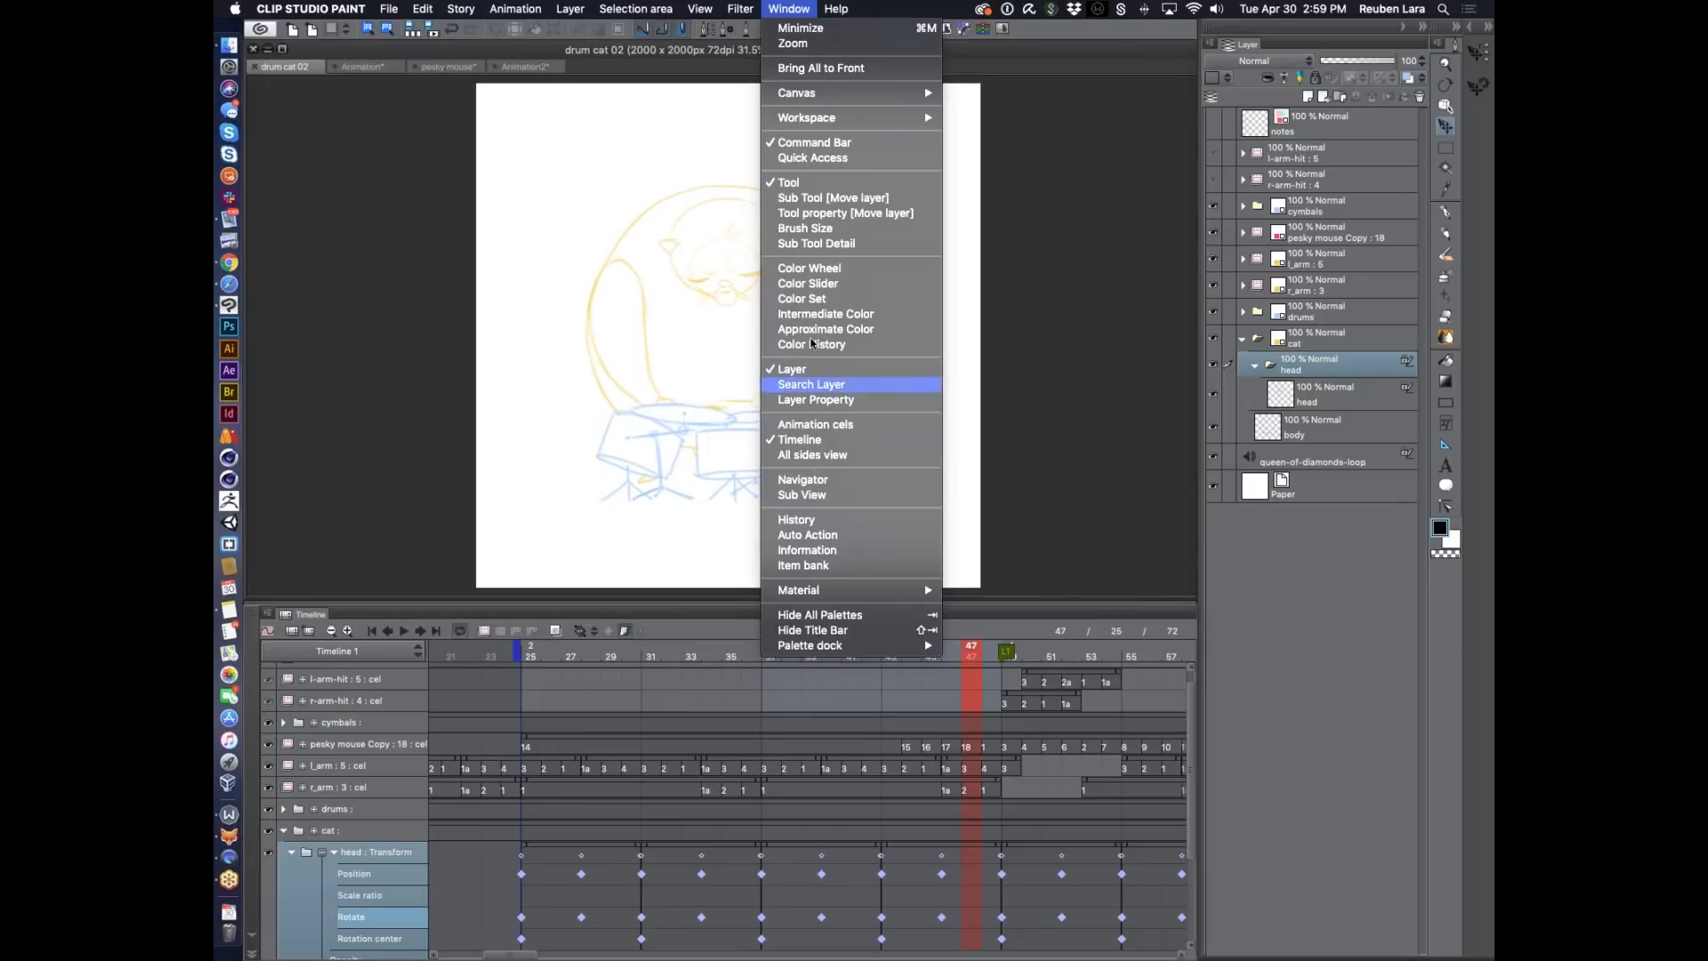
click(809, 158)
mouse_move(1067, 98)
mouse_down()
mouse_move(934, 124)
mouse_move(1059, 116)
mouse_move(1050, 105)
mouse_up()
drag(1143, 391, 1147, 472)
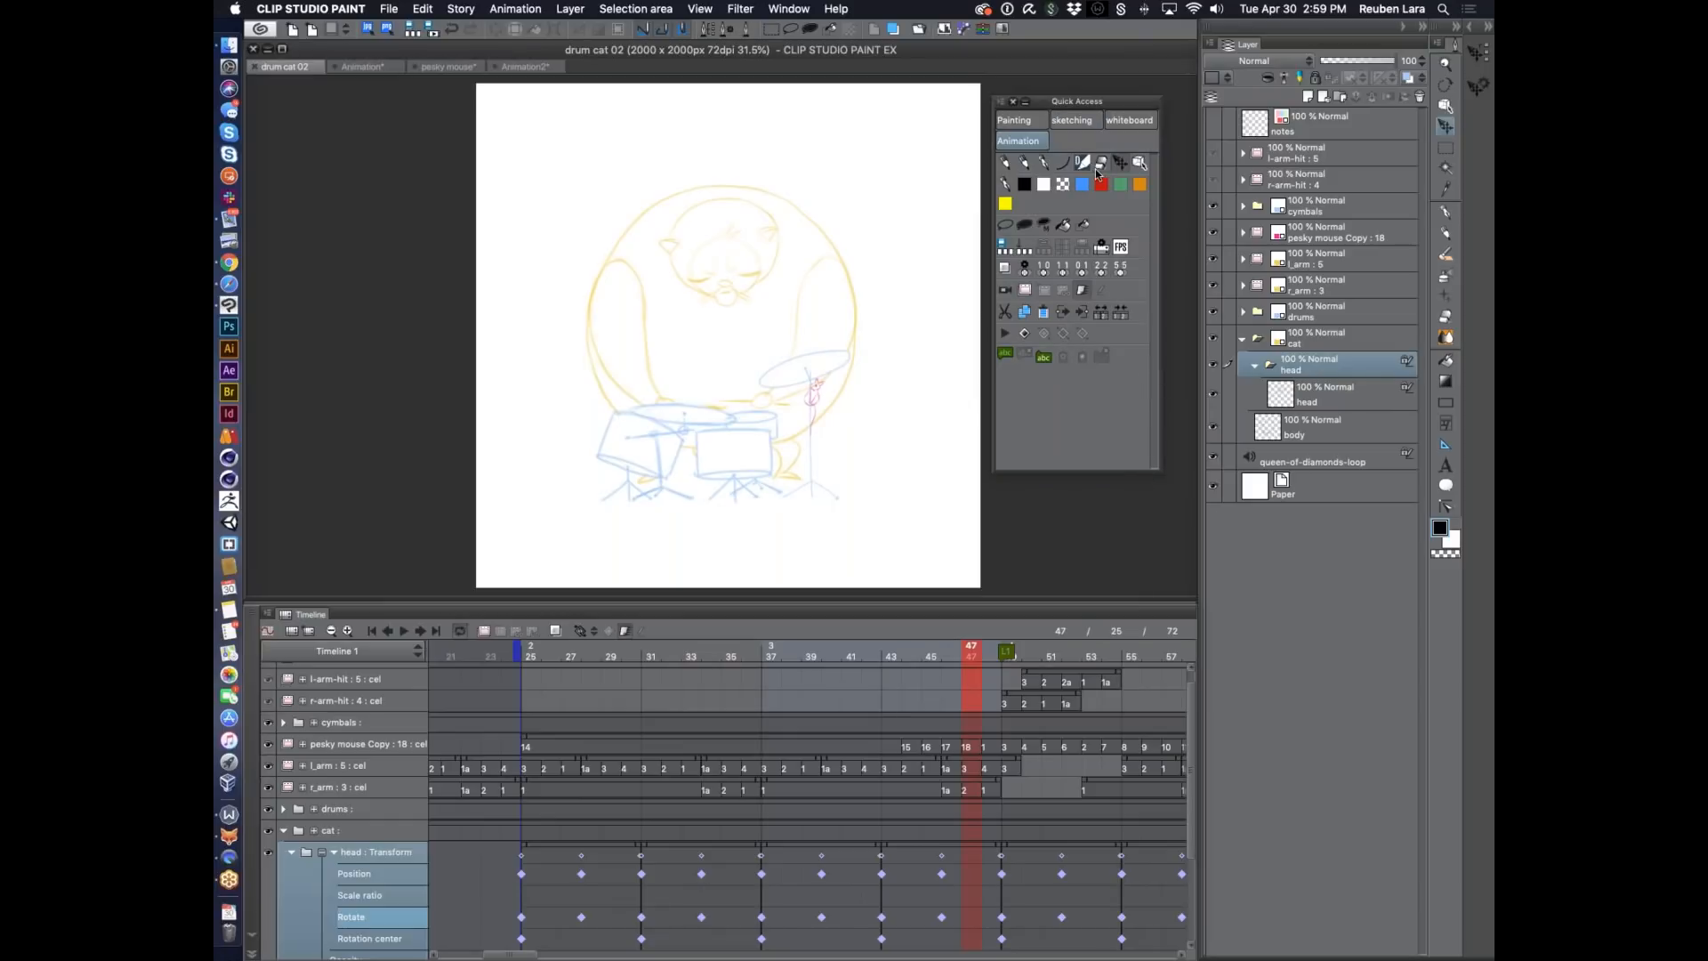
Review the Painting, sketching, whiteboard and Animation sets in the Quick Access palette.
click(1019, 122)
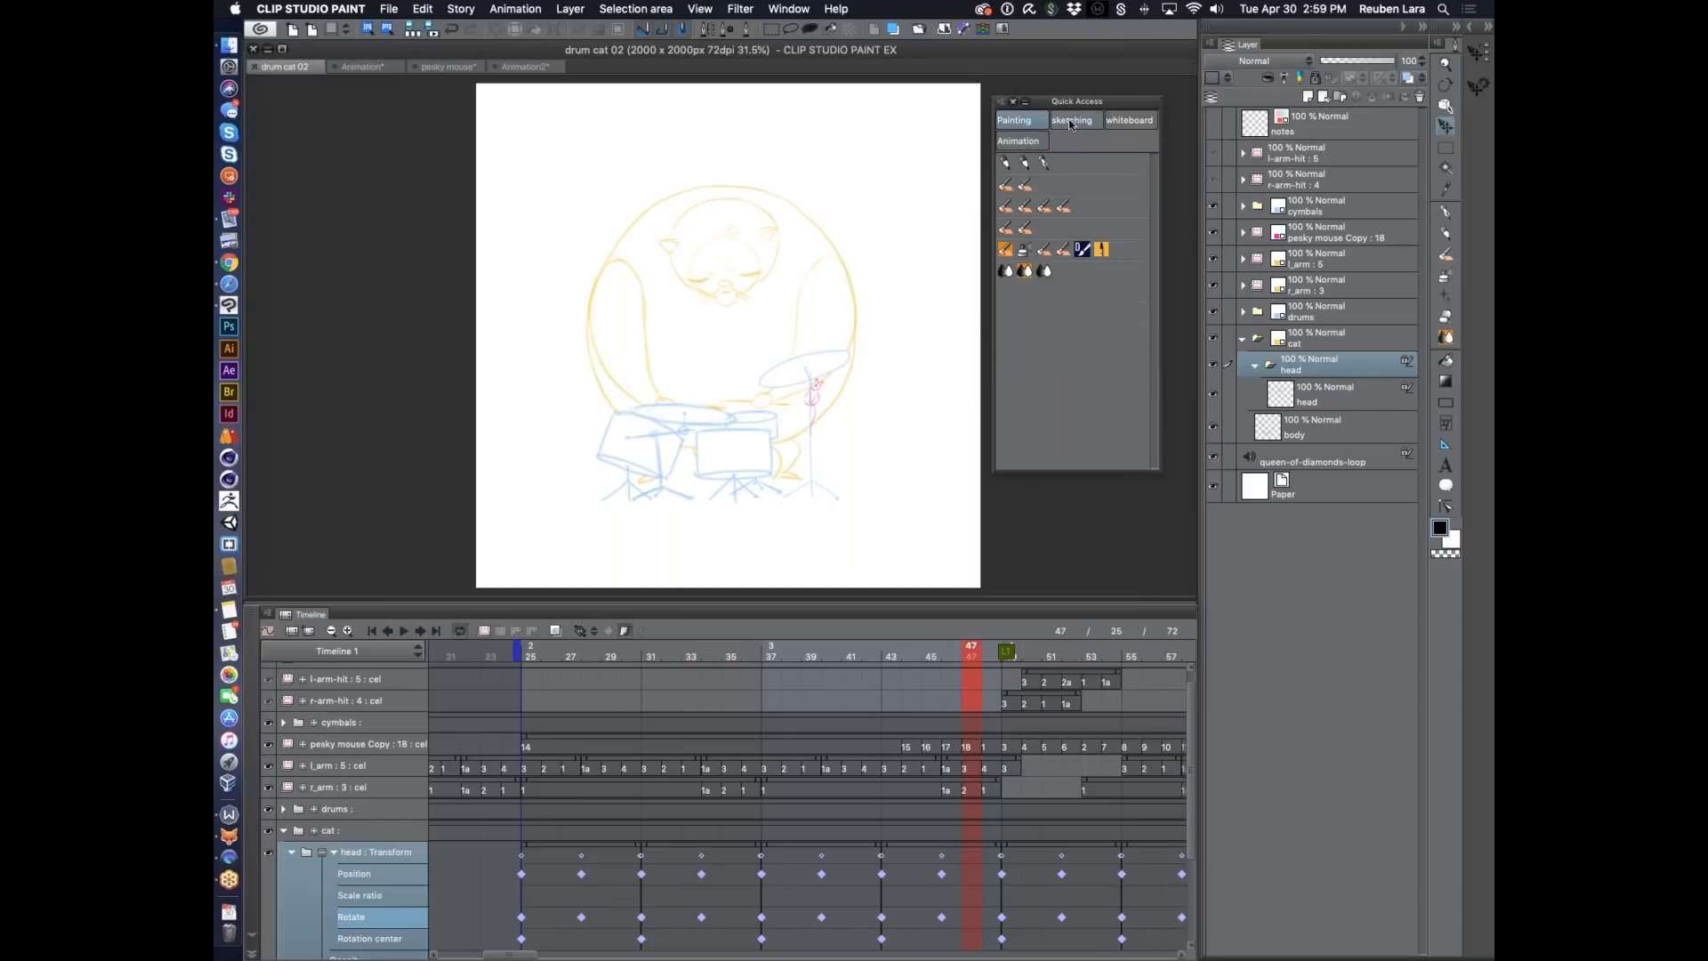
click(1094, 121)
click(1126, 122)
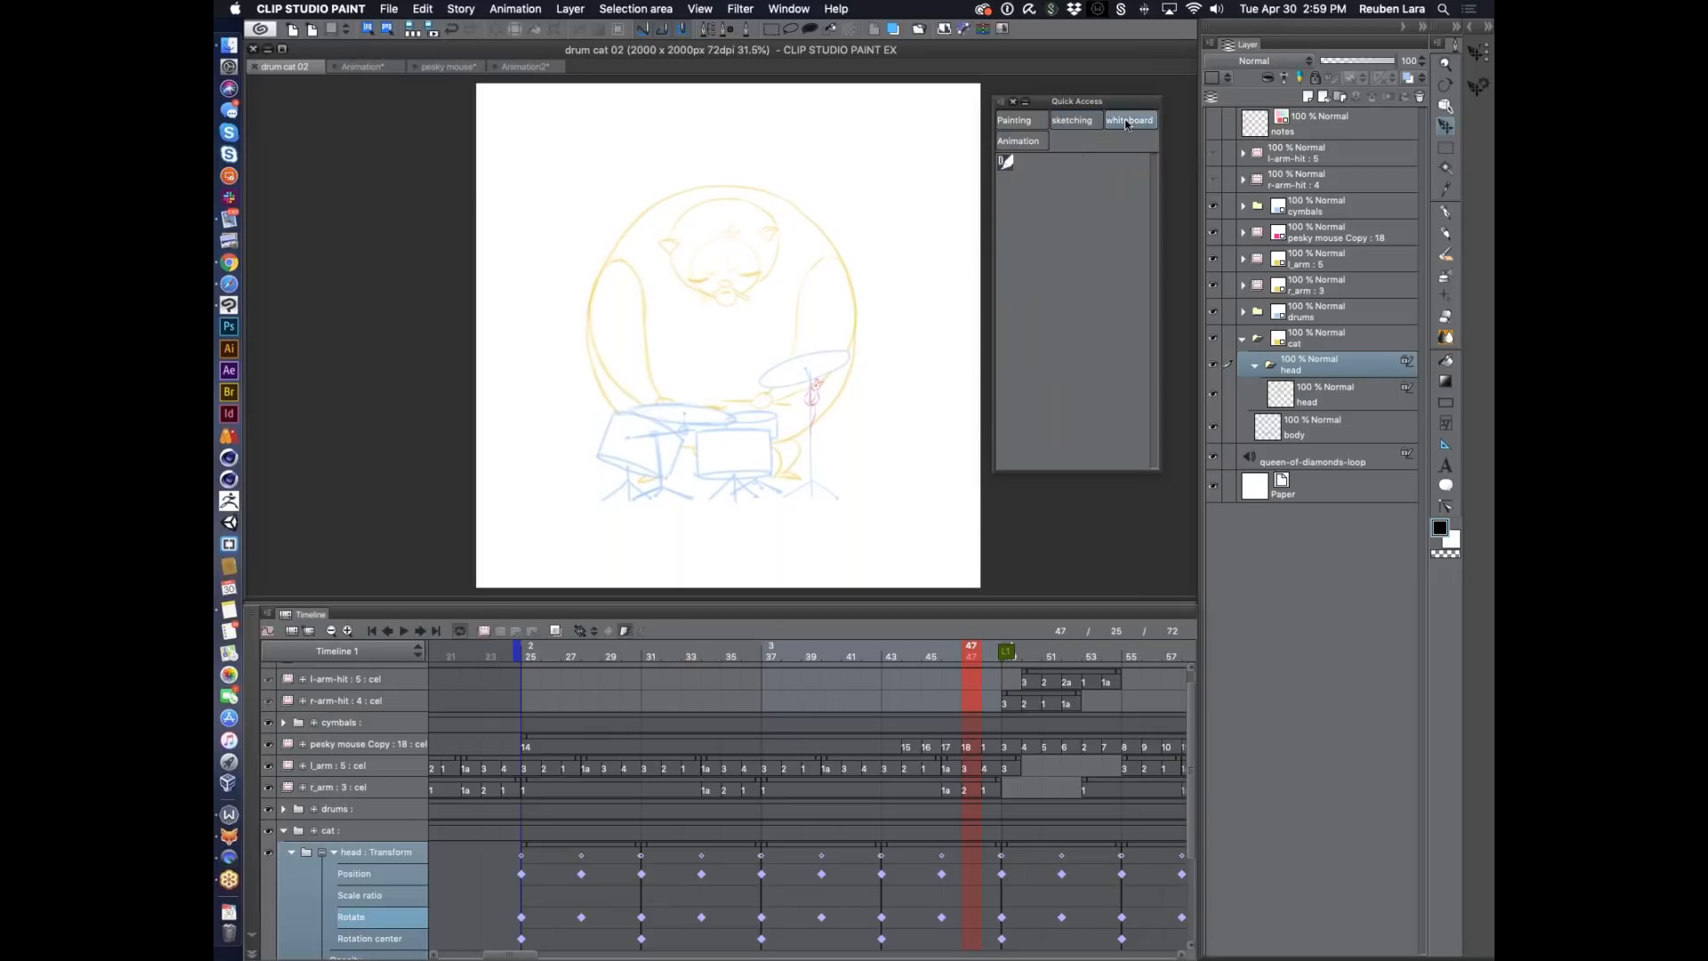
click(1072, 121)
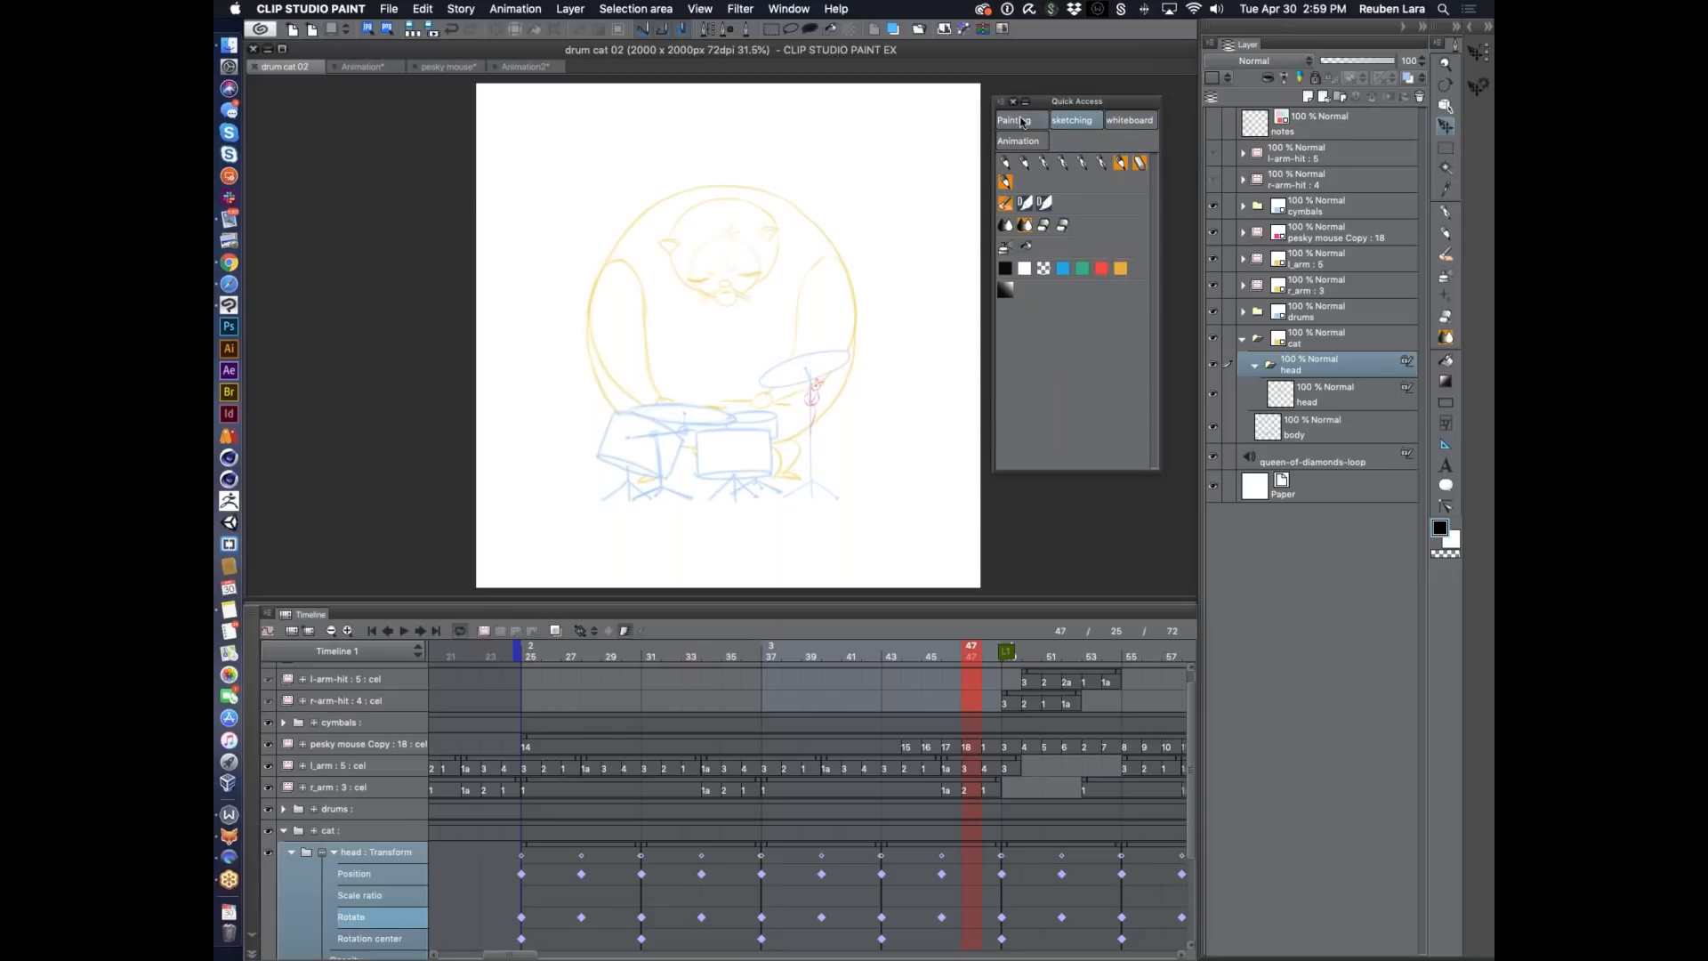
click(1022, 123)
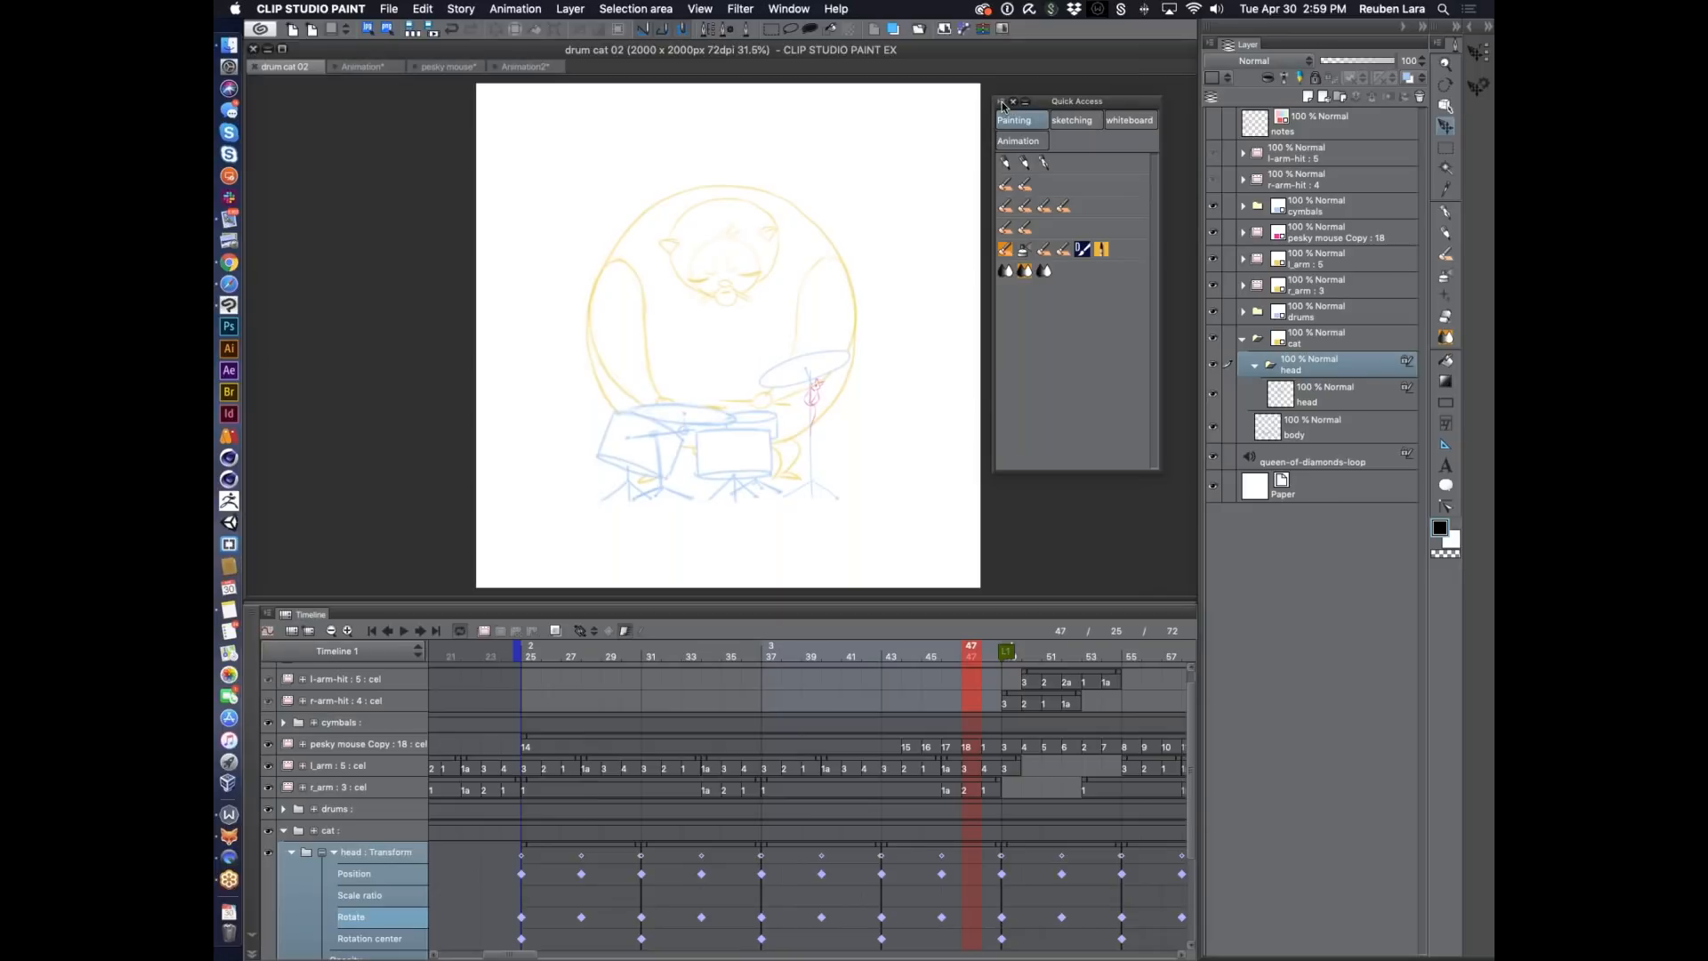
click(1023, 143)
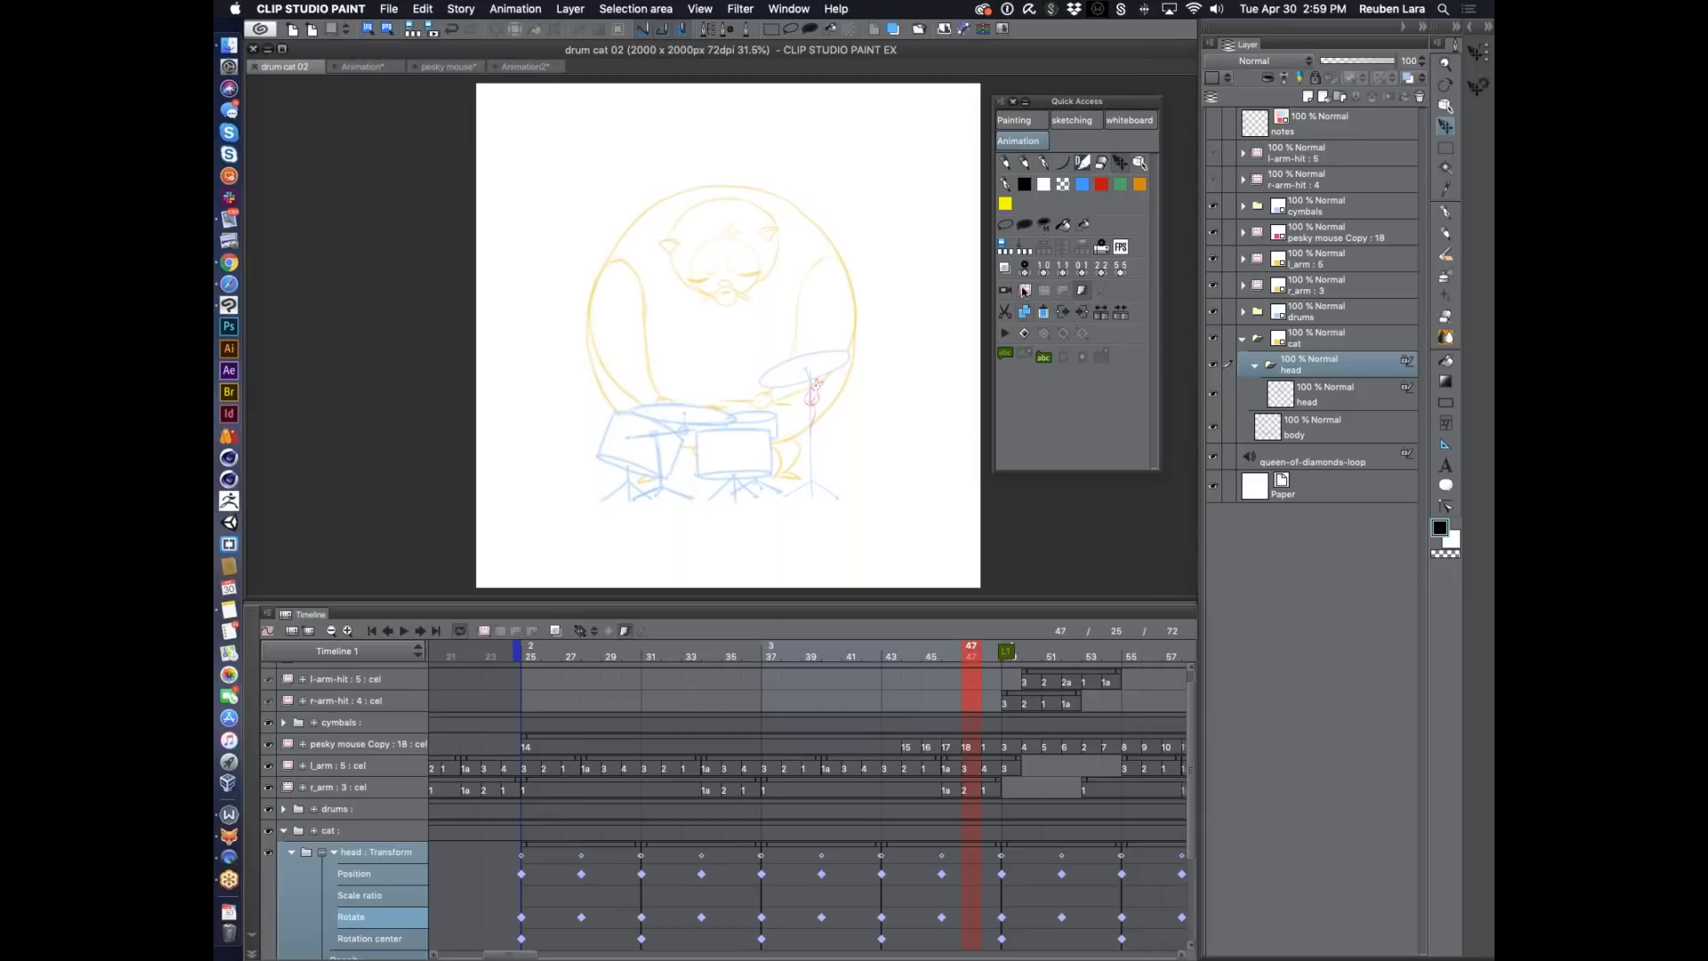
Display the Quick Access items as a small list.
click(1002, 103)
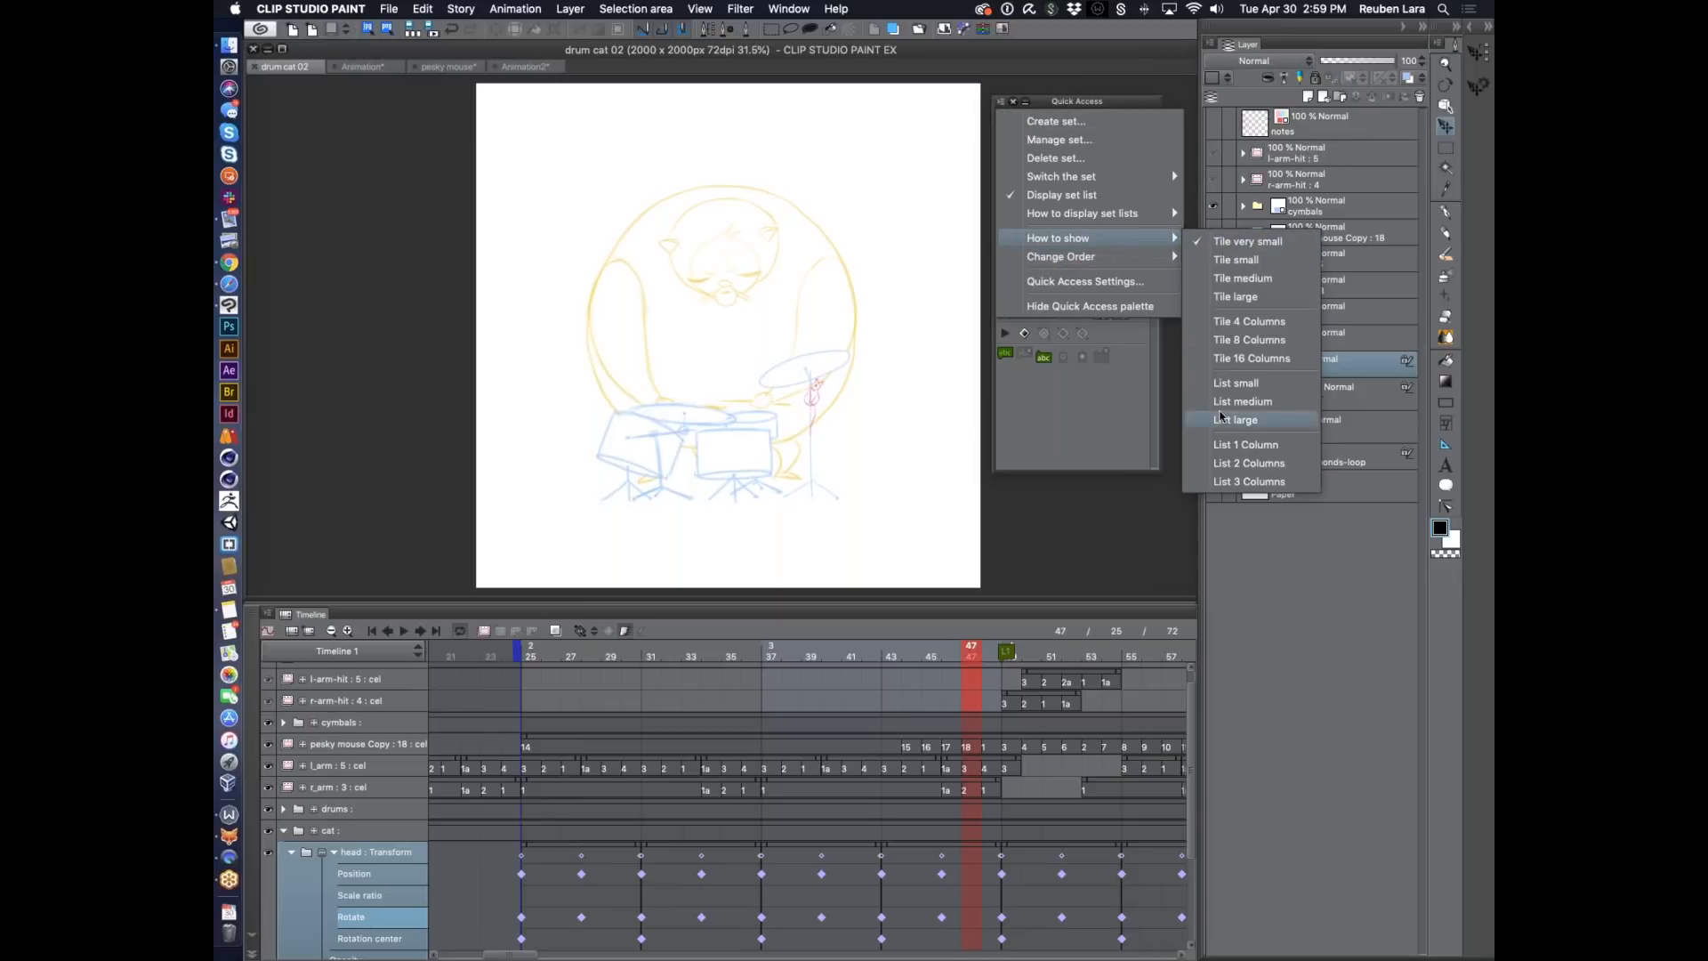
click(1224, 382)
scroll(1118, 403, up, 5)
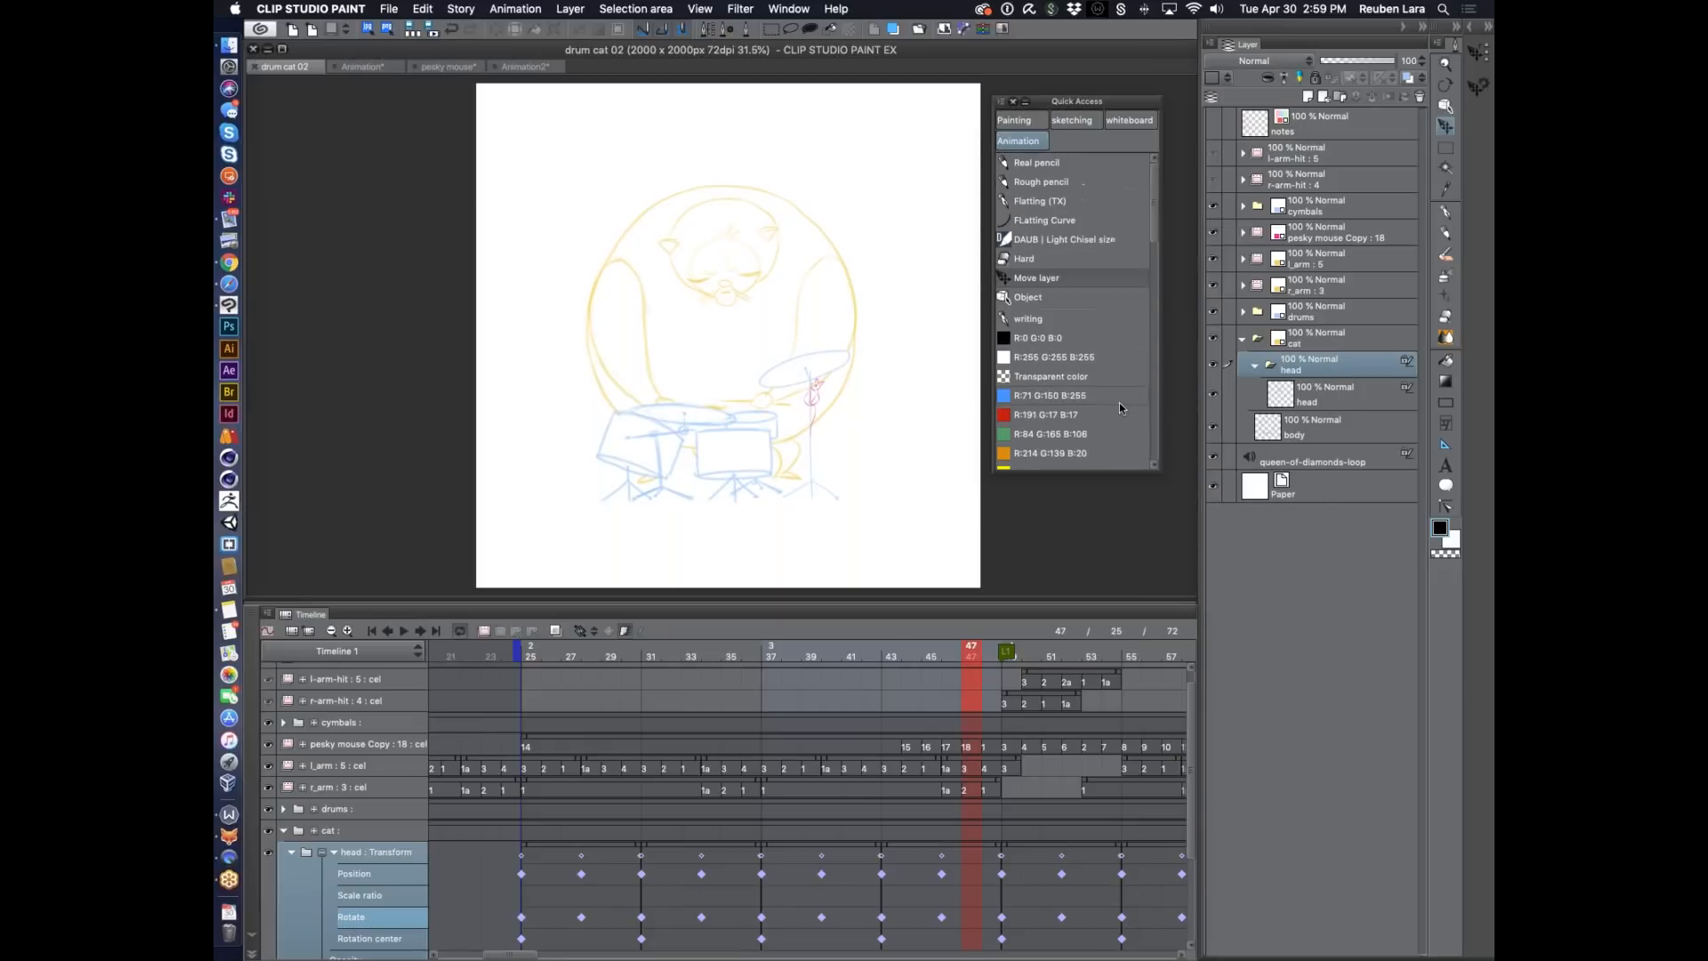
Examine the Painting, sketching and Animation sets in list view, lengthening the palette to show more items.
click(1014, 120)
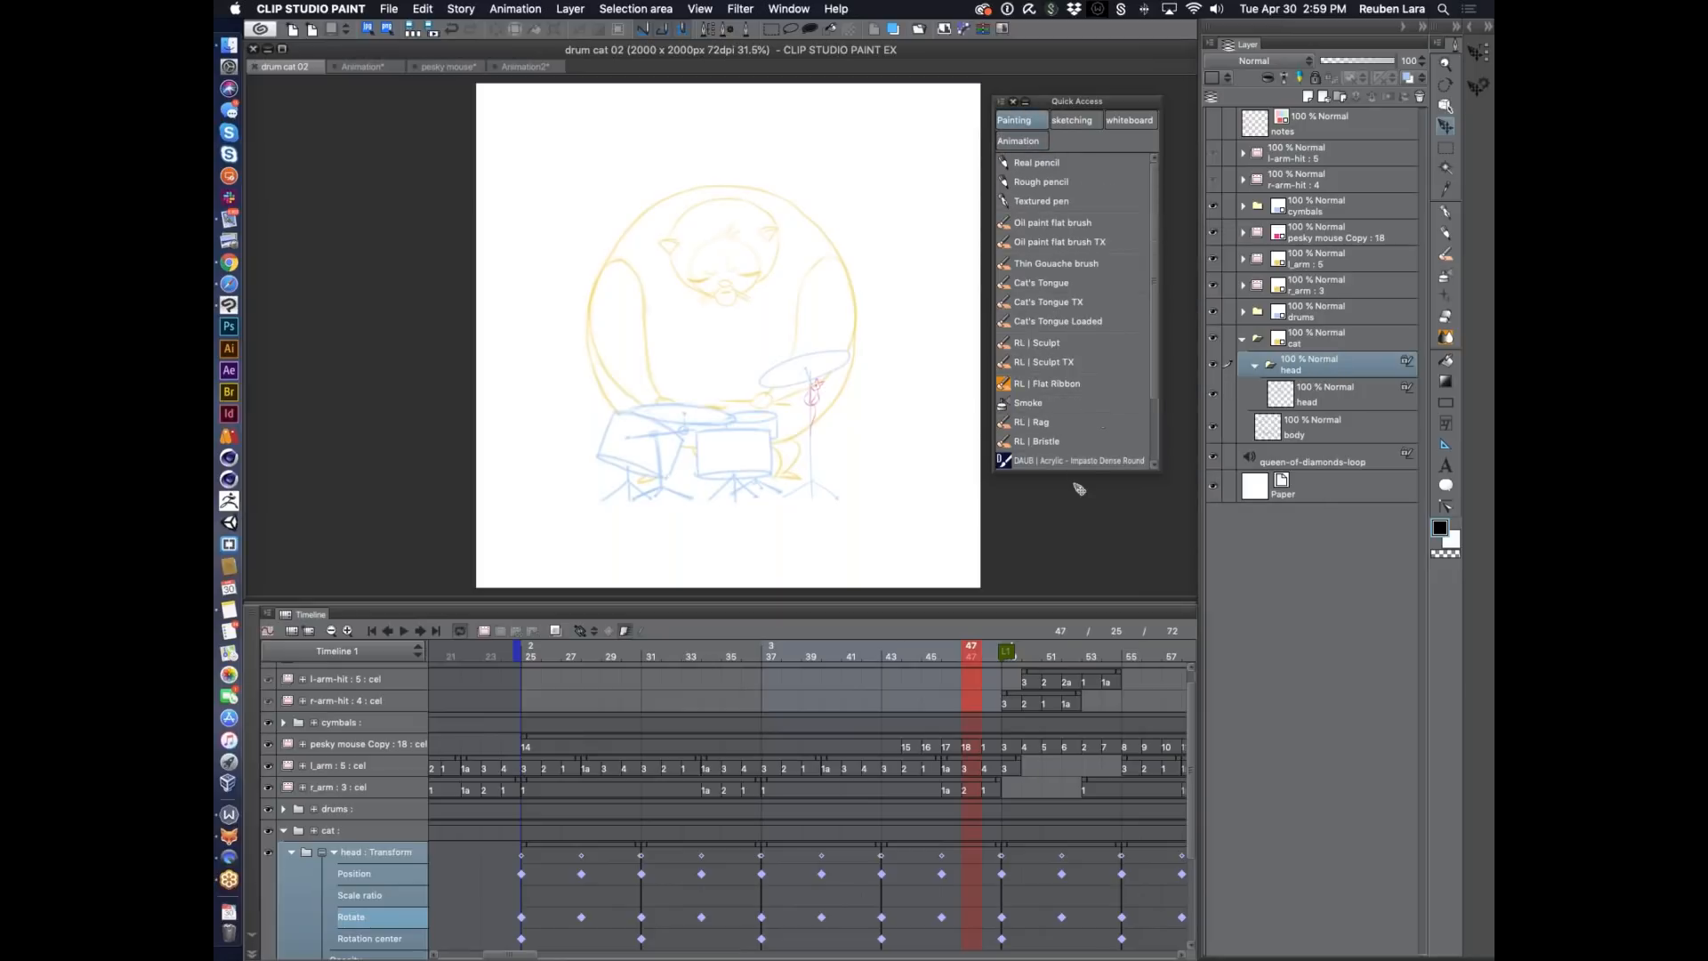
drag(1073, 467, 1077, 573)
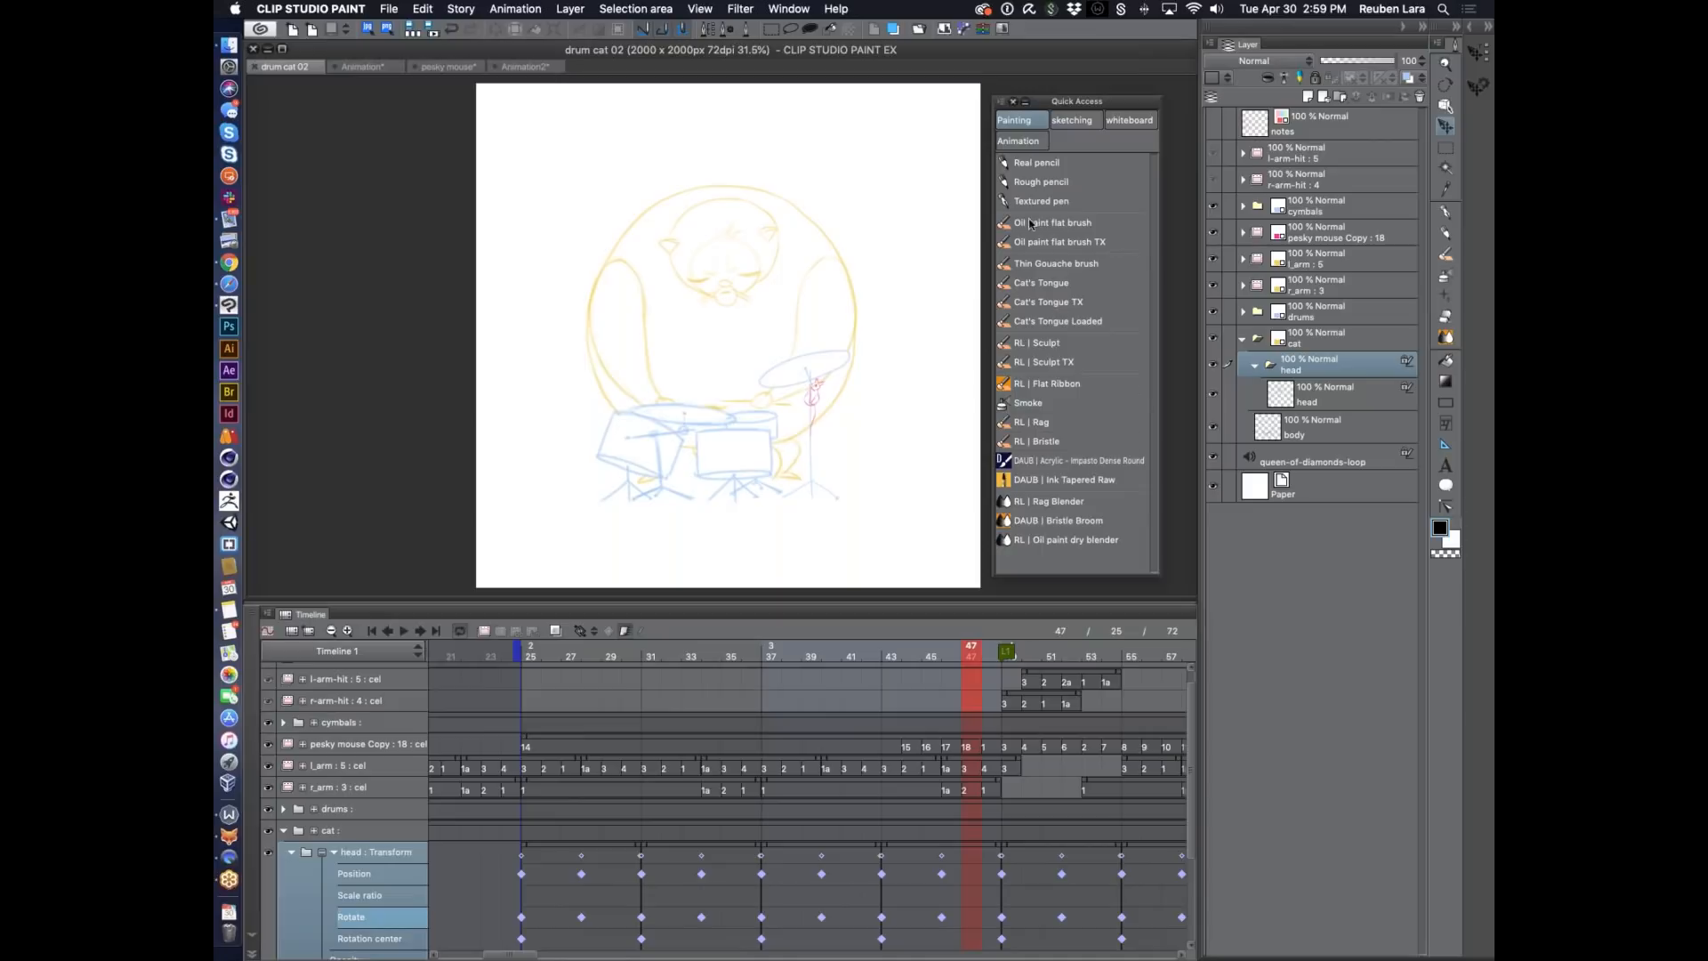
click(1072, 120)
scroll(1064, 218, down, 2)
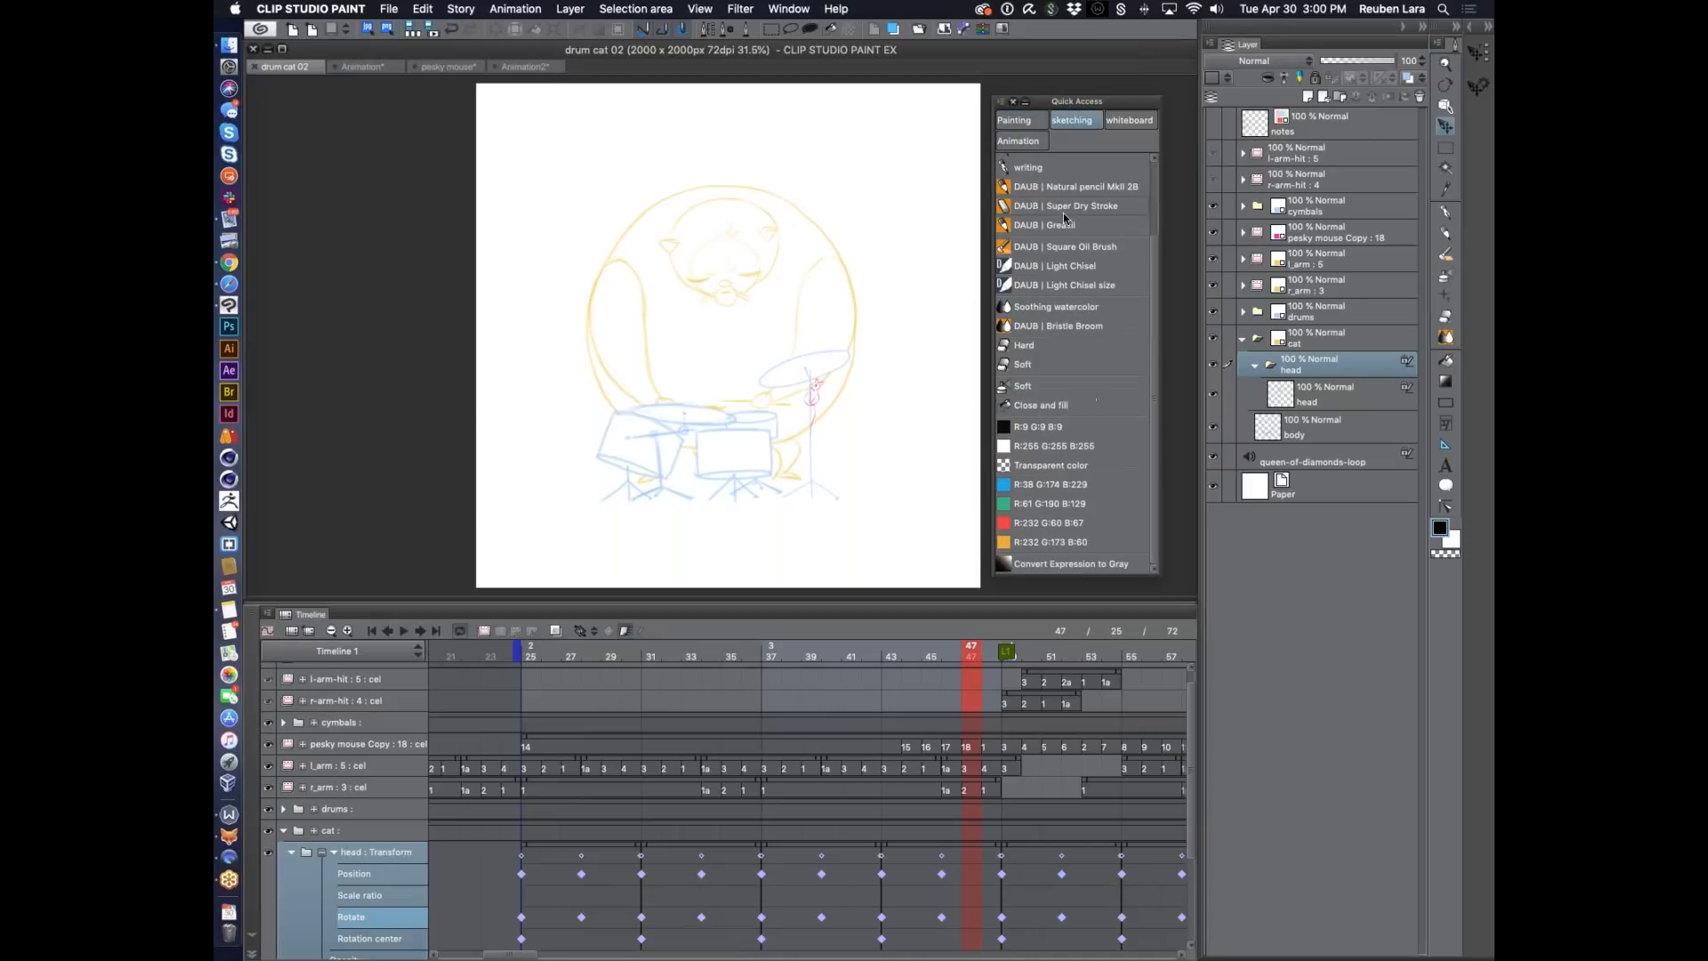
click(1029, 145)
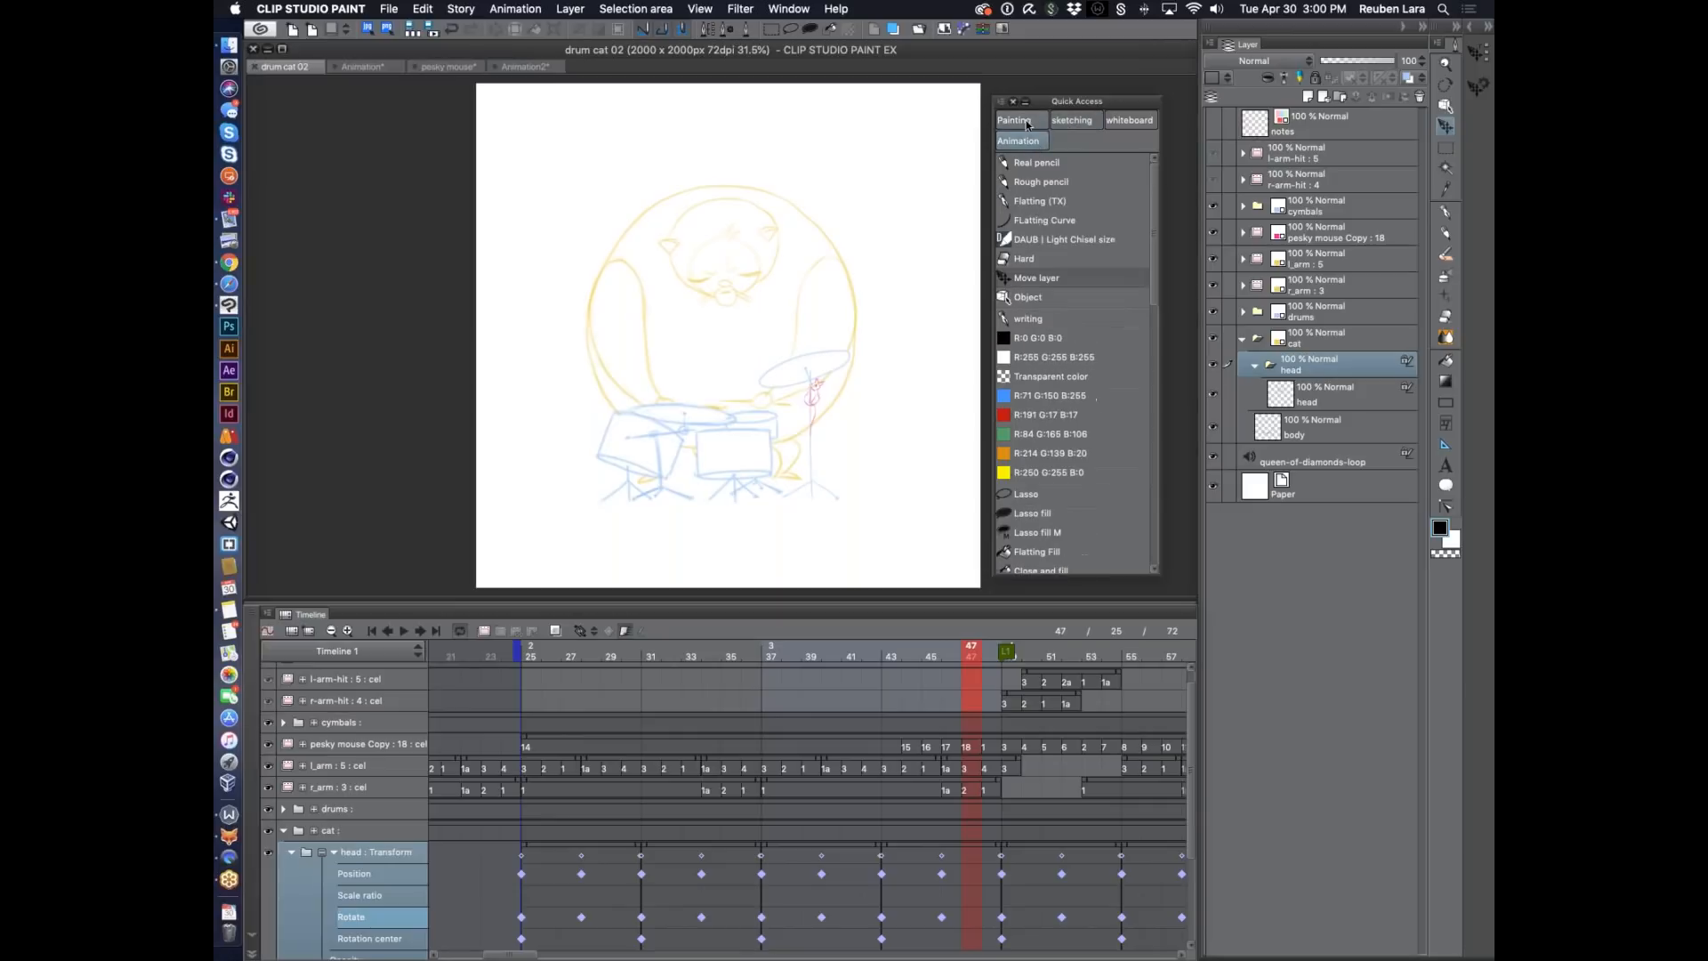
Display the Quick Access items as very small tiles.
click(1000, 100)
mouse_move(1161, 214)
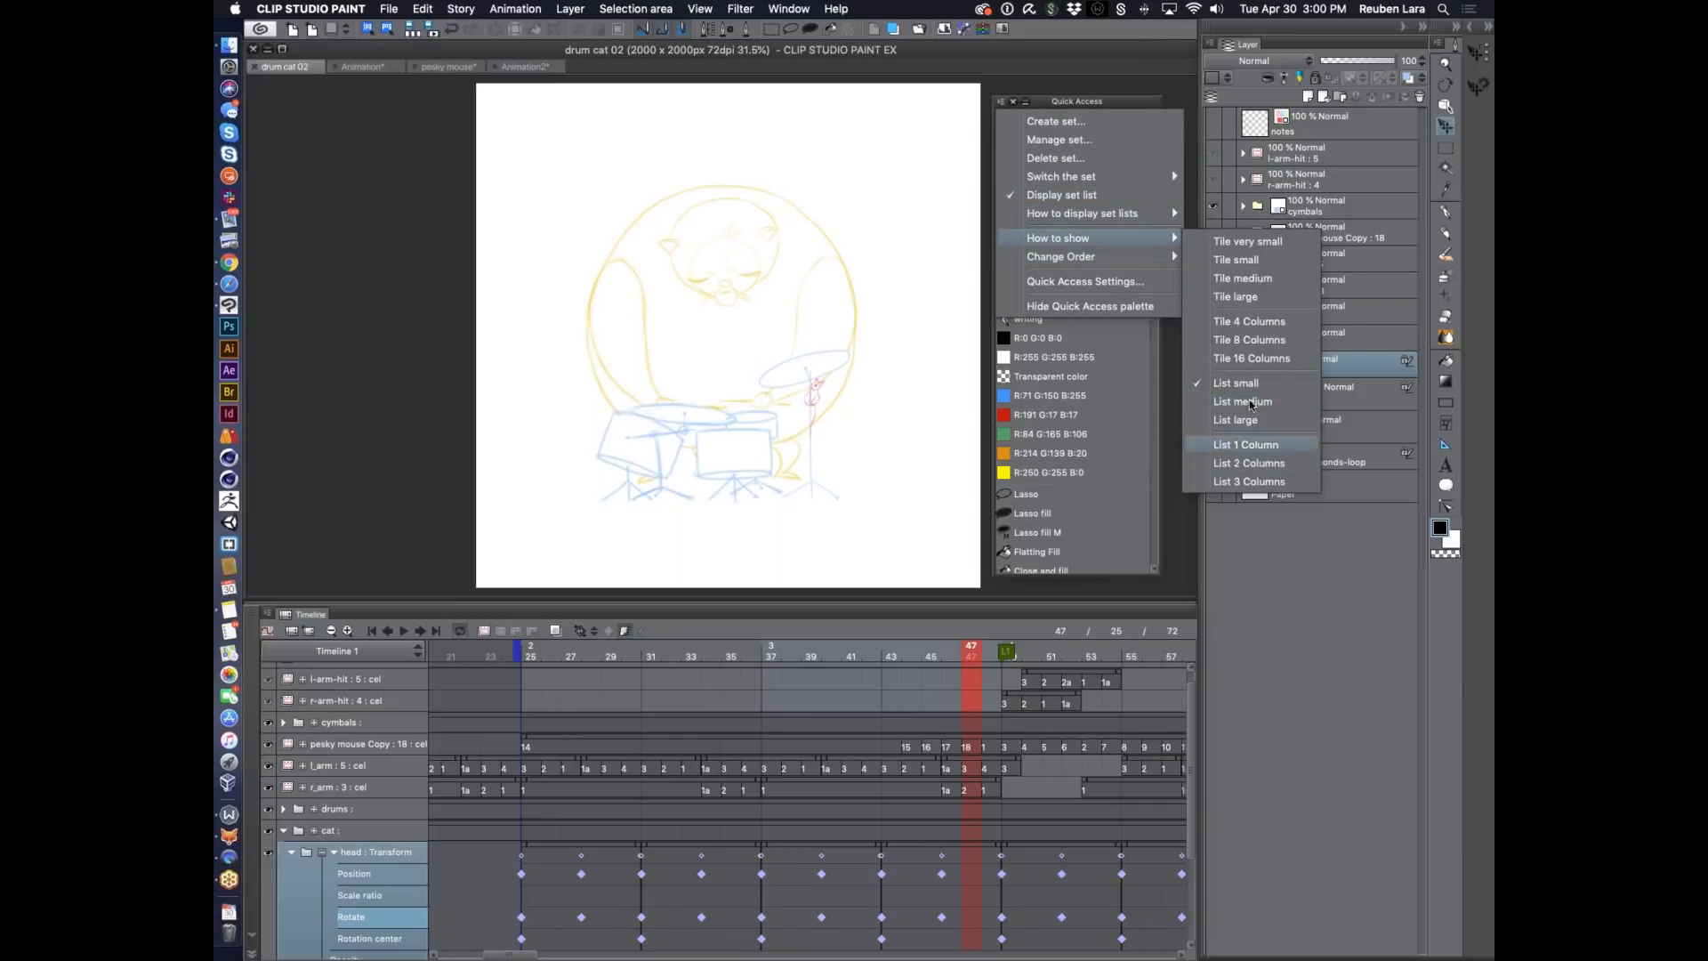
click(1241, 241)
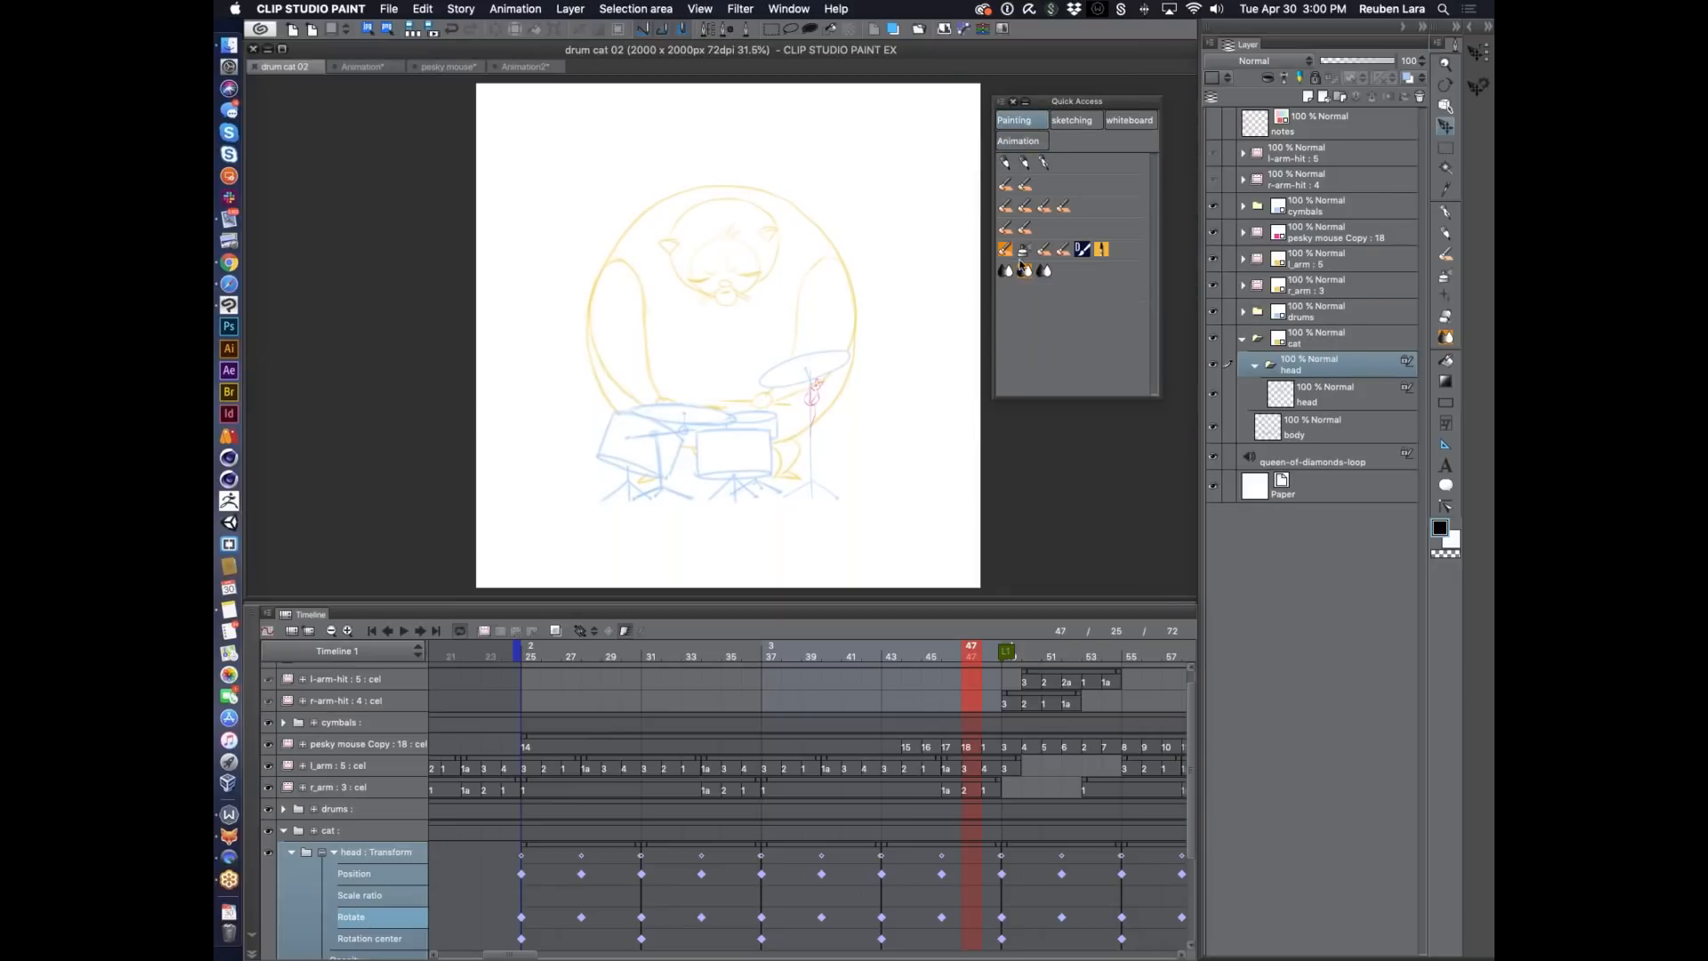
Look through the sketching and whiteboard sets, return to the Animation set and shift the Quick Access palette slightly.
click(1072, 125)
click(1129, 120)
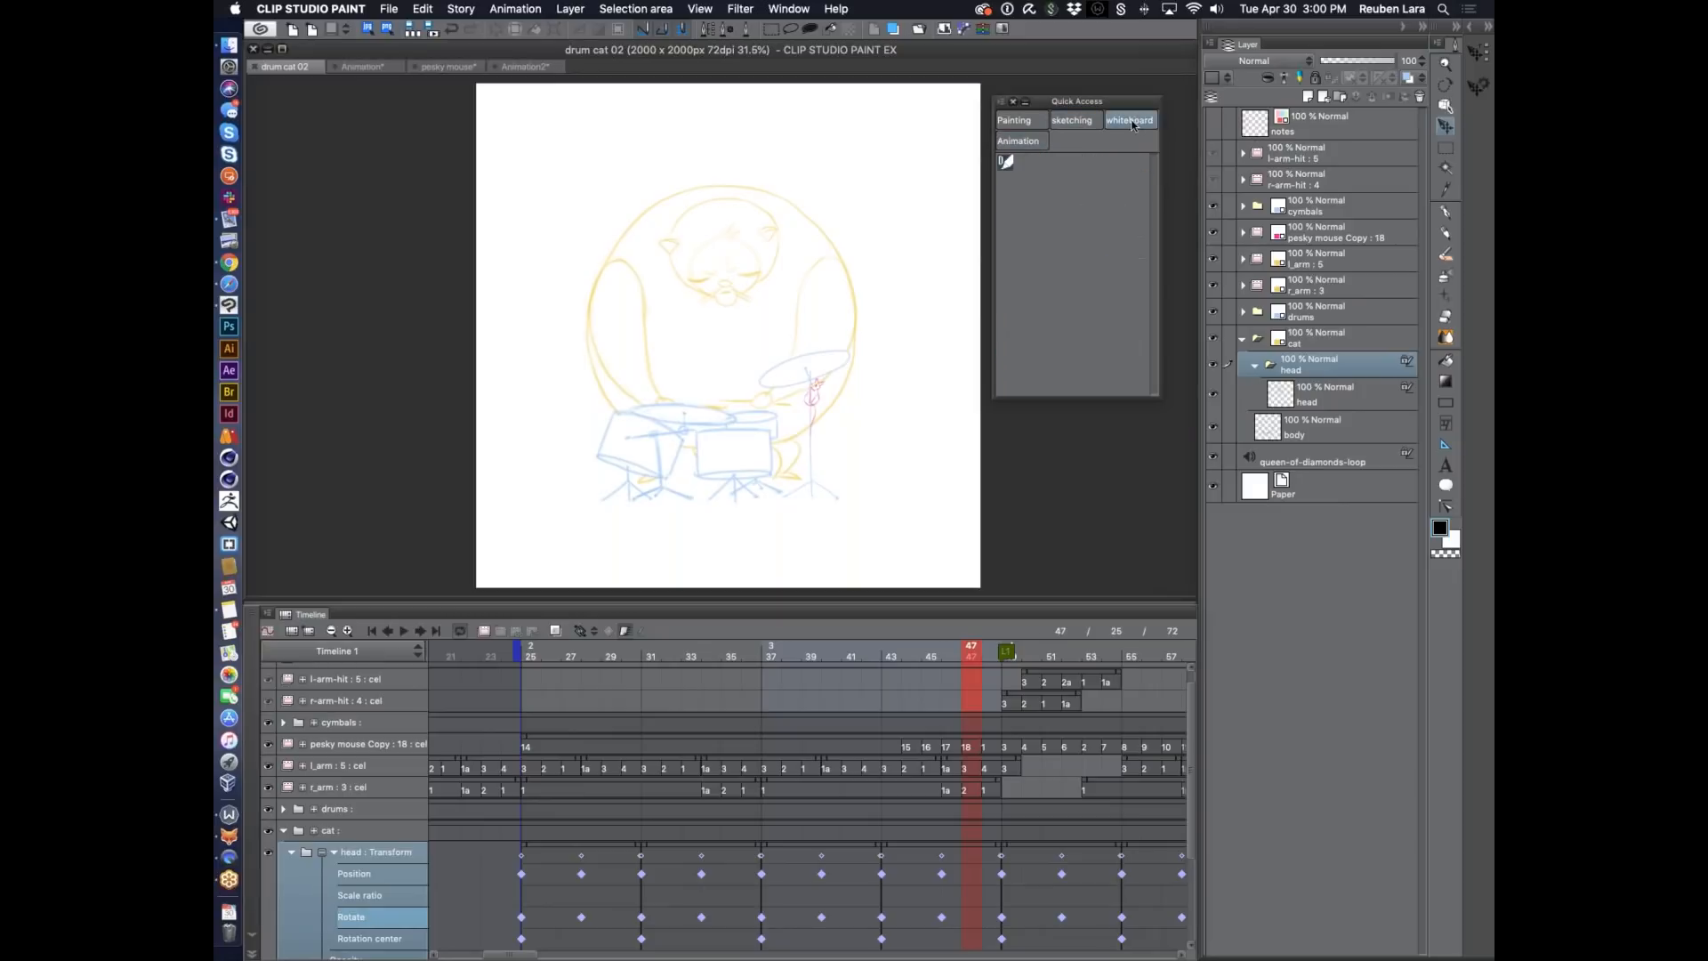
click(1035, 138)
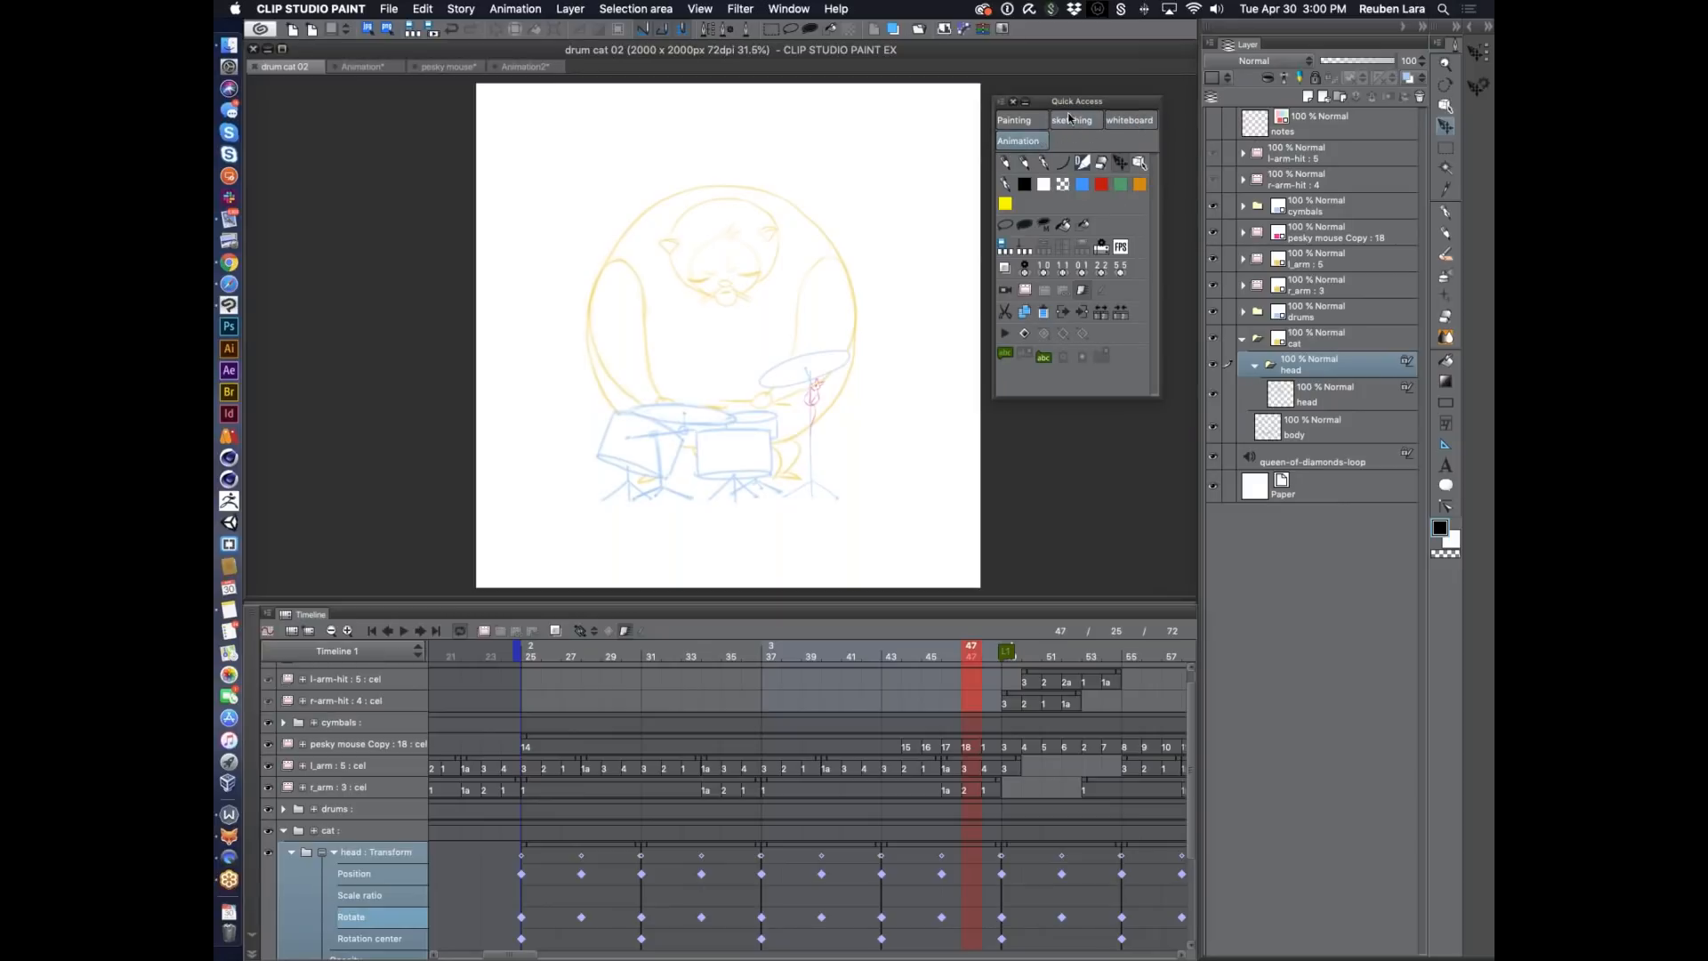
drag(1073, 103, 1092, 103)
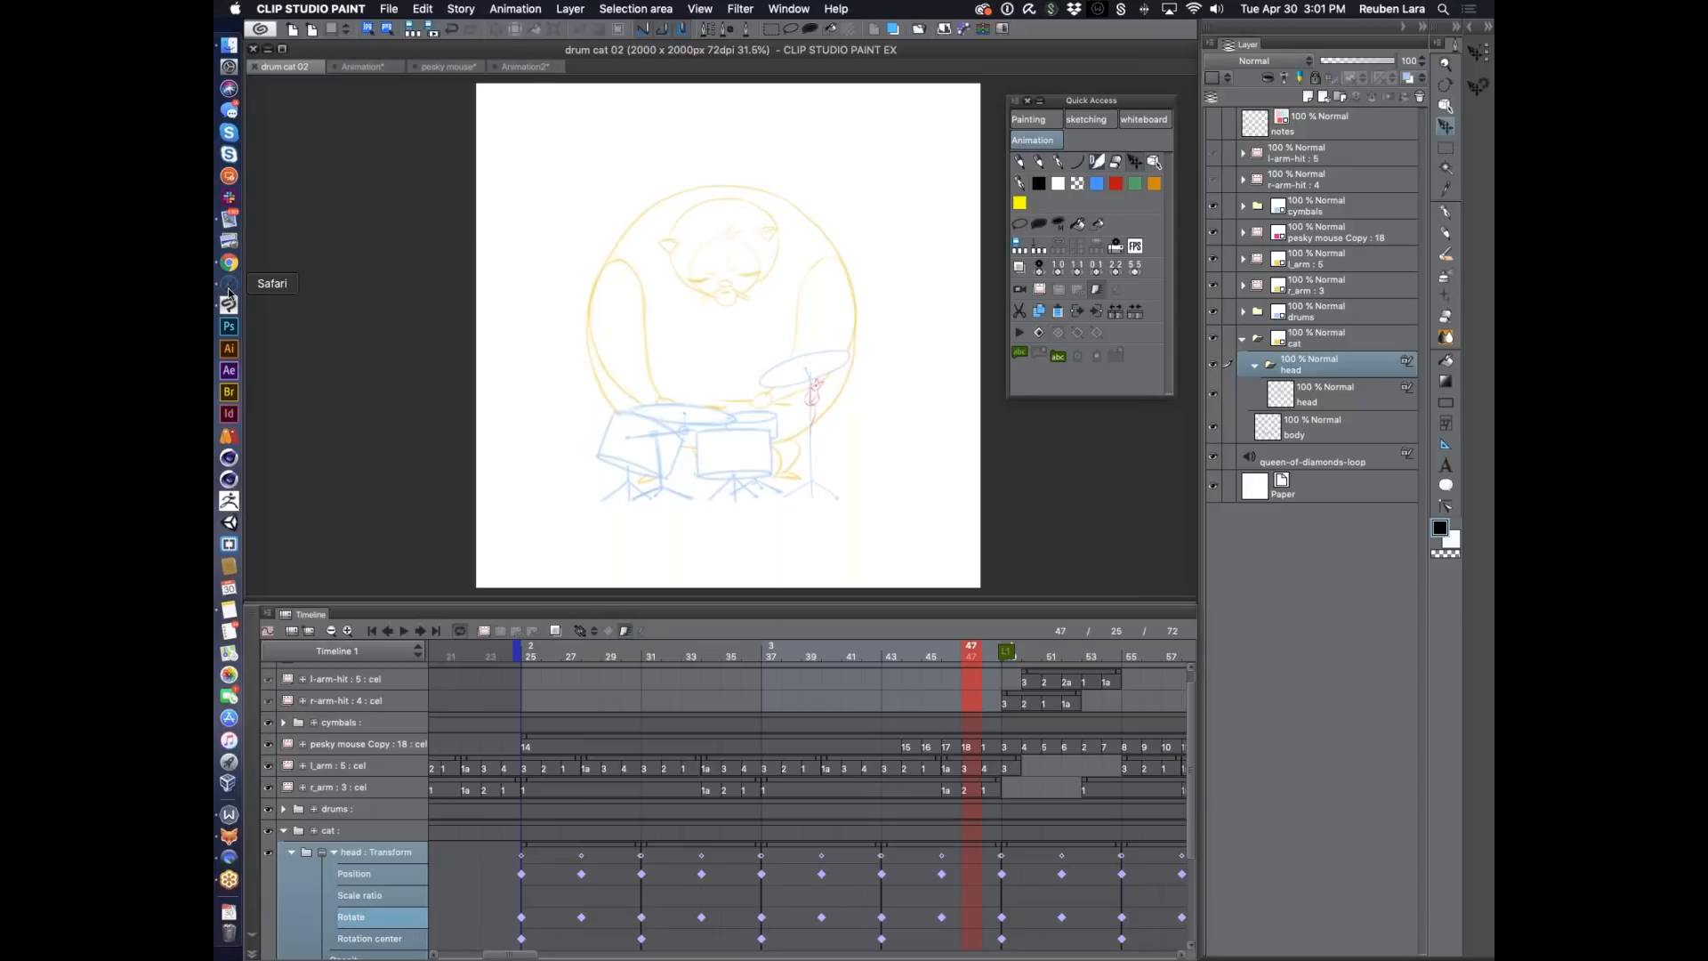
Switch to Safari and search Google in a new tab for "cintiq 21ux".
click(229, 284)
click(1243, 103)
text(cintiq 21ux)
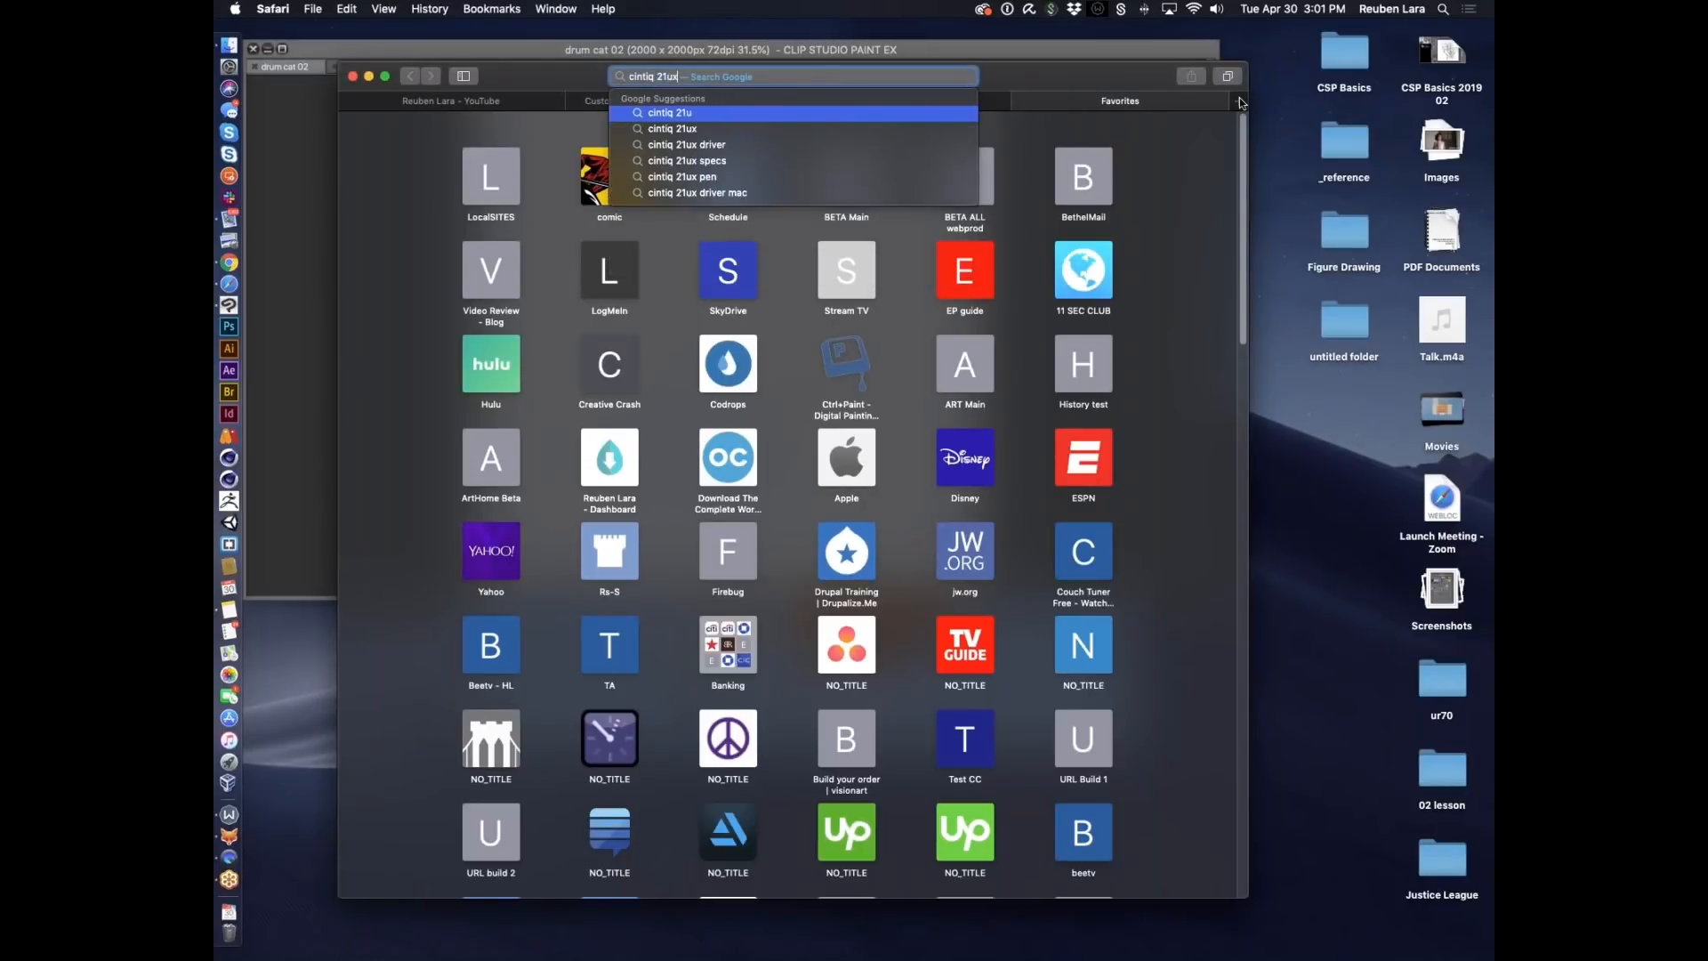
key(Return)
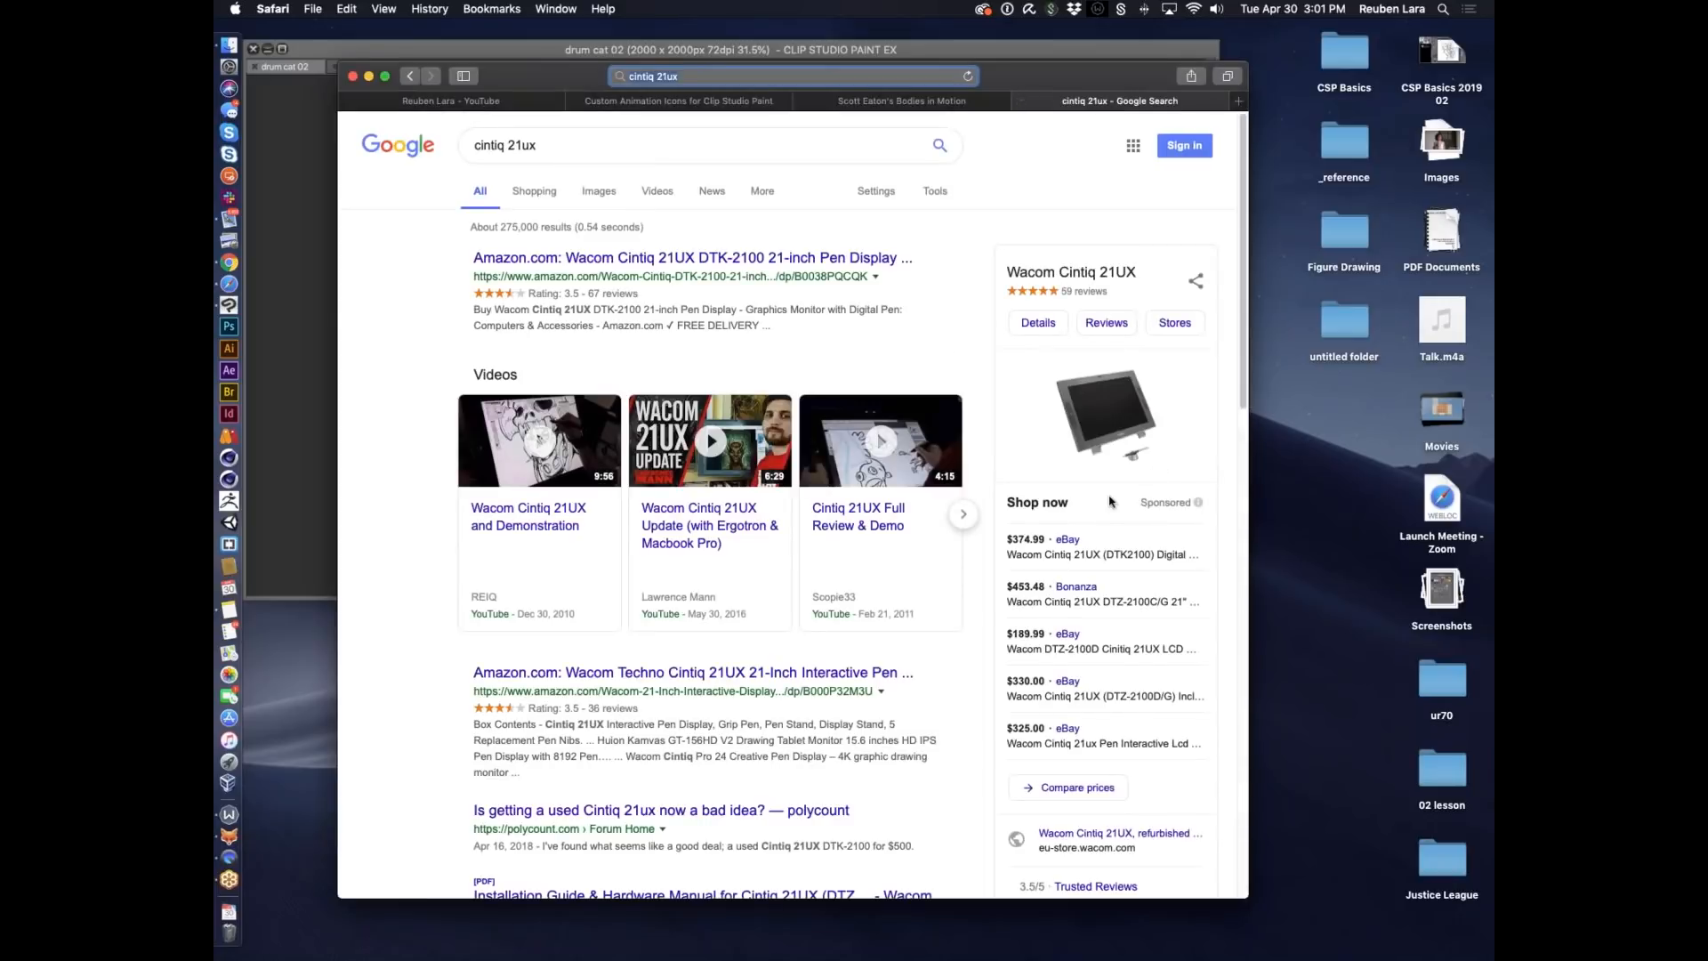
View the enlarged Wacom Cintiq 21UX product image, close it and return to Clip Studio Paint.
click(1136, 434)
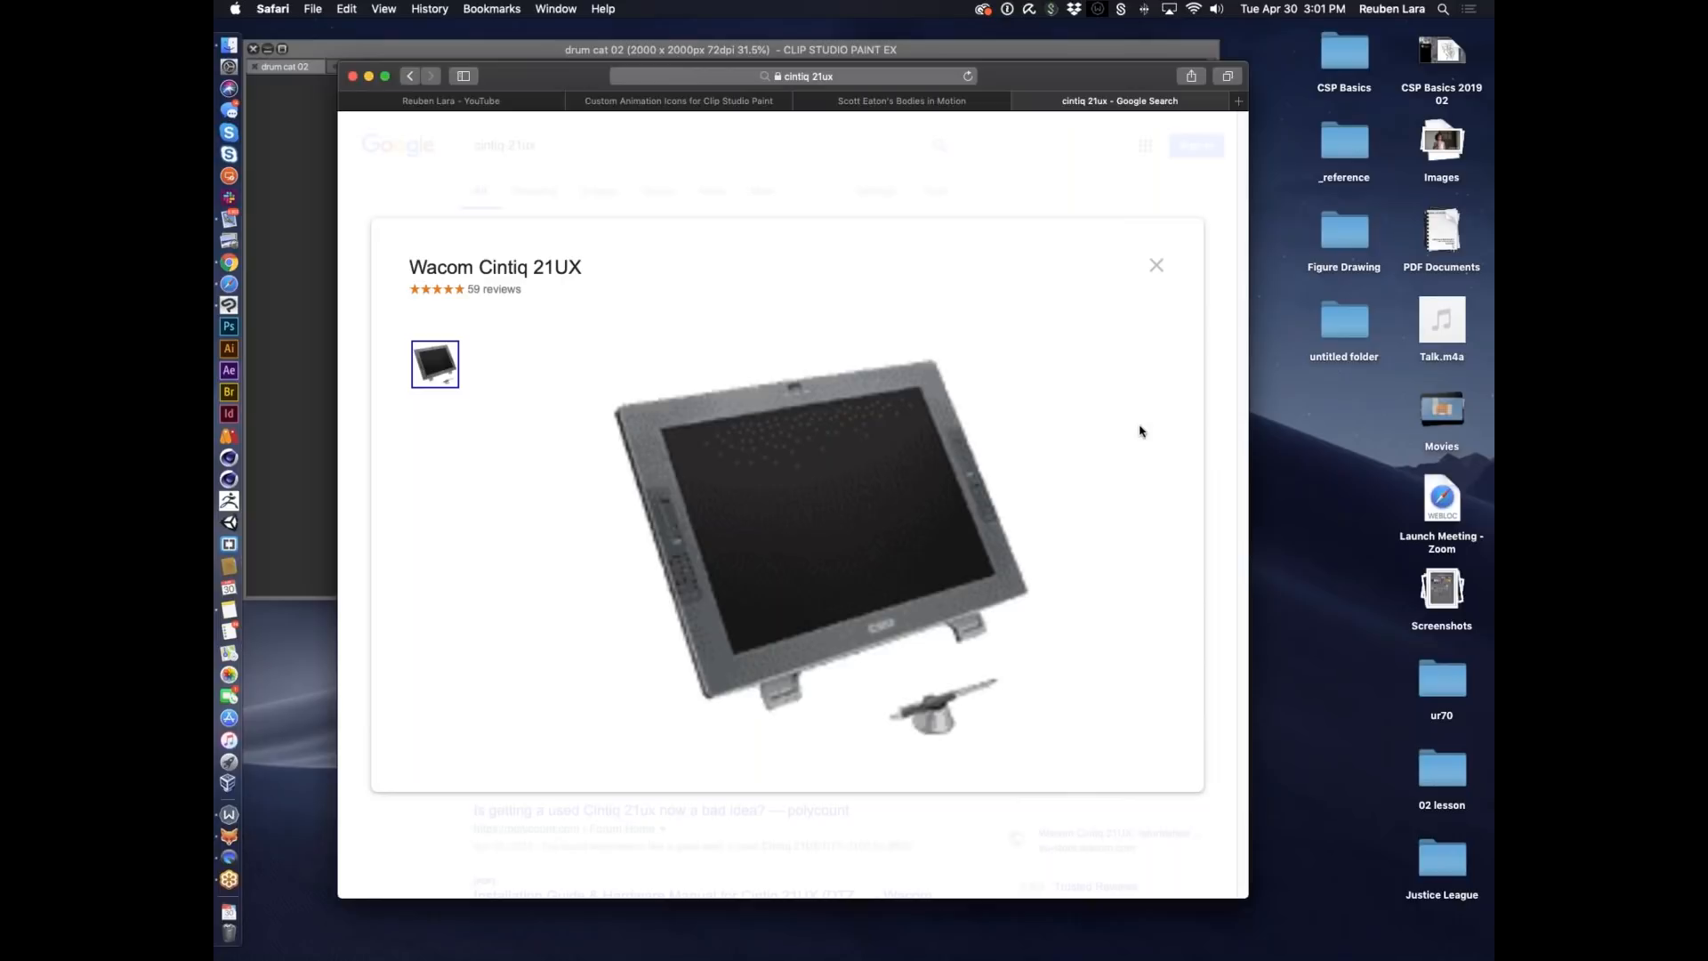
click(1156, 266)
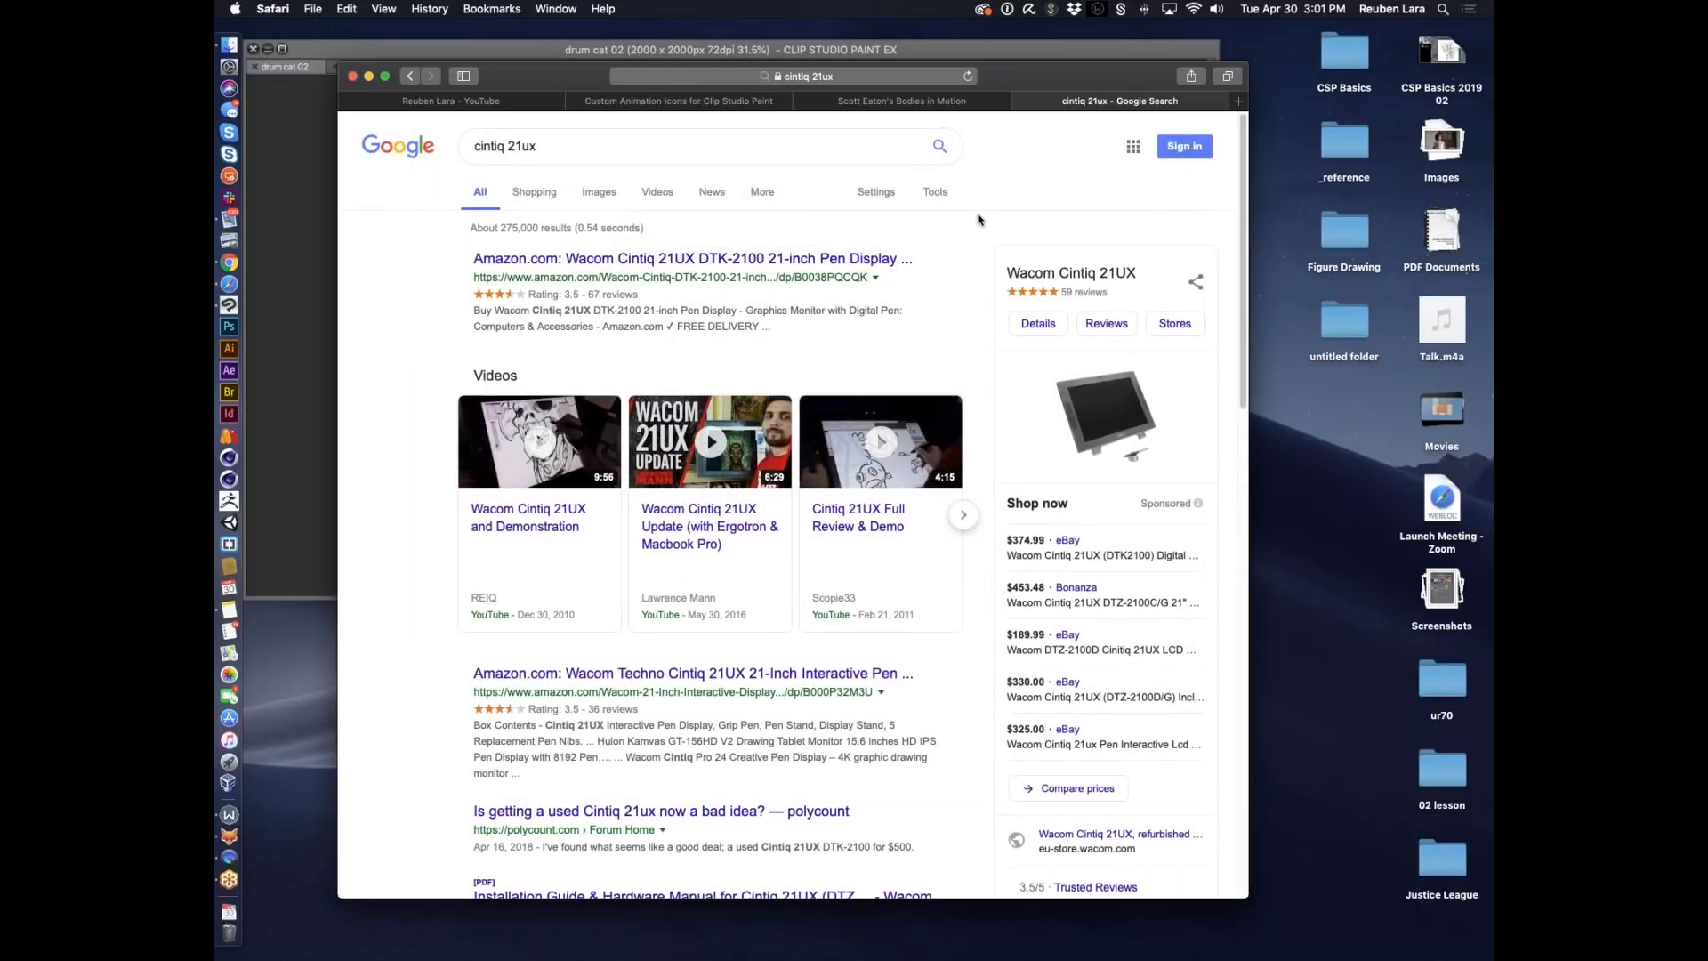
drag(1089, 77, 1162, 185)
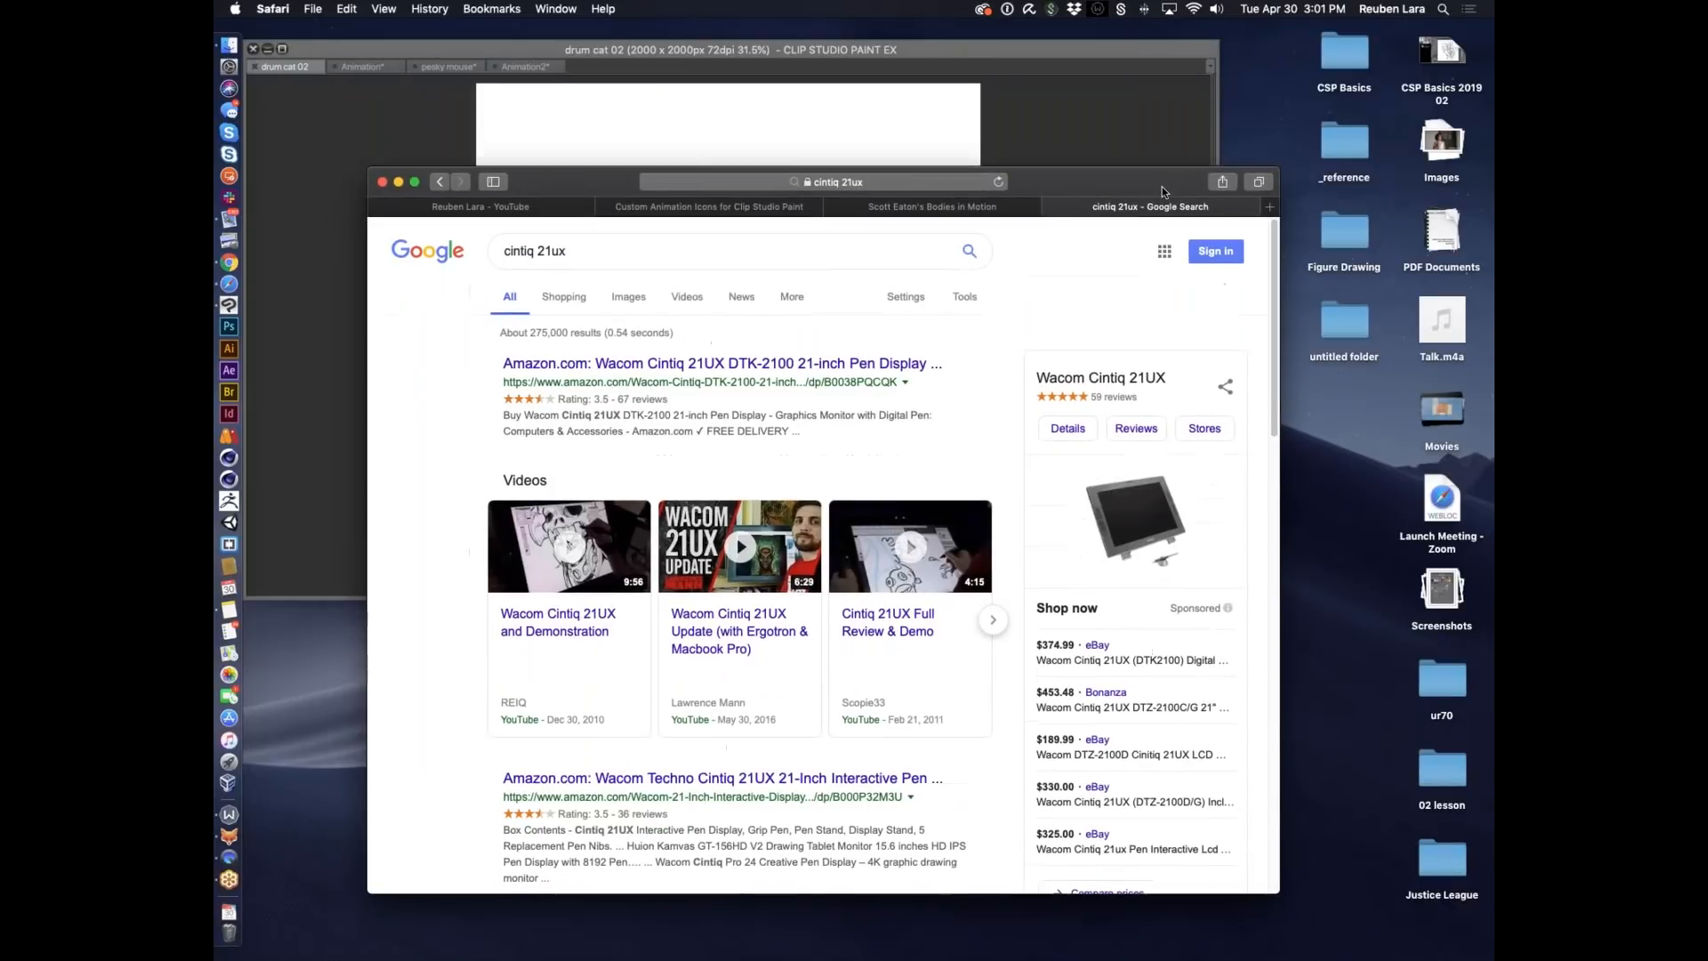
click(1045, 132)
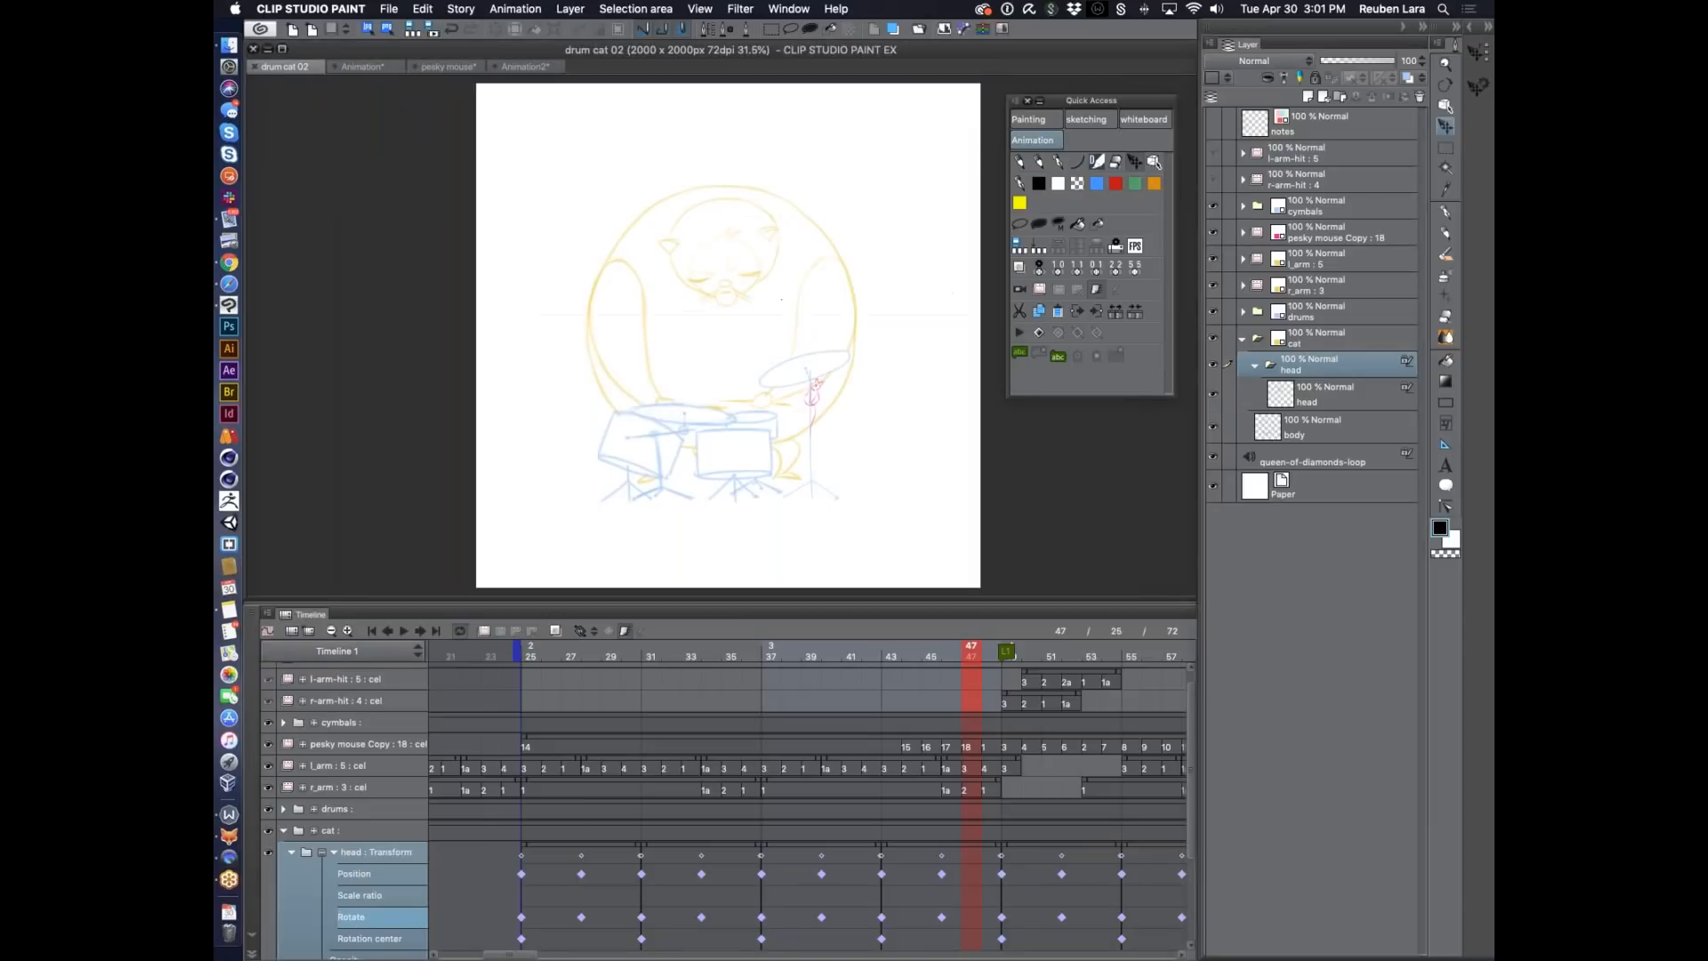